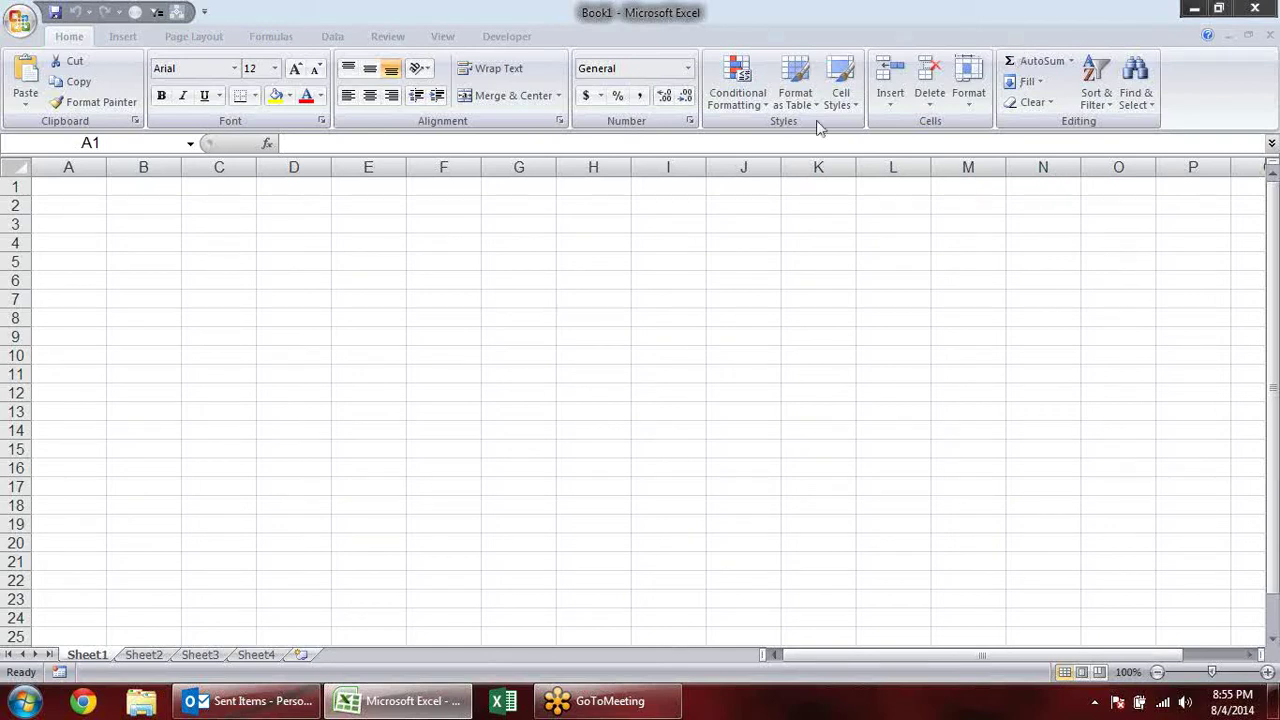
- Browse the Financial and Logical function lists on the Formulas tab, then select cell C2
{"action": "left_click", "coordinate": [136, 37]}
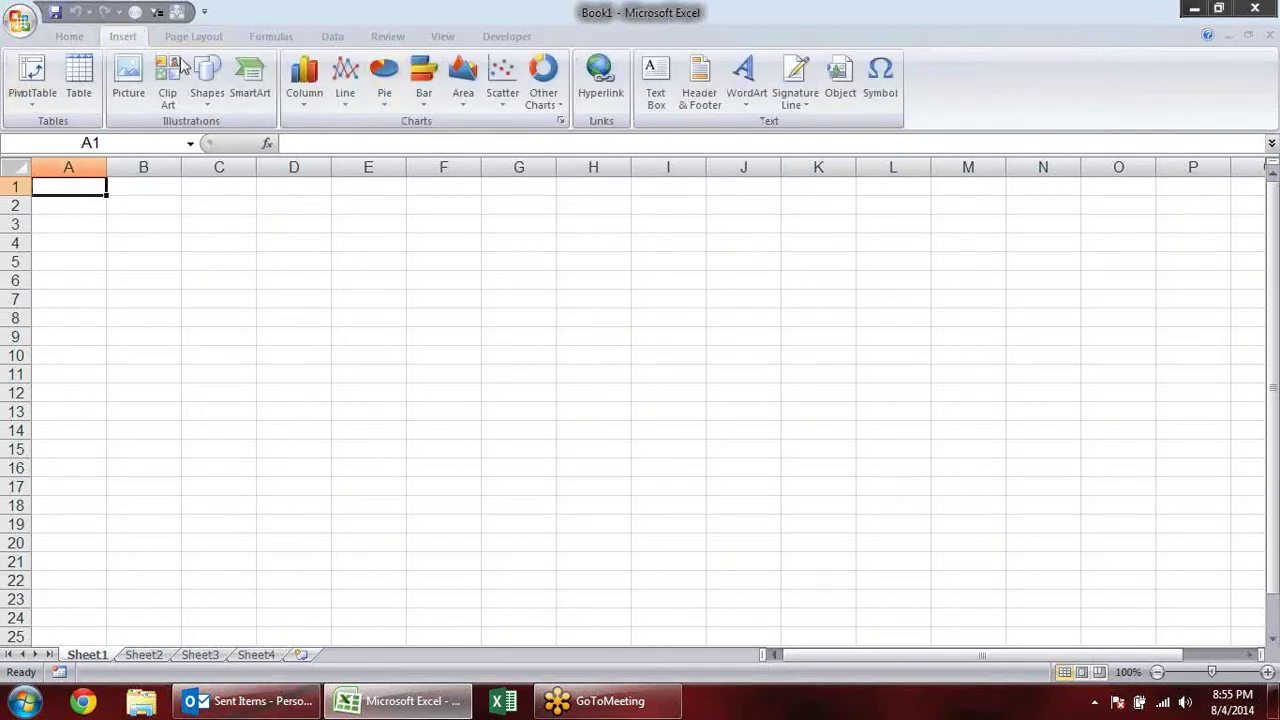
{"action": "left_click", "coordinate": [268, 37]}
{"action": "left_click", "coordinate": [179, 90]}
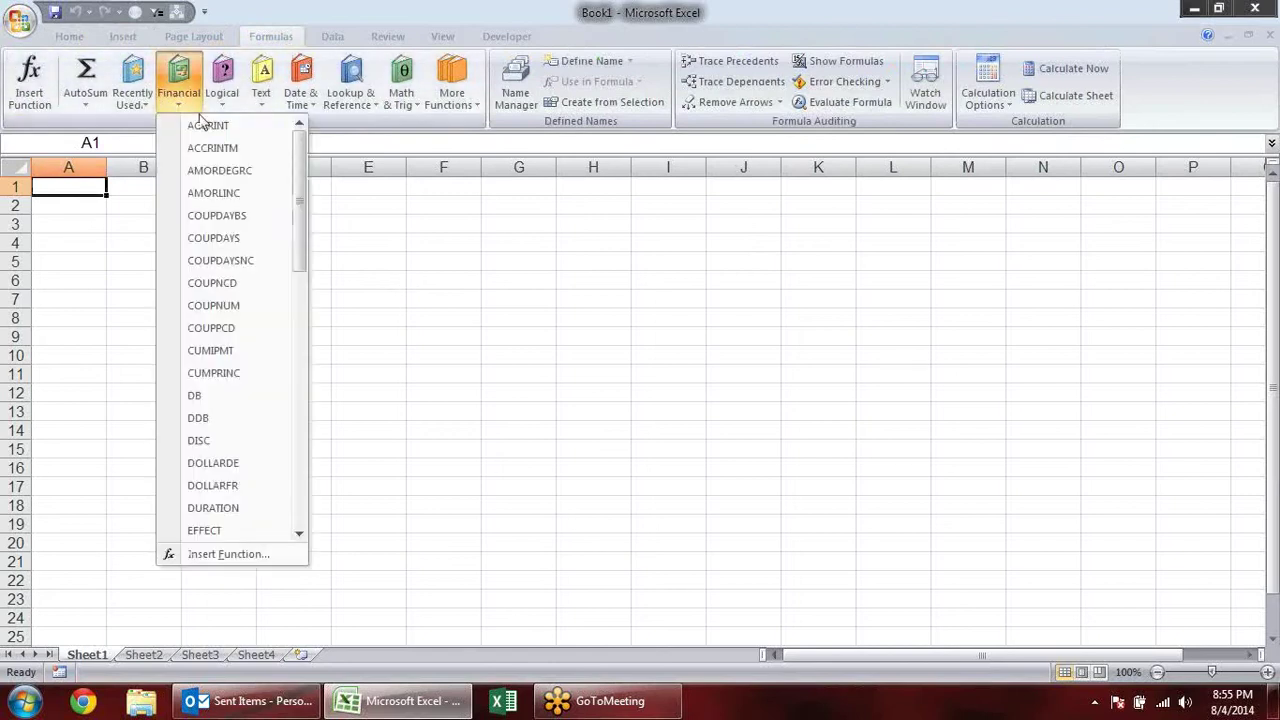
{"action": "left_click", "coordinate": [222, 92]}
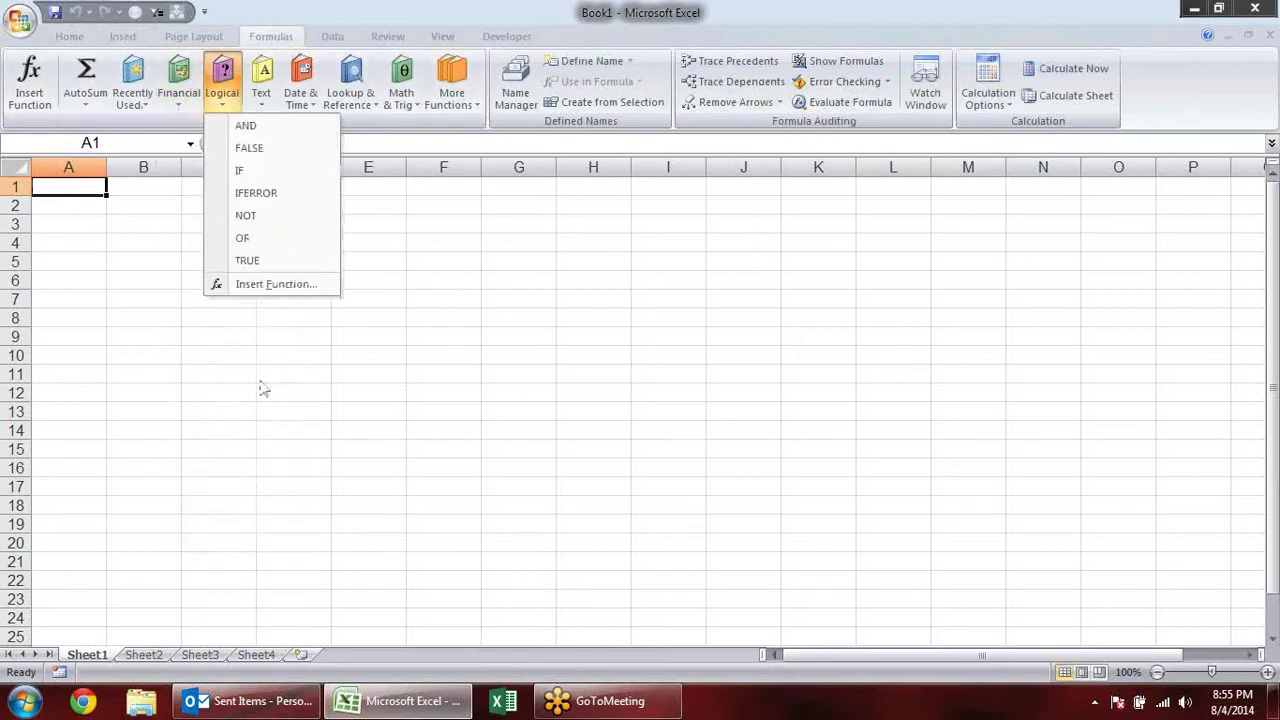
{"action": "left_click", "coordinate": [1266, 44]}
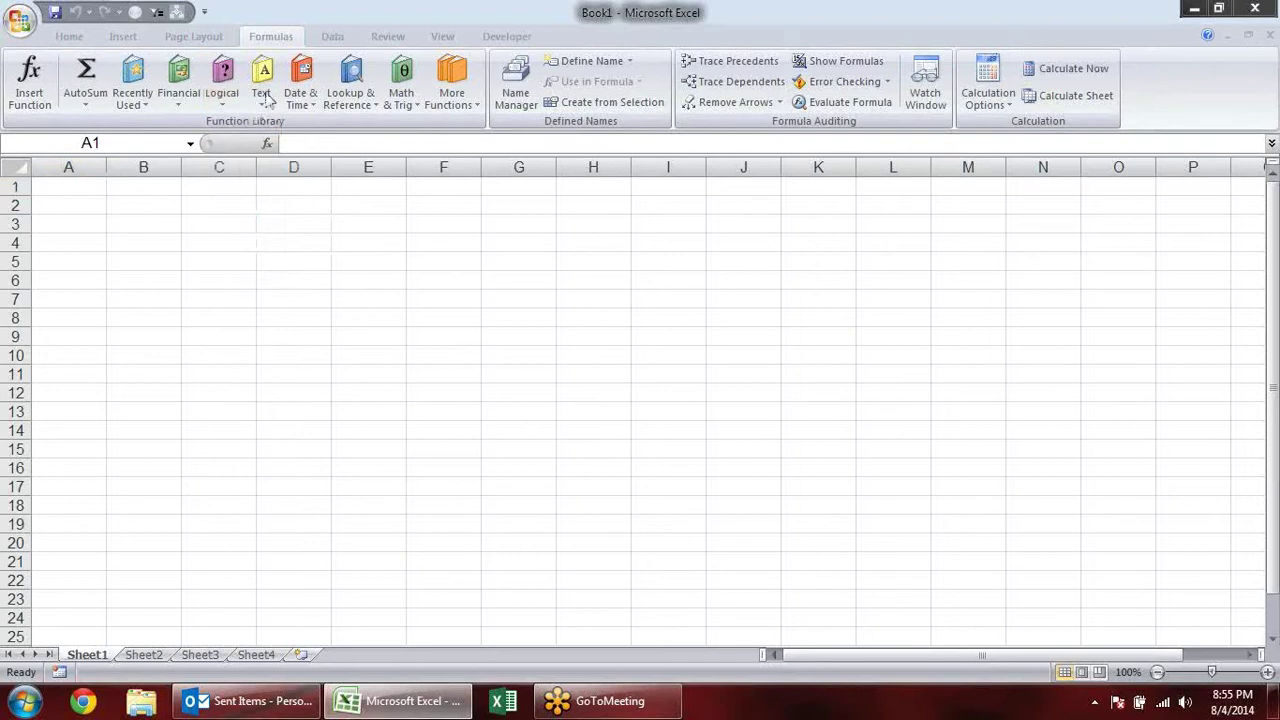
{"action": "left_click", "coordinate": [222, 85]}
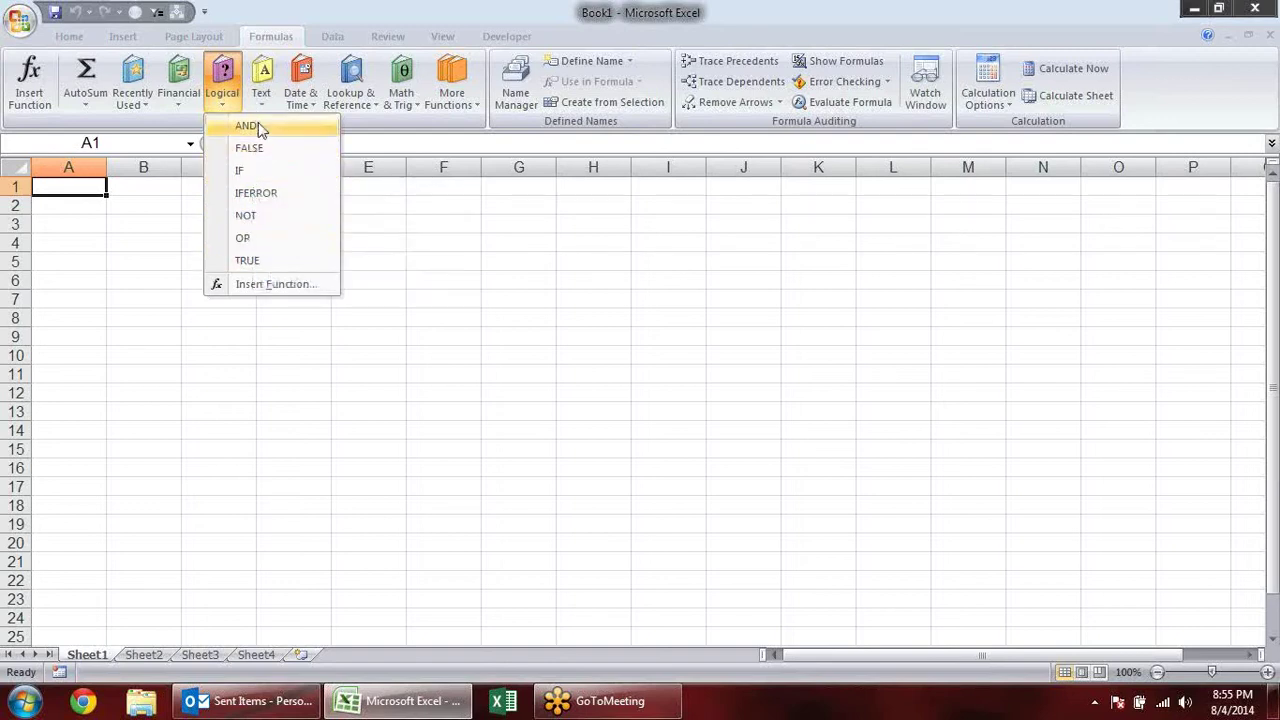
{"action": "left_click", "coordinate": [108, 206]}
{"action": "left_click", "coordinate": [91, 206]}
{"action": "left_click", "coordinate": [209, 202]}
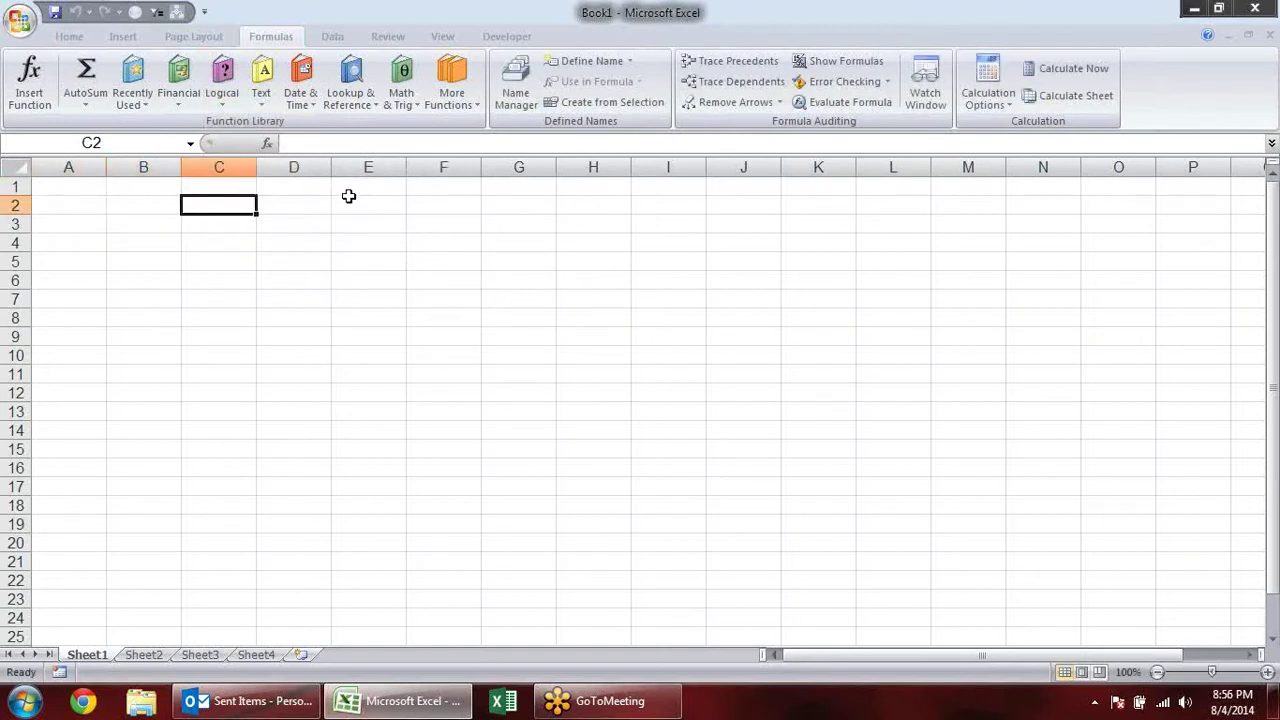
- Enter =sdfdf in C2, =na in C3 and =na() in C4
{"action": "type", "text": "=sdfdf"}
{"action": "key", "text": "Return"}
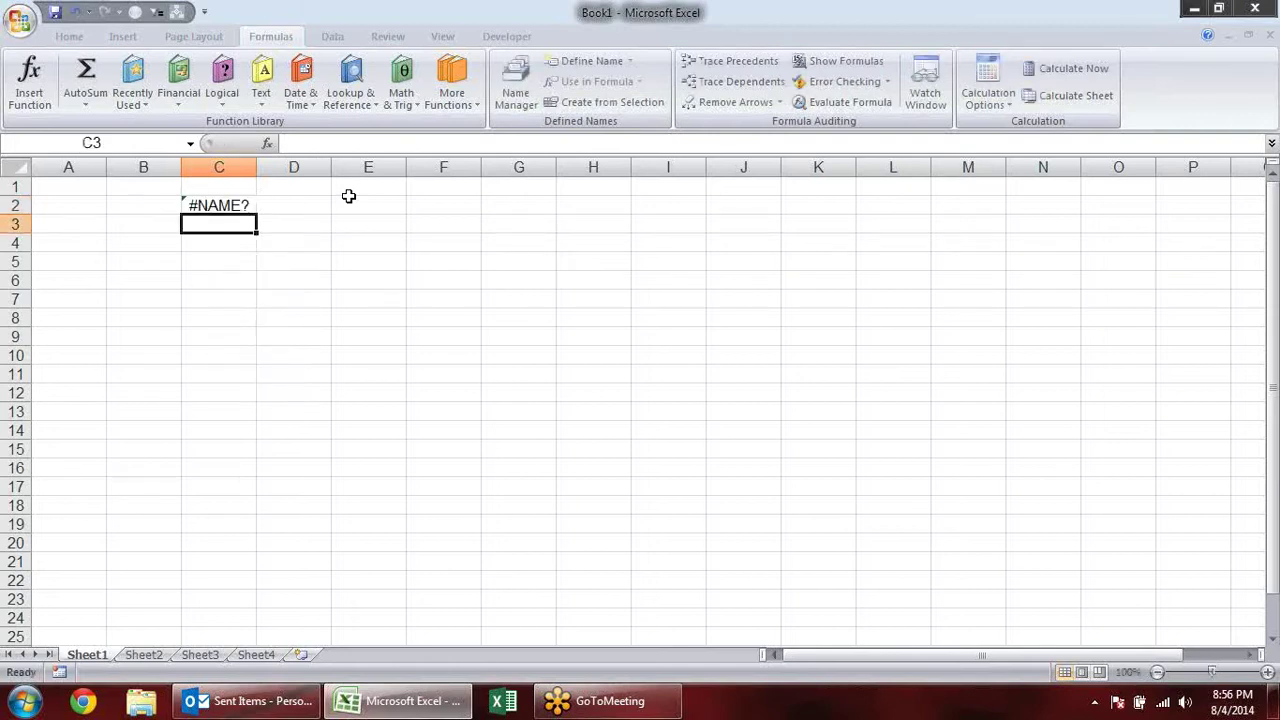
{"action": "type", "text": "="}
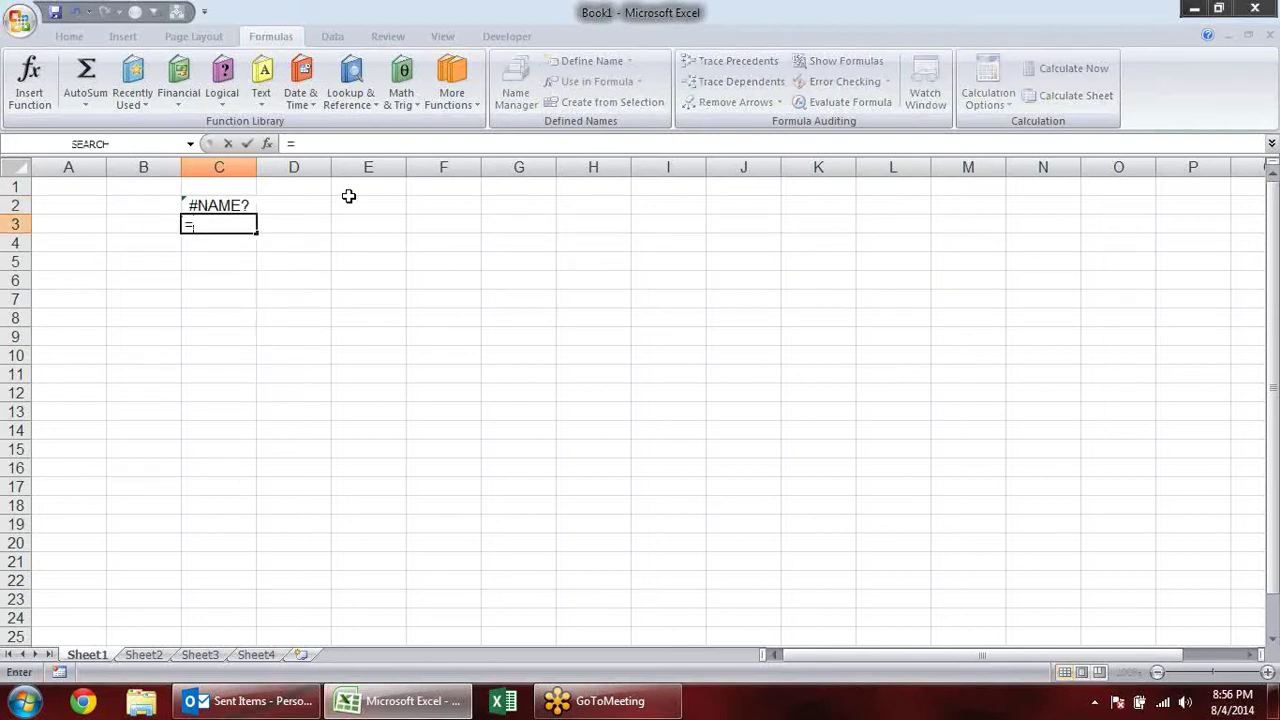
{"action": "type", "text": "na"}
{"action": "key", "text": "Return"}
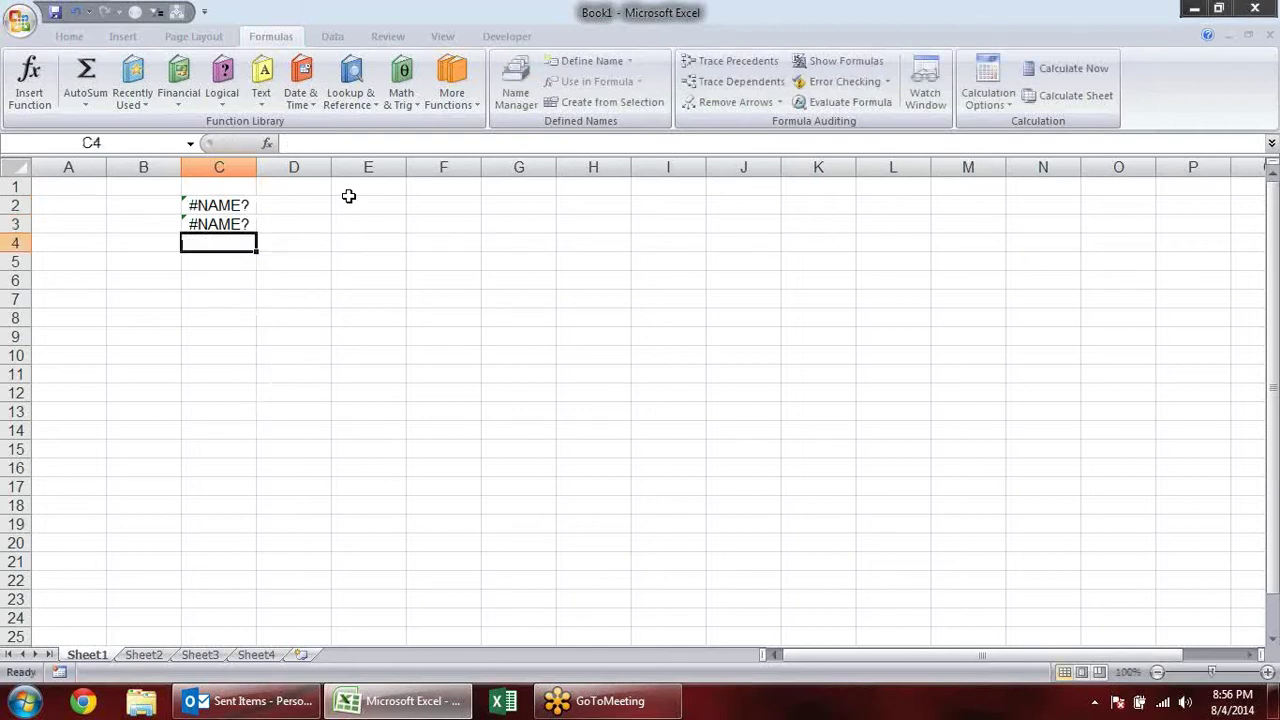
{"action": "type", "text": "=na"}
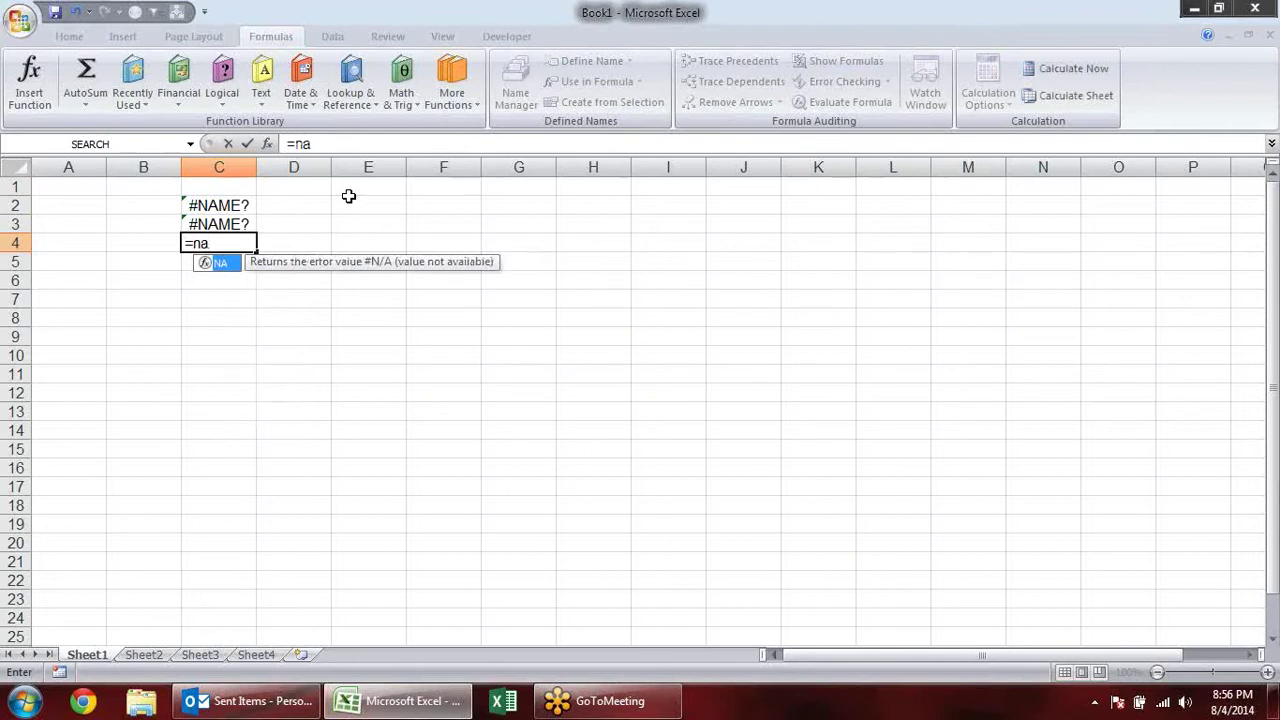
{"action": "type", "text": "()"}
{"action": "key", "text": "Return"}
- Inspect the error results by selecting C2, C4 and the range C2:C5
{"action": "left_click", "coordinate": [240, 215]}
{"action": "left_click", "coordinate": [243, 260]}
{"action": "left_click", "coordinate": [237, 243]}
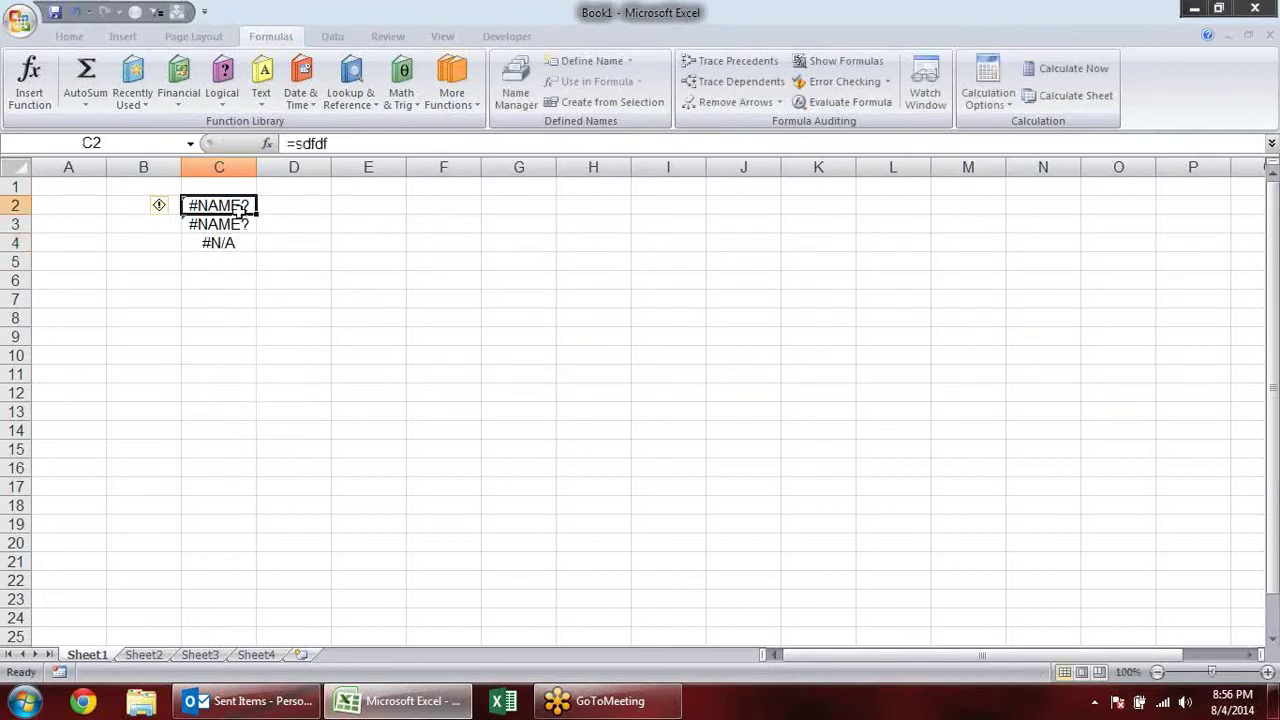
{"action": "left_click_drag", "start_coordinate": [237, 205], "coordinate": [237, 258]}
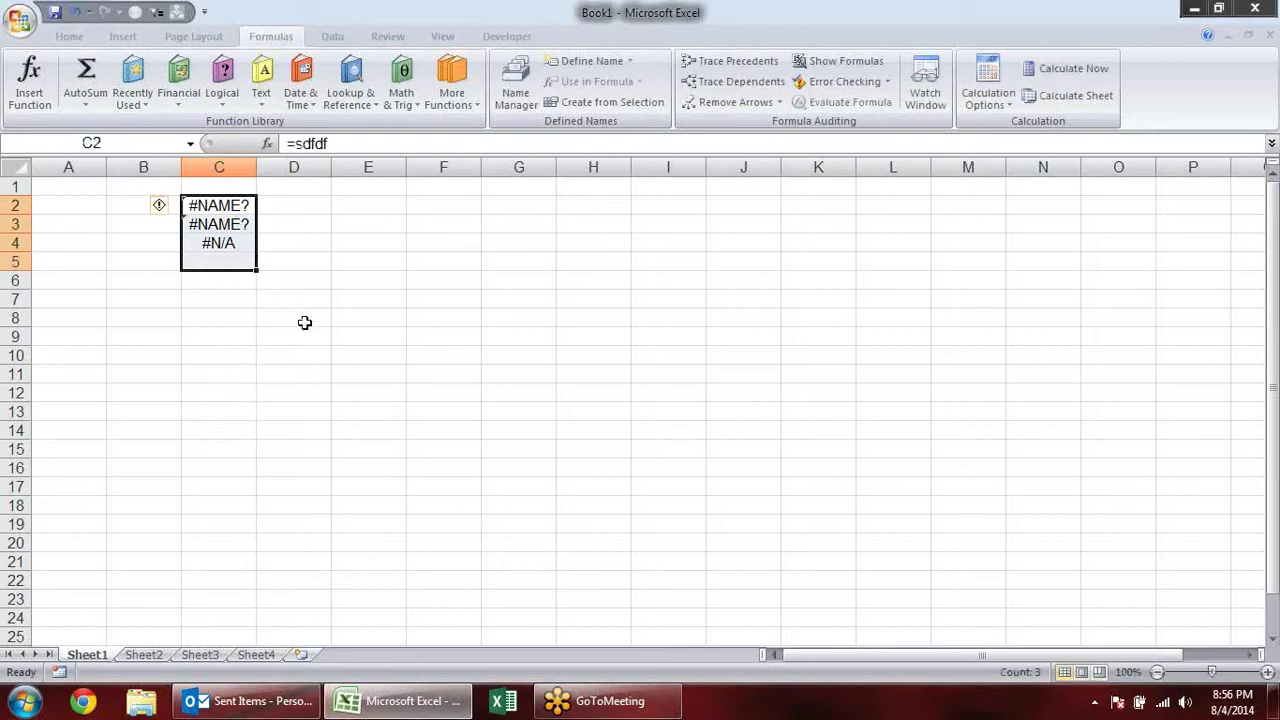
{"action": "left_click", "coordinate": [303, 318]}
{"action": "left_click", "coordinate": [311, 276]}
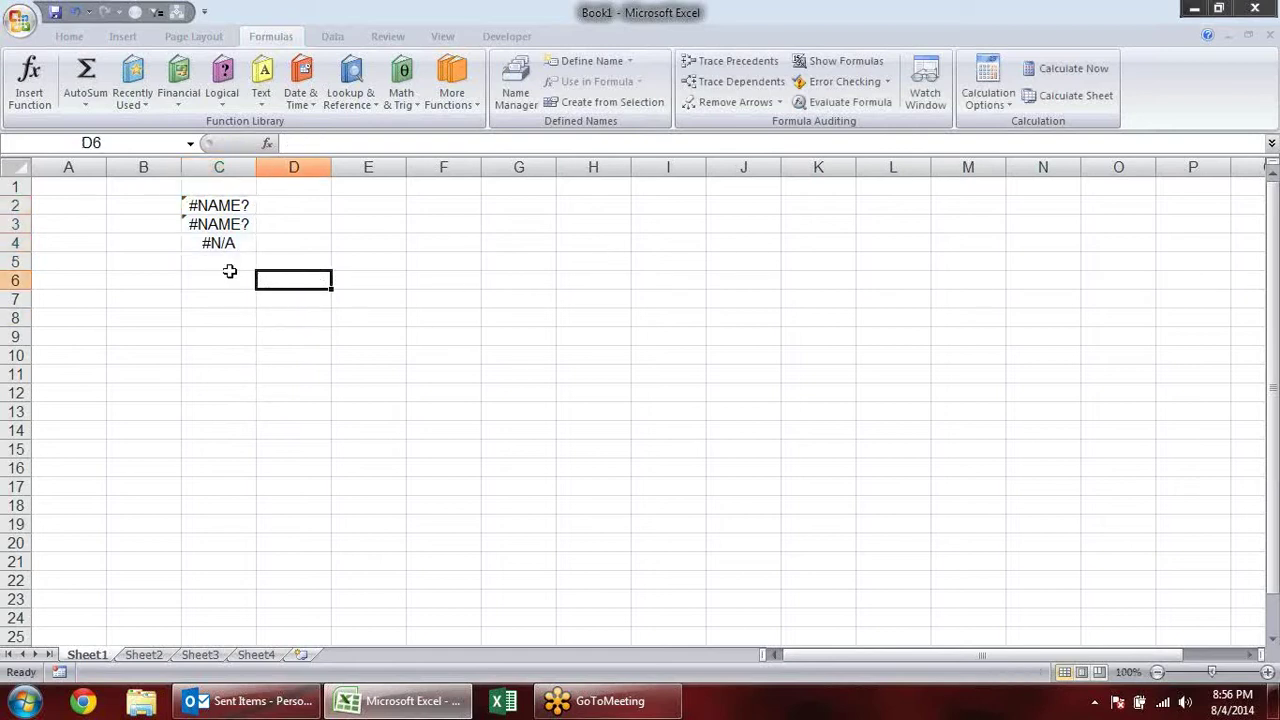
- Enter 2 in A5, 0 in B5, and the formula =A5/B5 in C5
{"action": "left_click", "coordinate": [78, 262]}
{"action": "type", "text": "2"}
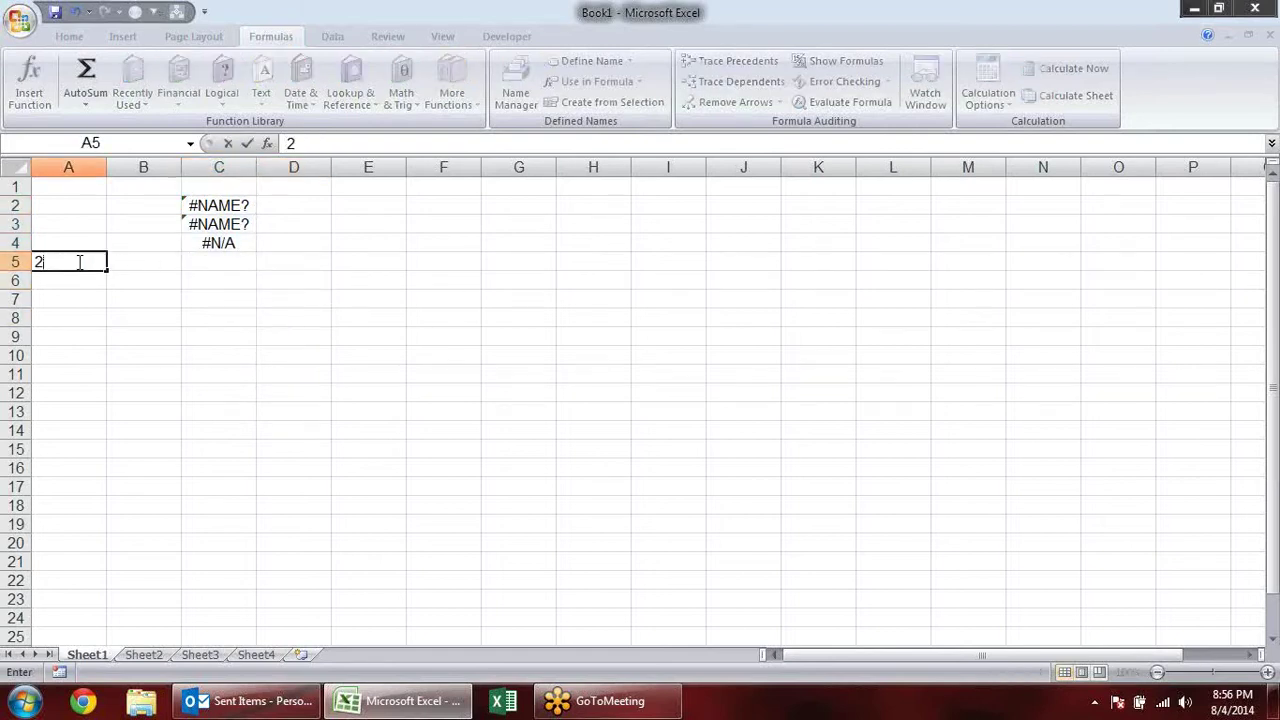
{"action": "key", "text": "Tab"}
{"action": "type", "text": "0"}
{"action": "left_click", "coordinate": [226, 302]}
{"action": "left_click", "coordinate": [195, 258]}
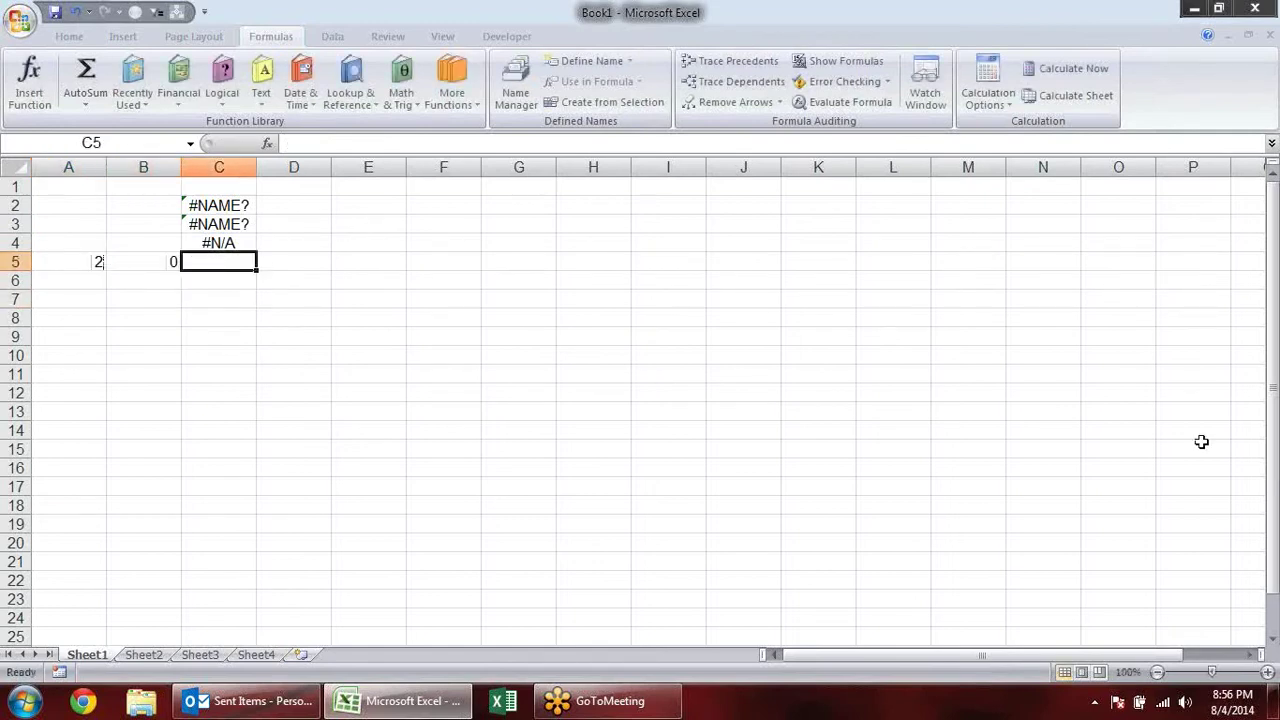
{"action": "type", "text": "="}
{"action": "key", "text": "Left"}
{"action": "key", "text": "Left"}
{"action": "type", "text": "/"}
{"action": "key", "text": "Left"}
{"action": "key", "text": "Return"}
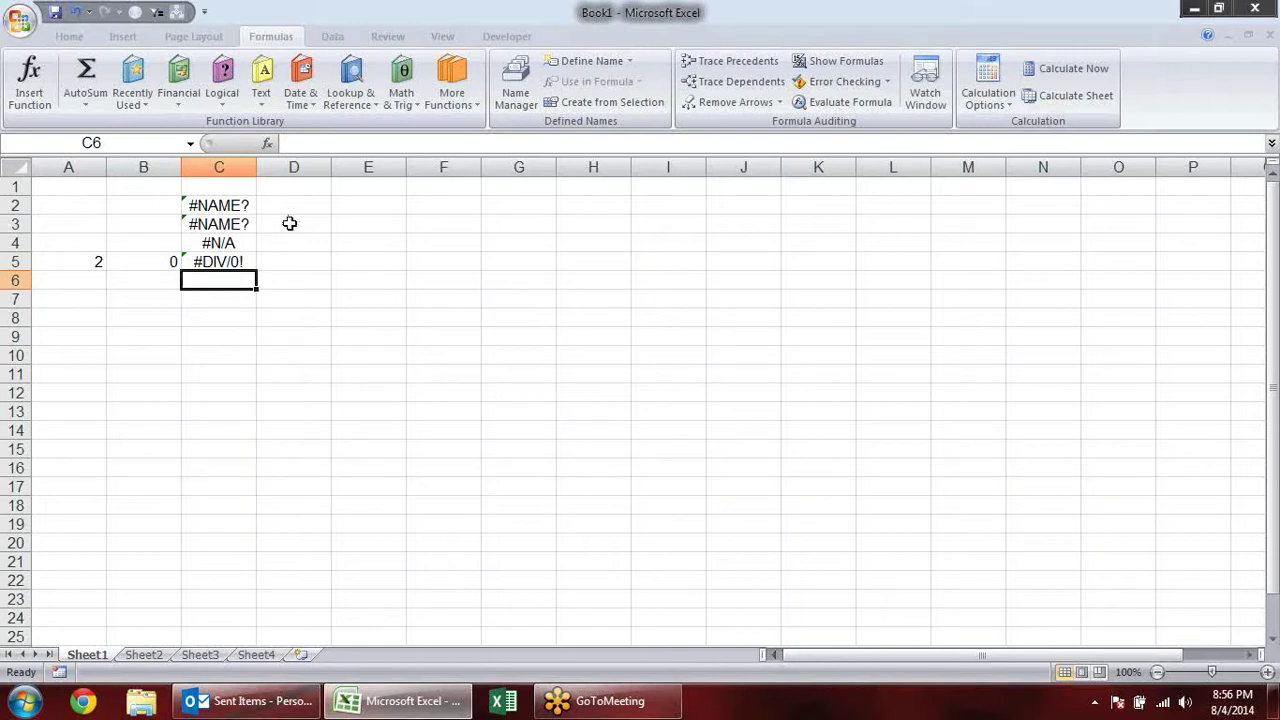
- Fill A5:B5 and C5's division formula down to row 13
{"action": "left_click", "coordinate": [221, 259]}
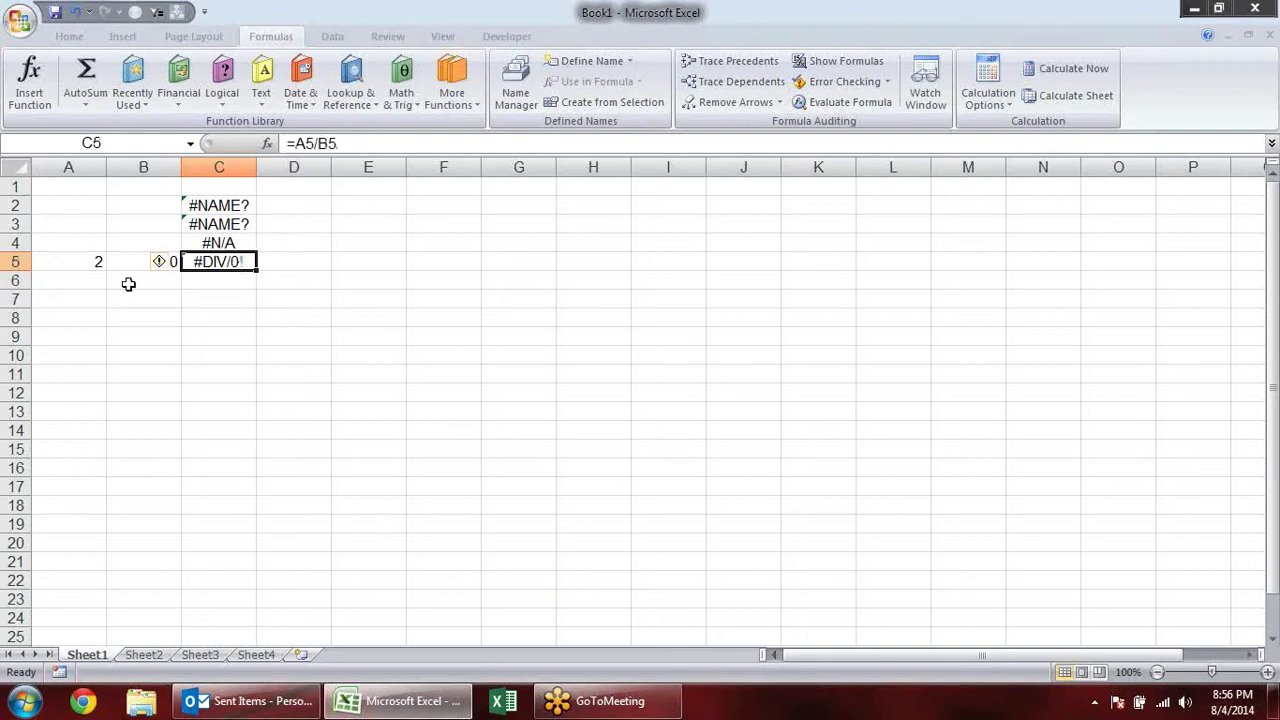
{"action": "left_click", "coordinate": [86, 261]}
{"action": "left_click", "coordinate": [134, 261]}
{"action": "left_click", "coordinate": [92, 262]}
{"action": "mouse_move", "coordinate": [92, 262]}
{"action": "left_mouse_down"}
{"action": "mouse_move", "coordinate": [160, 266]}
{"action": "mouse_move", "coordinate": [160, 410]}
{"action": "left_mouse_up"}
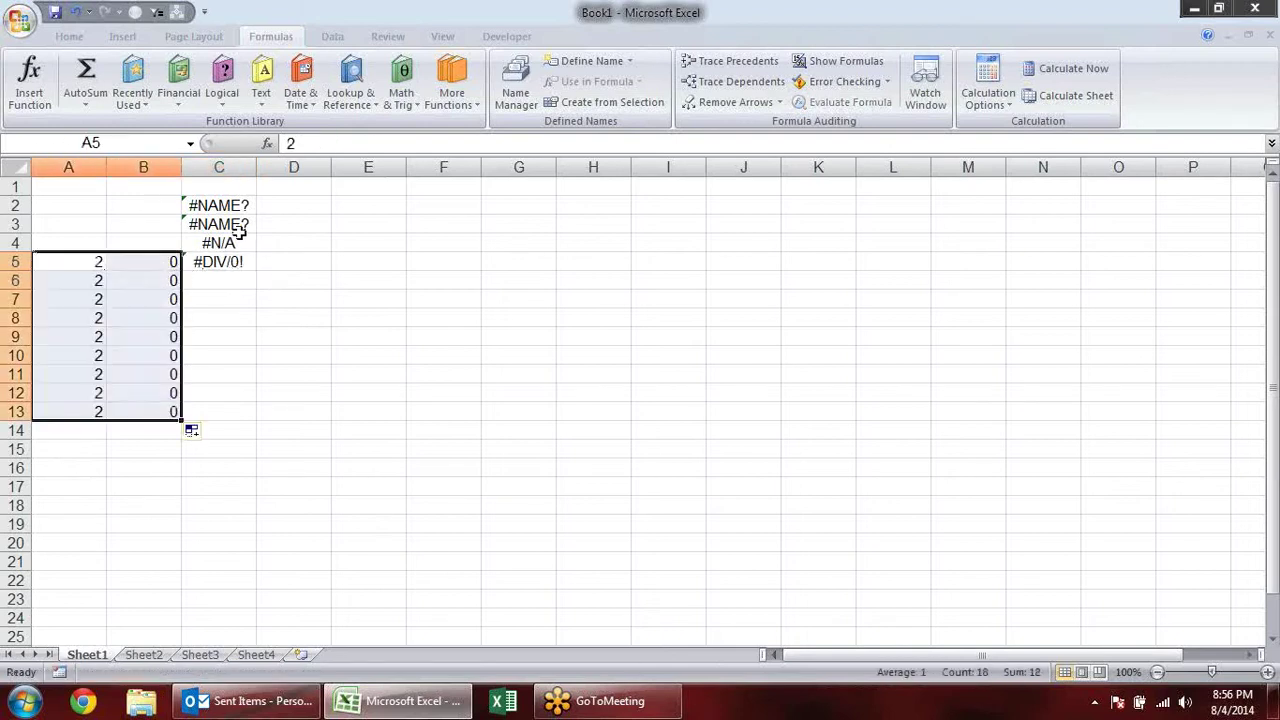
{"action": "left_click", "coordinate": [240, 262]}
{"action": "left_click_drag", "start_coordinate": [256, 270], "coordinate": [231, 424]}
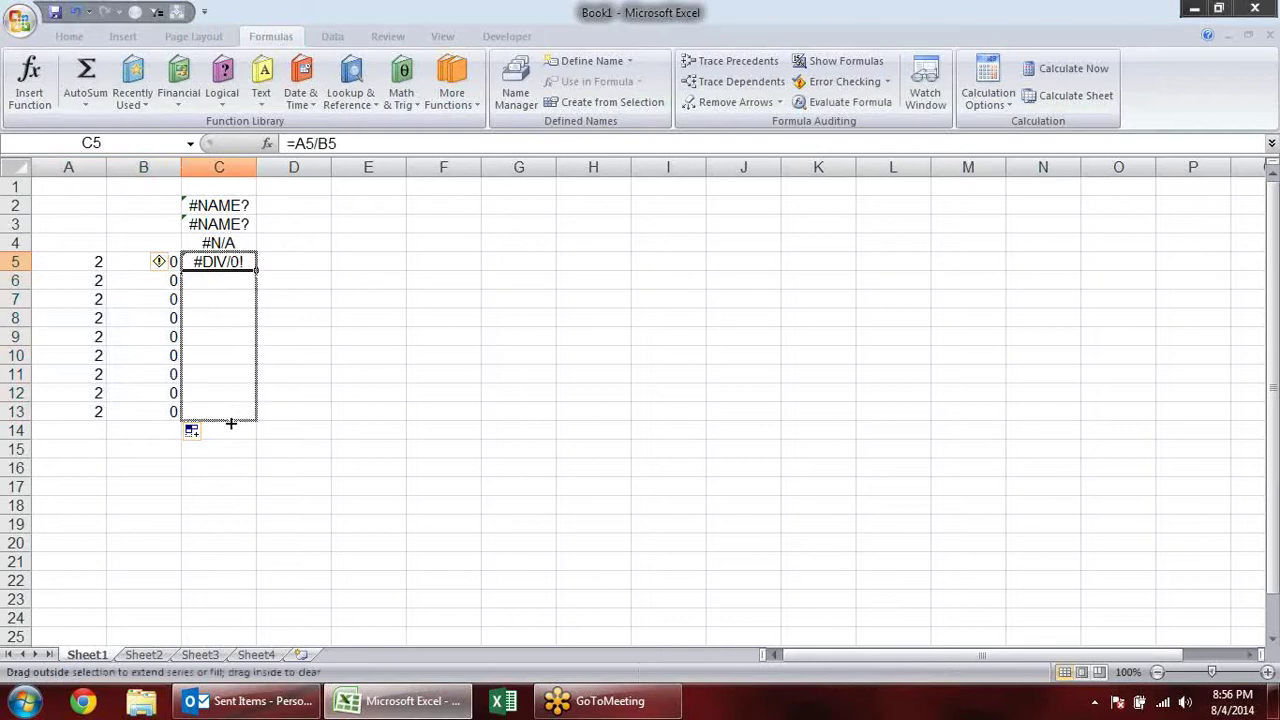
{"action": "left_click", "coordinate": [430, 358]}
- Change divisor B7 to 2 and B8 to 3
{"action": "left_click", "coordinate": [157, 298]}
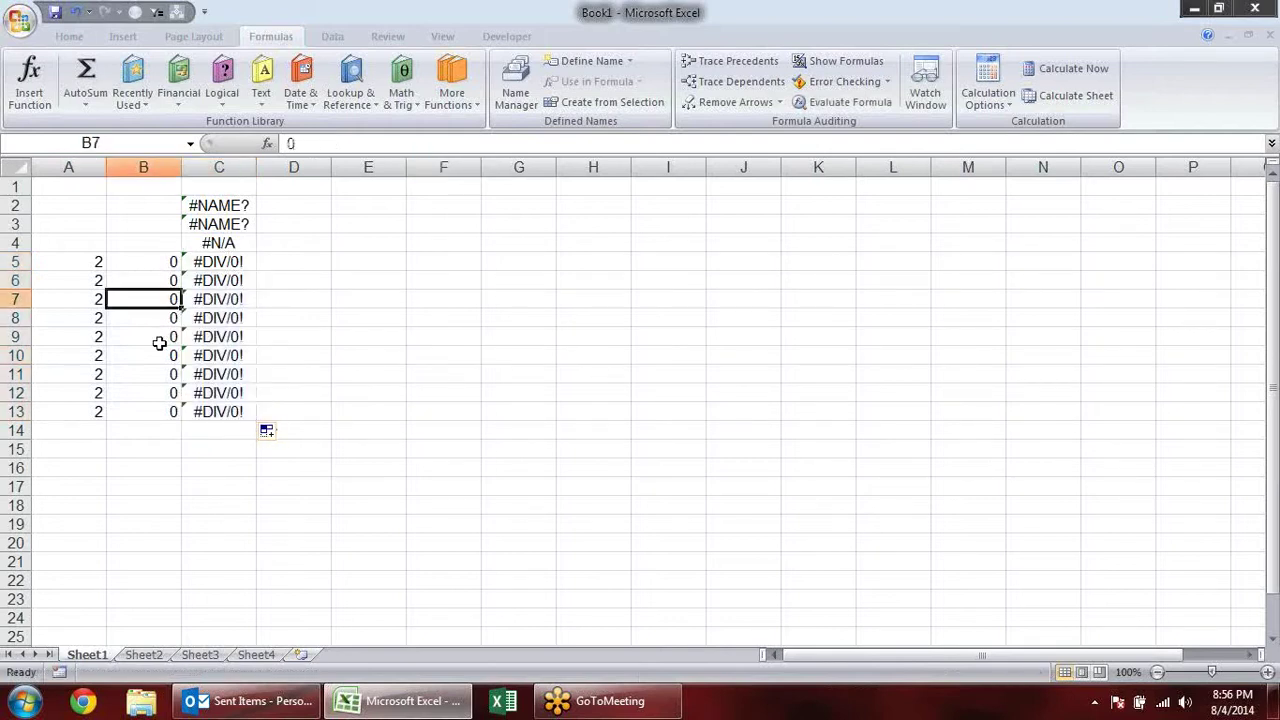
{"action": "left_click", "coordinate": [159, 343]}
{"action": "left_click", "coordinate": [157, 388]}
{"action": "left_click", "coordinate": [170, 304]}
{"action": "type", "text": "2"}
{"action": "key", "text": "Return"}
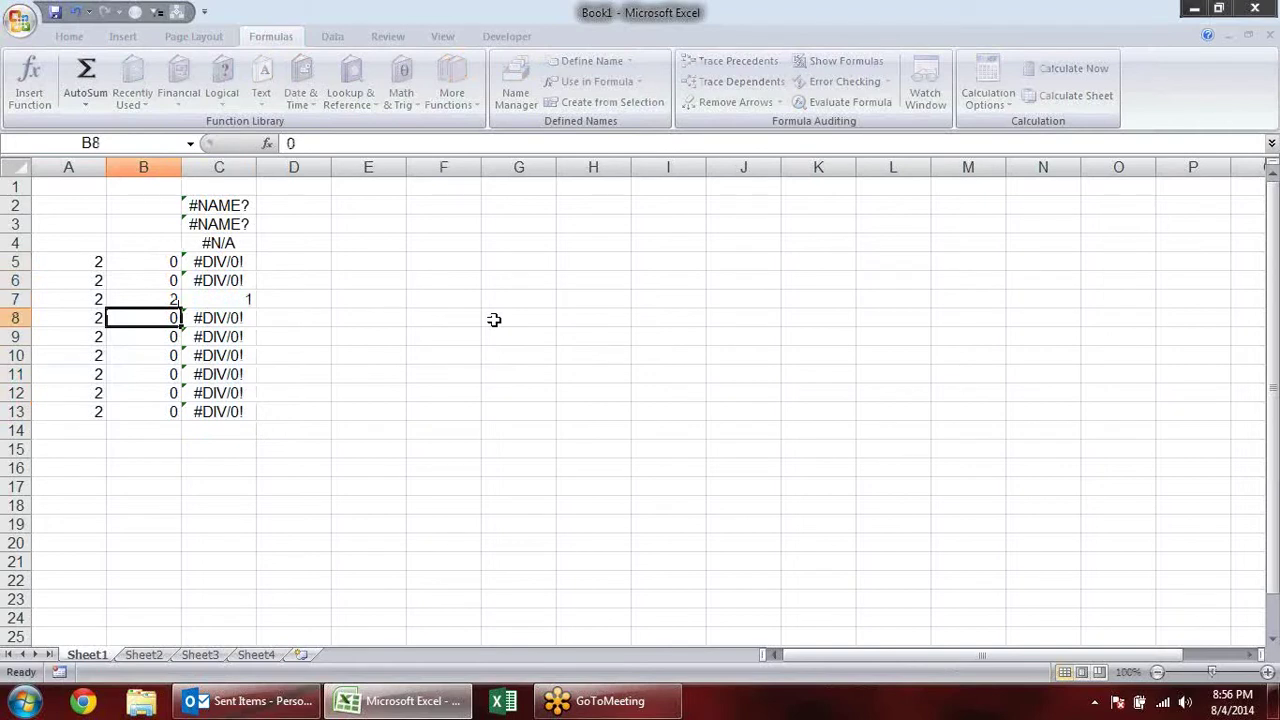
{"action": "type", "text": "3"}
{"action": "key", "text": "Return"}
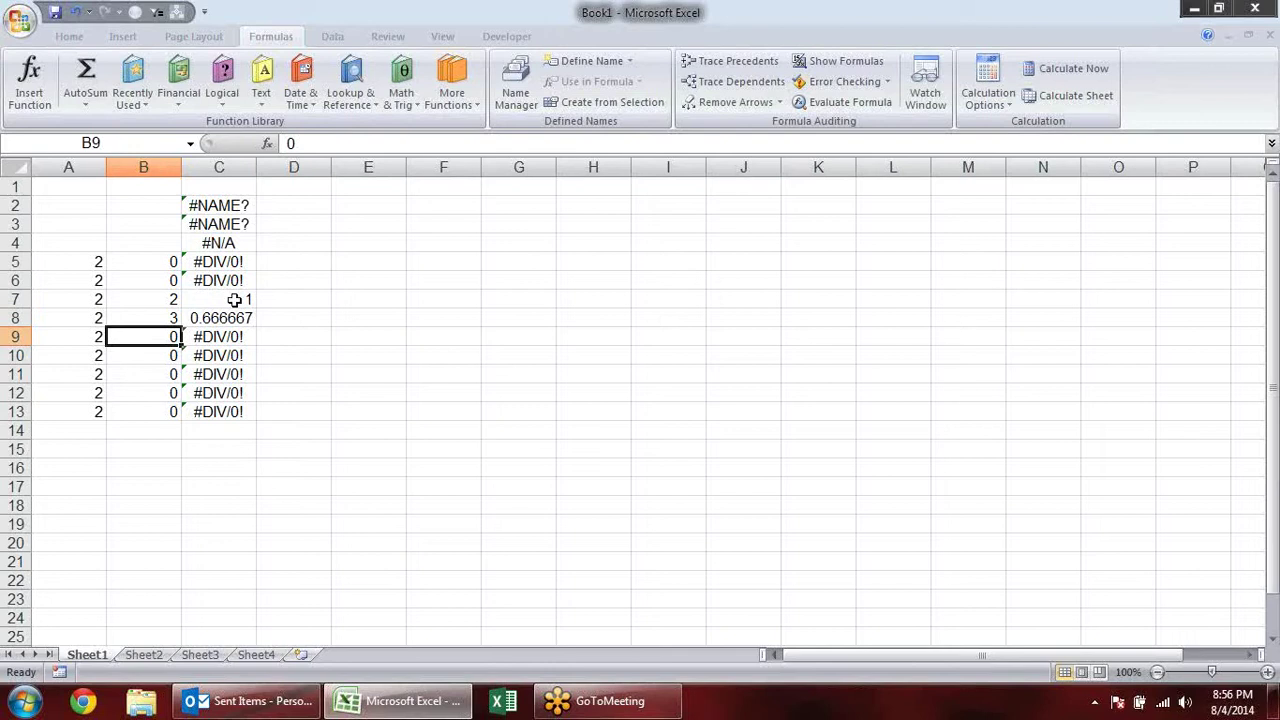
{"action": "left_click_drag", "start_coordinate": [242, 245], "coordinate": [250, 180]}
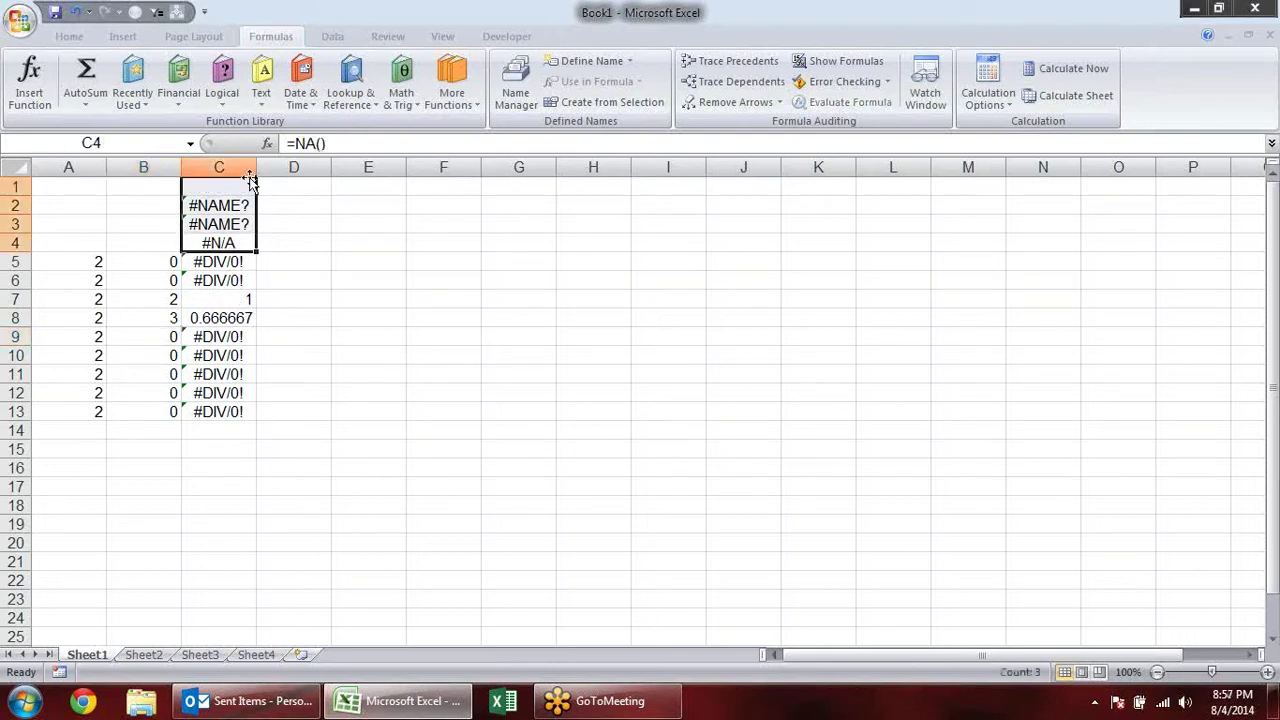
- Delete the errors in C1:C4 and rewrite C5 as =IFERROR(A5/B5,"")
{"action": "key", "text": "Delete"}
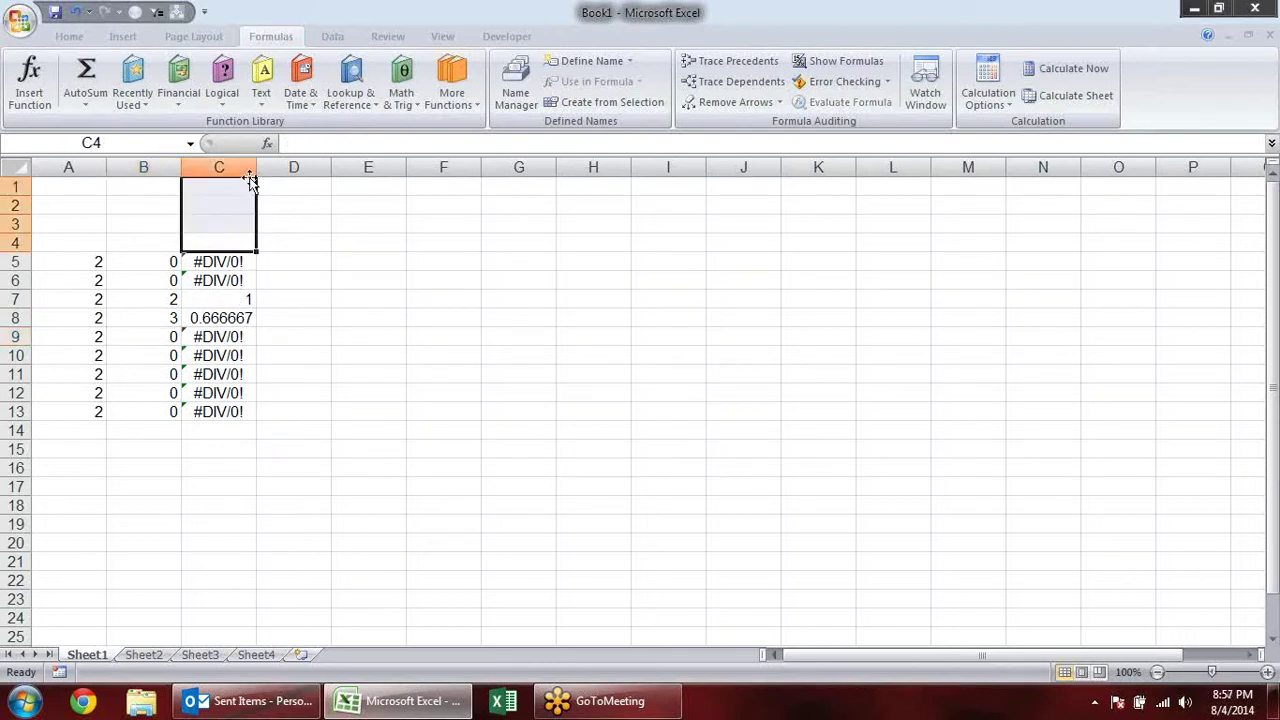
{"action": "left_click", "coordinate": [334, 357]}
{"action": "double_click", "coordinate": [232, 261]}
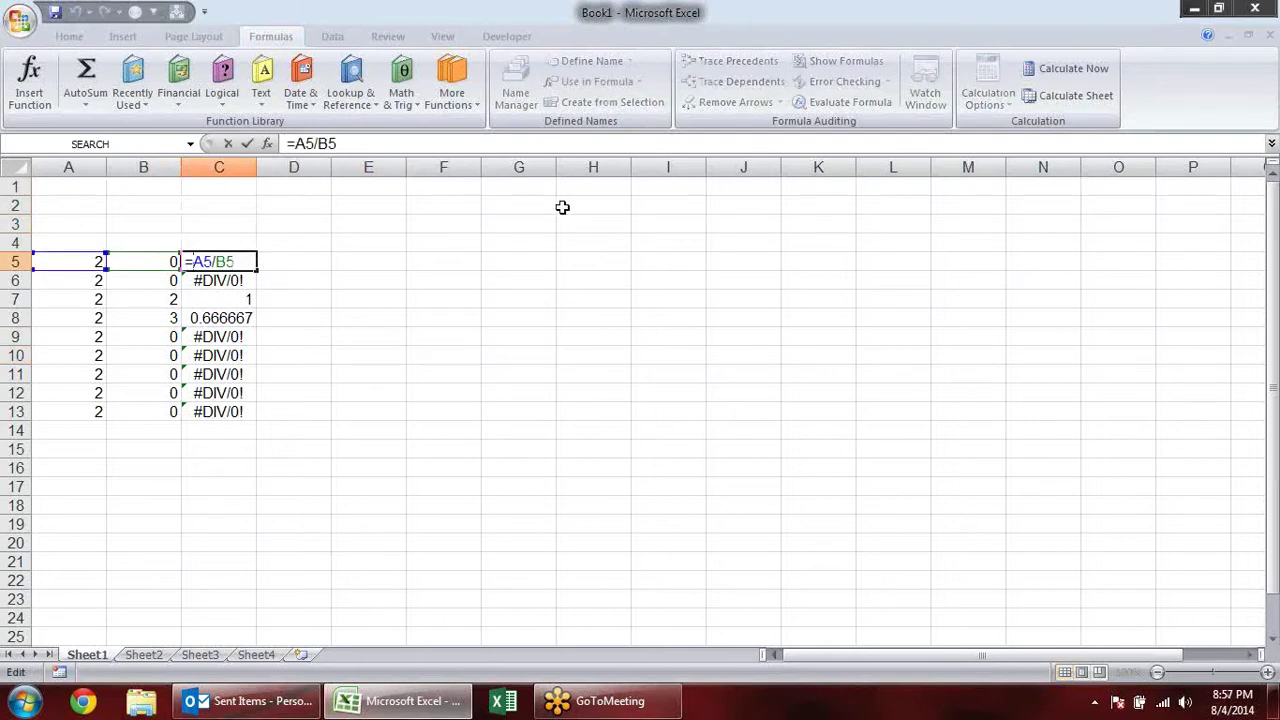
{"action": "type", "text": "if"}
{"action": "key", "text": "Down"}
{"action": "key", "text": "Tab"}
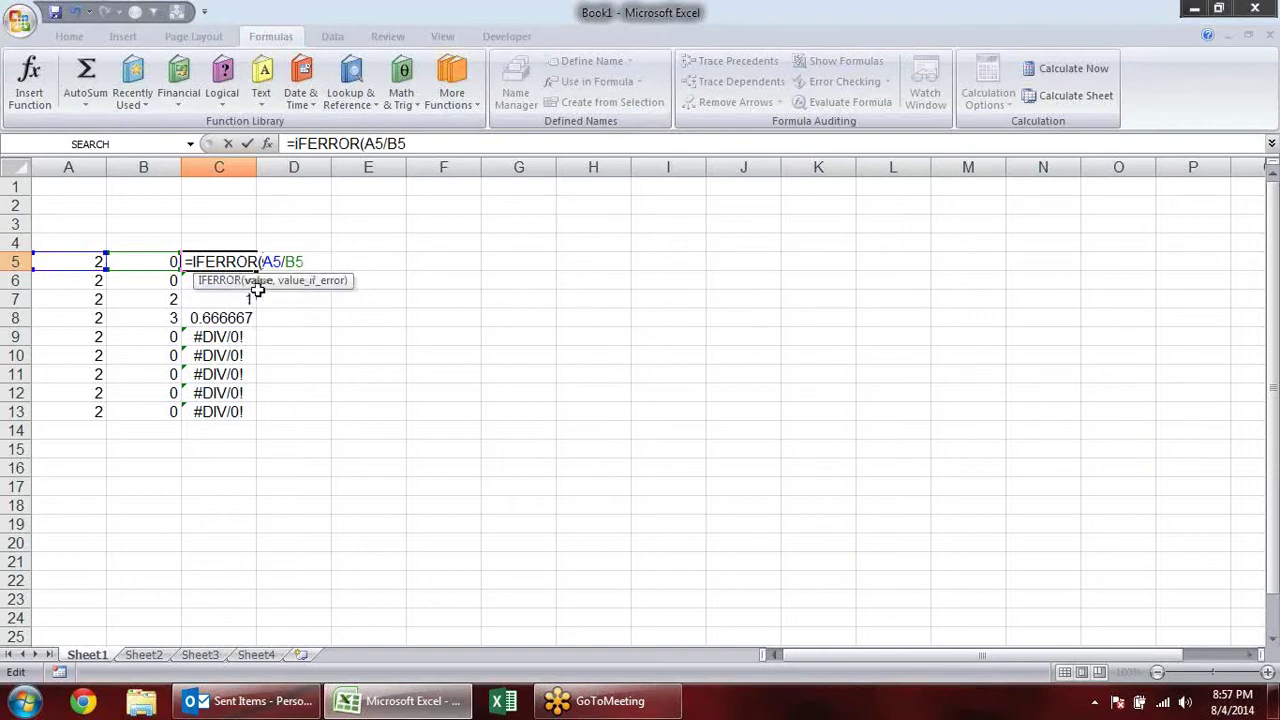
{"action": "left_click", "coordinate": [259, 284]}
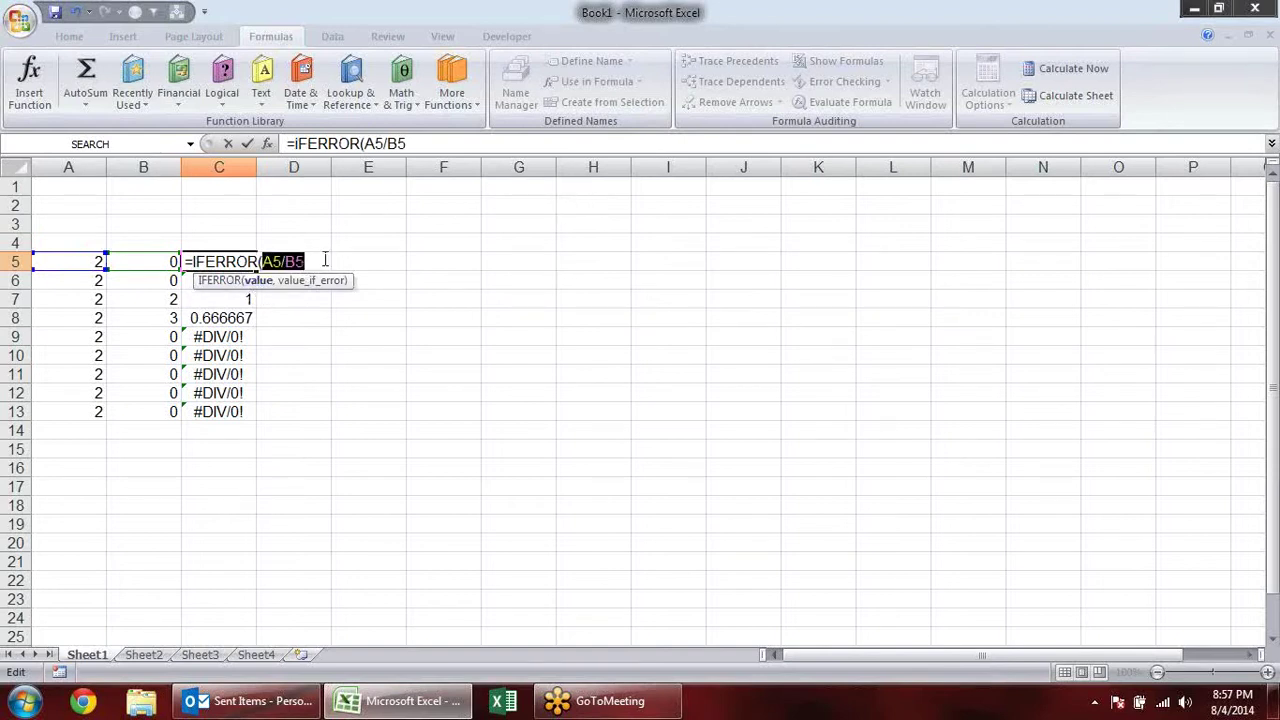
{"action": "left_click", "coordinate": [325, 260]}
{"action": "type", "text": ","}
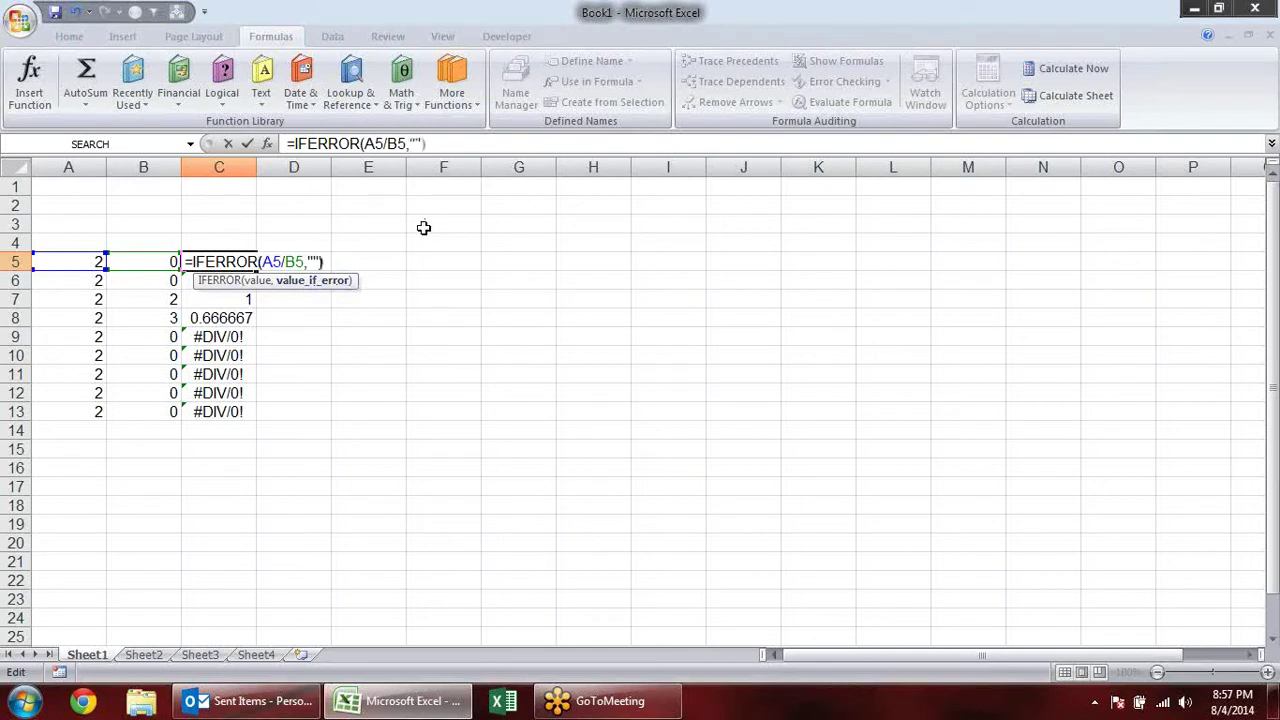
{"action": "key", "text": "Return"}
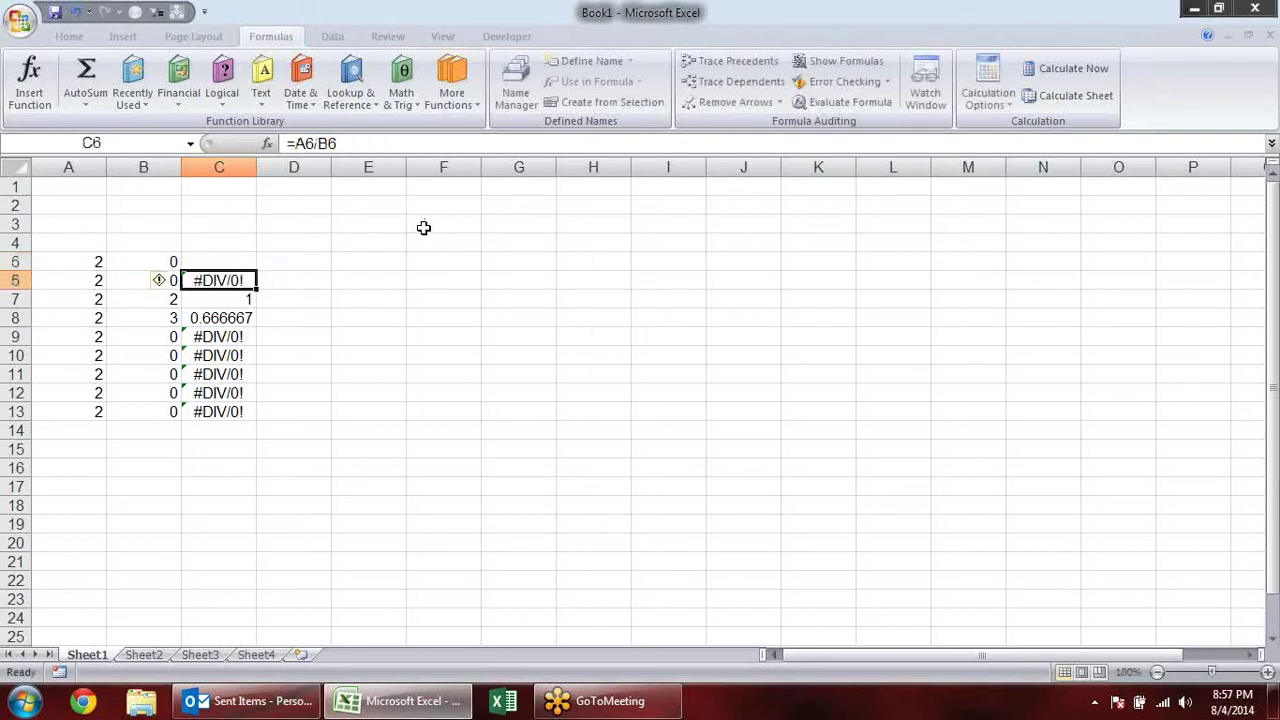
- Copy C5's IFERROR formula down through C13
{"action": "left_click", "coordinate": [246, 258]}
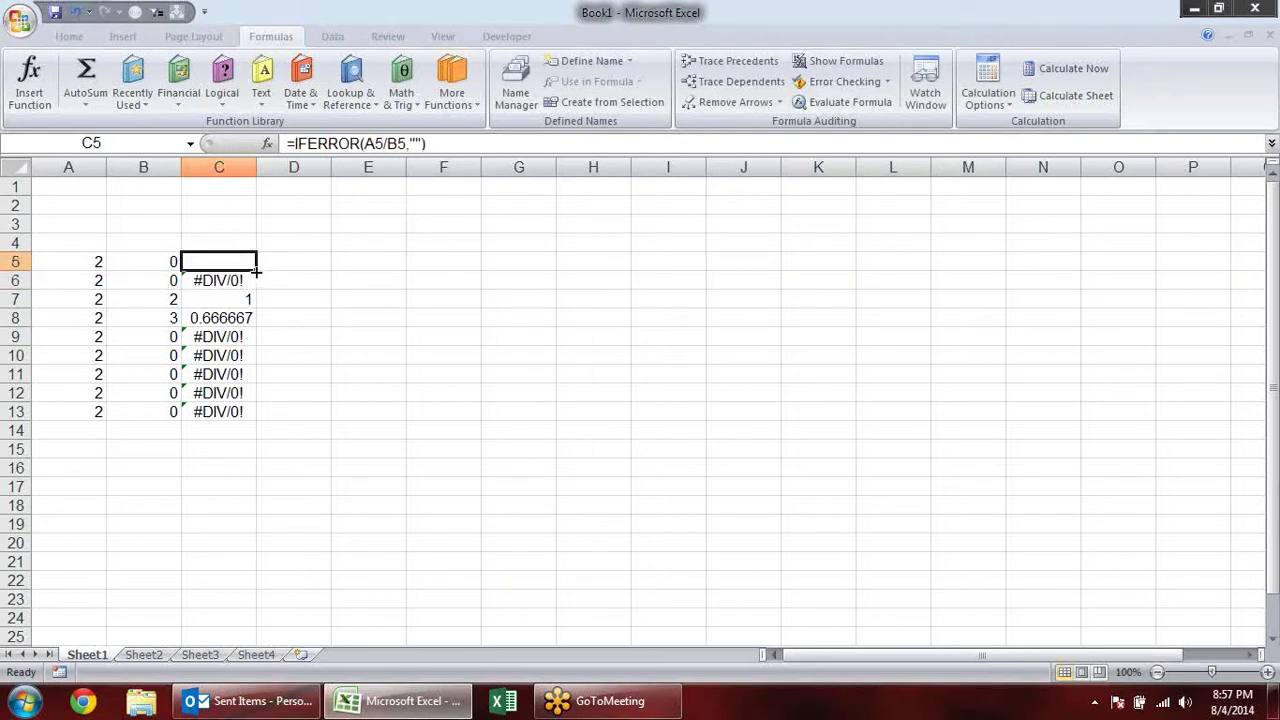
{"action": "left_click_drag", "start_coordinate": [256, 270], "coordinate": [260, 428]}
{"action": "left_click", "coordinate": [266, 430]}
{"action": "left_click", "coordinate": [334, 313]}
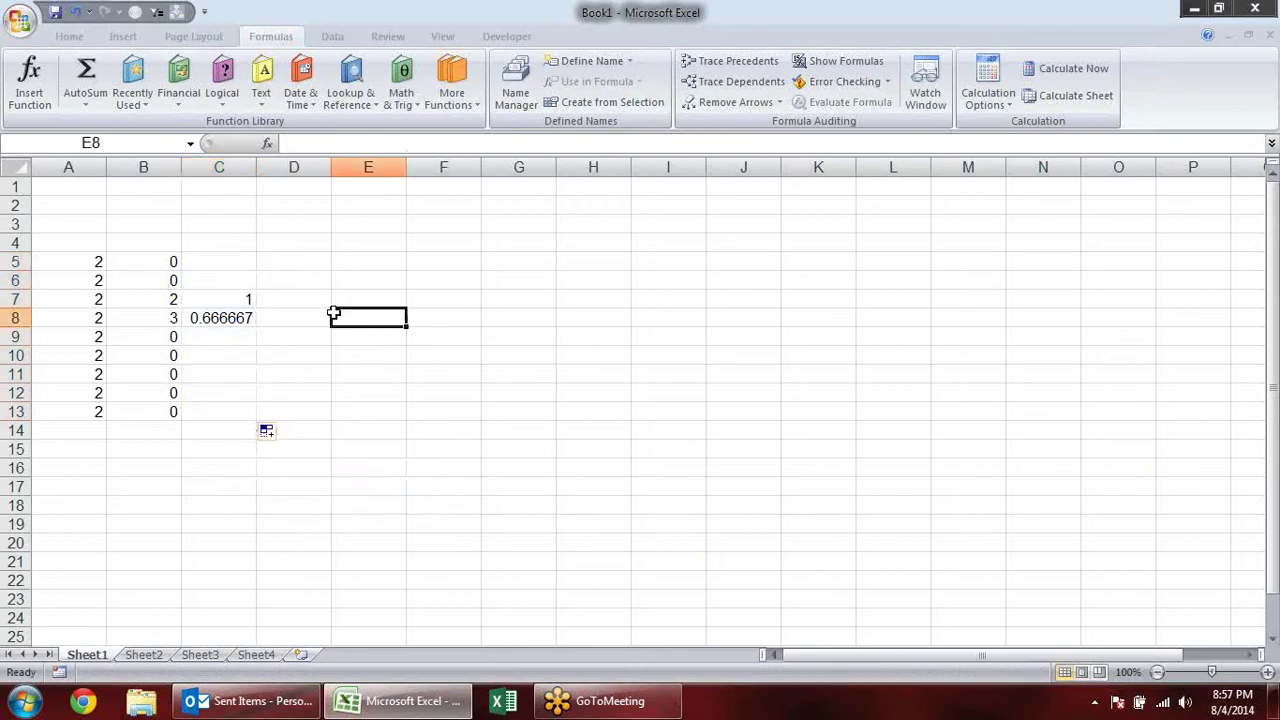
{"action": "left_click", "coordinate": [215, 284]}
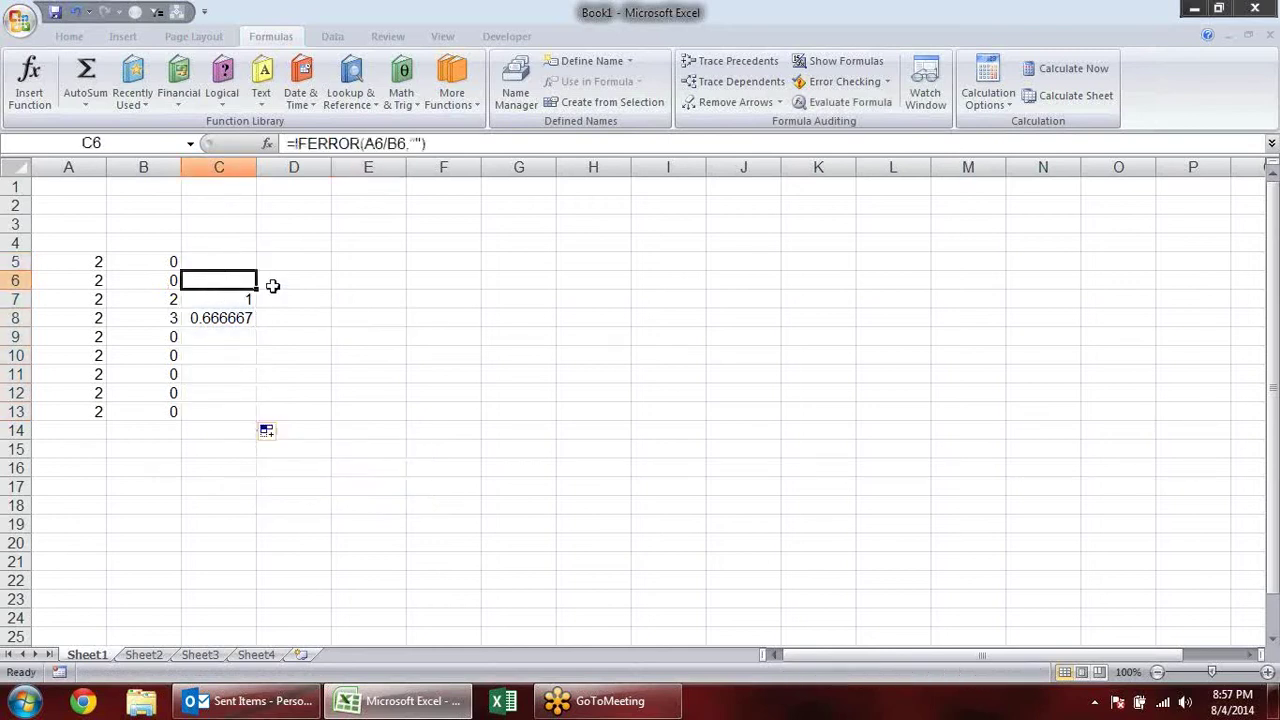
- Enter divisors 4 in B5, 21 in B6 and 20 in B9
{"action": "left_click", "coordinate": [158, 262]}
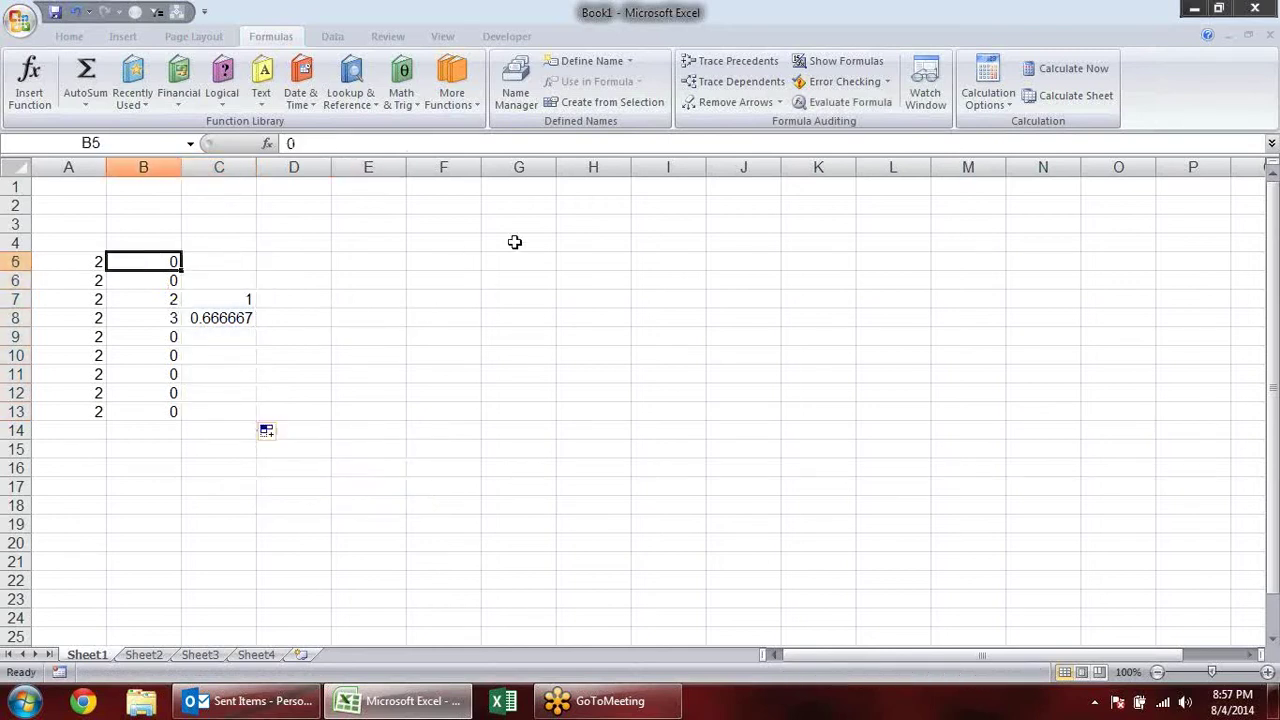
{"action": "type", "text": "4"}
{"action": "key", "text": "Return"}
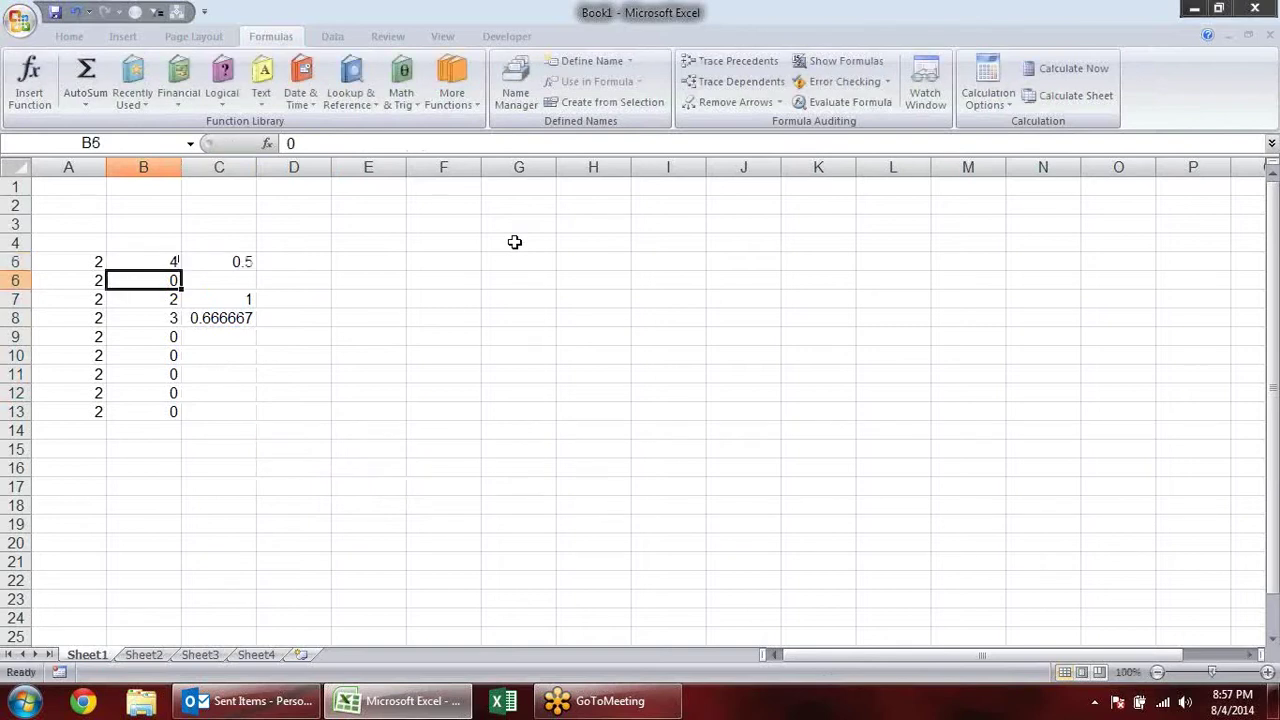
{"action": "type", "text": "21"}
{"action": "key", "text": "Return"}
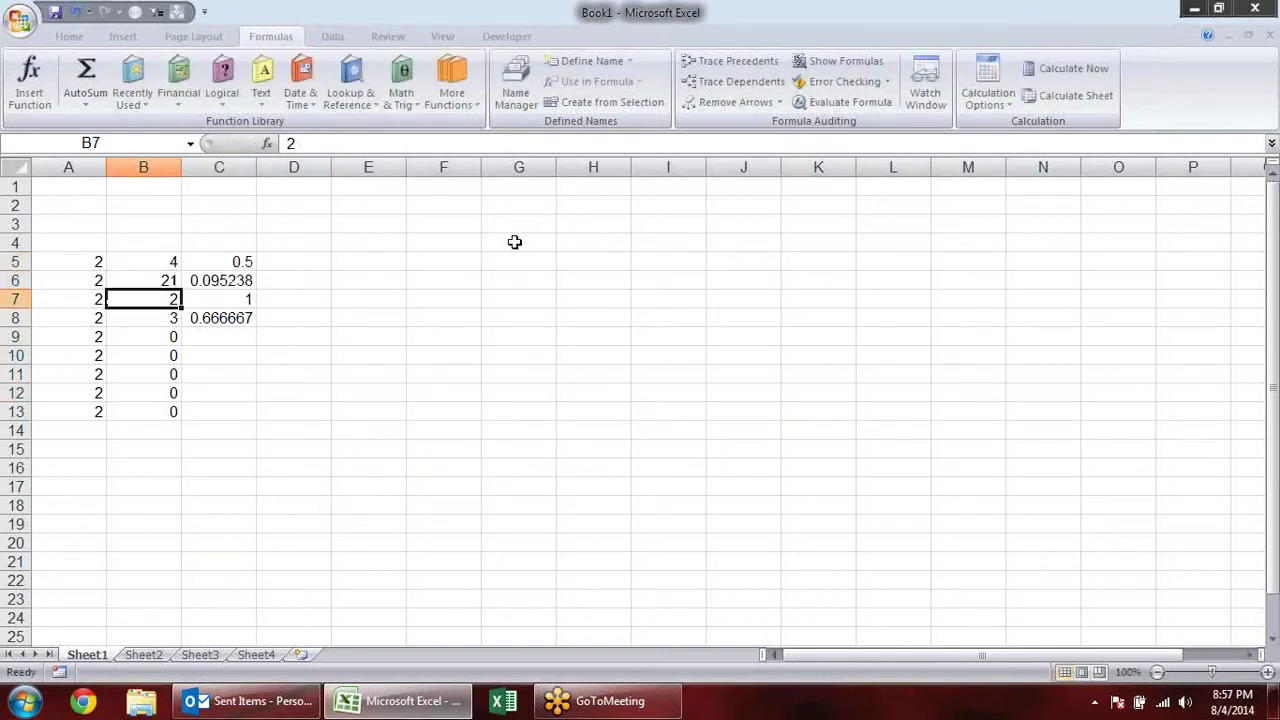
{"action": "key", "text": "Return"}
{"action": "key", "text": "Return"}
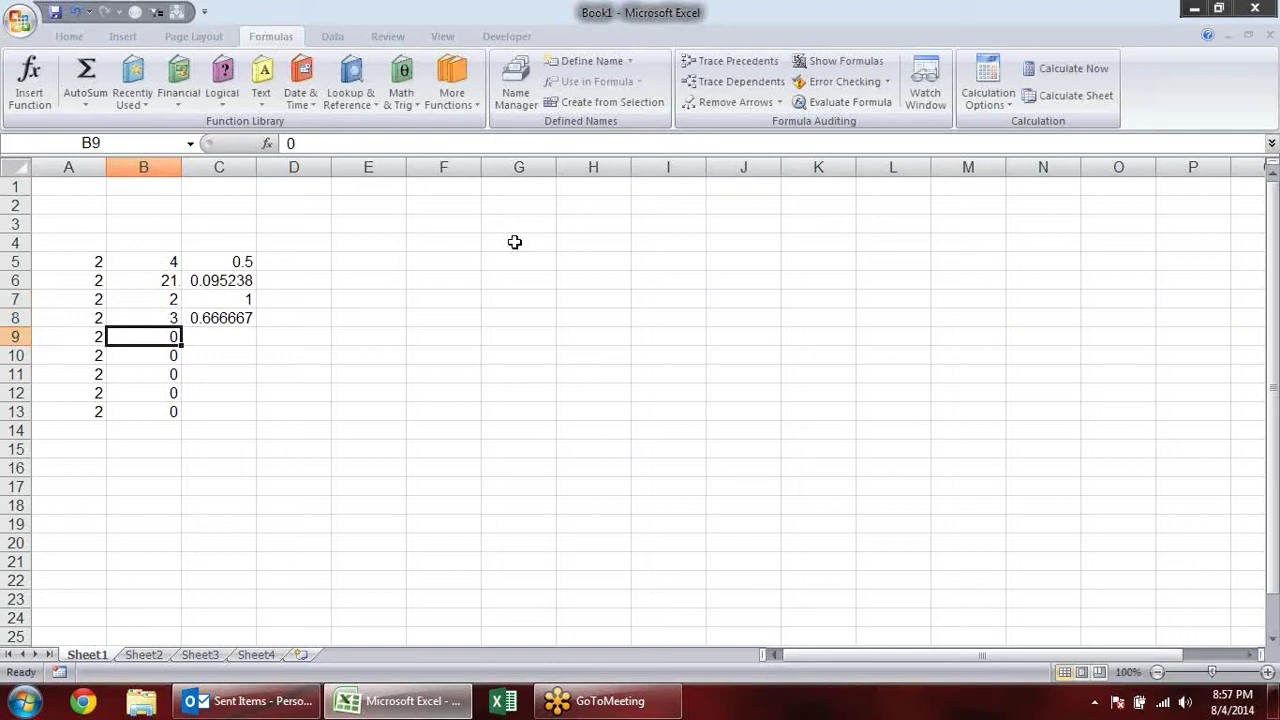
{"action": "type", "text": "20"}
{"action": "key", "text": "Return"}
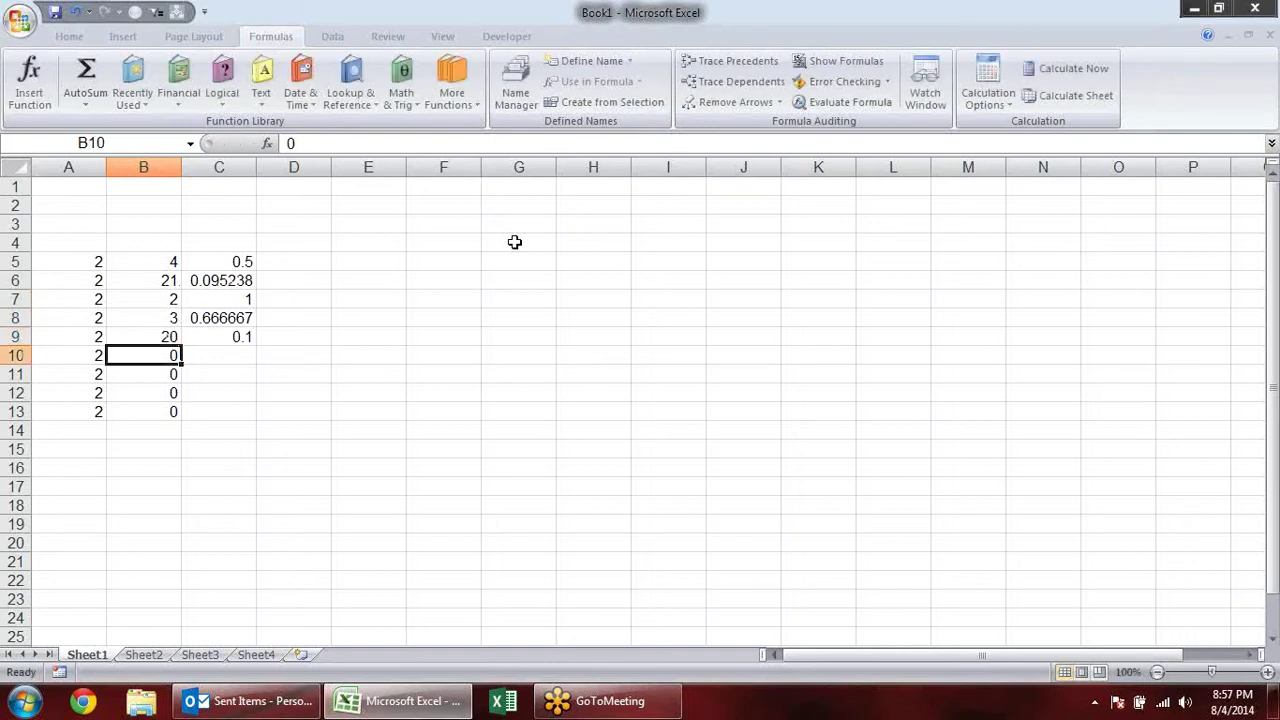
- Check the recalculated results in C10, C12 and C13
{"action": "mouse_move", "coordinate": [85, 243]}
{"action": "left_mouse_down"}
{"action": "mouse_move", "coordinate": [474, 423]}
{"action": "mouse_move", "coordinate": [429, 485]}
{"action": "left_mouse_up"}
{"action": "left_click", "coordinate": [429, 485]}
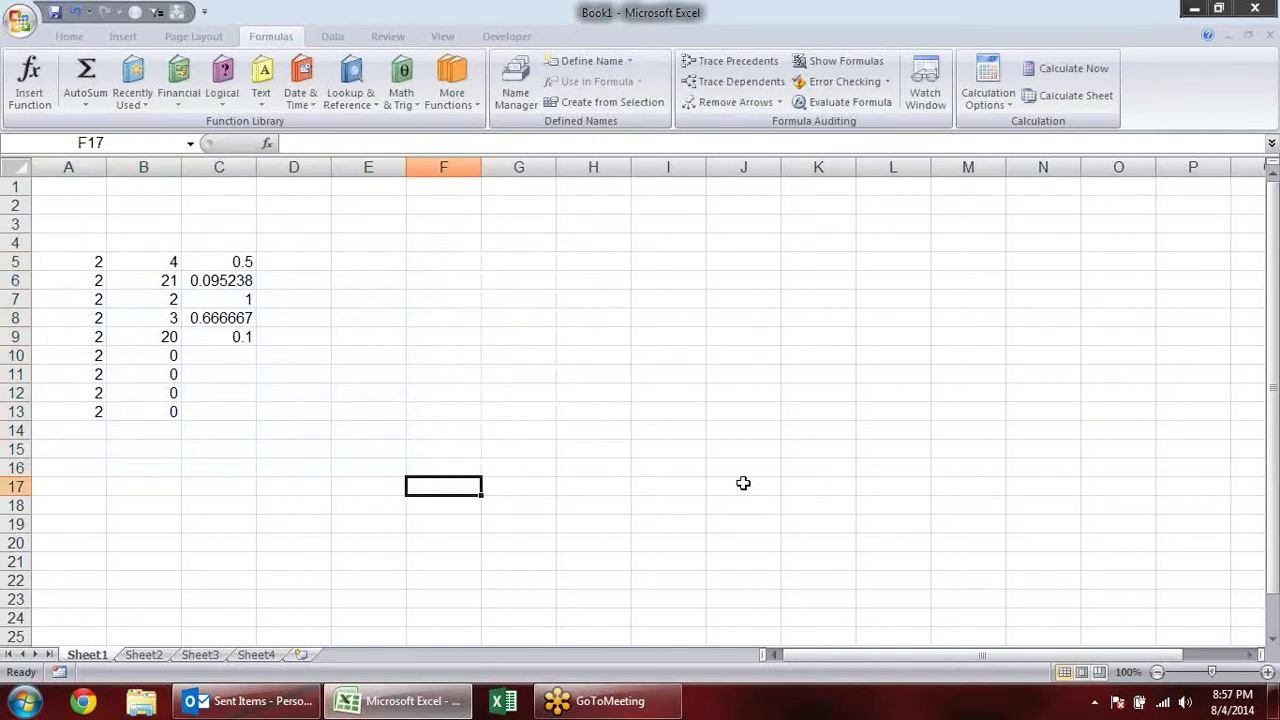
{"action": "left_click", "coordinate": [58, 248]}
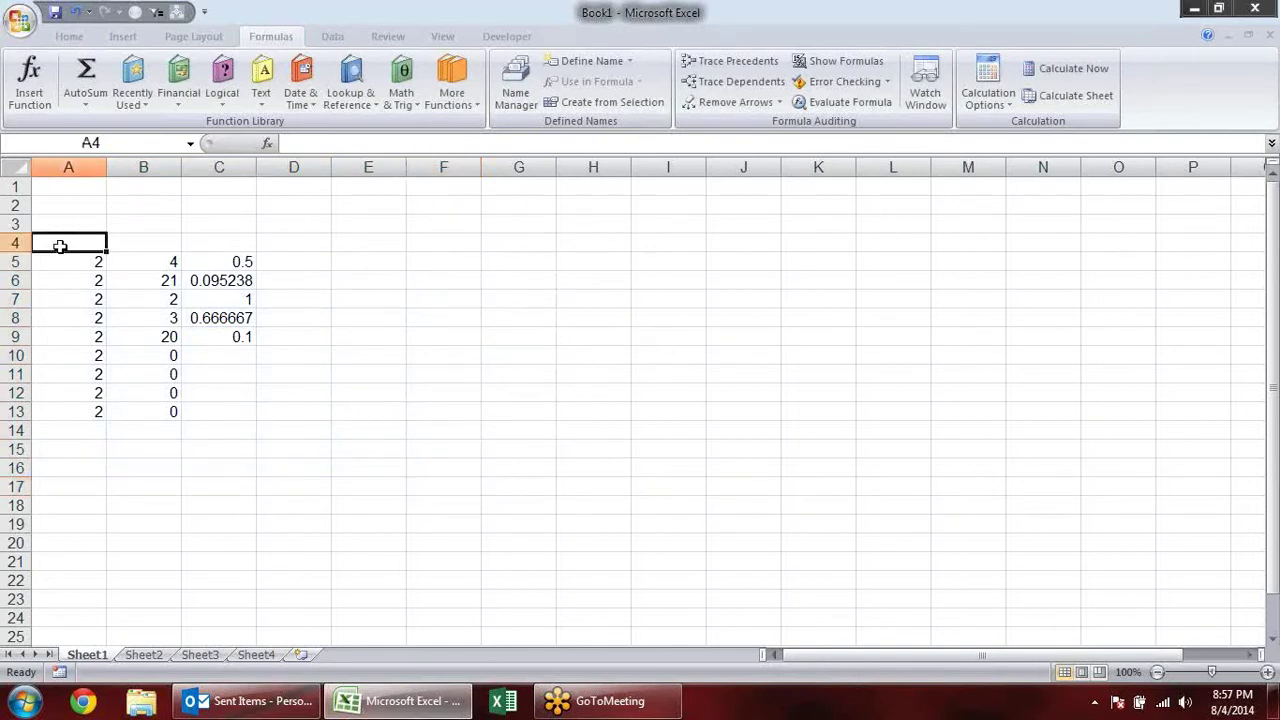
{"action": "left_click", "coordinate": [234, 355]}
{"action": "left_click", "coordinate": [243, 391]}
{"action": "left_click", "coordinate": [229, 411]}
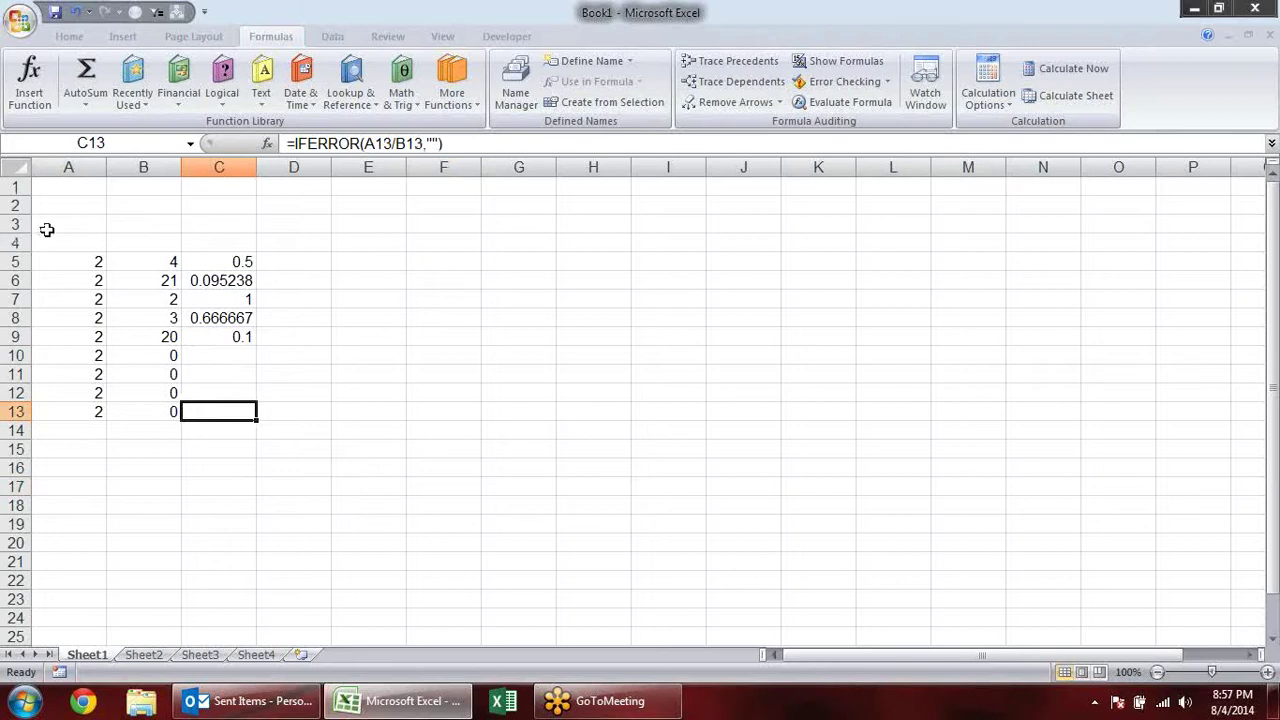
- Delete all the division data in A3:D15
{"action": "left_click_drag", "start_coordinate": [46, 229], "coordinate": [331, 455]}
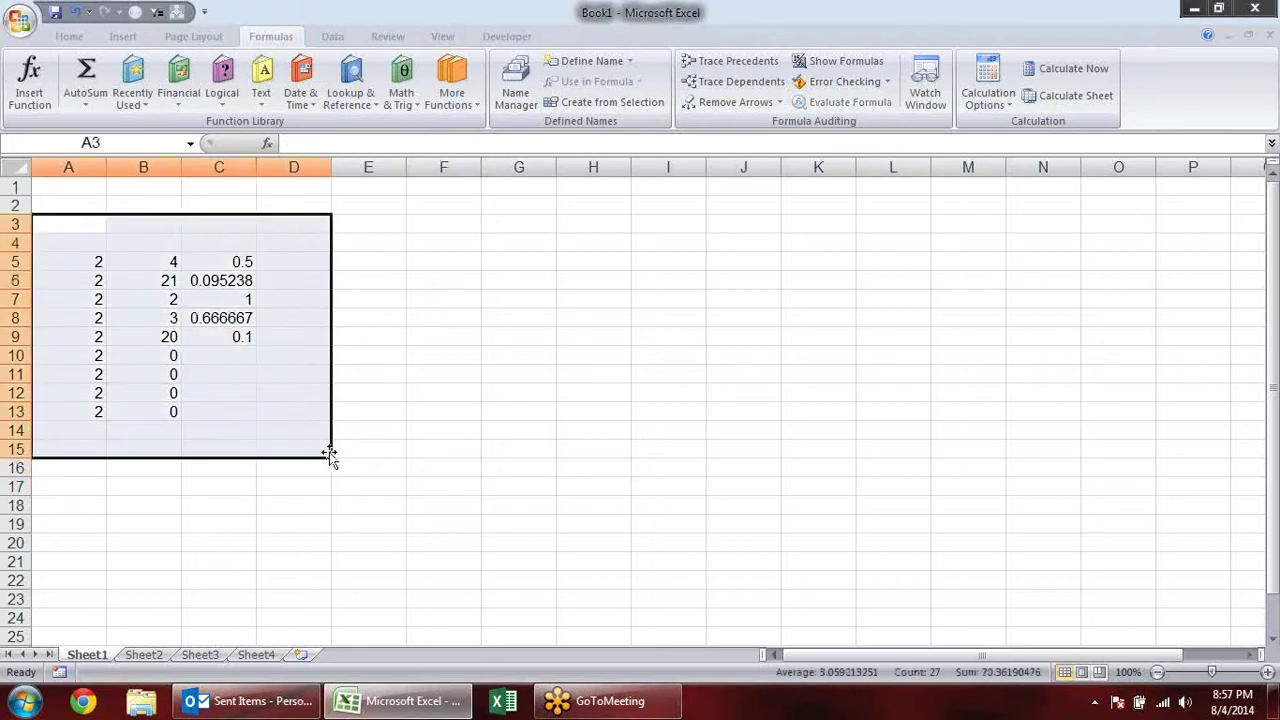
{"action": "key", "text": "Delete"}
{"action": "left_click", "coordinate": [349, 328]}
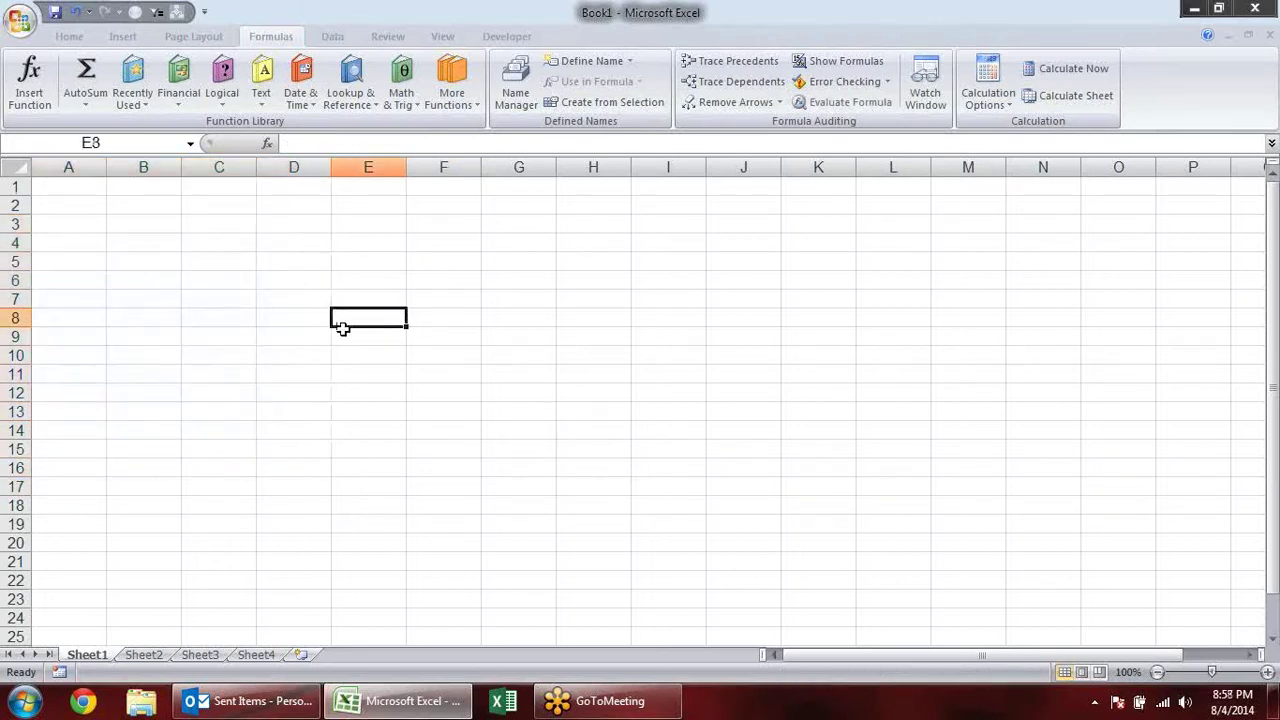
{"action": "left_click", "coordinate": [48, 225]}
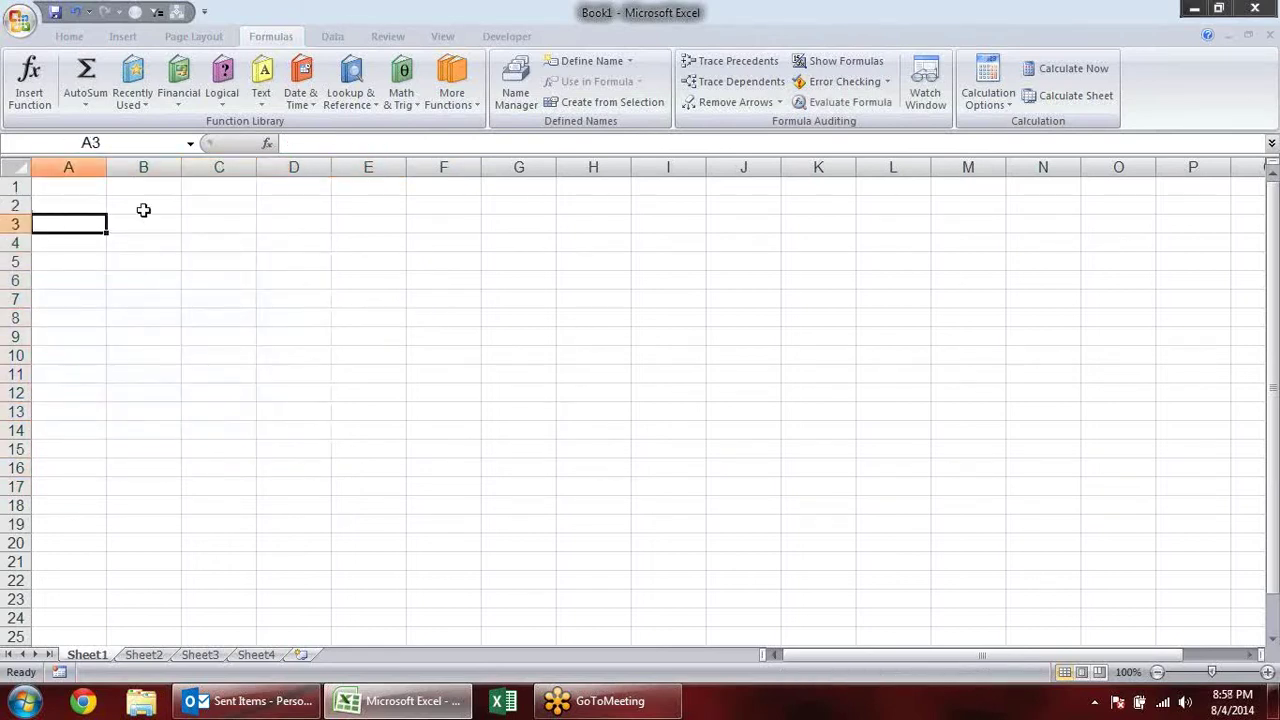
{"action": "left_click", "coordinate": [86, 105]}
{"action": "left_click", "coordinate": [86, 80]}
- Enter TRUE in B3 and FALSE in B4
{"action": "left_click", "coordinate": [223, 98]}
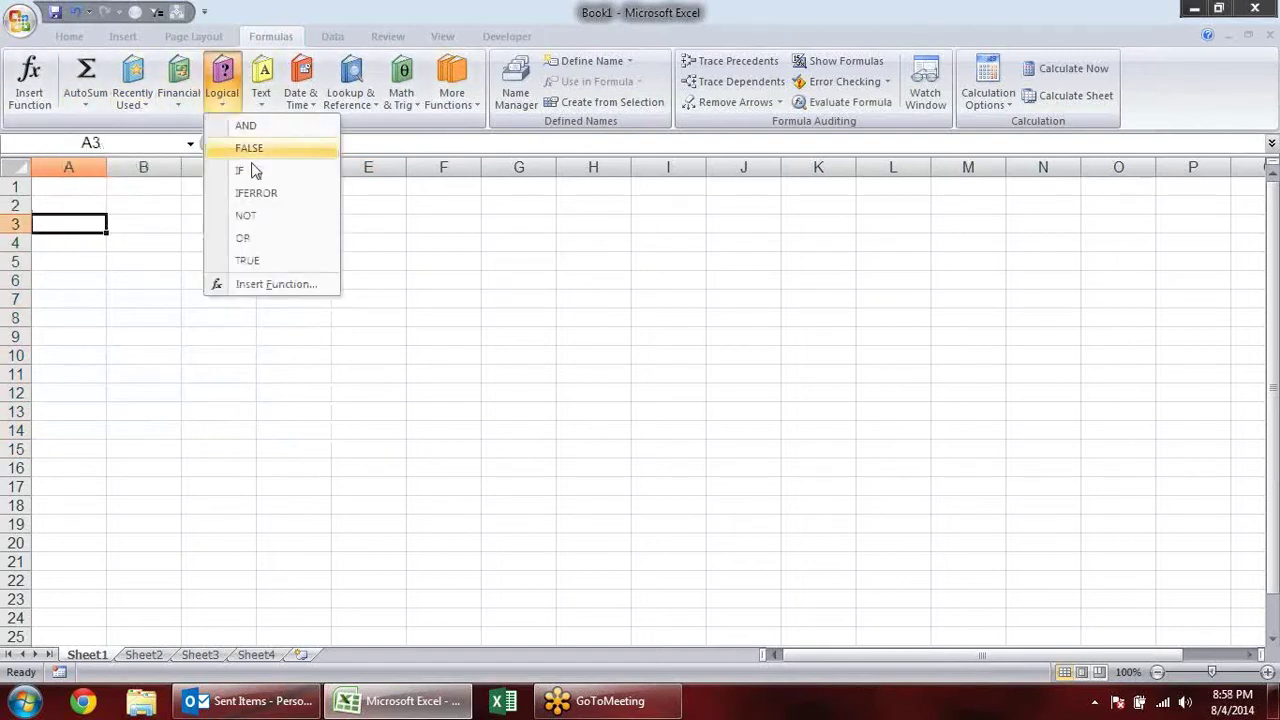
{"action": "left_click", "coordinate": [127, 312]}
{"action": "left_click", "coordinate": [133, 225]}
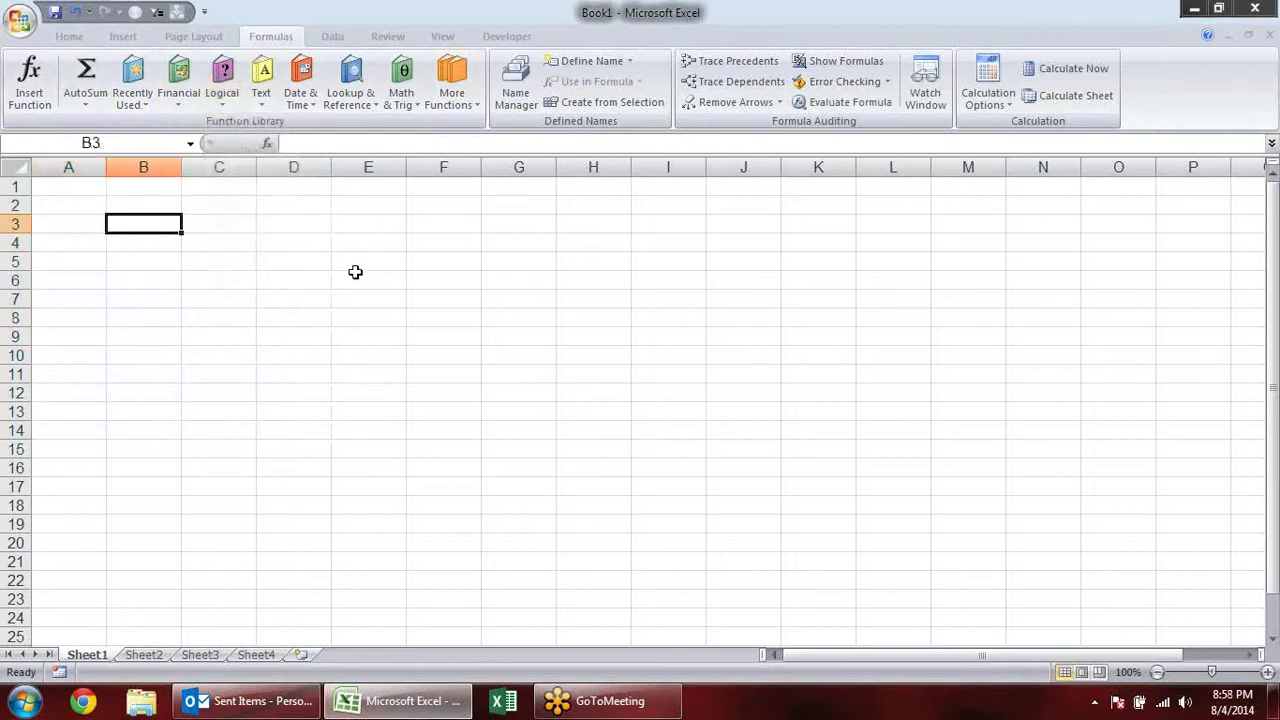
{"action": "type", "text": "true"}
{"action": "key", "text": "Return"}
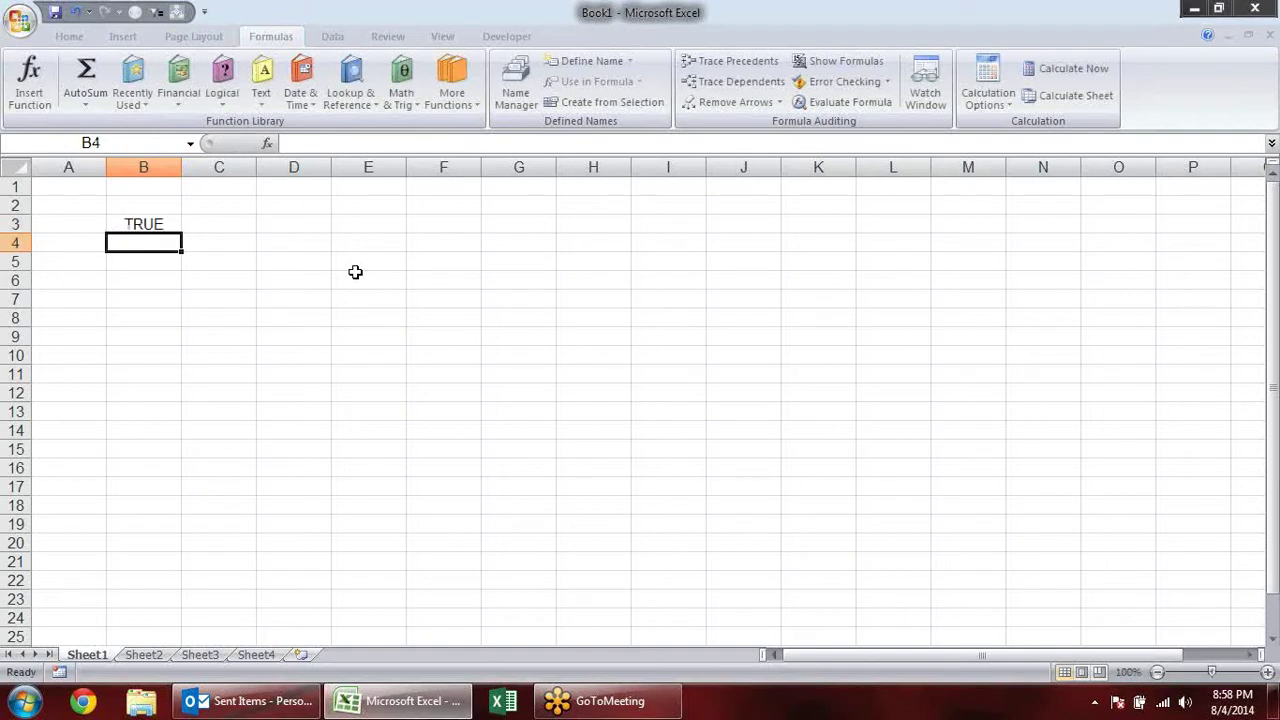
{"action": "type", "text": "False"}
{"action": "key", "text": "Return"}
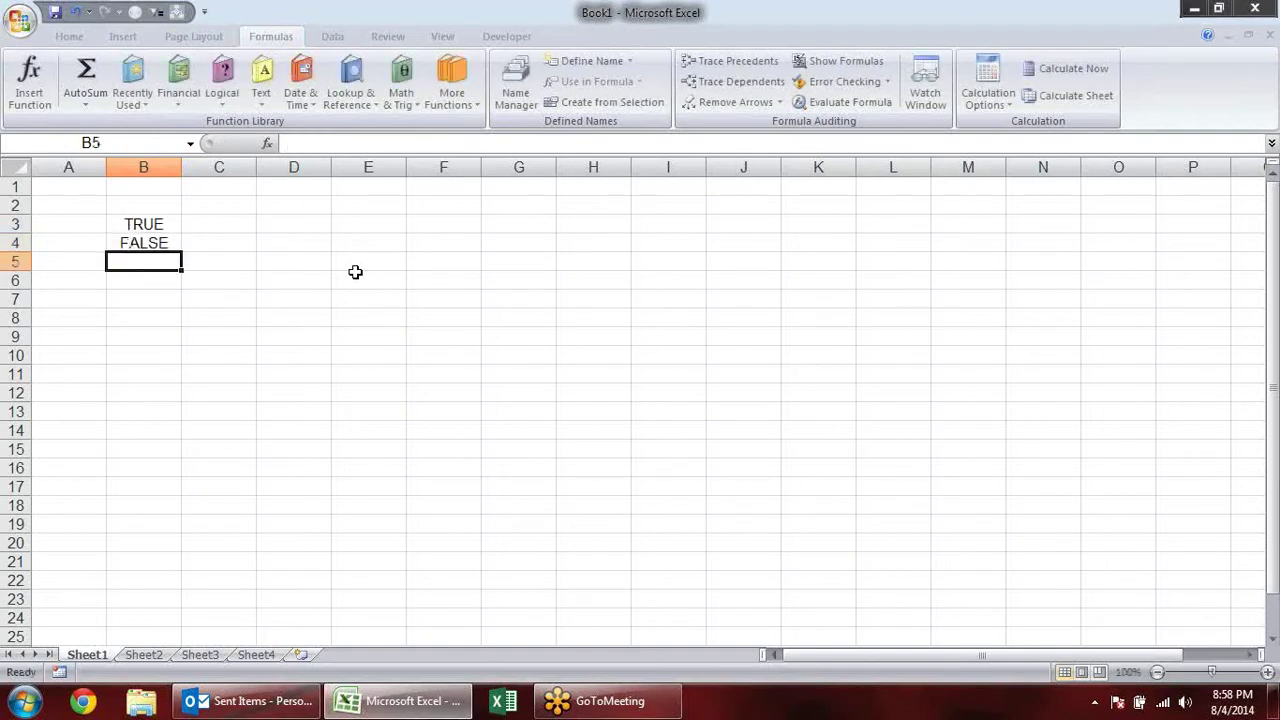
- Enter =NOT(B3) in C3 and =NOT(B4) in C4
{"action": "left_click", "coordinate": [225, 220]}
{"action": "type", "text": "="}
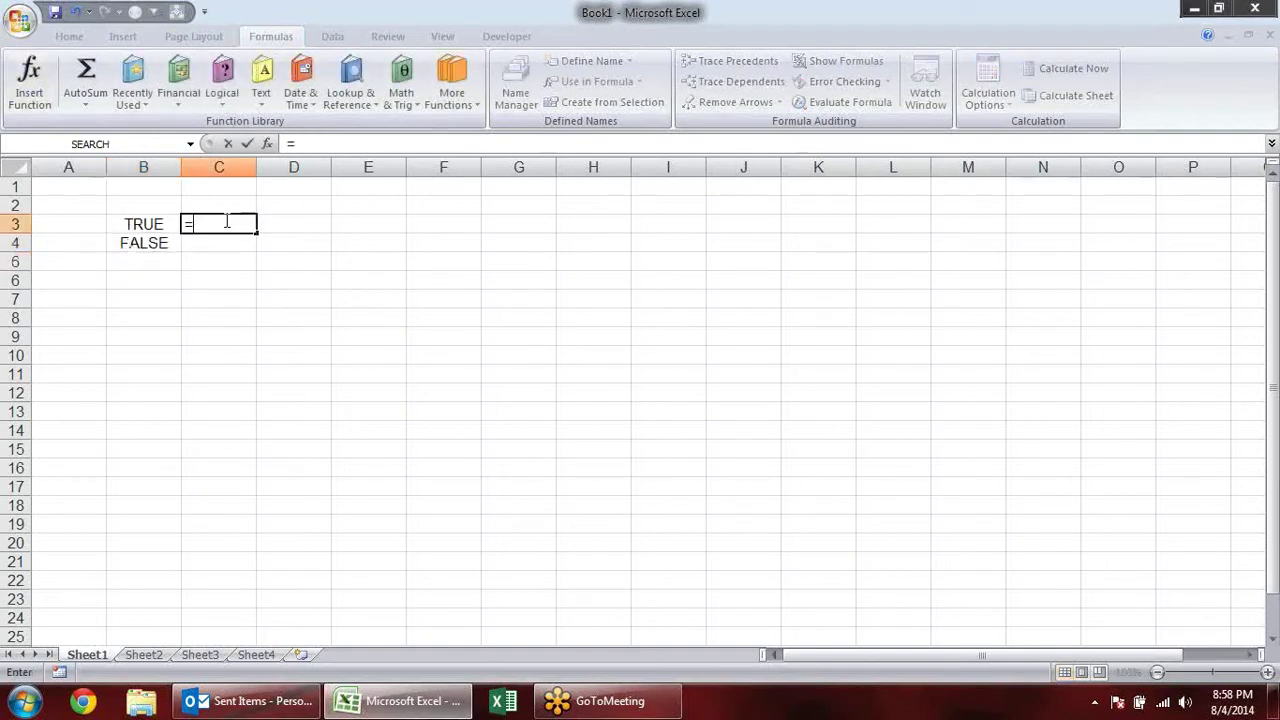
{"action": "type", "text": "no"}
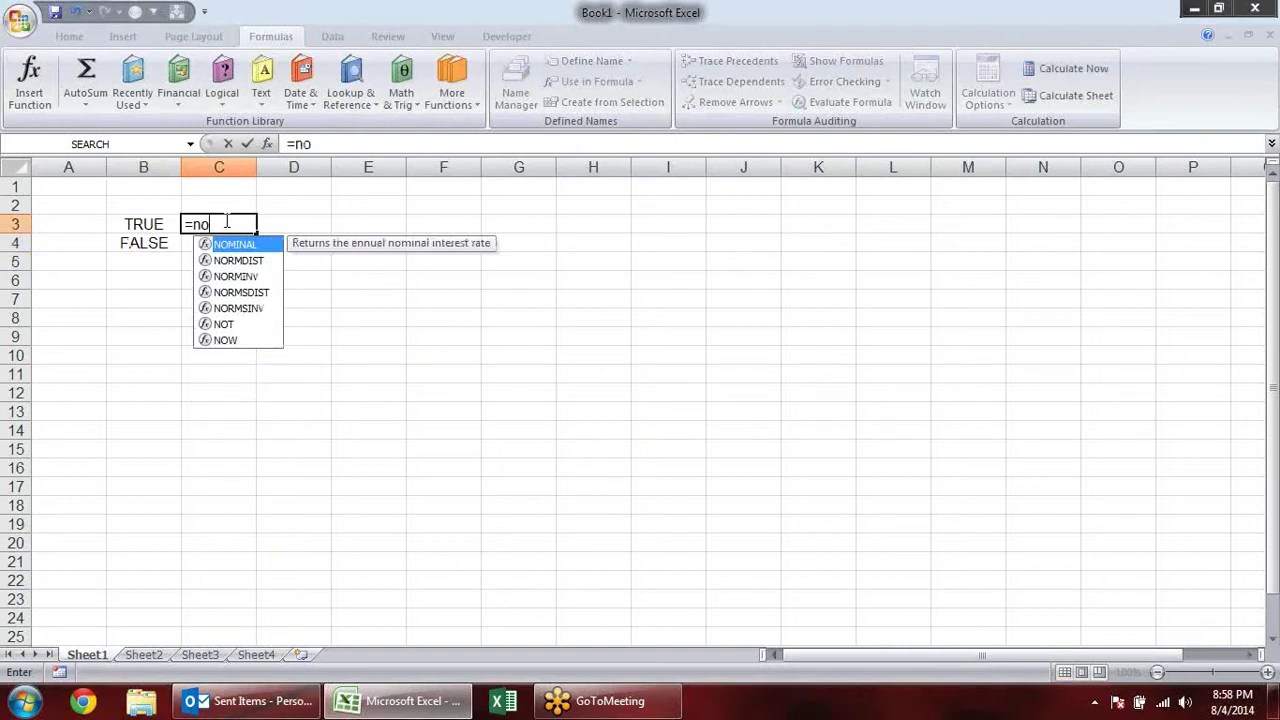
{"action": "type", "text": "t"}
{"action": "key", "text": "Tab"}
{"action": "key", "text": "Left"}
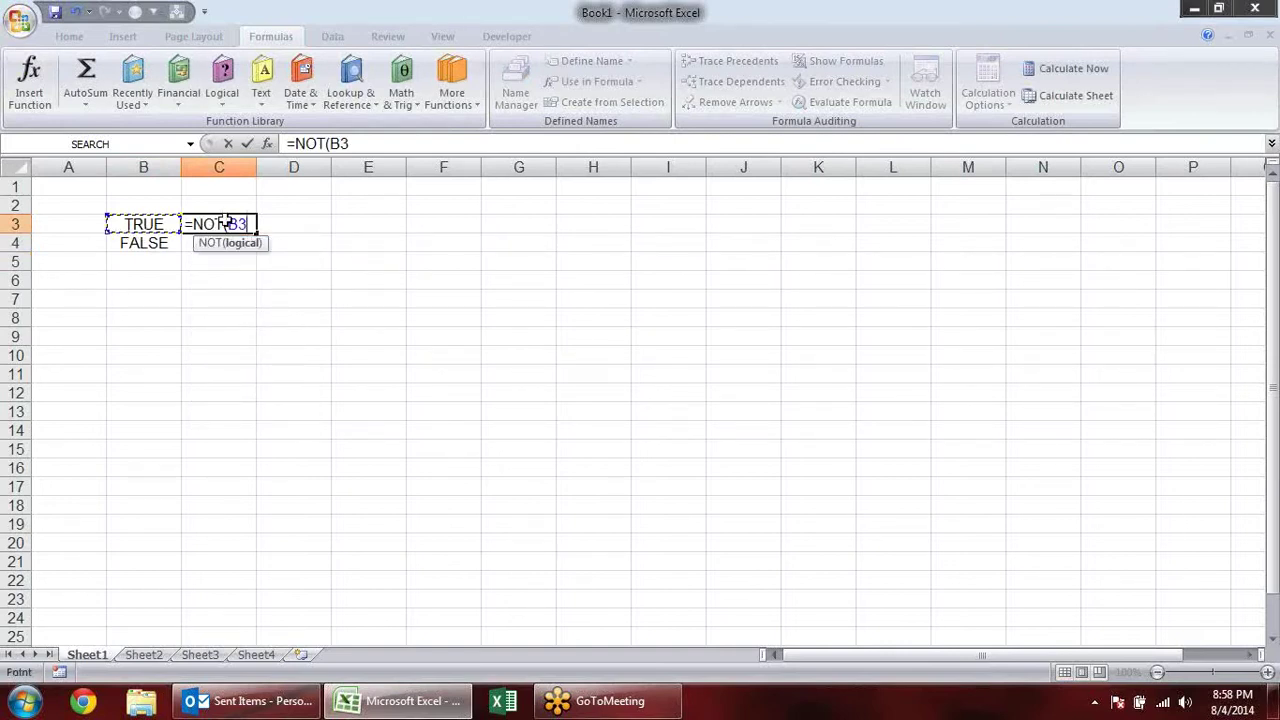
{"action": "key", "text": "Return"}
{"action": "type", "text": "="}
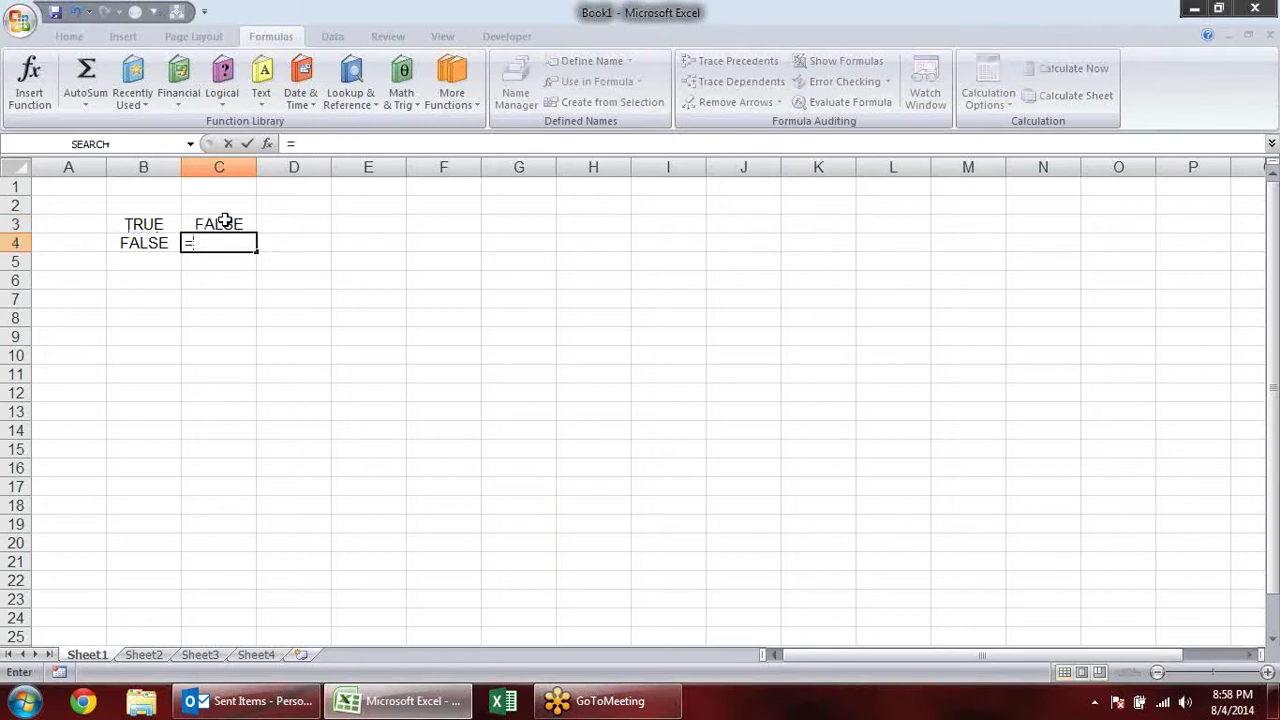
{"action": "type", "text": "not"}
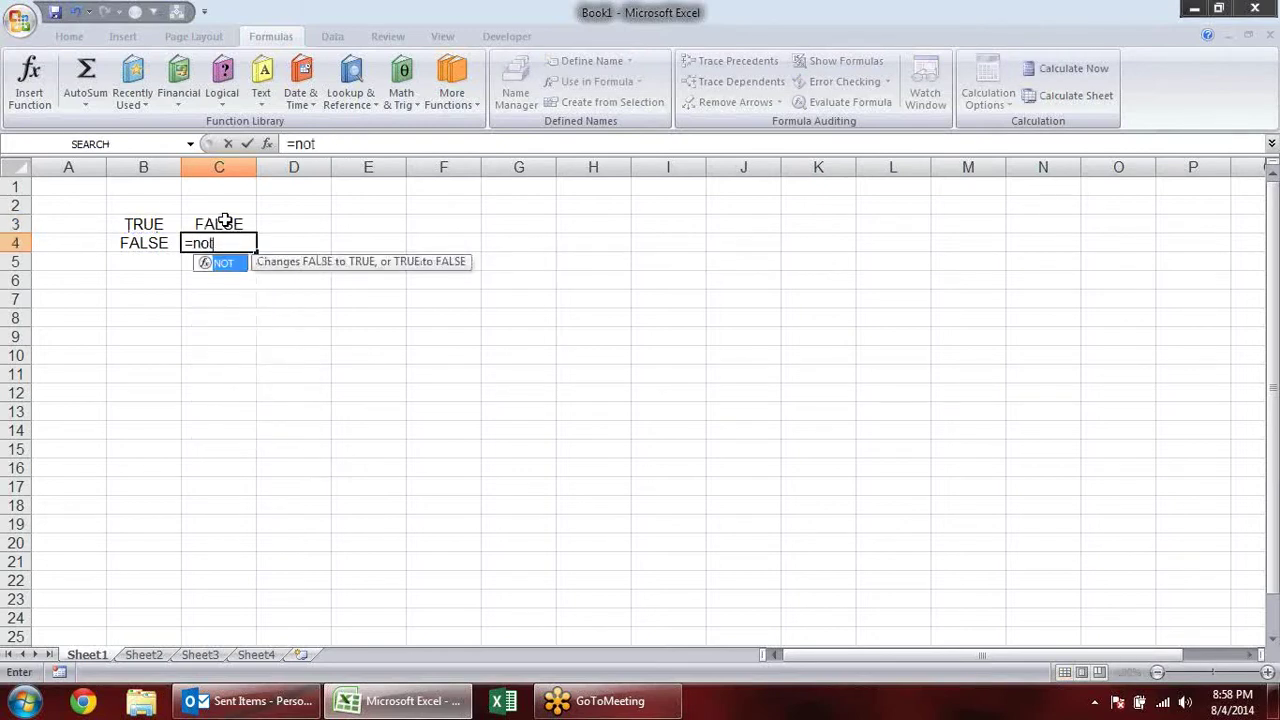
{"action": "key", "text": "Tab"}
{"action": "key", "text": "Left"}
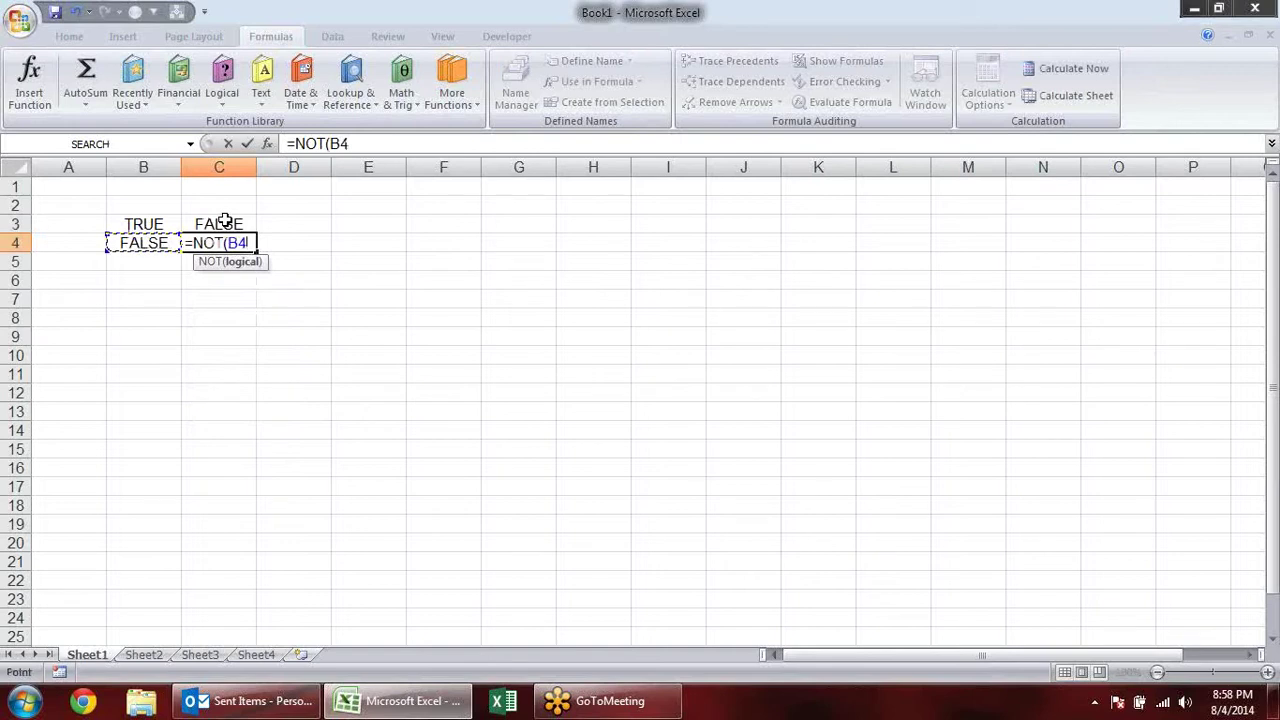
{"action": "key", "text": "Return"}
- Review C3's NOT formula and its B3 argument without changing it
{"action": "left_click", "coordinate": [226, 220]}
{"action": "double_click", "coordinate": [226, 222]}
{"action": "left_click", "coordinate": [242, 243]}
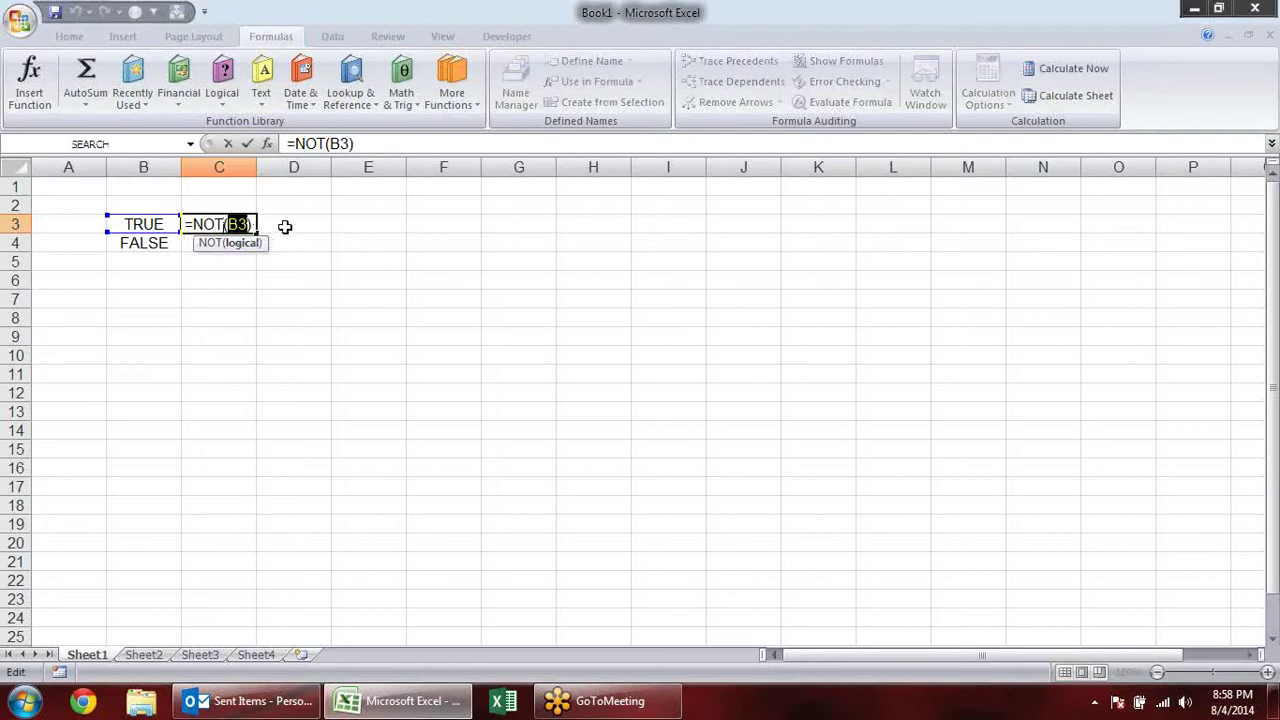
{"action": "key", "text": "Escape"}
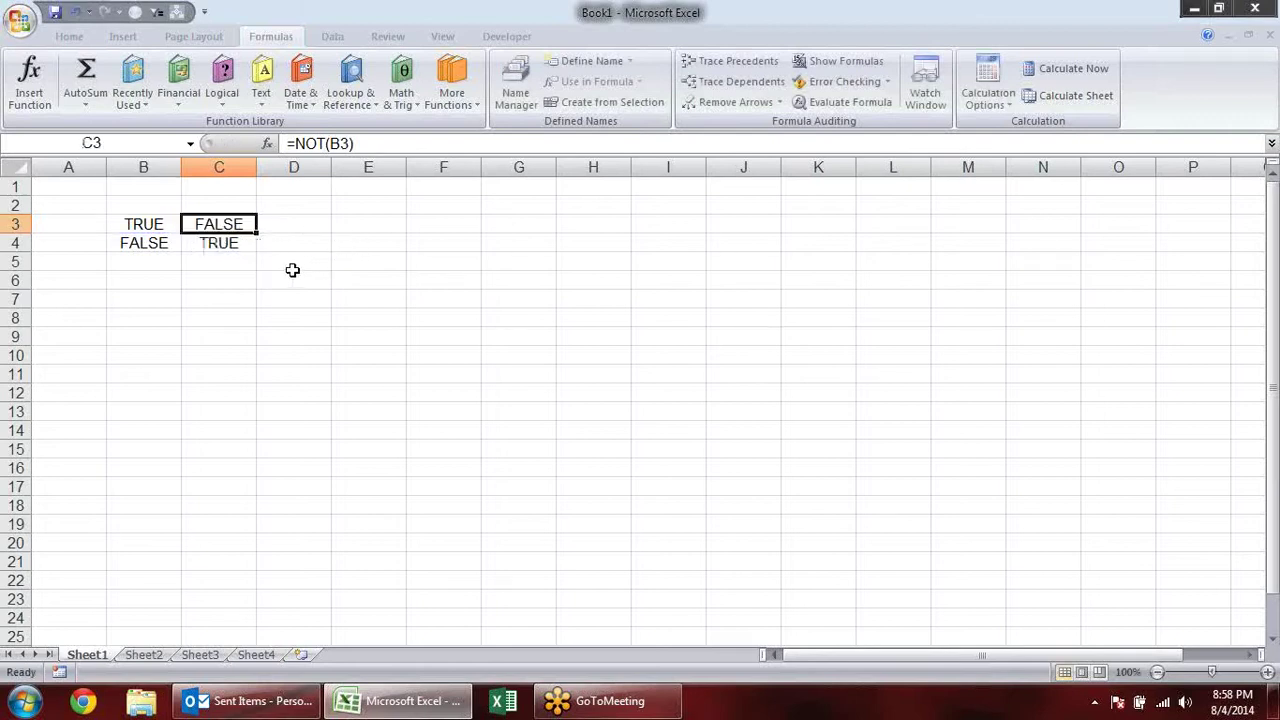
{"action": "left_click", "coordinate": [295, 265]}
- Enter 20 in D5, 10 in E5, and the comparison =D5=E5 in F5
{"action": "type", "text": "20"}
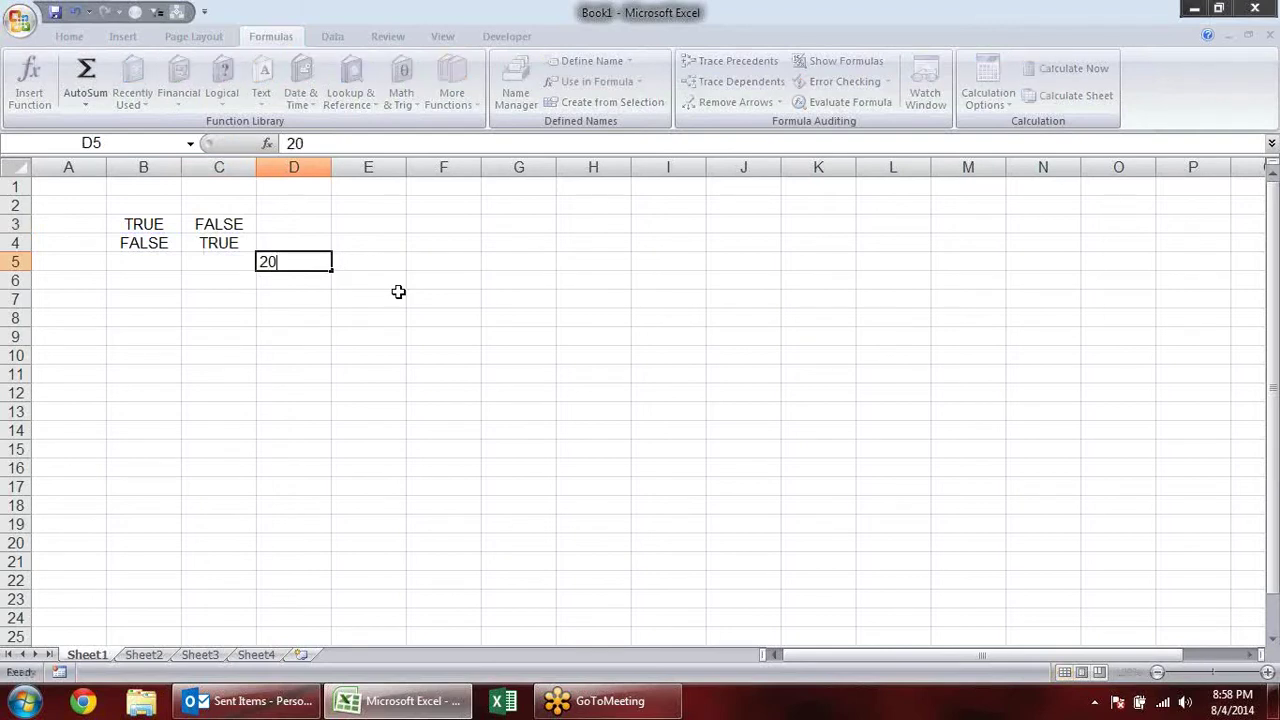
{"action": "key", "text": "Tab"}
{"action": "type", "text": "10"}
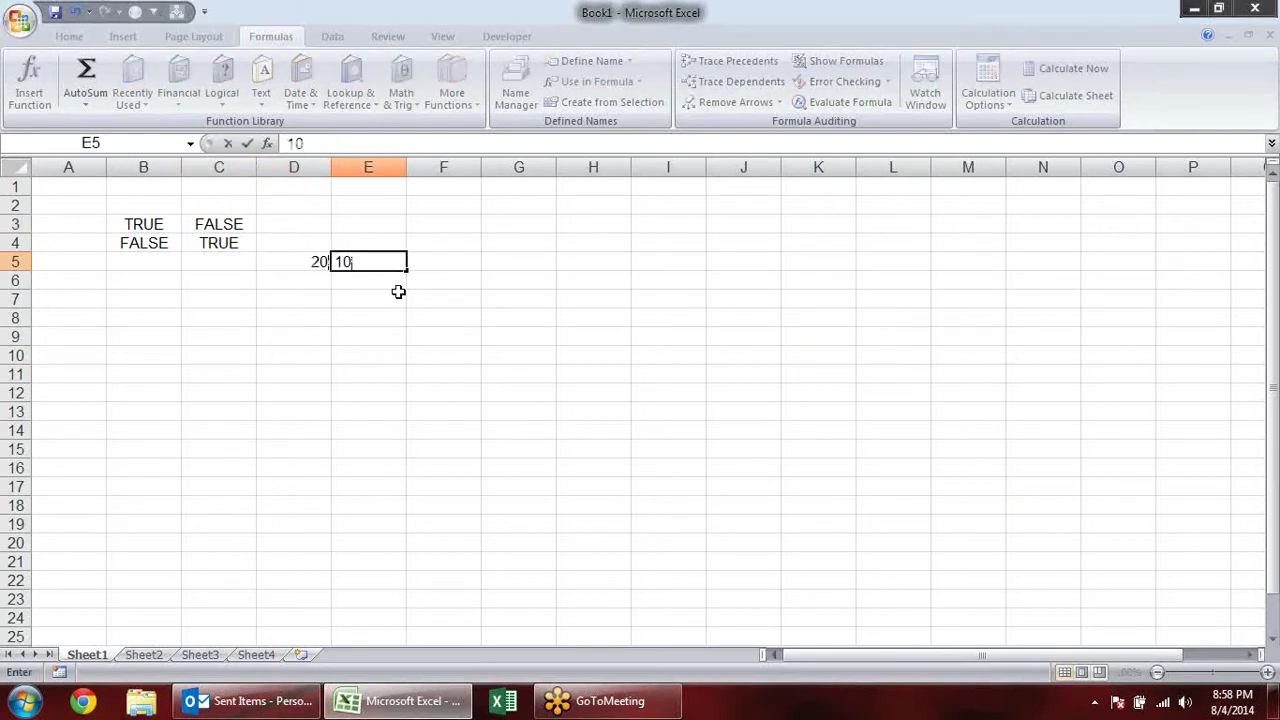
{"action": "key", "text": "Return"}
{"action": "key", "text": "Up"}
{"action": "key", "text": "Right"}
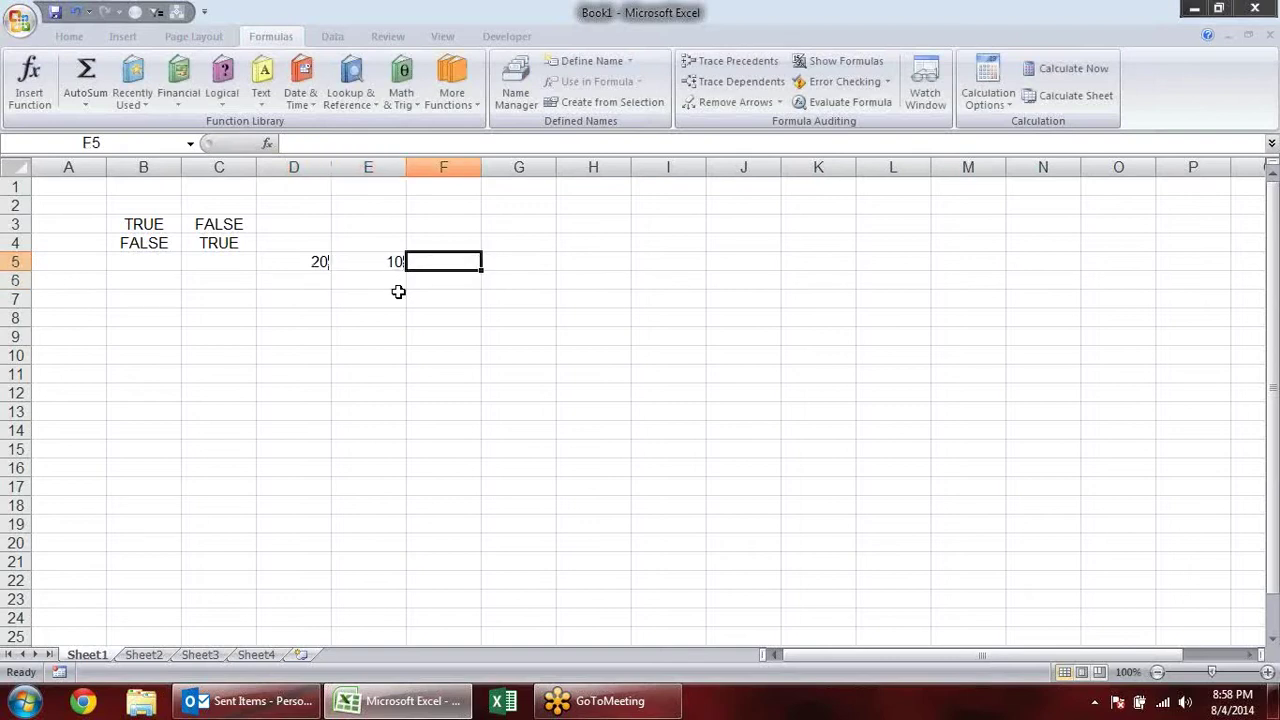
{"action": "type", "text": "="}
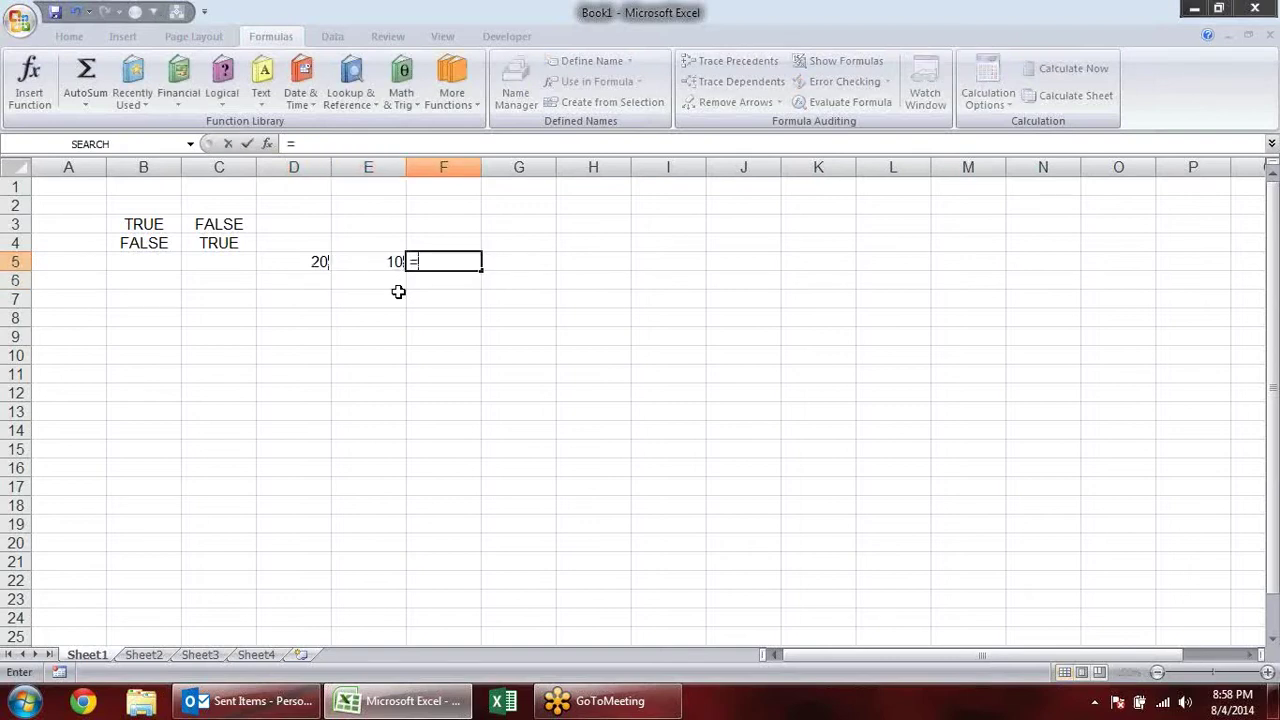
{"action": "key", "text": "Left"}
{"action": "key", "text": "Left"}
{"action": "type", "text": "="}
{"action": "key", "text": "Left"}
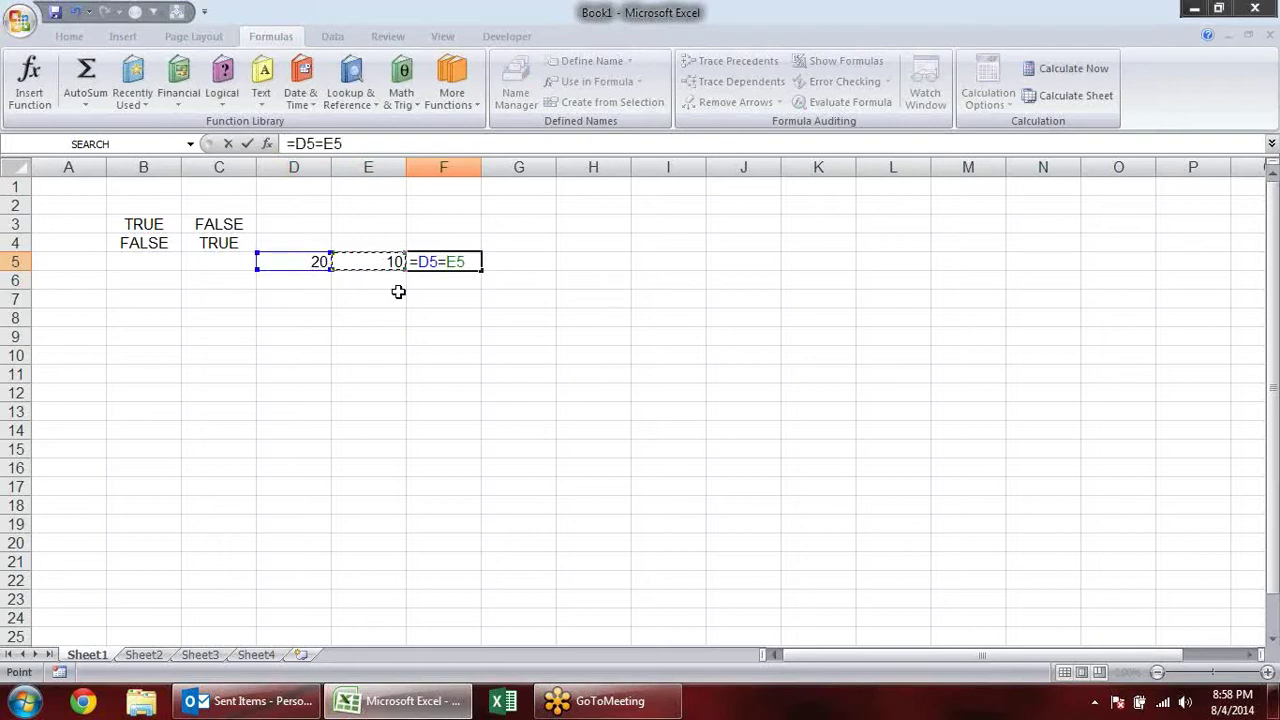
{"action": "key", "text": "Return"}
- Enter =NOT(D5=10) in F6, returning TRUE
{"action": "type", "text": "="}
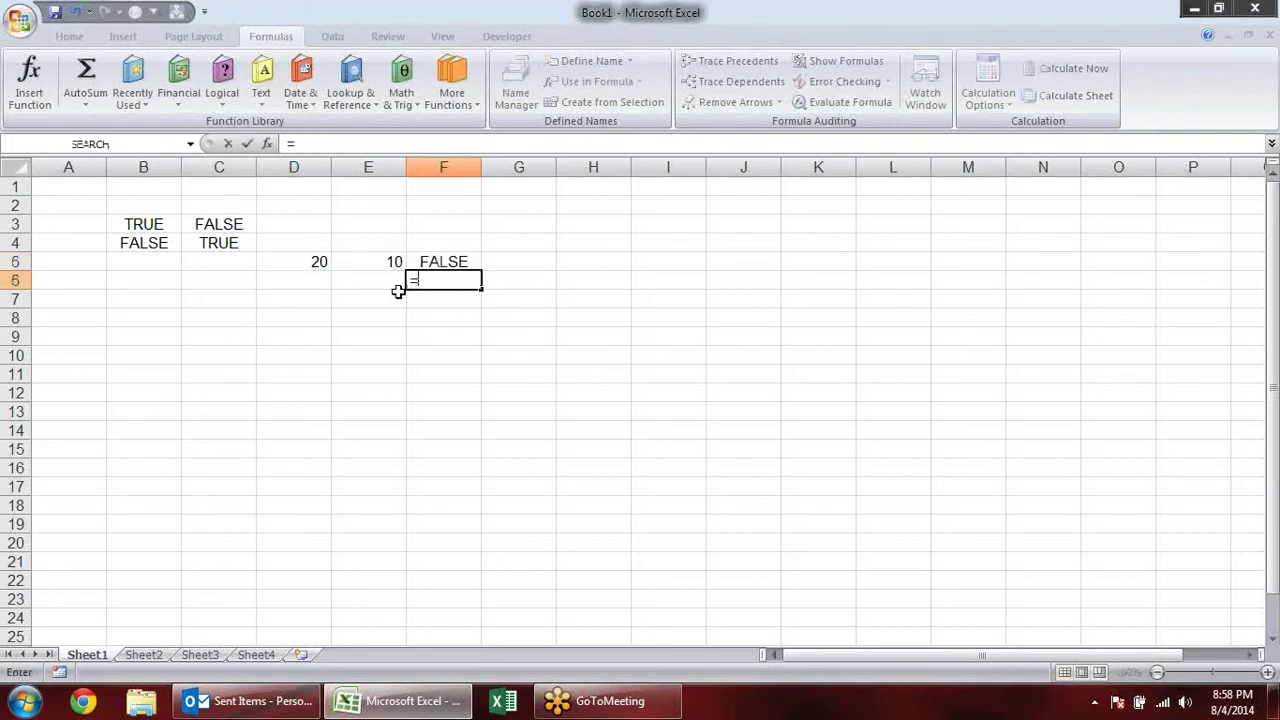
{"action": "type", "text": "not"}
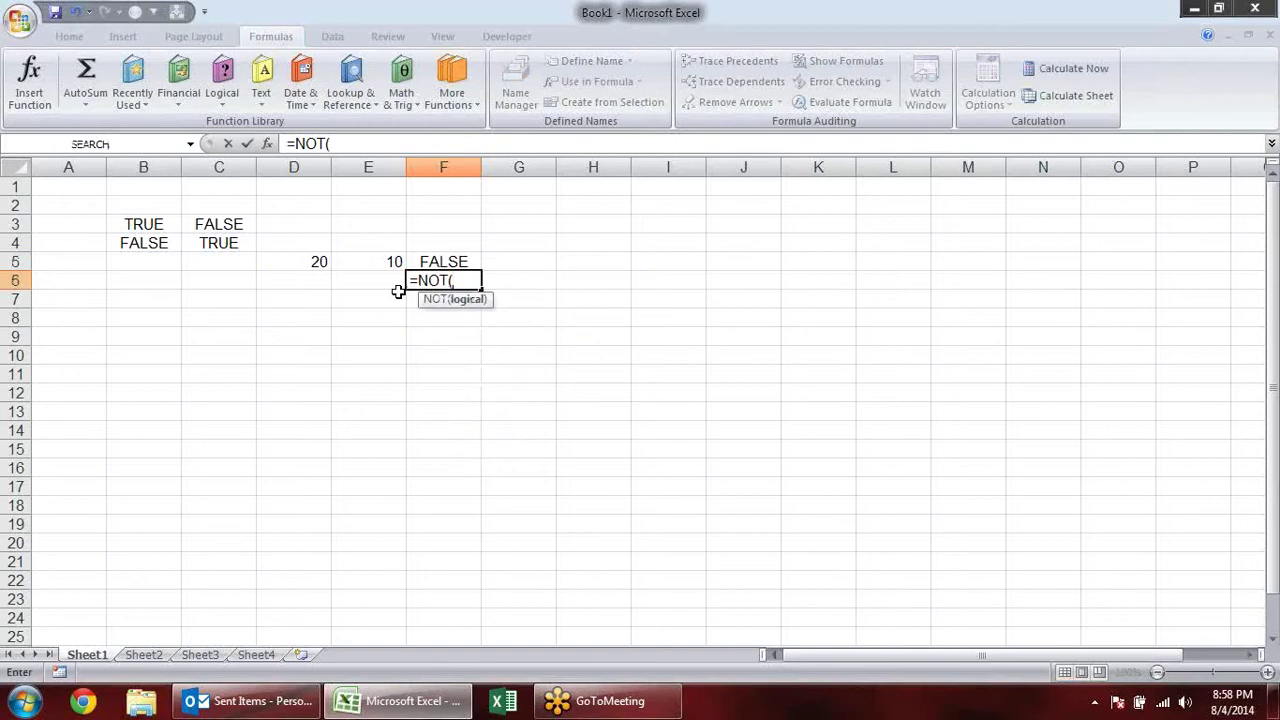
{"action": "left_click", "coordinate": [290, 261]}
{"action": "type", "text": "=1"}
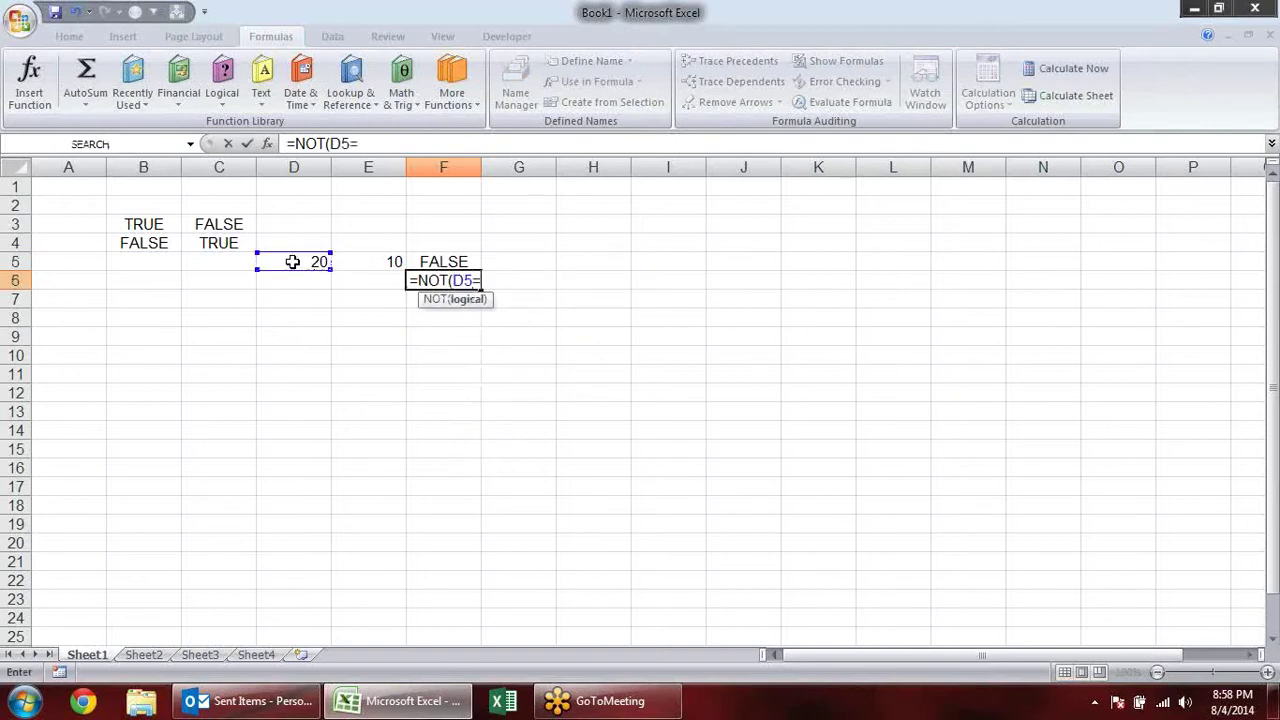
{"action": "type", "text": "0"}
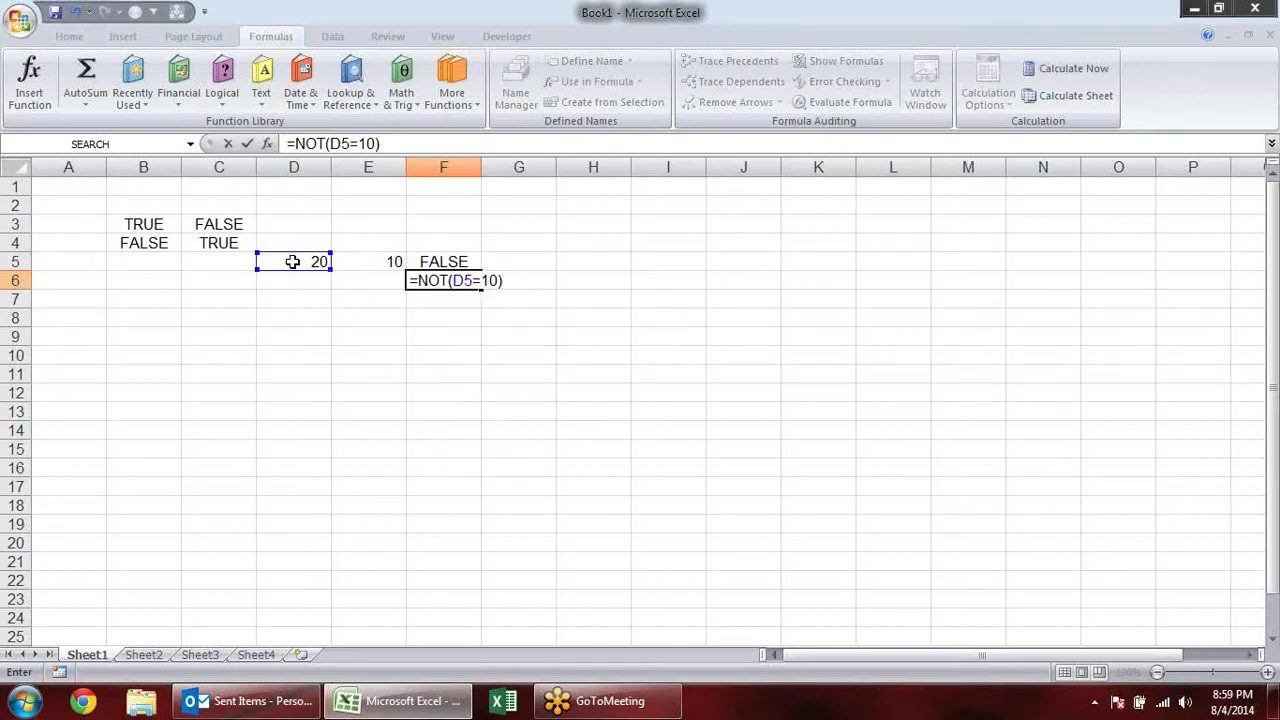
{"action": "key", "text": "Return"}
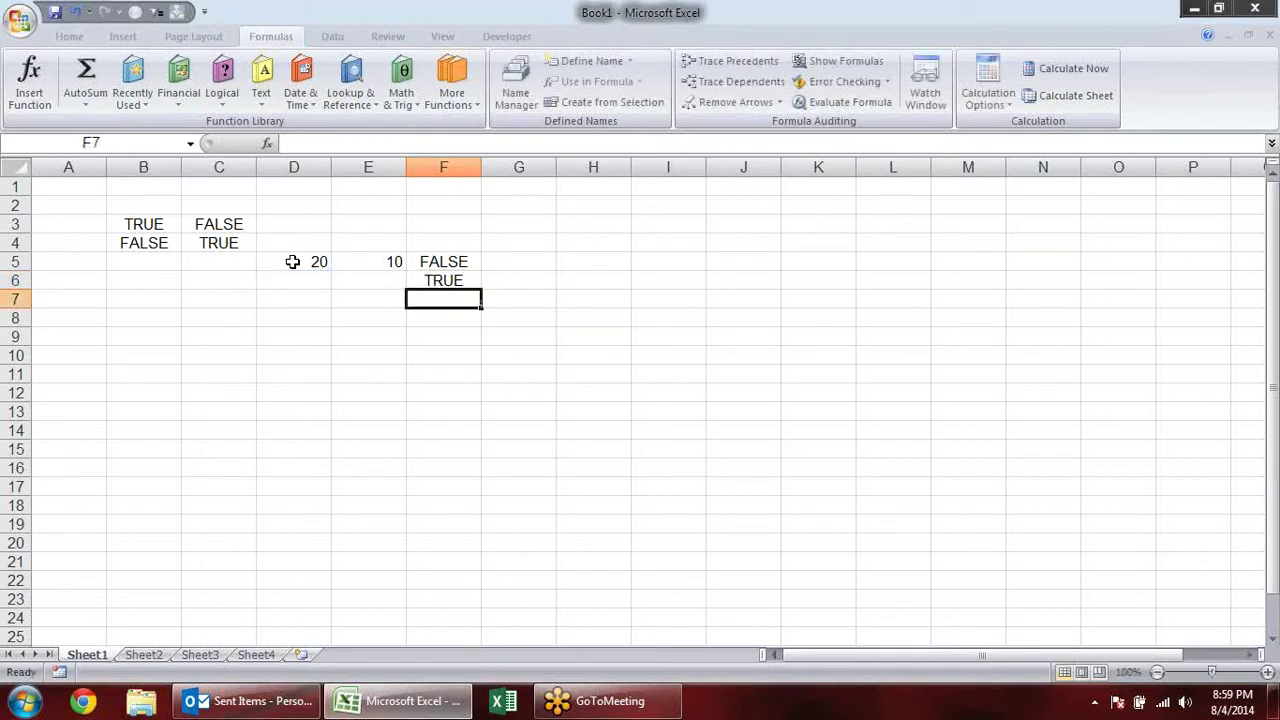
{"action": "double_click", "coordinate": [440, 281]}
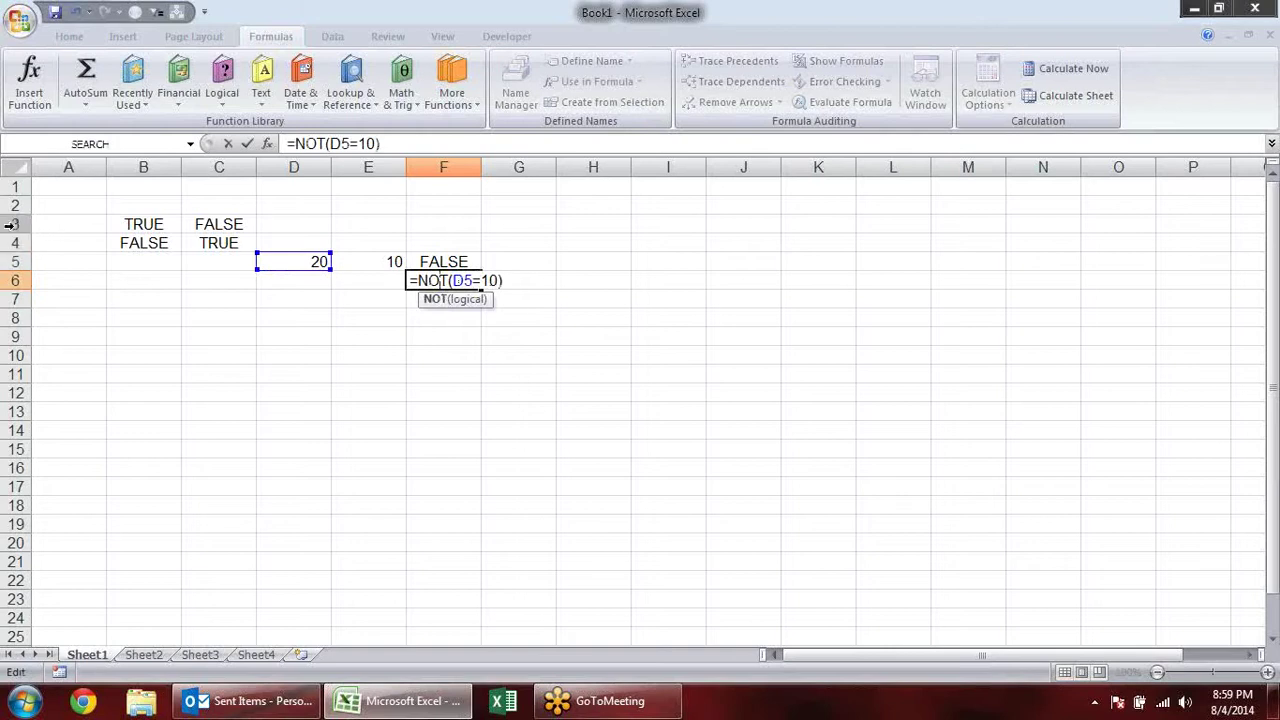
{"action": "key", "text": "Escape"}
- Clear the contents of rows 3 to 7 through the Alt+E menu
{"action": "mouse_move", "coordinate": [15, 203]}
{"action": "left_mouse_down"}
{"action": "mouse_move", "coordinate": [15, 300]}
{"action": "mouse_move", "coordinate": [5, 213]}
{"action": "left_mouse_up"}
{"action": "left_click", "coordinate": [137, 333]}
{"action": "key", "text": "alt+e"}
{"action": "key", "text": "d"}
{"action": "left_click", "coordinate": [285, 299]}
{"action": "left_click", "coordinate": [212, 240]}
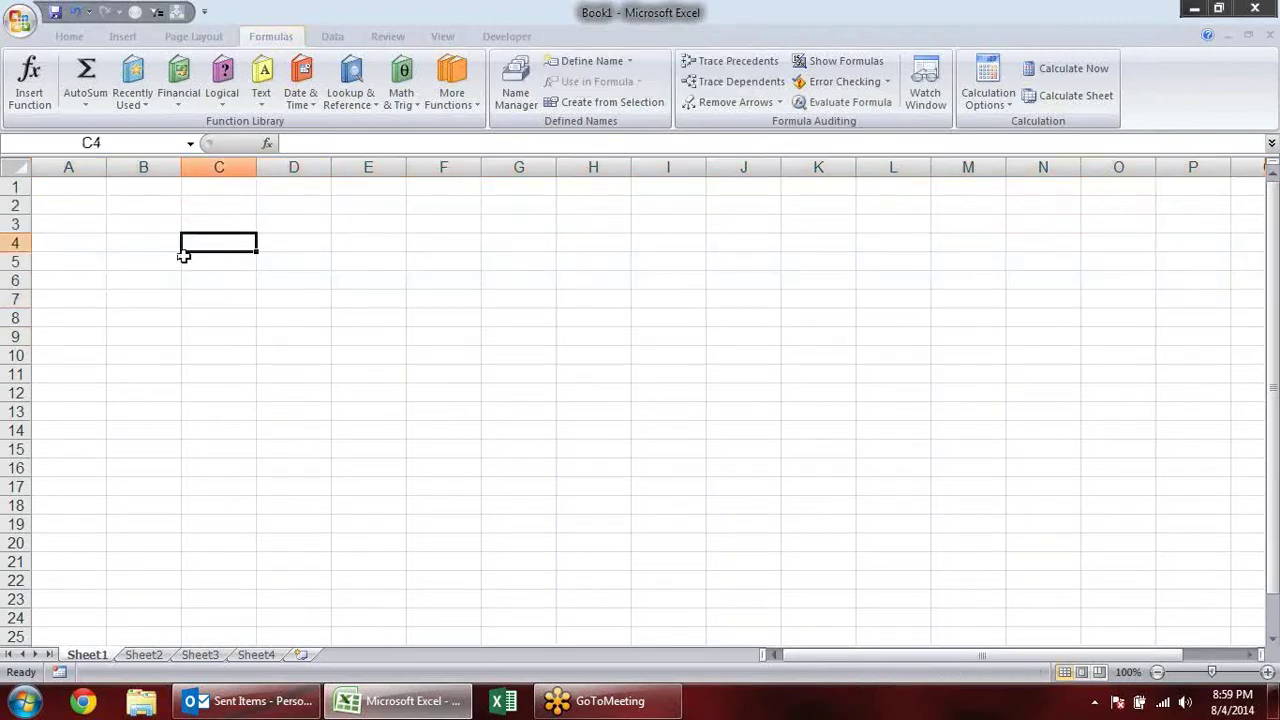
- Enter =TRUE in B3 and =FALSE() in B4 after browsing the Logical function list
{"action": "left_click", "coordinate": [197, 112]}
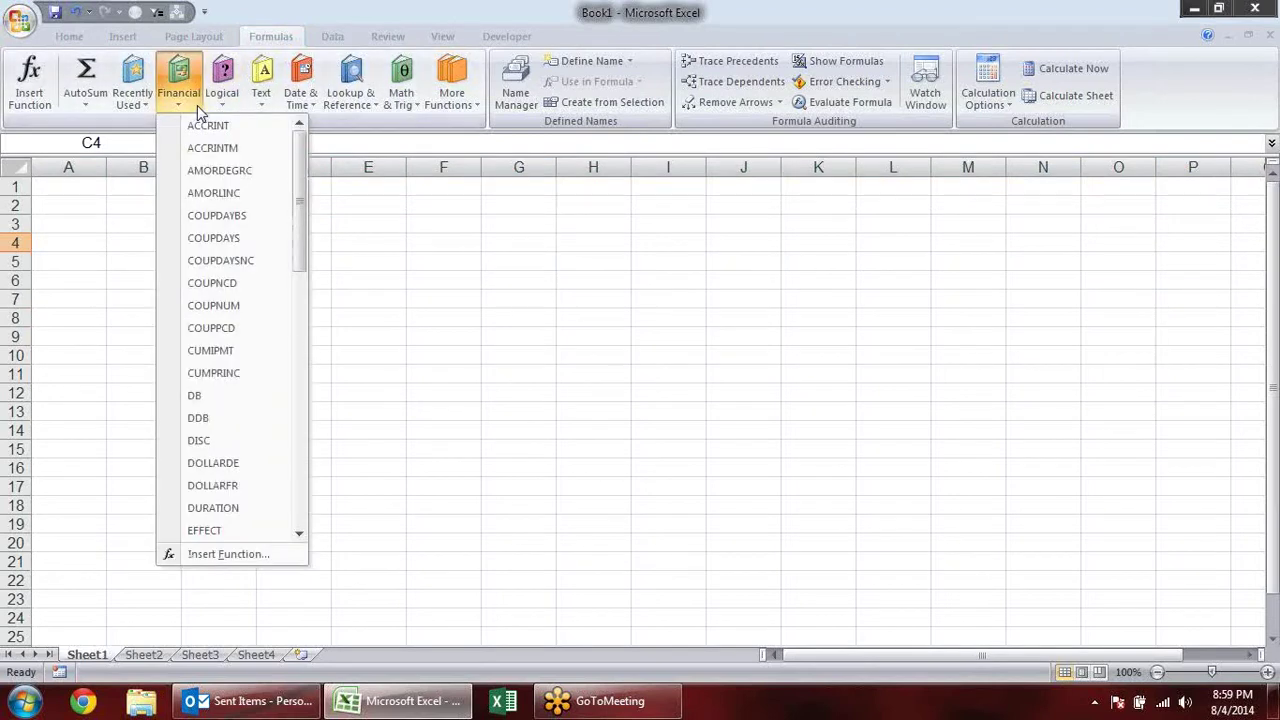
{"action": "left_click", "coordinate": [222, 98]}
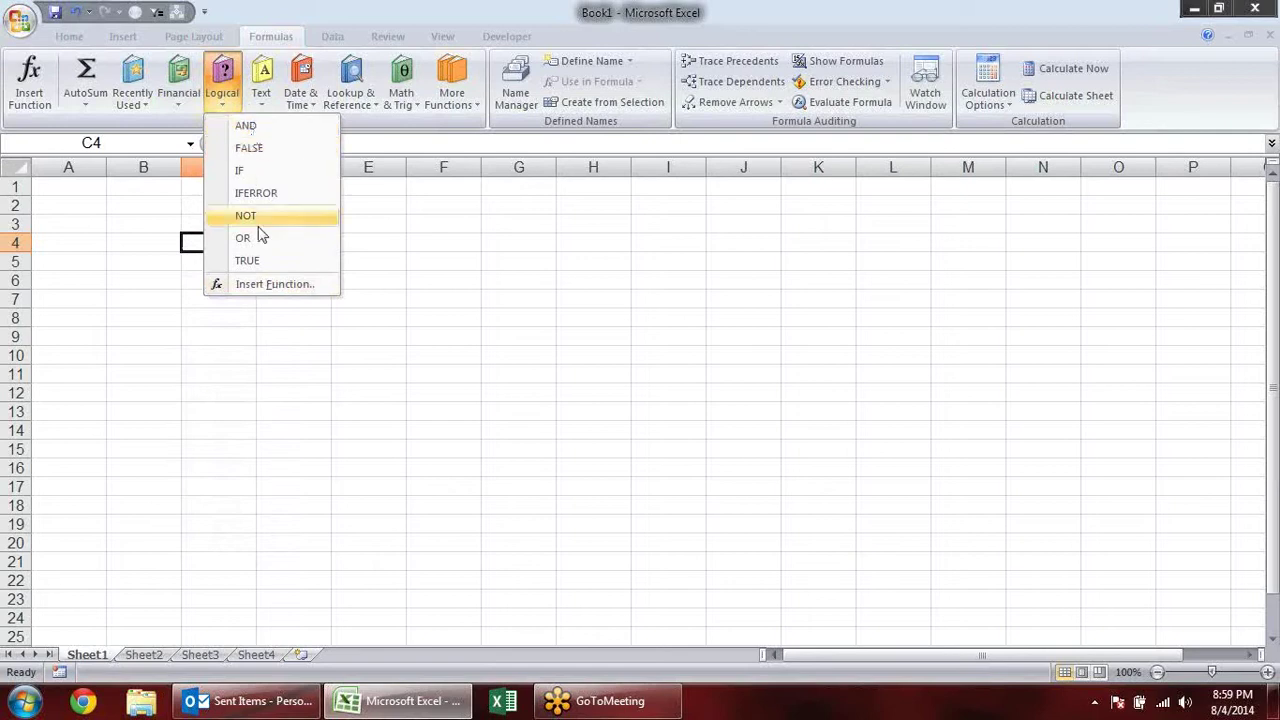
{"action": "left_click", "coordinate": [127, 226]}
{"action": "type", "text": "="}
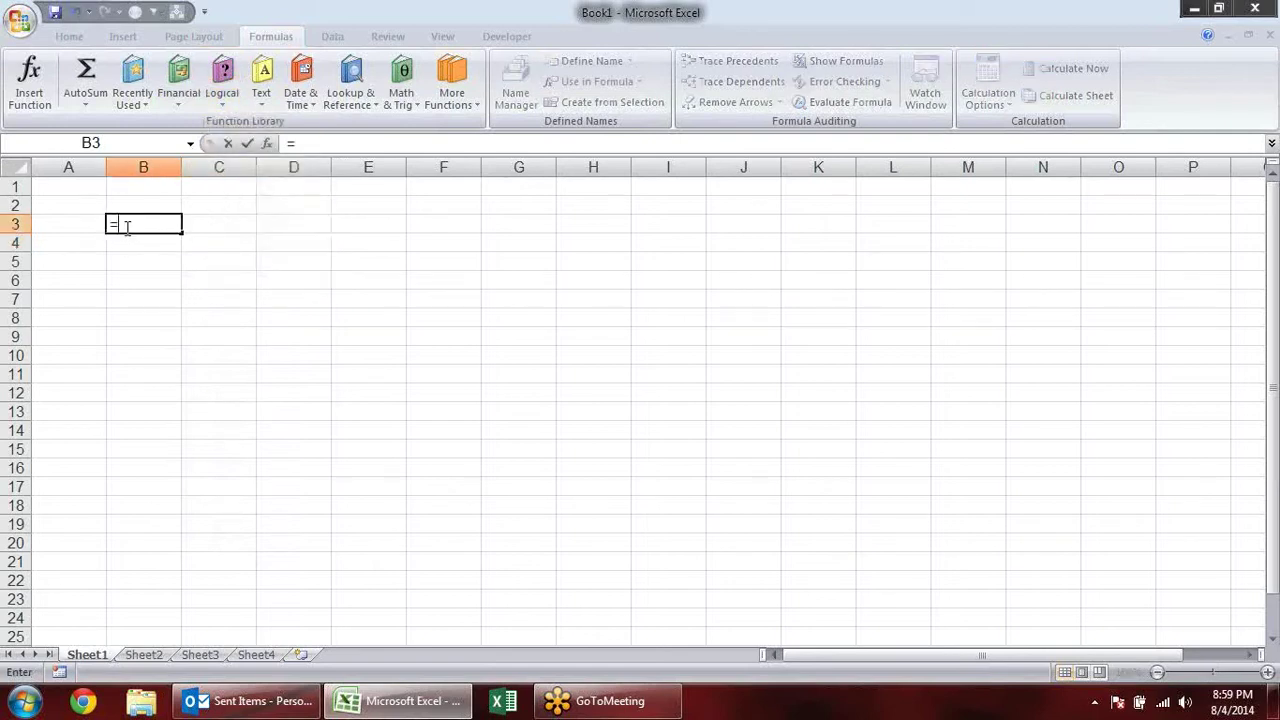
{"action": "type", "text": "true"}
{"action": "key", "text": "Tab"}
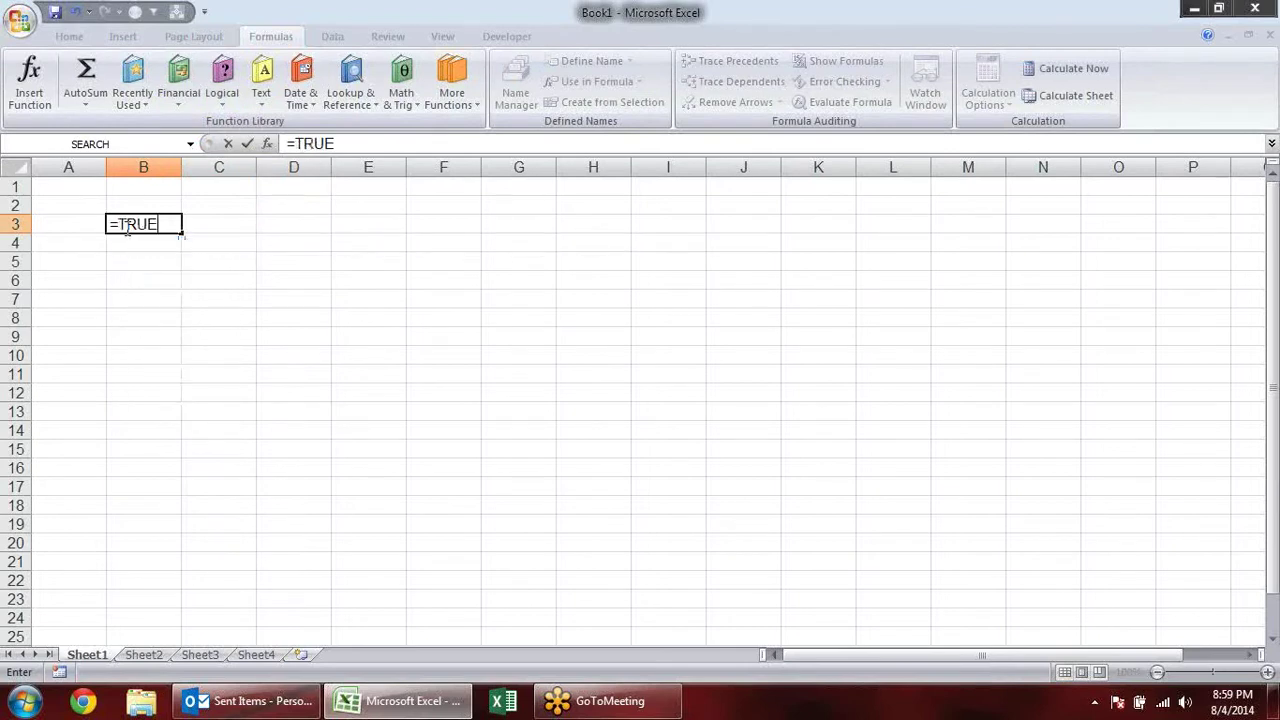
{"action": "key", "text": "Return"}
{"action": "type", "text": "="}
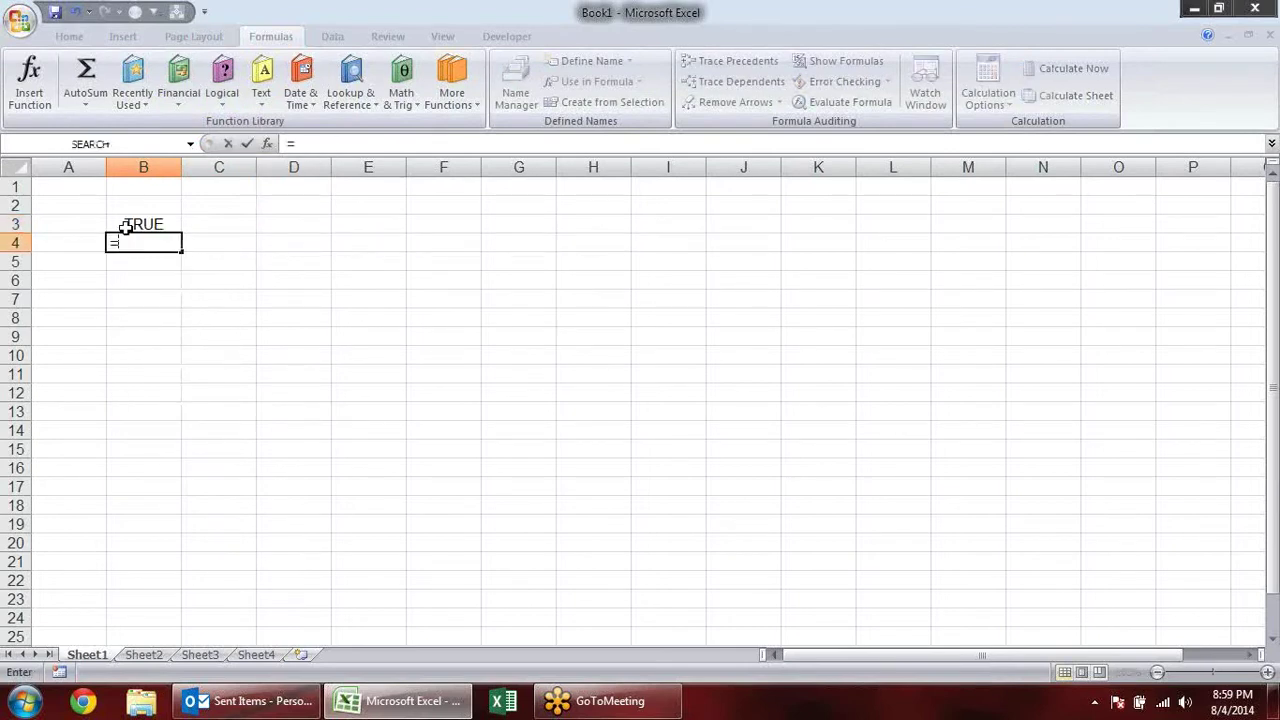
{"action": "type", "text": "false"}
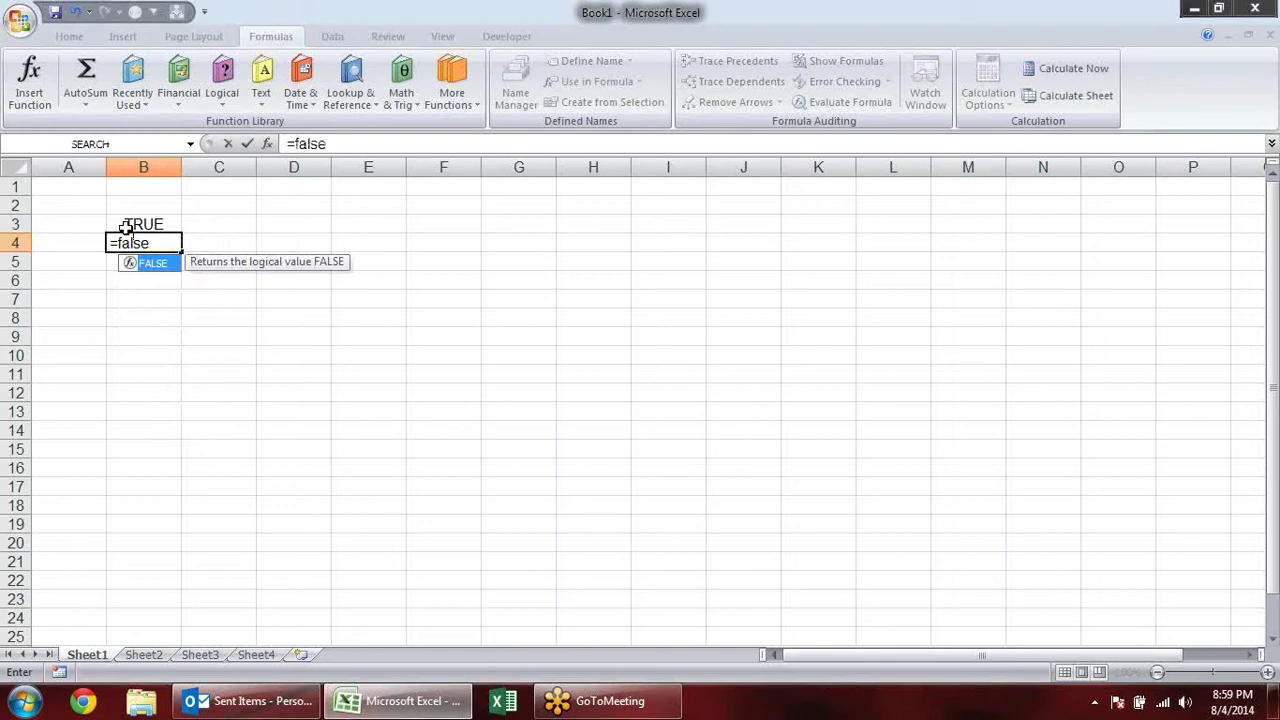
{"action": "key", "text": "Tab"}
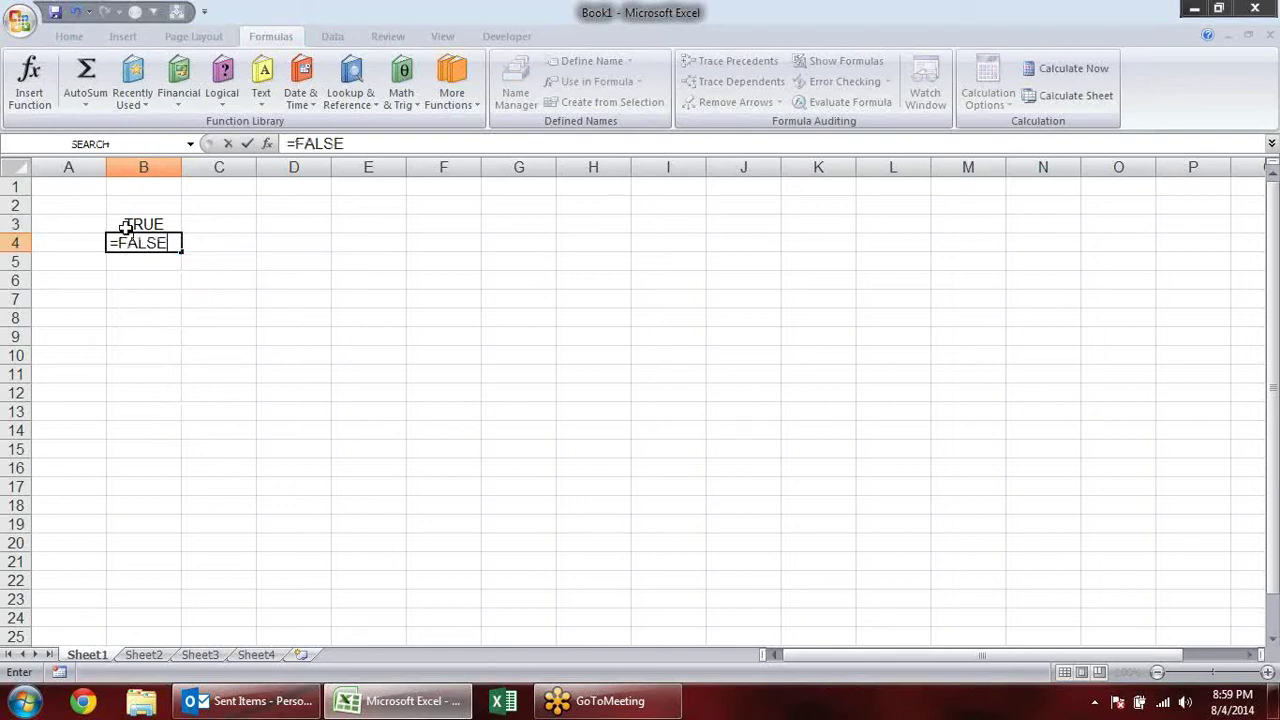
{"action": "type", "text": "("}
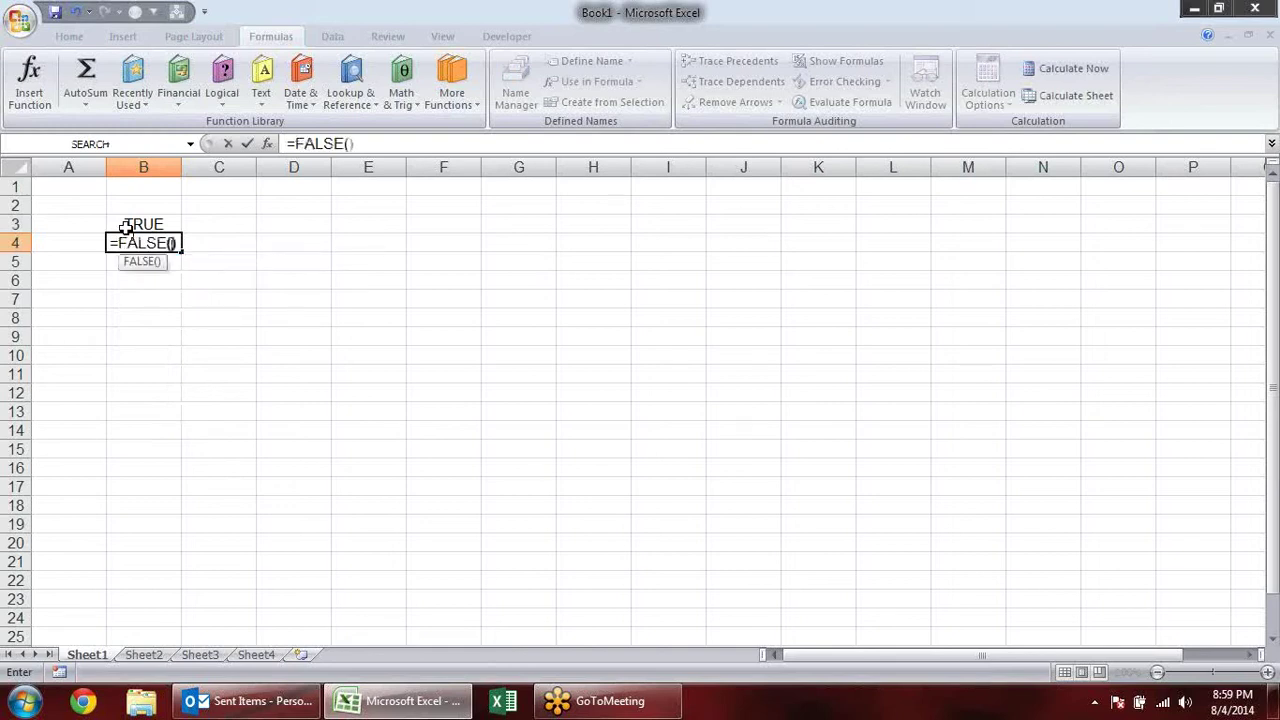
{"action": "key", "text": "Return"}
{"action": "left_click_drag", "start_coordinate": [69, 203], "coordinate": [205, 298]}
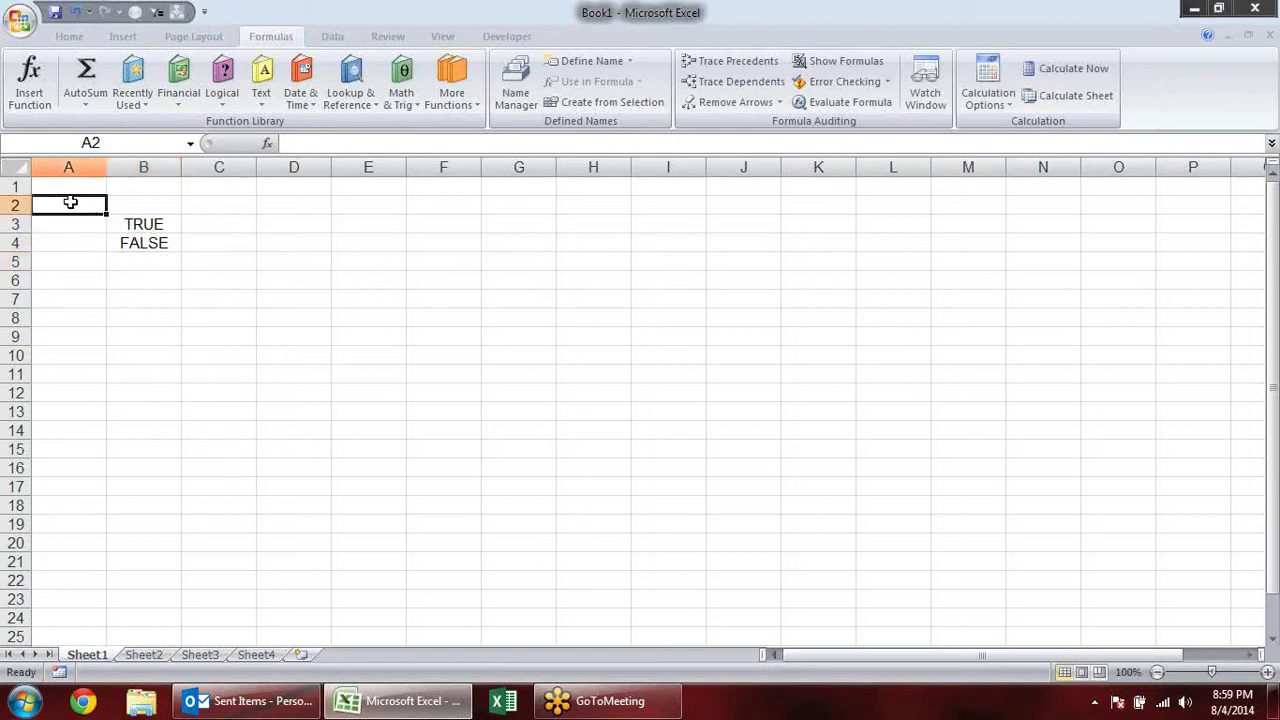
- Delete the TRUE and FALSE entries, then browse the Text and Logical function lists
{"action": "key", "text": "Delete"}
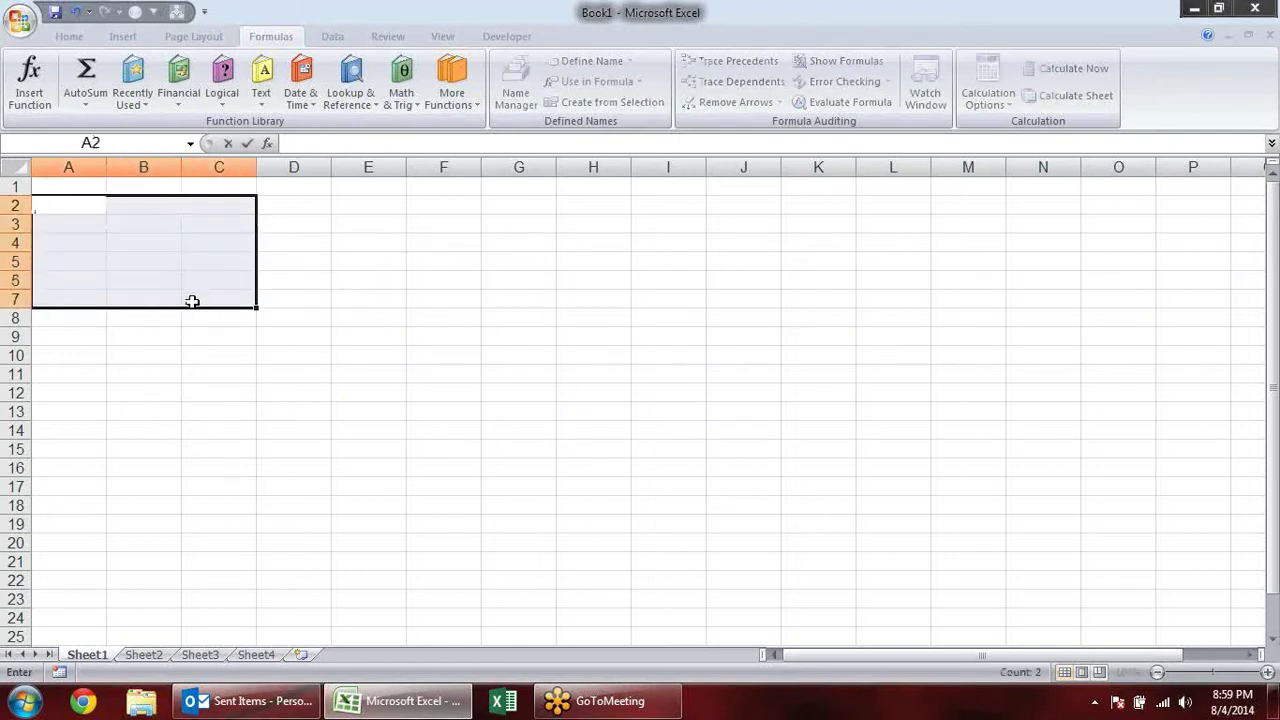
{"action": "left_click", "coordinate": [317, 294]}
{"action": "left_click", "coordinate": [261, 80]}
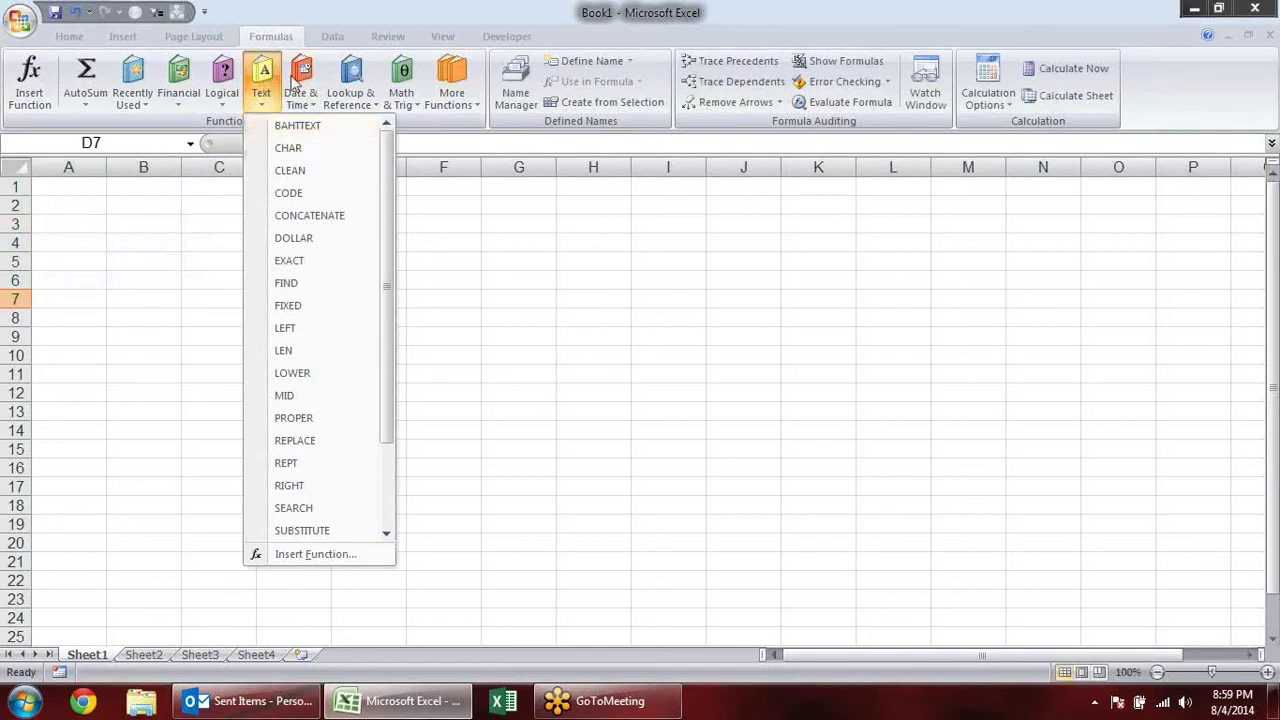
{"action": "mouse_move", "coordinate": [297, 126]}
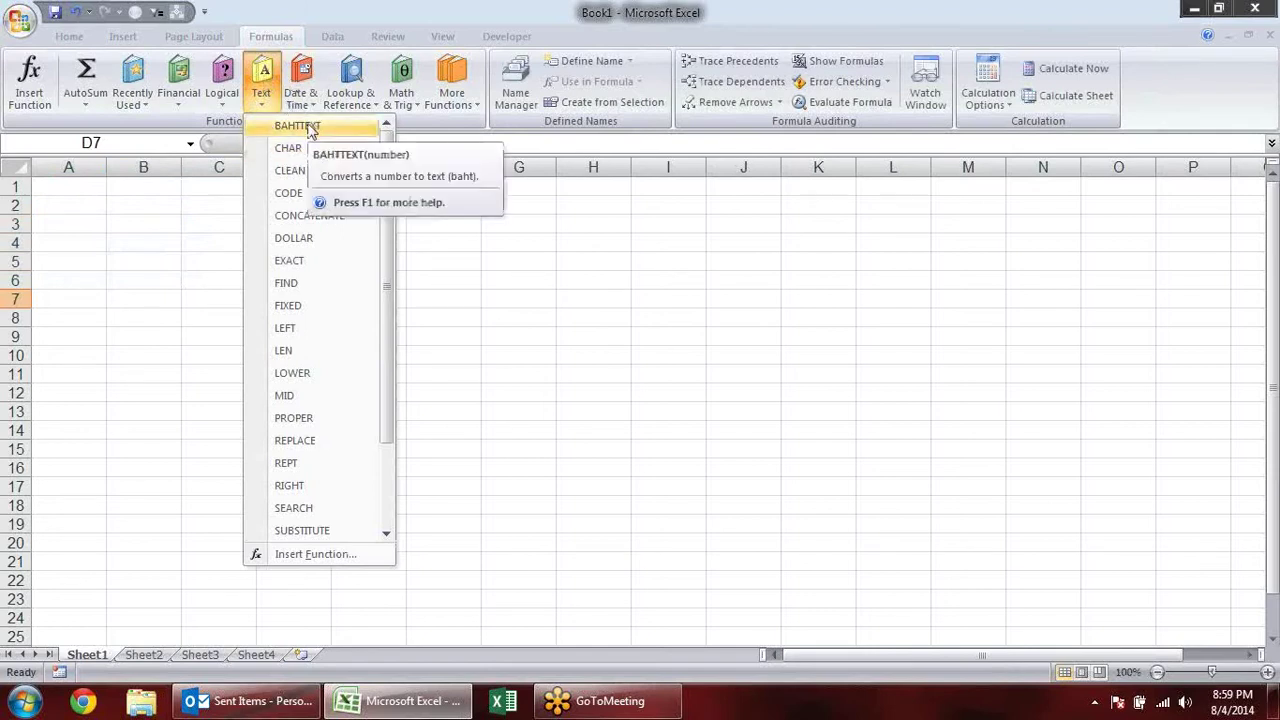
{"action": "left_click", "coordinate": [449, 277]}
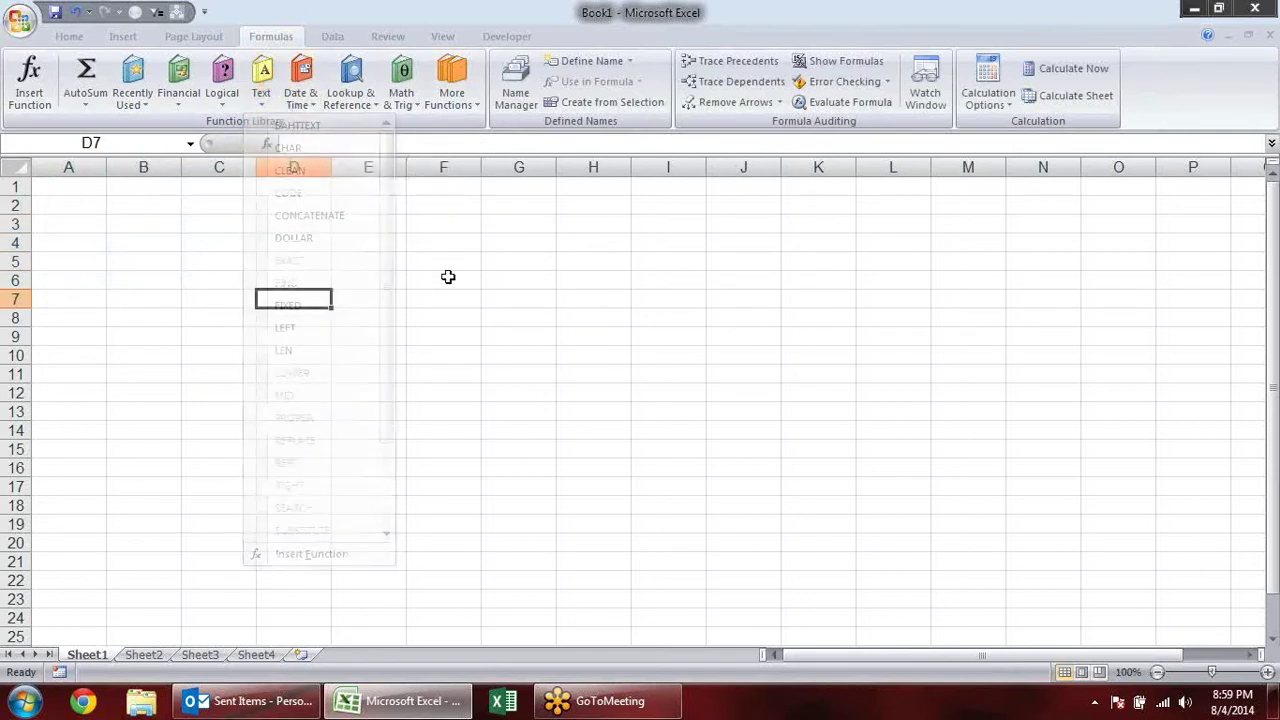
{"action": "left_click", "coordinate": [225, 95]}
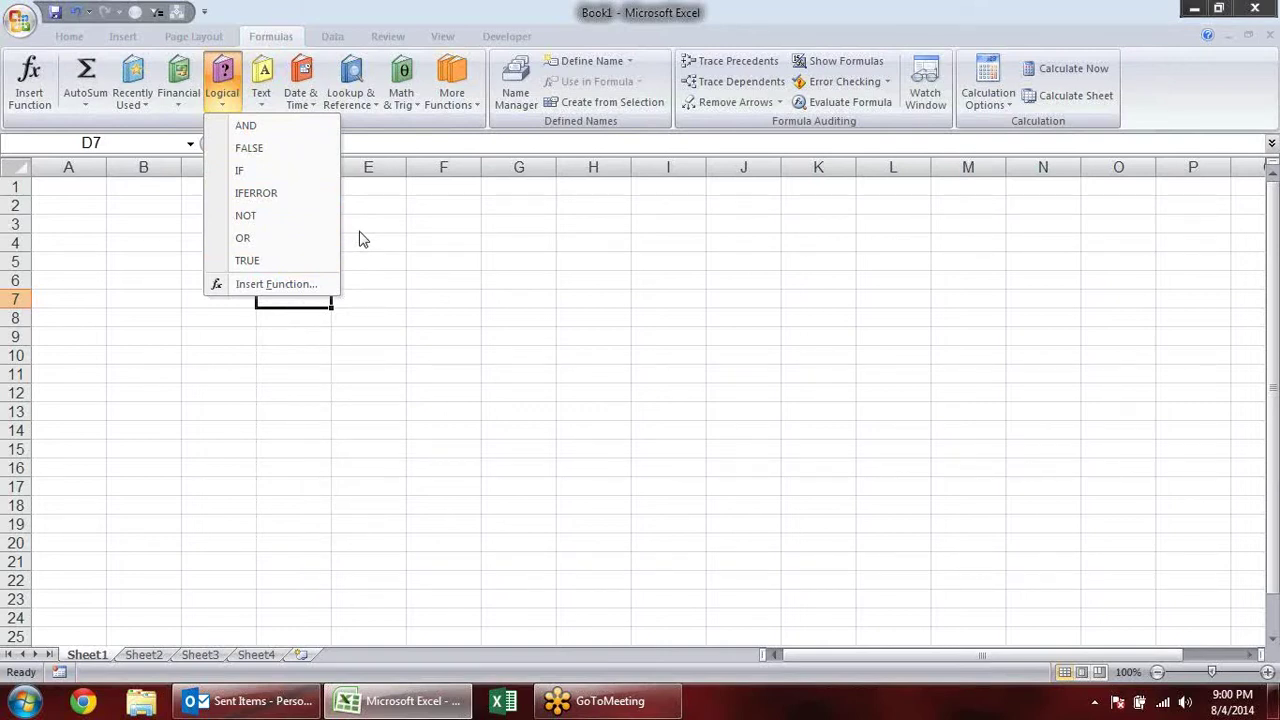
{"action": "left_click", "coordinate": [405, 307]}
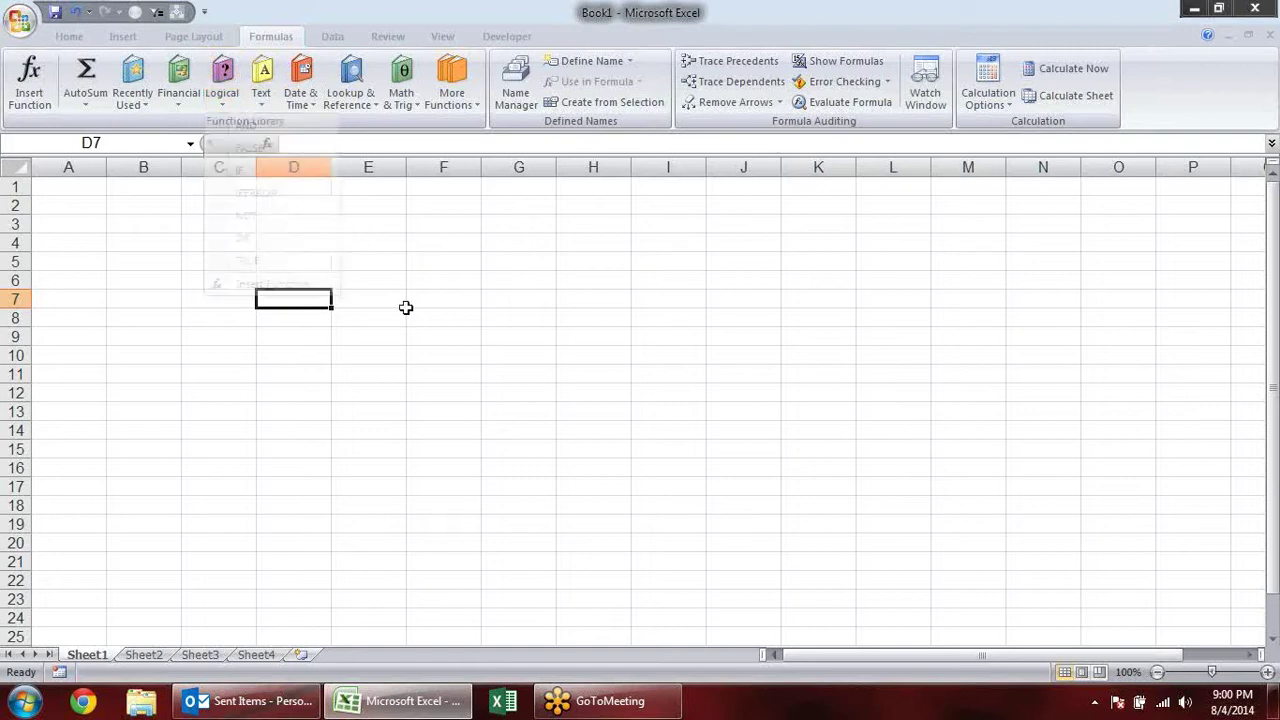
{"action": "left_click", "coordinate": [129, 229]}
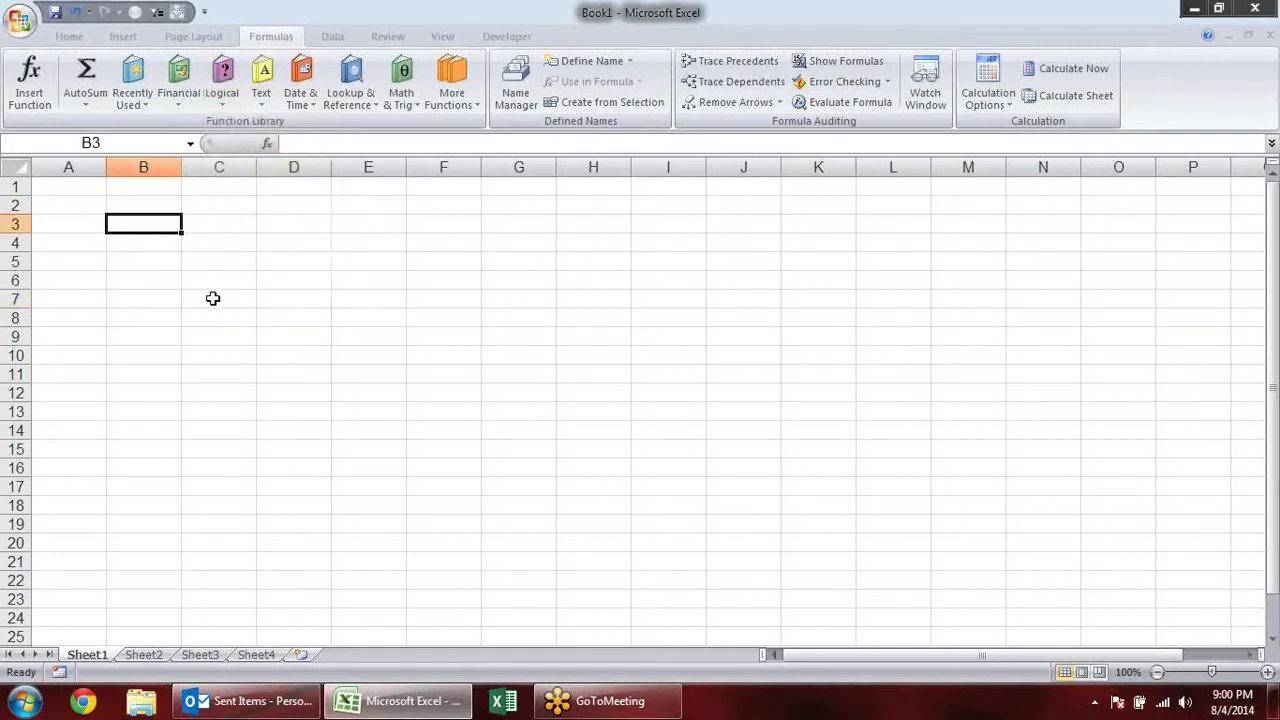
- Enter the label 'and' in B3, then start an =AND formula there and cancel it
{"action": "type", "text": "and"}
{"action": "key", "text": "Tab"}
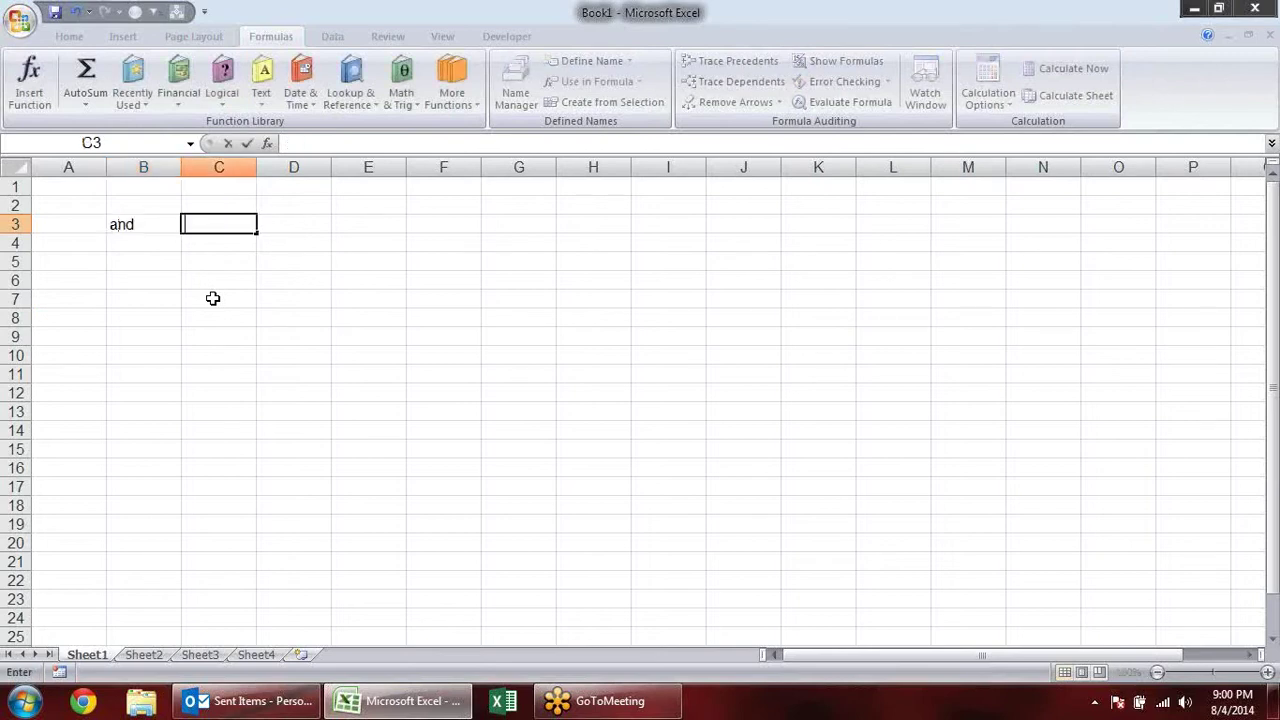
{"action": "key", "text": "Left"}
{"action": "type", "text": "="}
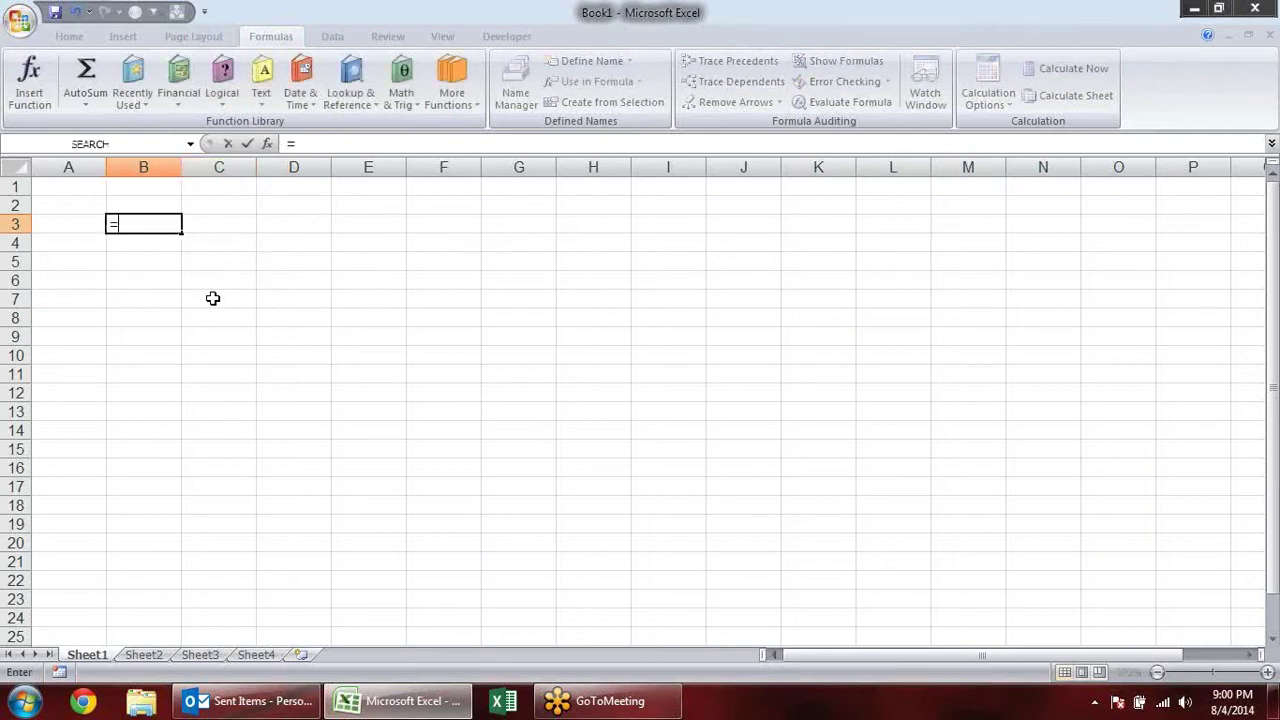
{"action": "type", "text": "and"}
{"action": "key", "text": "Tab"}
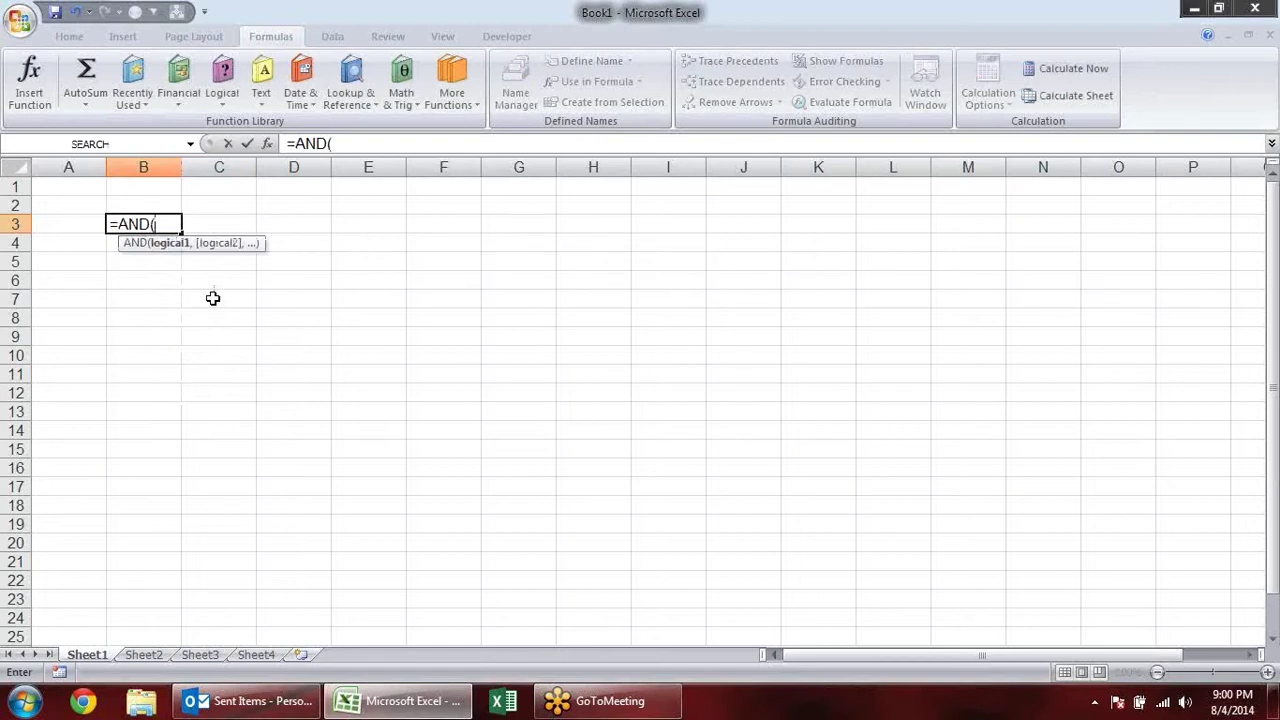
{"action": "key", "text": "Escape"}
- Give A5:B5 all borders and fill A6:B15 with y
{"action": "left_click_drag", "start_coordinate": [77, 266], "coordinate": [141, 265]}
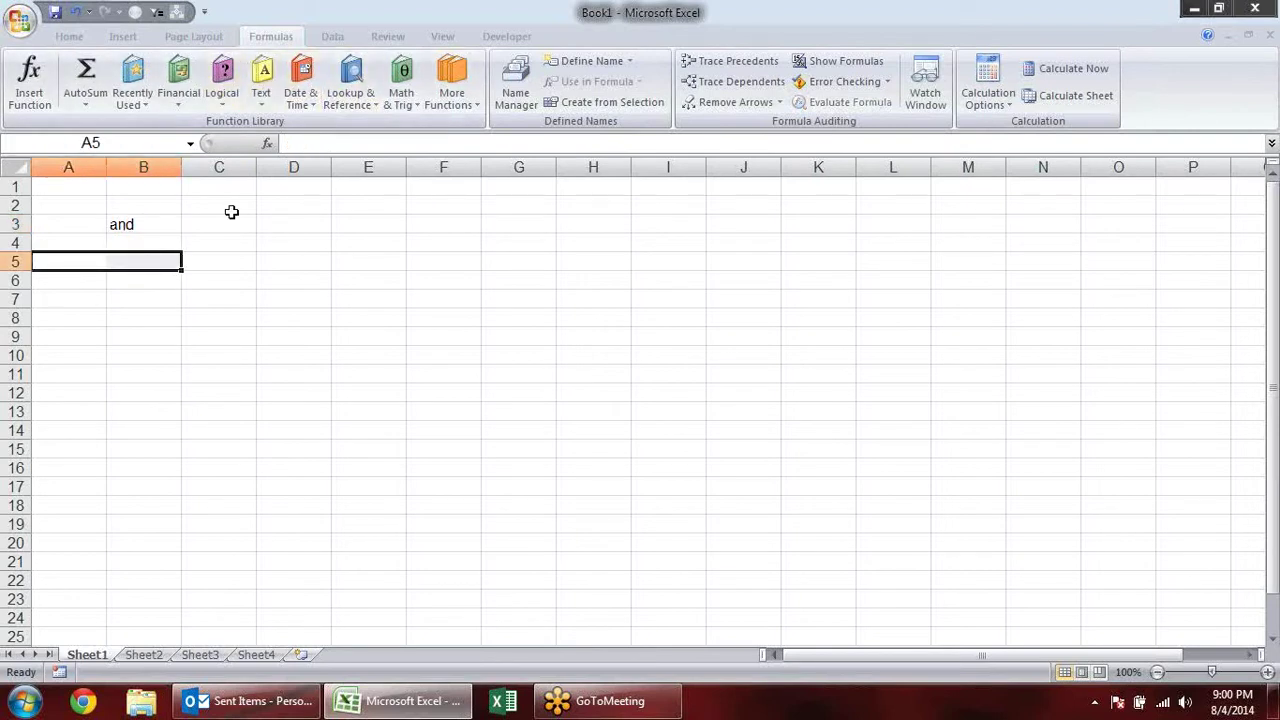
{"action": "key", "text": "alt+h"}
{"action": "key", "text": "b"}
{"action": "key", "text": "a"}
{"action": "mouse_move", "coordinate": [100, 280]}
{"action": "left_mouse_down"}
{"action": "mouse_move", "coordinate": [158, 343]}
{"action": "mouse_move", "coordinate": [152, 443]}
{"action": "left_mouse_up"}
{"action": "type", "text": "y"}
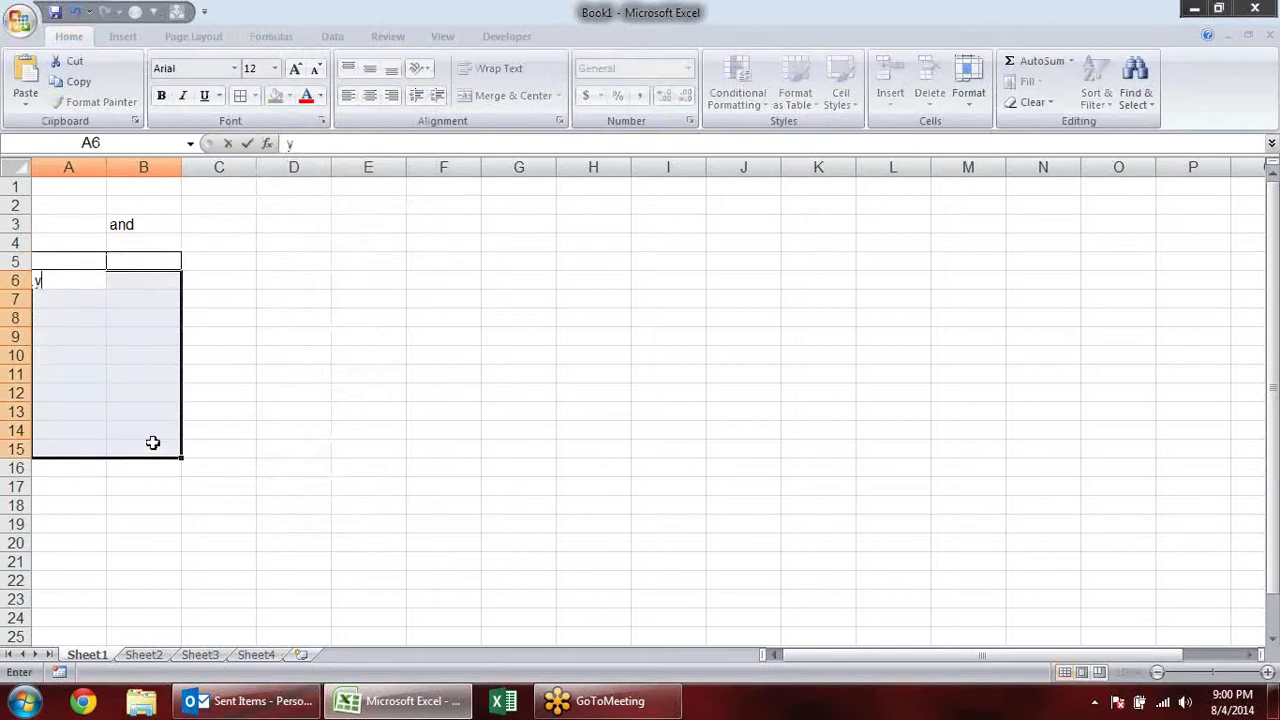
{"action": "key", "text": "ctrl+Return"}
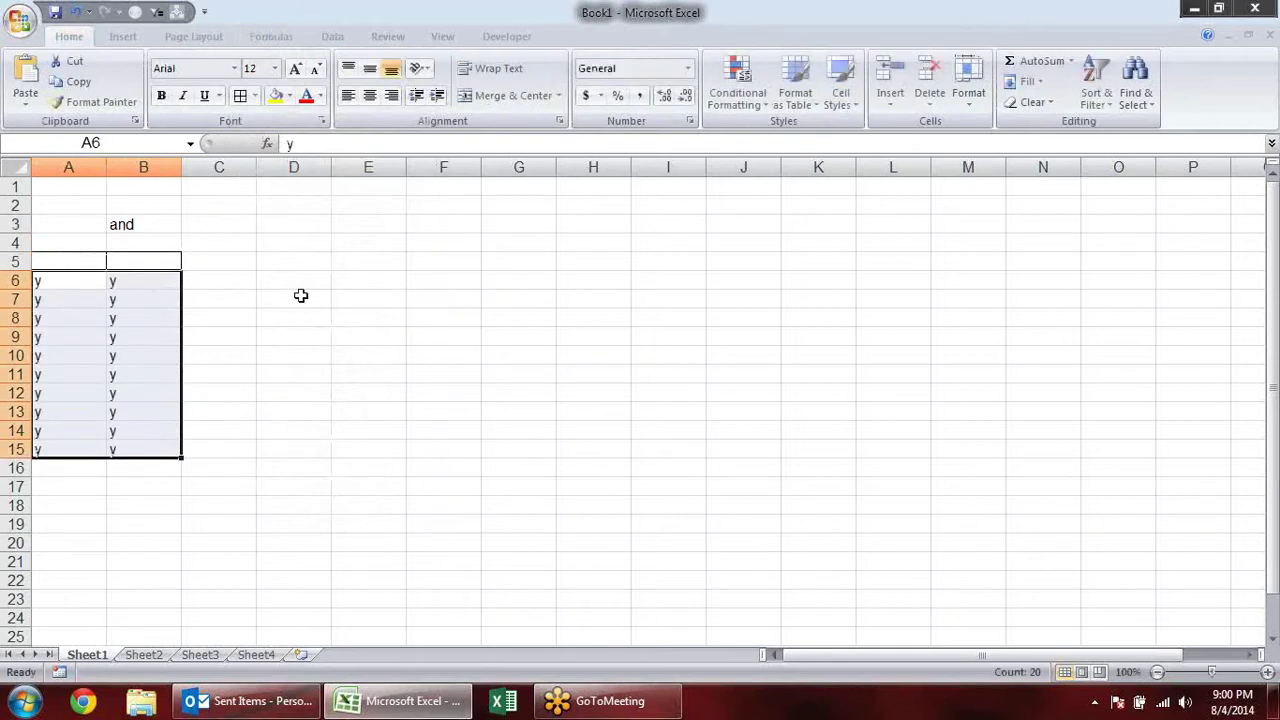
- Fill every cell of C6:D15 with n
{"action": "left_click", "coordinate": [223, 263]}
{"action": "mouse_move", "coordinate": [223, 263]}
{"action": "left_mouse_down"}
{"action": "mouse_move", "coordinate": [271, 277]}
{"action": "mouse_move", "coordinate": [297, 451]}
{"action": "left_mouse_up"}
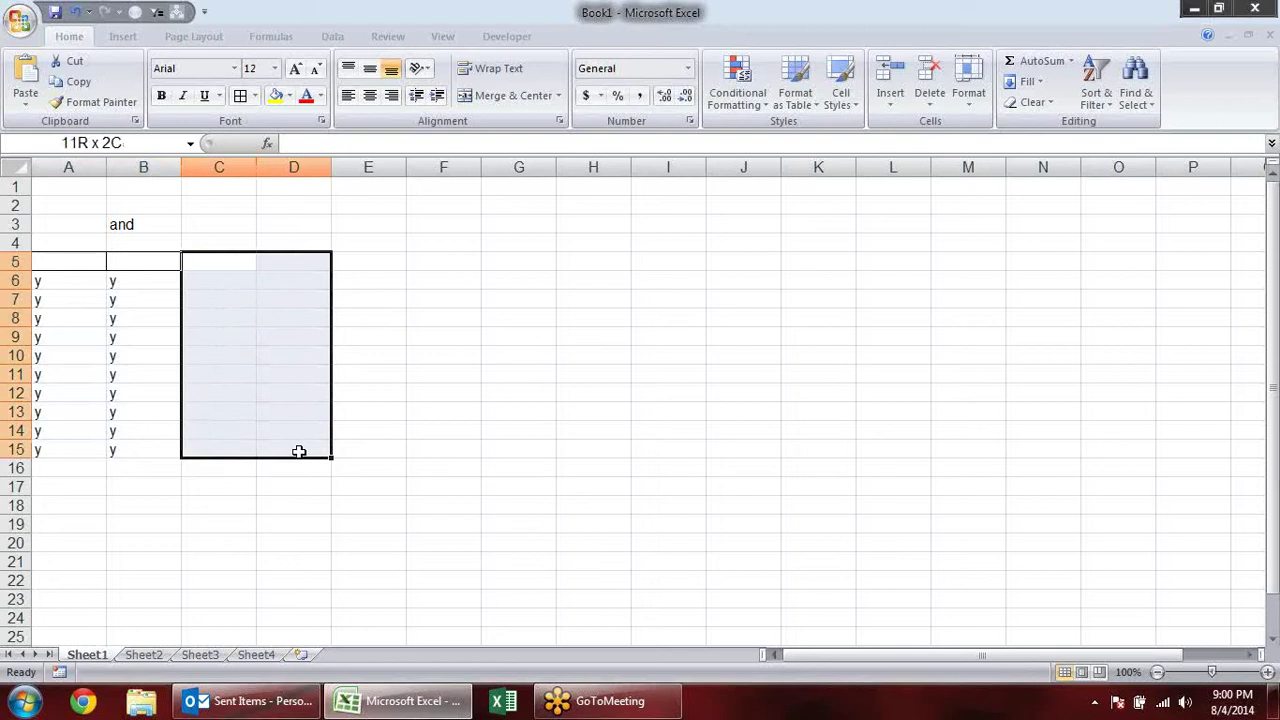
{"action": "left_click_drag", "start_coordinate": [241, 293], "coordinate": [310, 449]}
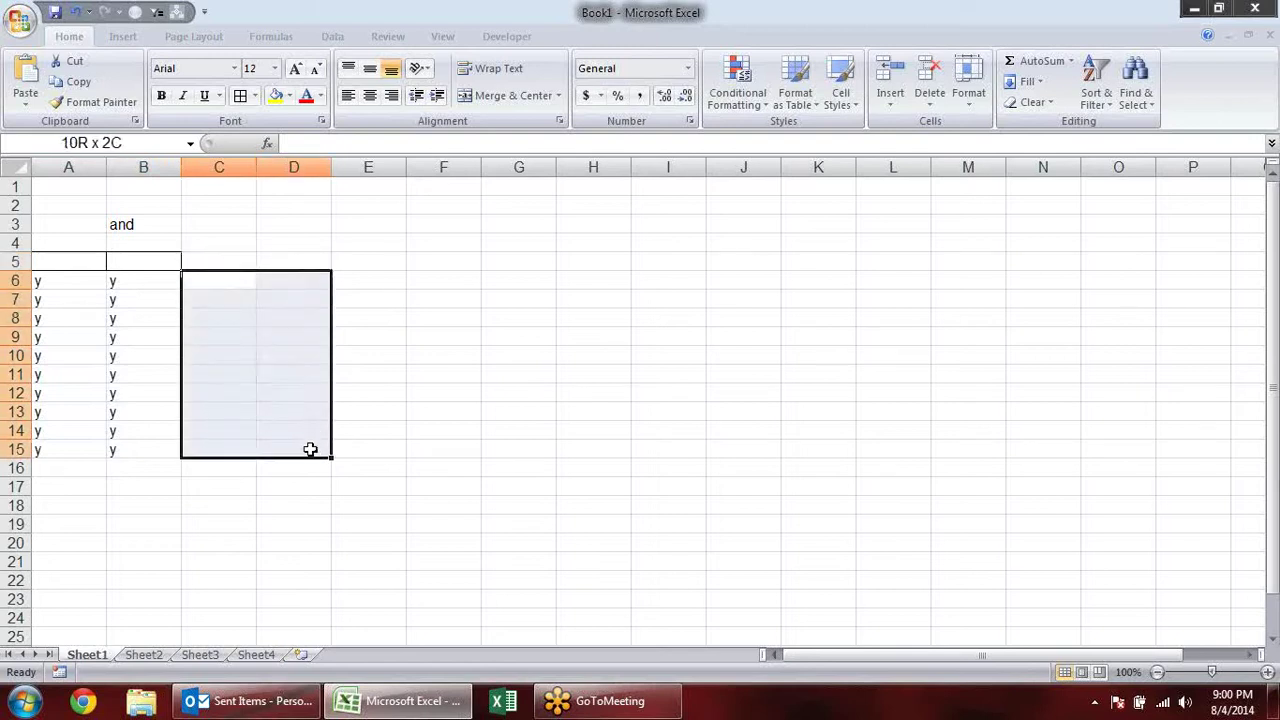
{"action": "left_click", "coordinate": [310, 449]}
{"action": "type", "text": "n"}
{"action": "key", "text": "ctrl+Return"}
{"action": "mouse_move", "coordinate": [229, 288]}
{"action": "left_mouse_down"}
{"action": "mouse_move", "coordinate": [277, 449]}
{"action": "mouse_move", "coordinate": [206, 285]}
{"action": "left_mouse_up"}
{"action": "left_click", "coordinate": [279, 450]}
{"action": "left_click", "coordinate": [206, 285]}
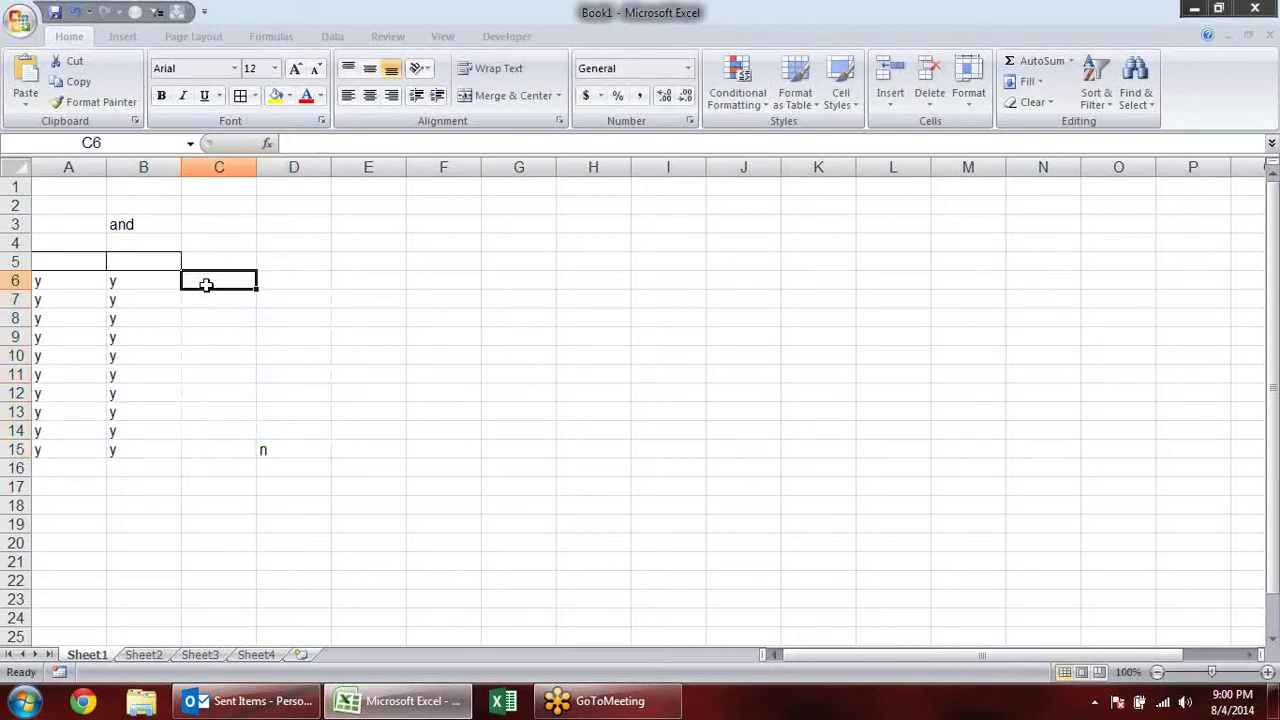
{"action": "double_click", "coordinate": [206, 285]}
{"action": "key", "text": "Escape"}
{"action": "left_click_drag", "start_coordinate": [207, 285], "coordinate": [297, 442]}
{"action": "type", "text": "n"}
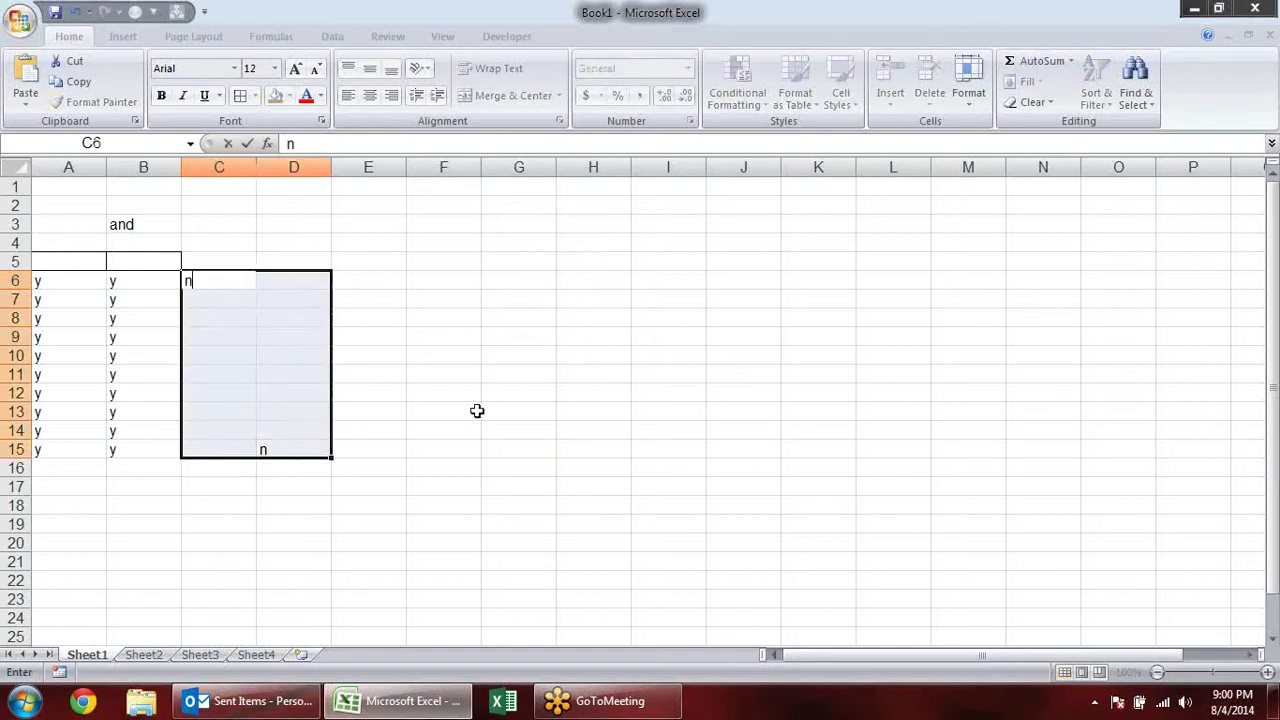
{"action": "key", "text": "ctrl+Return"}
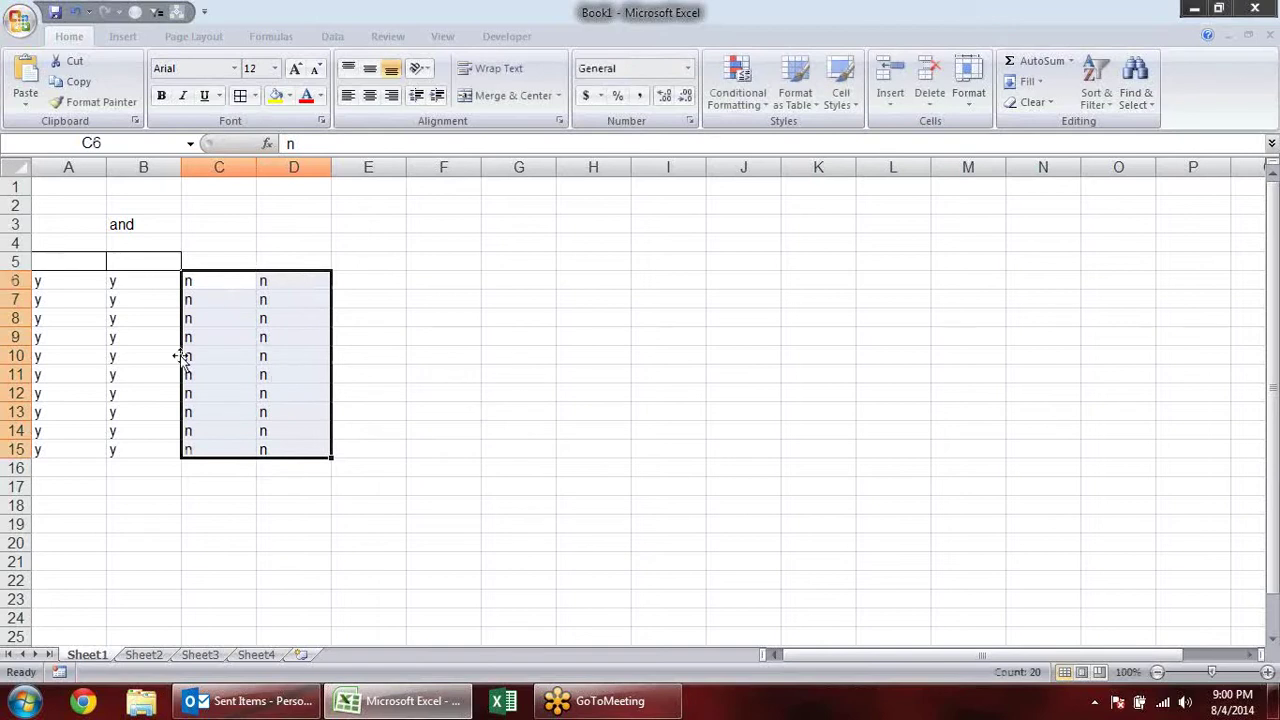
- Apply All Borders to header cells C5:D5
{"action": "left_click", "coordinate": [241, 263]}
{"action": "left_click_drag", "start_coordinate": [241, 263], "coordinate": [296, 265]}
{"action": "left_click", "coordinate": [255, 95]}
{"action": "left_click", "coordinate": [286, 242]}
{"action": "left_click", "coordinate": [366, 333]}
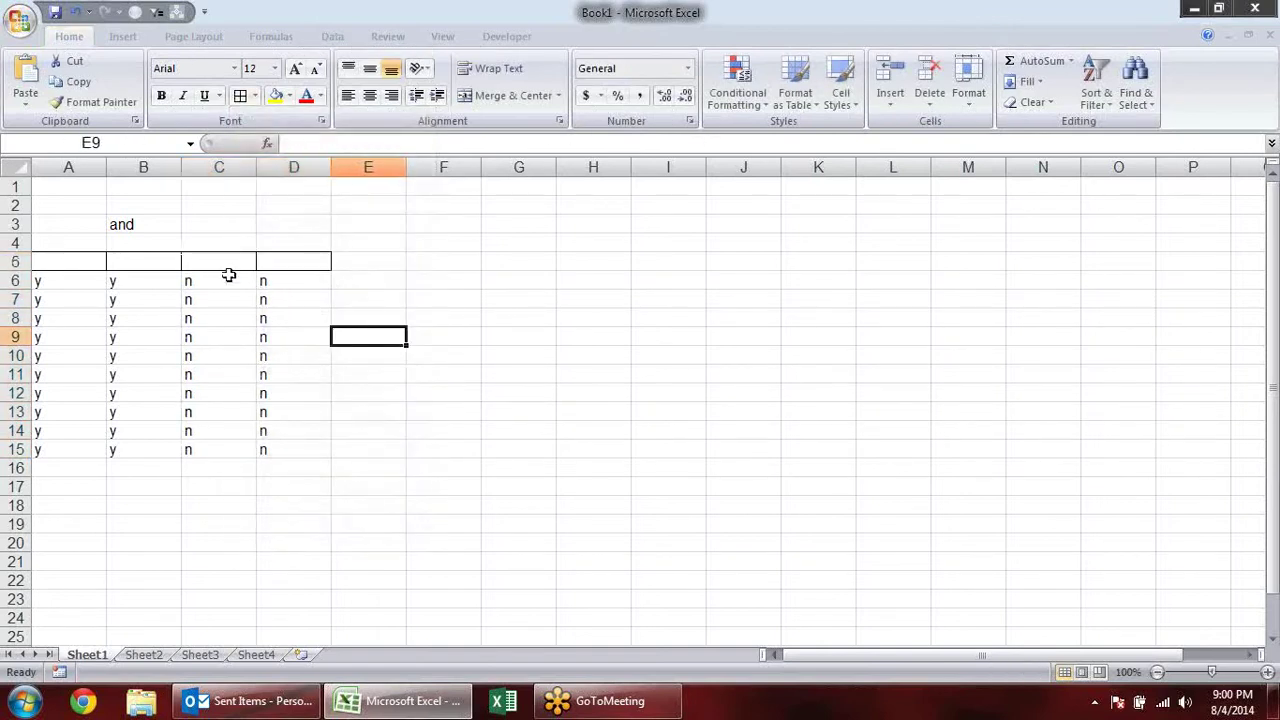
- Start and cancel a formula in E6, then review cells A6 through D6
{"action": "left_click_drag", "start_coordinate": [217, 263], "coordinate": [293, 451]}
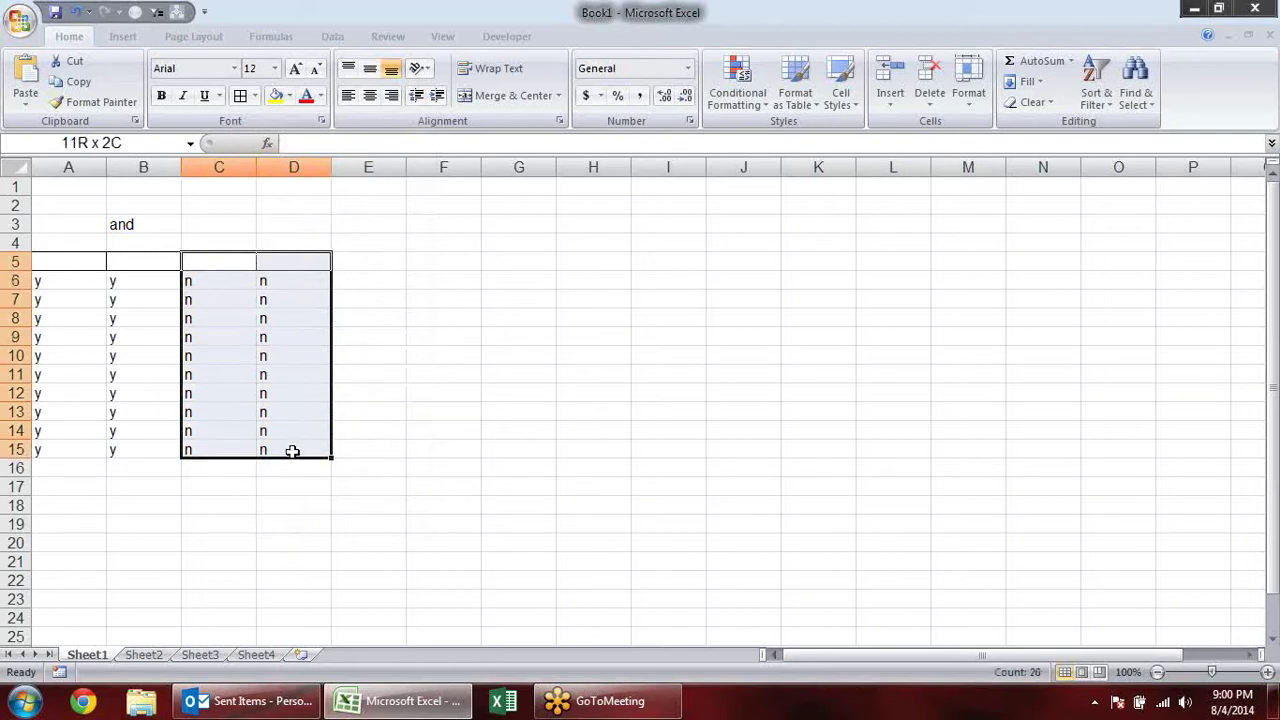
{"action": "left_click", "coordinate": [356, 290]}
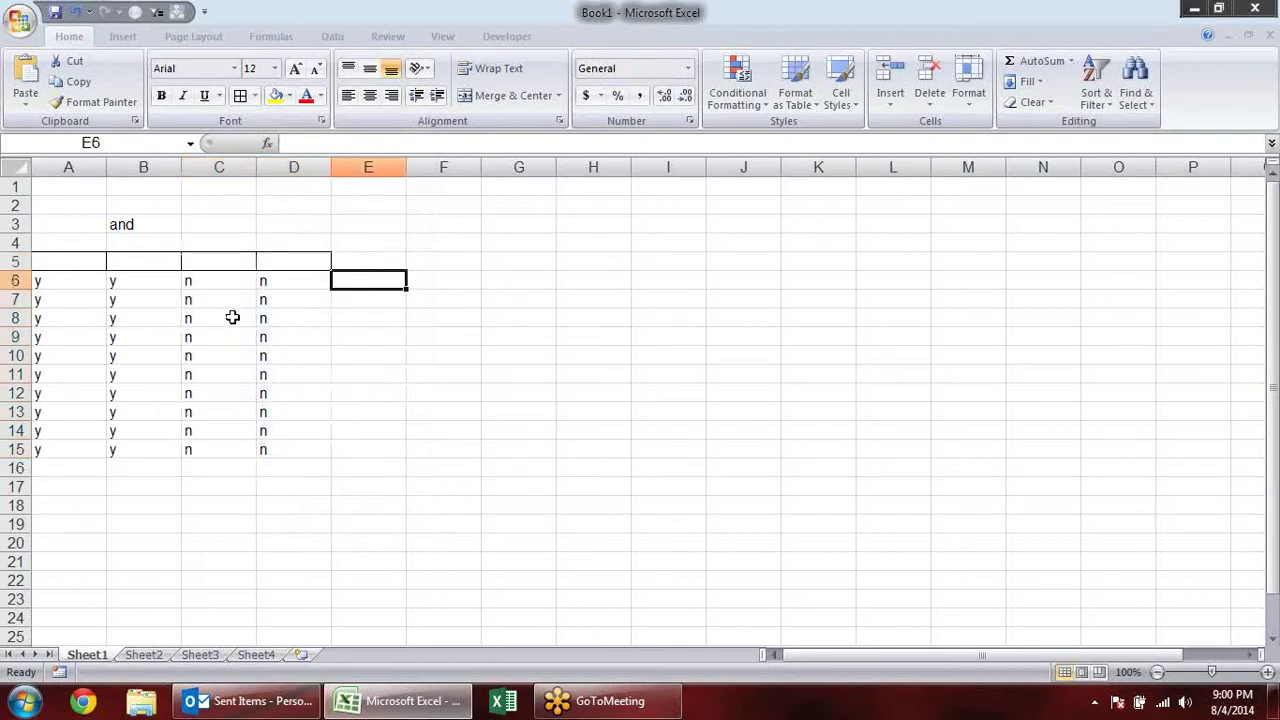
{"action": "type", "text": "="}
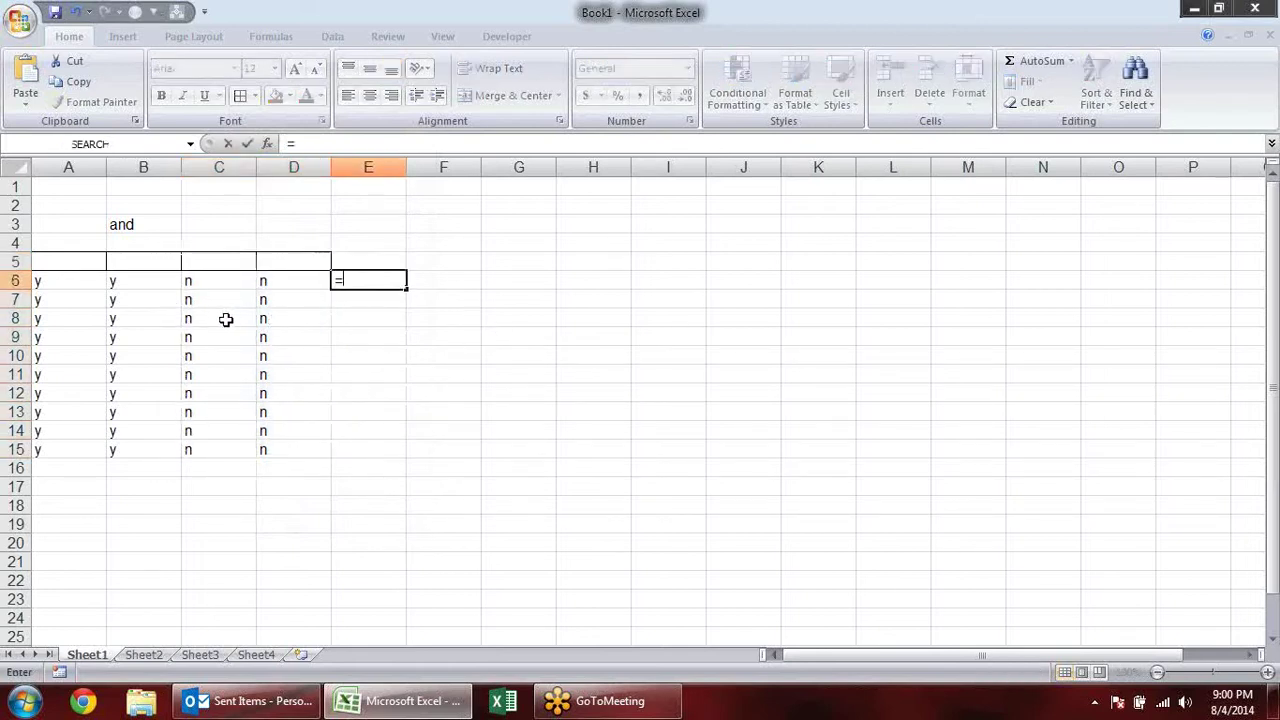
{"action": "key", "text": "Escape"}
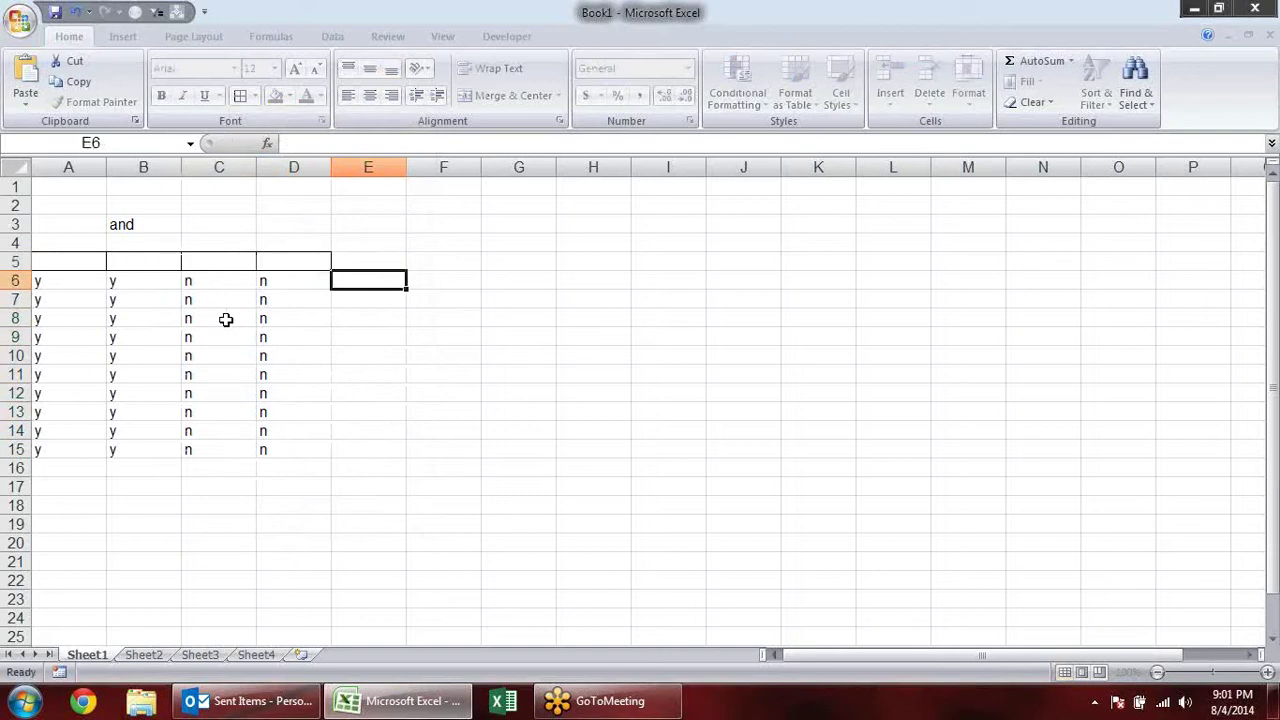
{"action": "left_click", "coordinate": [52, 280]}
{"action": "left_click", "coordinate": [126, 285]}
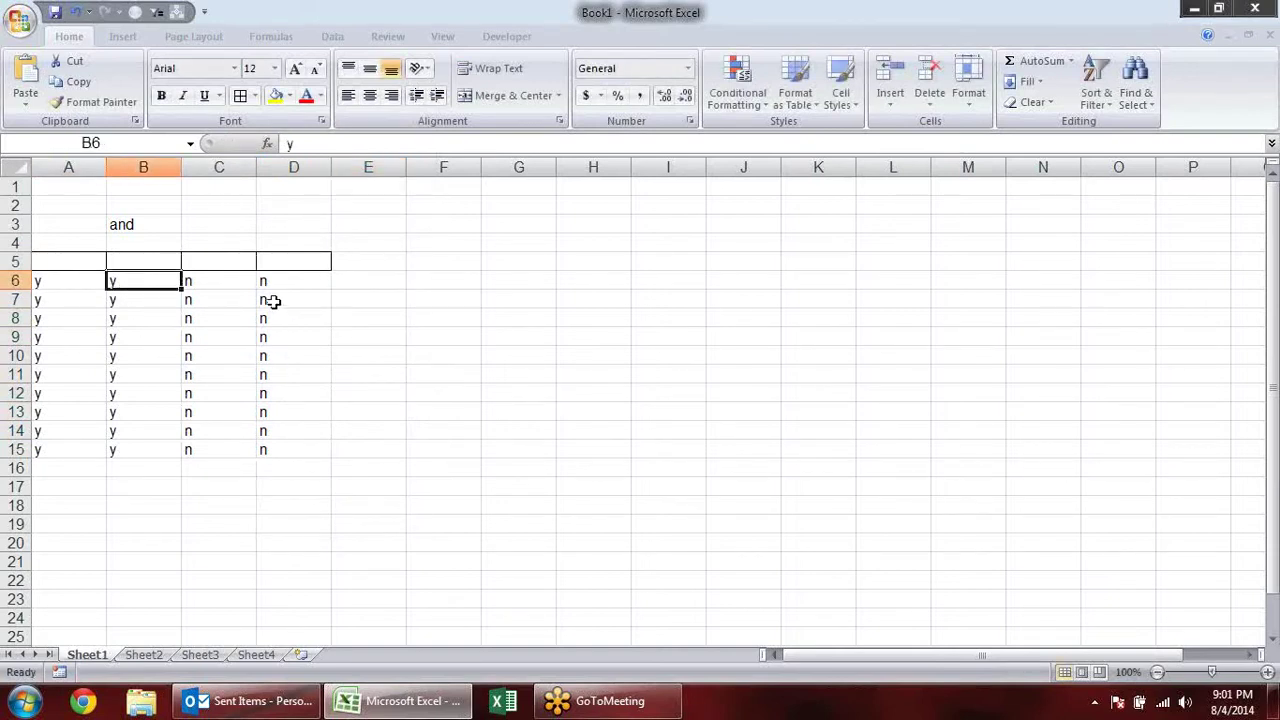
{"action": "left_click", "coordinate": [228, 284]}
{"action": "left_click", "coordinate": [286, 284]}
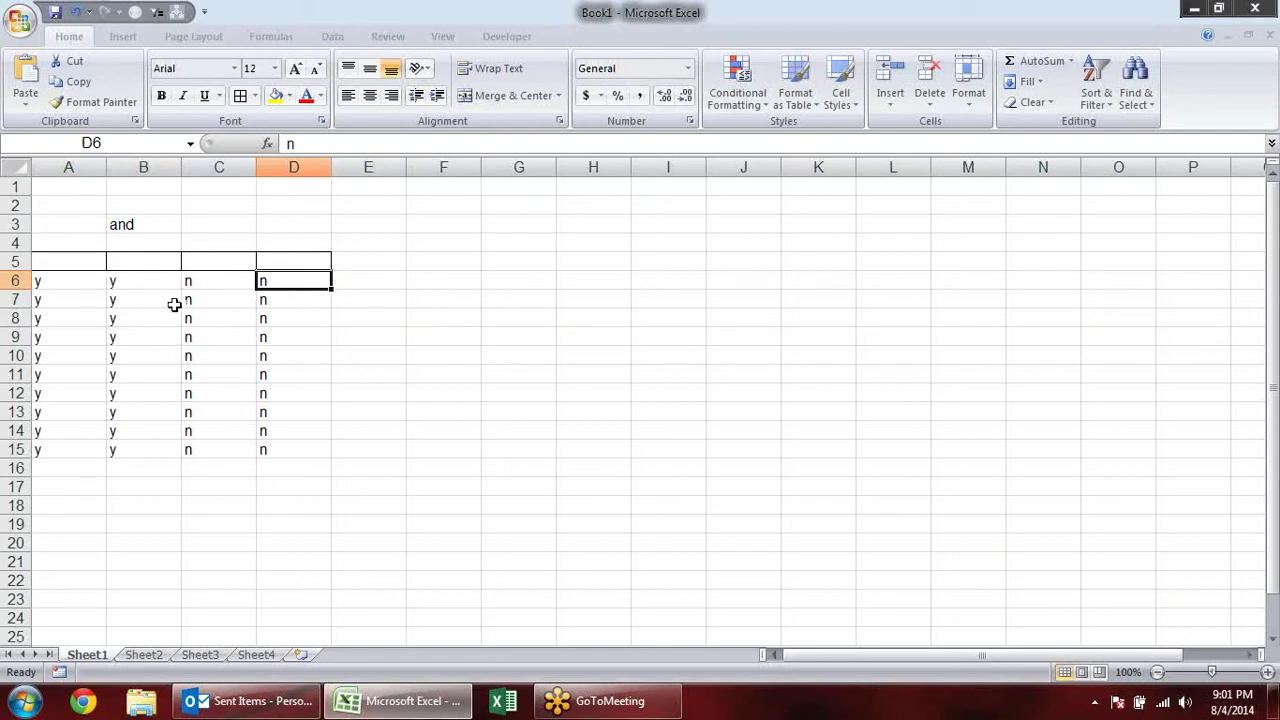
{"action": "left_click", "coordinate": [132, 276]}
{"action": "left_click", "coordinate": [285, 298]}
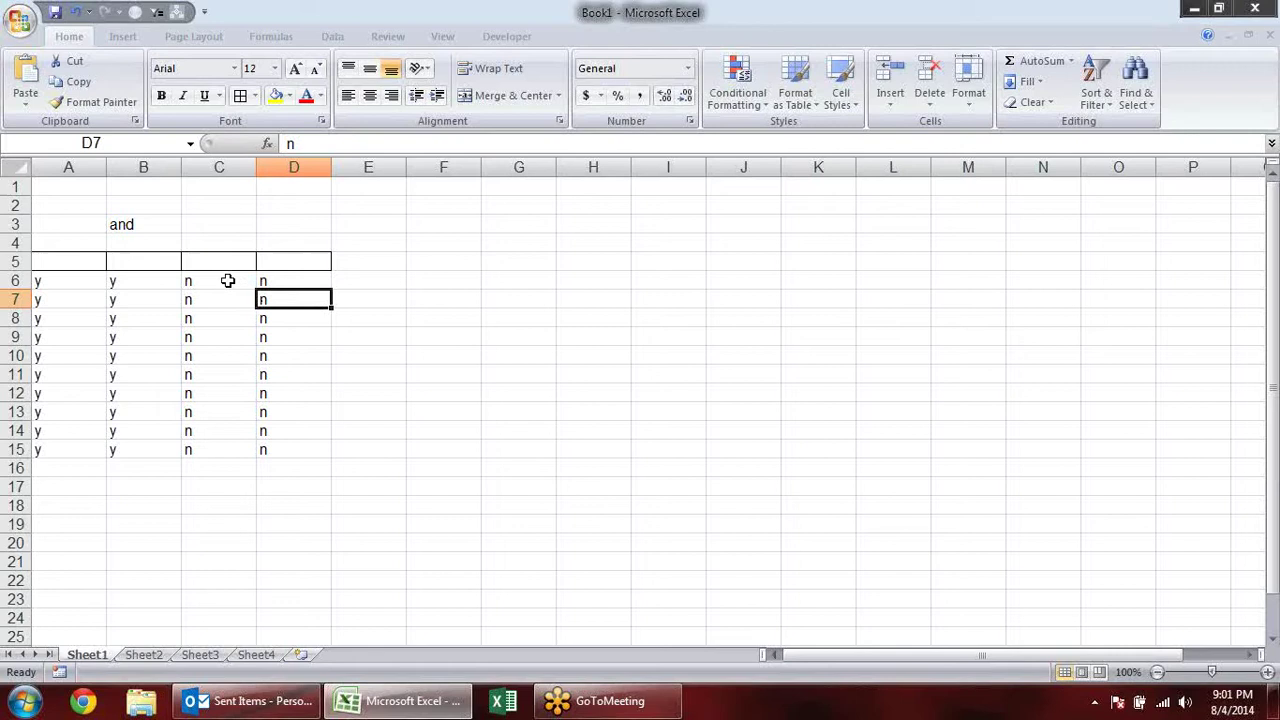
{"action": "left_click", "coordinate": [228, 279]}
- Shade the C5:D15 and A5:B15 blocks yellow
{"action": "mouse_move", "coordinate": [219, 261]}
{"action": "left_mouse_down"}
{"action": "mouse_move", "coordinate": [284, 320]}
{"action": "mouse_move", "coordinate": [288, 443]}
{"action": "left_mouse_up"}
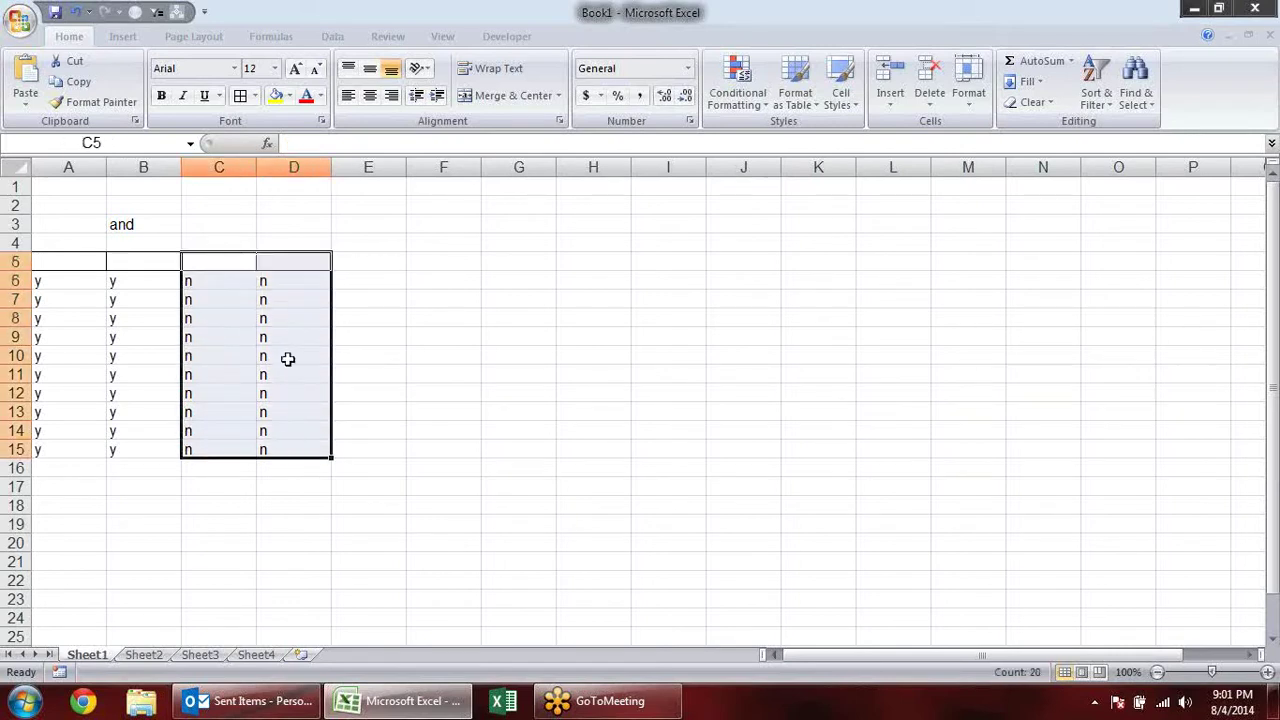
{"action": "left_click", "coordinate": [277, 97]}
{"action": "left_click_drag", "start_coordinate": [80, 261], "coordinate": [155, 449]}
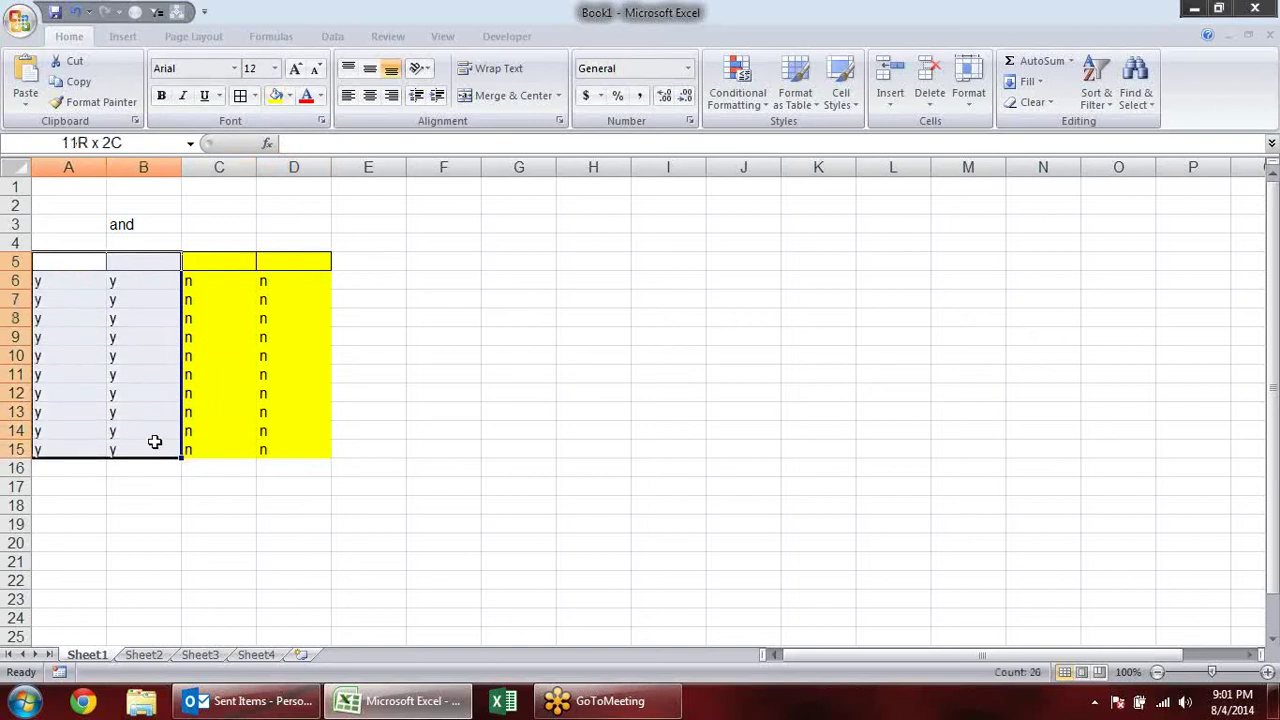
{"action": "left_click", "coordinate": [276, 96]}
{"action": "left_click", "coordinate": [63, 284]}
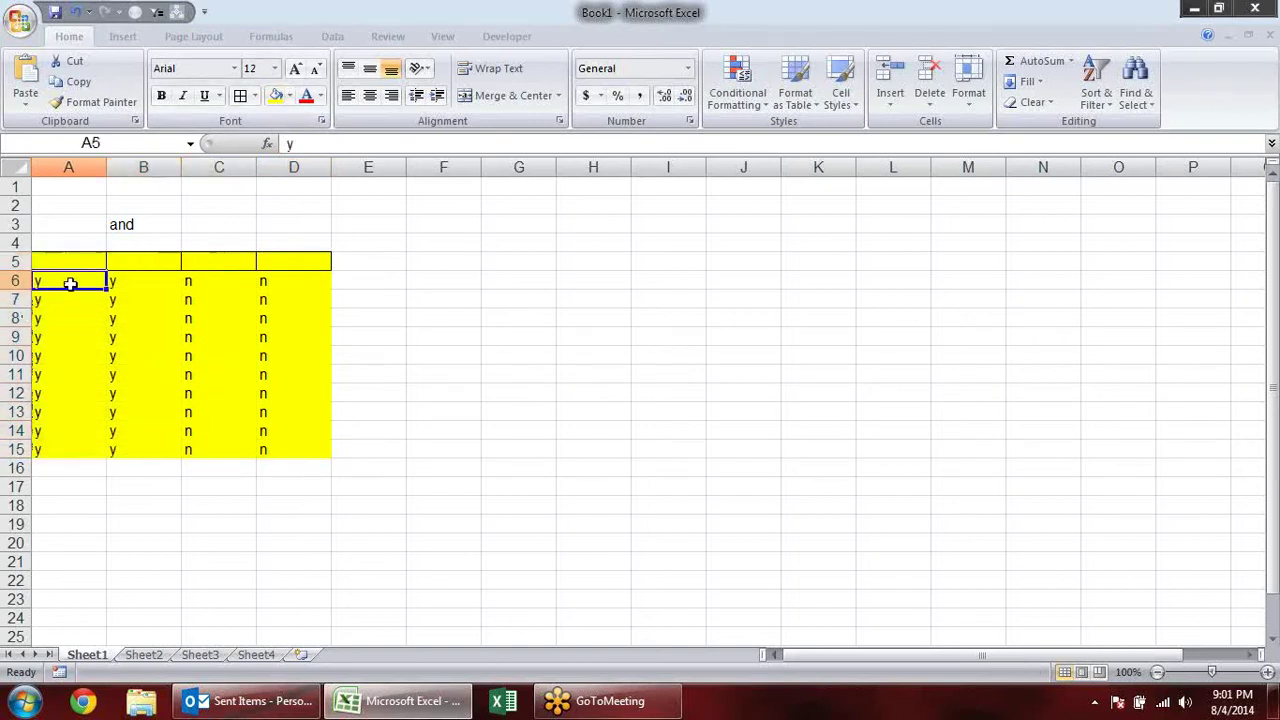
{"action": "left_click", "coordinate": [135, 283]}
{"action": "left_click", "coordinate": [40, 284]}
{"action": "left_click", "coordinate": [114, 282]}
{"action": "left_click", "coordinate": [60, 280]}
{"action": "left_click", "coordinate": [133, 276]}
- Enter =OR(A6="y",B6="y") in E6
{"action": "left_click", "coordinate": [400, 282]}
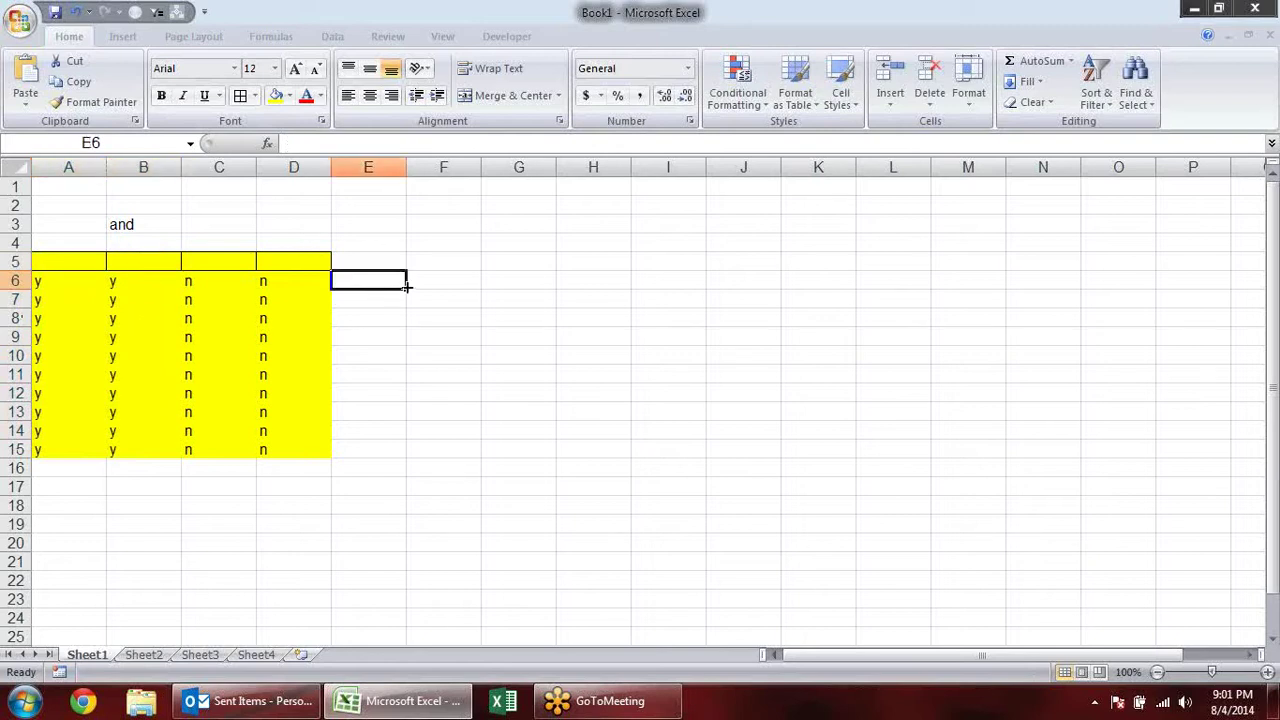
{"action": "type", "text": "="}
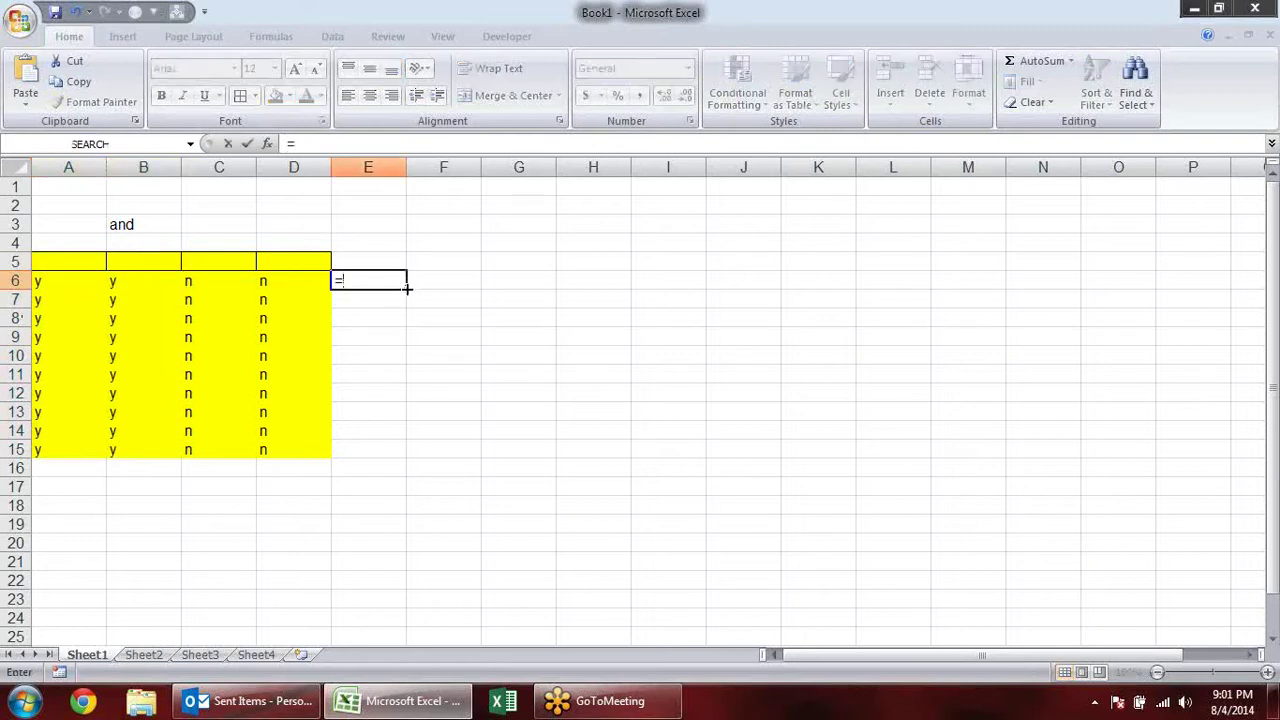
{"action": "type", "text": "or"}
{"action": "key", "text": "Tab"}
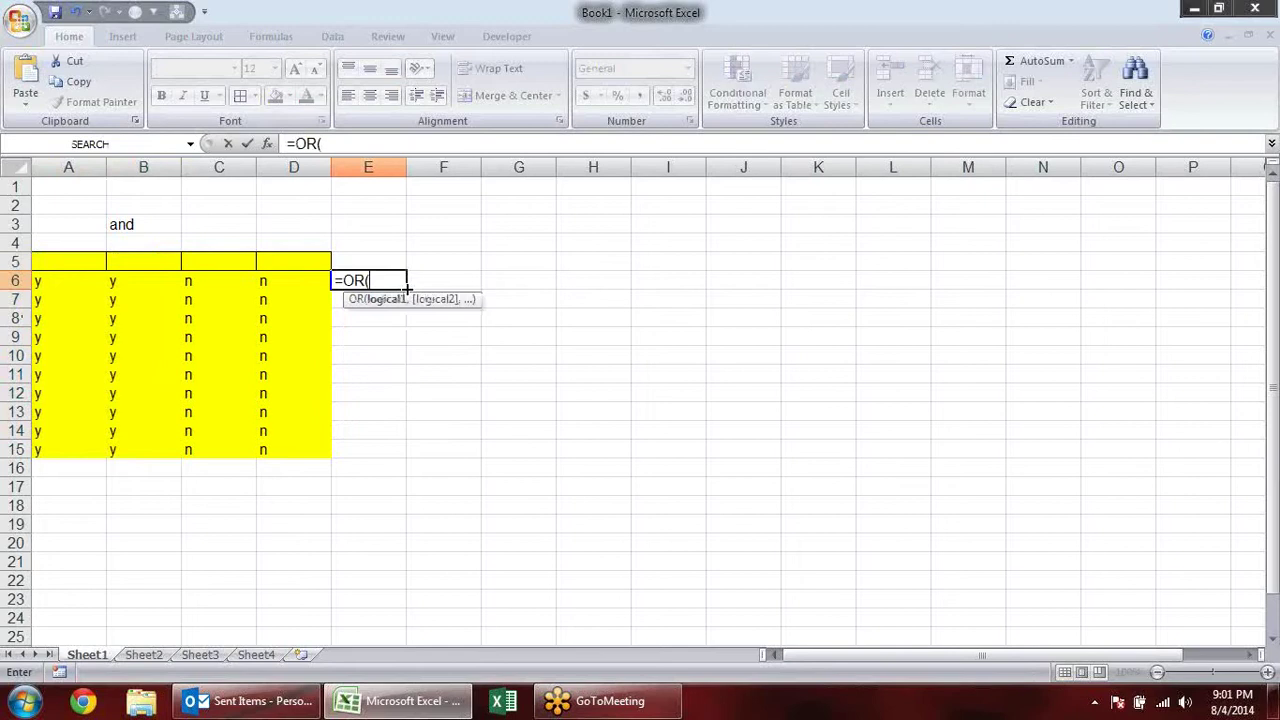
{"action": "left_click", "coordinate": [66, 284]}
{"action": "type", "text": "="}
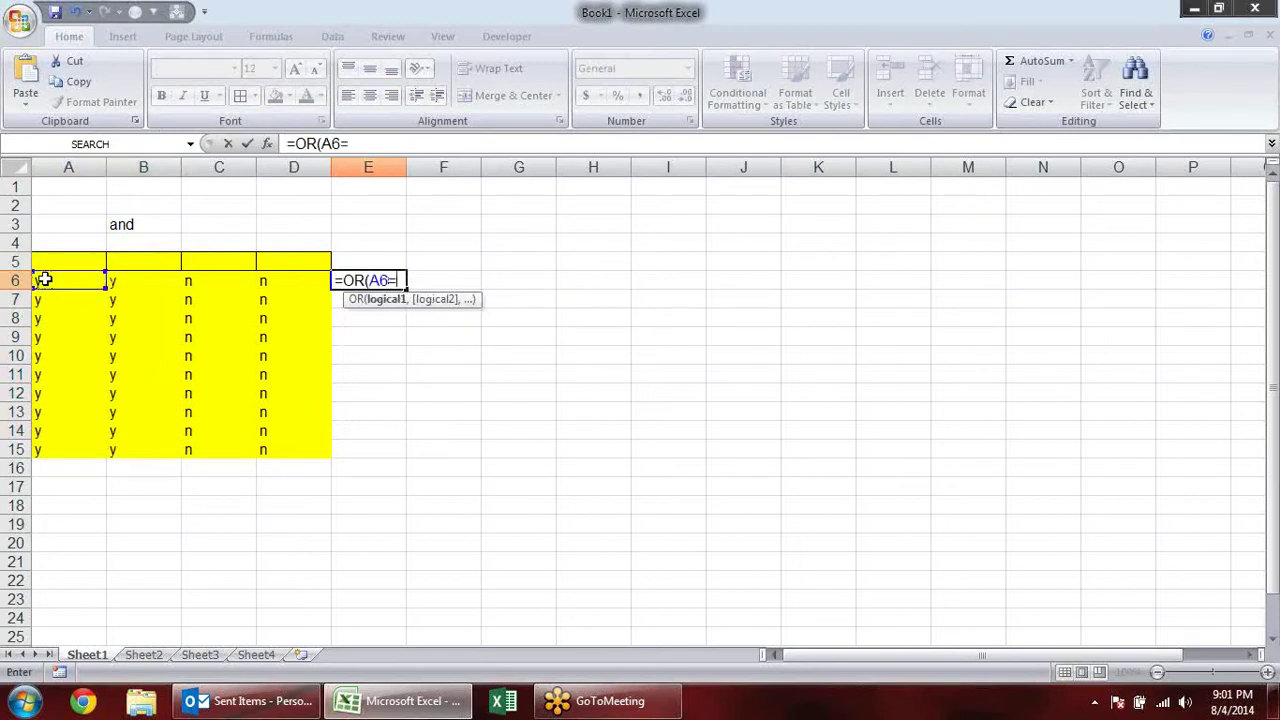
{"action": "type", "text": "Y"}
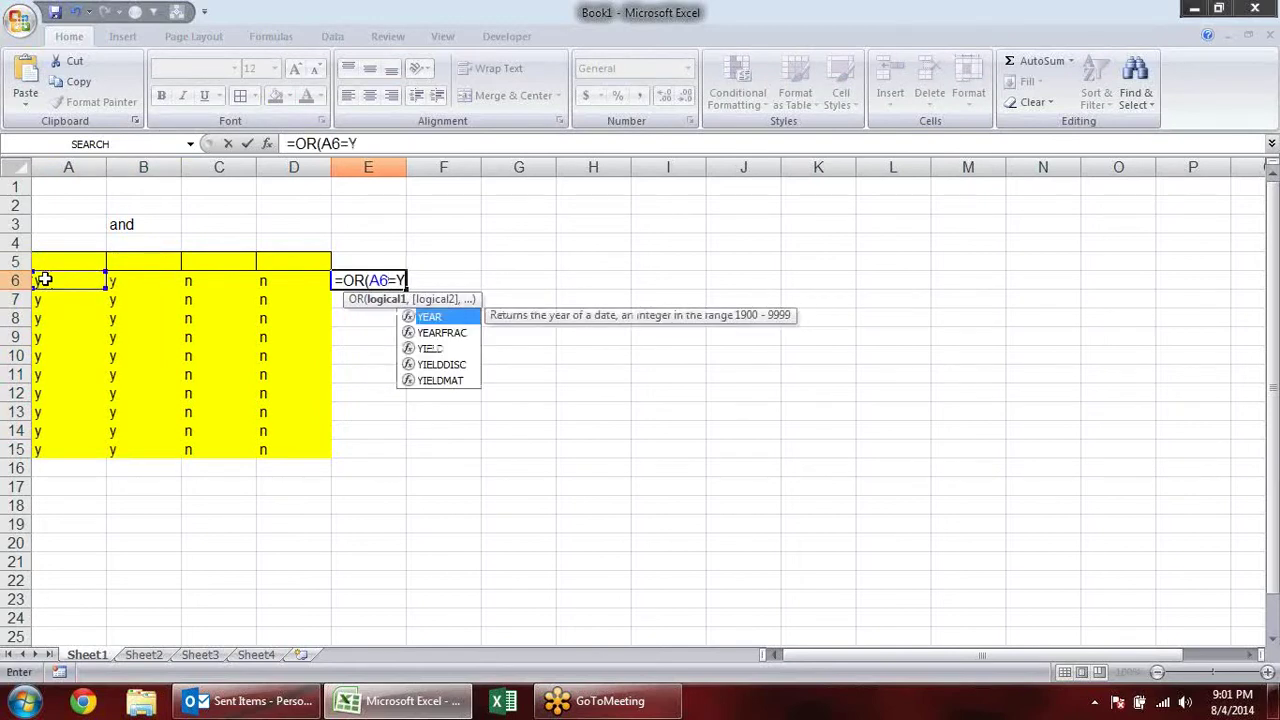
{"action": "key", "text": "BackSpace"}
{"action": "type", "text": "y\""}
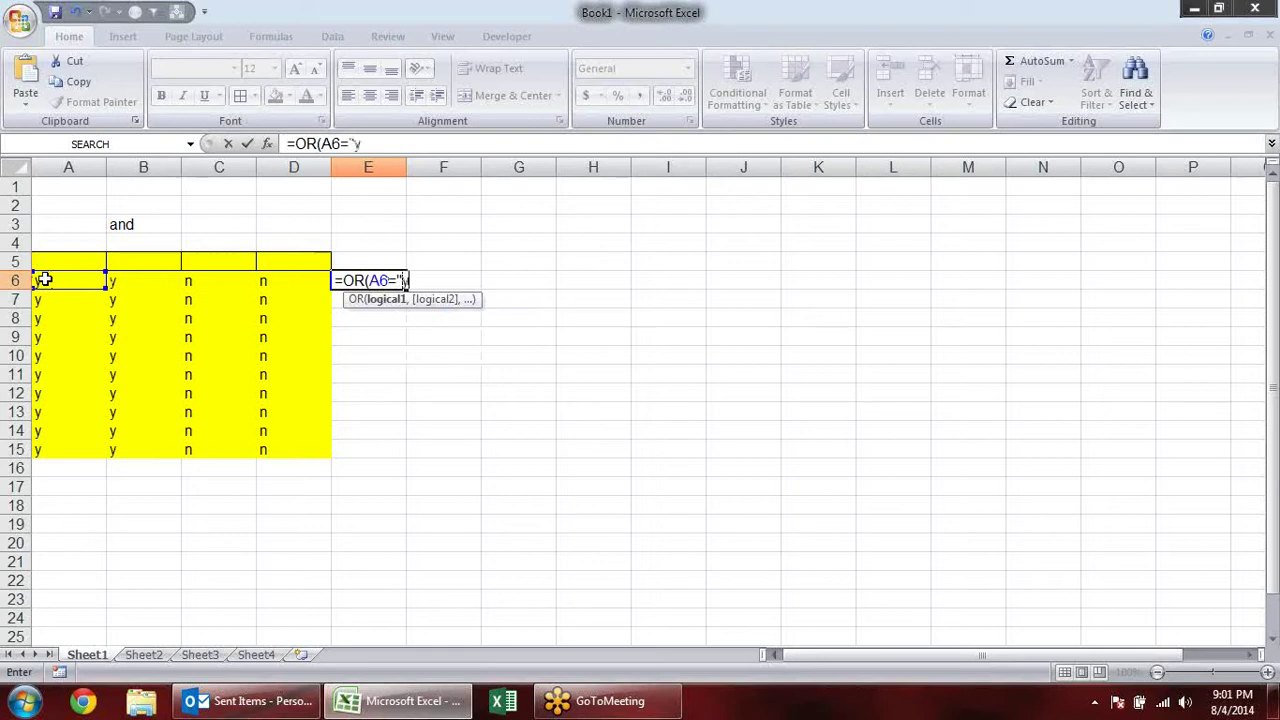
{"action": "type", "text": ","}
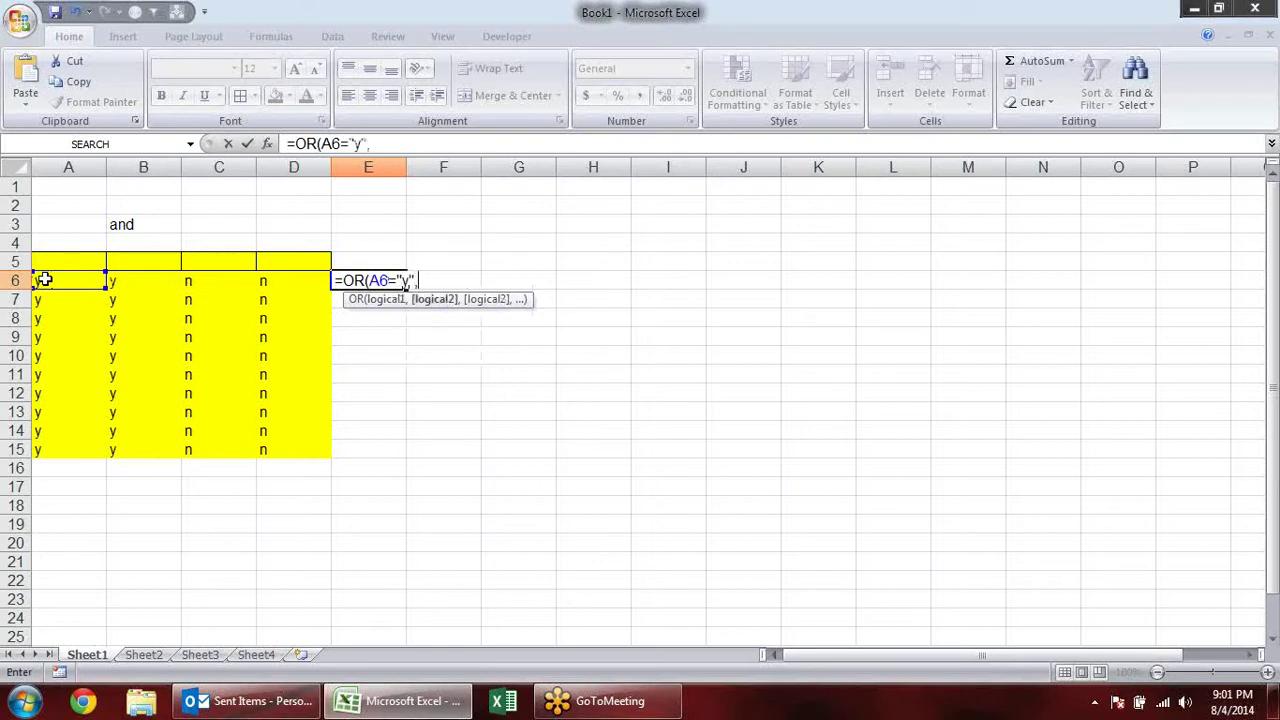
{"action": "left_click", "coordinate": [148, 279]}
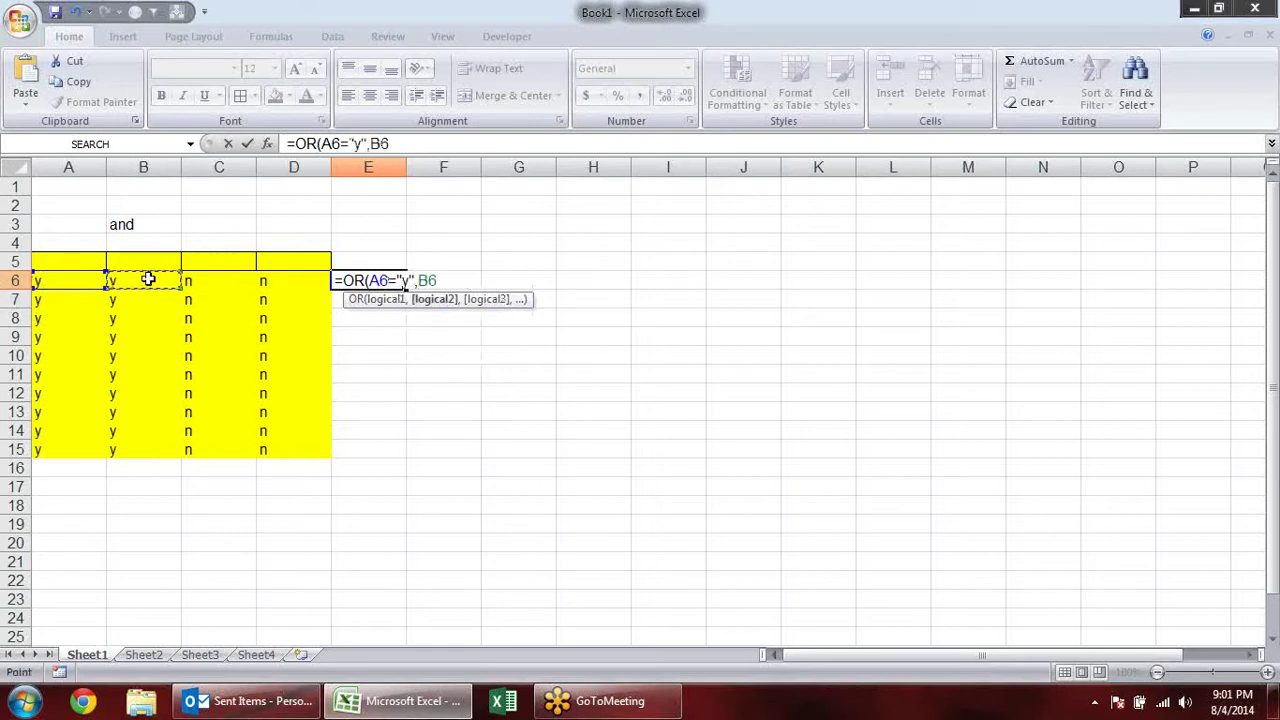
{"action": "type", "text": "=\"y"}
{"action": "key", "text": "ctrl+Return"}
{"action": "key", "text": "Return"}
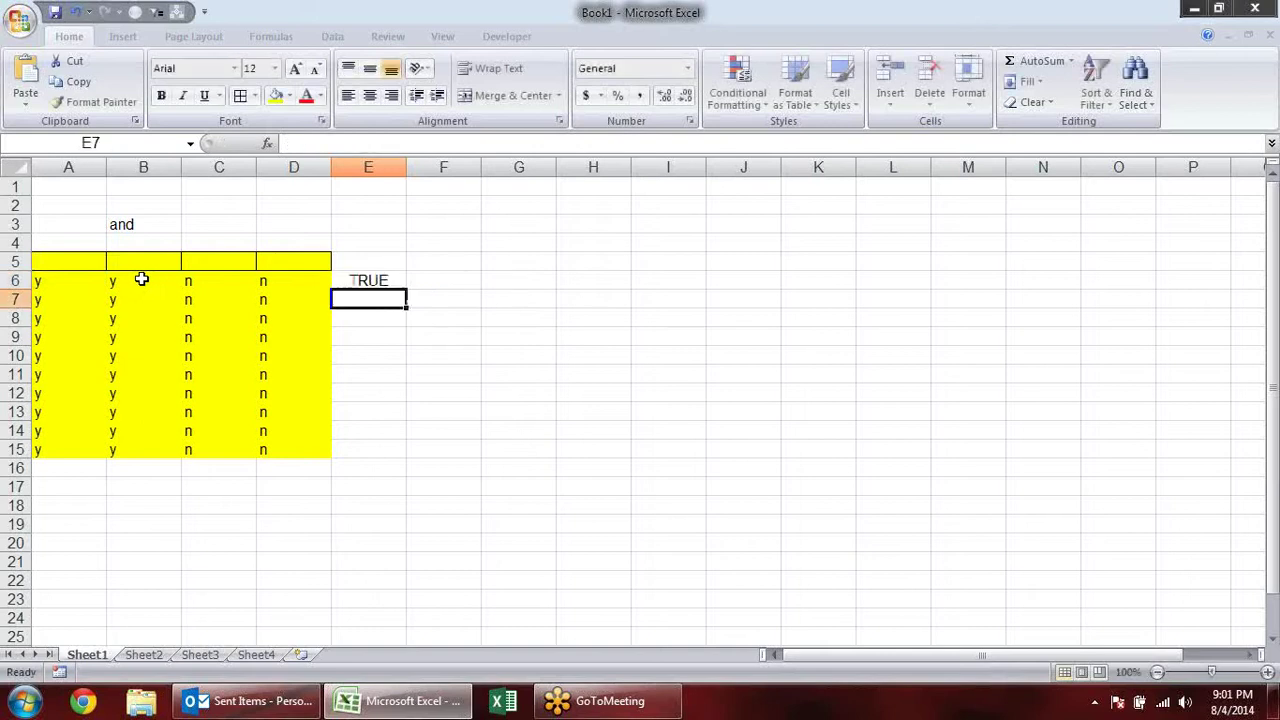
{"action": "double_click", "coordinate": [403, 283]}
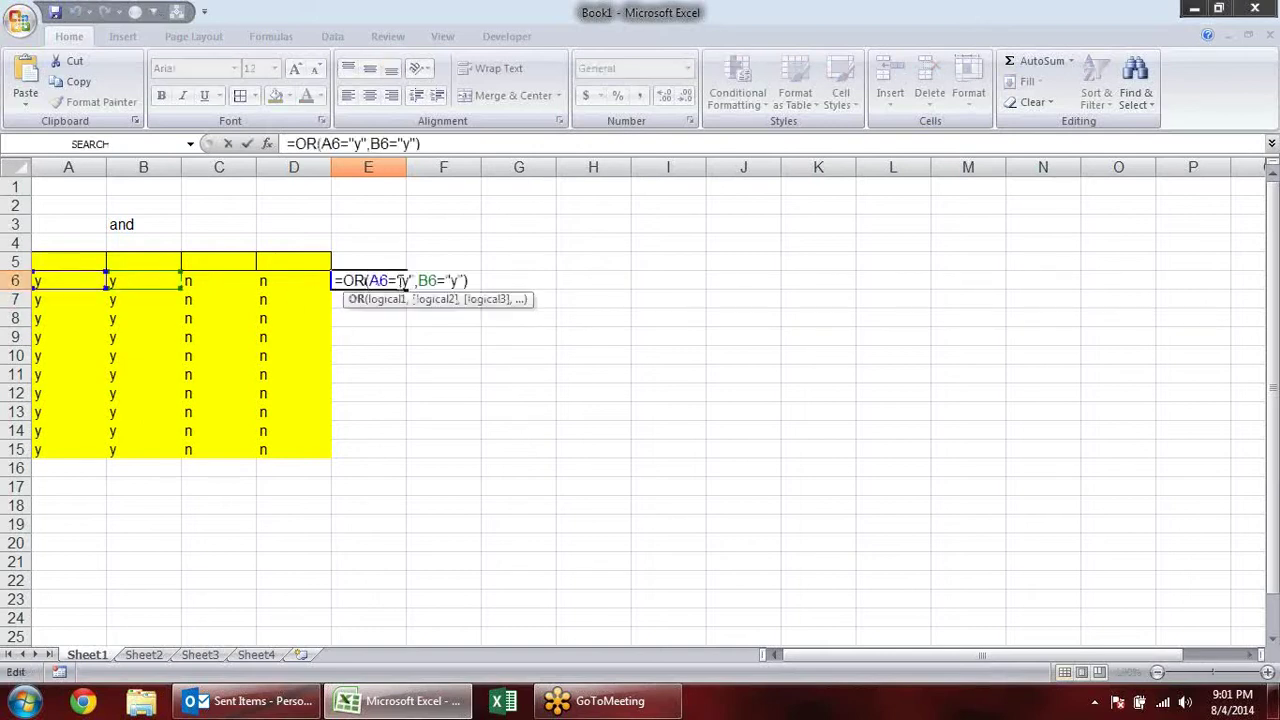
{"action": "left_click_drag", "start_coordinate": [410, 280], "coordinate": [368, 280]}
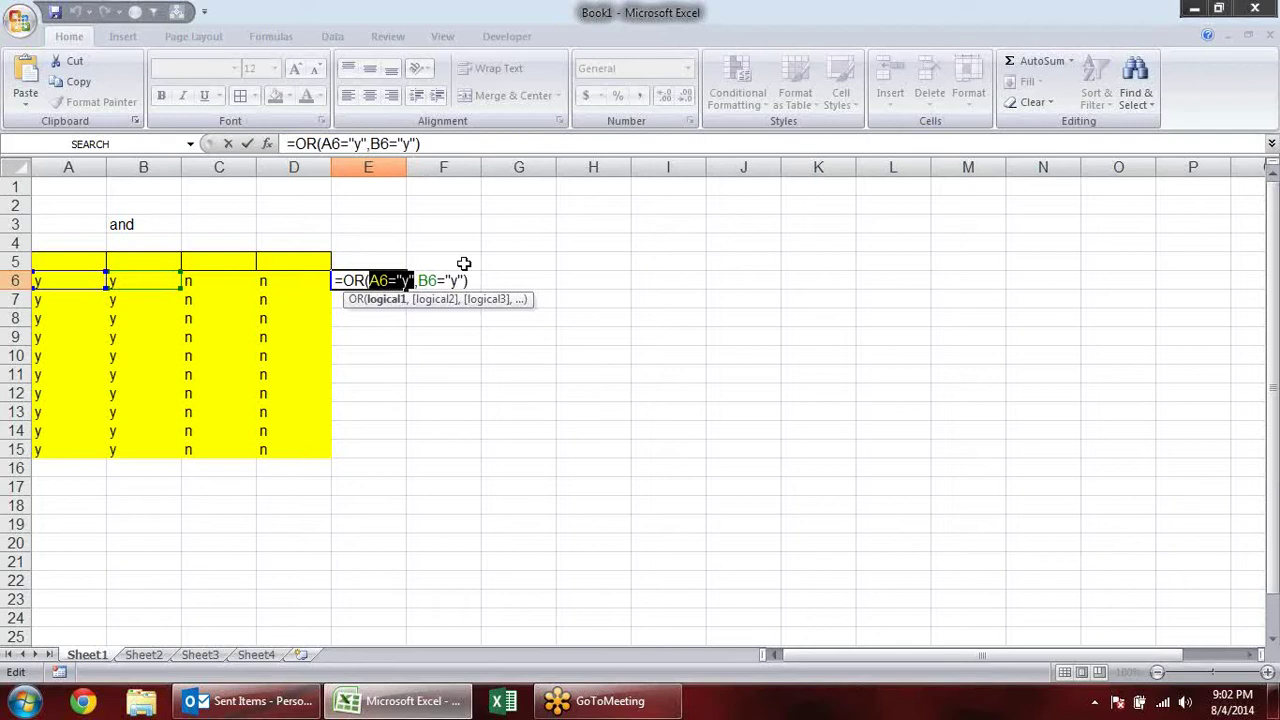
{"action": "key", "text": "F9"}
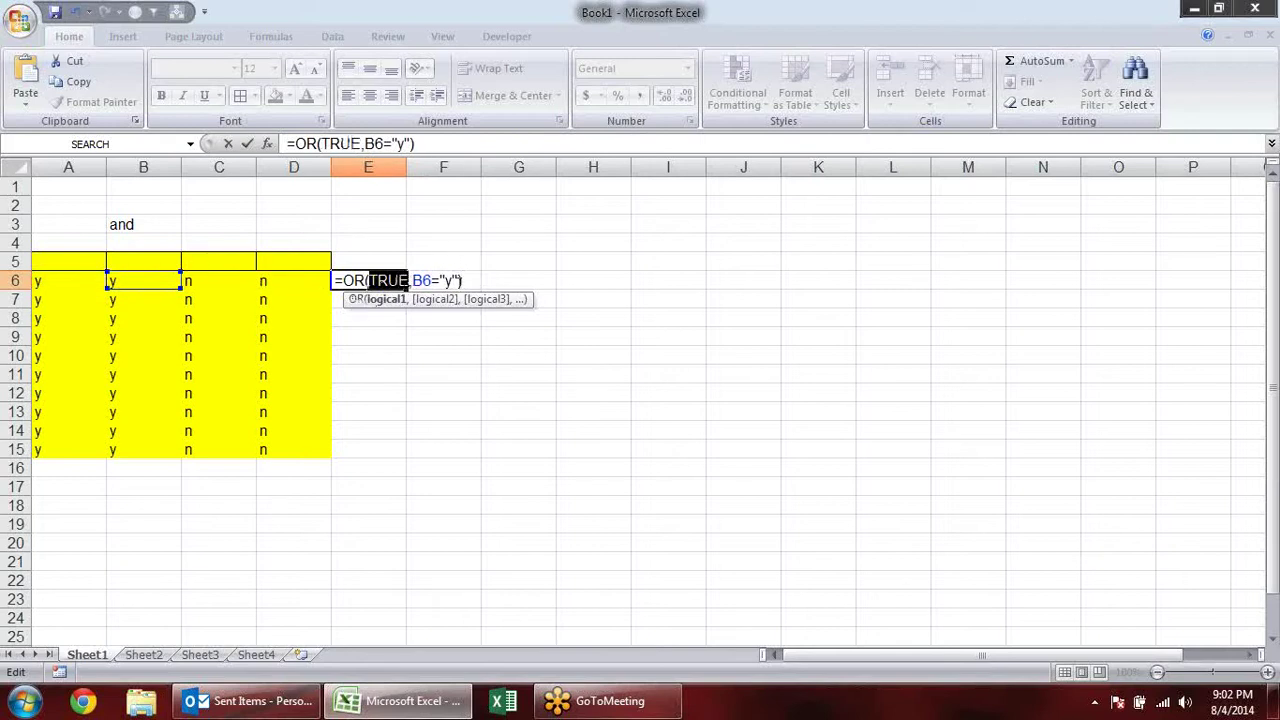
{"action": "left_click", "coordinate": [445, 299]}
{"action": "key", "text": "F9"}
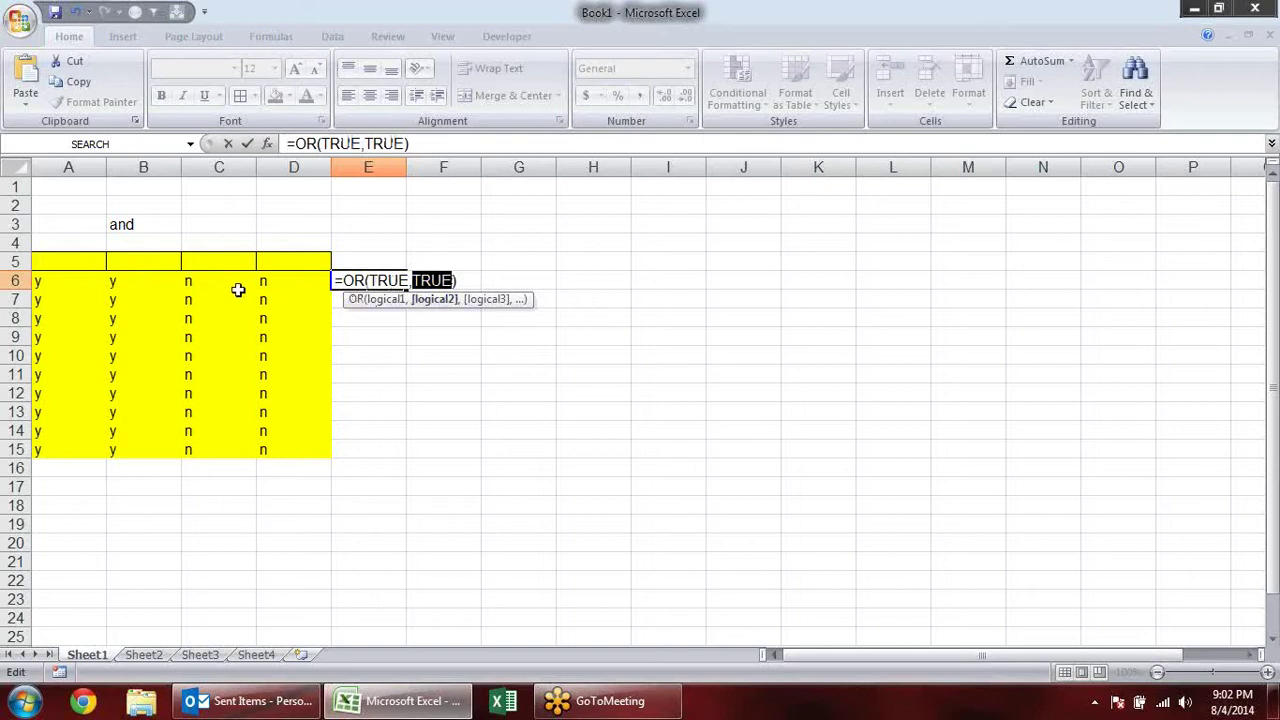
{"action": "key", "text": "Return"}
{"action": "left_click", "coordinate": [167, 277]}
{"action": "left_click", "coordinate": [403, 279]}
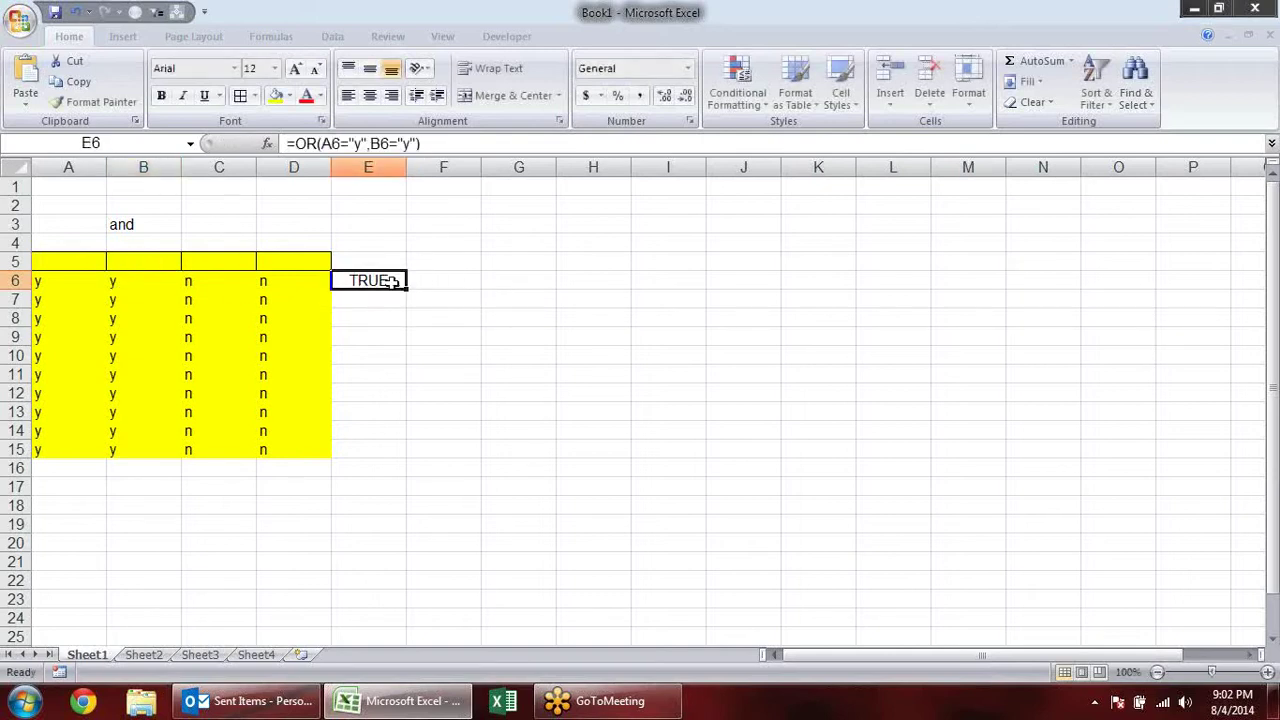
- Change B6 to n
{"action": "left_click", "coordinate": [144, 281]}
{"action": "type", "text": "n"}
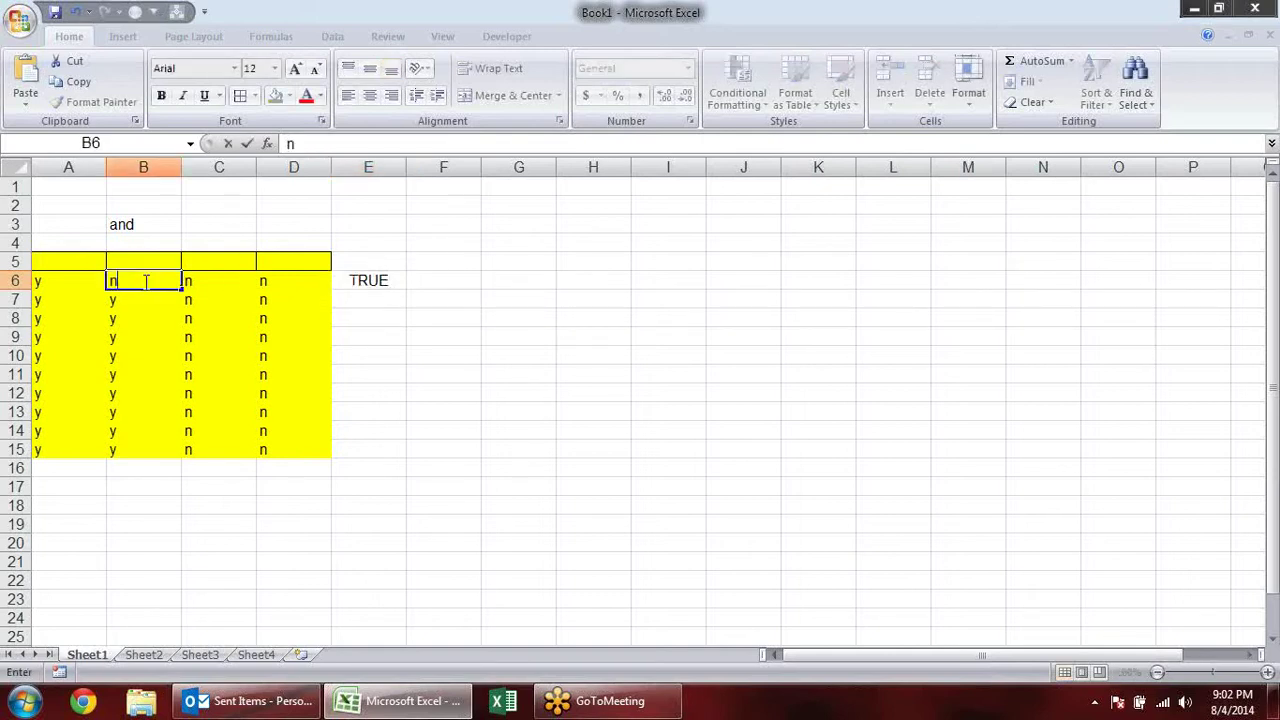
{"action": "key", "text": "Return"}
- Evaluate the B6 and A6 conditions of E6's OR formula with F9, then cancel the edit
{"action": "left_click", "coordinate": [403, 280]}
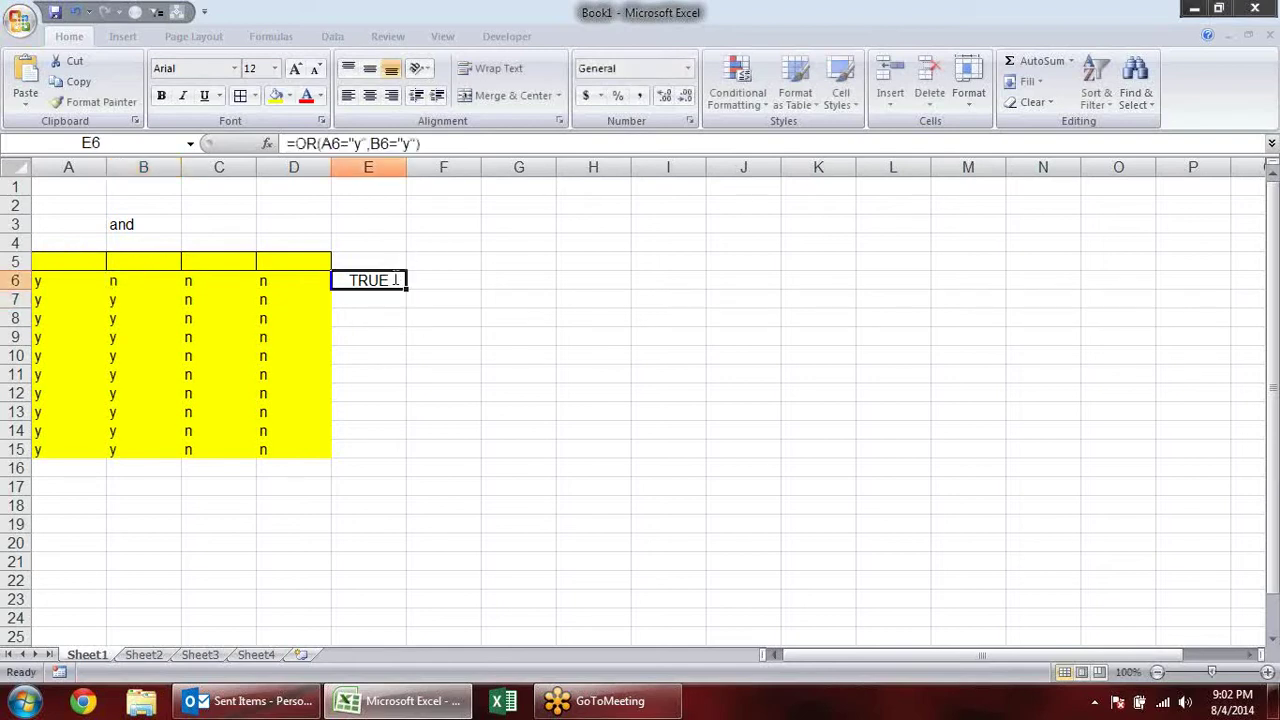
{"action": "double_click", "coordinate": [403, 280]}
{"action": "left_click_drag", "start_coordinate": [459, 280], "coordinate": [418, 281]}
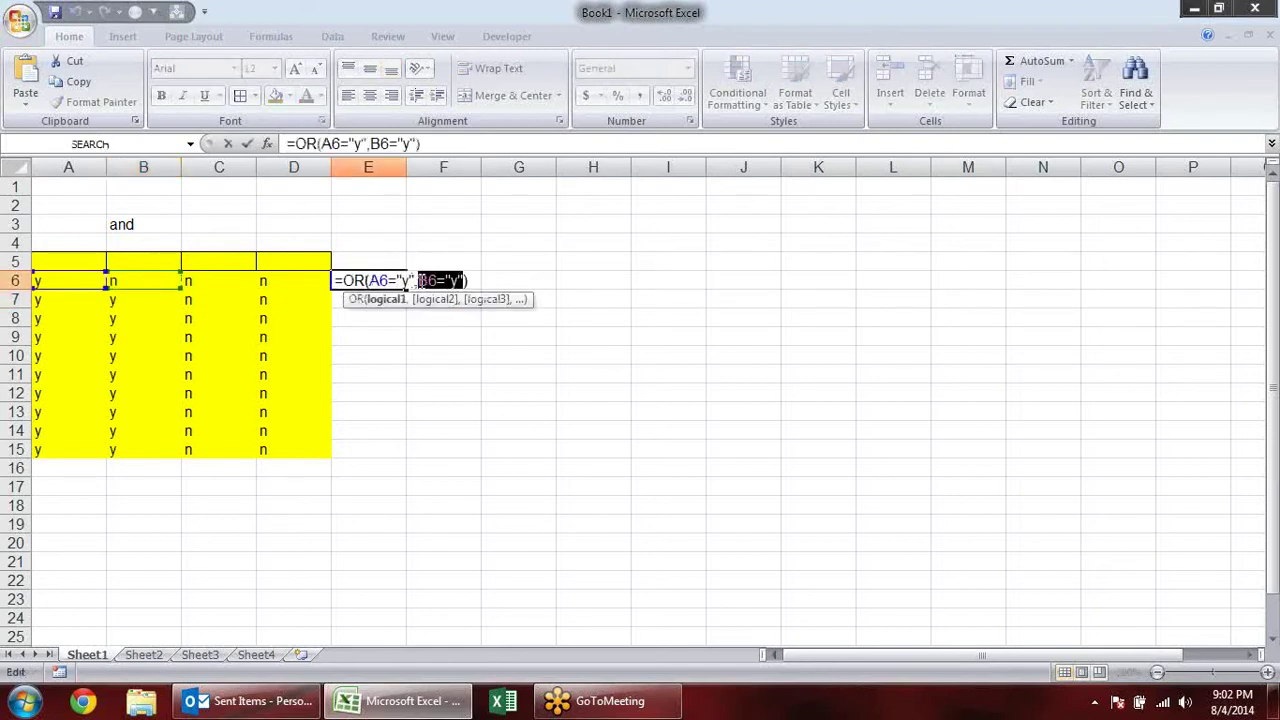
{"action": "key", "text": "F9"}
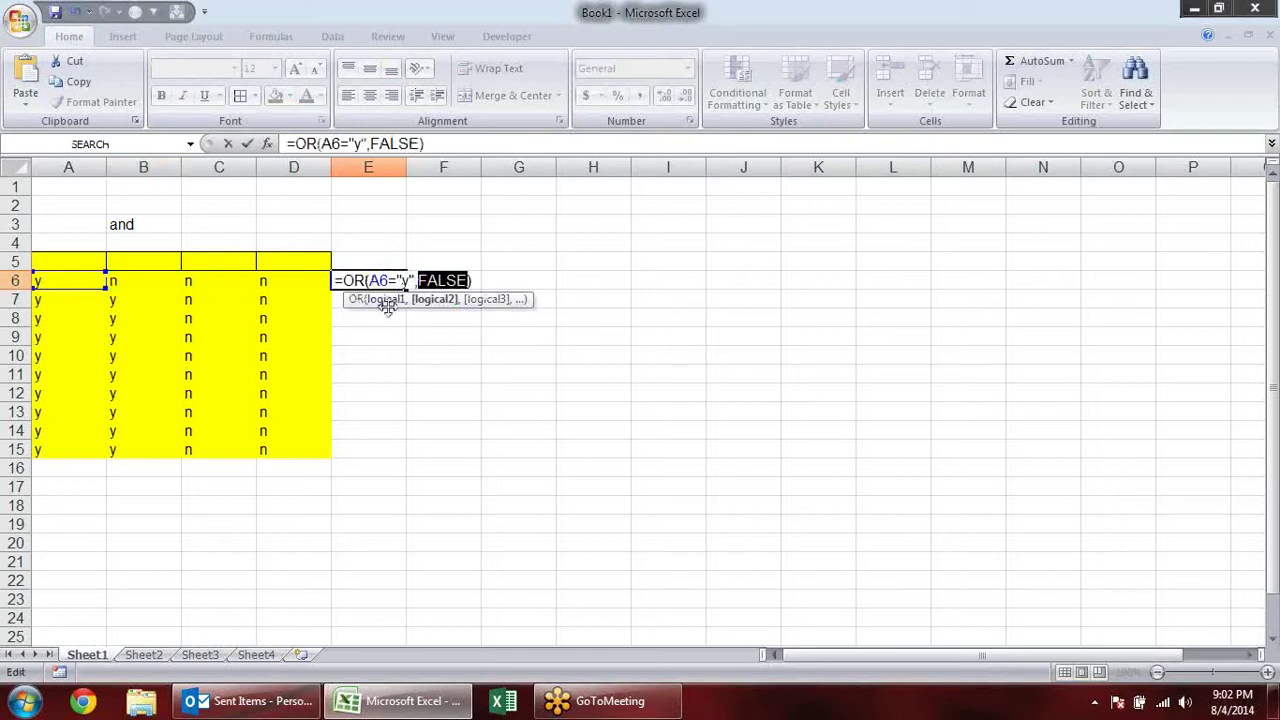
{"action": "left_click", "coordinate": [387, 300]}
{"action": "key", "text": "F9"}
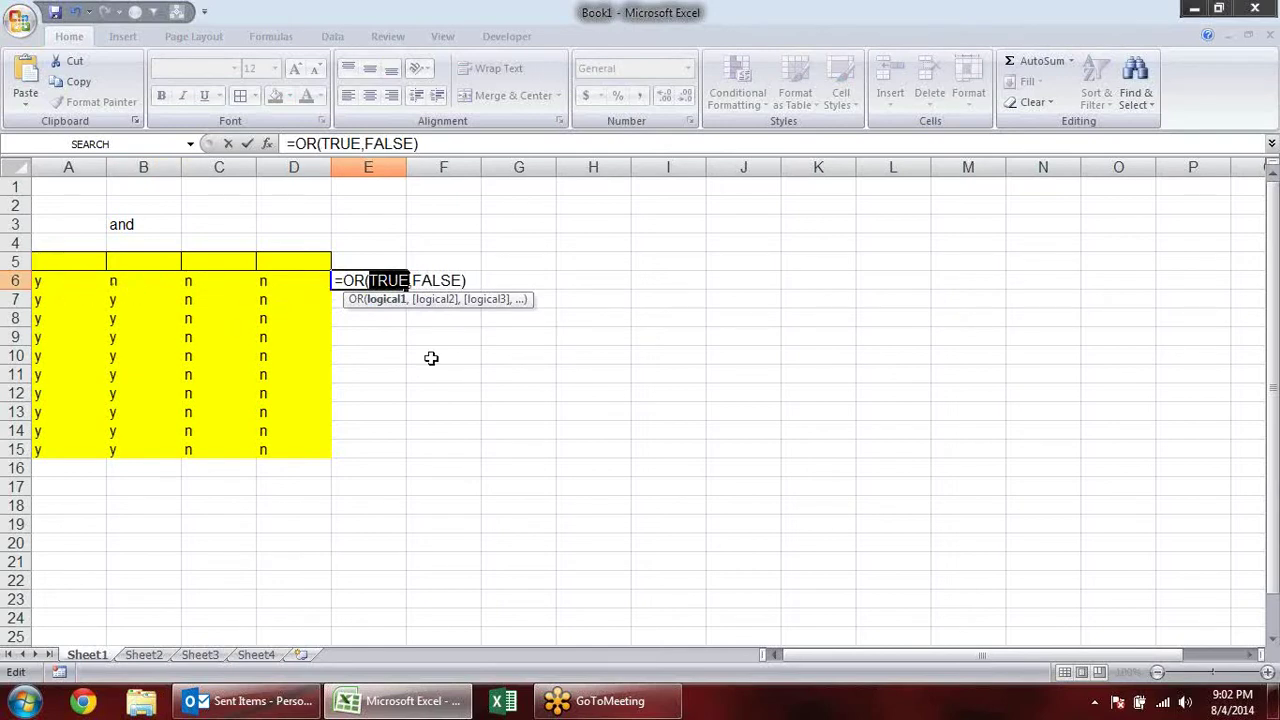
{"action": "key", "text": "Escape"}
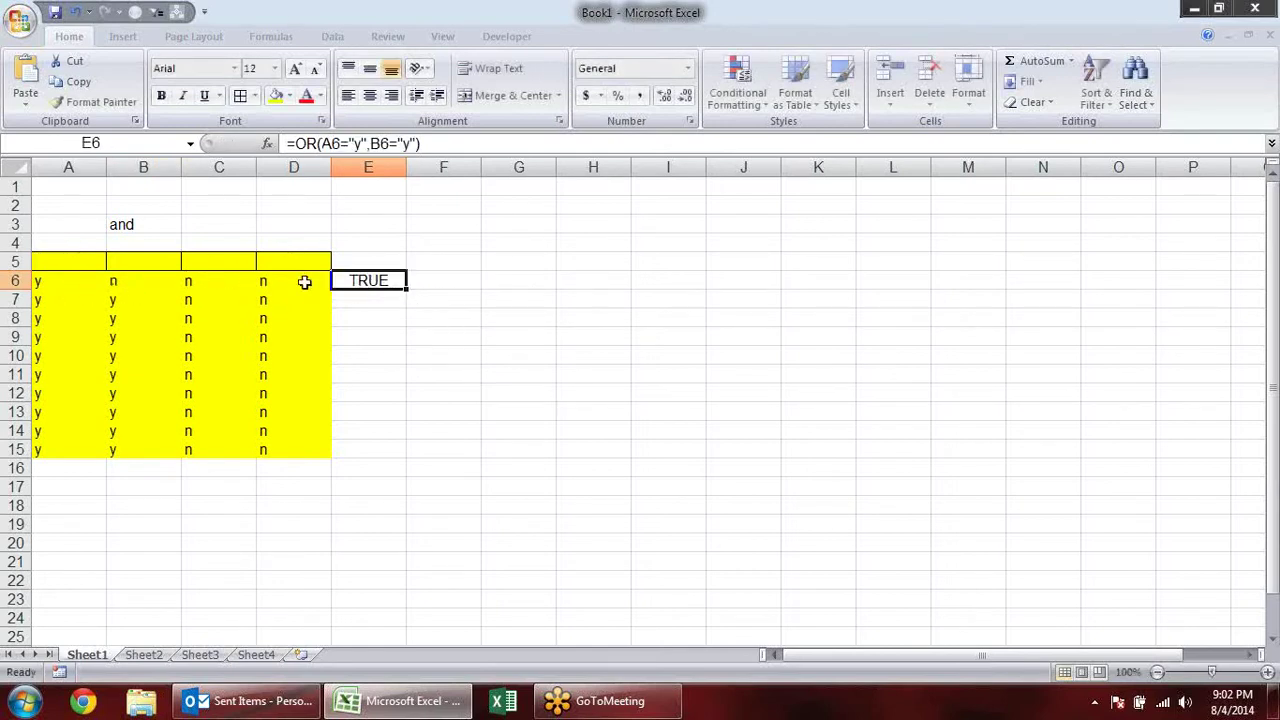
- Copy E6's OR formula into F6 and edit it to =OR(D6="n",C6="y")
{"action": "mouse_move", "coordinate": [407, 291]}
{"action": "left_mouse_down"}
{"action": "mouse_move", "coordinate": [489, 289]}
{"action": "mouse_move", "coordinate": [471, 294]}
{"action": "left_mouse_up"}
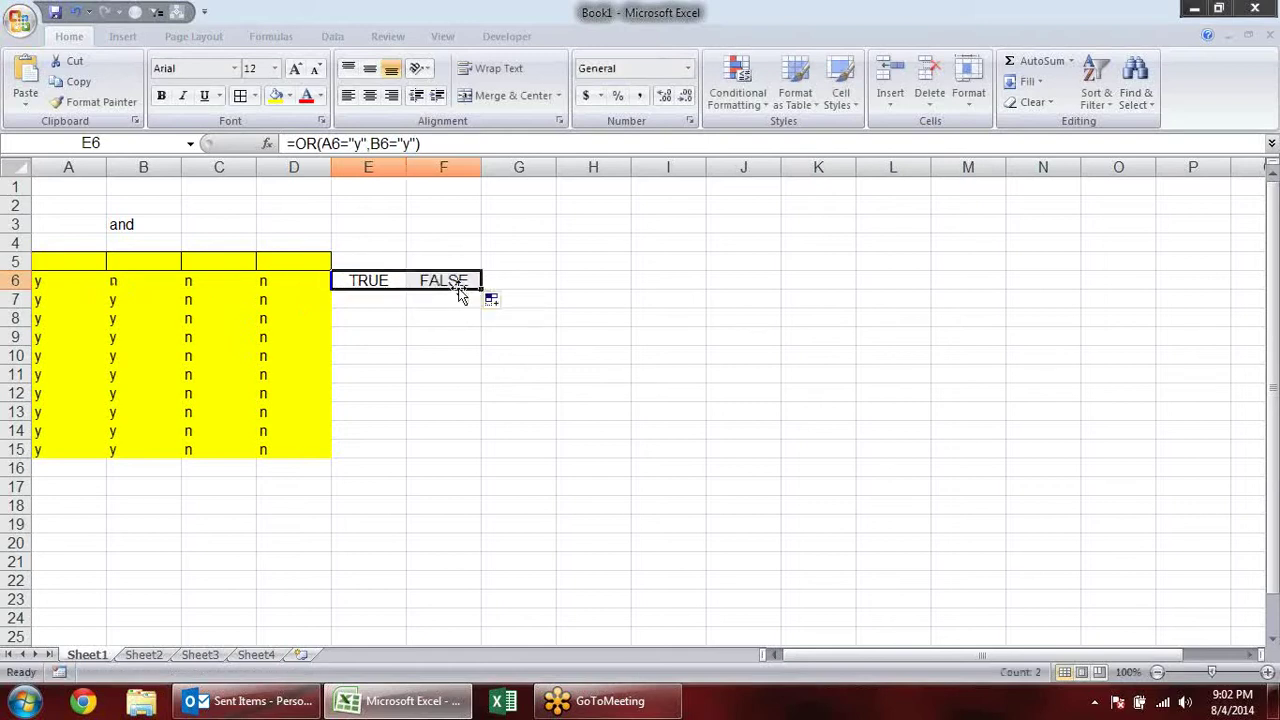
{"action": "key", "text": "Right"}
{"action": "key", "text": "F2"}
{"action": "left_click", "coordinate": [210, 287]}
{"action": "left_click_drag", "start_coordinate": [250, 290], "coordinate": [330, 288]}
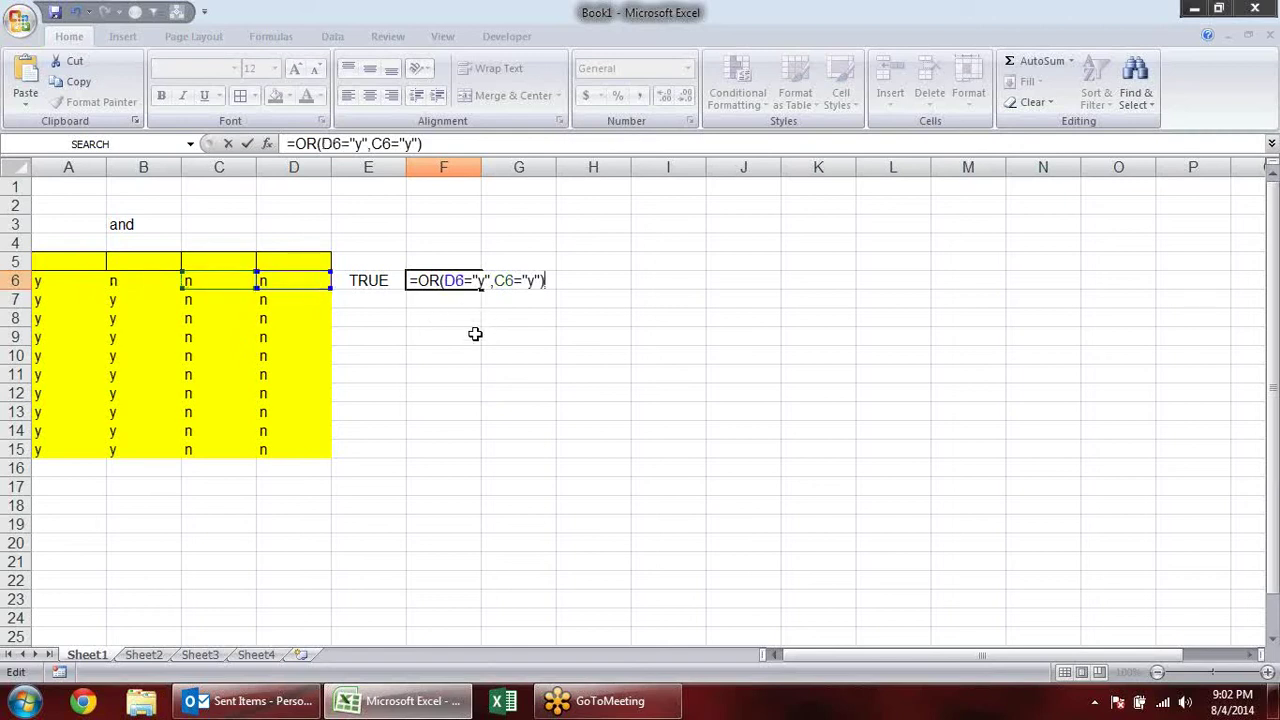
{"action": "key", "text": "Return"}
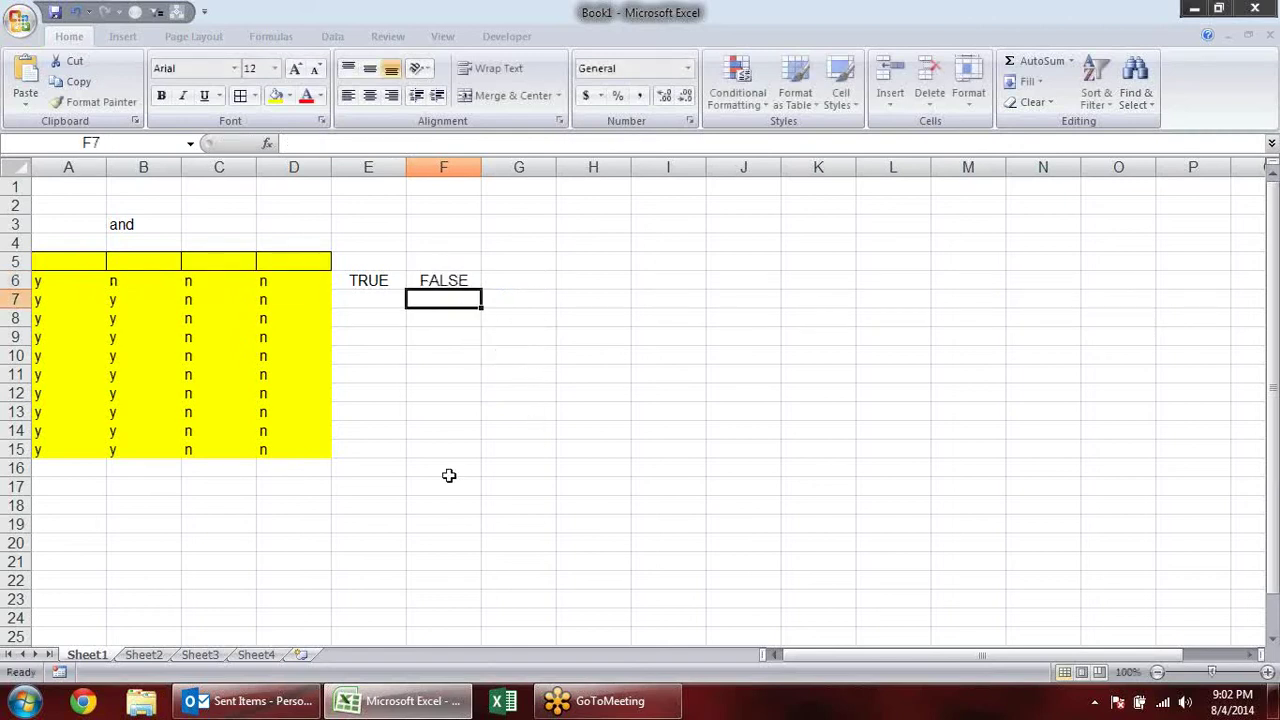
{"action": "left_click", "coordinate": [428, 281]}
{"action": "double_click", "coordinate": [481, 282]}
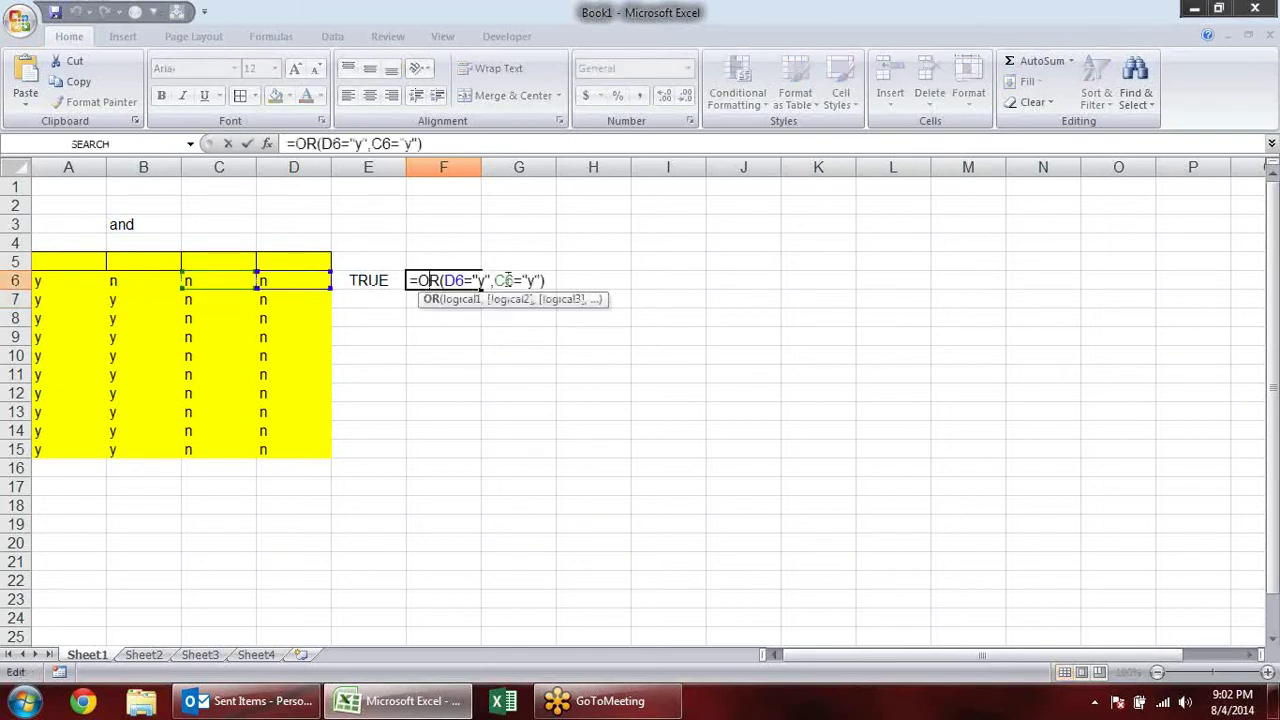
{"action": "type", "text": "n"}
{"action": "left_click", "coordinate": [534, 281]}
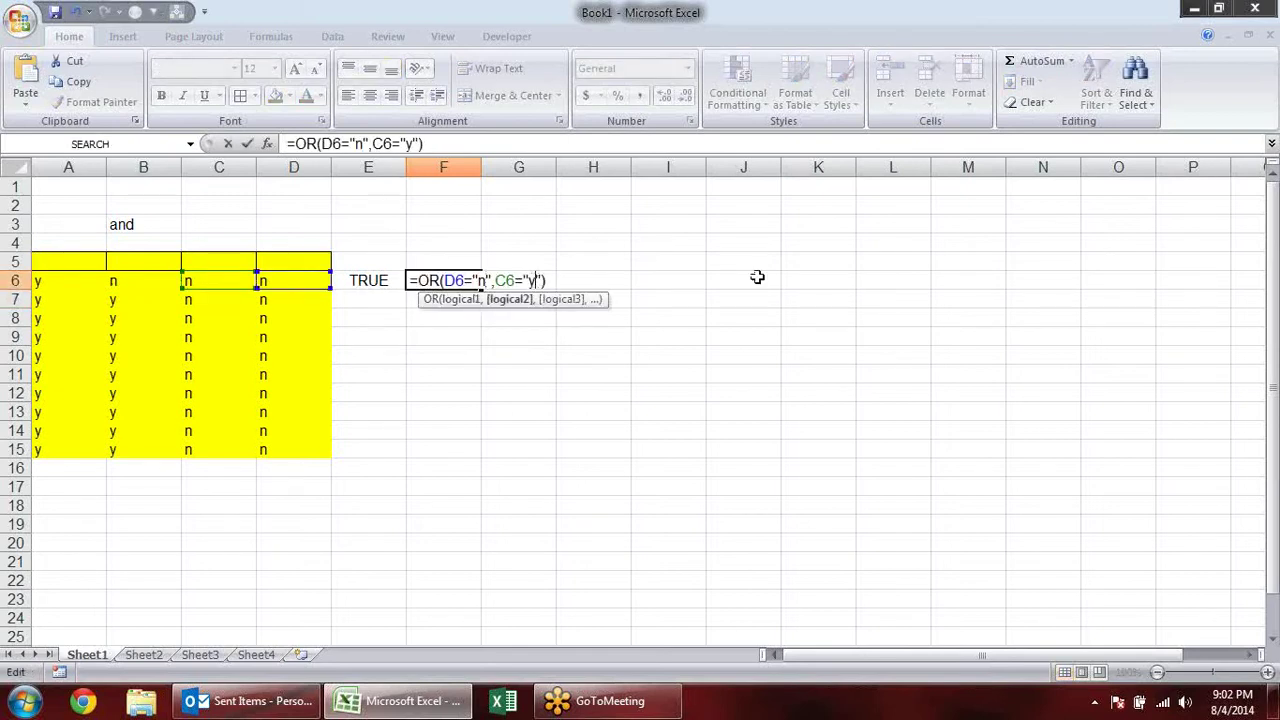
{"action": "key", "text": "Return"}
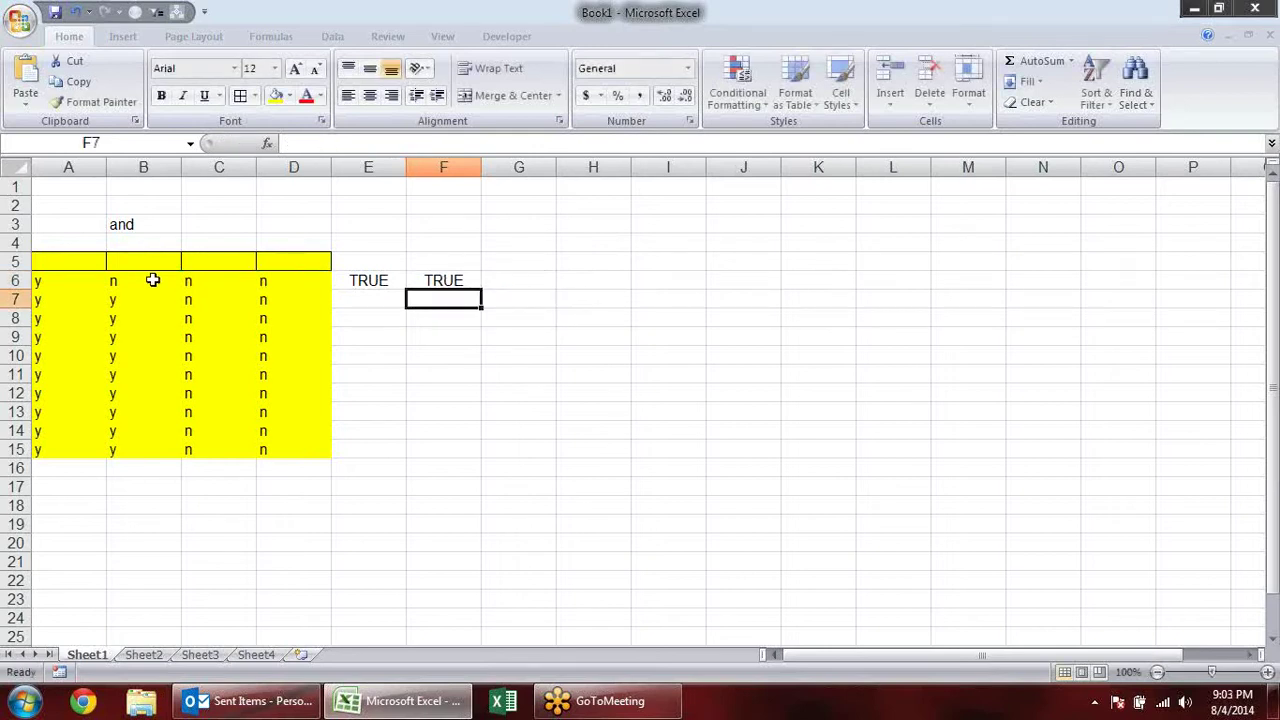
- Set C6 to y and review the table's column ranges
{"action": "left_click", "coordinate": [231, 277]}
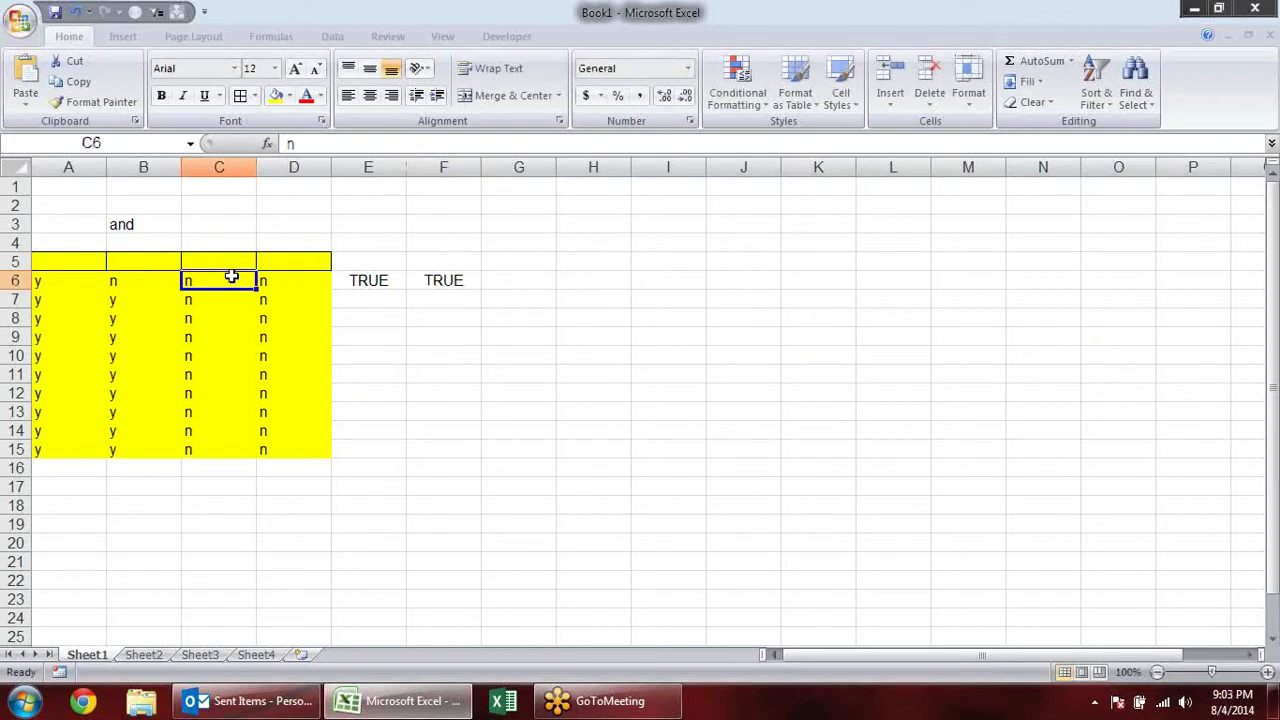
{"action": "type", "text": "y"}
{"action": "key", "text": "Return"}
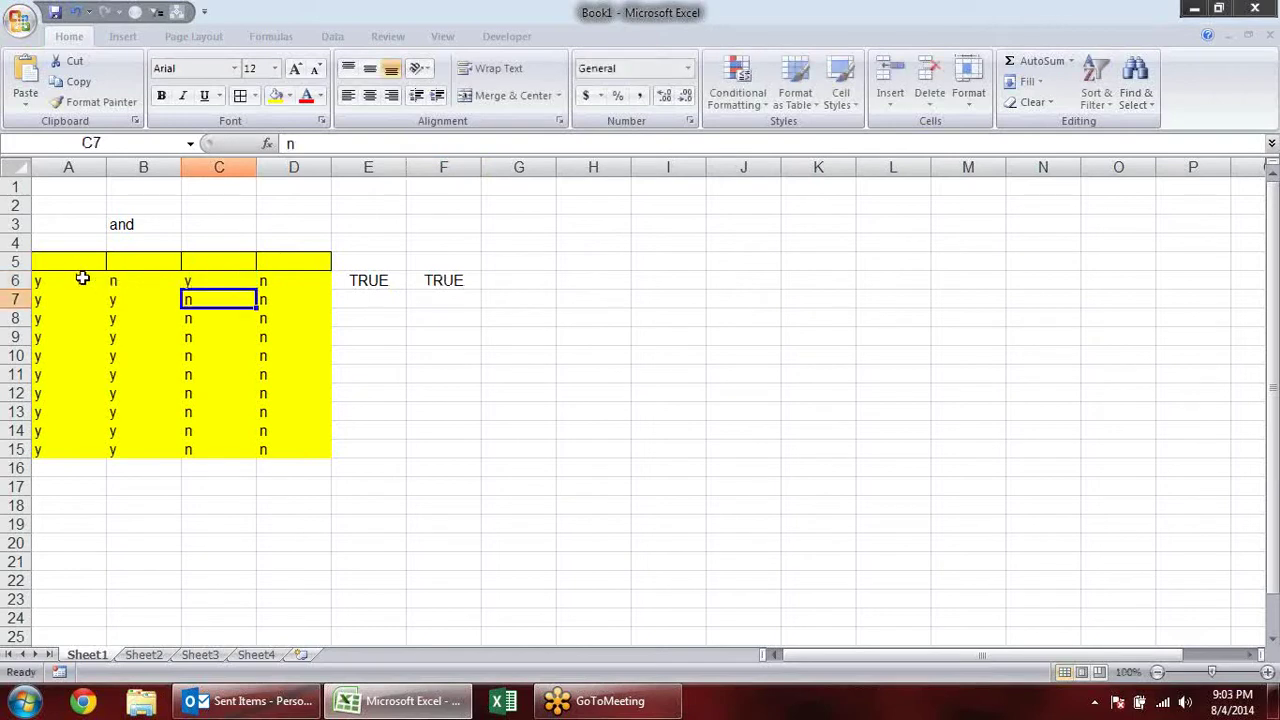
{"action": "left_click_drag", "start_coordinate": [54, 262], "coordinate": [110, 447]}
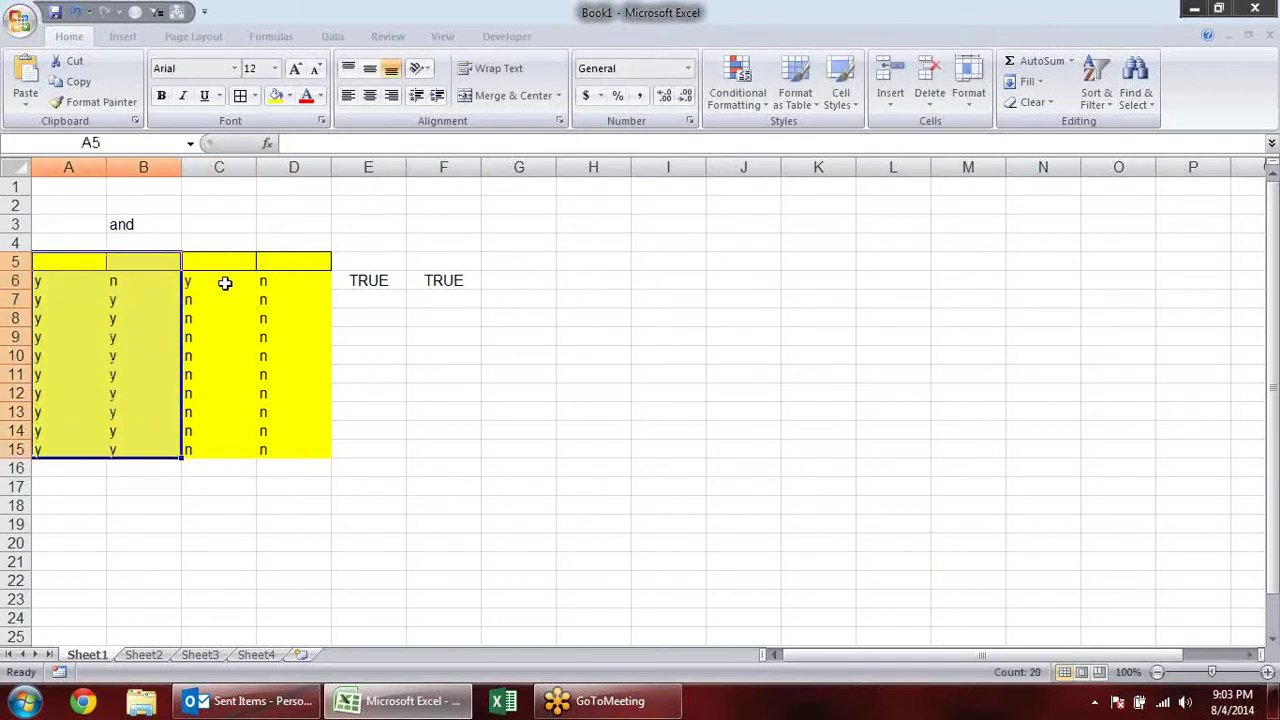
{"action": "left_click_drag", "start_coordinate": [223, 280], "coordinate": [269, 451]}
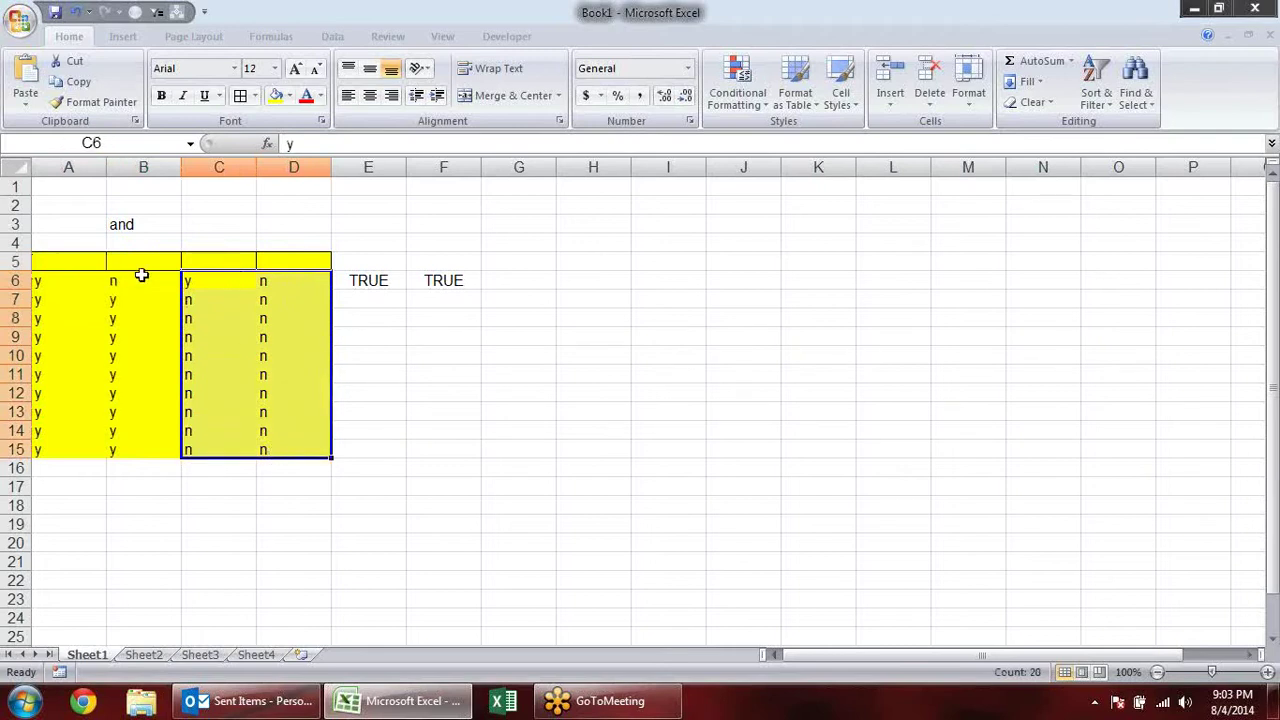
{"action": "left_click_drag", "start_coordinate": [46, 280], "coordinate": [118, 450]}
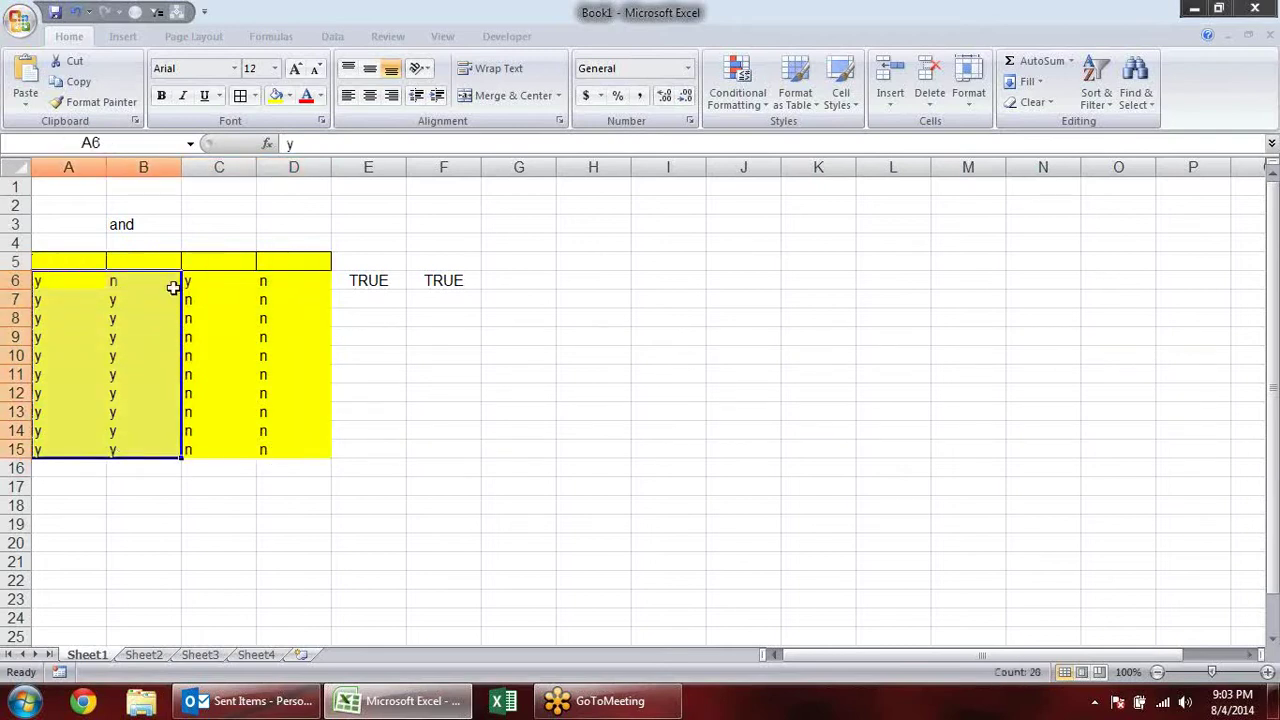
{"action": "left_click", "coordinate": [518, 281]}
- Enter =AND(E6,F6) in G6
{"action": "type", "text": "=an"}
{"action": "key", "text": "Tab"}
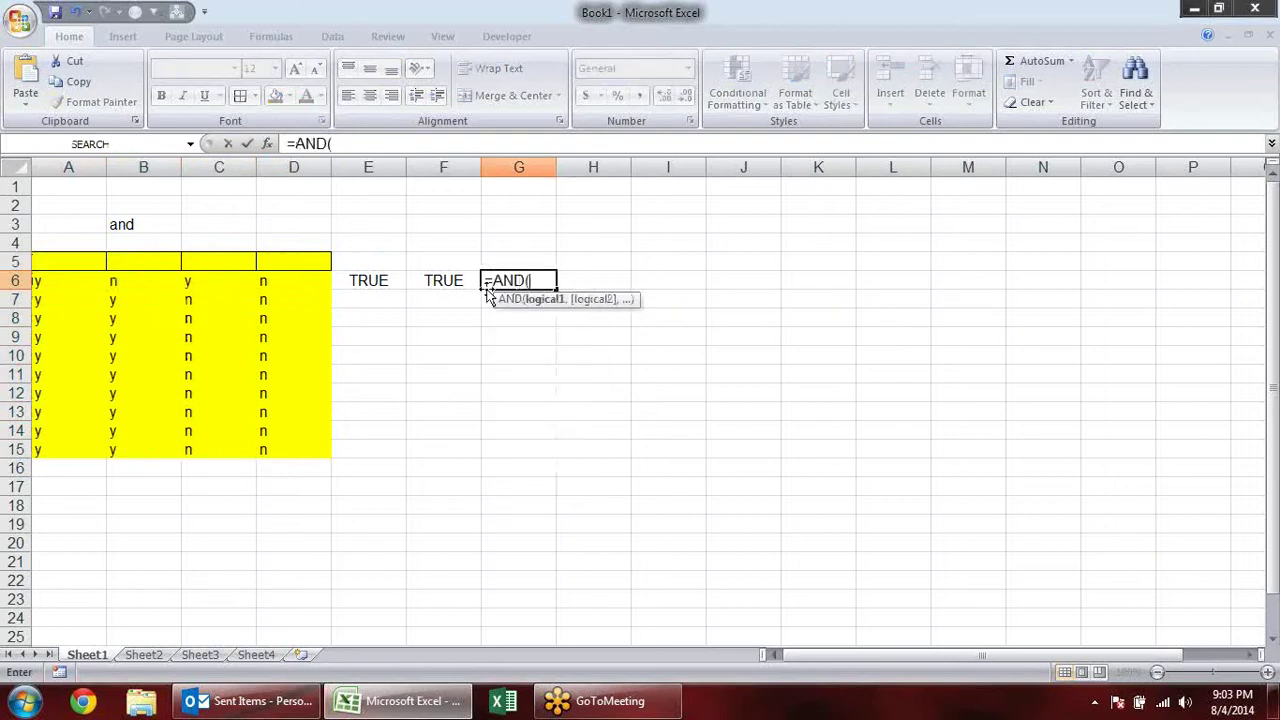
{"action": "left_click", "coordinate": [371, 282]}
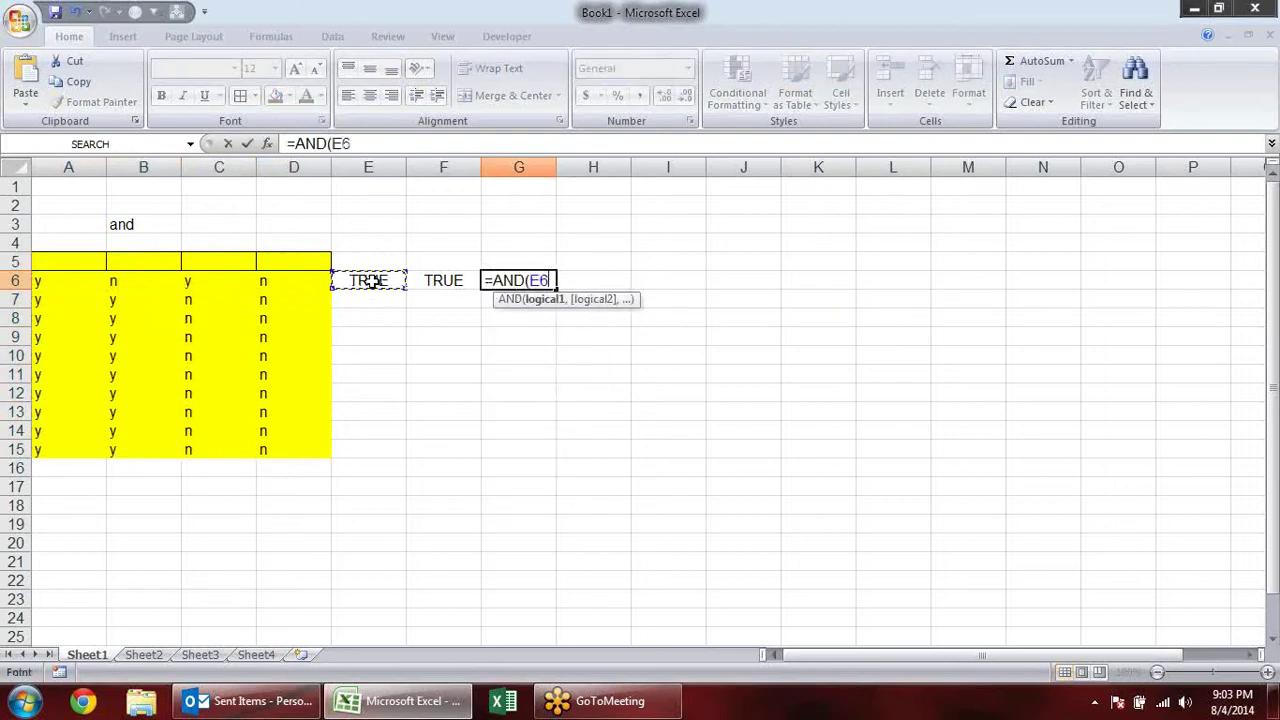
{"action": "type", "text": ","}
{"action": "left_click", "coordinate": [457, 281]}
{"action": "type", "text": ","}
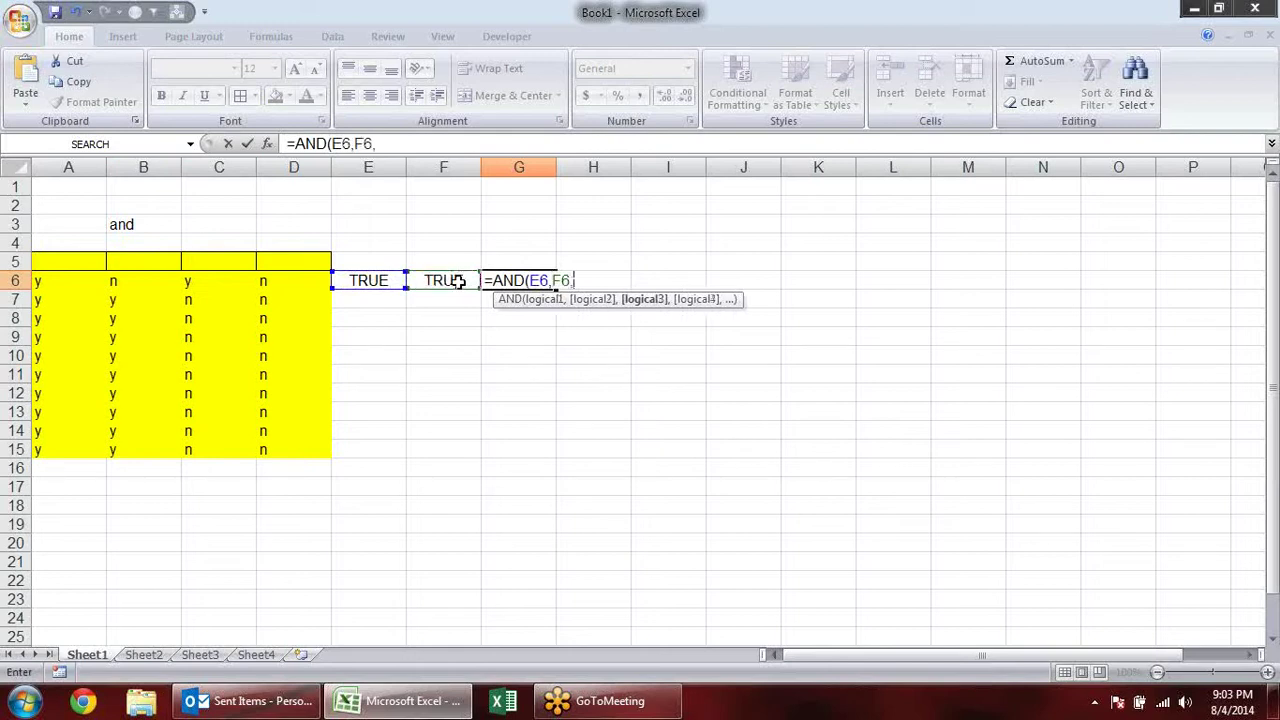
{"action": "key", "text": "BackSpace"}
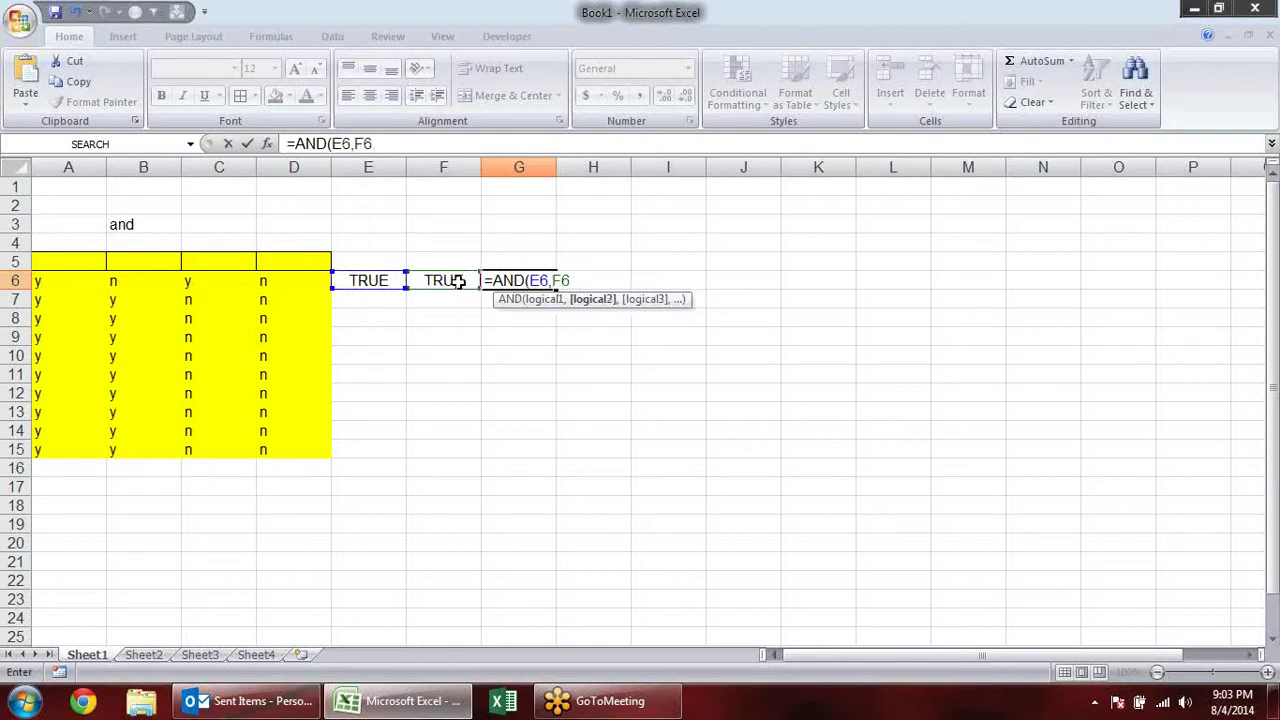
{"action": "type", "text": ")"}
{"action": "key", "text": "Return"}
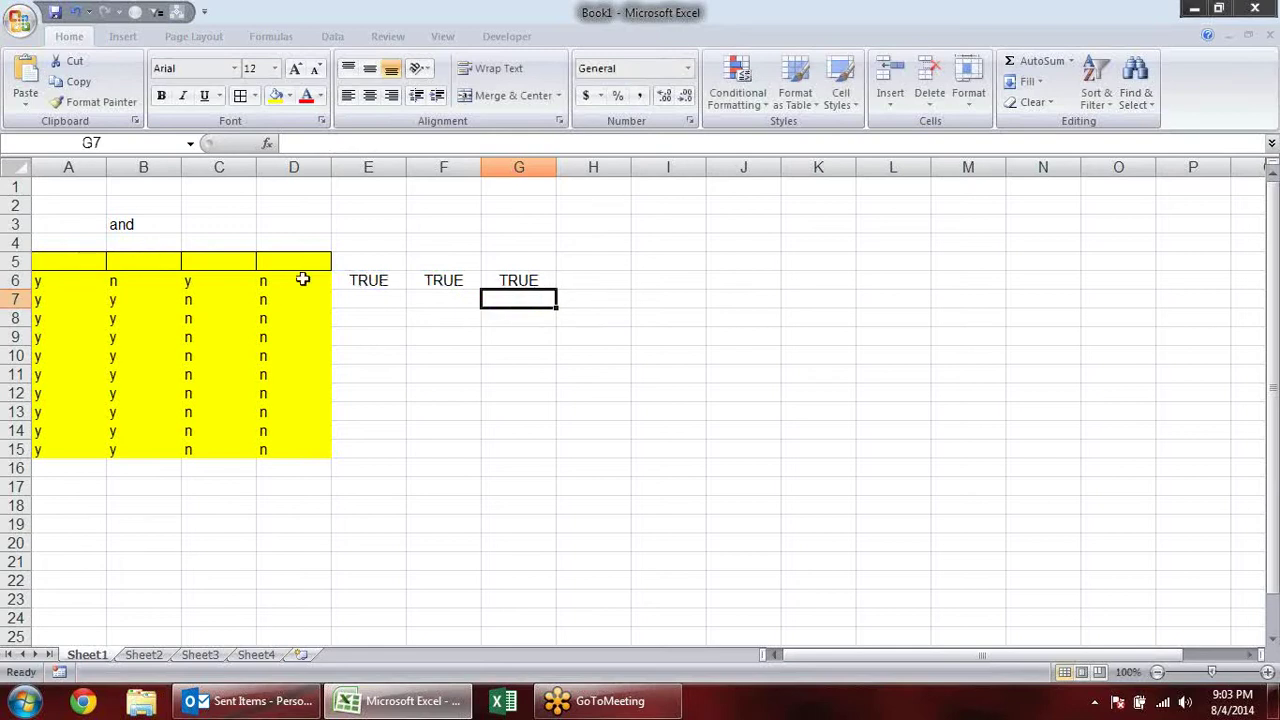
- Bold the G6 result while testing A6 as n, then restore A6 to y
{"action": "left_click", "coordinate": [118, 280]}
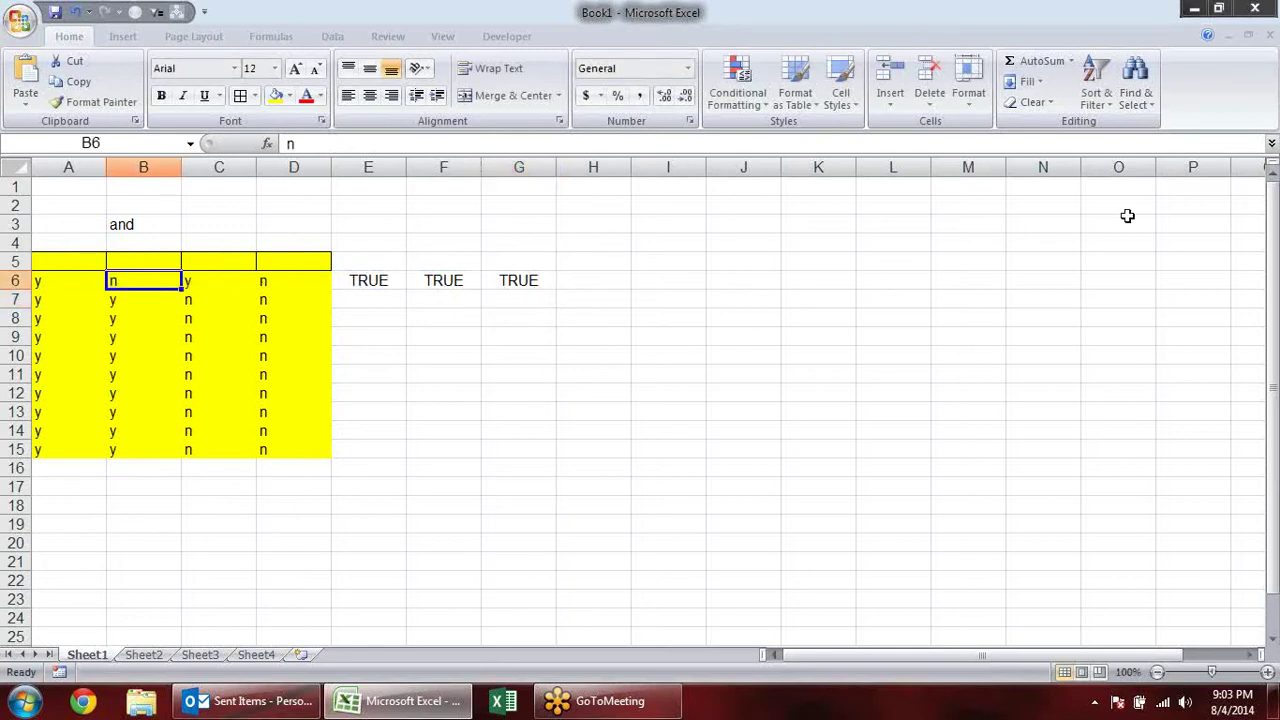
{"action": "key", "text": "Left"}
{"action": "type", "text": "n"}
{"action": "key", "text": "Return"}
{"action": "left_click", "coordinate": [540, 280]}
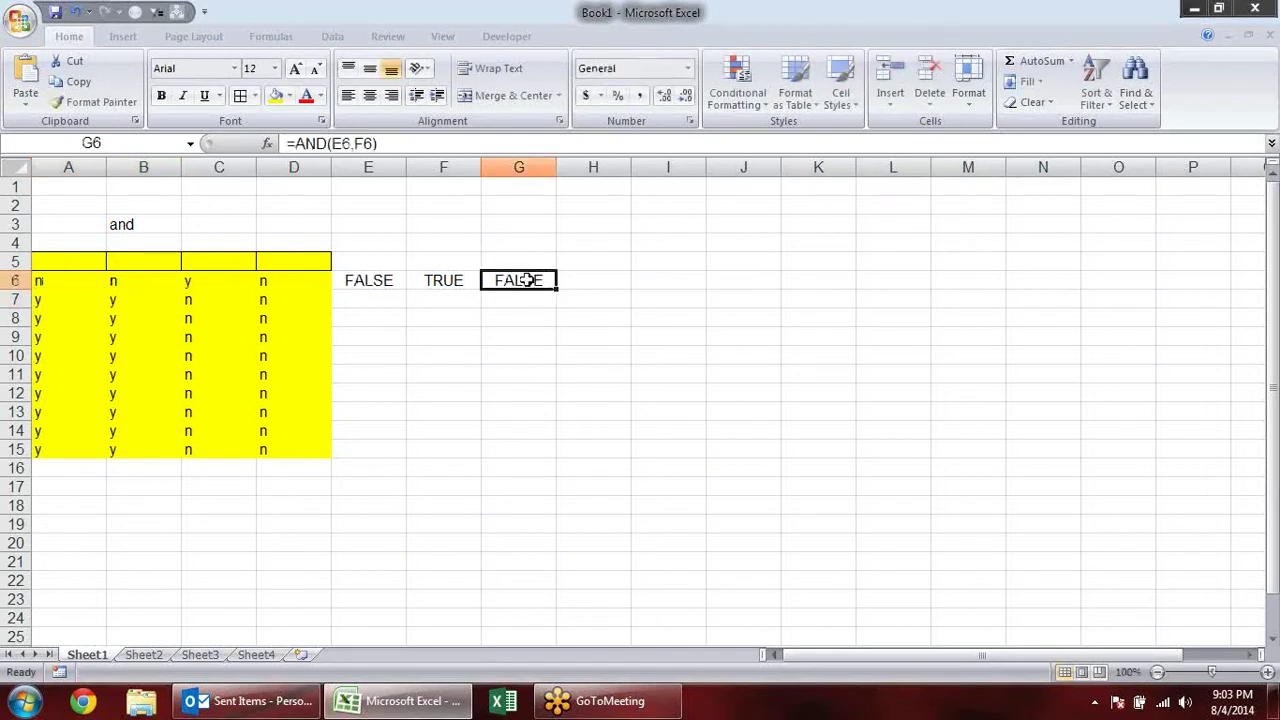
{"action": "left_click", "coordinate": [72, 280]}
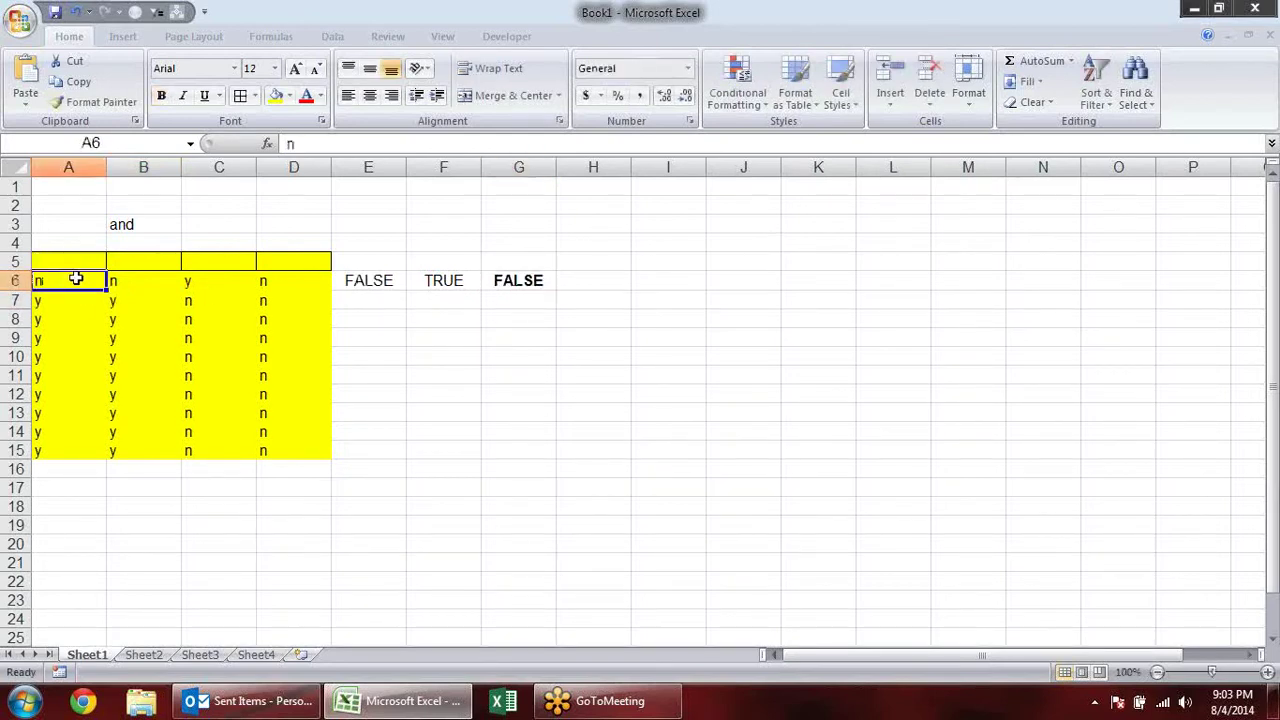
{"action": "type", "text": "y"}
{"action": "key", "text": "Return"}
{"action": "key", "text": "Up"}
- Toggle D6 to y and back to n, then inspect the E6 and G6 formulas
{"action": "left_click", "coordinate": [184, 288]}
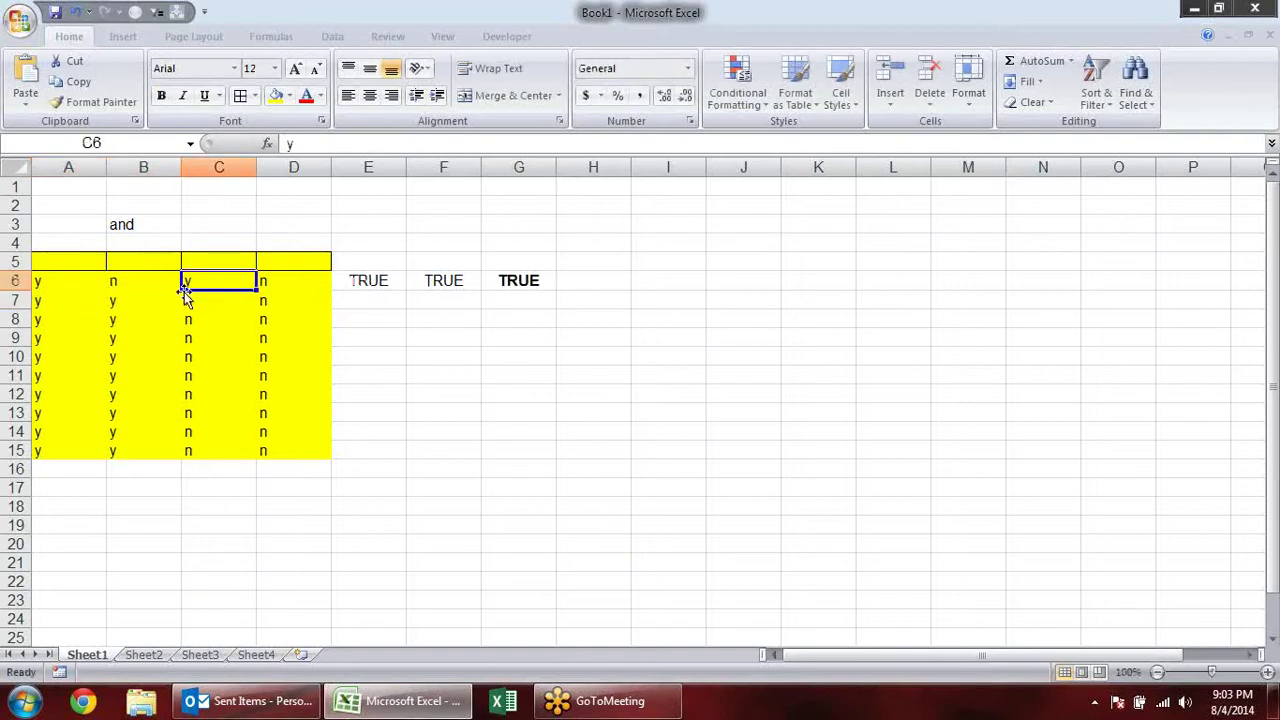
{"action": "key", "text": "Right"}
{"action": "type", "text": "y"}
{"action": "key", "text": "Return"}
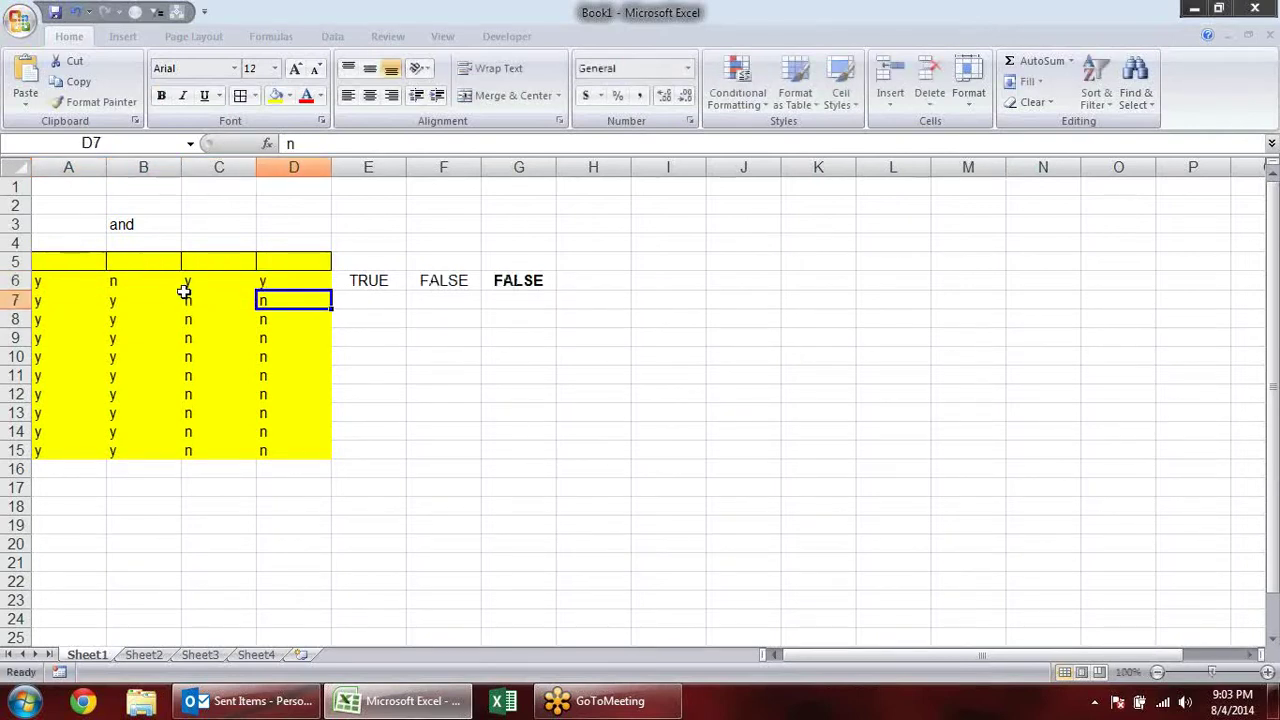
{"action": "key", "text": "Up"}
{"action": "type", "text": "n"}
{"action": "key", "text": "Return"}
{"action": "key", "text": "Up"}
{"action": "key", "text": "Right"}
{"action": "key", "text": "Right"}
{"action": "key", "text": "Left"}
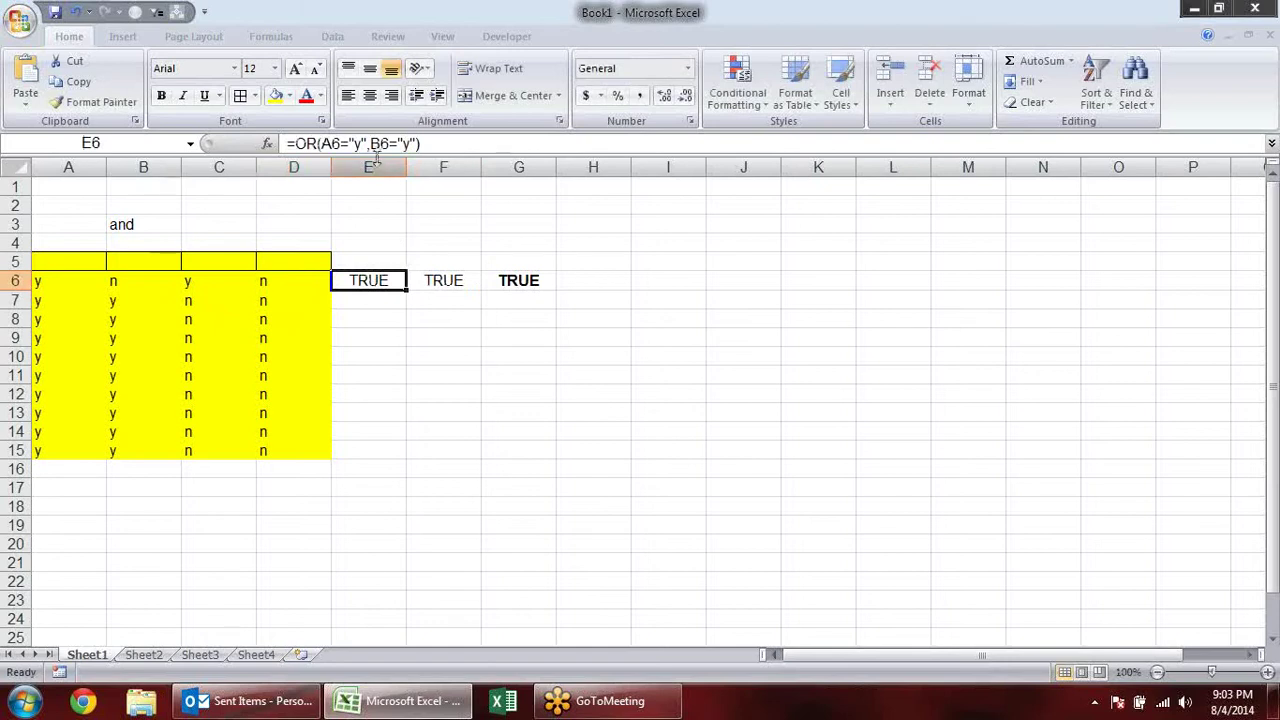
{"action": "key", "text": "F2"}
{"action": "key", "text": "ctrl+Return"}
{"action": "double_click", "coordinate": [537, 280]}
{"action": "key", "text": "ctrl+Return"}
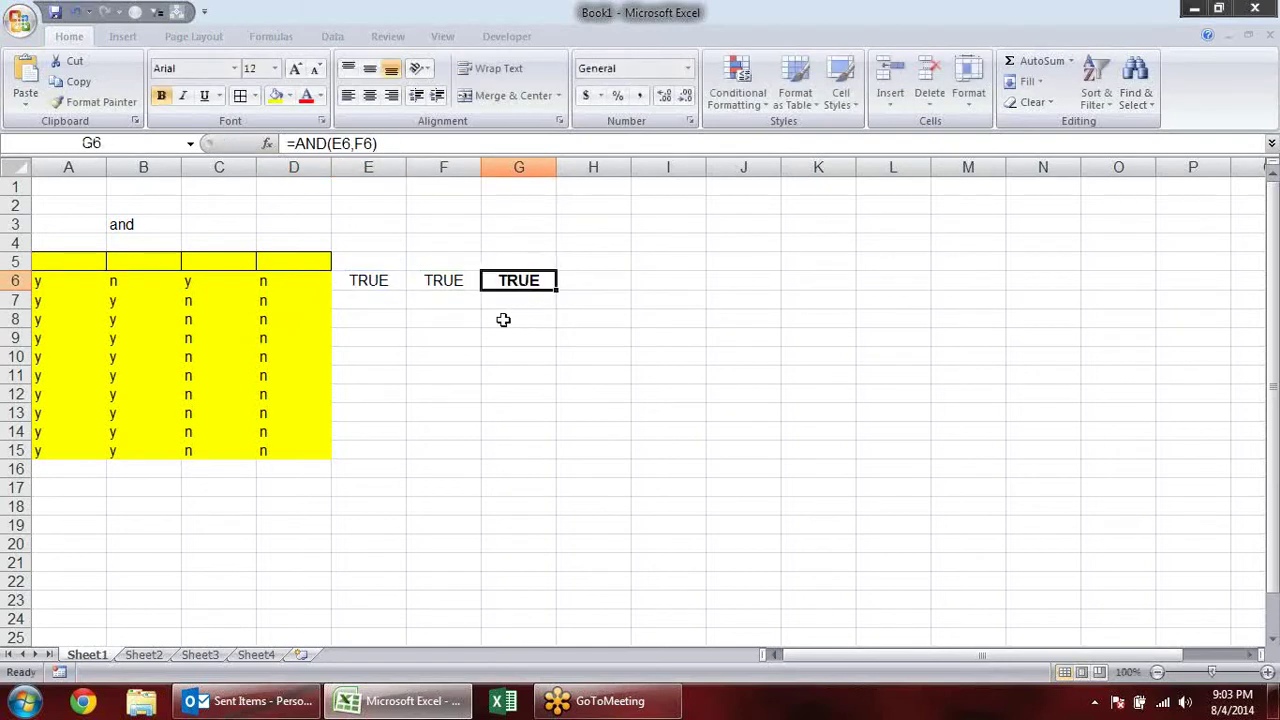
- Give A5:B15 a light grey fill
{"action": "left_click_drag", "start_coordinate": [63, 262], "coordinate": [137, 451]}
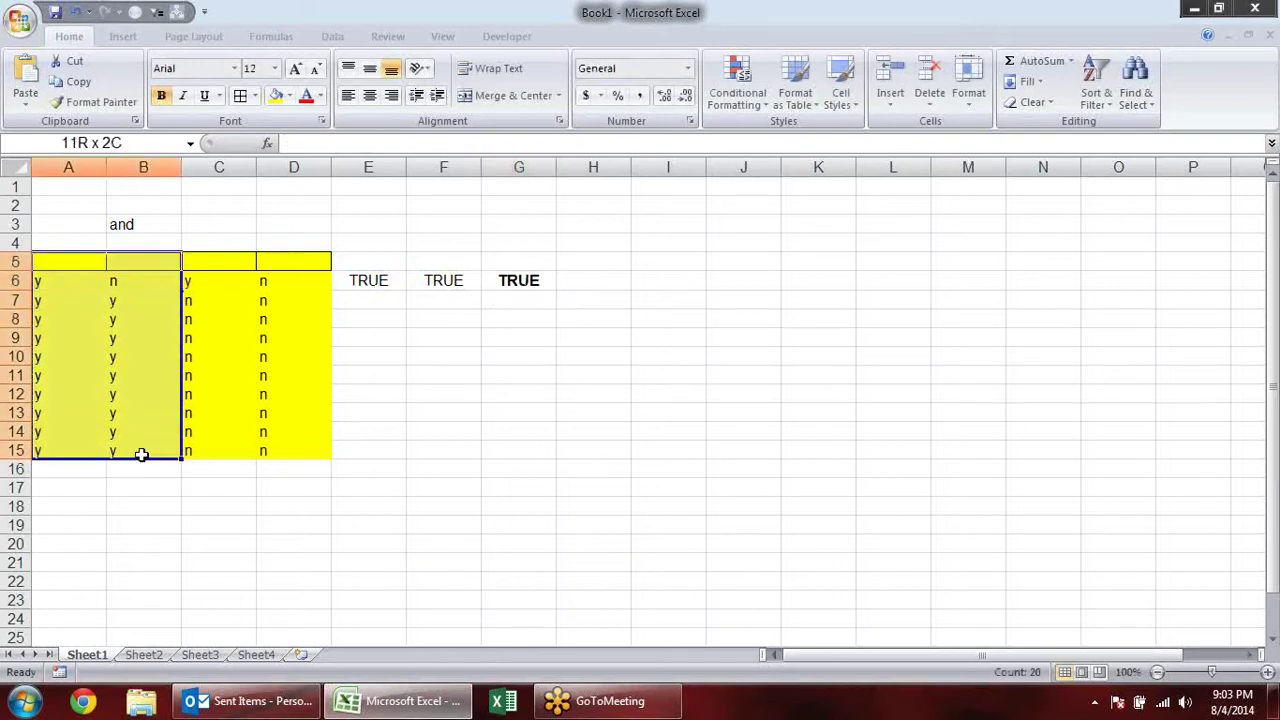
{"action": "left_click", "coordinate": [290, 96]}
{"action": "left_click", "coordinate": [274, 162]}
{"action": "mouse_move", "coordinate": [191, 277]}
{"action": "left_mouse_down"}
{"action": "mouse_move", "coordinate": [268, 303]}
{"action": "mouse_move", "coordinate": [294, 451]}
{"action": "left_mouse_up"}
{"action": "left_click", "coordinate": [561, 376]}
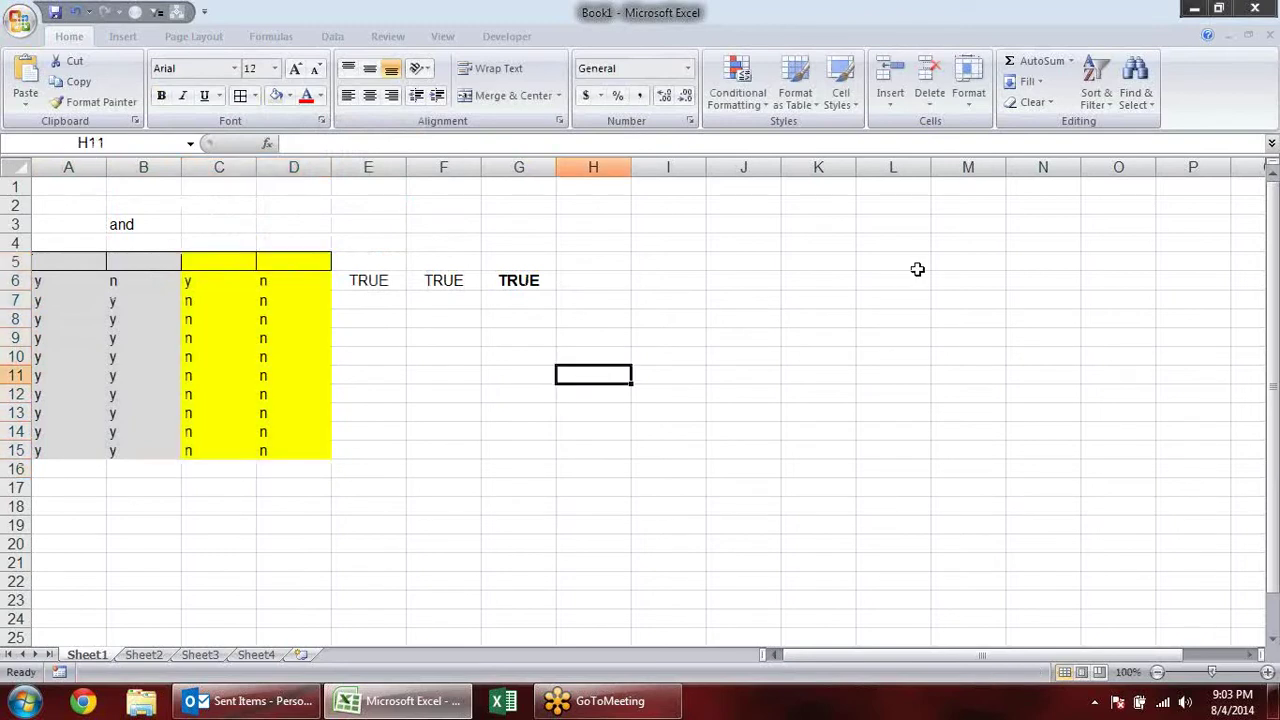
- Clear all formats and contents from A1:H17
{"action": "left_click_drag", "start_coordinate": [366, 258], "coordinate": [3, 170]}
{"action": "key", "text": "alt+e"}
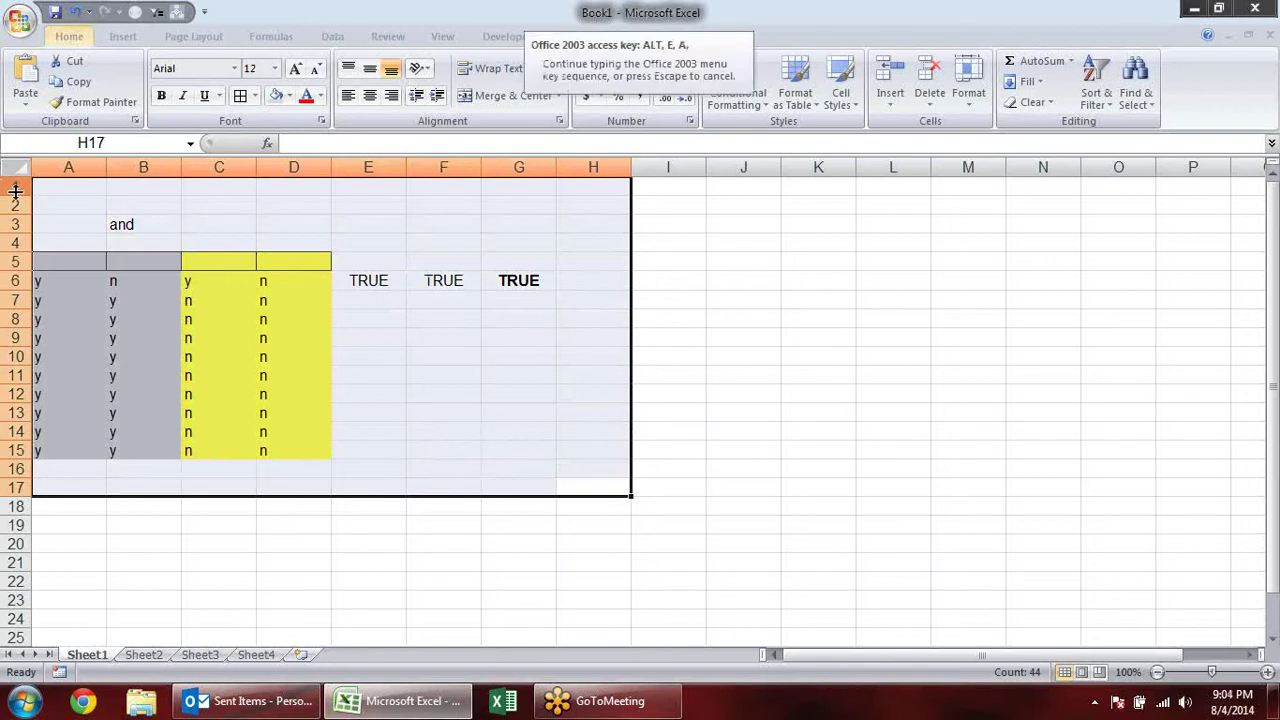
{"action": "key", "text": "a"}
{"action": "key", "text": "f"}
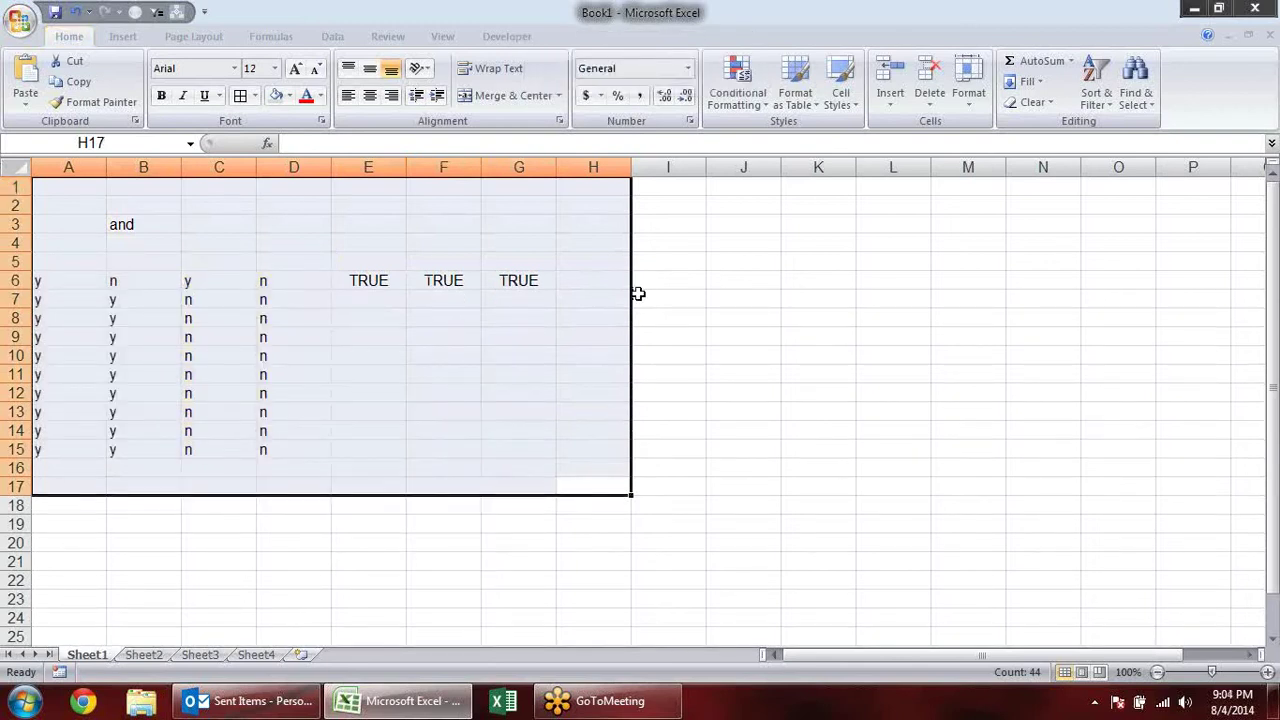
{"action": "key", "text": "Delete"}
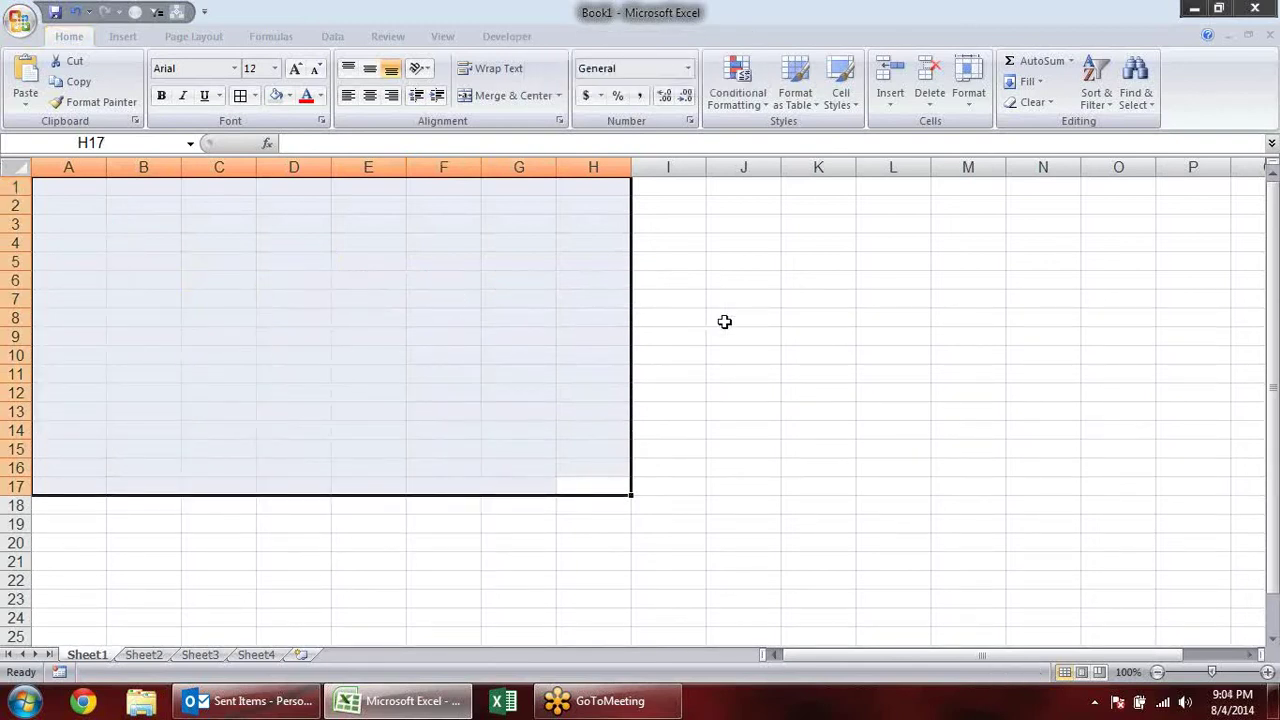
{"action": "left_click", "coordinate": [724, 321]}
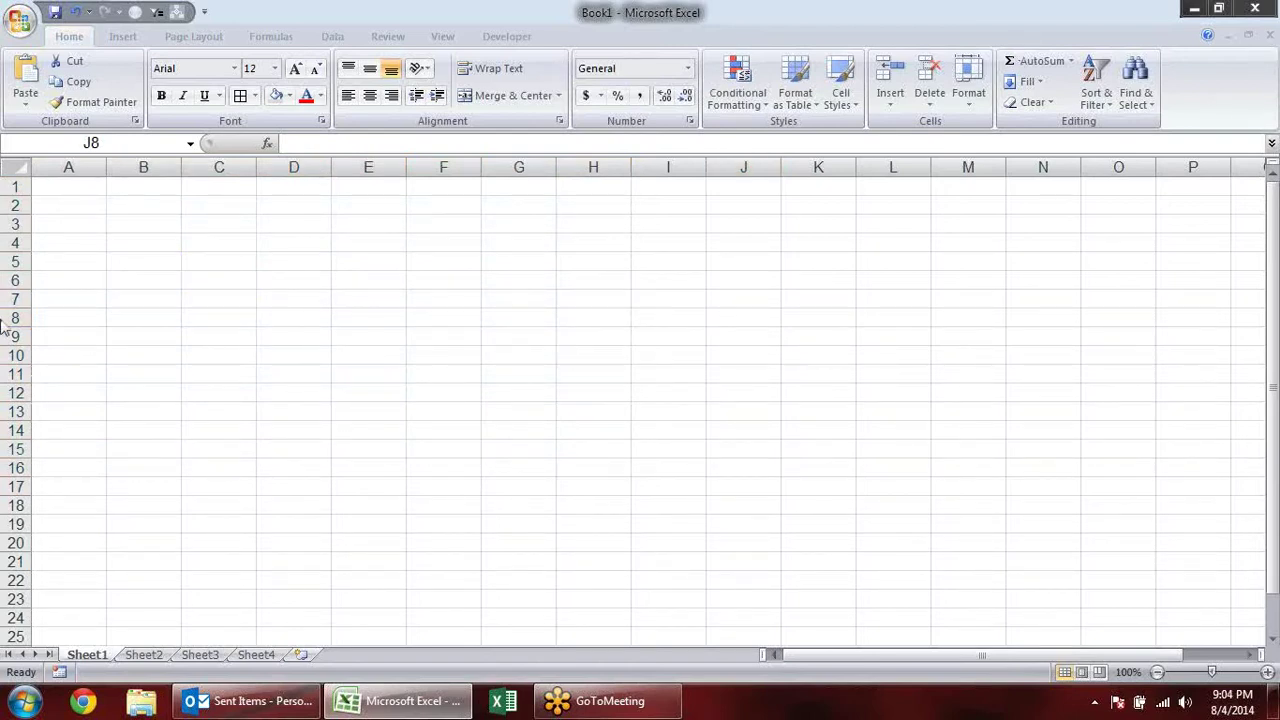
- Browse the Text function list, then enter 1245 in A3
{"action": "left_click", "coordinate": [278, 37]}
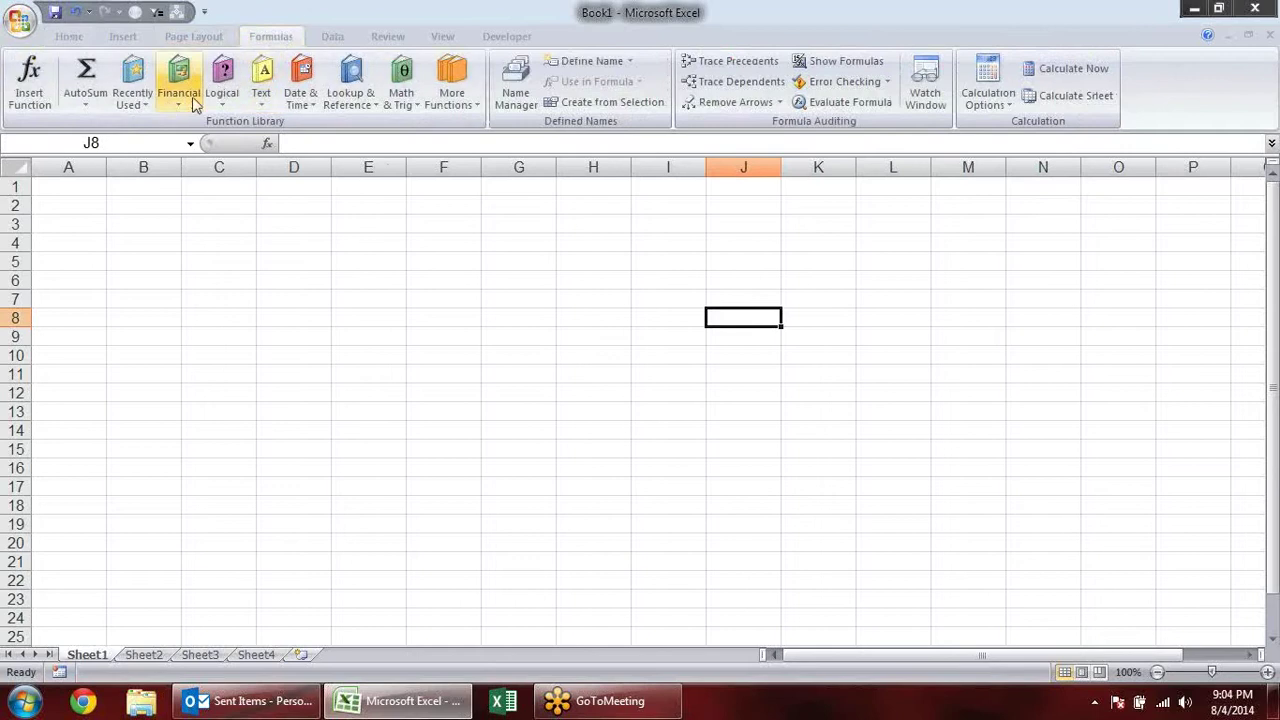
{"action": "left_click", "coordinate": [262, 80]}
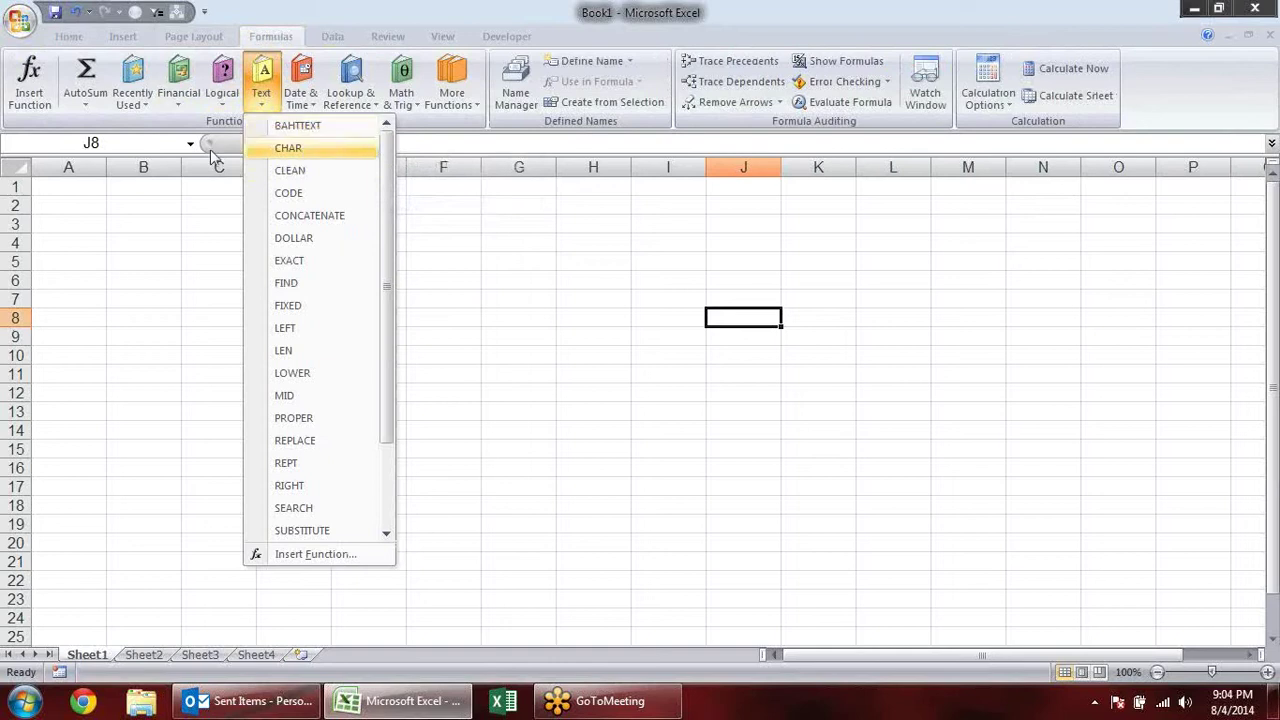
{"action": "left_click", "coordinate": [91, 206]}
{"action": "left_click", "coordinate": [70, 220]}
{"action": "type", "text": "1"}
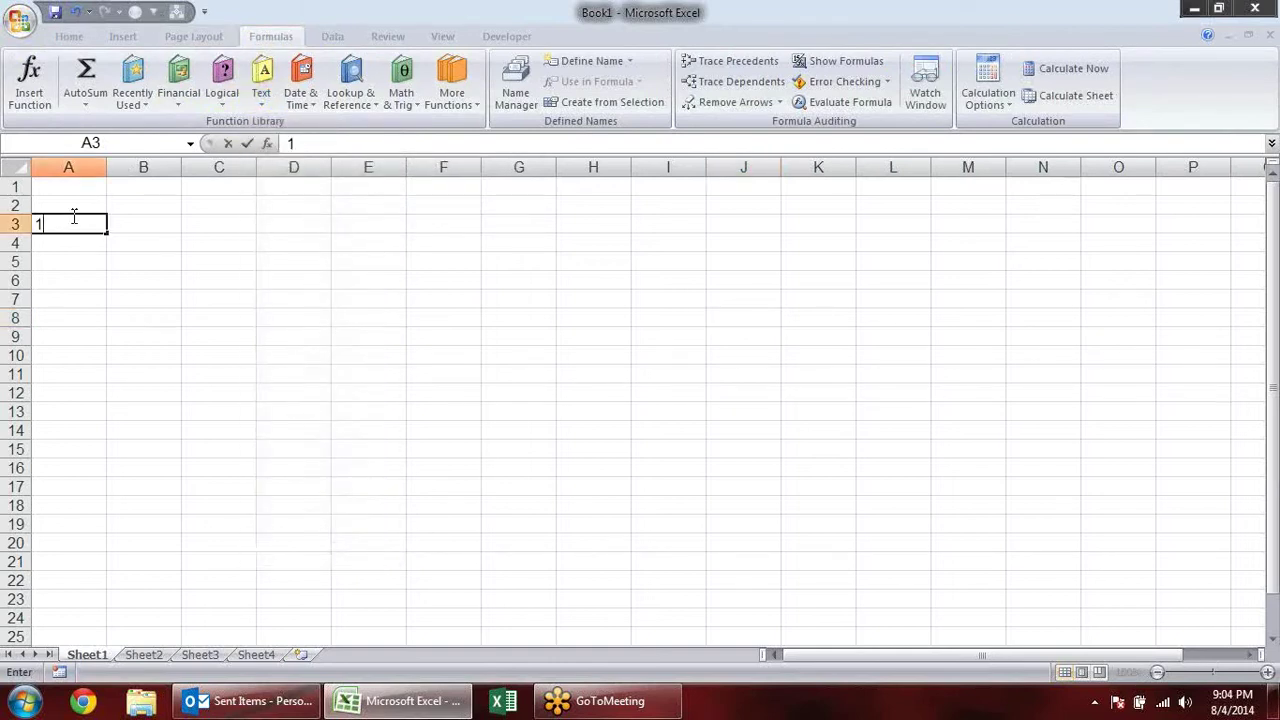
{"action": "type", "text": "245"}
{"action": "left_click", "coordinate": [130, 240]}
- Enter =BAHTTEXT(A3) in B3 and copy the resulting Thai baht wording
{"action": "left_click", "coordinate": [135, 225]}
{"action": "type", "text": "=b"}
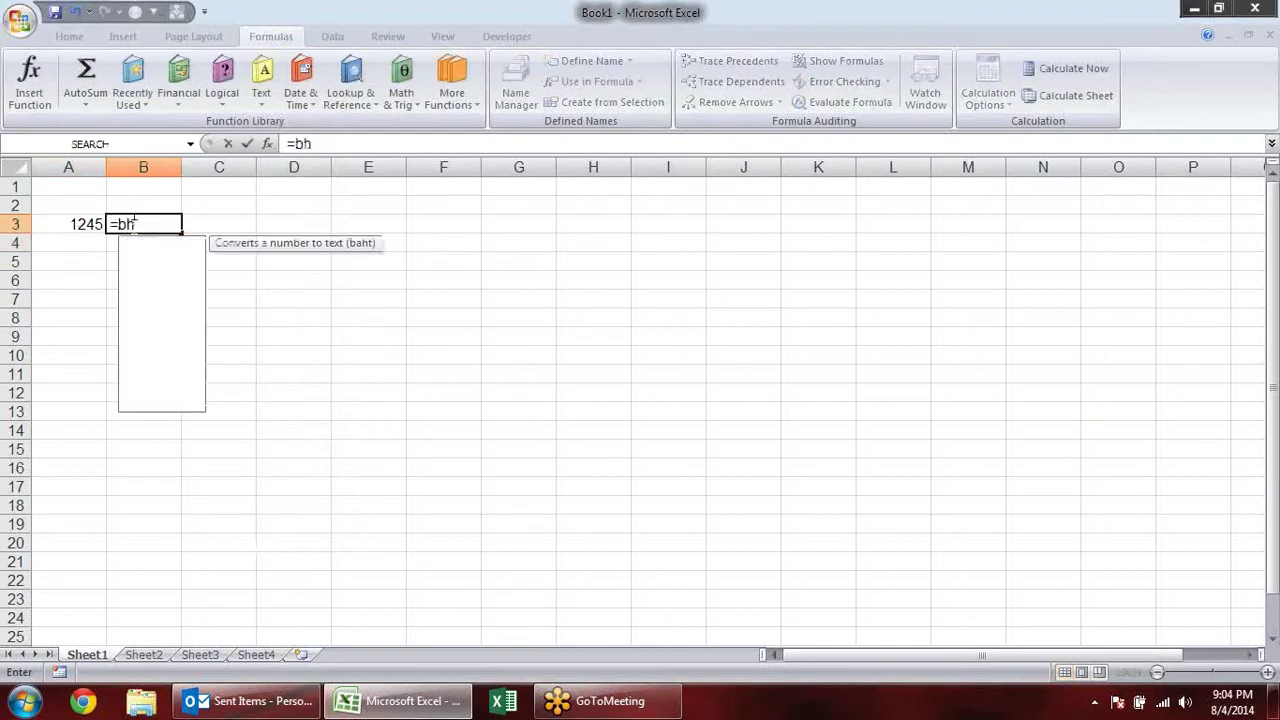
{"action": "type", "text": "a"}
{"action": "key", "text": "Tab"}
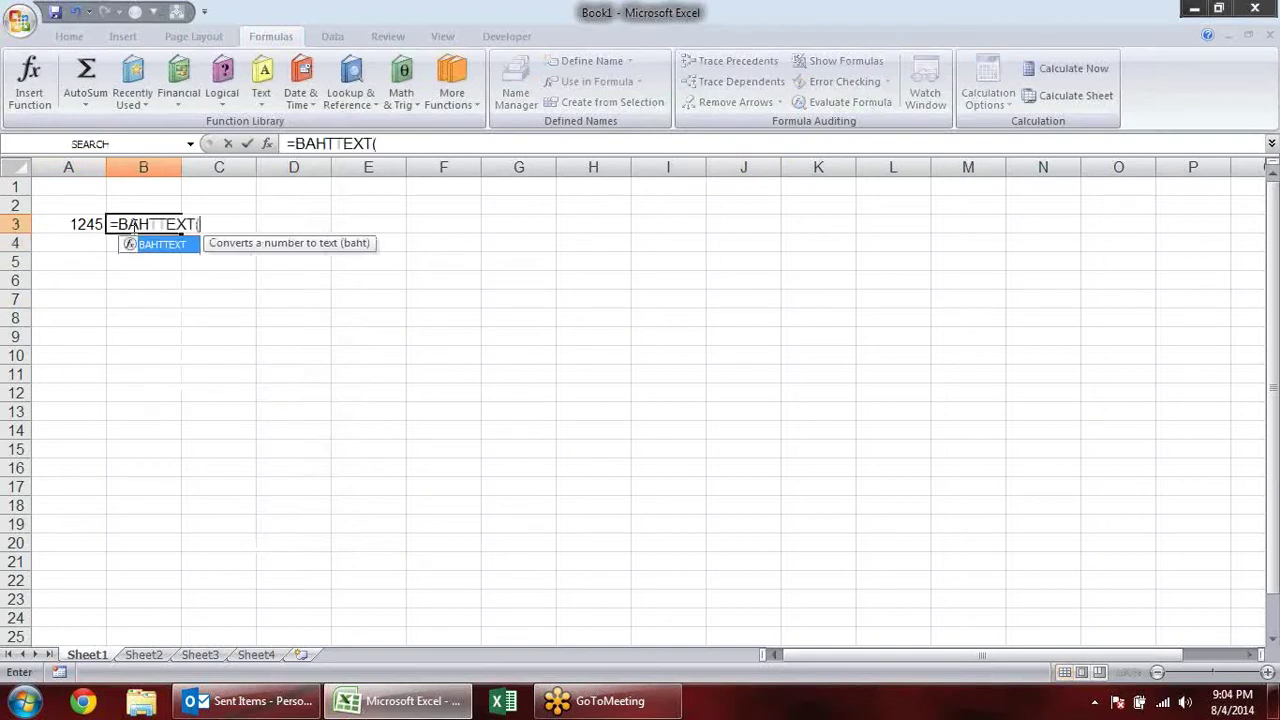
{"action": "key", "text": "Down"}
{"action": "left_click", "coordinate": [90, 223]}
{"action": "key", "text": "Return"}
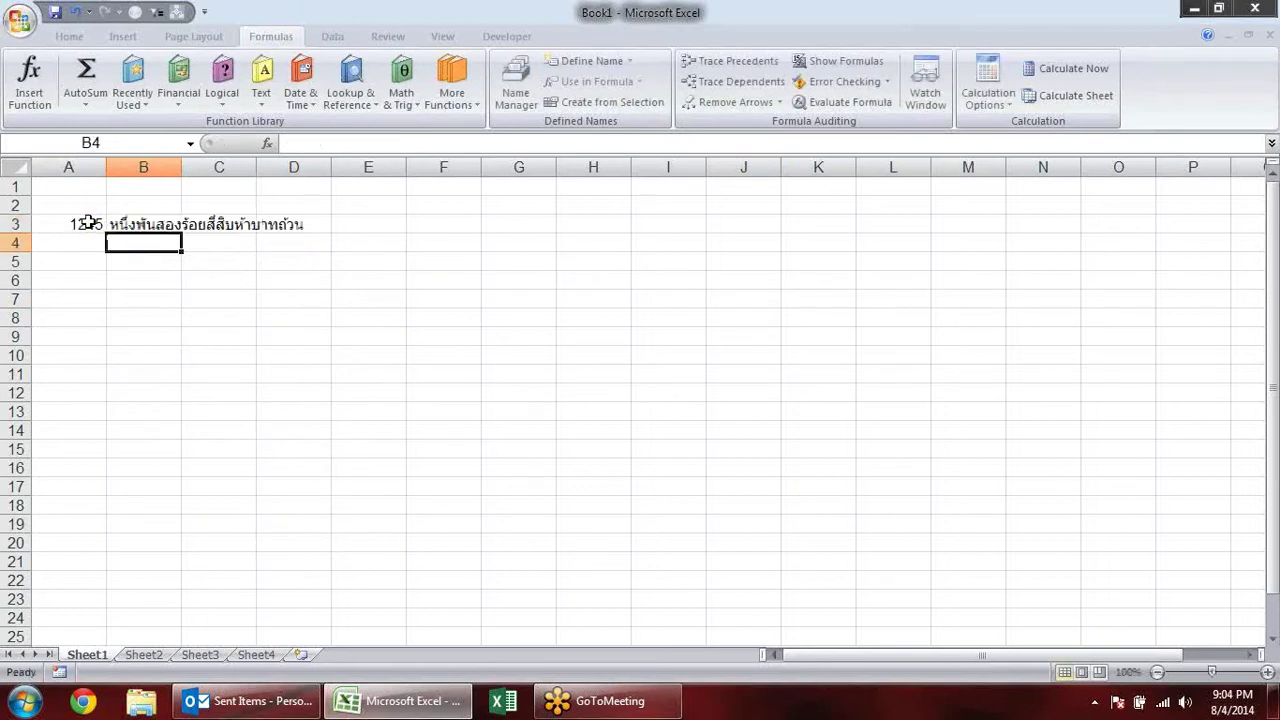
{"action": "key", "text": "Up"}
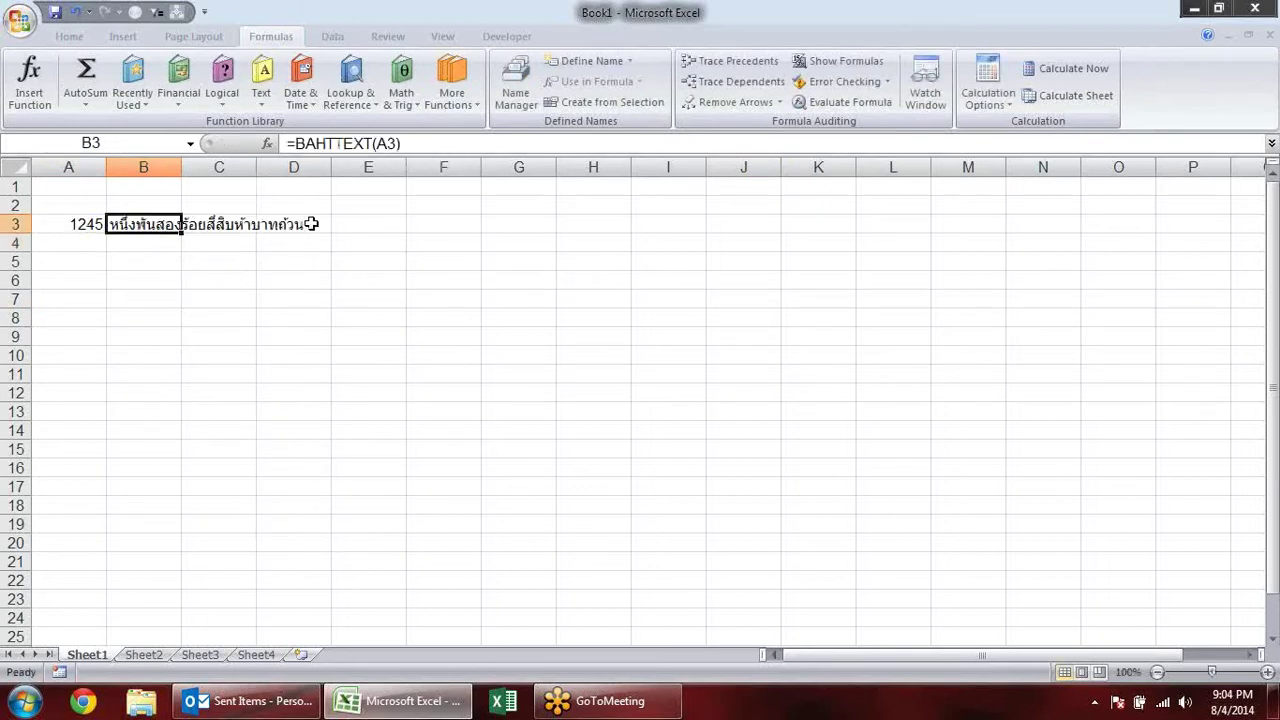
{"action": "key", "text": "ctrl+c"}
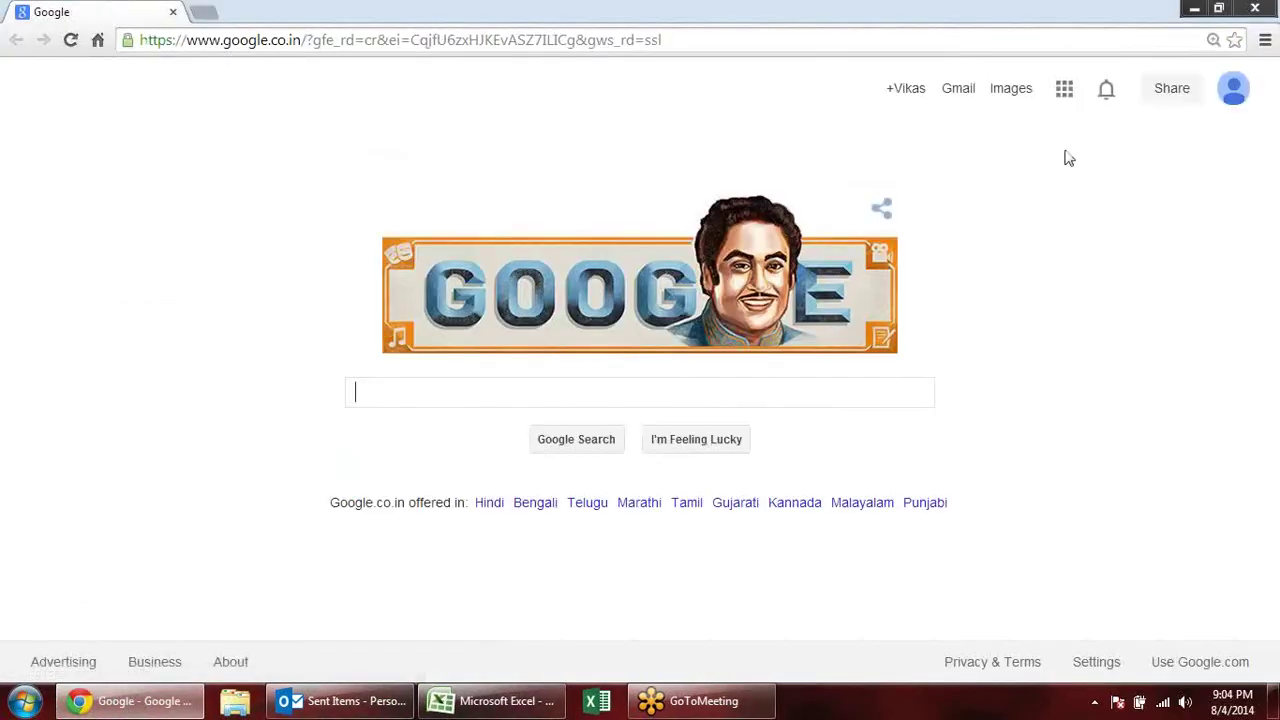
- Paste the Thai text into Google Translate and translate it from Thai into English
{"action": "left_click", "coordinate": [1066, 89]}
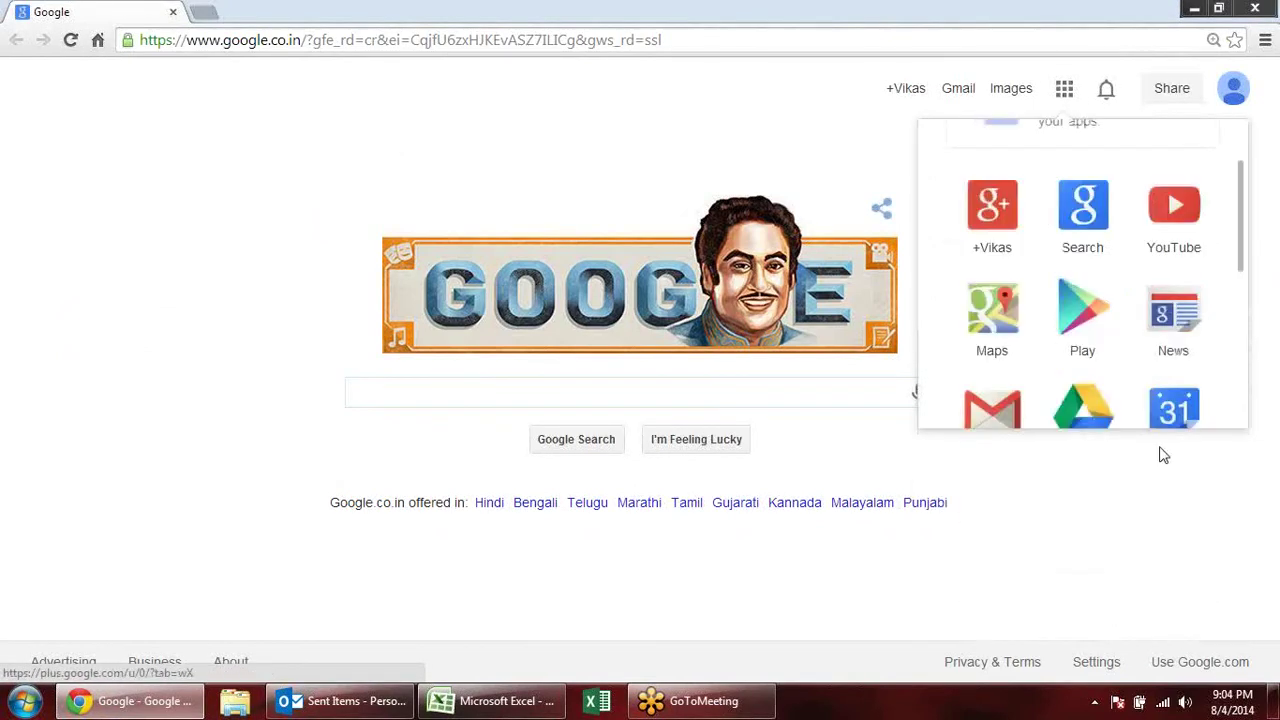
{"action": "scroll", "coordinate": [1100, 300], "scroll_direction": "down", "scroll_amount": 3}
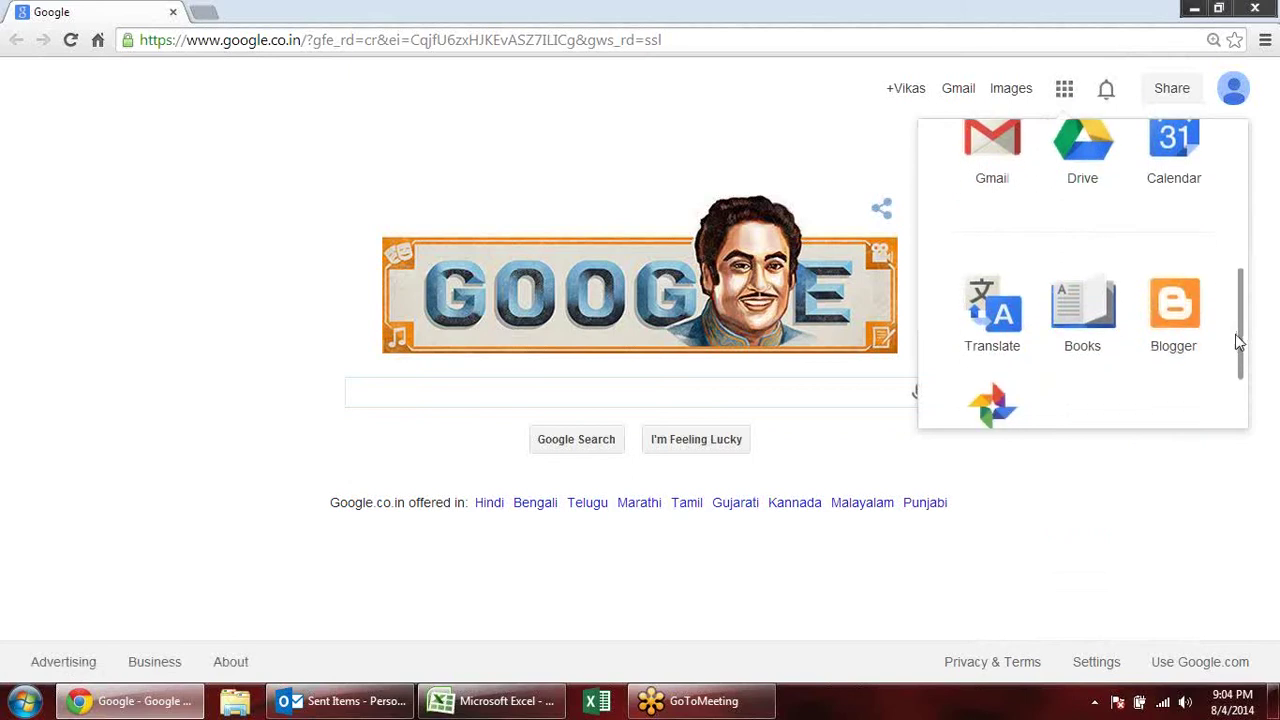
{"action": "left_click", "coordinate": [1010, 305]}
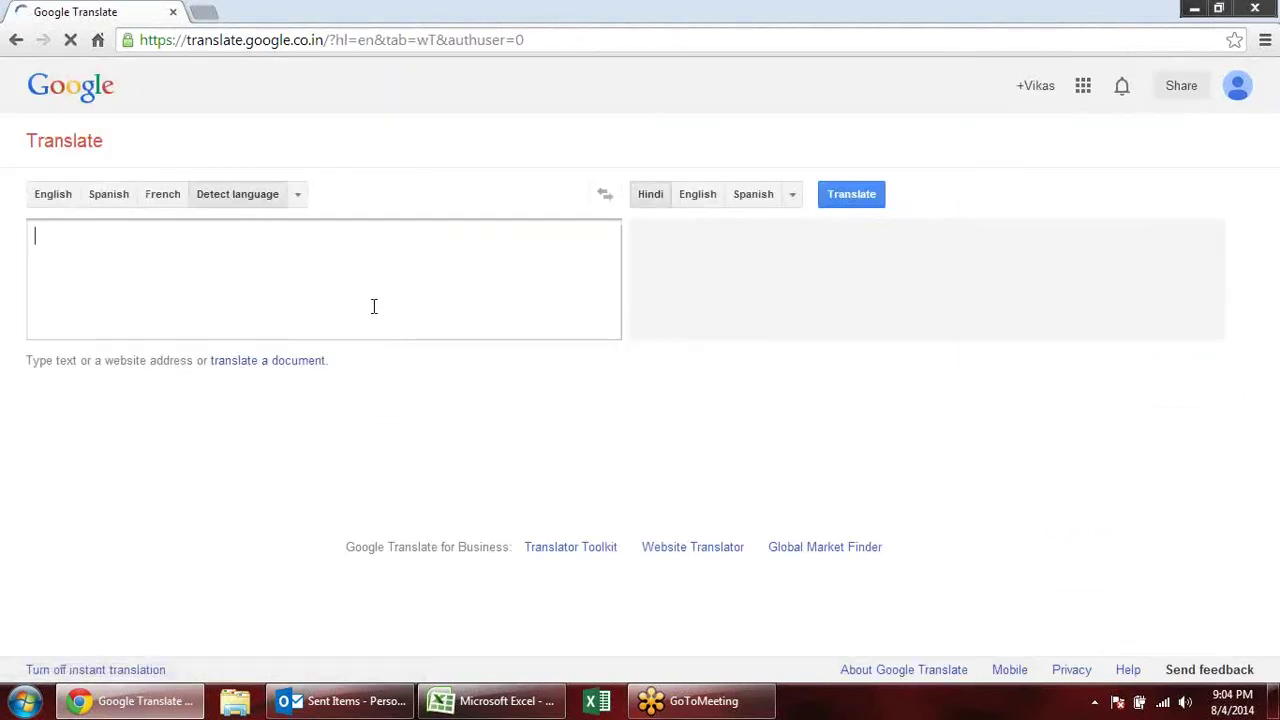
{"action": "key", "text": "ctrl+v"}
{"action": "left_click", "coordinate": [872, 205]}
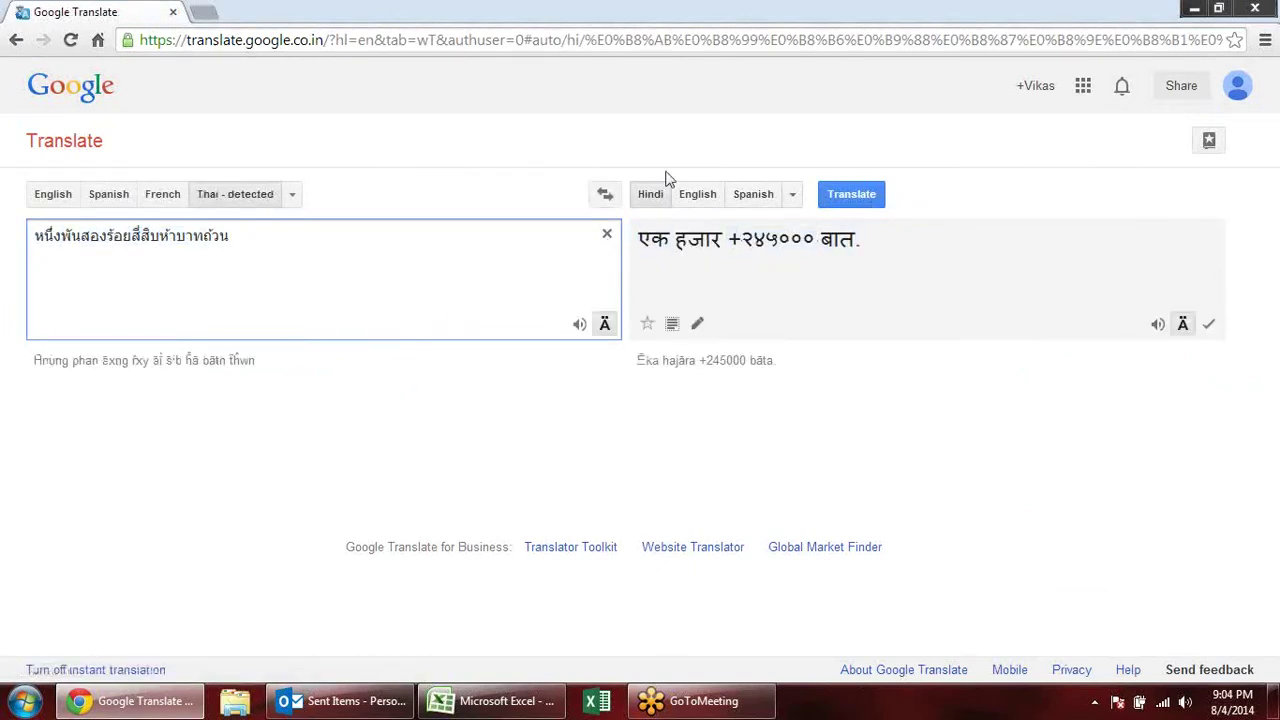
{"action": "left_click", "coordinate": [697, 194]}
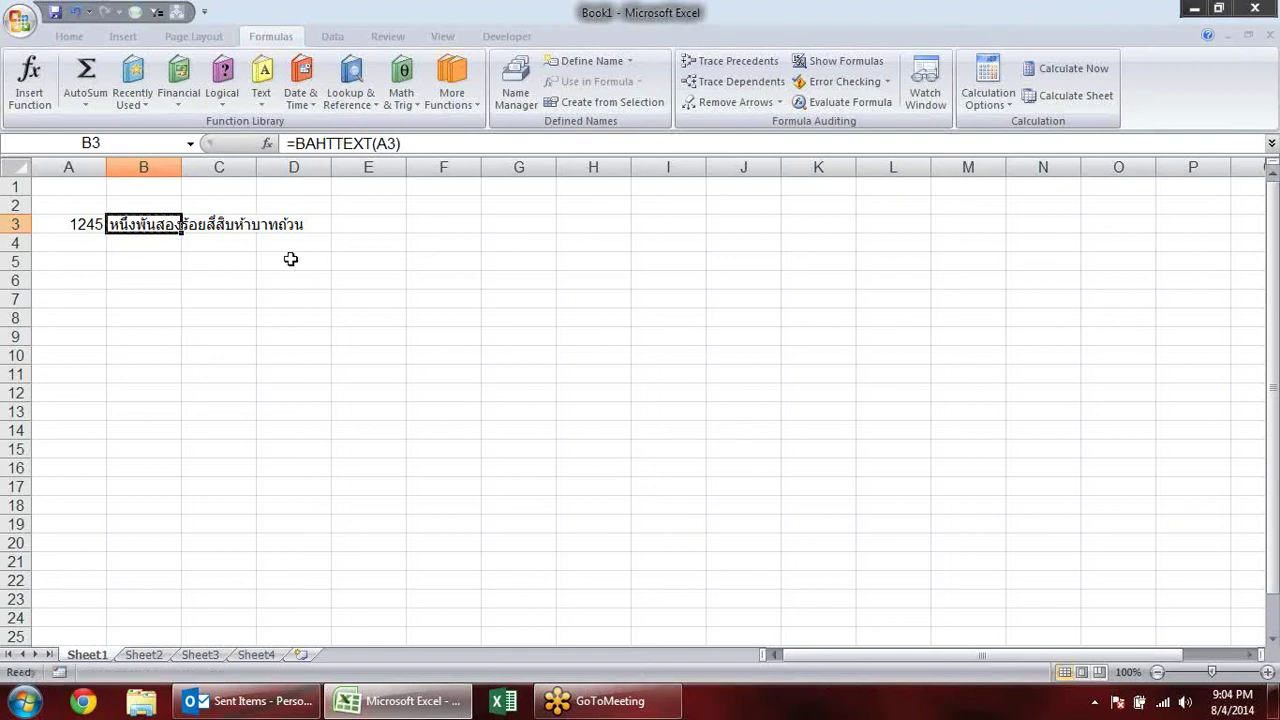
- Clear A2:F6, removing 1245 and its Thai baht text
{"action": "left_click_drag", "start_coordinate": [72, 211], "coordinate": [421, 279]}
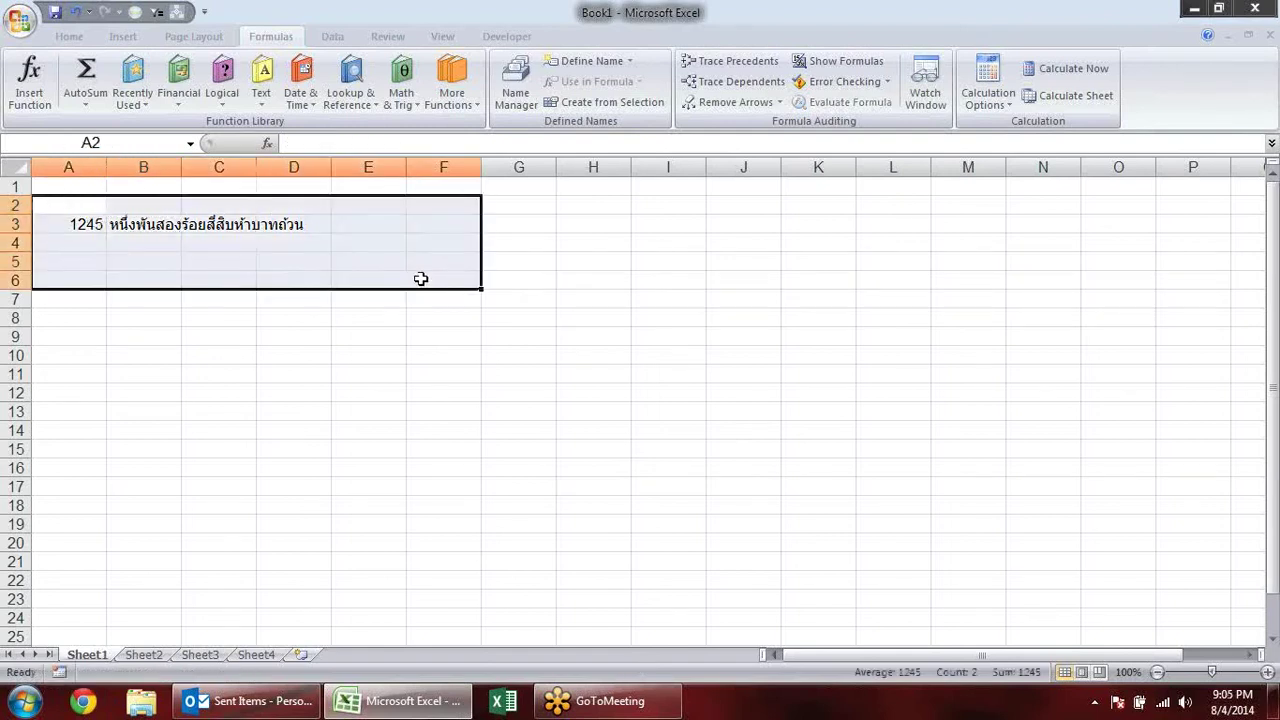
{"action": "key", "text": "Delete"}
{"action": "left_click", "coordinate": [204, 400]}
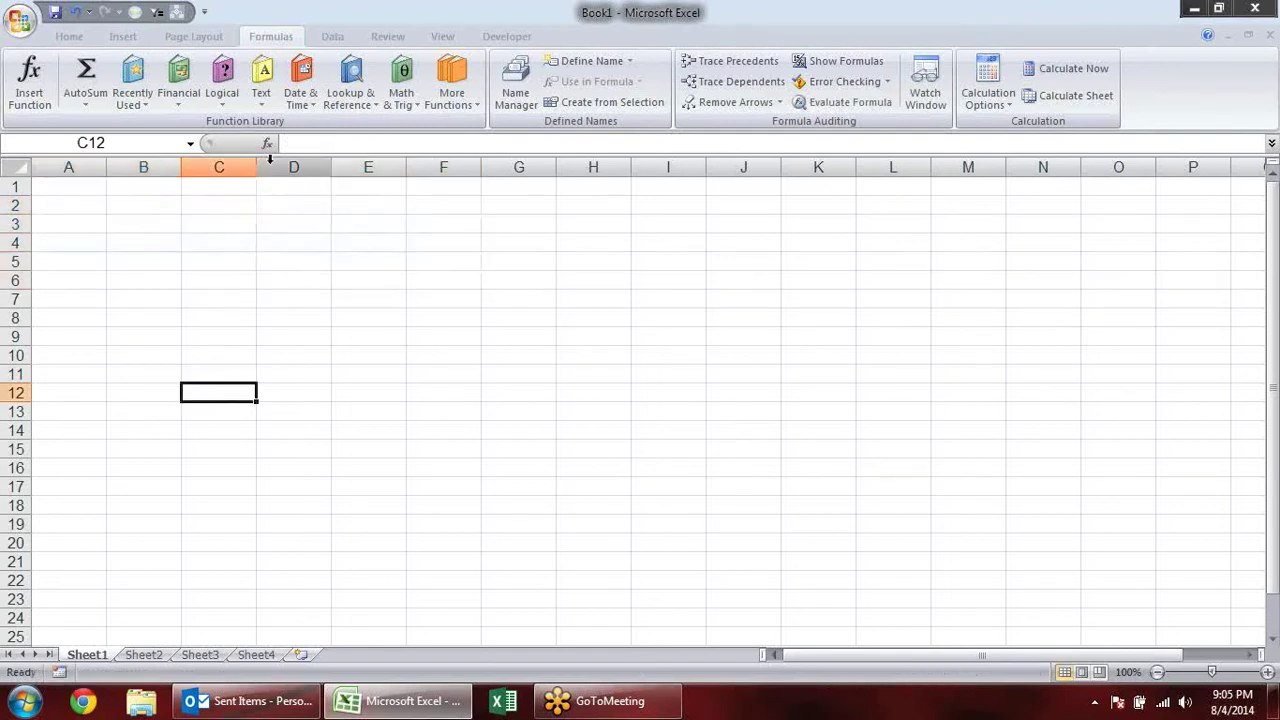
- Browse the Date & Time and Text function lists, then return to Chrome
{"action": "left_click", "coordinate": [305, 100]}
{"action": "left_click", "coordinate": [260, 98]}
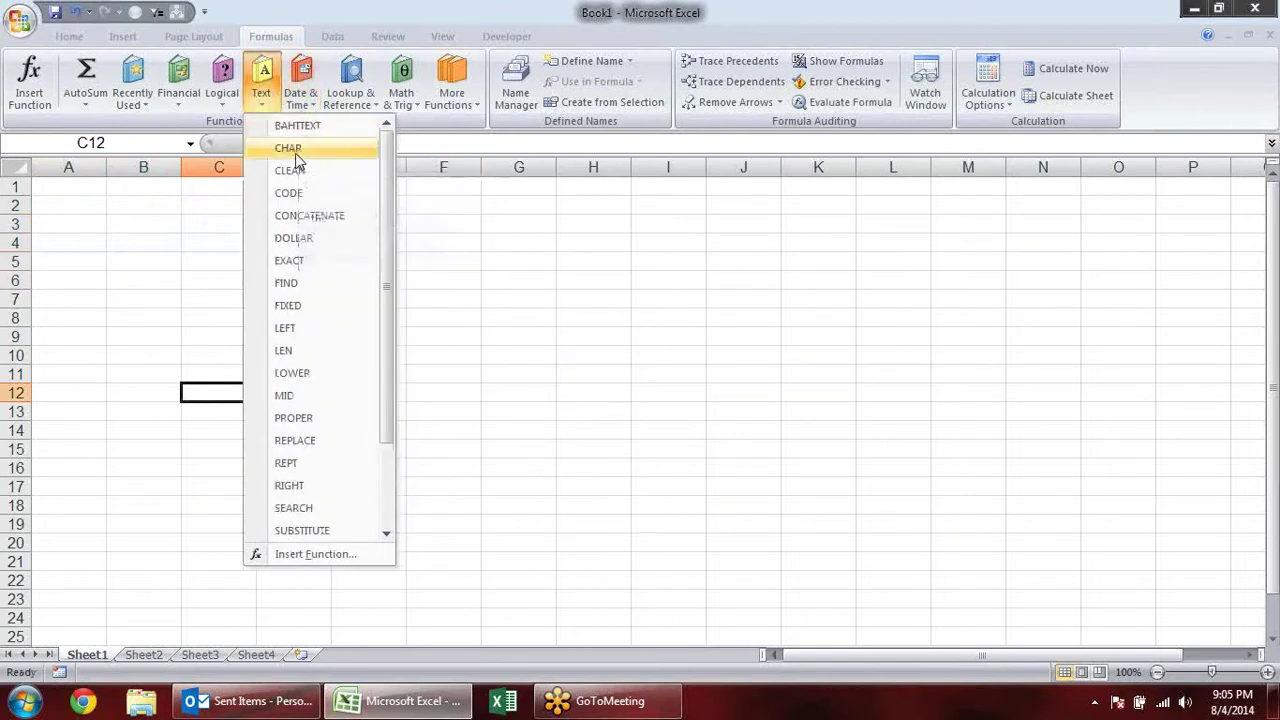
{"action": "left_click", "coordinate": [80, 246]}
{"action": "left_click", "coordinate": [78, 244]}
{"action": "left_click", "coordinate": [85, 205]}
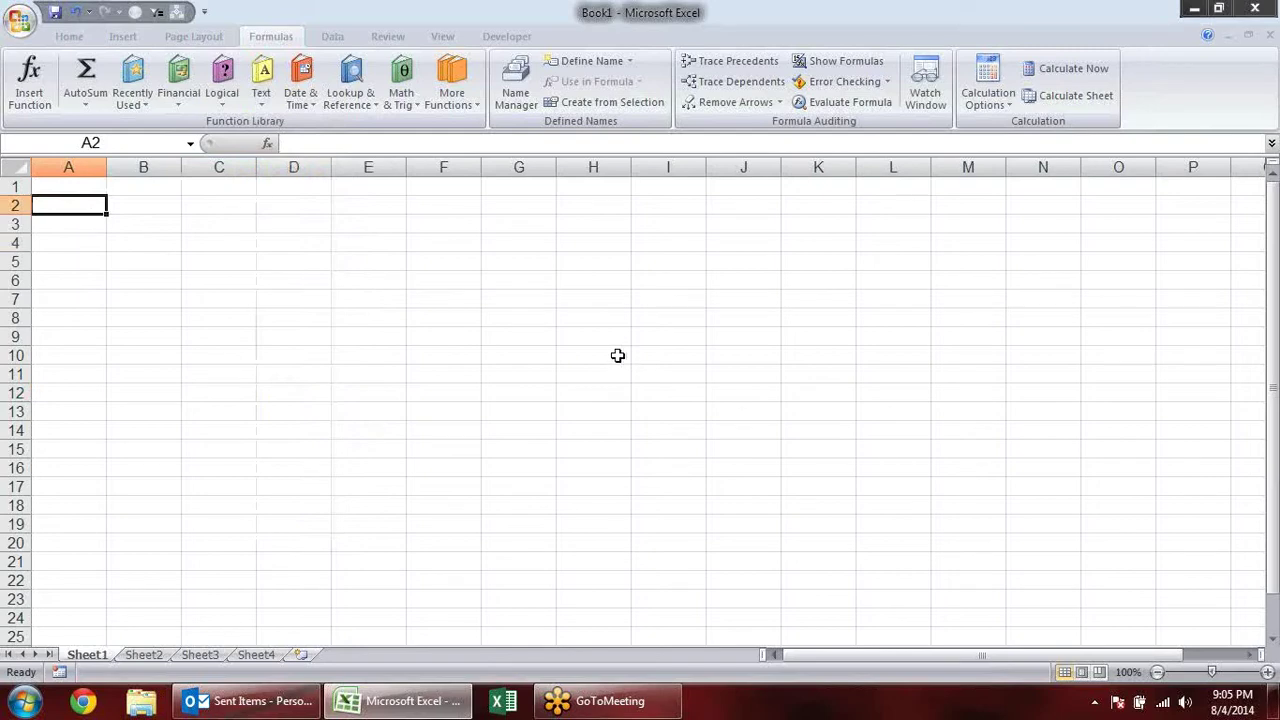
{"action": "left_click", "coordinate": [82, 701]}
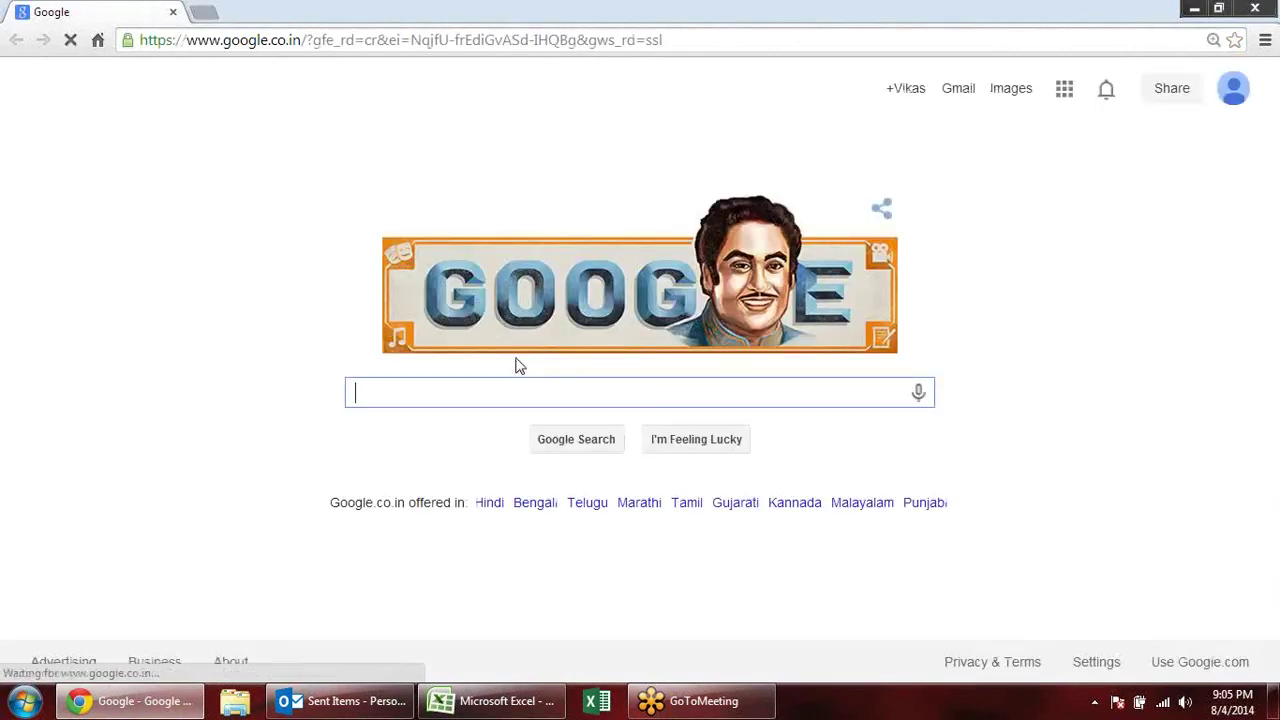
- Search Google for 'ascii'
{"action": "type", "text": "asci"}
{"action": "key", "text": "Return"}
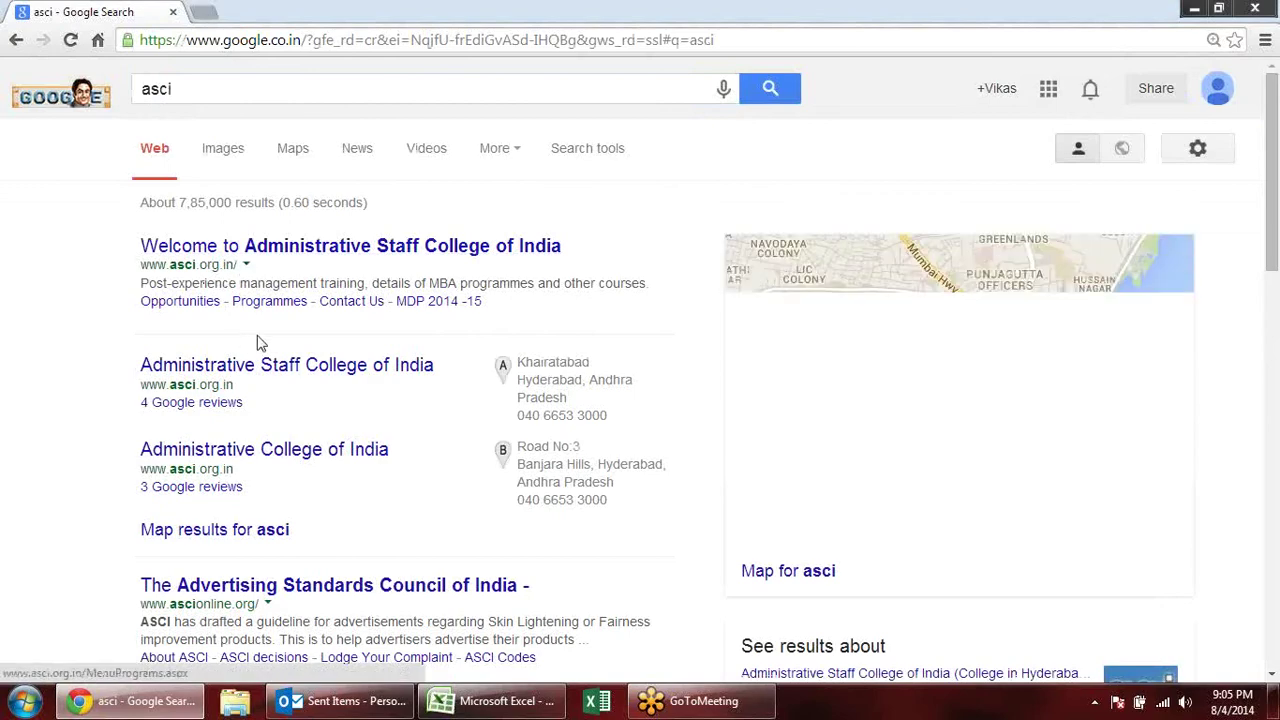
{"action": "scroll", "coordinate": [271, 368], "scroll_direction": "down", "scroll_amount": 1}
{"action": "scroll", "coordinate": [251, 343], "scroll_direction": "down", "scroll_amount": 2}
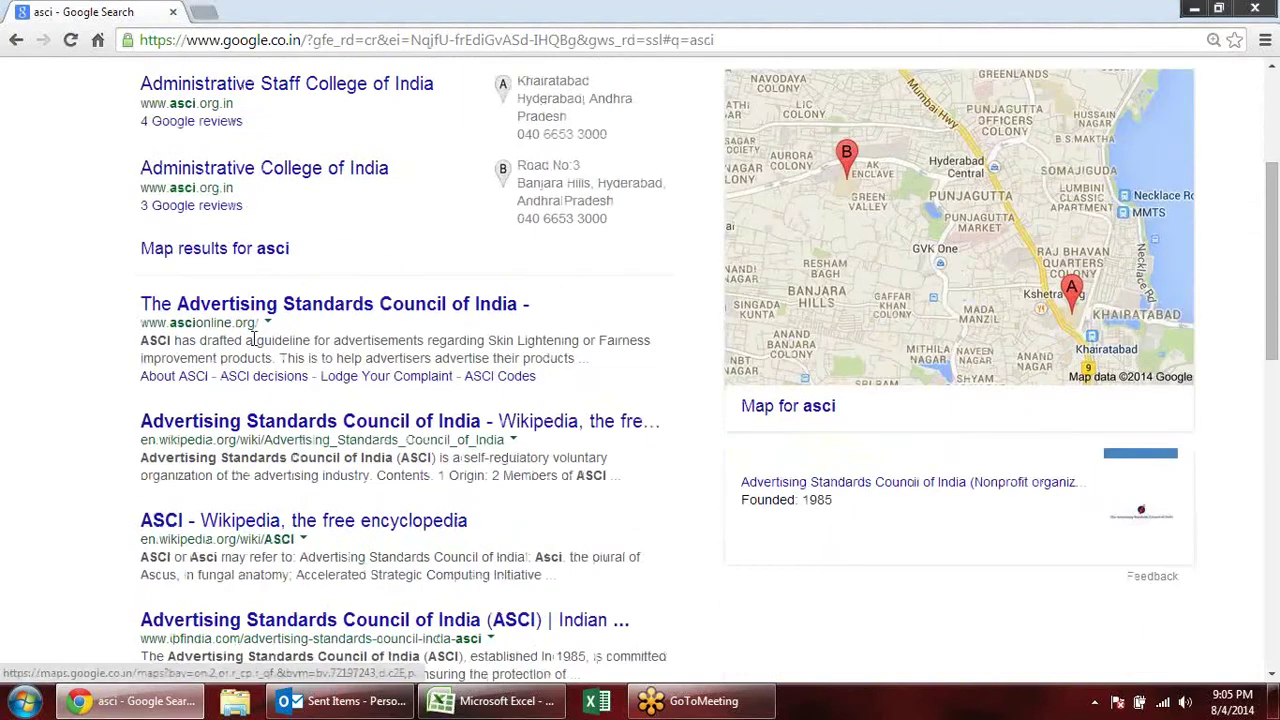
{"action": "scroll", "coordinate": [251, 340], "scroll_direction": "up", "scroll_amount": 1}
{"action": "scroll", "coordinate": [265, 337], "scroll_direction": "up", "scroll_amount": 2}
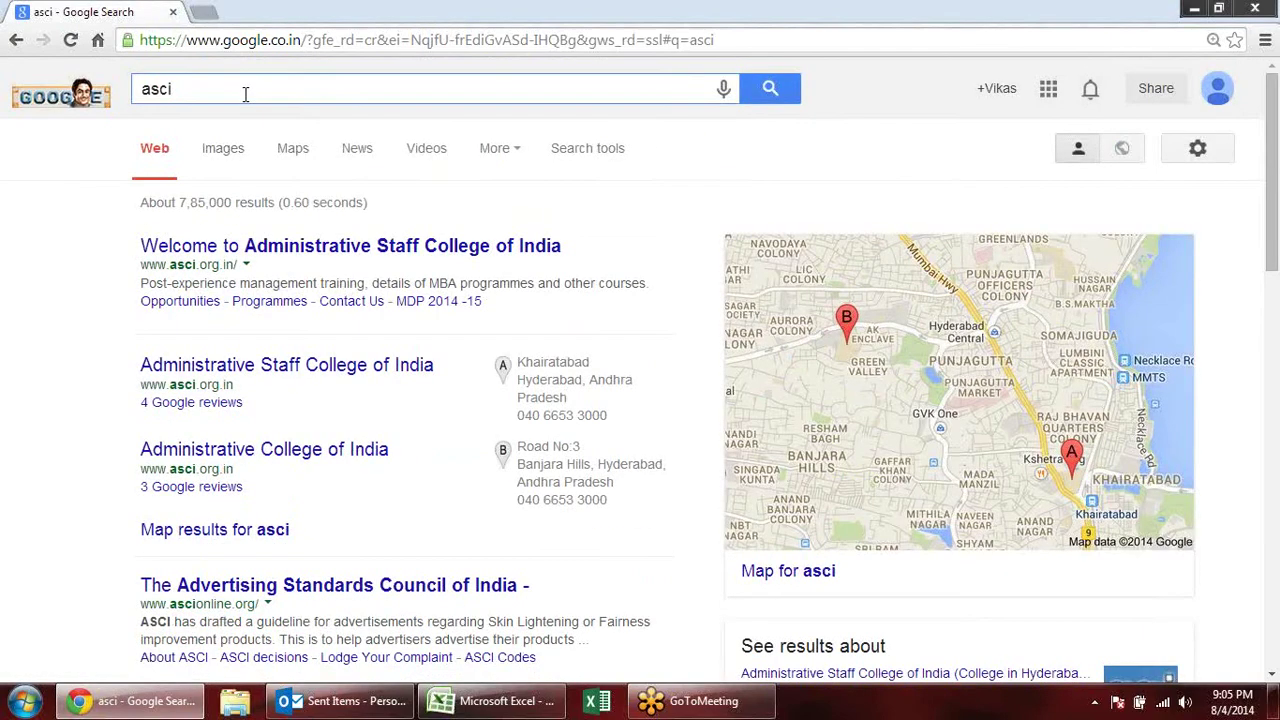
{"action": "key", "text": "Return"}
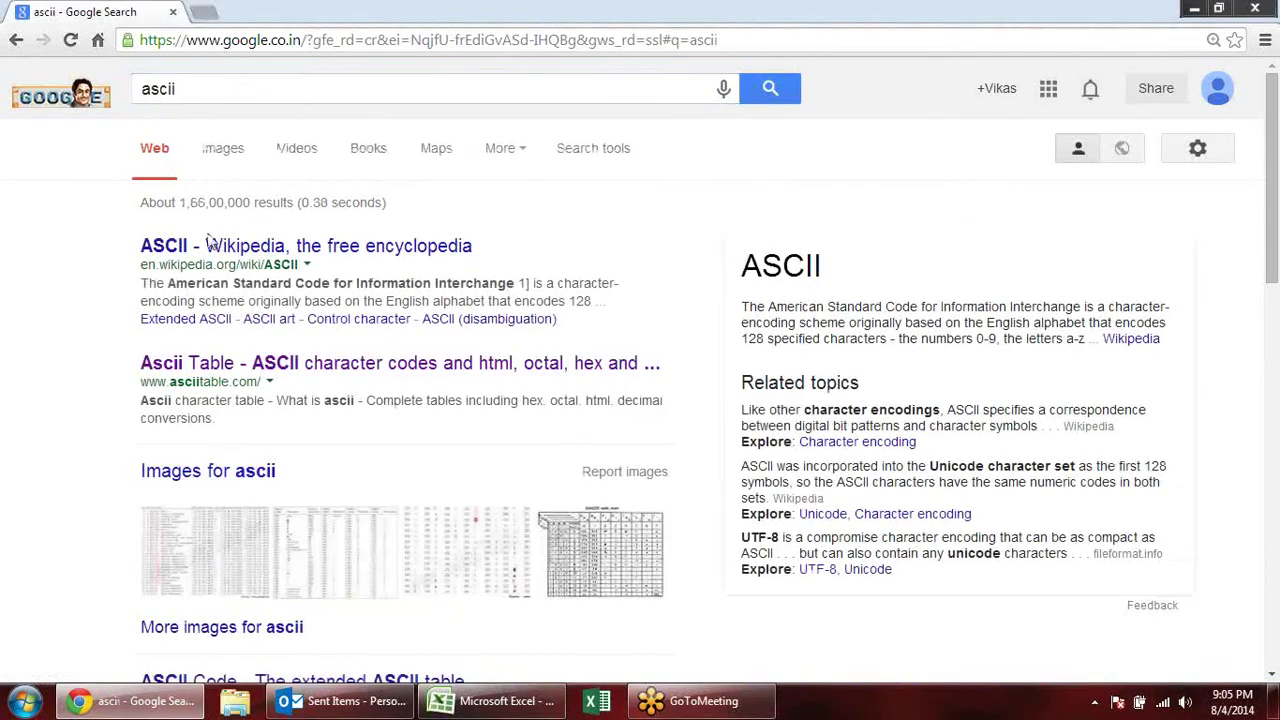
- Open the AsciiTable.com character chart, then return to Excel's cell C2
{"action": "left_click", "coordinate": [280, 366]}
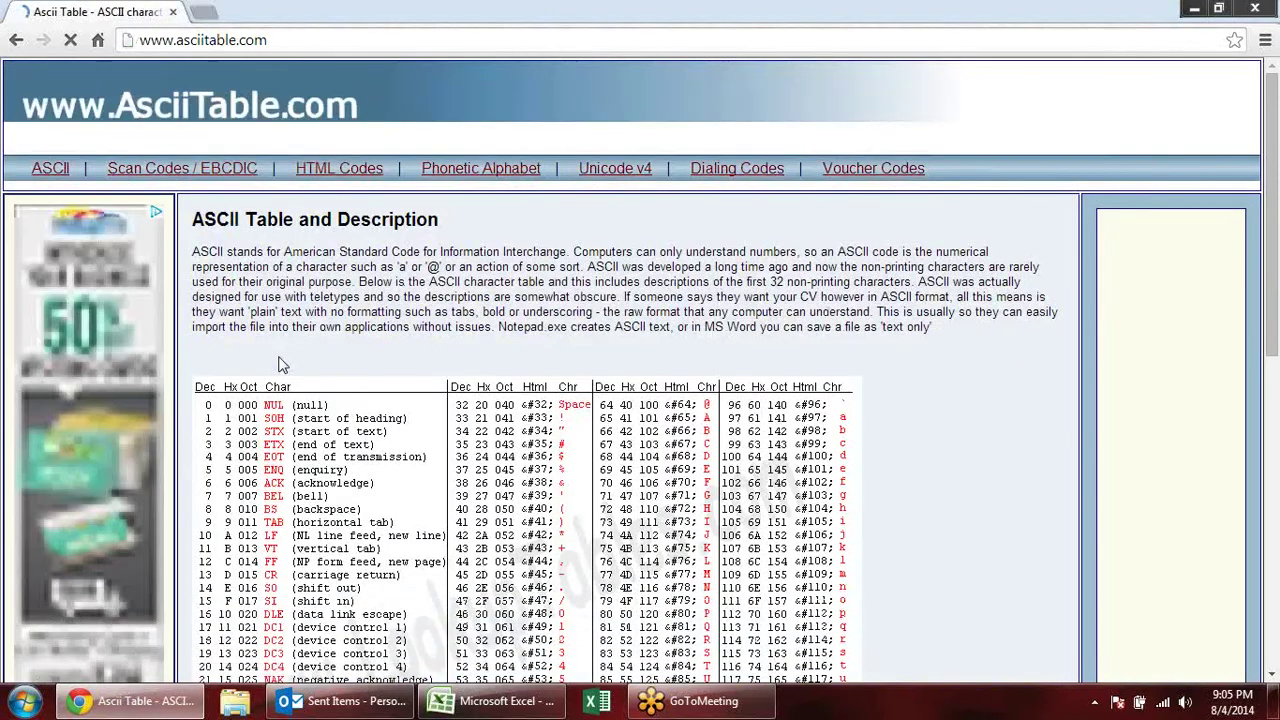
{"action": "scroll", "coordinate": [563, 143], "scroll_direction": "down", "scroll_amount": 3}
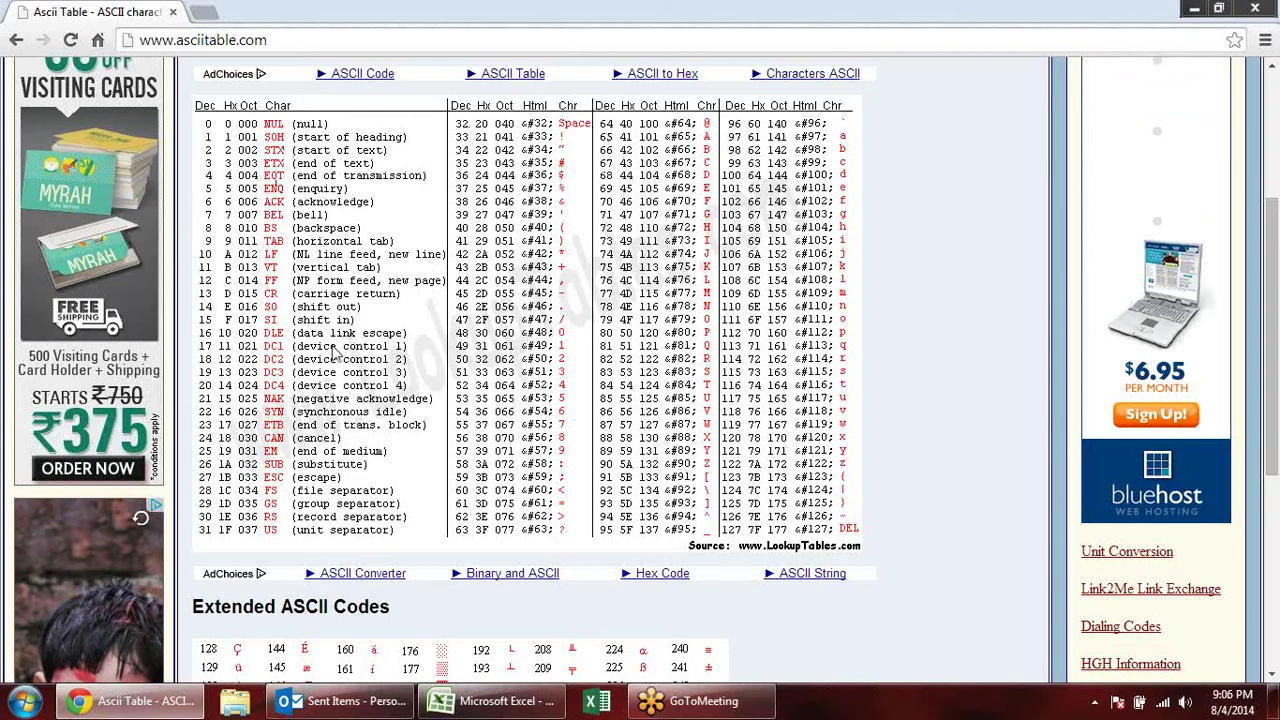
{"action": "key", "text": "alt+Tab"}
{"action": "left_click", "coordinate": [202, 207]}
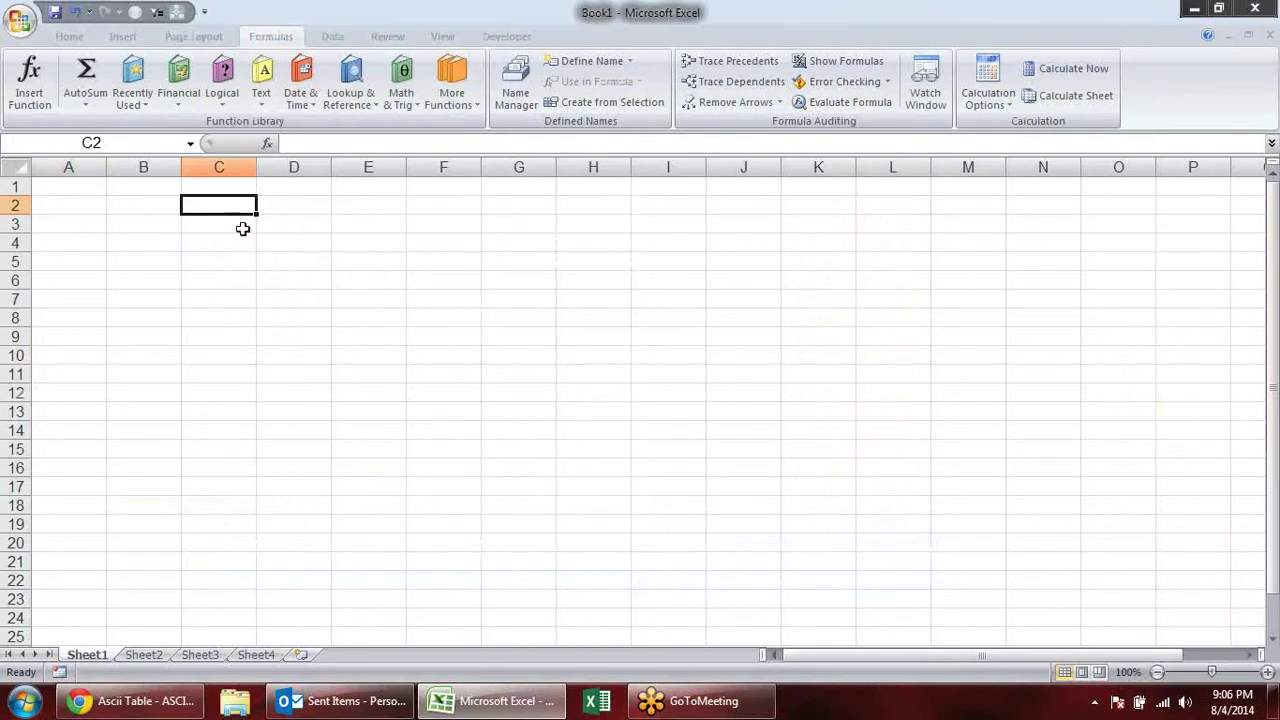
- Enter =CHAR(32) in C2 so it returns a space character
{"action": "type", "text": "=c"}
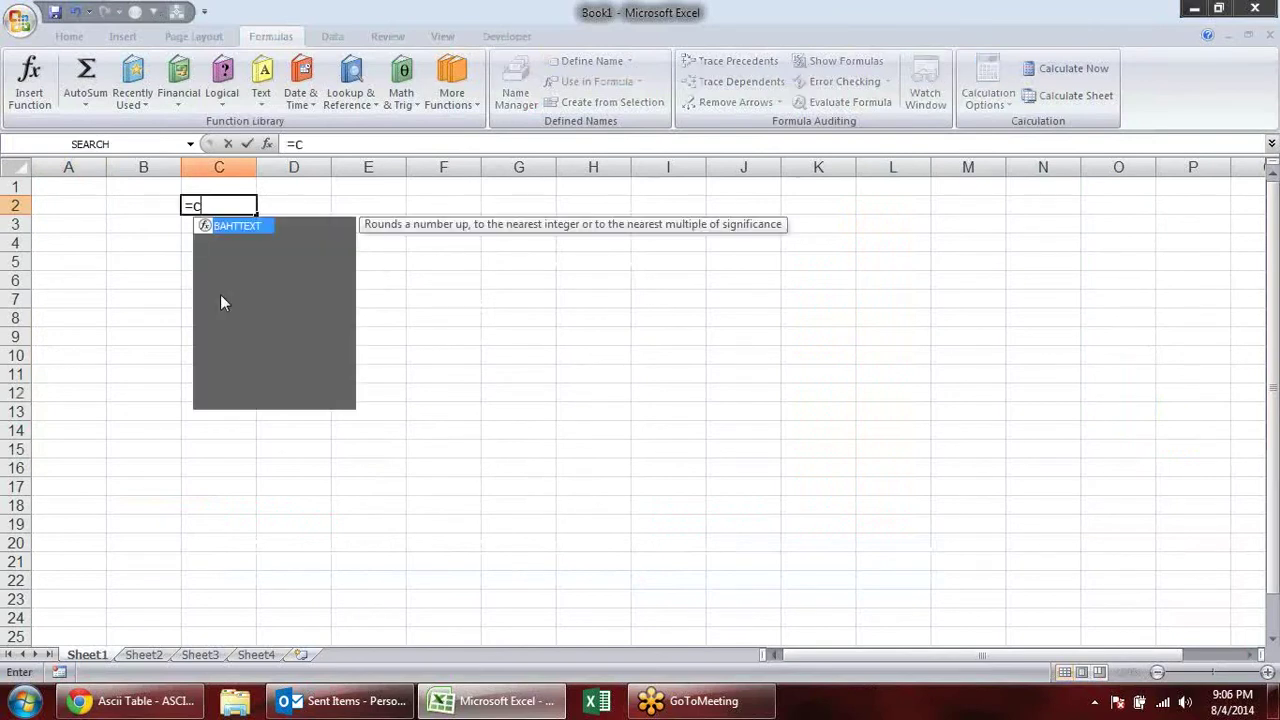
{"action": "type", "text": "h"}
{"action": "key", "text": "Tab"}
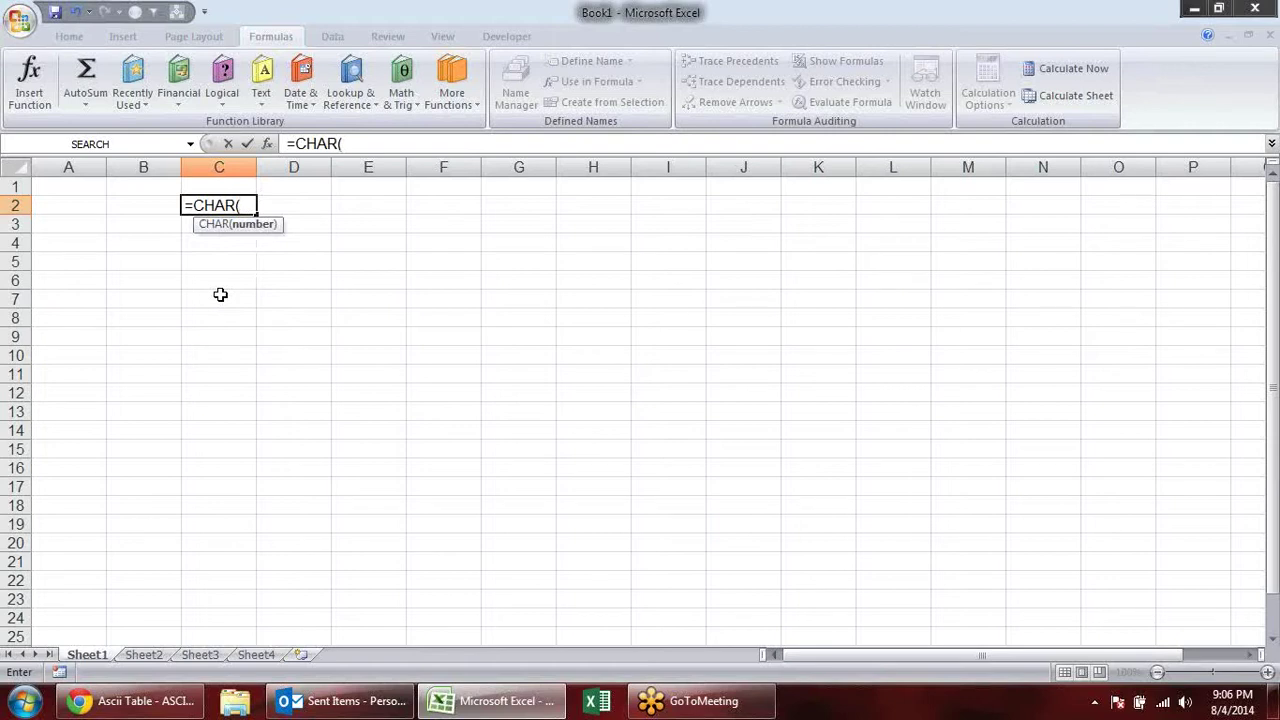
{"action": "type", "text": "32"}
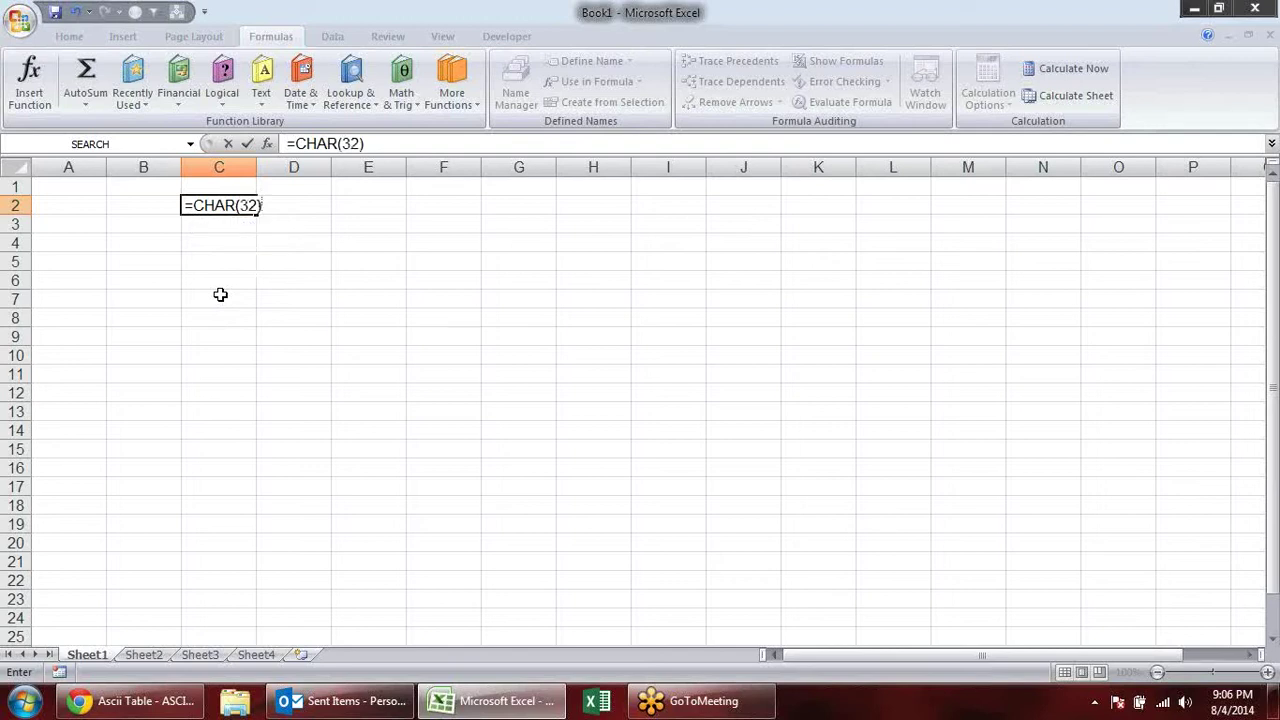
{"action": "key", "text": "Return"}
{"action": "left_click", "coordinate": [298, 206]}
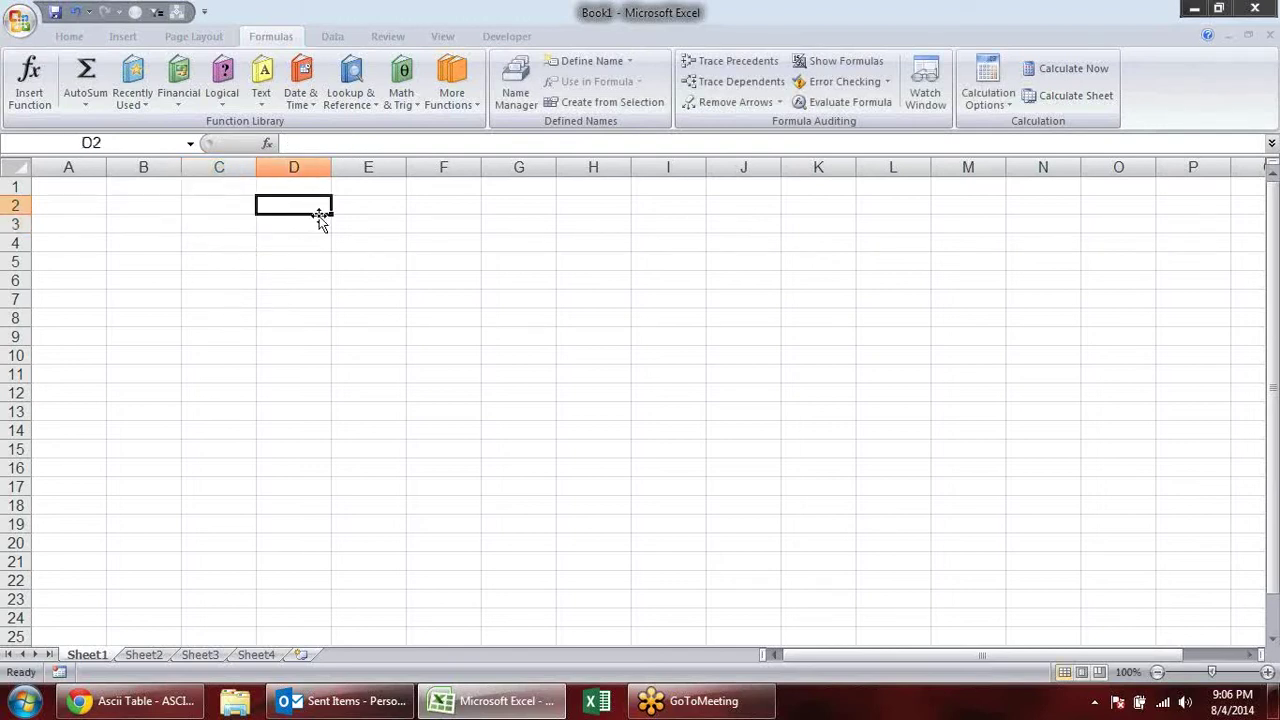
- Type a first name in B2 and a last name in the next cell
{"action": "left_click", "coordinate": [124, 205]}
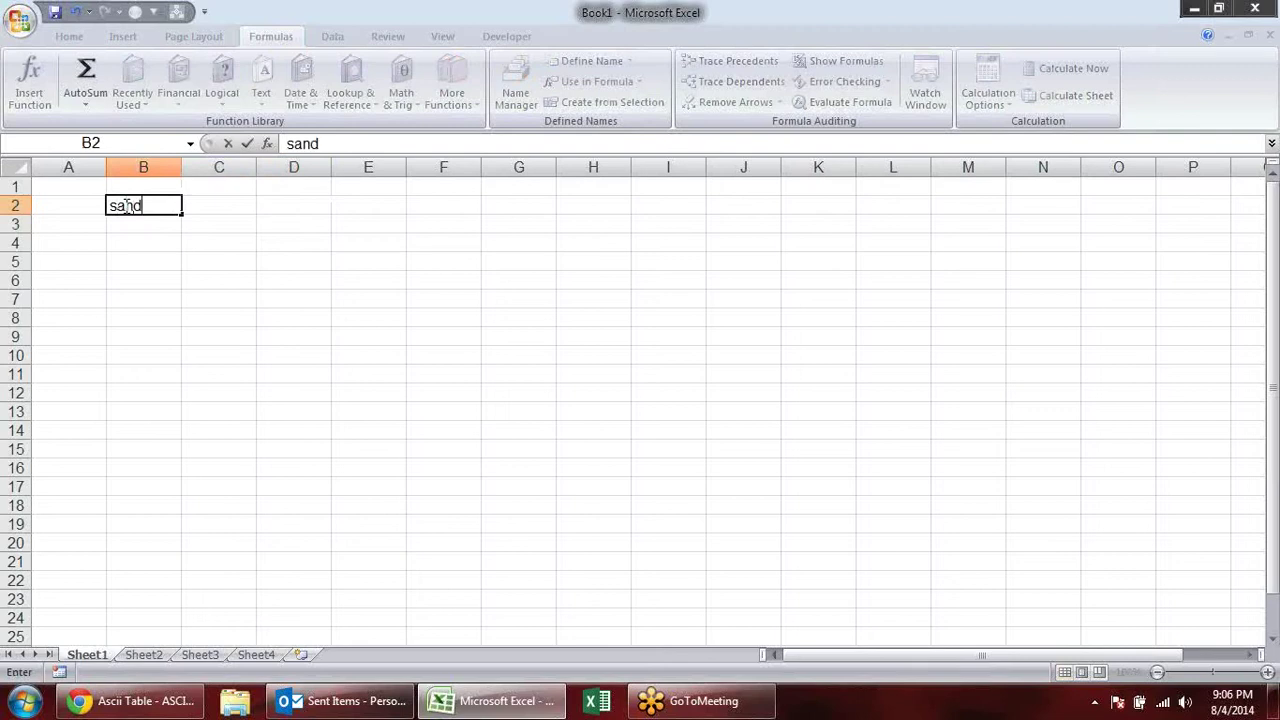
{"action": "key", "text": "Tab"}
{"action": "key", "text": "Tab"}
{"action": "key", "text": "Tab"}
- Join the names in E2 with =B2&C2&D2, then clear B2:F2
{"action": "type", "text": "="}
{"action": "key", "text": "Left"}
{"action": "key", "text": "Left"}
{"action": "key", "text": "Left"}
{"action": "type", "text": "&"}
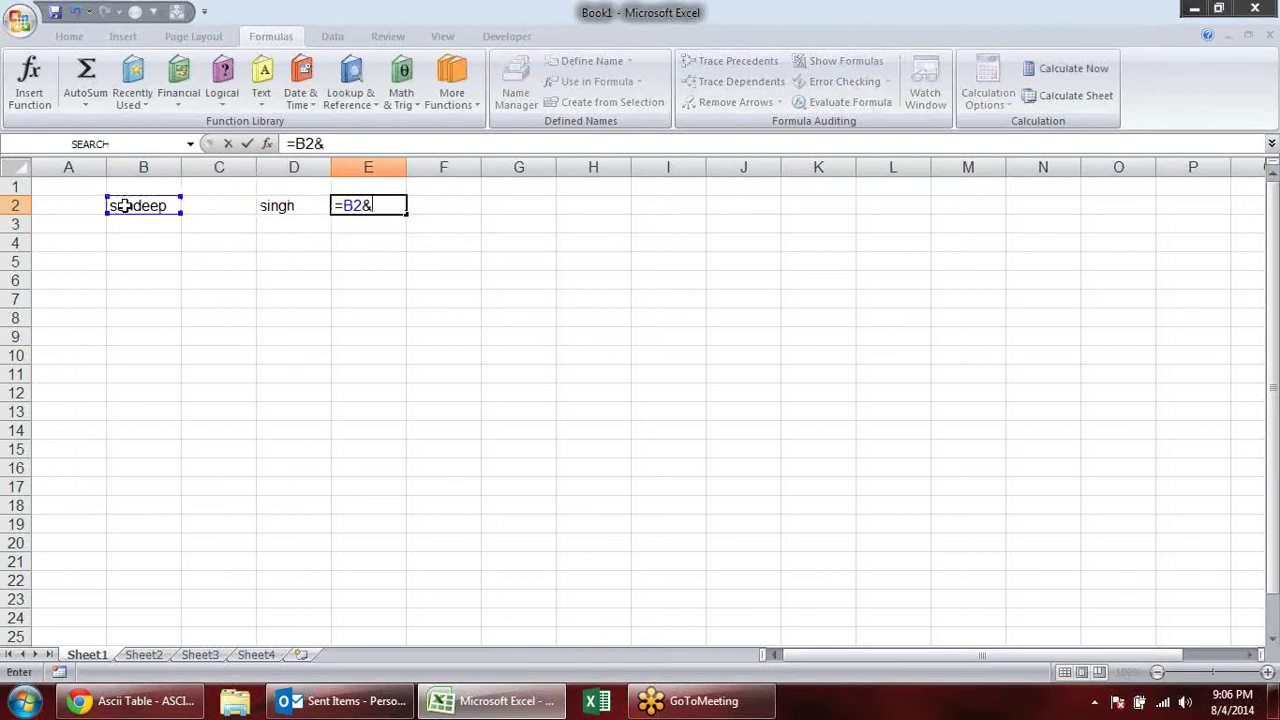
{"action": "key", "text": "Left"}
{"action": "key", "text": "Left"}
{"action": "type", "text": "&"}
{"action": "key", "text": "Left"}
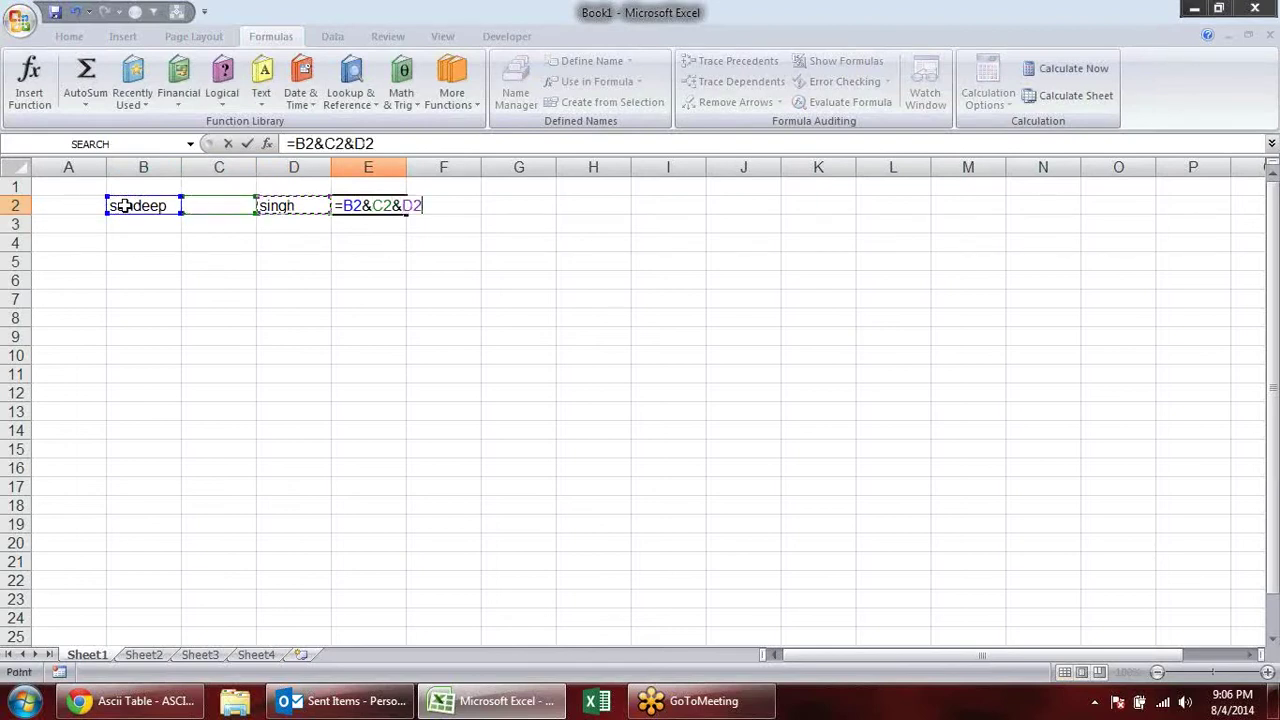
{"action": "key", "text": "Return"}
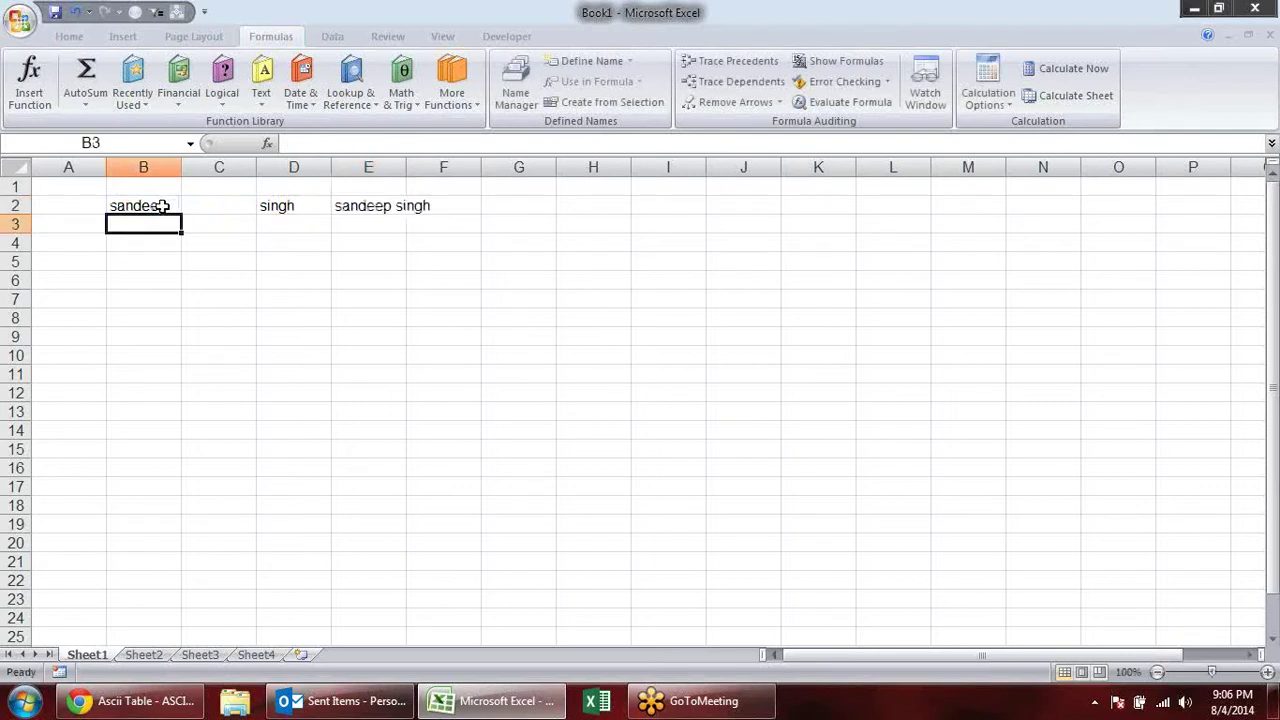
{"action": "left_click_drag", "start_coordinate": [126, 206], "coordinate": [417, 203]}
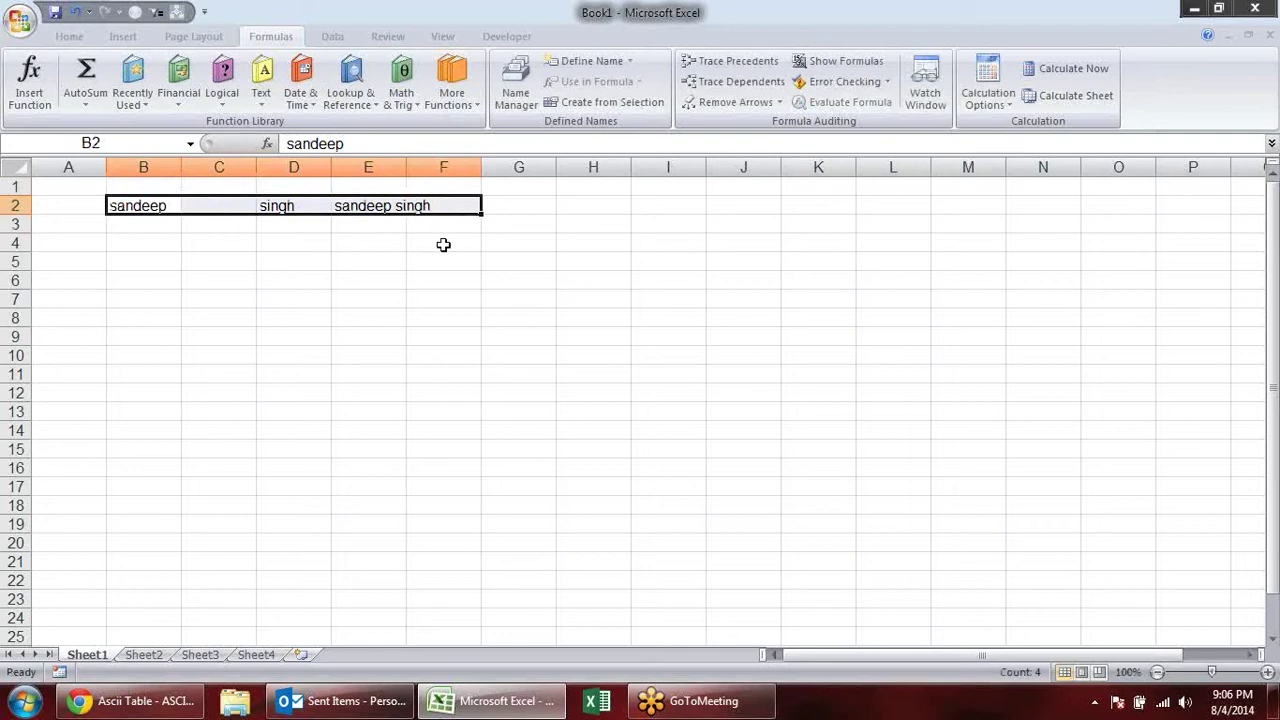
{"action": "key", "text": "Delete"}
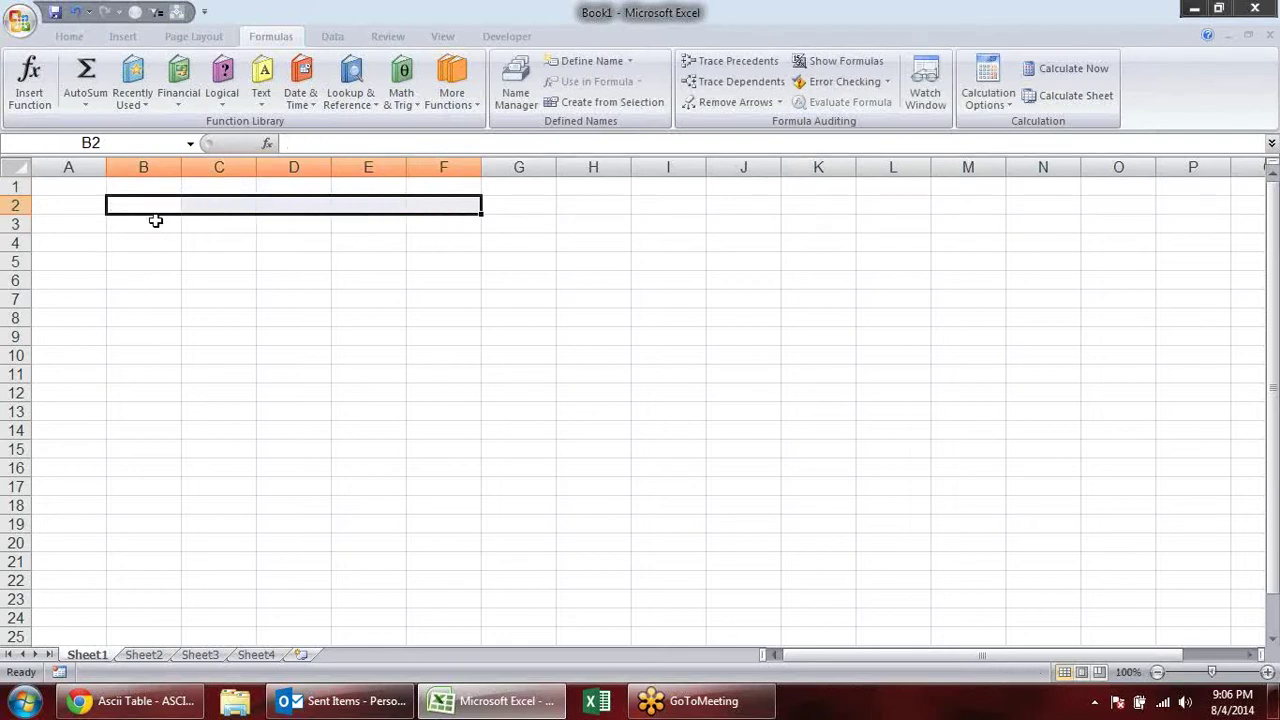
- Enter A in B2 and =CODE(B2) in C2 to show its character code
{"action": "left_click", "coordinate": [162, 207]}
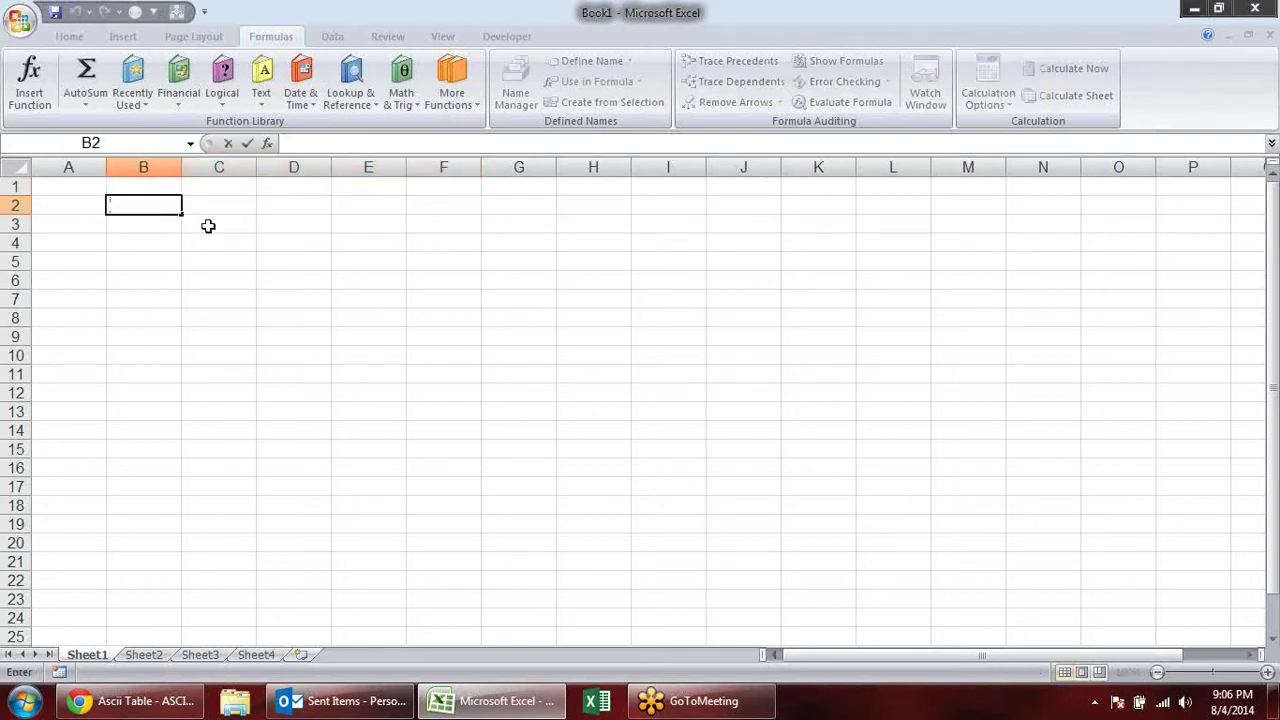
{"action": "key", "text": "Escape"}
{"action": "type", "text": "A"}
{"action": "key", "text": "Return"}
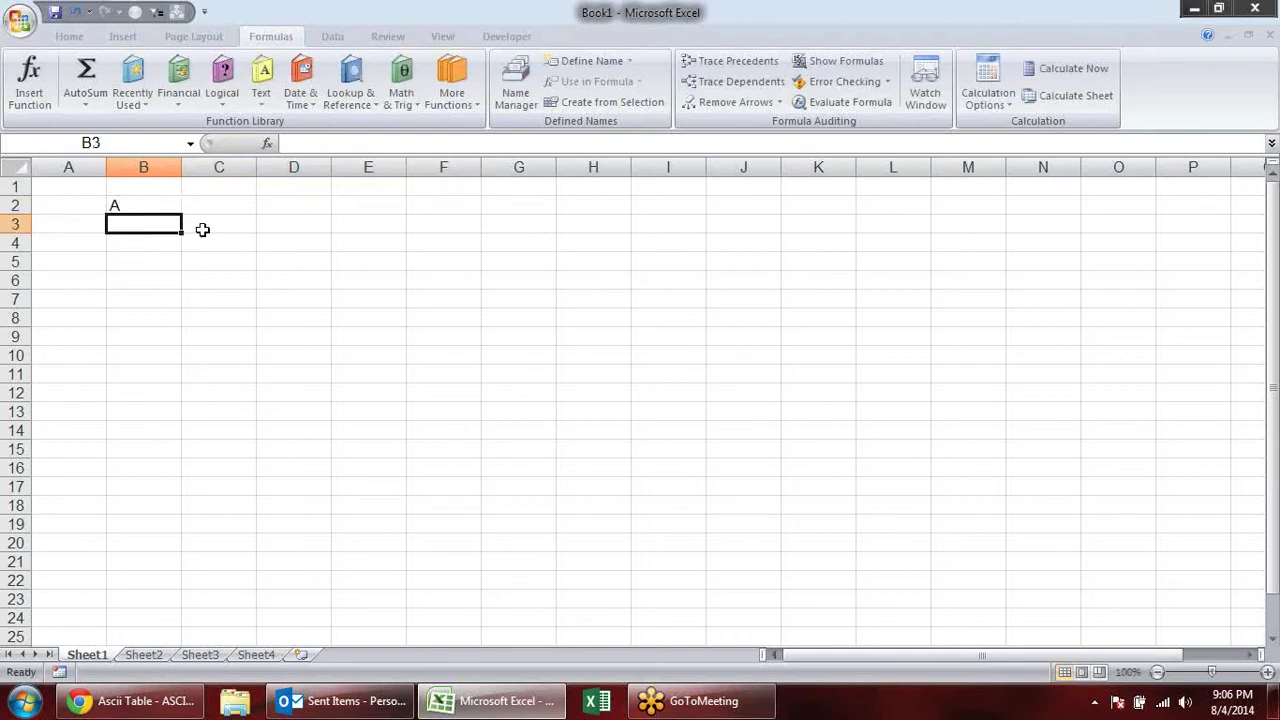
{"action": "left_click", "coordinate": [224, 199]}
{"action": "type", "text": "=cd"}
{"action": "key", "text": "BackSpace"}
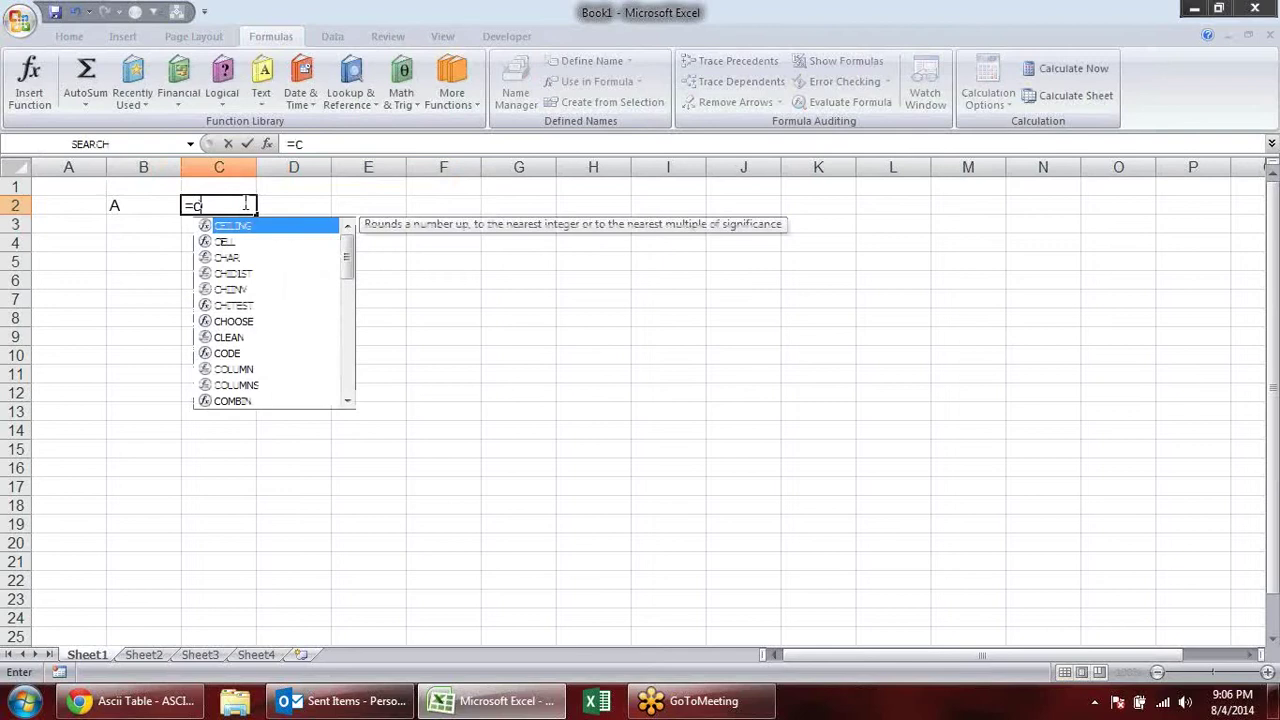
{"action": "type", "text": "o"}
{"action": "key", "text": "Tab"}
{"action": "left_click", "coordinate": [146, 202]}
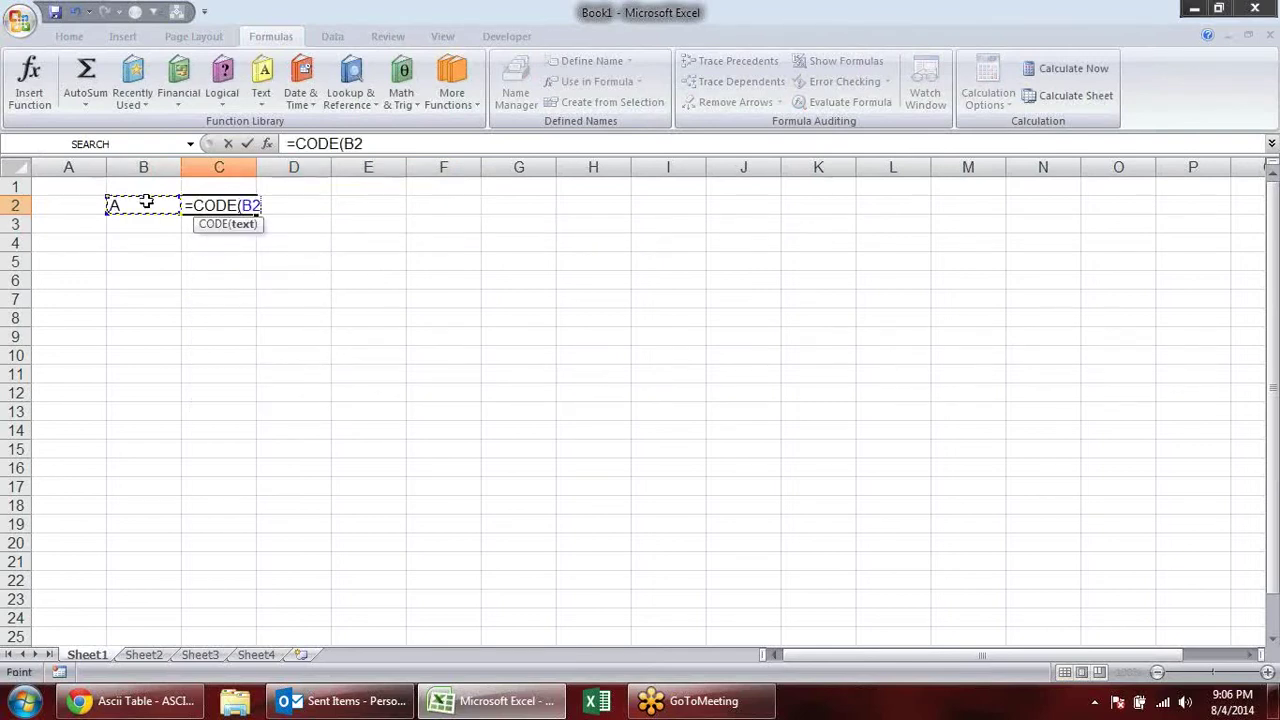
{"action": "key", "text": "Return"}
- Change B2 to lowercase a, then a space, then a line break
{"action": "left_click", "coordinate": [122, 204]}
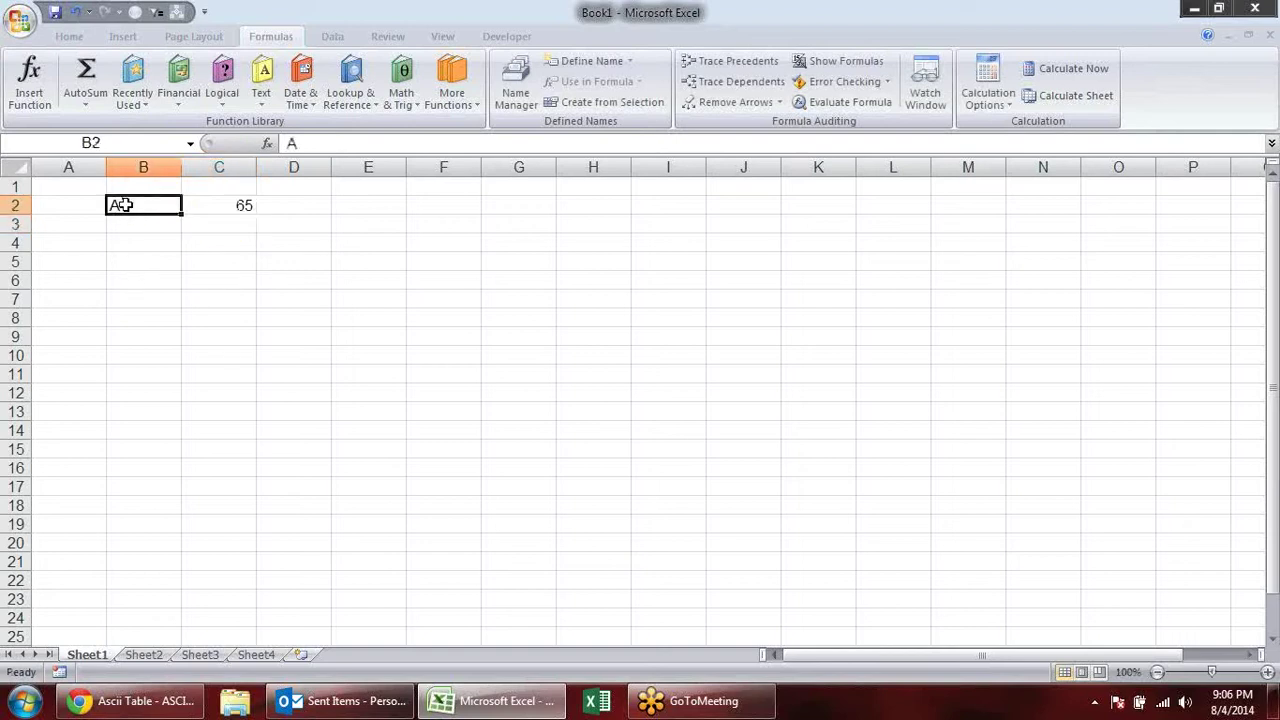
{"action": "type", "text": "a"}
{"action": "key", "text": "Return"}
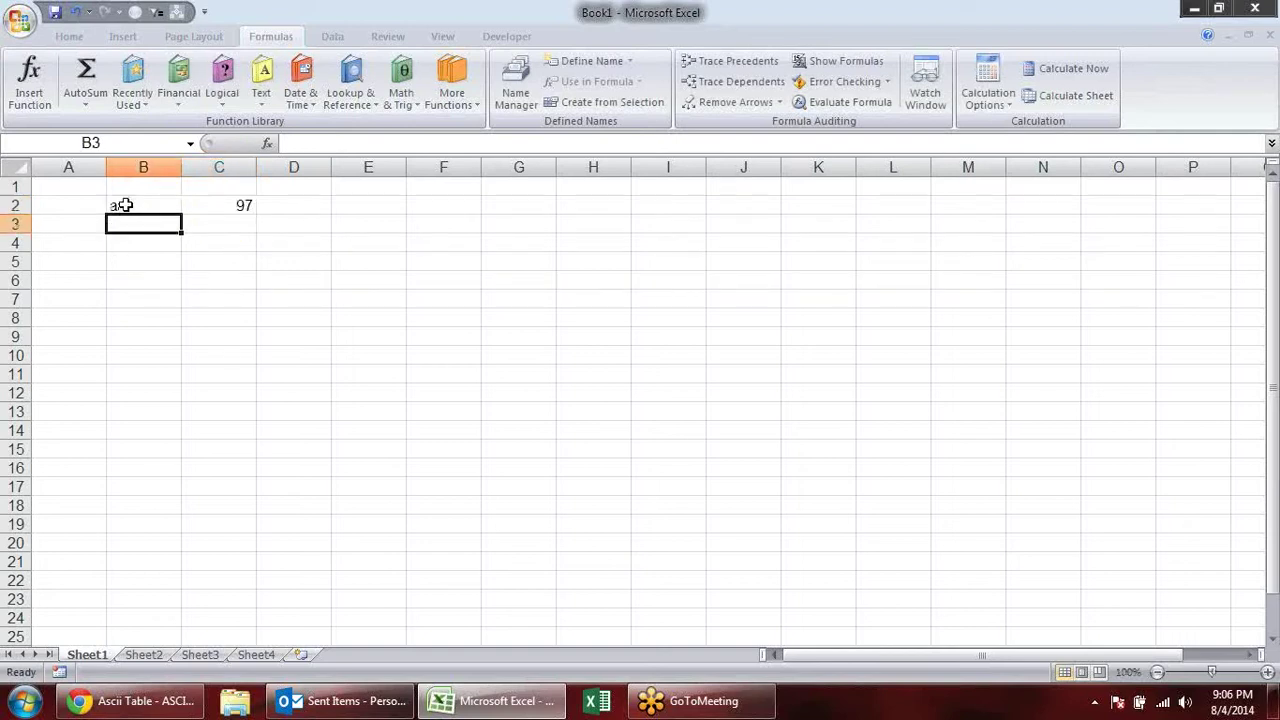
{"action": "left_click", "coordinate": [122, 205]}
{"action": "key", "text": "Return"}
{"action": "left_click", "coordinate": [125, 205]}
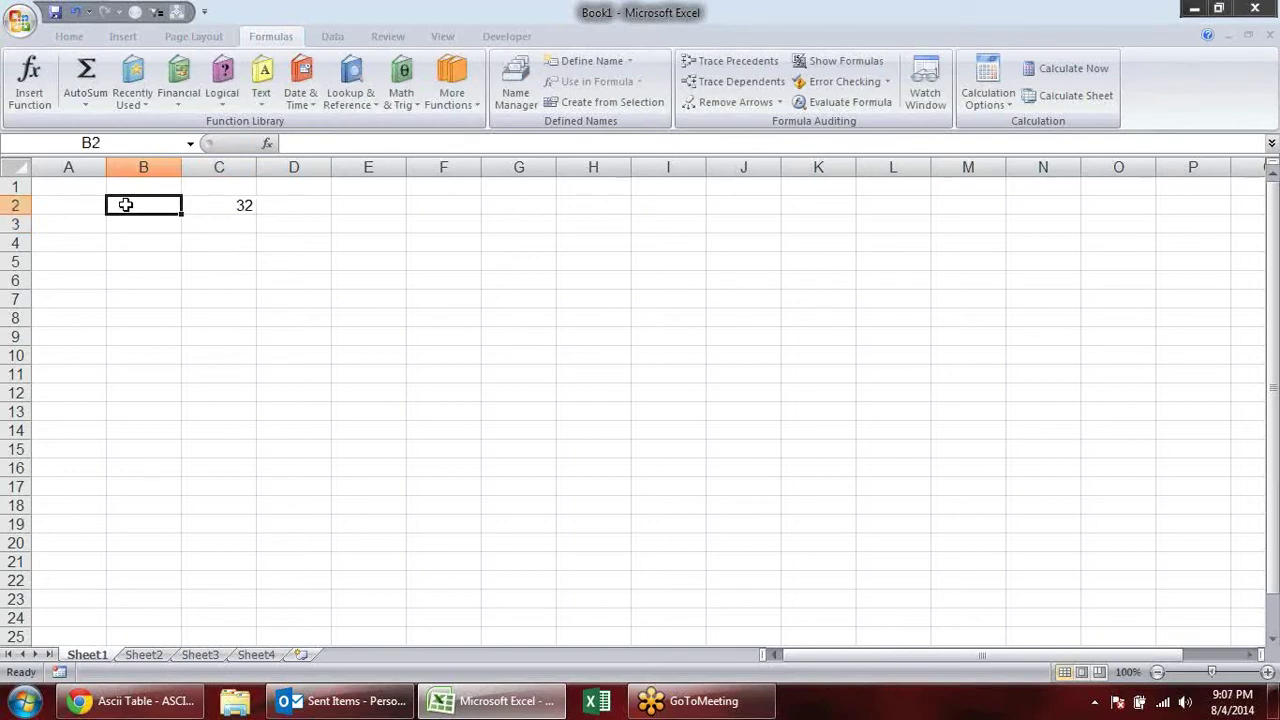
{"action": "double_click", "coordinate": [125, 205]}
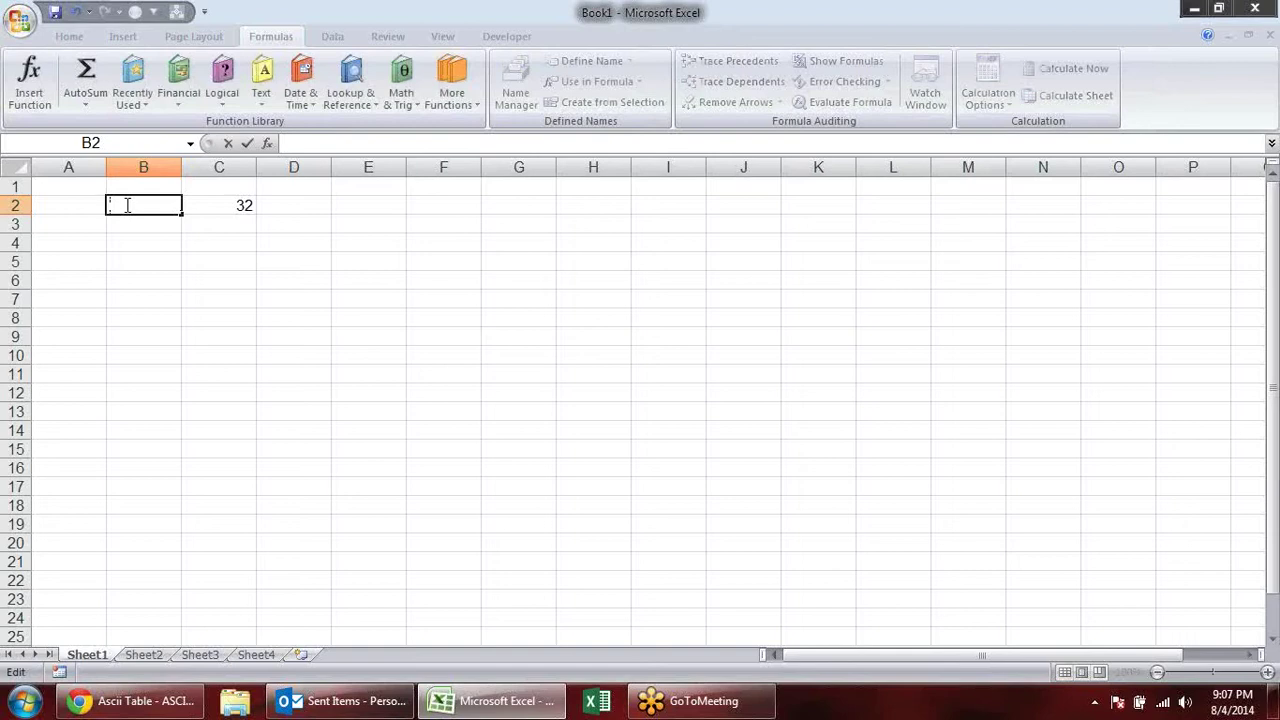
{"action": "key", "text": "alt+Return"}
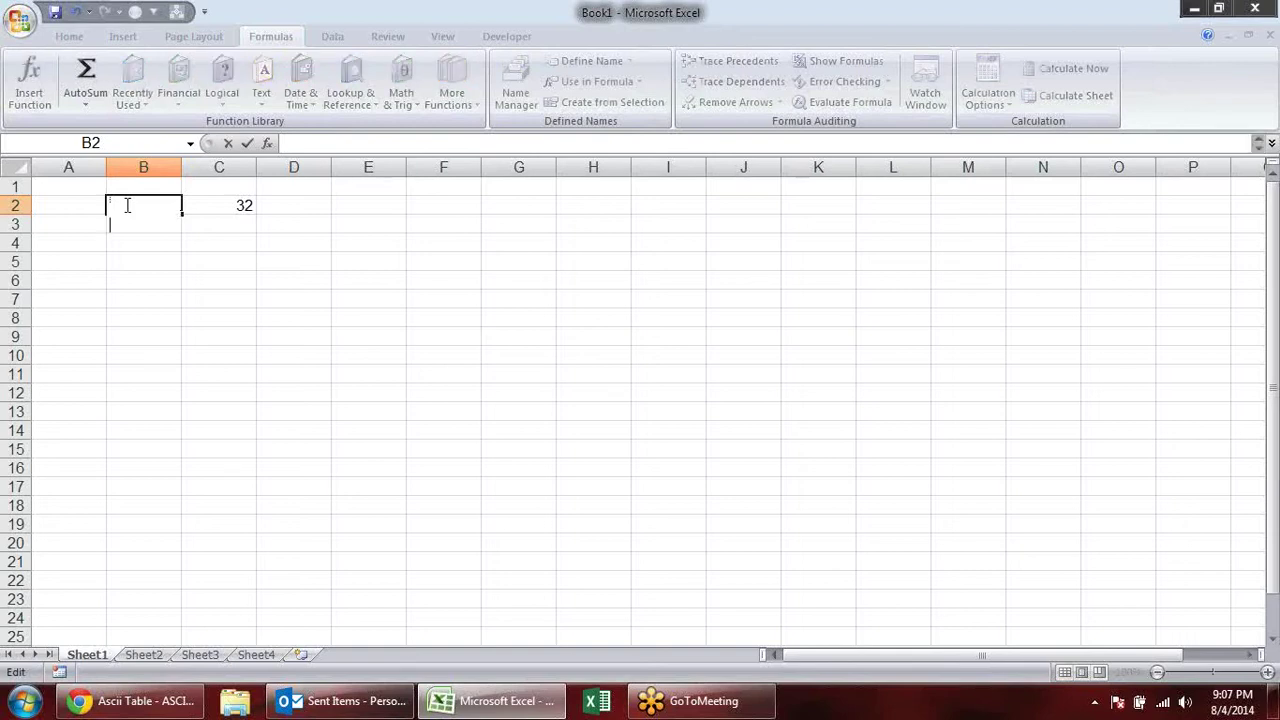
{"action": "key", "text": "Return"}
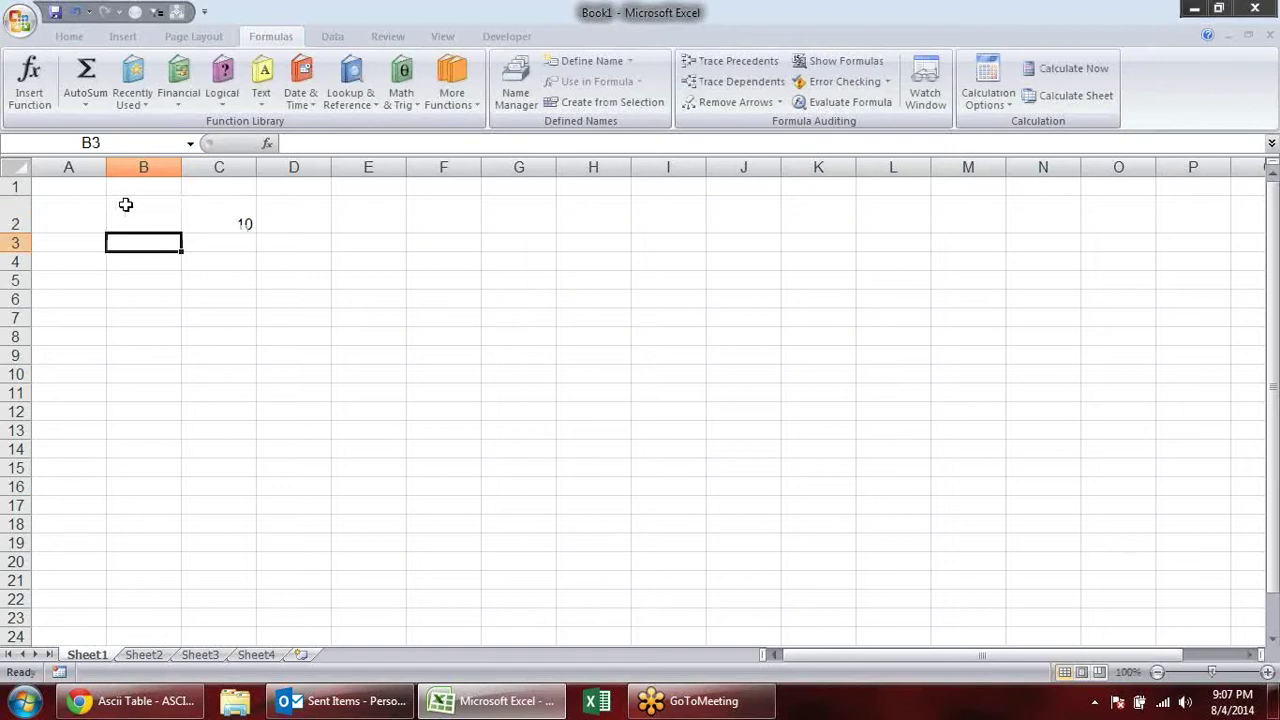
- Delete row 2 using Alt+E, D
{"action": "left_click", "coordinate": [125, 204]}
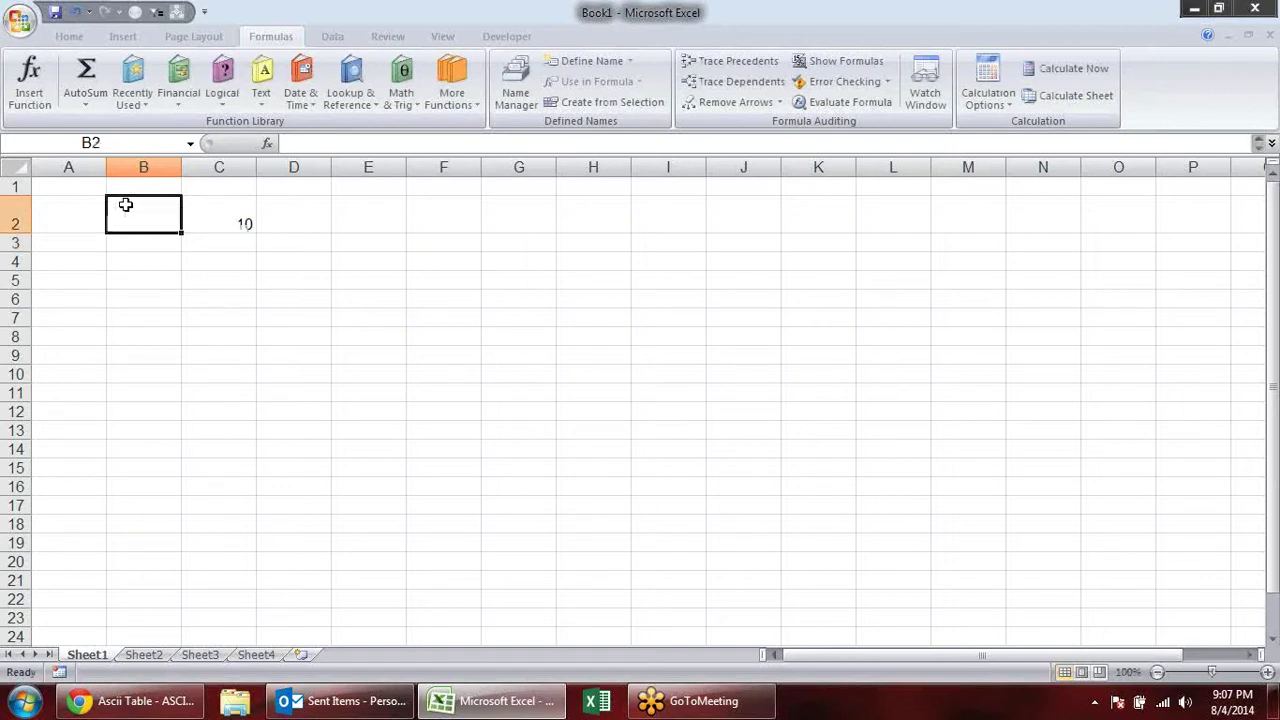
{"action": "left_click", "coordinate": [14, 212]}
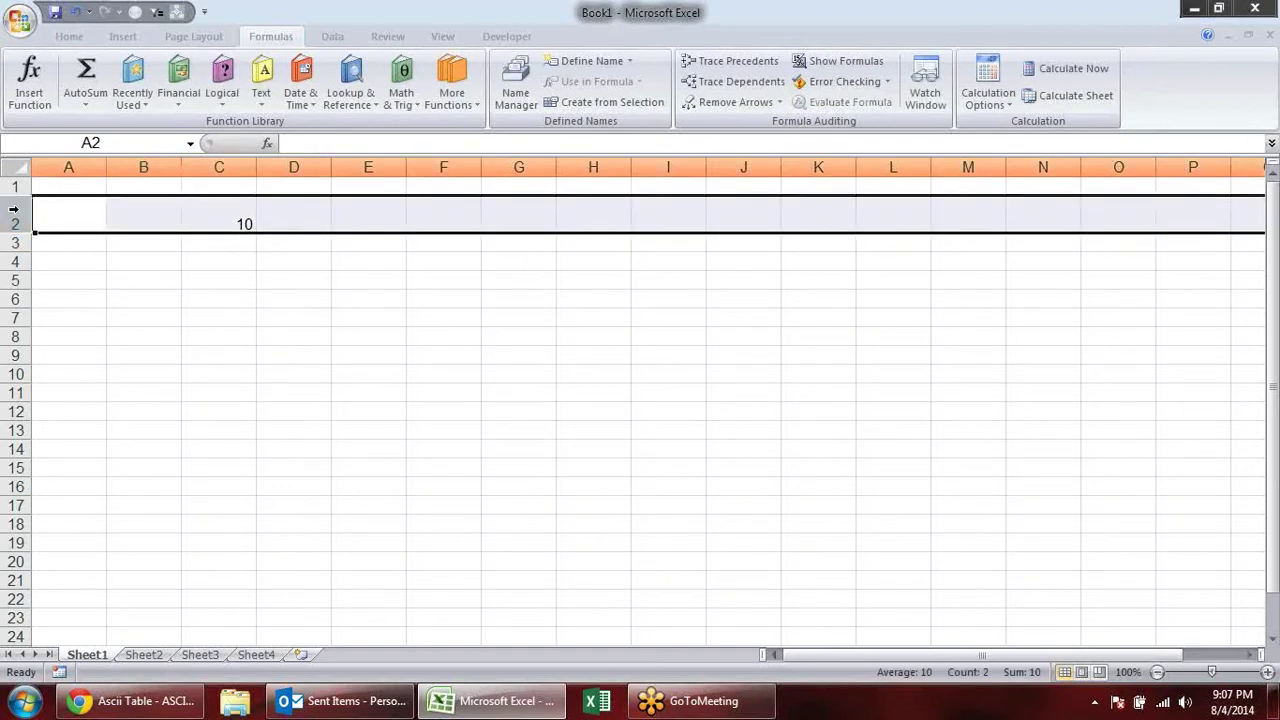
{"action": "key", "text": "alt+e"}
{"action": "key", "text": "d"}
{"action": "left_click", "coordinate": [177, 206]}
{"action": "left_click", "coordinate": [226, 207]}
{"action": "key", "text": "alt+Tab"}
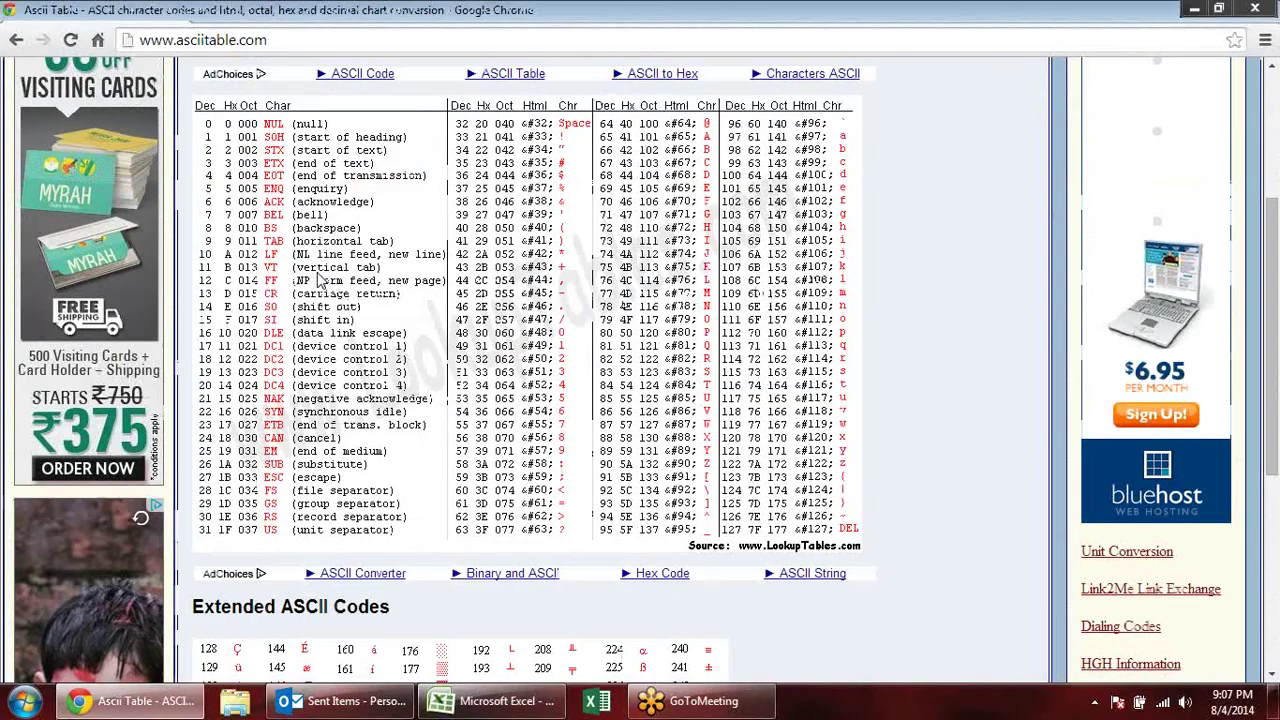
{"action": "key", "text": "alt+Tab"}
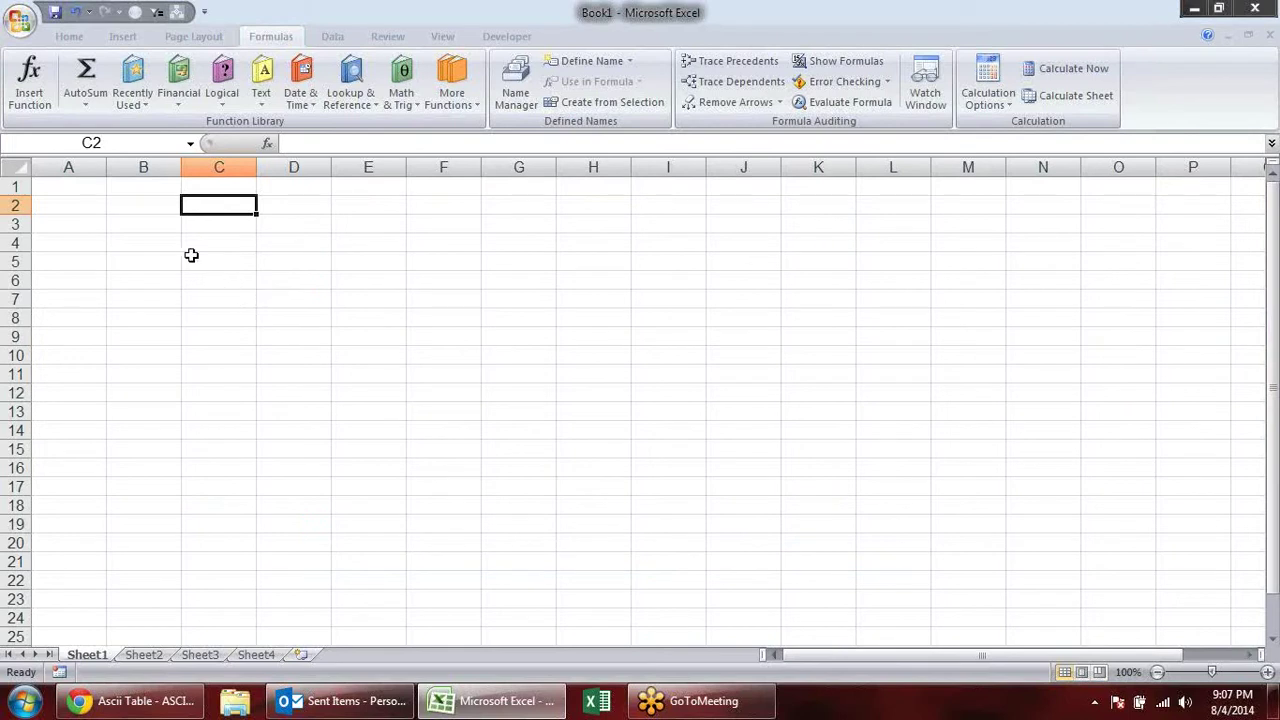
- Enter =REPT("*",10) in C2 to show ten asterisks
{"action": "type", "text": "="}
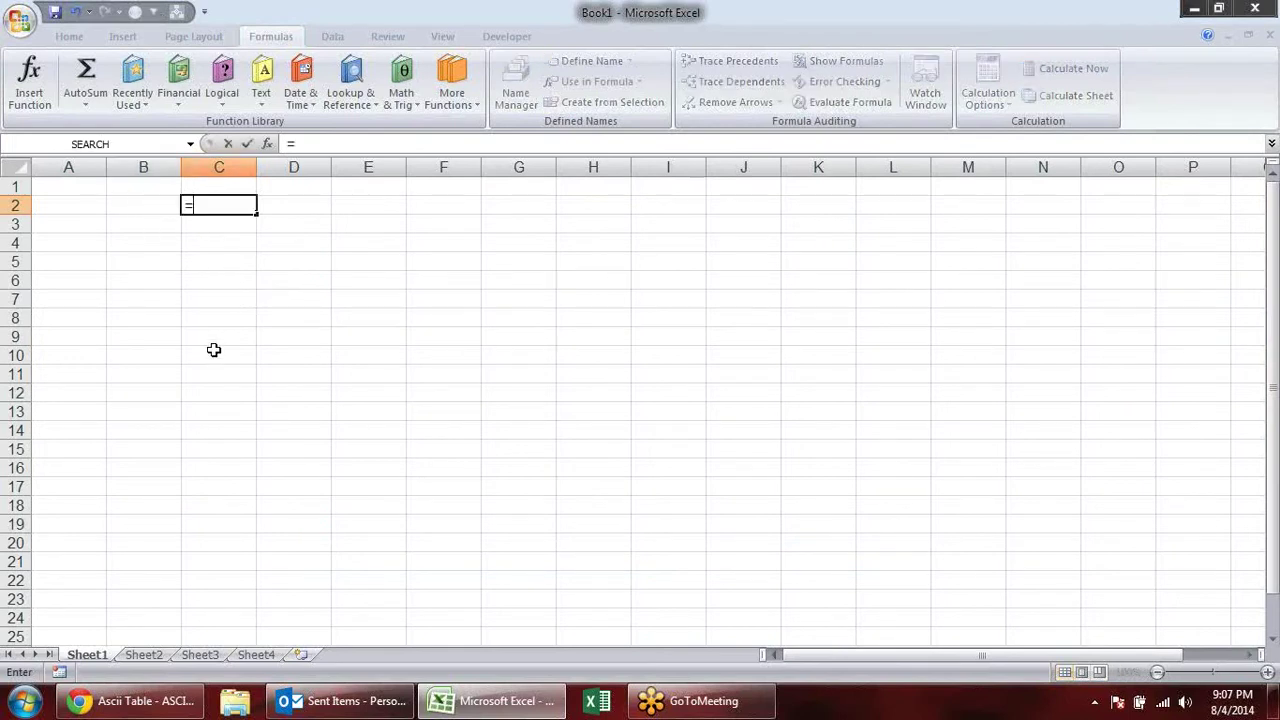
{"action": "type", "text": "re"}
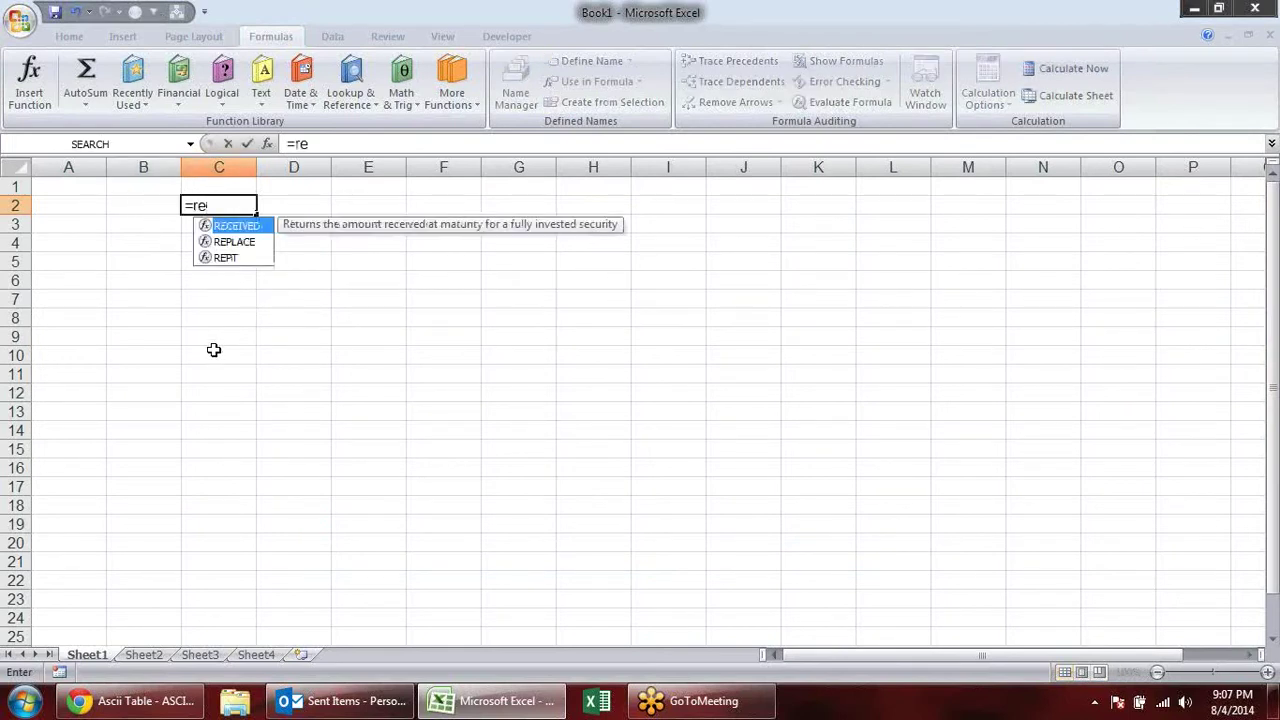
{"action": "key", "text": "Down"}
{"action": "key", "text": "Down"}
{"action": "key", "text": "Tab"}
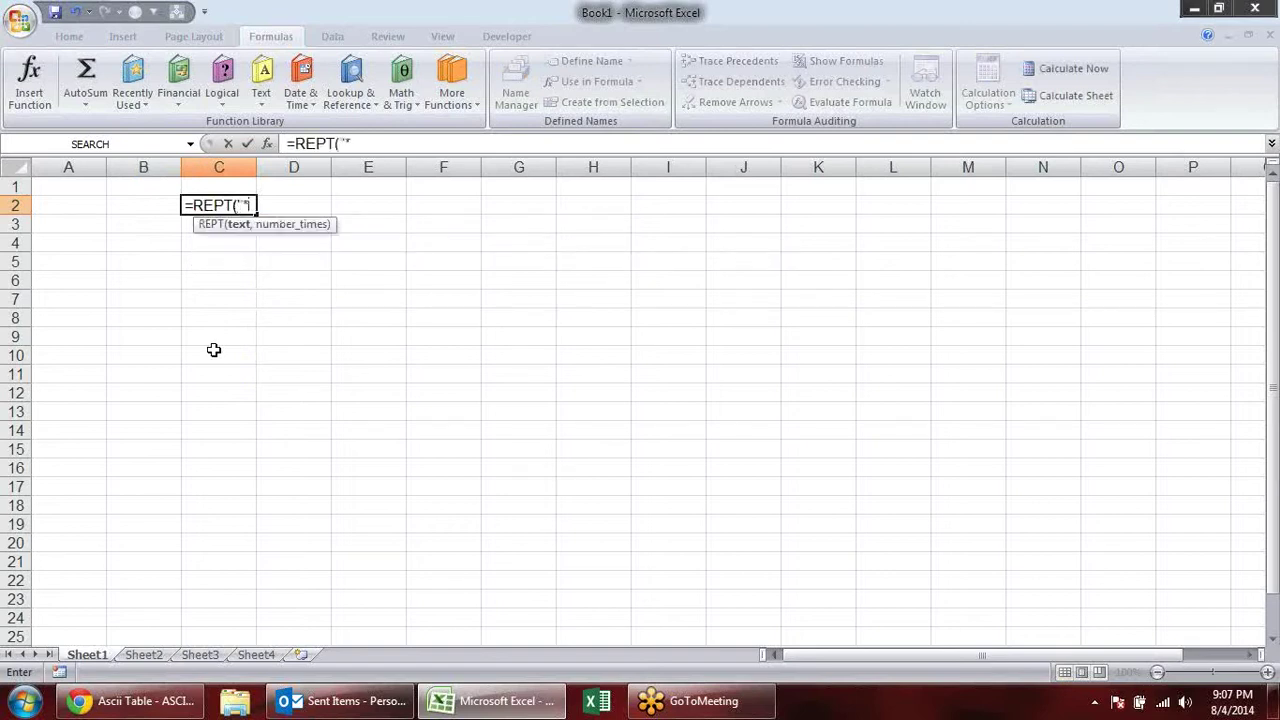
{"action": "type", "text": ",10"}
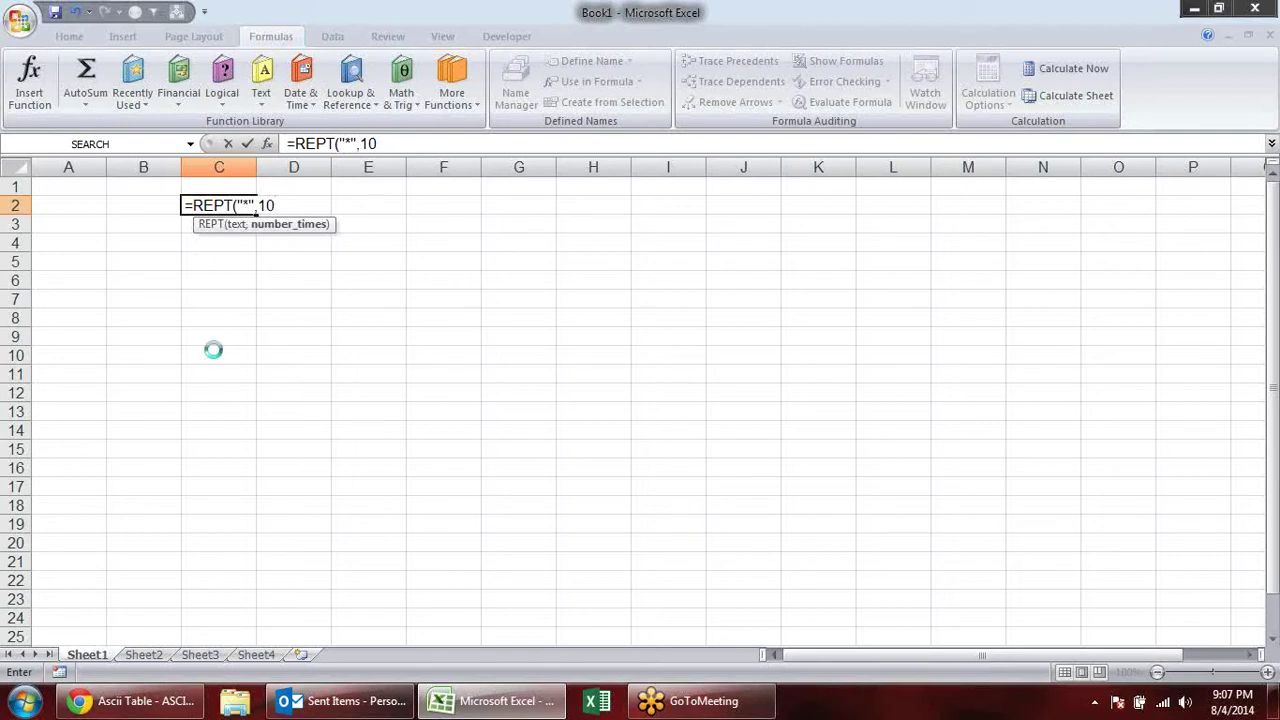
{"action": "key", "text": "Return"}
{"action": "type", "text": "."}
{"action": "key", "text": "Escape"}
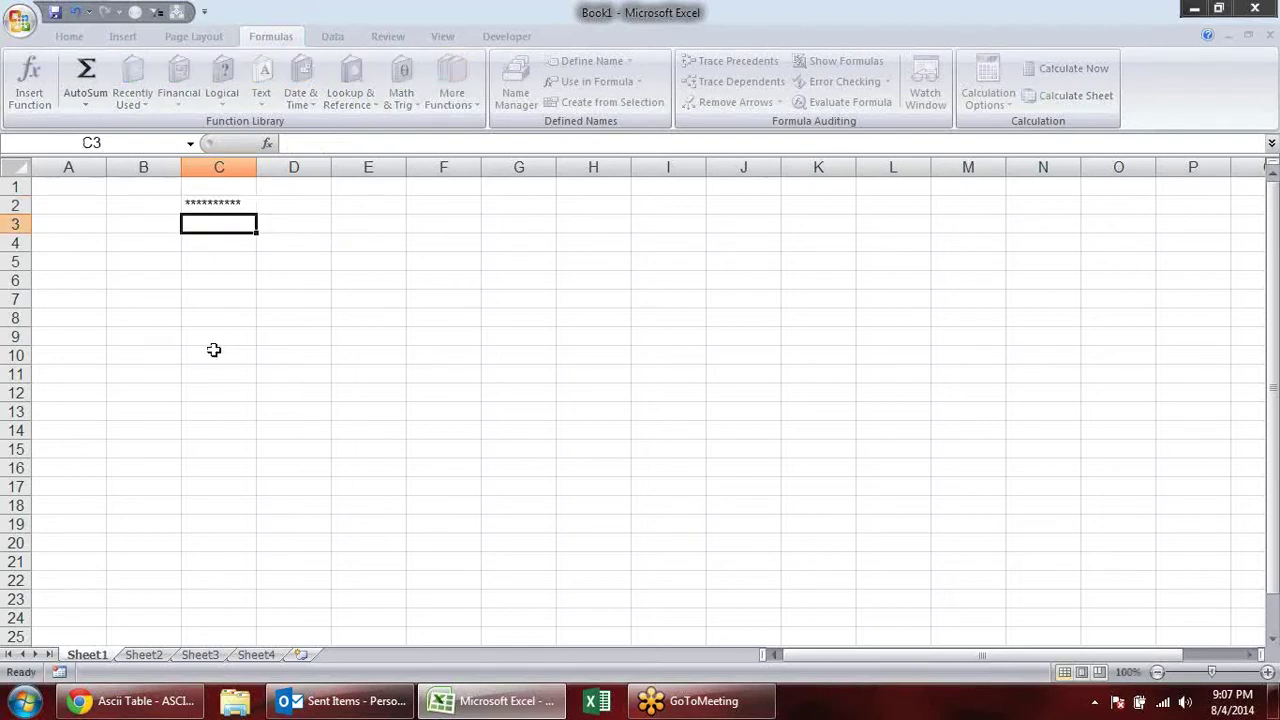
- Start a number series in B2 and extend it down to B20
{"action": "left_click", "coordinate": [163, 204]}
{"action": "type", "text": "1 2 3 4 5 6"}
{"action": "mouse_move", "coordinate": [163, 204]}
{"action": "left_mouse_down"}
{"action": "mouse_move", "coordinate": [176, 298]}
{"action": "mouse_move", "coordinate": [163, 552]}
{"action": "left_mouse_up"}
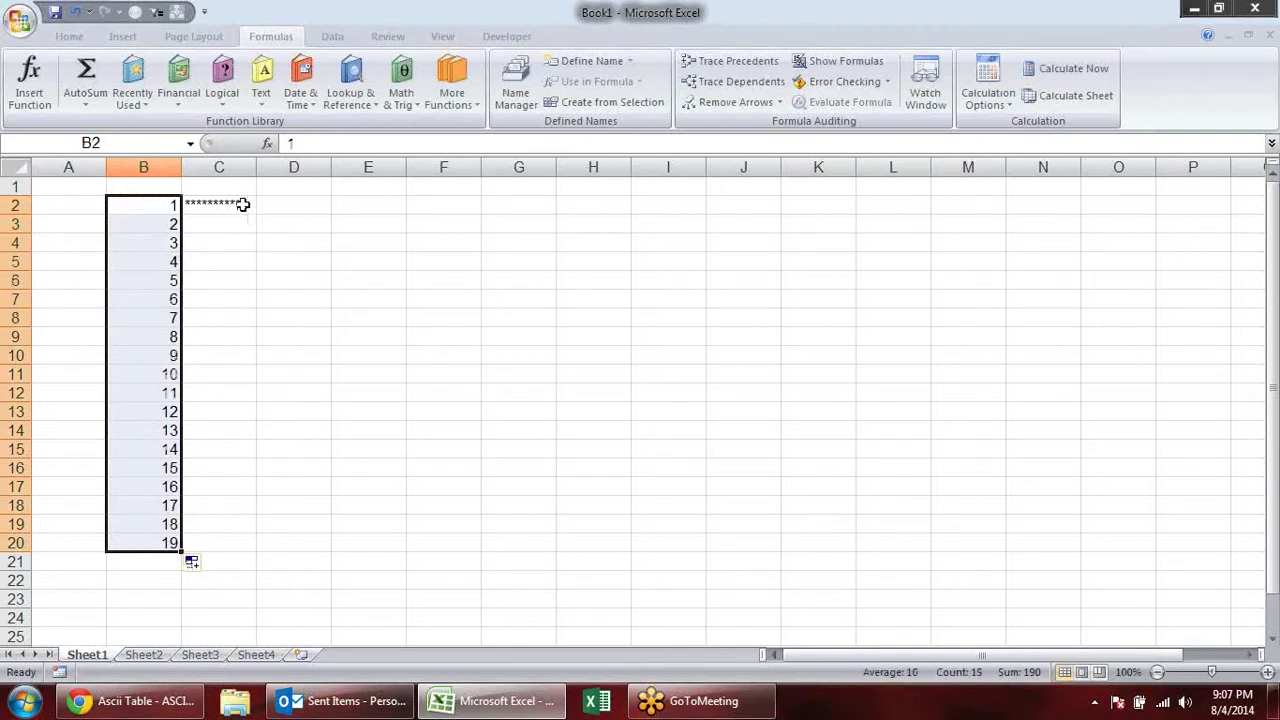
- Change C2 to =REPT("*",B2), fill it down to C20, and autofit column C
{"action": "left_click", "coordinate": [258, 213]}
{"action": "double_click", "coordinate": [254, 211]}
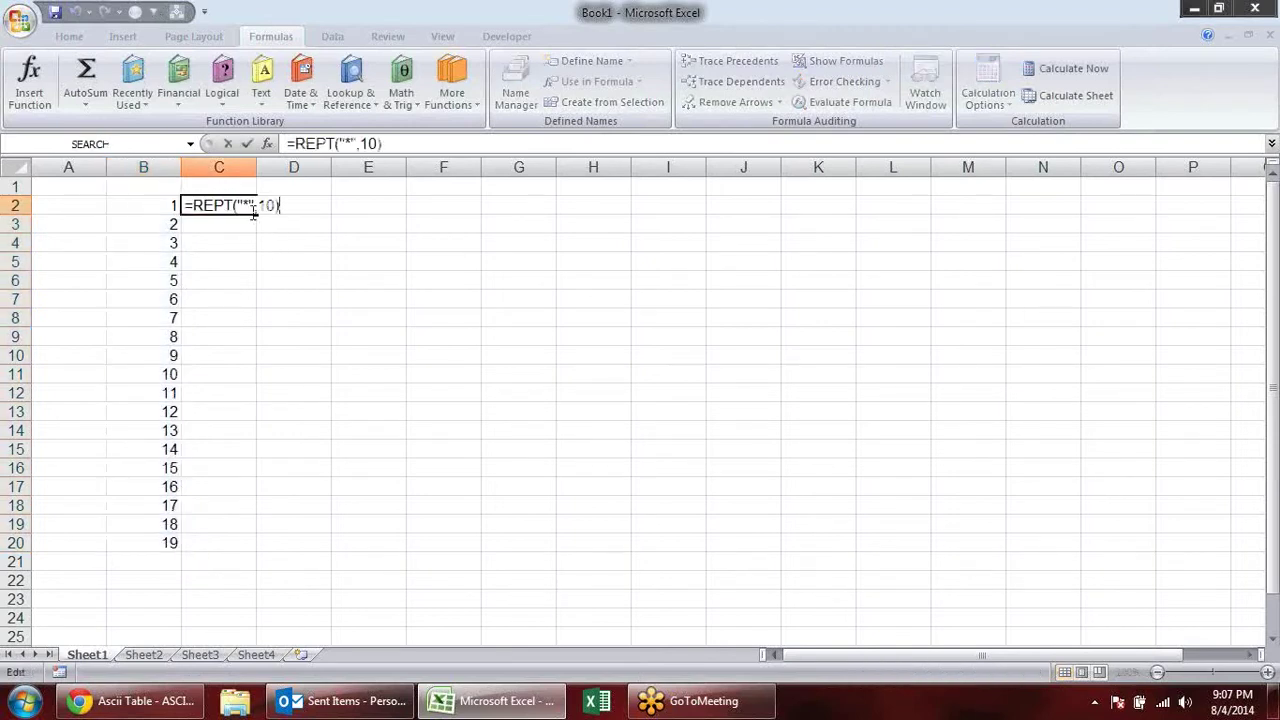
{"action": "key", "text": "BackSpace"}
{"action": "key", "text": "BackSpace"}
{"action": "left_click", "coordinate": [168, 205]}
{"action": "key", "text": "Return"}
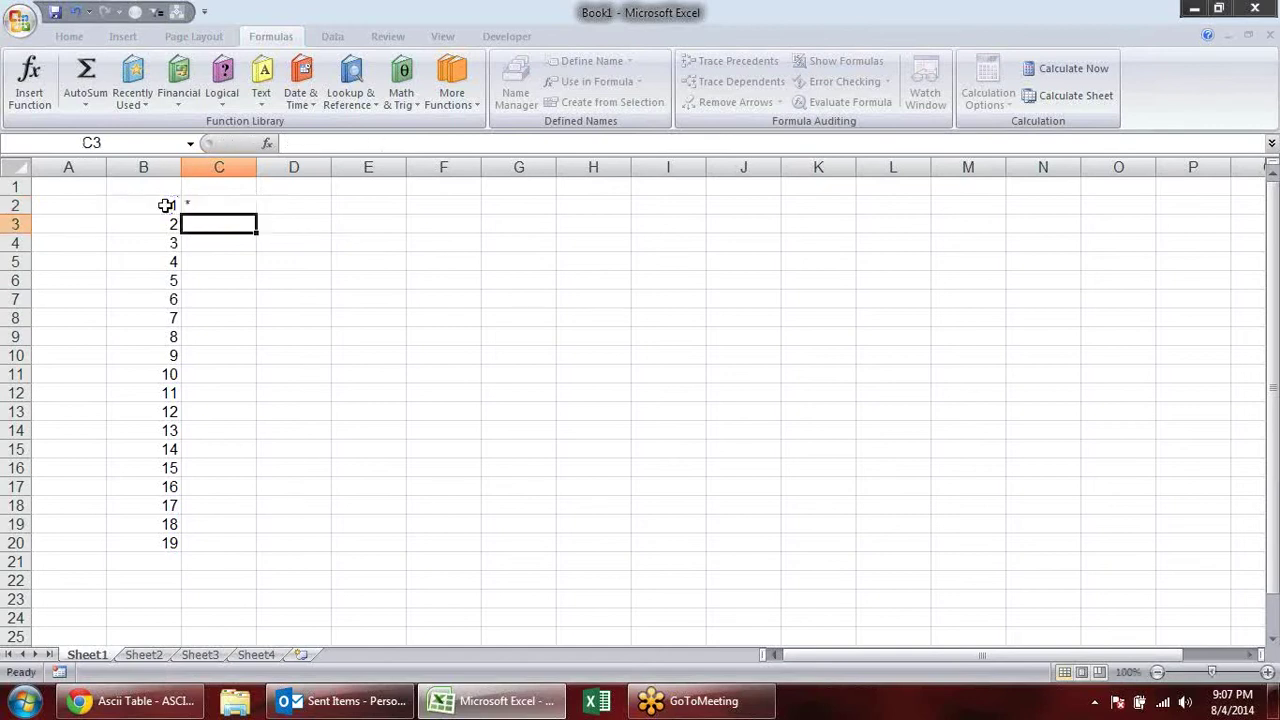
{"action": "left_click", "coordinate": [213, 205]}
{"action": "left_click_drag", "start_coordinate": [257, 214], "coordinate": [260, 545]}
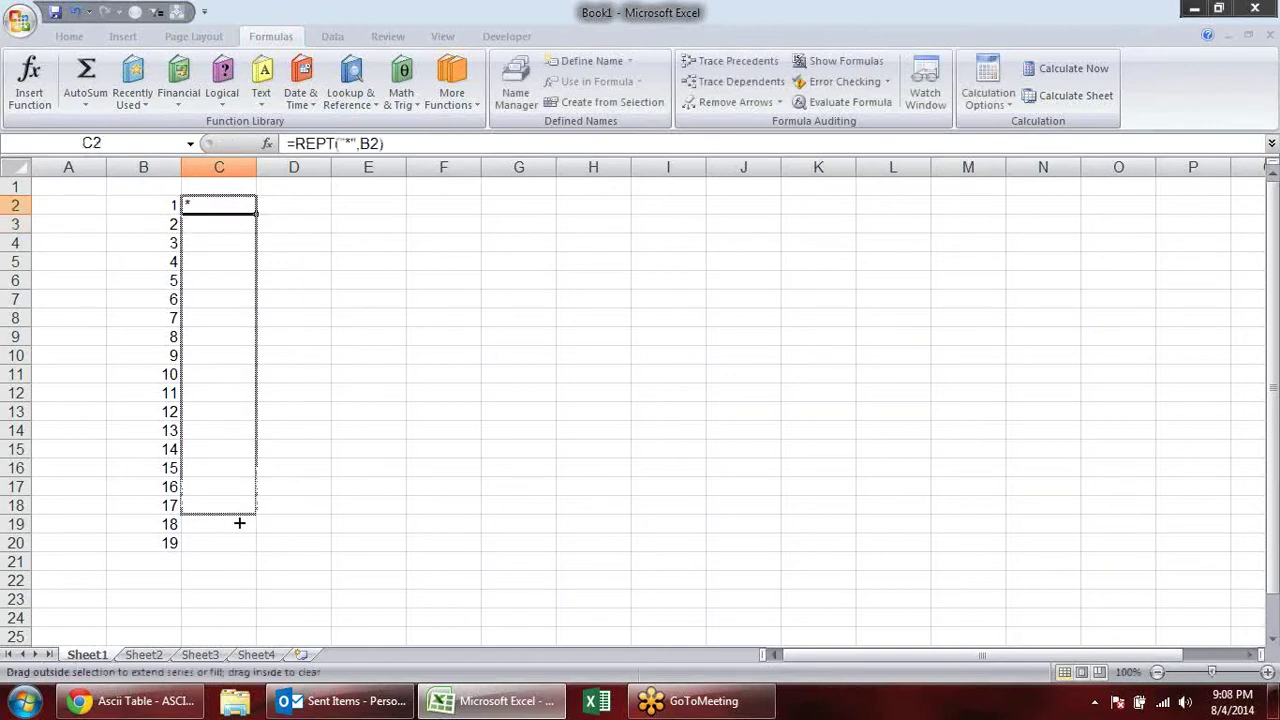
{"action": "left_click", "coordinate": [443, 374]}
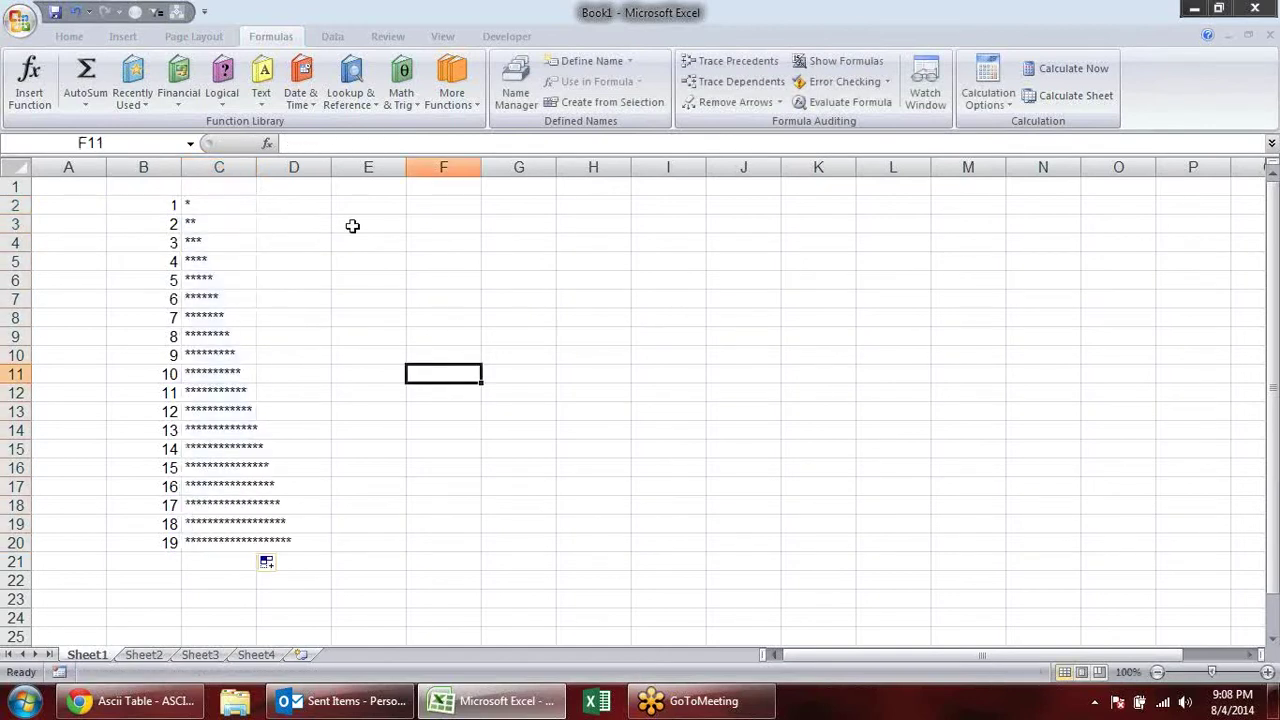
{"action": "double_click", "coordinate": [256, 155]}
- Set B2 to 10 and B3 to 12
{"action": "left_click", "coordinate": [147, 207]}
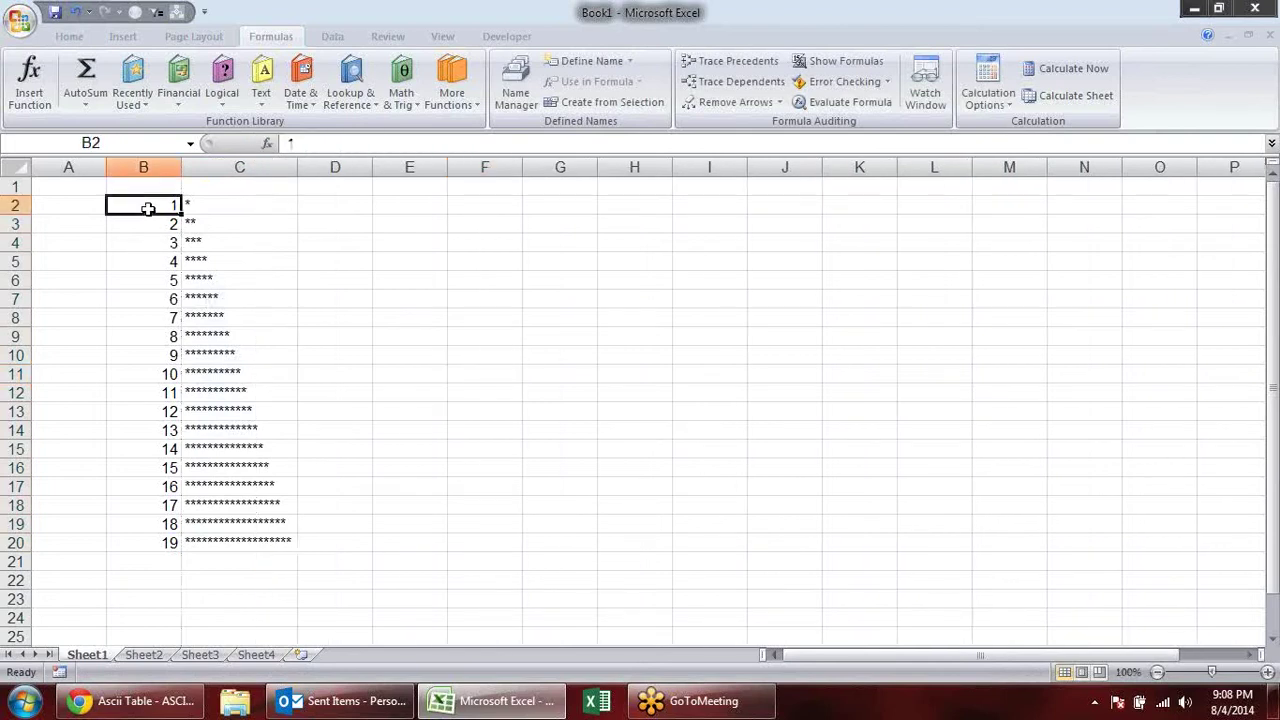
{"action": "type", "text": "10"}
{"action": "key", "text": "Return"}
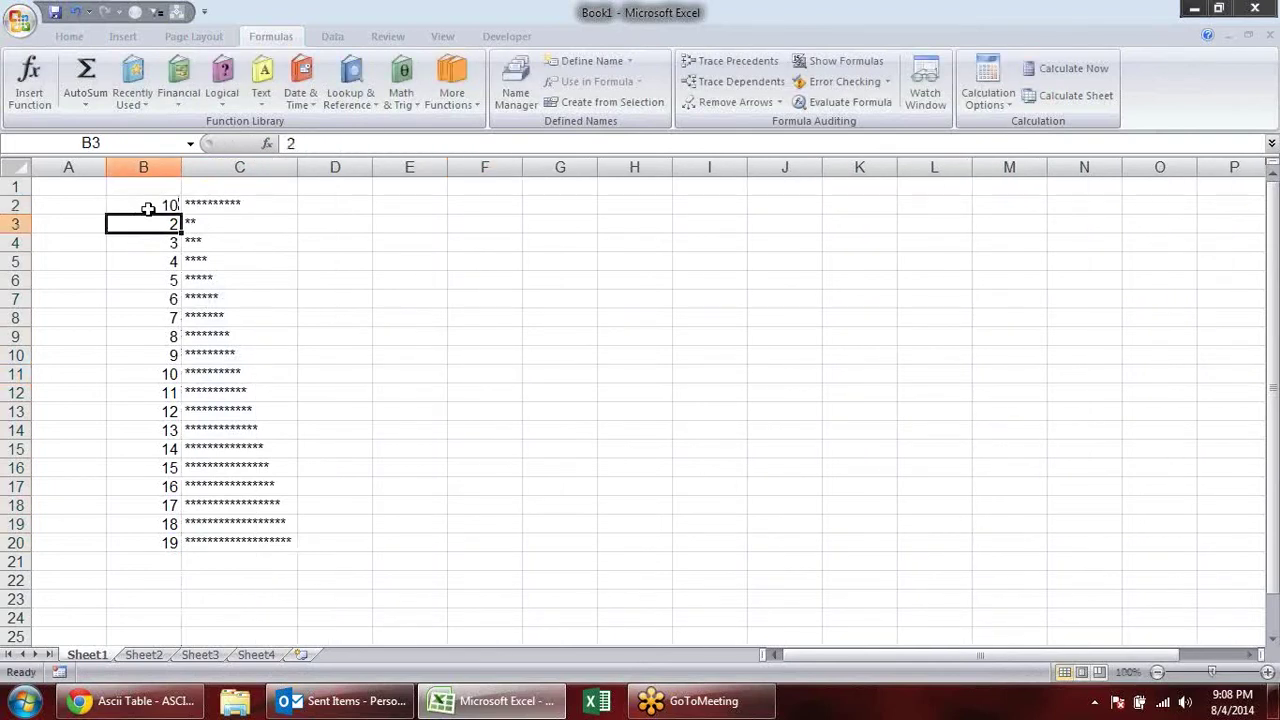
{"action": "type", "text": "12"}
{"action": "key", "text": "Return"}
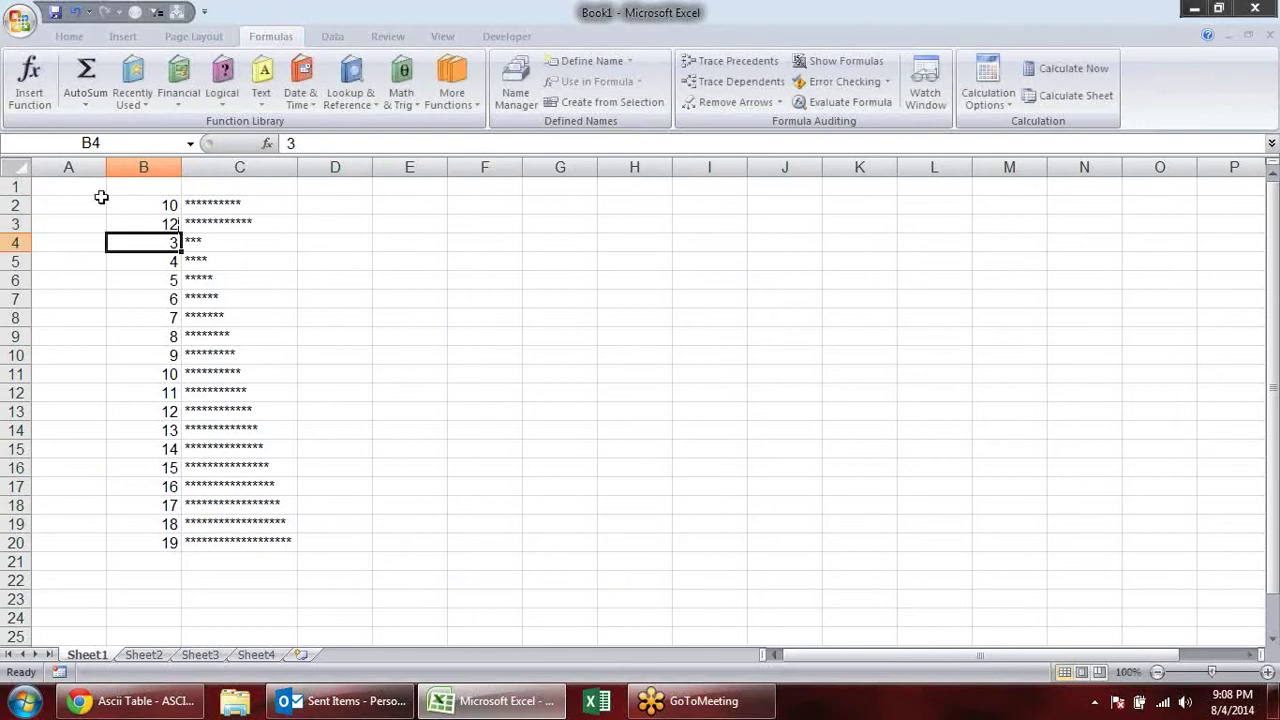
- Replace the asterisk in C2's REPT formula with a vertical bar
{"action": "left_click", "coordinate": [276, 204]}
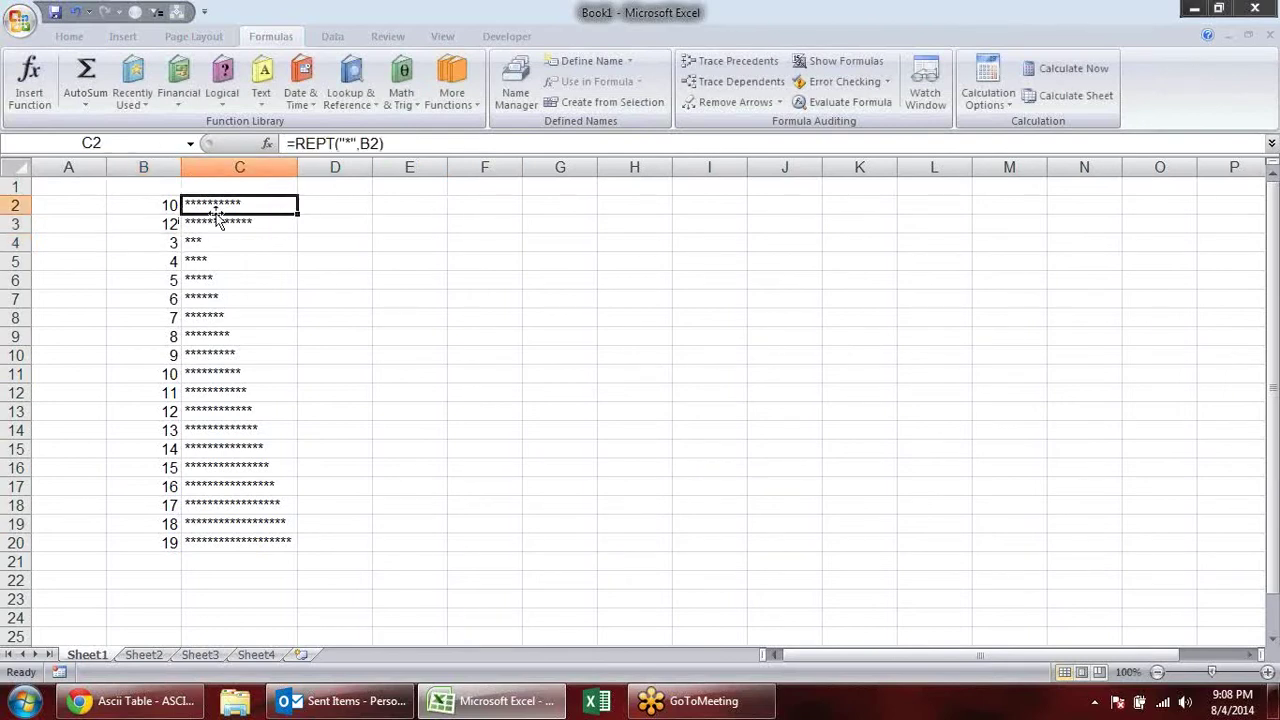
{"action": "left_click", "coordinate": [351, 143]}
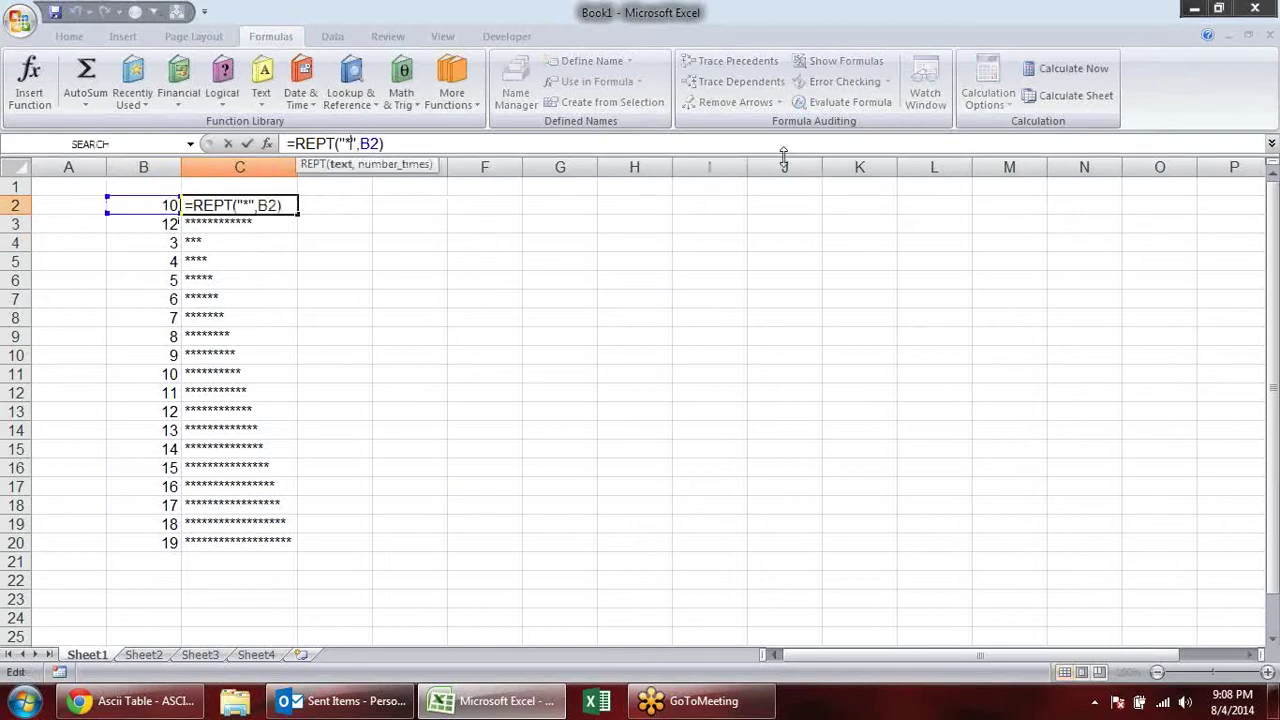
{"action": "key", "text": "BackSpace"}
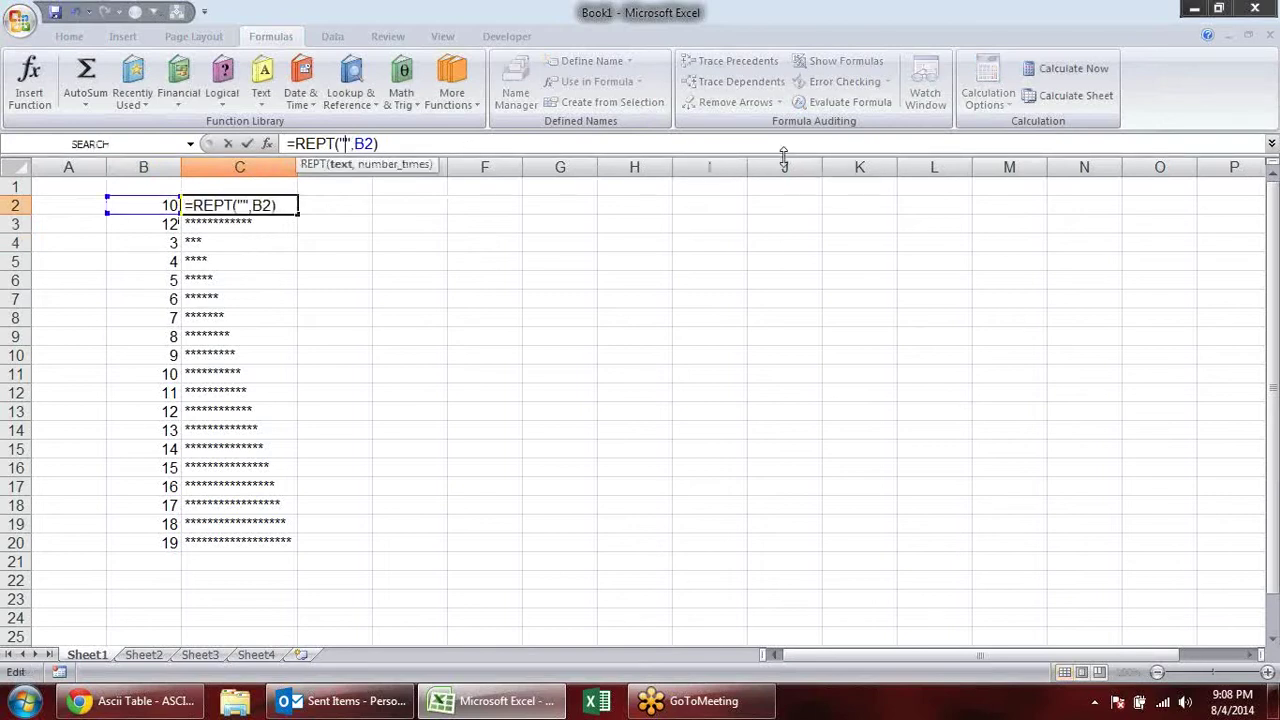
{"action": "type", "text": "|"}
- Commit =REPT("|",B2) in C2, fill it down to C20, and select C2:C20
{"action": "key", "text": "Return"}
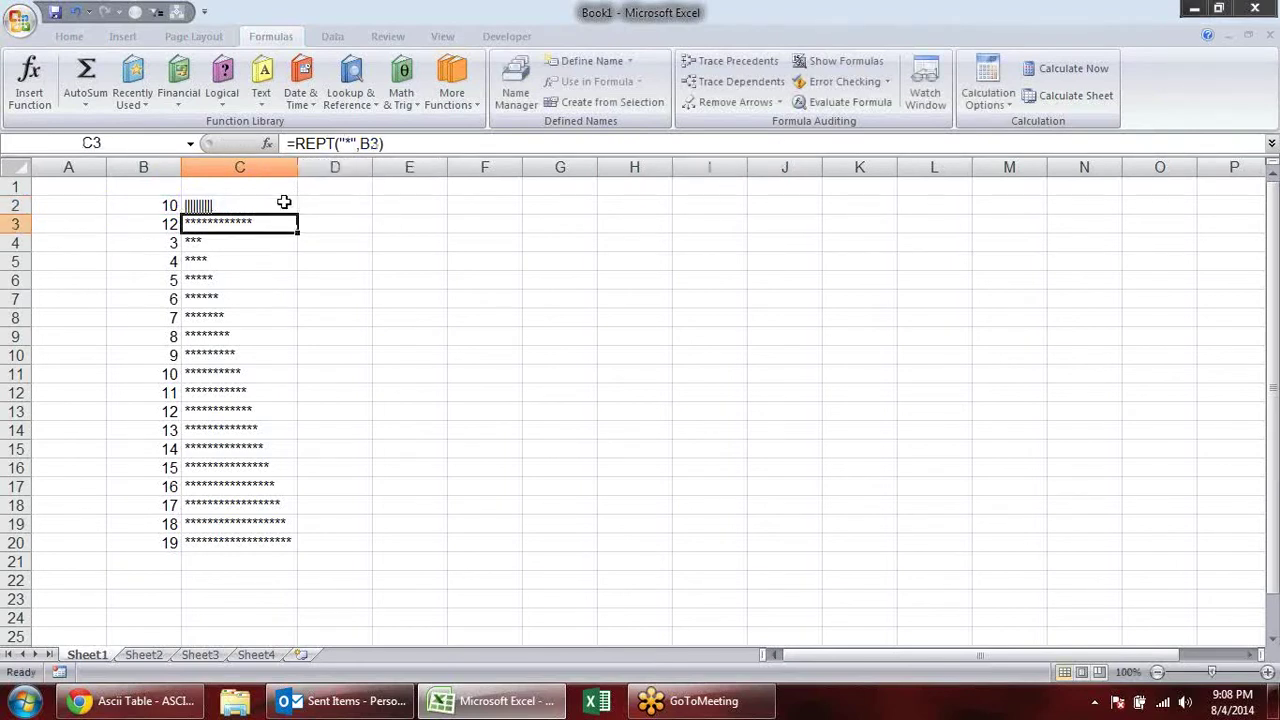
{"action": "left_click", "coordinate": [284, 202]}
{"action": "double_click", "coordinate": [296, 212]}
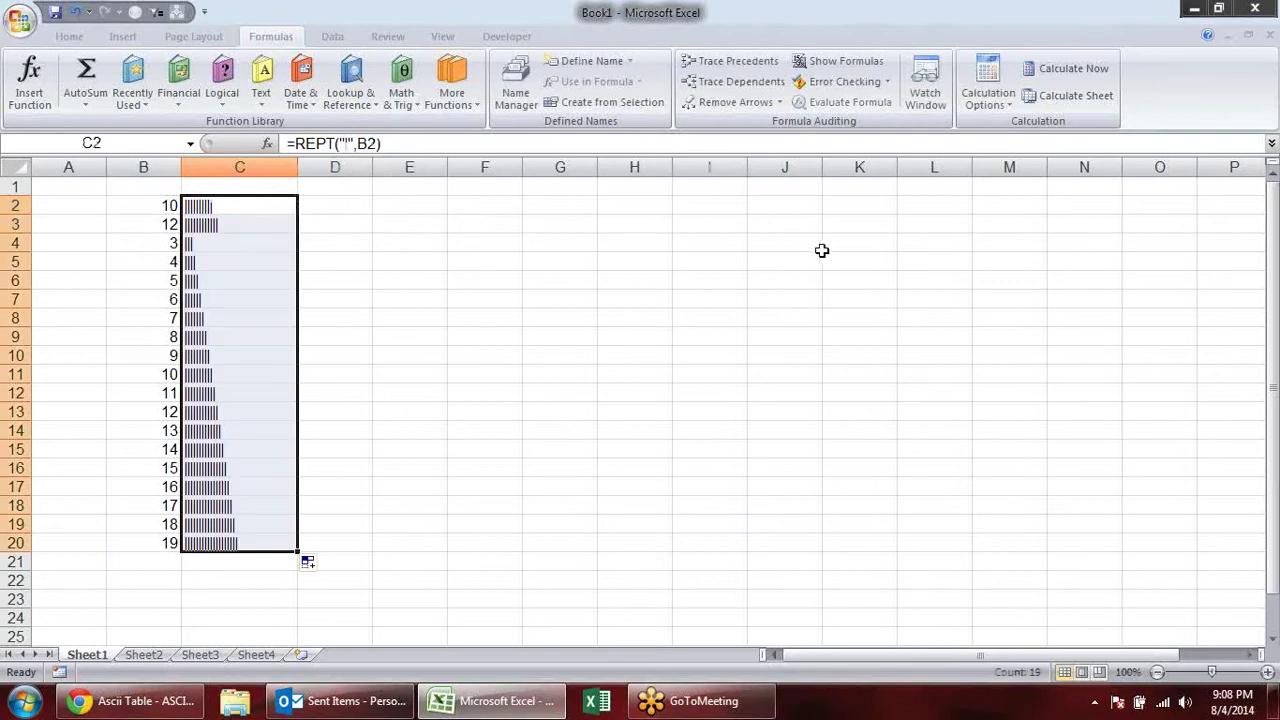
{"action": "left_click", "coordinate": [471, 278]}
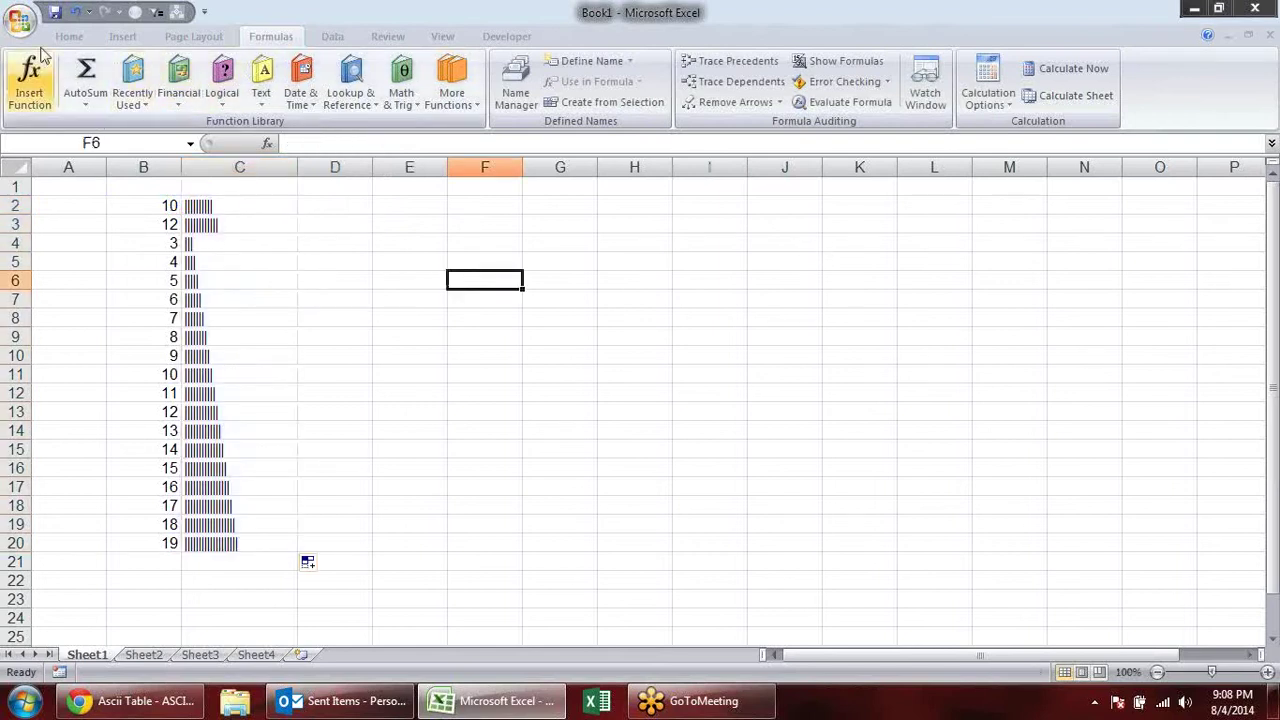
{"action": "left_click", "coordinate": [66, 38]}
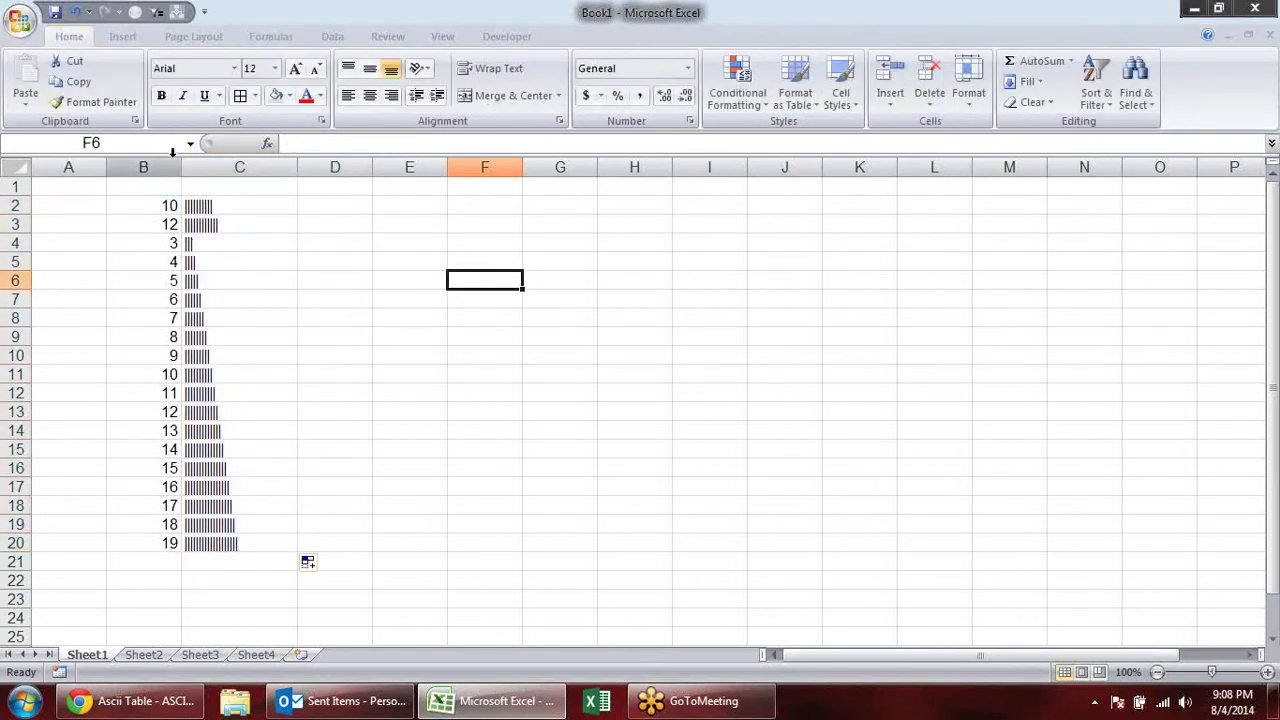
{"action": "left_click_drag", "start_coordinate": [212, 210], "coordinate": [218, 538]}
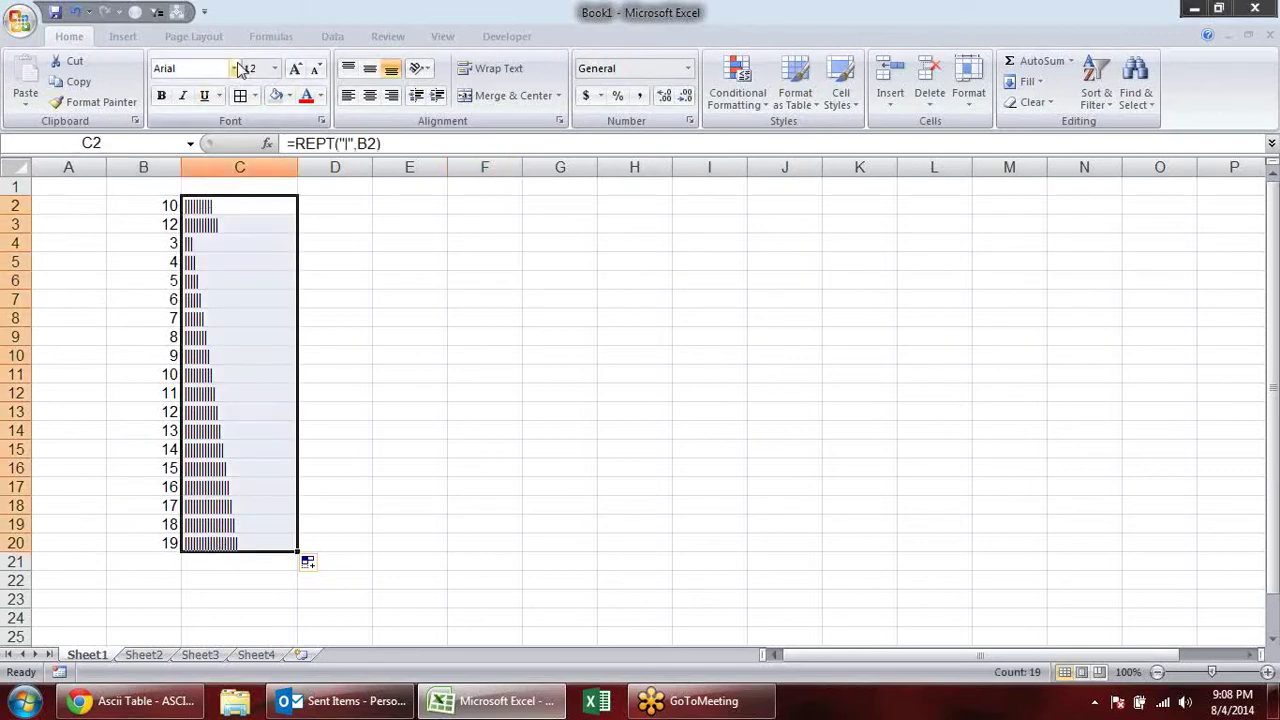
- Copy the numbers and bars from B2:C20 into H2:I20, then select the pasted bars in column I
{"action": "left_click", "coordinate": [235, 68]}
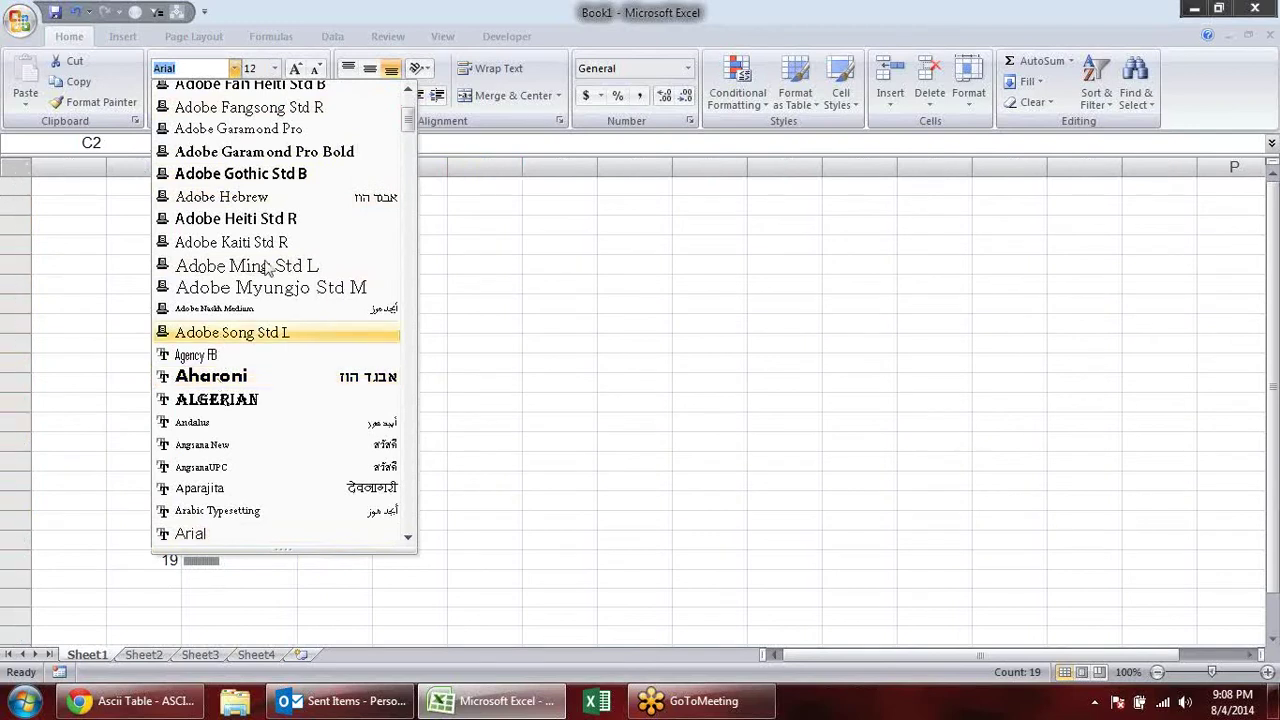
{"action": "left_click", "coordinate": [580, 271]}
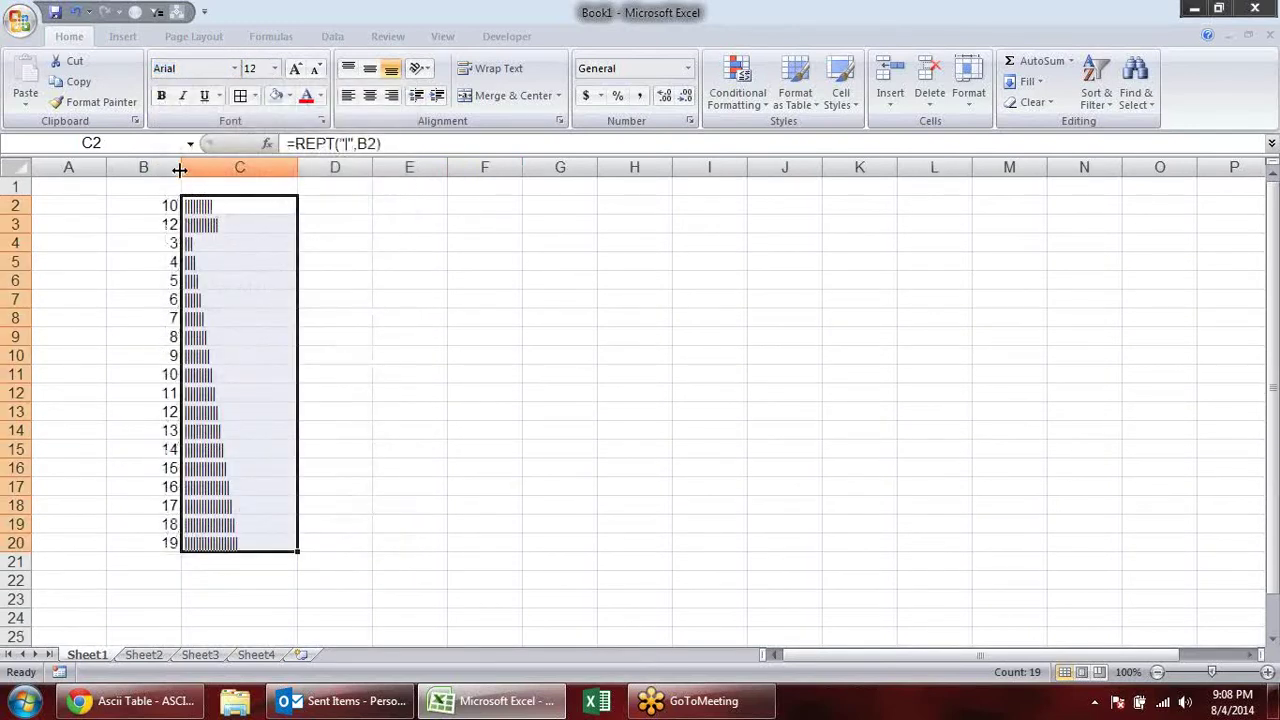
{"action": "left_click_drag", "start_coordinate": [171, 206], "coordinate": [218, 550]}
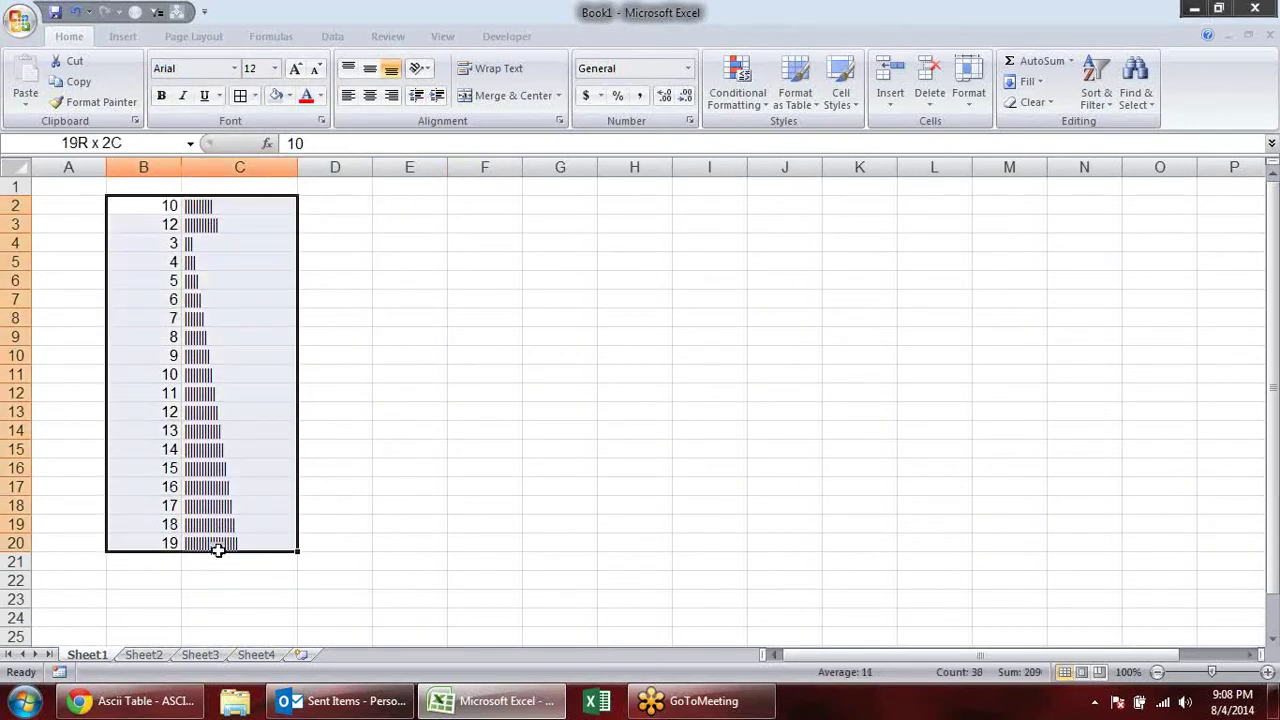
{"action": "key", "text": "ctrl+c"}
{"action": "left_click", "coordinate": [633, 206]}
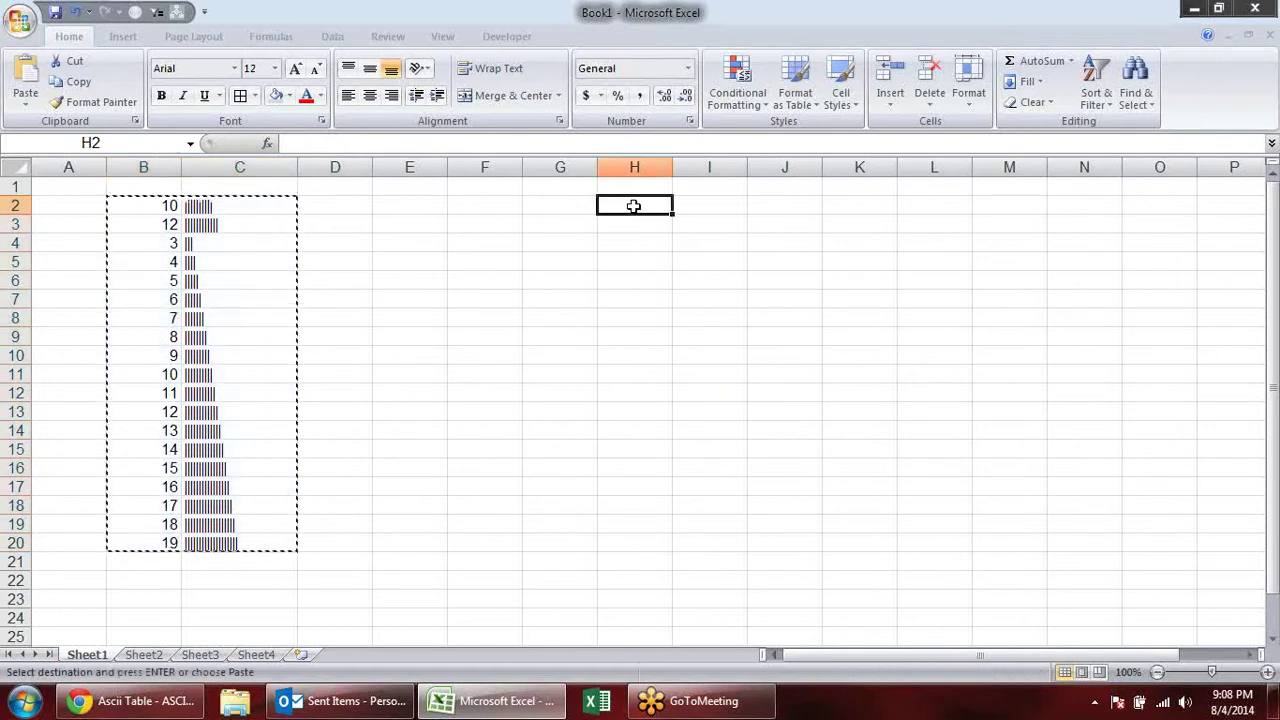
{"action": "key", "text": "Return"}
{"action": "mouse_move", "coordinate": [707, 205]}
{"action": "left_mouse_down"}
{"action": "mouse_move", "coordinate": [712, 611]}
{"action": "mouse_move", "coordinate": [712, 543]}
{"action": "left_mouse_up"}
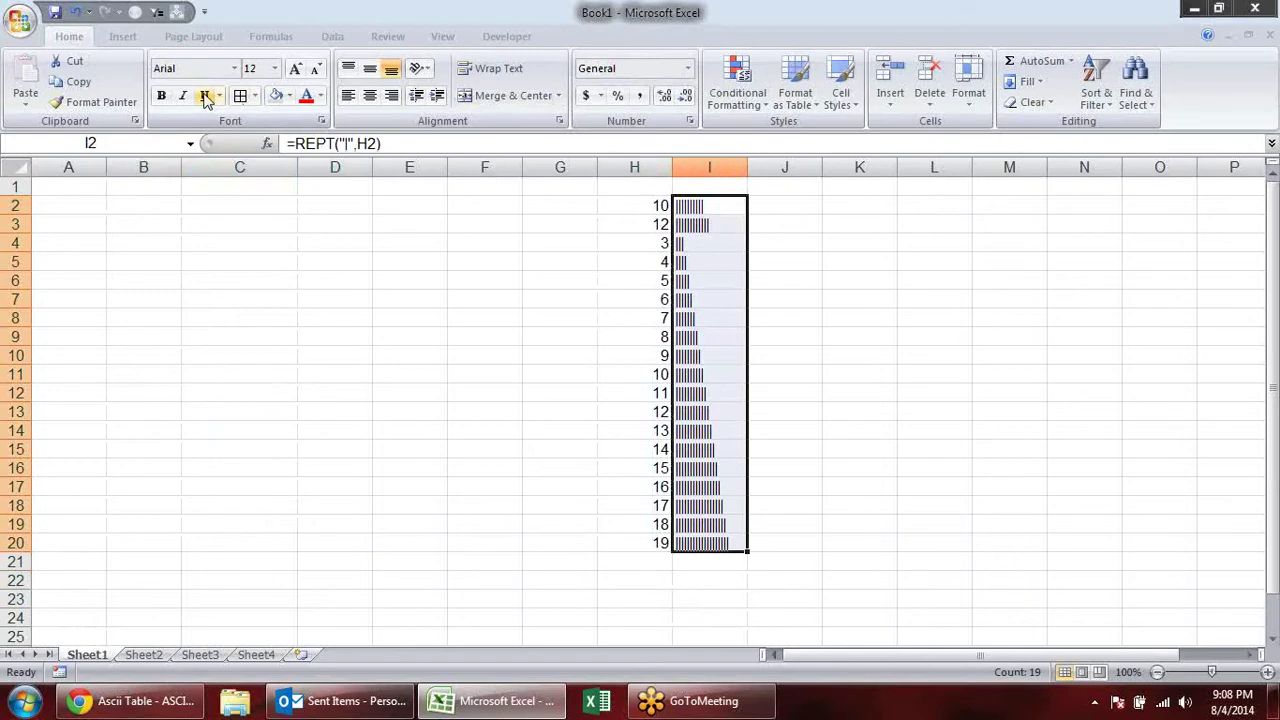
- Preview several fonts on the I2:I20 bars and apply Britannic Bold so they show as solid bars
{"action": "left_click", "coordinate": [234, 68]}
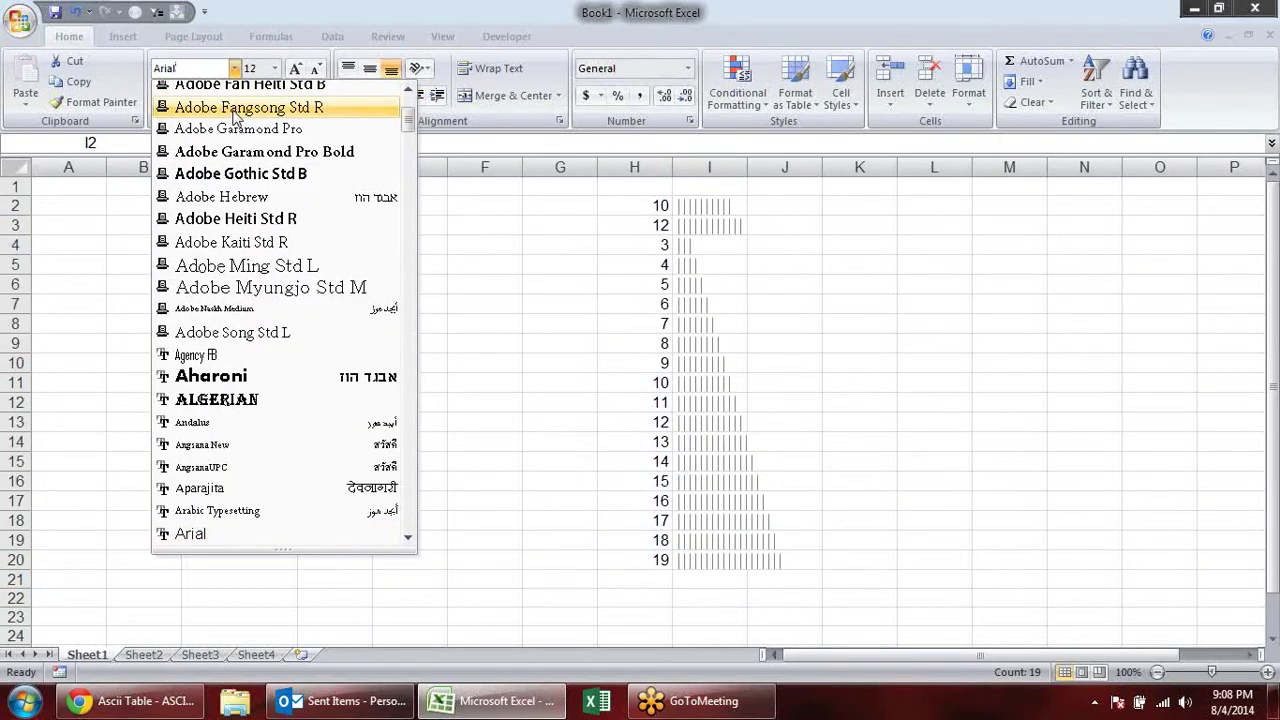
{"action": "key", "text": "Down"}
{"action": "key", "text": "Down"}
{"action": "key", "text": "Down"}
{"action": "key", "text": "Down"}
{"action": "key", "text": "Down"}
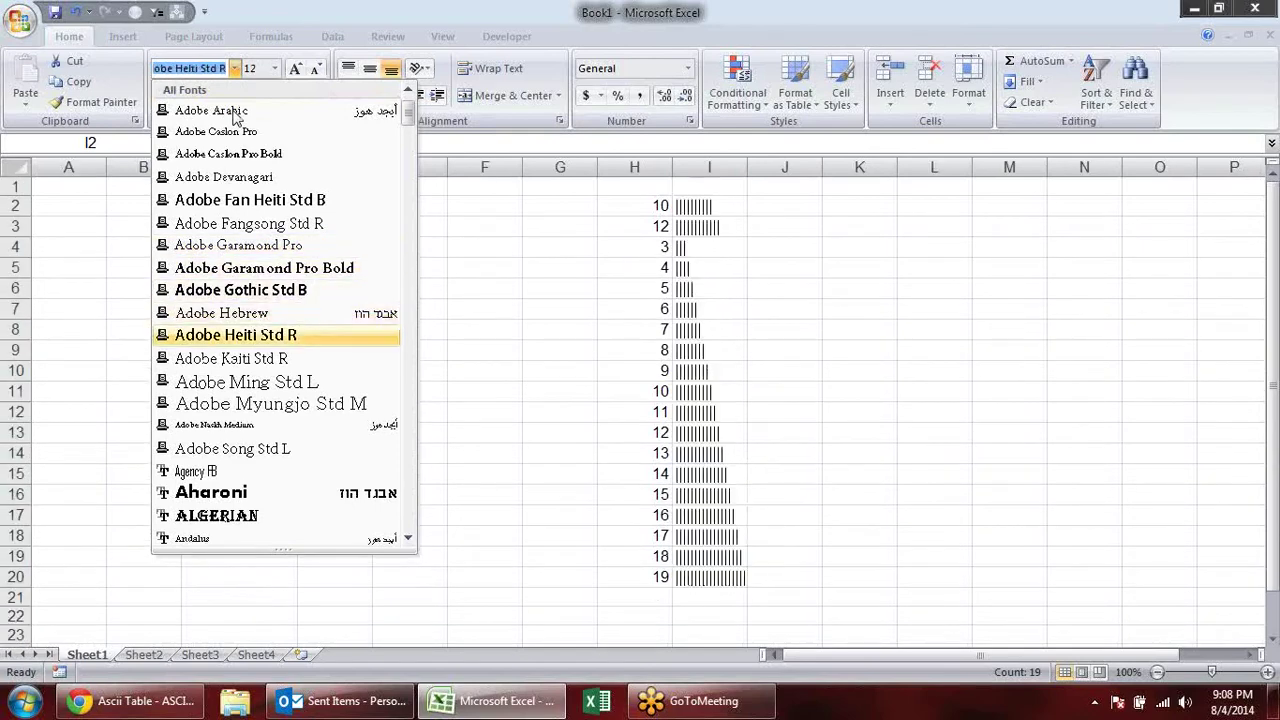
{"action": "key", "text": "Down"}
{"action": "key", "text": "Down"}
{"action": "key", "text": "Down"}
{"action": "key", "text": "Down"}
{"action": "key", "text": "Down"}
{"action": "key", "text": "Down"}
{"action": "key", "text": "Down"}
{"action": "key", "text": "Down"}
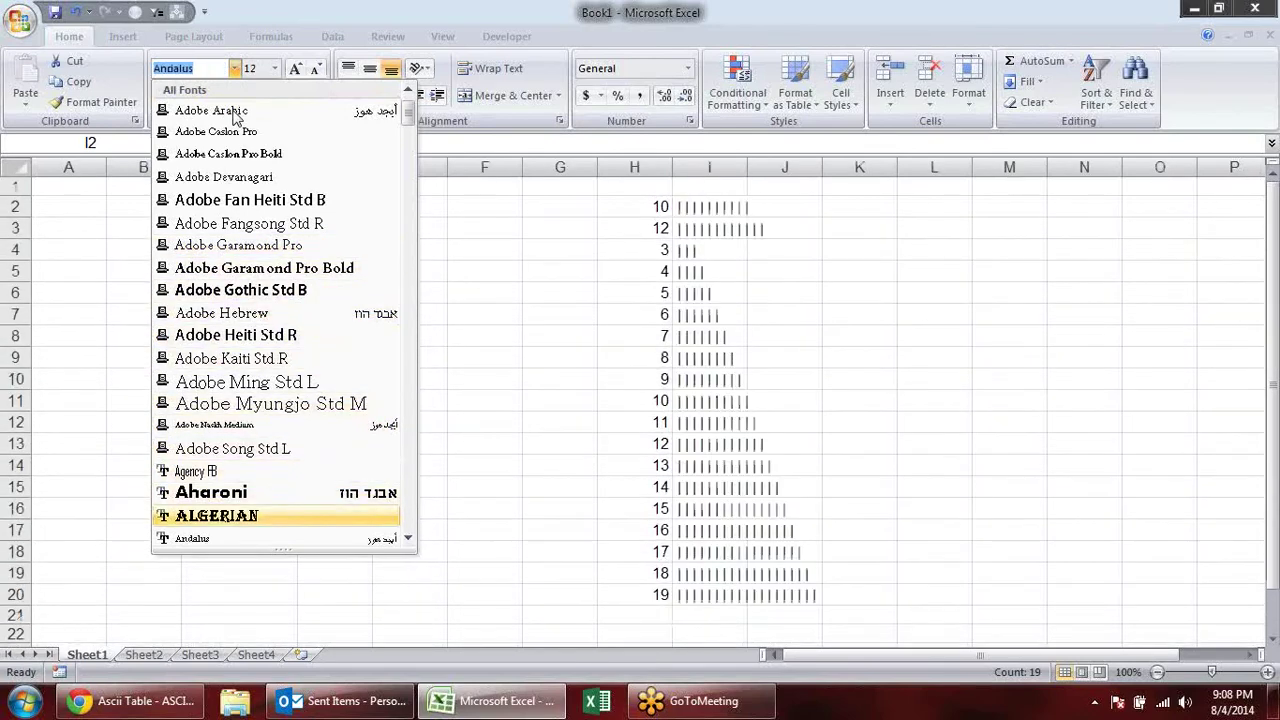
{"action": "key", "text": "Down"}
{"action": "key", "text": "Down"}
{"action": "key", "text": "Down"}
{"action": "key", "text": "Down"}
{"action": "key", "text": "Down"}
{"action": "key", "text": "Down"}
{"action": "key", "text": "Down"}
{"action": "key", "text": "Down"}
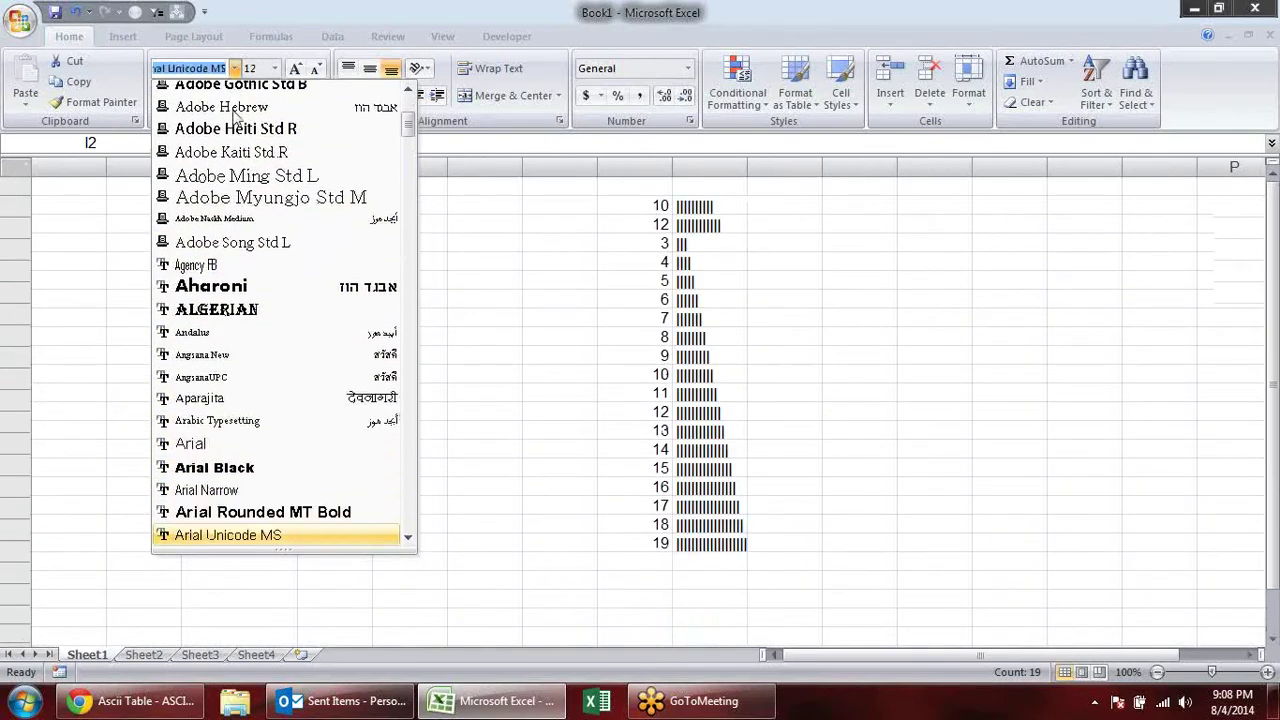
{"action": "key", "text": "Down"}
{"action": "key", "text": "Down"}
{"action": "key", "text": "Down"}
{"action": "key", "text": "Down"}
{"action": "key", "text": "Down"}
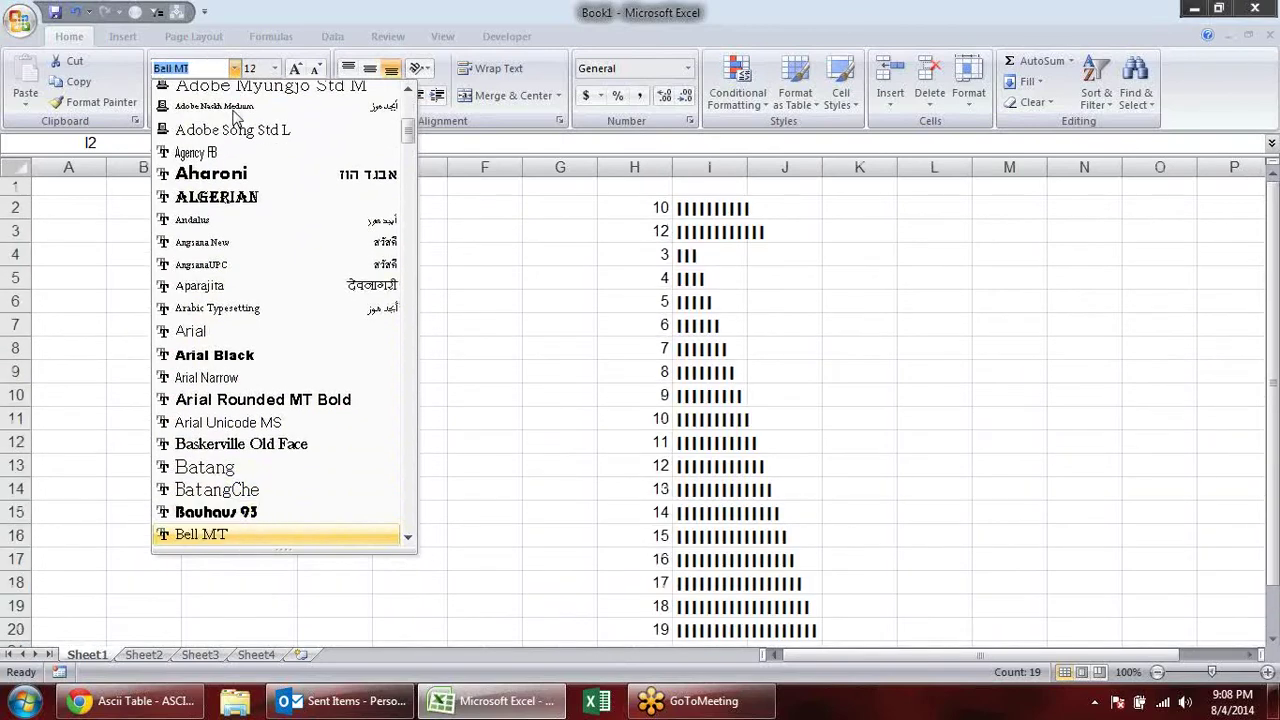
{"action": "key", "text": "Down"}
{"action": "key", "text": "Down"}
{"action": "key", "text": "Down"}
{"action": "key", "text": "Down"}
{"action": "key", "text": "Down"}
{"action": "key", "text": "Down"}
{"action": "key", "text": "Down"}
{"action": "key", "text": "Down"}
{"action": "key", "text": "Down"}
{"action": "key", "text": "Down"}
{"action": "key", "text": "Down"}
{"action": "key", "text": "Down"}
{"action": "key", "text": "Down"}
{"action": "key", "text": "Down"}
{"action": "key", "text": "Down"}
{"action": "key", "text": "Down"}
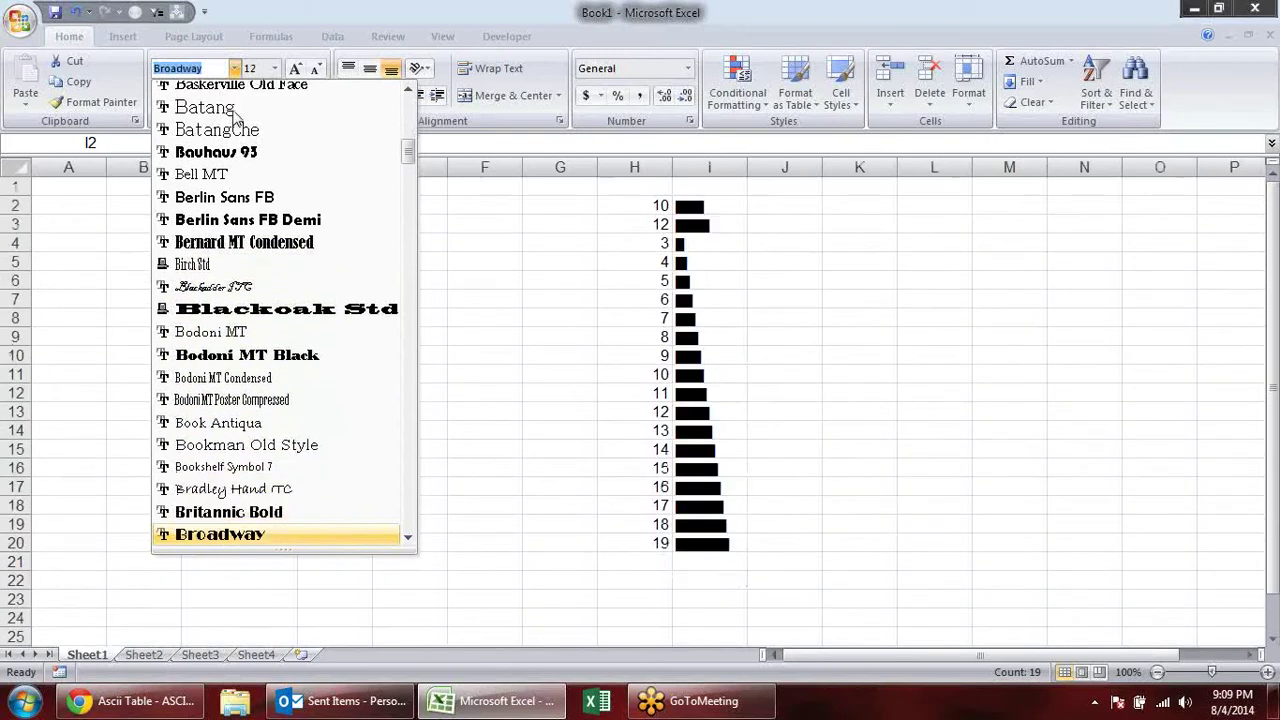
{"action": "key", "text": "Up"}
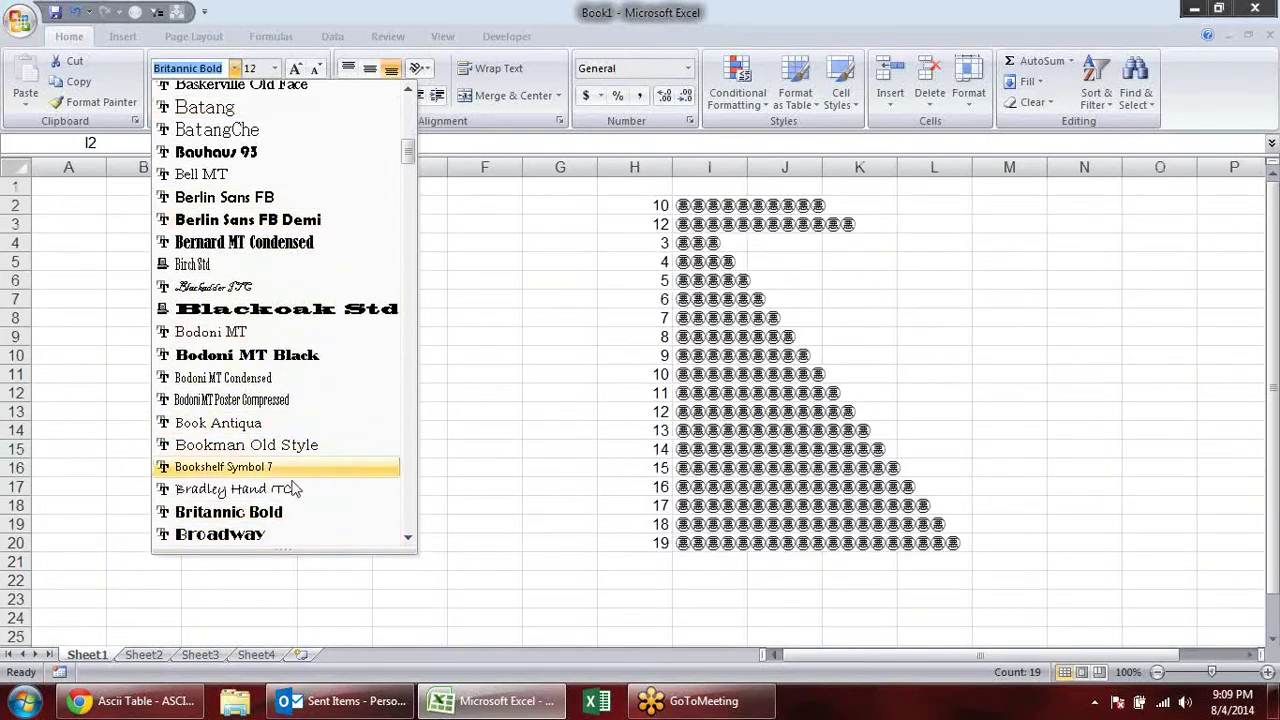
{"action": "left_click", "coordinate": [300, 512]}
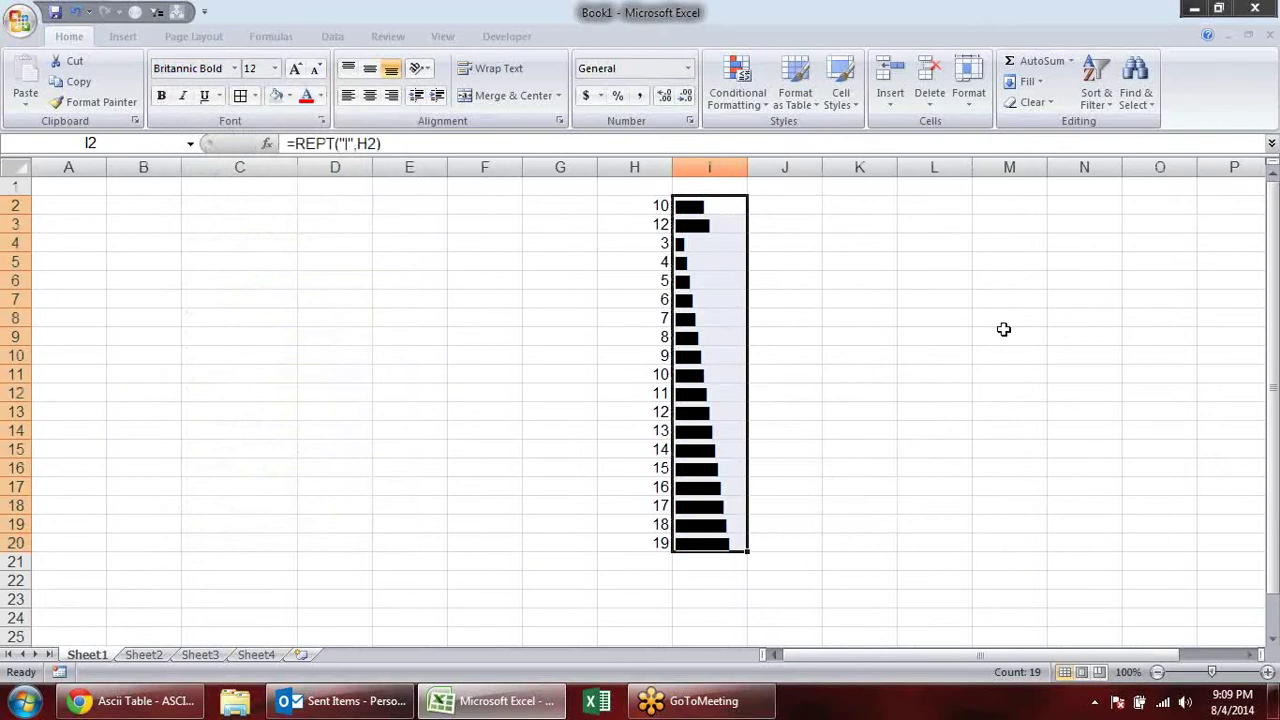
- Change the font colour of the bars in I2:I20 to teal
{"action": "left_click", "coordinate": [320, 96]}
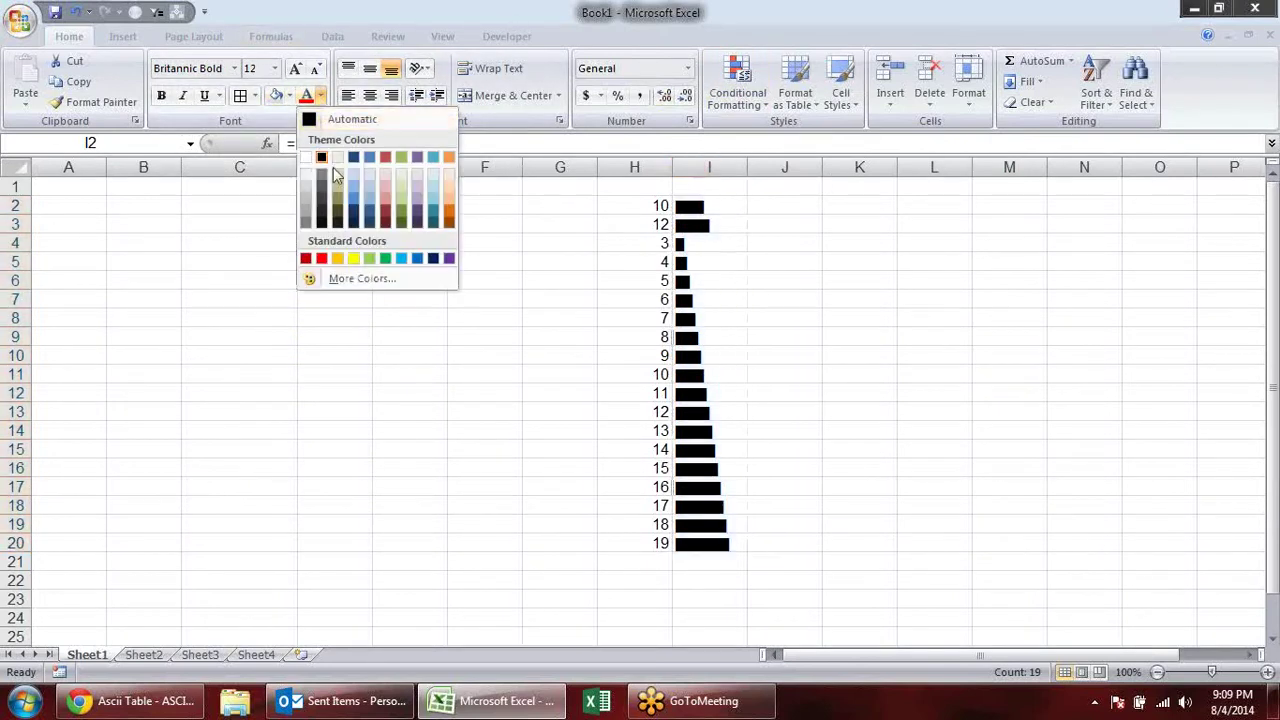
{"action": "left_click", "coordinate": [435, 215]}
{"action": "left_click", "coordinate": [1028, 275]}
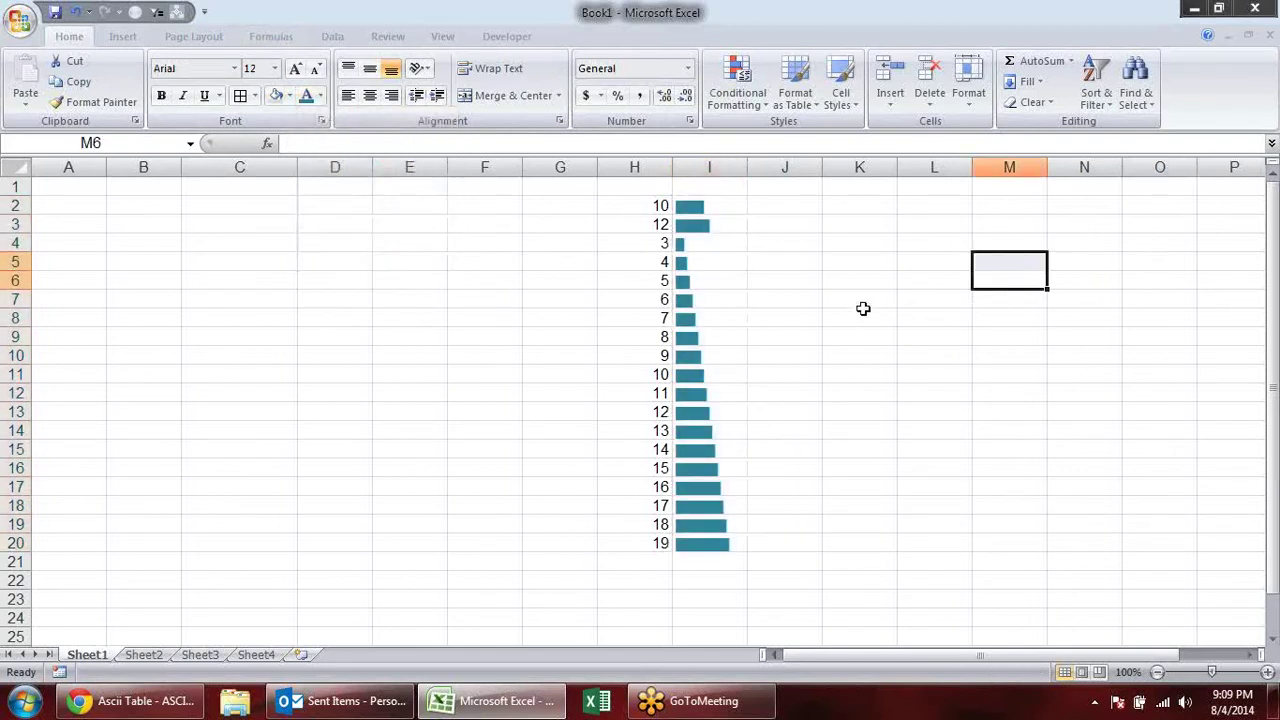
- Launch the other Excel version, dismiss its locked-file warning, and close that window
{"action": "left_click", "coordinate": [595, 698]}
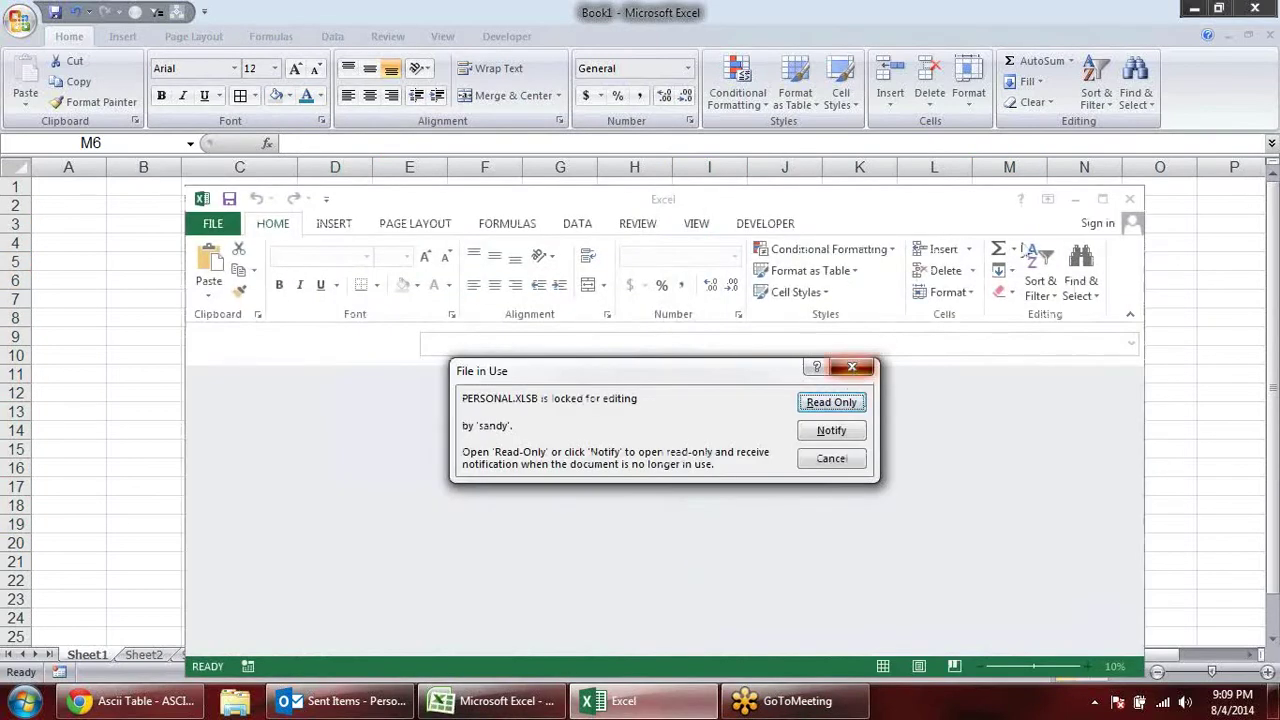
{"action": "left_click", "coordinate": [851, 367]}
{"action": "left_click", "coordinate": [1129, 200]}
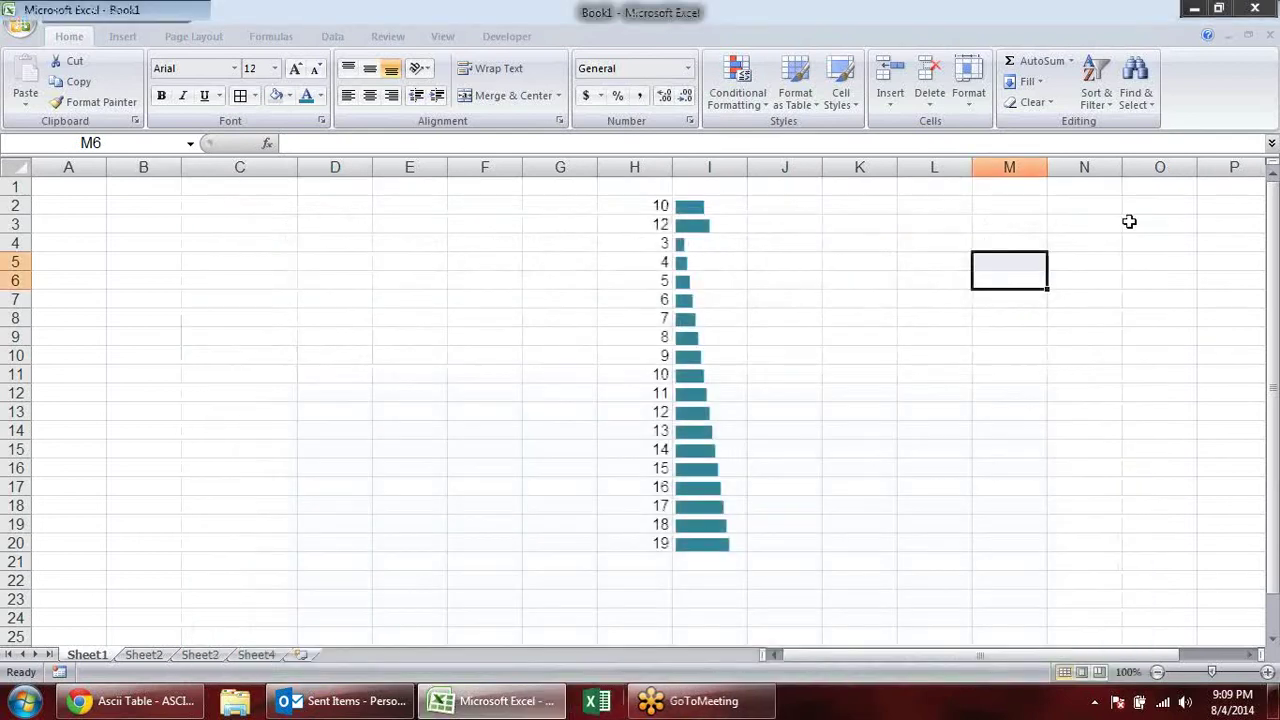
{"action": "left_click", "coordinate": [791, 300]}
- Copy the numbers in H2:H20 into C3:C21
{"action": "left_click_drag", "start_coordinate": [632, 210], "coordinate": [632, 557]}
{"action": "key", "text": "ctrl+c"}
{"action": "left_click", "coordinate": [223, 228]}
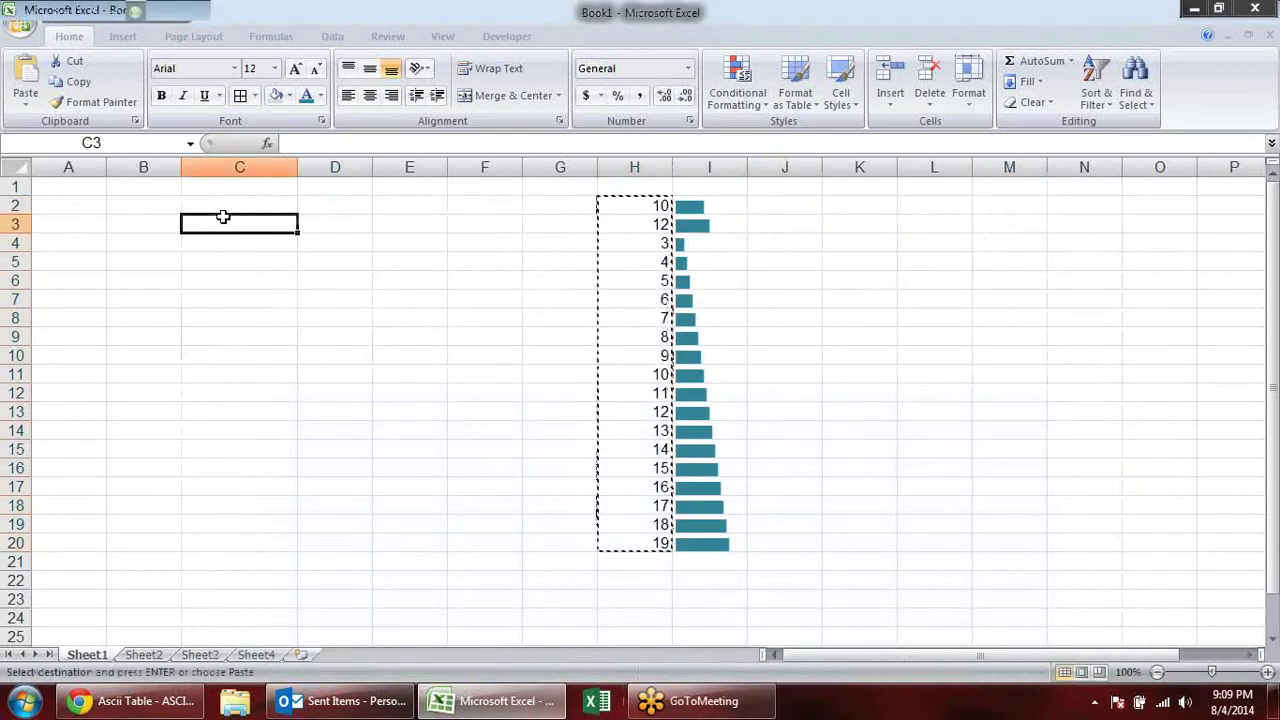
{"action": "key", "text": "Return"}
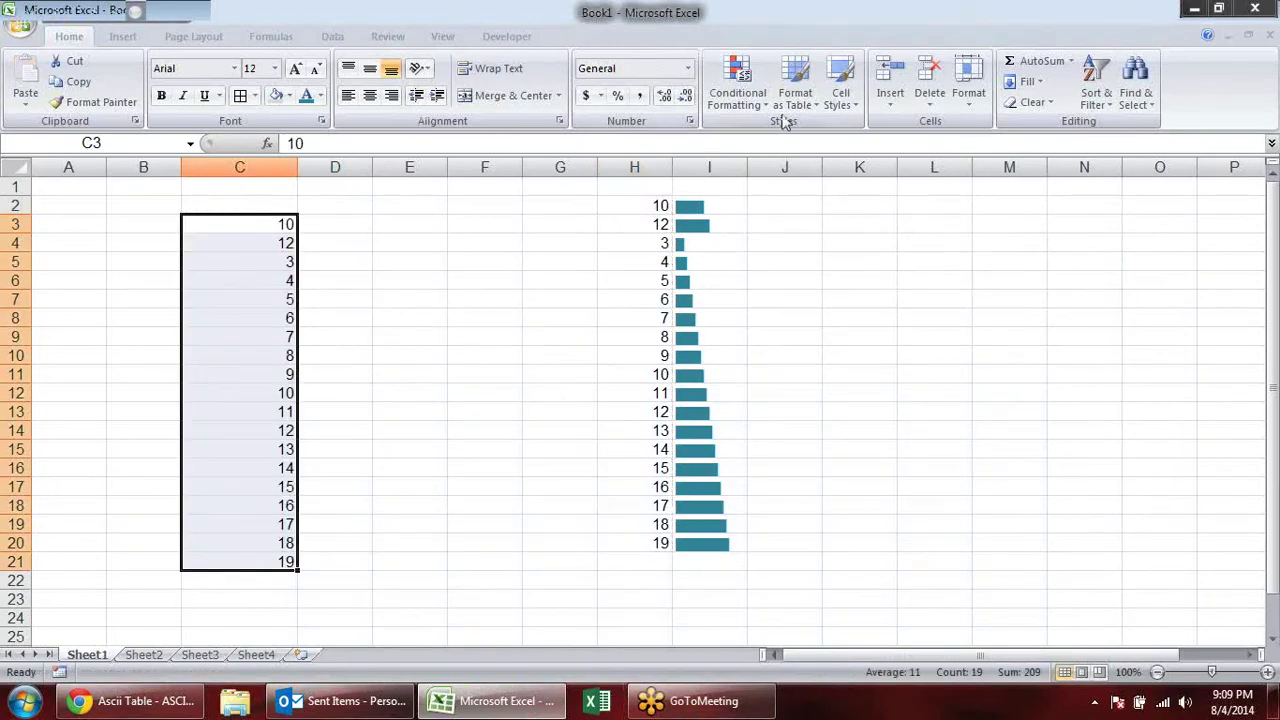
- Apply Blue Data Bar conditional formatting to the pasted numbers and make column C narrower
{"action": "left_click", "coordinate": [740, 92]}
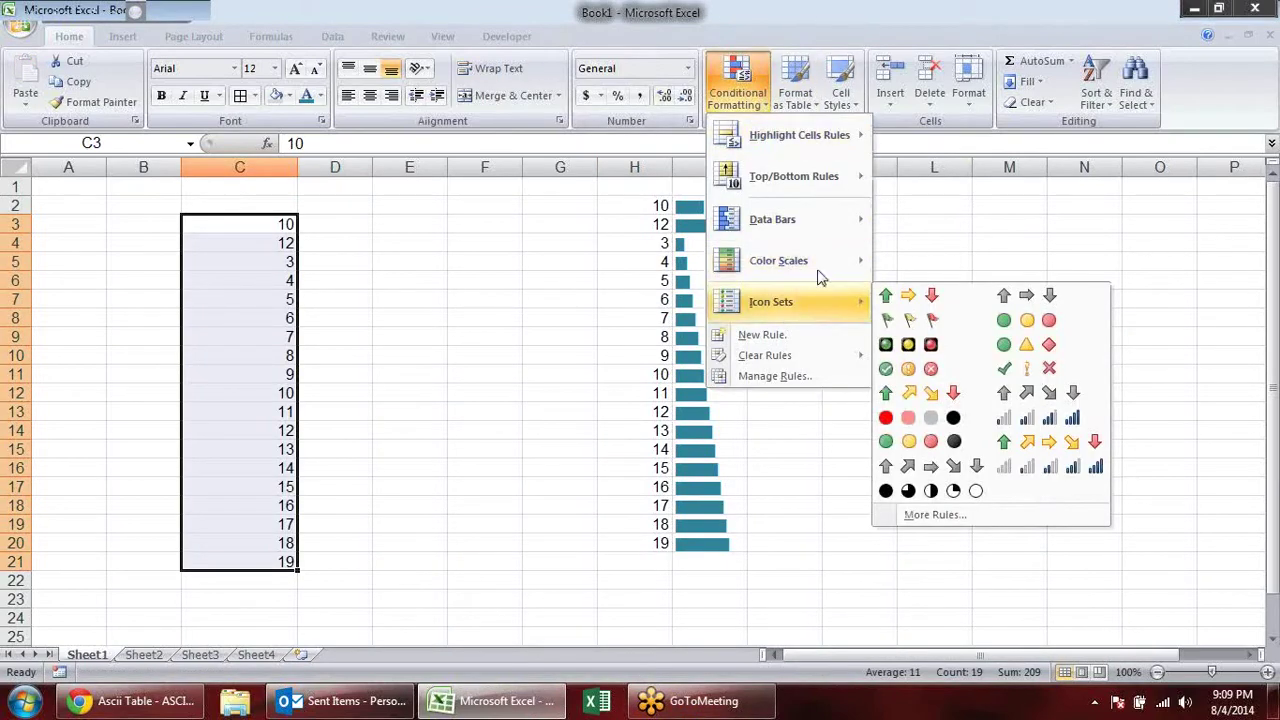
{"action": "mouse_move", "coordinate": [787, 219]}
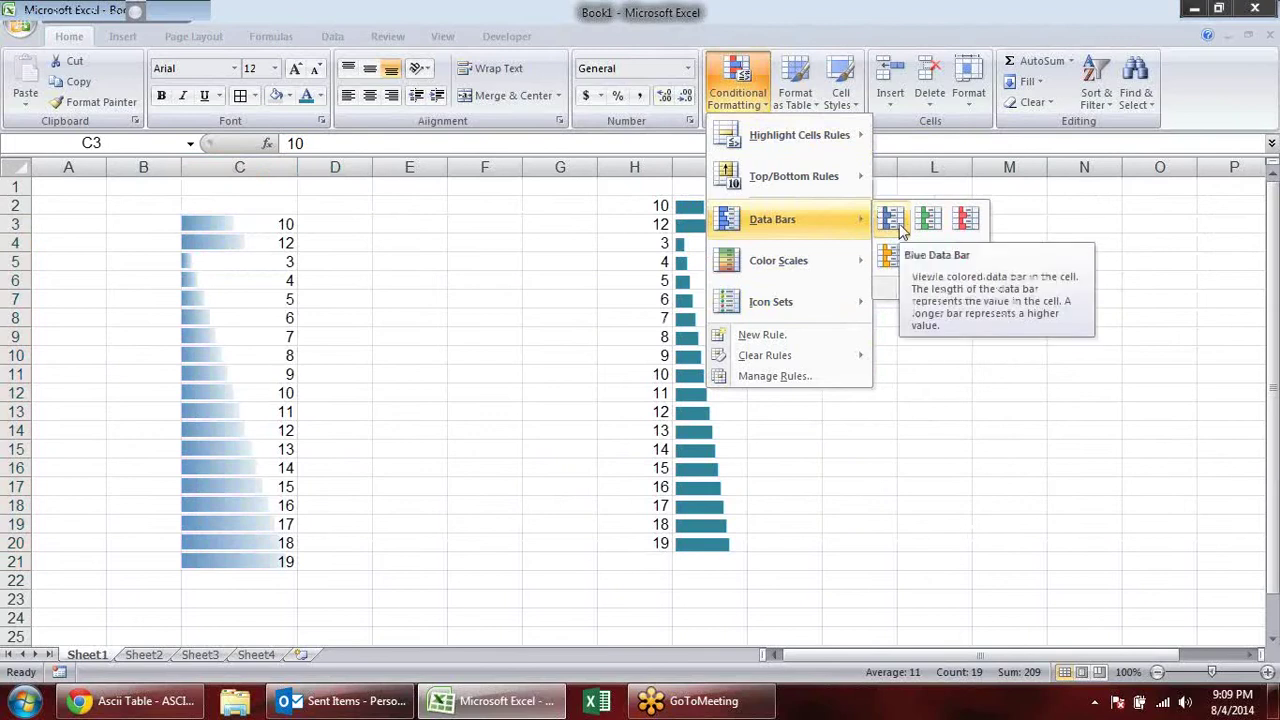
{"action": "left_click", "coordinate": [901, 226]}
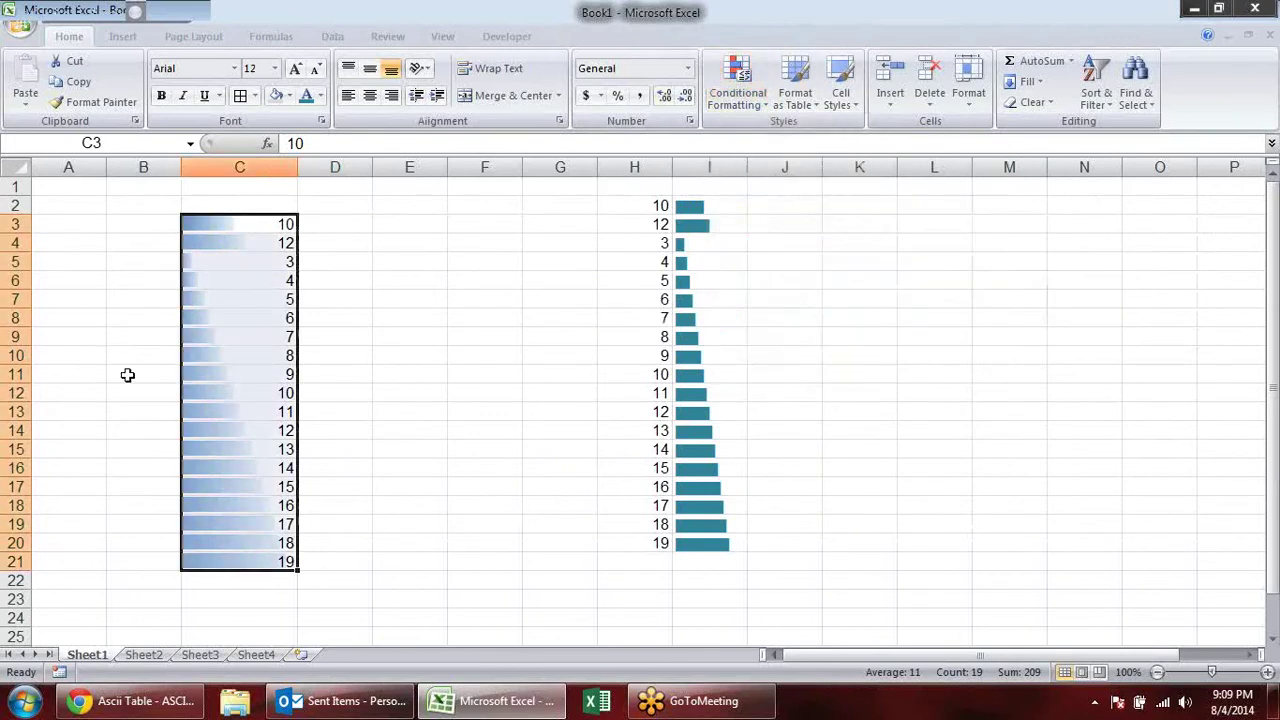
{"action": "left_click_drag", "start_coordinate": [528, 300], "coordinate": [465, 300]}
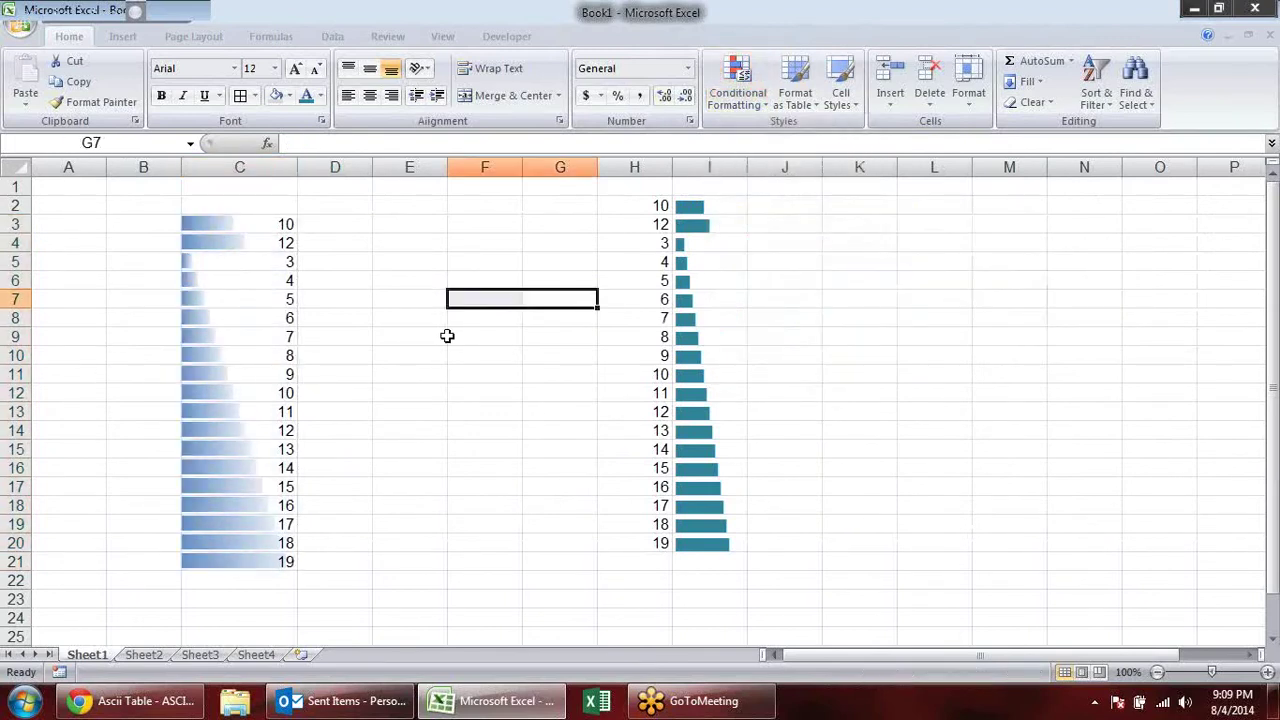
{"action": "mouse_move", "coordinate": [297, 167]}
{"action": "left_mouse_down"}
{"action": "mouse_move", "coordinate": [206, 167]}
{"action": "mouse_move", "coordinate": [260, 170]}
{"action": "left_mouse_up"}
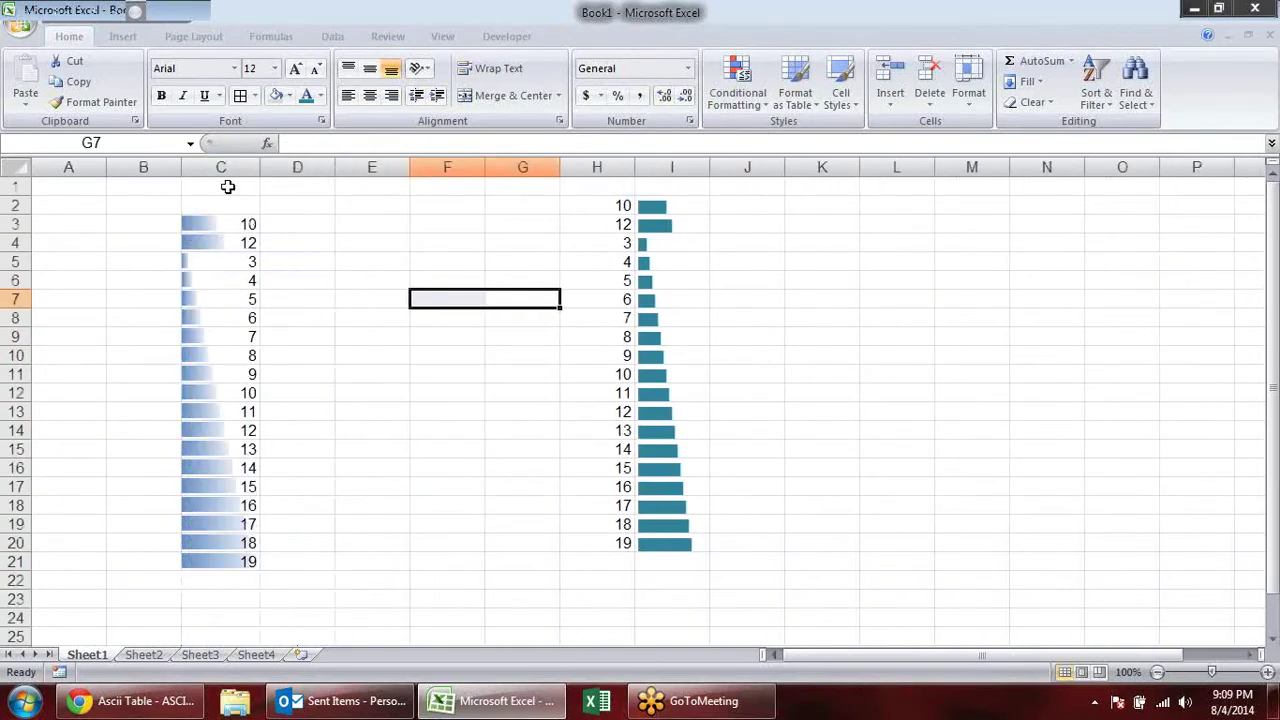
{"action": "right_click", "coordinate": [237, 170]}
- Delete the data-bar column C, then inspect the REPT bar formula in H2 and the value in G2
{"action": "left_click", "coordinate": [300, 280]}
{"action": "left_click", "coordinate": [712, 316]}
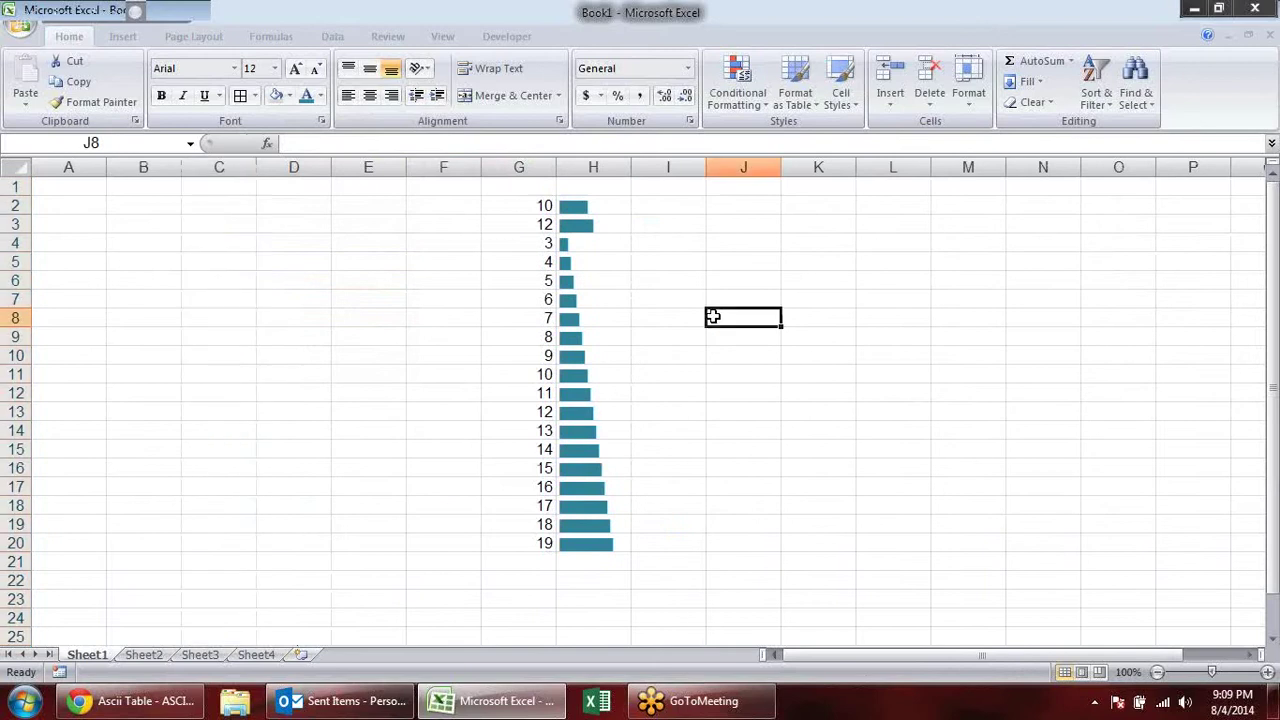
{"action": "left_click", "coordinate": [600, 207]}
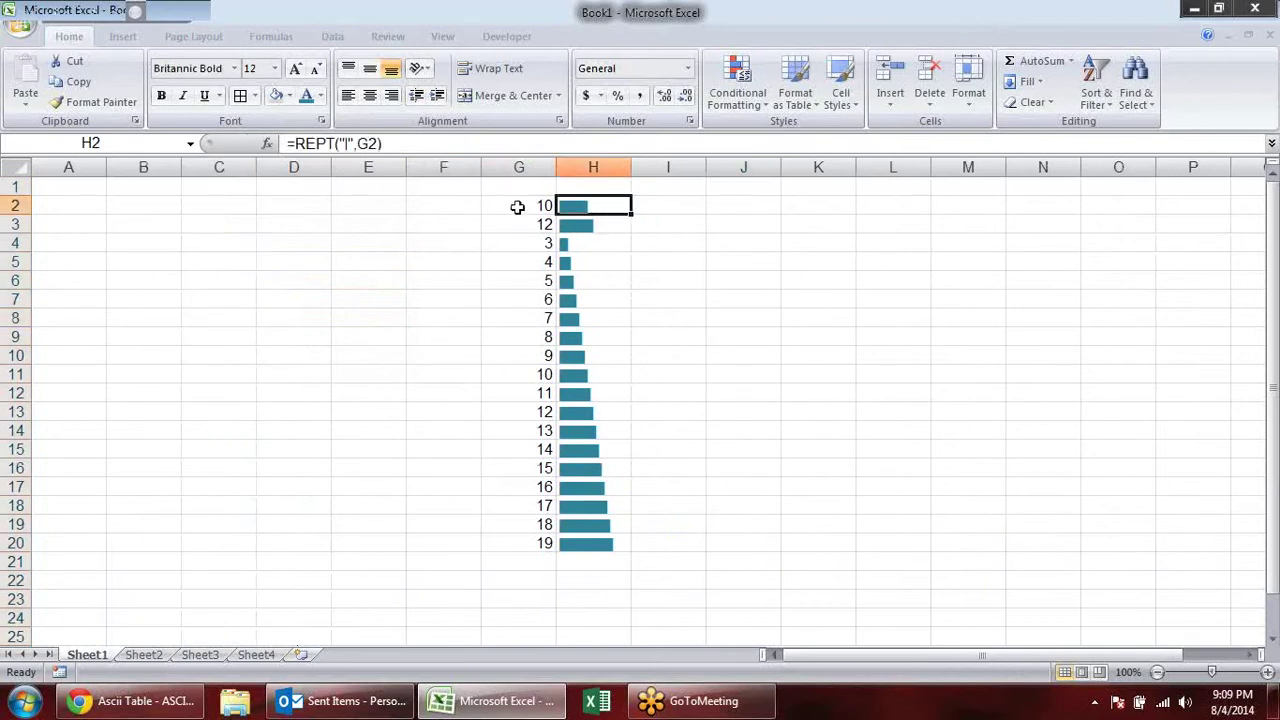
{"action": "left_click", "coordinate": [517, 207]}
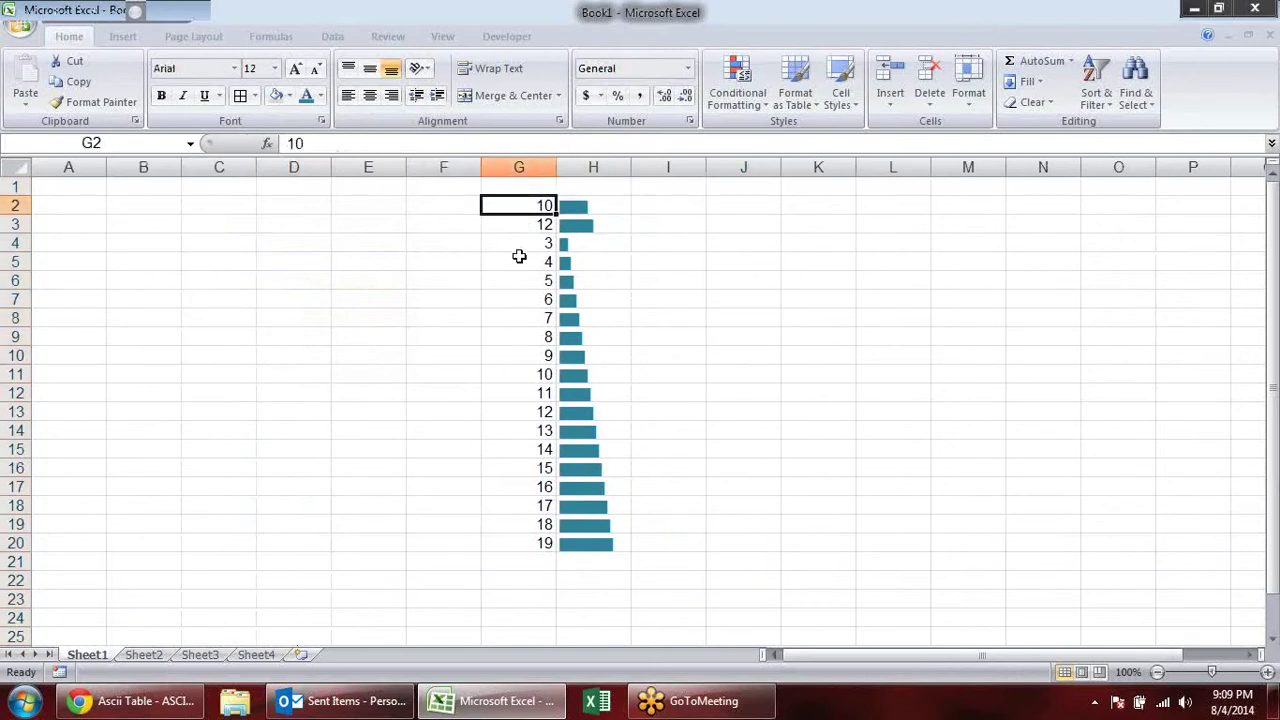
- Fill F2:F20 with random whole numbers using =RANDBETWEEN(1,10)
{"action": "left_click_drag", "start_coordinate": [437, 205], "coordinate": [461, 553]}
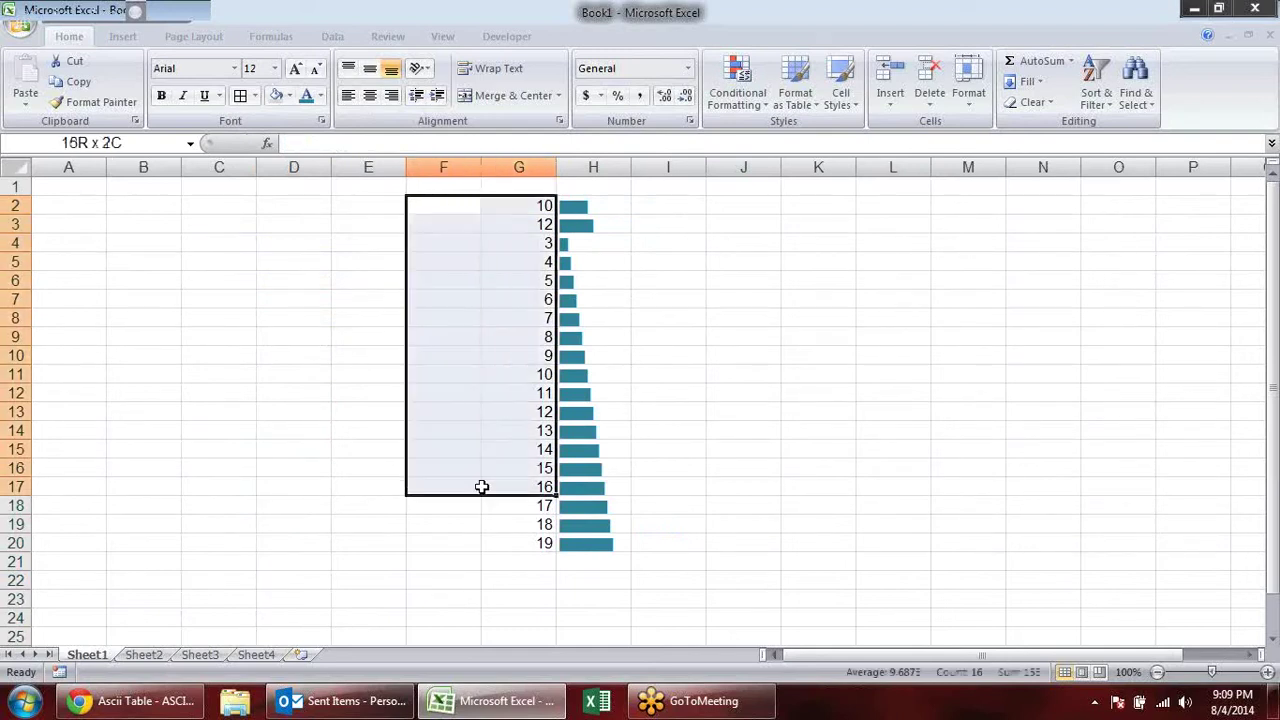
{"action": "type", "text": "=ra"}
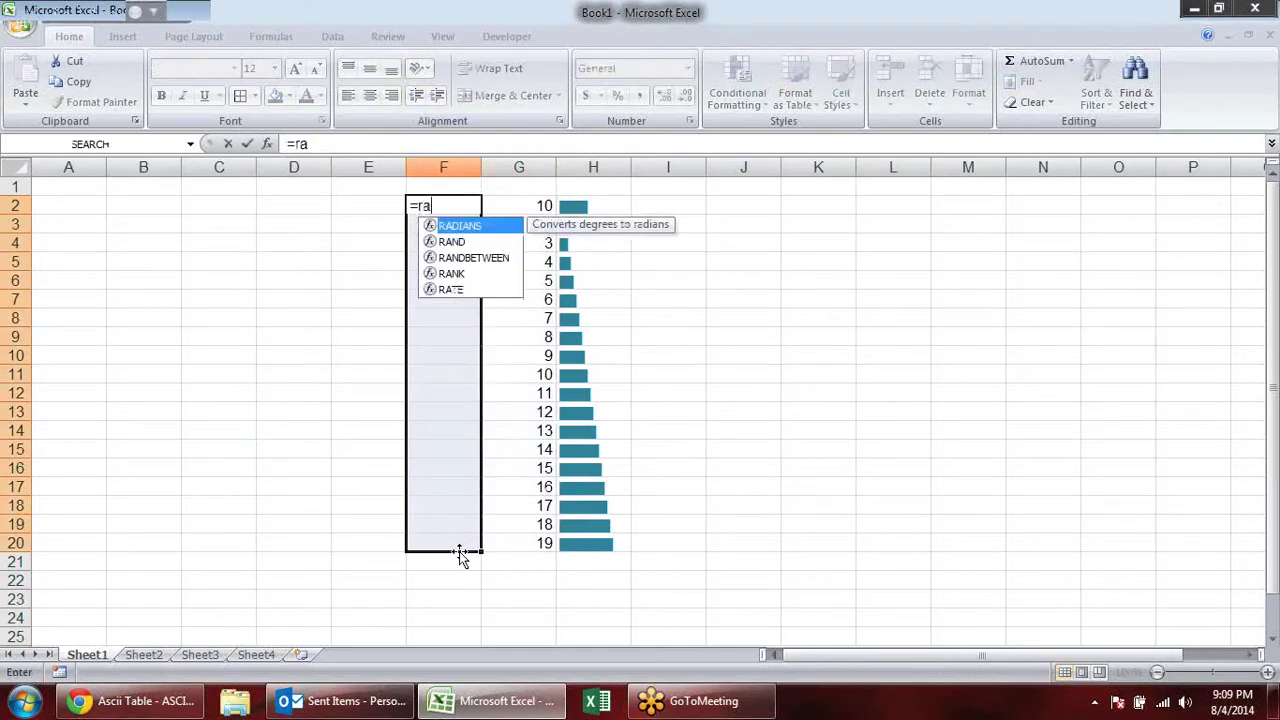
{"action": "key", "text": "Down"}
{"action": "key", "text": "Down"}
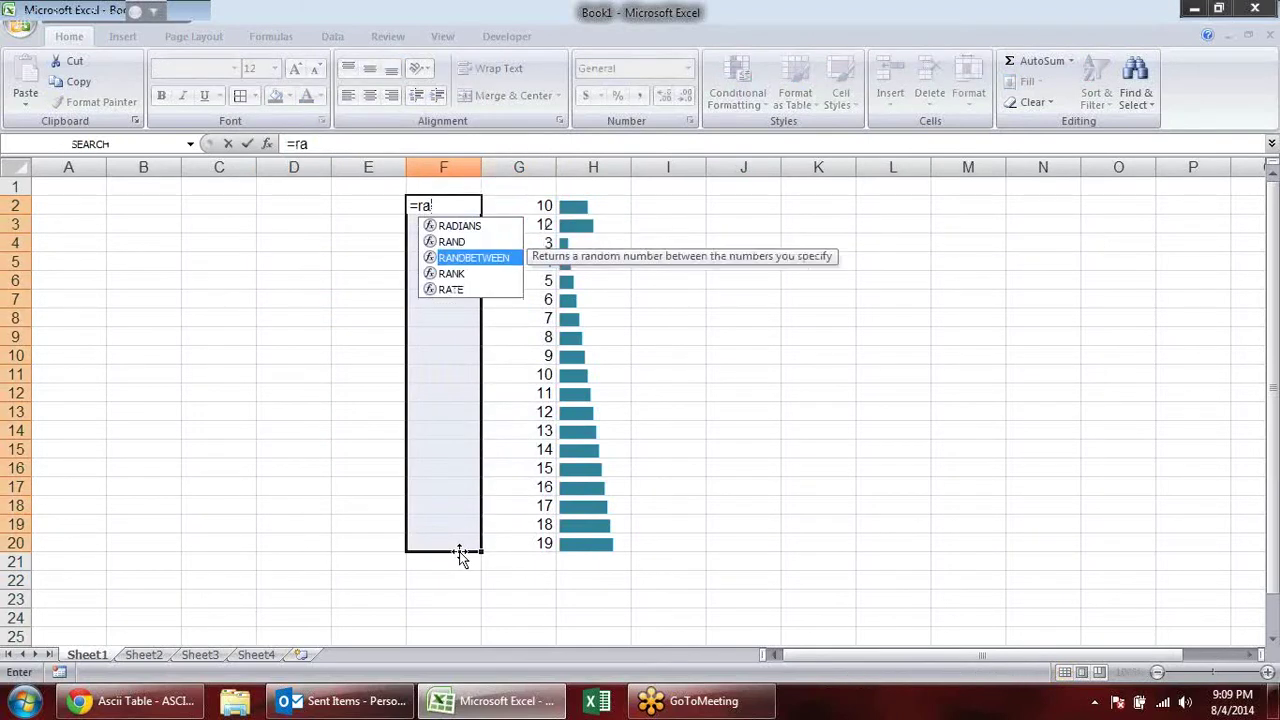
{"action": "key", "text": "Tab"}
{"action": "type", "text": "1,10"}
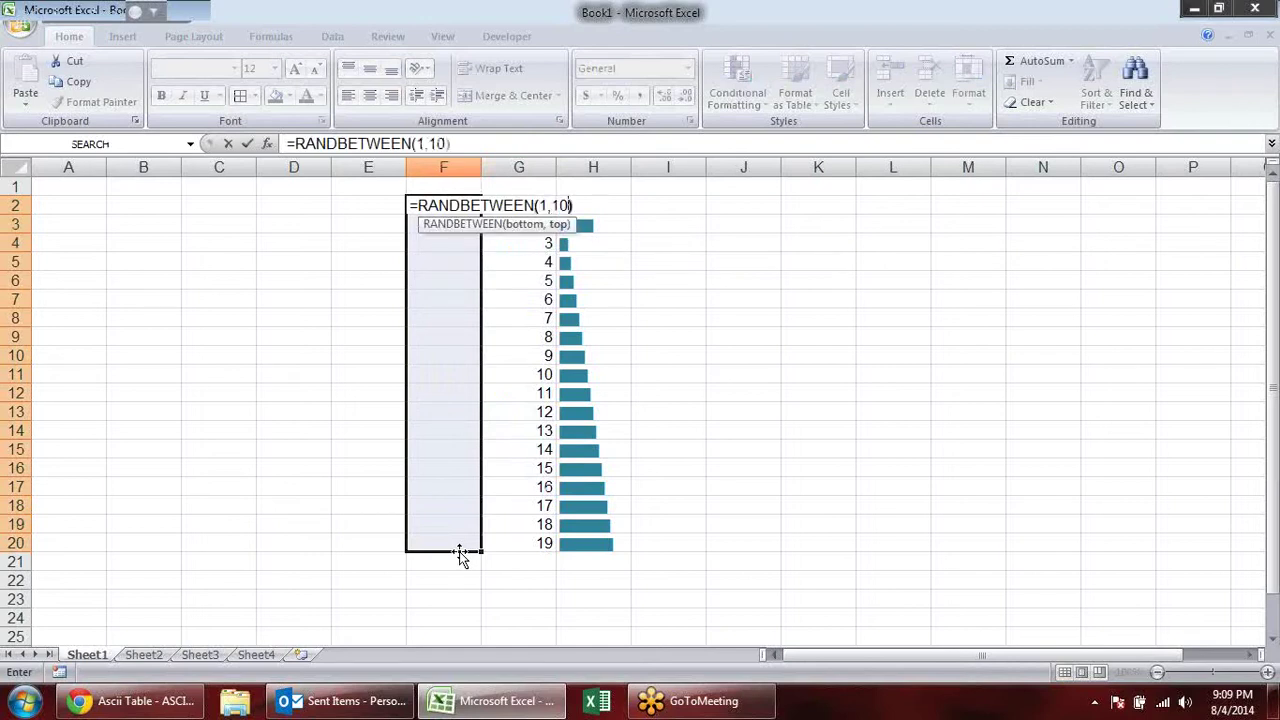
{"action": "key", "text": "ctrl+Return"}
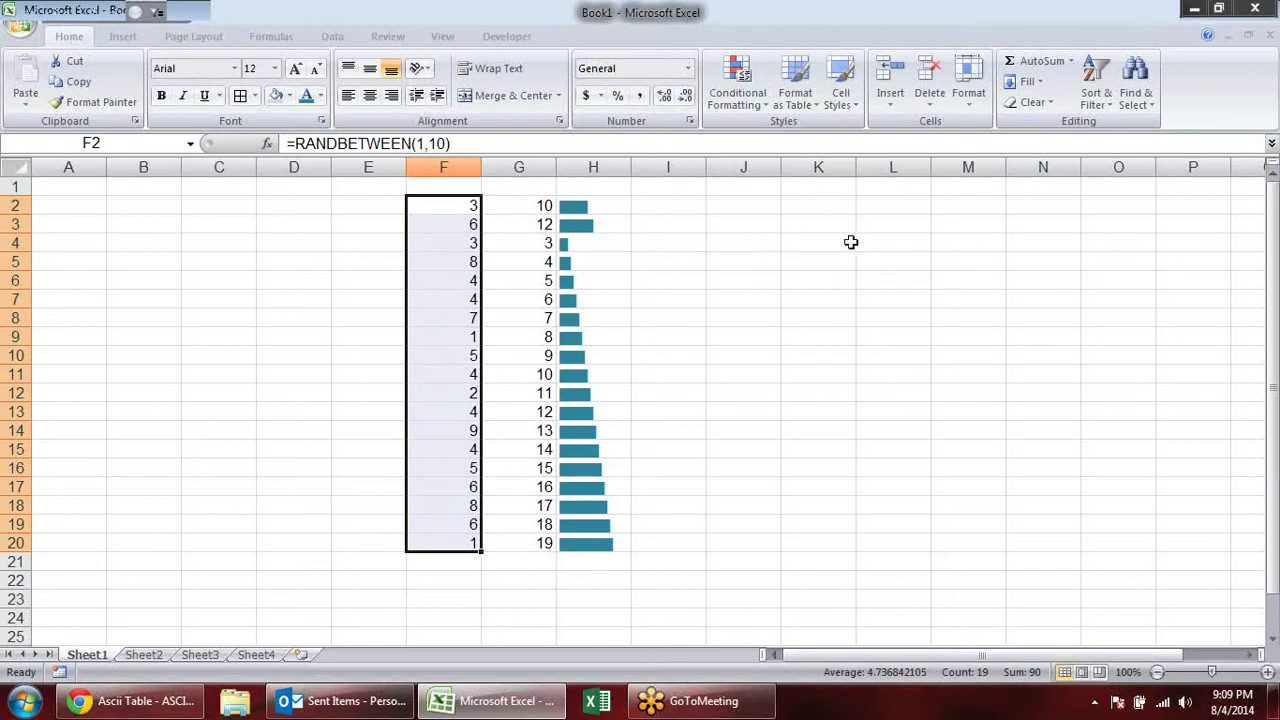
{"action": "left_click", "coordinate": [820, 316]}
{"action": "left_click", "coordinate": [628, 205]}
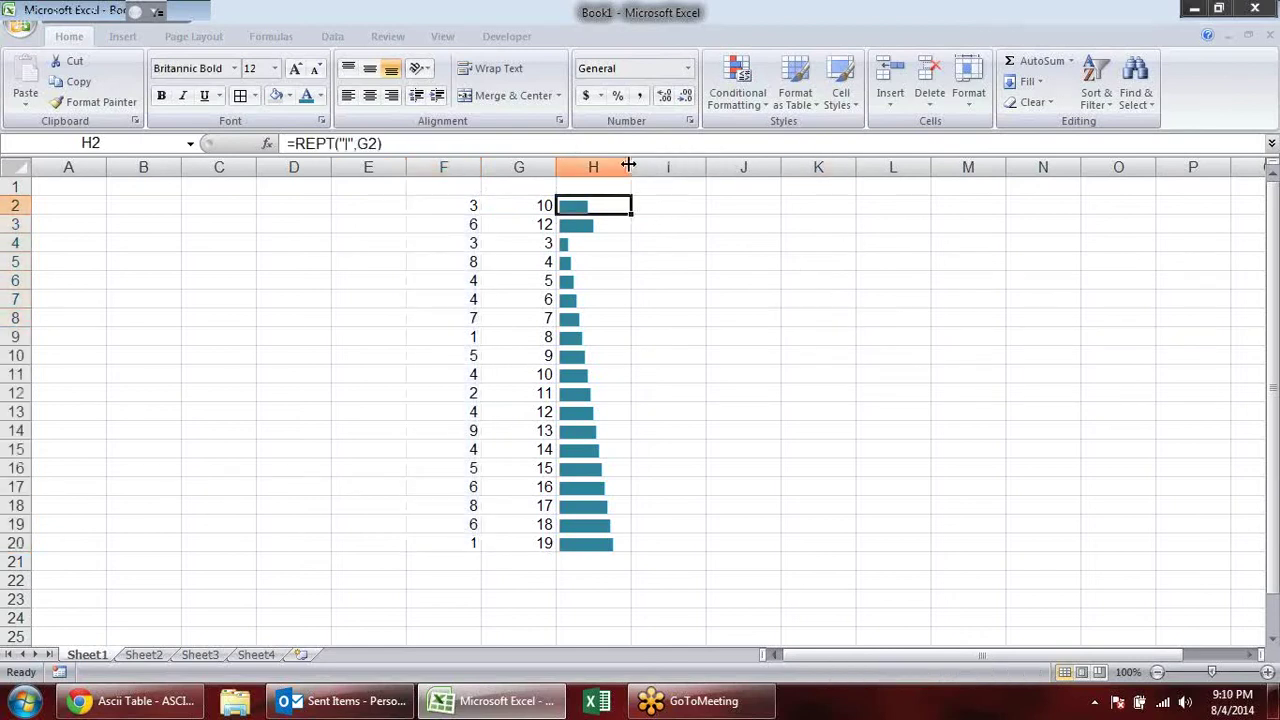
- Widen column H and make rows 2–20 much taller
{"action": "left_click_drag", "start_coordinate": [629, 164], "coordinate": [708, 164]}
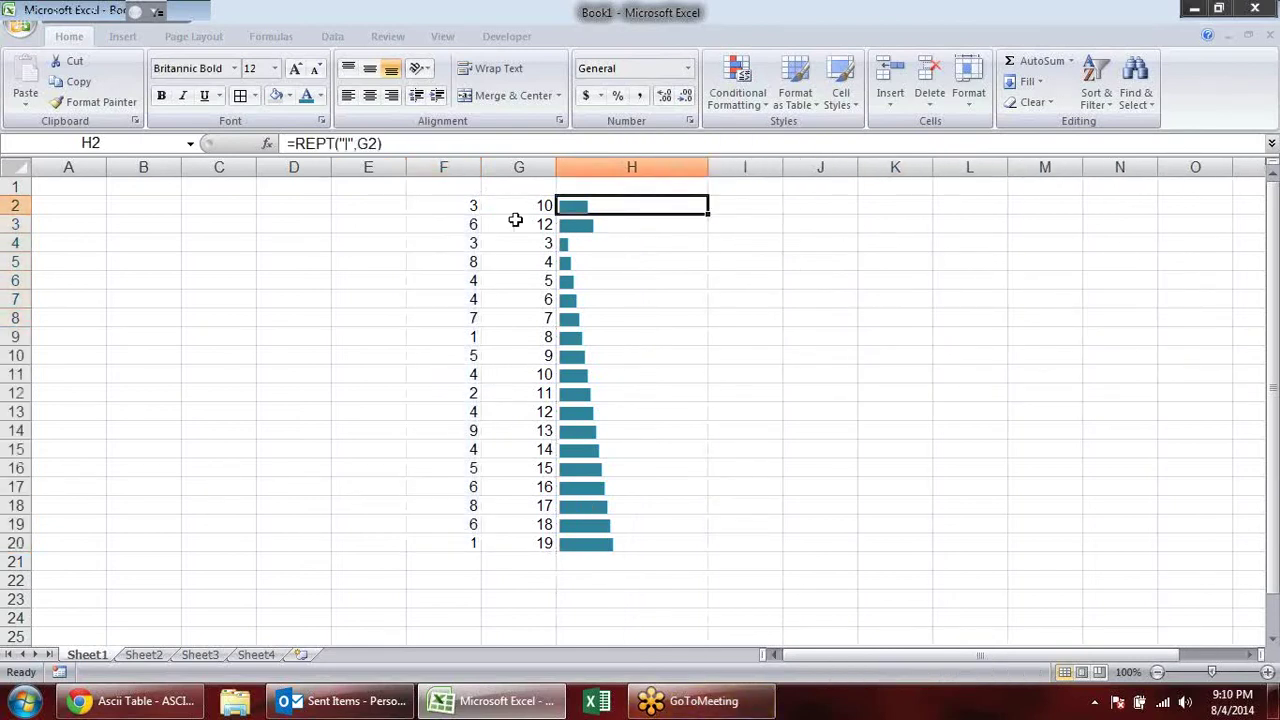
{"action": "left_click_drag", "start_coordinate": [15, 205], "coordinate": [10, 548]}
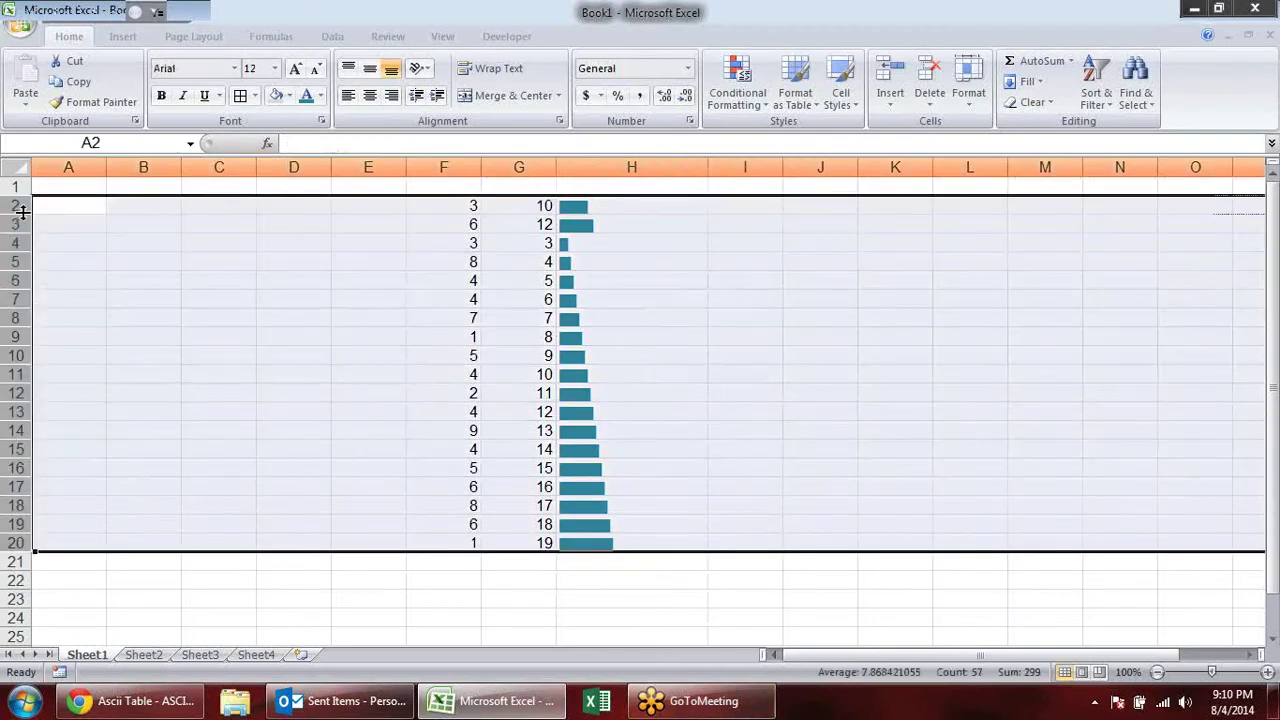
{"action": "left_click_drag", "start_coordinate": [22, 211], "coordinate": [16, 244]}
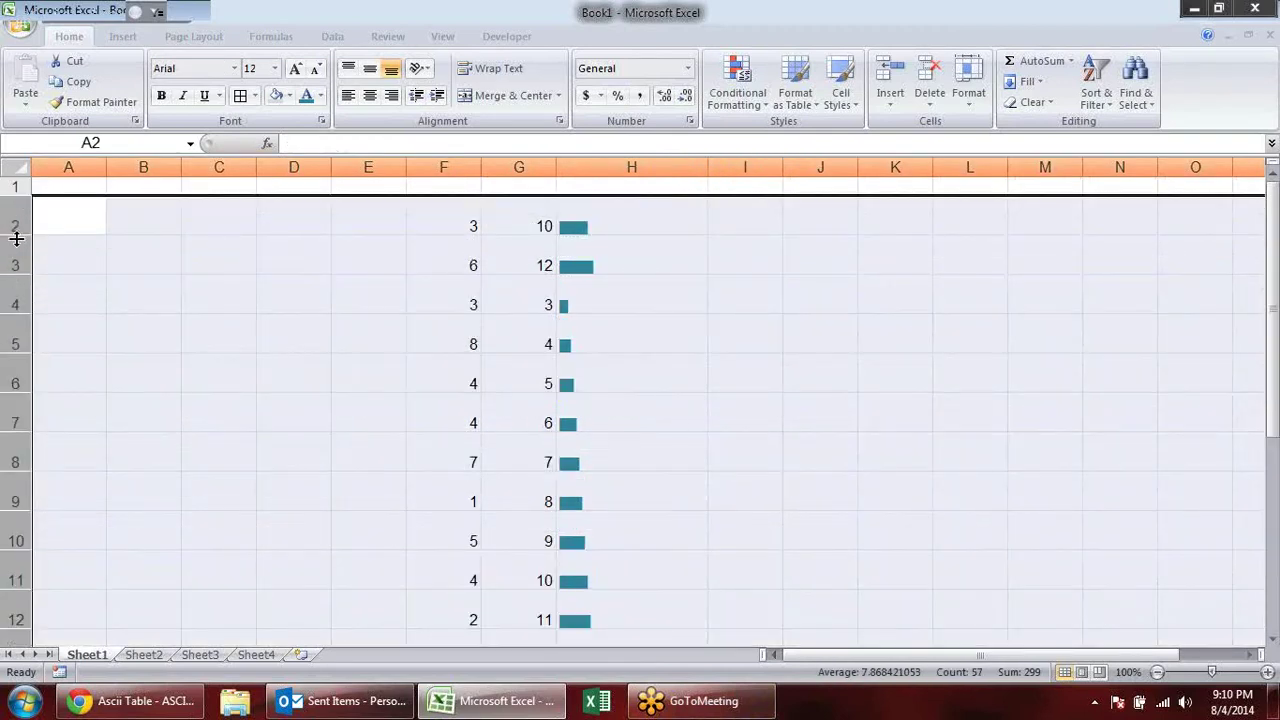
{"action": "left_click_drag", "start_coordinate": [16, 238], "coordinate": [20, 258]}
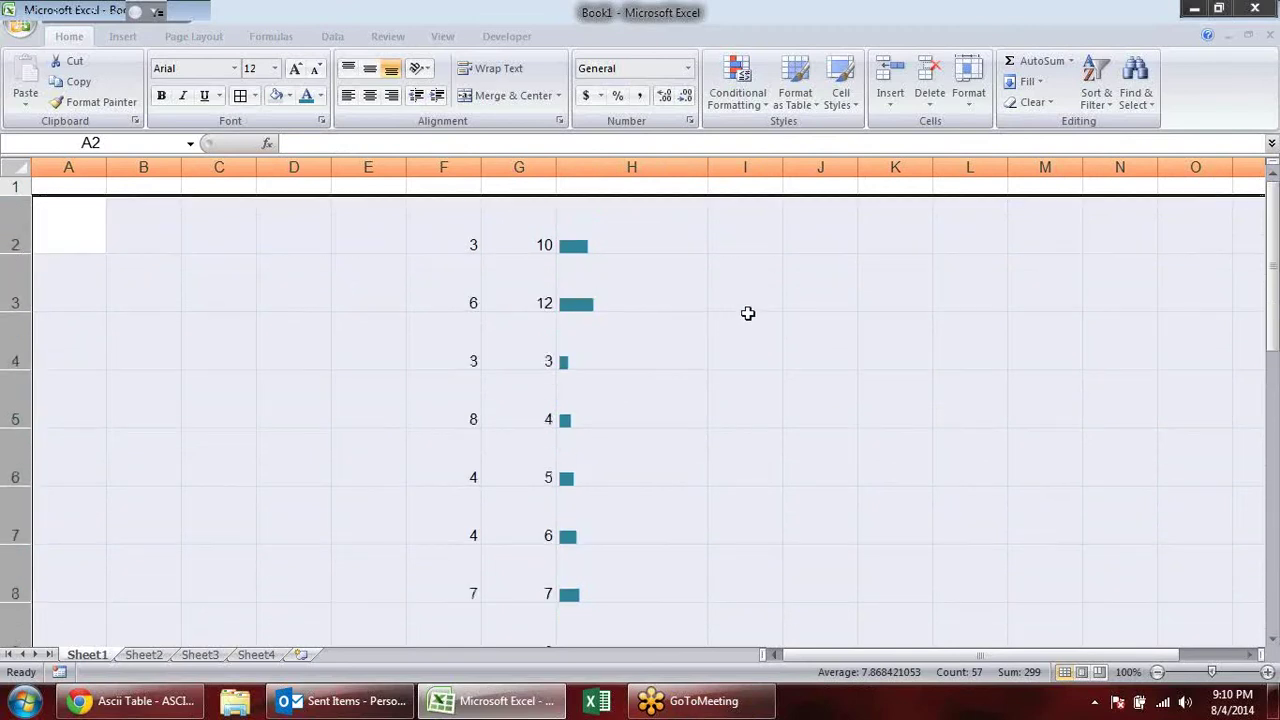
{"action": "left_click", "coordinate": [800, 275]}
- Extend H2's bar formula to =REPT("|",G2)&CHAR(10)
{"action": "double_click", "coordinate": [623, 218]}
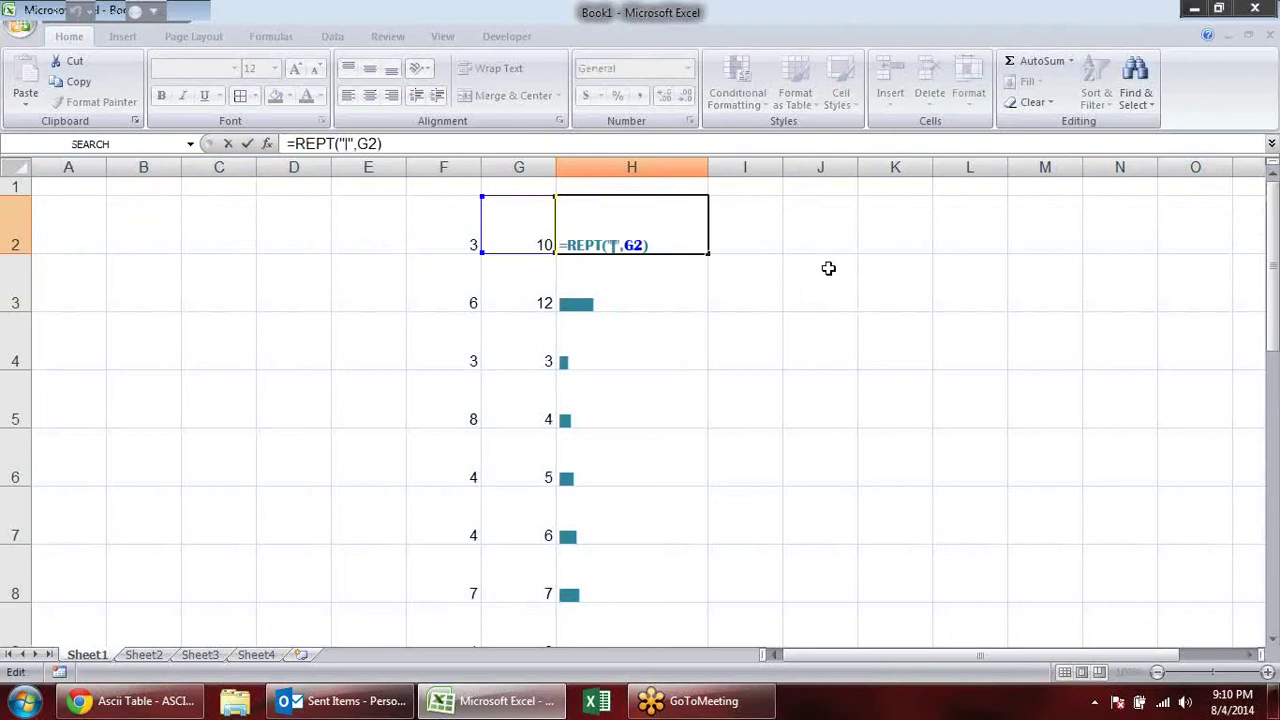
{"action": "type", "text": "&char"}
{"action": "key", "text": "Tab"}
{"action": "type", "text": "10"}
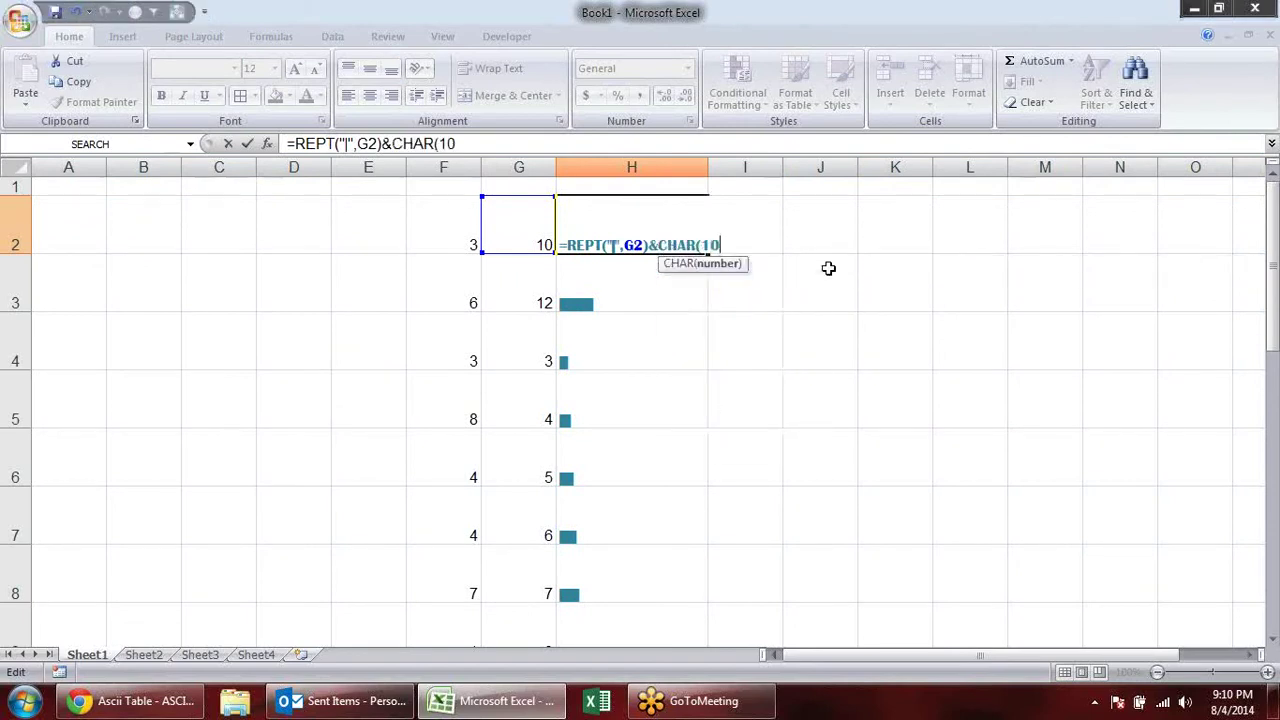
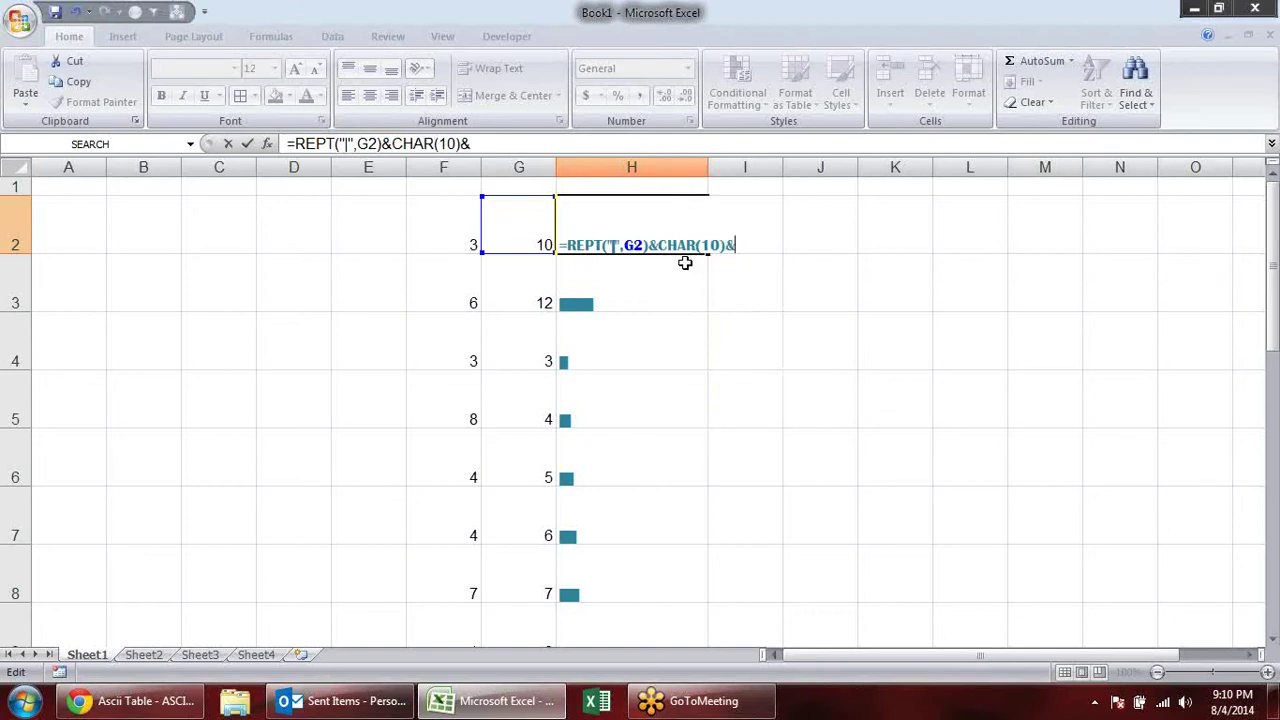
- Duplicate the REPT("|",…) part after the CHAR(10) line break in H2's formula
{"action": "left_click_drag", "start_coordinate": [648, 245], "coordinate": [568, 244]}
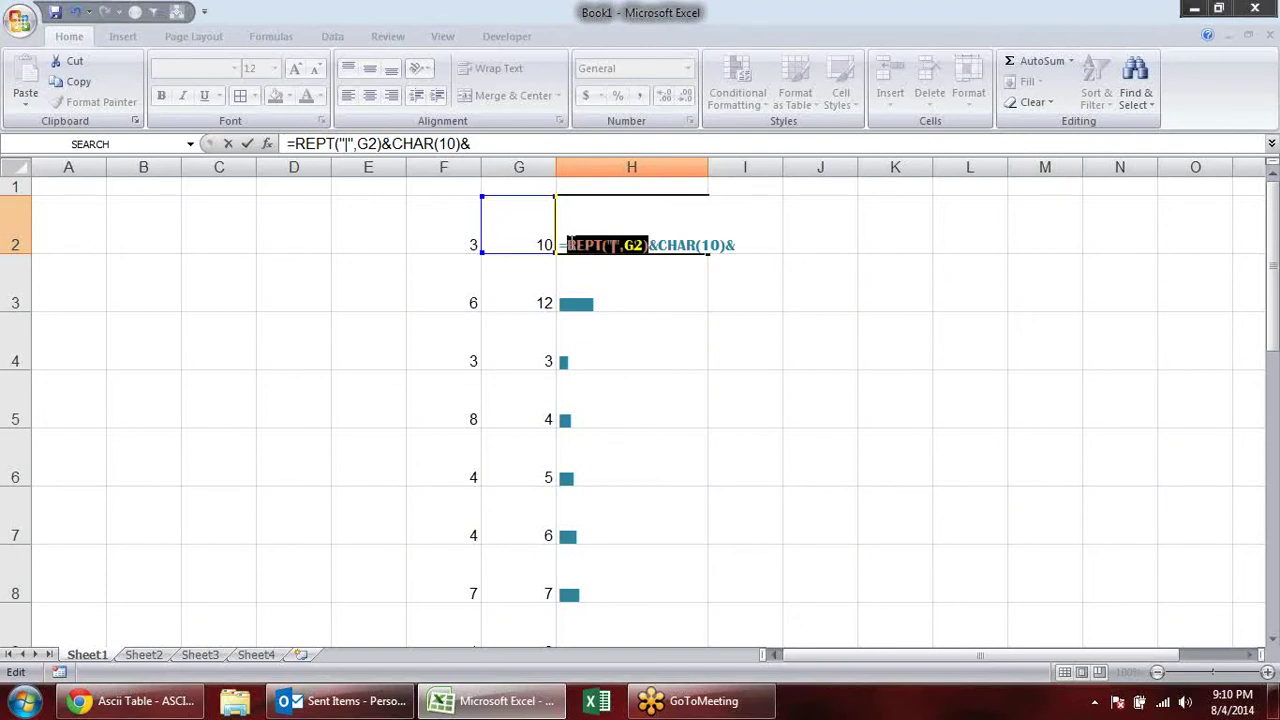
{"action": "key", "text": "ctrl+c"}
{"action": "left_click", "coordinate": [750, 249]}
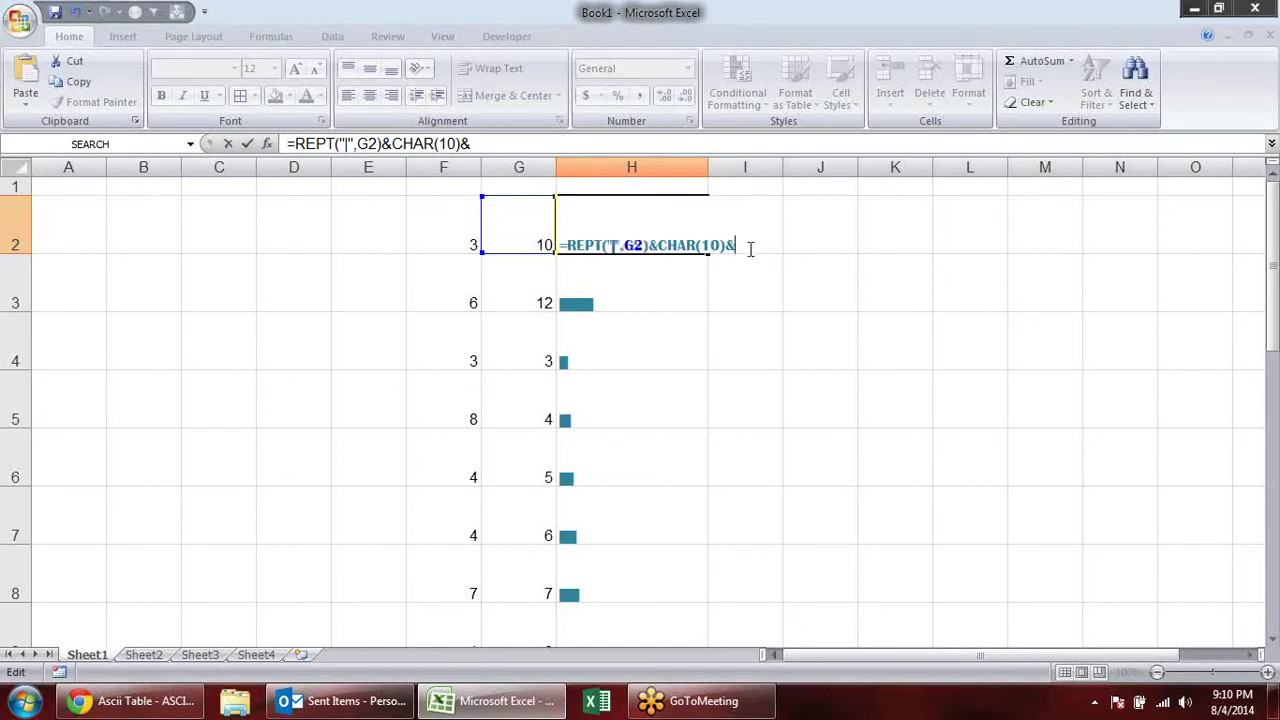
{"action": "key", "text": "ctrl+v"}
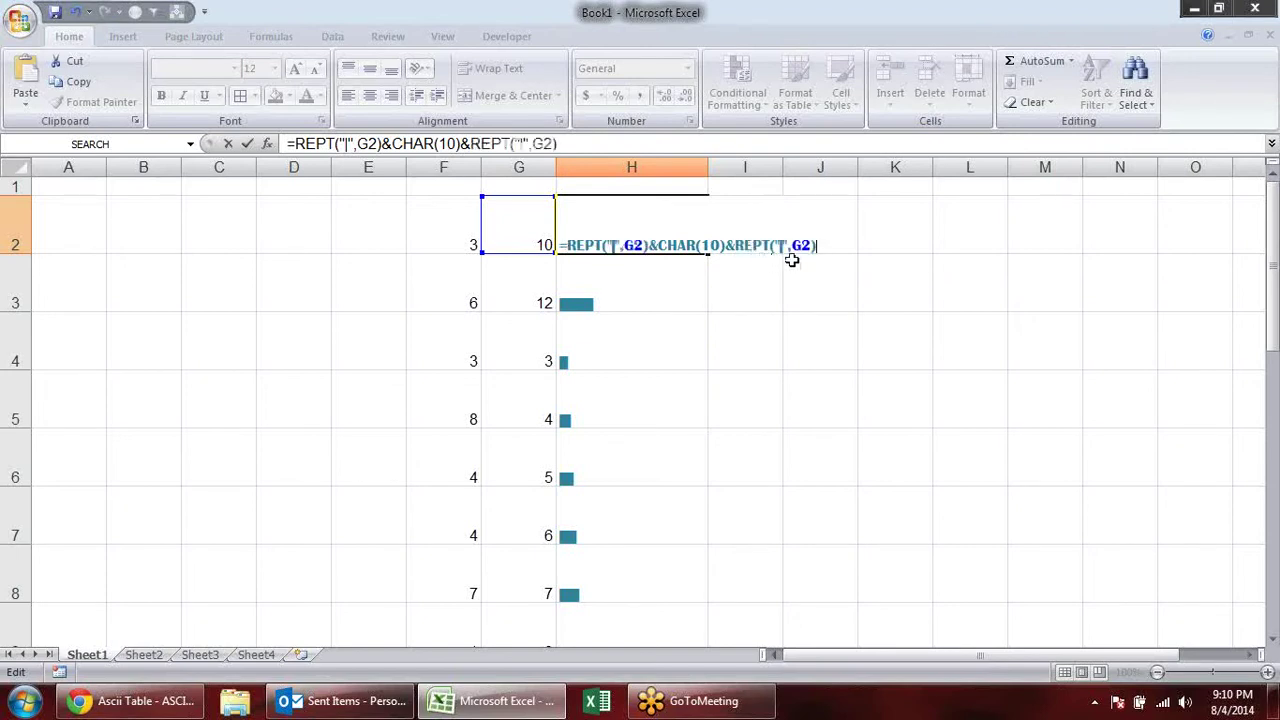
{"action": "left_click", "coordinate": [806, 245]}
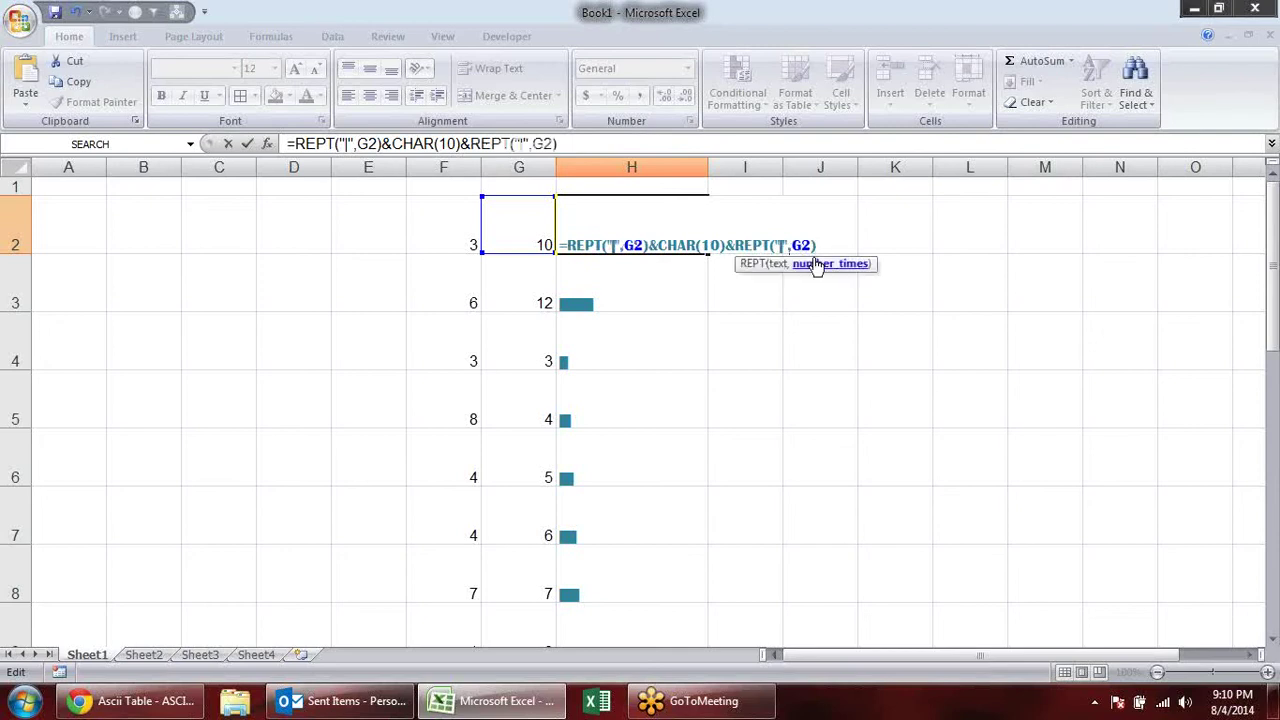
{"action": "left_click", "coordinate": [816, 263]}
- Finish H2 as =REPT("|",F2)&CHAR(10)&REPT("|",G2) and start copying it down column H
{"action": "left_click", "coordinate": [440, 231]}
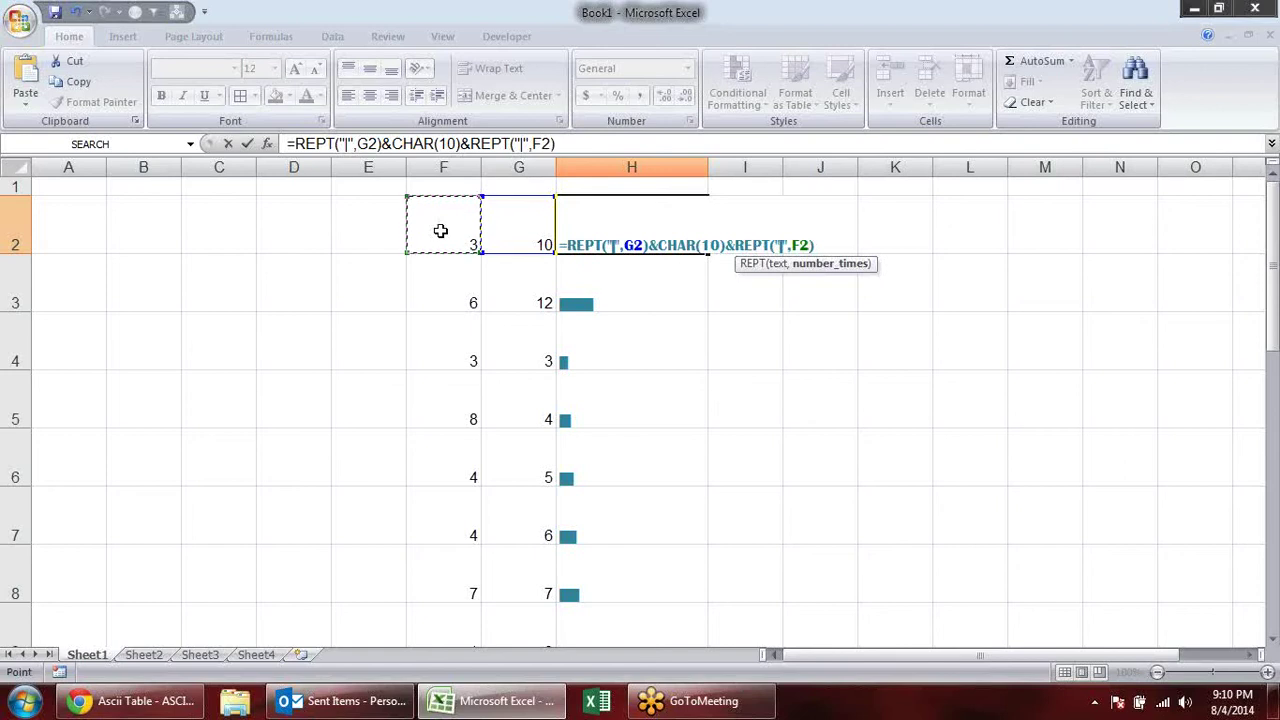
{"action": "left_click", "coordinate": [635, 247]}
{"action": "key", "text": "BackSpace"}
{"action": "type", "text": "f"}
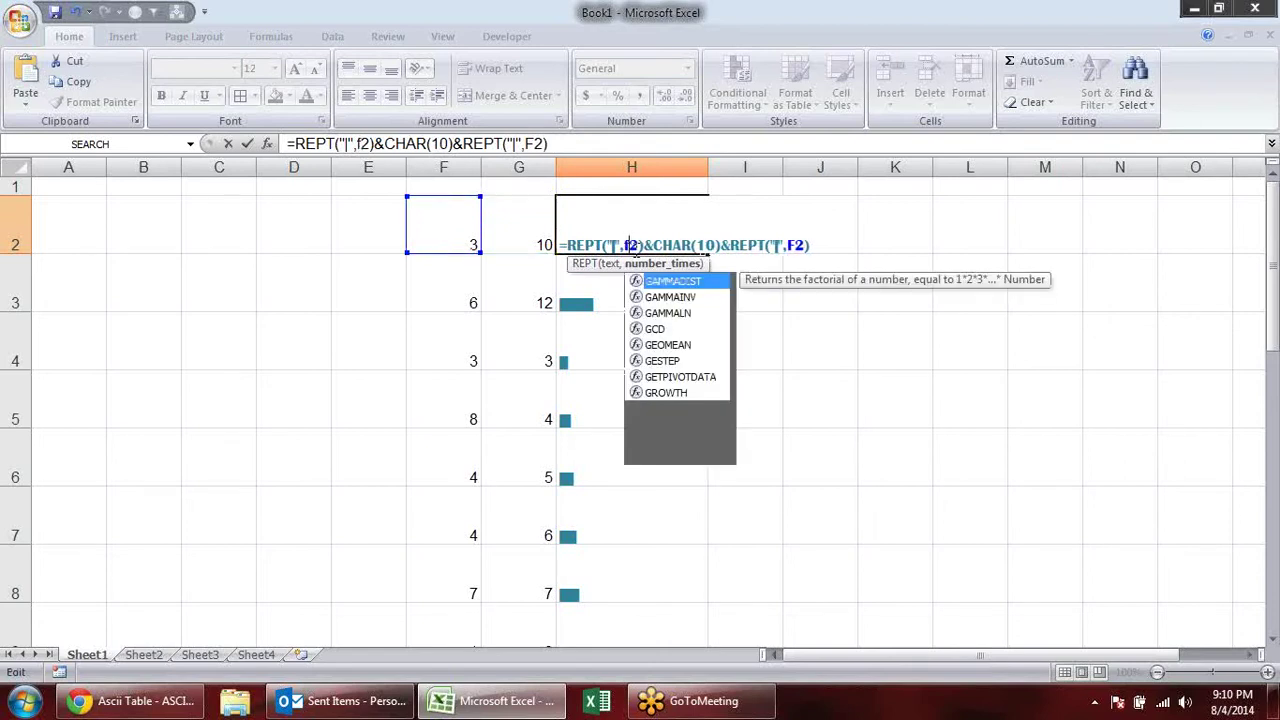
{"action": "left_click", "coordinate": [800, 245]}
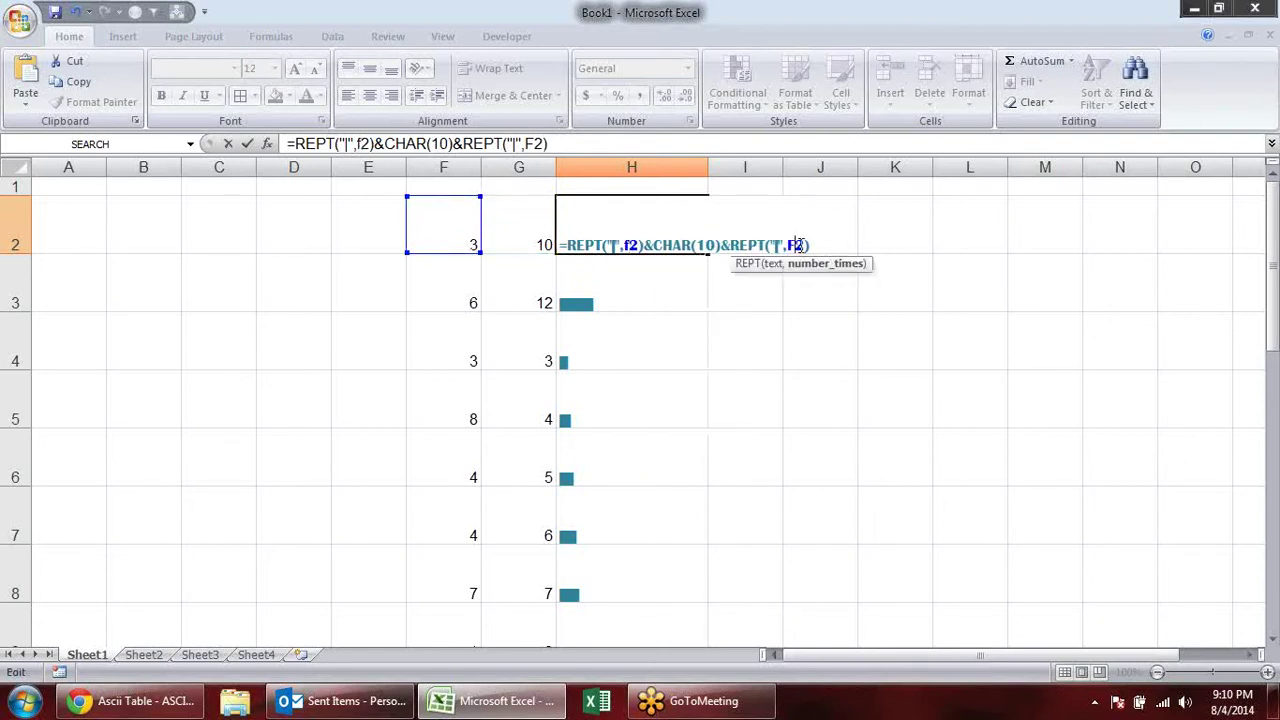
{"action": "key", "text": "BackSpace"}
{"action": "type", "text": "g"}
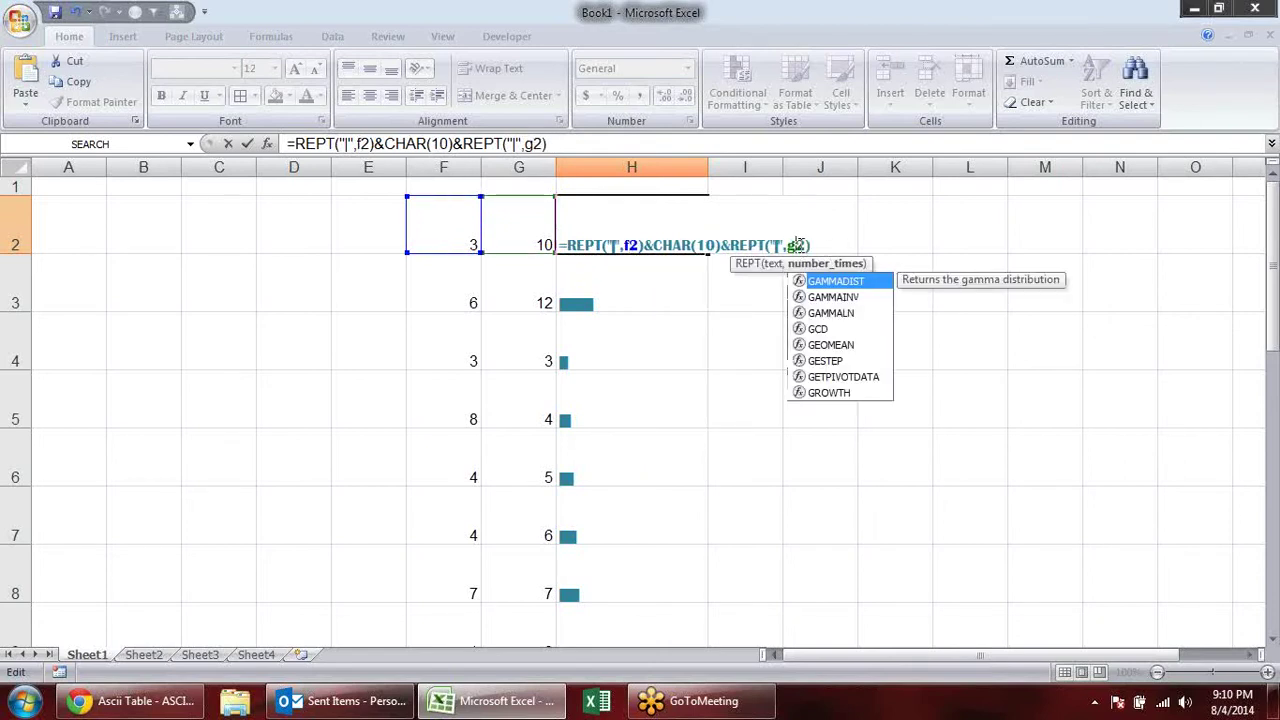
{"action": "key", "text": "Return"}
{"action": "left_click", "coordinate": [694, 233]}
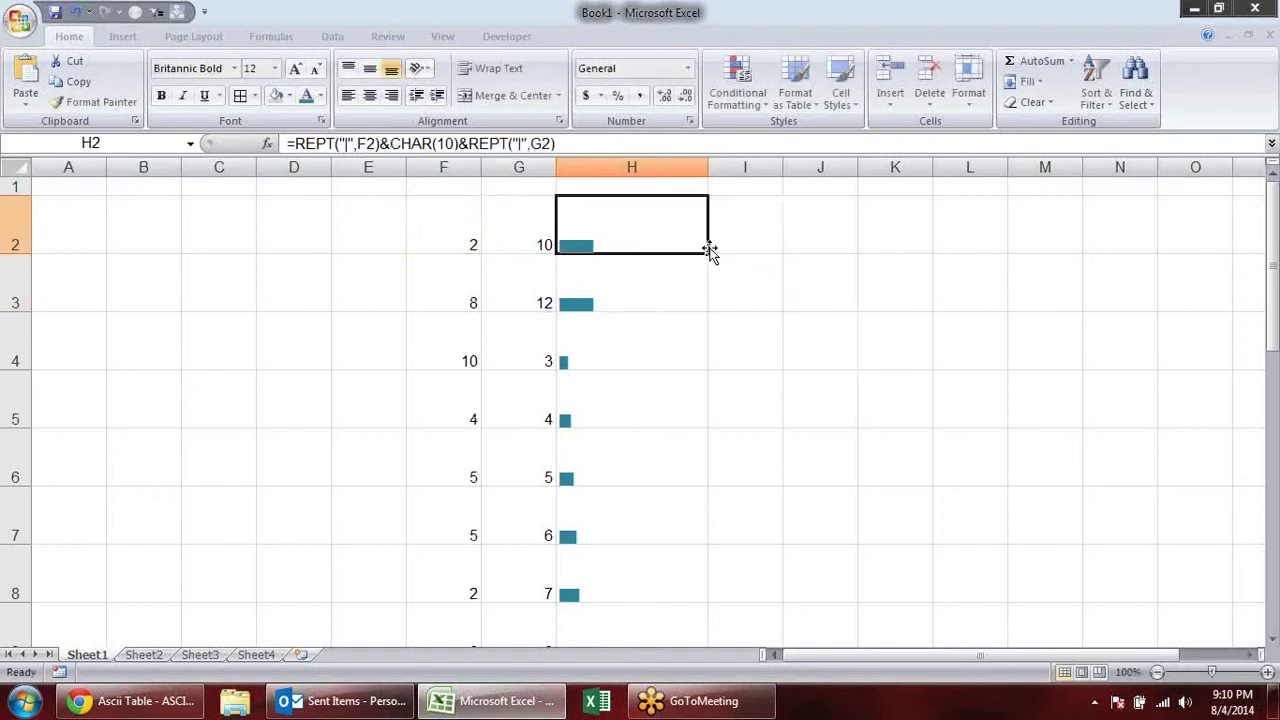
{"action": "left_click_drag", "start_coordinate": [706, 254], "coordinate": [696, 702]}
- Fill the two-bar formula down to H20 and turn on Wrap Text so bars stack
{"action": "left_click_drag", "start_coordinate": [716, 578], "coordinate": [716, 580]}
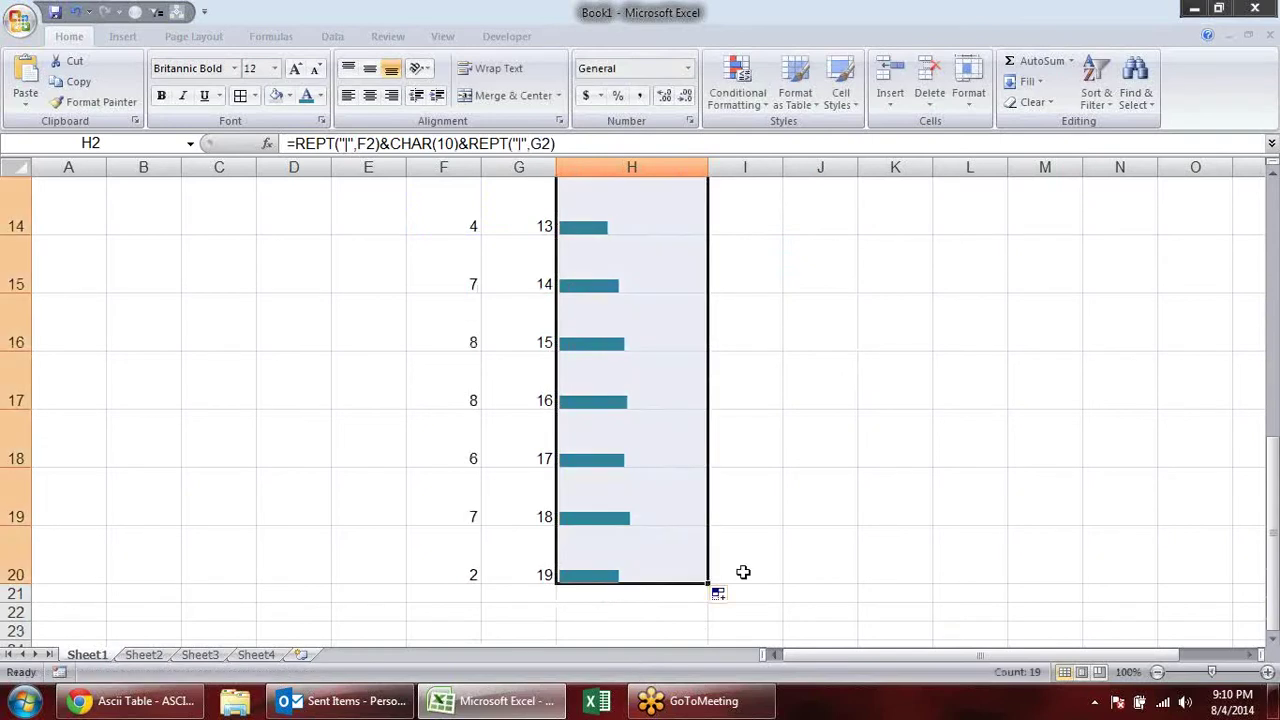
{"action": "left_click_drag", "start_coordinate": [1275, 505], "coordinate": [1274, 260]}
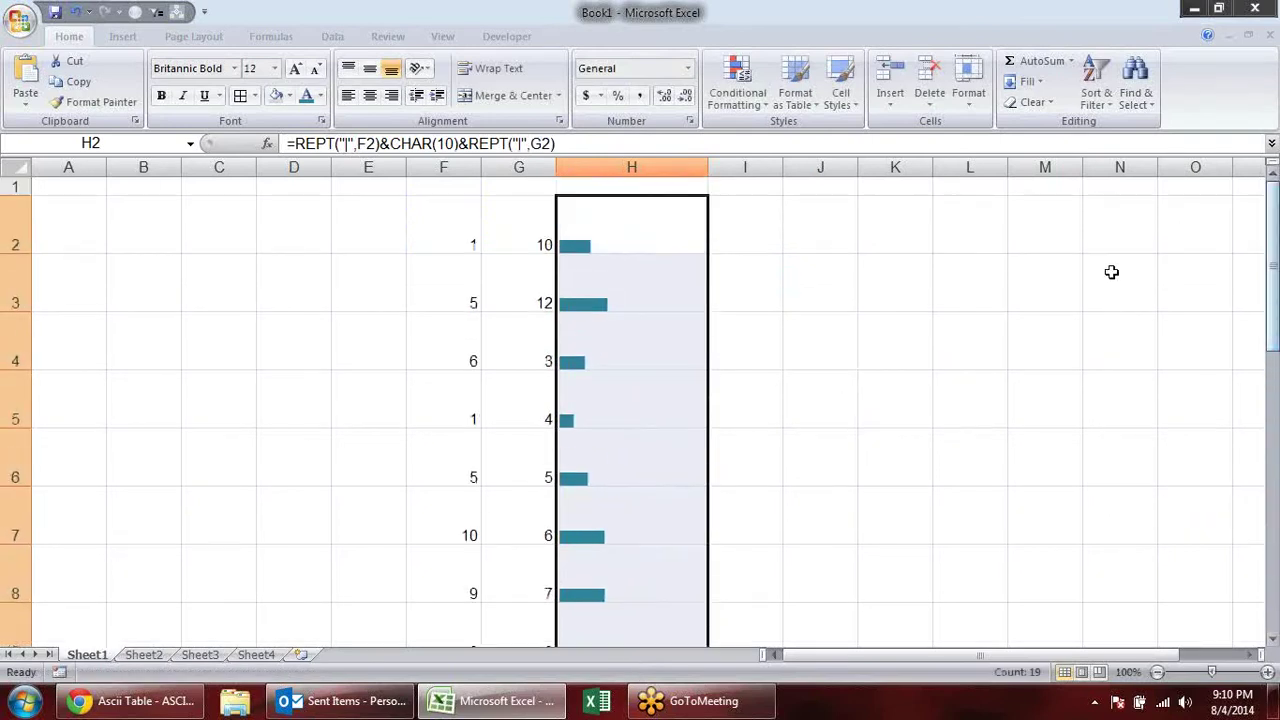
{"action": "left_click", "coordinate": [492, 68]}
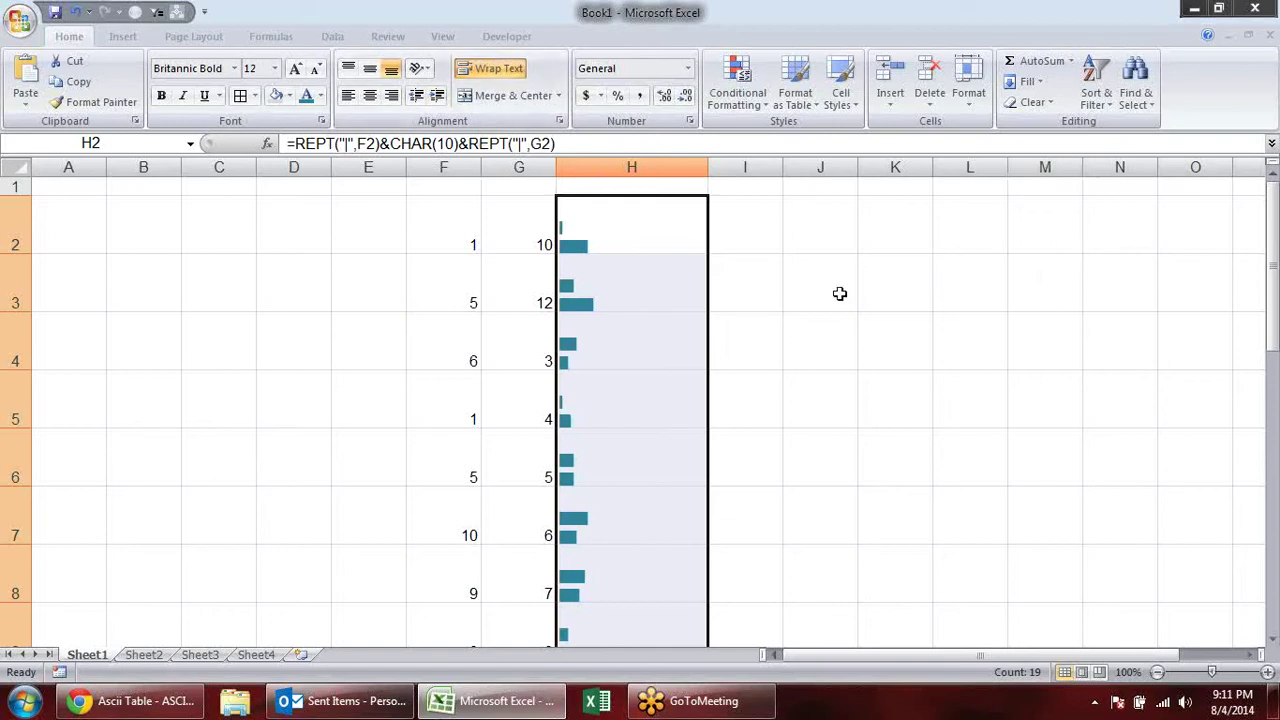
{"action": "left_click", "coordinate": [812, 306]}
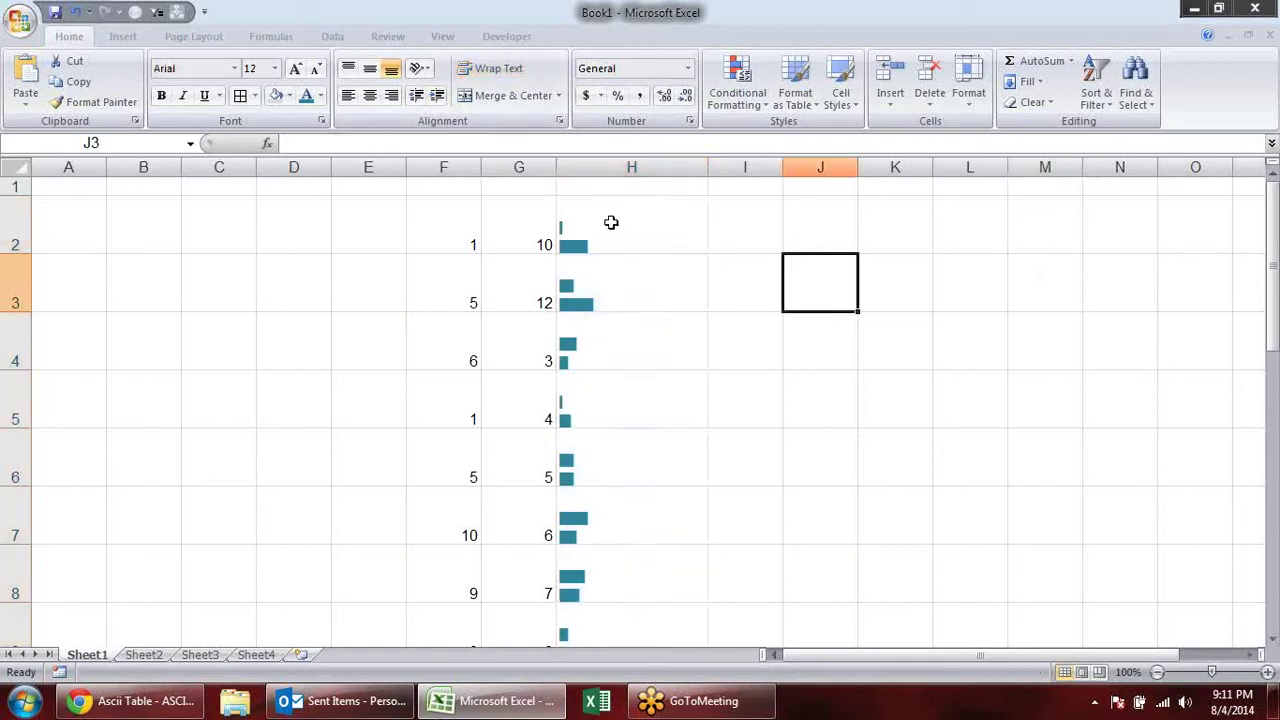
- Check the formulas in H2 through H7, then reselect H2:H20
{"action": "left_click", "coordinate": [609, 221]}
{"action": "left_click", "coordinate": [603, 284]}
{"action": "left_click", "coordinate": [606, 350]}
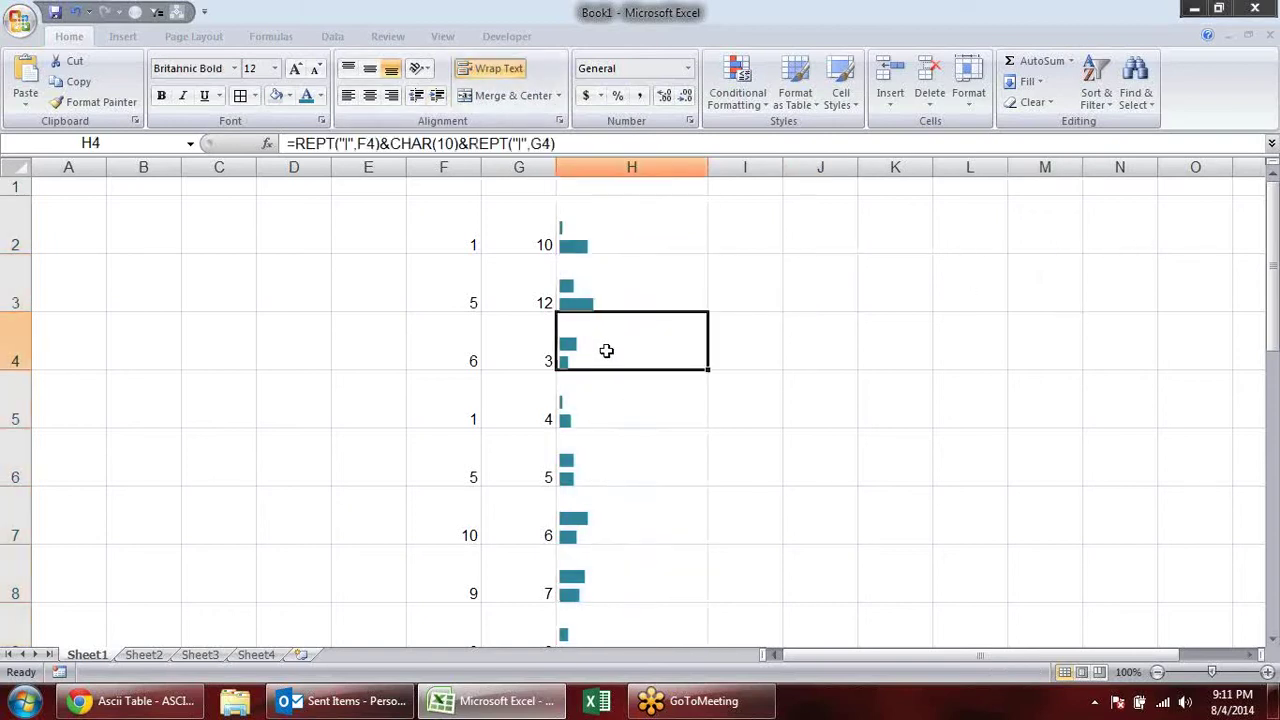
{"action": "left_click", "coordinate": [600, 403]}
{"action": "left_click", "coordinate": [600, 462]}
{"action": "left_click", "coordinate": [622, 535]}
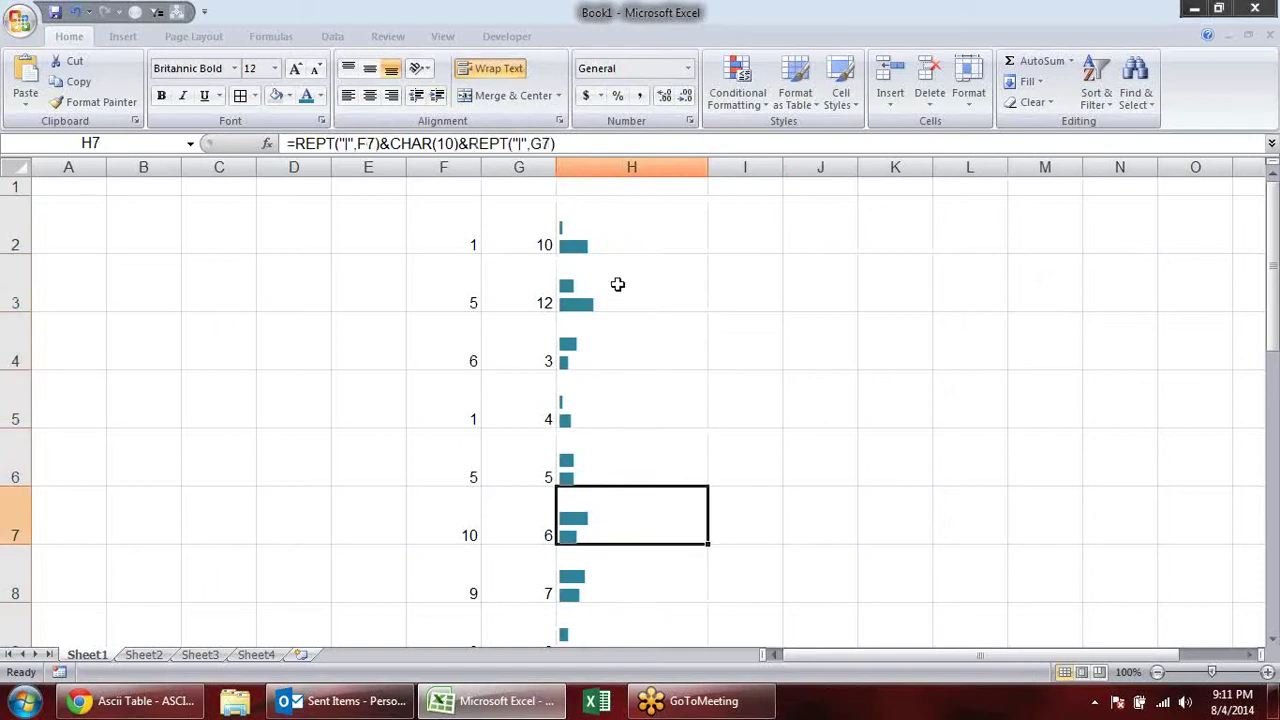
{"action": "left_click", "coordinate": [615, 227]}
{"action": "key", "text": "ctrl+shift+Down"}
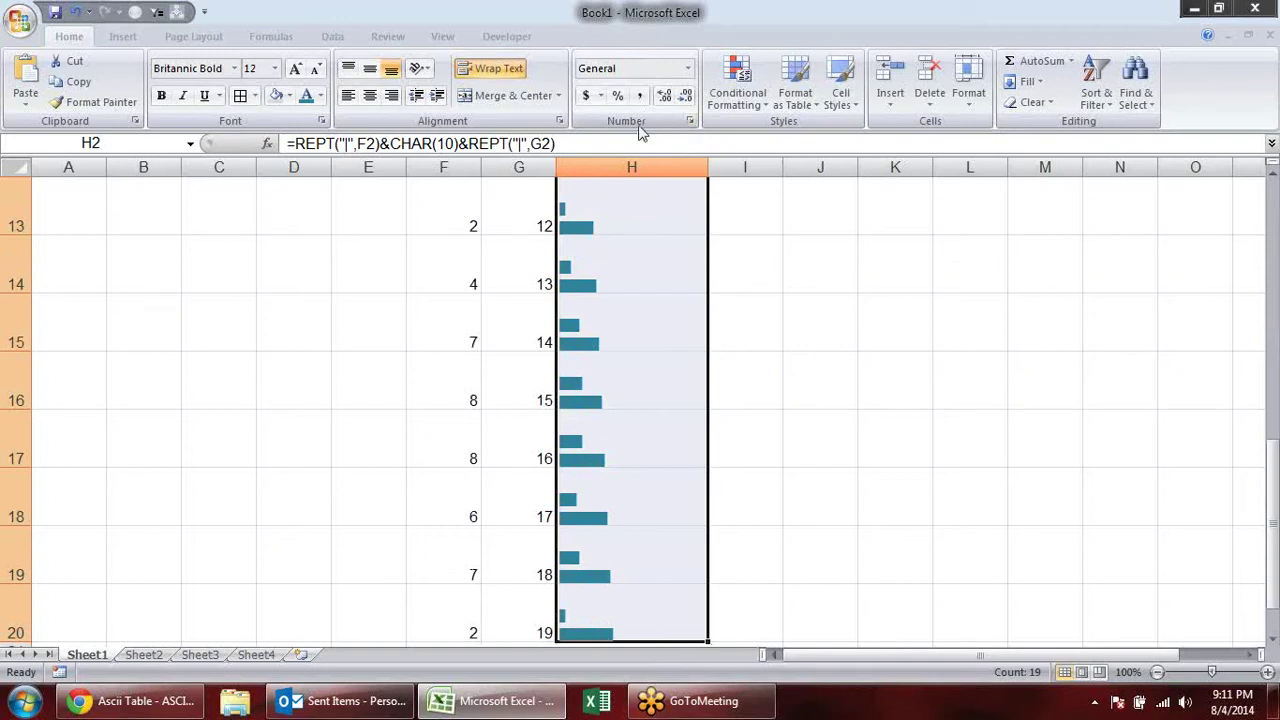
{"action": "left_click", "coordinate": [690, 122]}
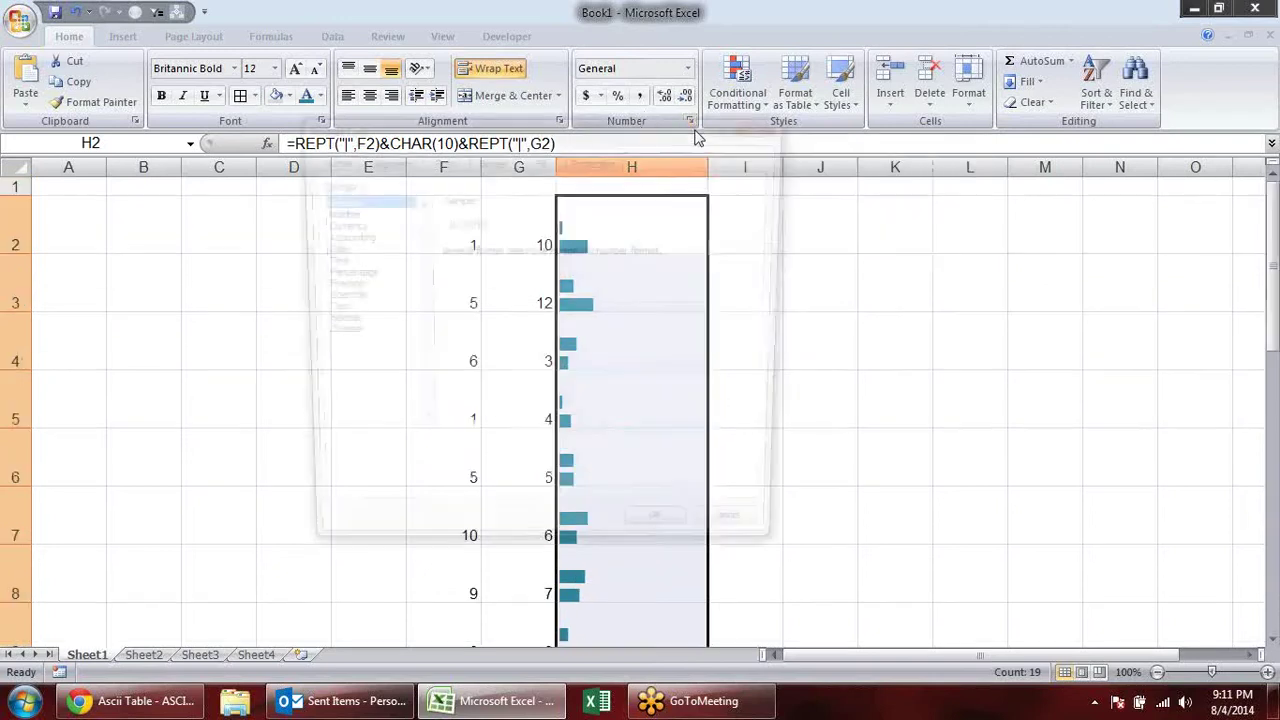
- Rotate the H2:H20 text to 90 degrees in the Alignment settings
{"action": "left_click", "coordinate": [383, 160]}
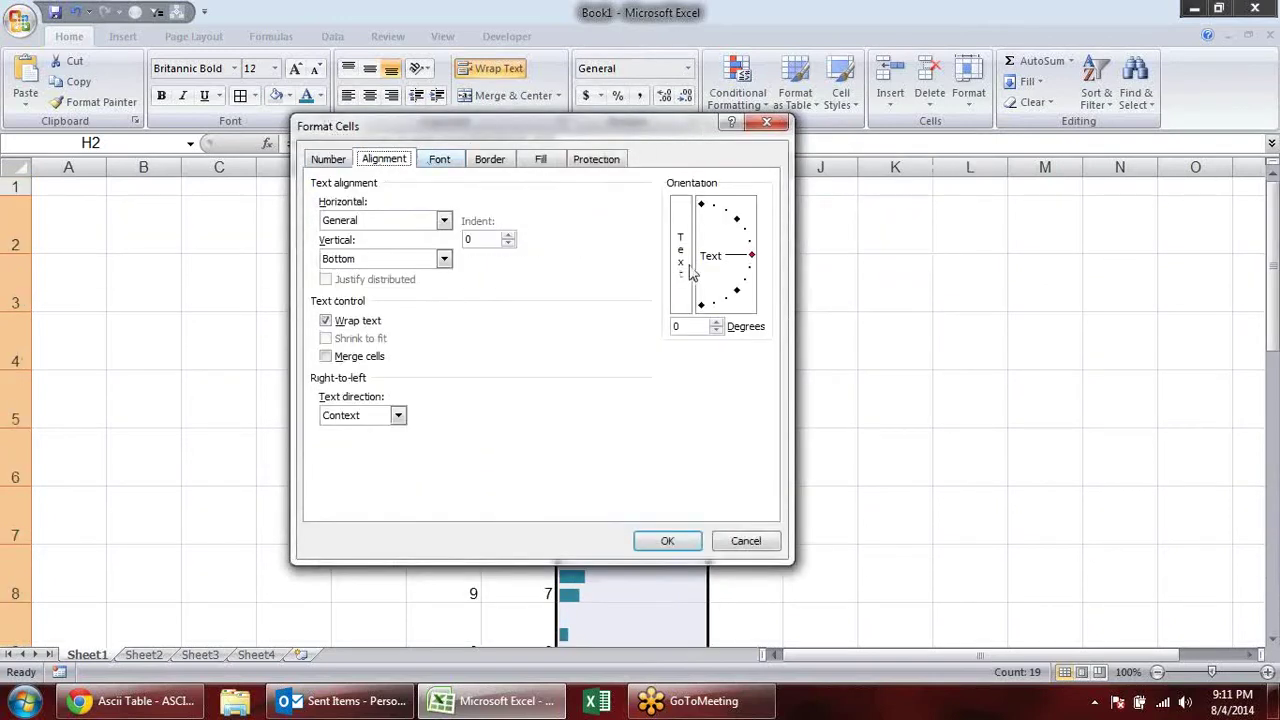
{"action": "left_click_drag", "start_coordinate": [748, 262], "coordinate": [700, 192]}
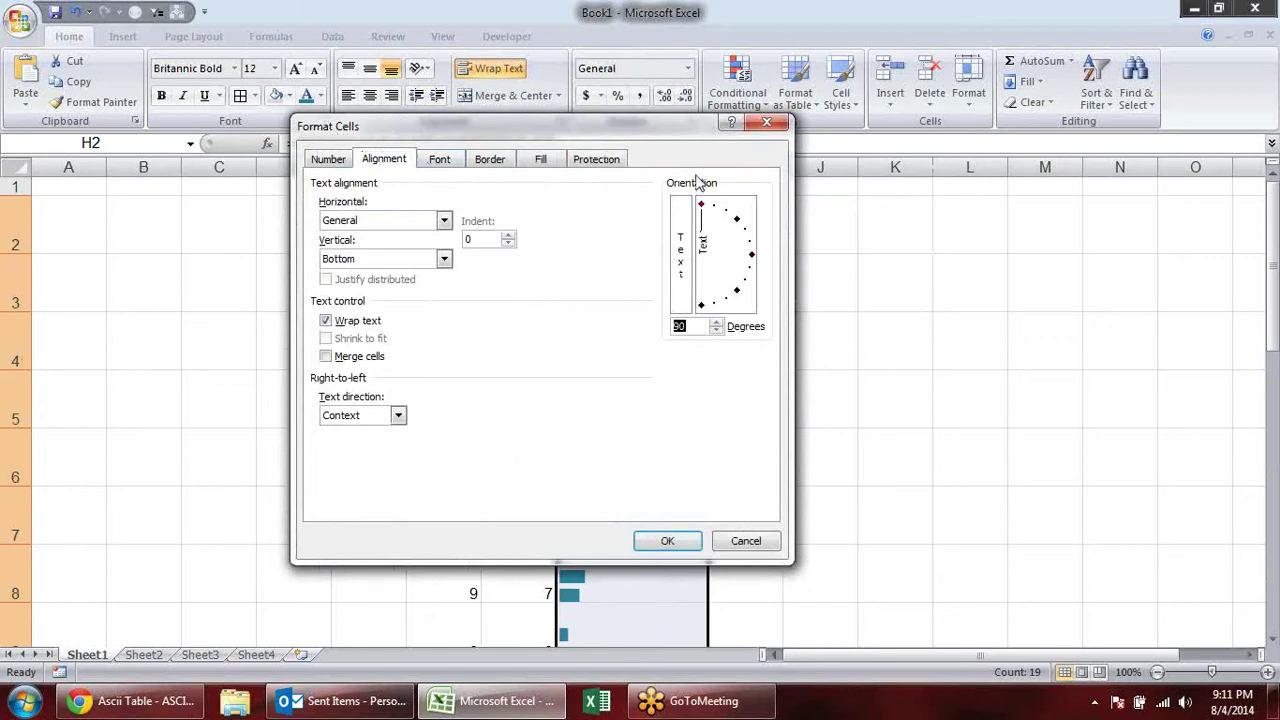
{"action": "left_click", "coordinate": [672, 548]}
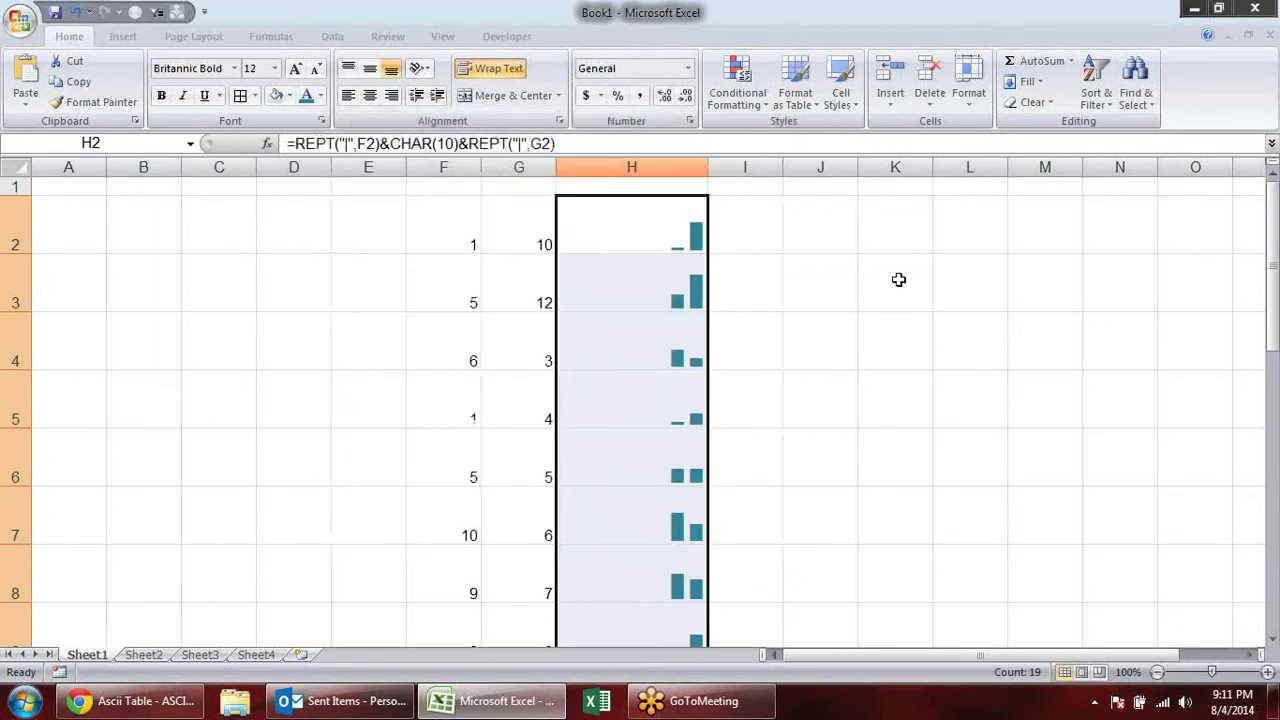
- Drag column H's border left to make the upright bar column narrower
{"action": "left_click", "coordinate": [885, 278]}
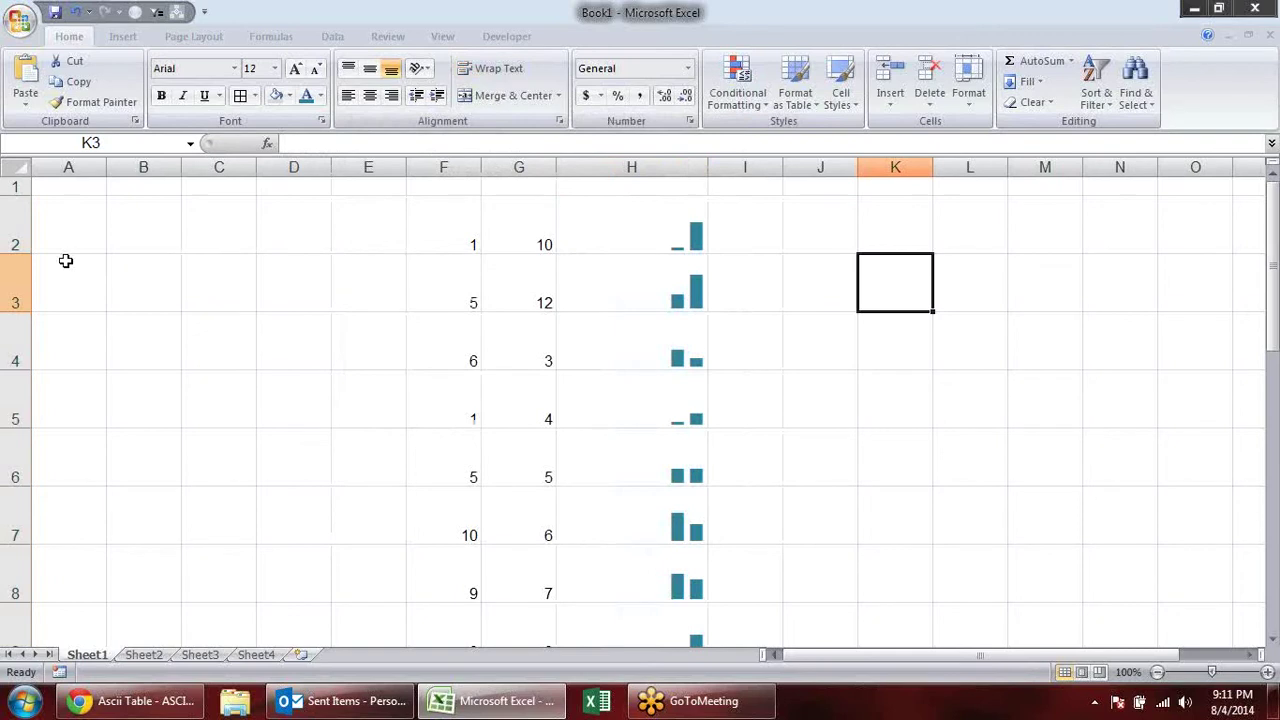
{"action": "left_click_drag", "start_coordinate": [707, 166], "coordinate": [636, 166]}
{"action": "left_click", "coordinate": [853, 402]}
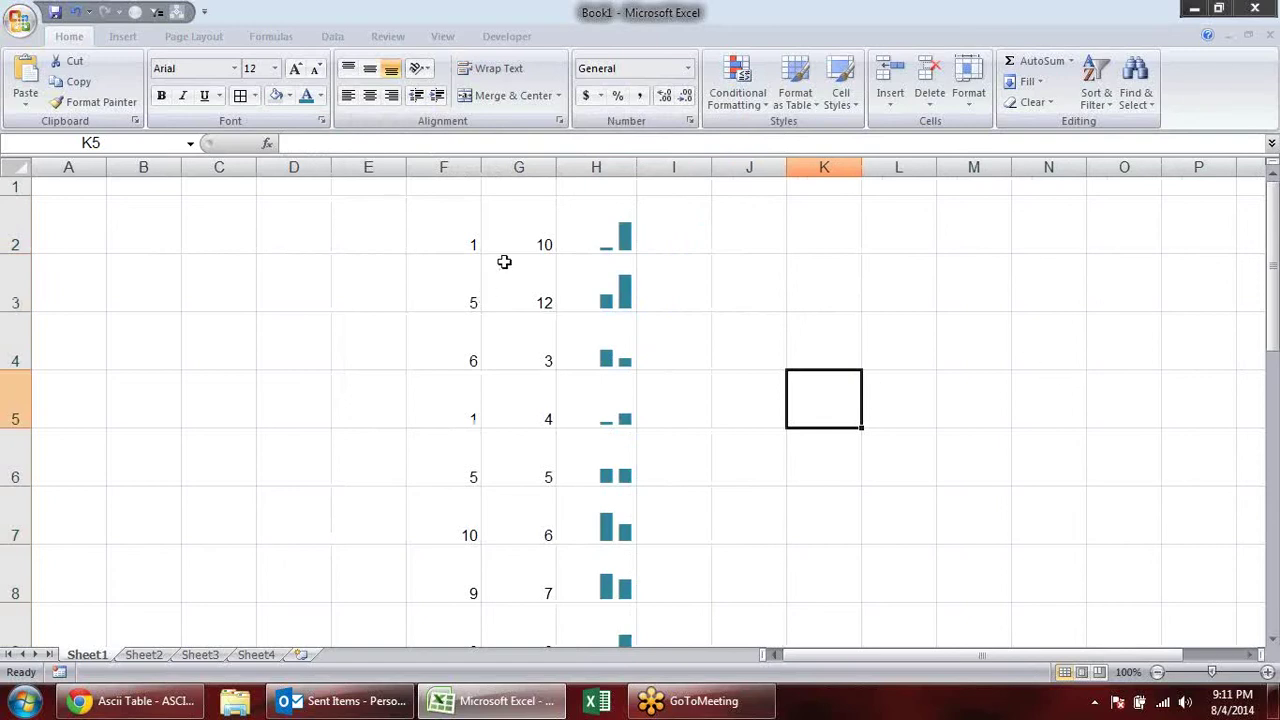
{"action": "left_click", "coordinate": [440, 232]}
- Enter values 5, 6 and 7 in F2:F4 and 8 in F7
{"action": "type", "text": "5"}
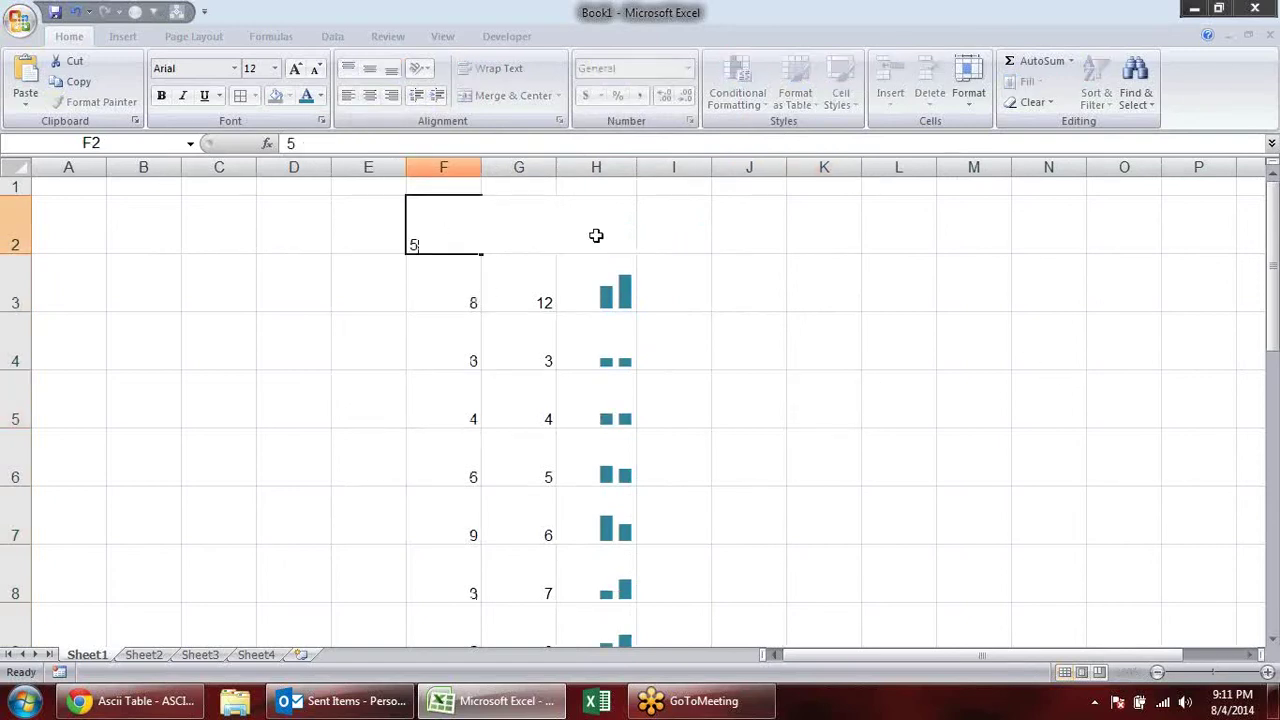
{"action": "key", "text": "Return"}
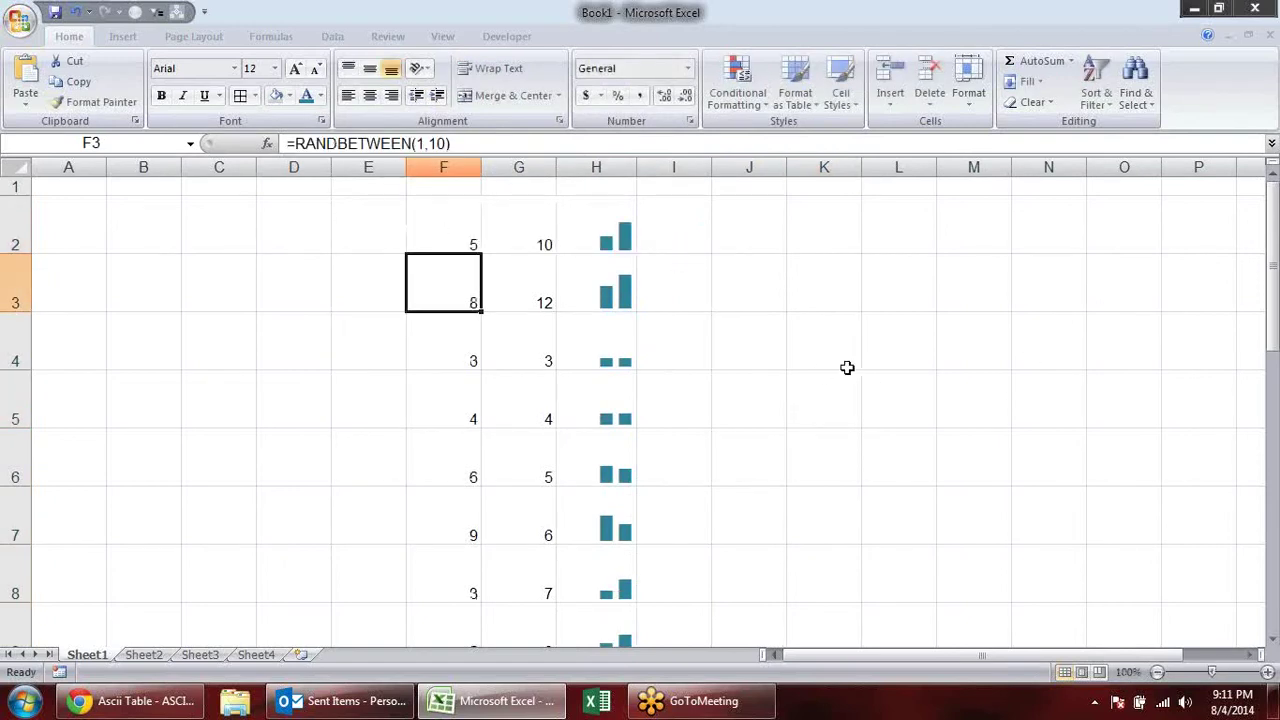
{"action": "type", "text": "6"}
{"action": "key", "text": "Return"}
{"action": "type", "text": "7"}
{"action": "key", "text": "Return"}
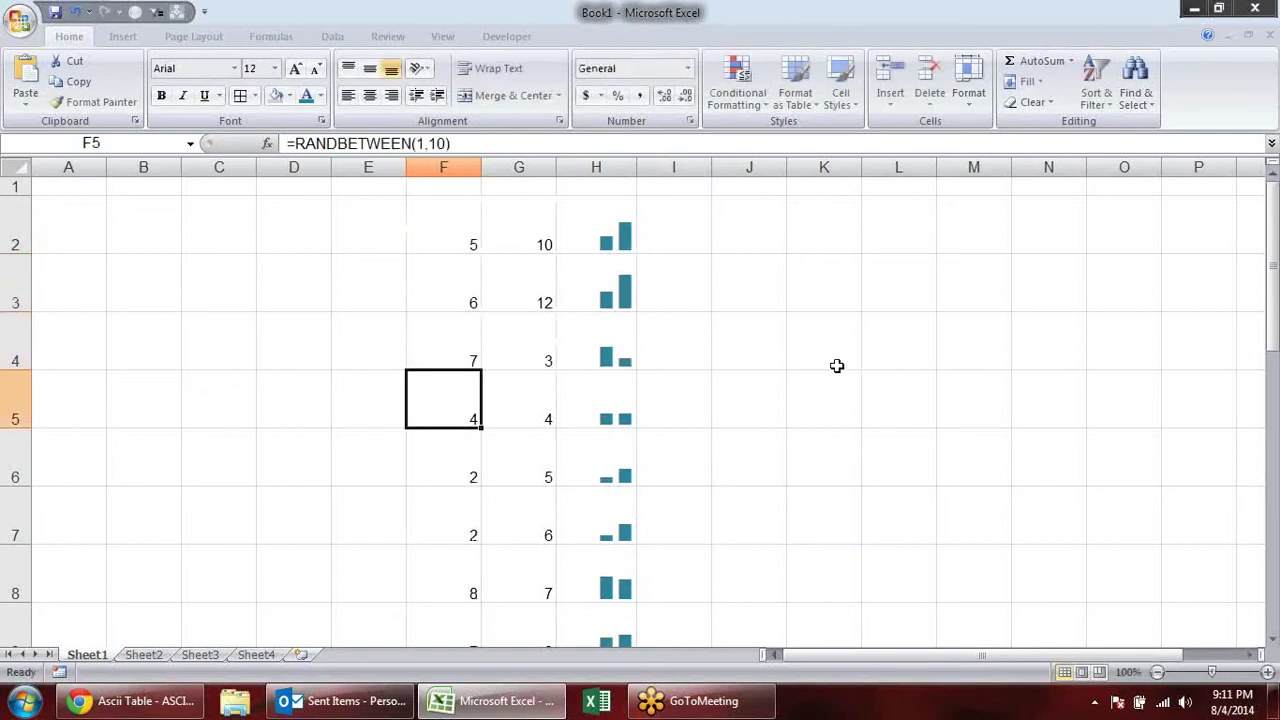
{"action": "key", "text": "Down"}
{"action": "key", "text": "Down"}
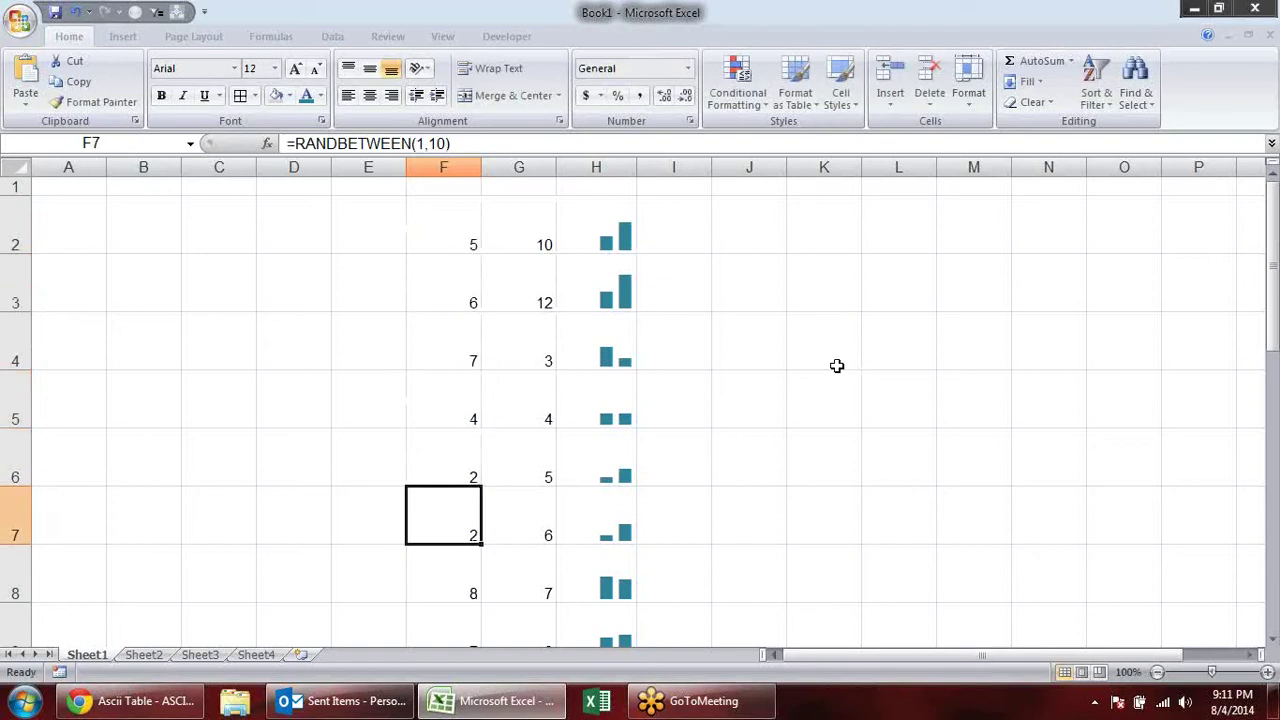
{"action": "type", "text": "8"}
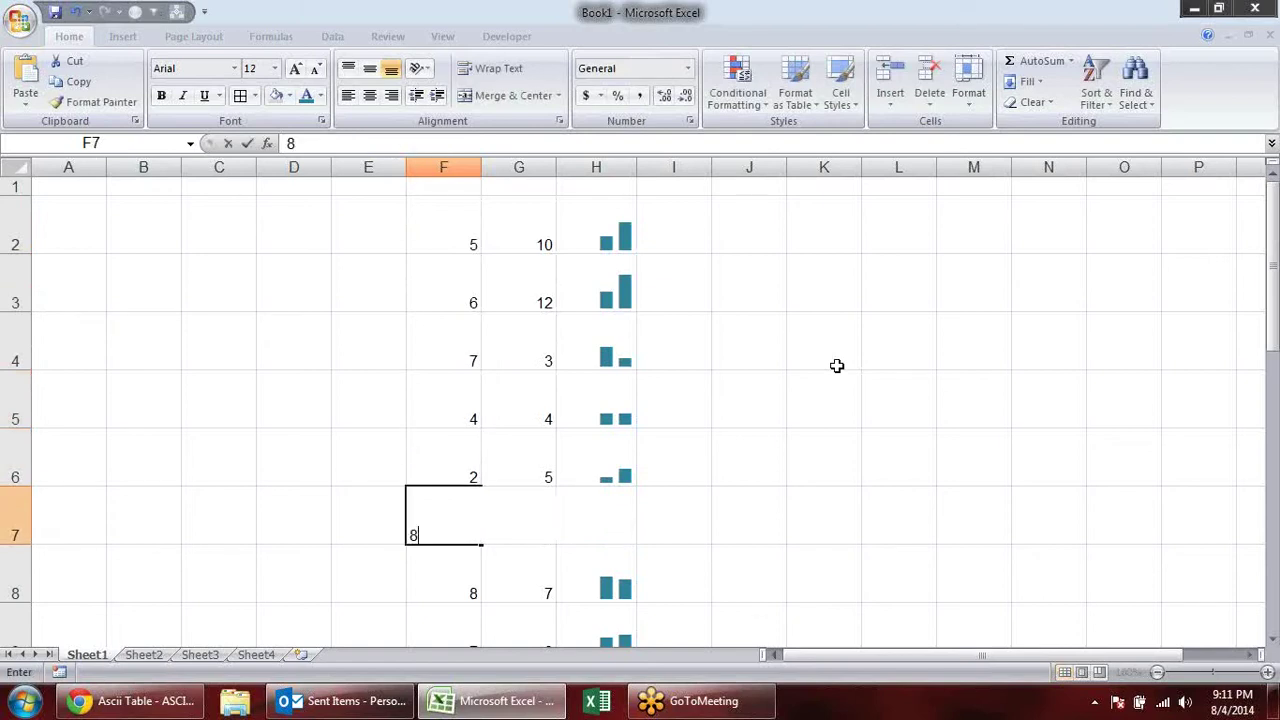
{"action": "key", "text": "Return"}
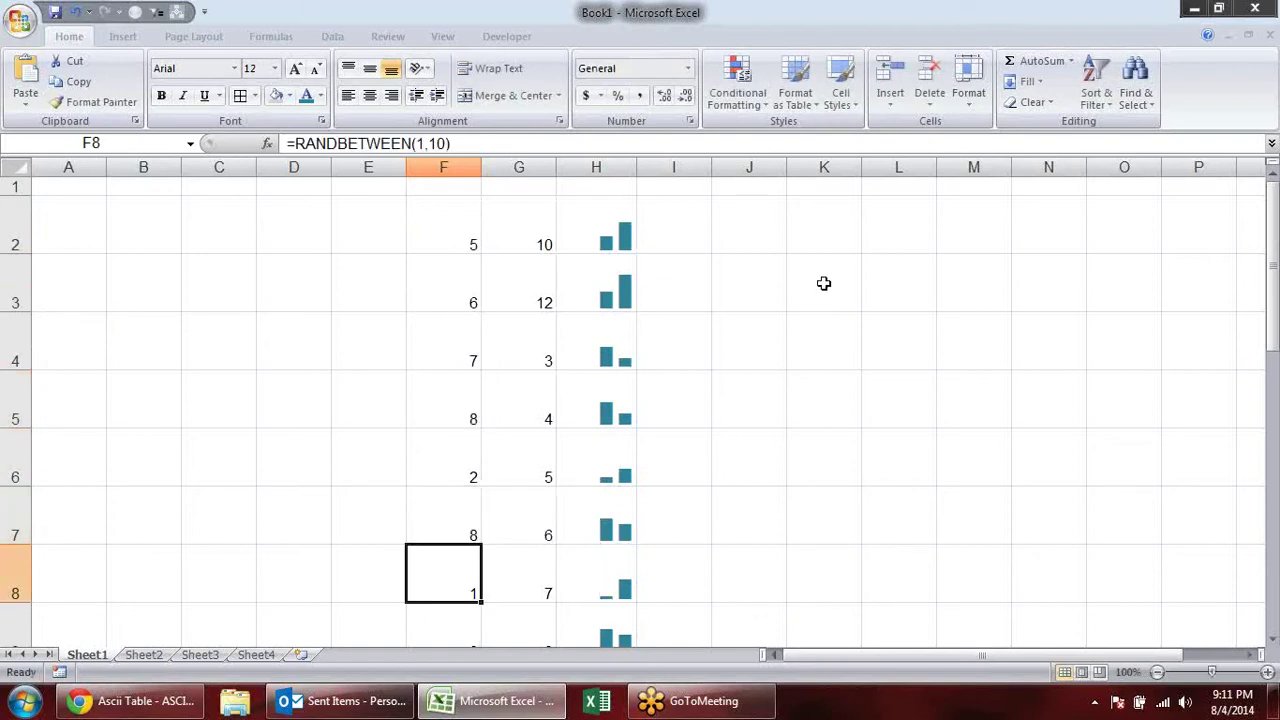
- Type E001 in E2 and auto-fill the ID series down column E
{"action": "left_click", "coordinate": [364, 239]}
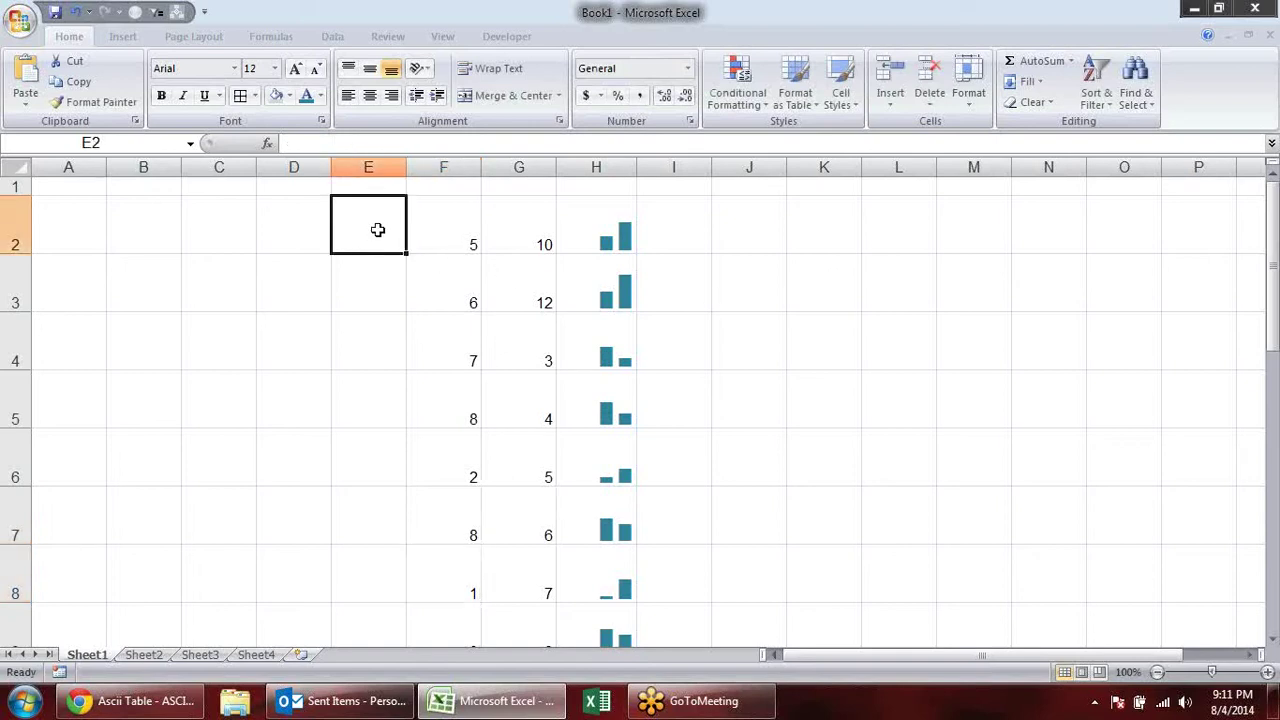
{"action": "type", "text": "E001"}
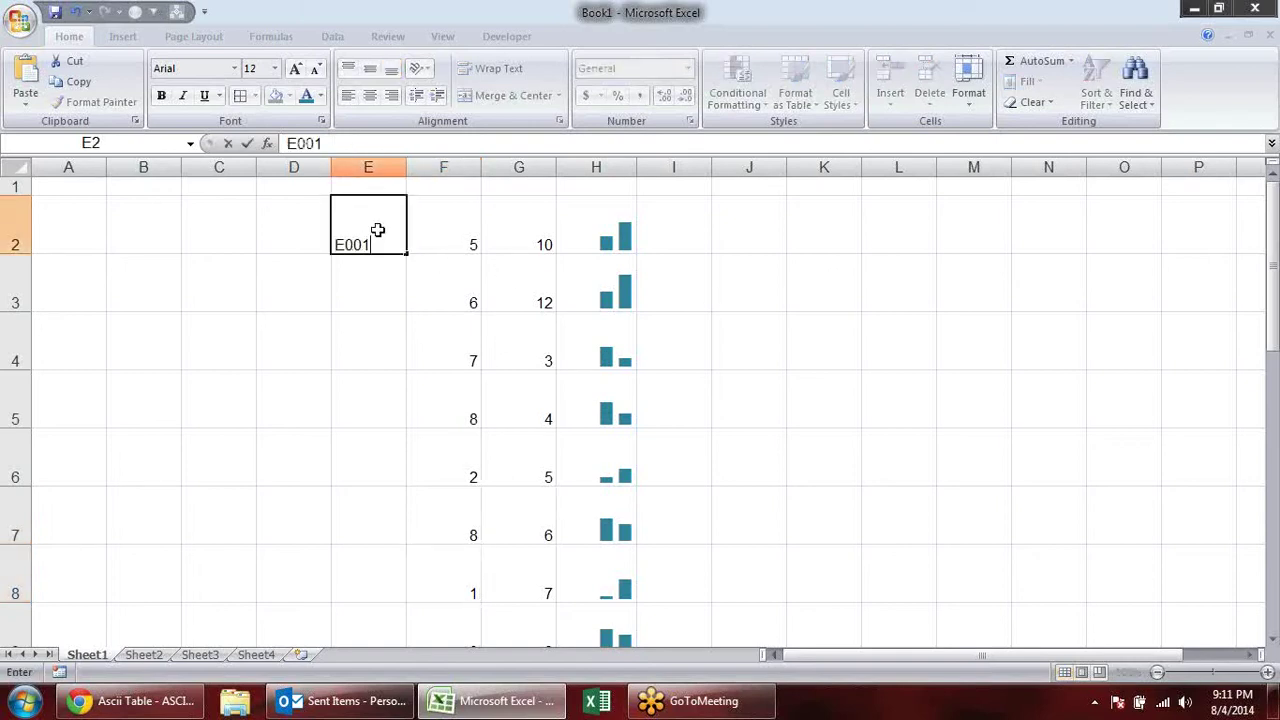
{"action": "key", "text": "Return"}
{"action": "left_click", "coordinate": [381, 240]}
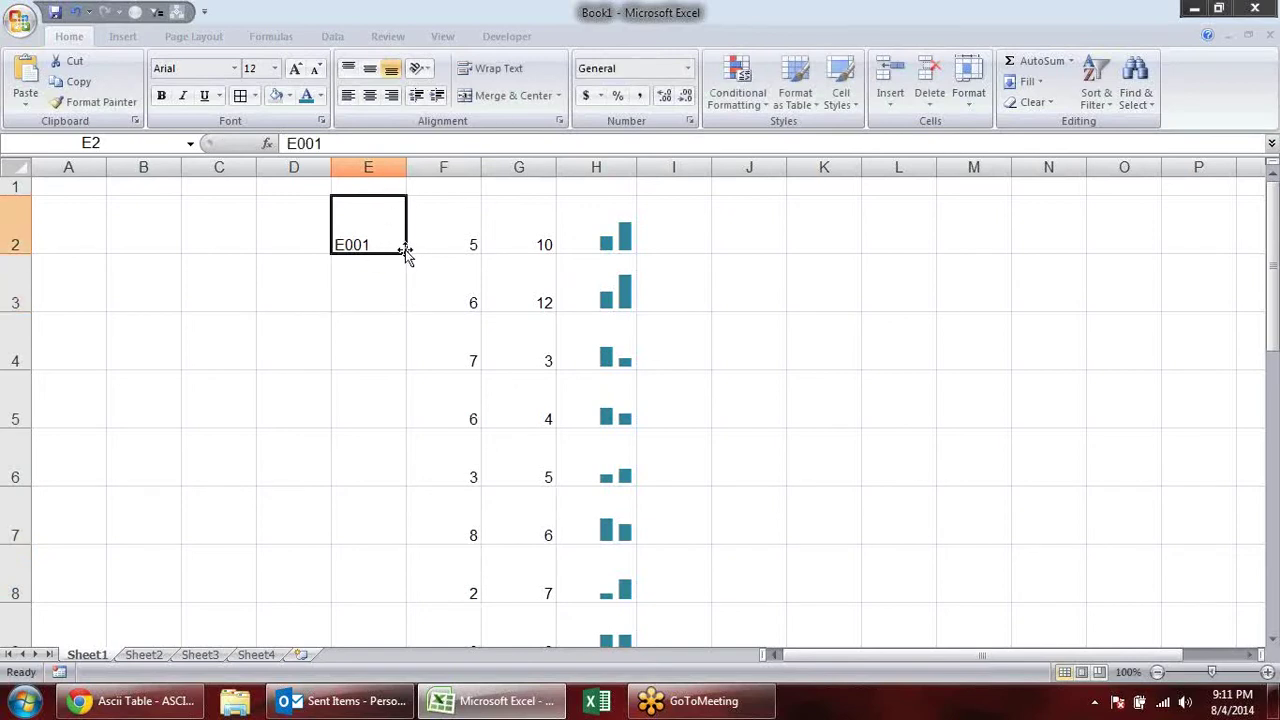
{"action": "double_click", "coordinate": [404, 255]}
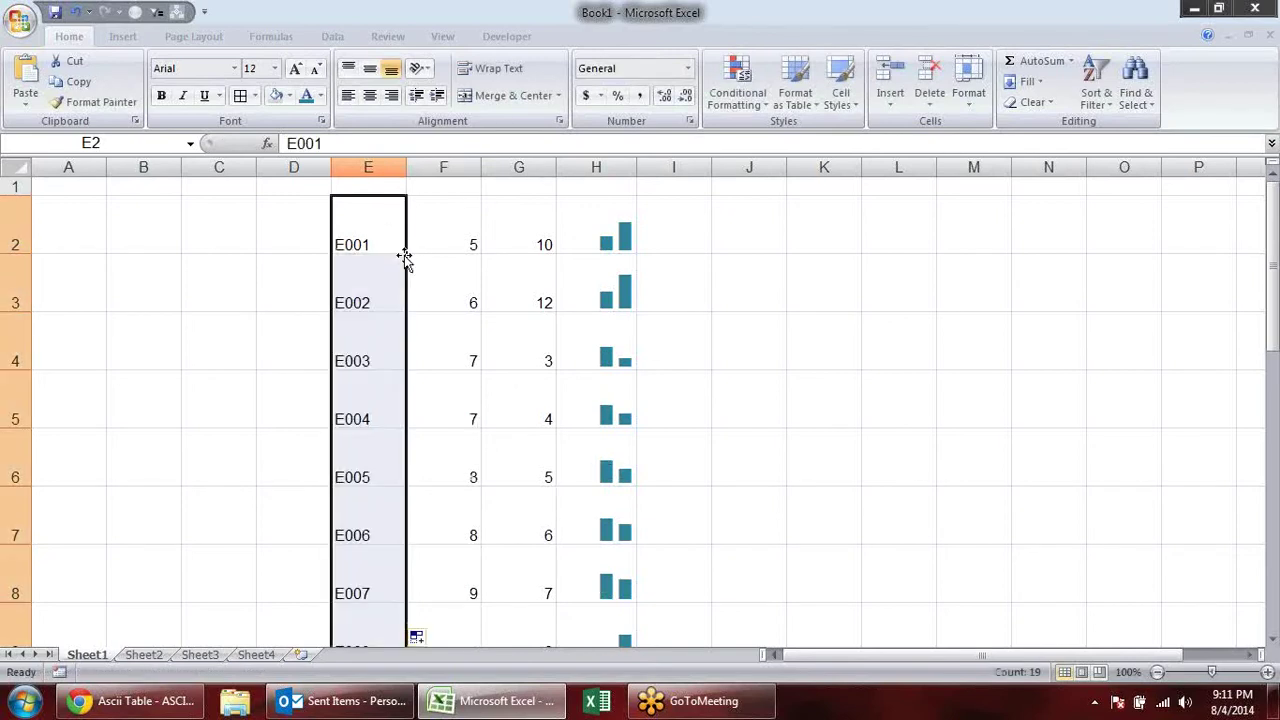
{"action": "left_click", "coordinate": [873, 336]}
{"action": "left_click", "coordinate": [814, 288]}
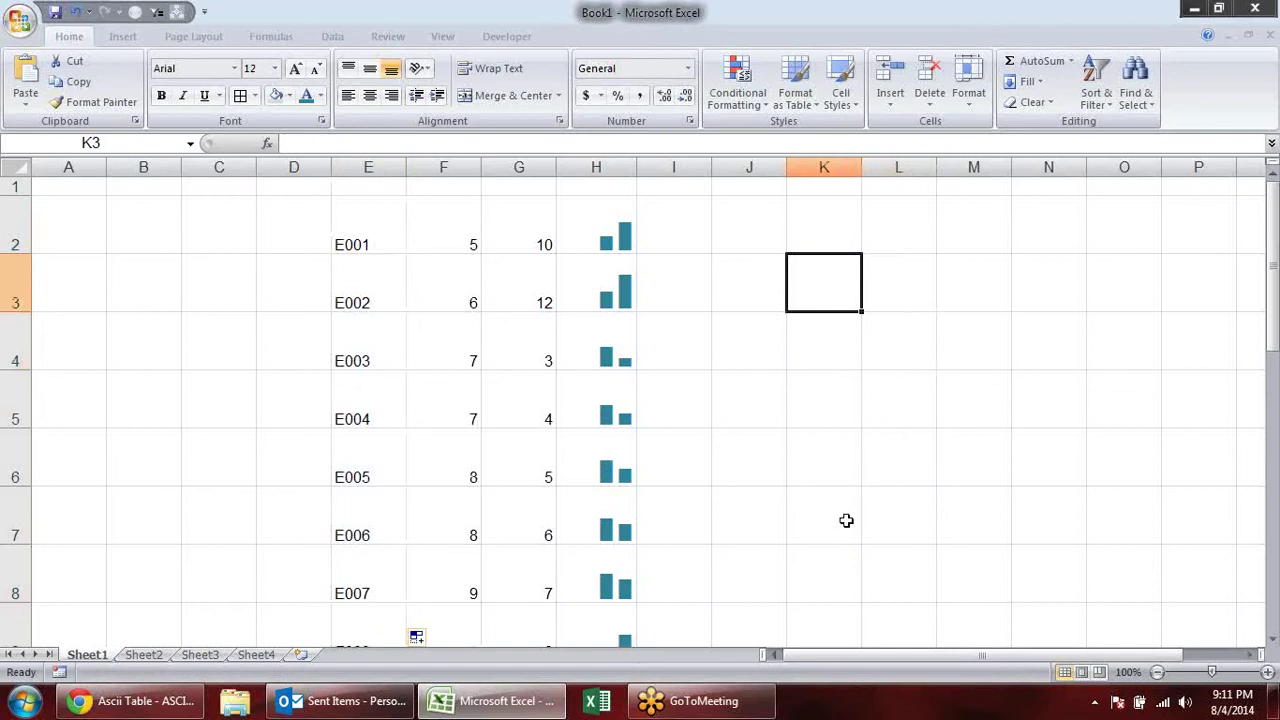
- Copy the ID E002 from E3 into L3
{"action": "left_click", "coordinate": [346, 287]}
{"action": "key", "text": "ctrl+c"}
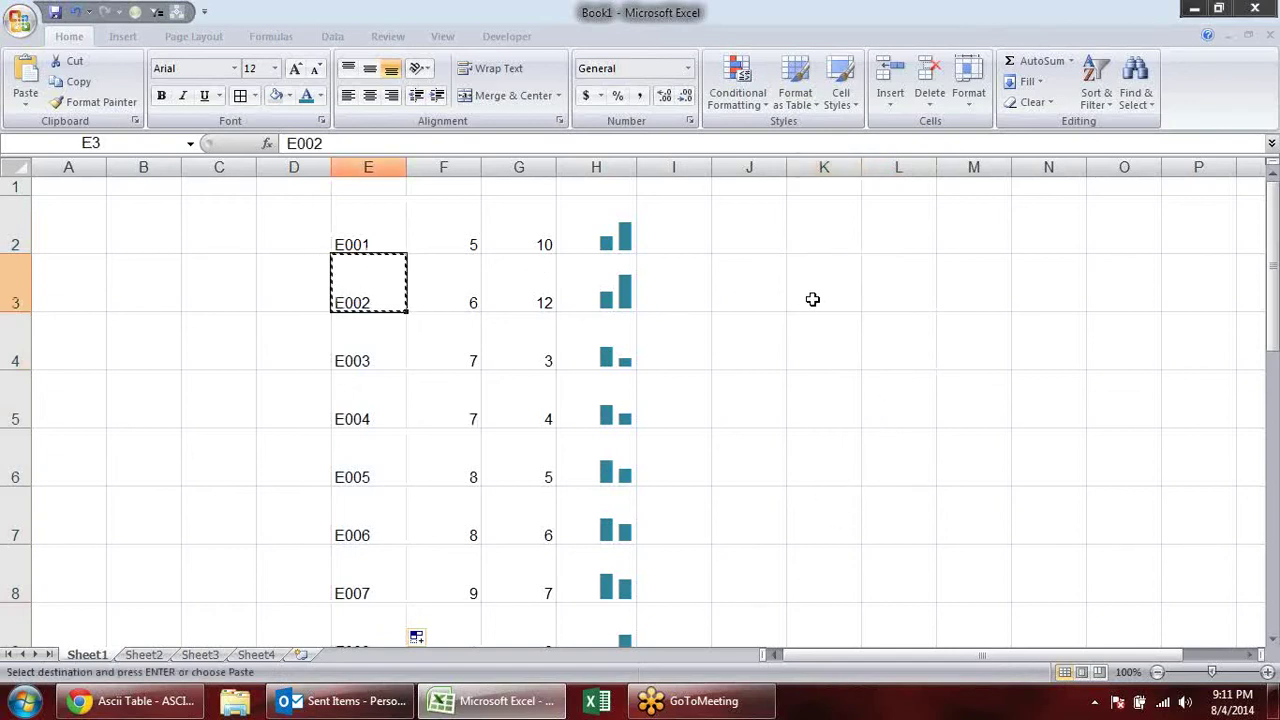
{"action": "left_click", "coordinate": [874, 296]}
{"action": "key", "text": "Return"}
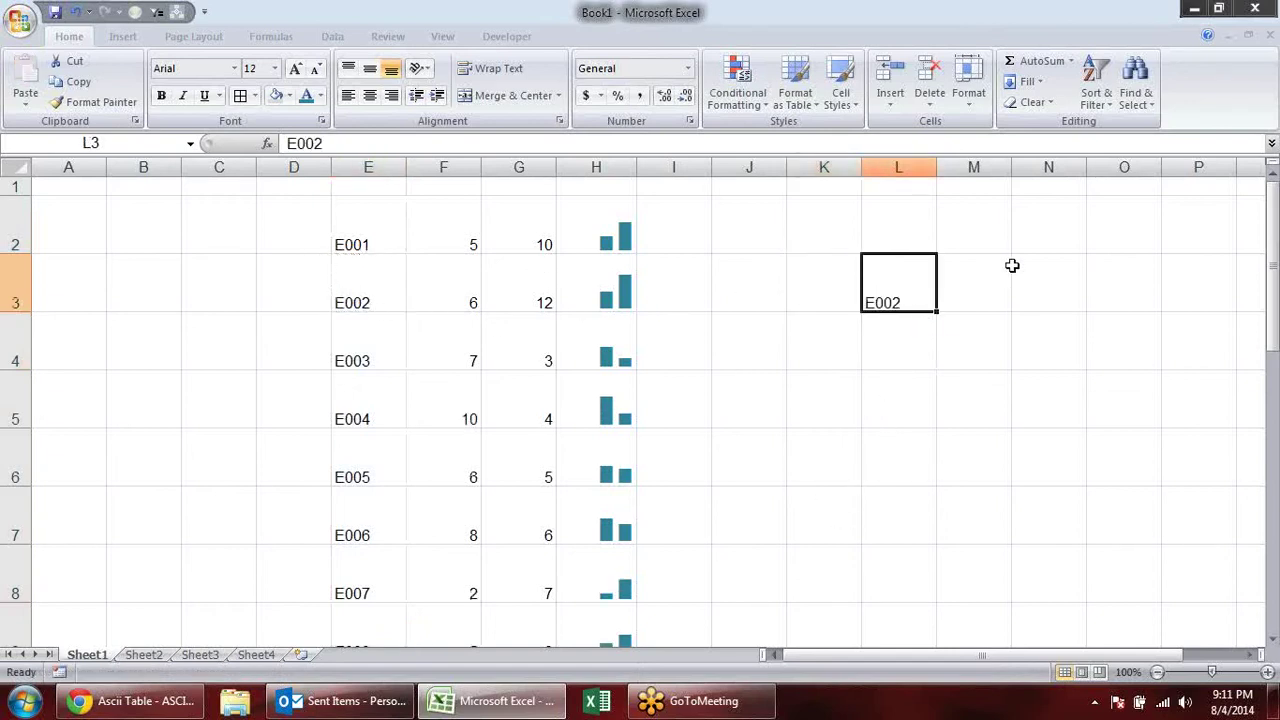
- Widen column M and enter =VLOOKUP(L3,E:H,4,0) in M3
{"action": "left_click", "coordinate": [995, 278]}
{"action": "left_click_drag", "start_coordinate": [1012, 167], "coordinate": [1048, 170]}
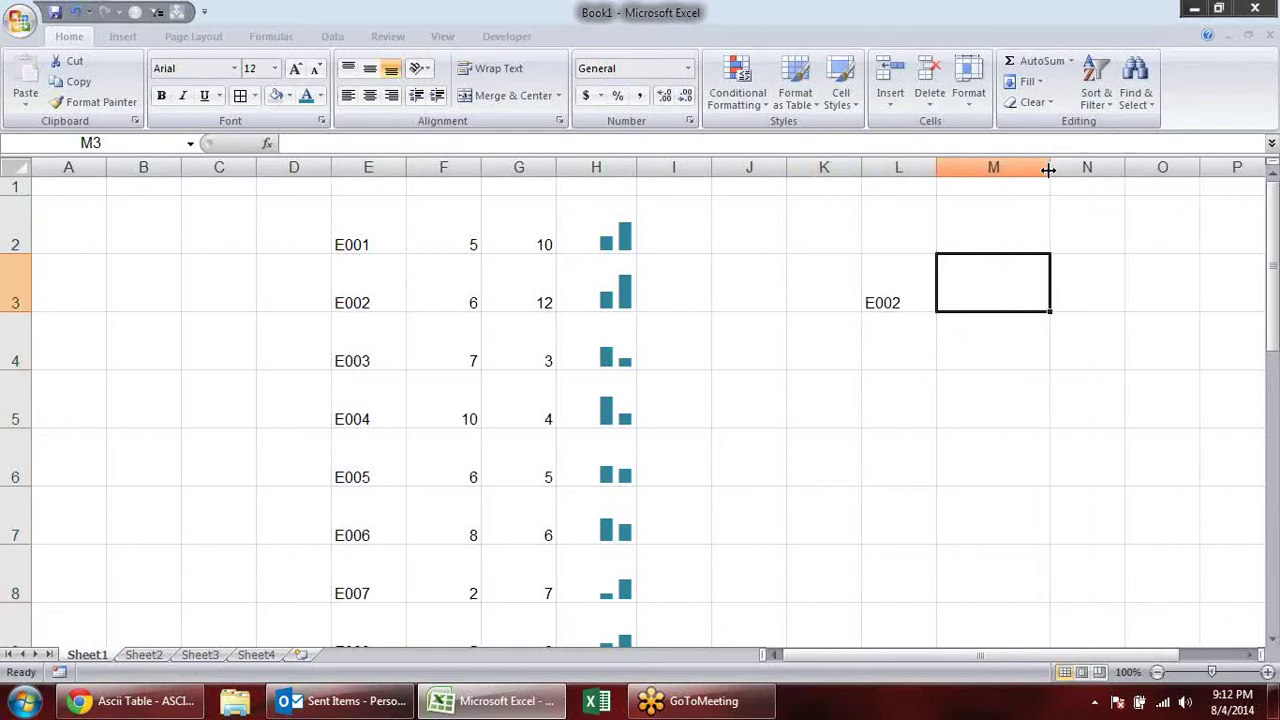
{"action": "type", "text": "=vl"}
{"action": "key", "text": "Tab"}
{"action": "left_click", "coordinate": [874, 288]}
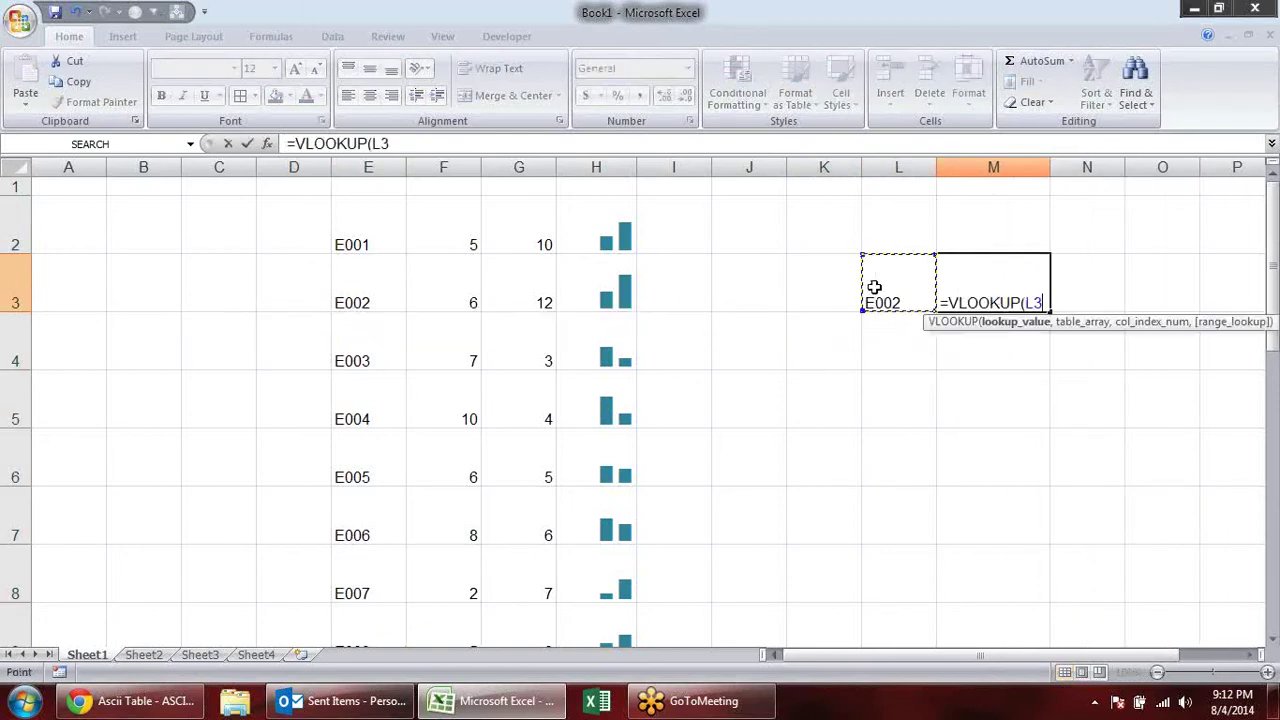
{"action": "type", "text": ","}
{"action": "left_click_drag", "start_coordinate": [378, 168], "coordinate": [596, 168]}
{"action": "type", "text": ",4"}
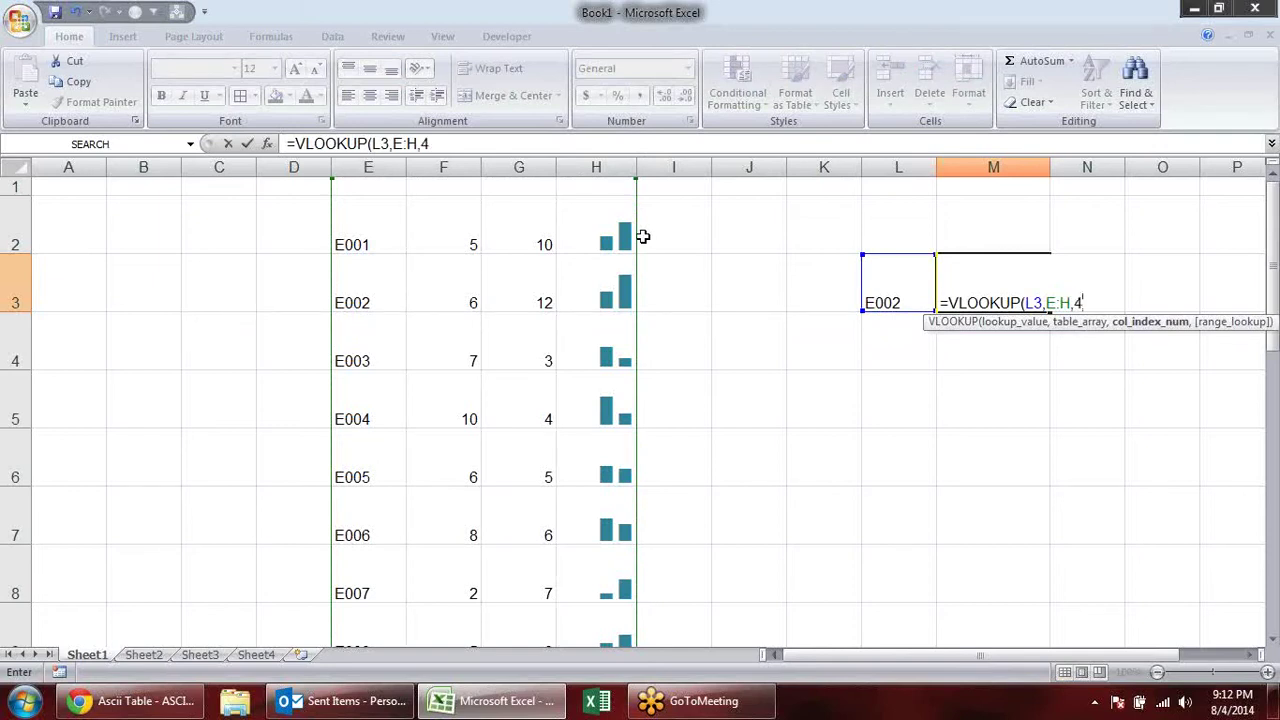
{"action": "type", "text": ",0)"}
{"action": "key", "text": "Return"}
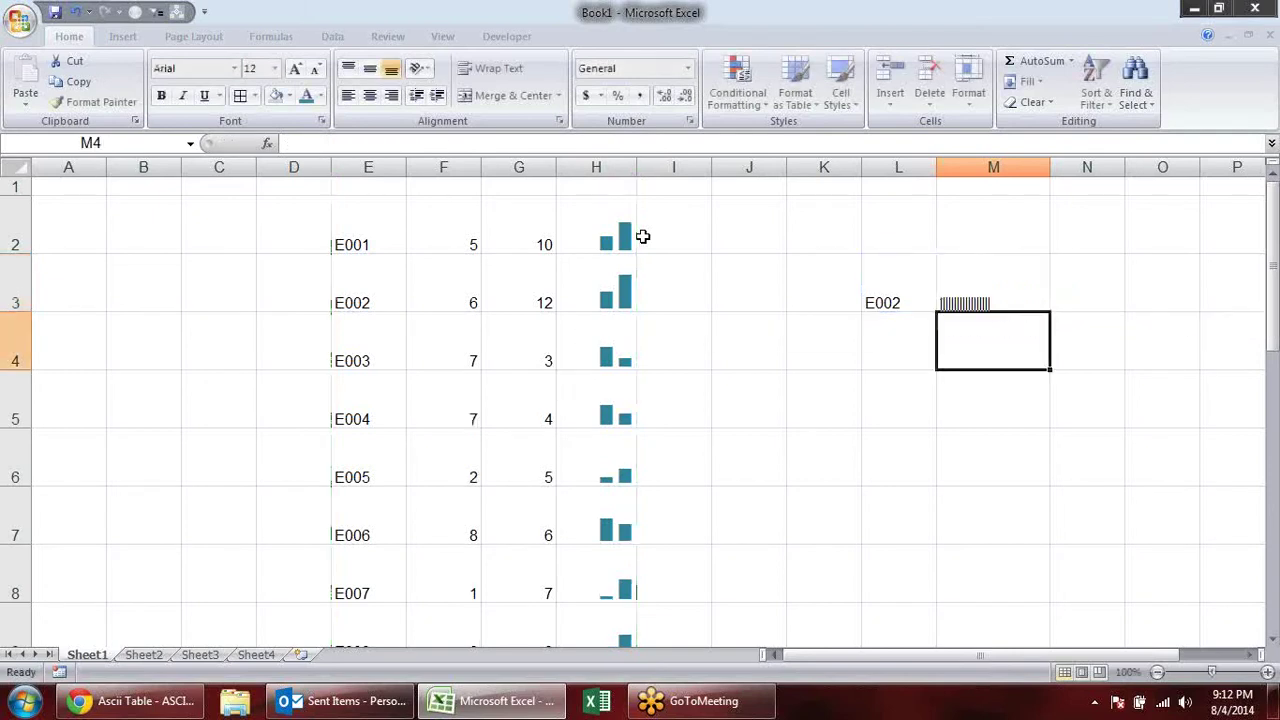
- Copy H2's formatting onto M3 with Format Painter so its bars appear, then reselect L3
{"action": "left_click", "coordinate": [590, 220]}
{"action": "left_click", "coordinate": [100, 101]}
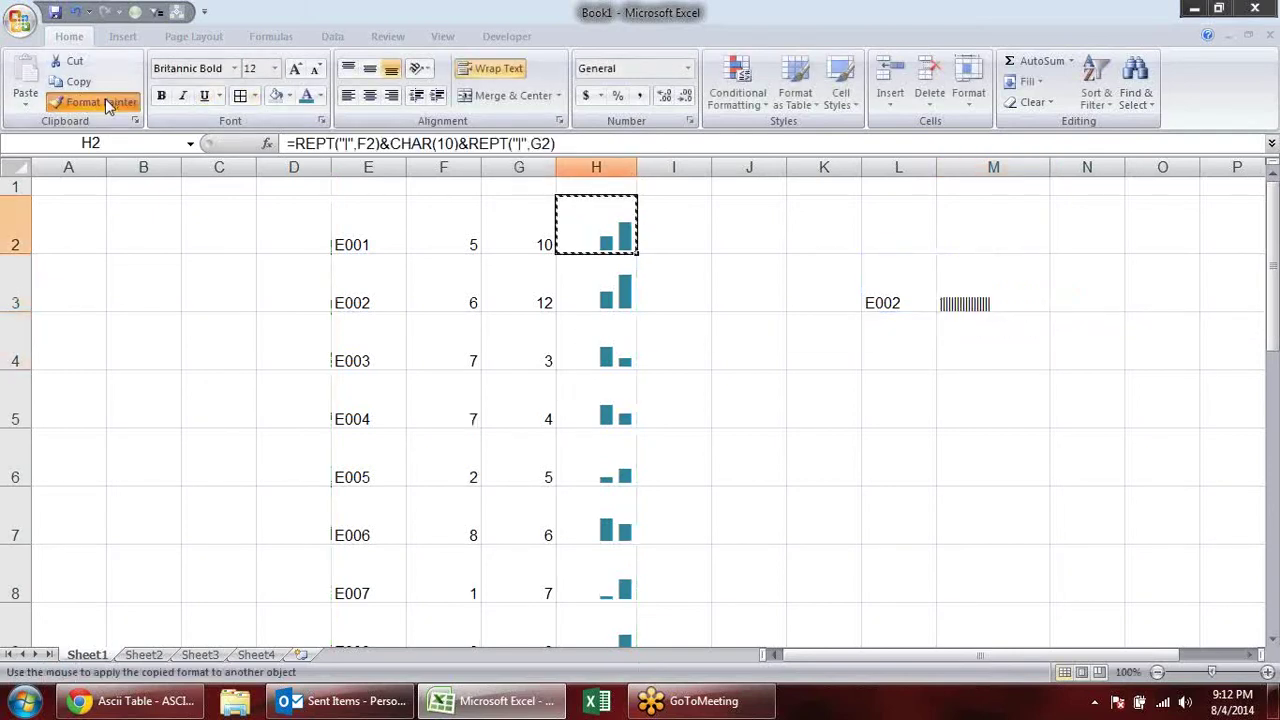
{"action": "left_click", "coordinate": [1035, 271]}
{"action": "left_click", "coordinate": [1043, 440]}
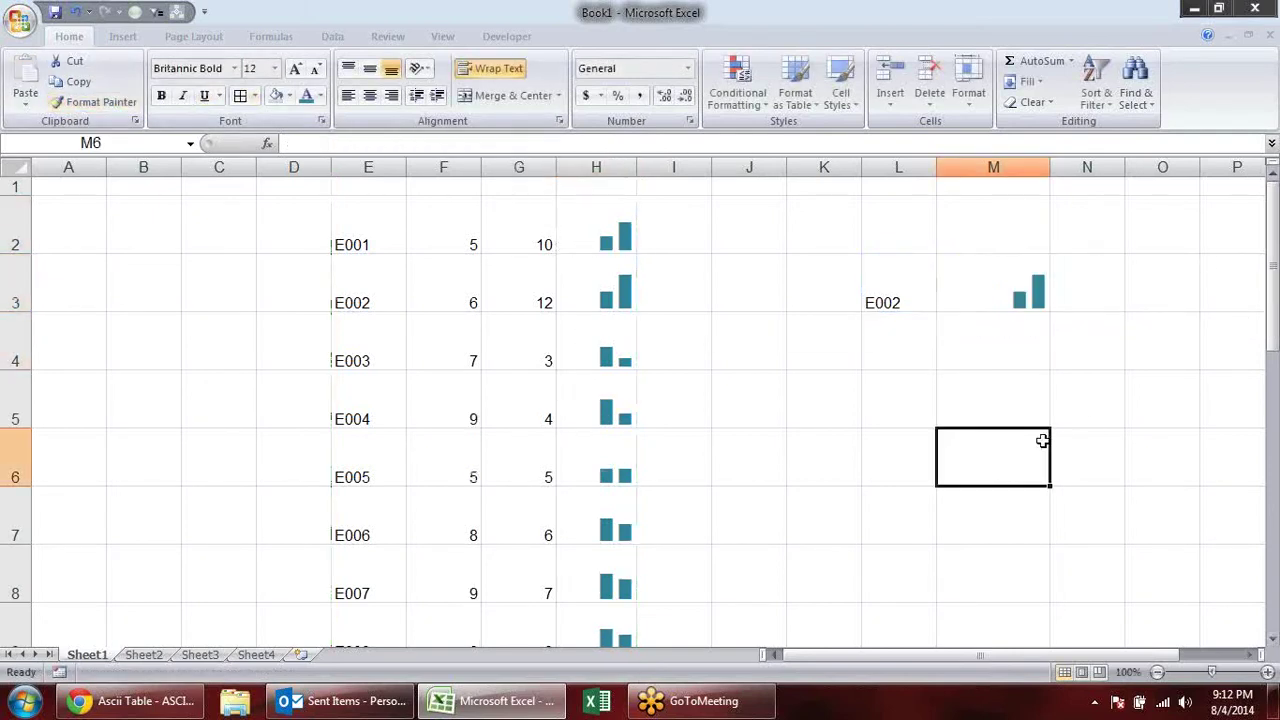
{"action": "left_click", "coordinate": [899, 290]}
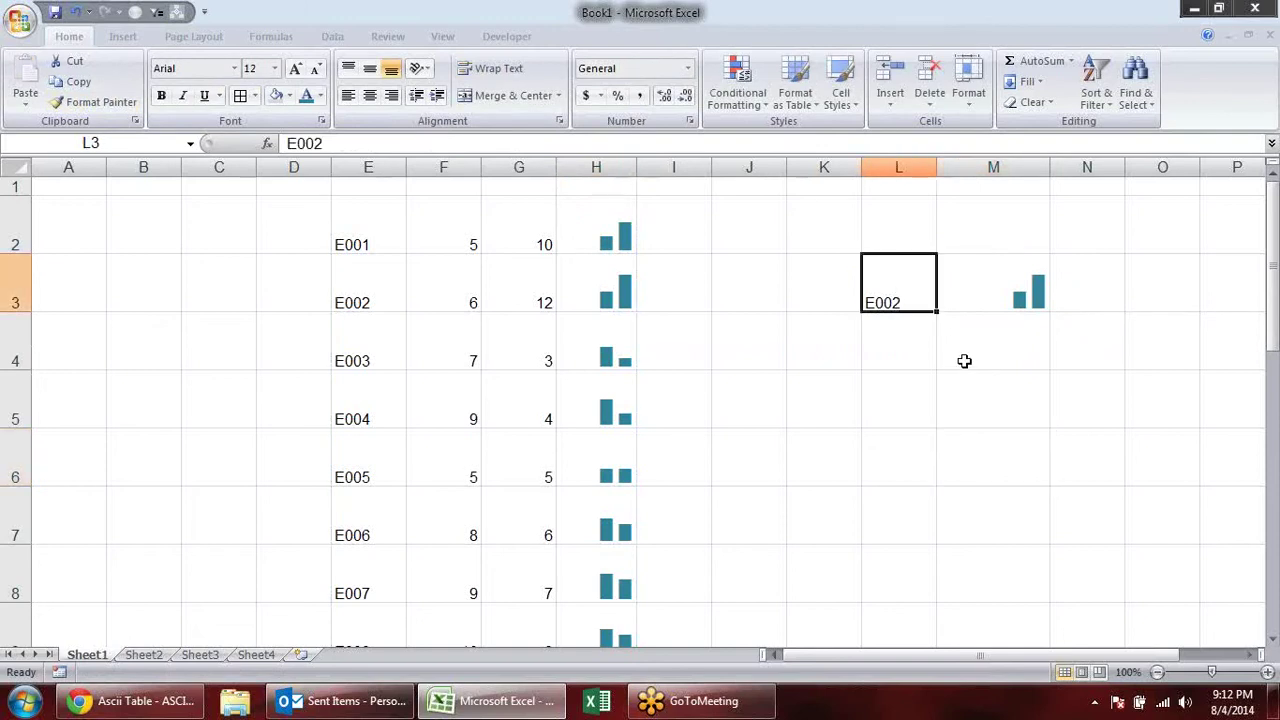
{"action": "left_click", "coordinate": [355, 233]}
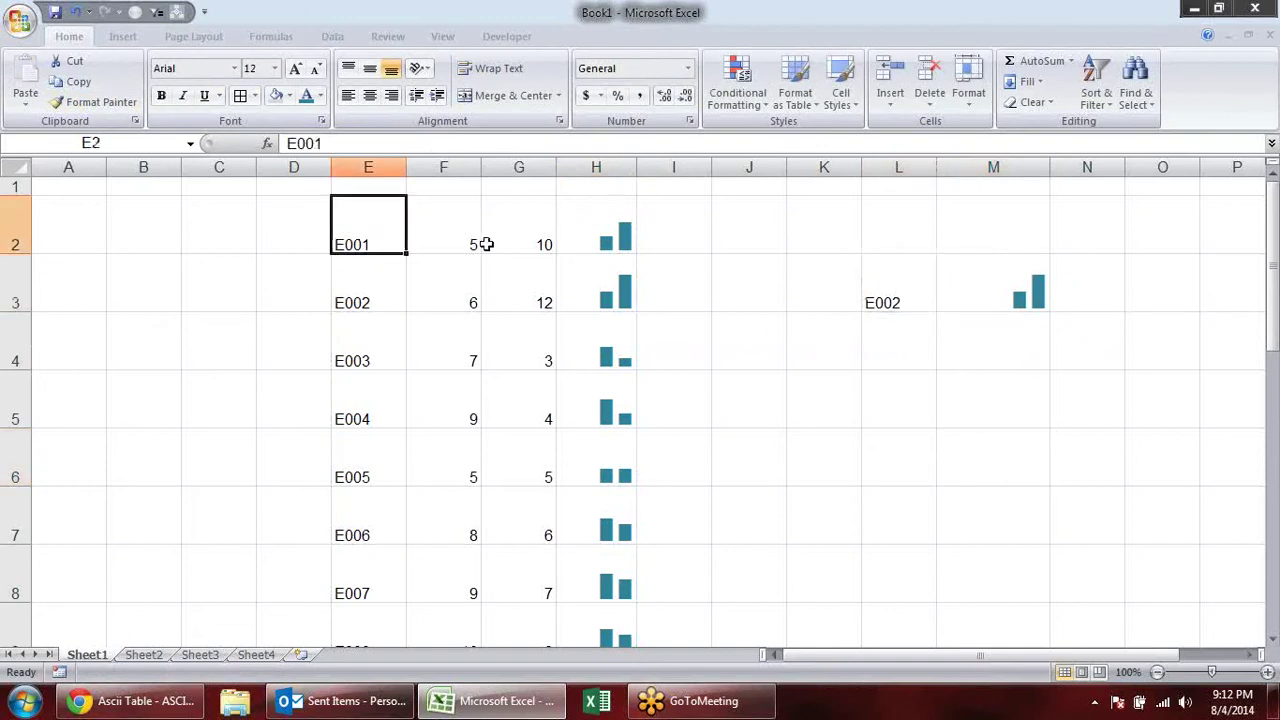
{"action": "left_click", "coordinate": [903, 289]}
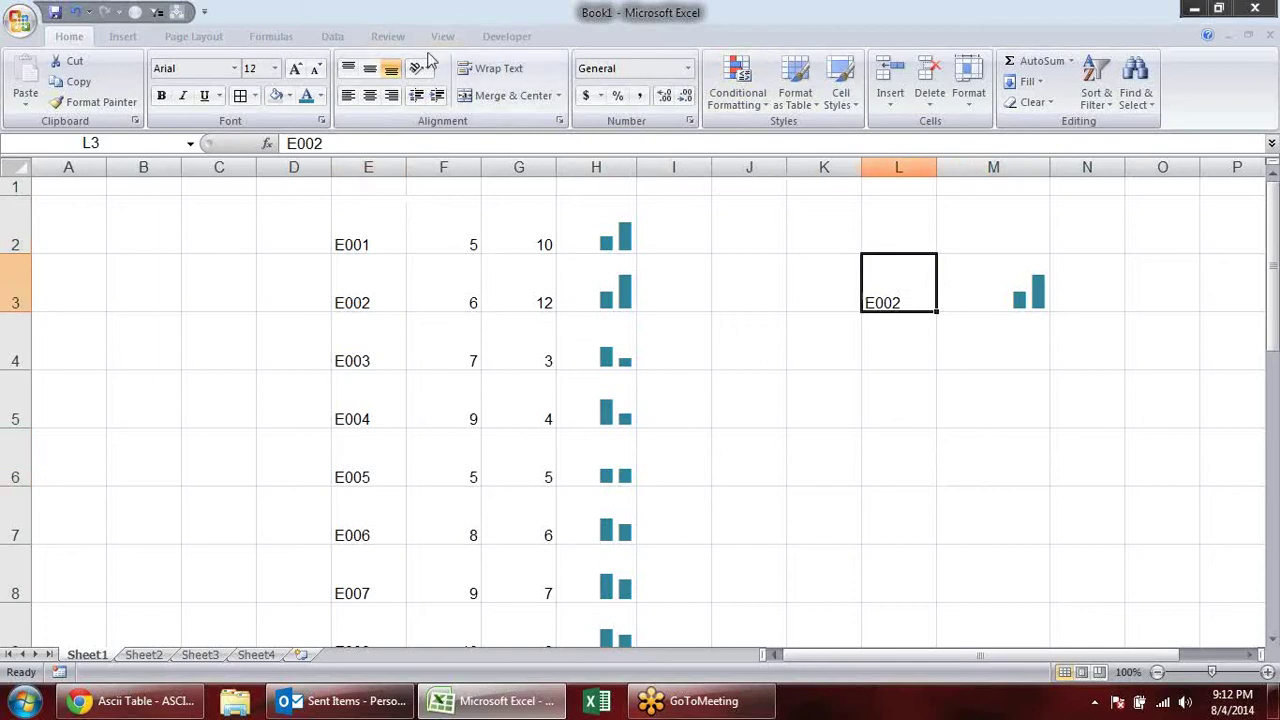
{"action": "left_click", "coordinate": [332, 36]}
- Give L3 a List data validation with source $E$2:$E$20
{"action": "left_click", "coordinate": [725, 75]}
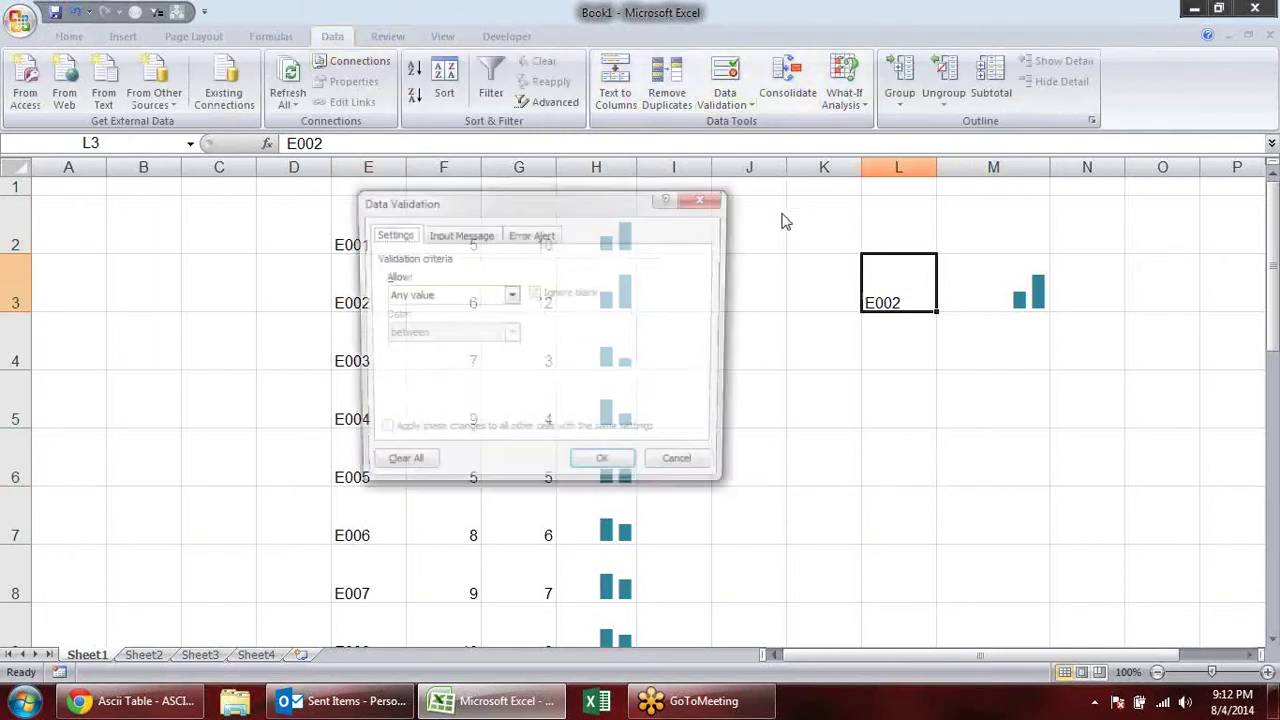
{"action": "left_click", "coordinate": [510, 296]}
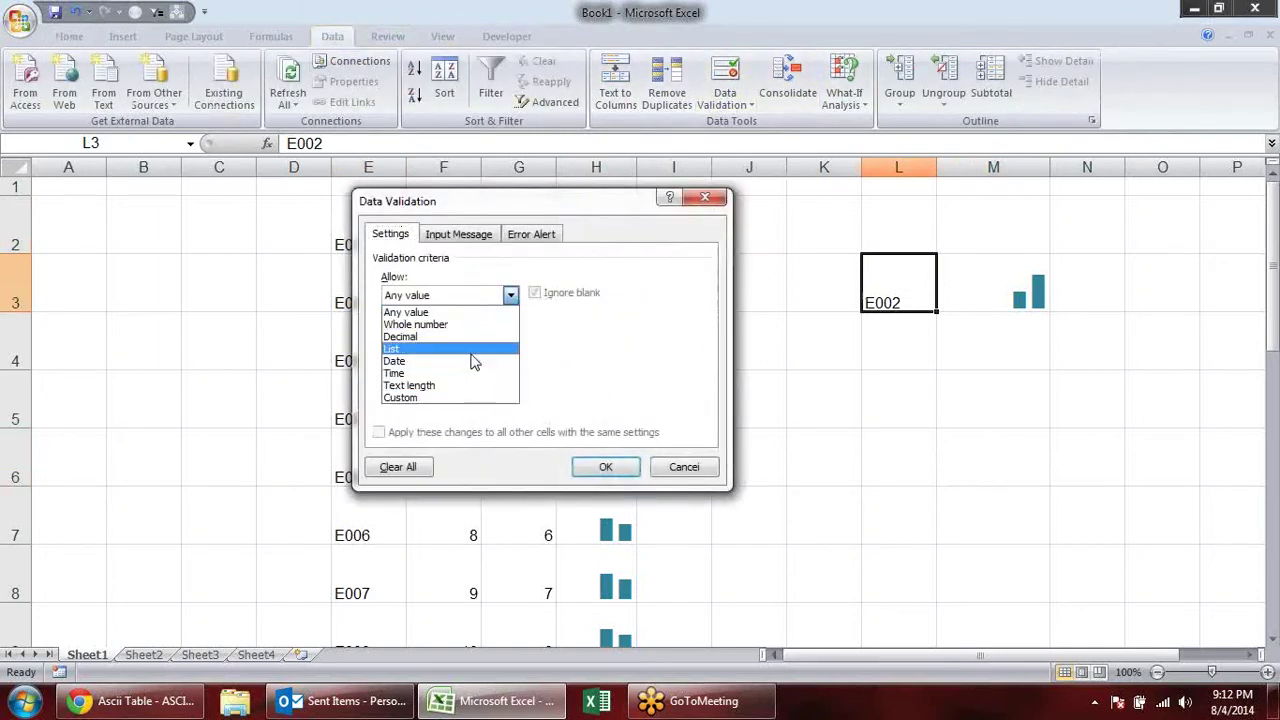
{"action": "left_click", "coordinate": [471, 350]}
{"action": "left_click", "coordinate": [611, 372]}
{"action": "left_click", "coordinate": [340, 244]}
{"action": "key", "text": "ctrl+shift+Down"}
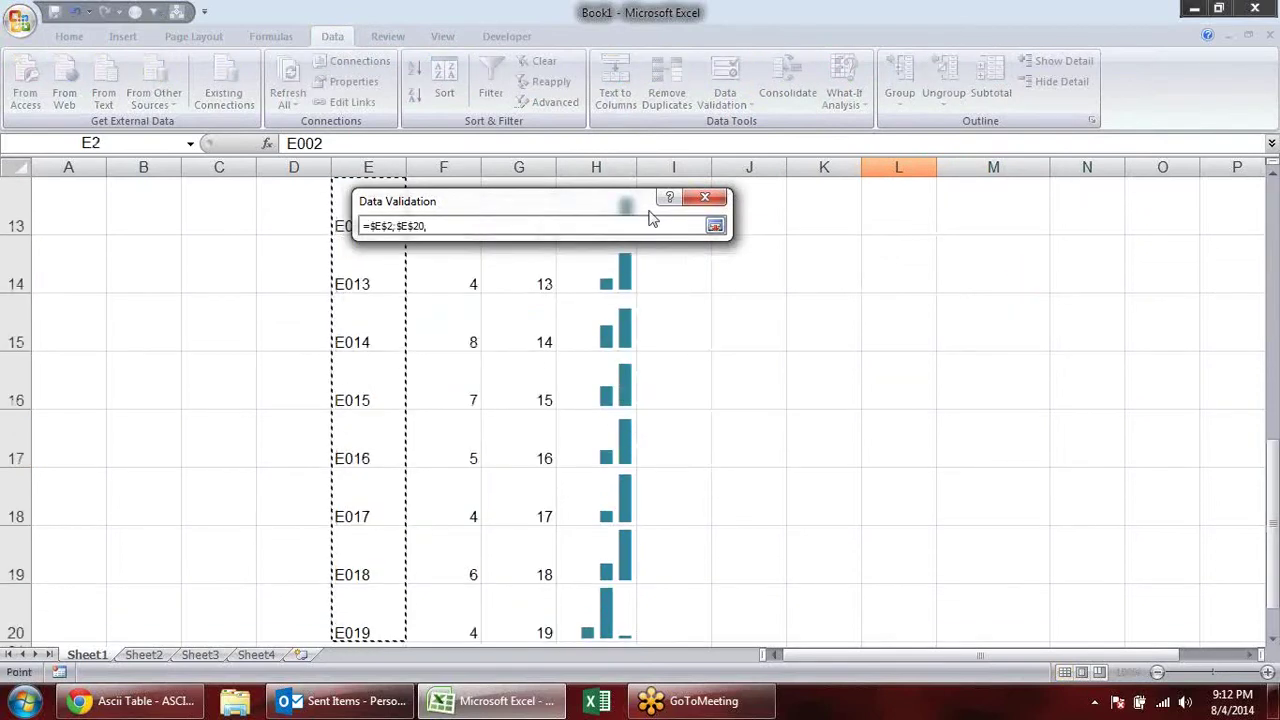
{"action": "key", "text": "Return"}
{"action": "left_click", "coordinate": [605, 467]}
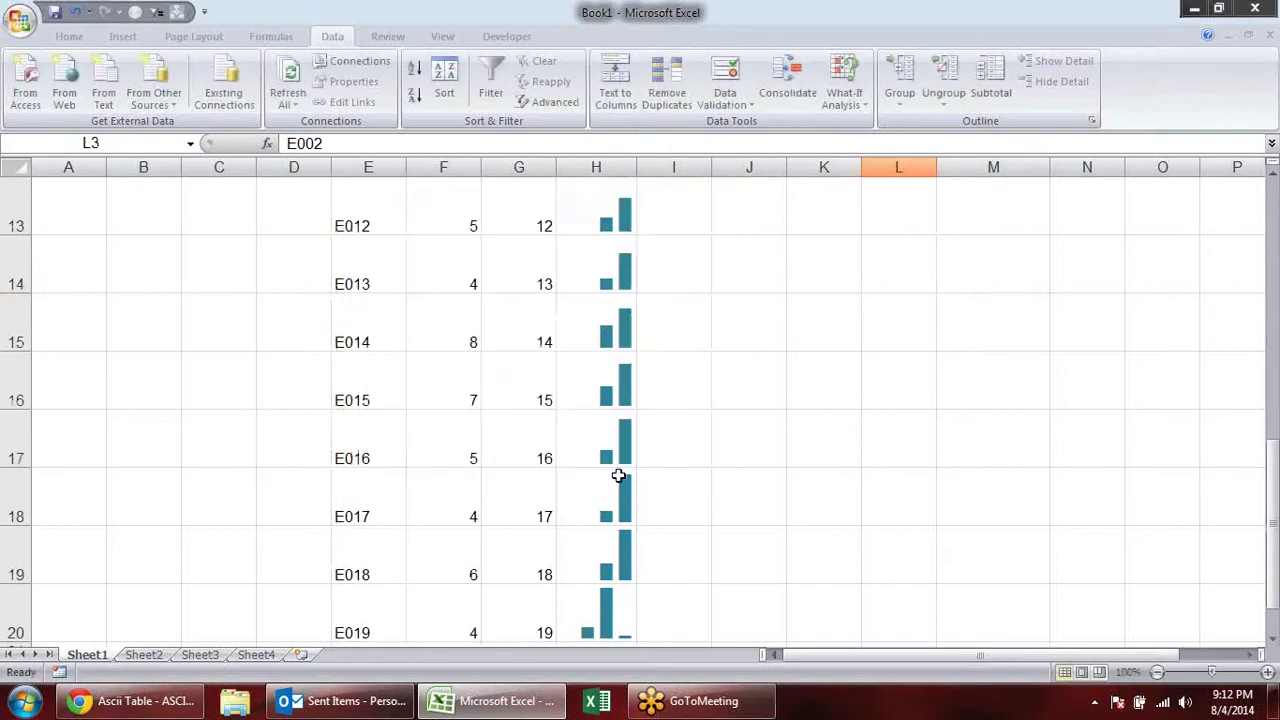
- Pick E006, E011, E017, E019 and E013 from L3's list to update M3's bars
{"action": "left_click", "coordinate": [944, 302]}
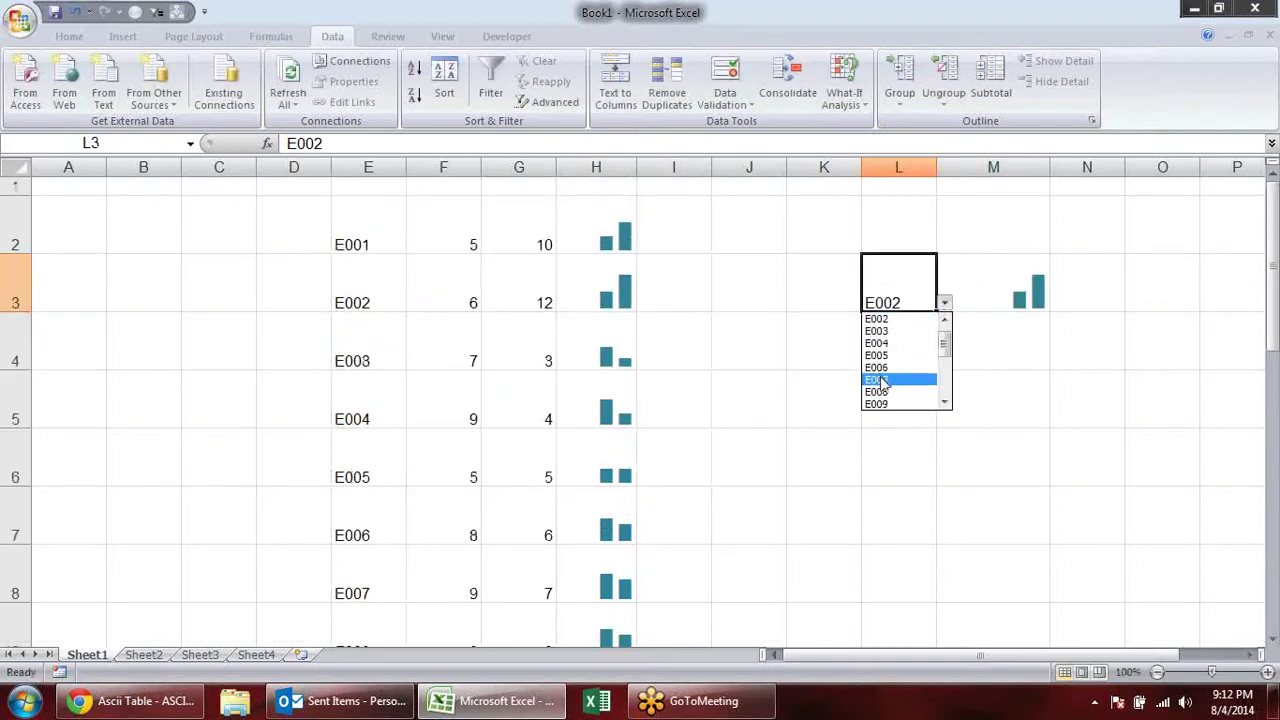
{"action": "left_click", "coordinate": [880, 380]}
{"action": "left_click", "coordinate": [944, 302]}
{"action": "left_click", "coordinate": [880, 380]}
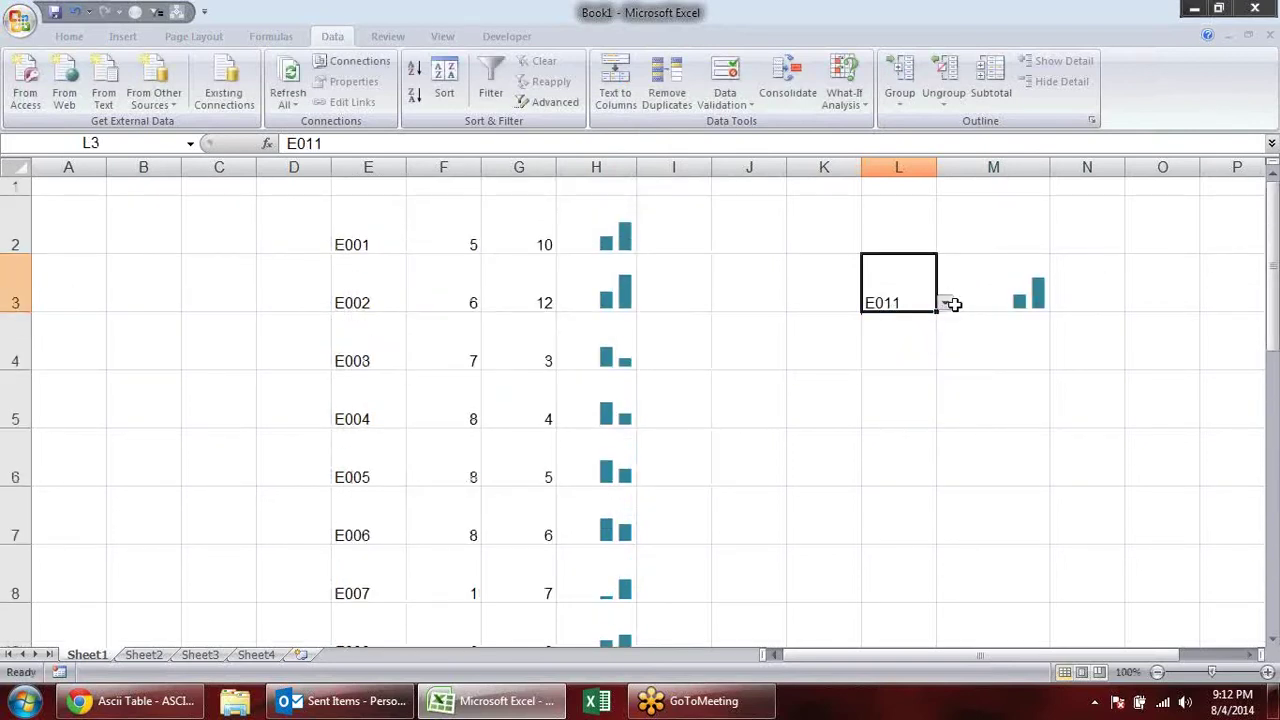
{"action": "left_click", "coordinate": [944, 302]}
{"action": "left_click", "coordinate": [878, 393]}
{"action": "left_click", "coordinate": [944, 302]}
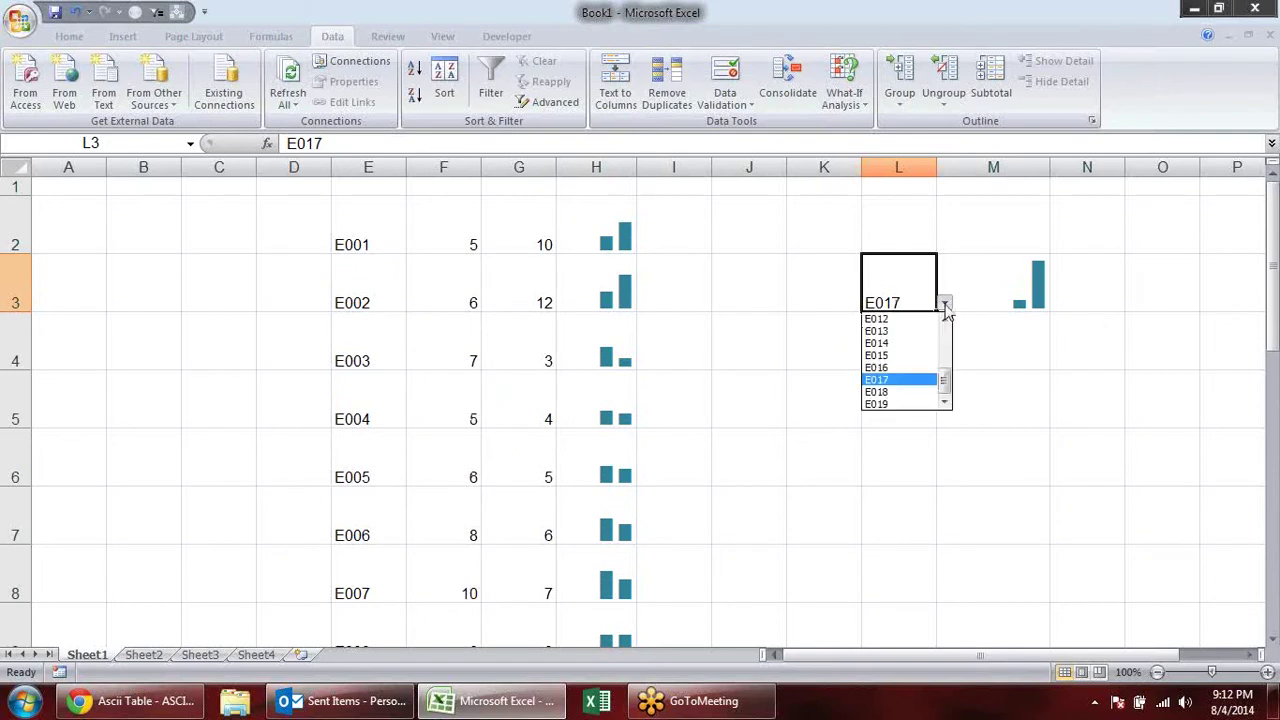
{"action": "left_click", "coordinate": [900, 400]}
{"action": "left_click", "coordinate": [944, 302]}
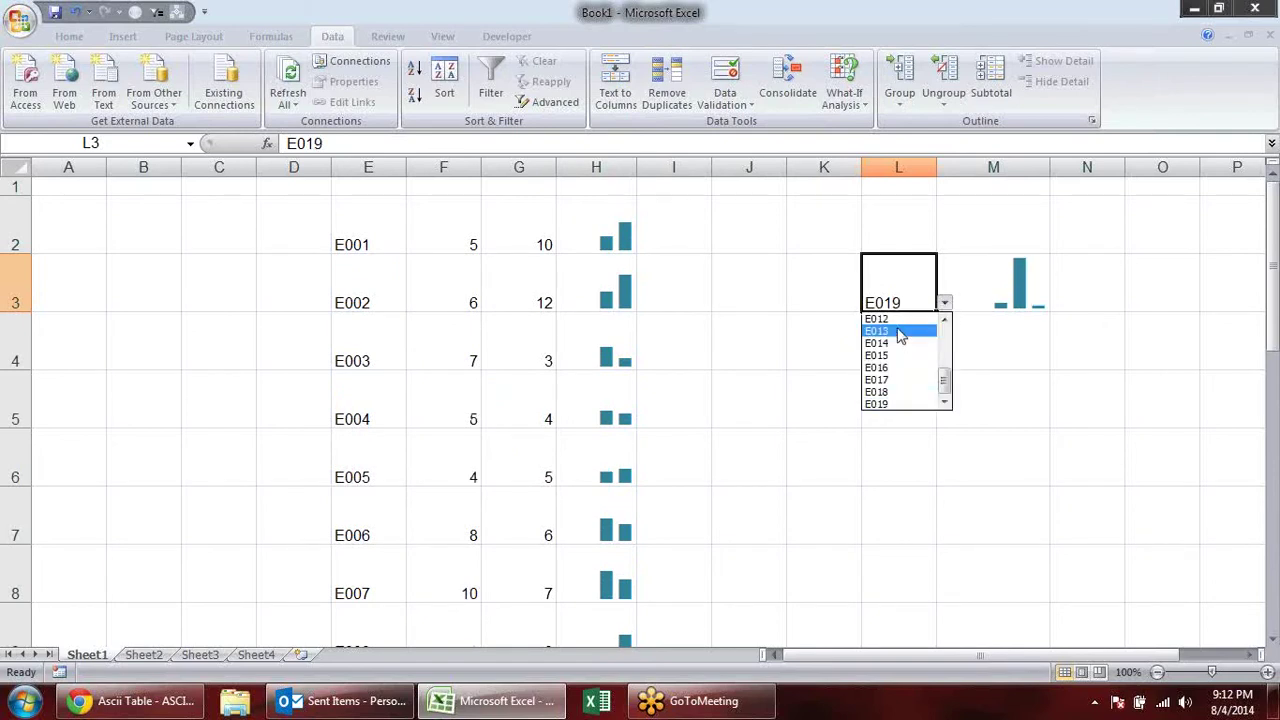
{"action": "left_click", "coordinate": [900, 338]}
- Settle on E018 in L3 after trying E017 and E013, then select the ID data rows
{"action": "left_click", "coordinate": [953, 308]}
{"action": "left_click", "coordinate": [929, 307]}
{"action": "left_click", "coordinate": [944, 302]}
{"action": "left_click", "coordinate": [912, 376]}
{"action": "left_click", "coordinate": [944, 302]}
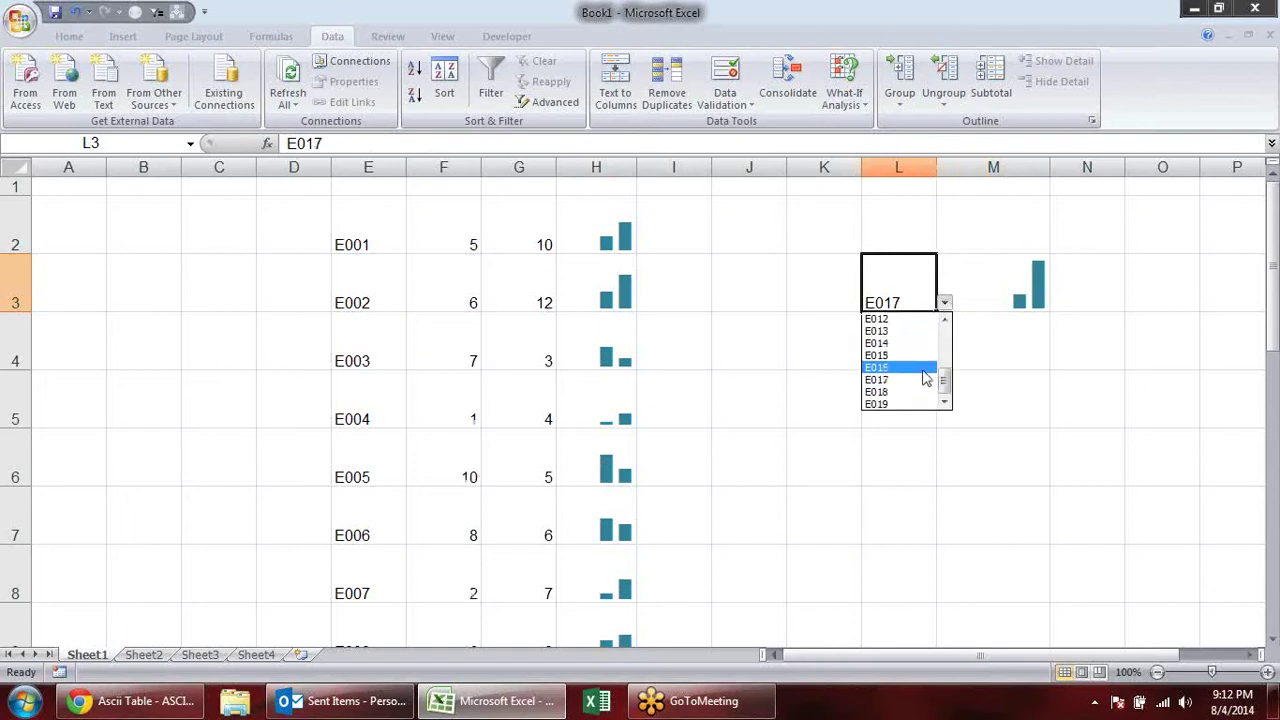
{"action": "left_click", "coordinate": [905, 335]}
{"action": "left_click", "coordinate": [944, 302]}
{"action": "left_click", "coordinate": [912, 383]}
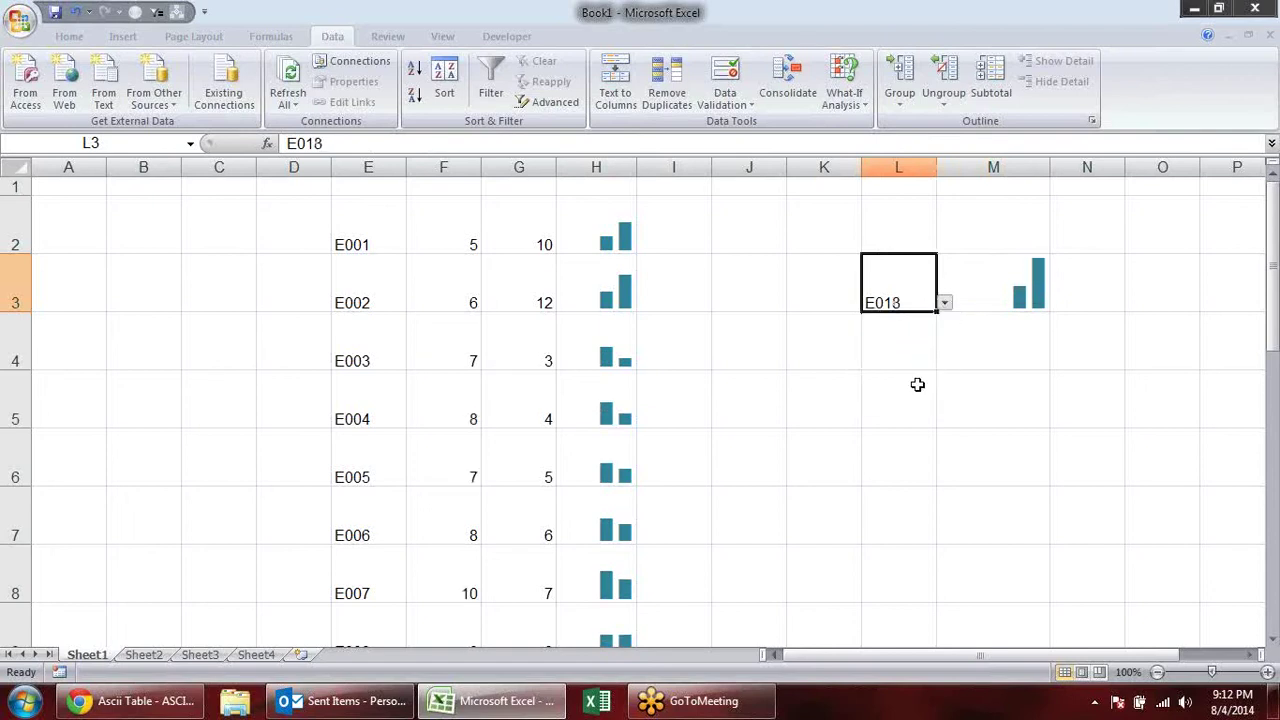
{"action": "left_click_drag", "start_coordinate": [943, 315], "coordinate": [942, 312]}
{"action": "left_click", "coordinate": [795, 400]}
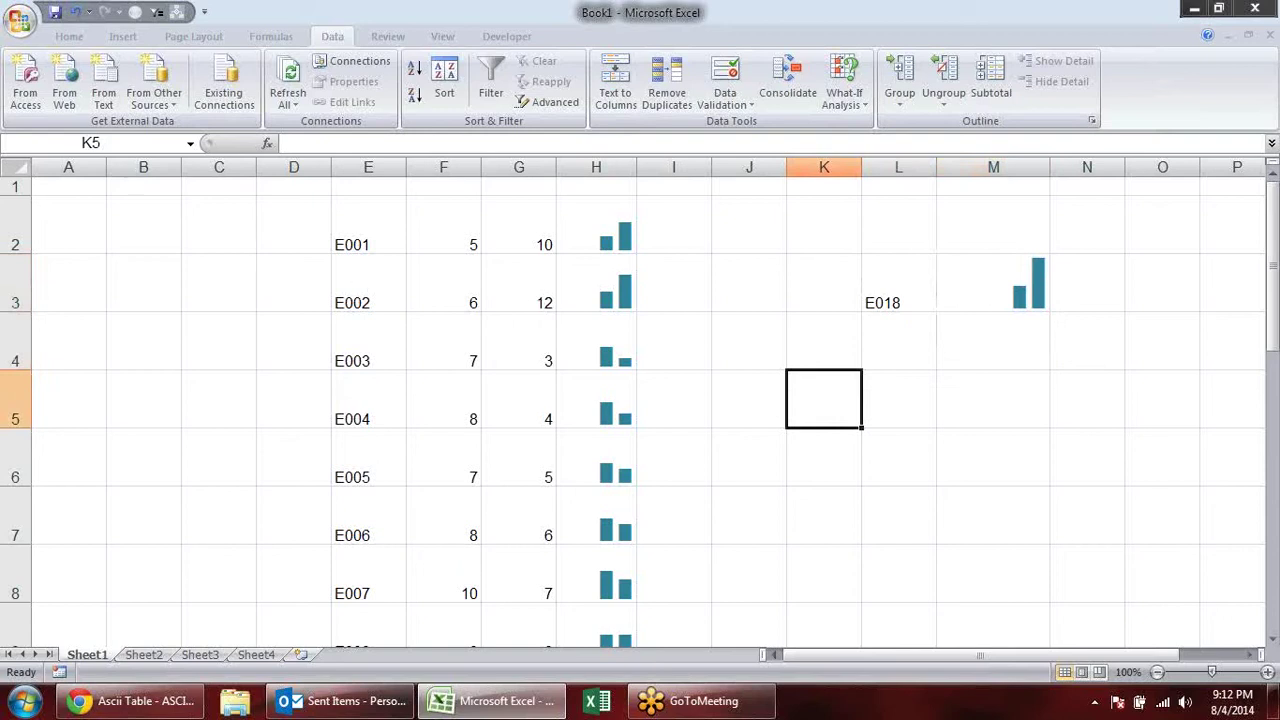
{"action": "left_click_drag", "start_coordinate": [15, 225], "coordinate": [15, 575]}
- Delete the selected ID rows and their bar charts with Ctrl+minus
{"action": "key", "text": "ctrl+minus"}
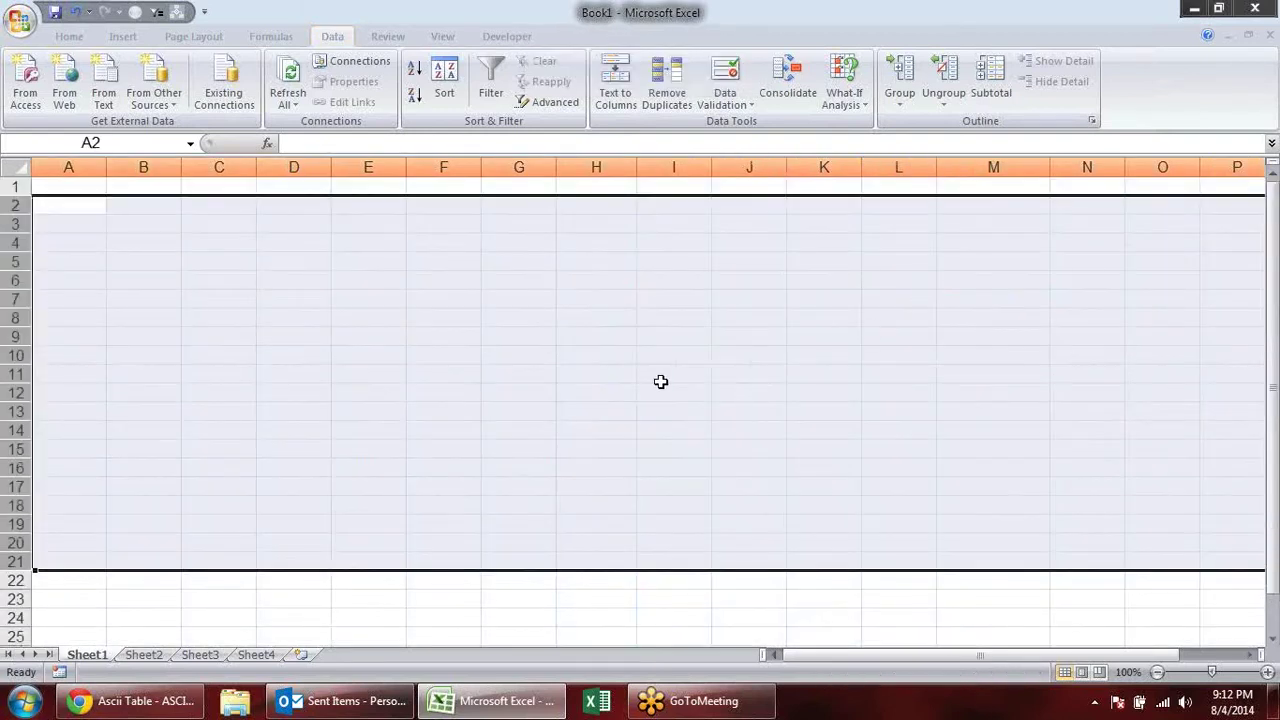
{"action": "left_click", "coordinate": [638, 345]}
{"action": "left_click", "coordinate": [231, 232]}
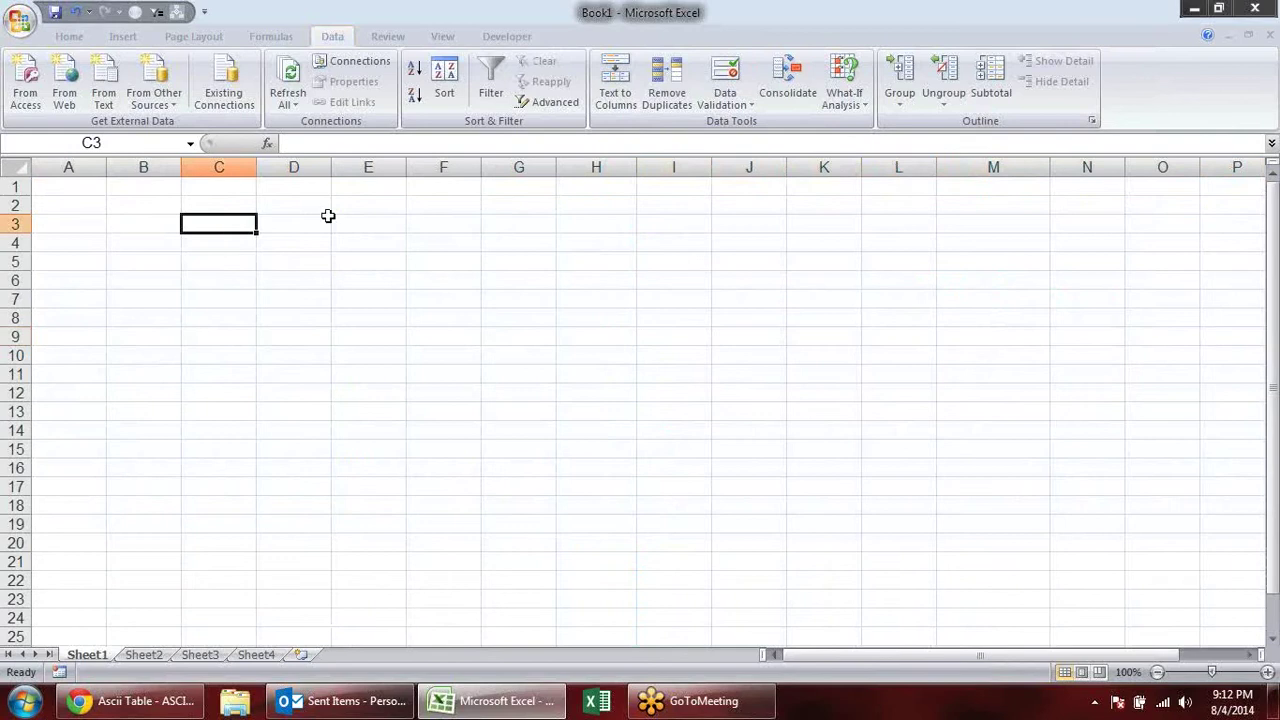
- Browse the Text function list on the Formulas tab, closing it without inserting anything
{"action": "left_click", "coordinate": [271, 36]}
{"action": "left_click", "coordinate": [268, 100]}
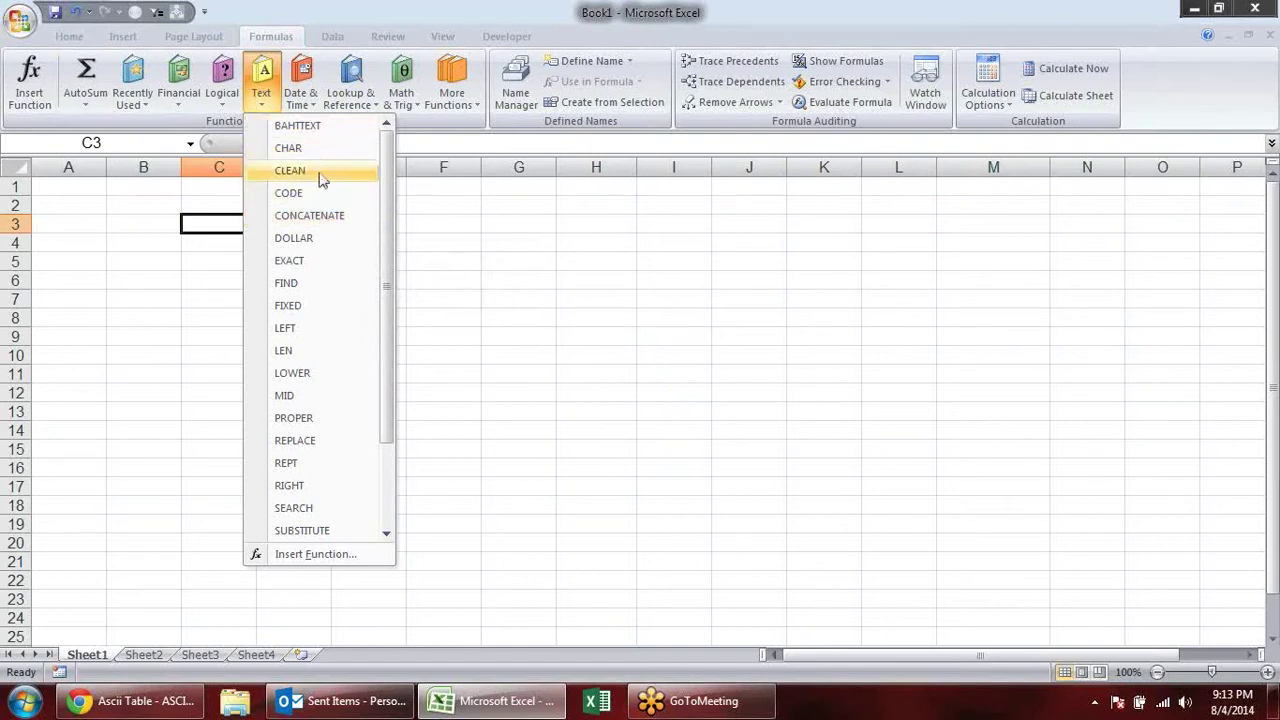
{"action": "mouse_move", "coordinate": [290, 170]}
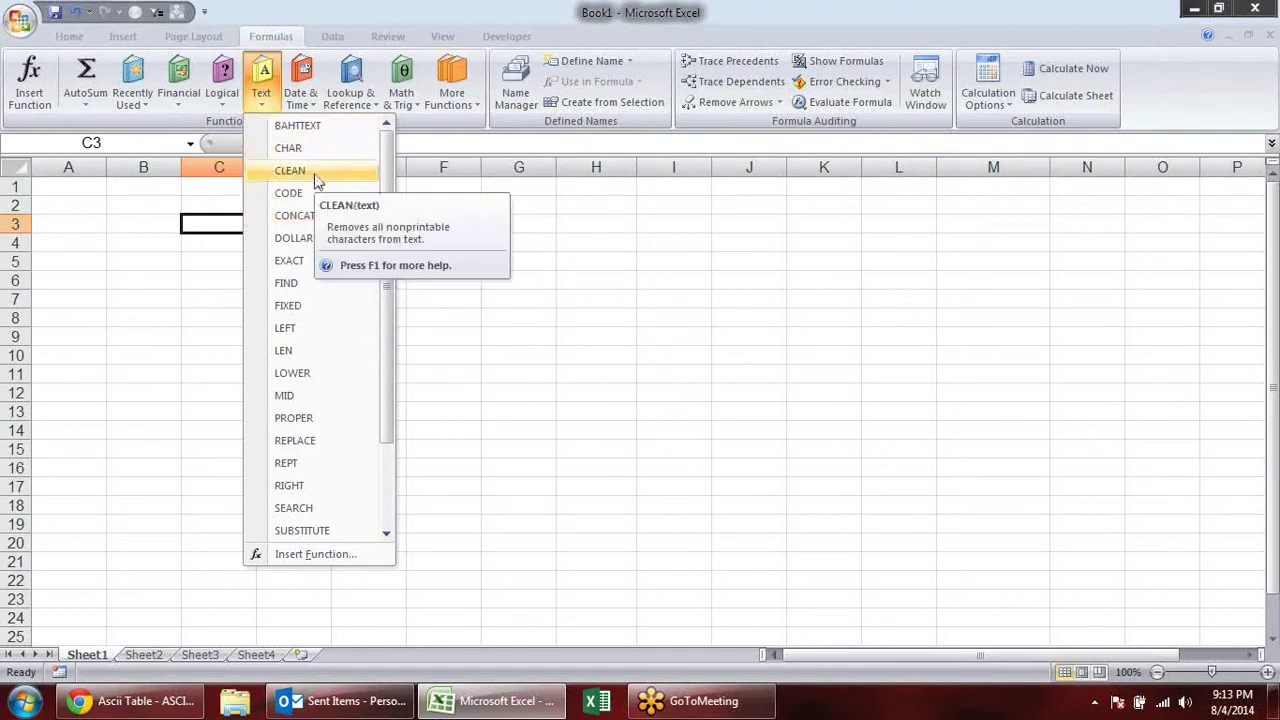
{"action": "left_click", "coordinate": [226, 232]}
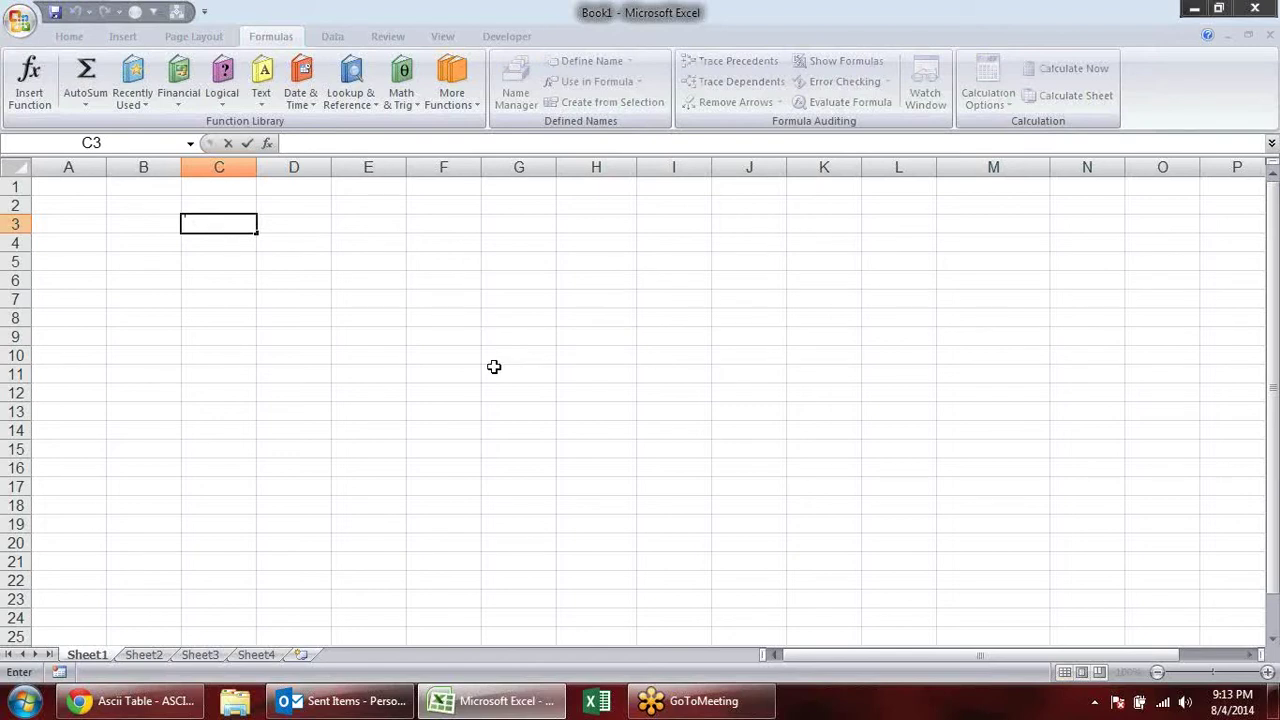
{"action": "key", "text": "Escape"}
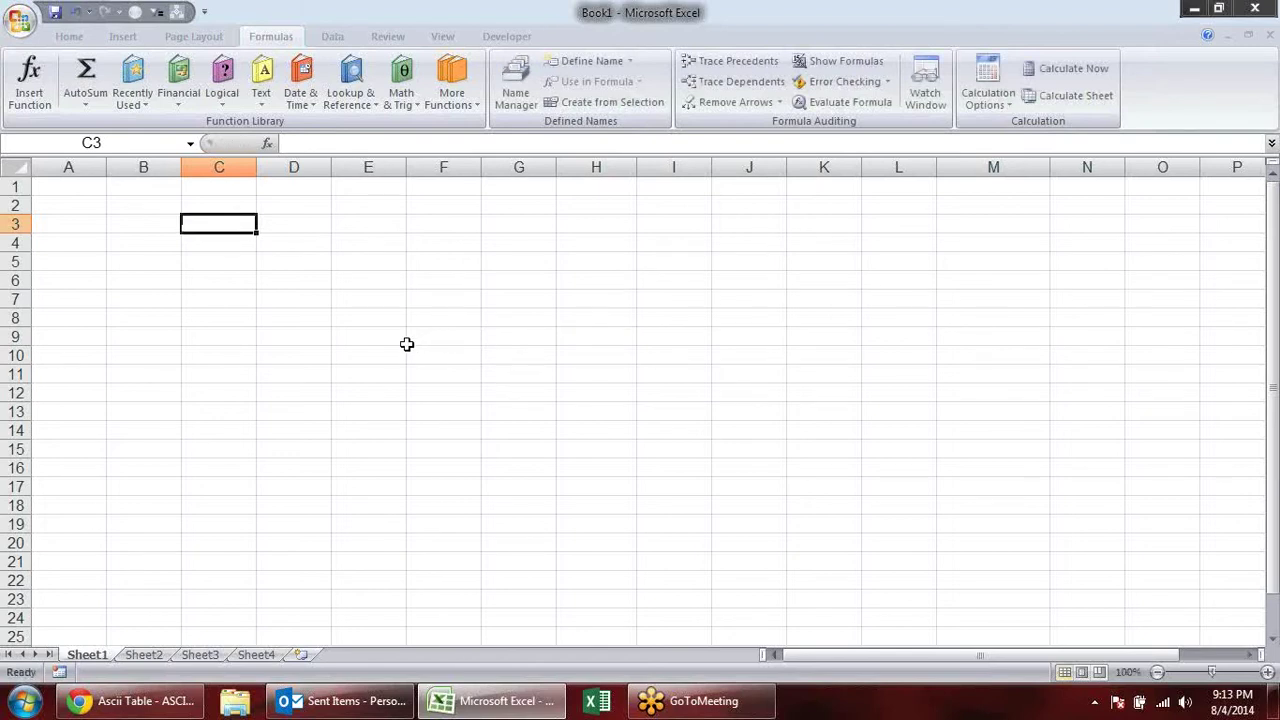
- Enter =CHAR(10) in C3 and copy it
{"action": "type", "text": "=cod"}
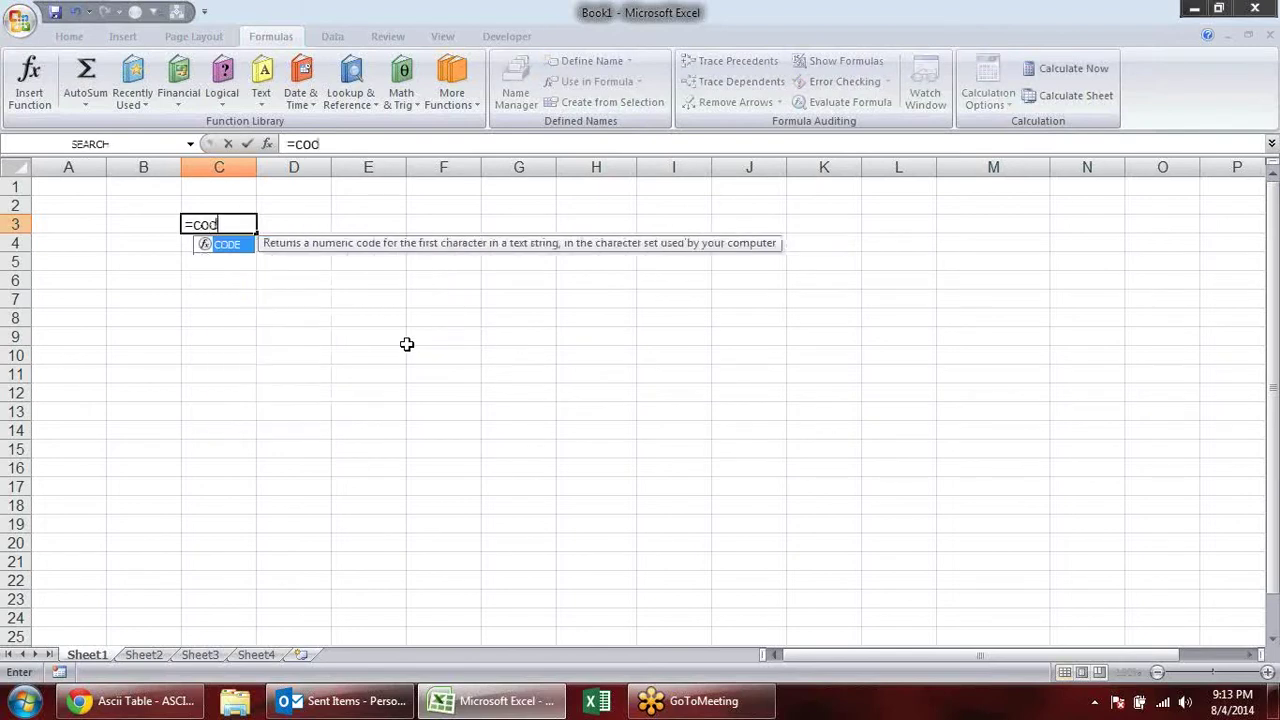
{"action": "key", "text": "Tab"}
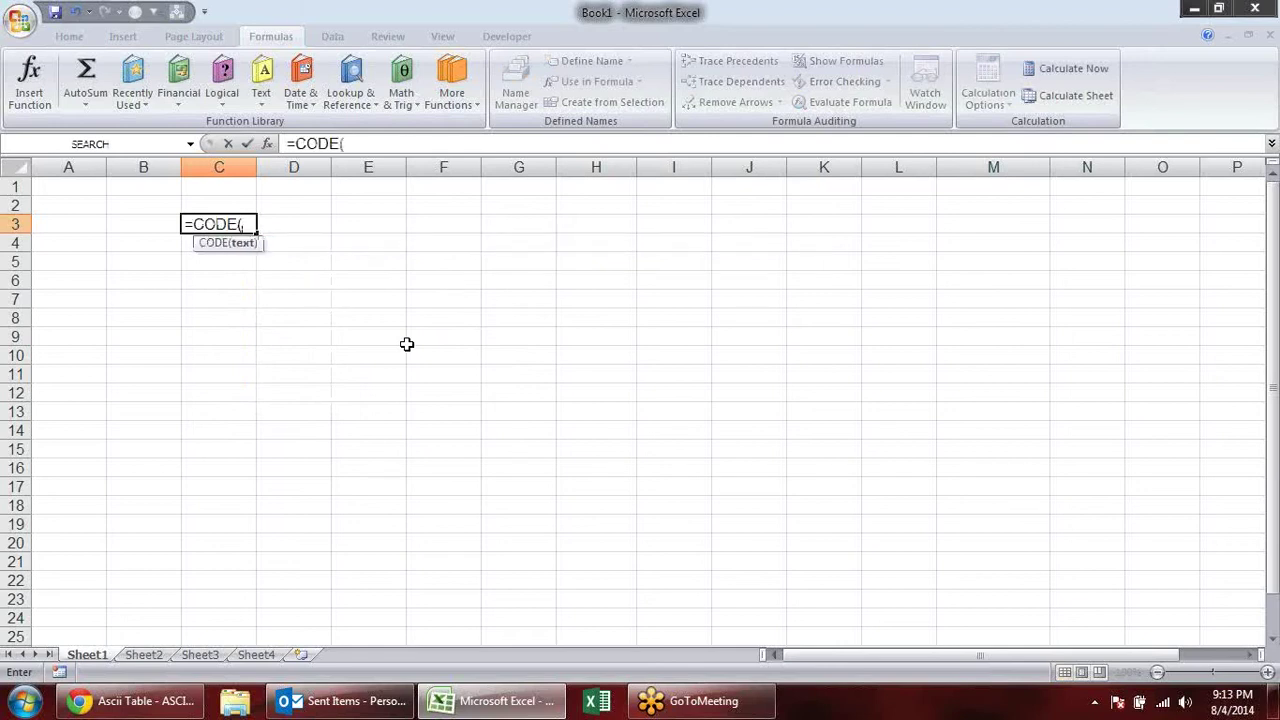
{"action": "key", "text": "BackSpace"}
{"action": "key", "text": "BackSpace"}
{"action": "key", "text": "BackSpace"}
{"action": "key", "text": "BackSpace"}
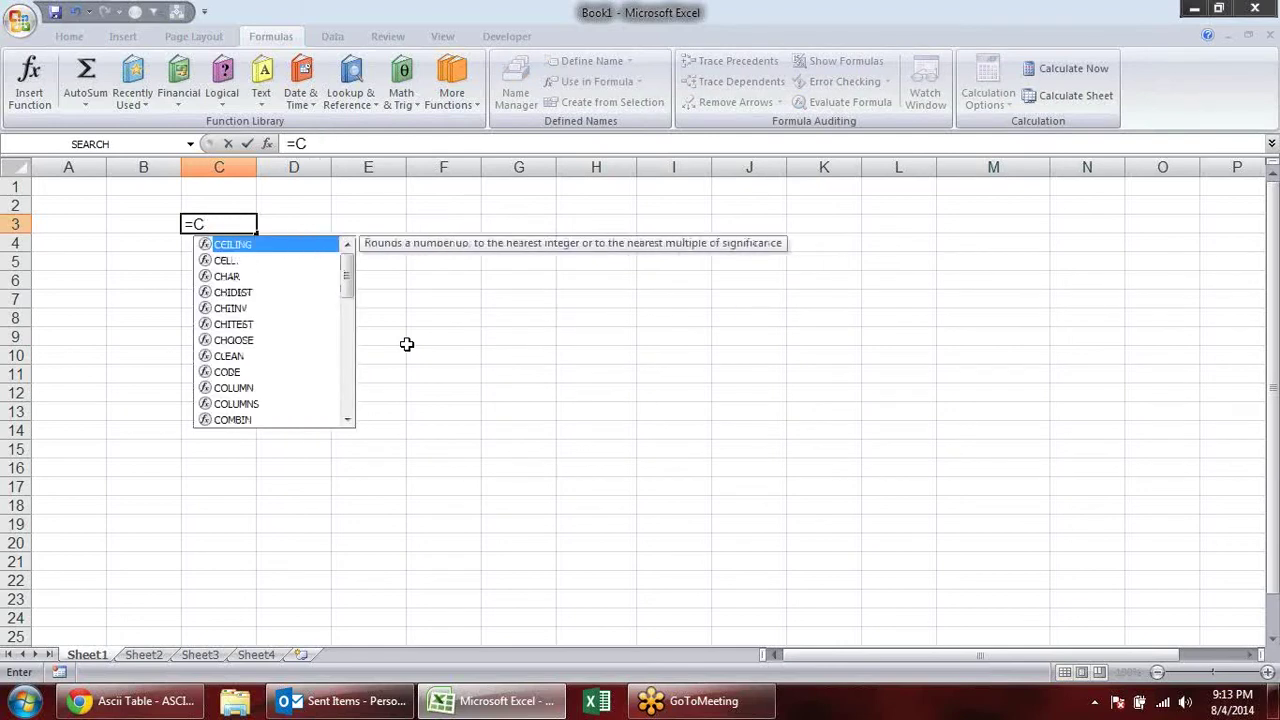
{"action": "type", "text": "har"}
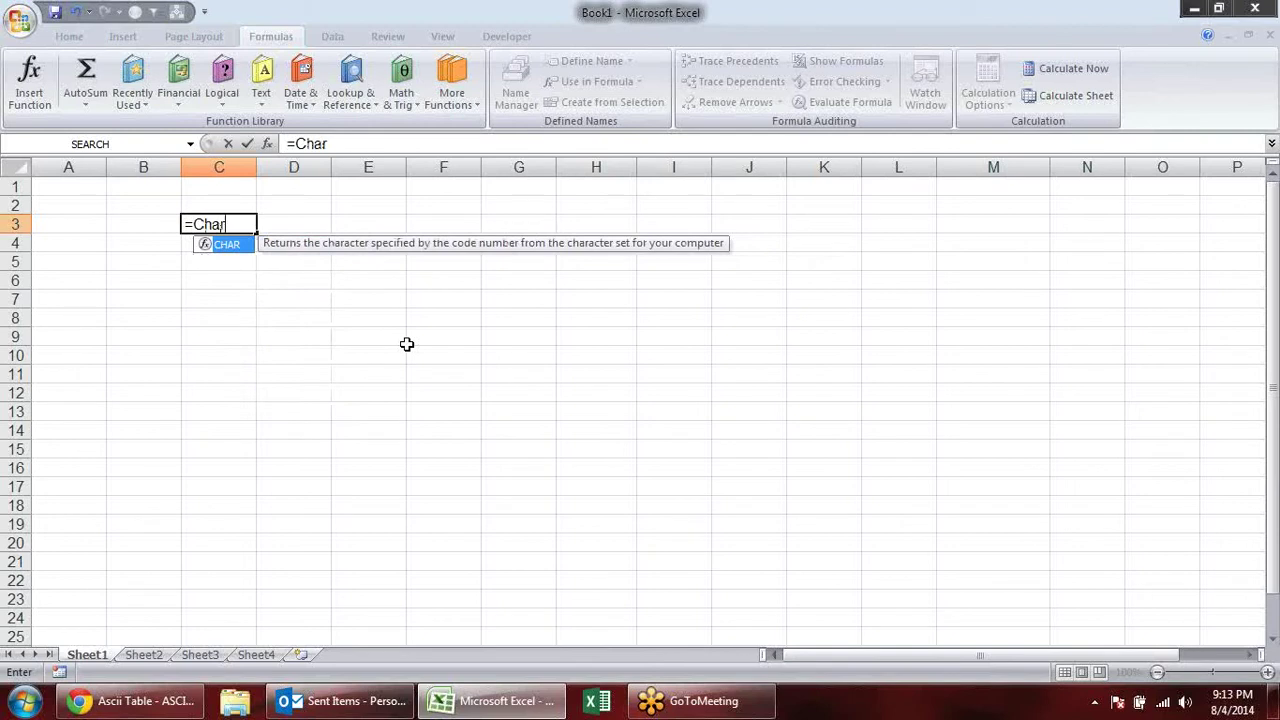
{"action": "key", "text": "Tab"}
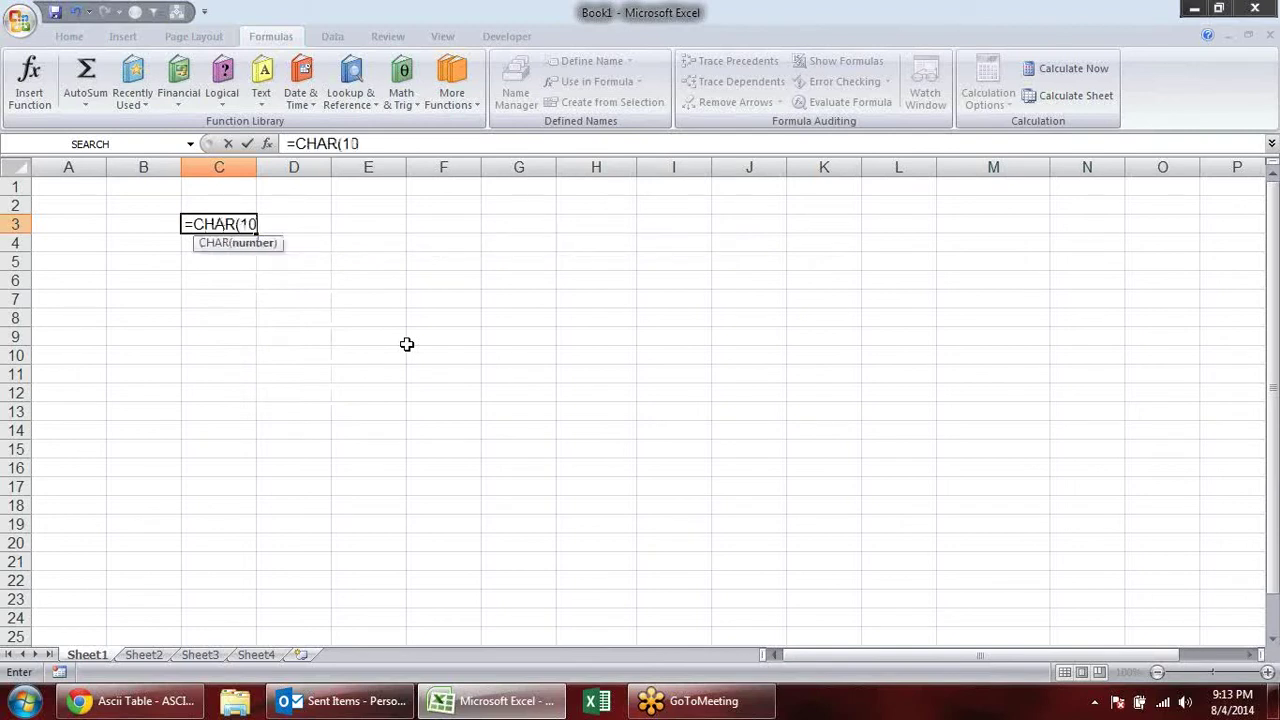
{"action": "key", "text": "Return"}
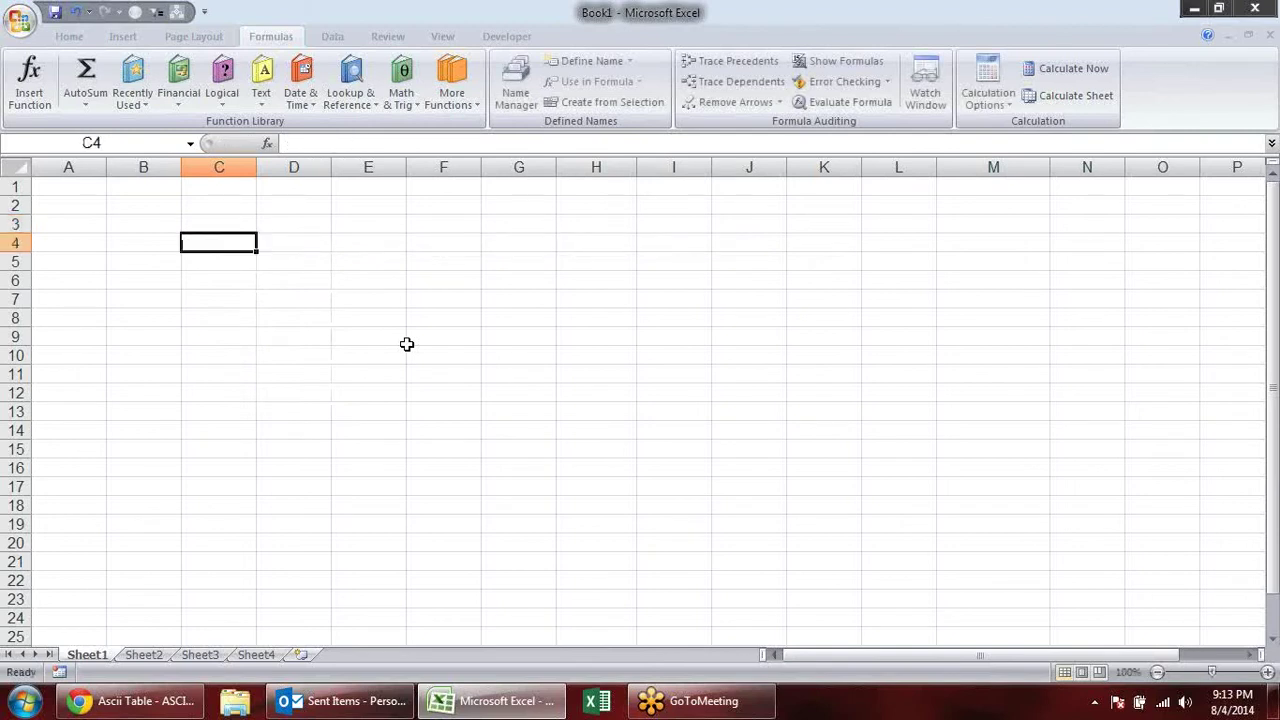
{"action": "left_click", "coordinate": [212, 226]}
{"action": "key", "text": "ctrl+c"}
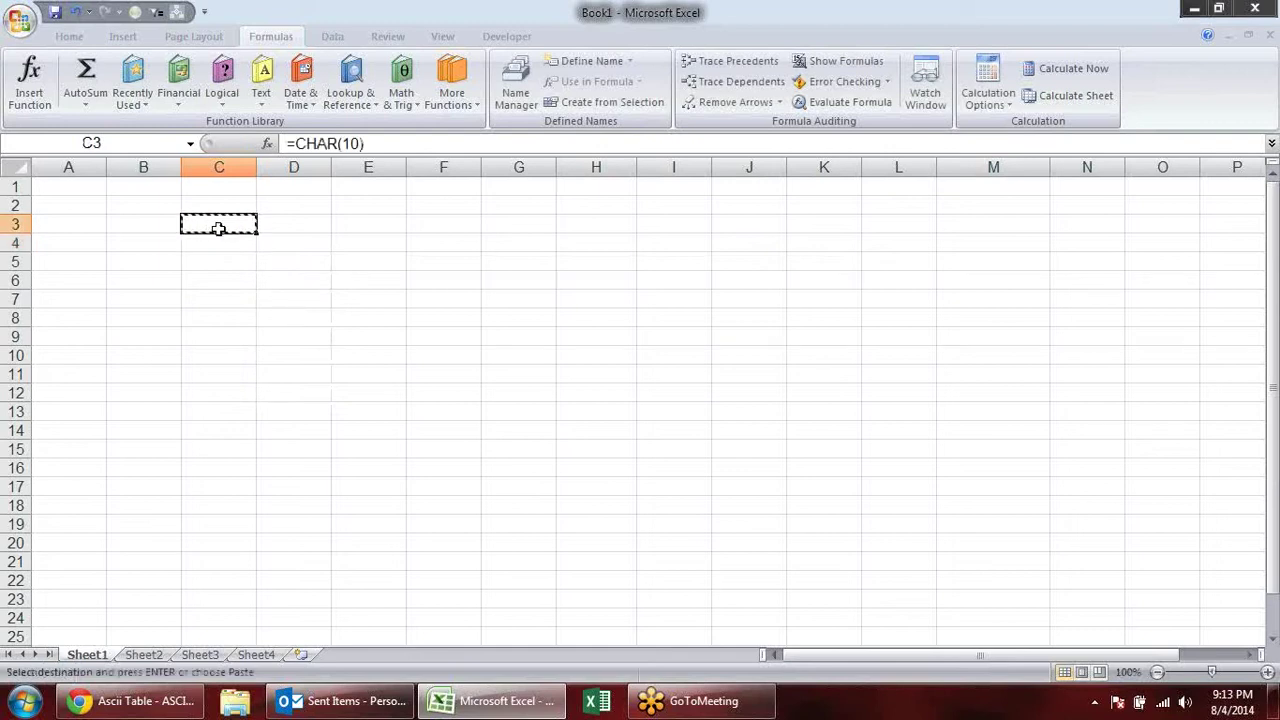
- Enter a sample first name in D3 between two line breaks, making row 3 taller
{"action": "left_click", "coordinate": [312, 226]}
{"action": "key", "text": "BackSpace"}
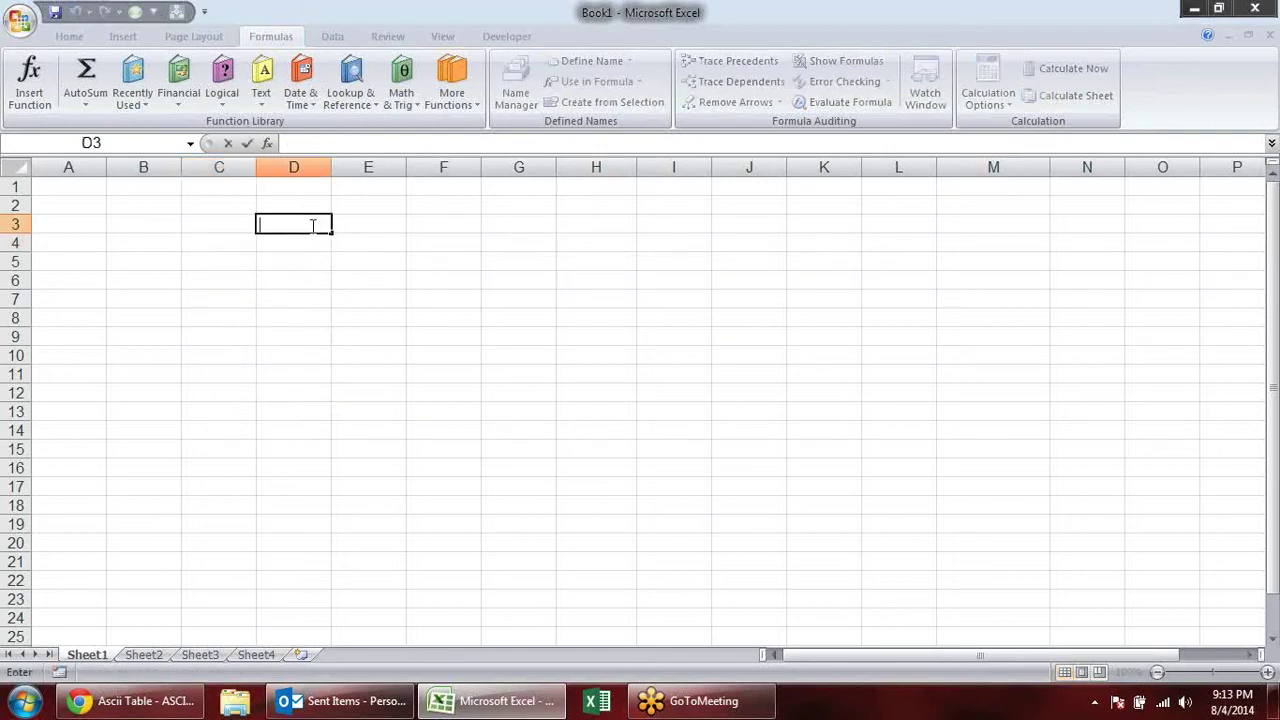
{"action": "key", "text": "Escape"}
{"action": "key", "text": "BackSpace"}
{"action": "key", "text": "alt+Return"}
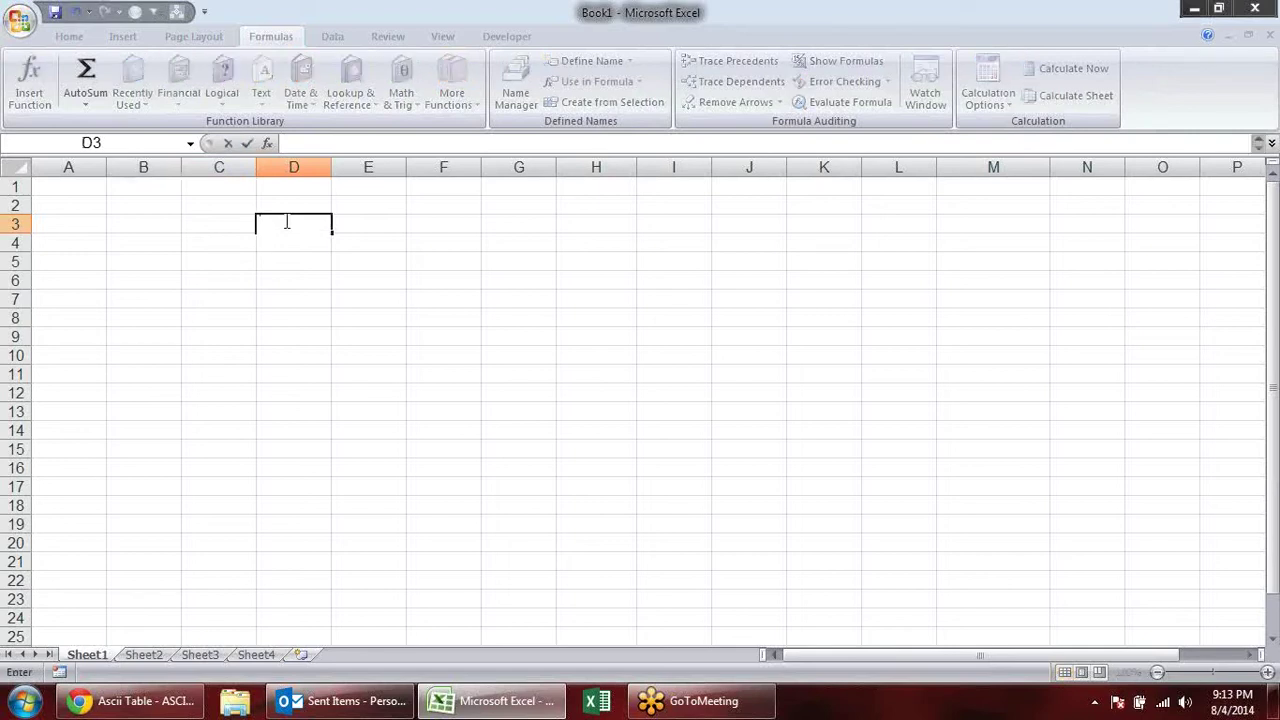
{"action": "type", "text": "sandeep"}
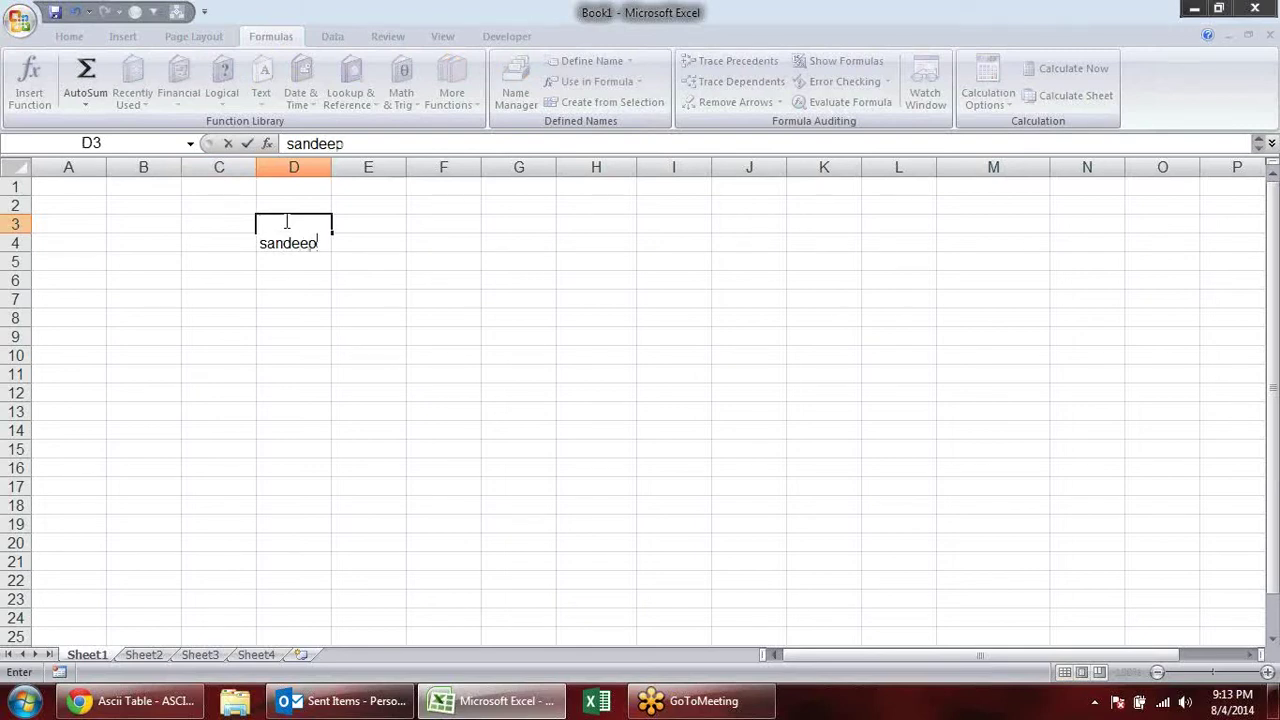
{"action": "key", "text": "alt+Return"}
{"action": "key", "text": "Return"}
{"action": "left_click", "coordinate": [366, 233]}
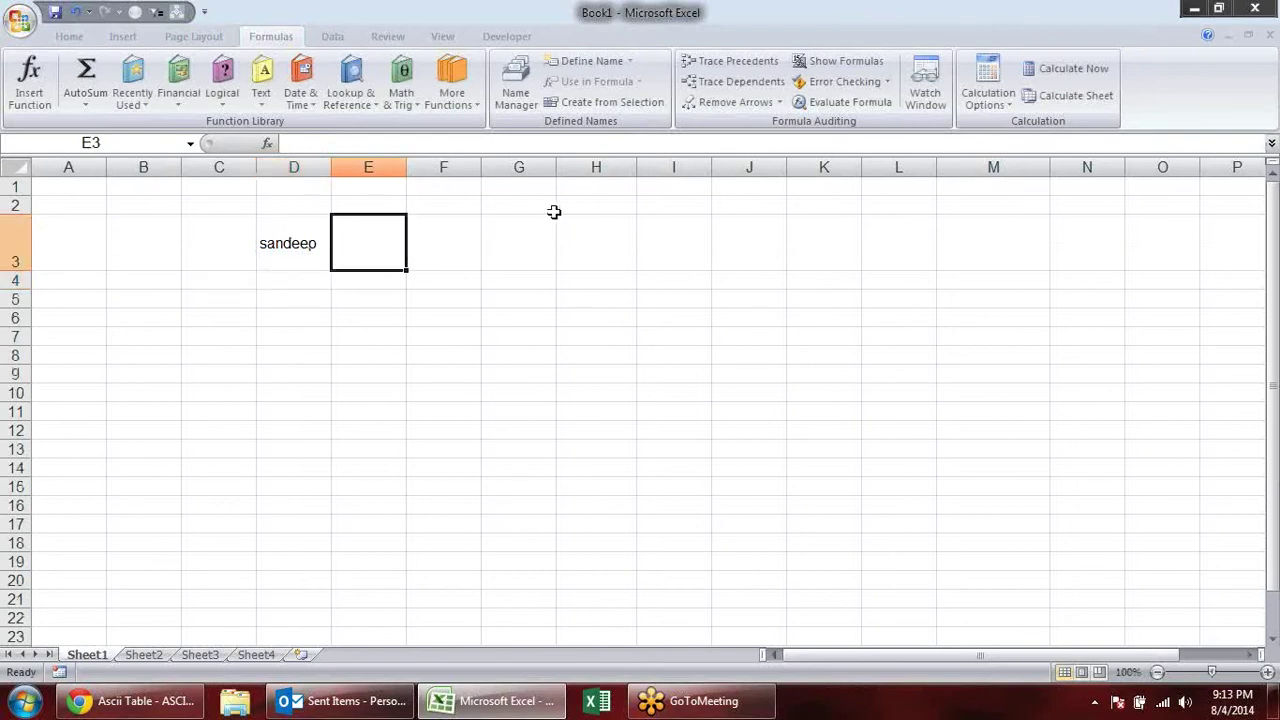
- Show D3's length in E3 with =LEN(D3), giving 9
{"action": "type", "text": "=char"}
{"action": "key", "text": "BackSpace"}
{"action": "key", "text": "BackSpace"}
{"action": "key", "text": "BackSpace"}
{"action": "key", "text": "BackSpace"}
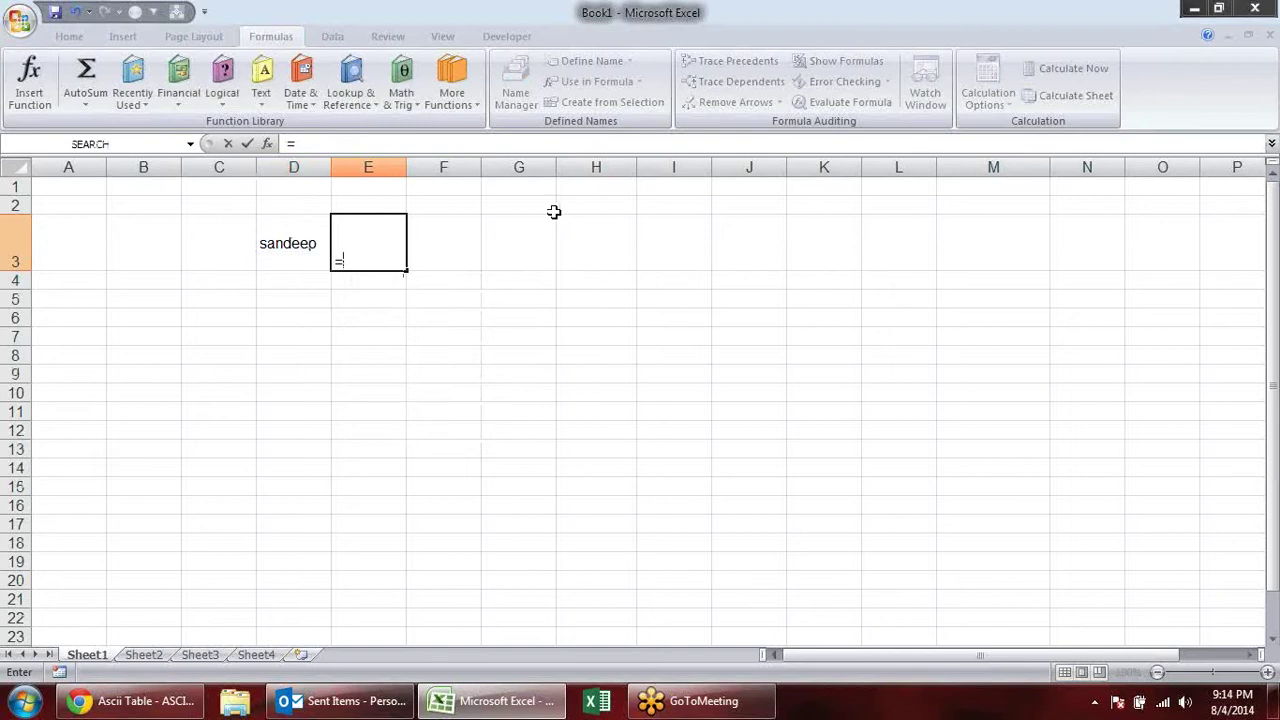
{"action": "type", "text": "len"}
{"action": "key", "text": "Tab"}
{"action": "key", "text": "Left"}
{"action": "key", "text": "Return"}
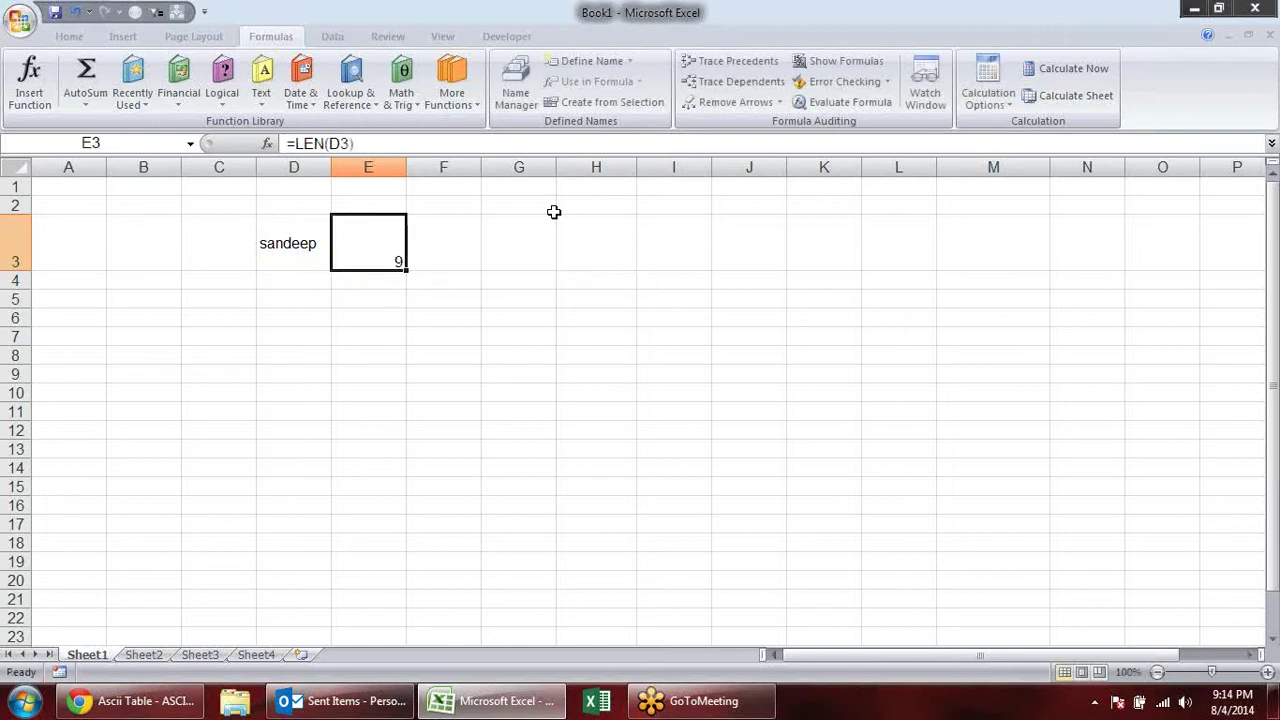
- Enter =CLEAN(D3) in E4 to copy D3's text without line breaks
{"action": "type", "text": "=cle"}
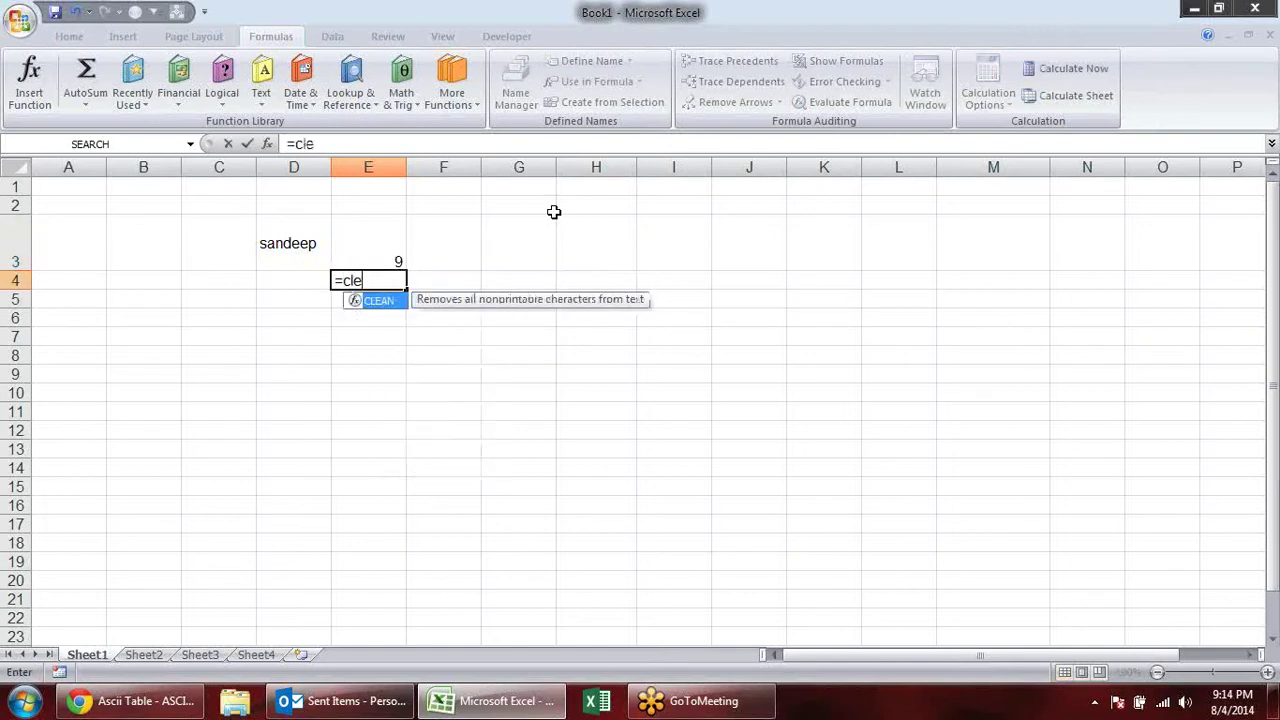
{"action": "key", "text": "Tab"}
{"action": "key", "text": "Left"}
{"action": "key", "text": "Up"}
{"action": "key", "text": "Return"}
- Put =LEN(E4) in F4 to show the cleaned text's length of 7, then review the formulas
{"action": "key", "text": "Up"}
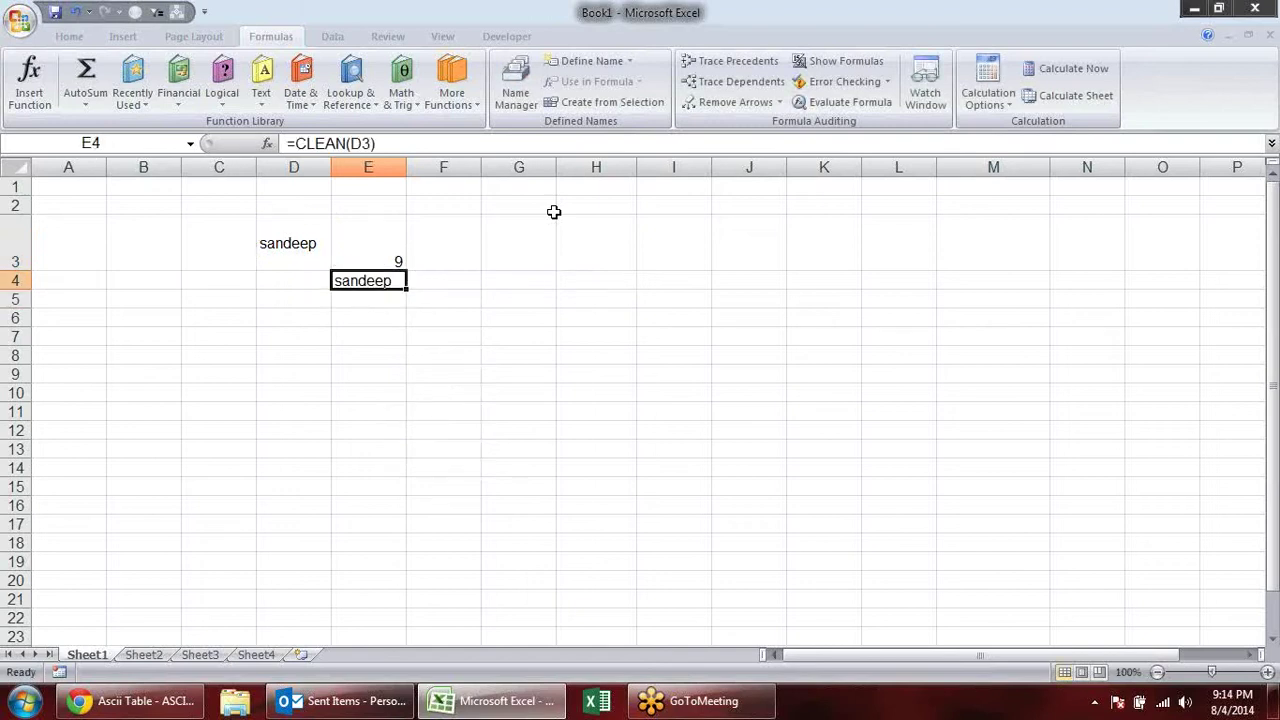
{"action": "key", "text": "Right"}
{"action": "type", "text": "="}
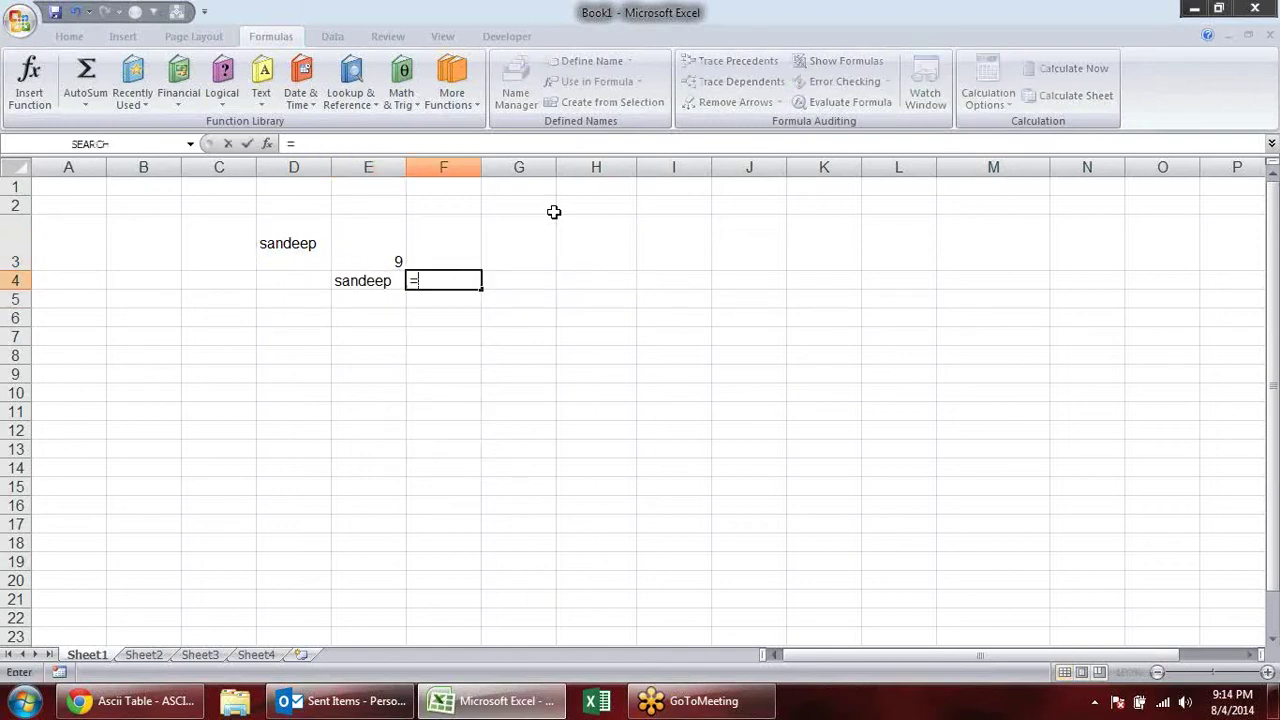
{"action": "type", "text": "le"}
{"action": "key", "text": "Tab"}
{"action": "key", "text": "Left"}
{"action": "key", "text": "Return"}
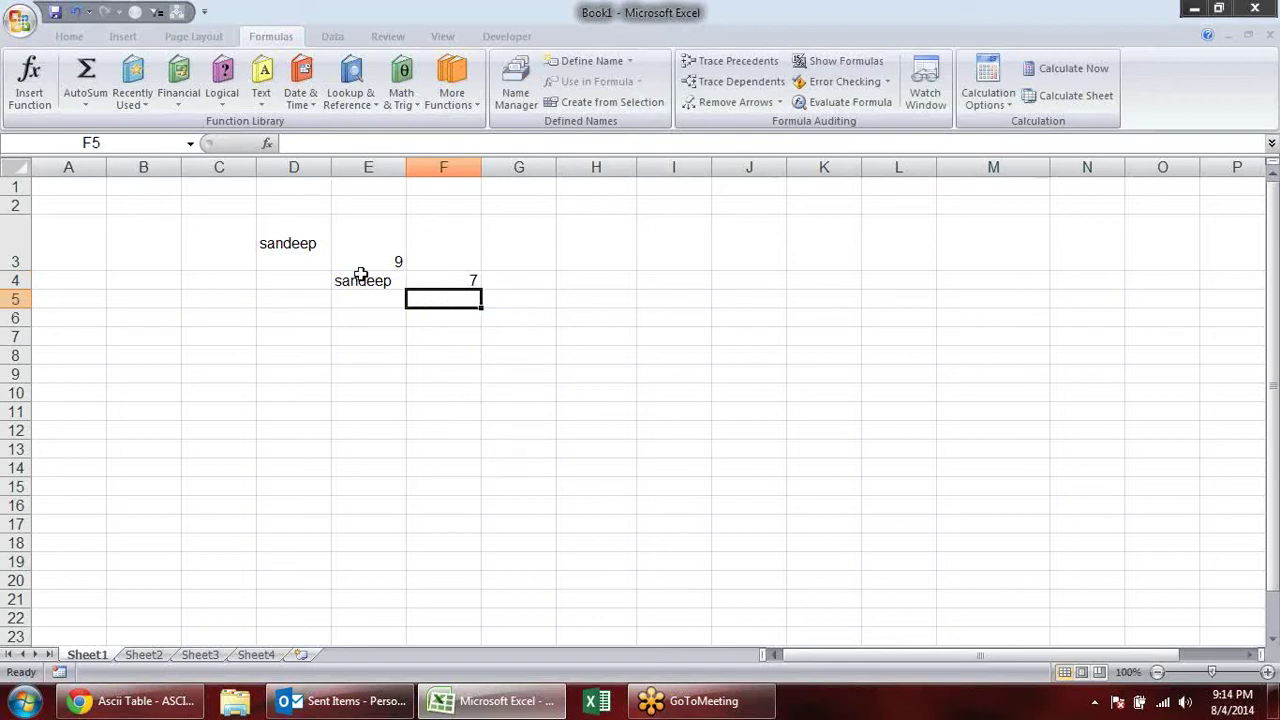
{"action": "left_click", "coordinate": [358, 277]}
{"action": "left_click", "coordinate": [471, 279]}
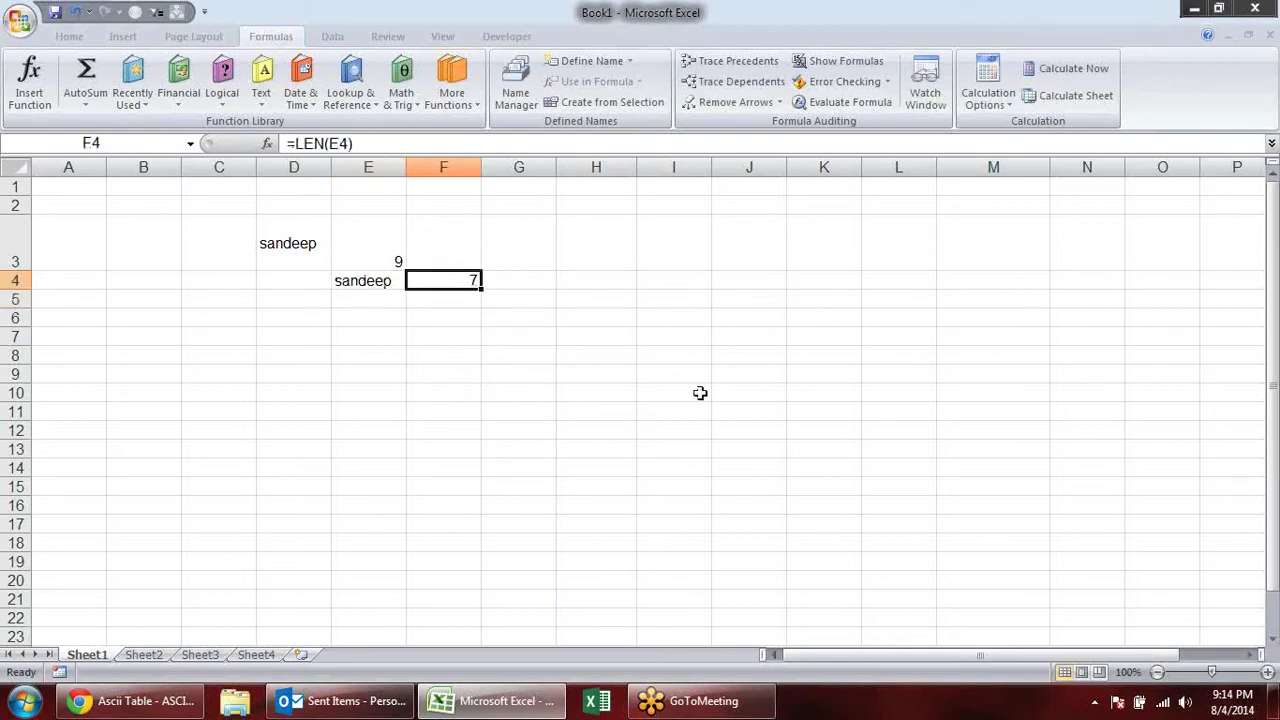
{"action": "left_click", "coordinate": [603, 342]}
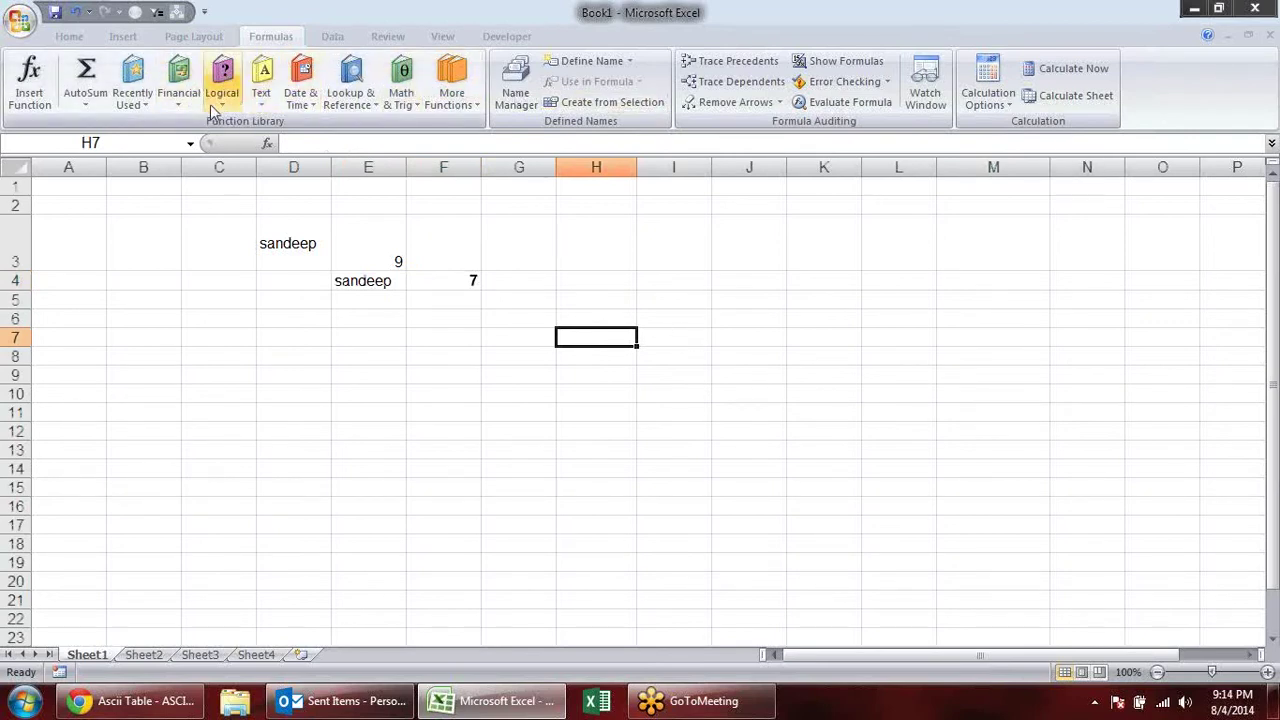
{"action": "left_click", "coordinate": [212, 104]}
{"action": "left_click", "coordinate": [261, 97]}
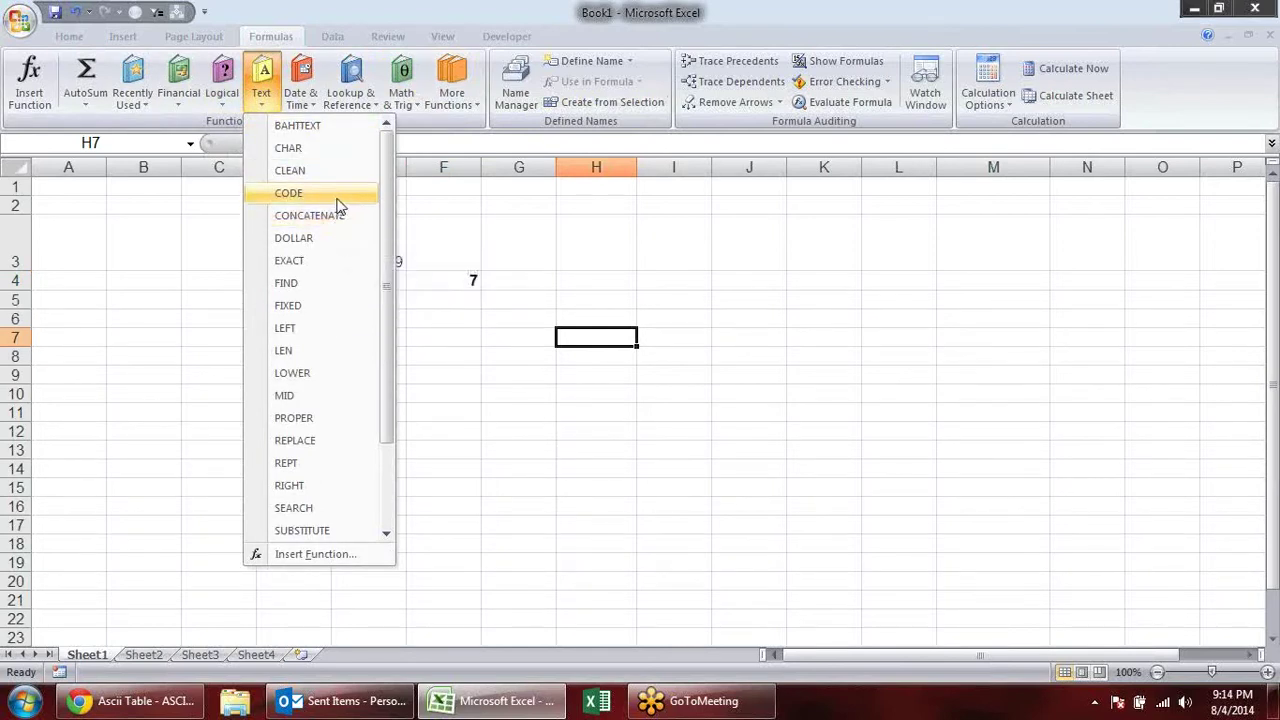
{"action": "left_click", "coordinate": [528, 438]}
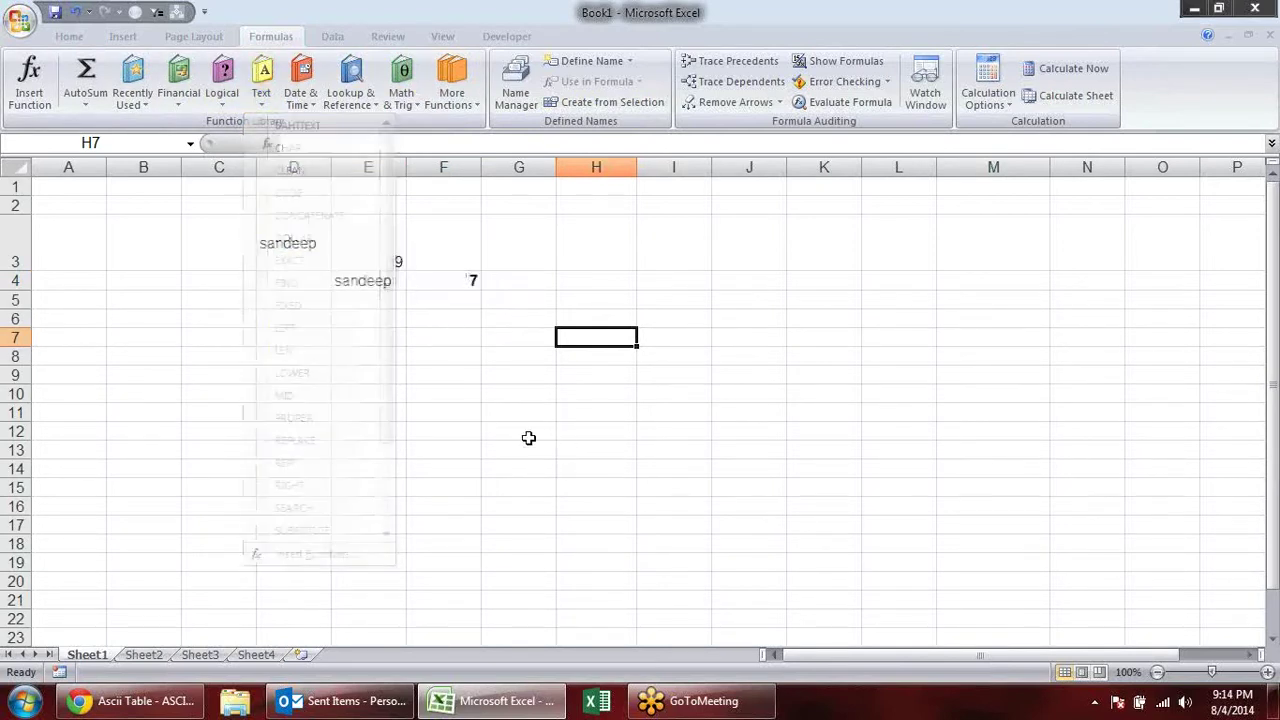
{"action": "left_click", "coordinate": [248, 340]}
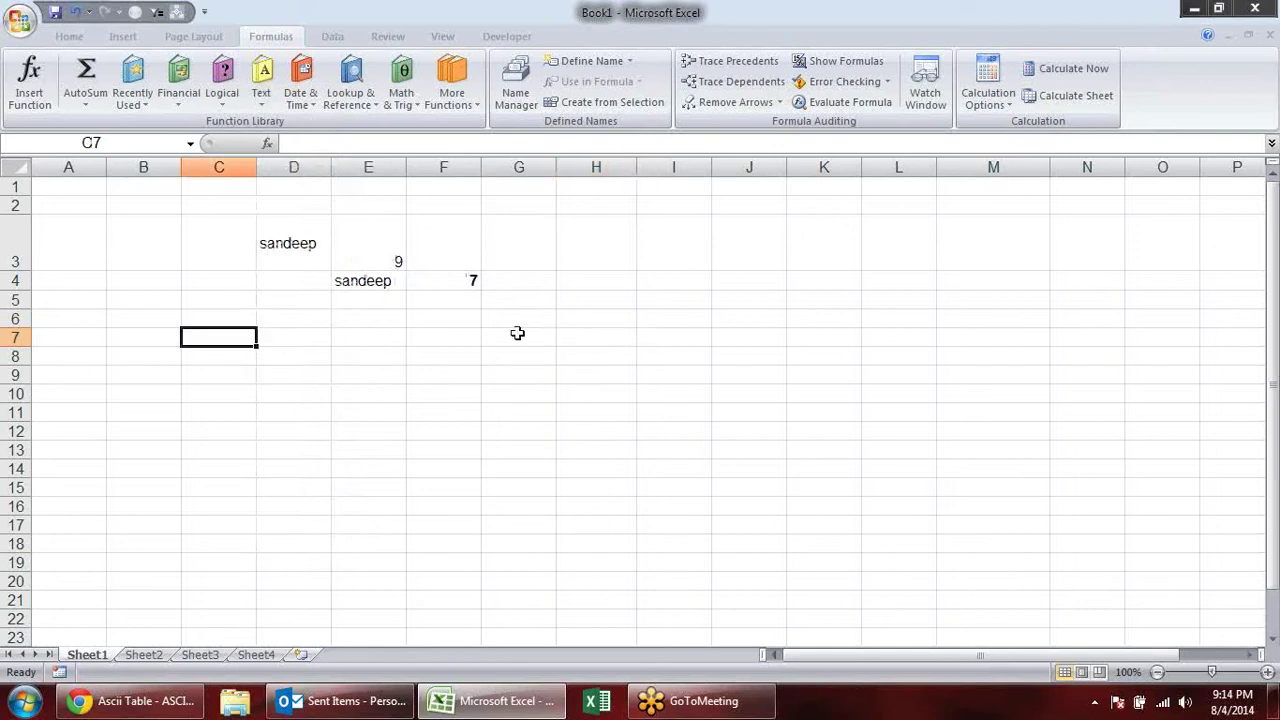
{"action": "key", "text": "Tab"}
{"action": "key", "text": "Tab"}
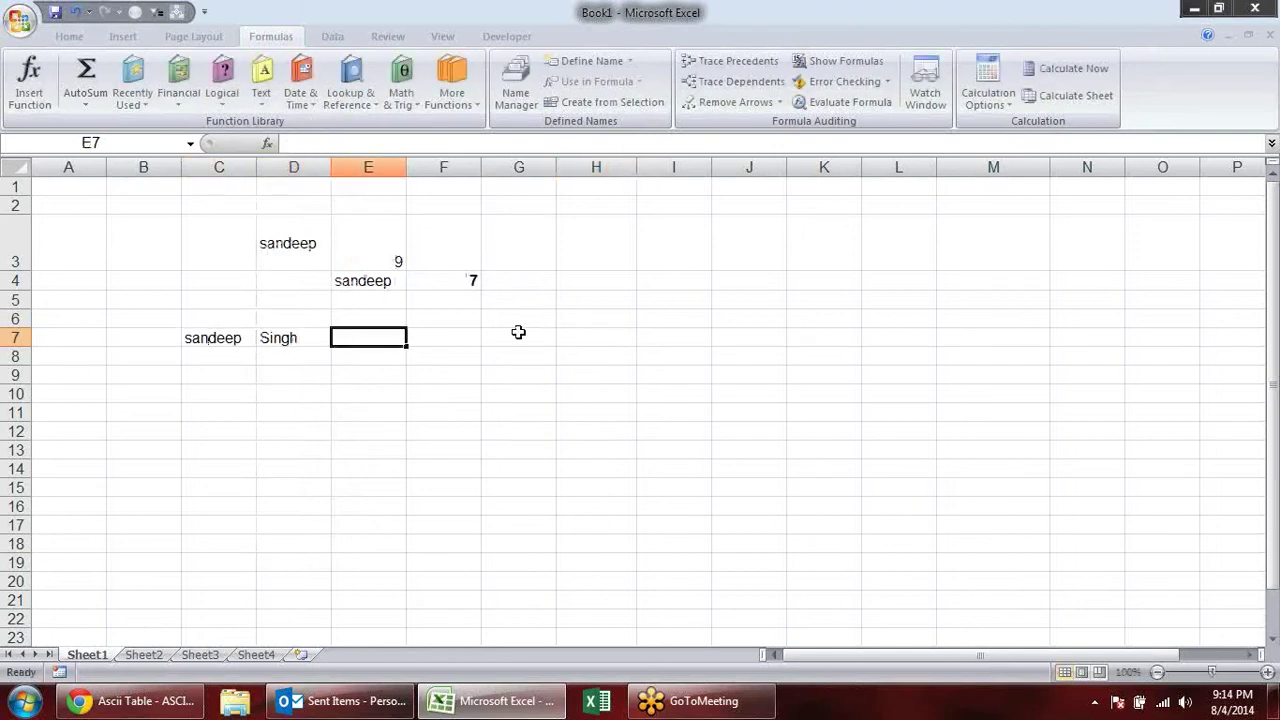
{"action": "type", "text": "="}
{"action": "key", "text": "Left"}
{"action": "key", "text": "Left"}
{"action": "key", "text": "Left"}
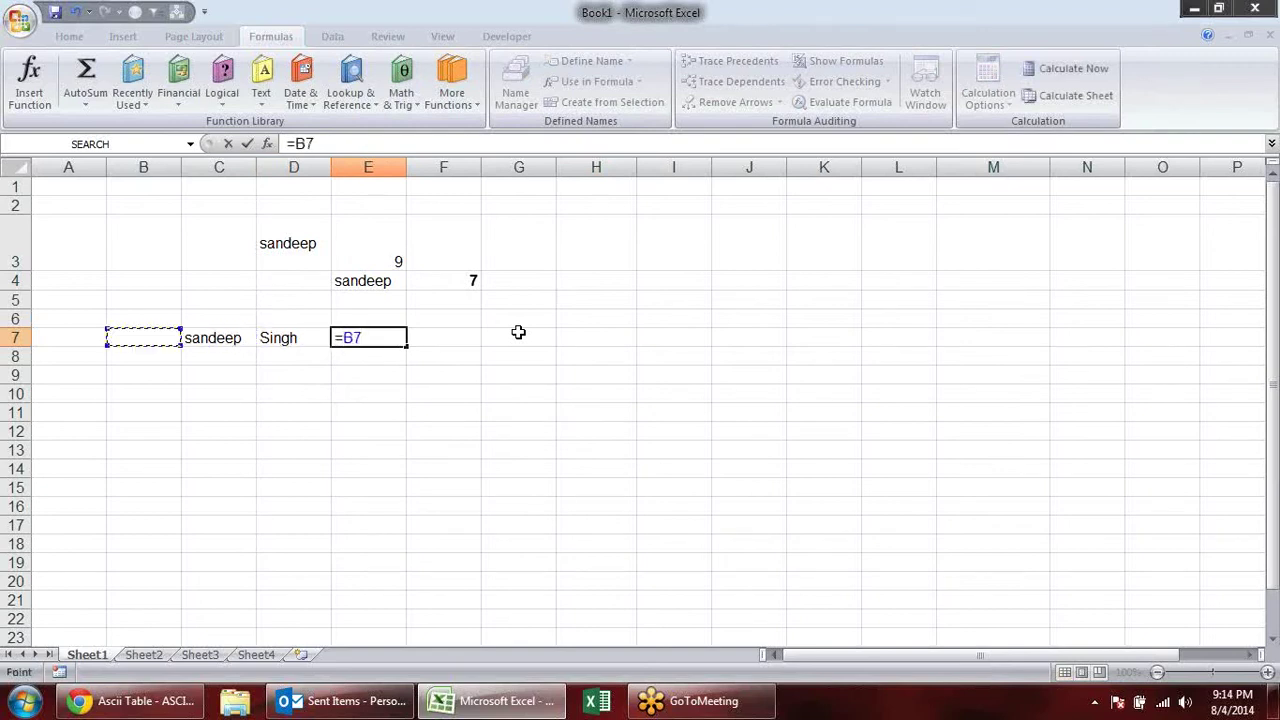
{"action": "key", "text": "Right"}
{"action": "type", "text": "&"}
{"action": "key", "text": "Right"}
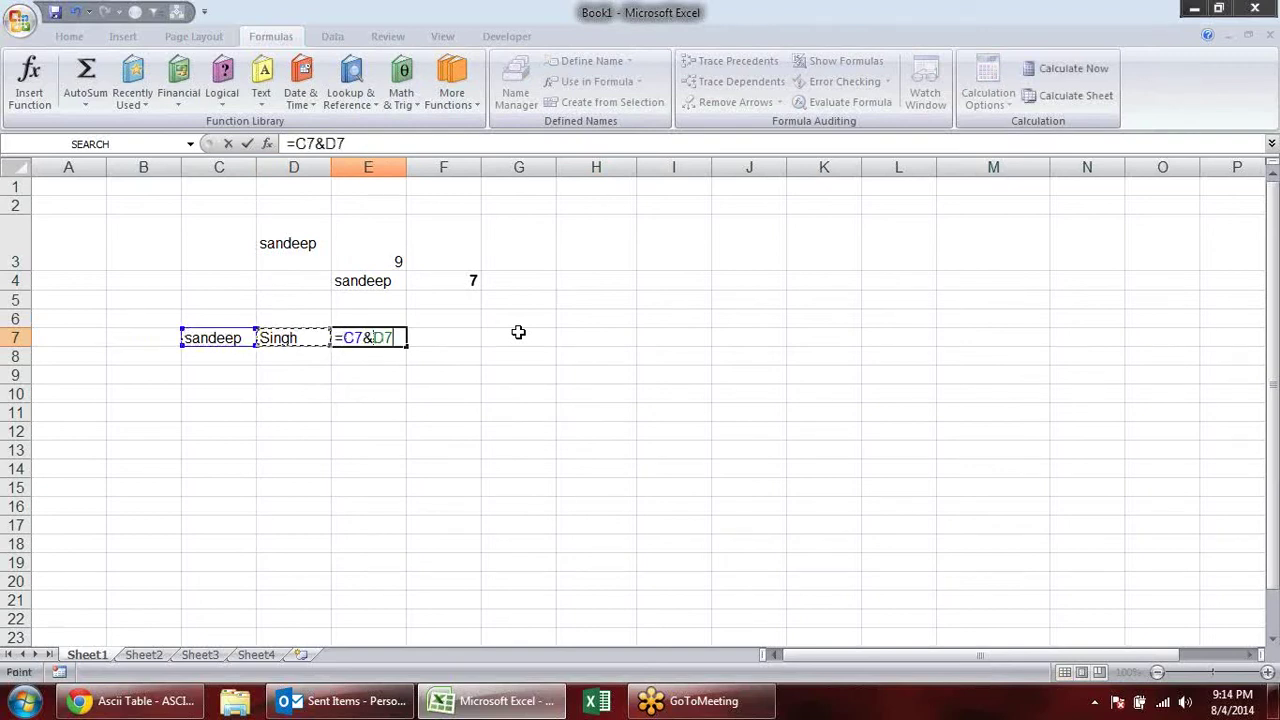
{"action": "key", "text": "Return"}
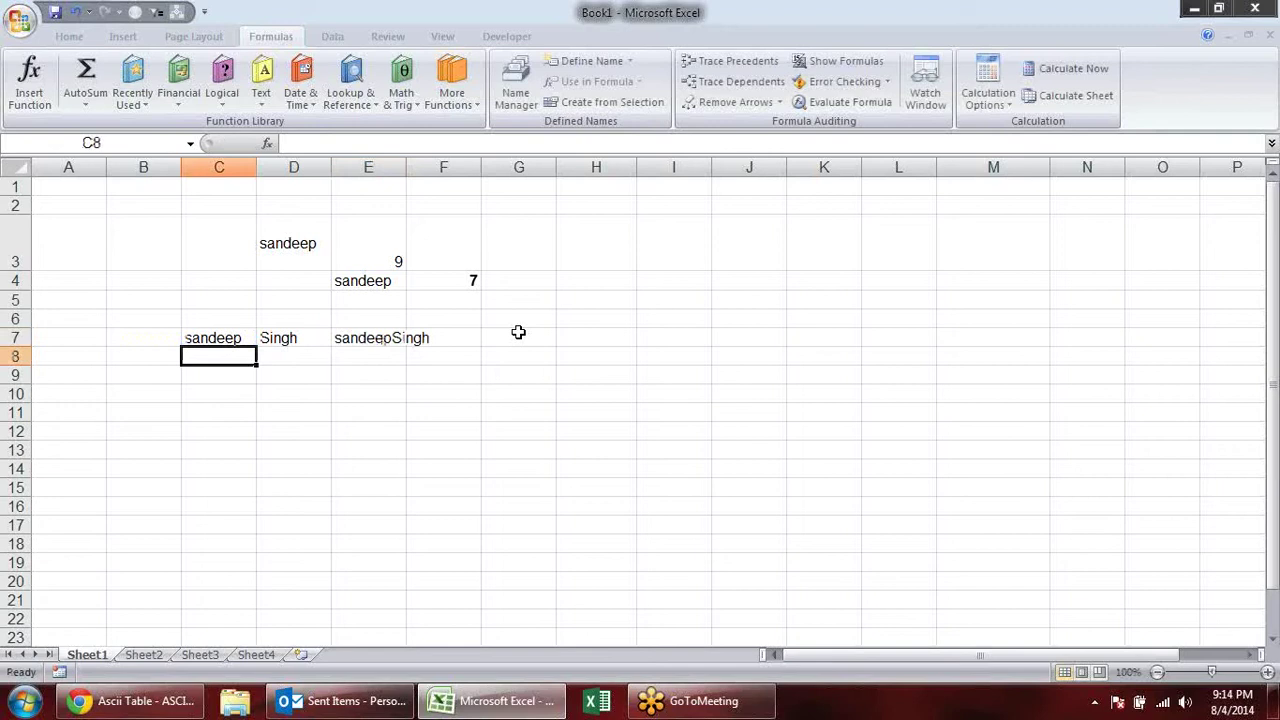
- In C9, join C7, D7 and E7 with a CONCATENATE formula
{"action": "key", "text": "Down"}
{"action": "type", "text": "="}
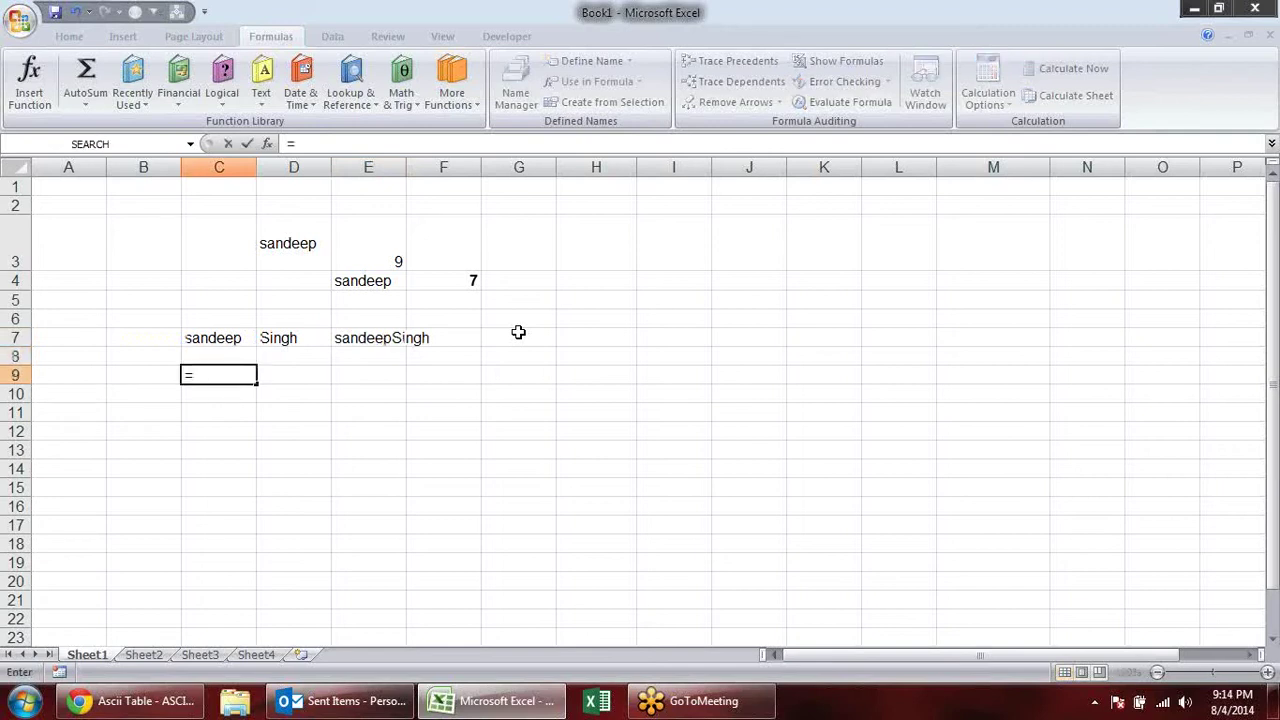
{"action": "type", "text": "CON"}
{"action": "key", "text": "Tab"}
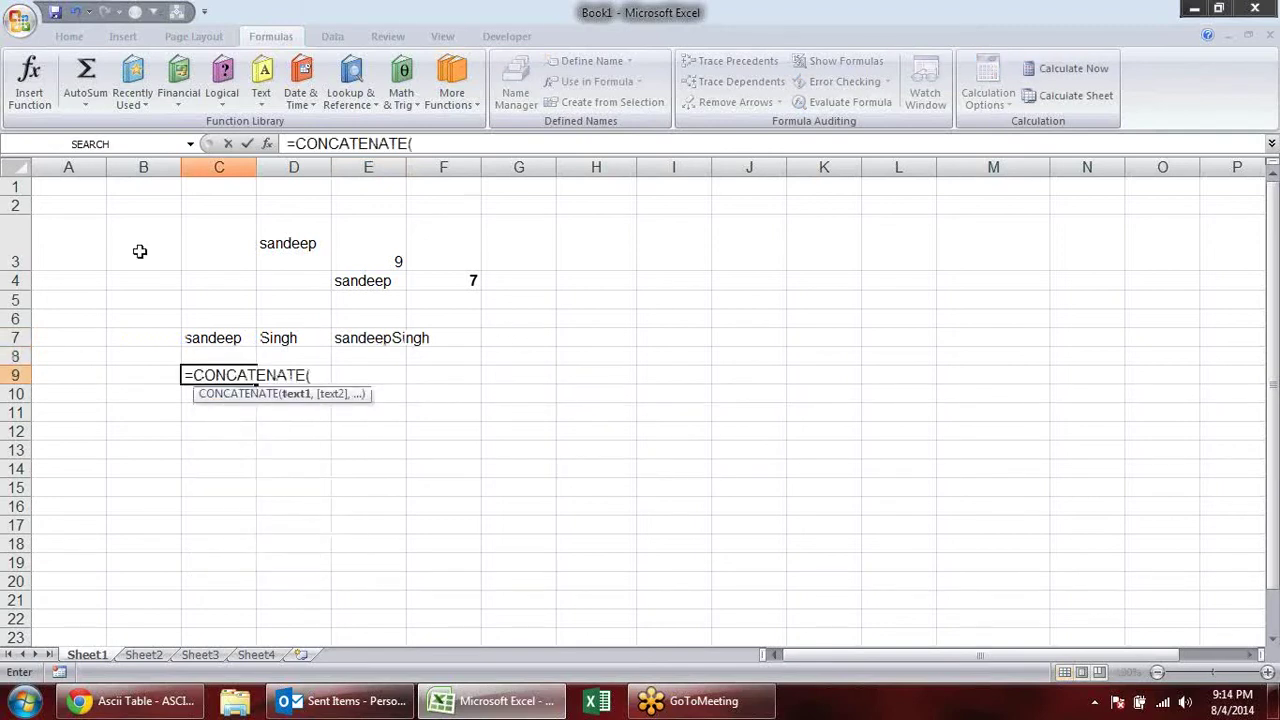
{"action": "left_click", "coordinate": [208, 338]}
{"action": "type", "text": ","}
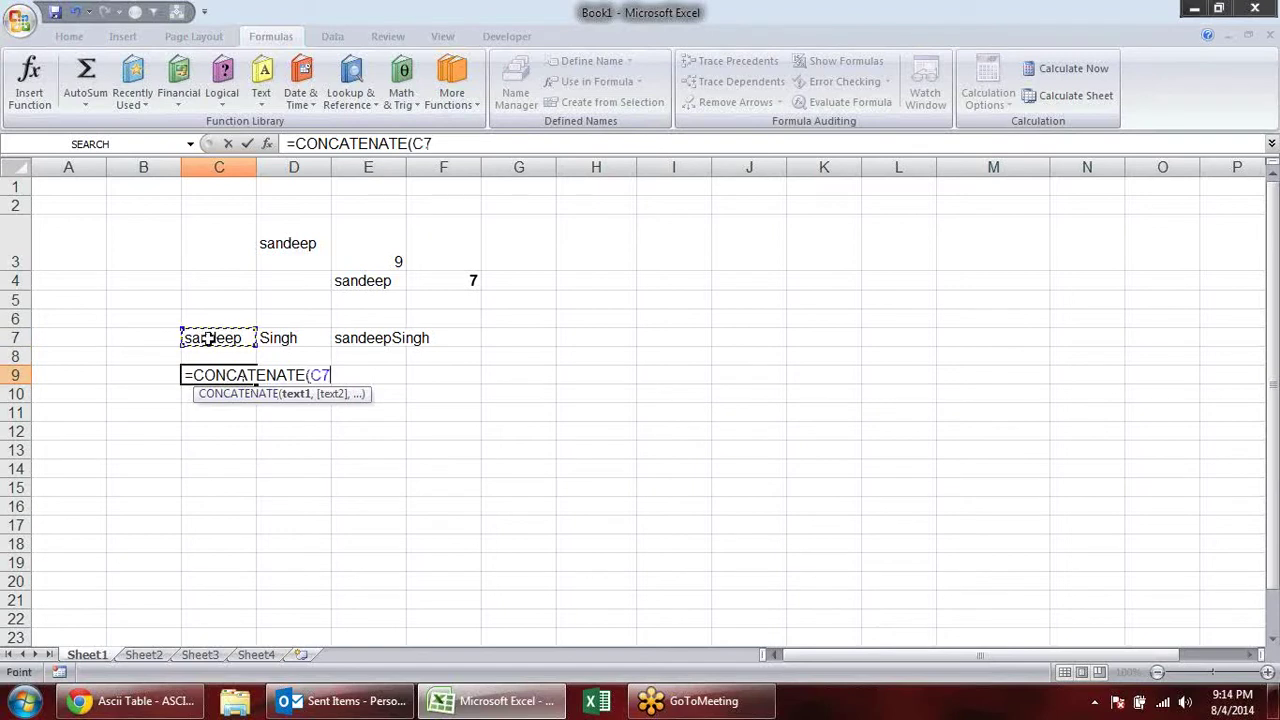
{"action": "left_click", "coordinate": [290, 338]}
{"action": "type", "text": ","}
{"action": "left_click", "coordinate": [386, 338]}
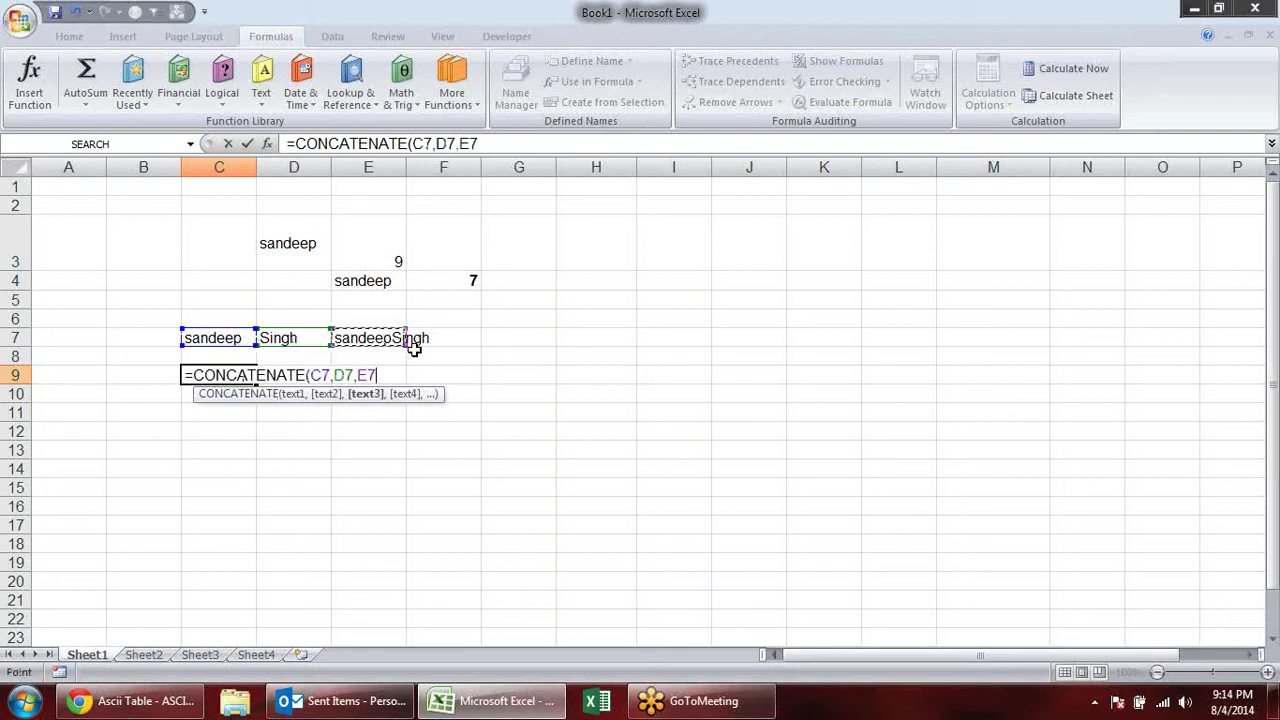
{"action": "key", "text": "Return"}
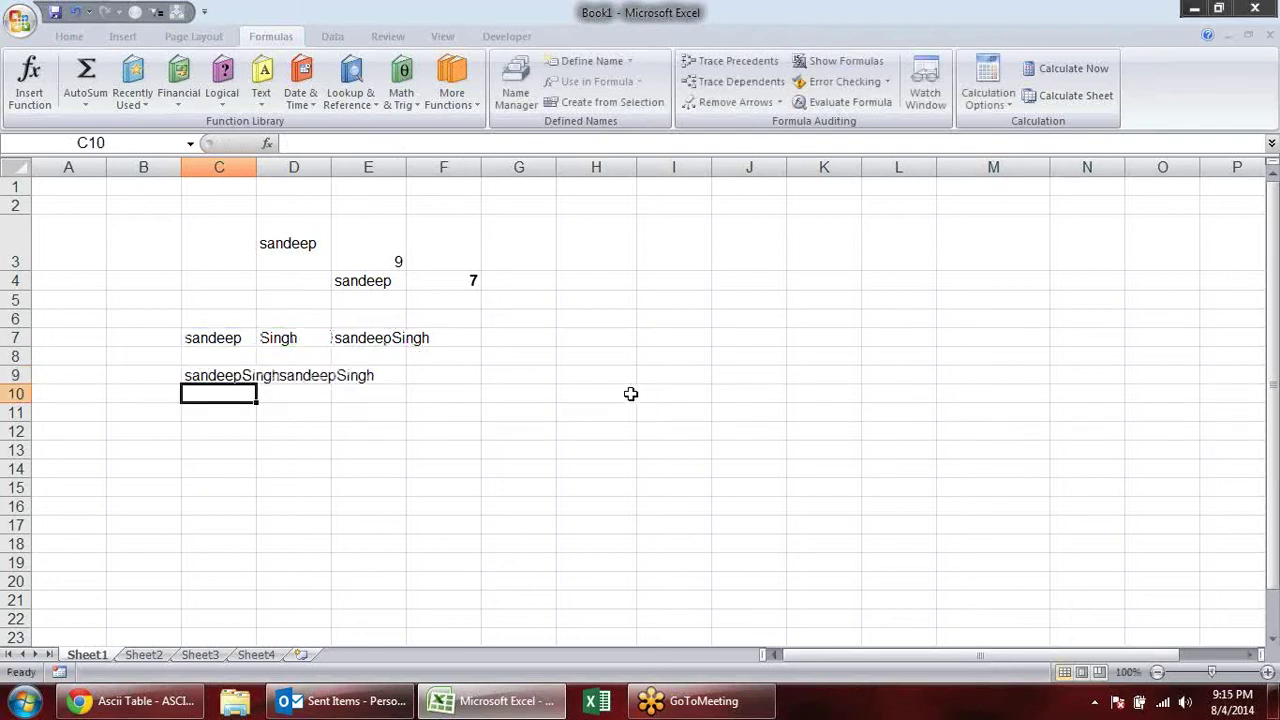
{"action": "type", "text": "="}
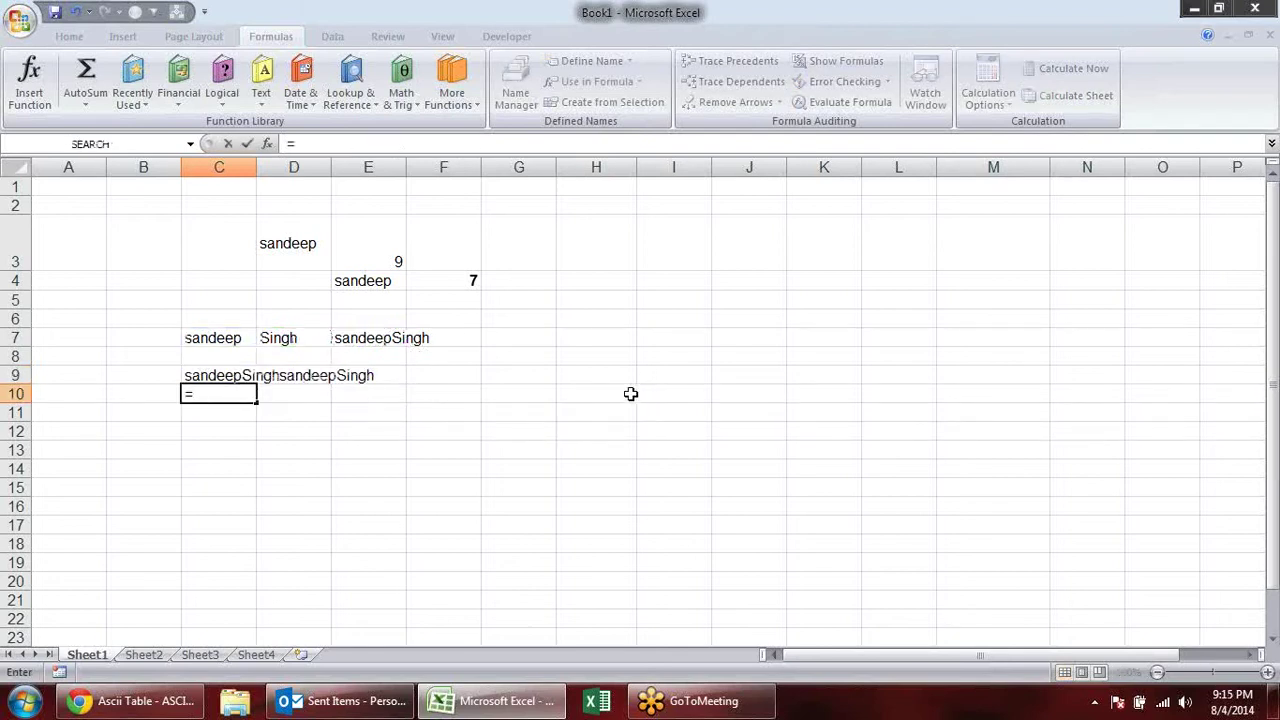
{"action": "left_click", "coordinate": [224, 340]}
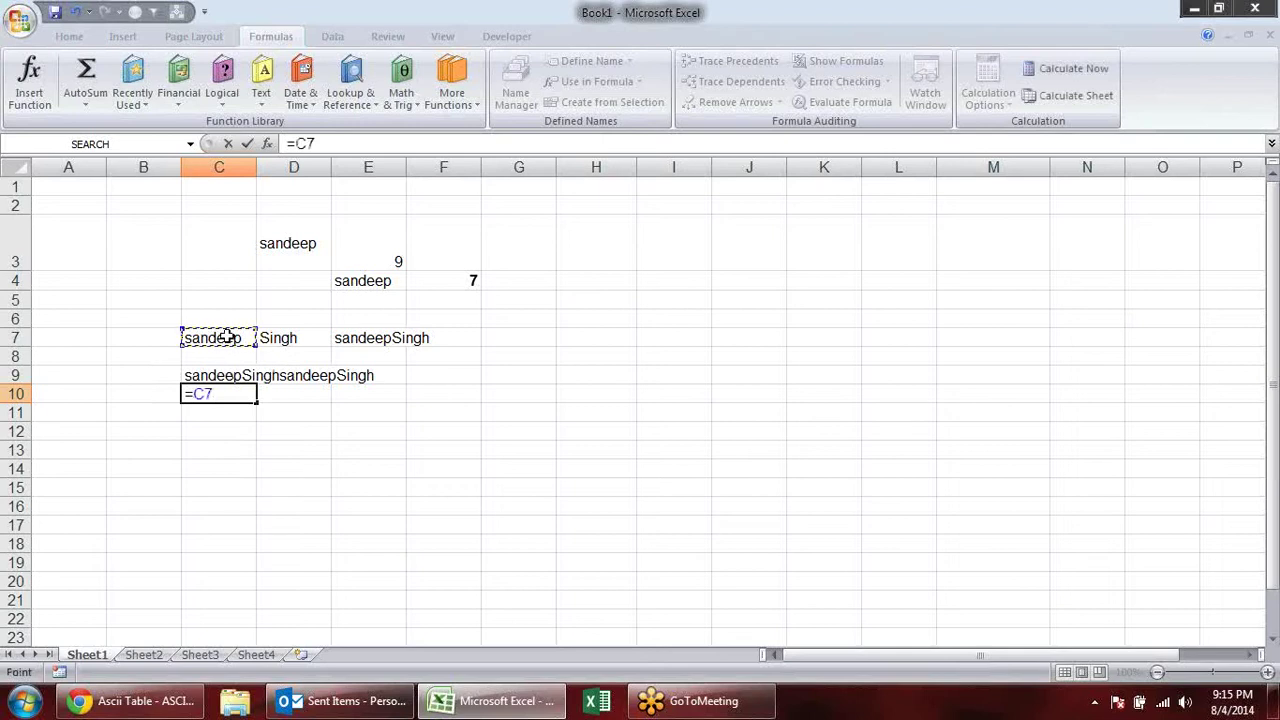
{"action": "key", "text": "BackSpace"}
{"action": "key", "text": "BackSpace"}
{"action": "key", "text": "BackSpace"}
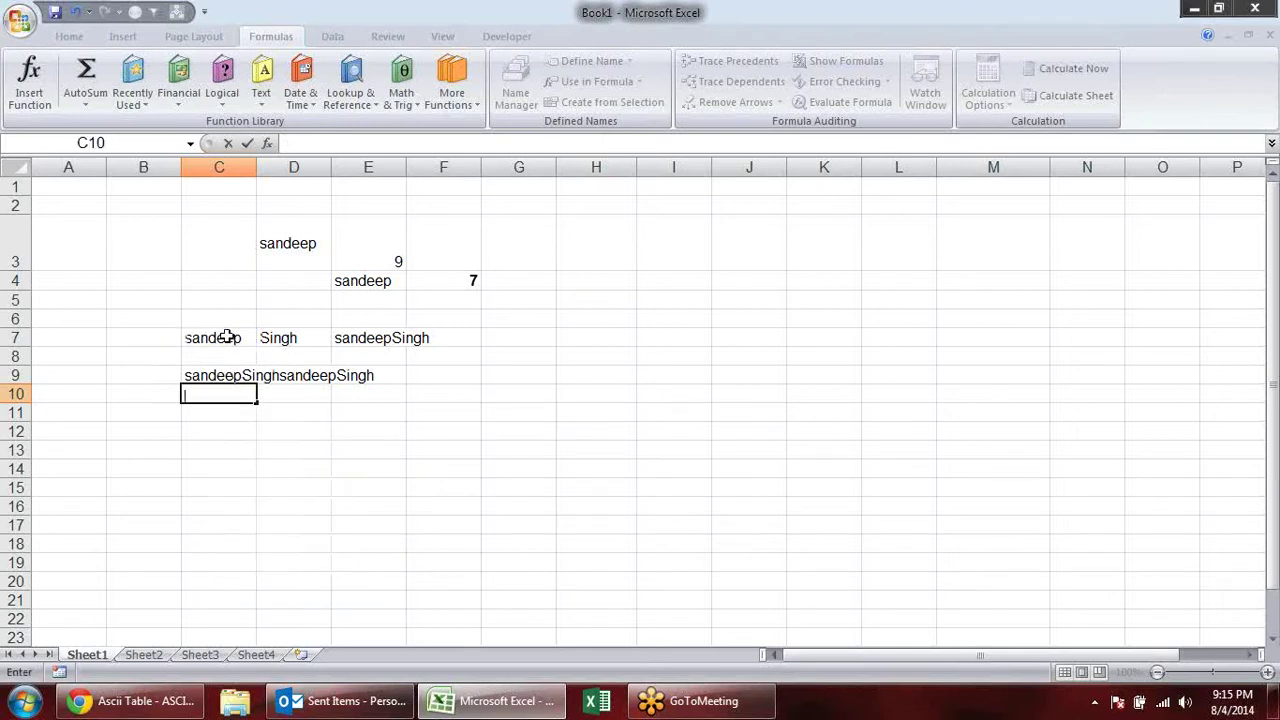
{"action": "type", "text": "=con"}
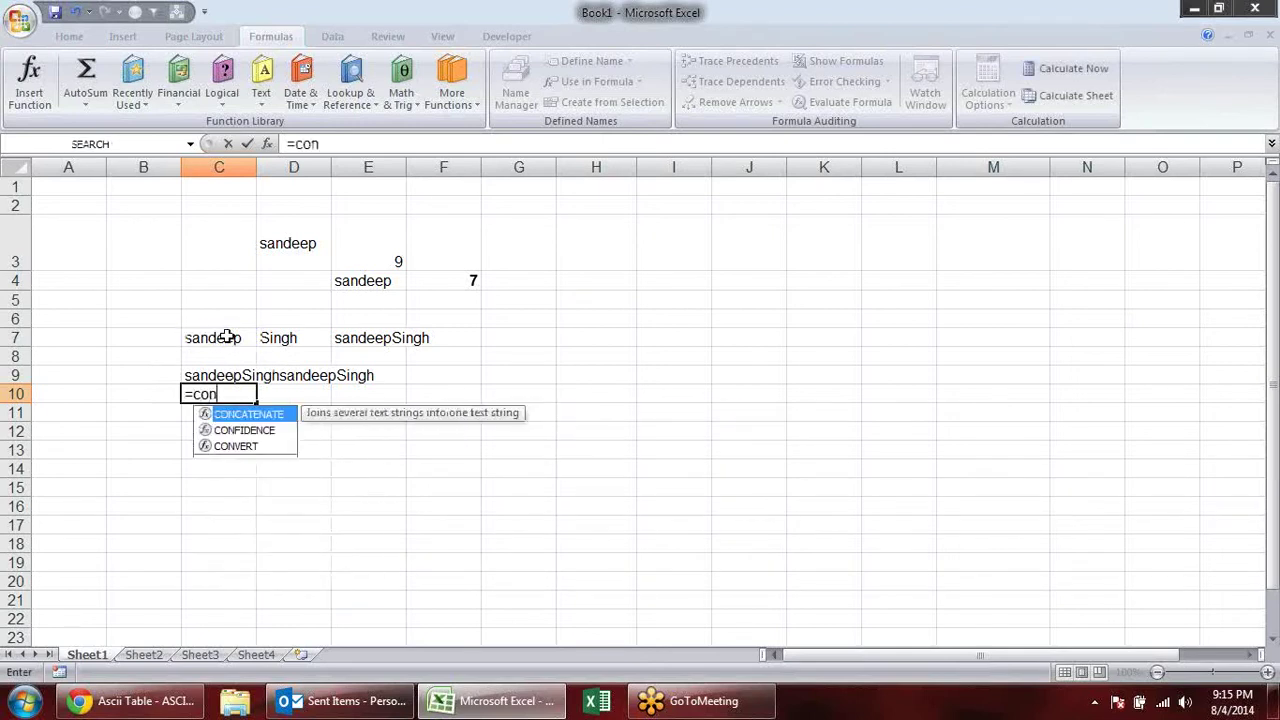
{"action": "key", "text": "Tab"}
{"action": "left_click", "coordinate": [195, 338]}
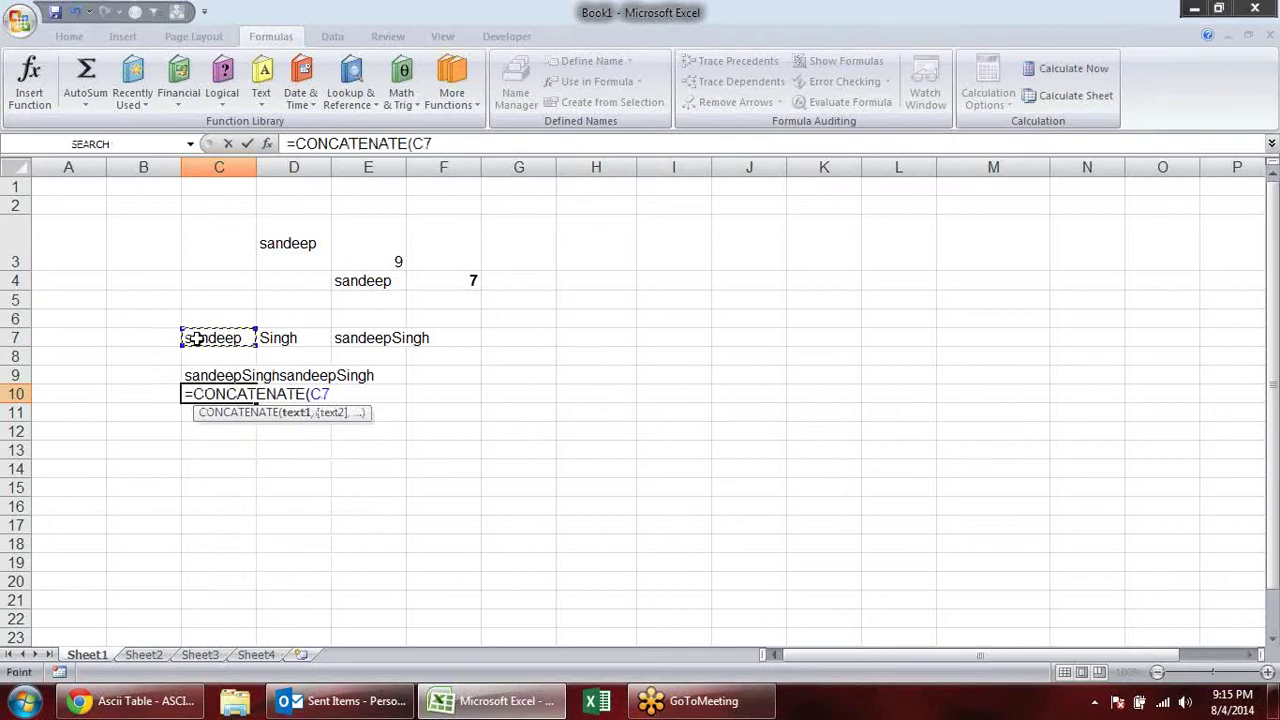
{"action": "type", "text": ",\" \""}
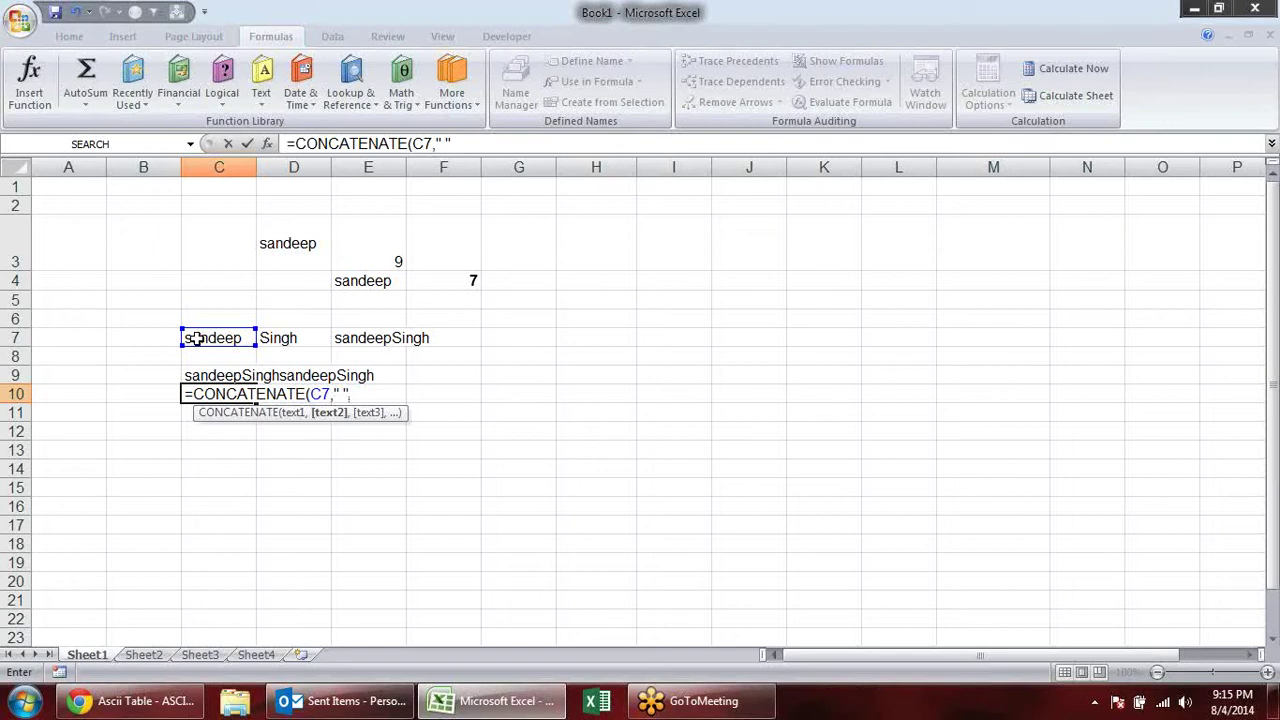
{"action": "type", "text": ","}
{"action": "left_click", "coordinate": [305, 343]}
{"action": "key", "text": "Return"}
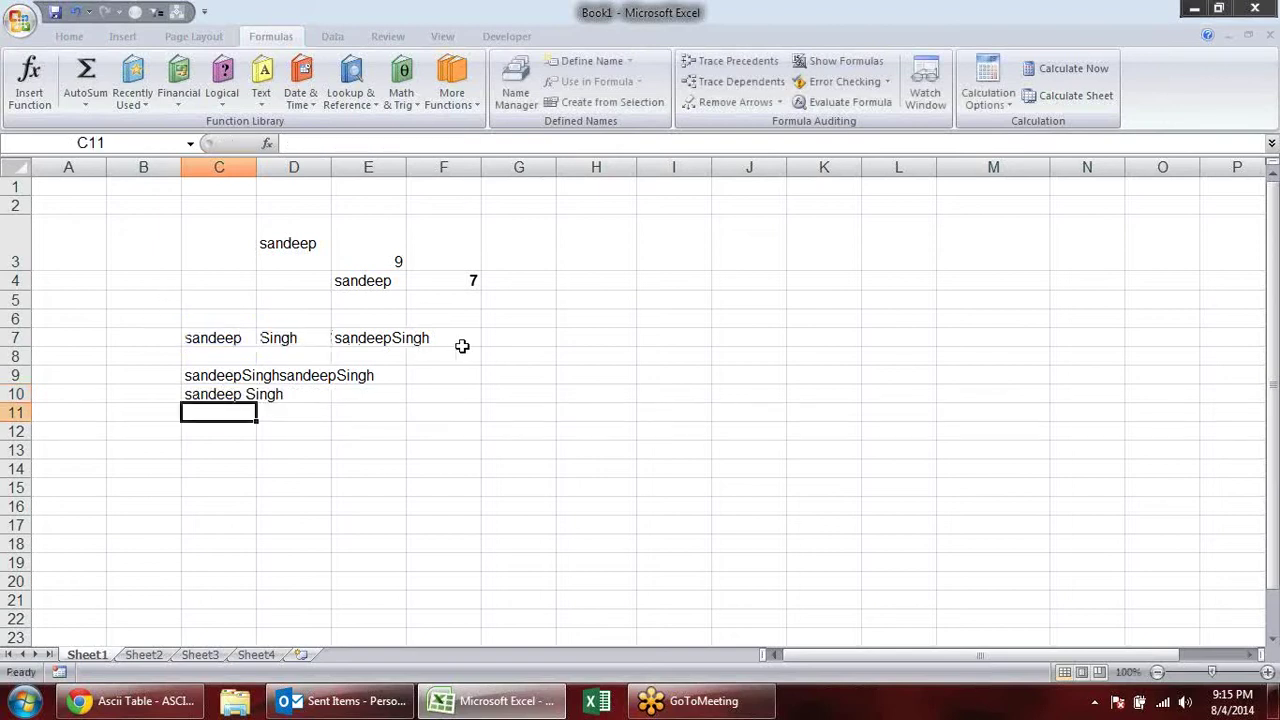
{"action": "left_click_drag", "start_coordinate": [92, 327], "coordinate": [558, 421]}
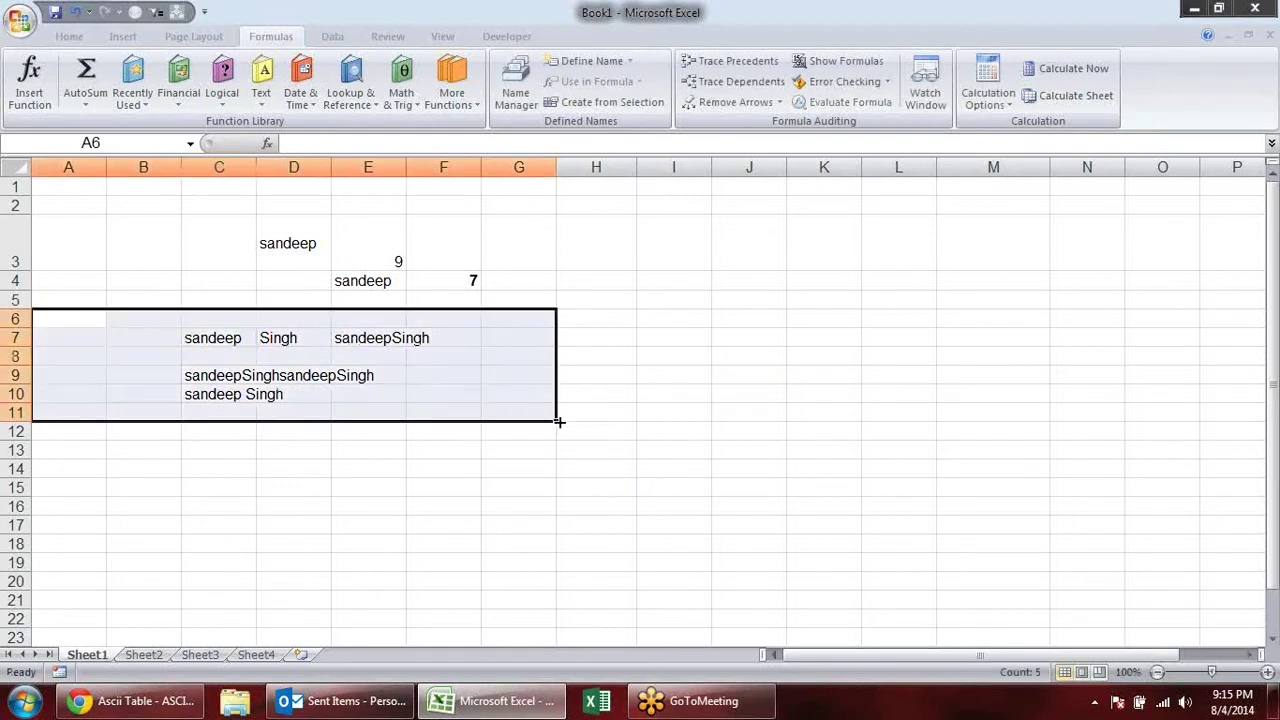
{"action": "key", "text": "Delete"}
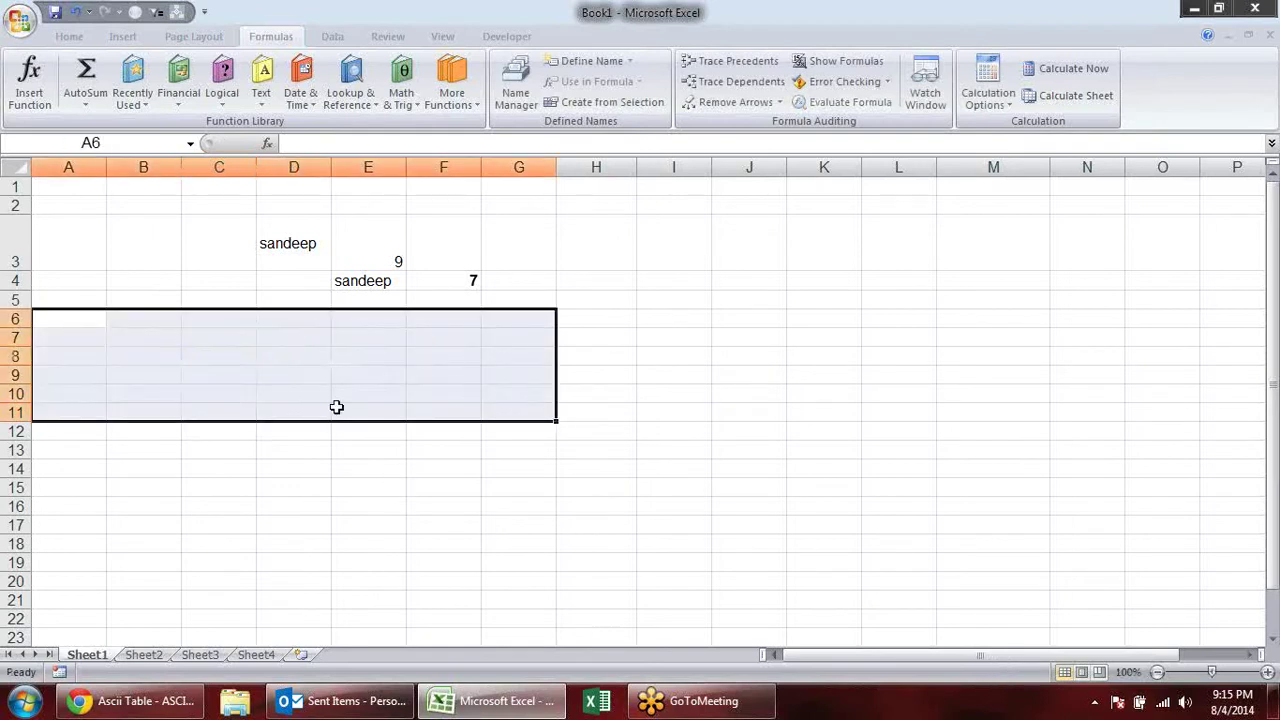
{"action": "left_click", "coordinate": [316, 378]}
{"action": "left_click", "coordinate": [260, 92]}
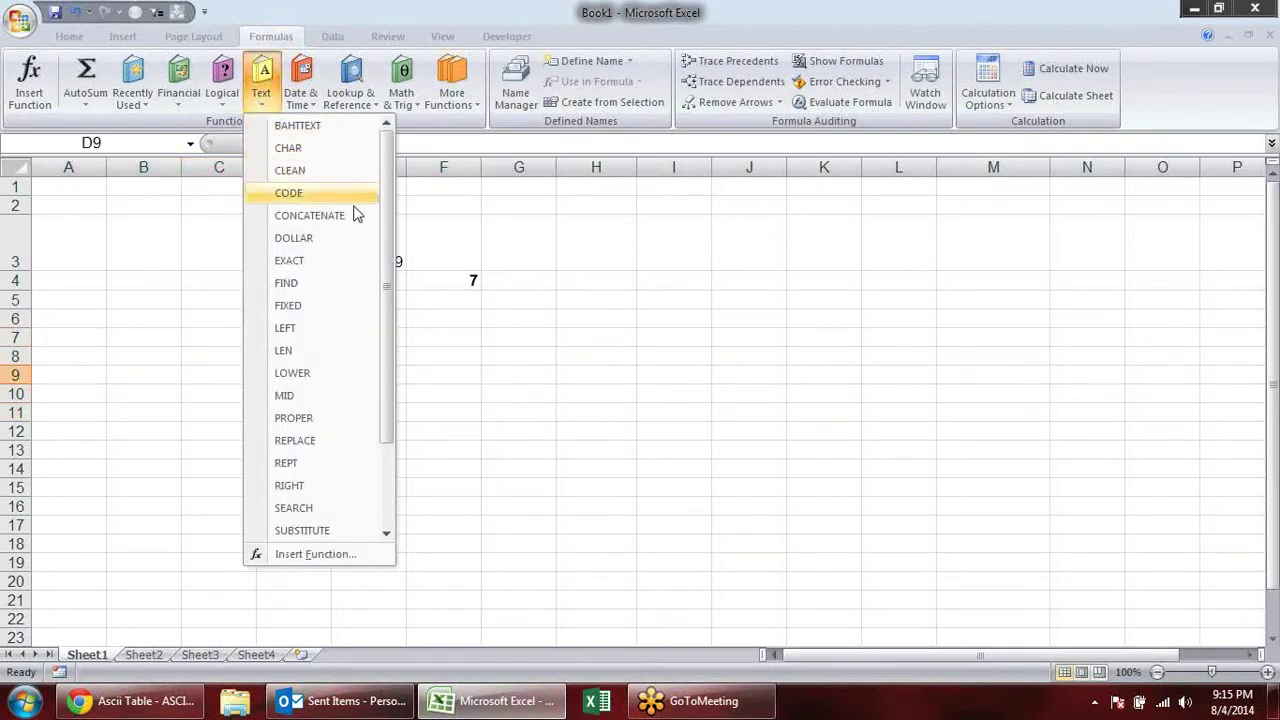
{"action": "mouse_move", "coordinate": [294, 238]}
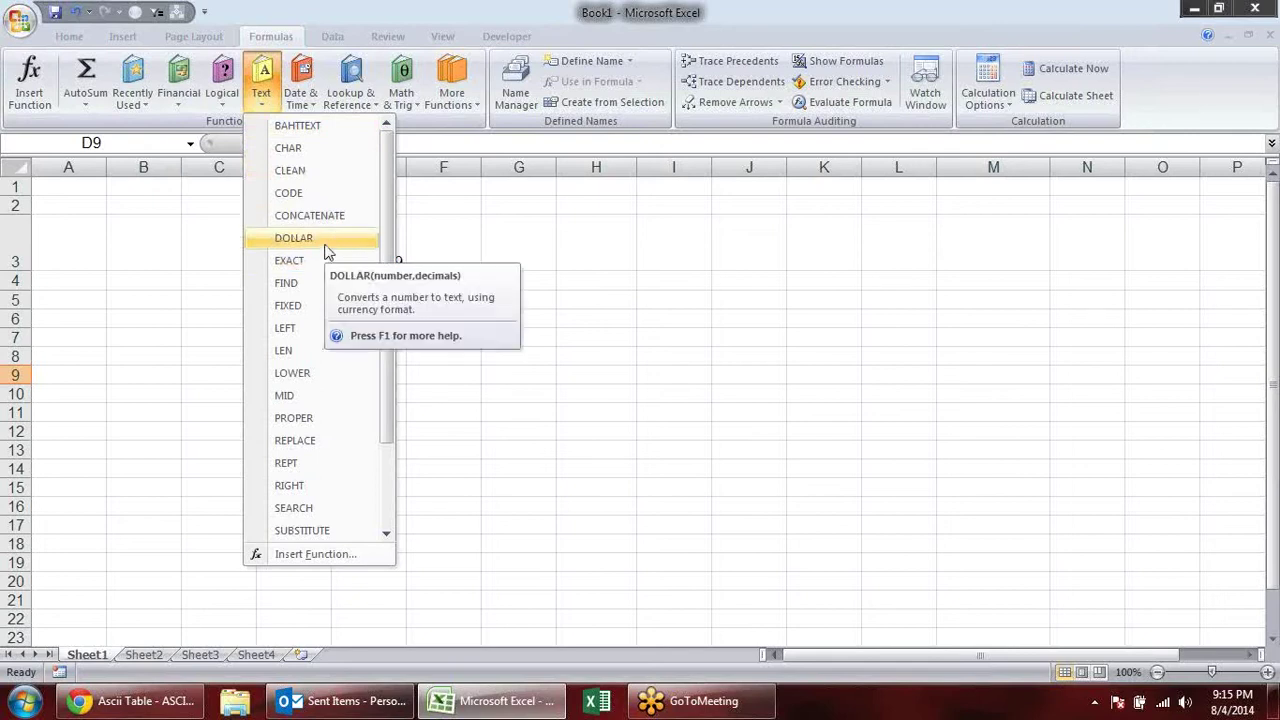
{"action": "left_click", "coordinate": [578, 371]}
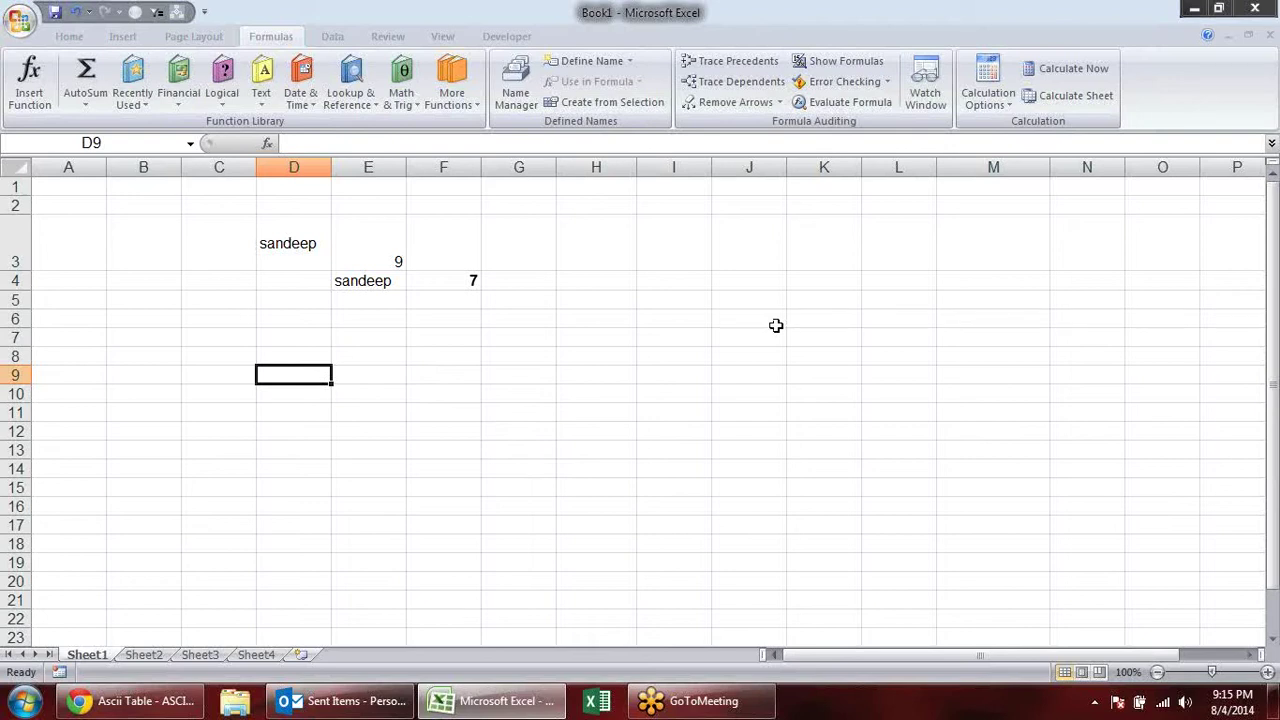
{"action": "left_click", "coordinate": [278, 342]}
{"action": "left_click", "coordinate": [360, 335]}
- Put 2563 in D7 and =TEXT(D7,"000000") in E7, showing 002563
{"action": "left_click", "coordinate": [310, 339]}
{"action": "type", "text": "2563"}
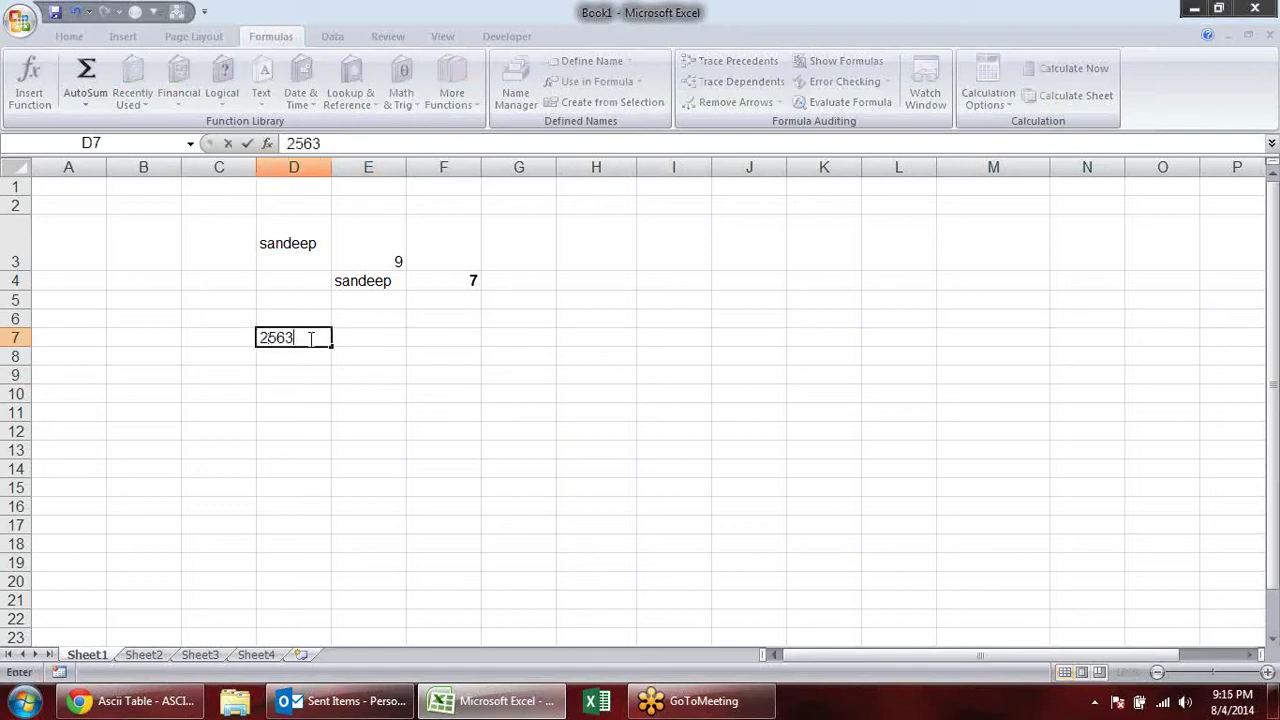
{"action": "key", "text": "Return"}
{"action": "key", "text": "Up"}
{"action": "key", "text": "Right"}
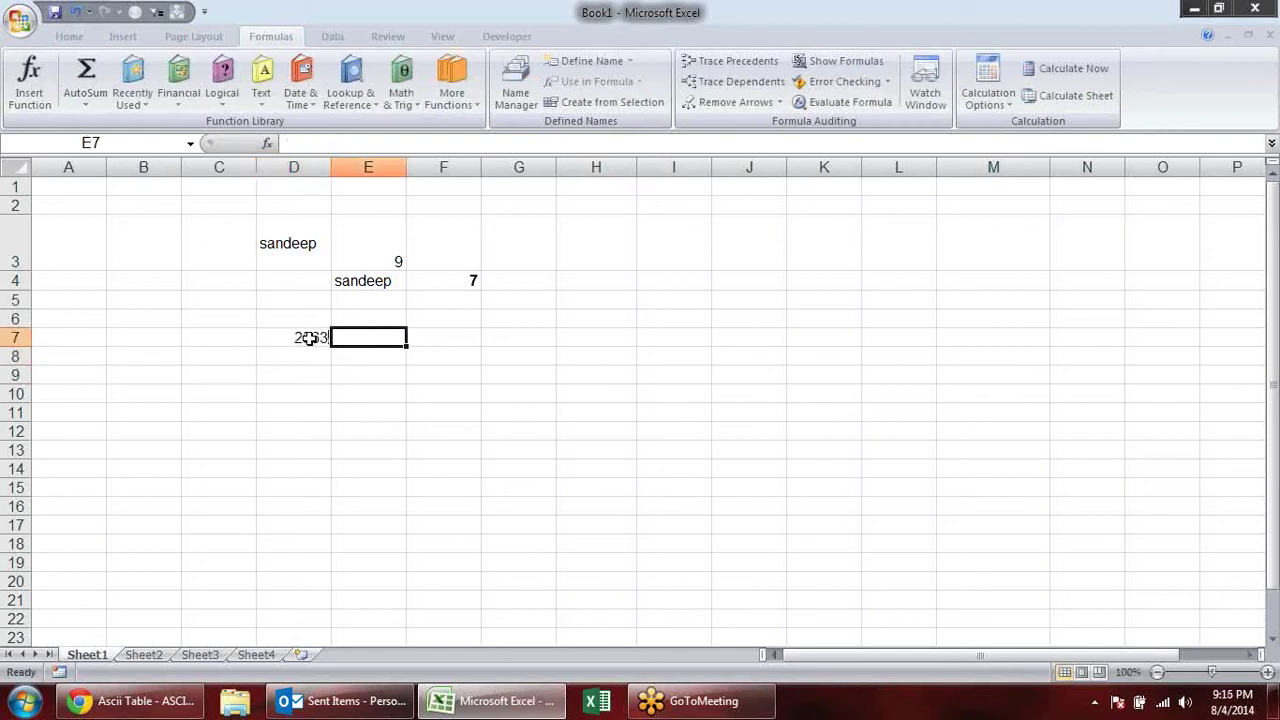
{"action": "type", "text": "=te"}
{"action": "key", "text": "Tab"}
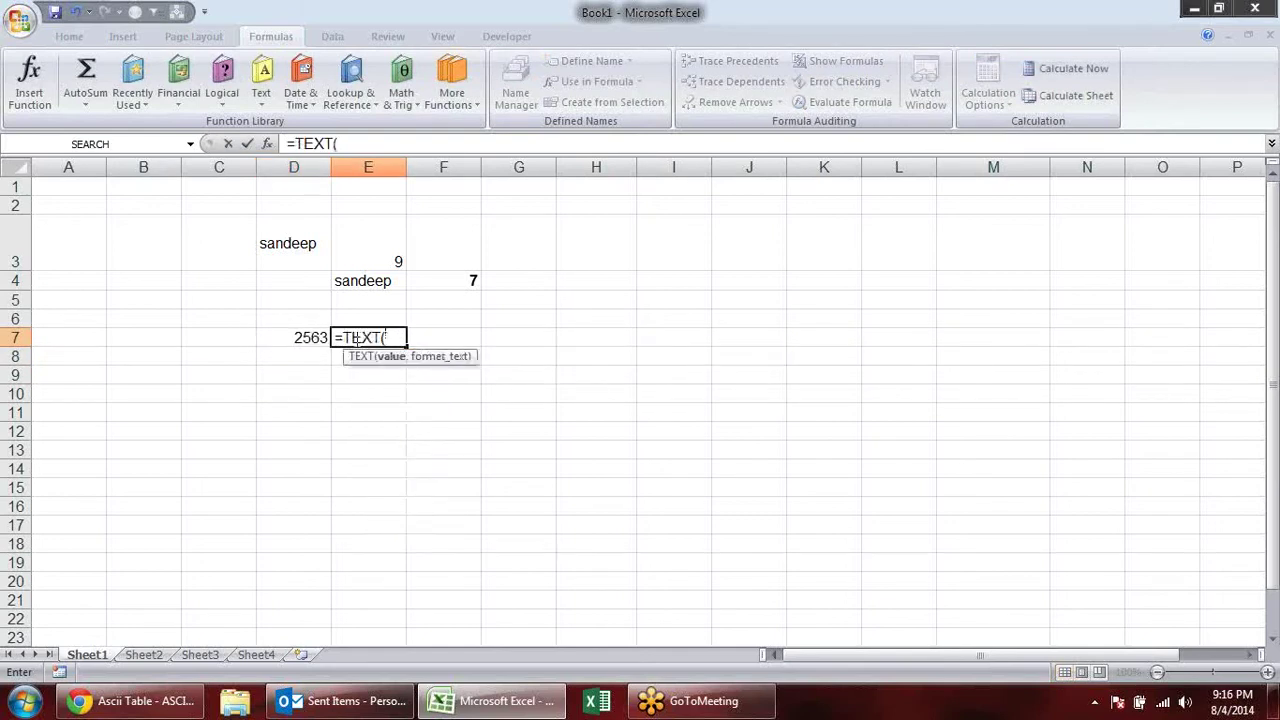
{"action": "left_click", "coordinate": [298, 337]}
{"action": "type", "text": ",\""}
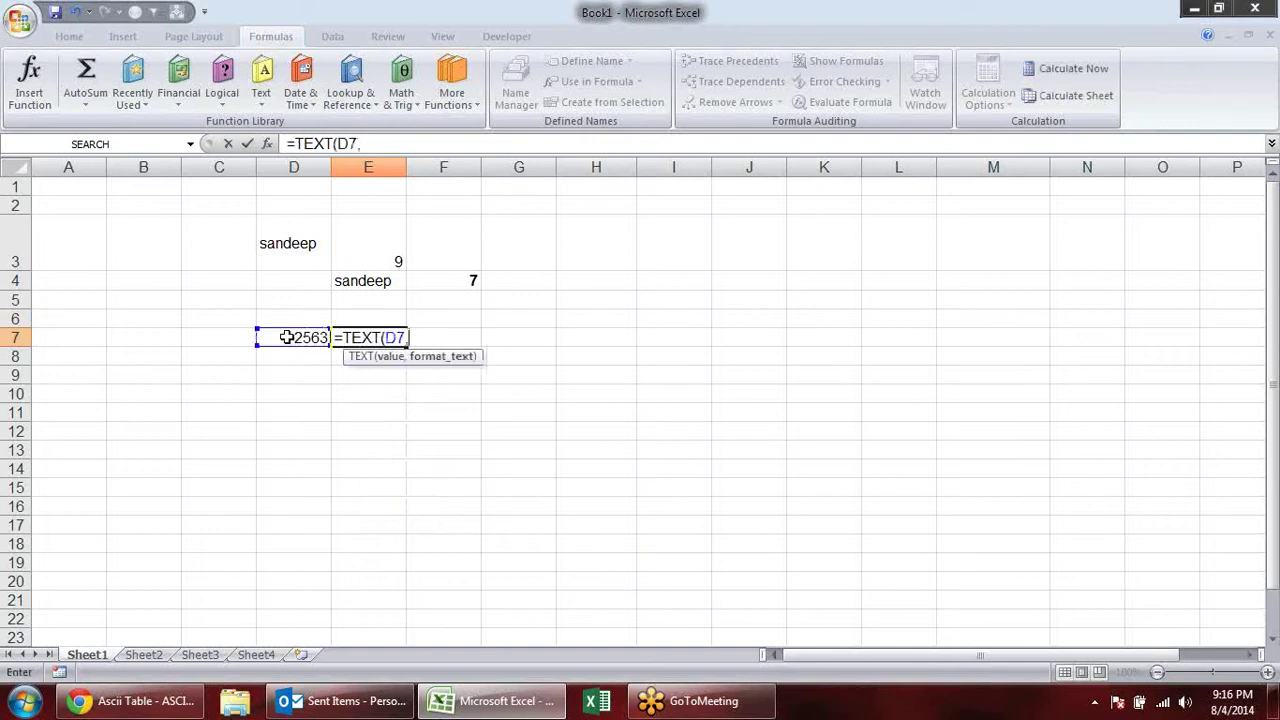
{"action": "type", "text": "0000001"}
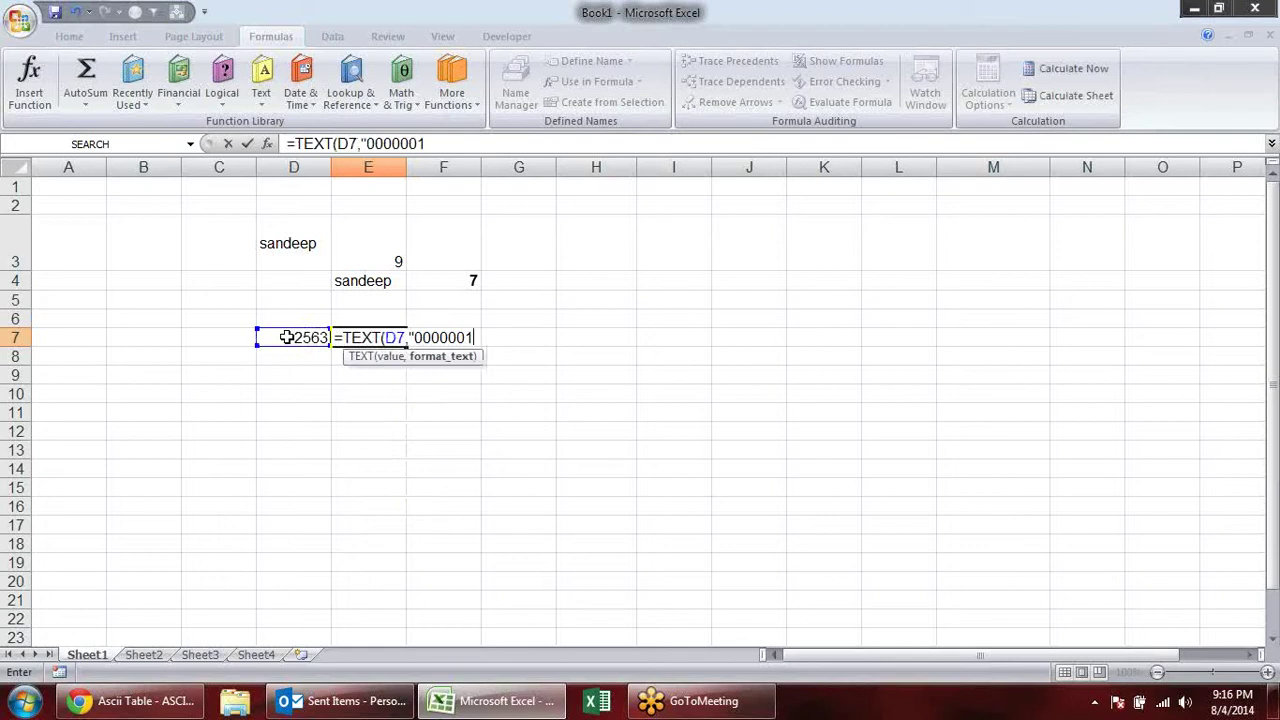
{"action": "type", "text": "1111111111111111111"}
{"action": "key", "text": "BackSpace"}
{"action": "key", "text": "BackSpace"}
{"action": "key", "text": "BackSpace"}
{"action": "key", "text": "BackSpace"}
{"action": "key", "text": "BackSpace"}
{"action": "key", "text": "BackSpace"}
{"action": "key", "text": "BackSpace"}
{"action": "key", "text": "BackSpace"}
{"action": "key", "text": "Return"}
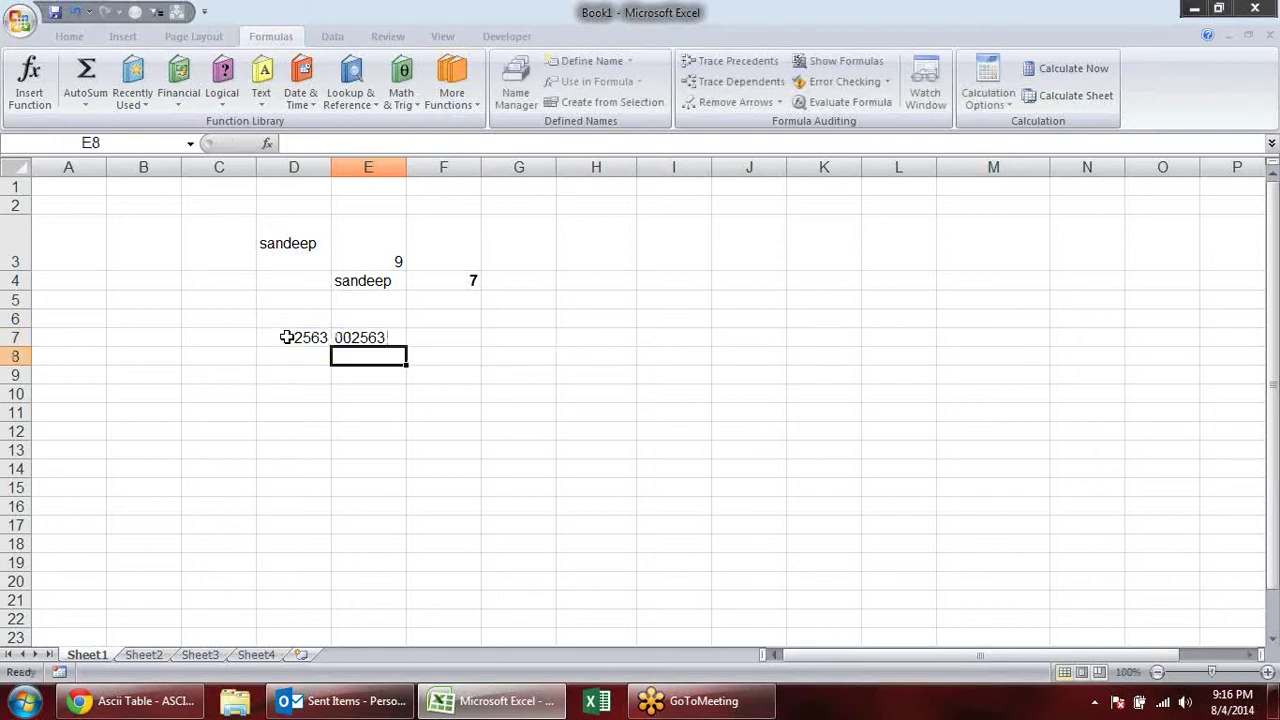
- Copy E7 and paste it into G9 as the plain value 002563
{"action": "left_click", "coordinate": [364, 338]}
{"action": "key", "text": "ctrl+c"}
{"action": "left_click", "coordinate": [503, 385]}
{"action": "key", "text": "alt+e"}
{"action": "key", "text": "s"}
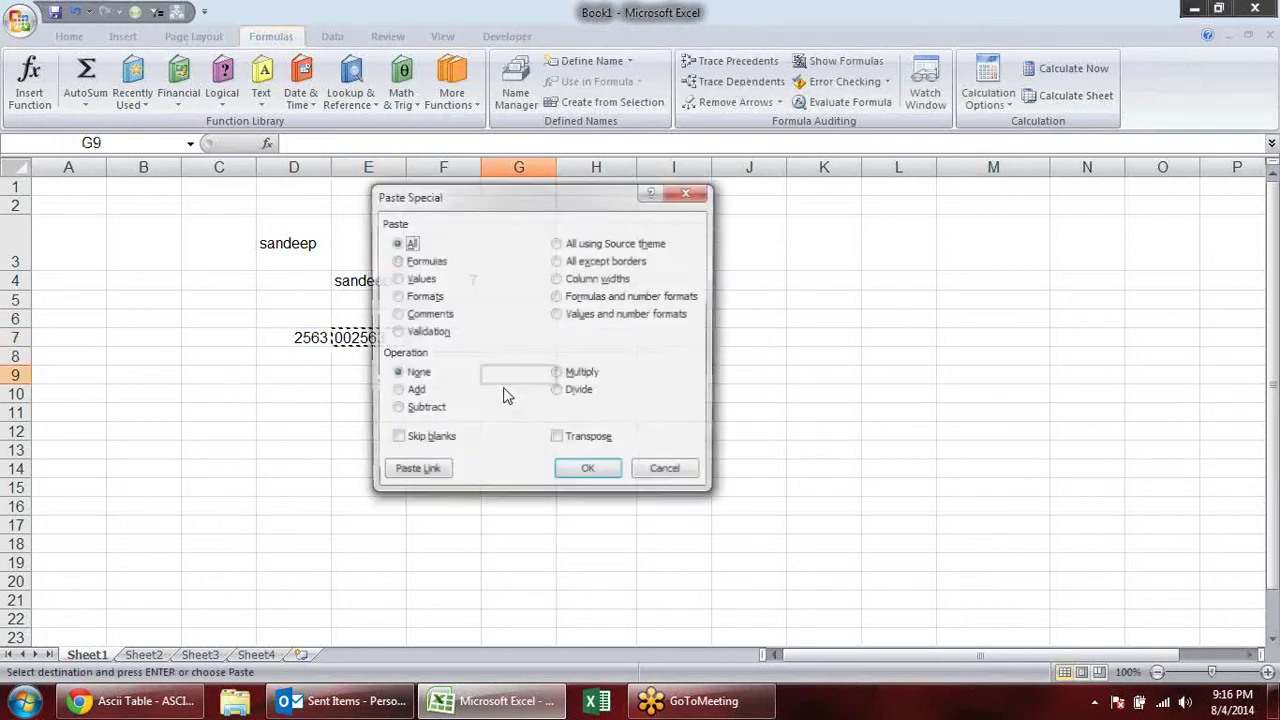
{"action": "key", "text": "v"}
{"action": "key", "text": "Return"}
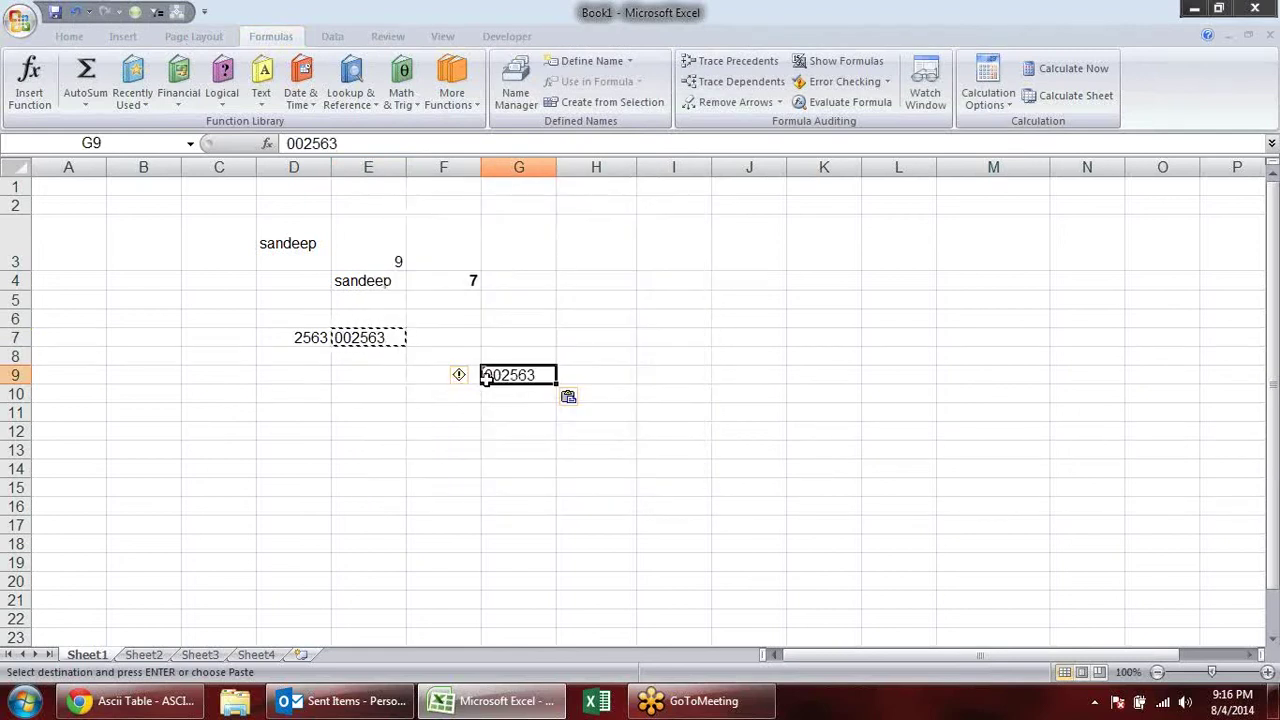
{"action": "key", "text": "Escape"}
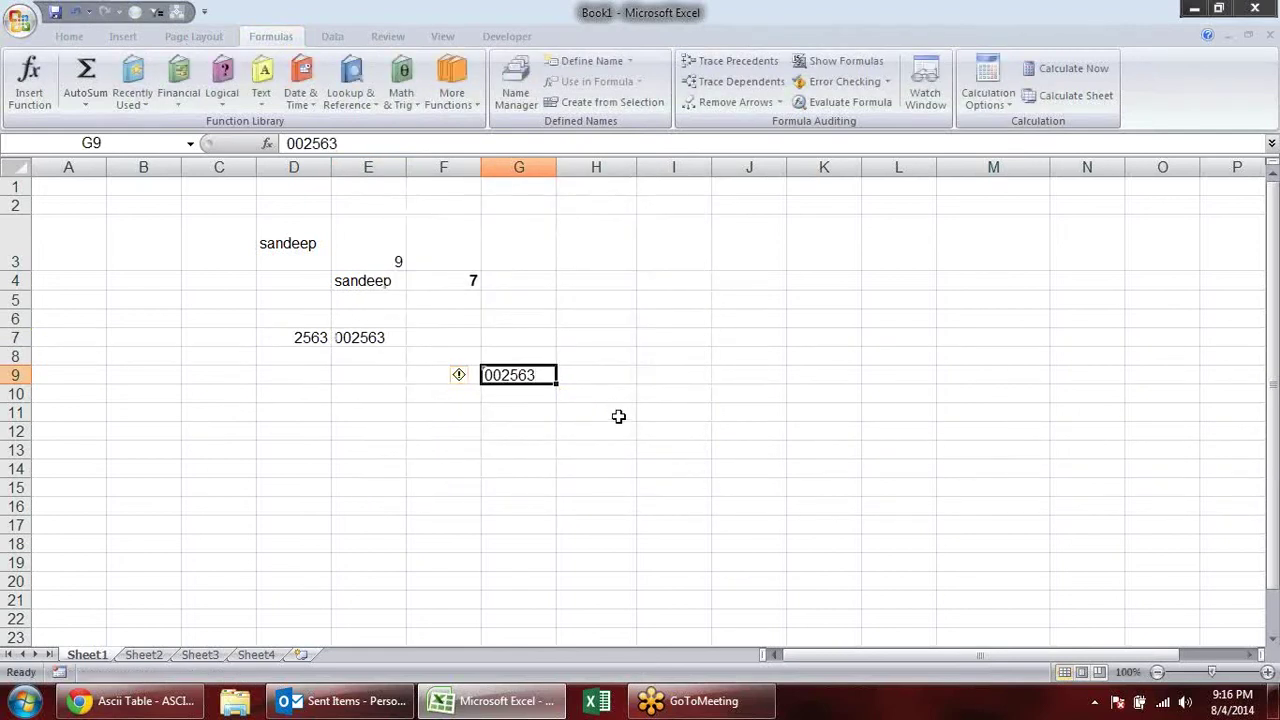
{"action": "left_click_drag", "start_coordinate": [221, 320], "coordinate": [635, 427]}
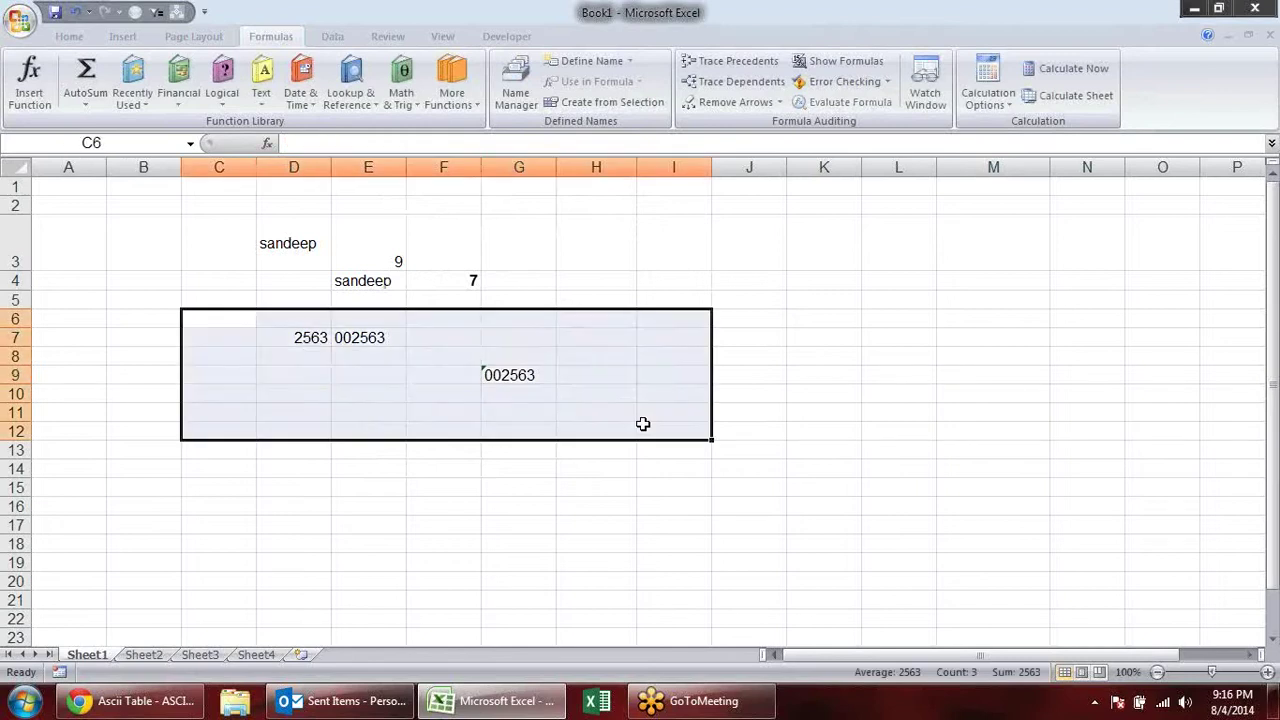
- Delete the TEXT example block from the sheet
{"action": "key", "text": "Delete"}
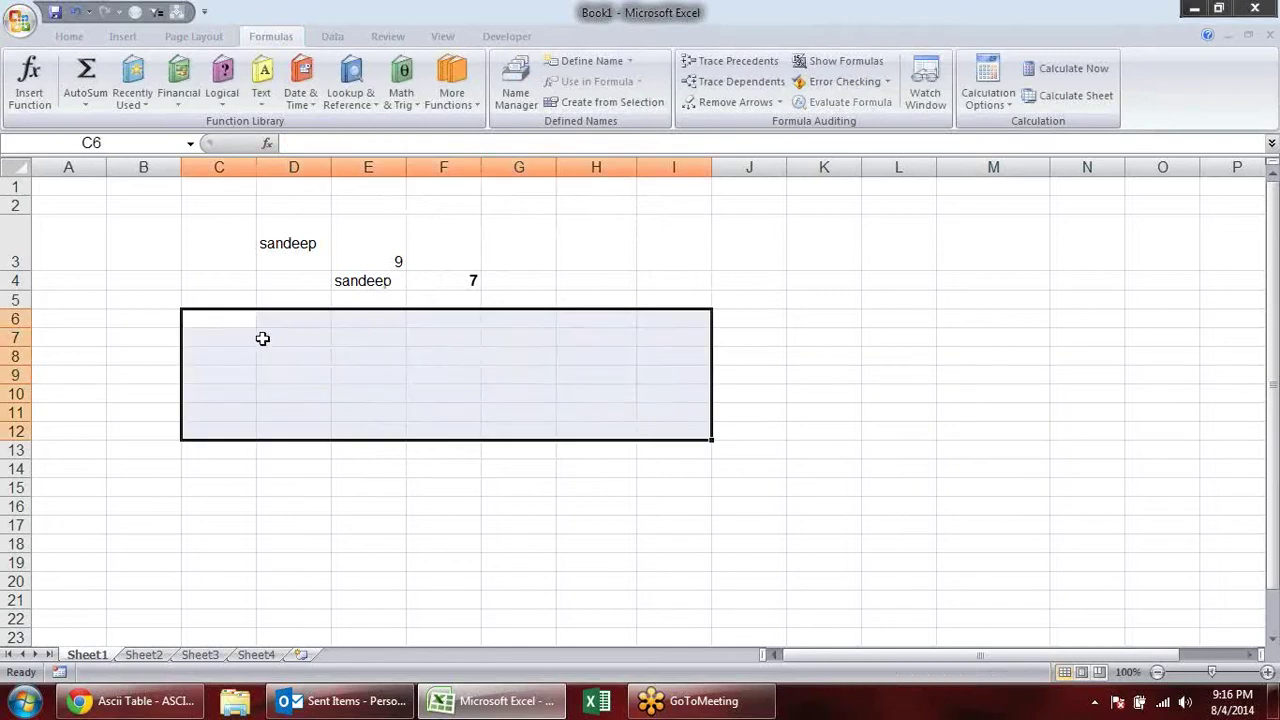
{"action": "left_click", "coordinate": [263, 337]}
{"action": "left_click", "coordinate": [263, 92]}
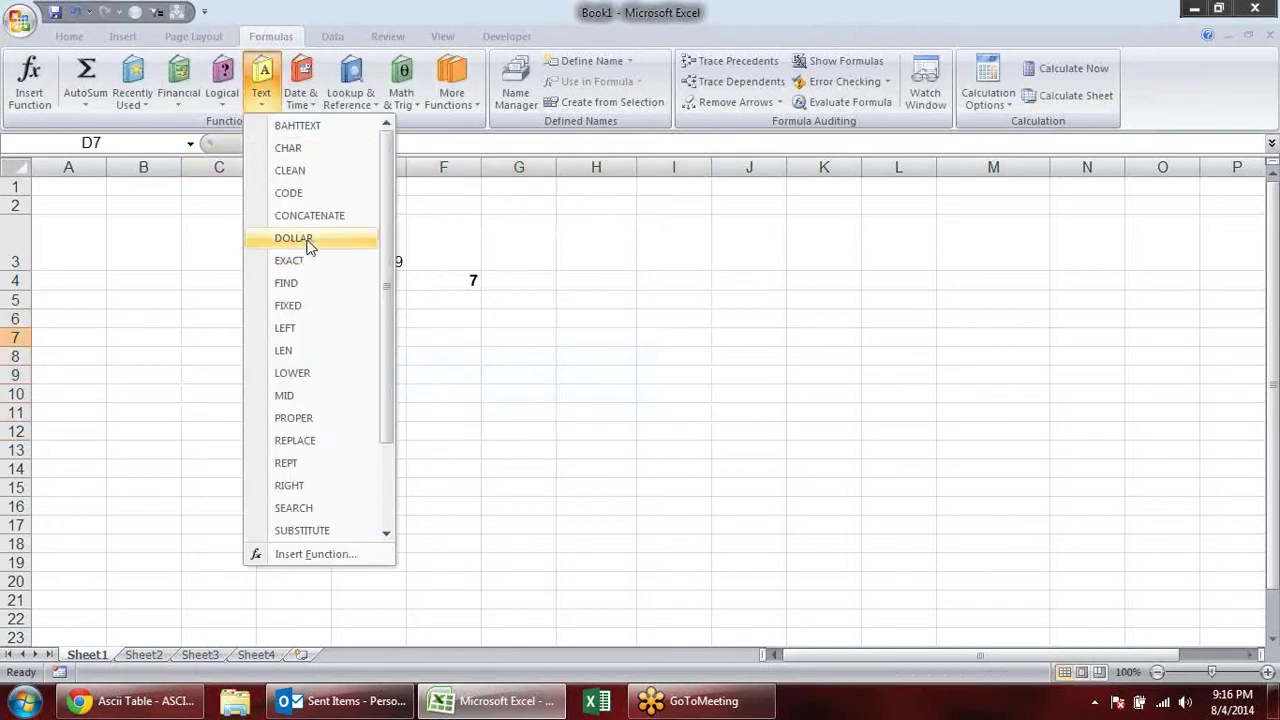
{"action": "key", "text": "Escape"}
- Enter =DOLLAR(F4) in H4 to show 7 as $7.00
{"action": "left_click", "coordinate": [557, 281]}
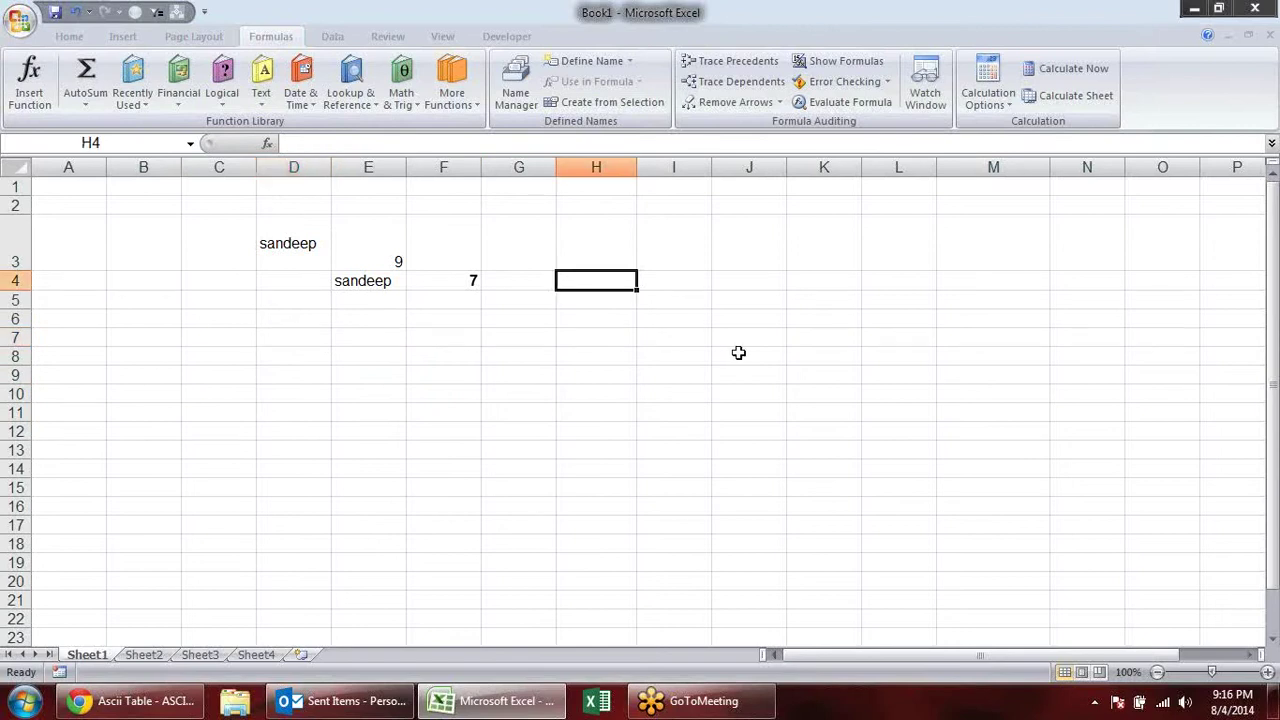
{"action": "type", "text": "=dol"}
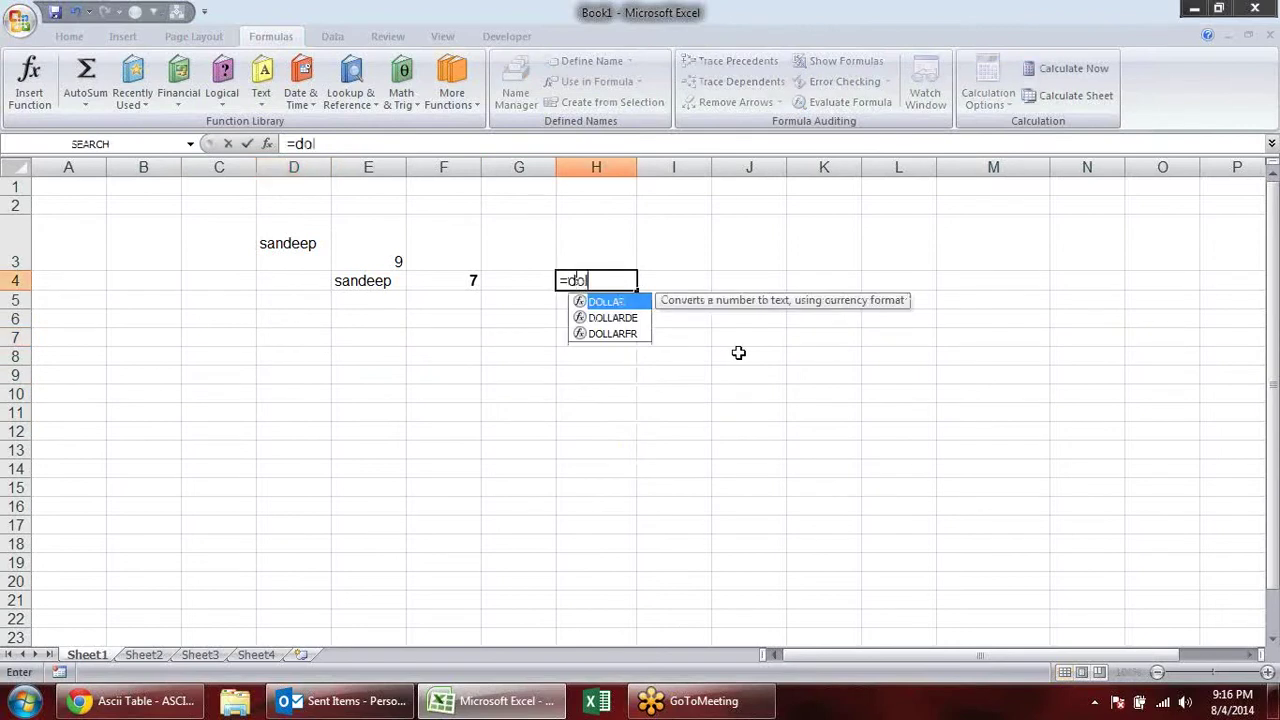
{"action": "key", "text": "Tab"}
{"action": "key", "text": "Left"}
{"action": "key", "text": "Left"}
{"action": "key", "text": "Up"}
{"action": "key", "text": "Up"}
{"action": "key", "text": "Down"}
{"action": "key", "text": "Down"}
{"action": "key", "text": "Return"}
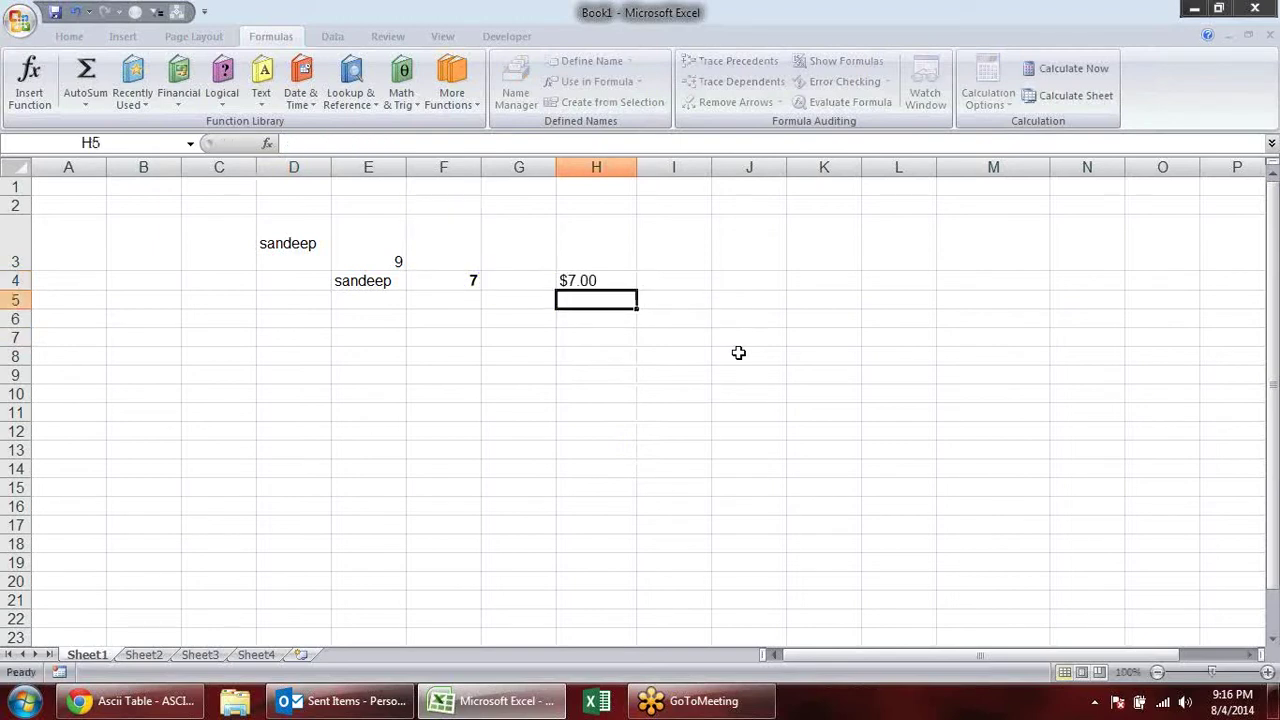
- Change H4's formula to =DOLLAR(F4,3) so it shows $7.000
{"action": "key", "text": "Up"}
{"action": "key", "text": "F2"}
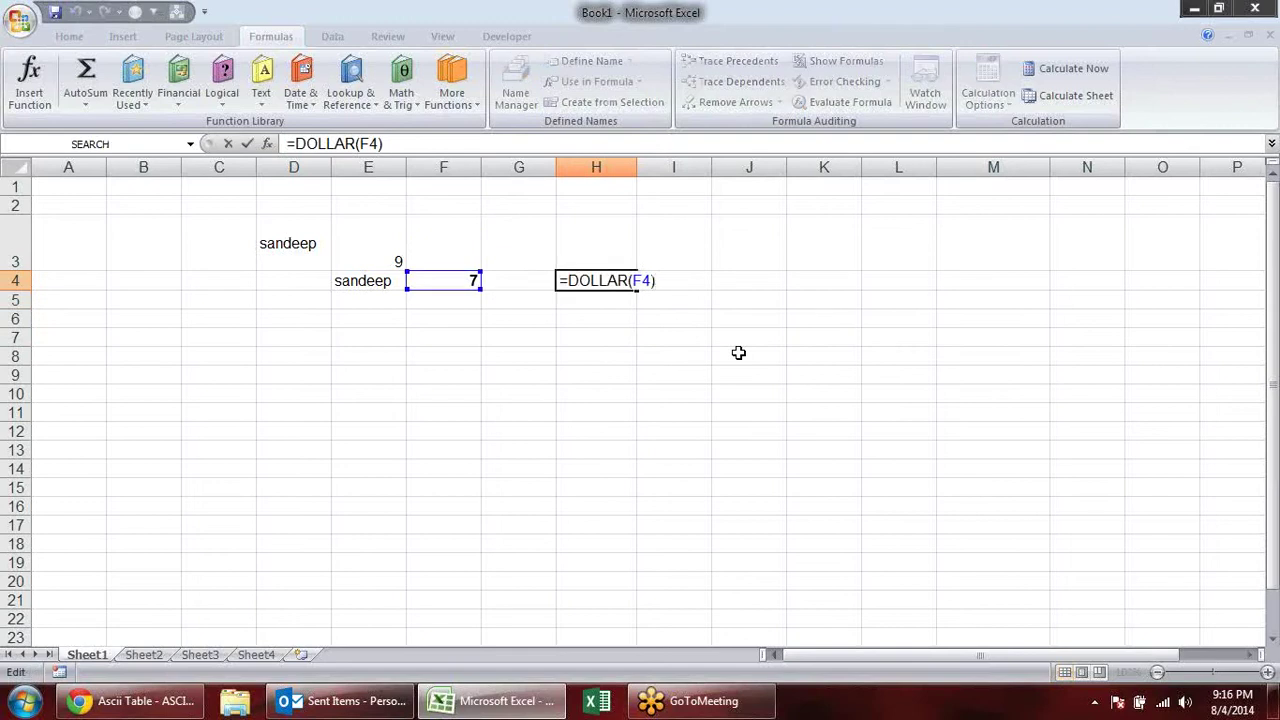
{"action": "key", "text": "Left"}
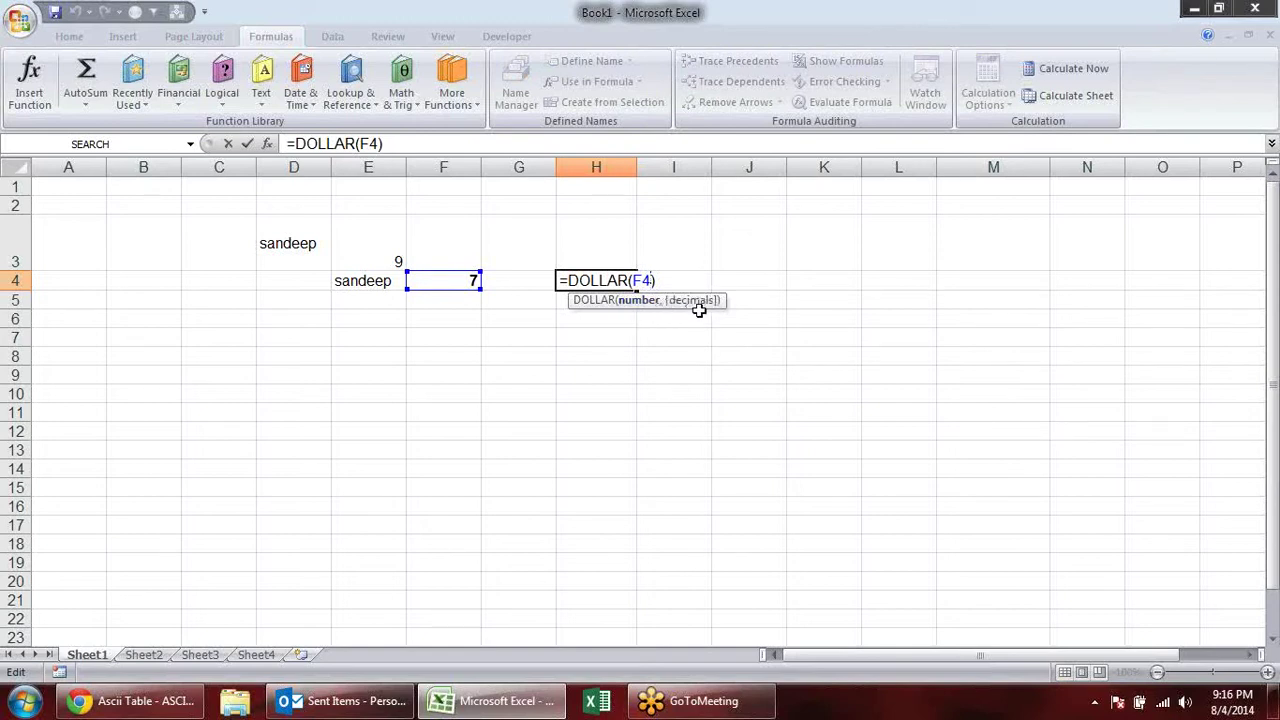
{"action": "type", "text": ",3"}
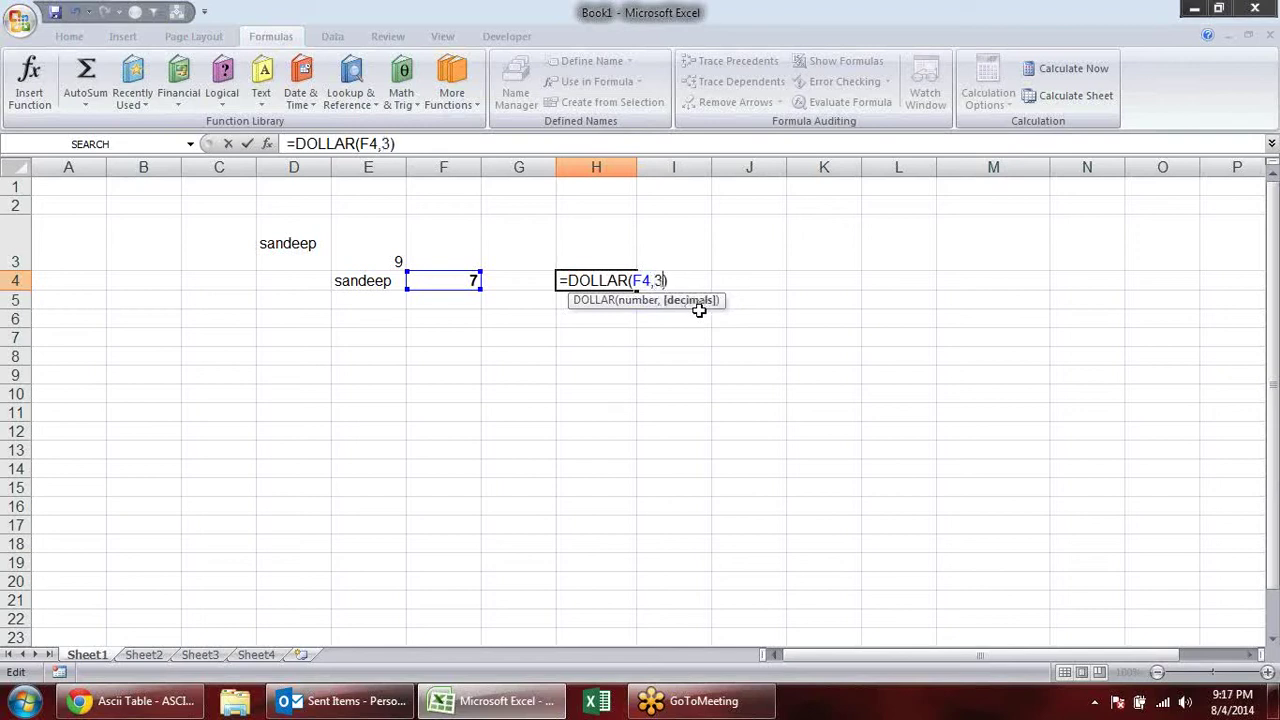
{"action": "key", "text": "Return"}
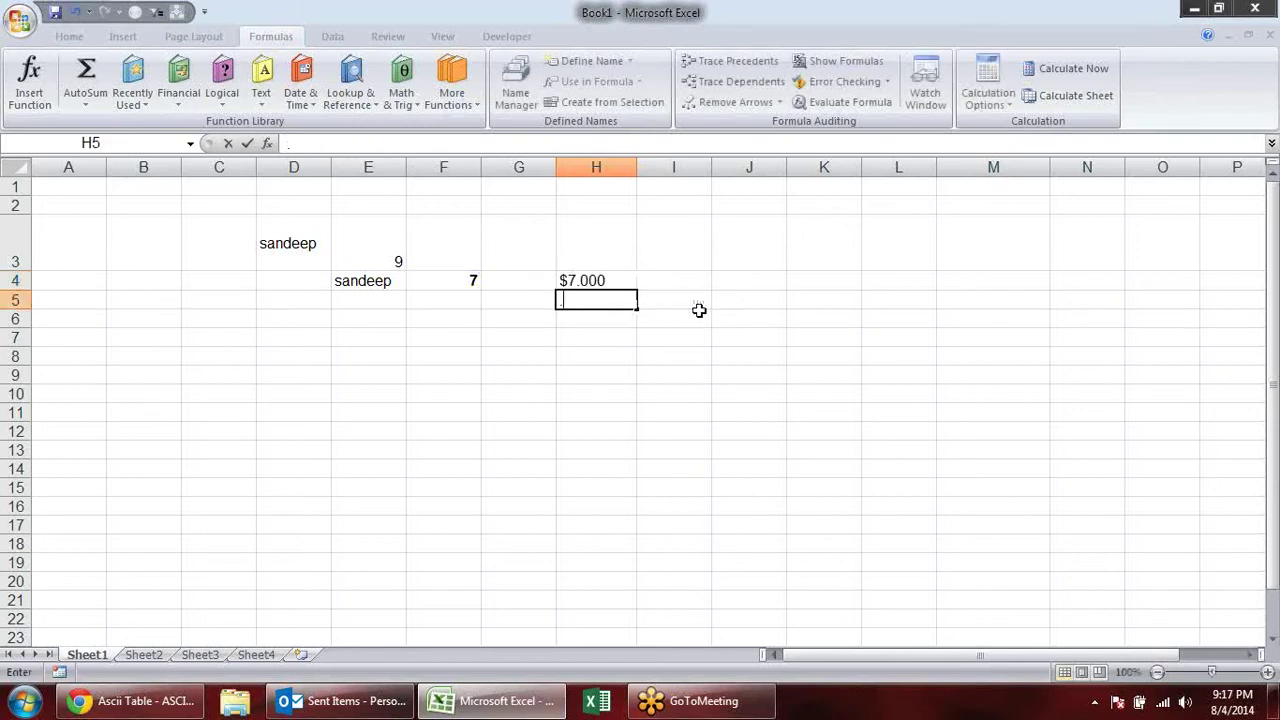
{"action": "type", "text": "."}
{"action": "key", "text": "Escape"}
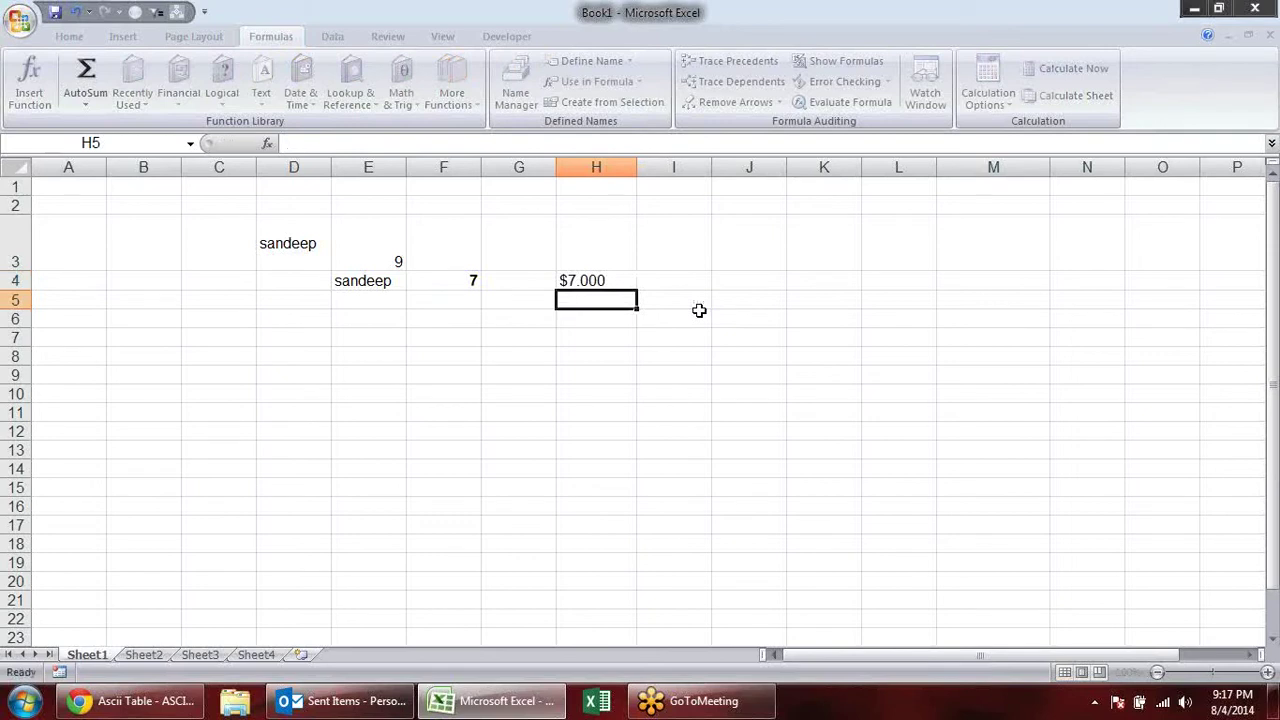
{"action": "double_click", "coordinate": [620, 283]}
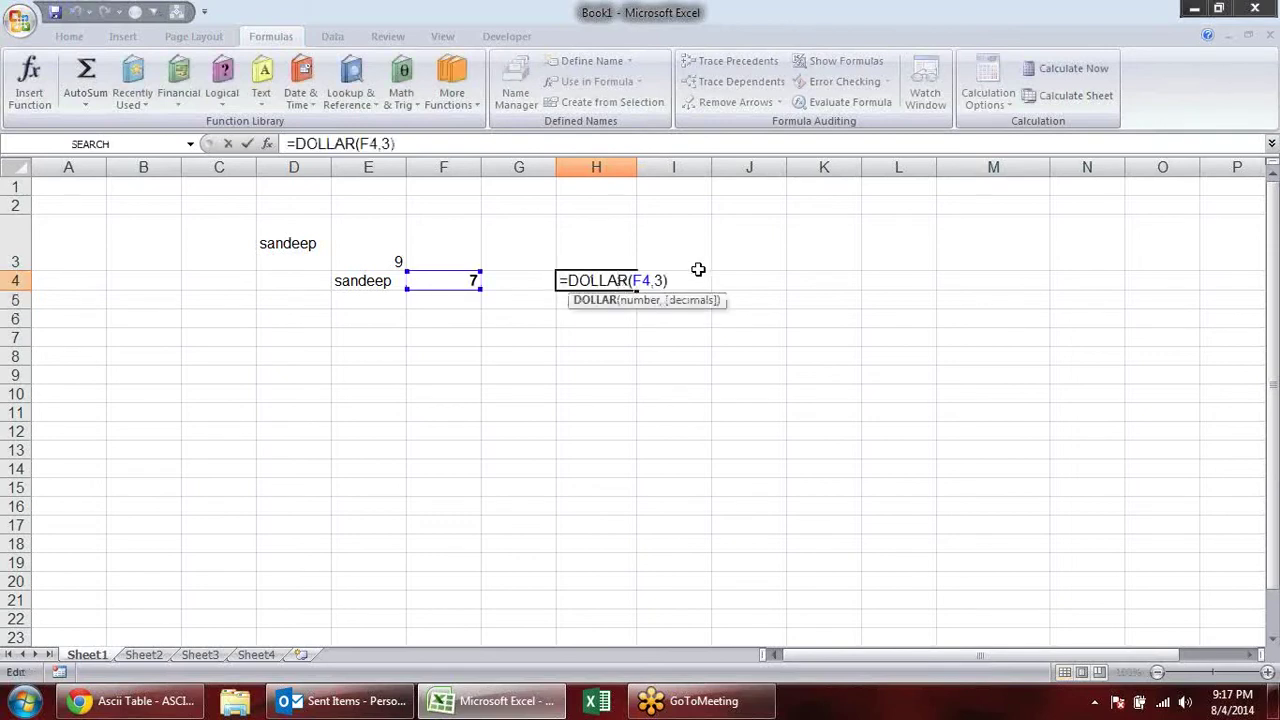
{"action": "key", "text": "Escape"}
{"action": "left_click", "coordinate": [595, 302]}
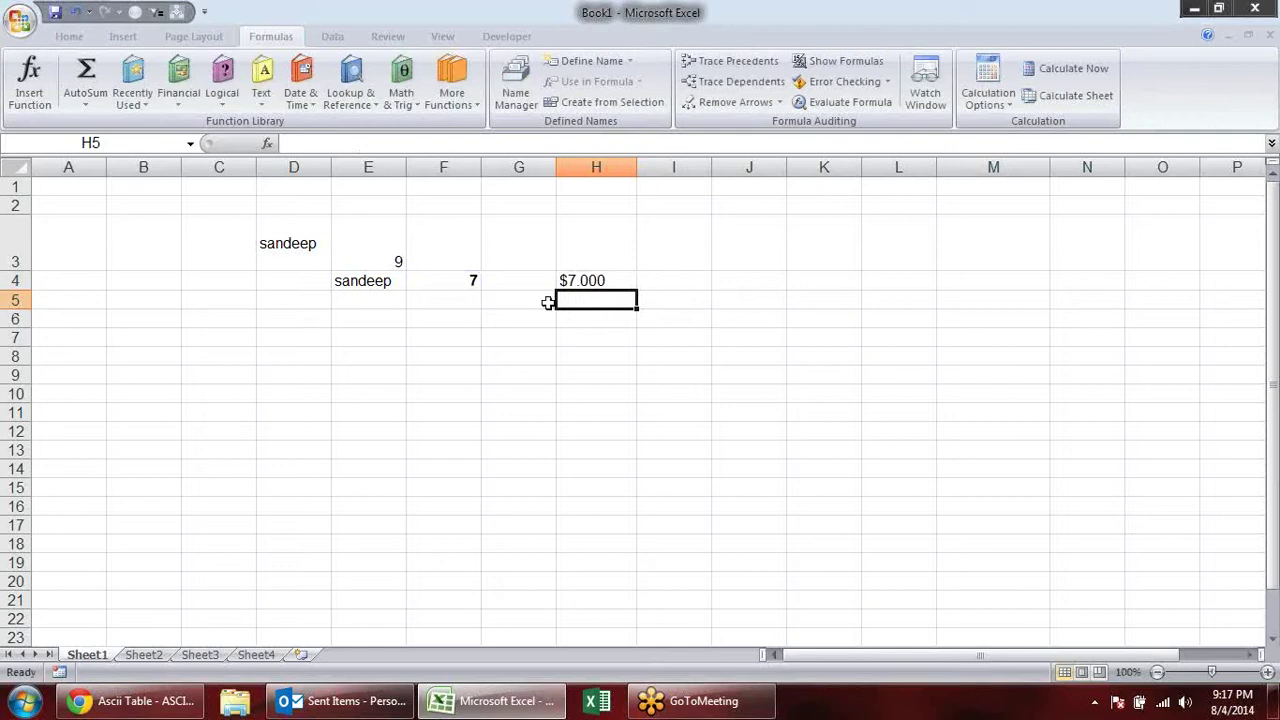
{"action": "left_click", "coordinate": [523, 284]}
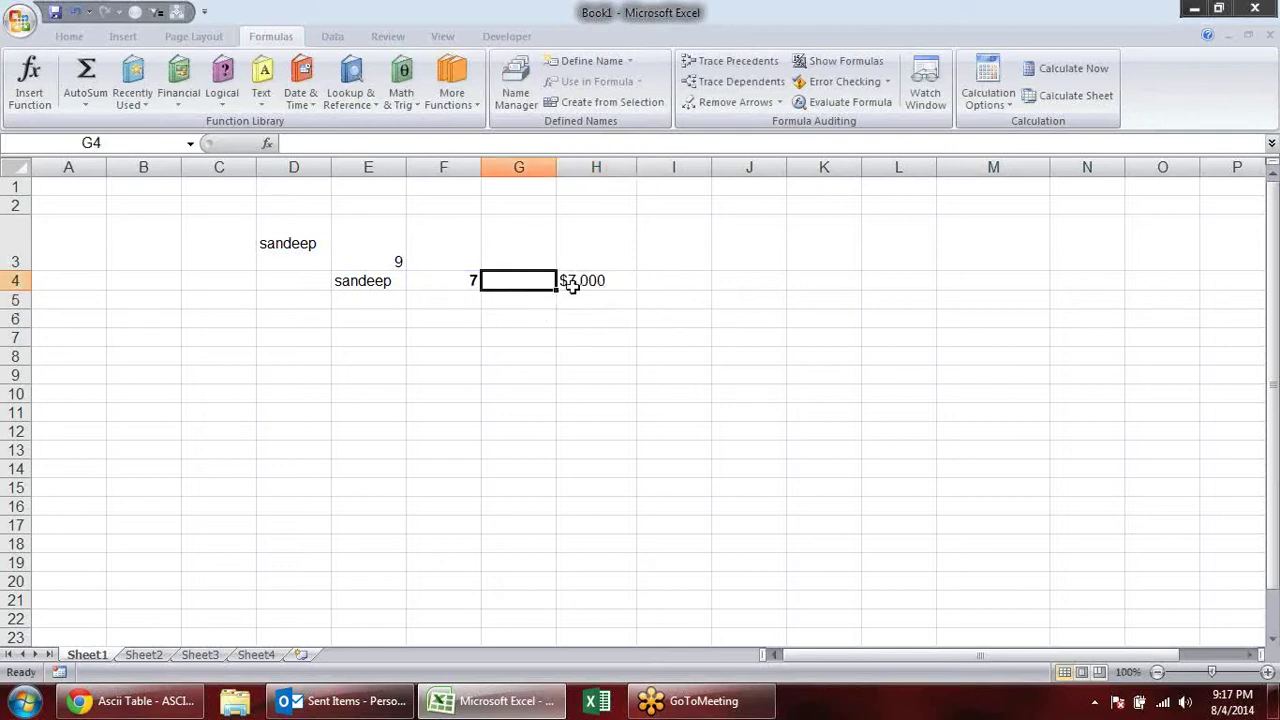
- Enter =FIXED(F4,3,FALSE) in G4 to show F4 as three-decimal text
{"action": "type", "text": "=fix"}
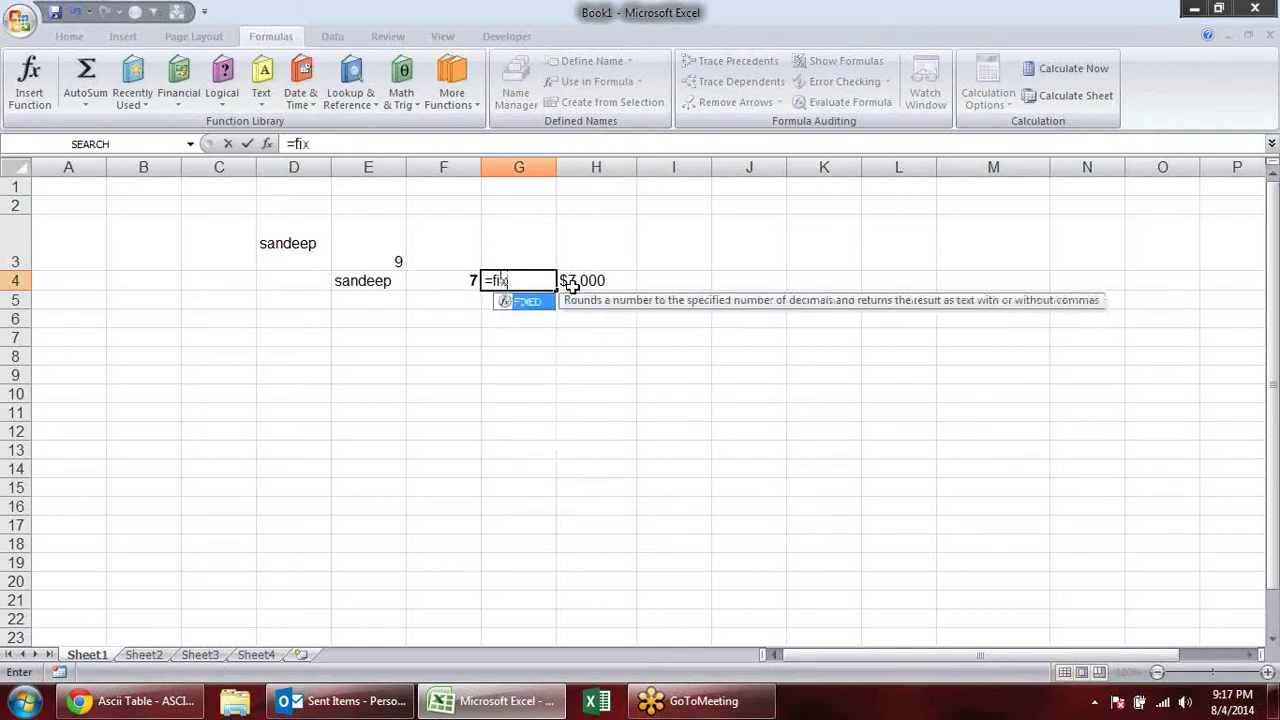
{"action": "key", "text": "Tab"}
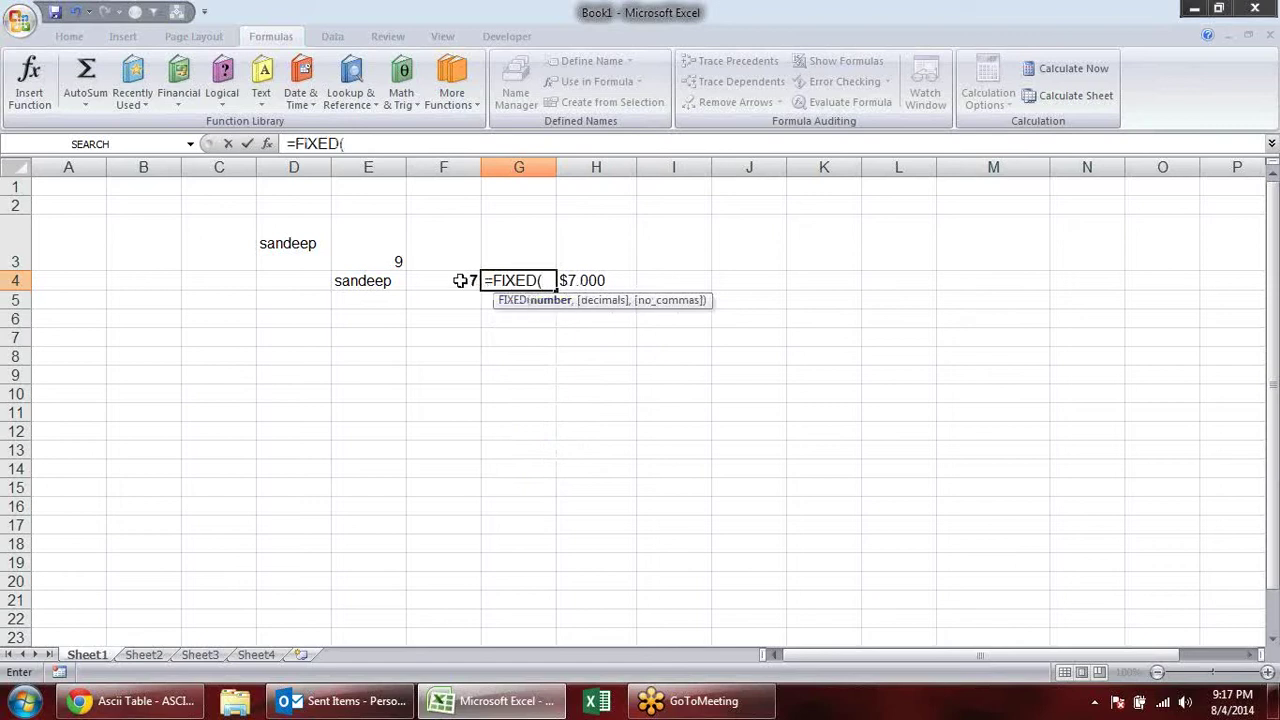
{"action": "left_click", "coordinate": [458, 281]}
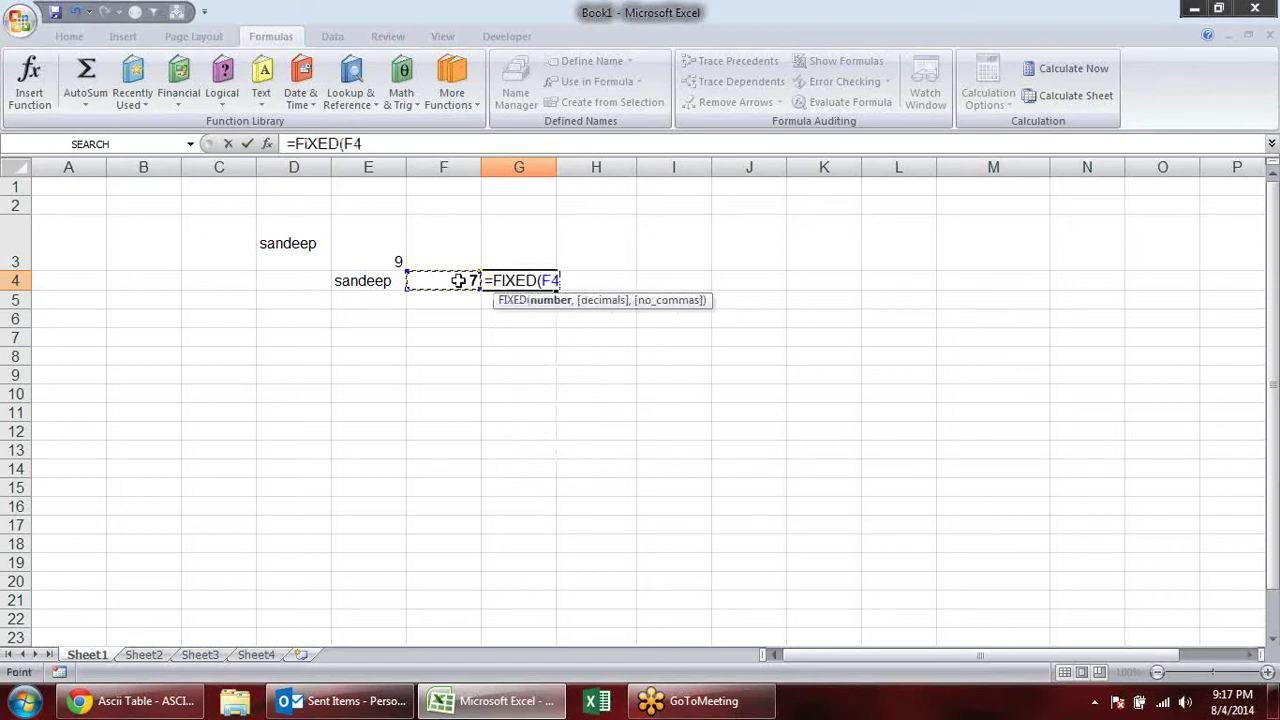
{"action": "type", "text": ","}
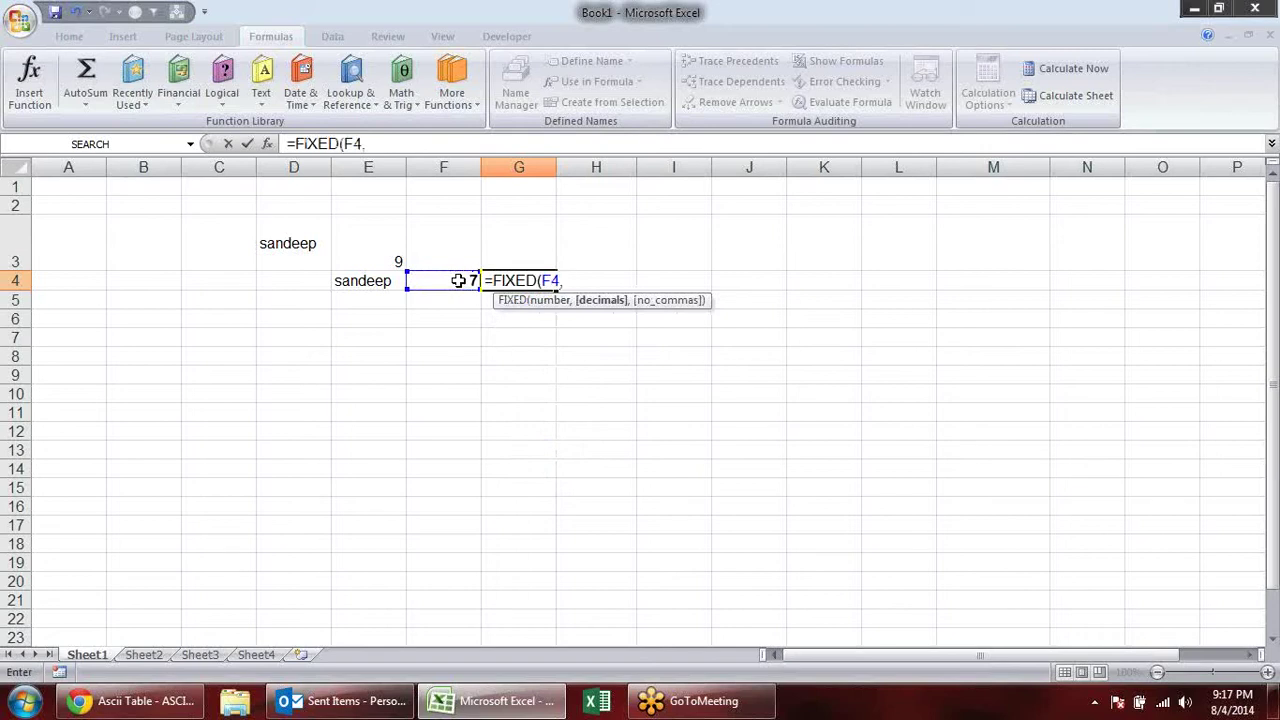
{"action": "type", "text": "23"}
{"action": "key", "text": "BackSpace"}
{"action": "key", "text": "BackSpace"}
{"action": "type", "text": "3,"}
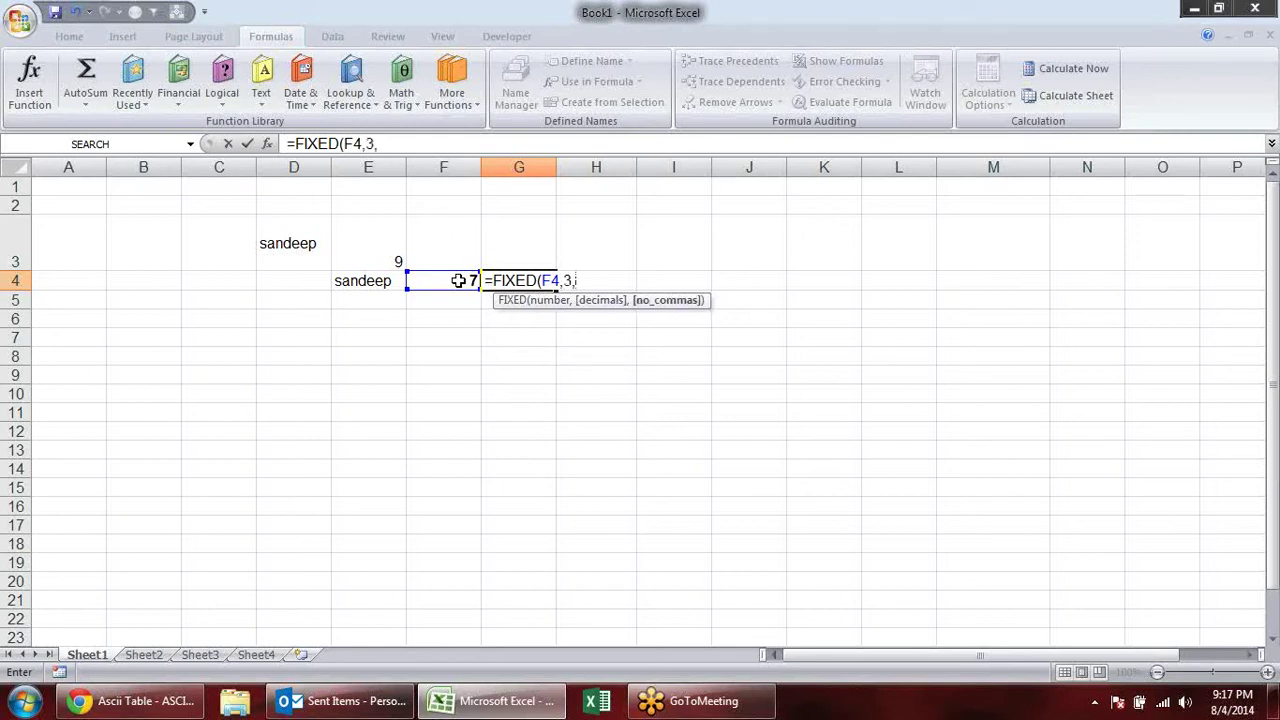
{"action": "type", "text": "FALSE"}
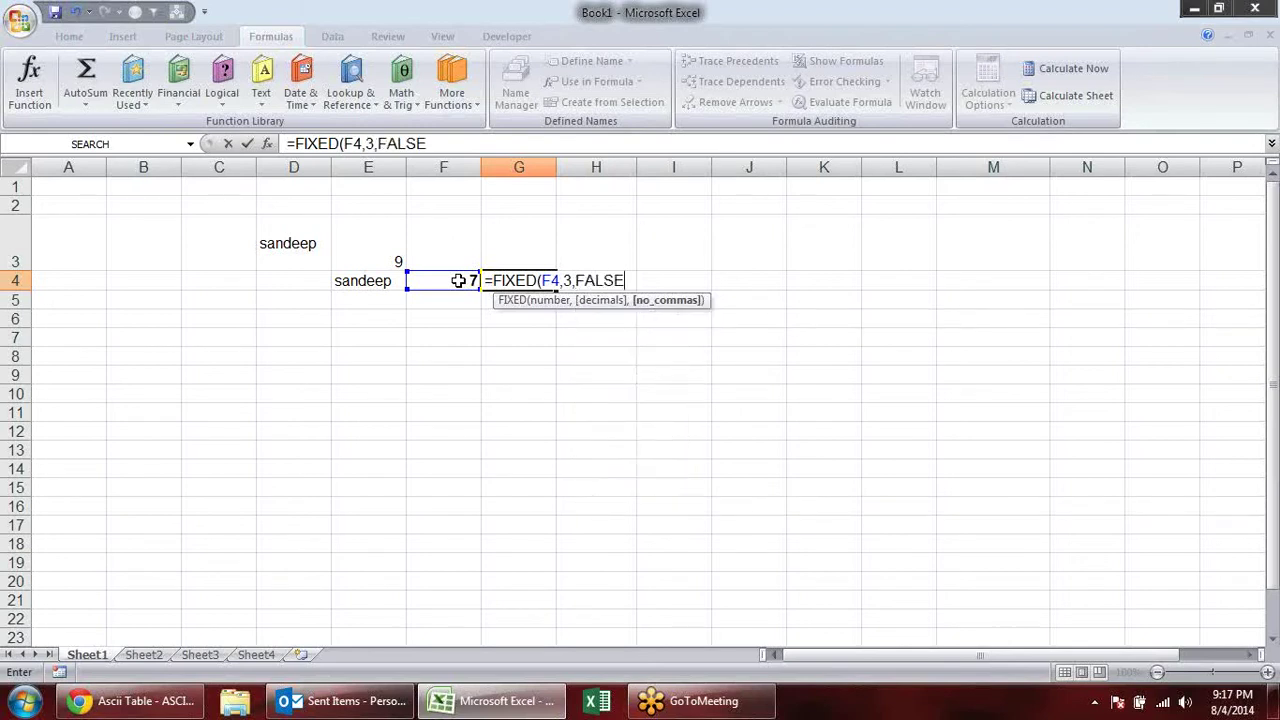
{"action": "key", "text": "Return"}
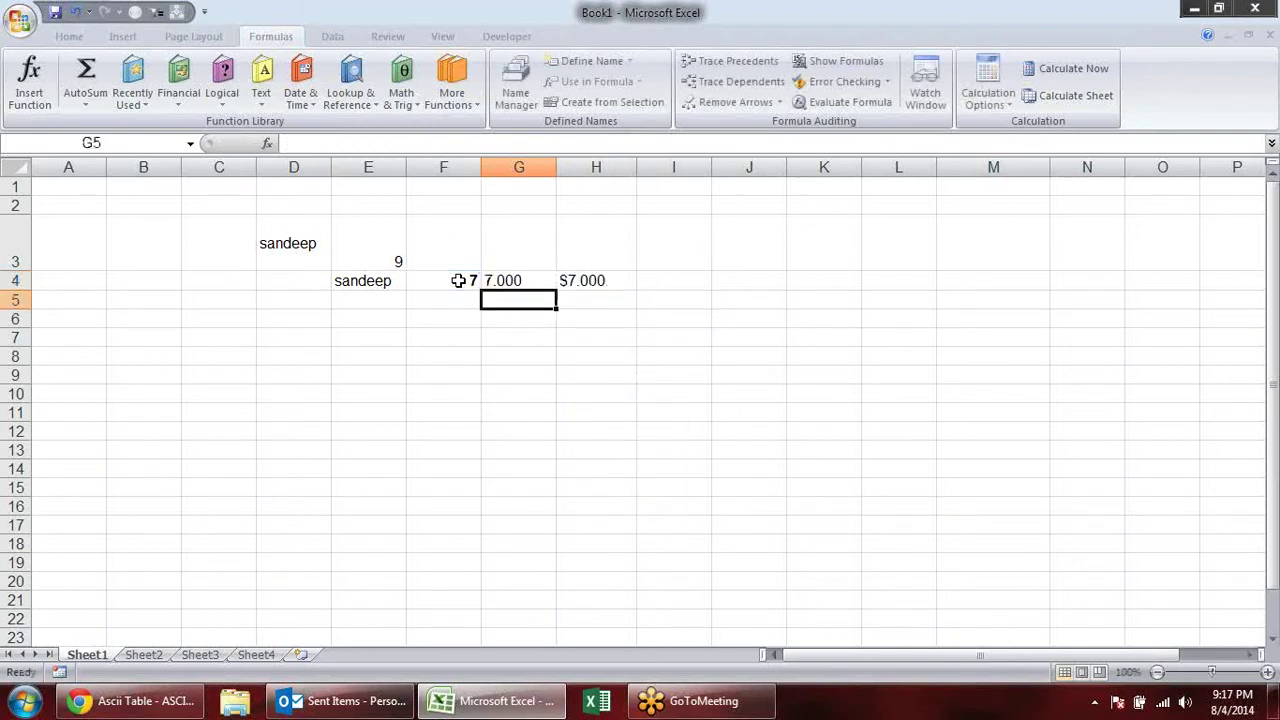
- Change F4 to 1335 so G4 shows 1,335.000 and H4 shows $1,335.000
{"action": "left_click", "coordinate": [452, 278]}
{"action": "type", "text": "1335"}
{"action": "key", "text": "Return"}
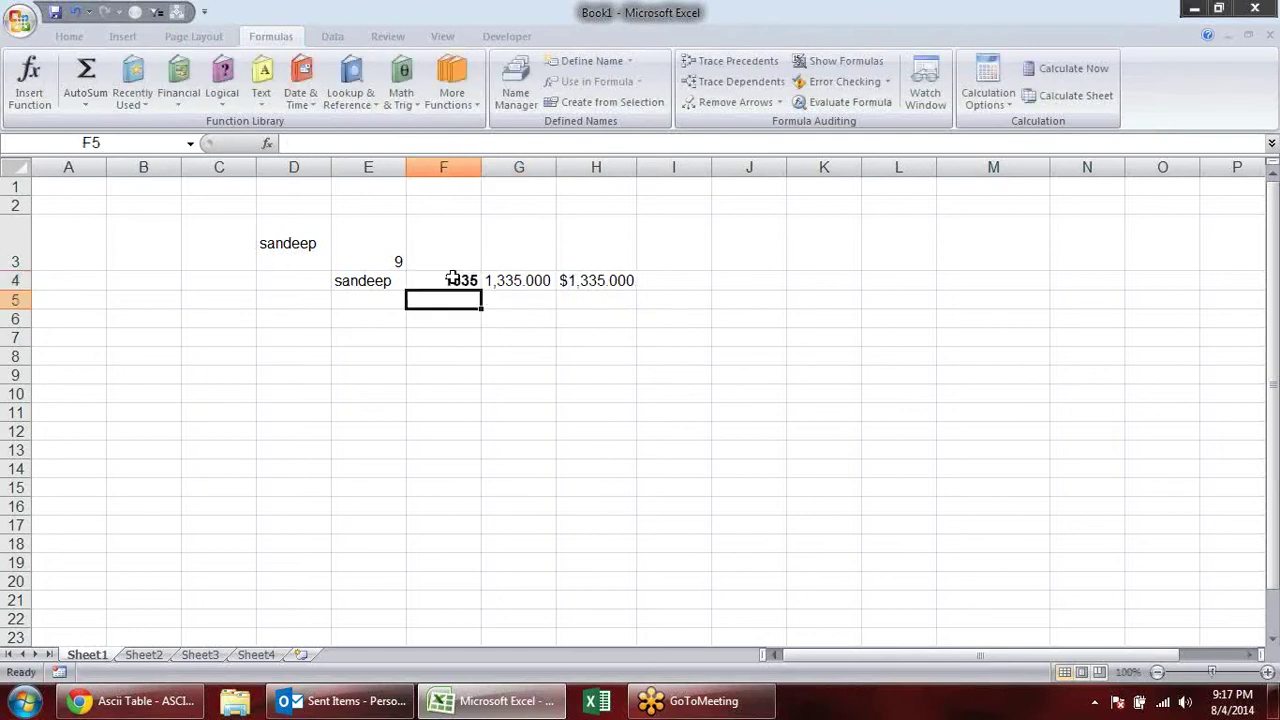
{"action": "left_click", "coordinate": [508, 279]}
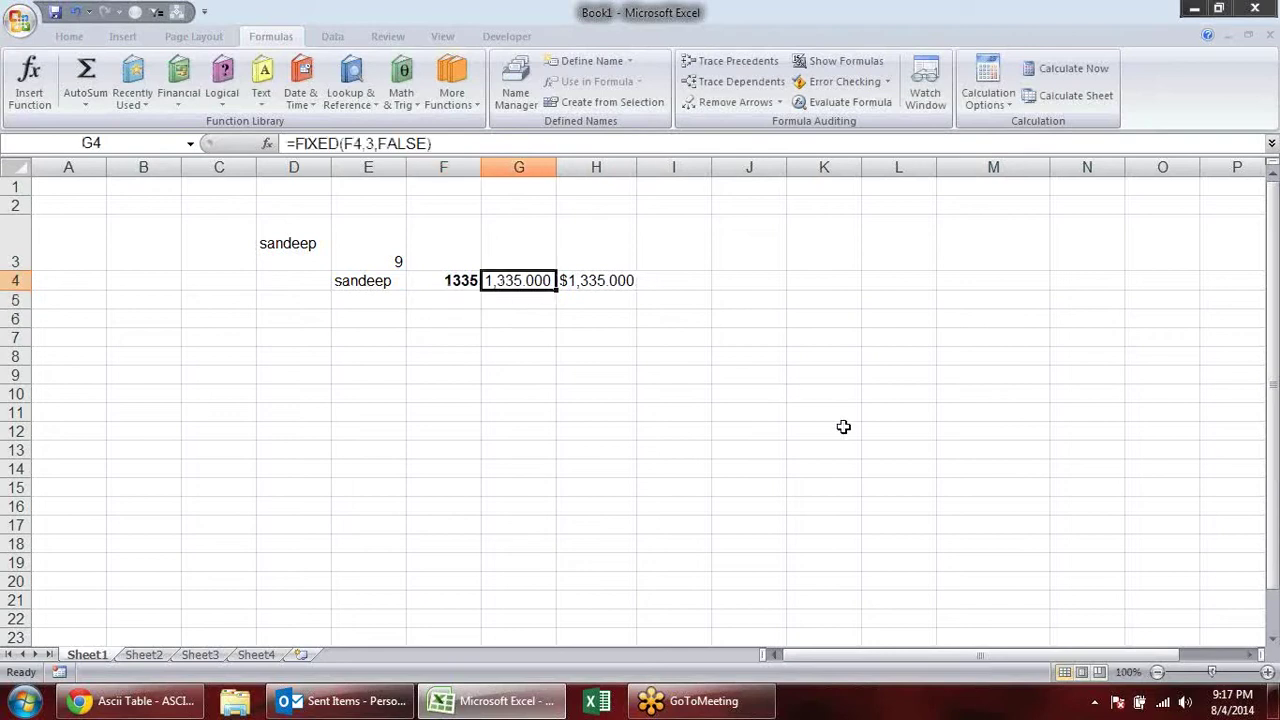
{"action": "double_click", "coordinate": [536, 279]}
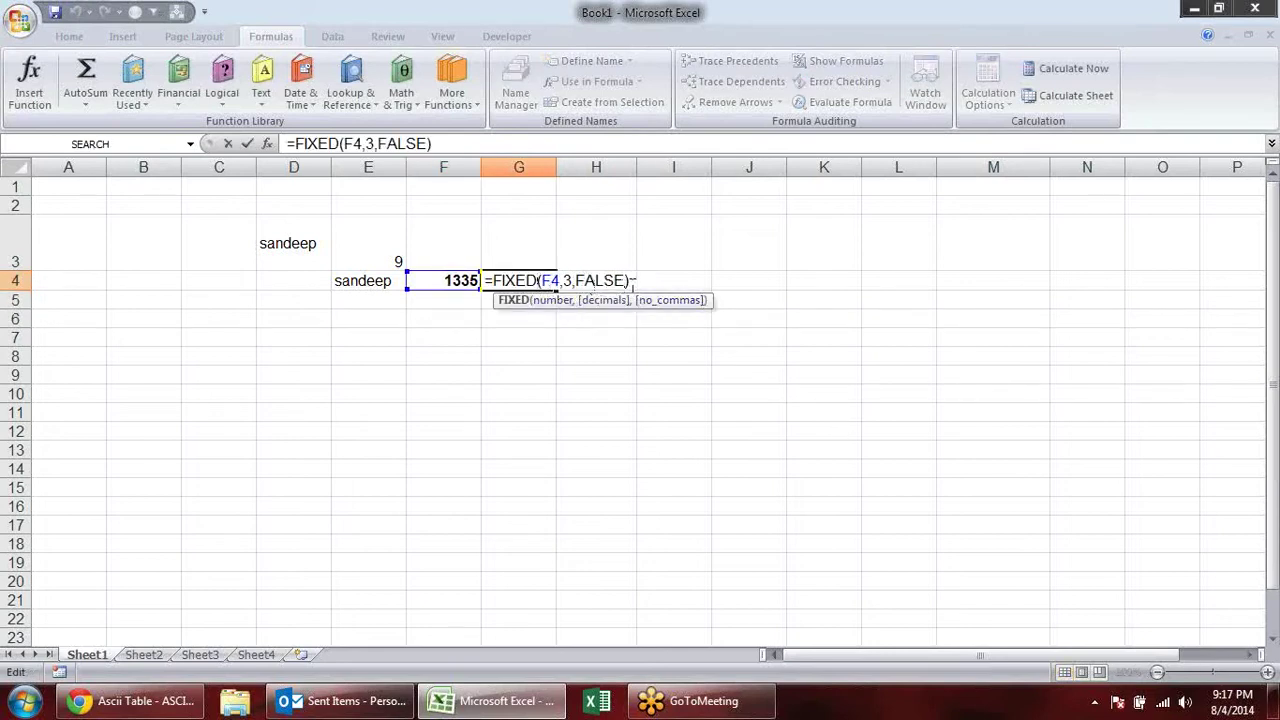
{"action": "key", "text": "ctrl+Return"}
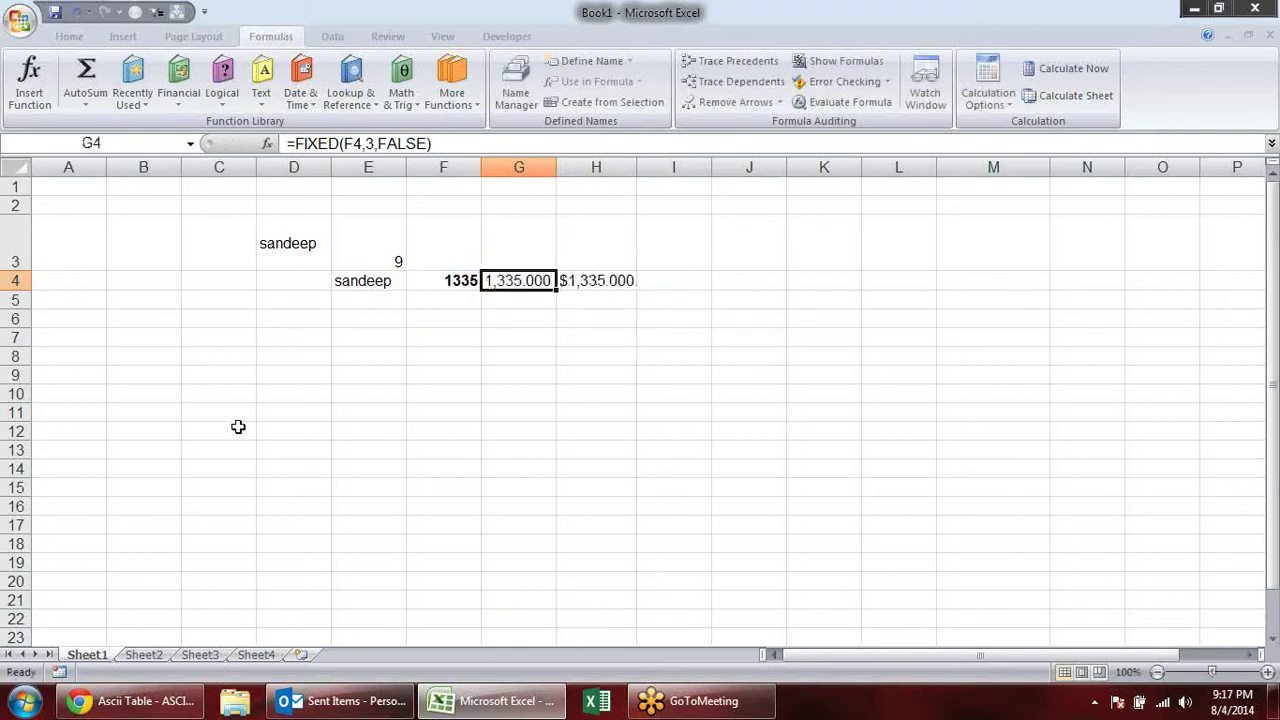
{"action": "left_click", "coordinate": [216, 322]}
{"action": "left_click", "coordinate": [261, 84]}
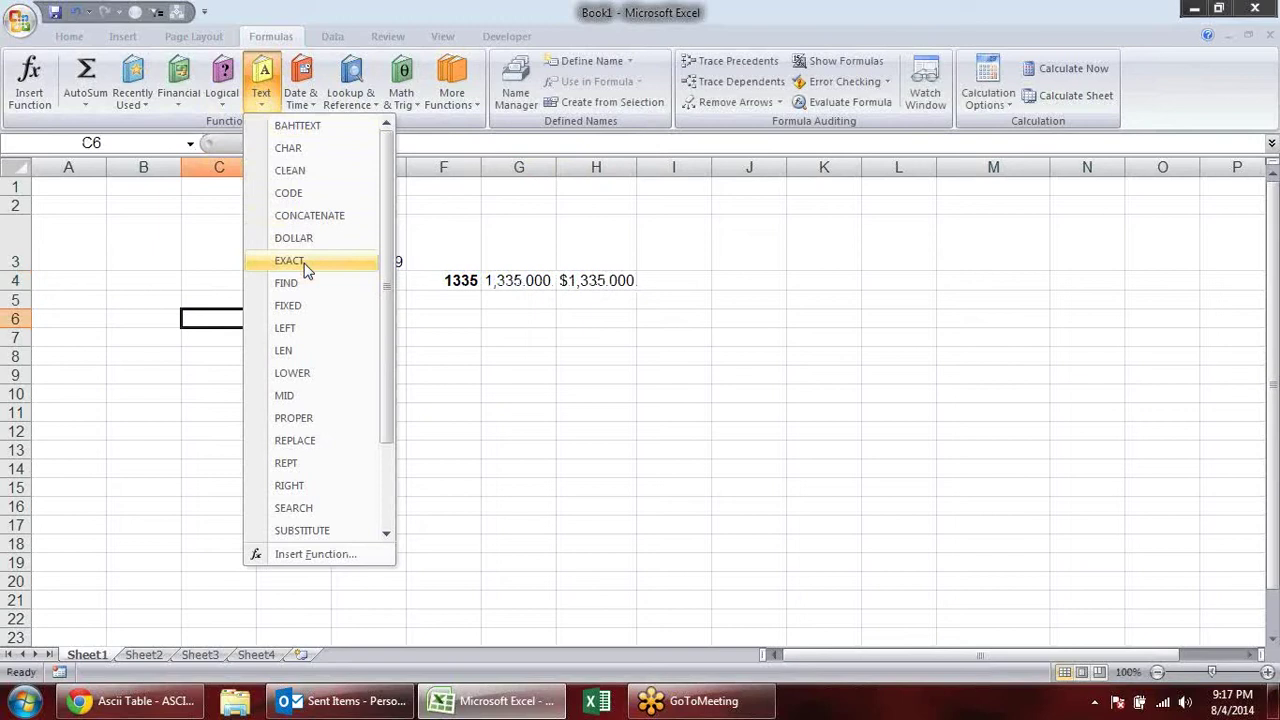
- Type praveen in D7 and PRAVEEN in E7
{"action": "key", "text": "Escape"}
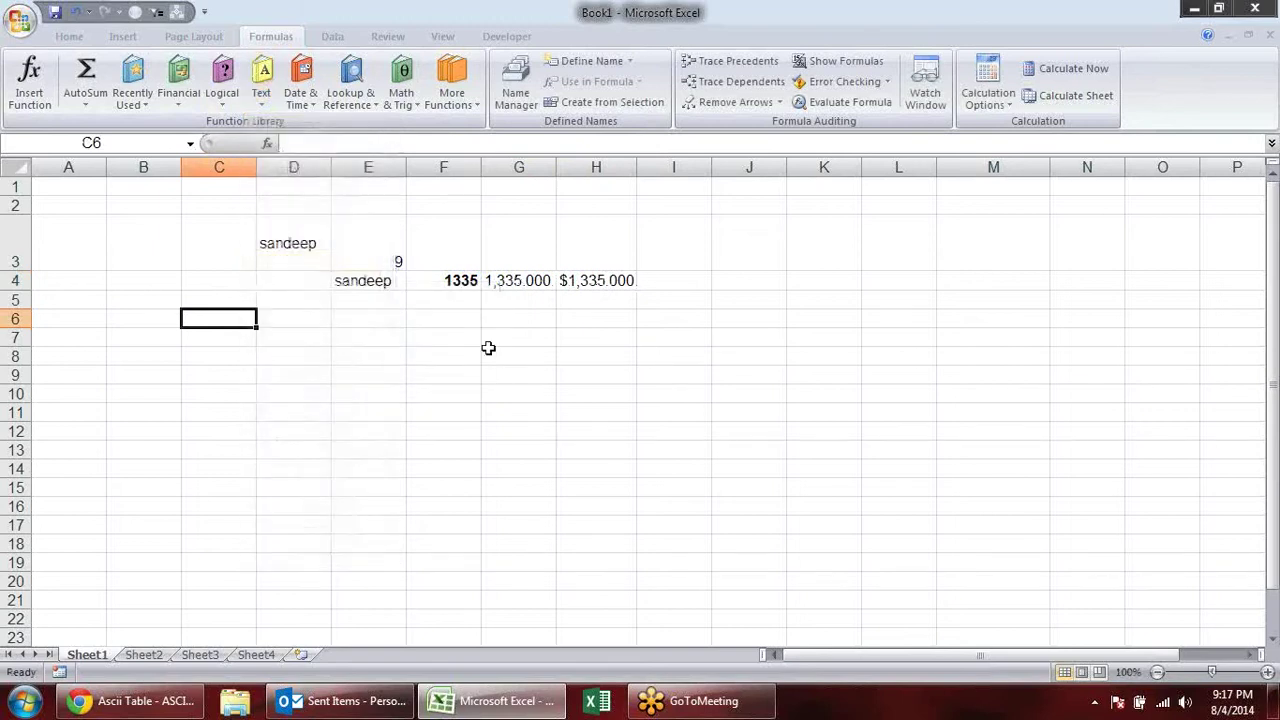
{"action": "left_click", "coordinate": [400, 316]}
{"action": "left_click", "coordinate": [281, 330]}
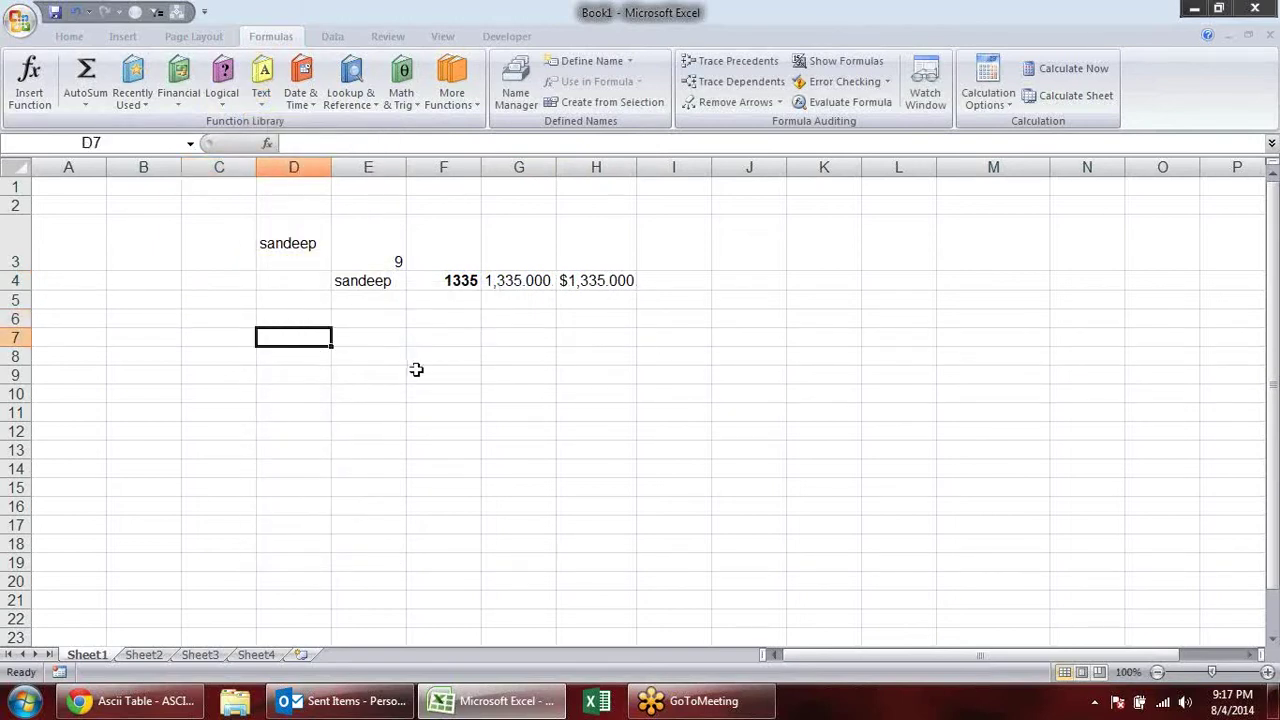
{"action": "type", "text": "praveen"}
{"action": "key", "text": "Tab"}
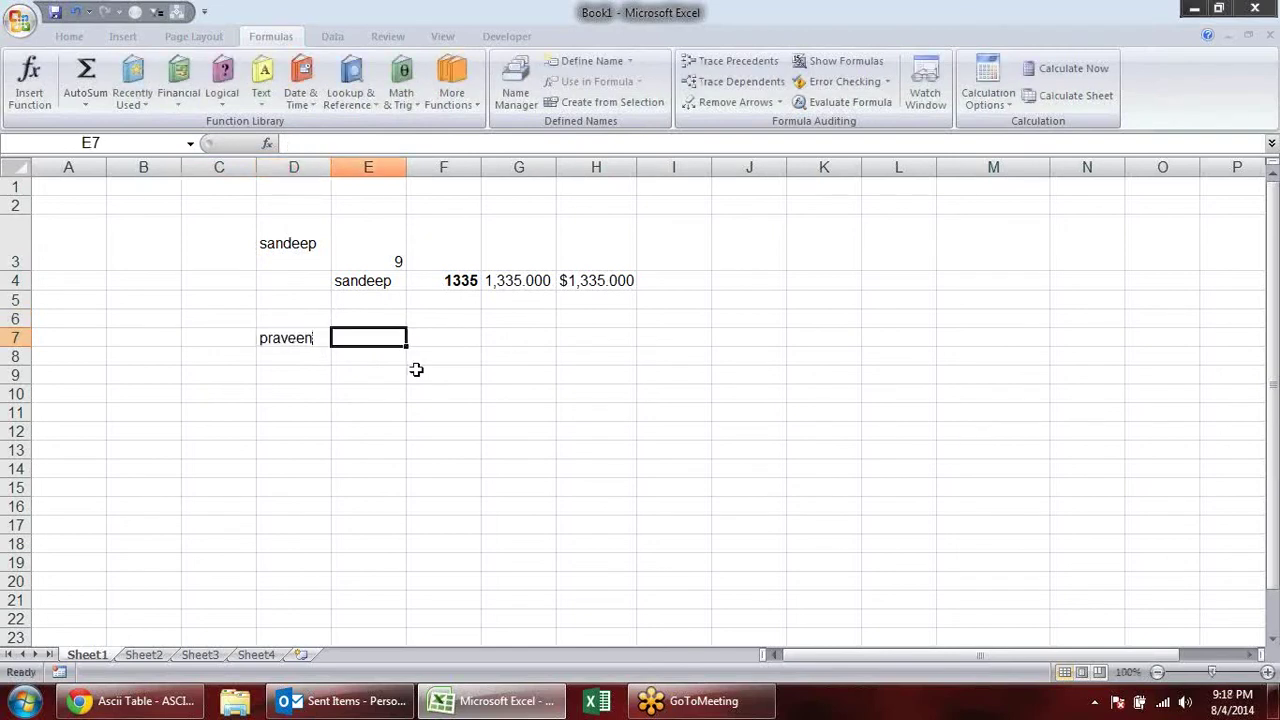
{"action": "type", "text": "PRAD"}
{"action": "key", "text": "BackSpace"}
{"action": "type", "text": "VEEN"}
{"action": "key", "text": "Return"}
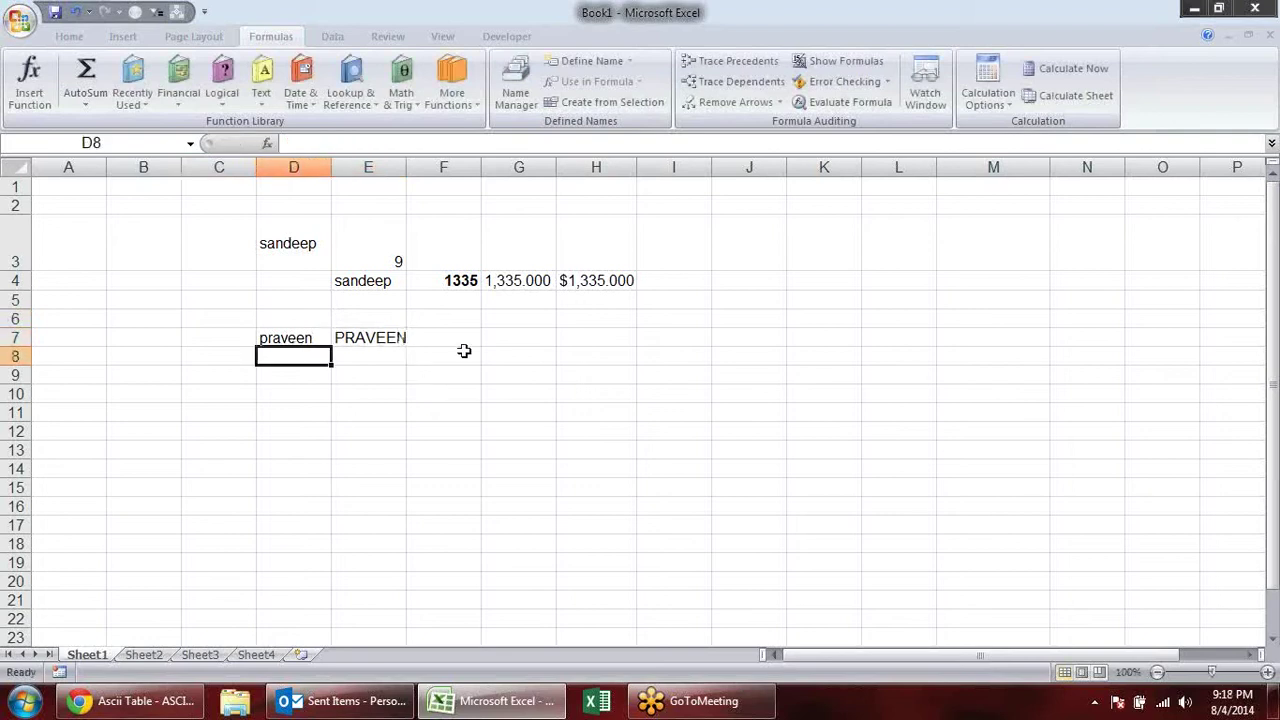
- Widen column E and enter =D7=E7 in F7, returning TRUE
{"action": "left_click", "coordinate": [457, 337]}
{"action": "left_click_drag", "start_coordinate": [406, 167], "coordinate": [411, 167]}
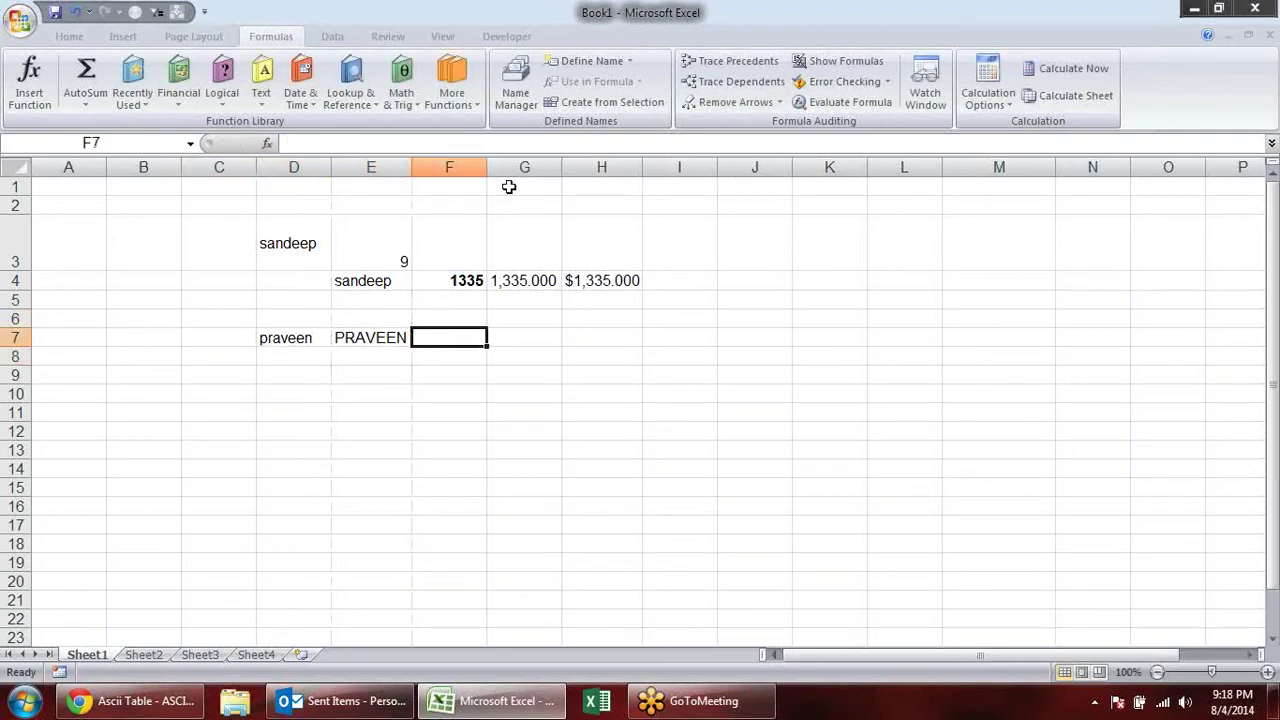
{"action": "type", "text": "="}
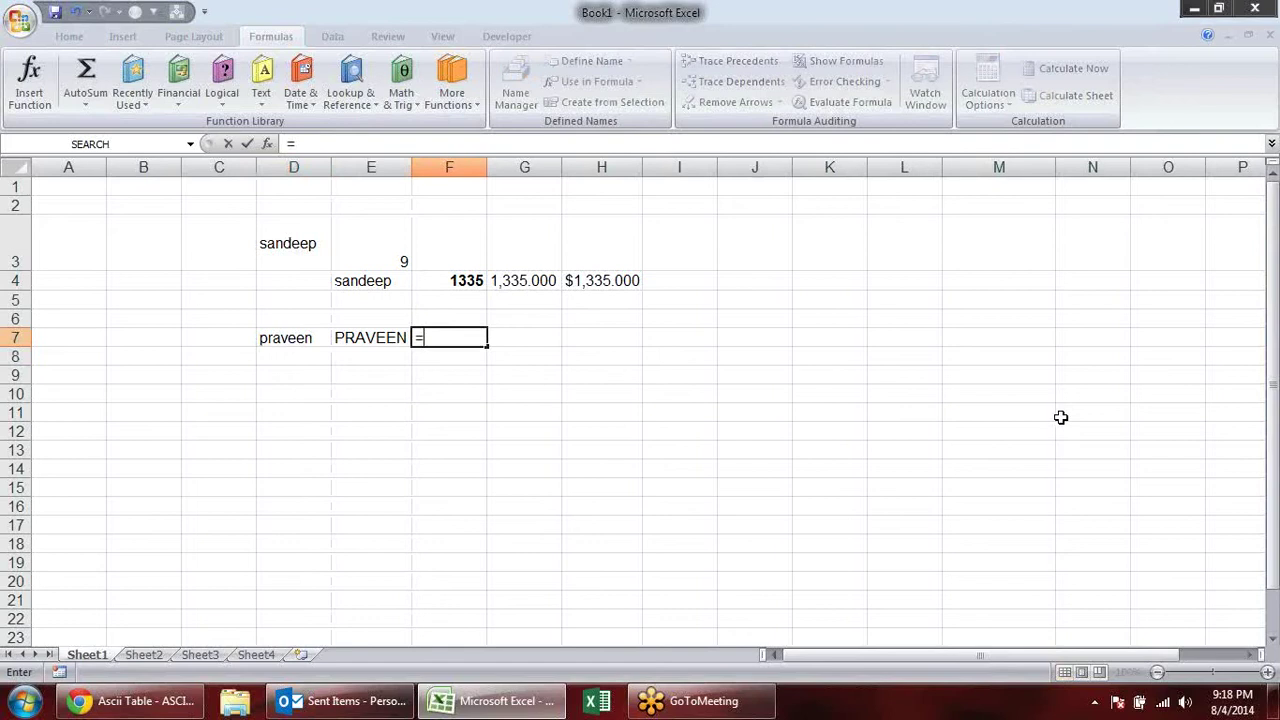
{"action": "key", "text": "Left"}
{"action": "key", "text": "Left"}
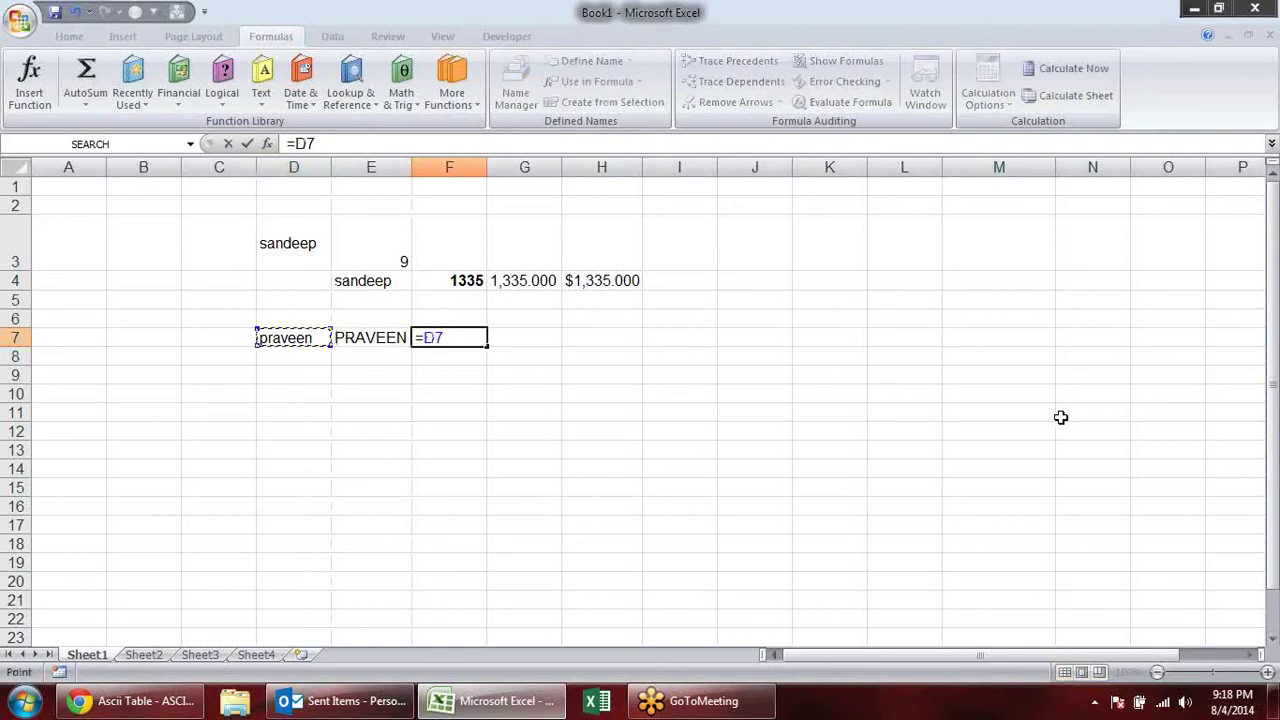
{"action": "type", "text": "="}
{"action": "left_click", "coordinate": [369, 337]}
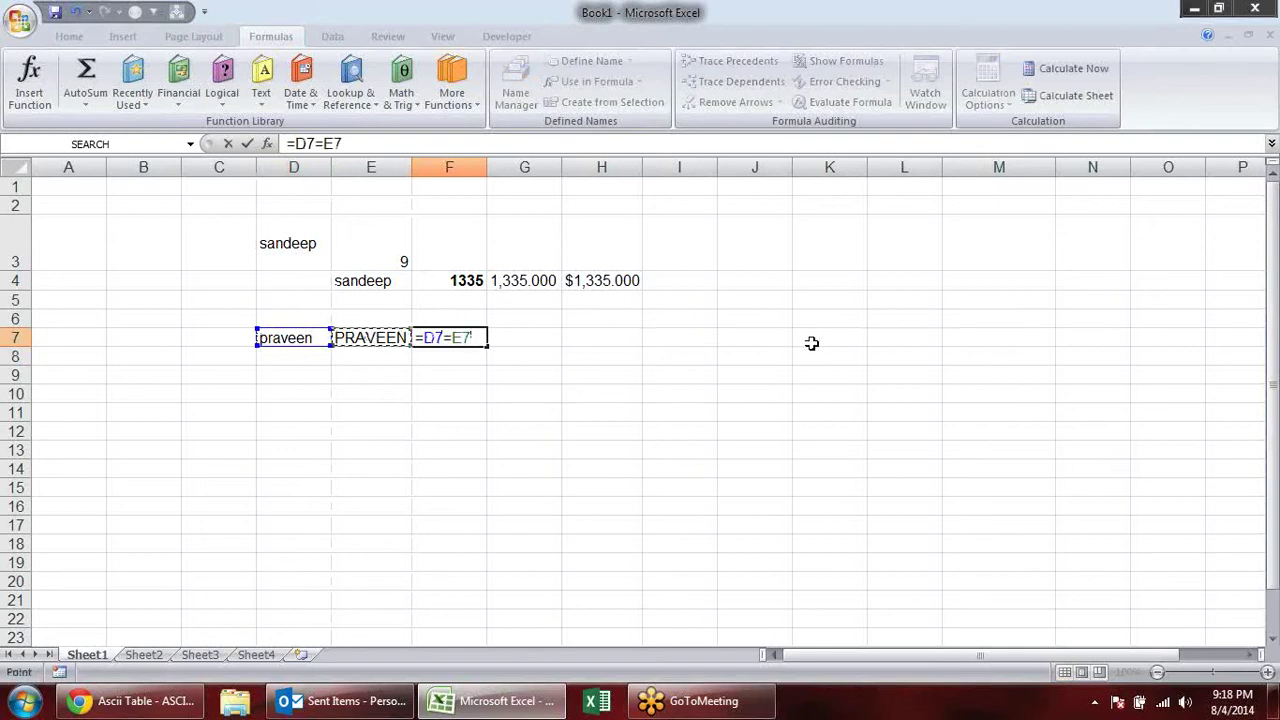
{"action": "key", "text": "Return"}
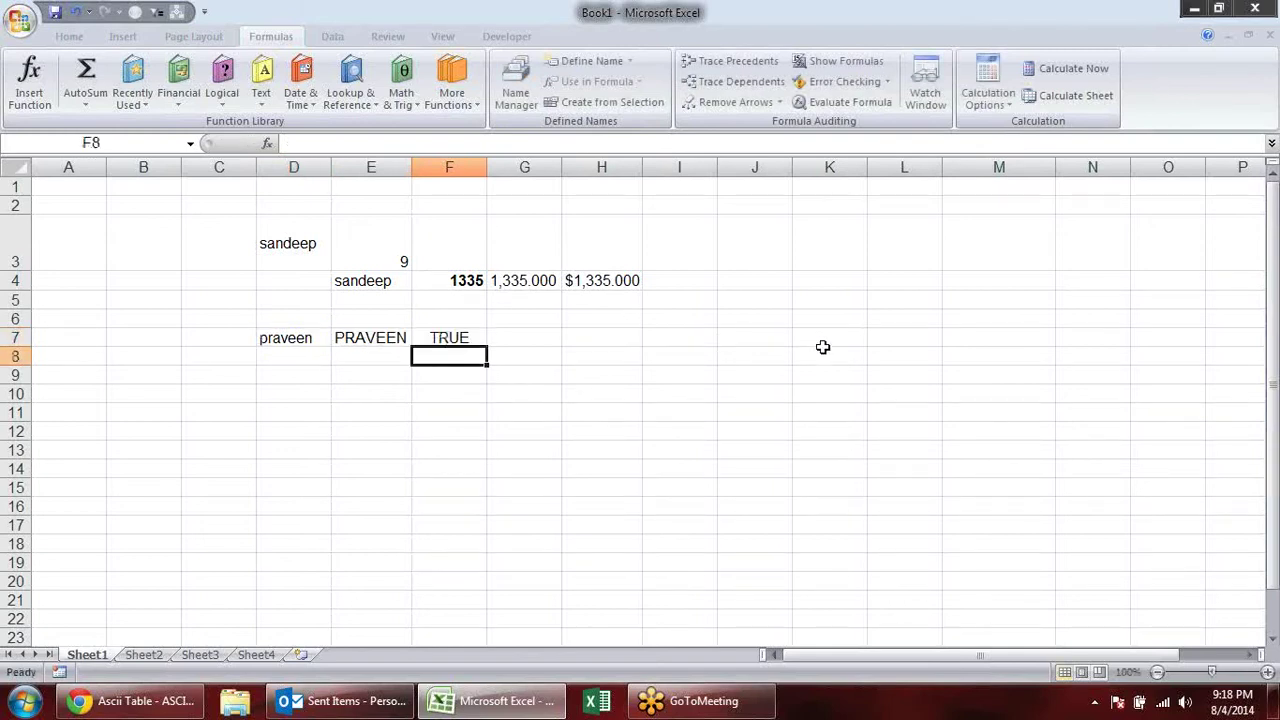
- Replace F7's formula with the case-sensitive =EXACT(D7,E7)
{"action": "double_click", "coordinate": [456, 340]}
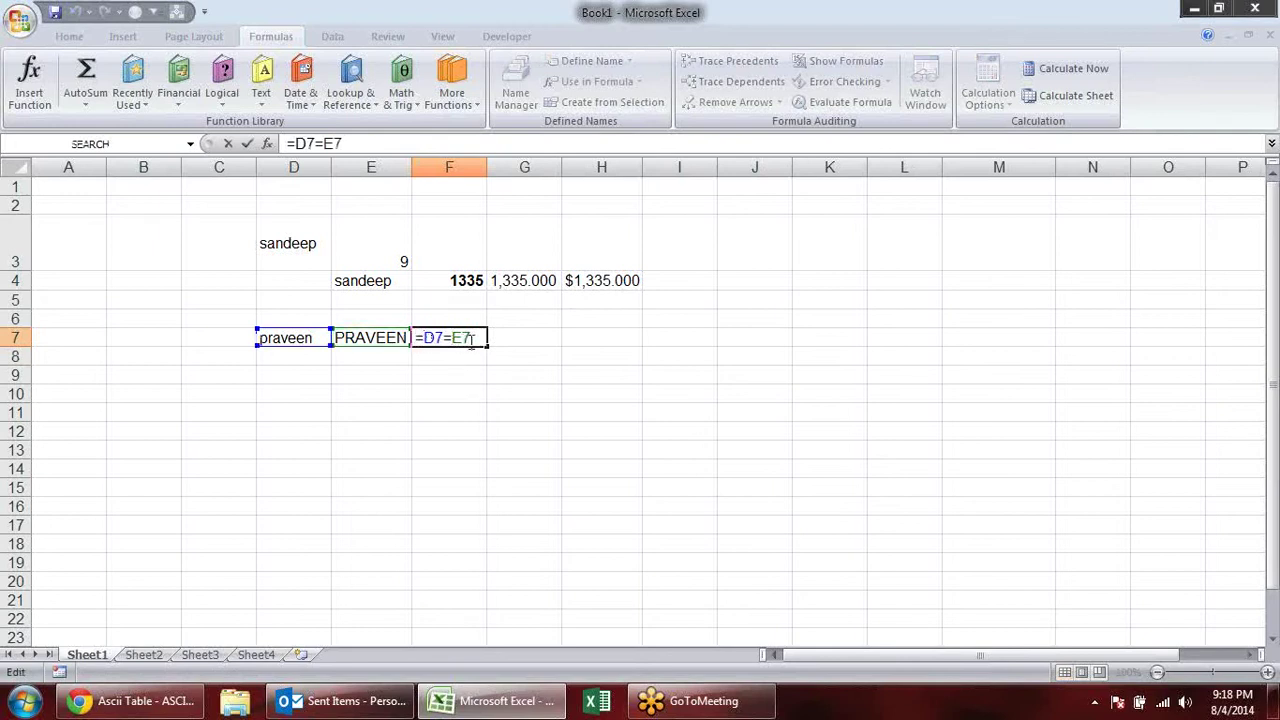
{"action": "left_click_drag", "start_coordinate": [471, 340], "coordinate": [414, 339]}
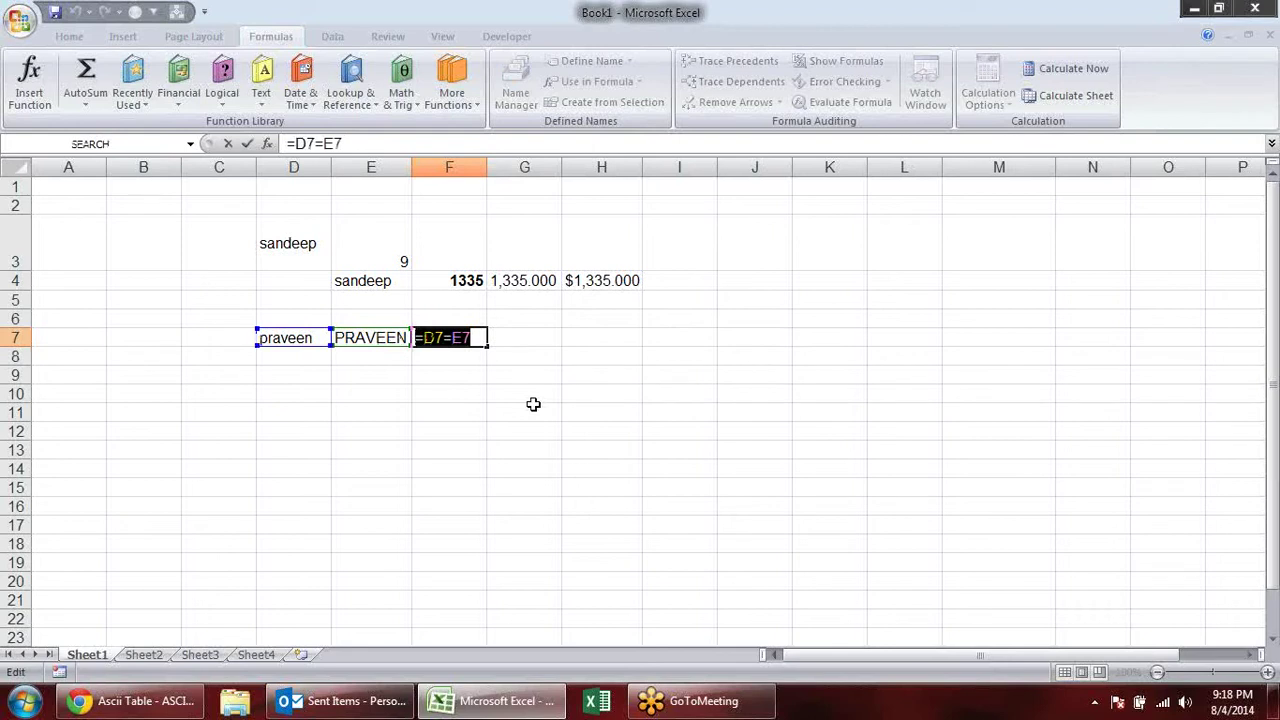
{"action": "type", "text": "=EX"}
{"action": "key", "text": "Tab"}
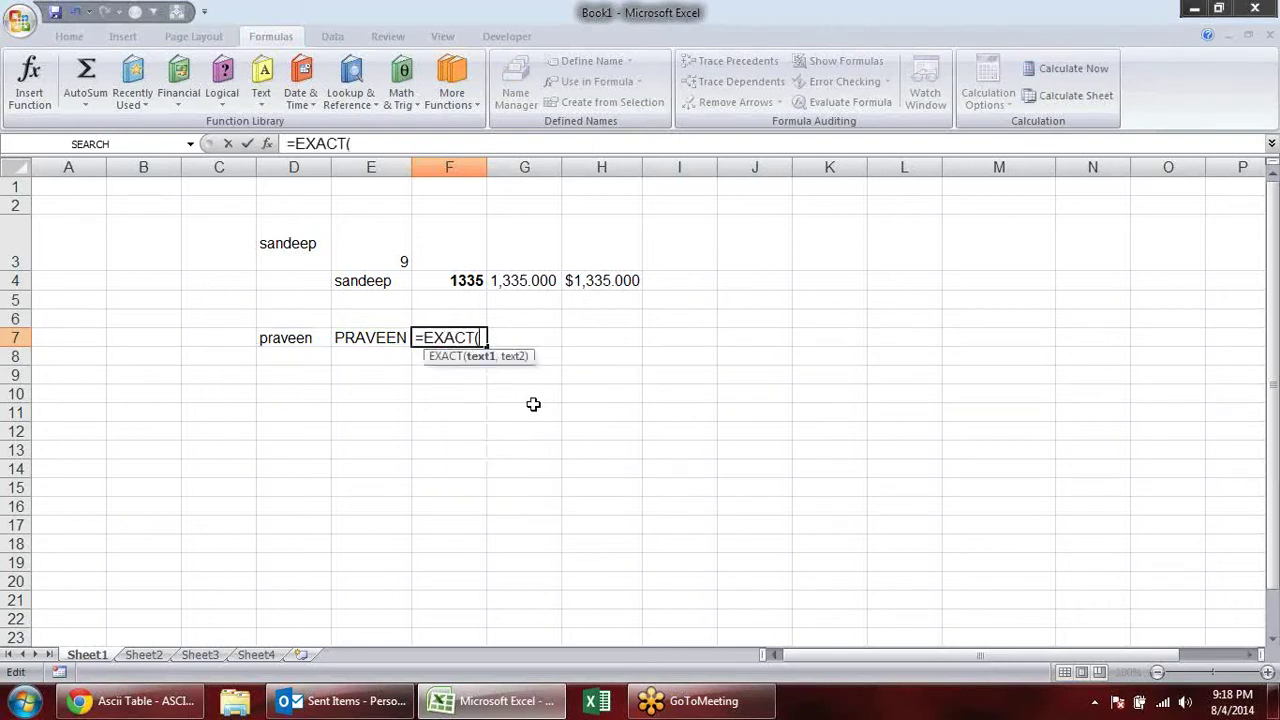
{"action": "left_click", "coordinate": [303, 338]}
{"action": "type", "text": ","}
{"action": "left_click", "coordinate": [381, 338]}
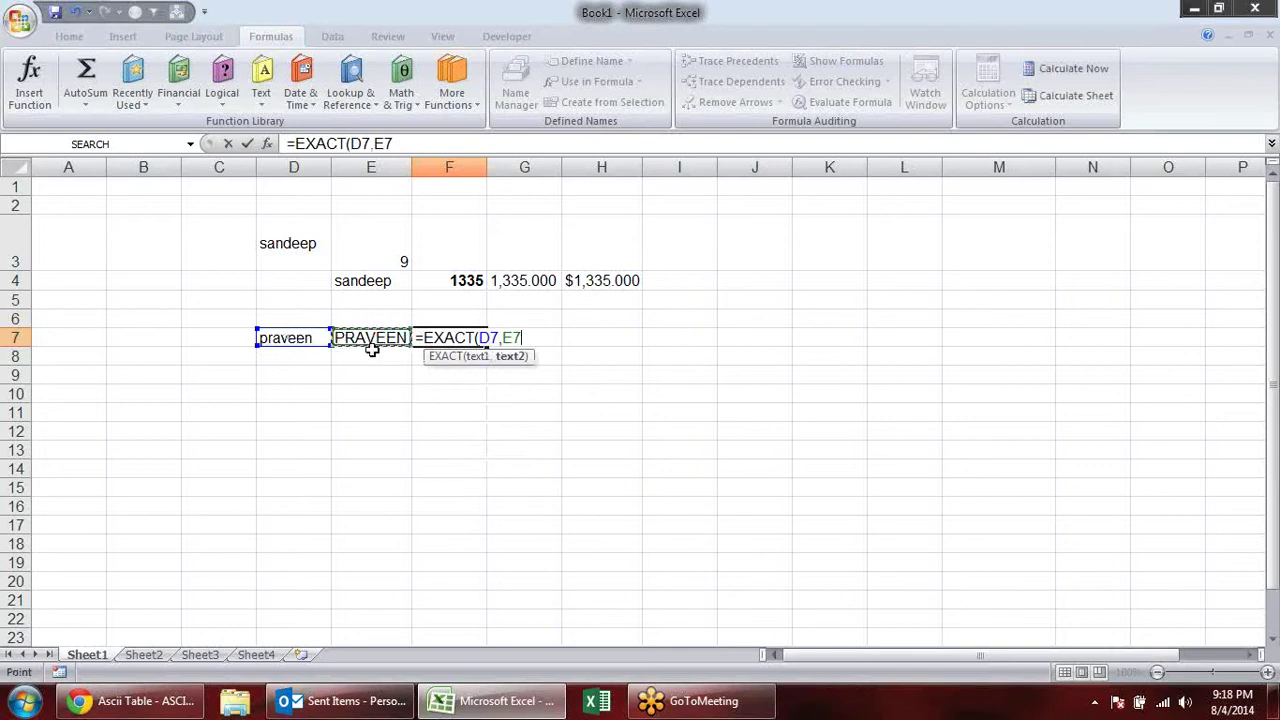
{"action": "key", "text": "Return"}
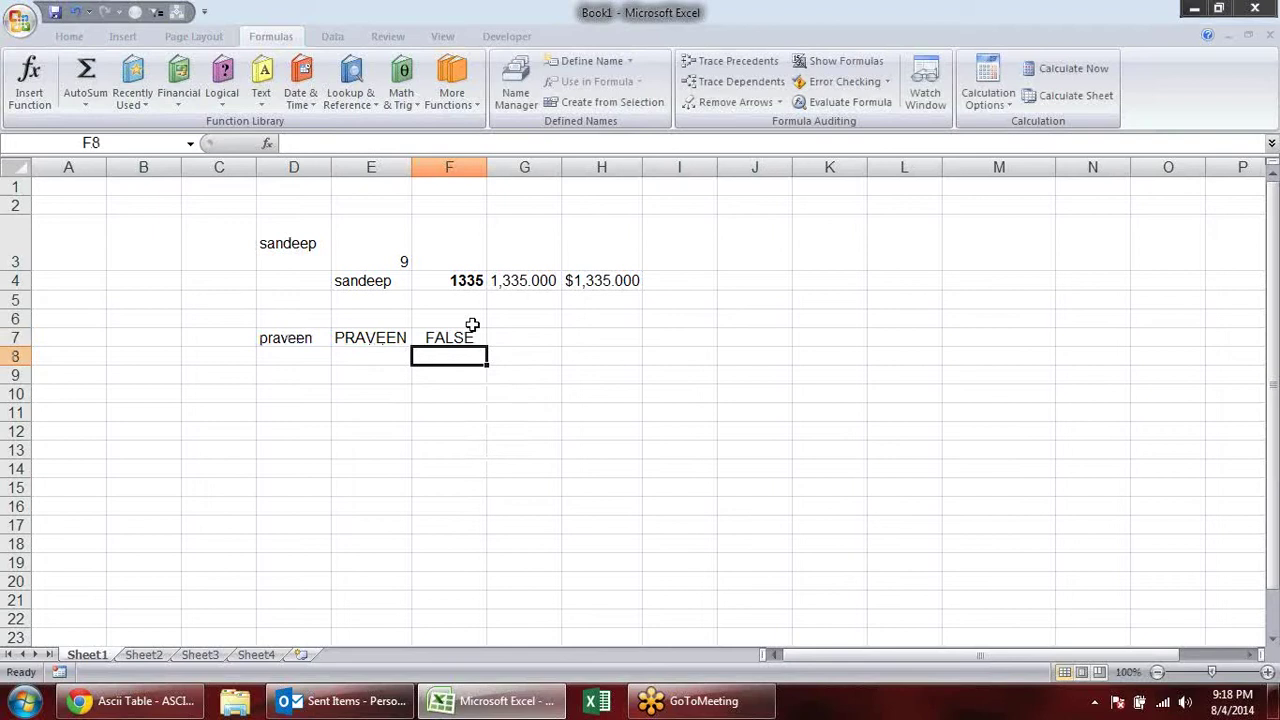
- Review F7's EXACT formula, then revert E7 to lowercase praveen
{"action": "left_click", "coordinate": [471, 331]}
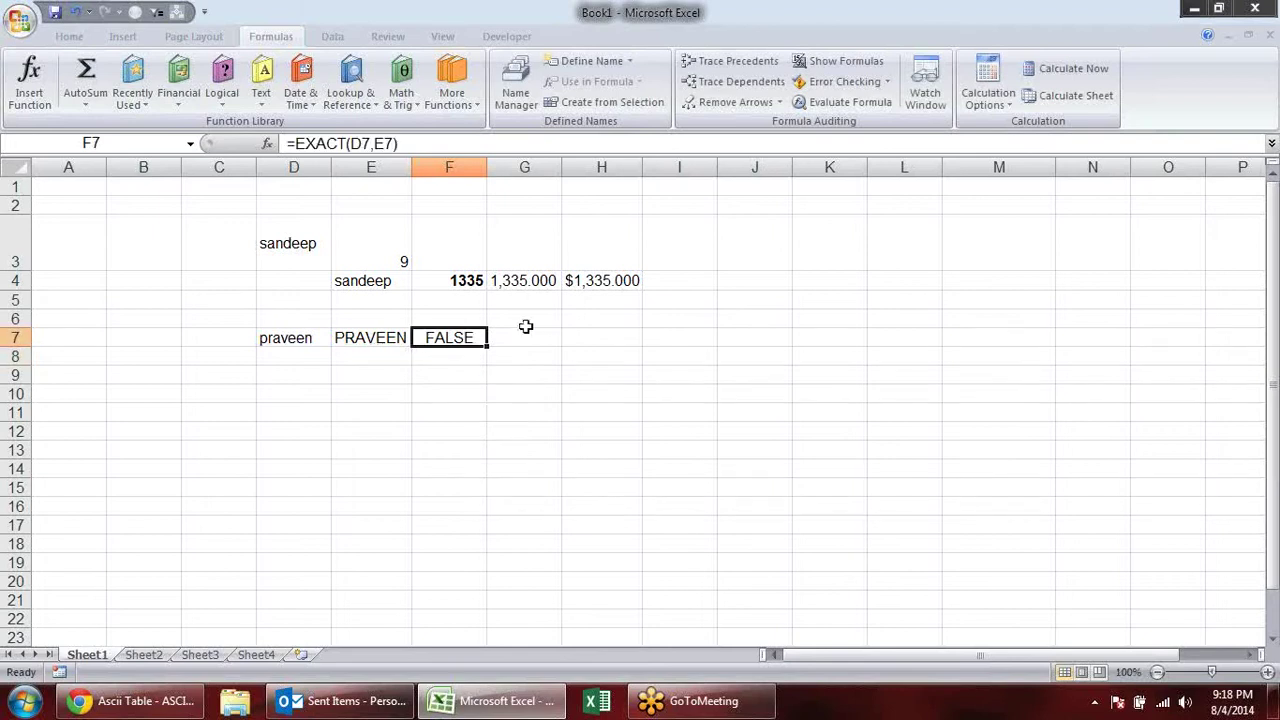
{"action": "double_click", "coordinate": [466, 338]}
{"action": "key", "text": "Escape"}
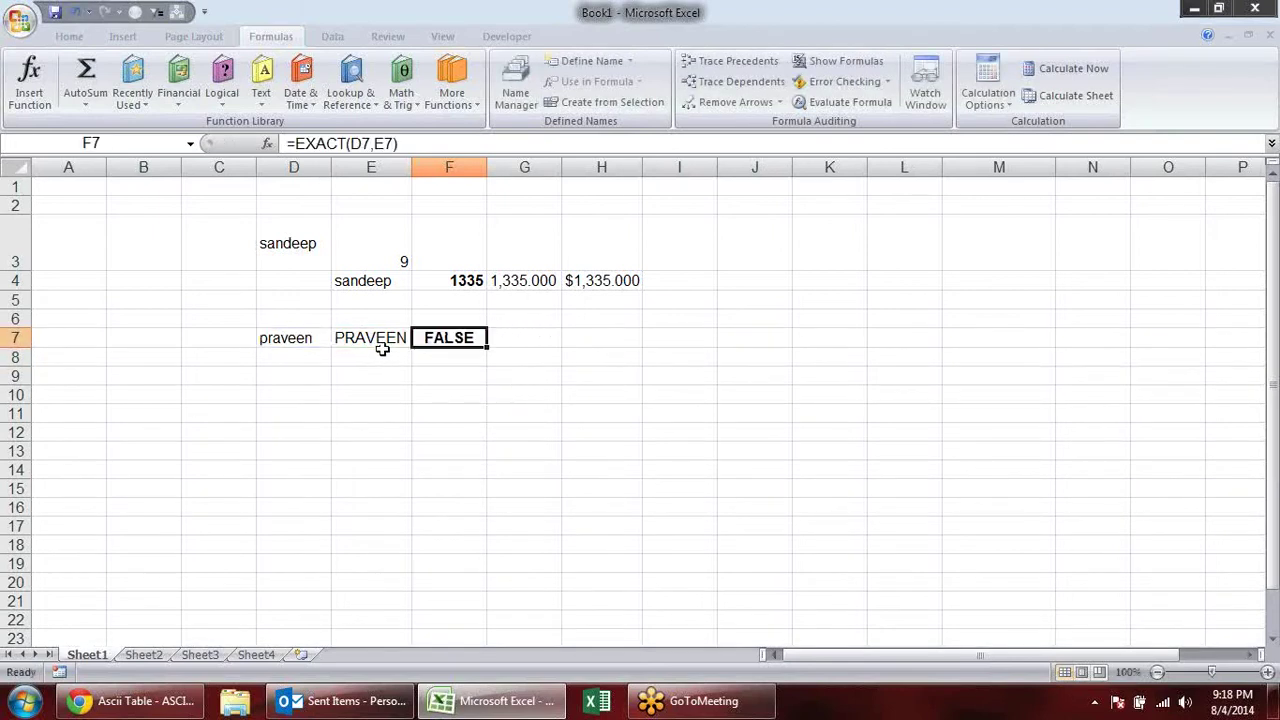
{"action": "left_click", "coordinate": [383, 338]}
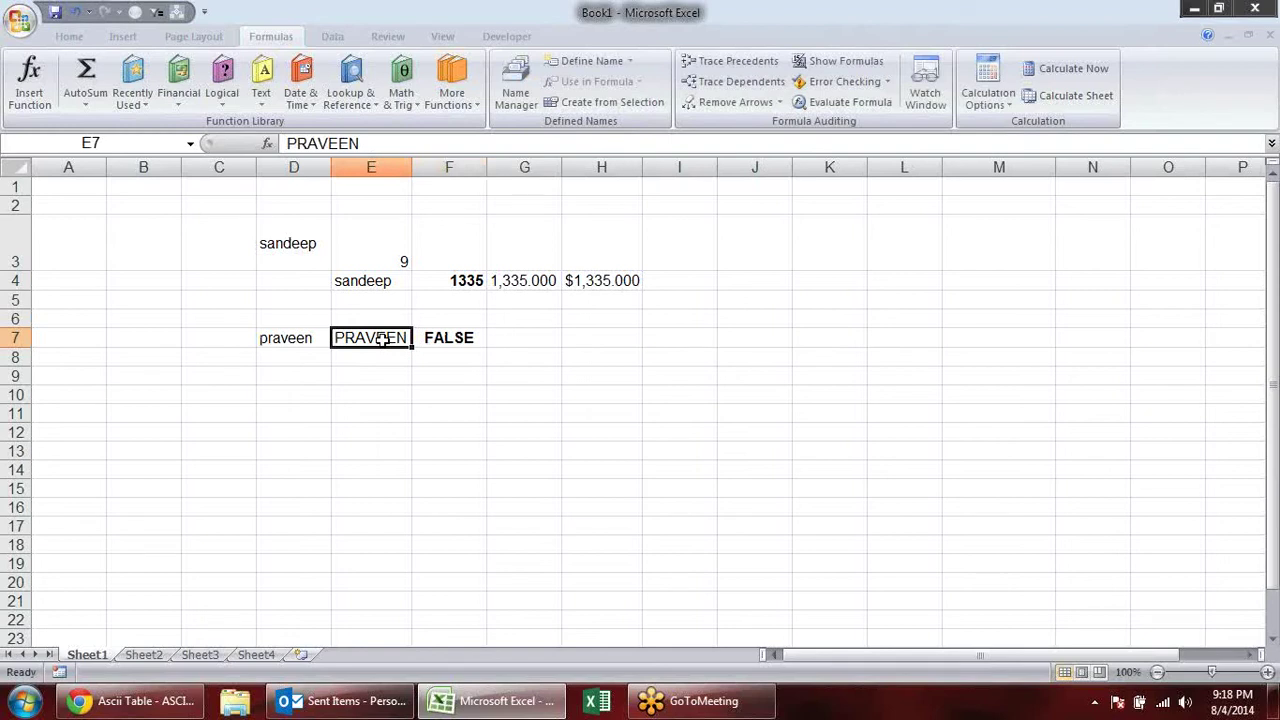
{"action": "key", "text": "ctrl+z"}
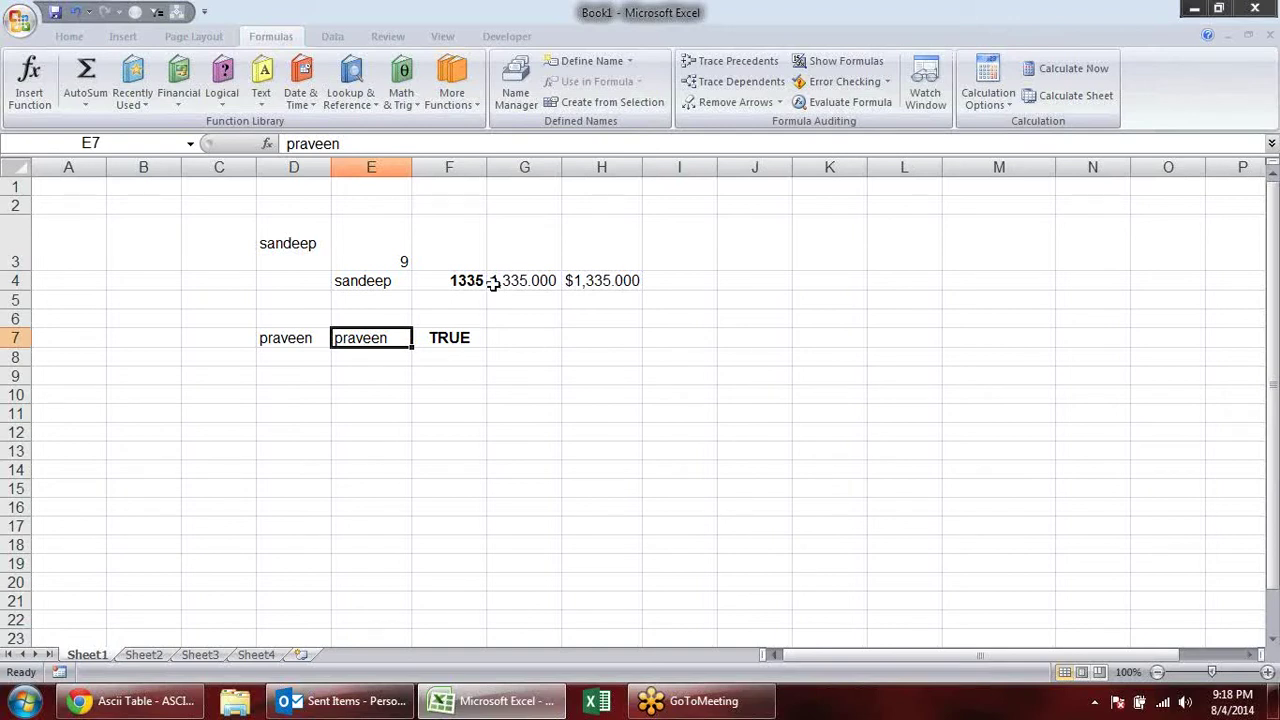
- Confirm F7's =EXACT(D7,E7) in the Function Arguments dialog so it returns TRUE
{"action": "left_click", "coordinate": [446, 337]}
{"action": "left_click", "coordinate": [267, 143]}
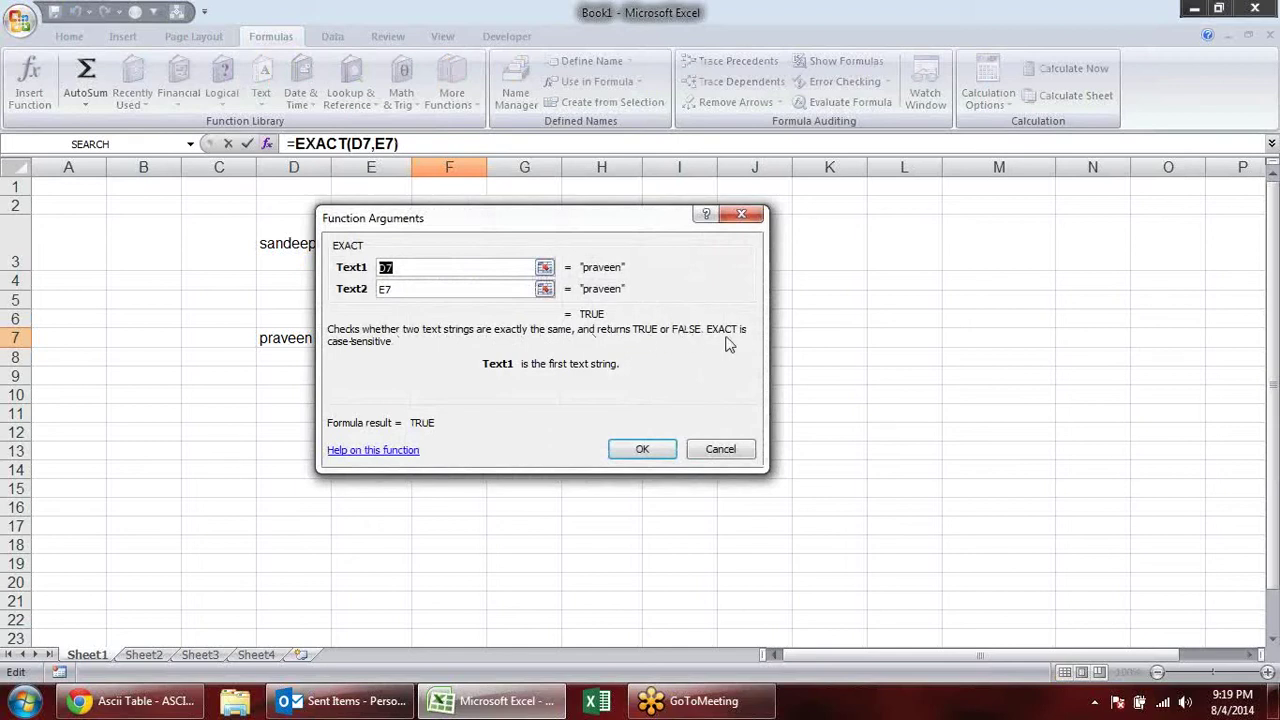
{"action": "left_click", "coordinate": [726, 450]}
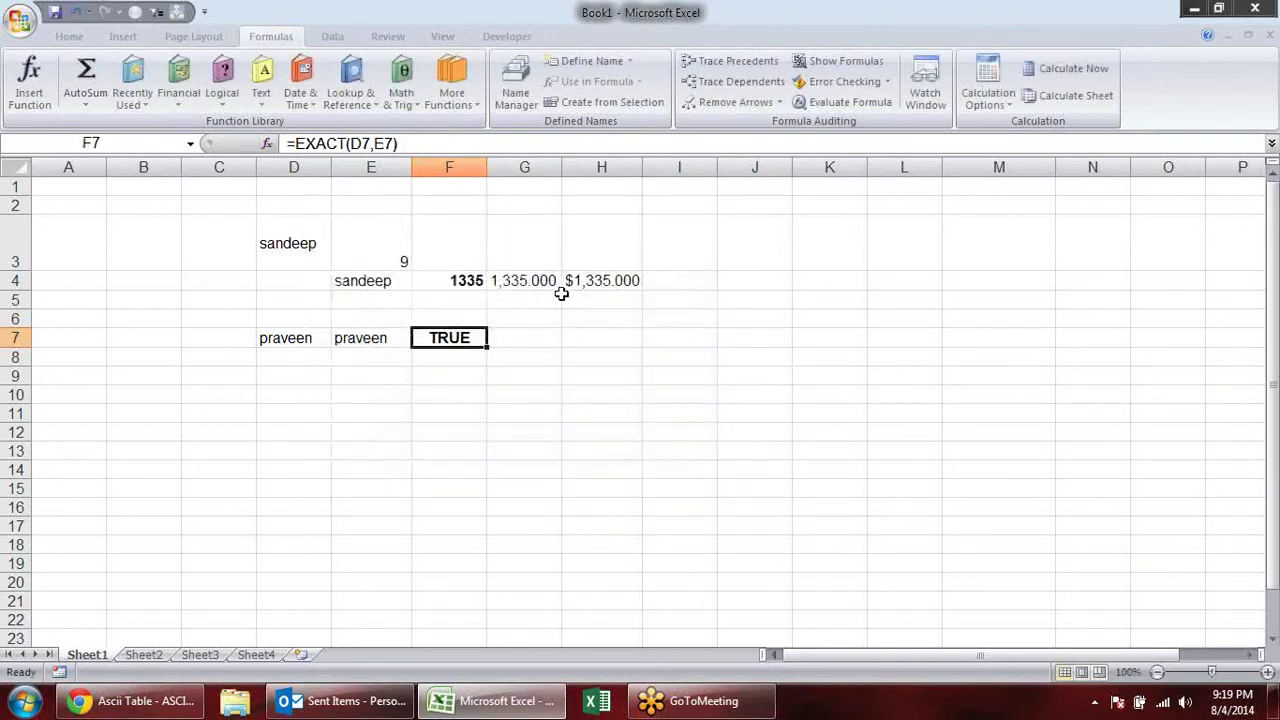
{"action": "left_click", "coordinate": [446, 379]}
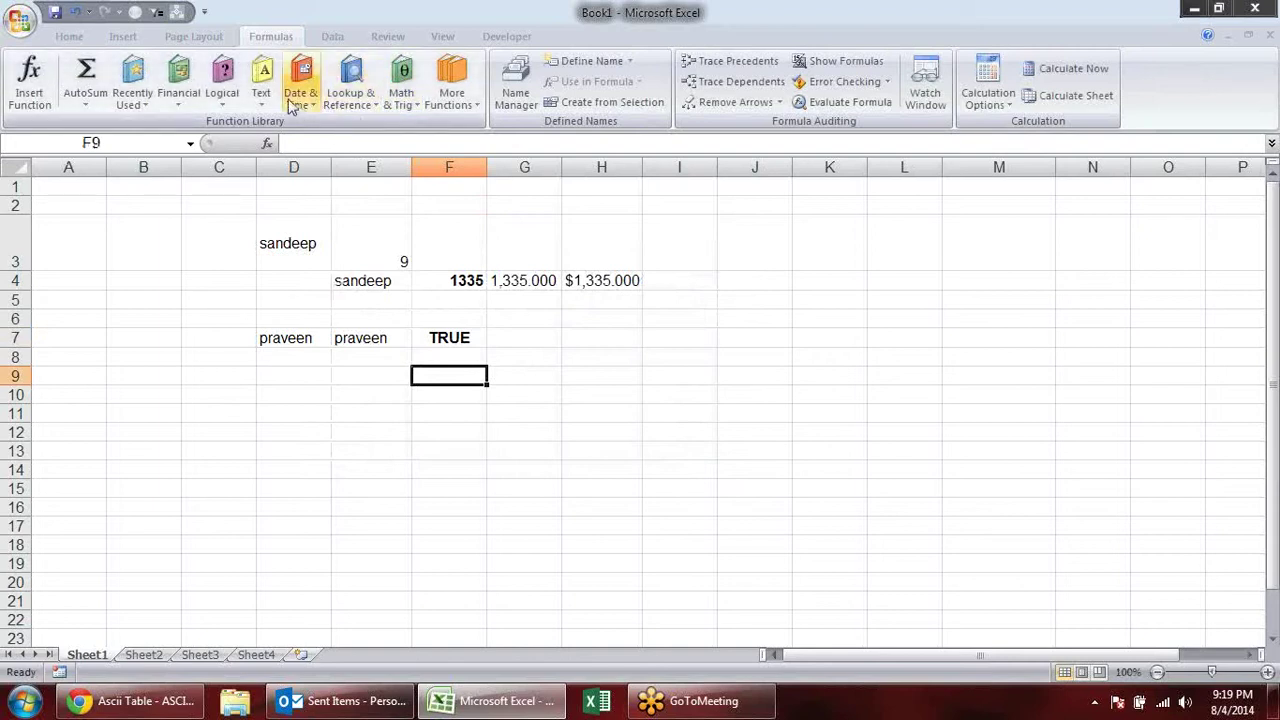
- Browse the Text functions list, then start a REPLACE formula in F7
{"action": "left_click", "coordinate": [261, 85]}
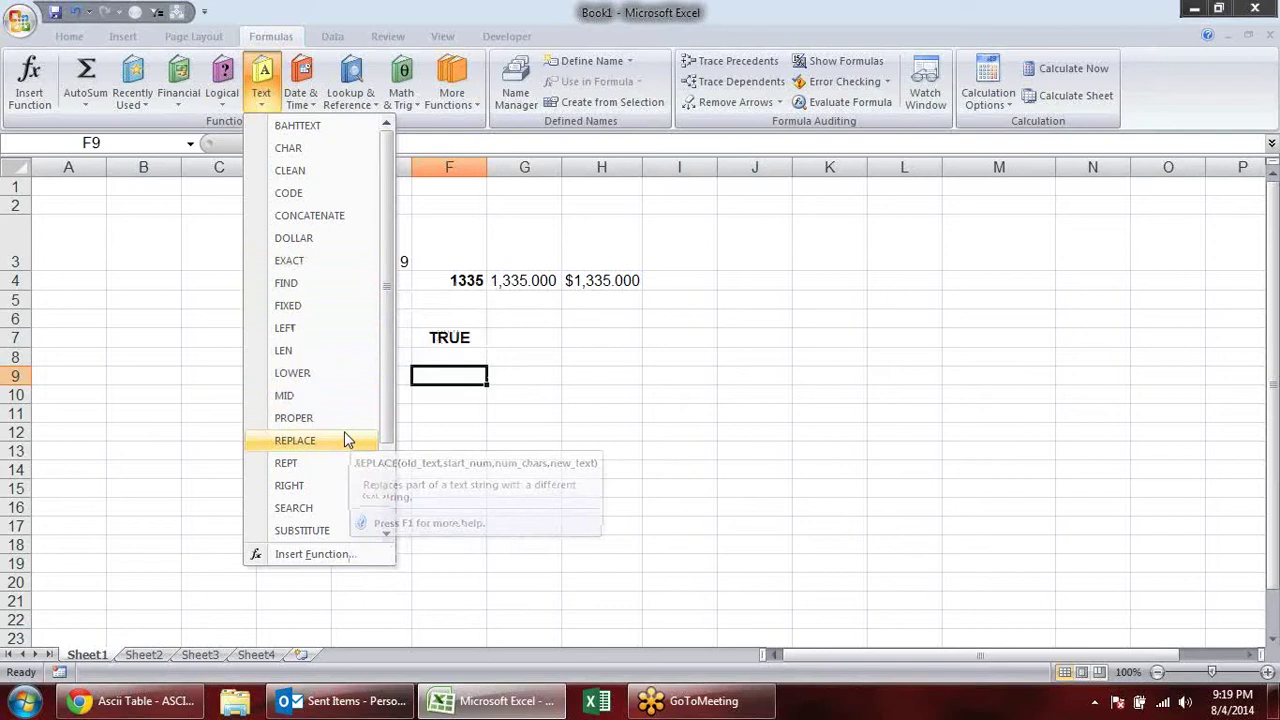
{"action": "key", "text": "Escape"}
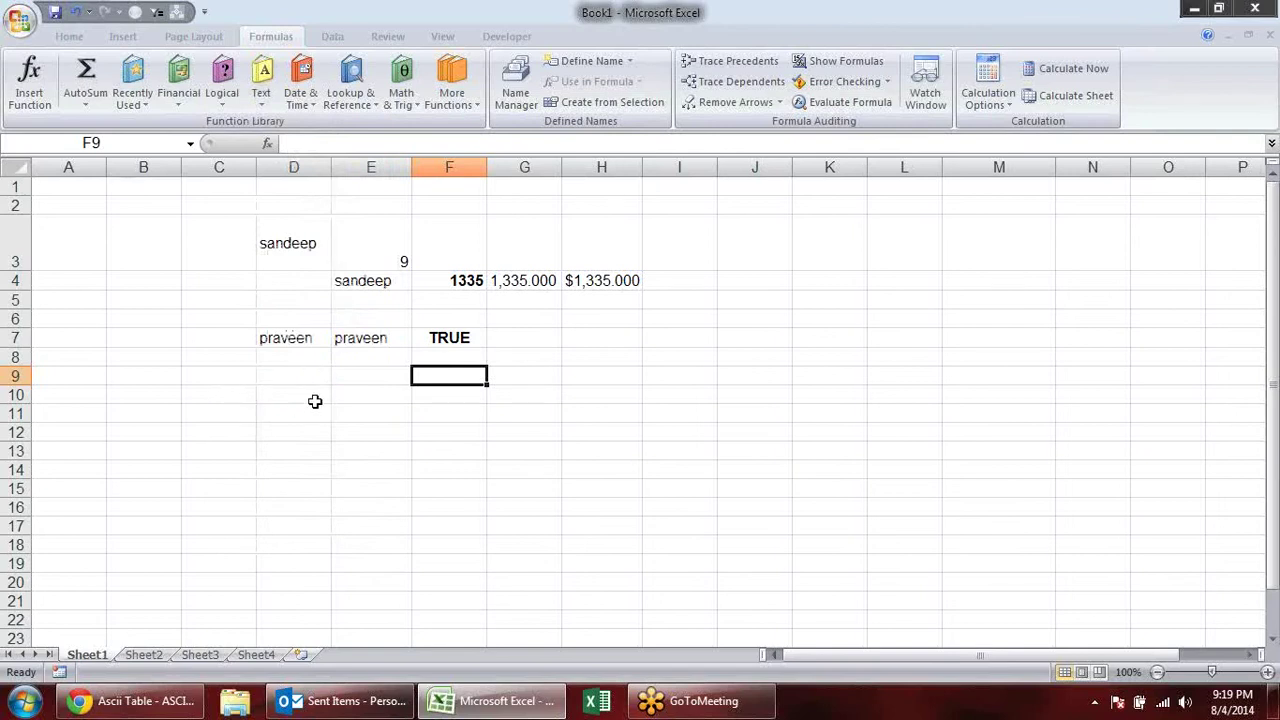
{"action": "left_click", "coordinate": [440, 336]}
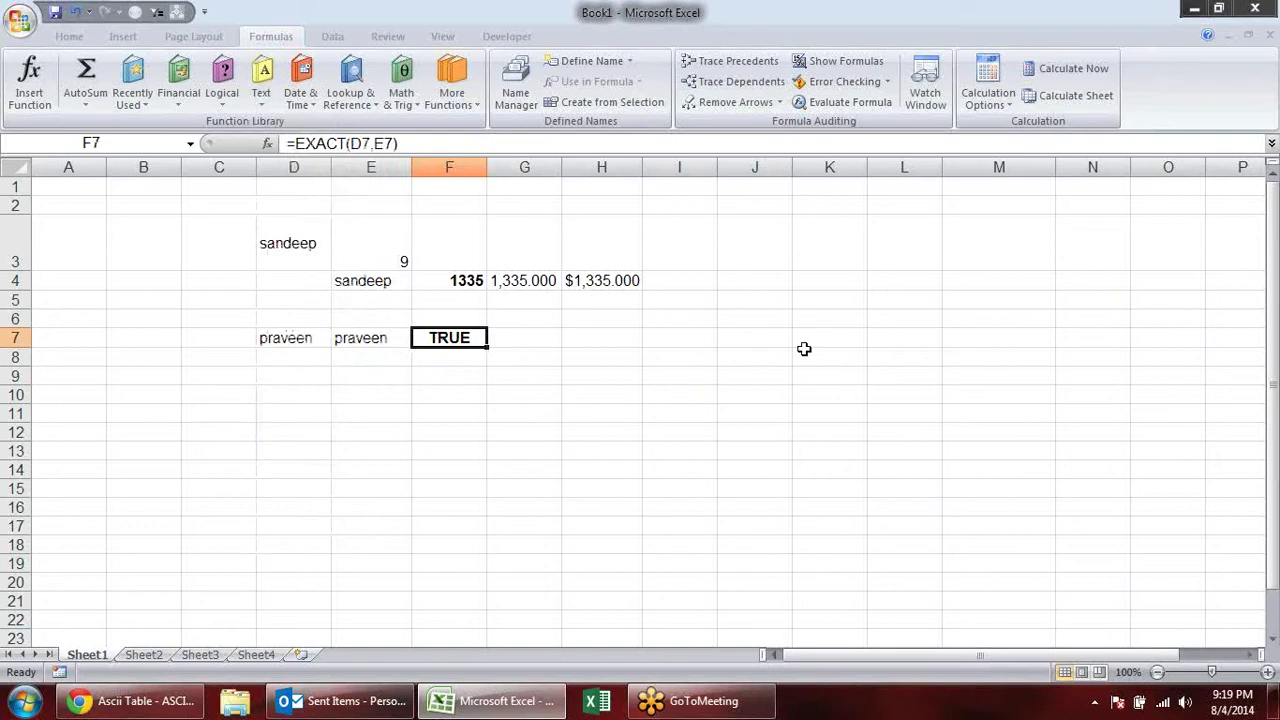
{"action": "type", "text": "=REL"}
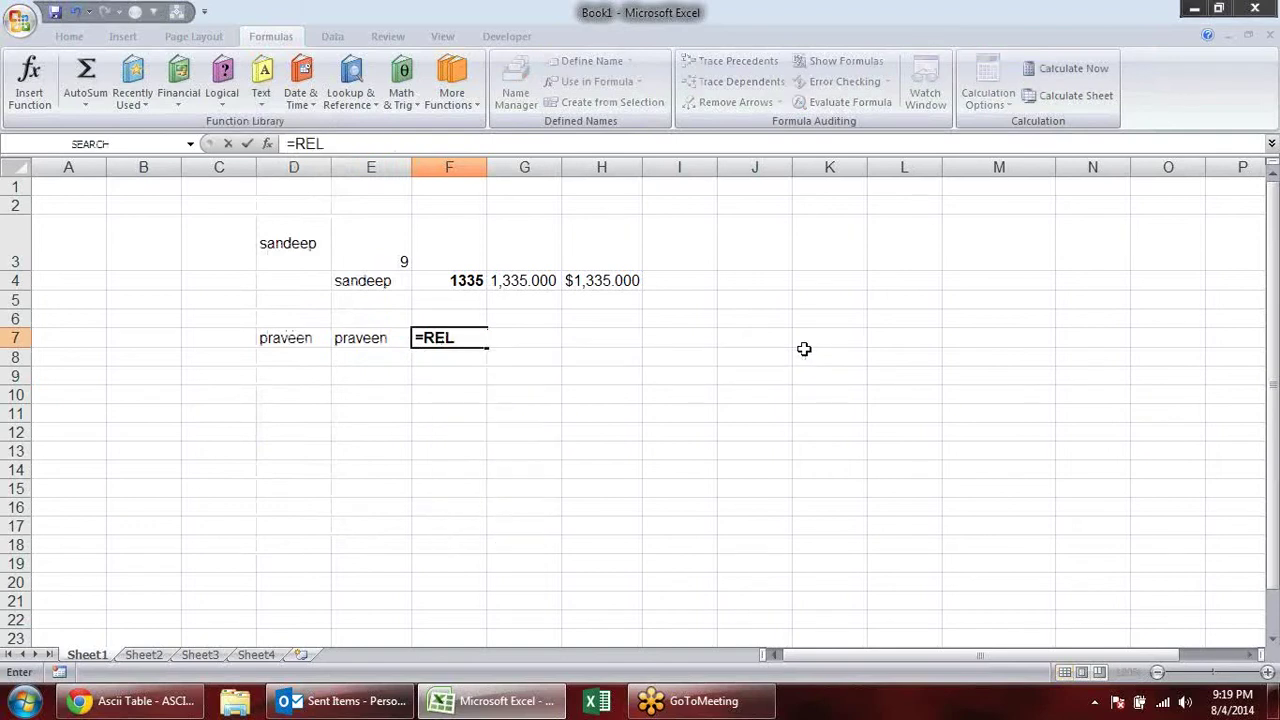
{"action": "key", "text": "BackSpace"}
{"action": "key", "text": "BackSpace"}
{"action": "type", "text": "EP"}
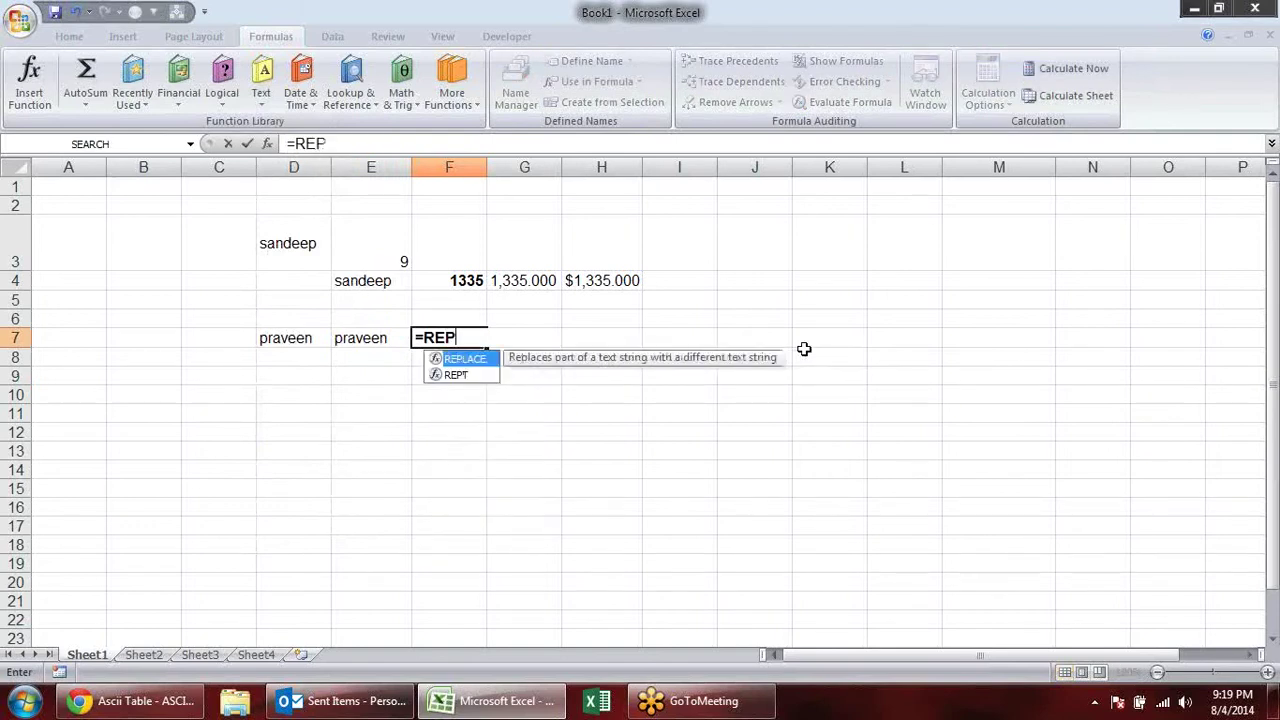
{"action": "key", "text": "Tab"}
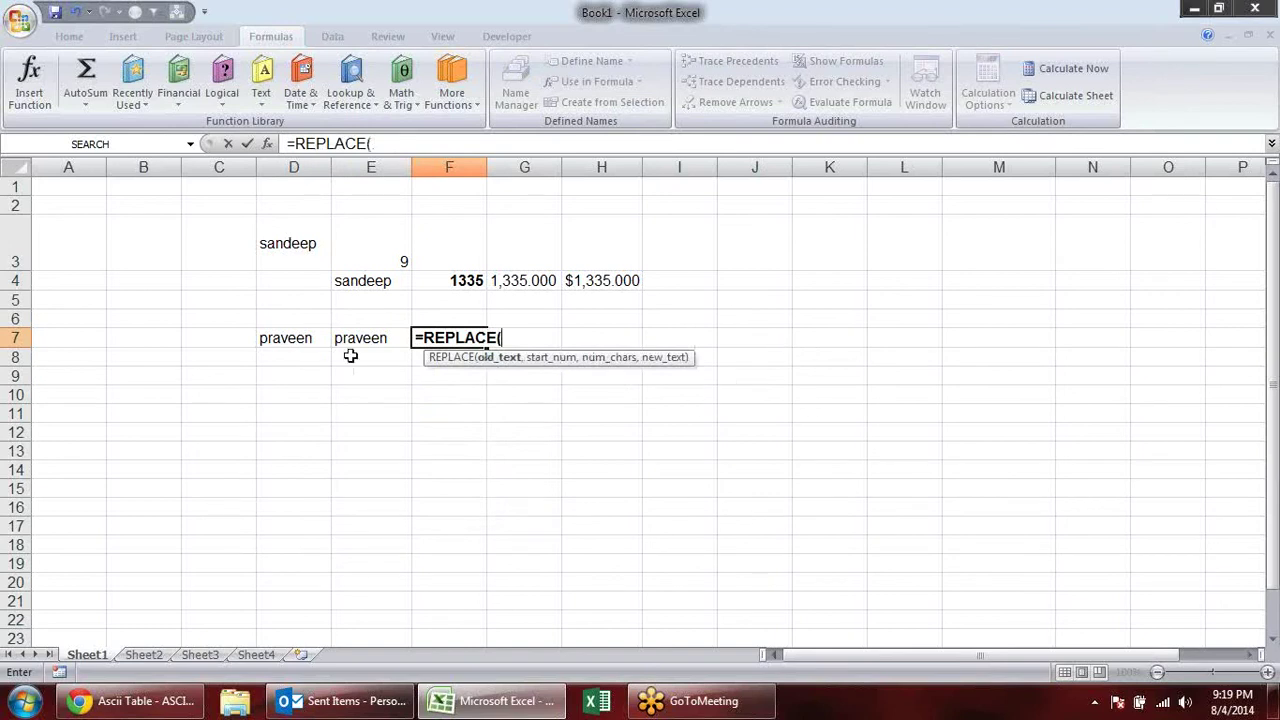
- Complete =REPLACE(E7,3,1,"e") in F7, swapping E7's third letter for e
{"action": "left_click", "coordinate": [382, 335]}
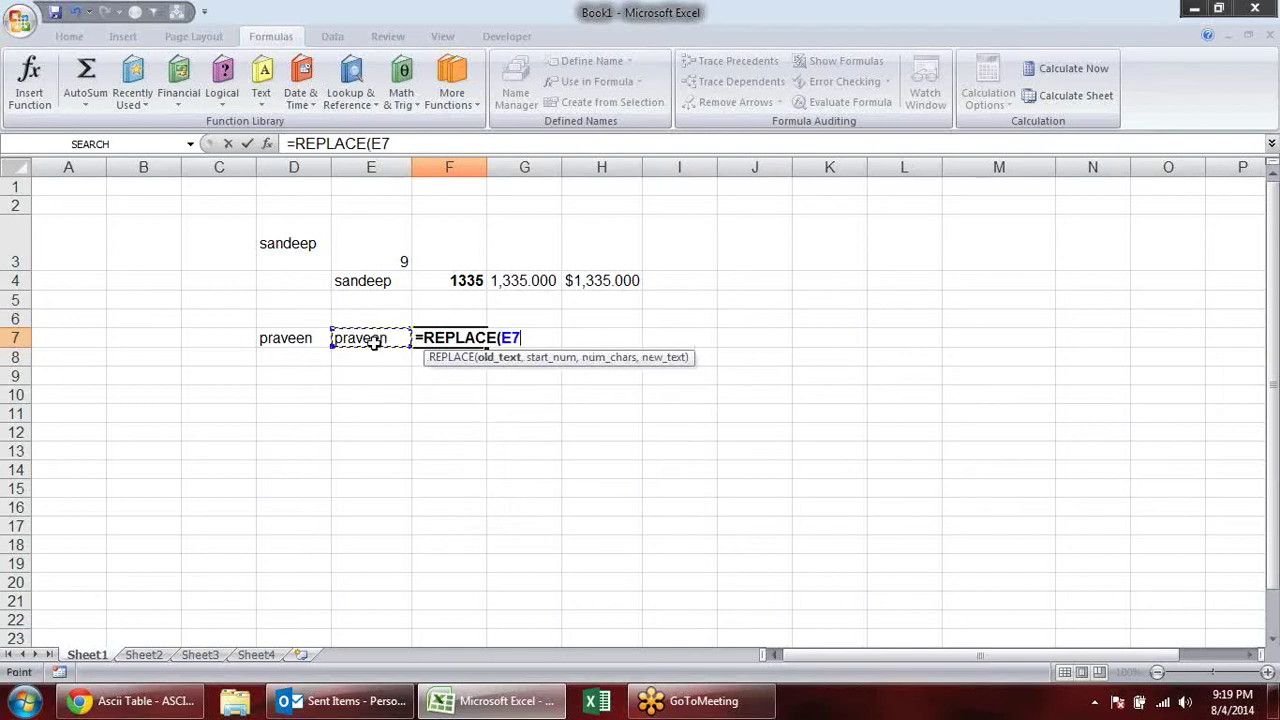
{"action": "type", "text": ","}
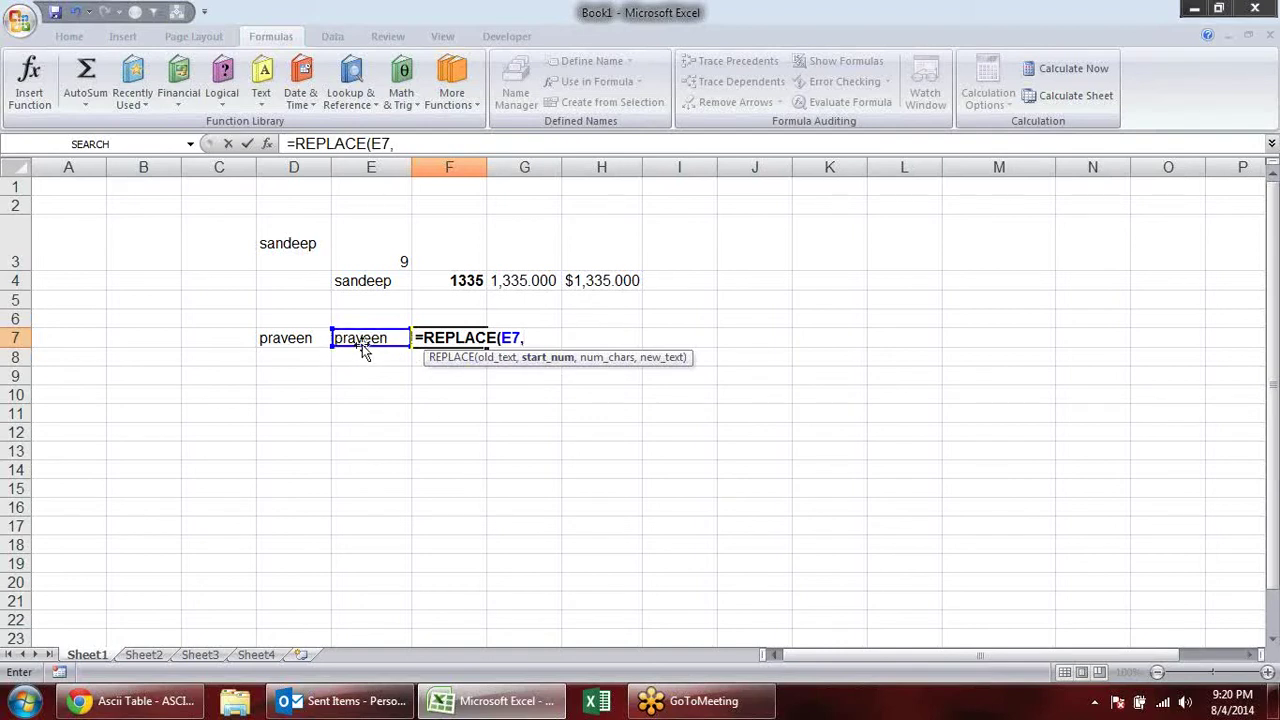
{"action": "type", "text": "3,"}
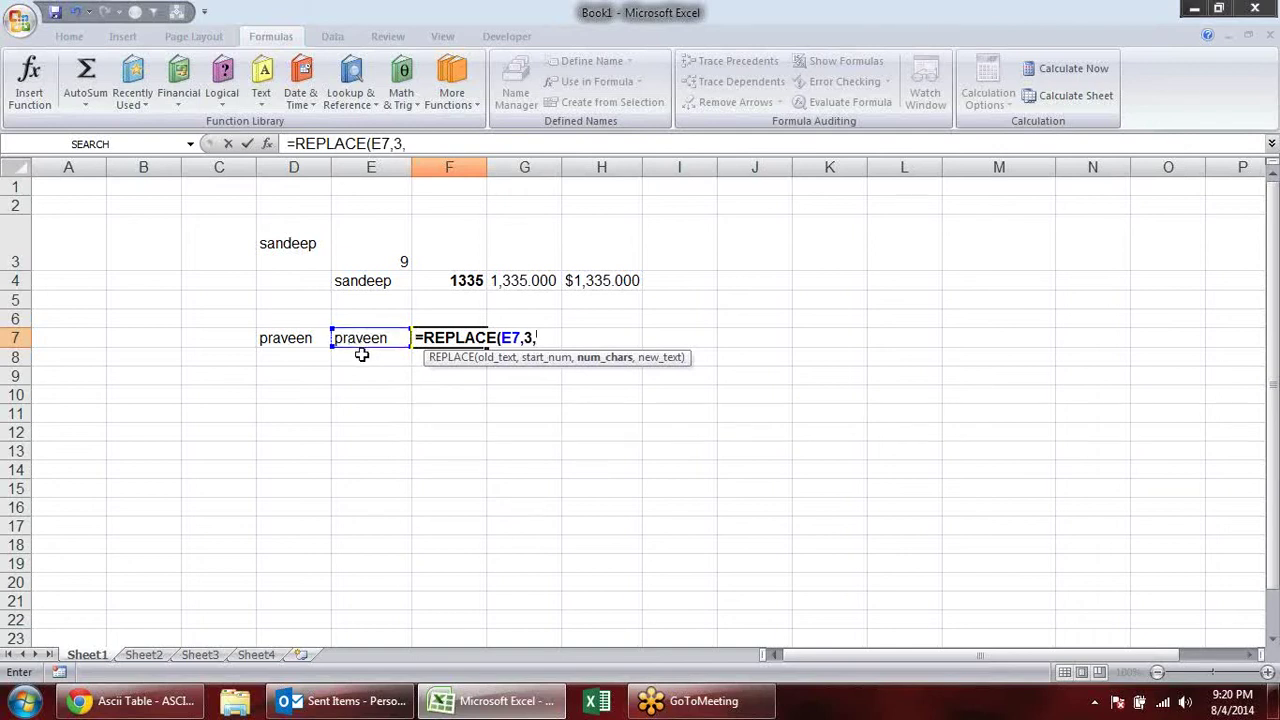
{"action": "type", "text": "1"}
{"action": "type", "text": ",\""}
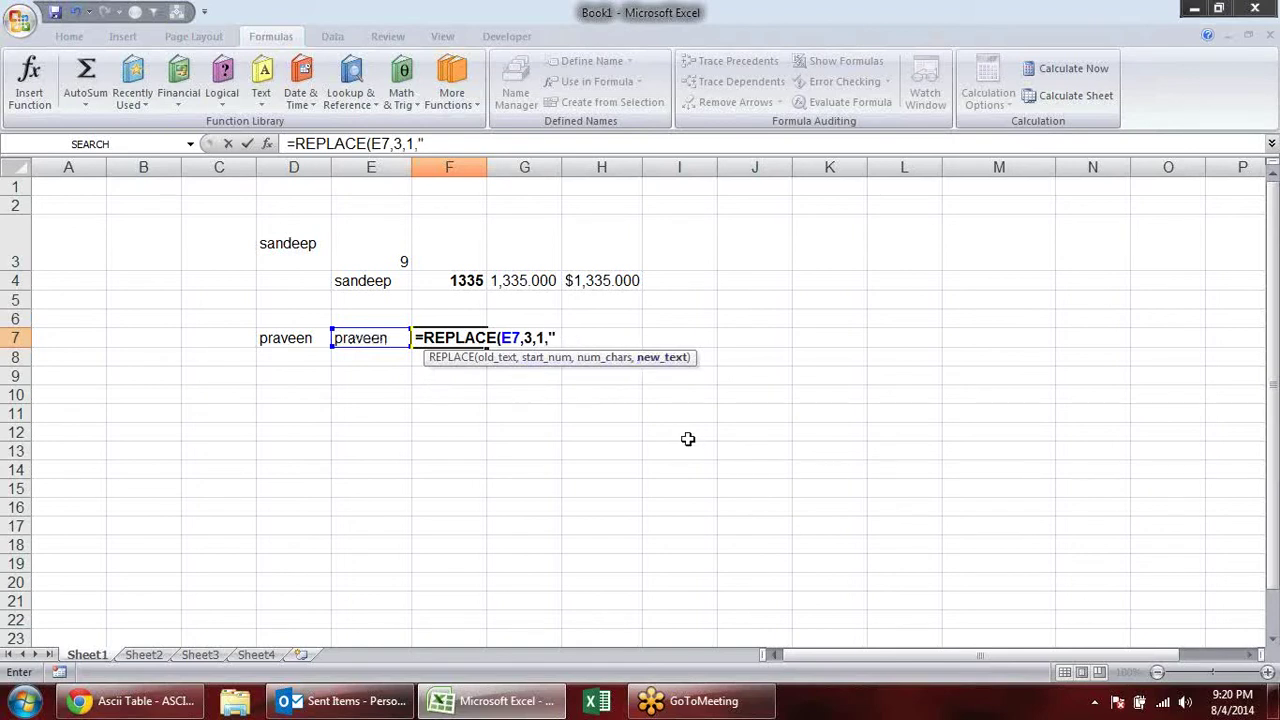
{"action": "type", "text": "E"}
{"action": "key", "text": "BackSpace"}
{"action": "type", "text": "e\")"}
{"action": "key", "text": "Return"}
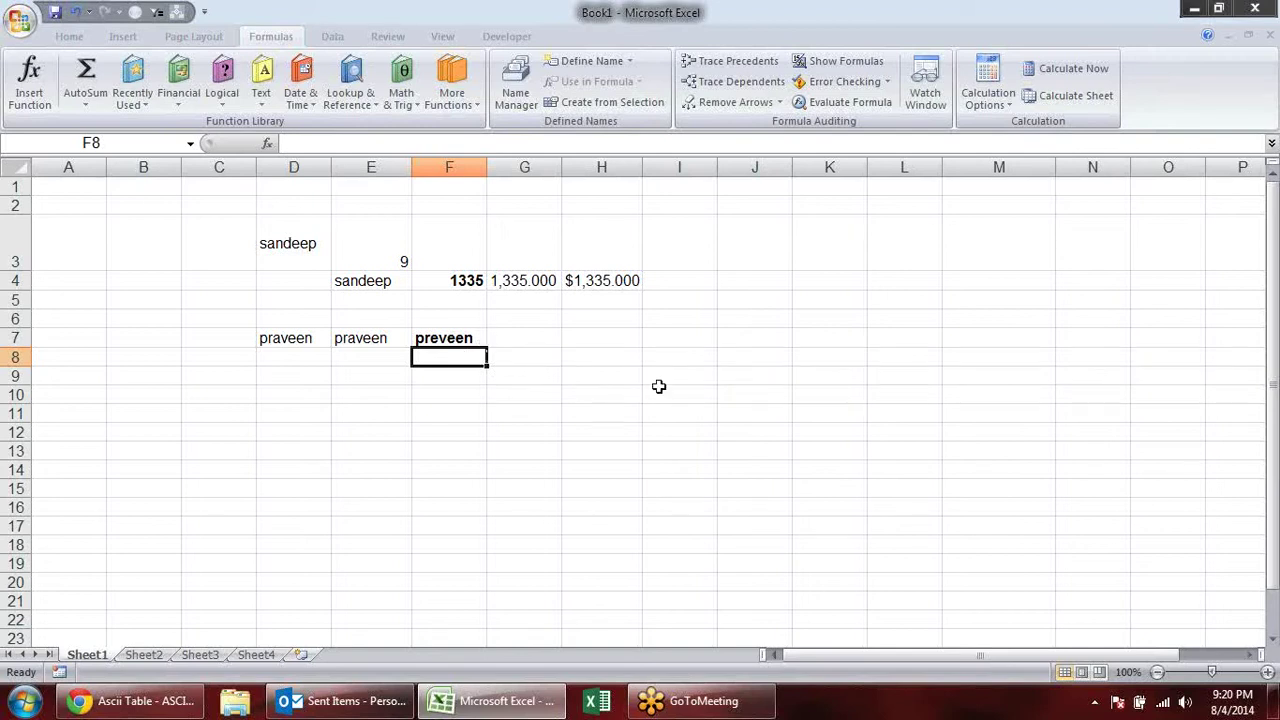
- Enter =SUBSTITUTE(E7,"a","e") in F8 so every a in E7 becomes e
{"action": "type", "text": "=su"}
{"action": "key", "text": "Tab"}
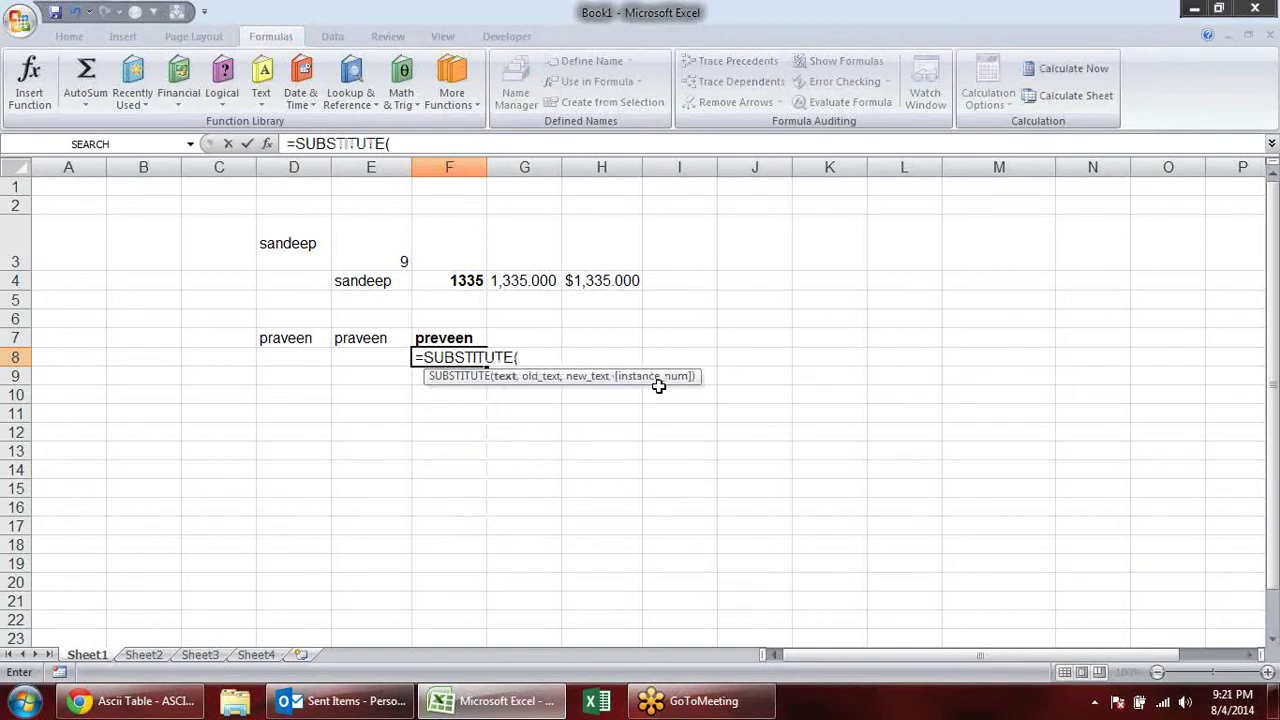
{"action": "left_click", "coordinate": [372, 337]}
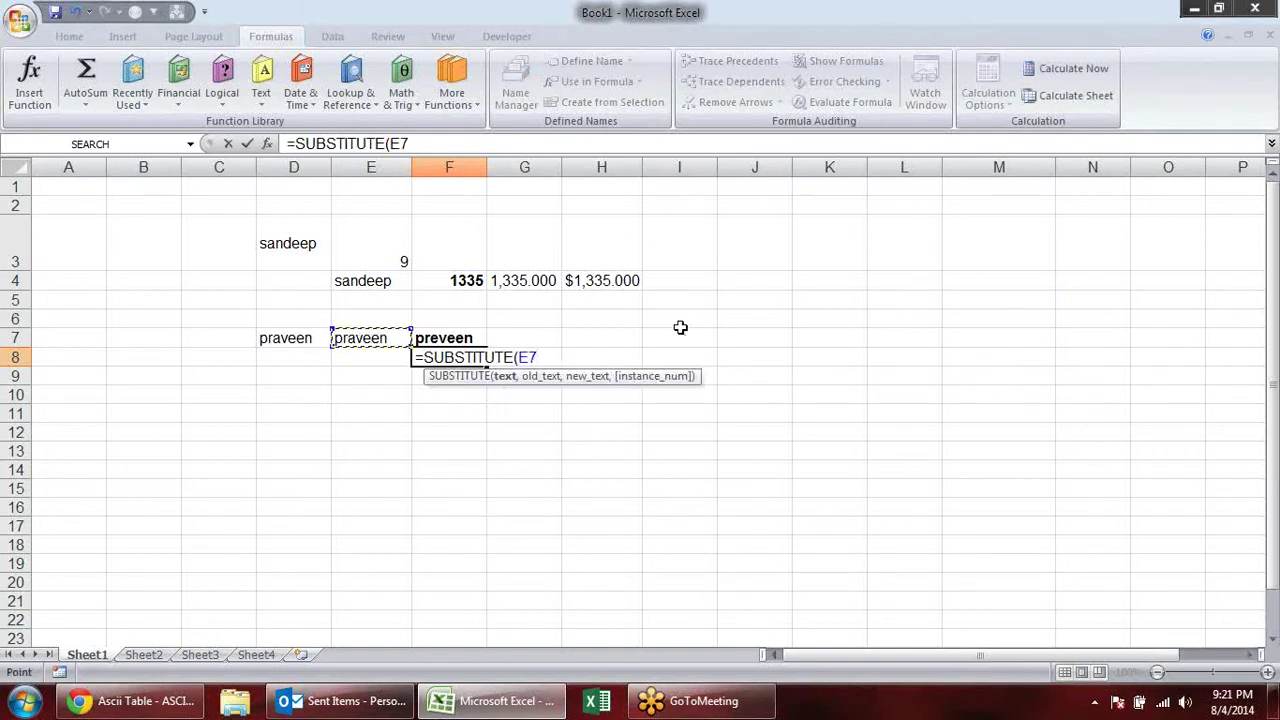
{"action": "type", "text": ",\""}
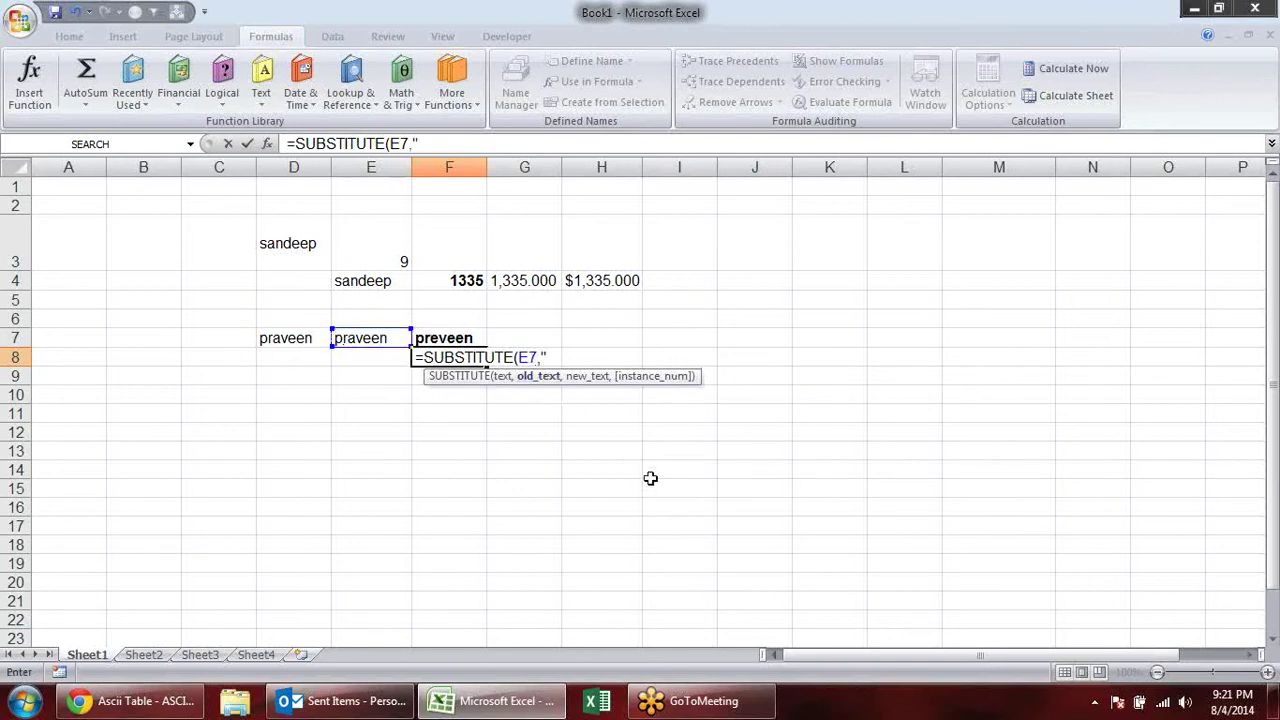
{"action": "type", "text": "a\""}
{"action": "type", "text": ",\"E"}
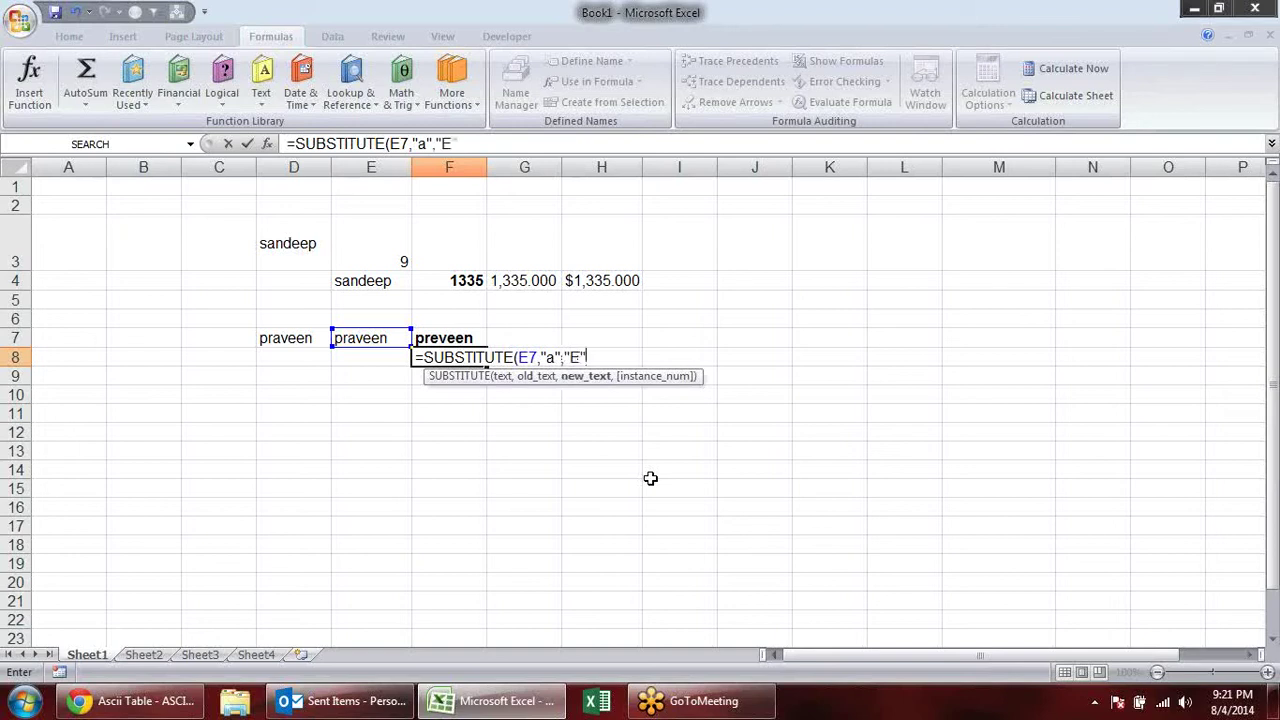
{"action": "key", "text": "BackSpace"}
{"action": "type", "text": "e"}
{"action": "type", "text": ","}
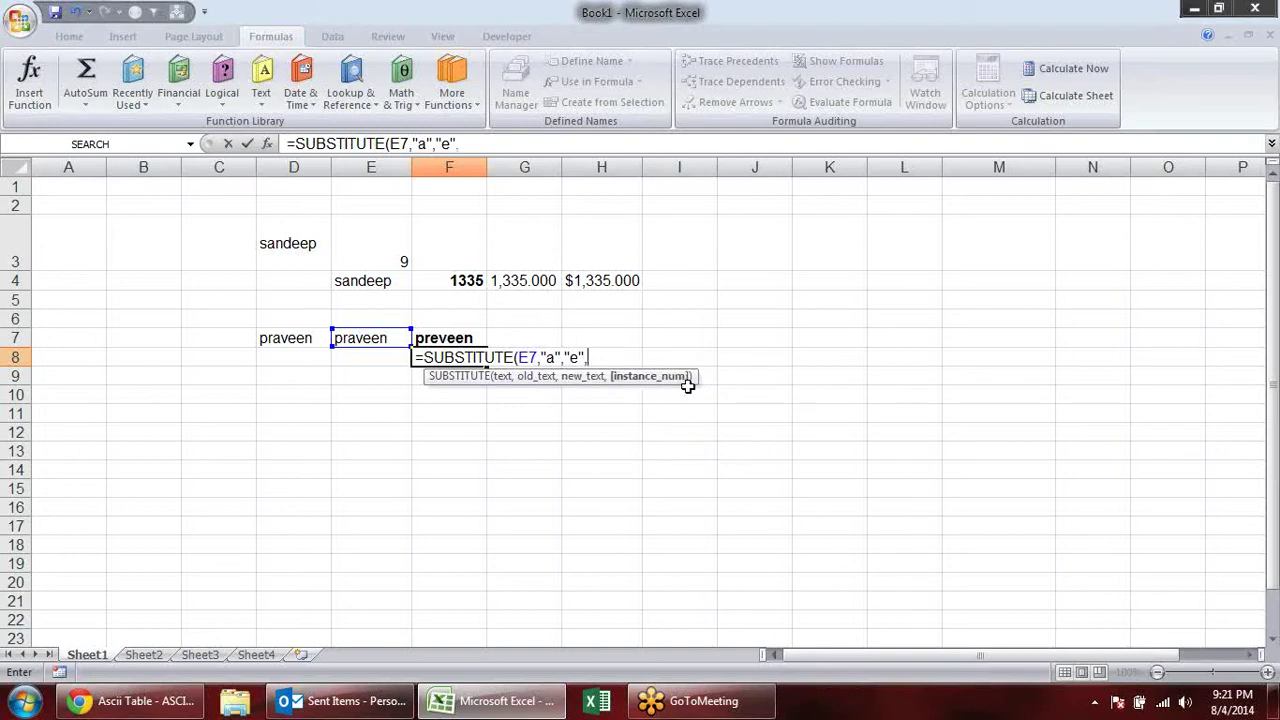
{"action": "key", "text": "BackSpace"}
{"action": "key", "text": "Return"}
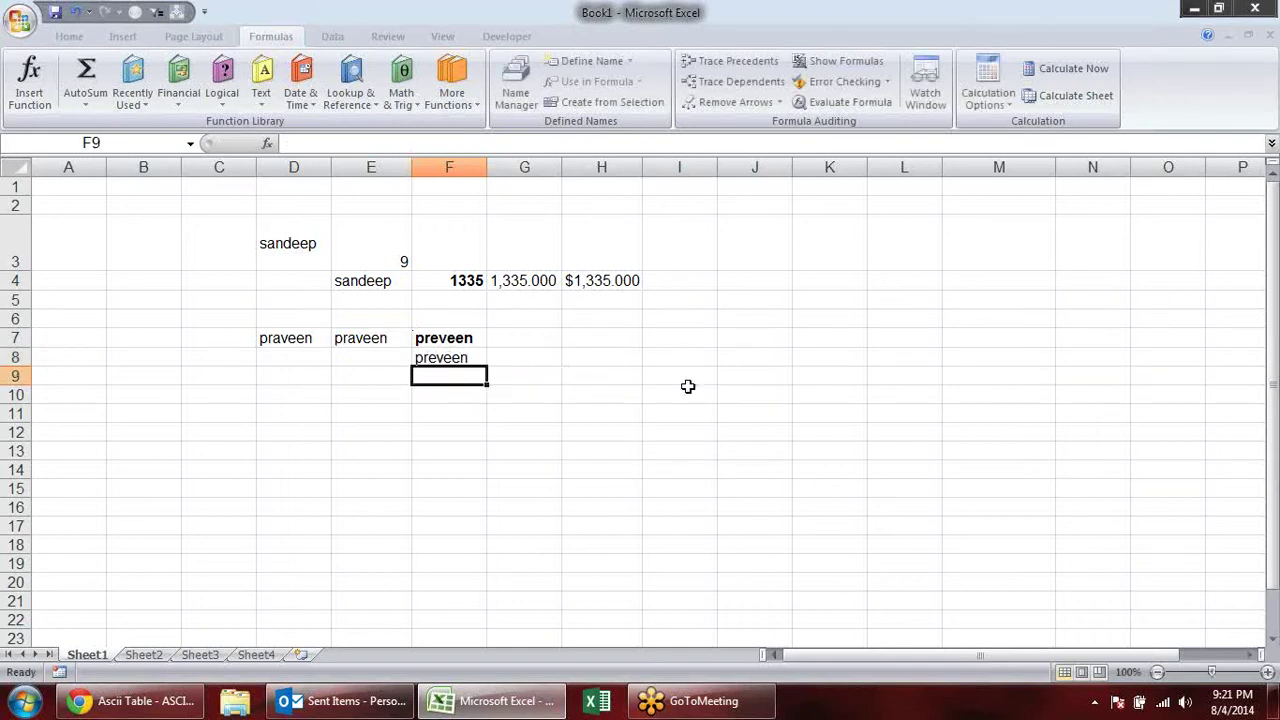
{"action": "left_click", "coordinate": [466, 358]}
- Bold F8 and change its formula to =SUBSTITUTE(E7,"e","a")
{"action": "key", "text": "ctrl+b"}
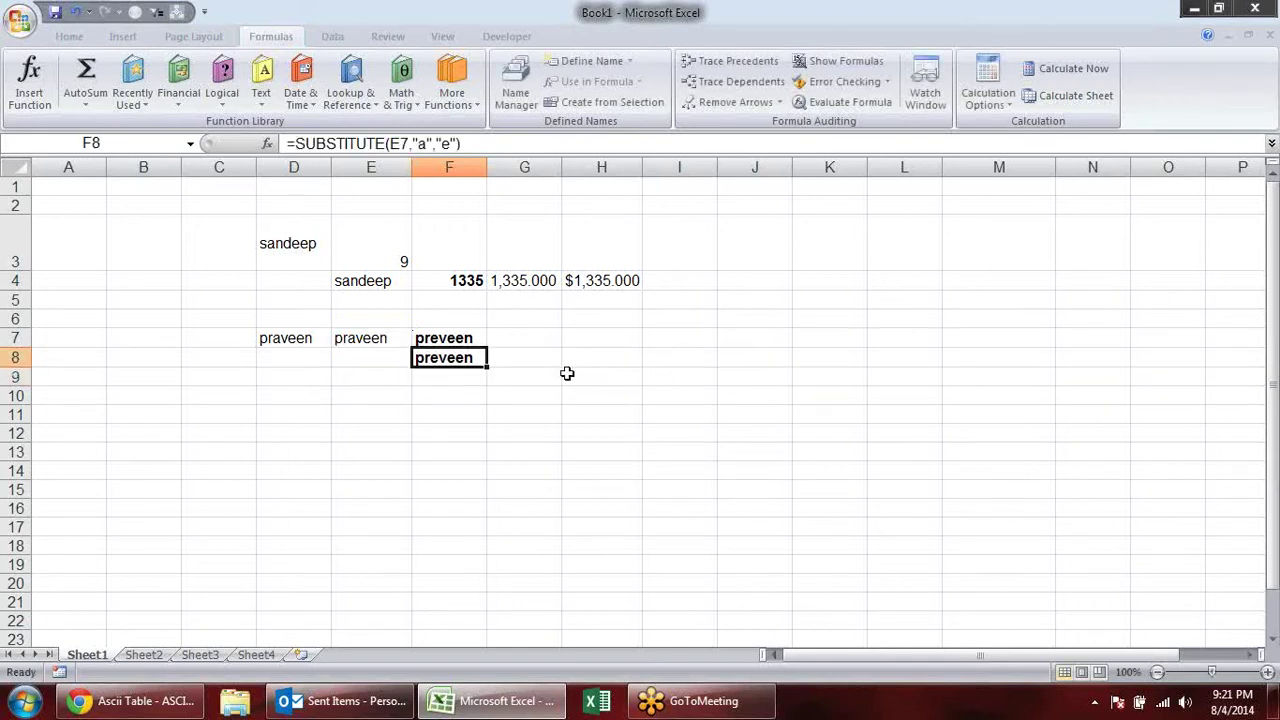
{"action": "key", "text": "F2"}
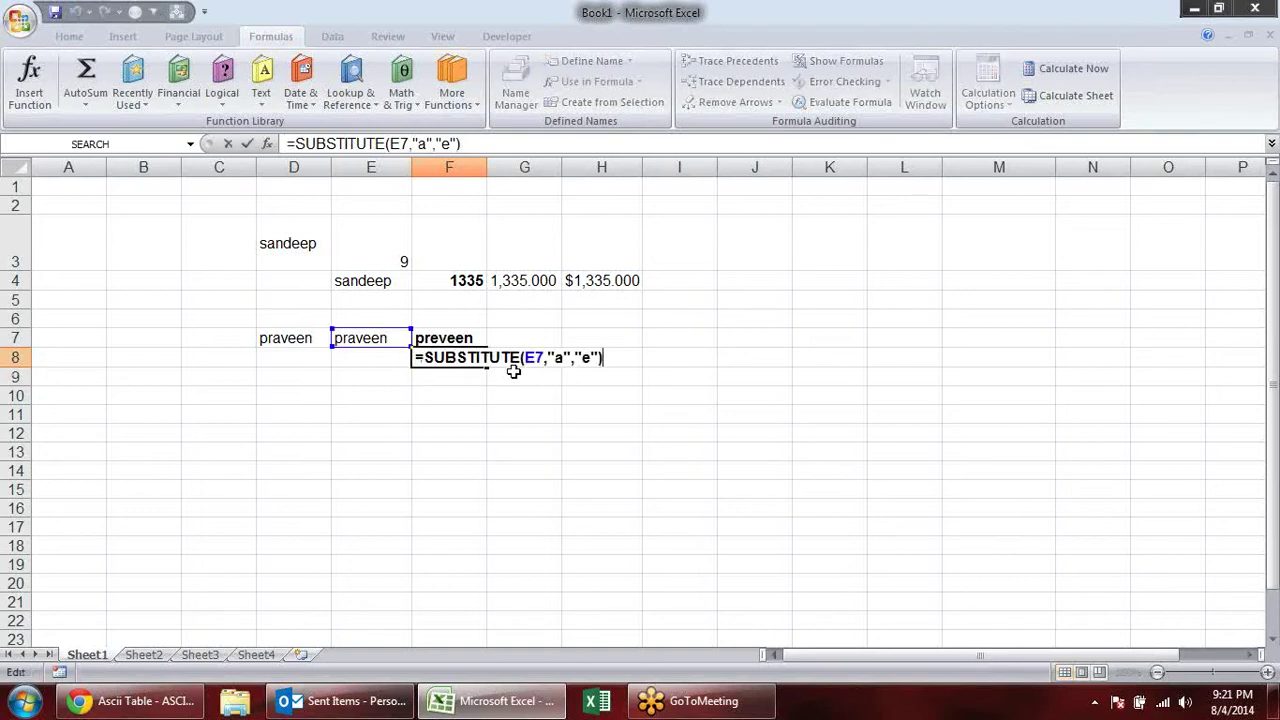
{"action": "left_click", "coordinate": [565, 356]}
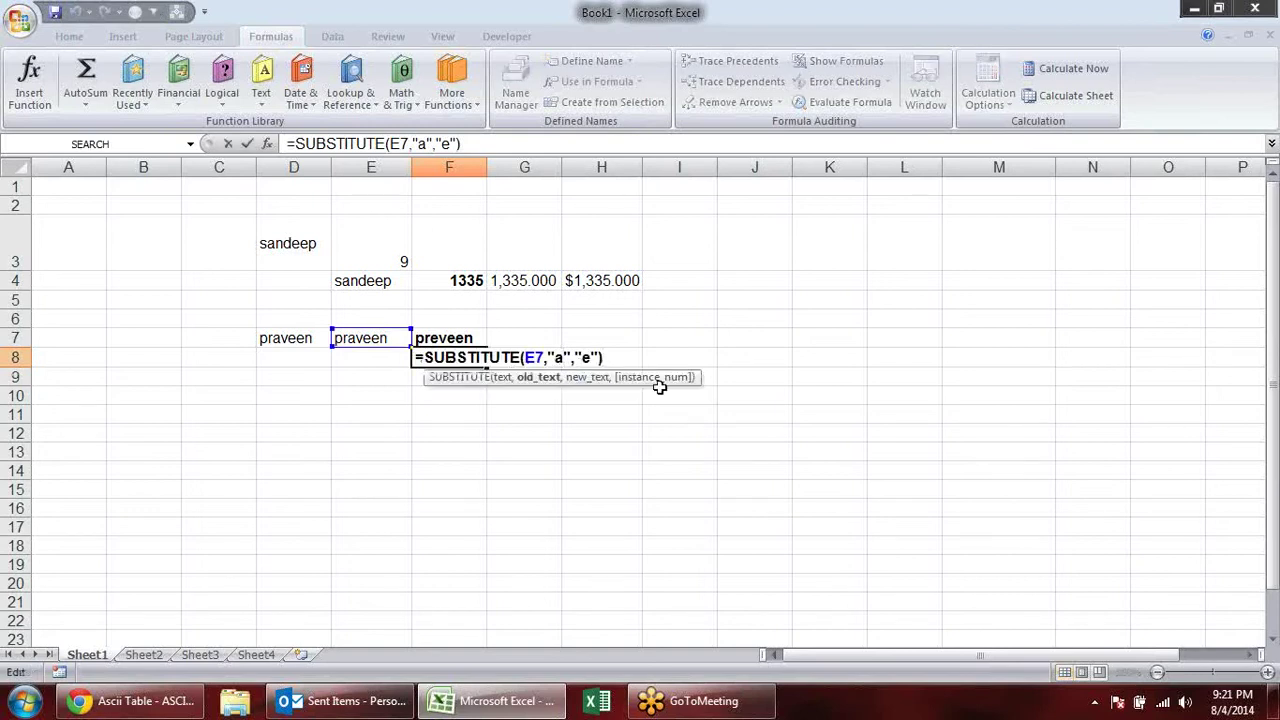
{"action": "key", "text": "BackSpace"}
{"action": "type", "text": "e"}
{"action": "key", "text": "Right"}
{"action": "key", "text": "Right"}
{"action": "key", "text": "Right"}
{"action": "key", "text": "BackSpace"}
{"action": "type", "text": "a"}
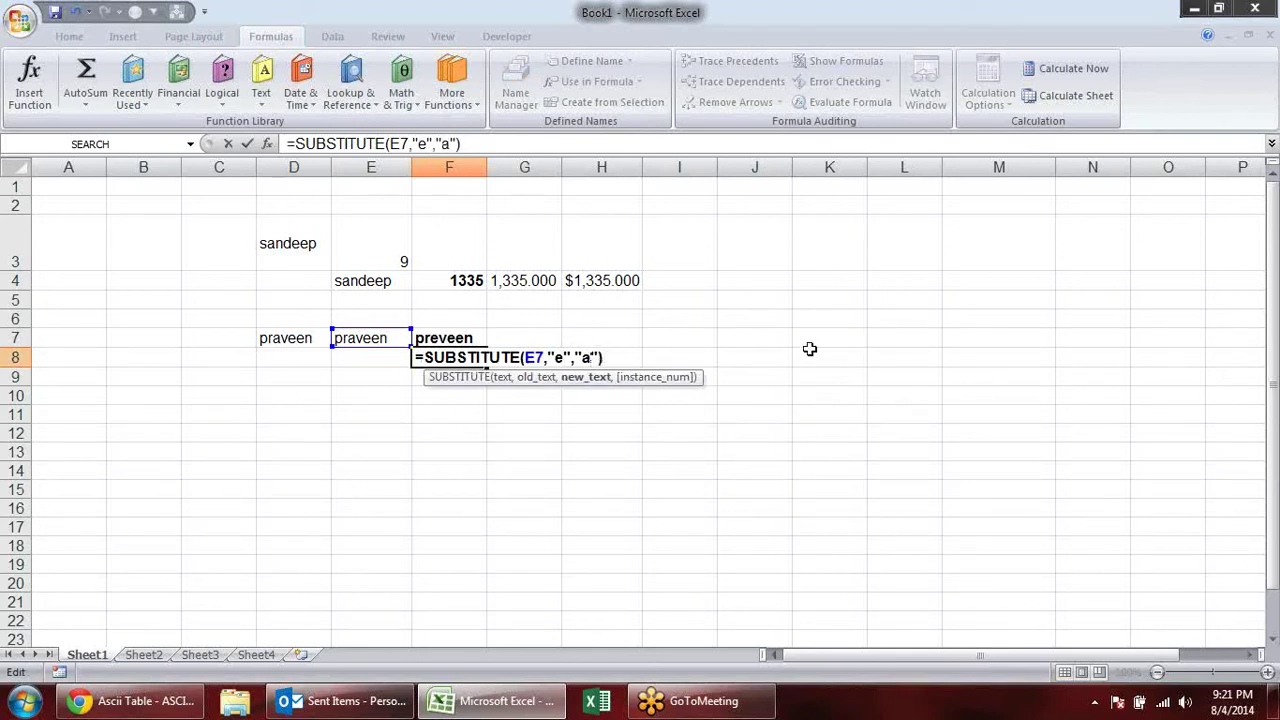
{"action": "key", "text": "Return"}
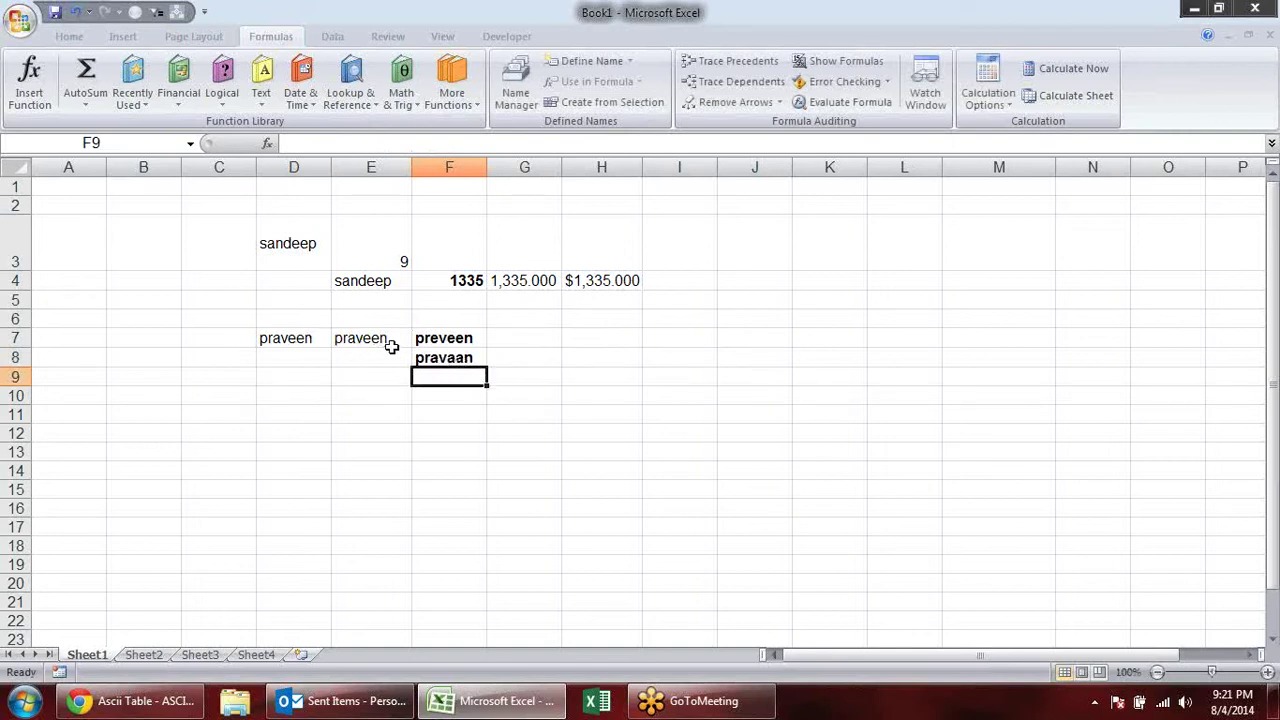
- Add an instance-number argument to F8's SUBSTITUTE so only one e is replaced
{"action": "double_click", "coordinate": [460, 358]}
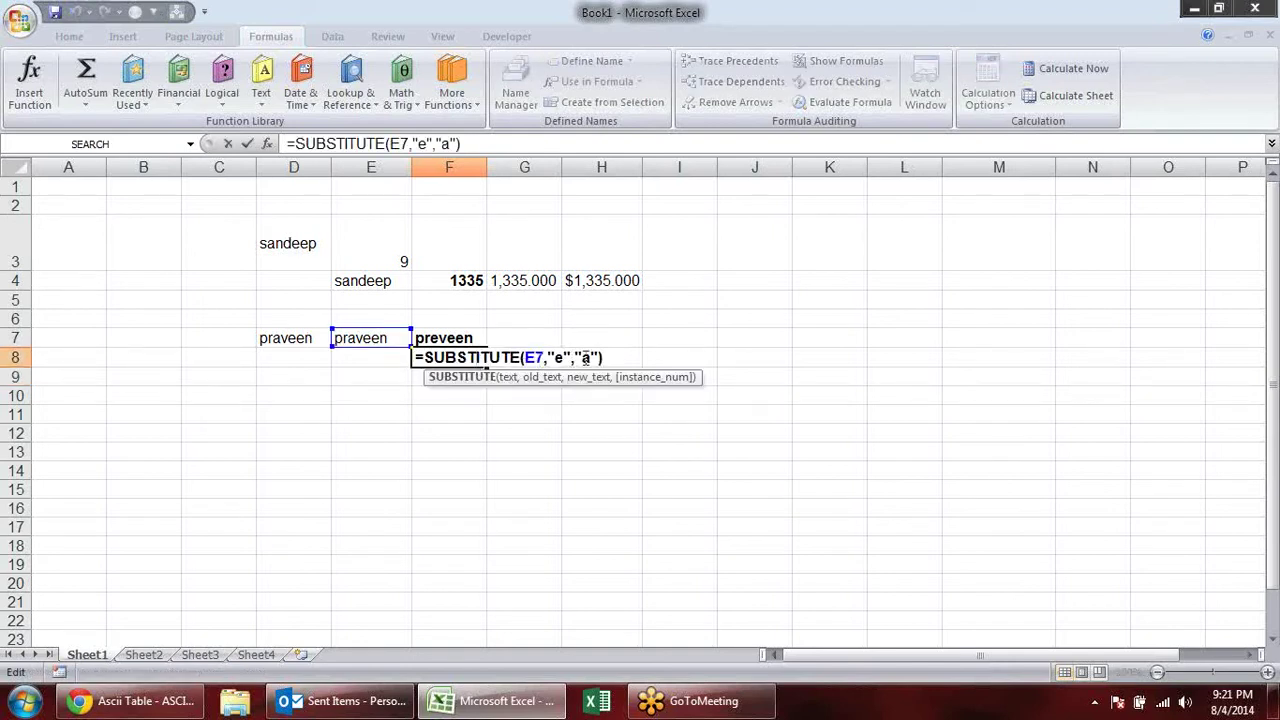
{"action": "left_click", "coordinate": [600, 357]}
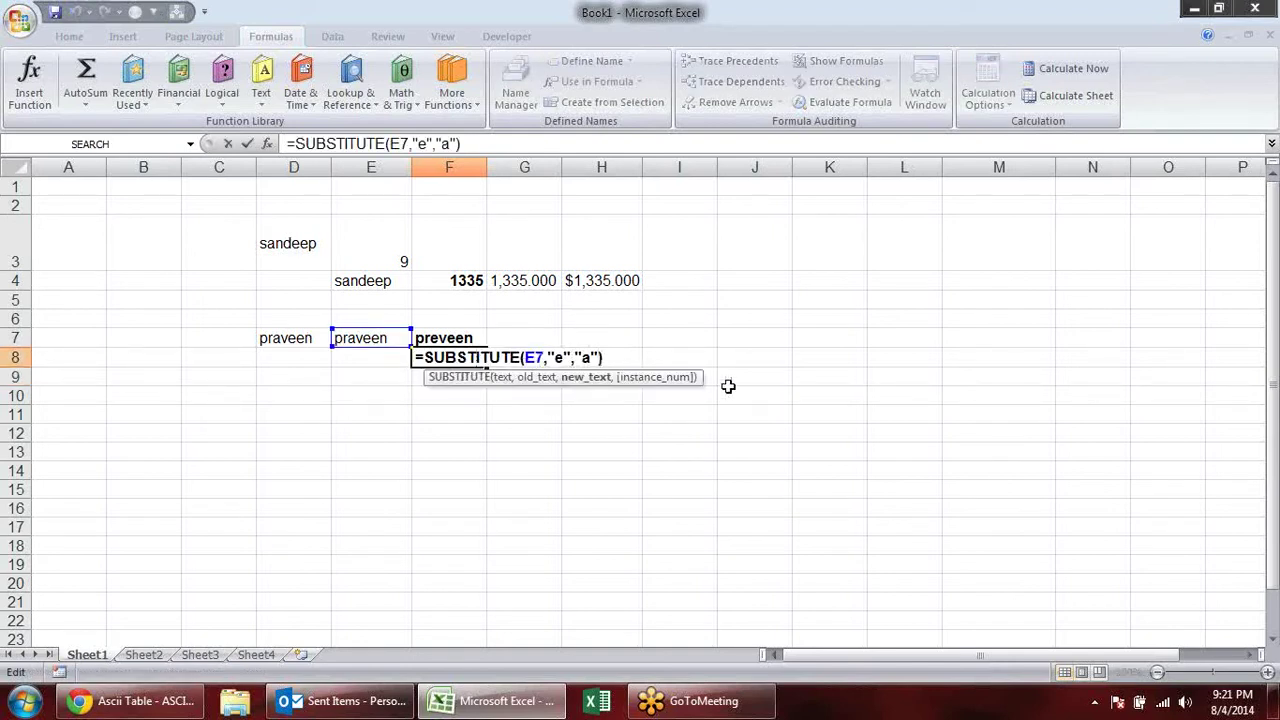
{"action": "type", "text": ",1"}
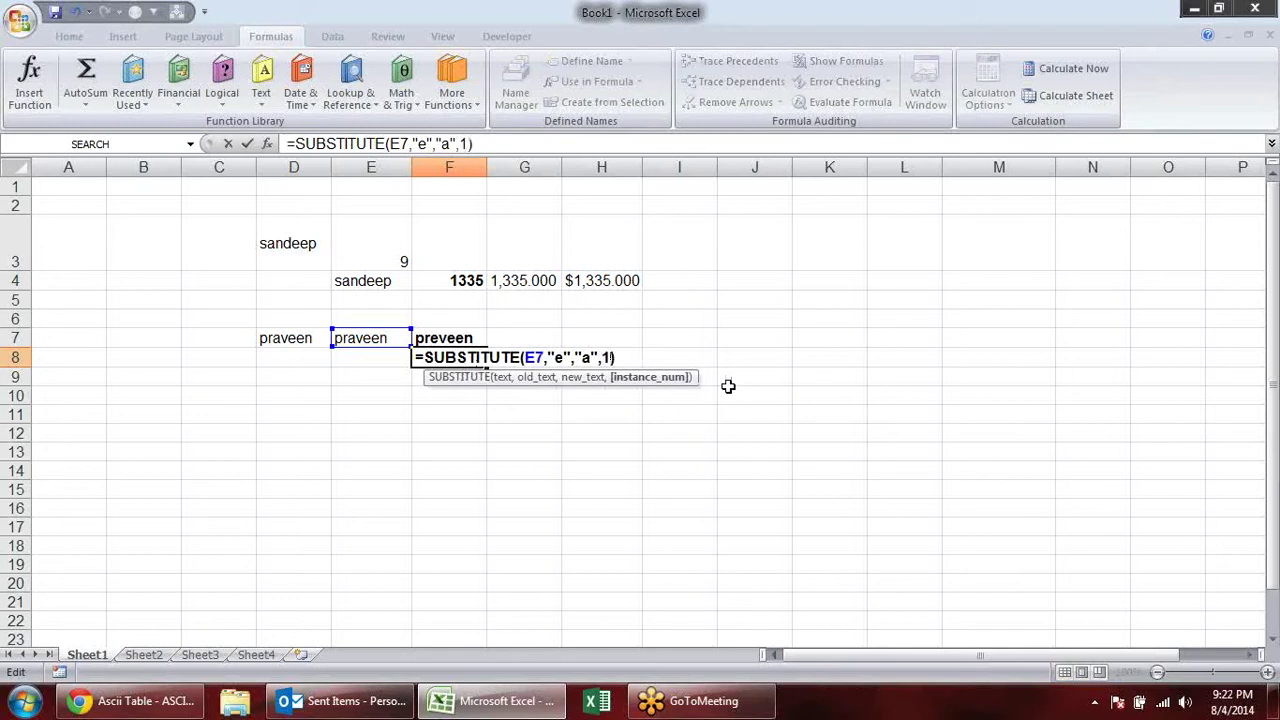
{"action": "key", "text": "Return"}
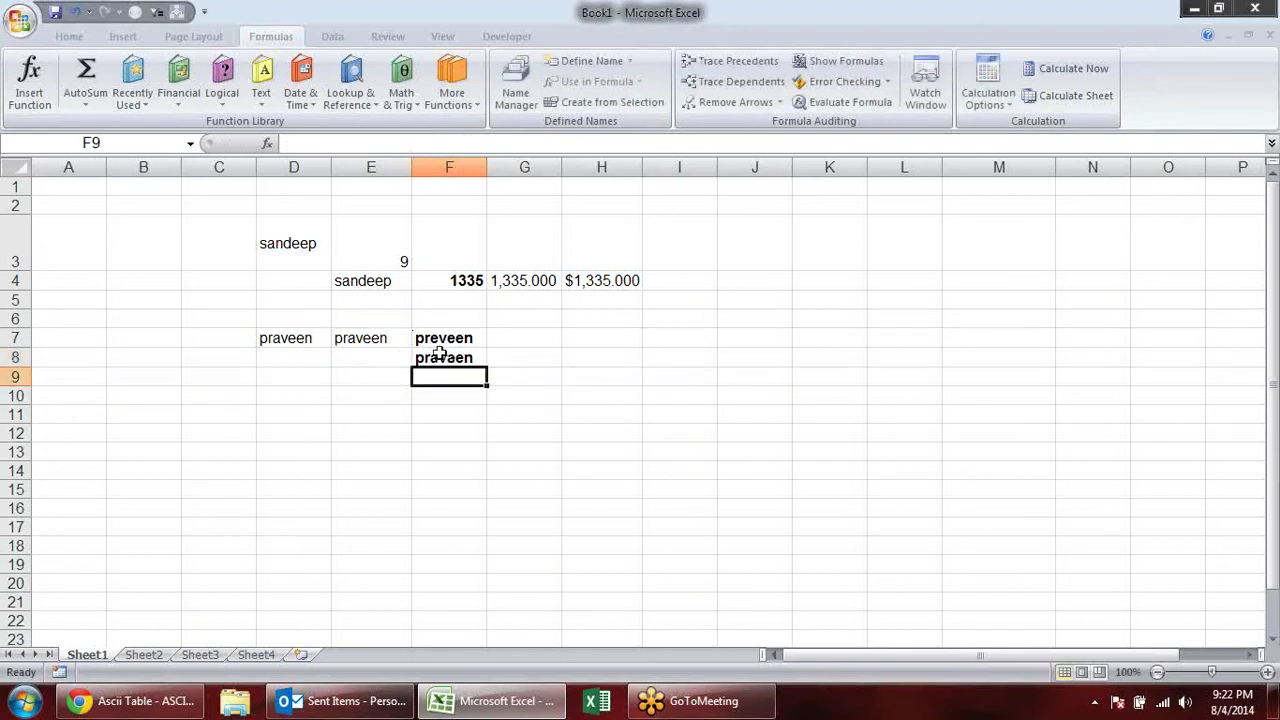
{"action": "left_click", "coordinate": [440, 357]}
{"action": "key", "text": "F2"}
{"action": "key", "text": "BackSpace"}
{"action": "key", "text": "Return"}
- Remove the instance number so F8 again replaces every e with a
{"action": "double_click", "coordinate": [465, 358]}
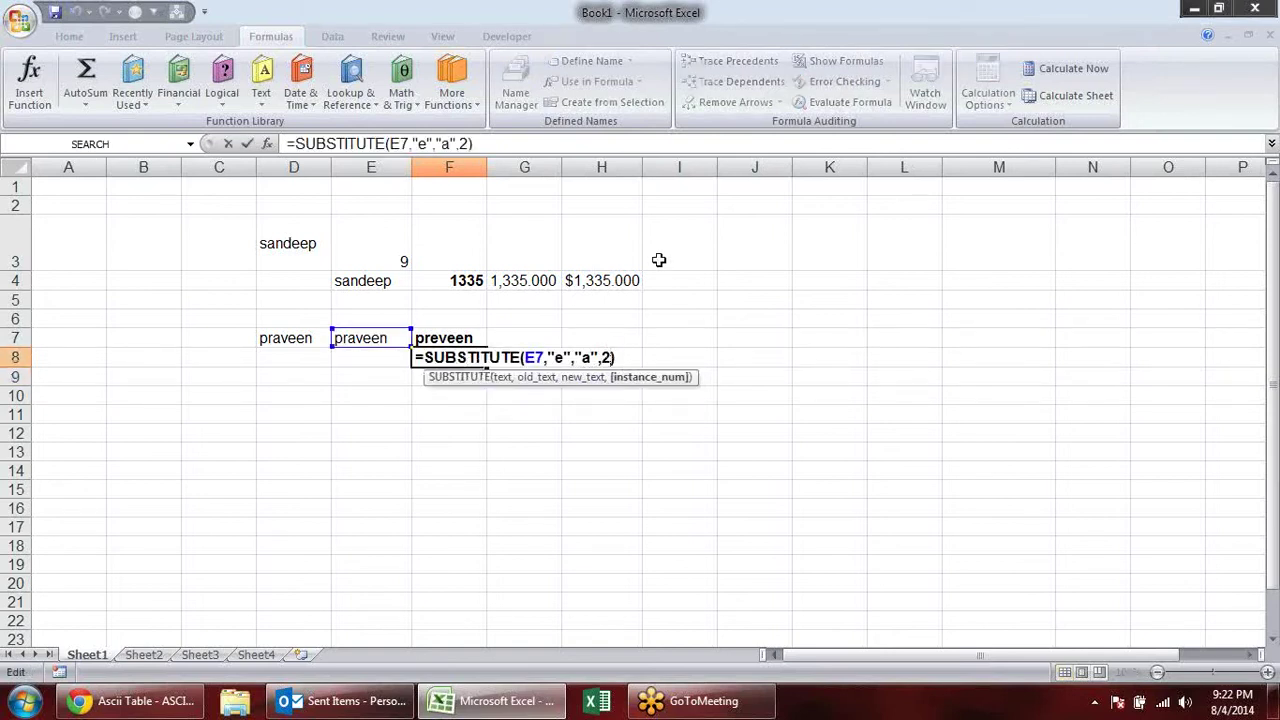
{"action": "key", "text": "BackSpace"}
{"action": "key", "text": "BackSpace"}
{"action": "key", "text": "Return"}
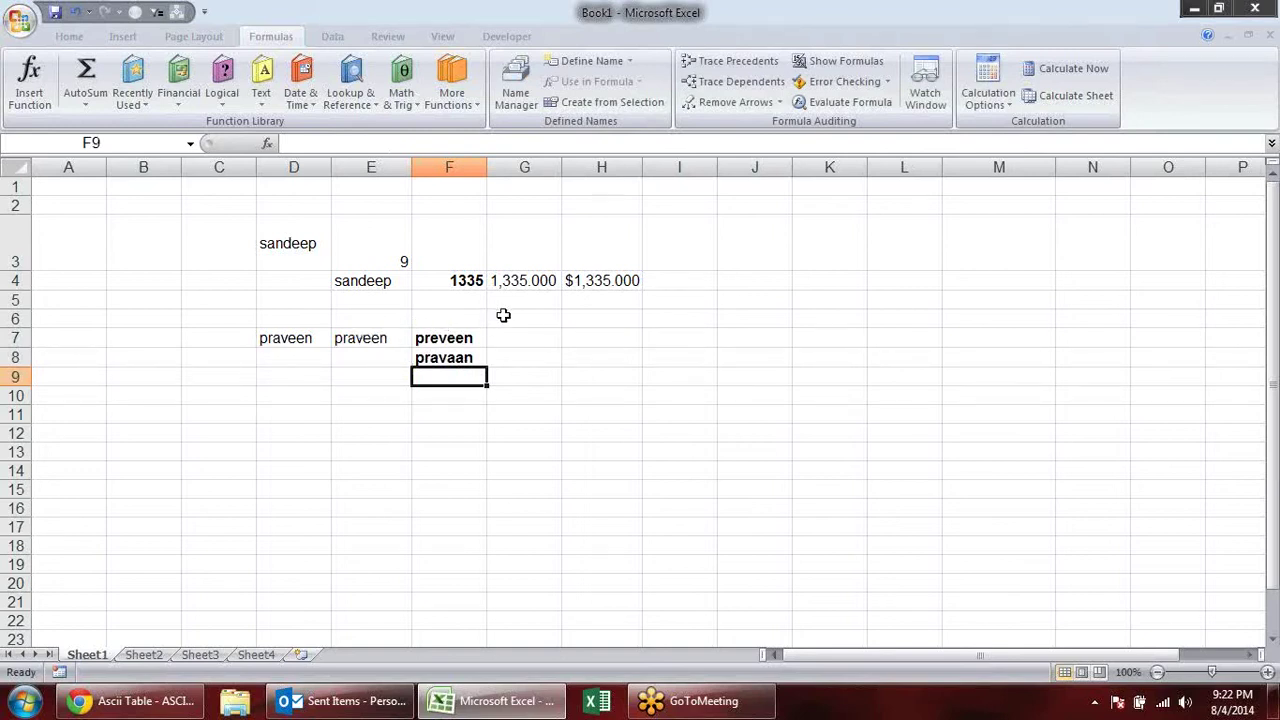
{"action": "double_click", "coordinate": [465, 357]}
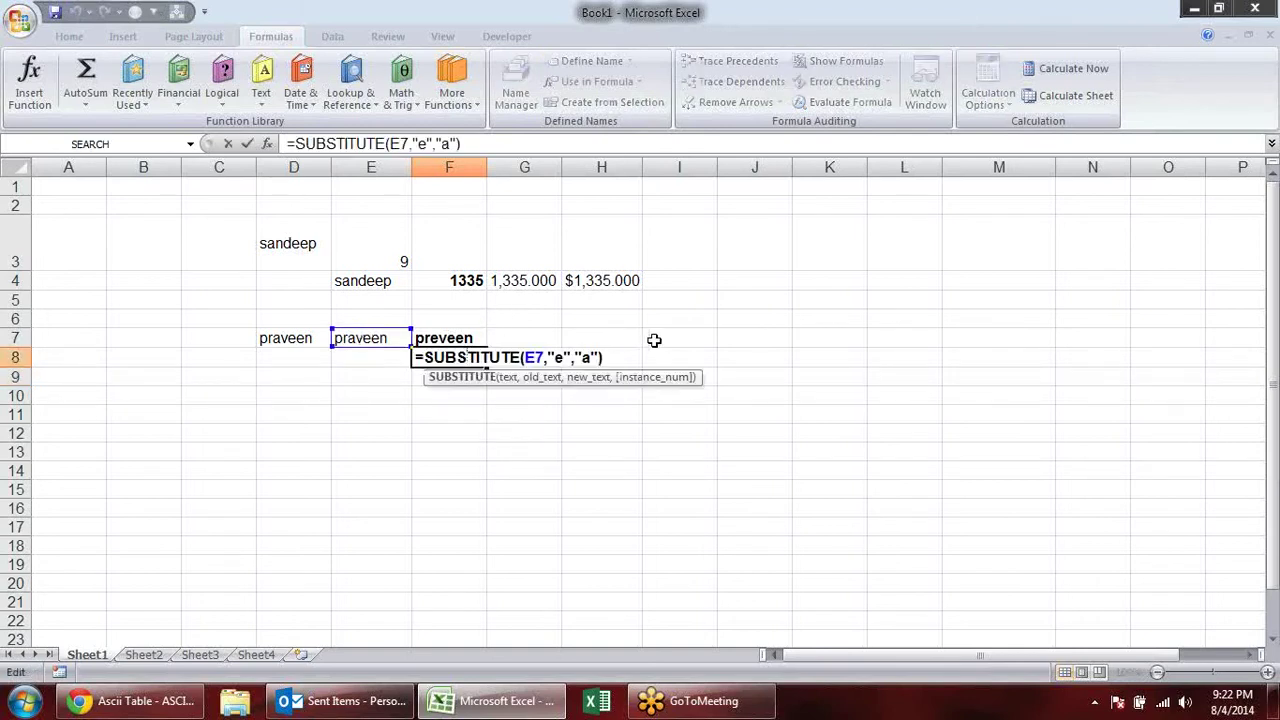
{"action": "key", "text": "ctrl+Return"}
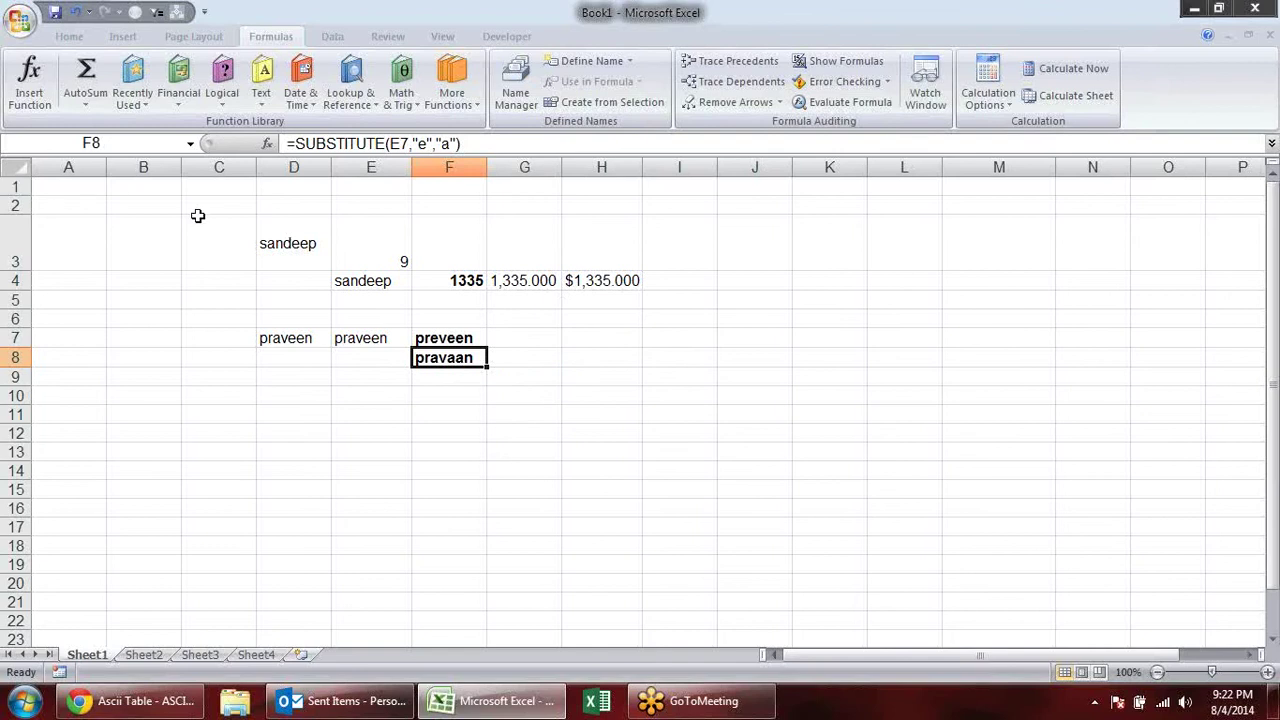
- Select the C2:I10 block of earlier examples and delete it
{"action": "left_click_drag", "start_coordinate": [197, 214], "coordinate": [690, 397]}
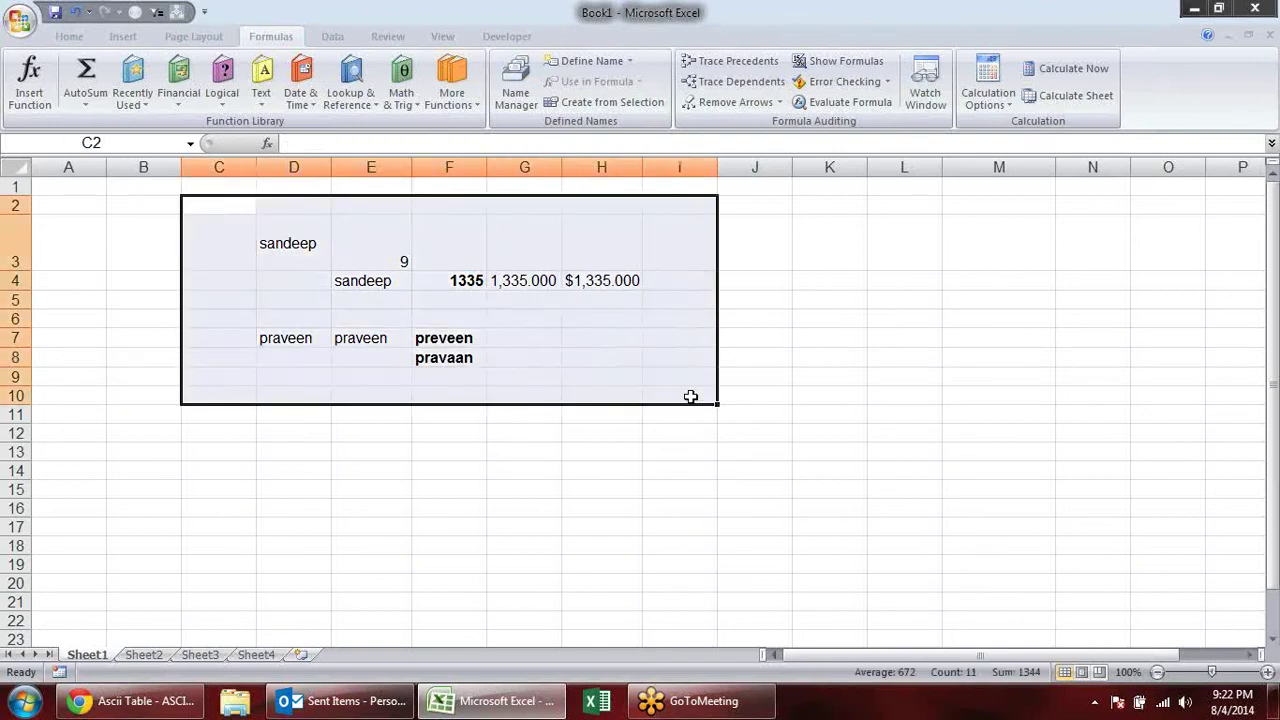
{"action": "key", "text": "Delete"}
{"action": "left_click", "coordinate": [362, 428]}
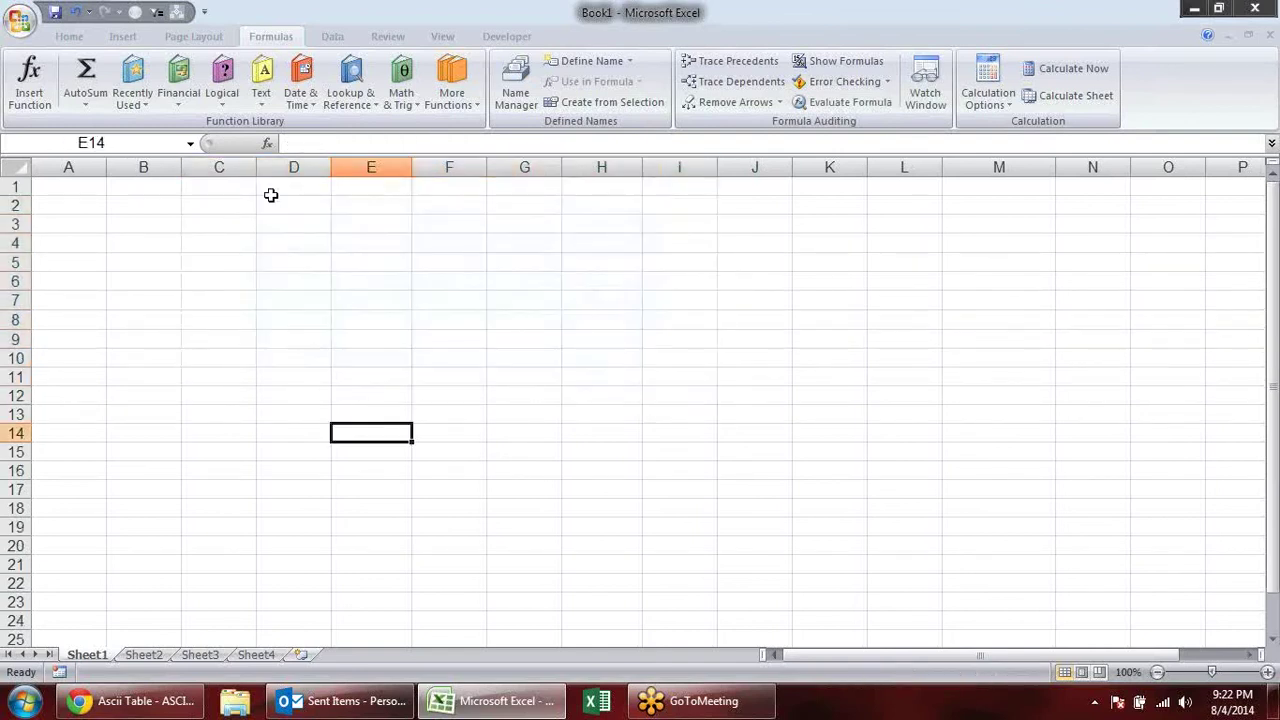
{"action": "left_click", "coordinate": [251, 231]}
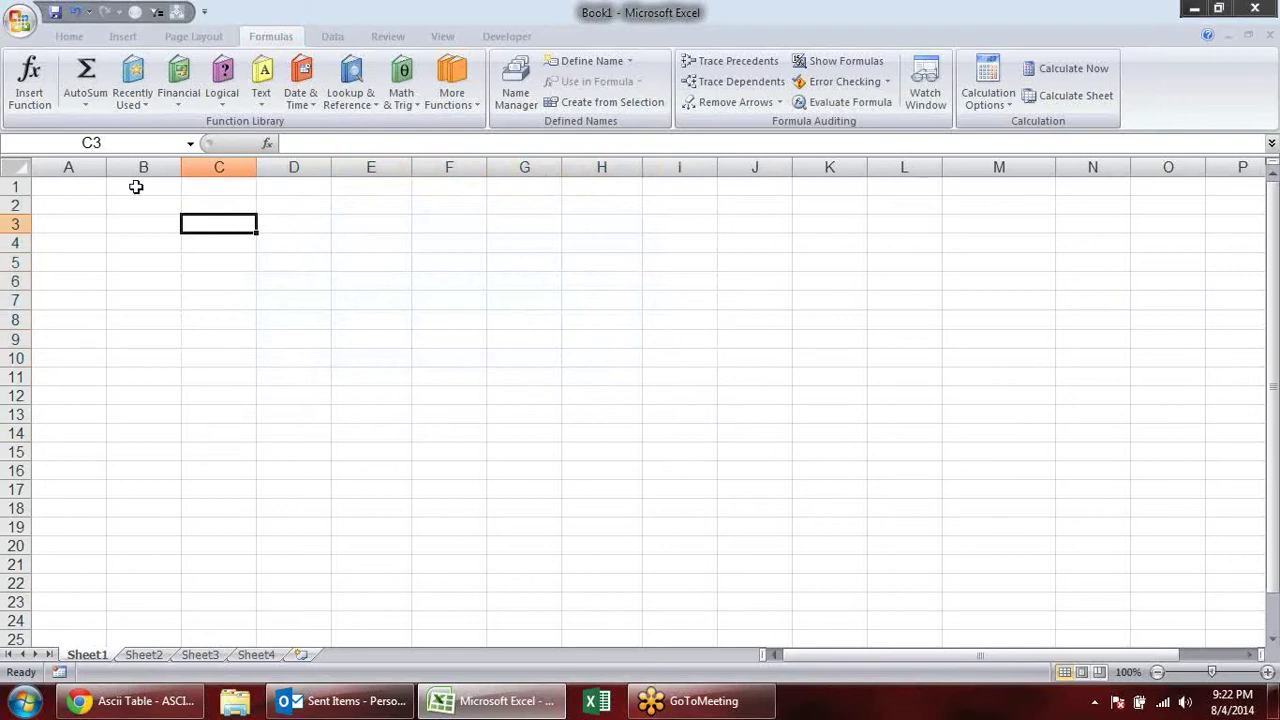
{"action": "left_click", "coordinate": [222, 203]}
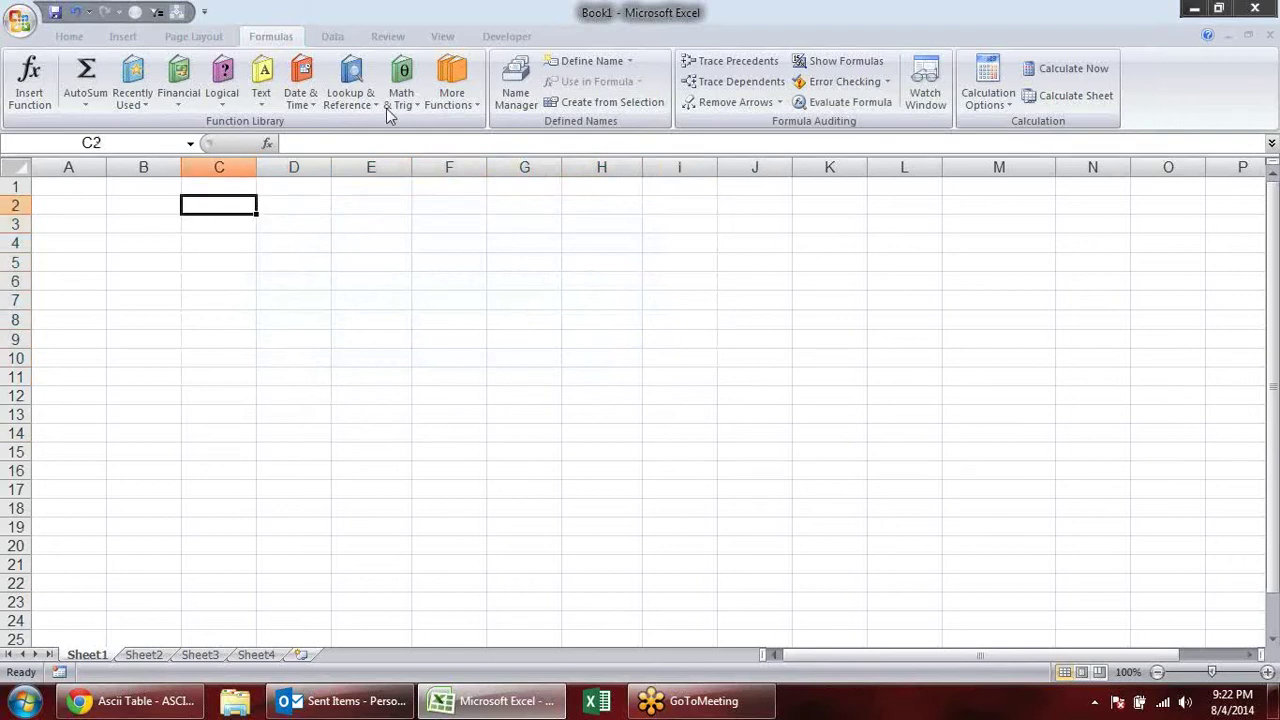
- Browse the Formulas Text function list, then return to cell C2
{"action": "left_click", "coordinate": [266, 88]}
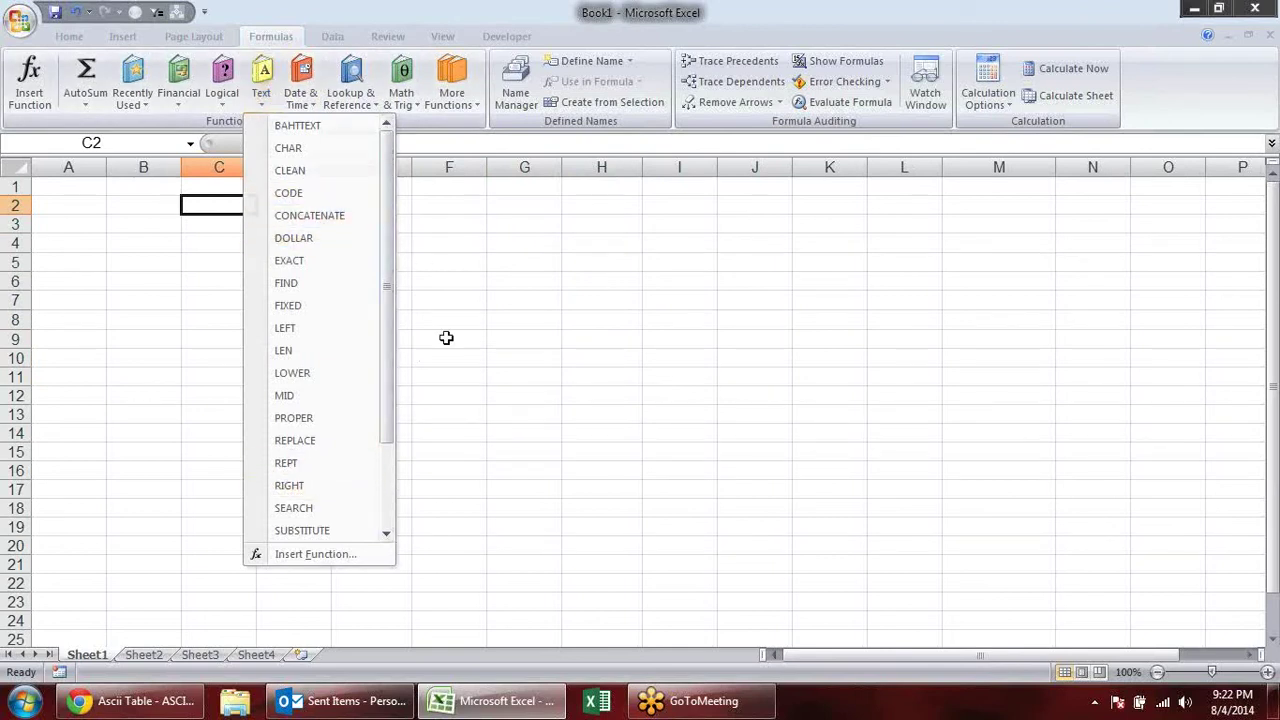
{"action": "left_click", "coordinate": [254, 220]}
{"action": "left_click", "coordinate": [220, 218]}
{"action": "left_click", "coordinate": [240, 205]}
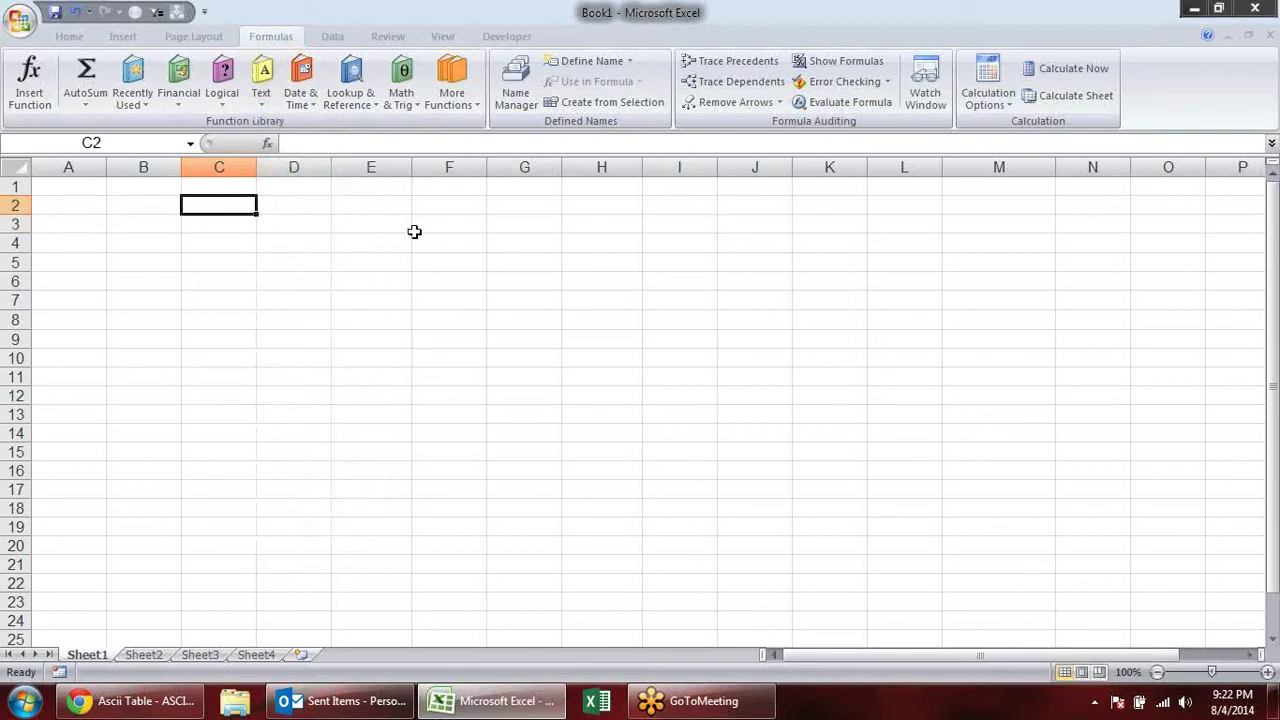
- Type a lowercase name in C2 and put =UPPER(C2) in D2
{"action": "type", "text": "sandeep"}
{"action": "key", "text": "Tab"}
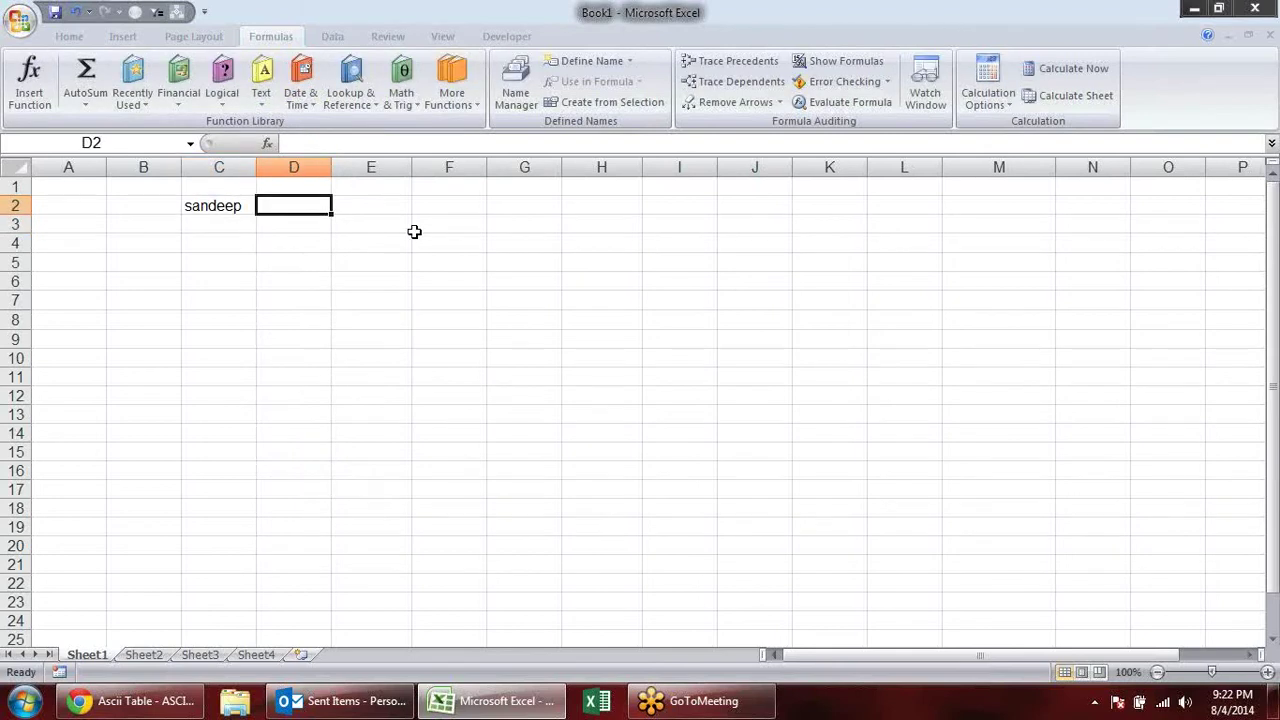
{"action": "type", "text": "=upp"}
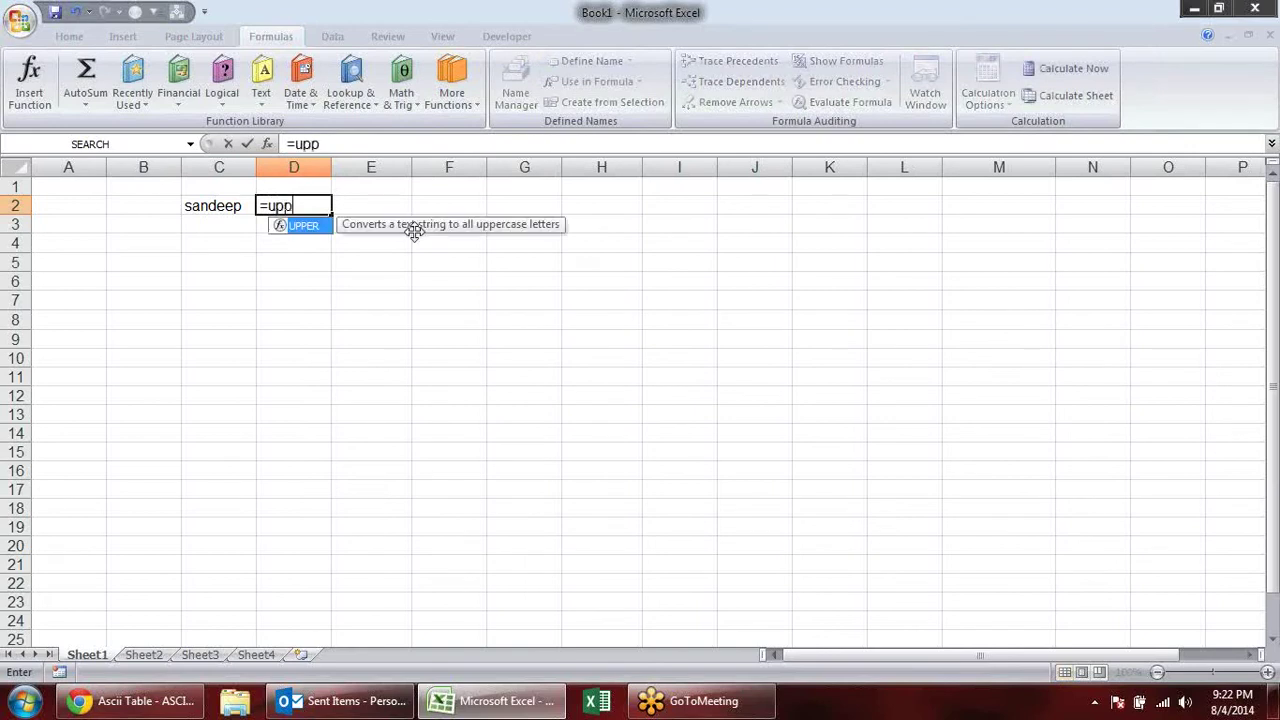
{"action": "key", "text": "Tab"}
{"action": "left_click", "coordinate": [192, 206]}
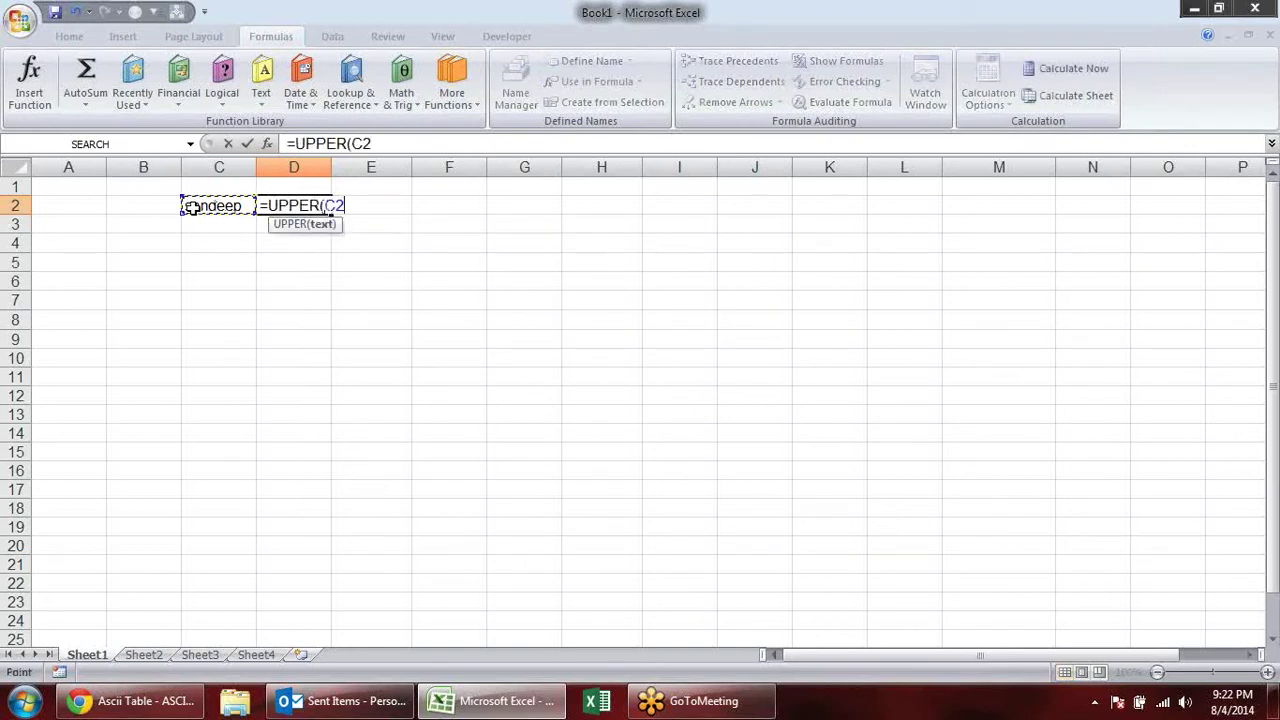
{"action": "key", "text": "Return"}
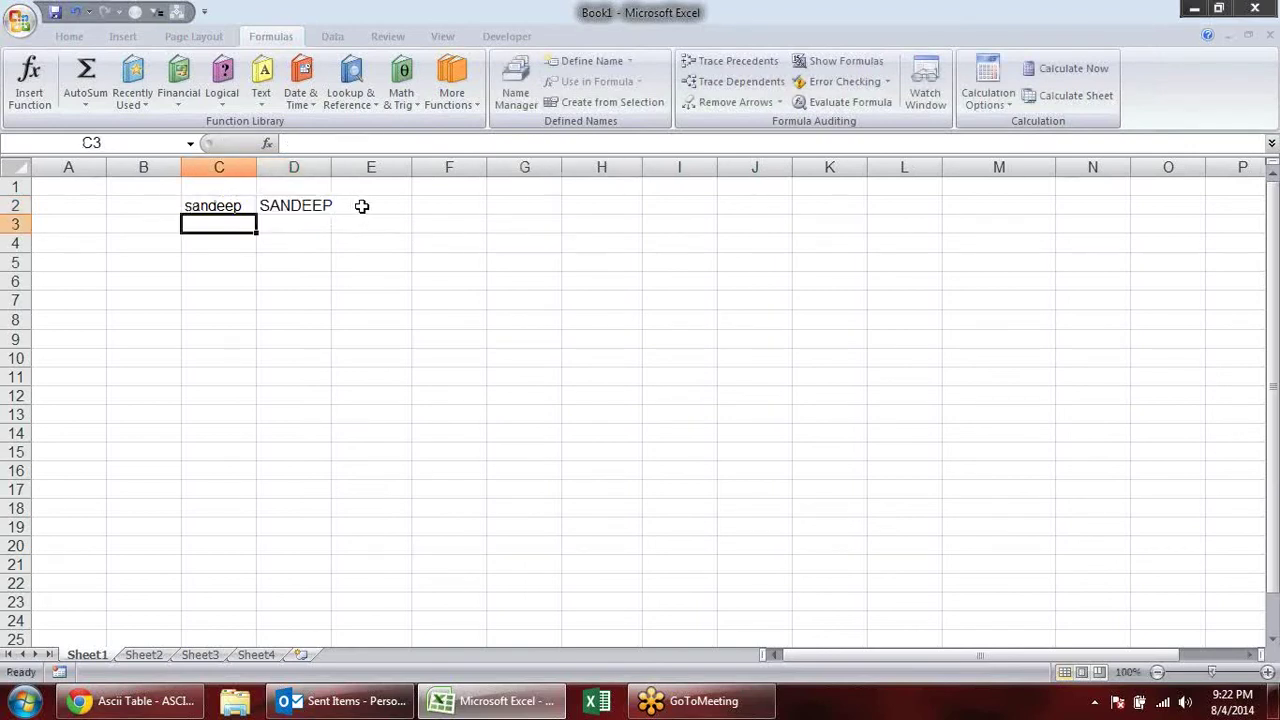
- Put =LOWER(D2) in E2 and widen column D to fit the uppercase result
{"action": "left_click", "coordinate": [360, 206]}
{"action": "type", "text": "=l"}
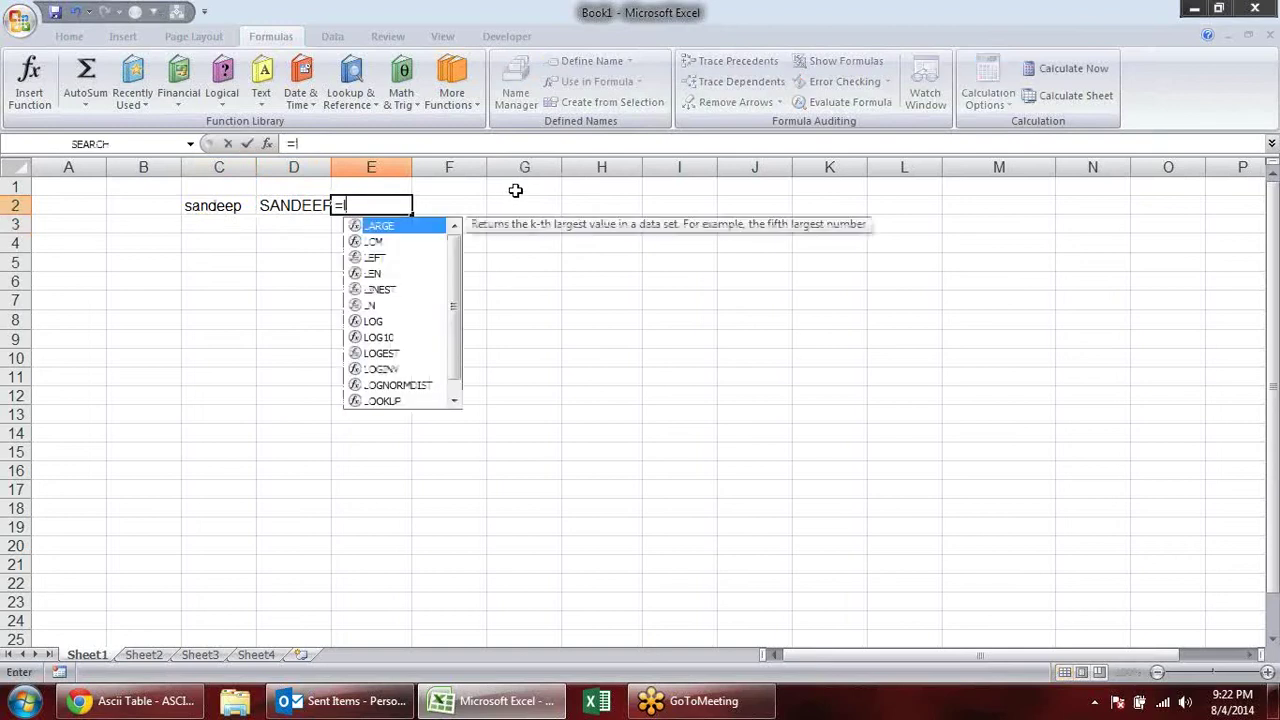
{"action": "type", "text": "owe"}
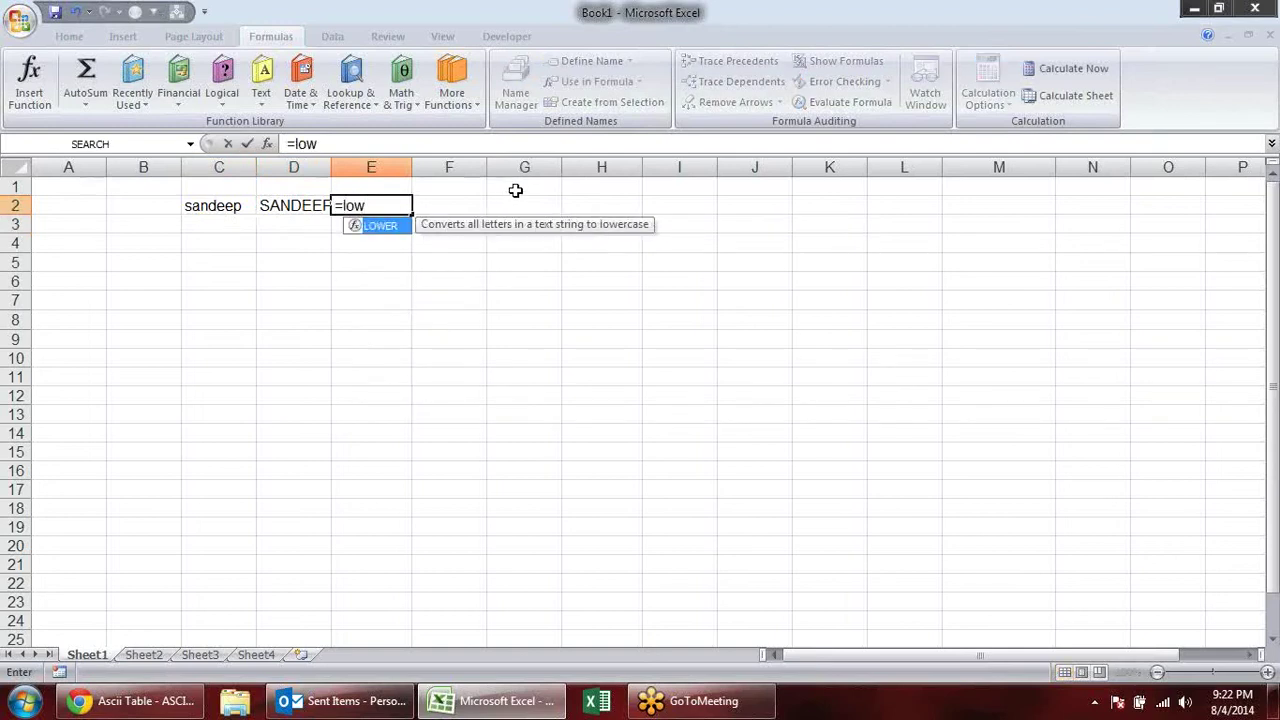
{"action": "key", "text": "Tab"}
{"action": "left_click", "coordinate": [317, 205]}
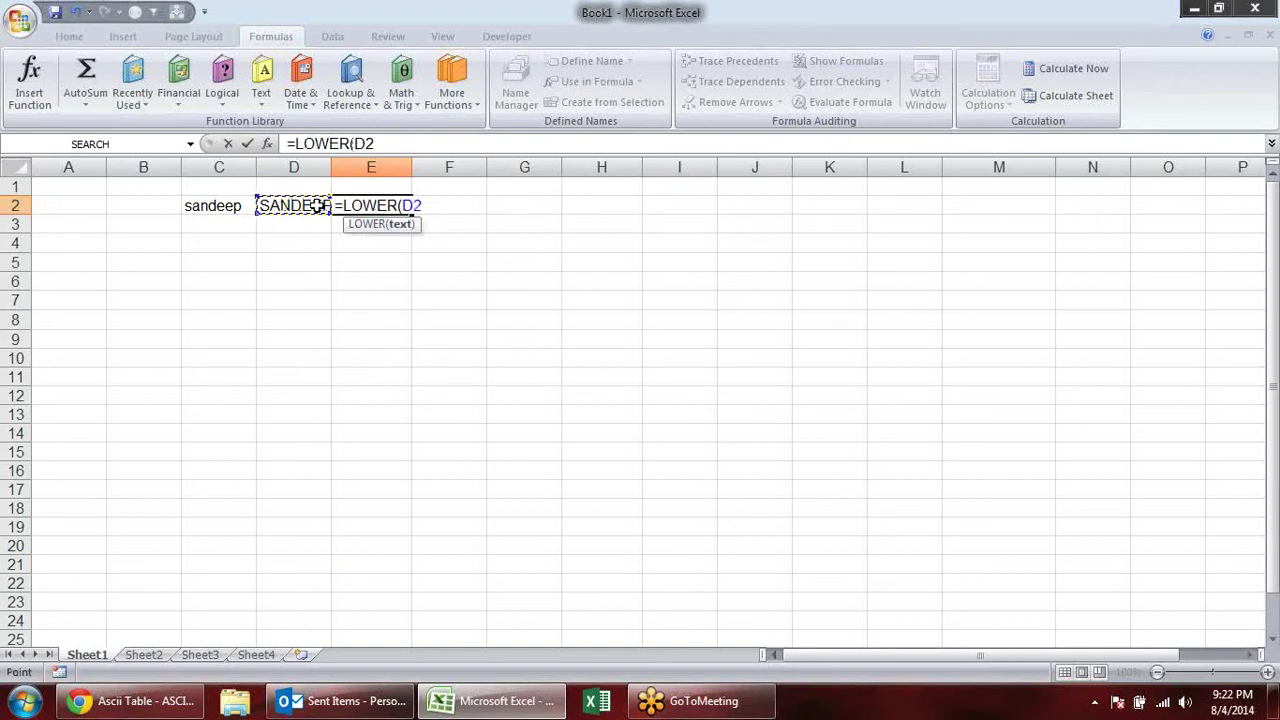
{"action": "key", "text": "Return"}
{"action": "left_click_drag", "start_coordinate": [331, 167], "coordinate": [337, 167]}
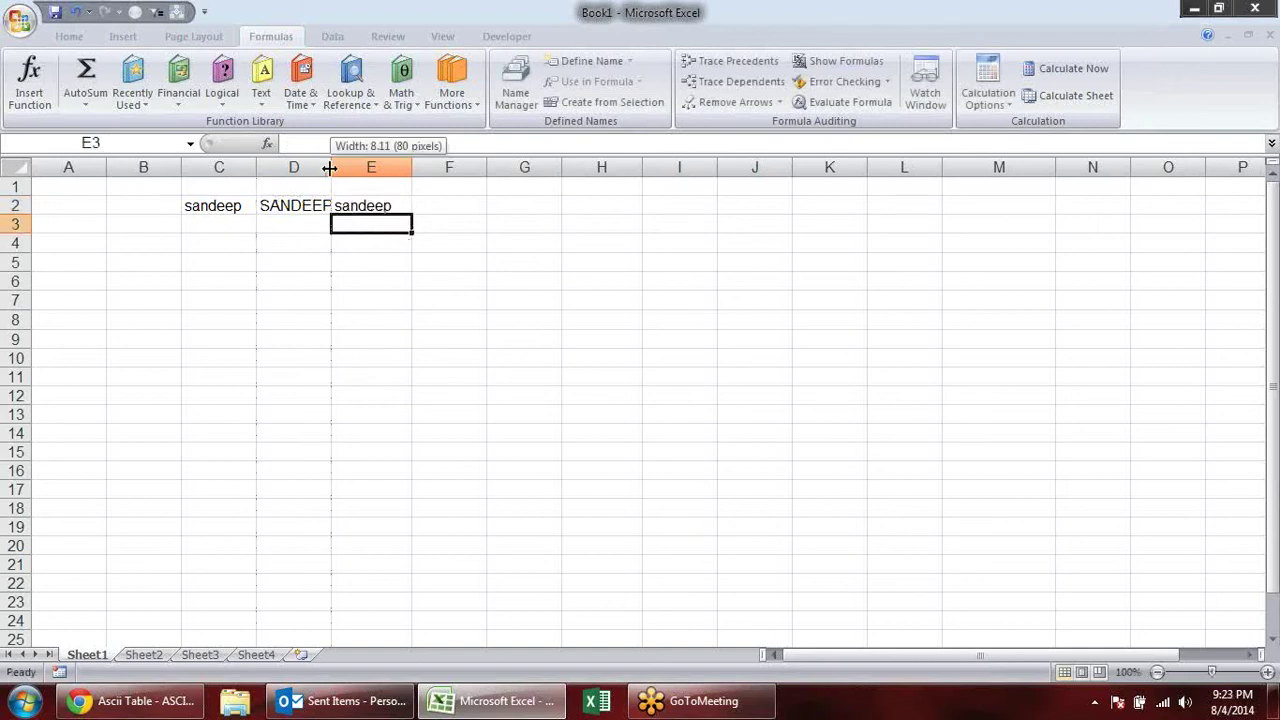
- Put =PROPER(E2) in F2, then select the B1:G6 case examples
{"action": "left_click", "coordinate": [450, 208]}
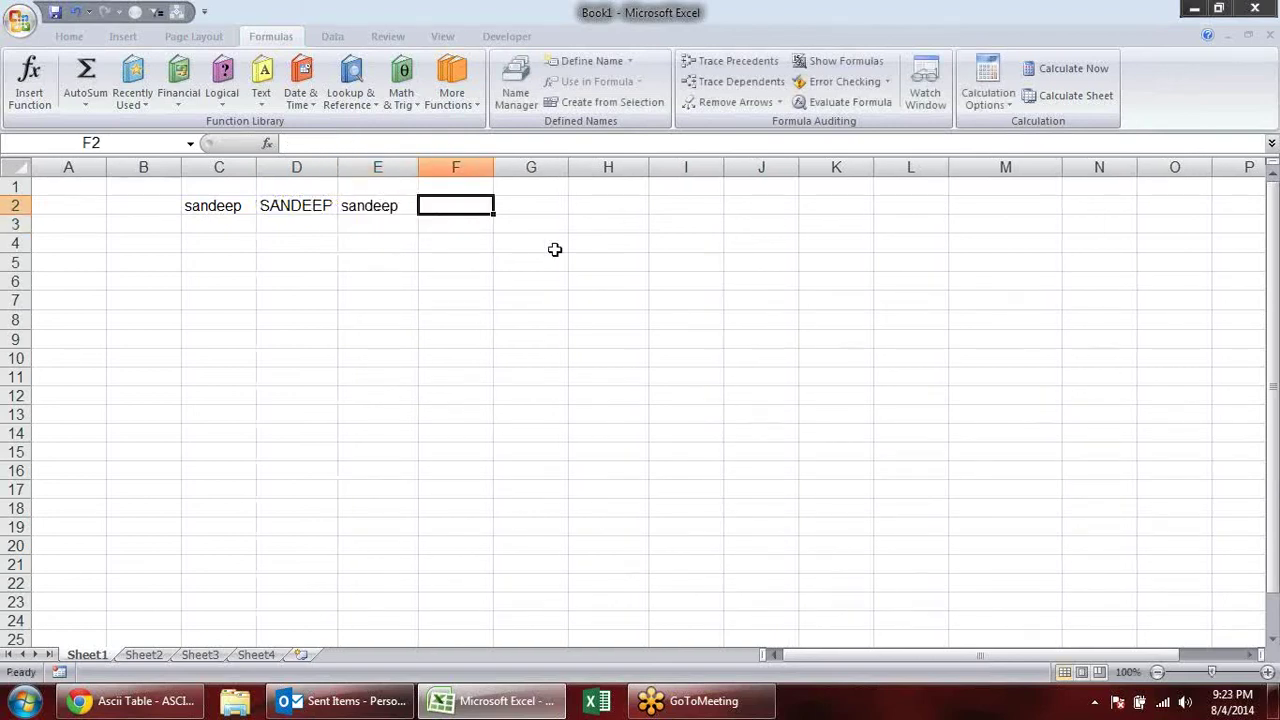
{"action": "type", "text": "="}
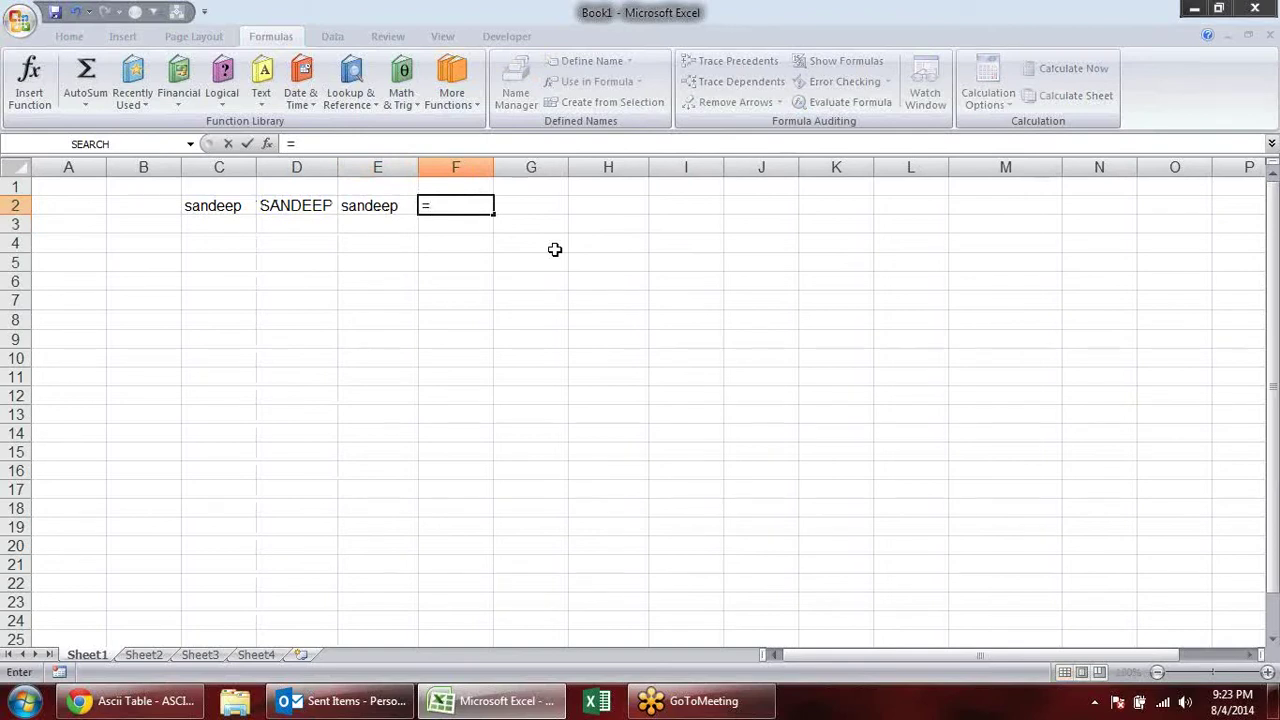
{"action": "type", "text": "pro"}
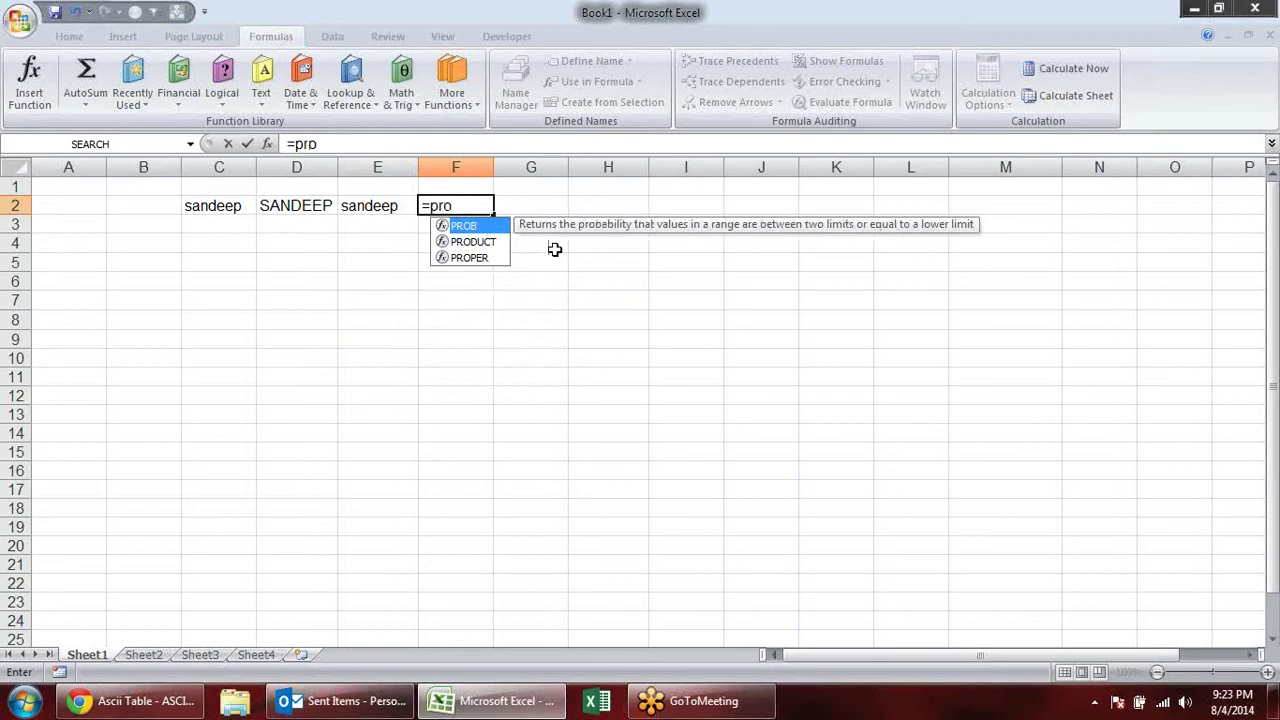
{"action": "key", "text": "Down"}
{"action": "key", "text": "Down"}
{"action": "key", "text": "Tab"}
{"action": "left_click", "coordinate": [397, 204]}
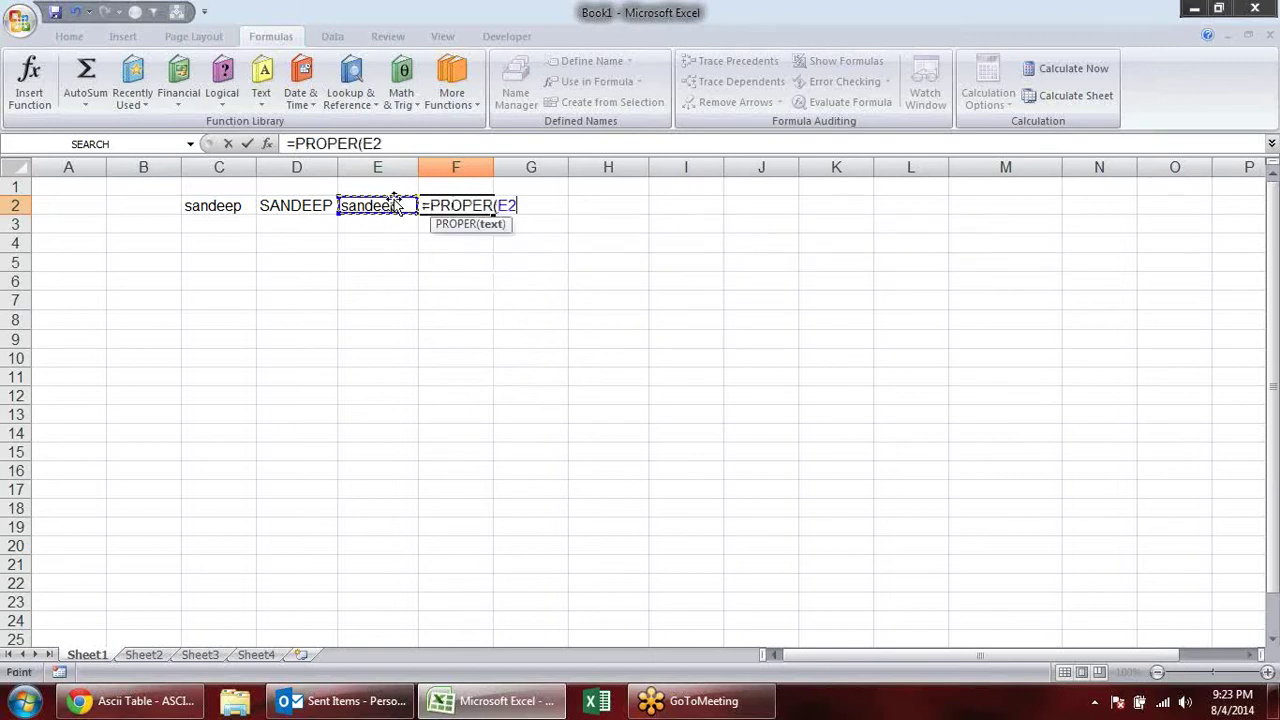
{"action": "key", "text": "Return"}
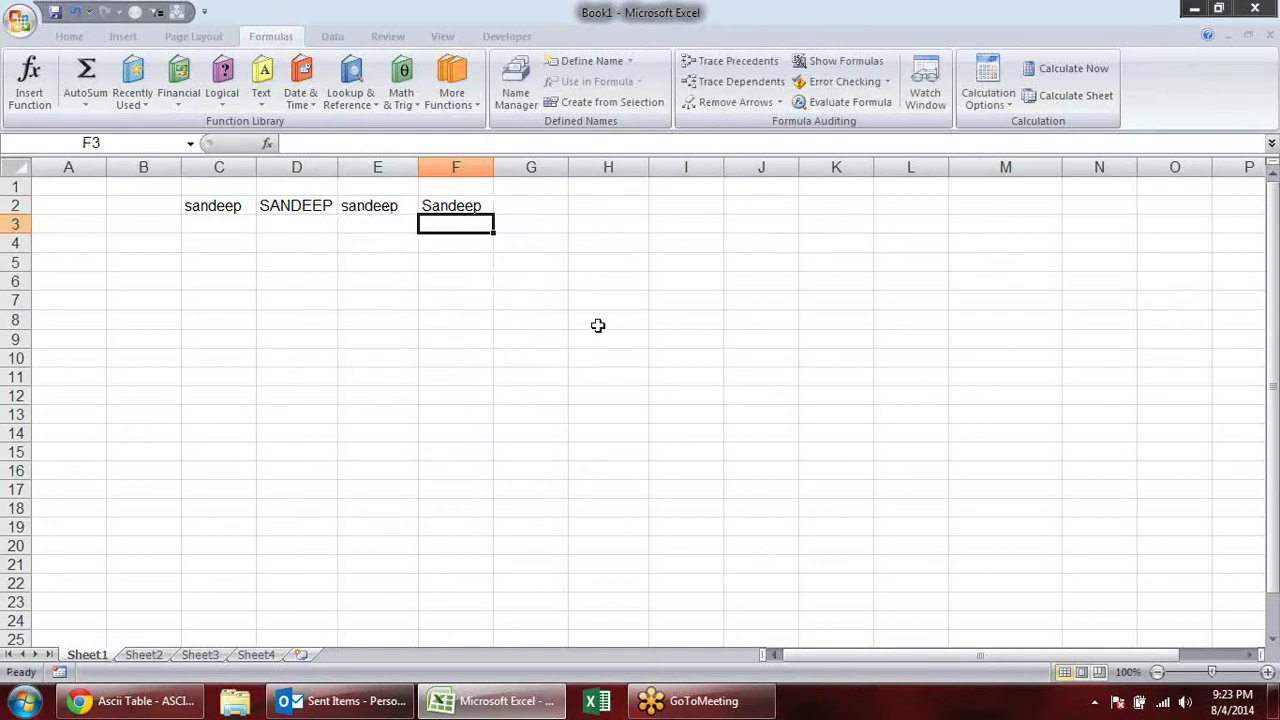
{"action": "left_click_drag", "start_coordinate": [136, 191], "coordinate": [510, 272]}
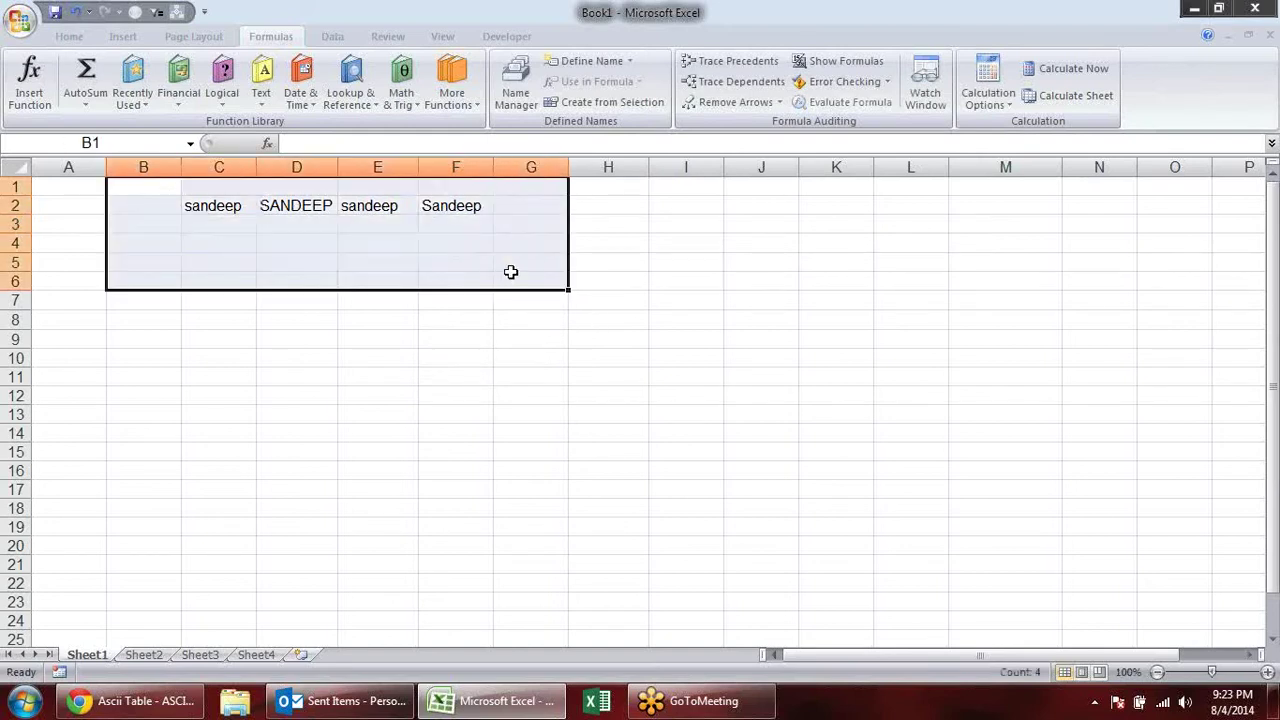
- Delete the selected UPPER, LOWER and PROPER examples and browse the Text functions list
{"action": "key", "text": "Delete"}
{"action": "left_click", "coordinate": [228, 240]}
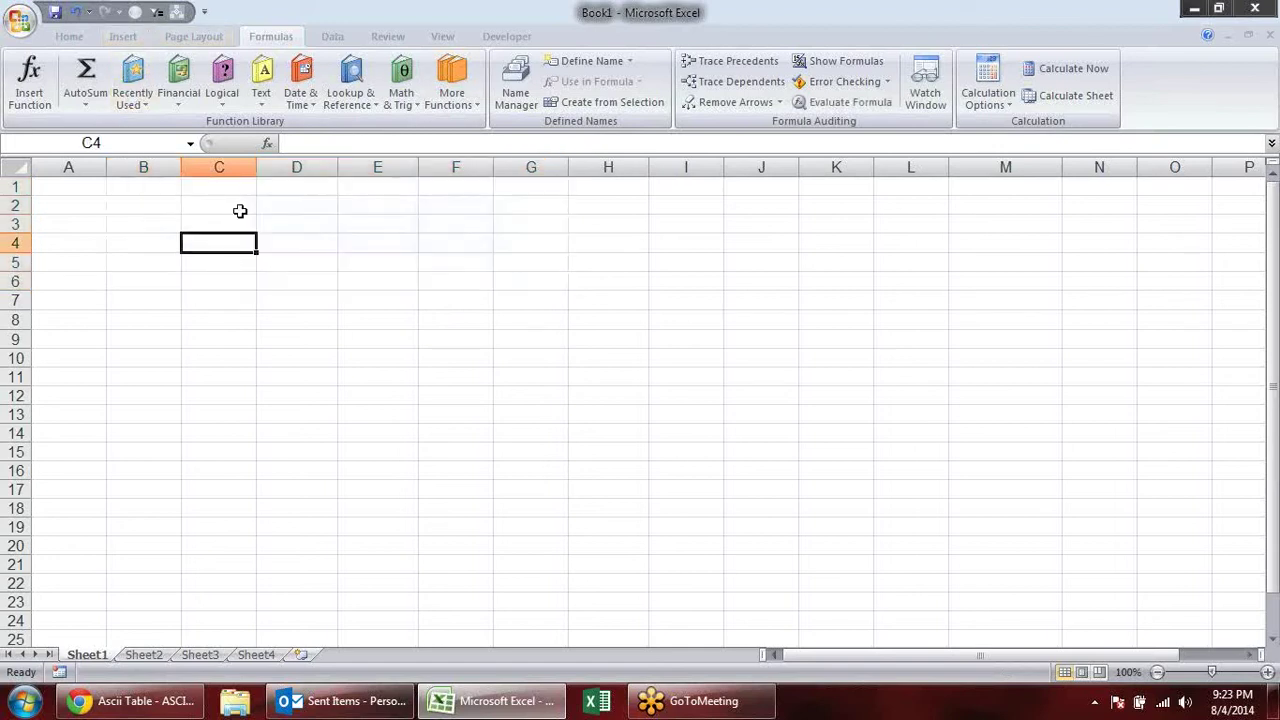
{"action": "left_click", "coordinate": [260, 85]}
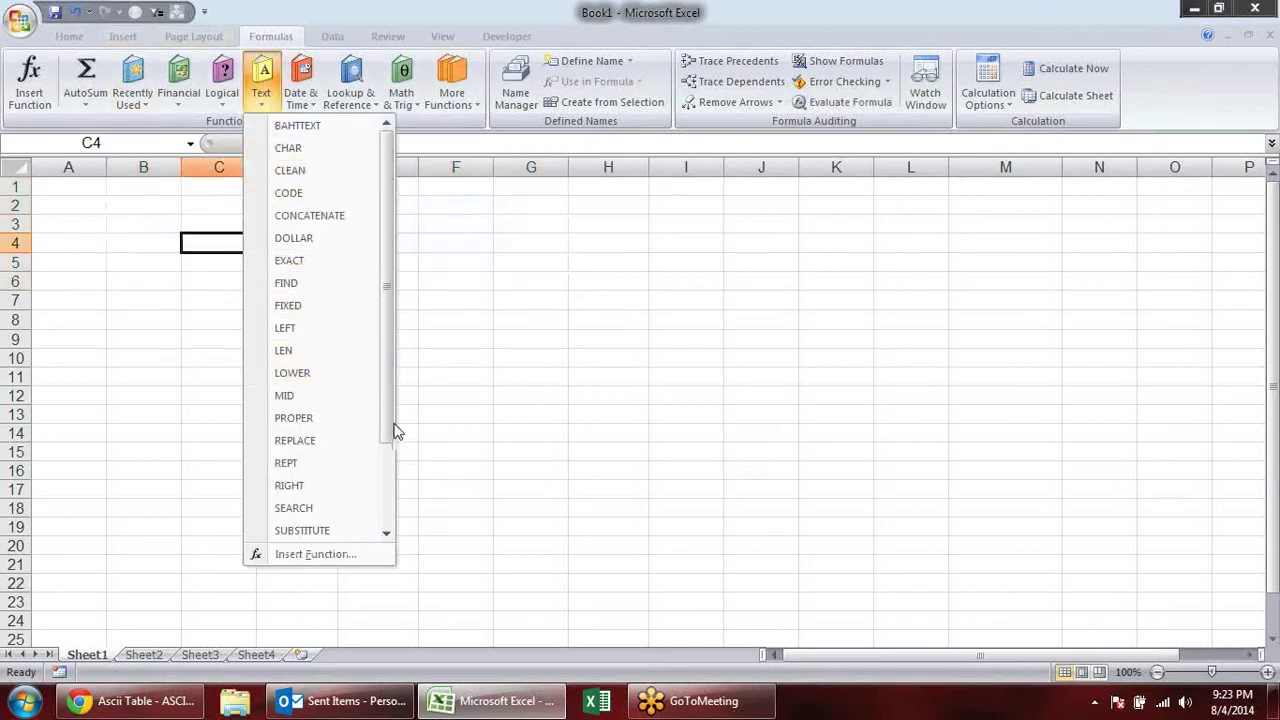
{"action": "left_click_drag", "start_coordinate": [390, 430], "coordinate": [390, 518]}
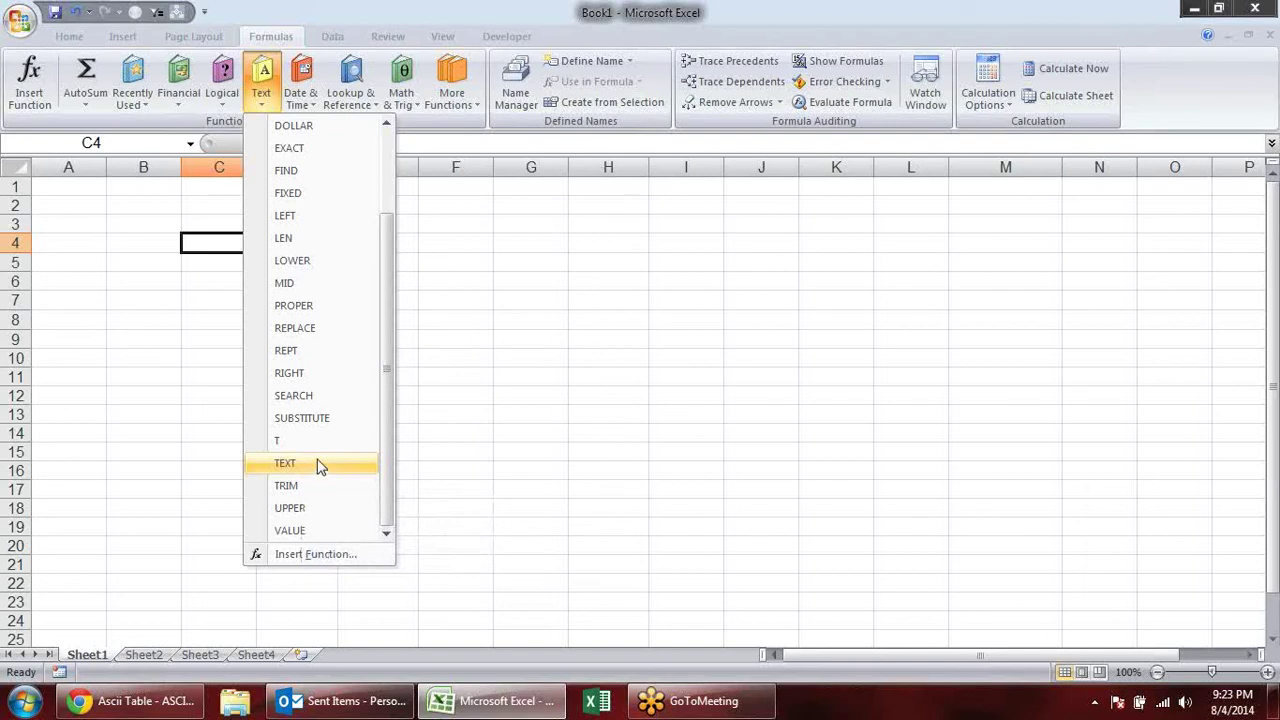
{"action": "left_click", "coordinate": [511, 357]}
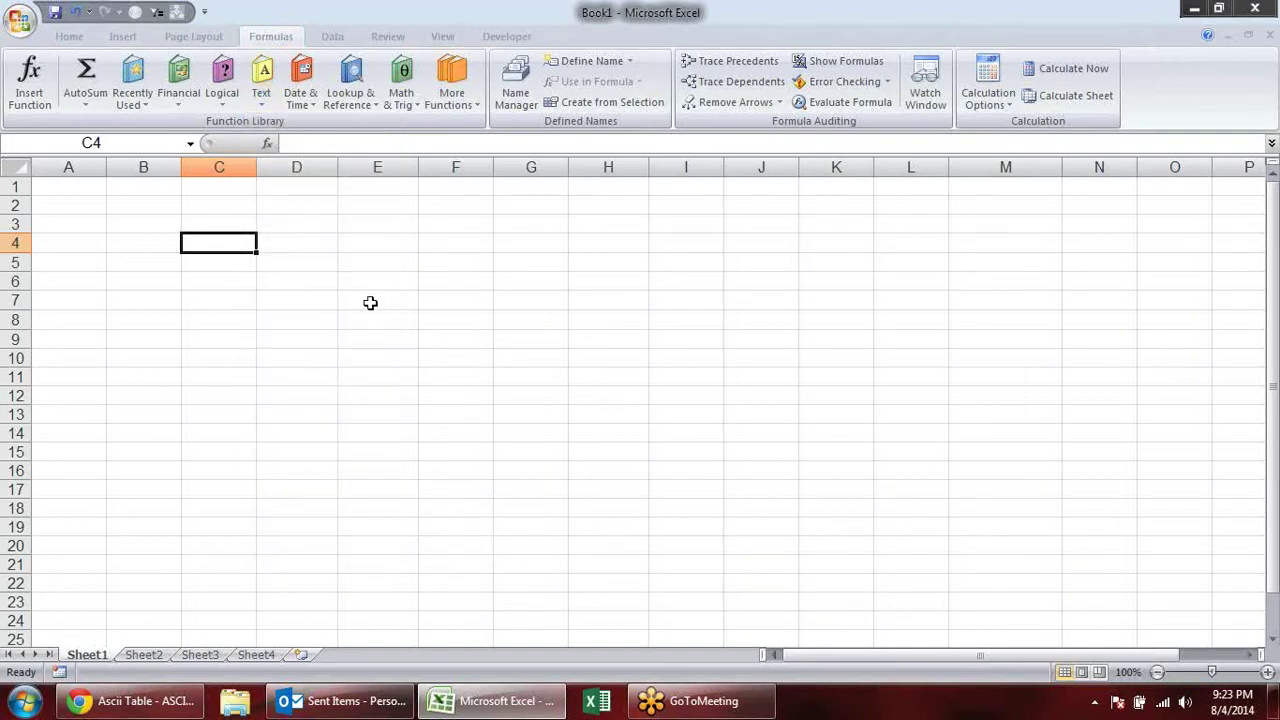
{"action": "left_click", "coordinate": [266, 218]}
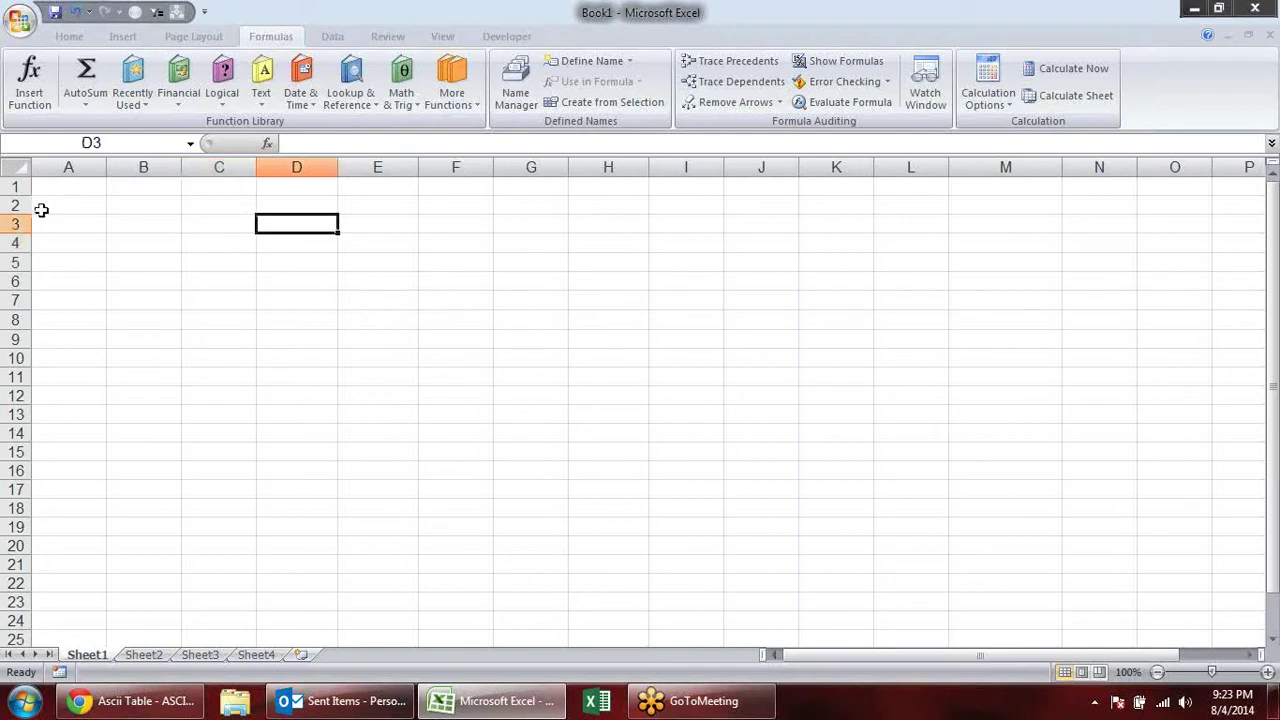
- Enter a Name heading in B2 and a three-part full name in B3, widening column B
{"action": "left_click", "coordinate": [150, 208]}
{"action": "type", "text": "N"}
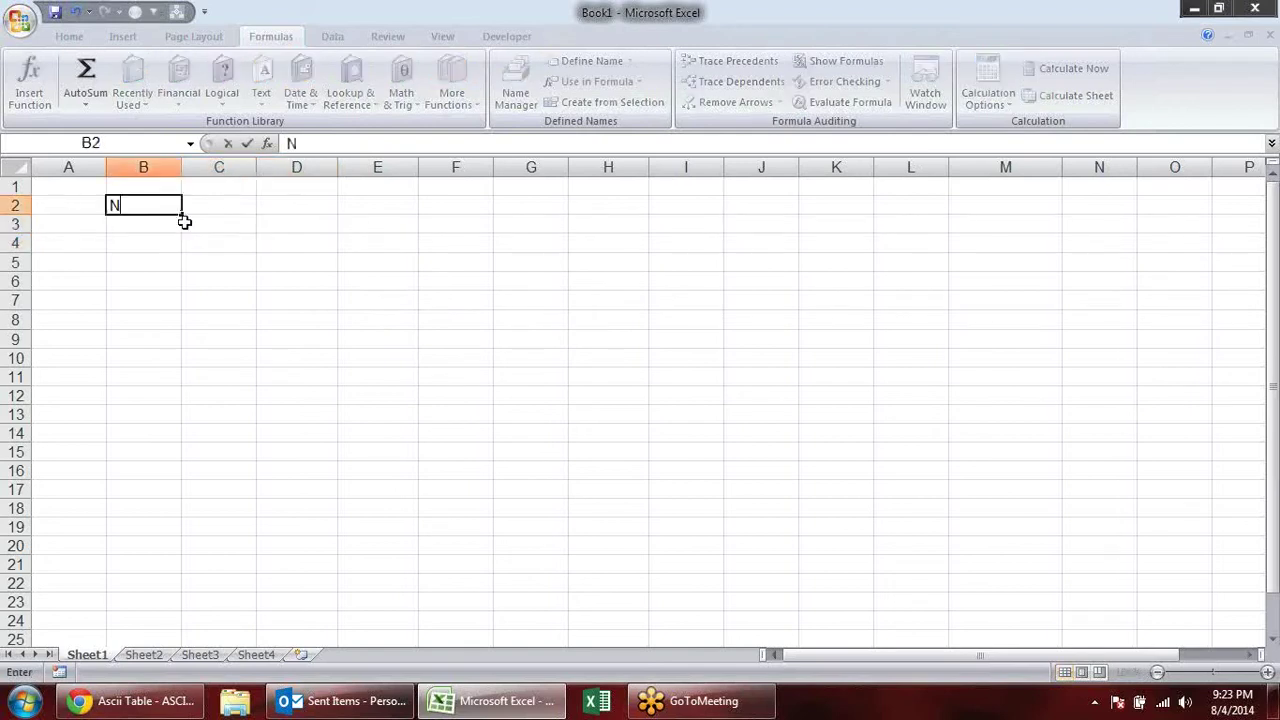
{"action": "type", "text": "ame"}
{"action": "key", "text": "Tab"}
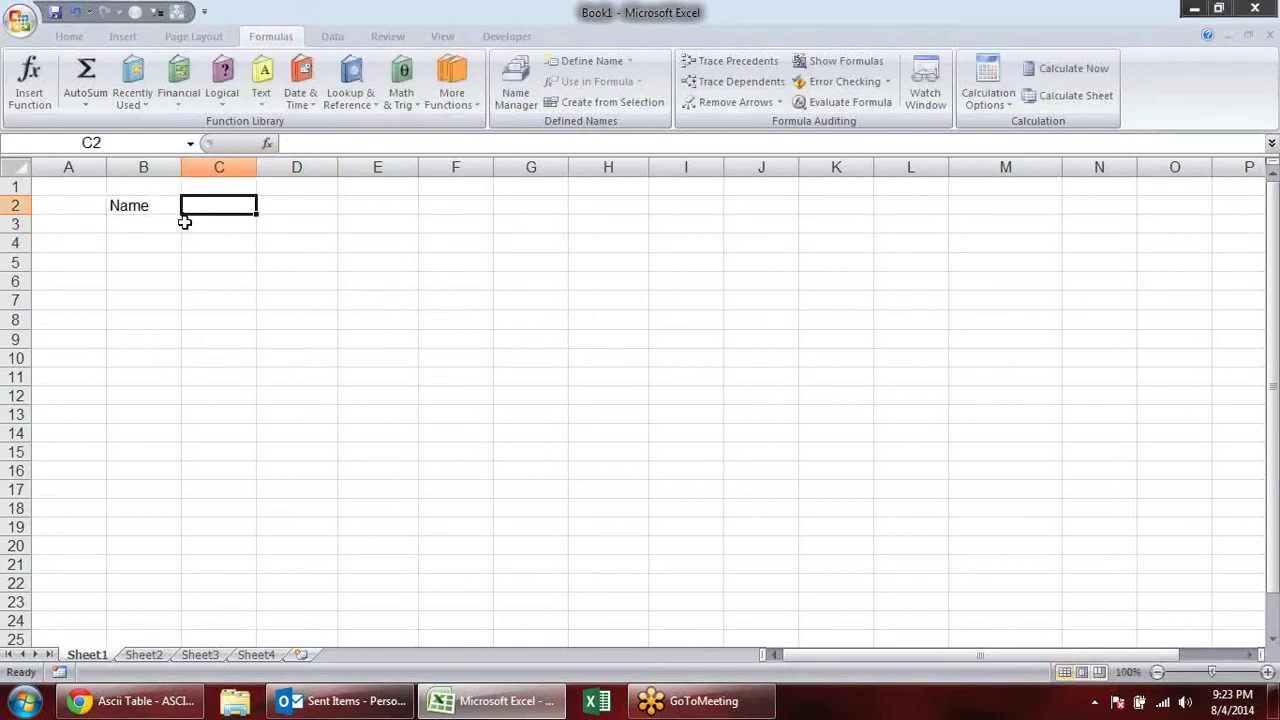
{"action": "key", "text": "Left"}
{"action": "key", "text": "Down"}
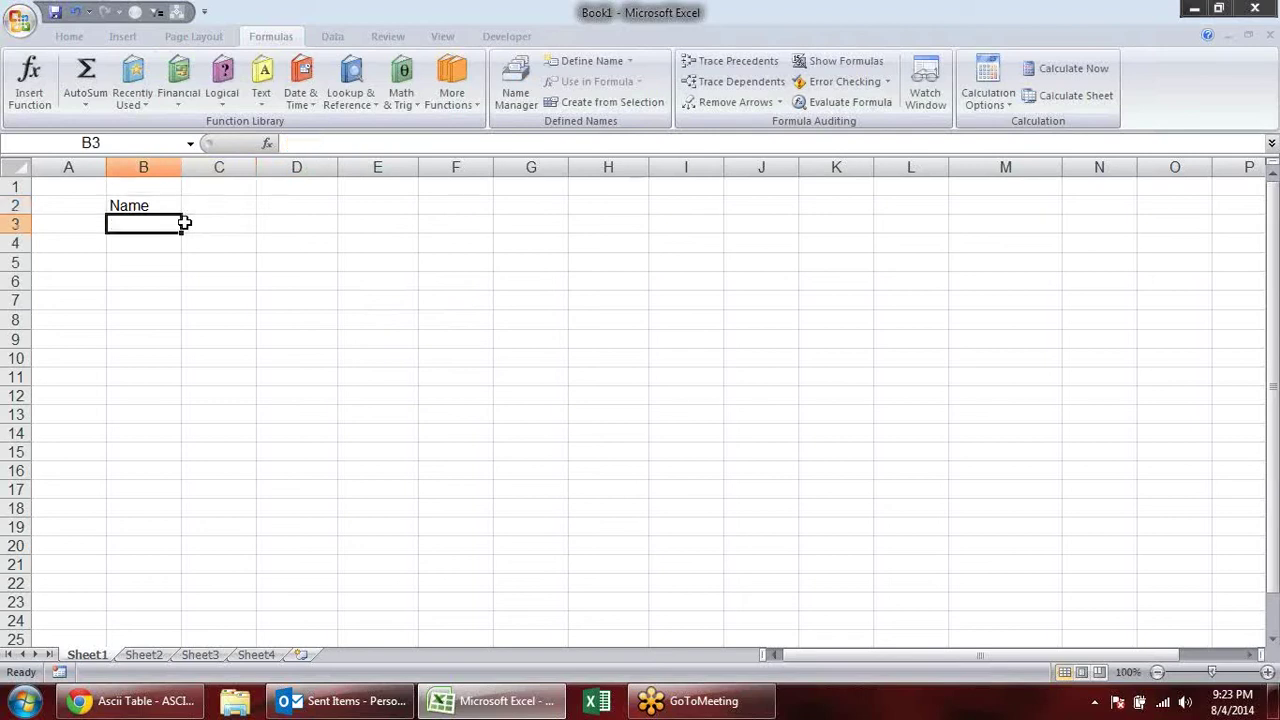
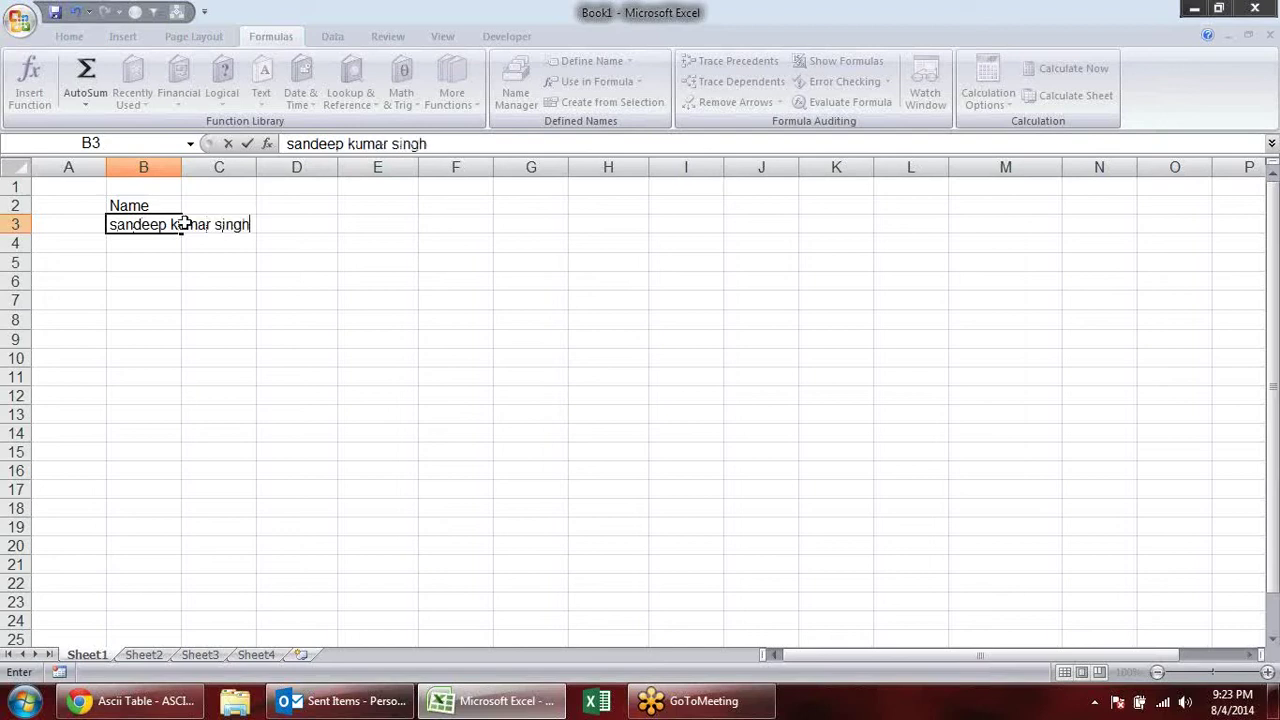
{"action": "key", "text": "Return"}
{"action": "left_click_drag", "start_coordinate": [184, 163], "coordinate": [256, 163]}
- Type the headings Fname, M Name and L name into C2, D2 and E2
{"action": "left_click", "coordinate": [320, 205]}
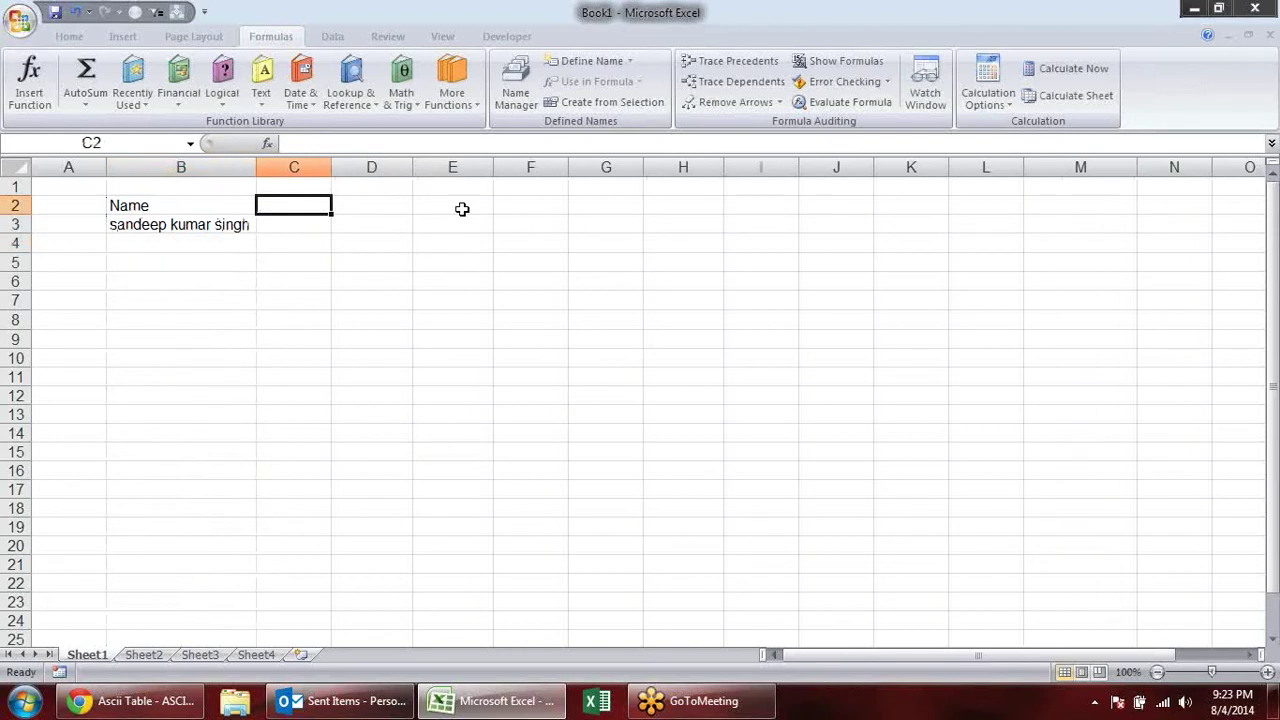
{"action": "type", "text": "Fname"}
{"action": "key", "text": "Tab"}
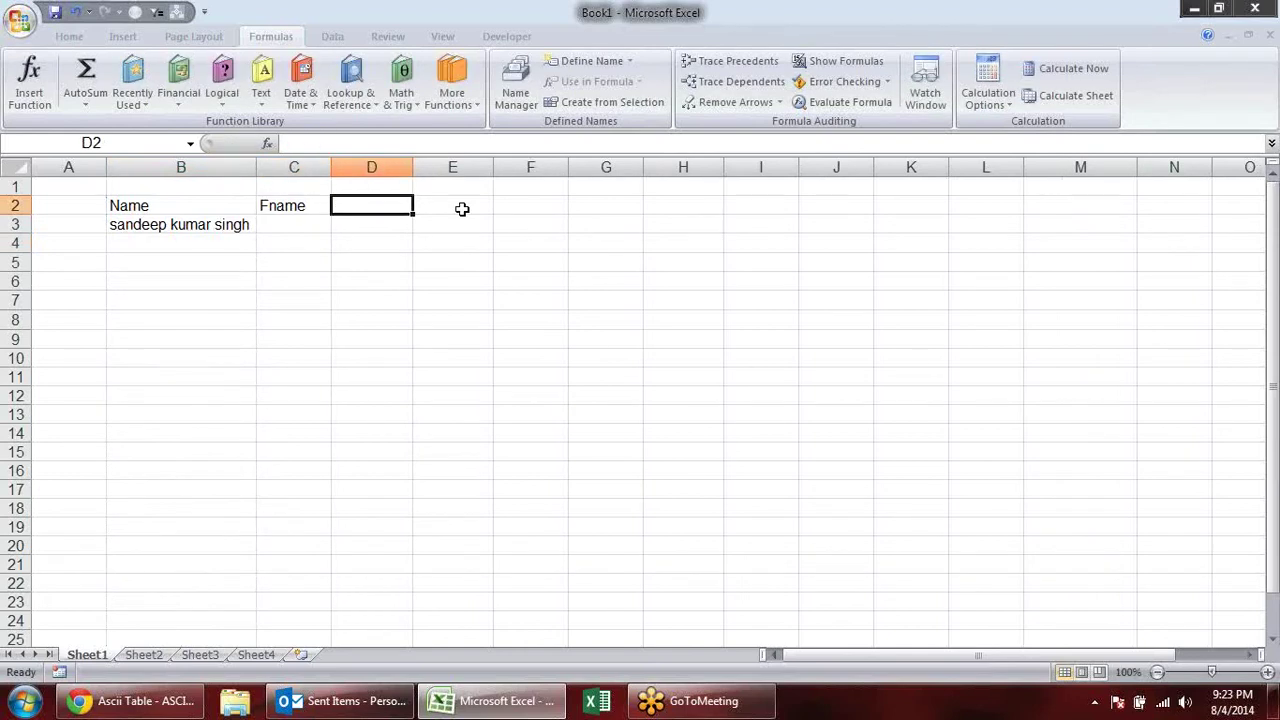
{"action": "type", "text": "Mi"}
{"action": "key", "text": "BackSpace"}
{"action": "key", "text": "BackSpace"}
{"action": "type", "text": "Name"}
{"action": "key", "text": "Tab"}
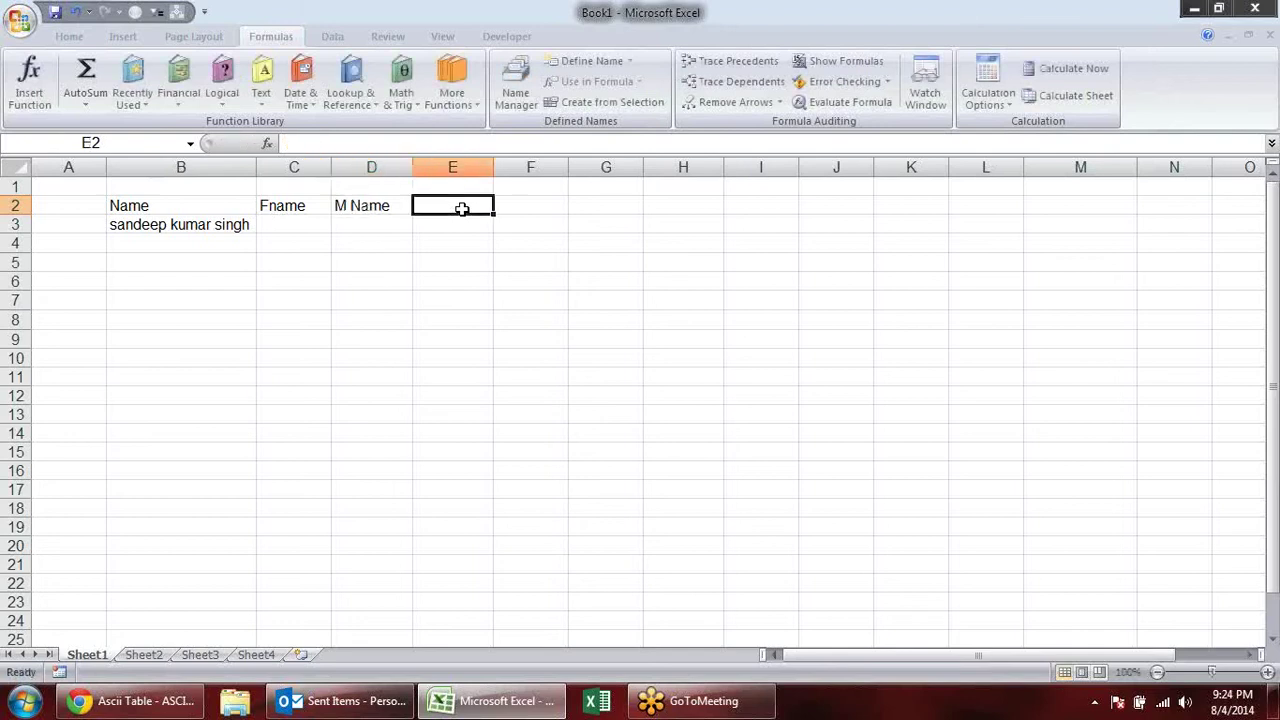
{"action": "type", "text": "L na"}
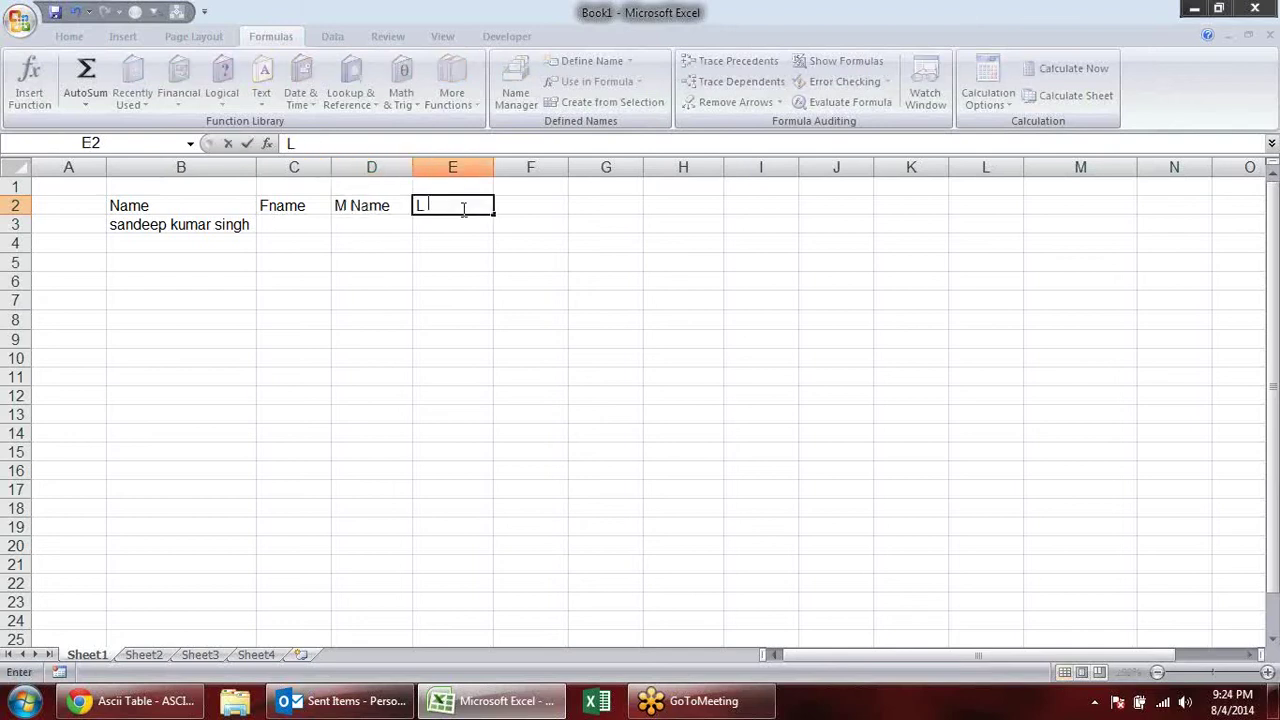
{"action": "type", "text": "me"}
{"action": "key", "text": "Return"}
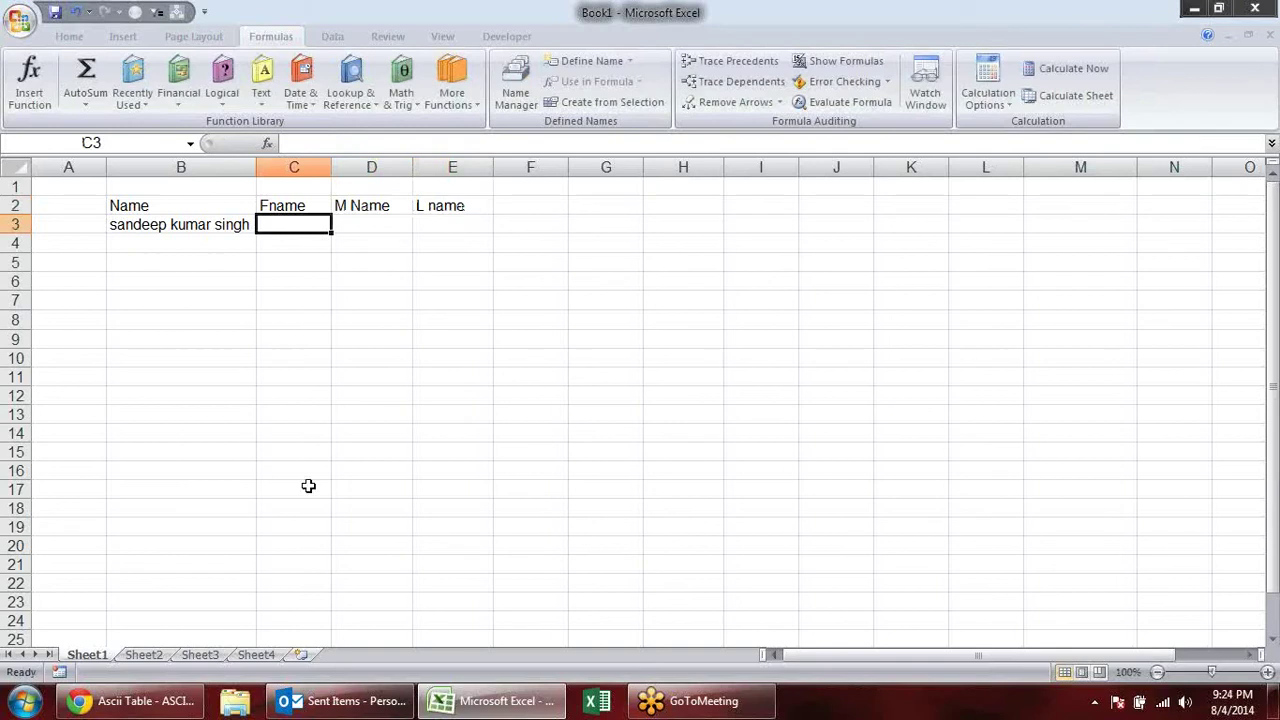
{"action": "right_click", "coordinate": [292, 450]}
{"action": "left_click", "coordinate": [157, 384]}
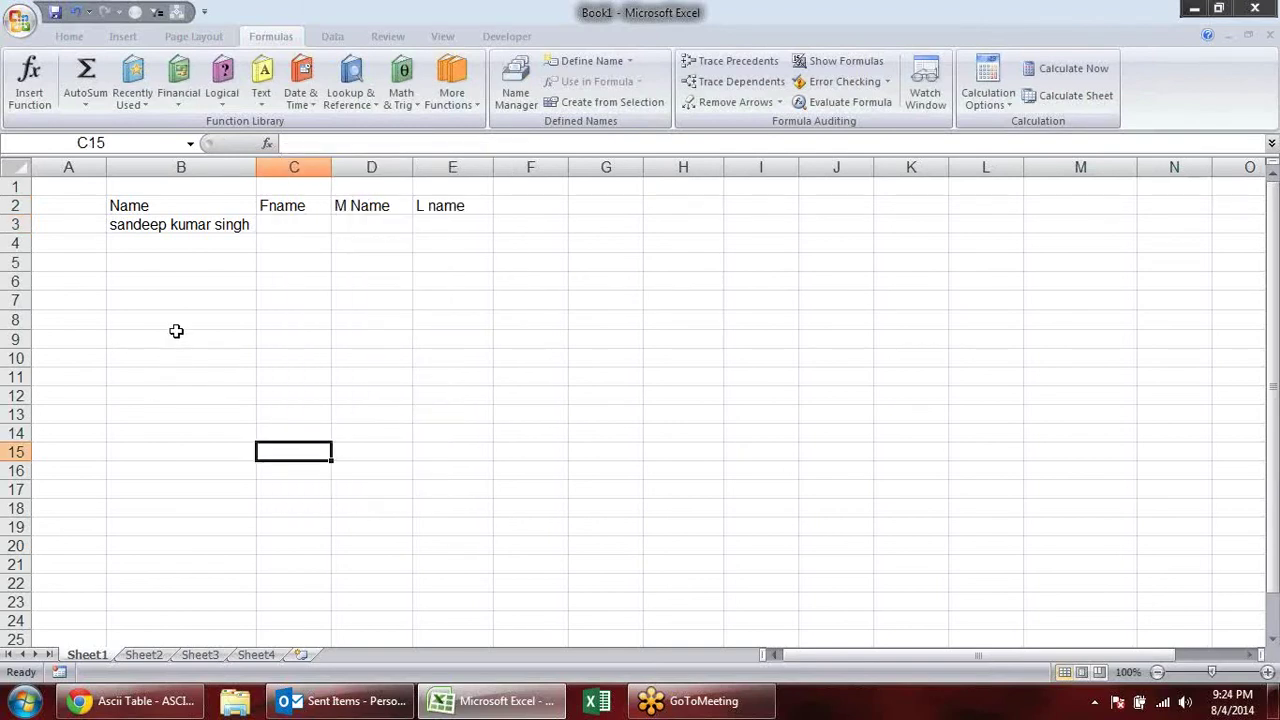
{"action": "left_click", "coordinate": [293, 222]}
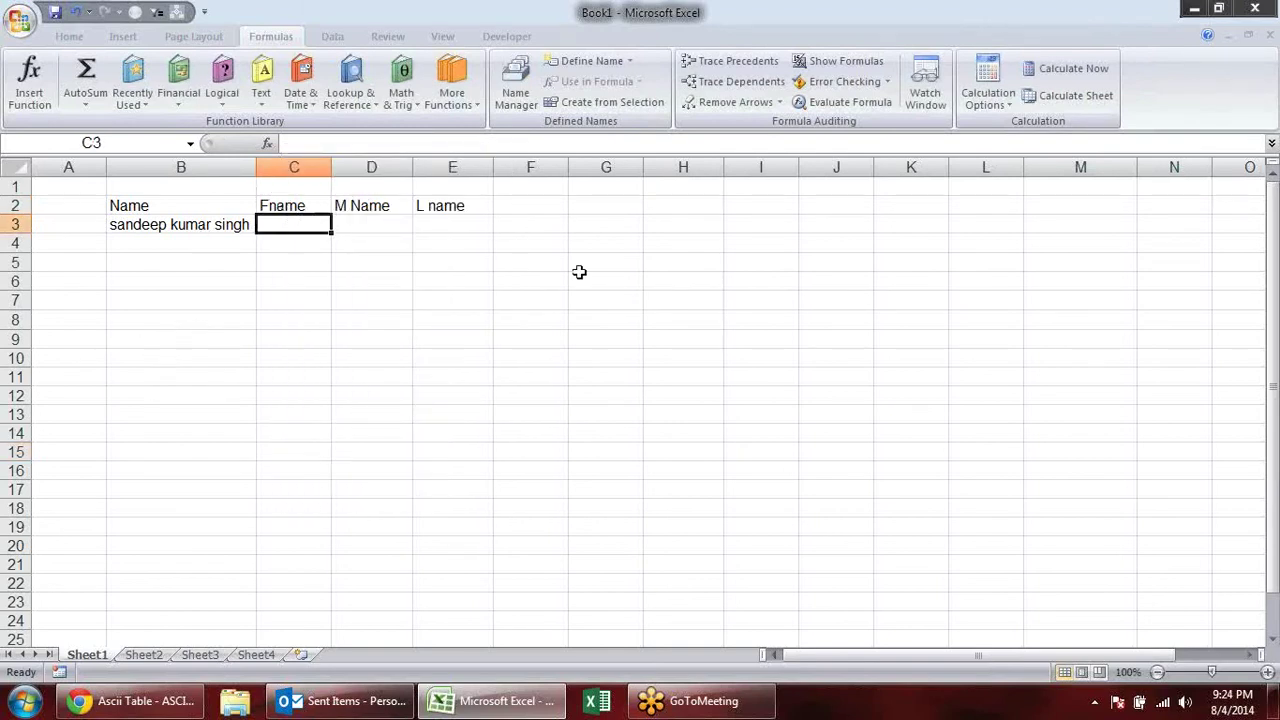
- Put =LEFT(B3,7) in C3 to extract the first name from the full name
{"action": "type", "text": "="}
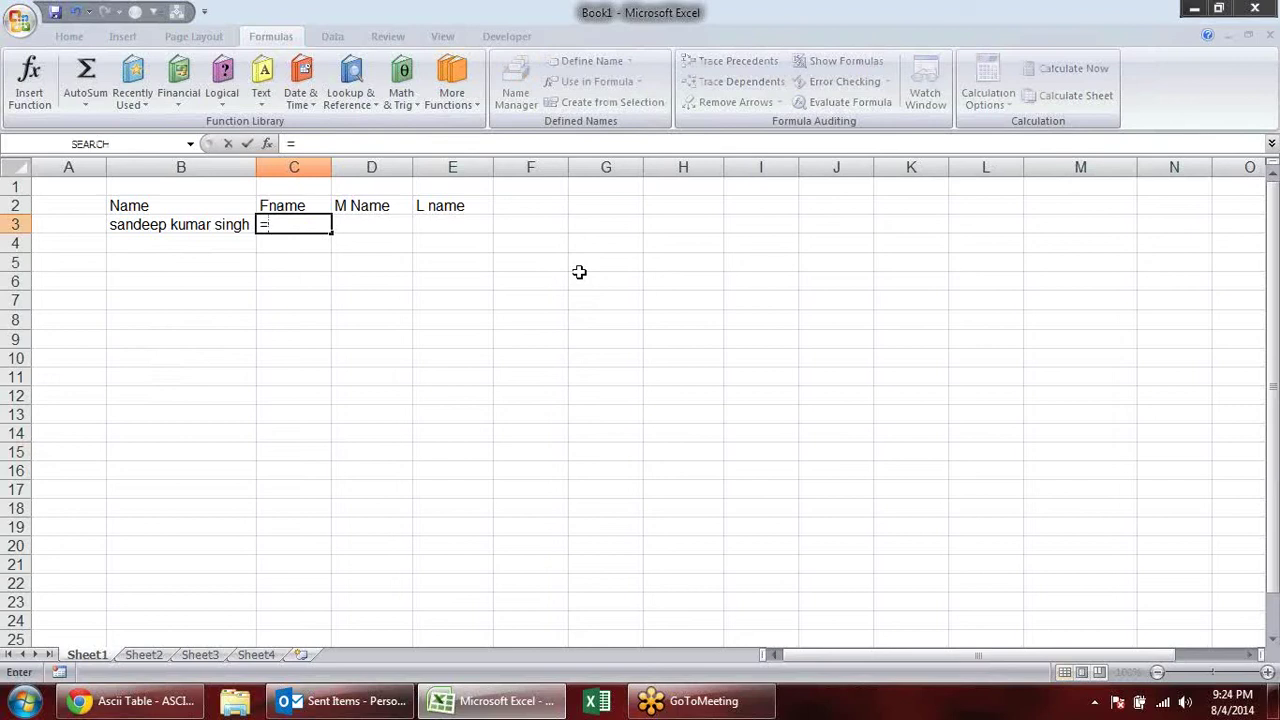
{"action": "type", "text": "le"}
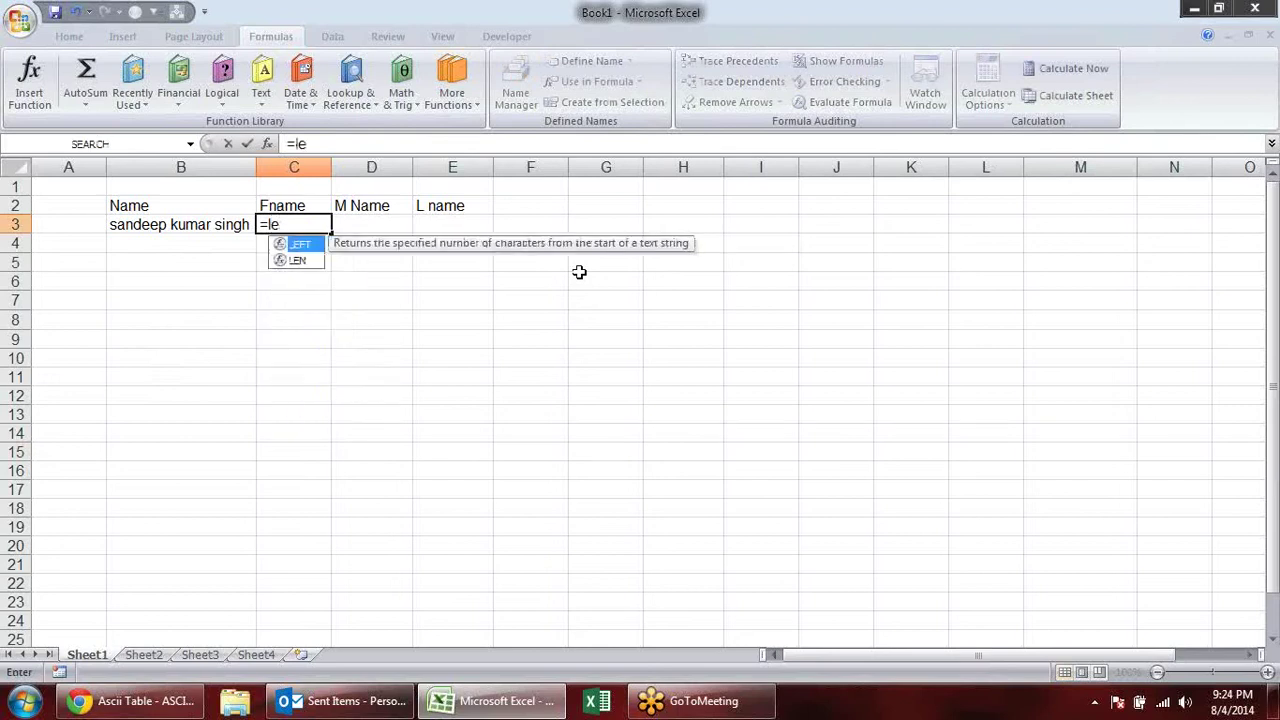
{"action": "key", "text": "Tab"}
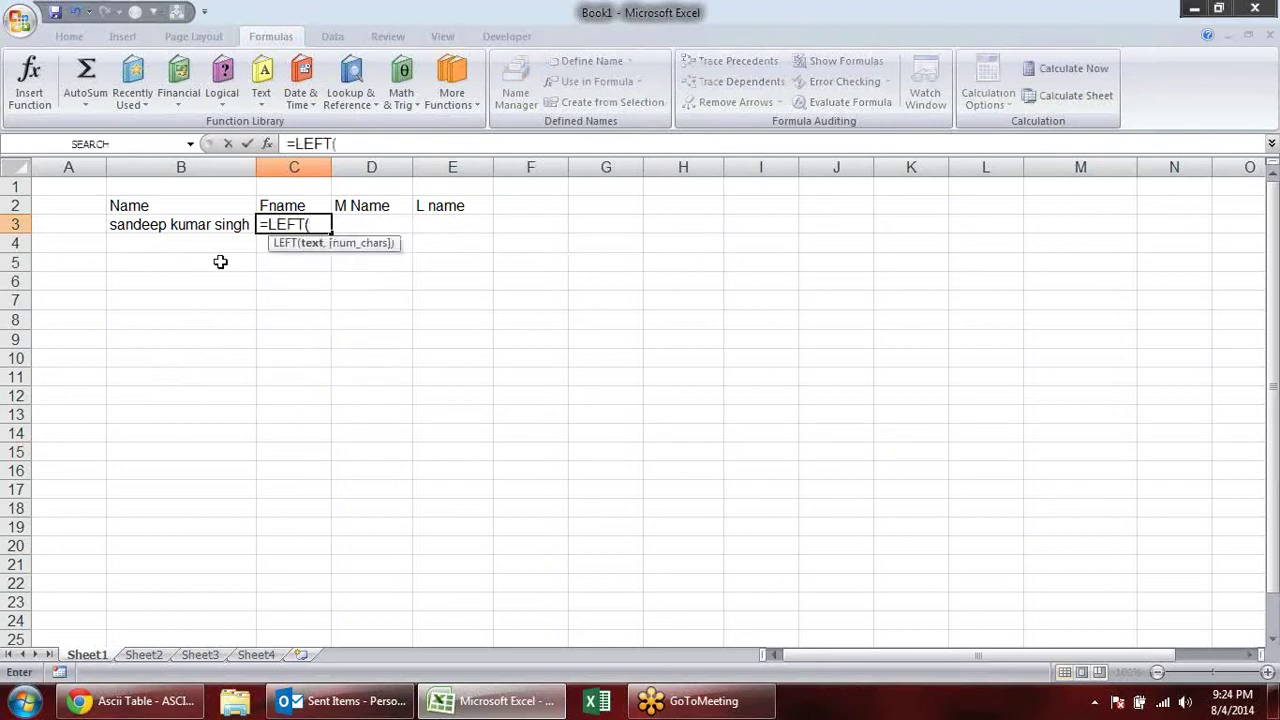
{"action": "left_click", "coordinate": [165, 225]}
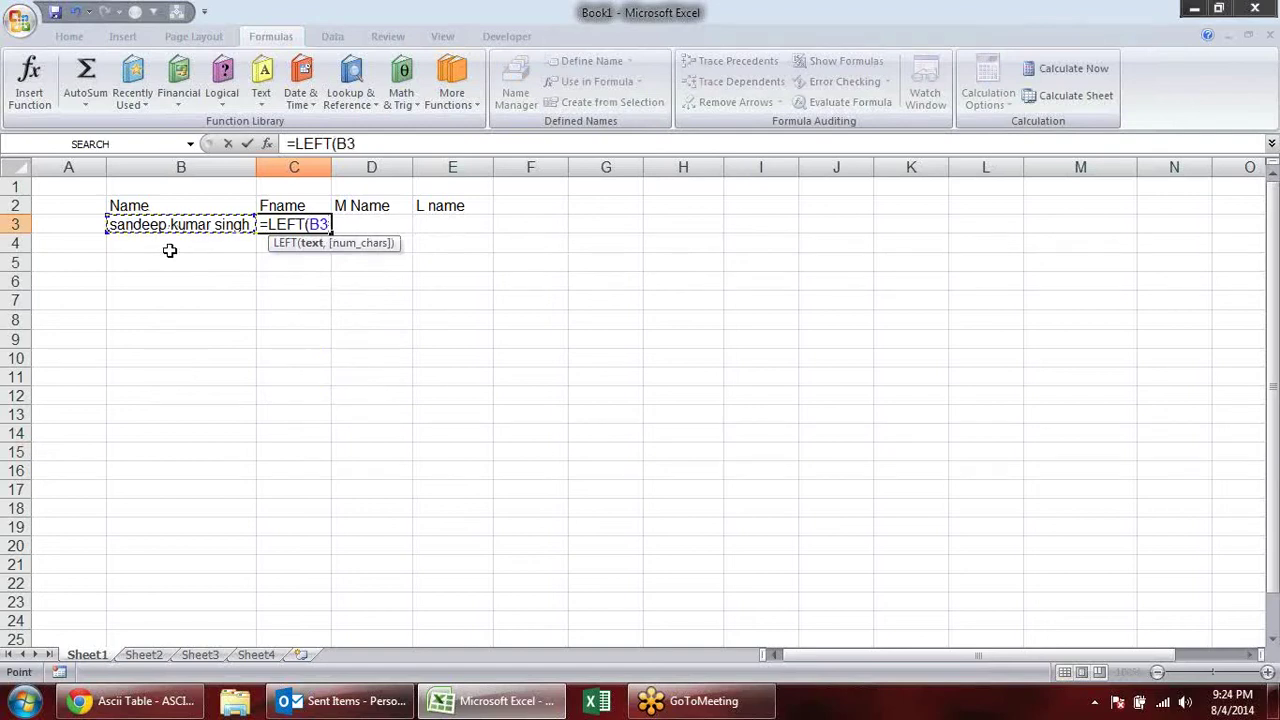
{"action": "type", "text": ",7"}
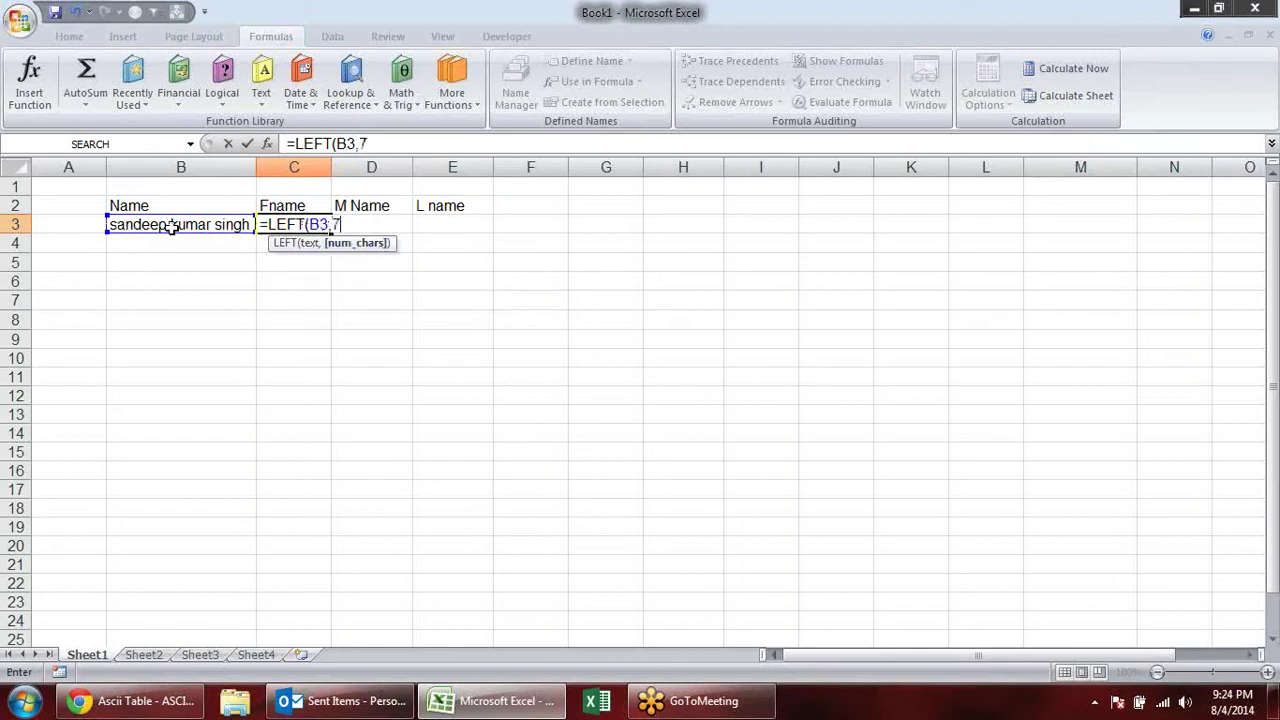
{"action": "key", "text": "Return"}
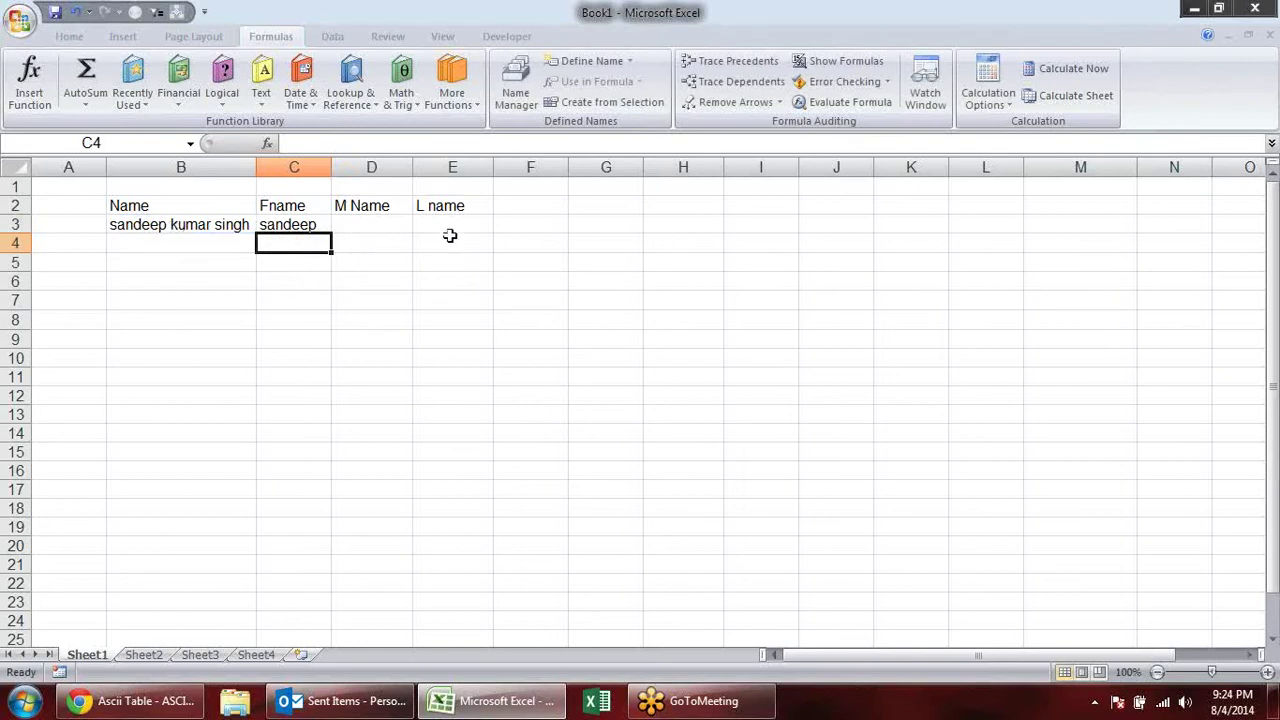
{"action": "left_click", "coordinate": [471, 224]}
{"action": "type", "text": "="}
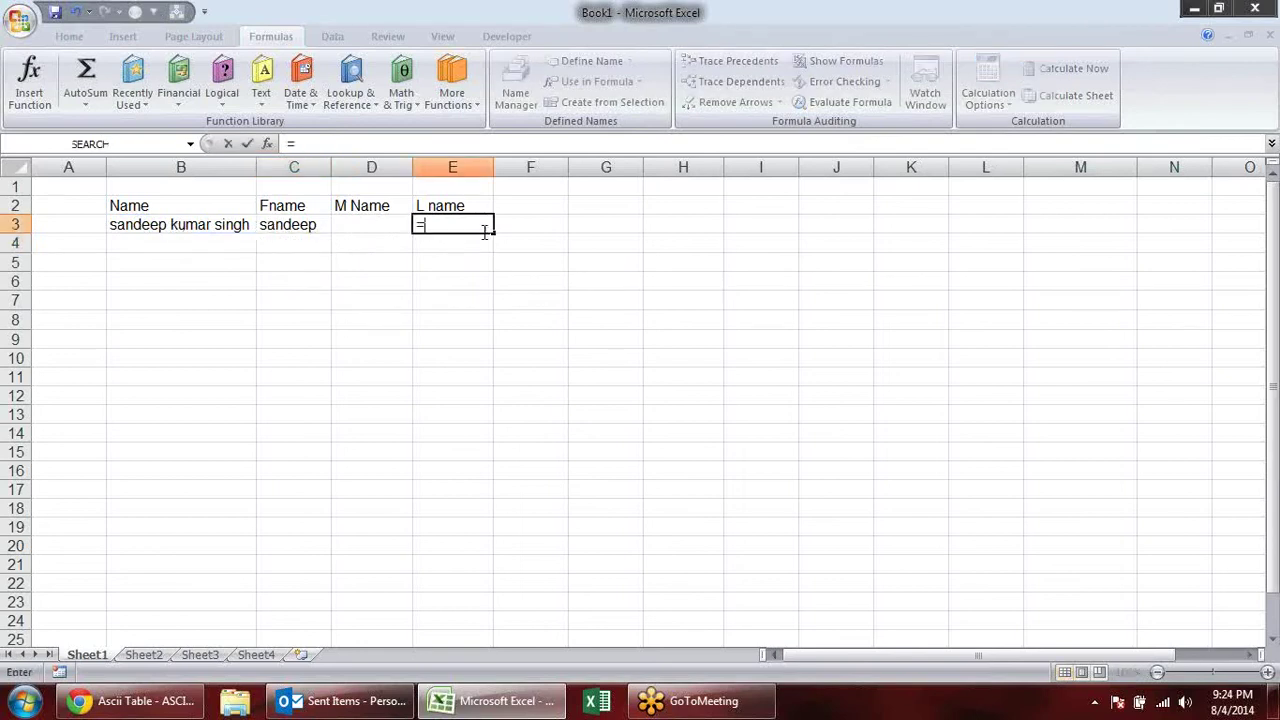
{"action": "type", "text": "RIGHT("}
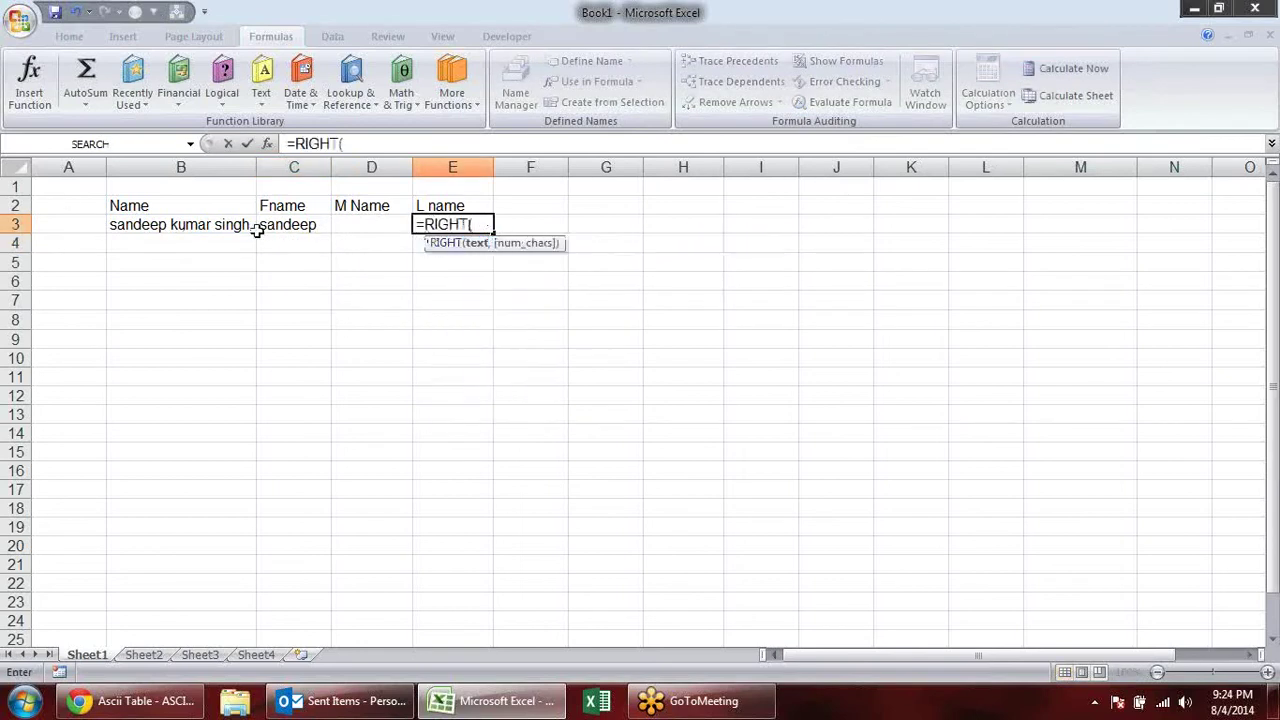
- Finish =RIGHT(B3,5) in E3 to extract the last name from B3
{"action": "left_click", "coordinate": [168, 224]}
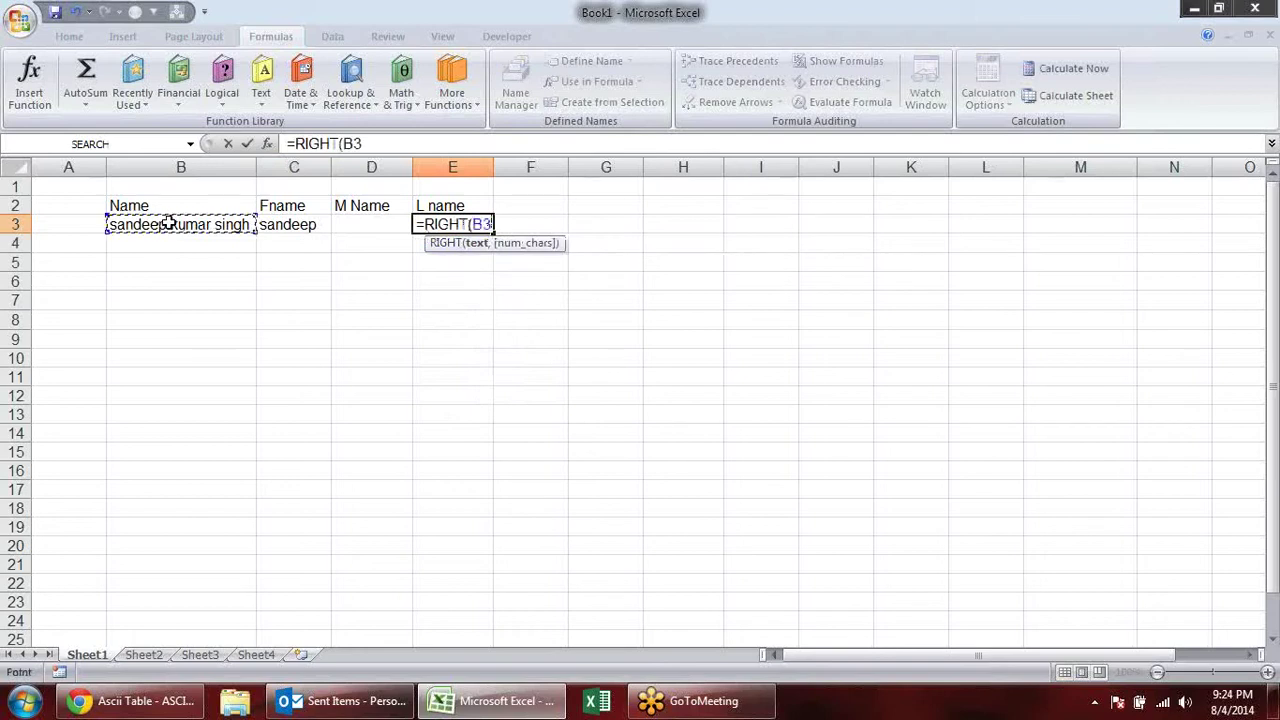
{"action": "type", "text": ",5"}
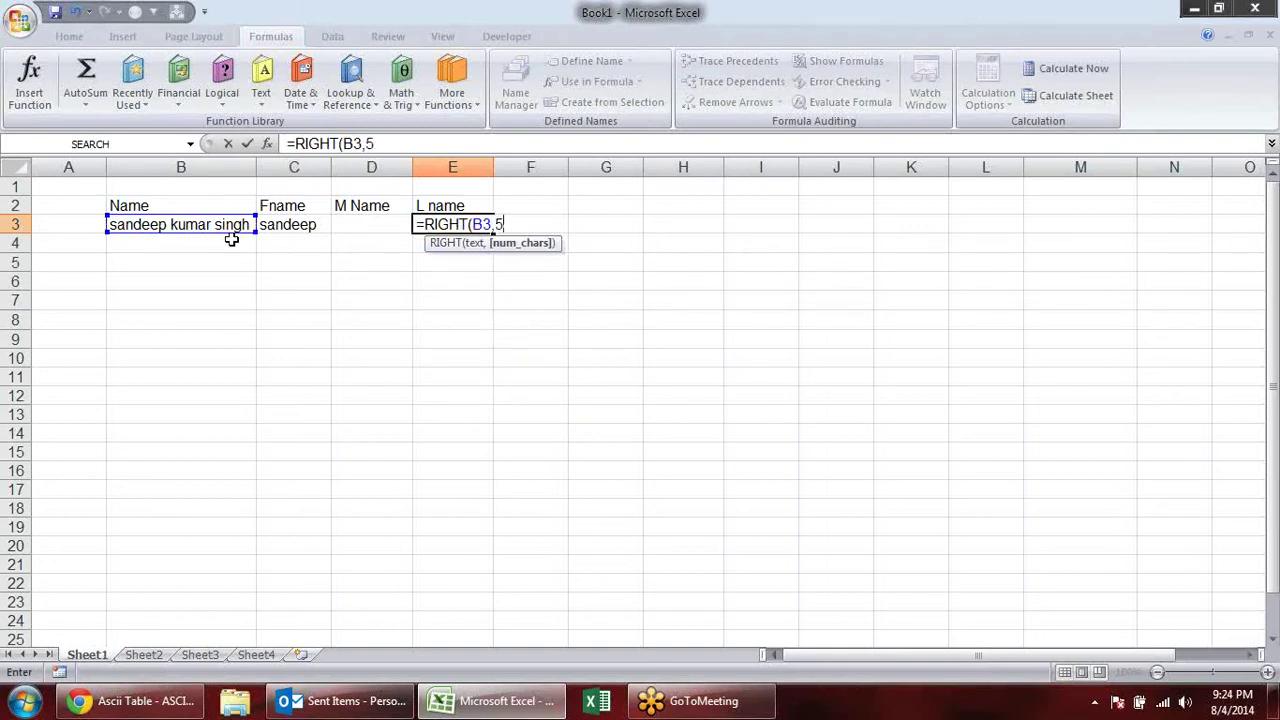
{"action": "key", "text": "Return"}
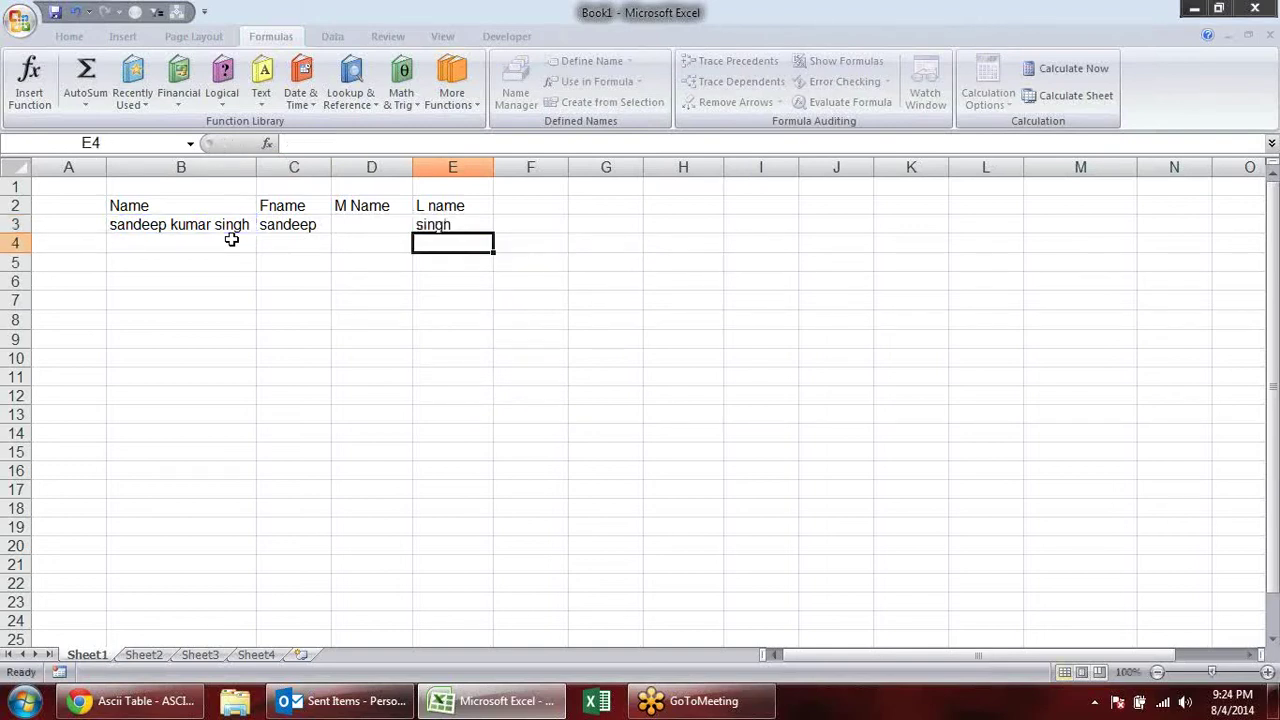
{"action": "left_click", "coordinate": [212, 224]}
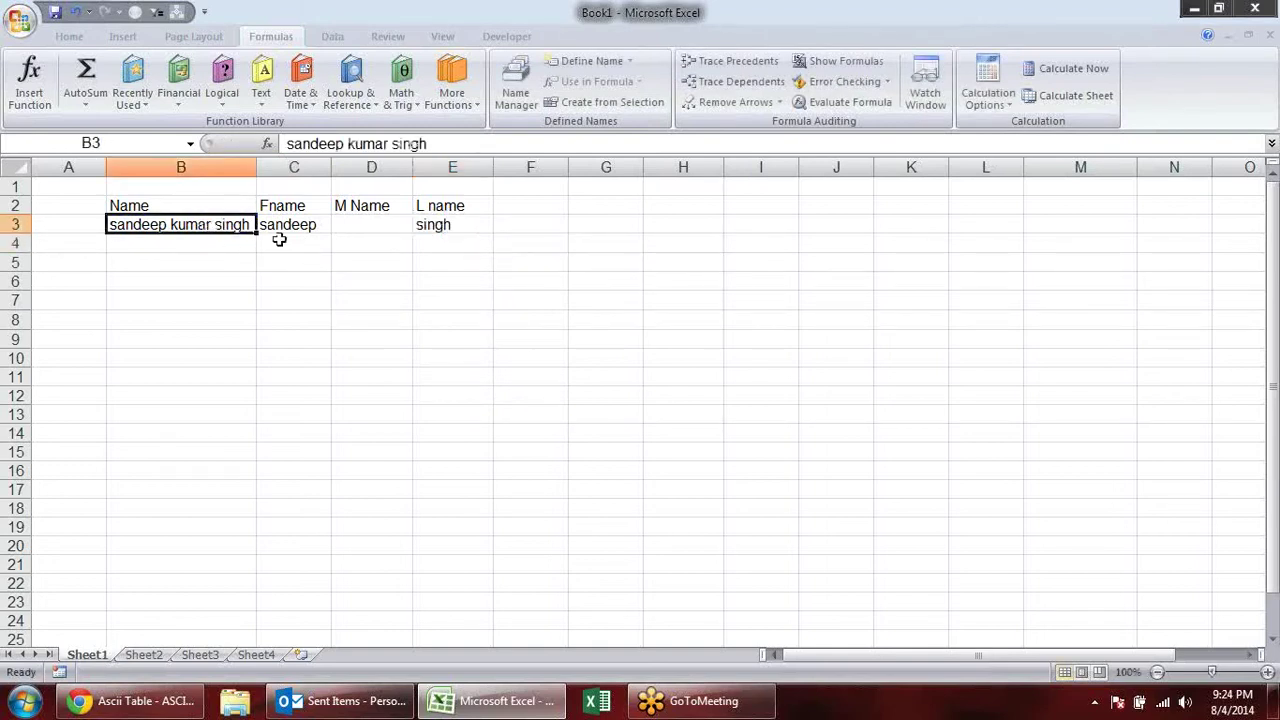
{"action": "left_click", "coordinate": [385, 226]}
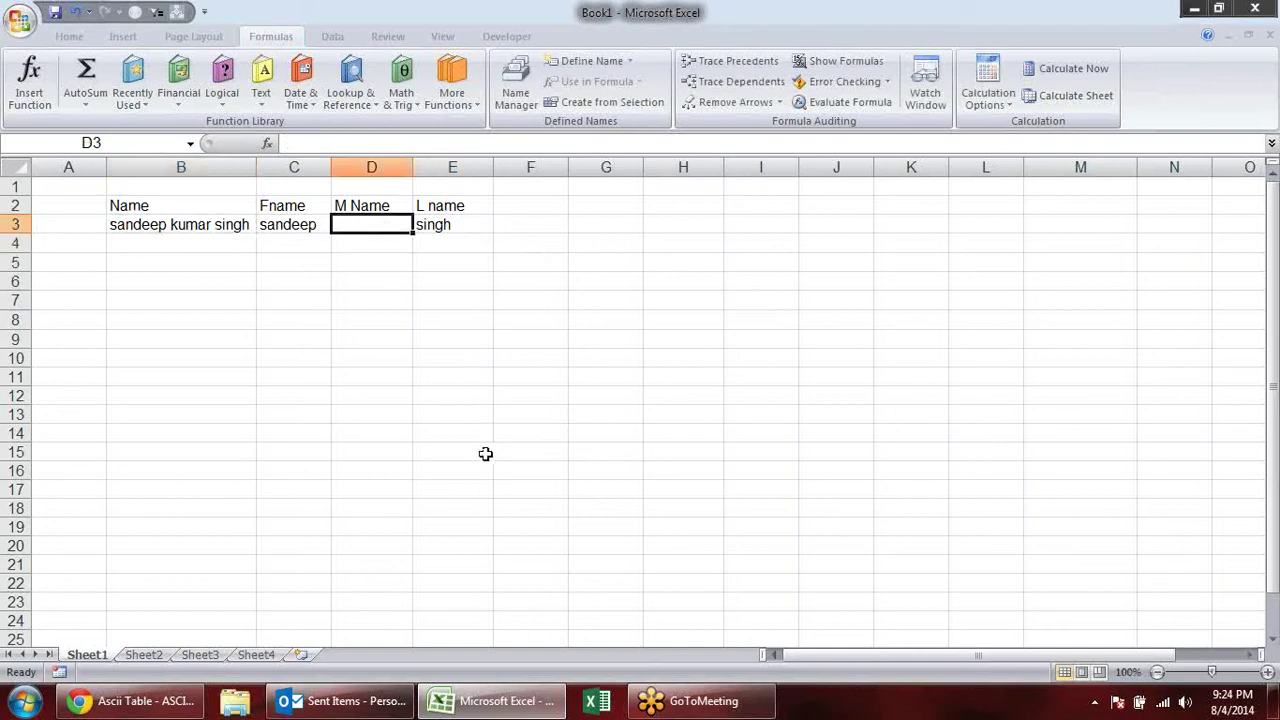
- Type =MID(B3, into D3 to begin extracting the middle name
{"action": "type", "text": "=mi"}
{"action": "key", "text": "Tab"}
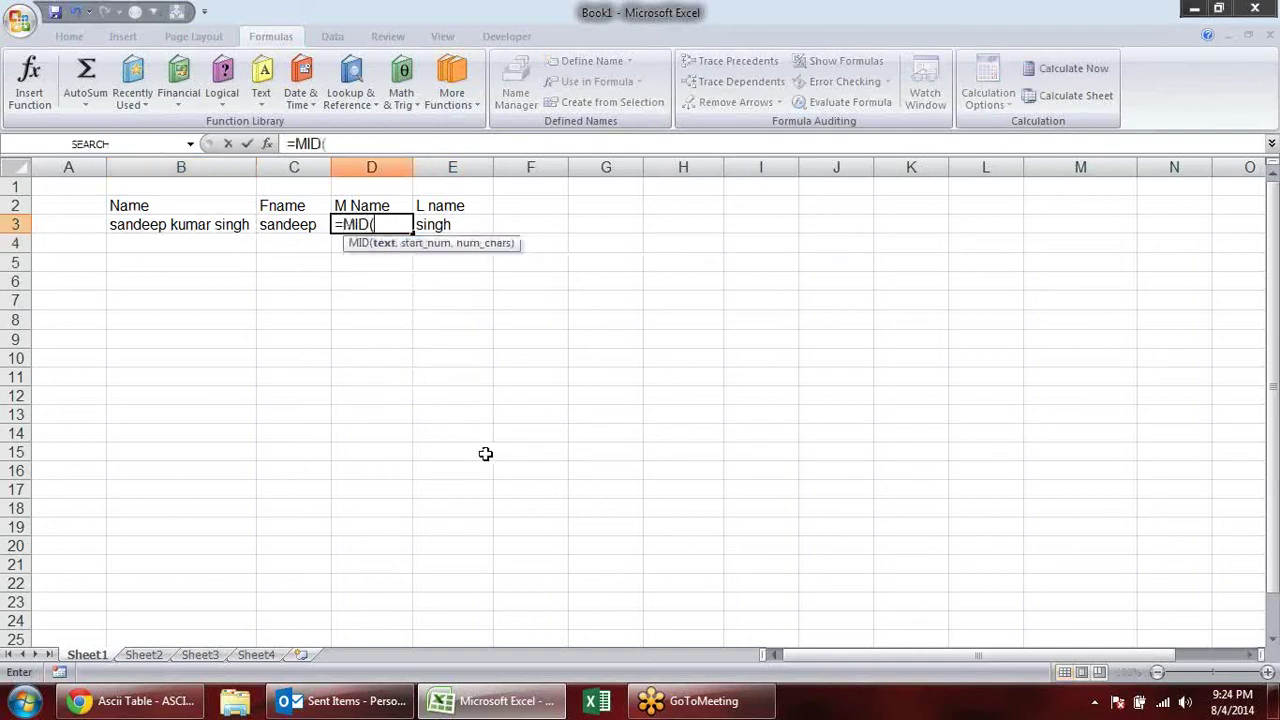
{"action": "left_click", "coordinate": [215, 224]}
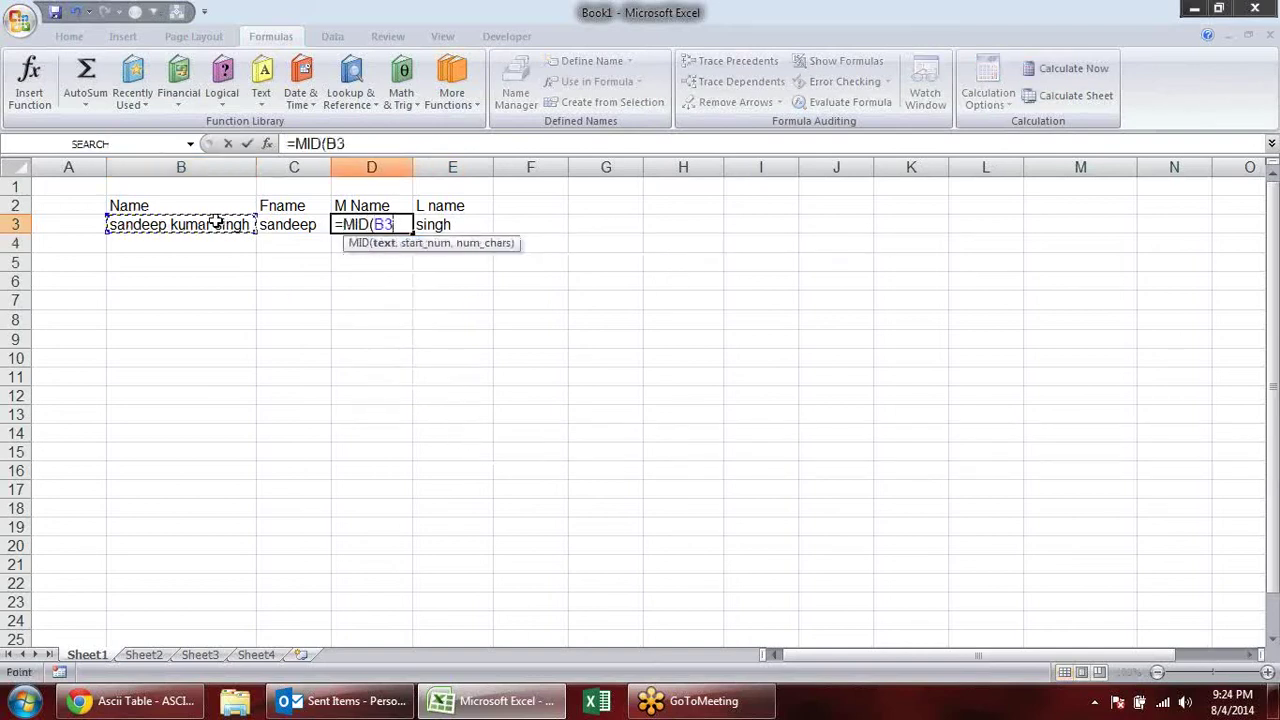
{"action": "type", "text": ","}
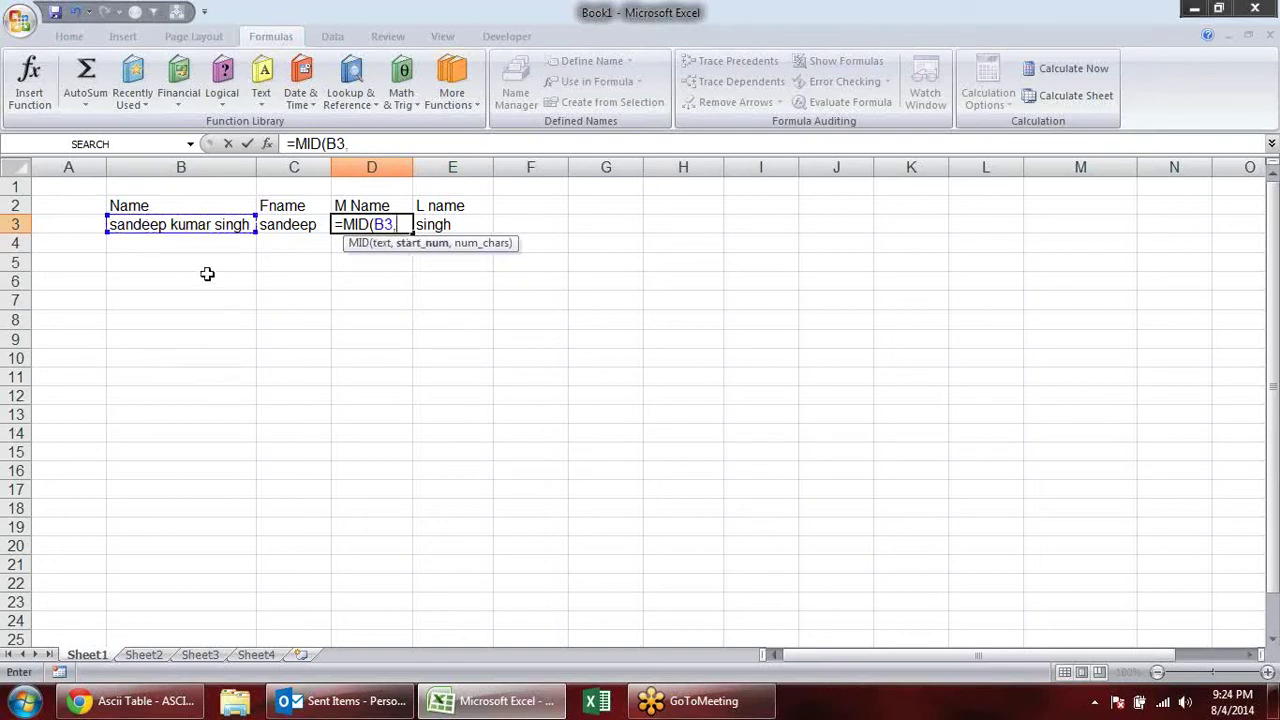
{"action": "left_click", "coordinate": [1272, 58]}
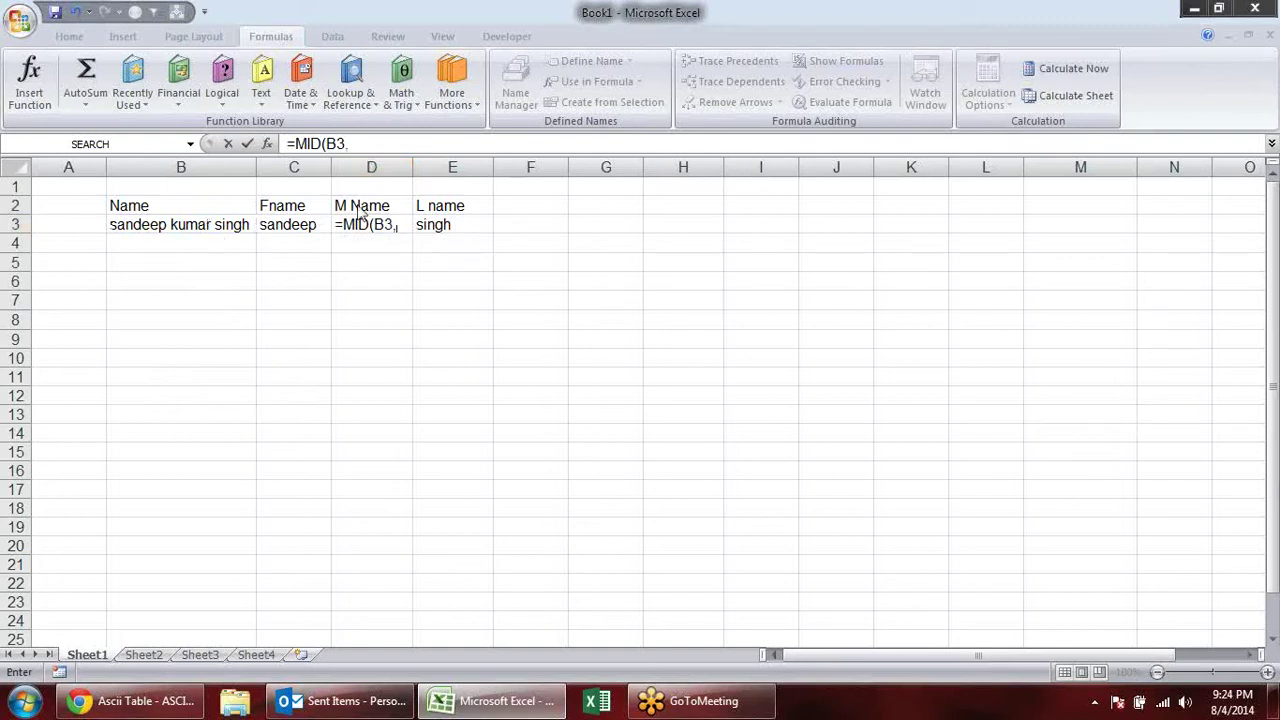
{"action": "left_click", "coordinate": [494, 50]}
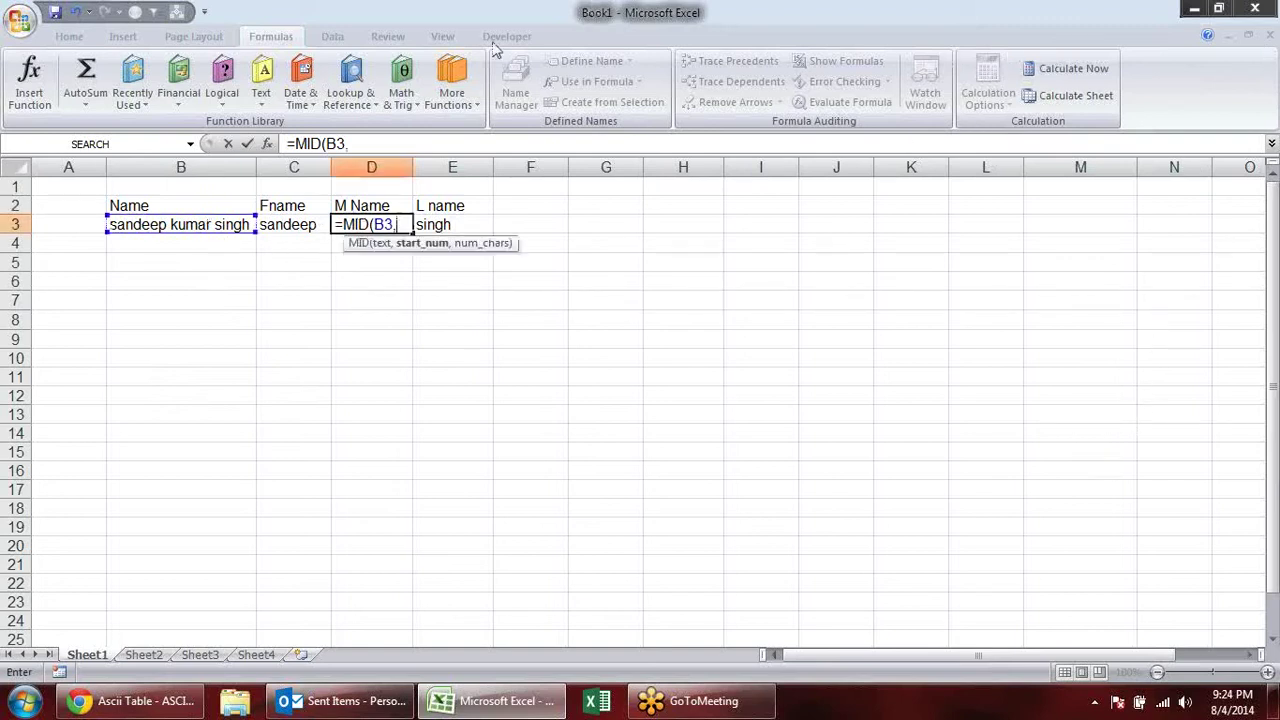
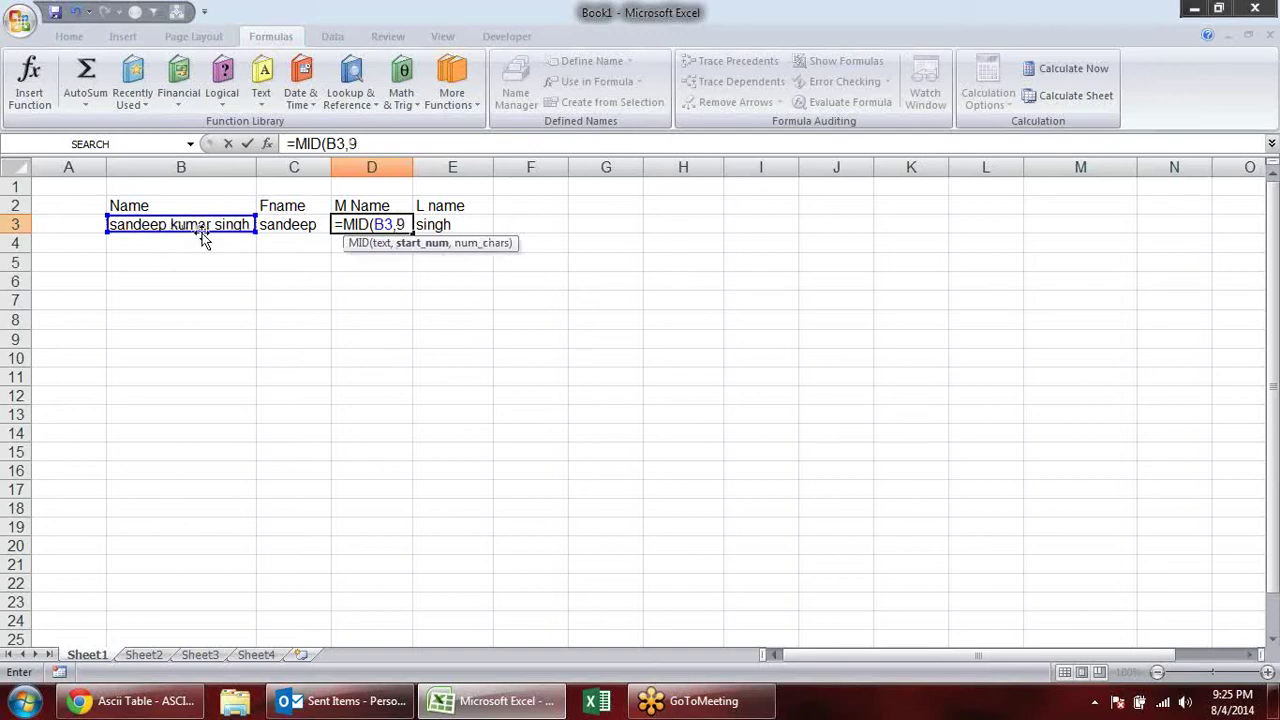
- Complete D3's middle-name formula as =MID(B3,9,5), then check row 3's three formulas
{"action": "type", "text": ","}
{"action": "type", "text": "5"}
{"action": "key", "text": "Return"}
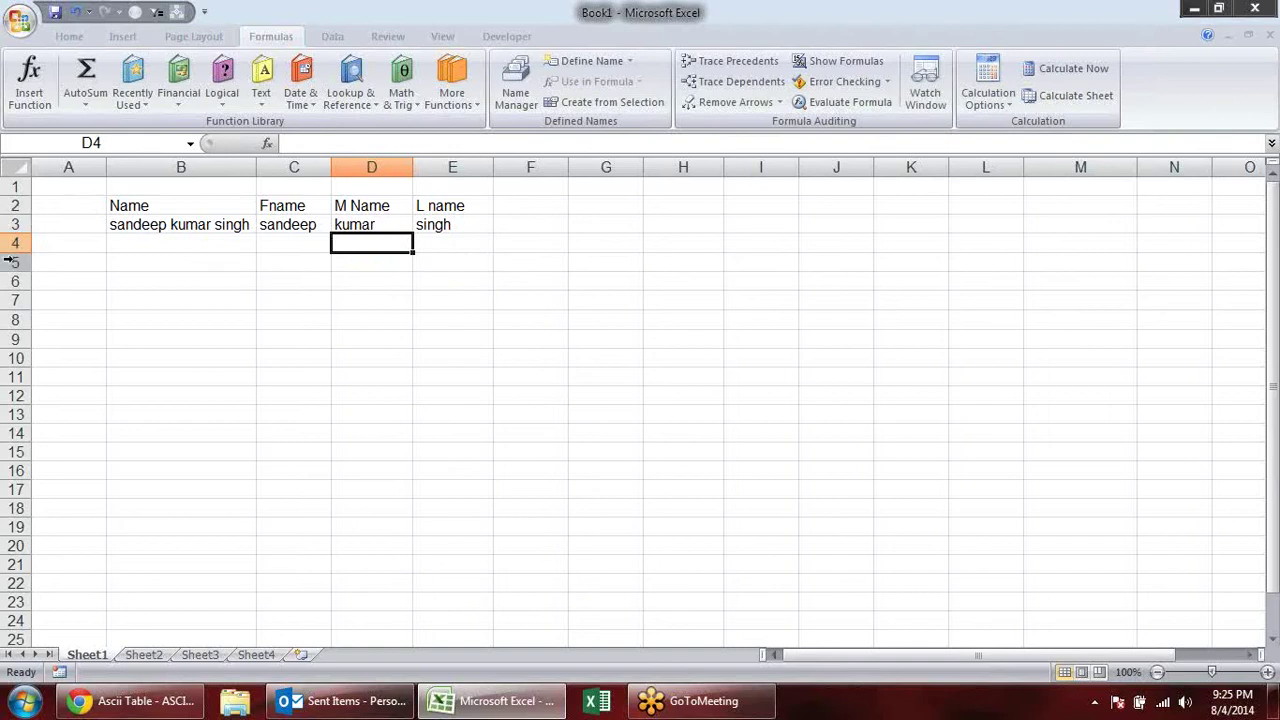
{"action": "left_click", "coordinate": [313, 227]}
{"action": "left_click", "coordinate": [380, 224]}
{"action": "left_click", "coordinate": [445, 227]}
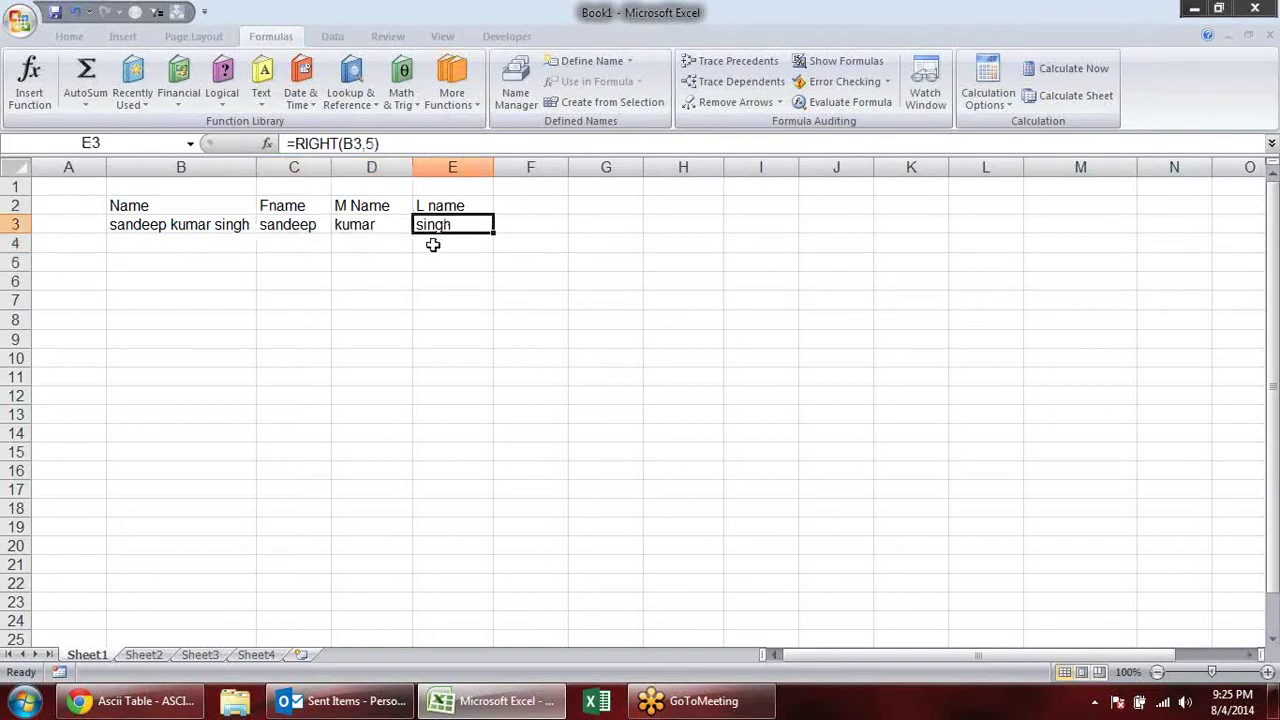
- Enter an abbreviated test name in B4 and copy row 3's formulas into C4:E4
{"action": "left_click", "coordinate": [218, 242]}
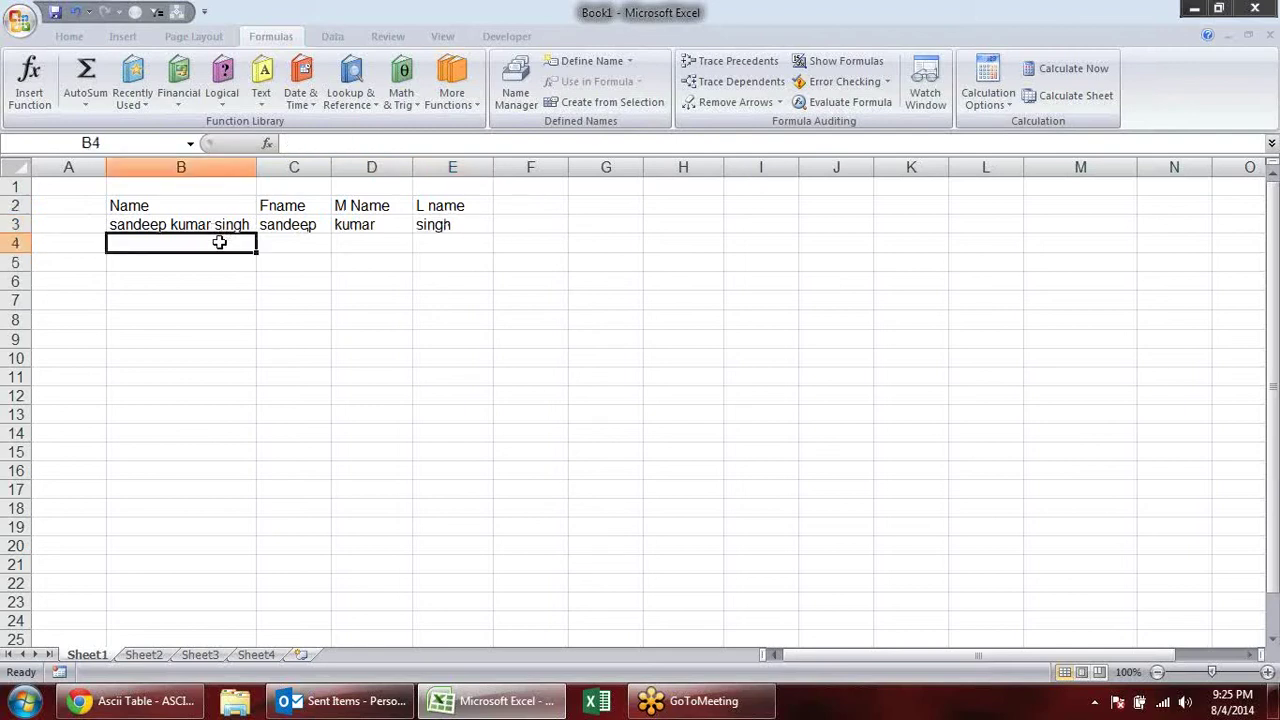
{"action": "type", "text": "s k "}
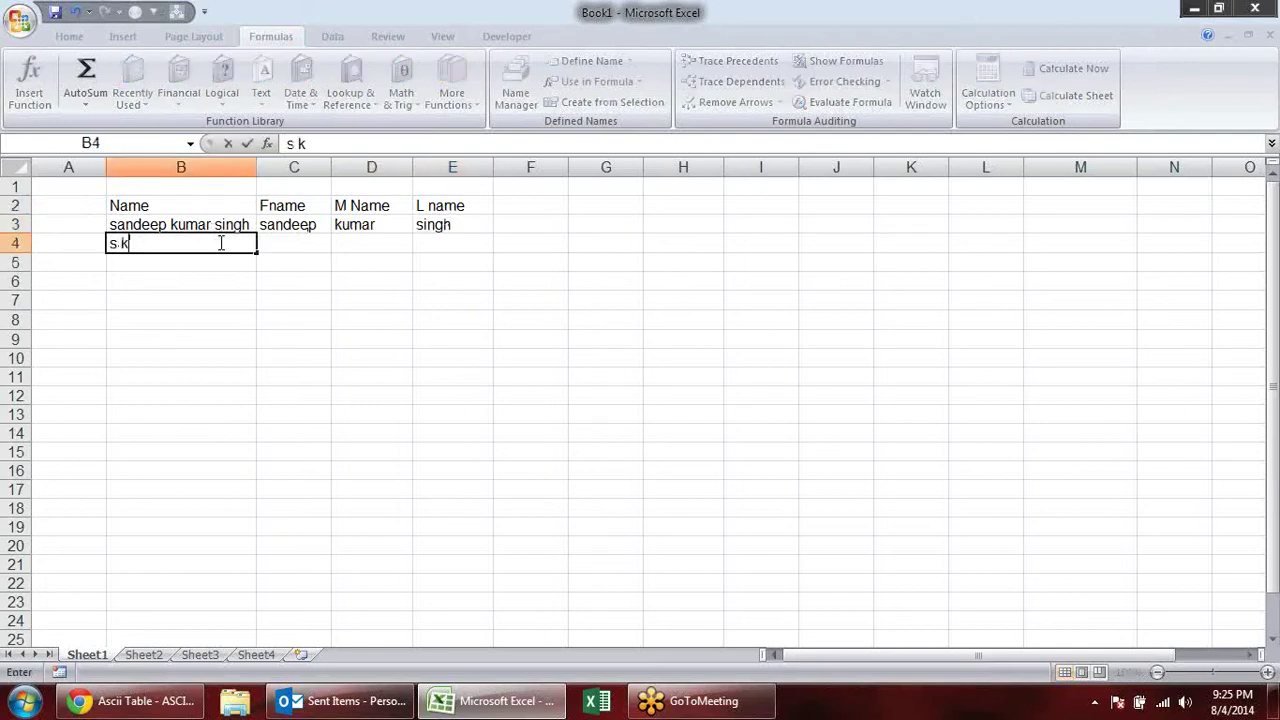
{"action": "type", "text": "singh"}
{"action": "key", "text": "Return"}
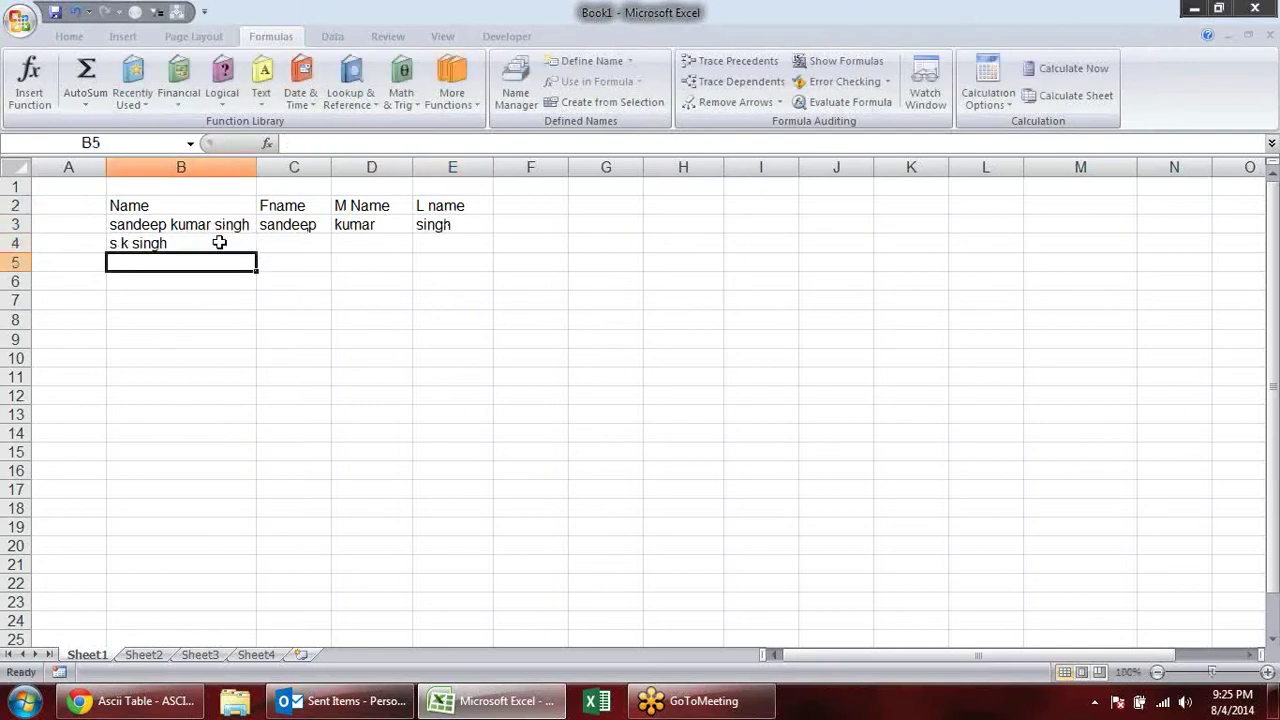
{"action": "key", "text": "Up"}
{"action": "key", "text": "Right"}
{"action": "key", "text": "shift+Right"}
{"action": "key", "text": "shift+Right"}
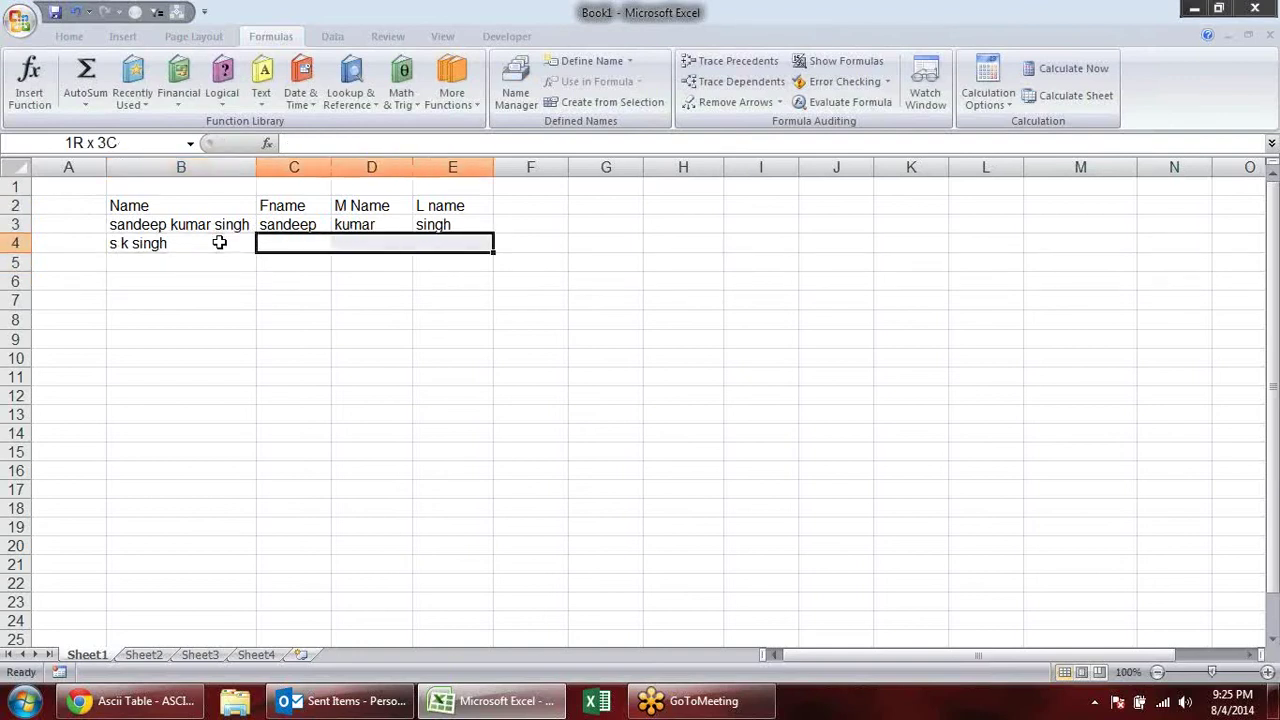
{"action": "key", "text": "ctrl+d"}
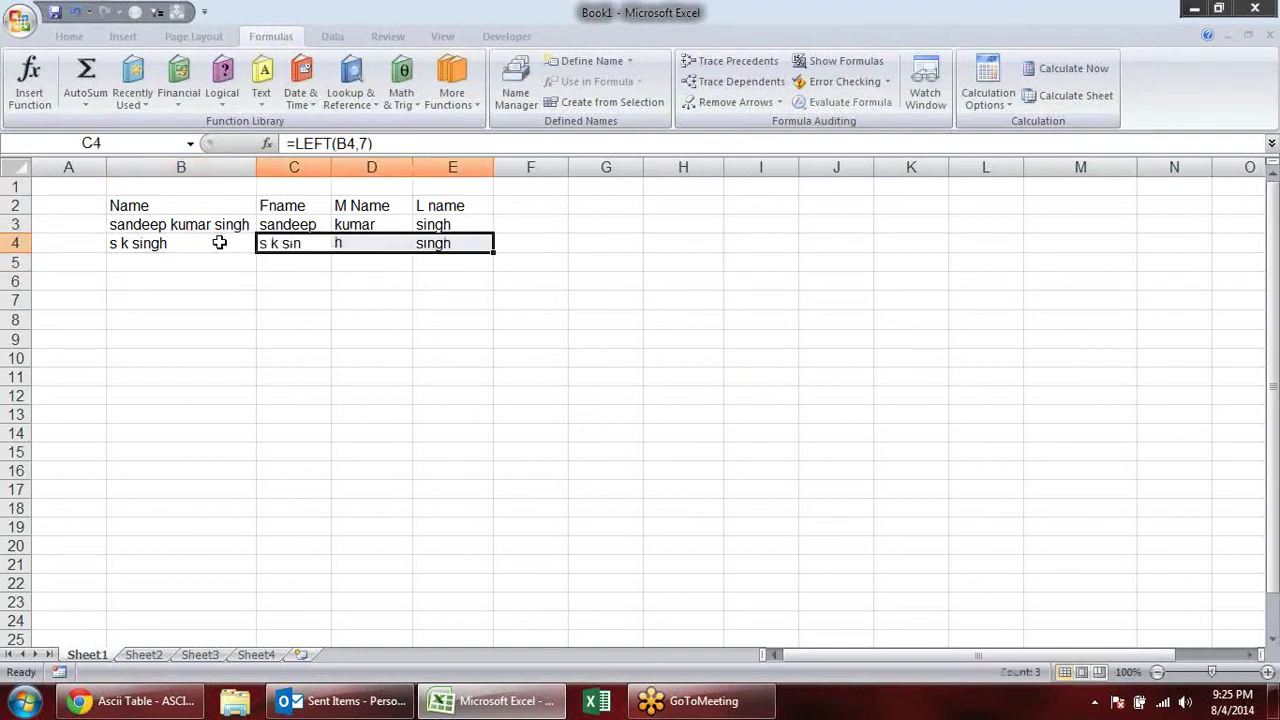
- Clear the incorrect results from C4:E4, leaving the name in B4
{"action": "key", "text": "Down"}
{"action": "key", "text": "Up"}
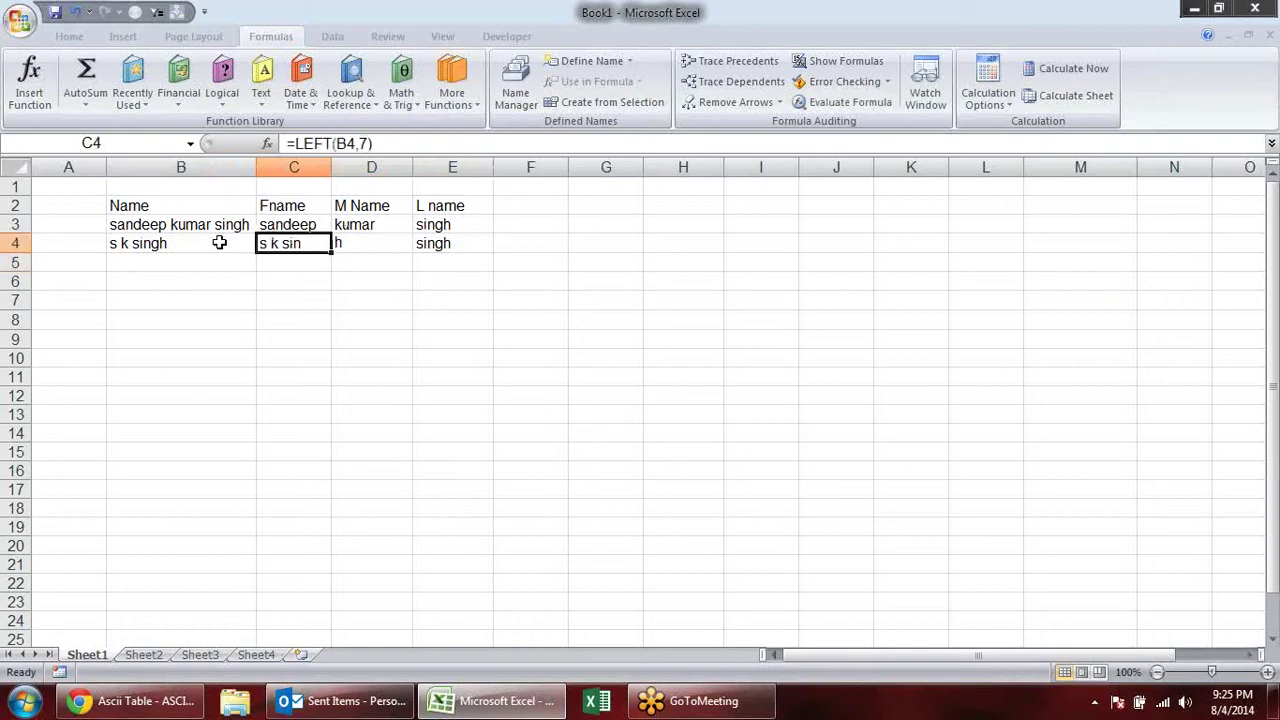
{"action": "key", "text": "shift+Right"}
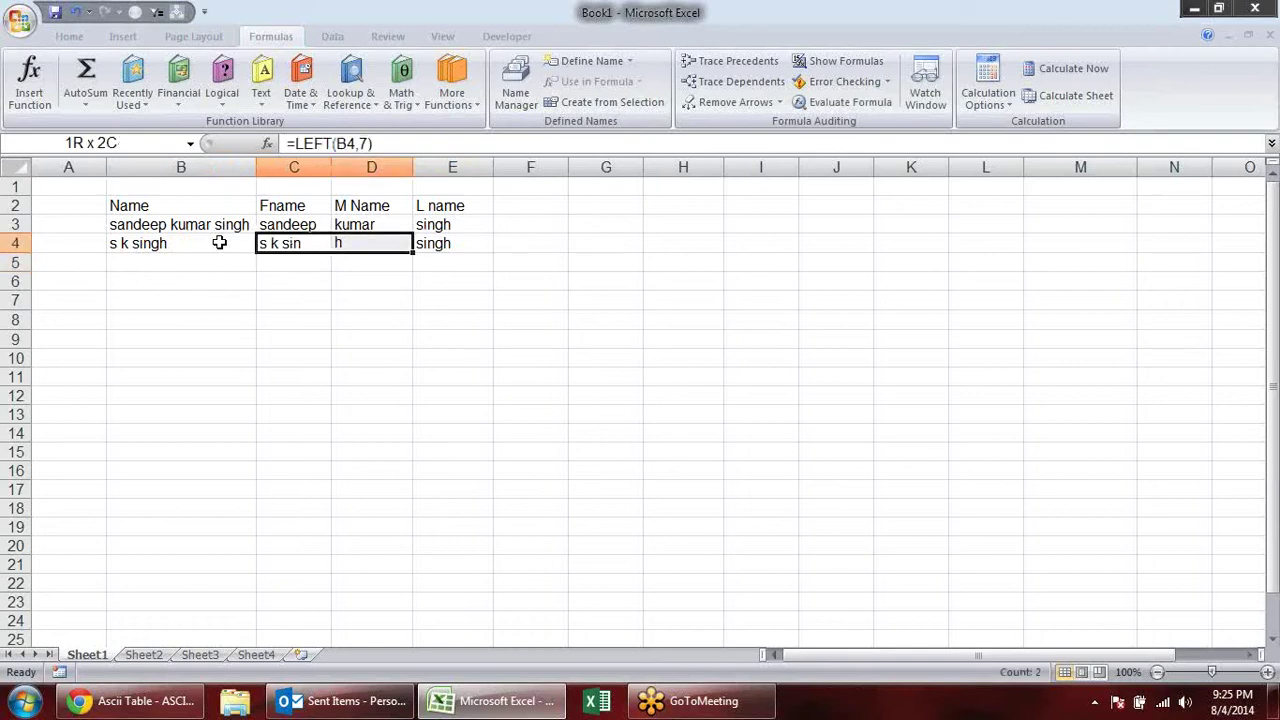
{"action": "key", "text": "shift+Right"}
{"action": "key", "text": "Delete"}
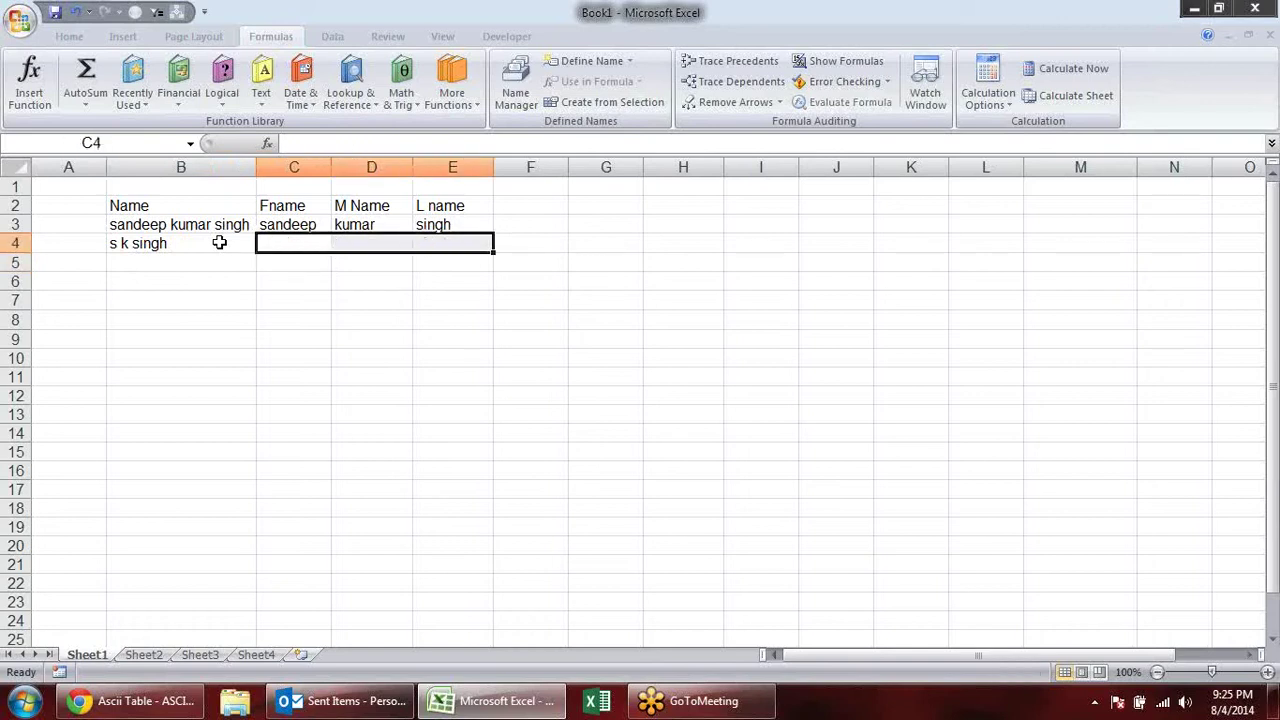
{"action": "left_click", "coordinate": [126, 243]}
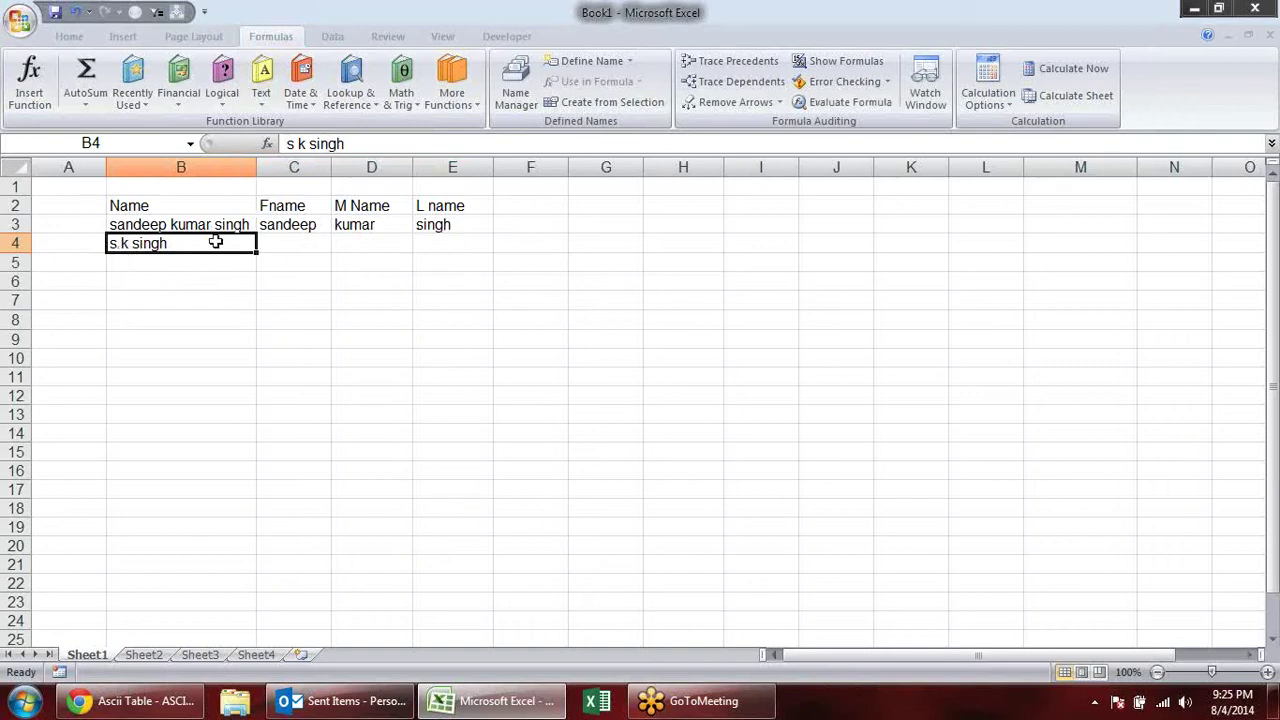
- Label G2 with the heading 'first space'
{"action": "left_click", "coordinate": [577, 206]}
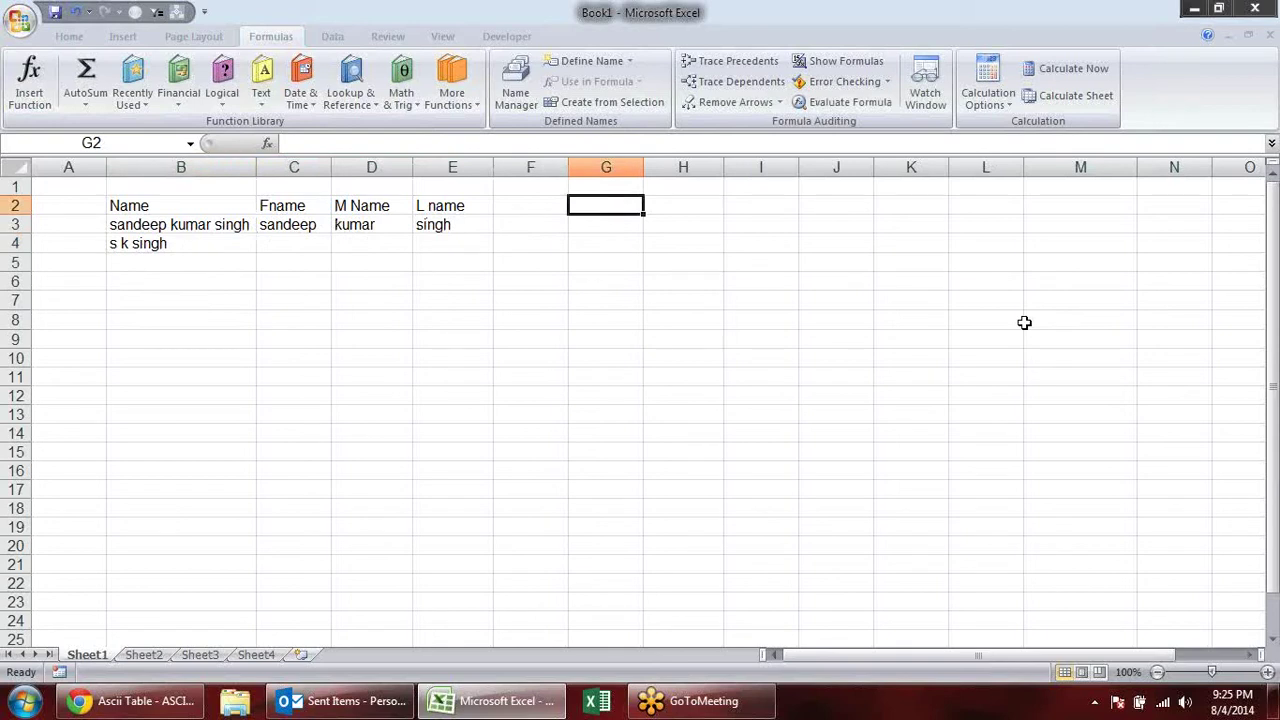
{"action": "type", "text": "fist"}
{"action": "key", "text": "BackSpace"}
{"action": "key", "text": "BackSpace"}
{"action": "key", "text": "BackSpace"}
{"action": "type", "text": "irst"}
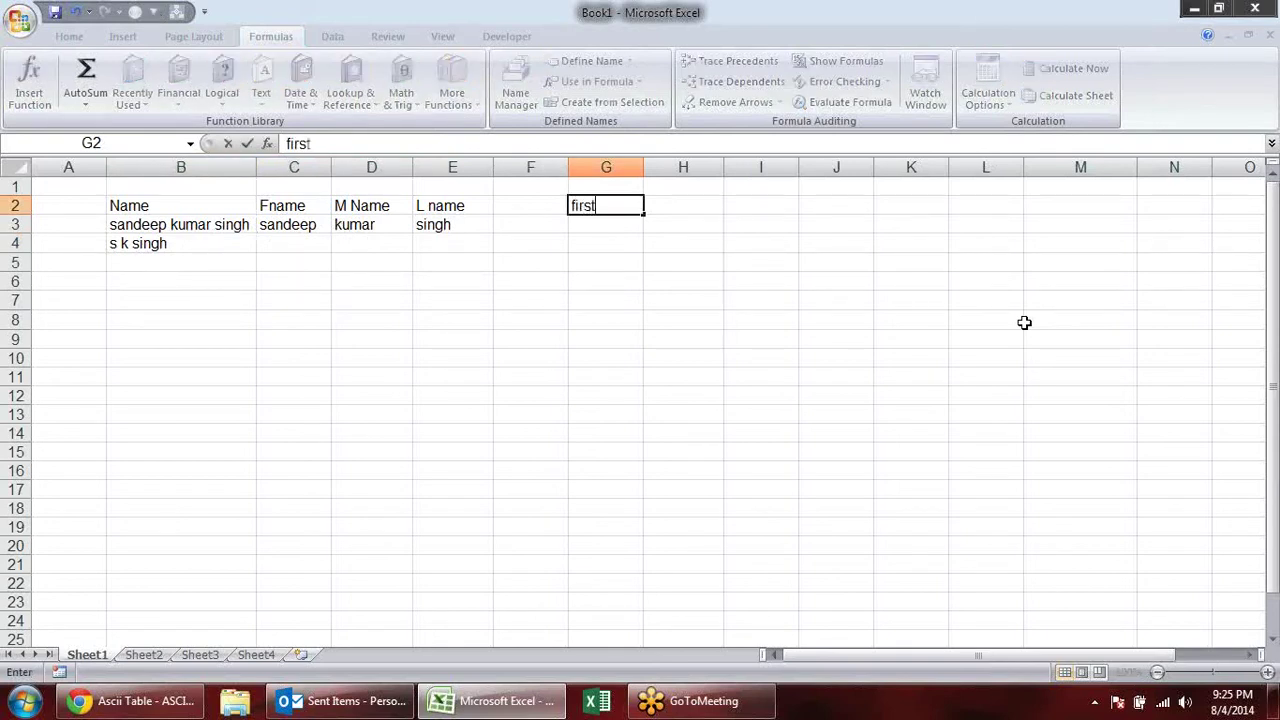
{"action": "type", "text": " soa"}
{"action": "key", "text": "BackSpace"}
{"action": "key", "text": "BackSpace"}
{"action": "type", "text": "pace"}
{"action": "key", "text": "Tab"}
- Add 'second space' and 'len' headings in H2:I2 and autofit column H
{"action": "type", "text": "las"}
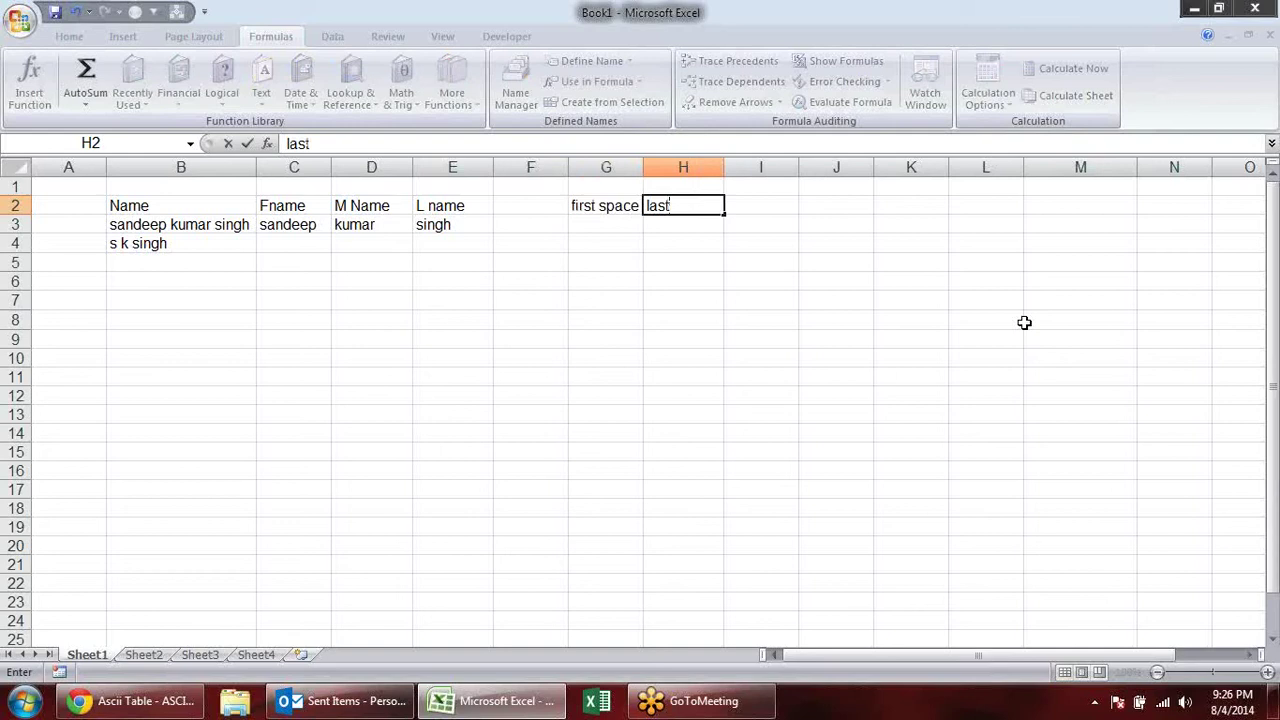
{"action": "key", "text": "BackSpace"}
{"action": "key", "text": "BackSpace"}
{"action": "key", "text": "BackSpace"}
{"action": "type", "text": "second space"}
{"action": "key", "text": "Tab"}
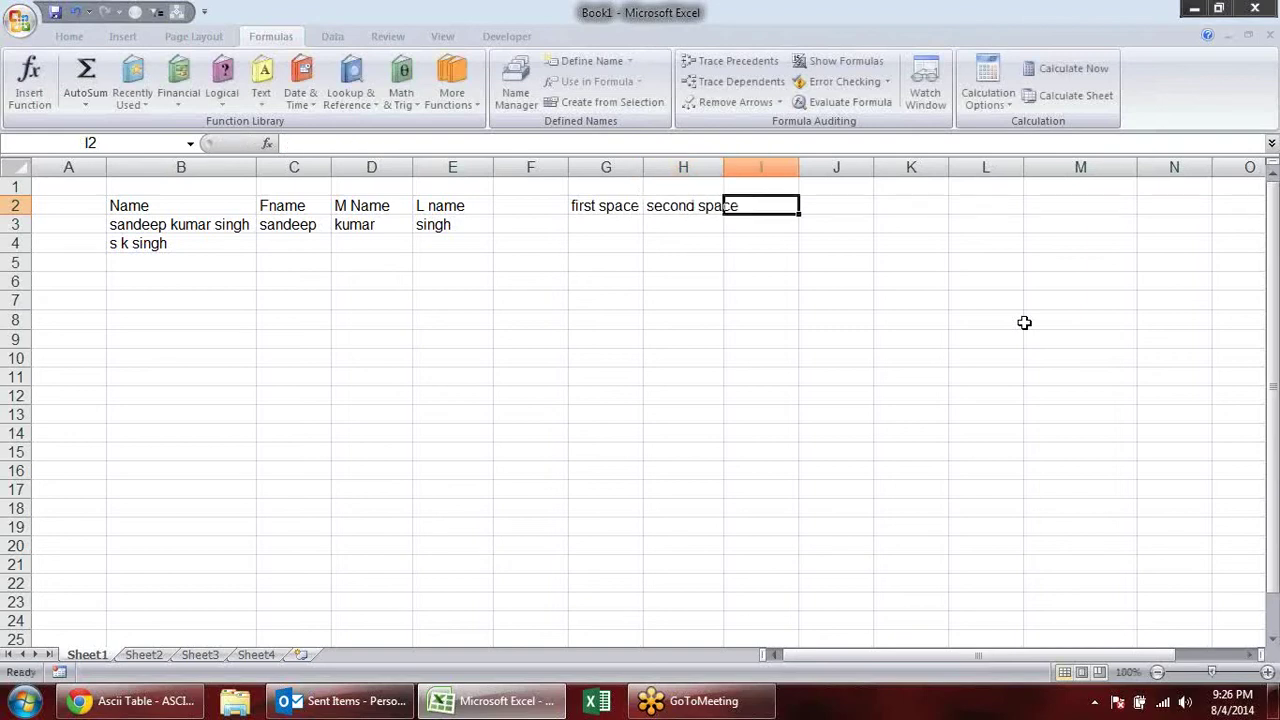
{"action": "type", "text": "le"}
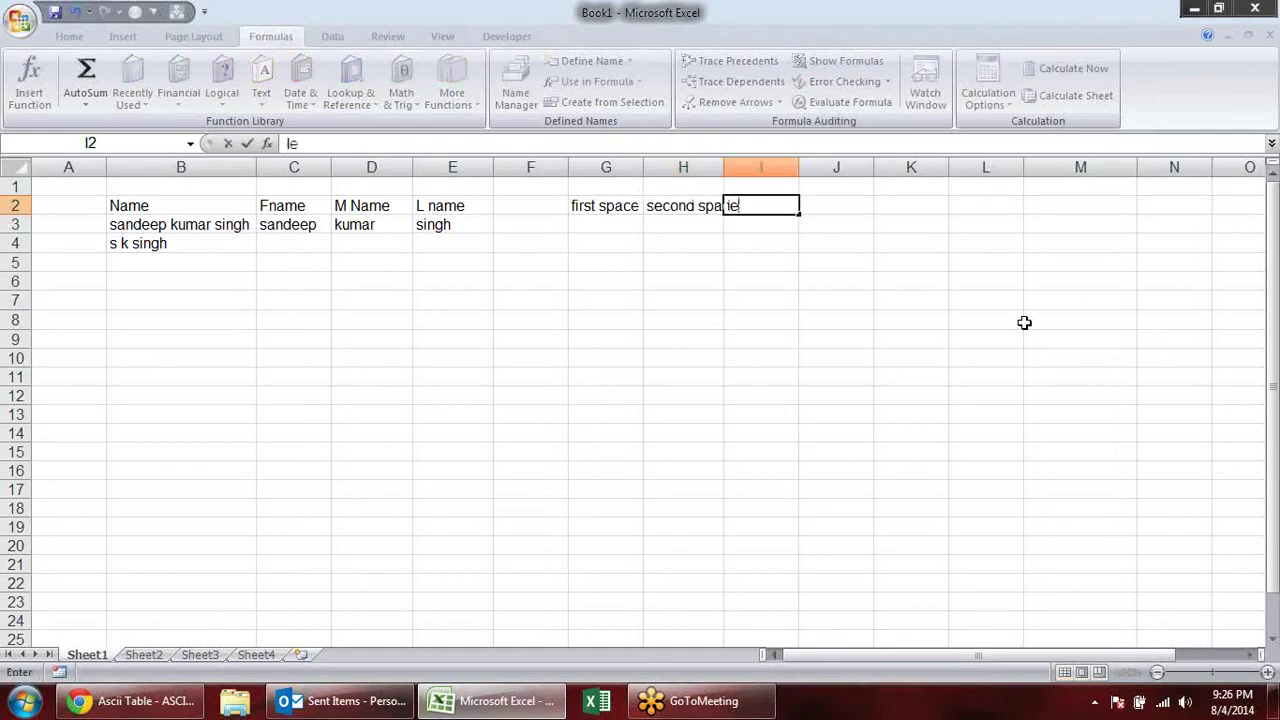
{"action": "type", "text": "n"}
{"action": "key", "text": "Return"}
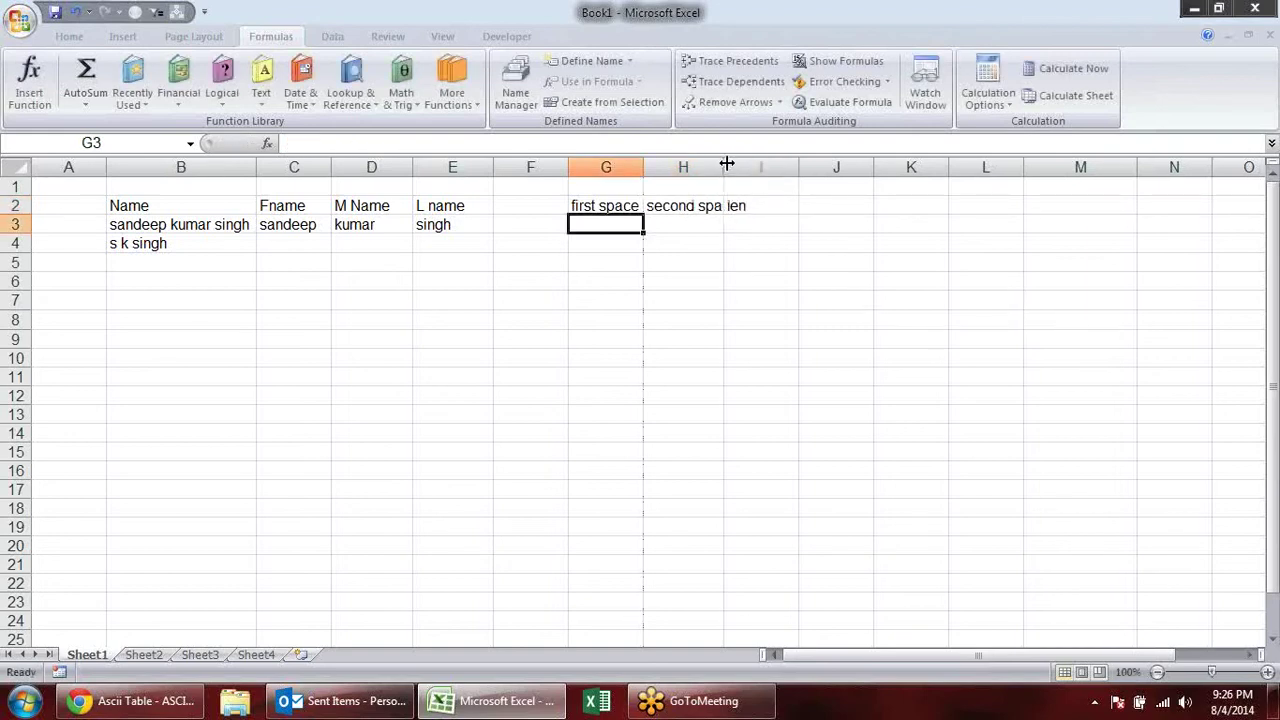
{"action": "double_click", "coordinate": [724, 167]}
{"action": "left_click", "coordinate": [506, 262]}
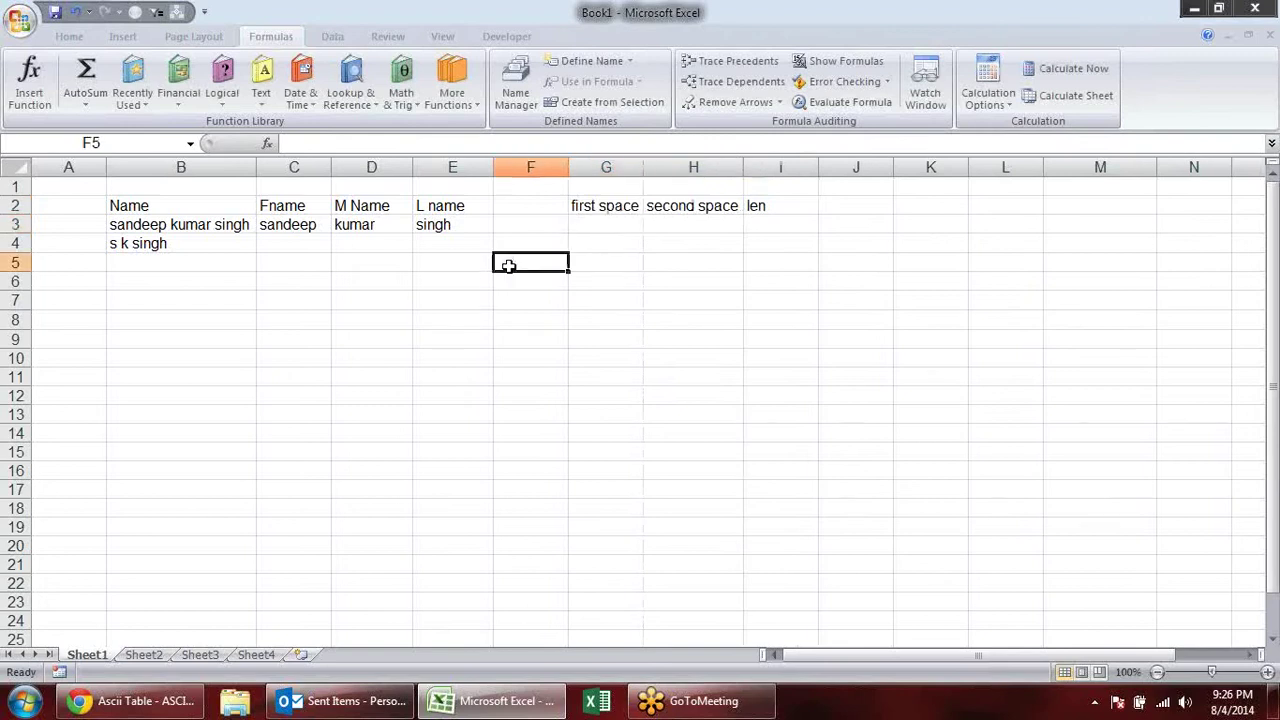
{"action": "left_click", "coordinate": [582, 226]}
- Enter a FIND formula in G3 locating the first space in B3, giving 8
{"action": "type", "text": "="}
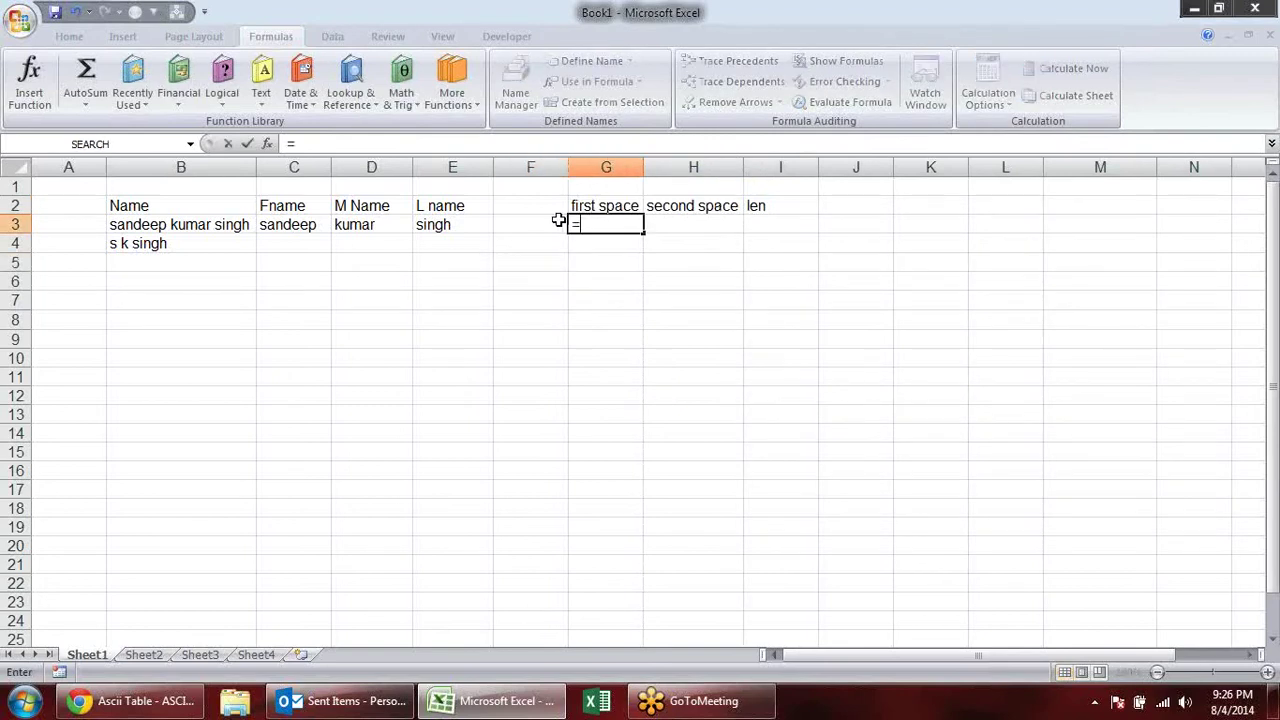
{"action": "type", "text": "fine"}
{"action": "key", "text": "ctrl+Return"}
{"action": "type", "text": "=i"}
{"action": "key", "text": "BackSpace"}
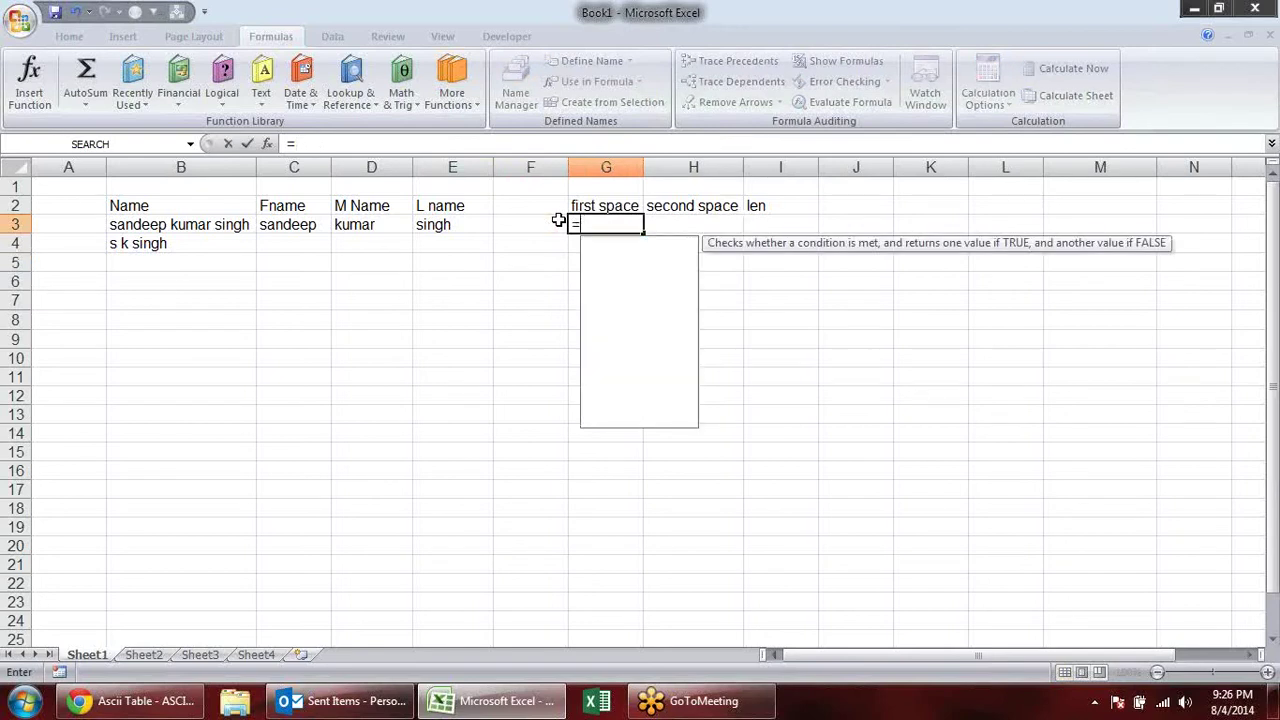
{"action": "type", "text": "fin"}
{"action": "key", "text": "Tab"}
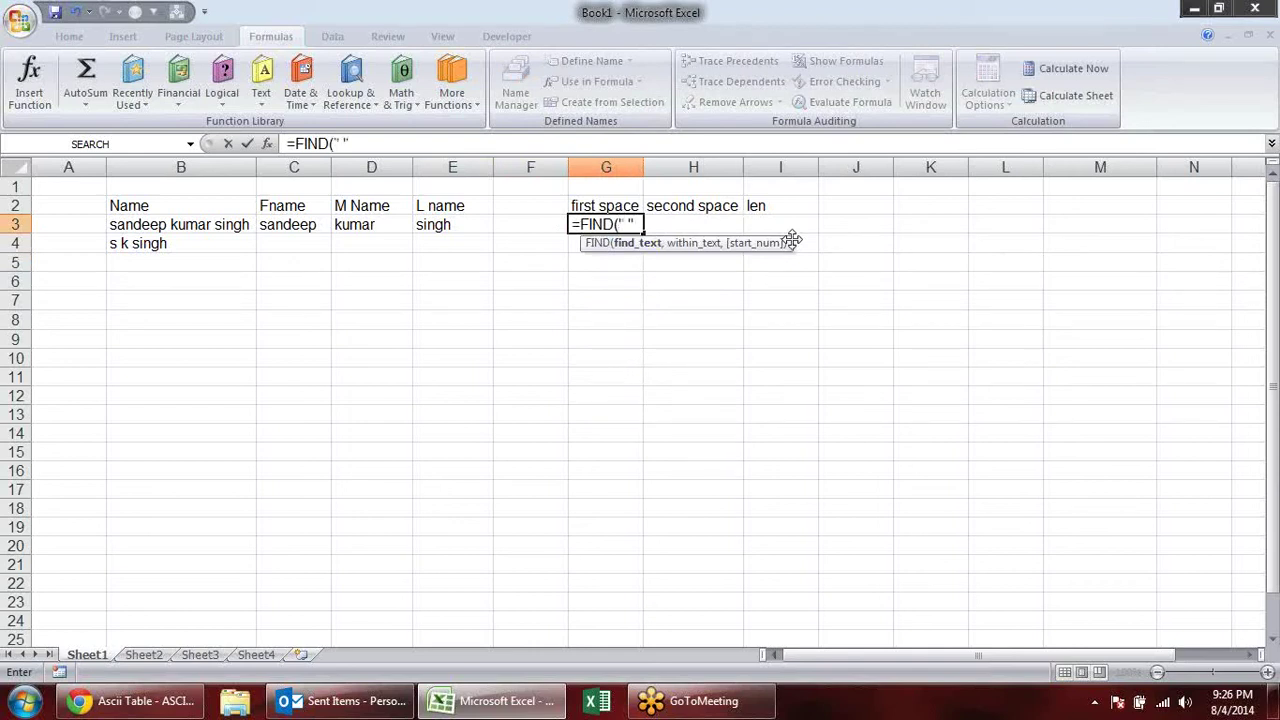
{"action": "type", "text": ","}
{"action": "left_click", "coordinate": [135, 226]}
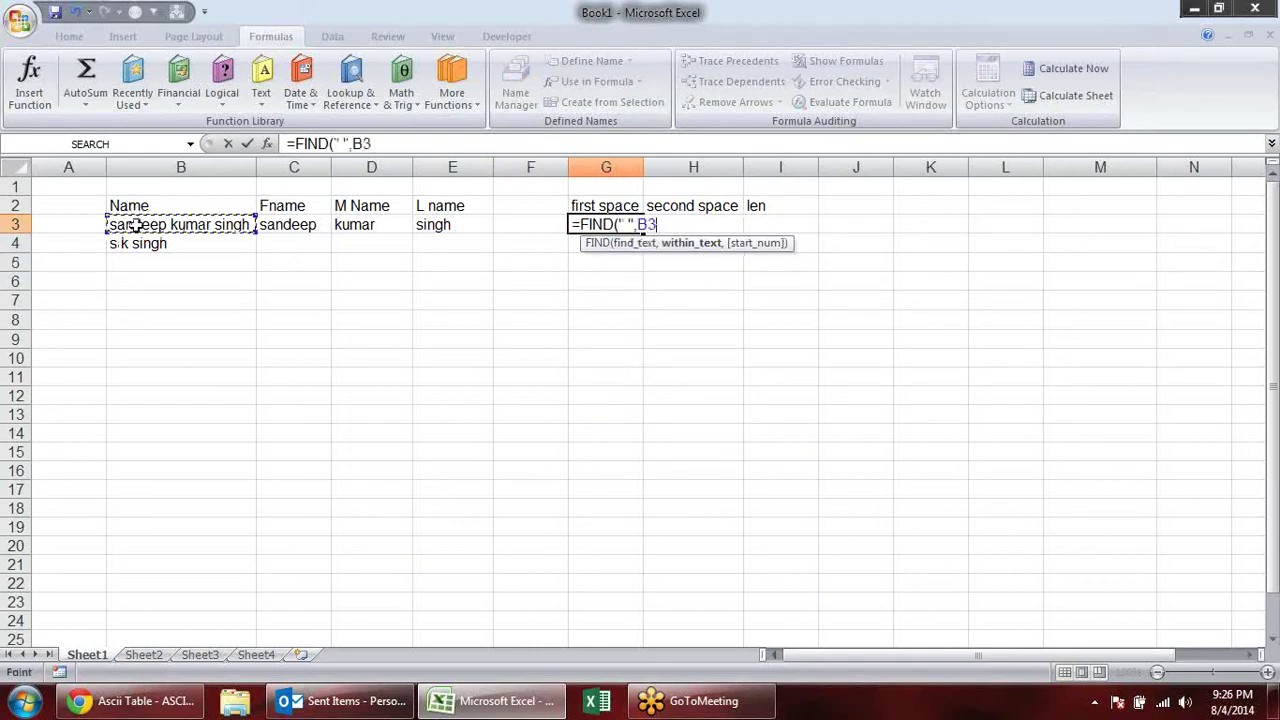
{"action": "type", "text": ","}
{"action": "key", "text": "BackSpace"}
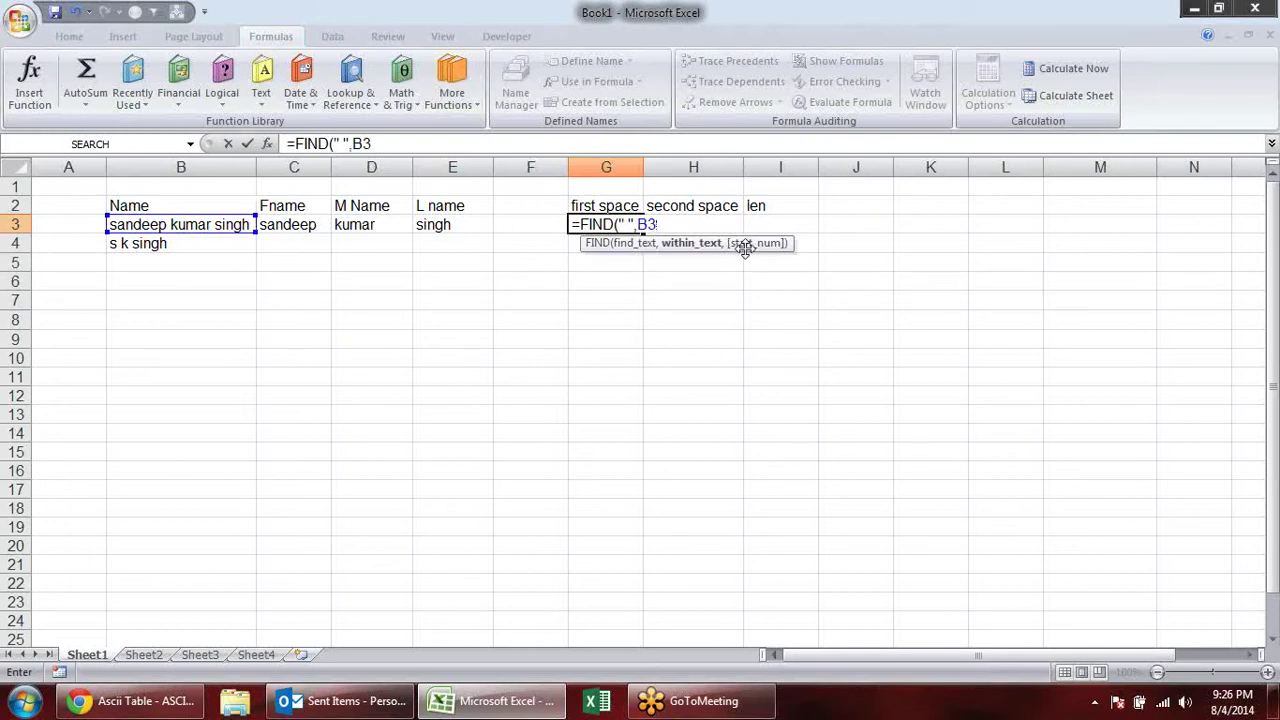
{"action": "key", "text": "Return"}
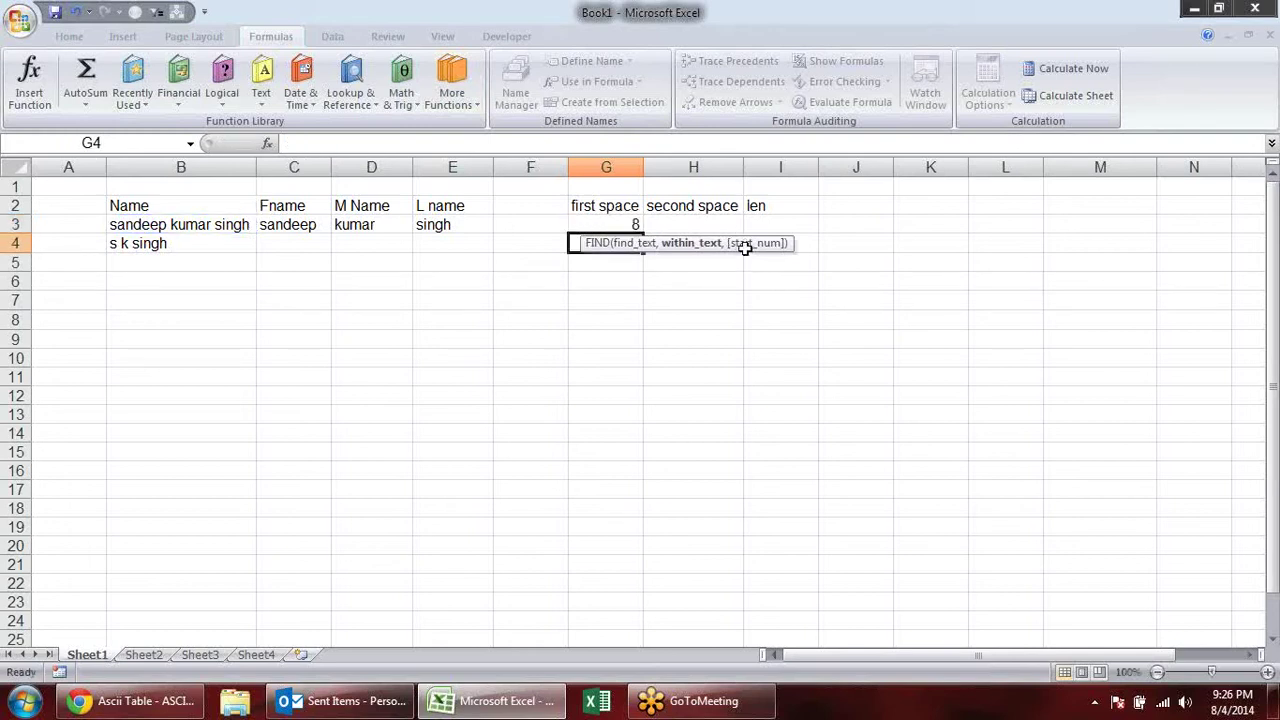
- Enter =FIND(" ",B3,G3+1) in H3 so the second space returns 14
{"action": "key", "text": "Up"}
{"action": "key", "text": "Right"}
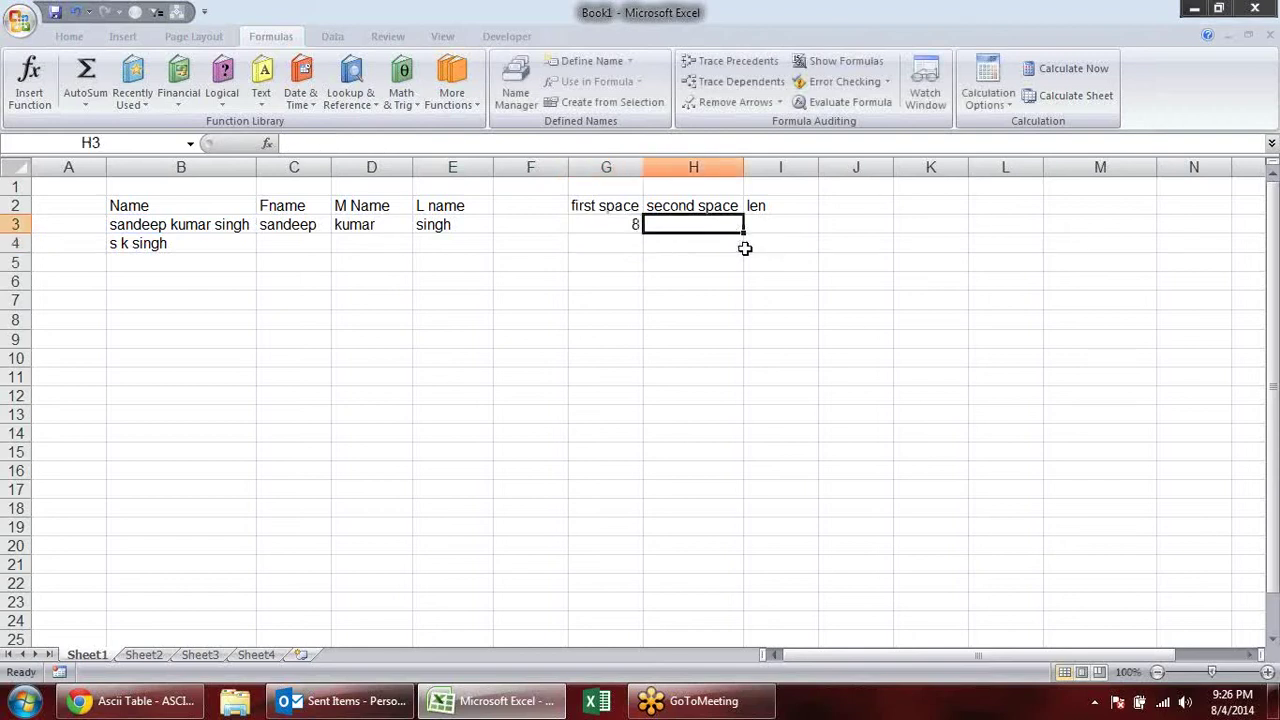
{"action": "type", "text": "=F"}
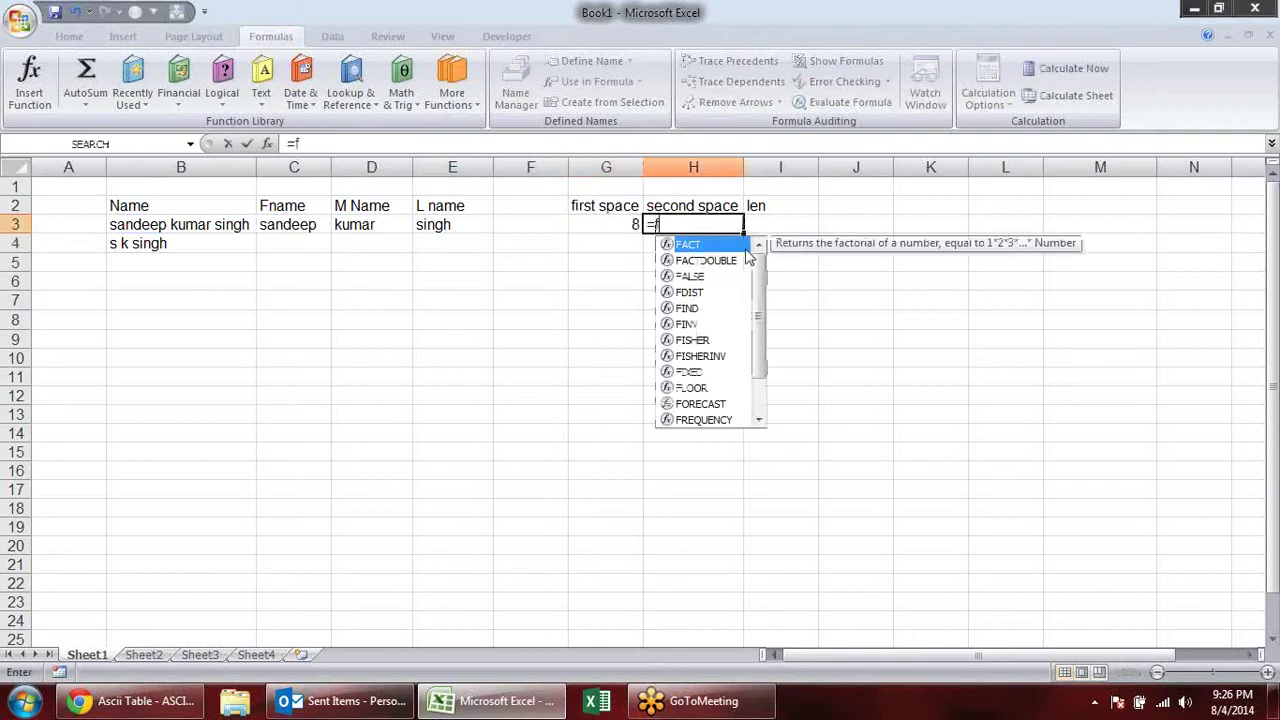
{"action": "type", "text": "IND(\" \""}
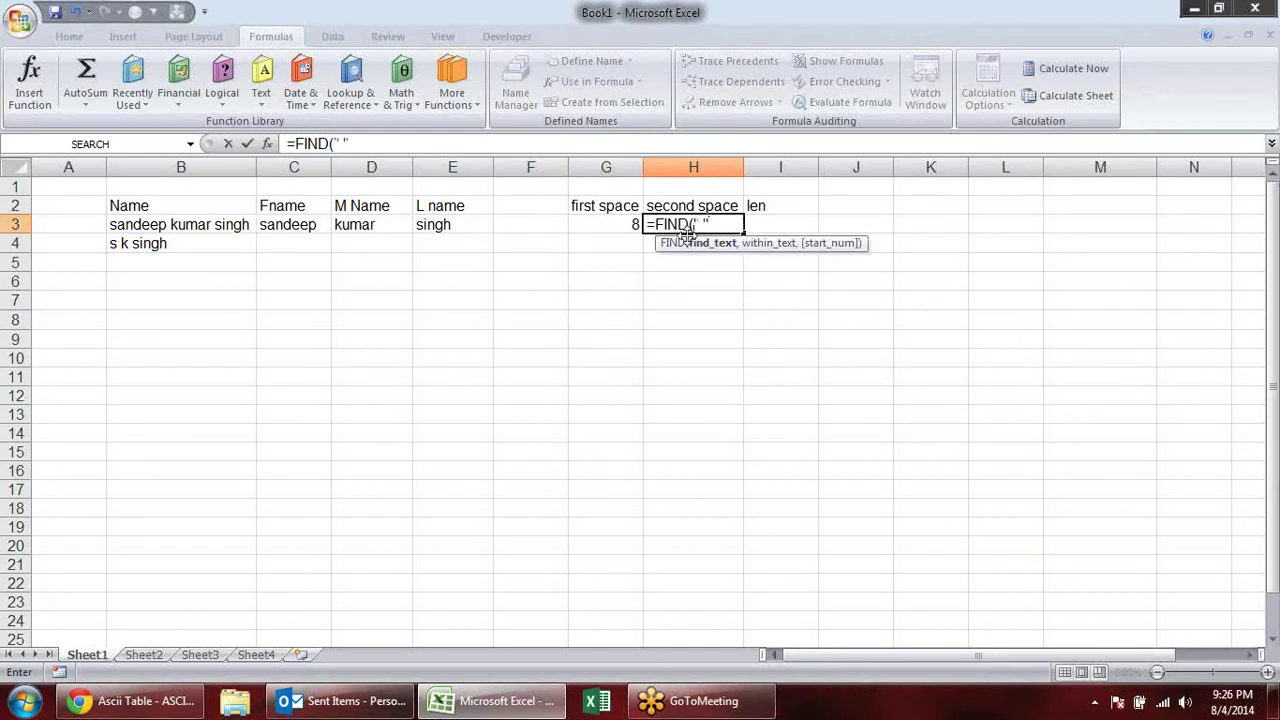
{"action": "type", "text": ","}
{"action": "left_click", "coordinate": [231, 226]}
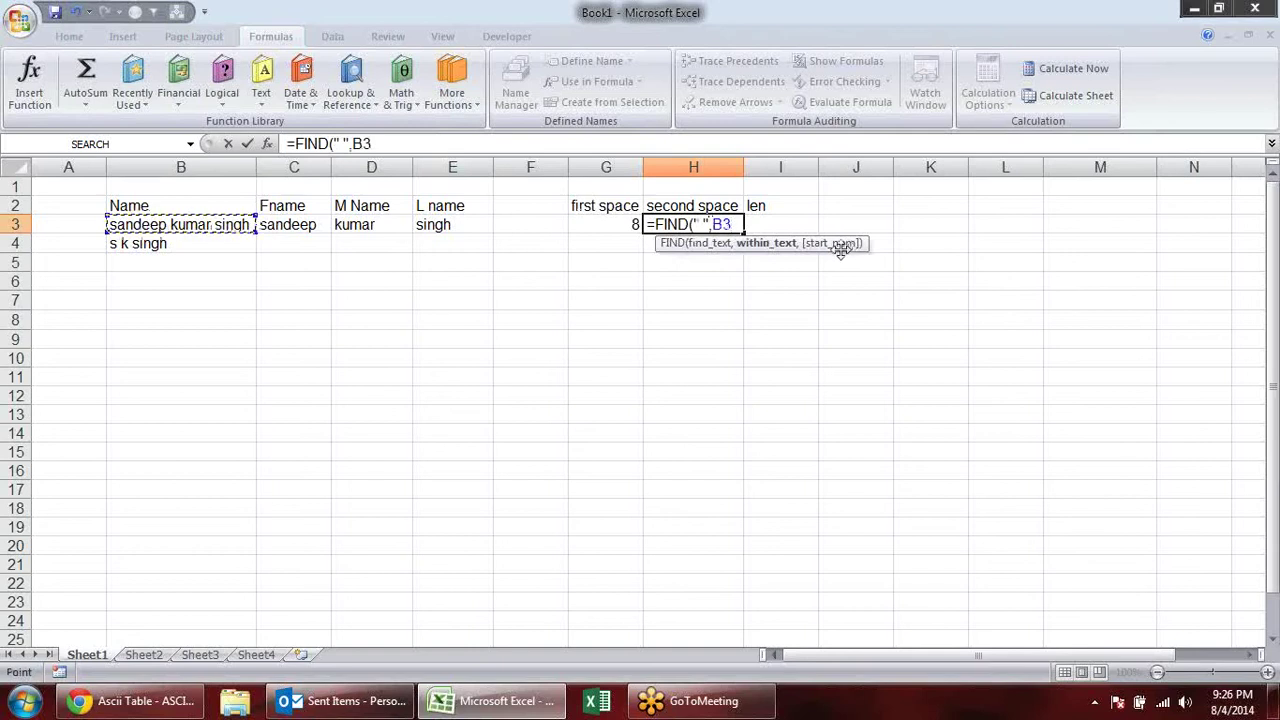
{"action": "type", "text": ","}
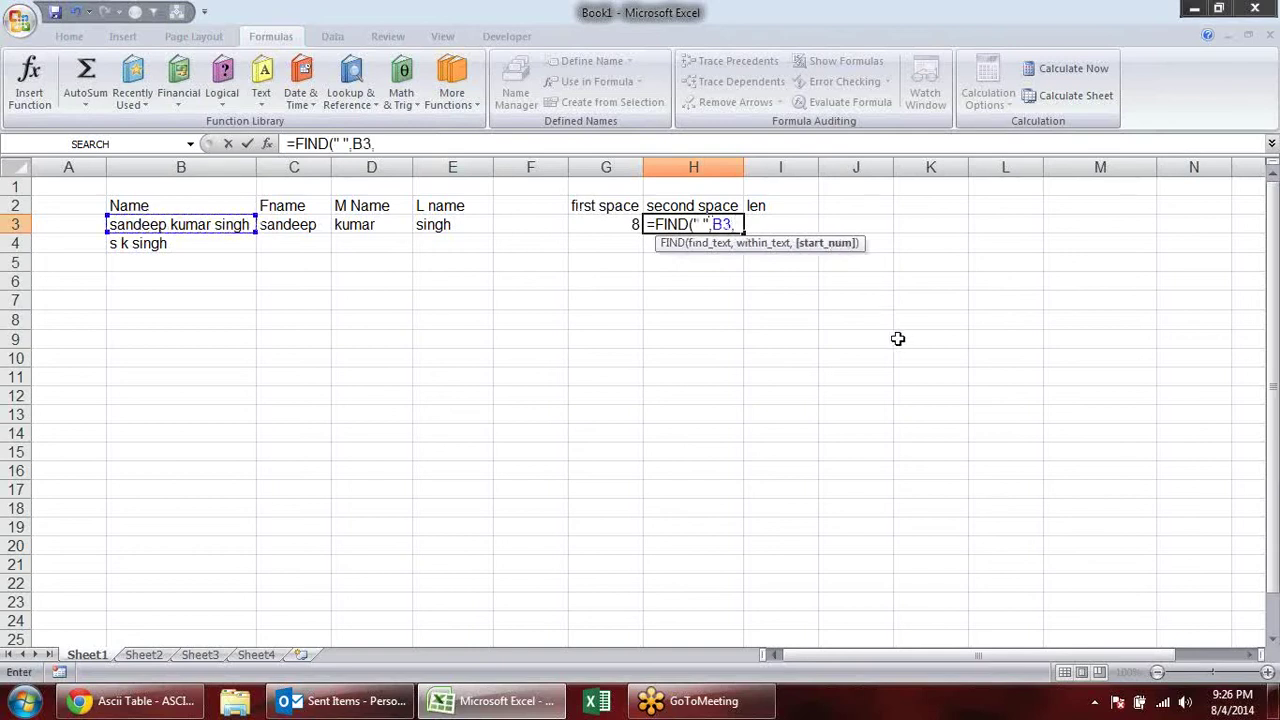
{"action": "left_click", "coordinate": [603, 226]}
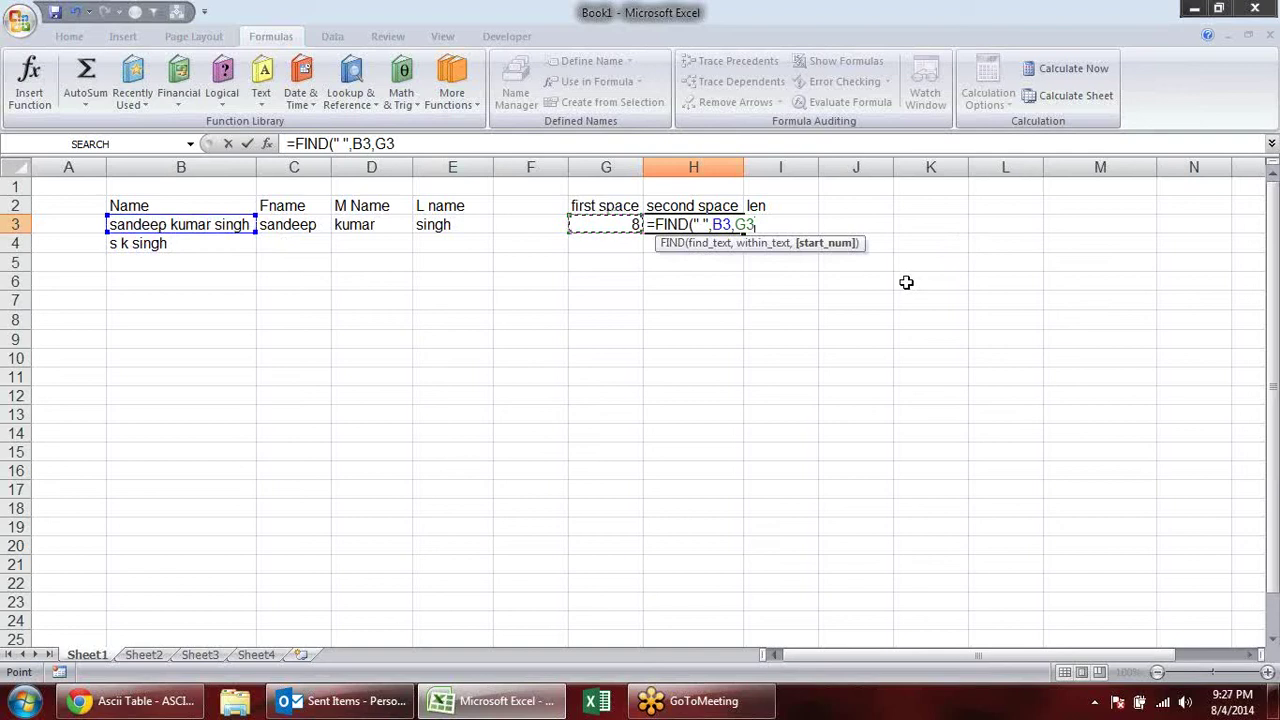
{"action": "type", "text": "+1"}
{"action": "key", "text": "Return"}
{"action": "left_click", "coordinate": [792, 225]}
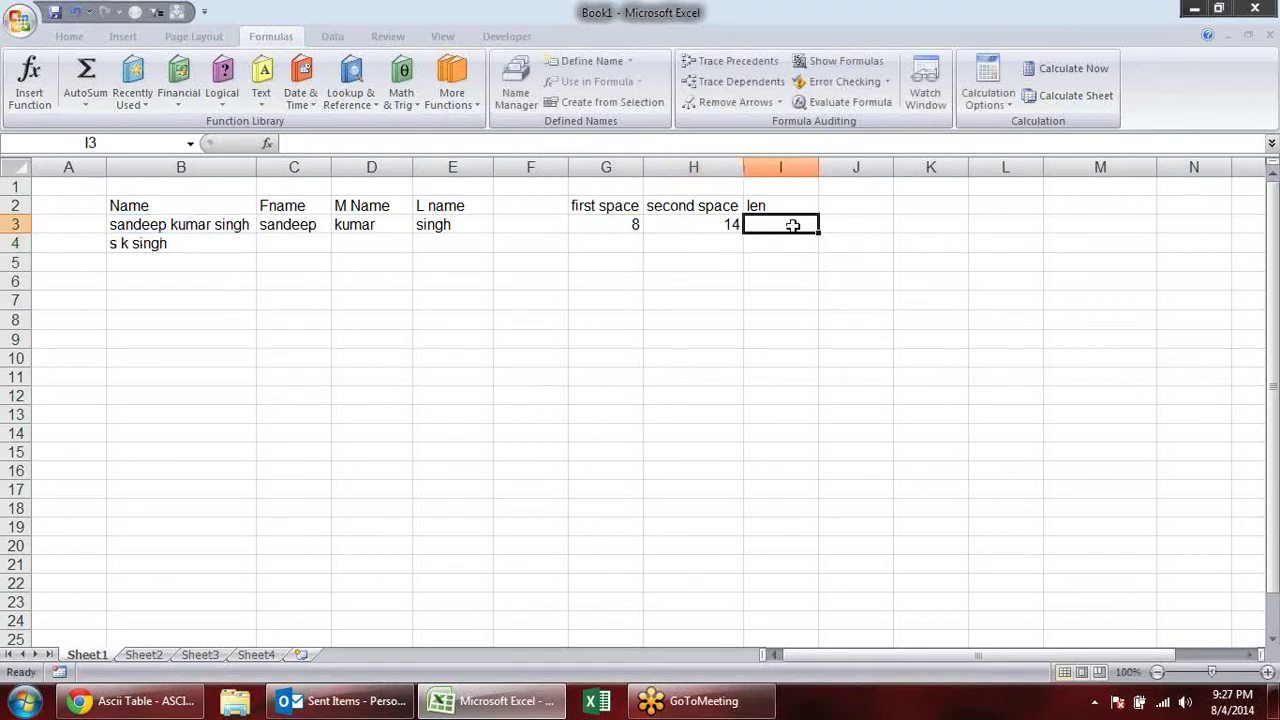
- Enter =LEN(B3) in I3, giving a name length of 19
{"action": "type", "text": "=len"}
{"action": "key", "text": "Tab"}
{"action": "left_click", "coordinate": [230, 219]}
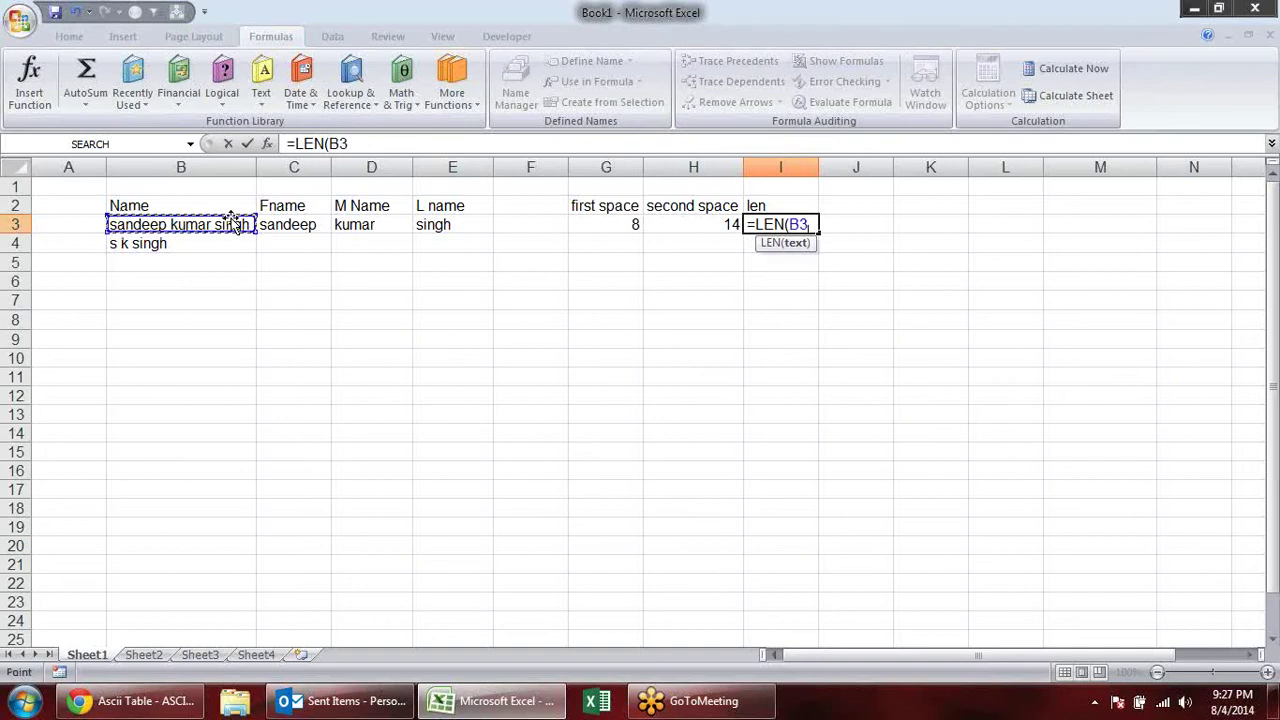
{"action": "key", "text": "Return"}
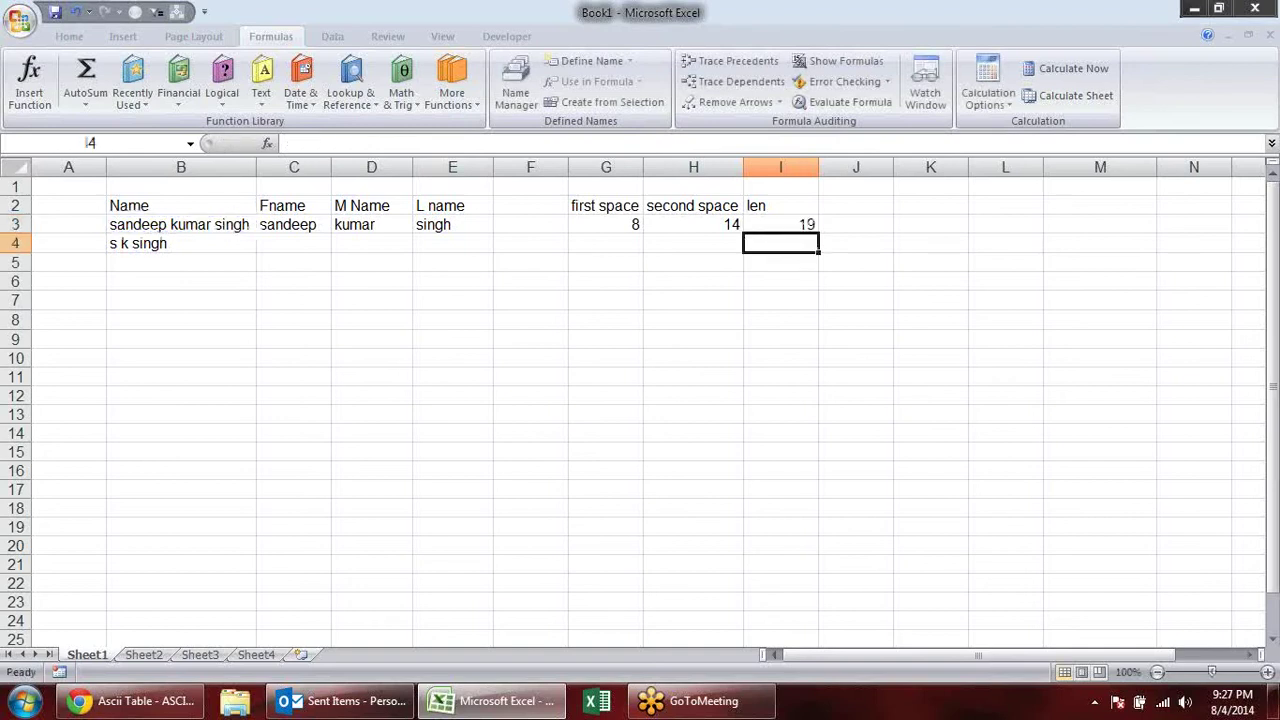
- Change C3's first-name formula from the fixed 7 to =LEFT(B3,G3-1)
{"action": "double_click", "coordinate": [312, 220]}
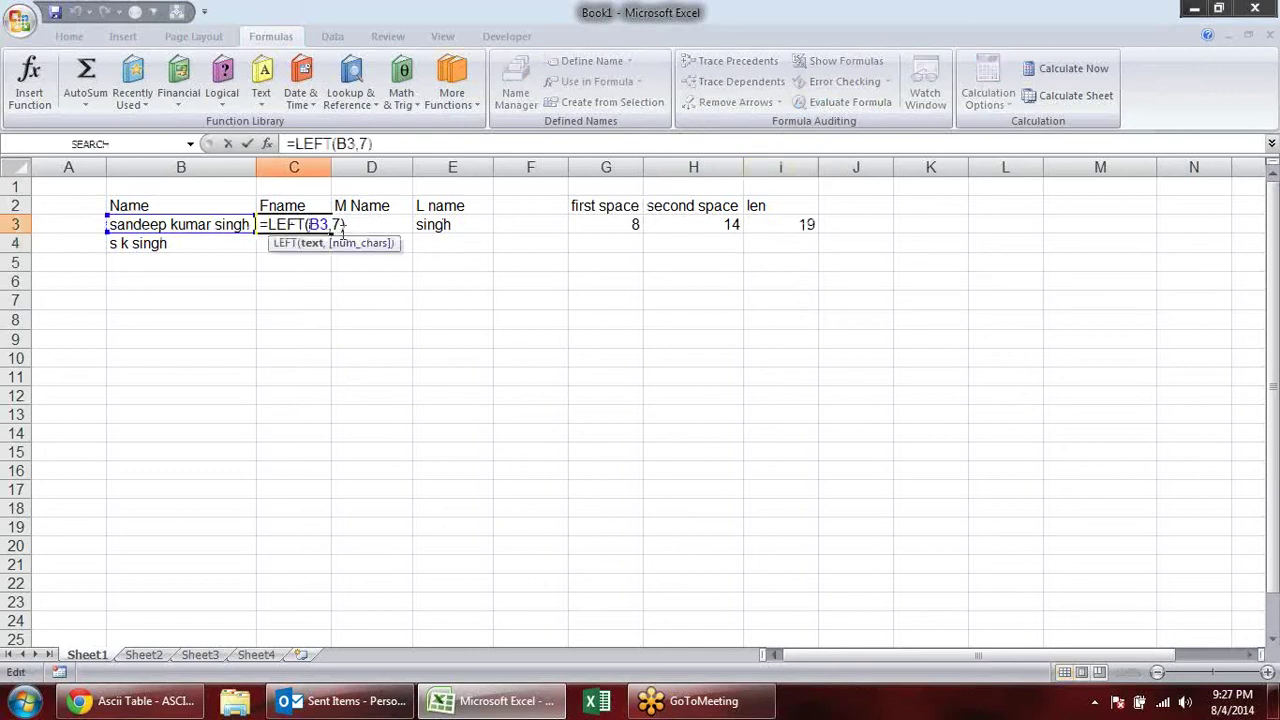
{"action": "left_click", "coordinate": [337, 225]}
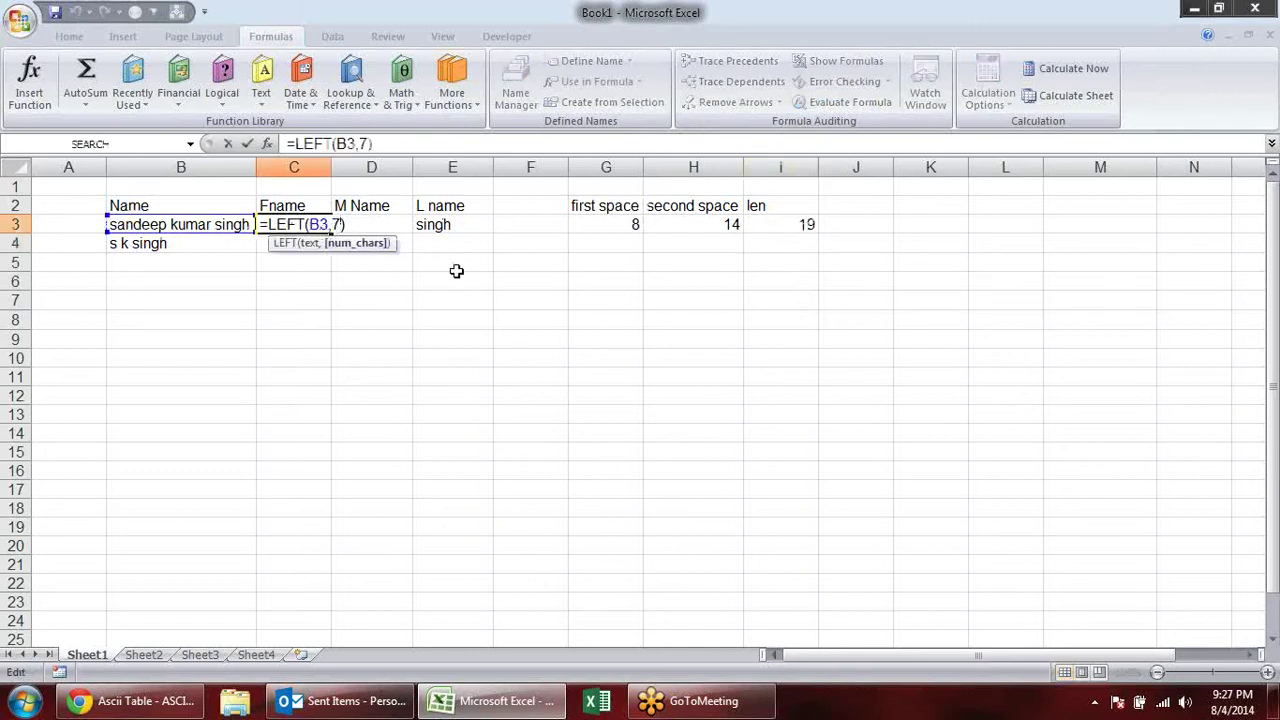
{"action": "key", "text": "BackSpace"}
{"action": "left_click", "coordinate": [604, 224]}
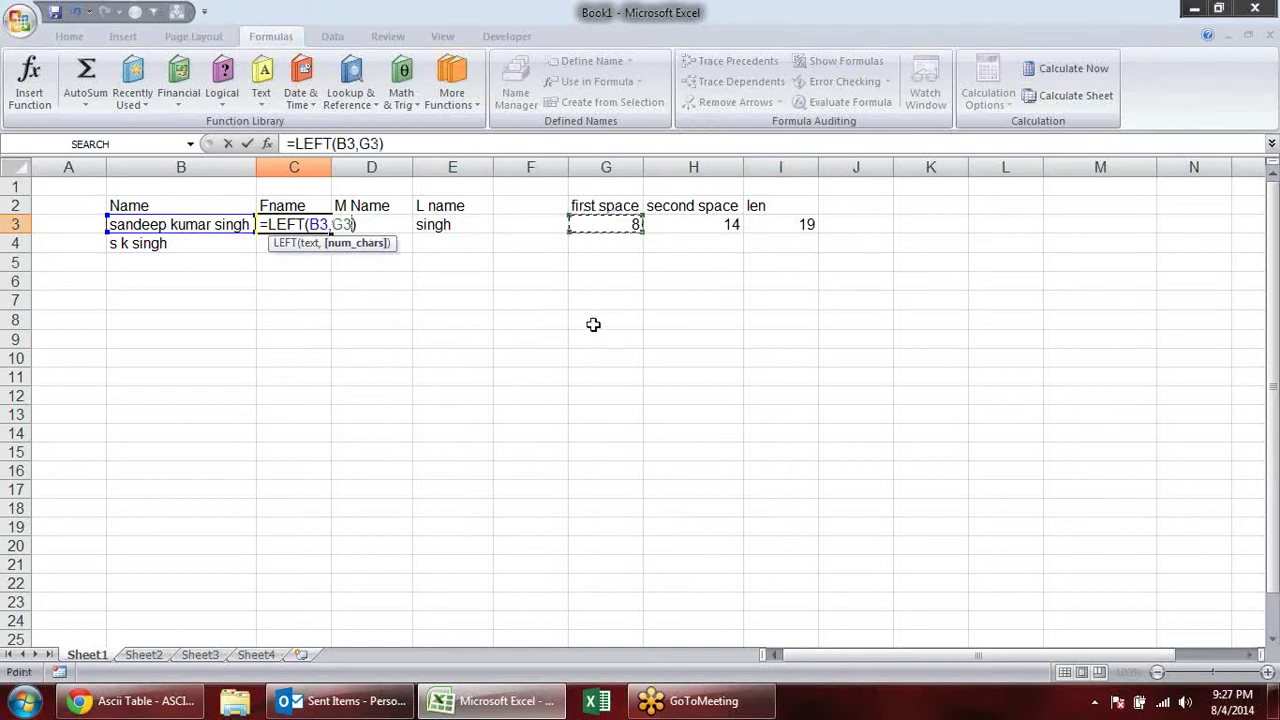
{"action": "type", "text": "-1"}
{"action": "key", "text": "Return"}
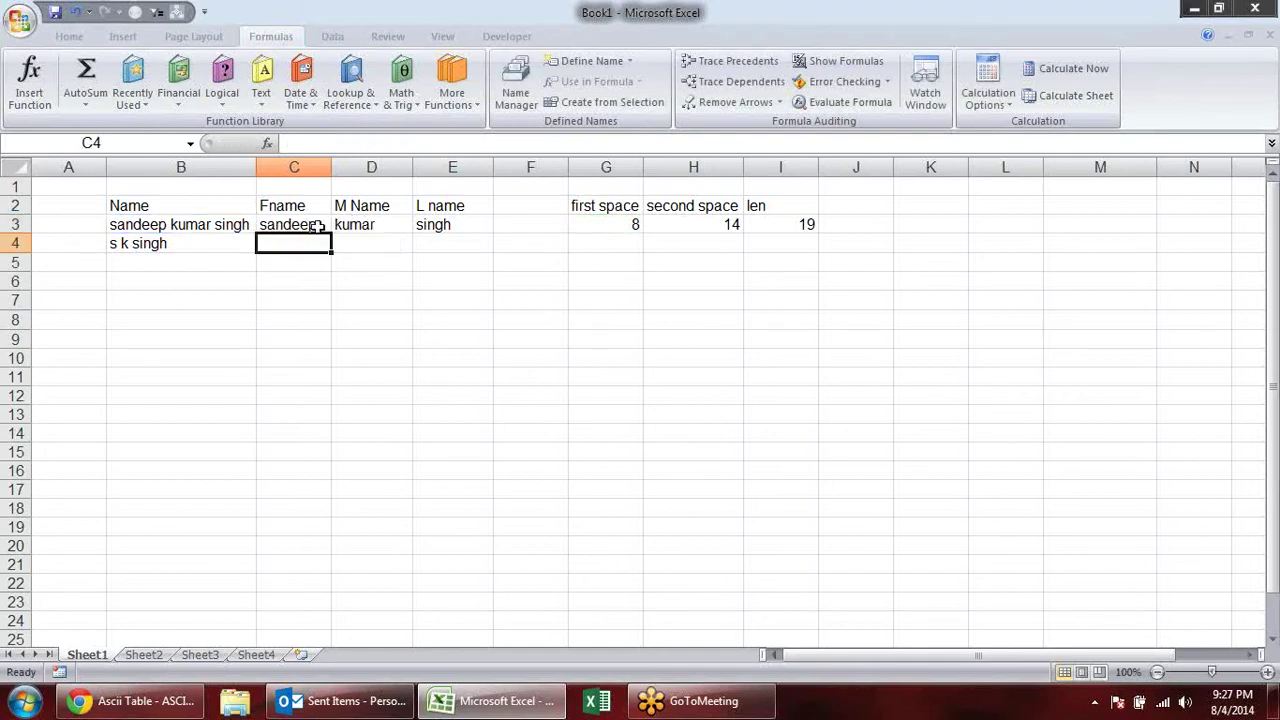
- Copy the first-name formula into C4 and the G3:I3 helper formulas down through row 14
{"action": "left_click", "coordinate": [316, 226]}
{"action": "left_click_drag", "start_coordinate": [329, 234], "coordinate": [331, 252]}
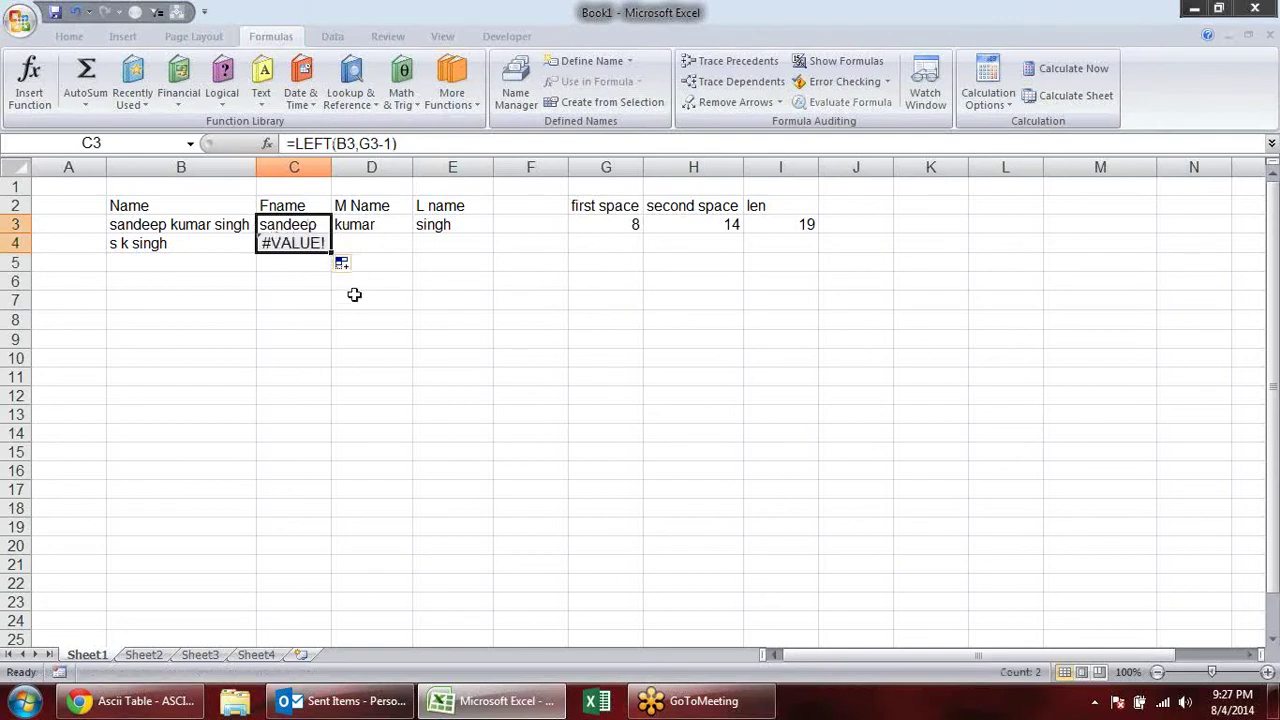
{"action": "left_click", "coordinate": [316, 230]}
{"action": "mouse_move", "coordinate": [624, 224]}
{"action": "left_mouse_down"}
{"action": "mouse_move", "coordinate": [820, 236]}
{"action": "mouse_move", "coordinate": [820, 438]}
{"action": "left_mouse_up"}
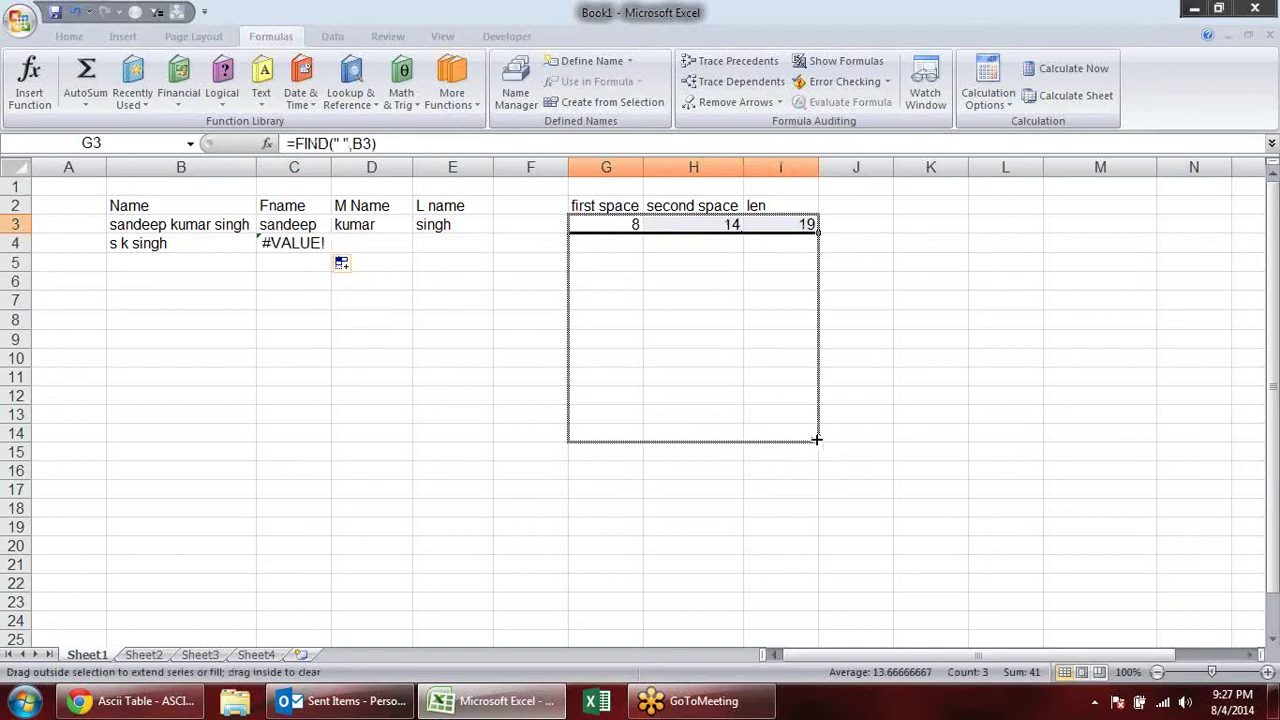
{"action": "left_click", "coordinate": [288, 224]}
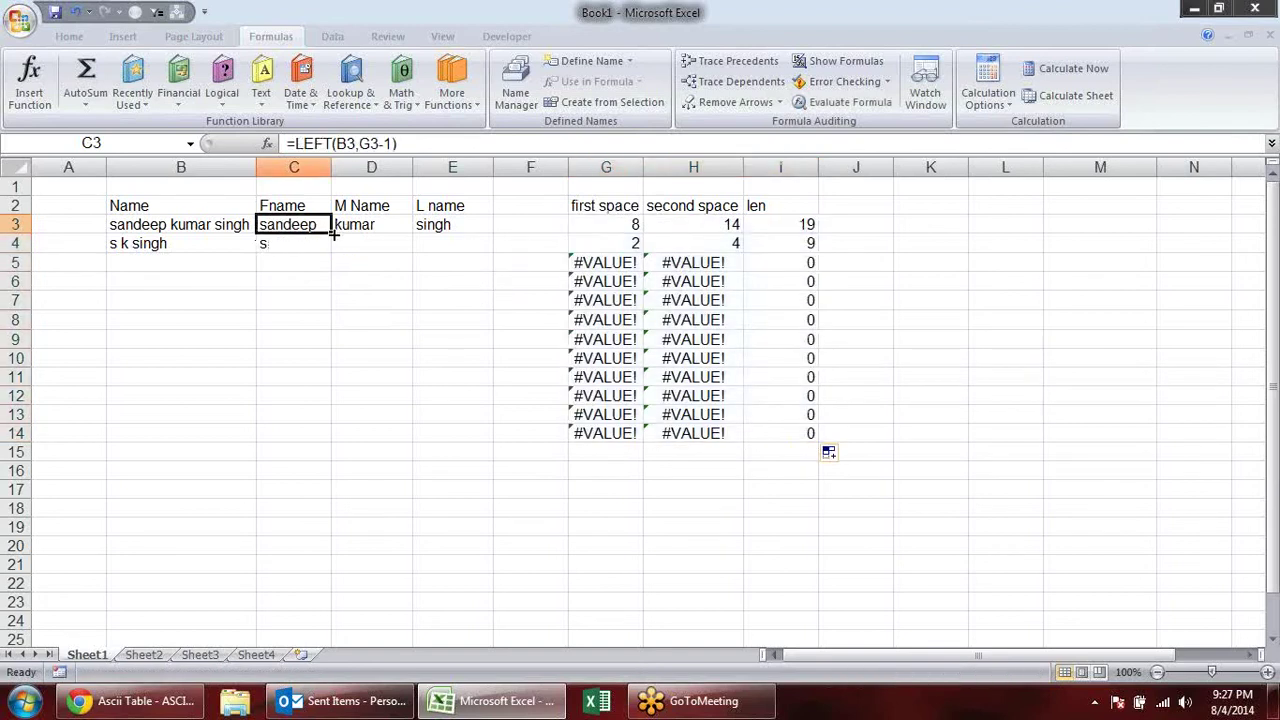
{"action": "left_click_drag", "start_coordinate": [330, 233], "coordinate": [331, 252]}
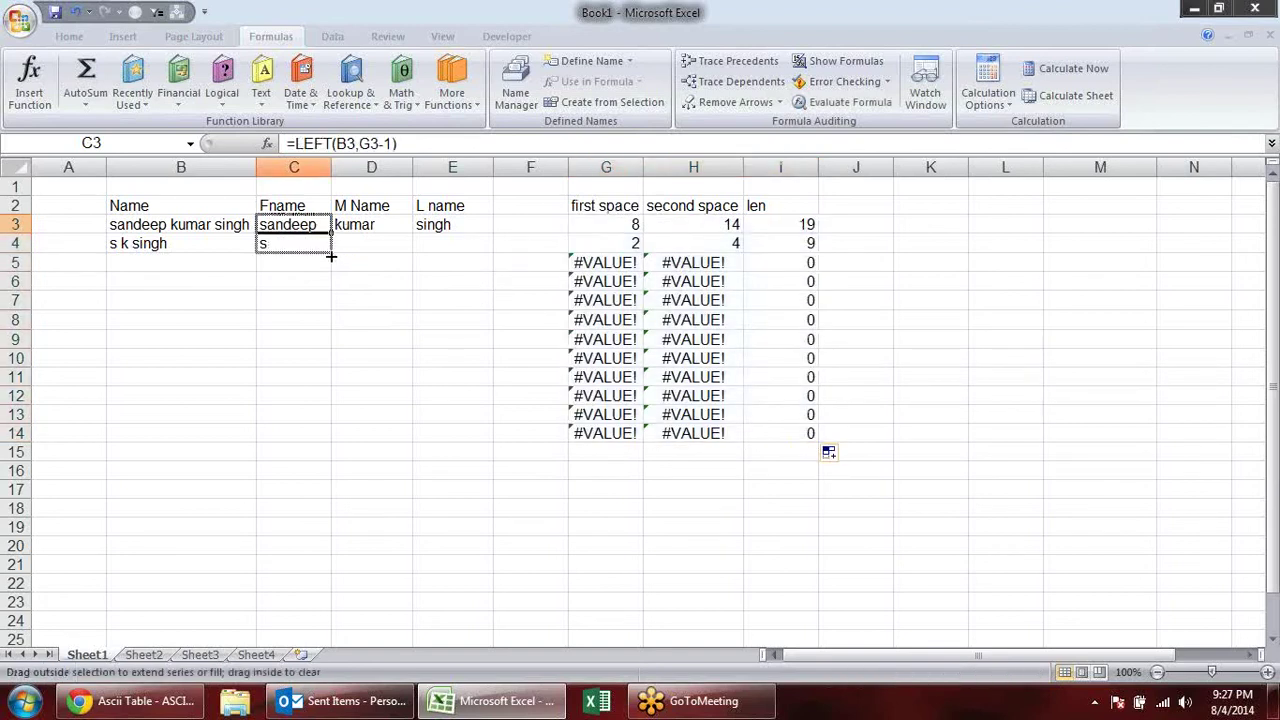
{"action": "left_click", "coordinate": [311, 345]}
- Enter a three-part full name in B5 and fill the first-name formula down to C5
{"action": "left_click", "coordinate": [222, 260]}
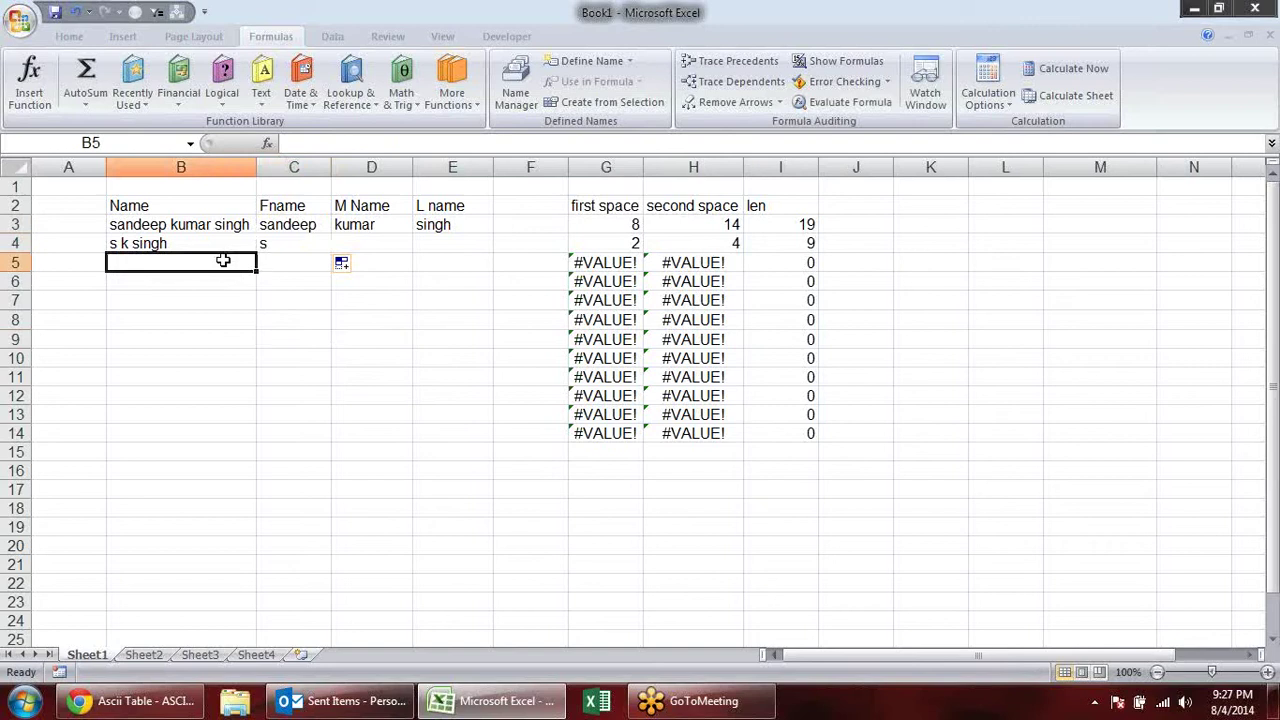
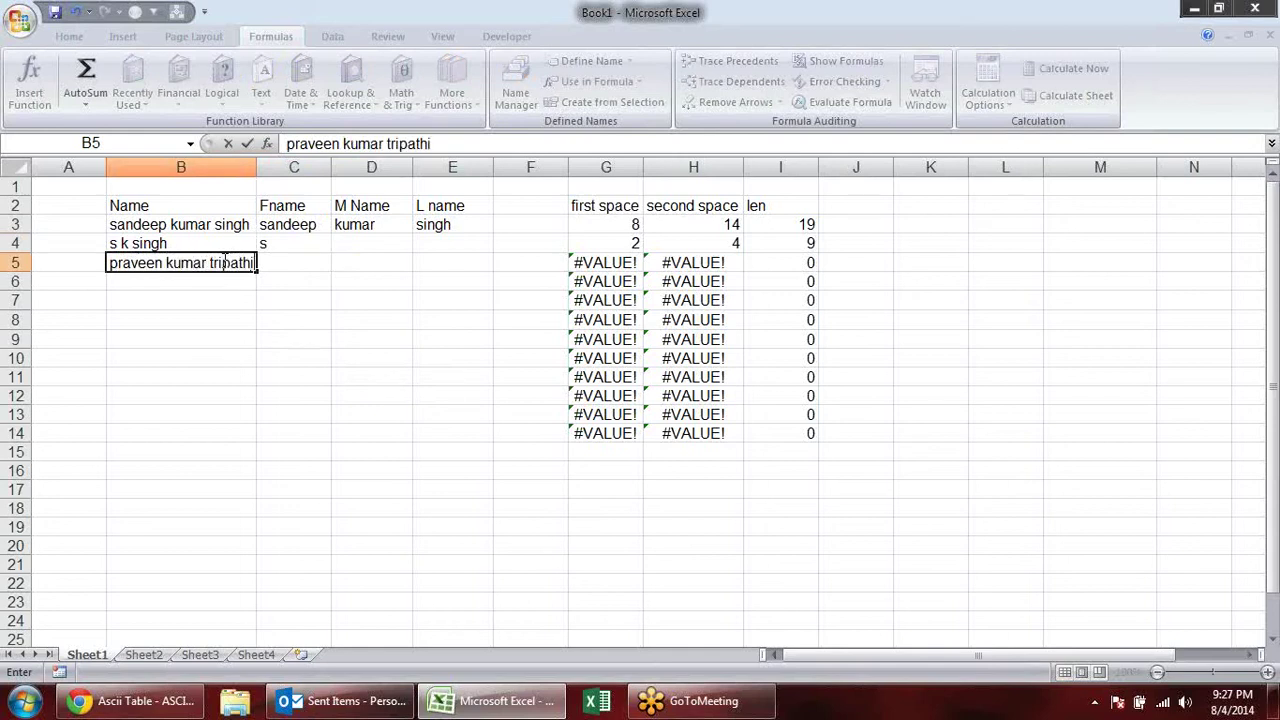
{"action": "key", "text": "Return"}
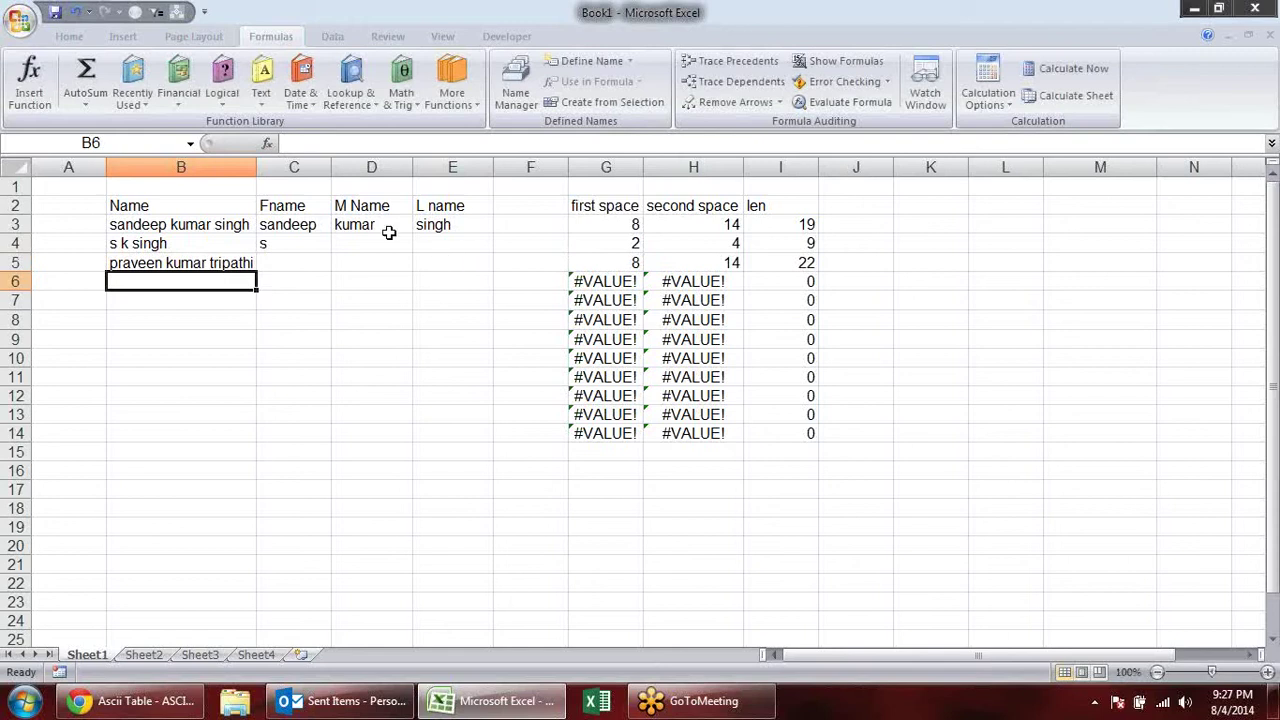
{"action": "left_click", "coordinate": [327, 243]}
{"action": "left_click_drag", "start_coordinate": [330, 251], "coordinate": [331, 268]}
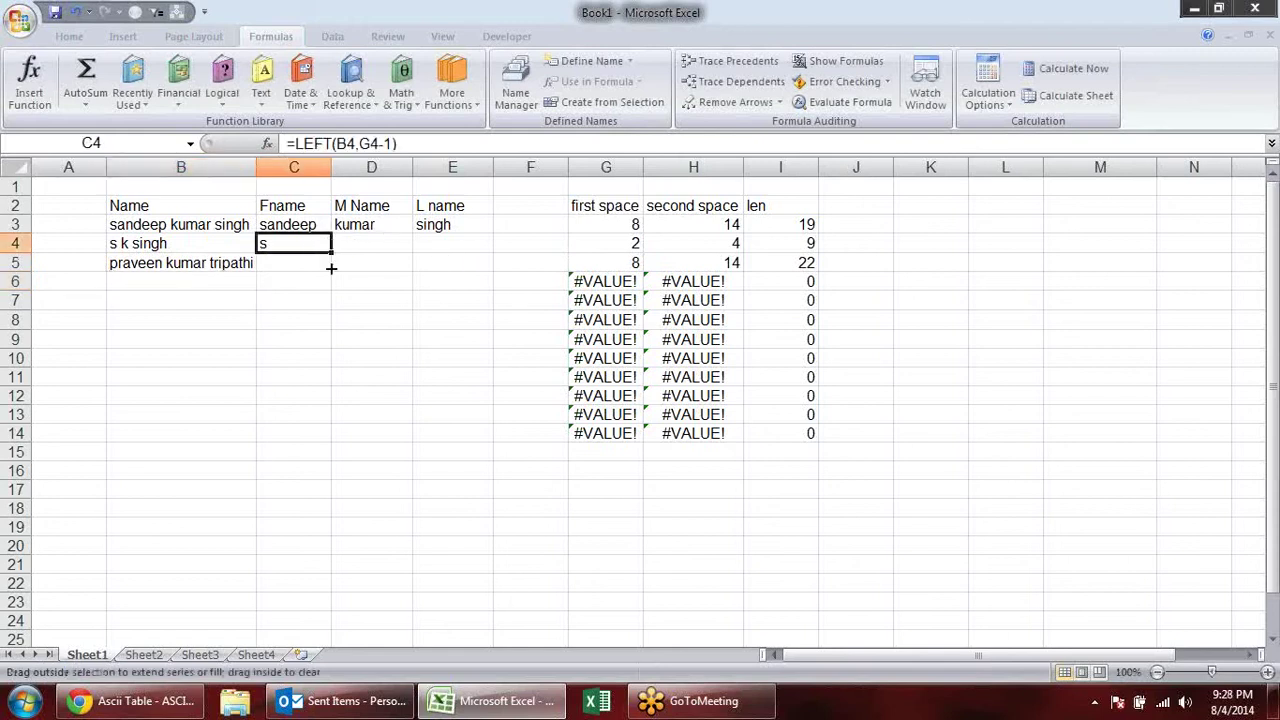
{"action": "left_click", "coordinate": [390, 249]}
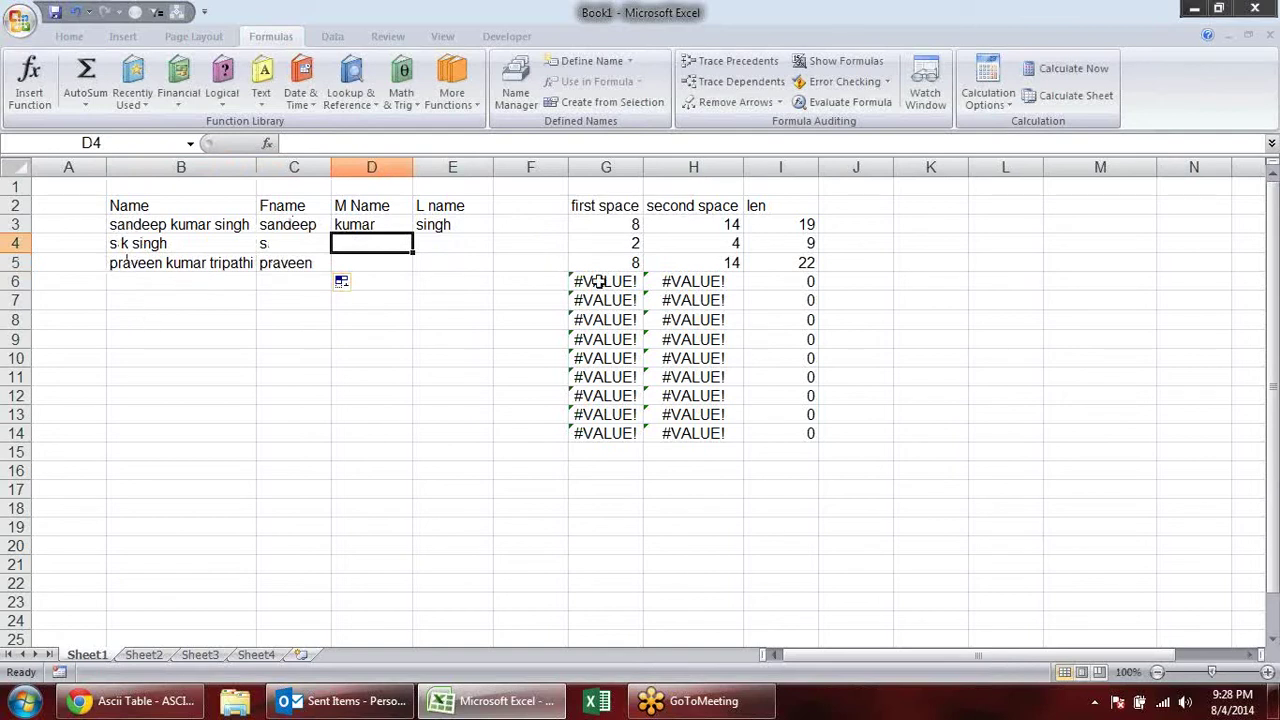
- Change E3 from =RIGHT(B3,5) to =RIGHT(B3,I3-H3) and fill it down to E5
{"action": "left_click", "coordinate": [463, 247]}
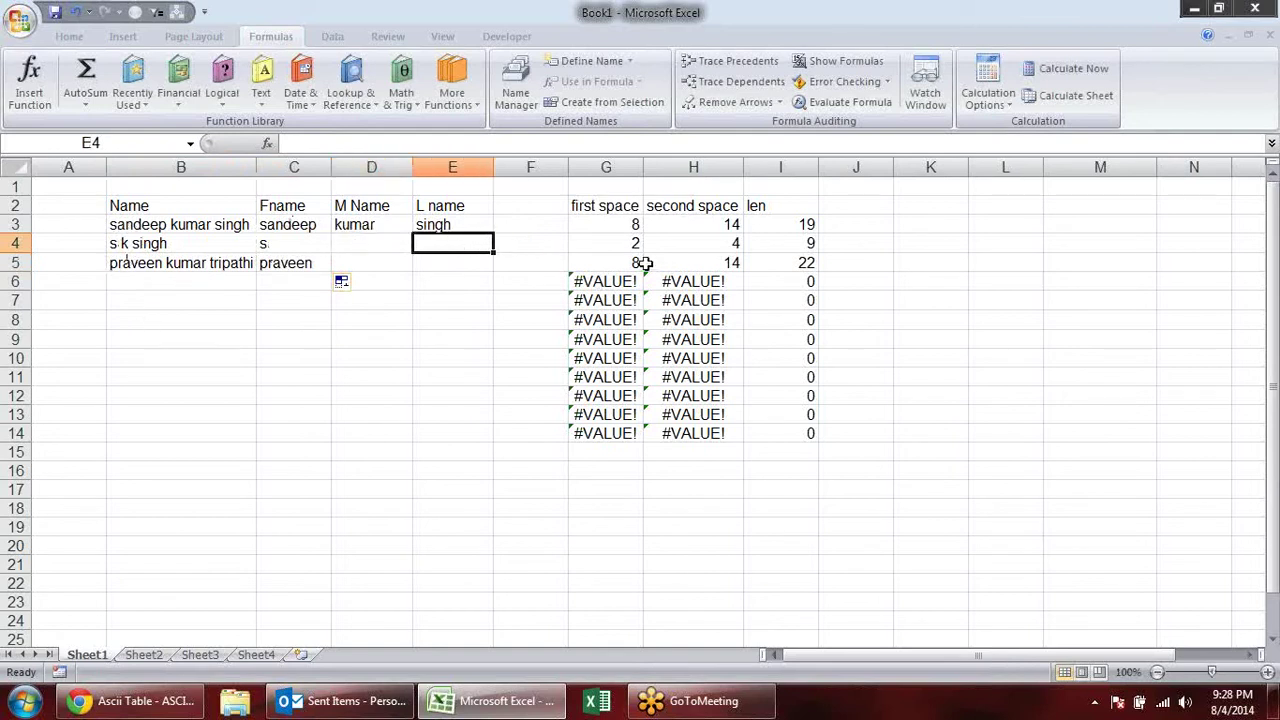
{"action": "left_click", "coordinate": [478, 224]}
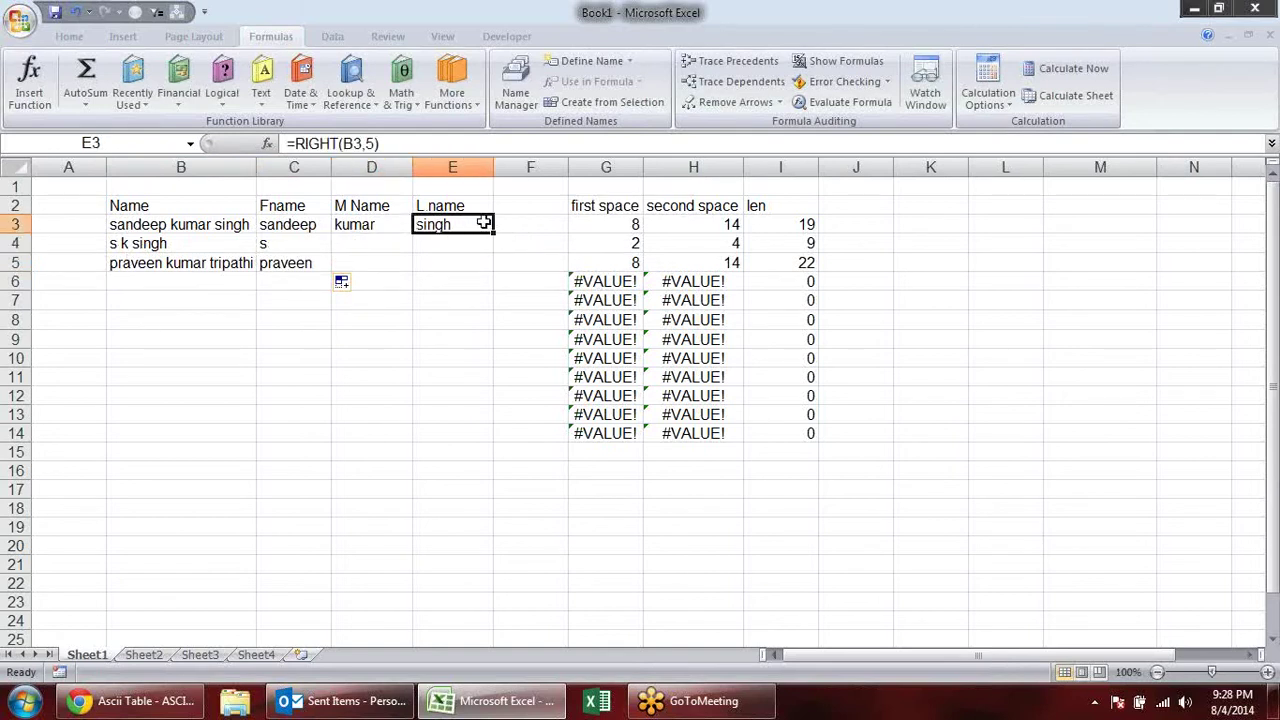
{"action": "double_click", "coordinate": [484, 224]}
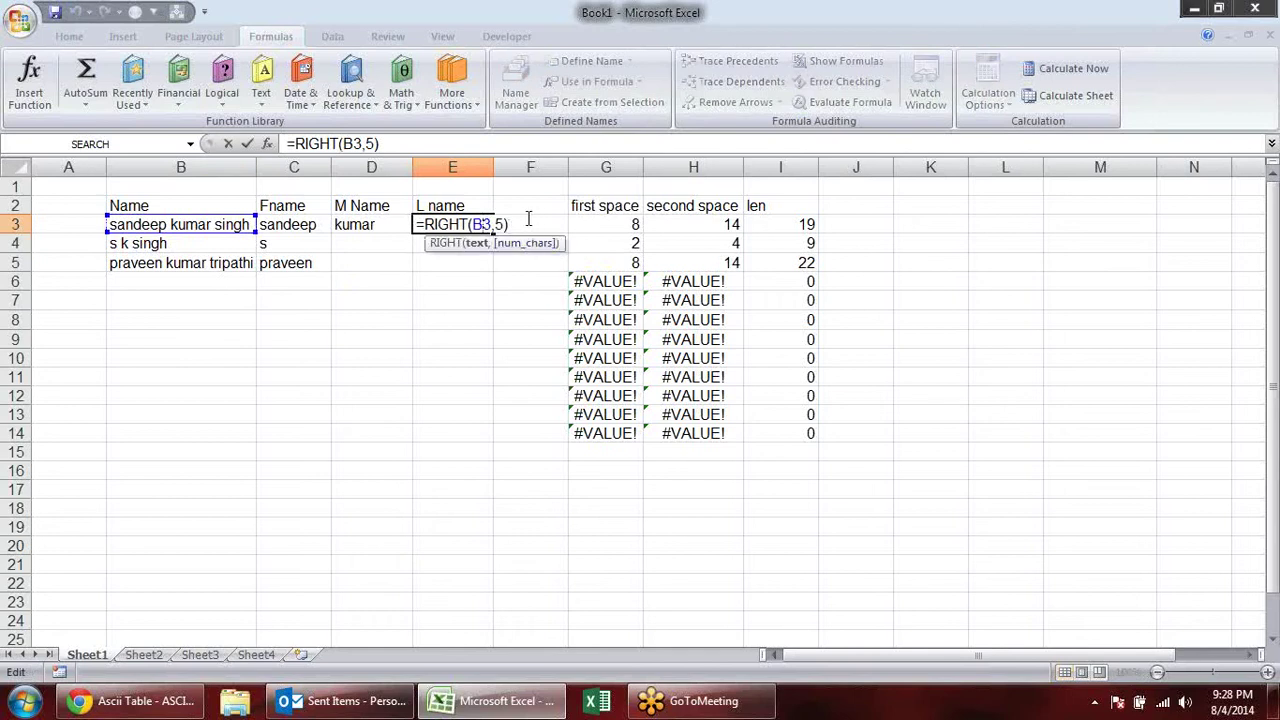
{"action": "left_click", "coordinate": [505, 224]}
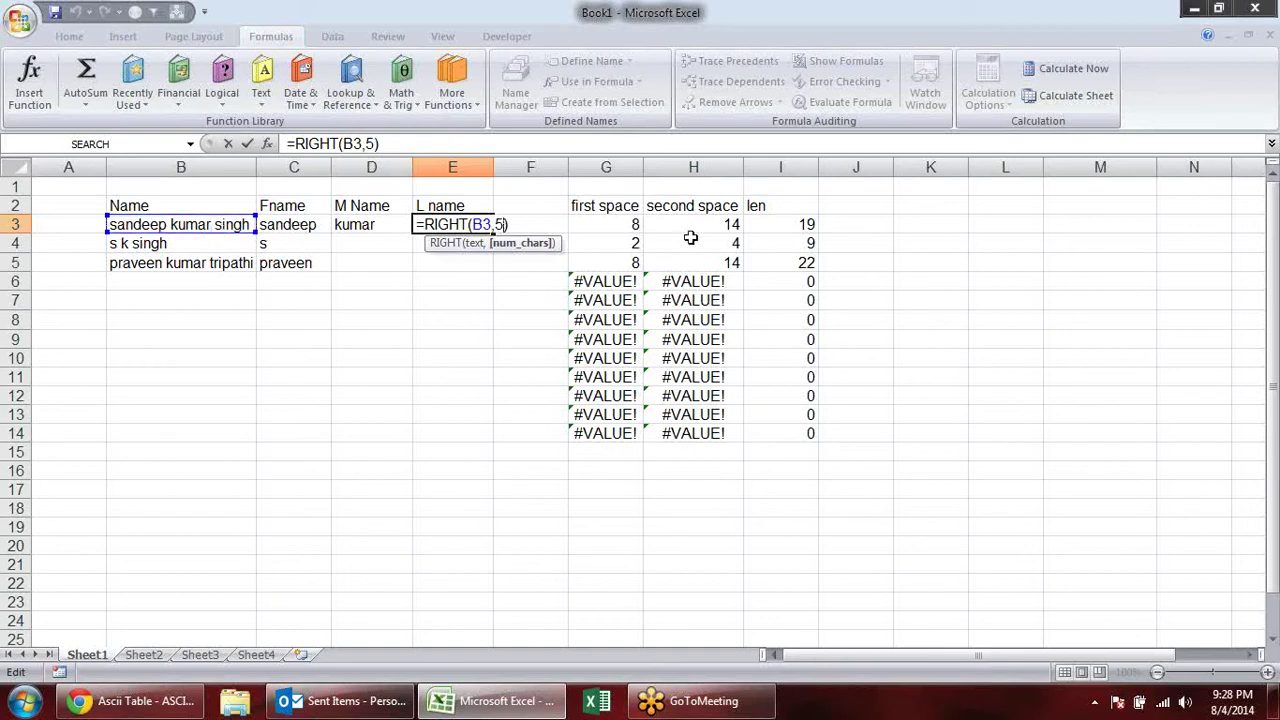
{"action": "left_click", "coordinate": [806, 222]}
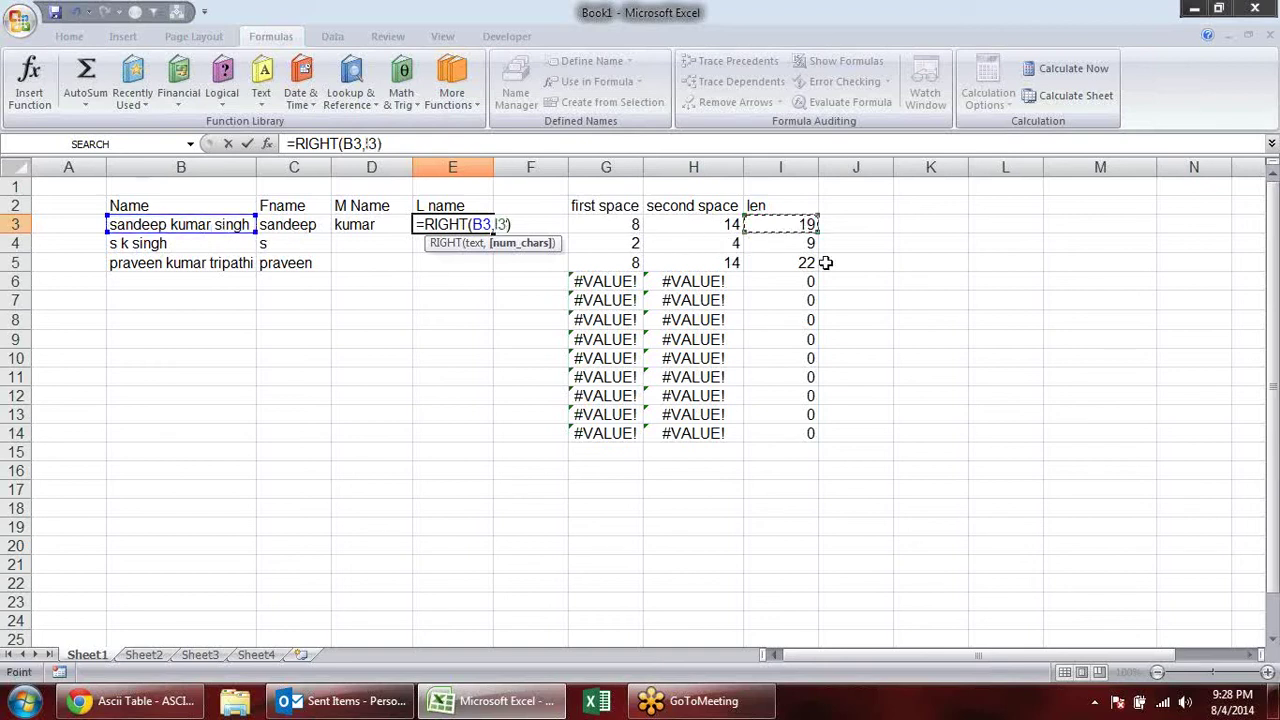
{"action": "type", "text": "-"}
{"action": "left_click", "coordinate": [705, 229]}
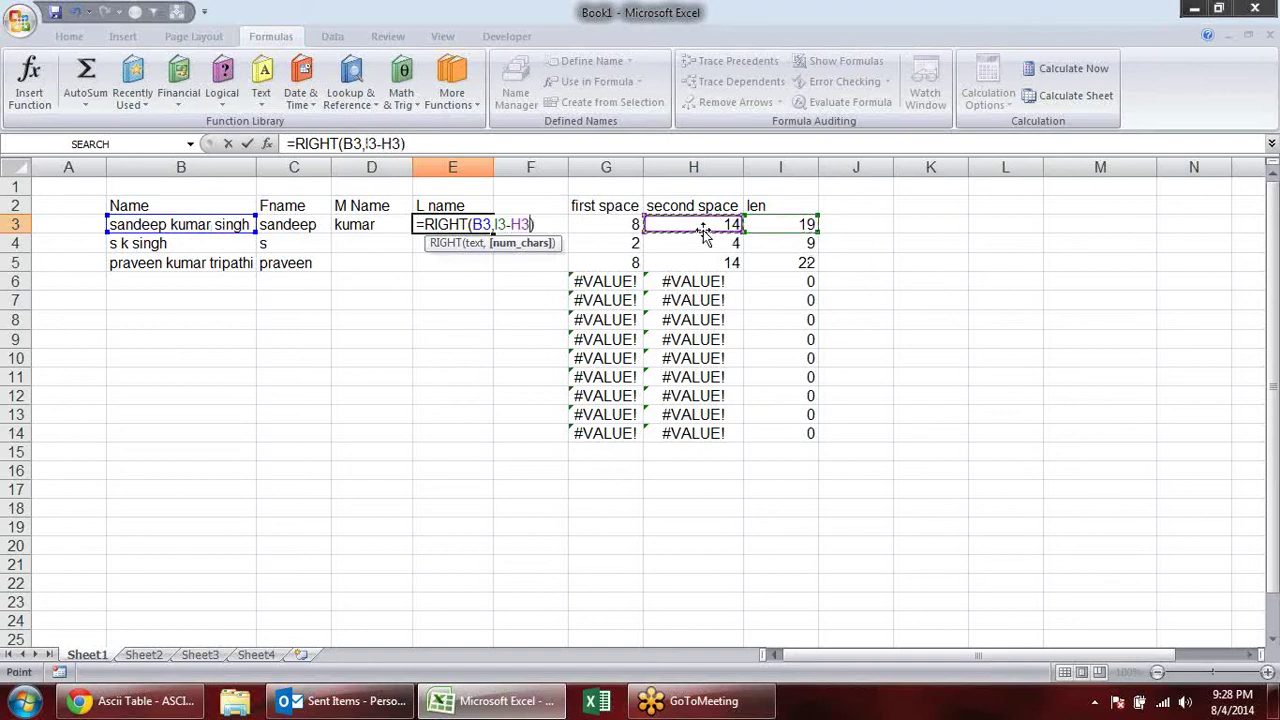
{"action": "key", "text": "Return"}
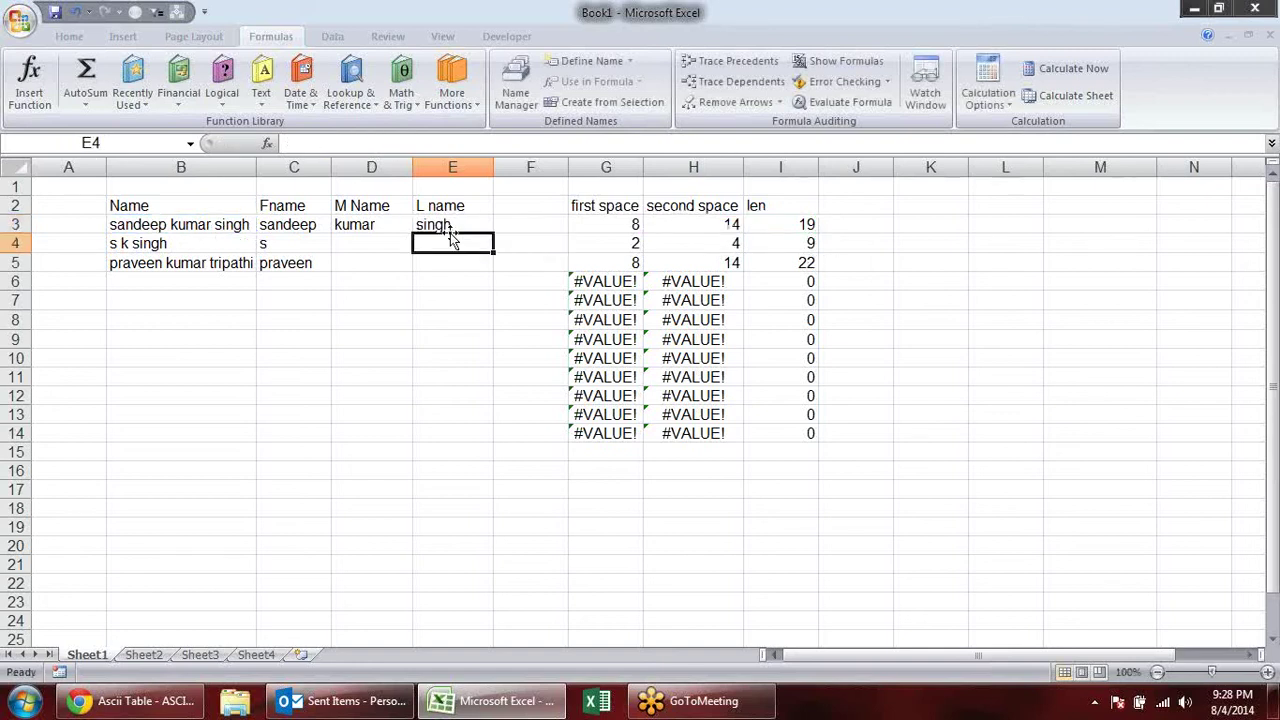
{"action": "left_click", "coordinate": [458, 227]}
{"action": "left_click_drag", "start_coordinate": [492, 248], "coordinate": [494, 277]}
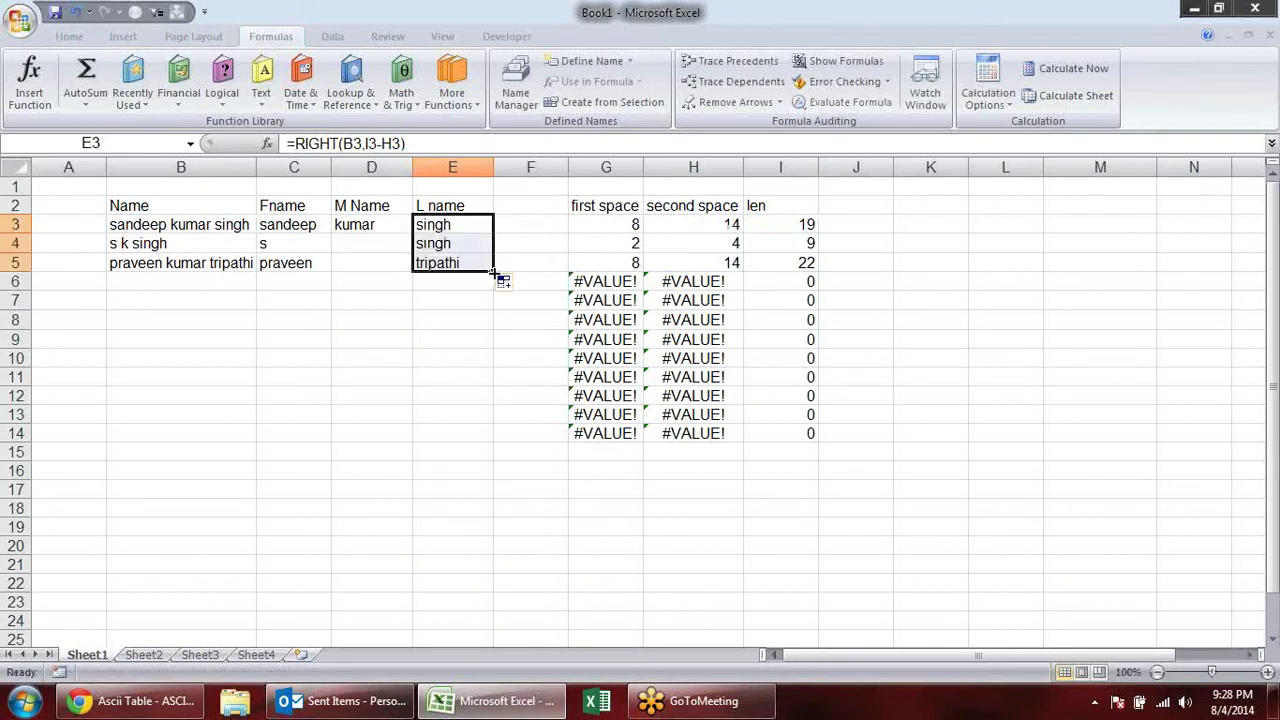
{"action": "left_click", "coordinate": [410, 319]}
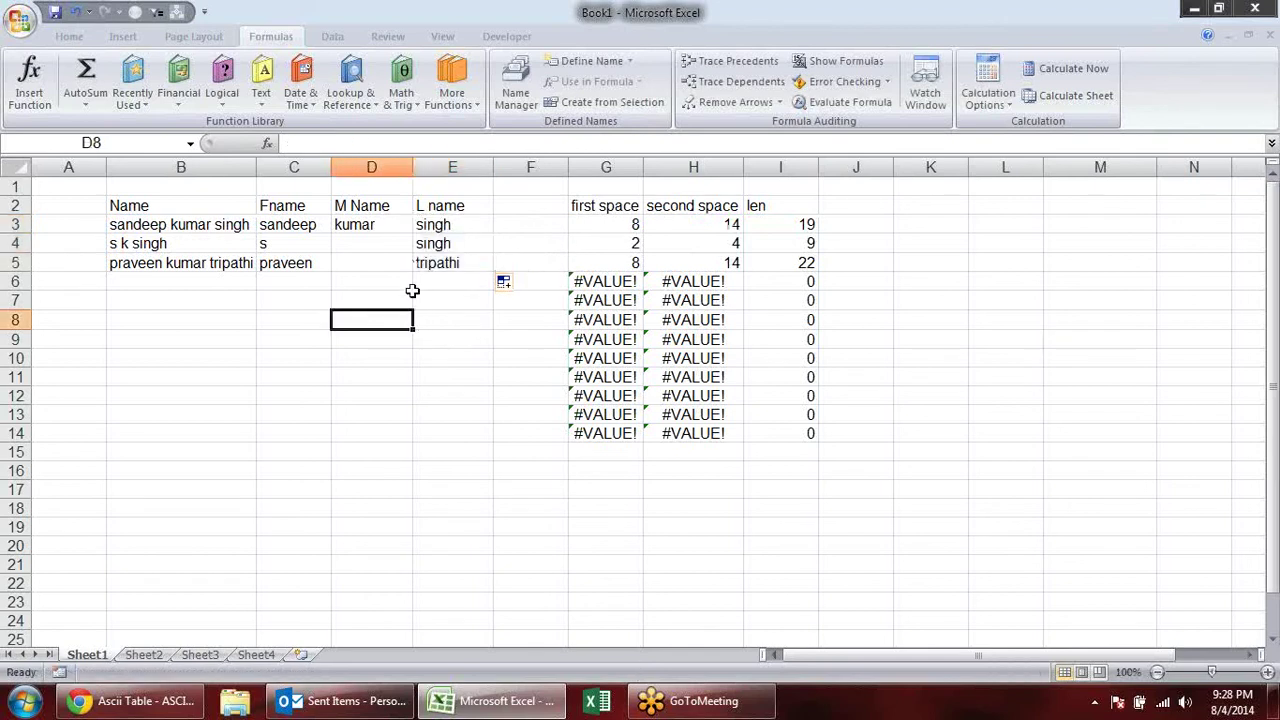
- In D3's MID formula, replace the fixed start position 9 with G3+1
{"action": "left_click", "coordinate": [368, 248]}
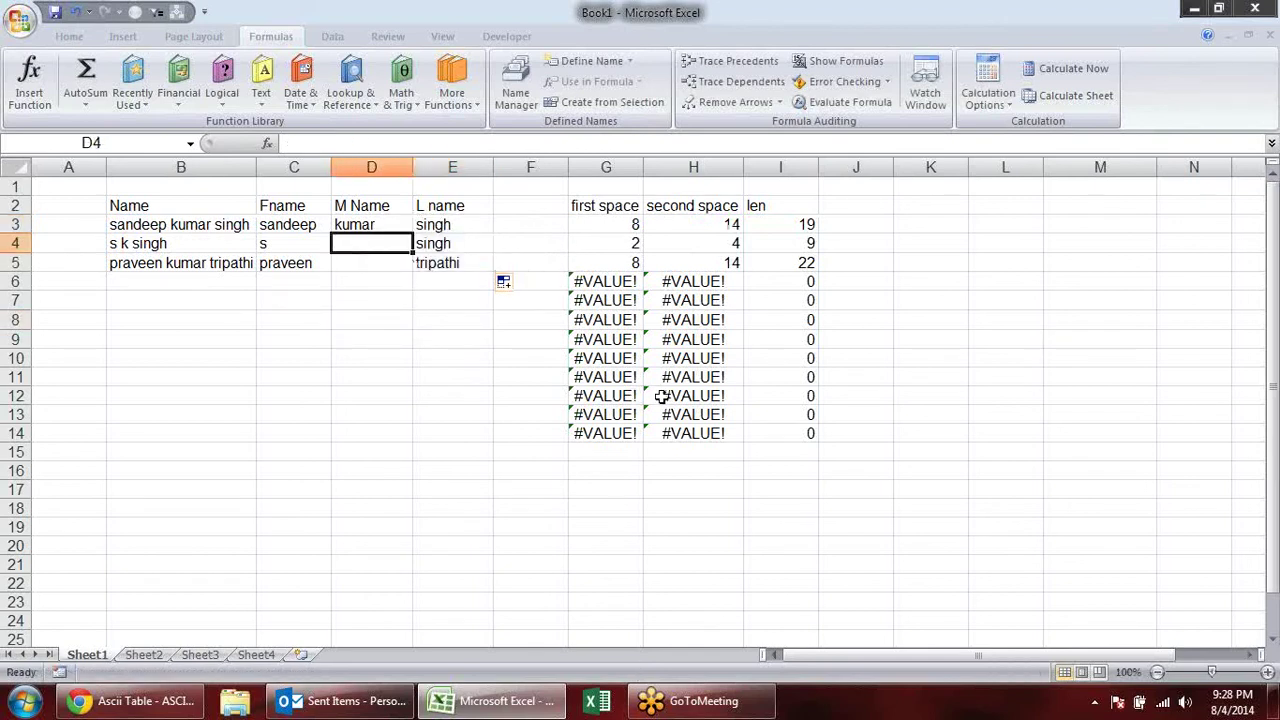
{"action": "left_click", "coordinate": [388, 228]}
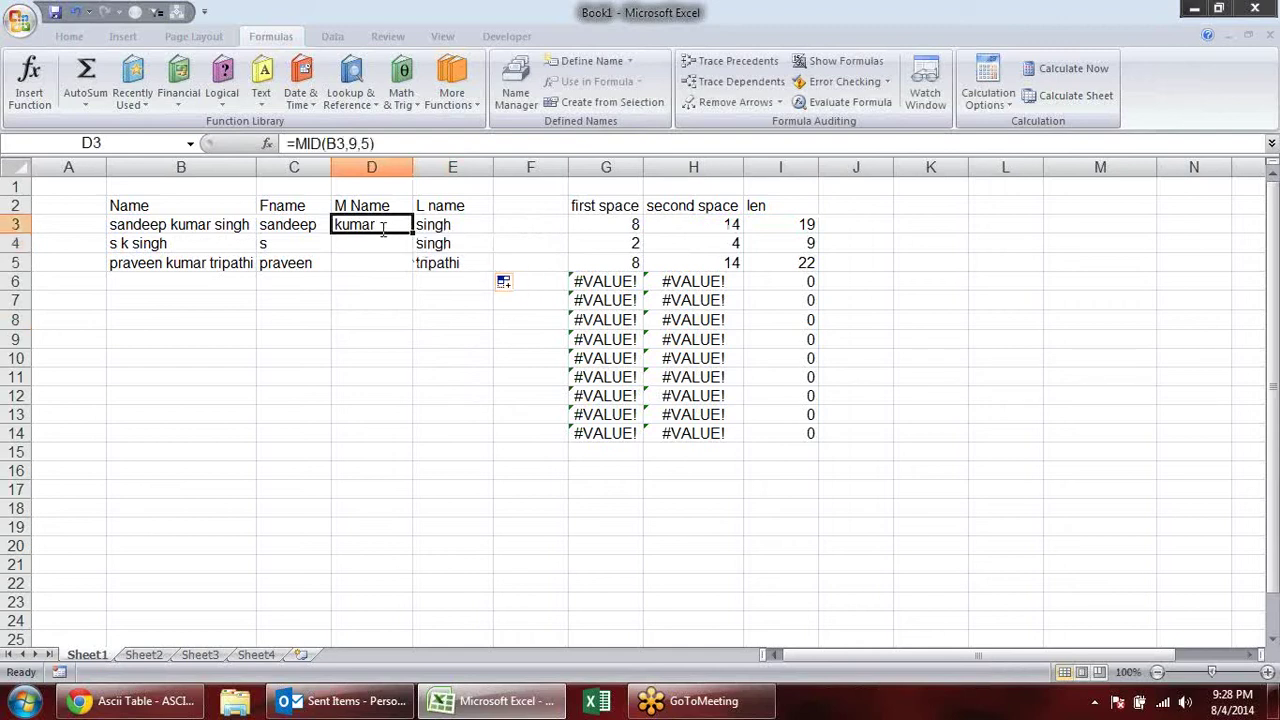
{"action": "double_click", "coordinate": [405, 228]}
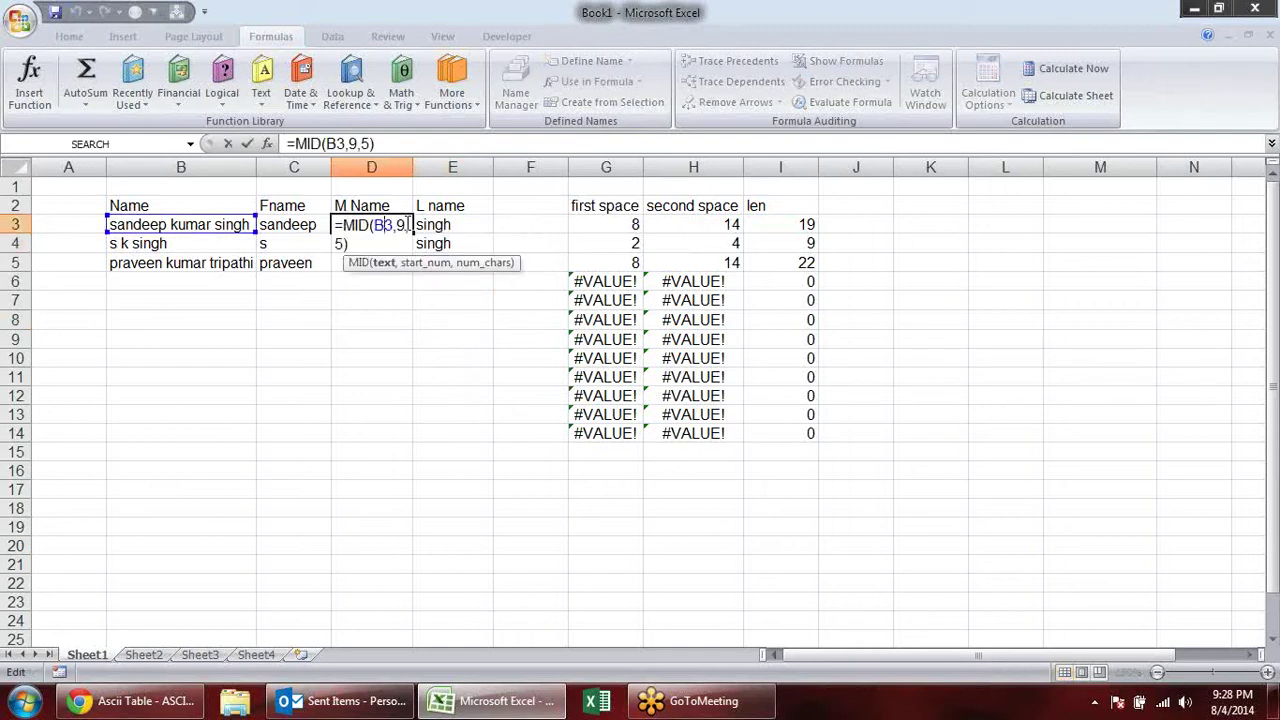
{"action": "left_click", "coordinate": [420, 263]}
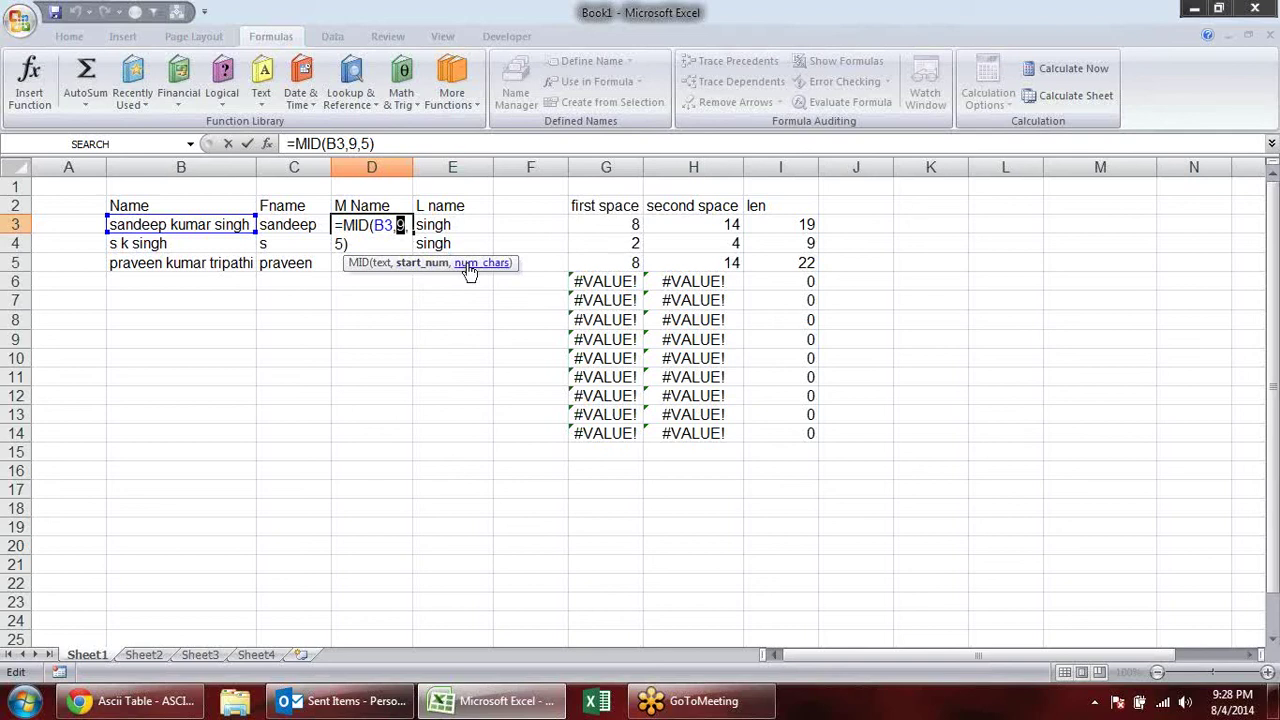
{"action": "left_click", "coordinate": [403, 222]}
{"action": "left_click", "coordinate": [612, 222]}
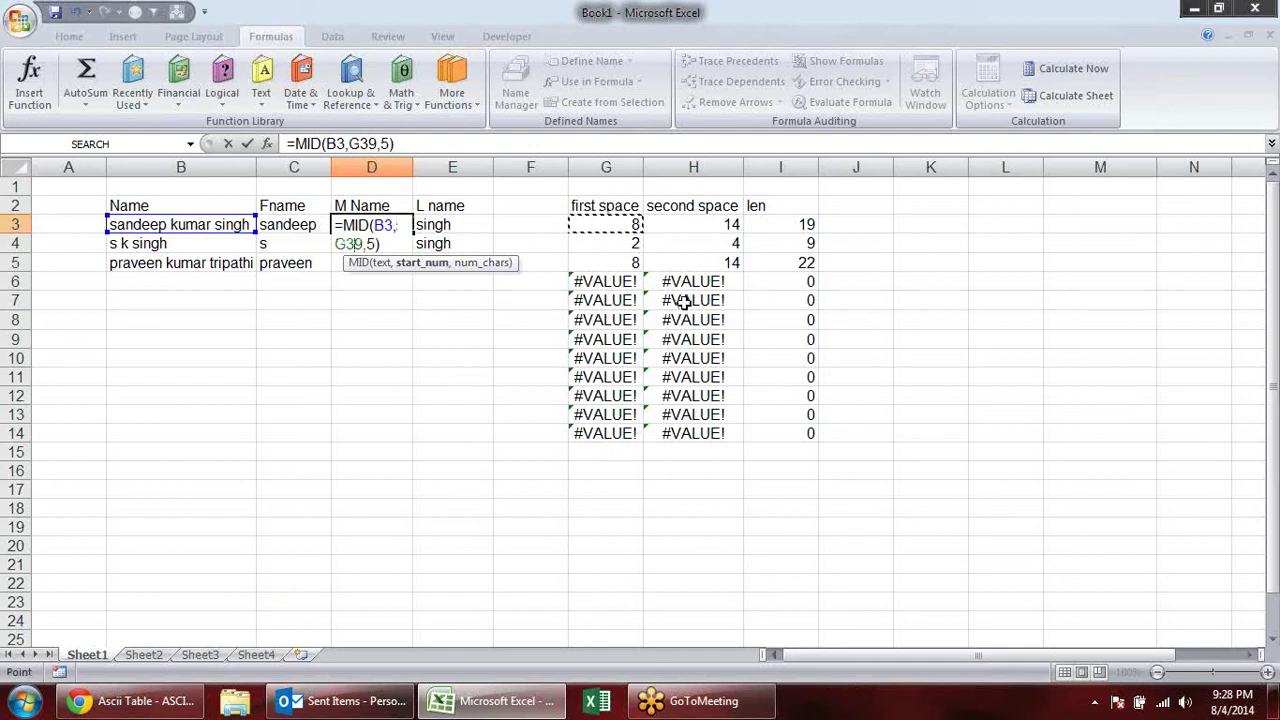
{"action": "type", "text": "+1"}
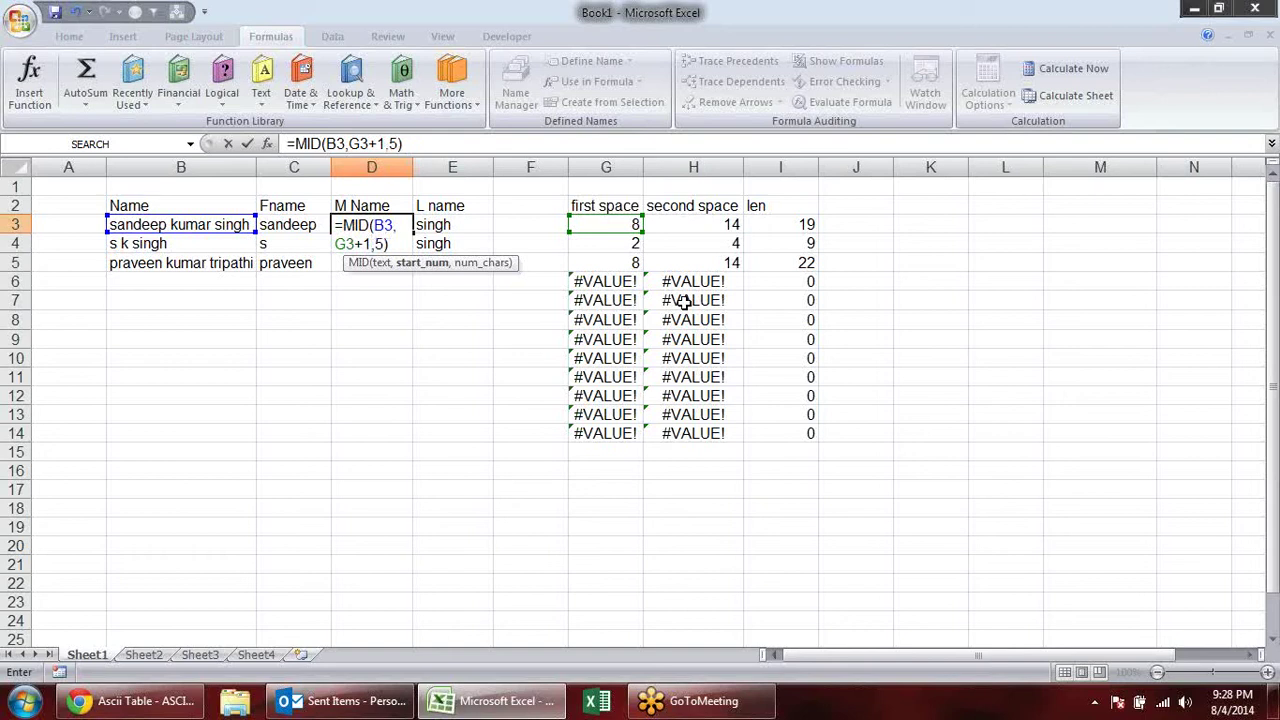
- Set the middle-name length to H3-G3-1 and fill the formula down to D5
{"action": "left_click", "coordinate": [384, 243]}
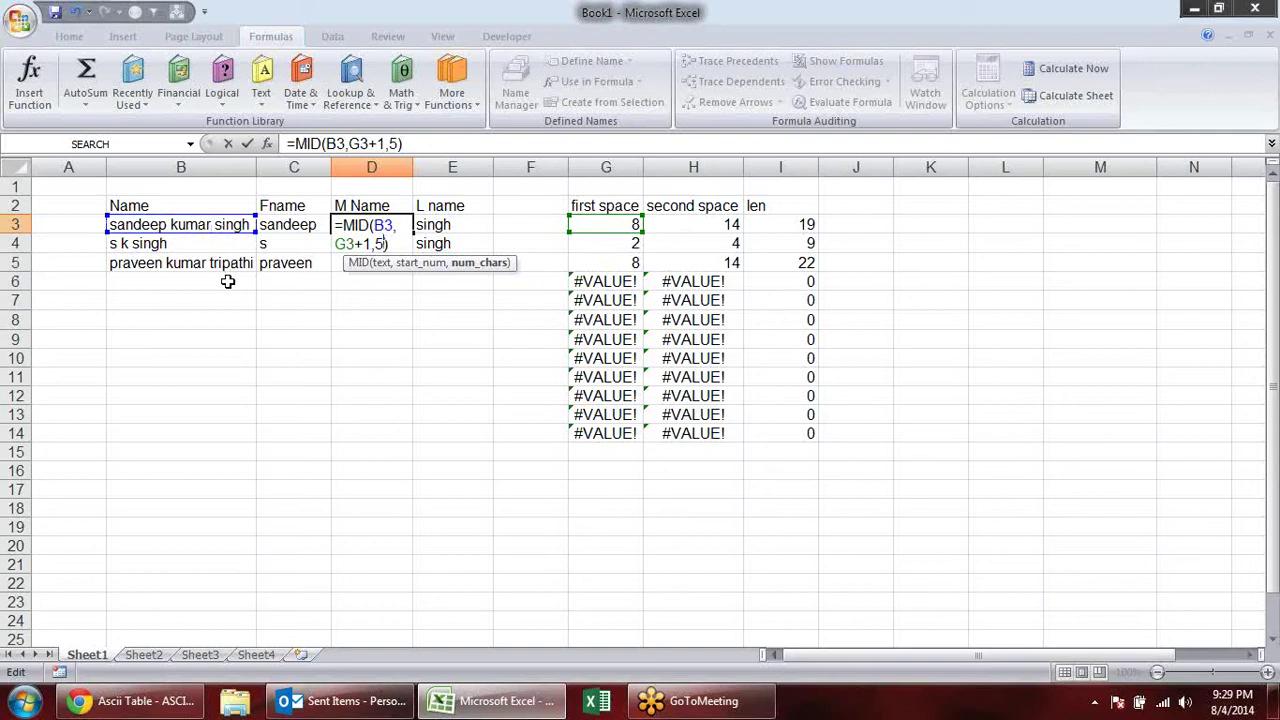
{"action": "key", "text": "BackSpace"}
{"action": "left_click", "coordinate": [707, 220]}
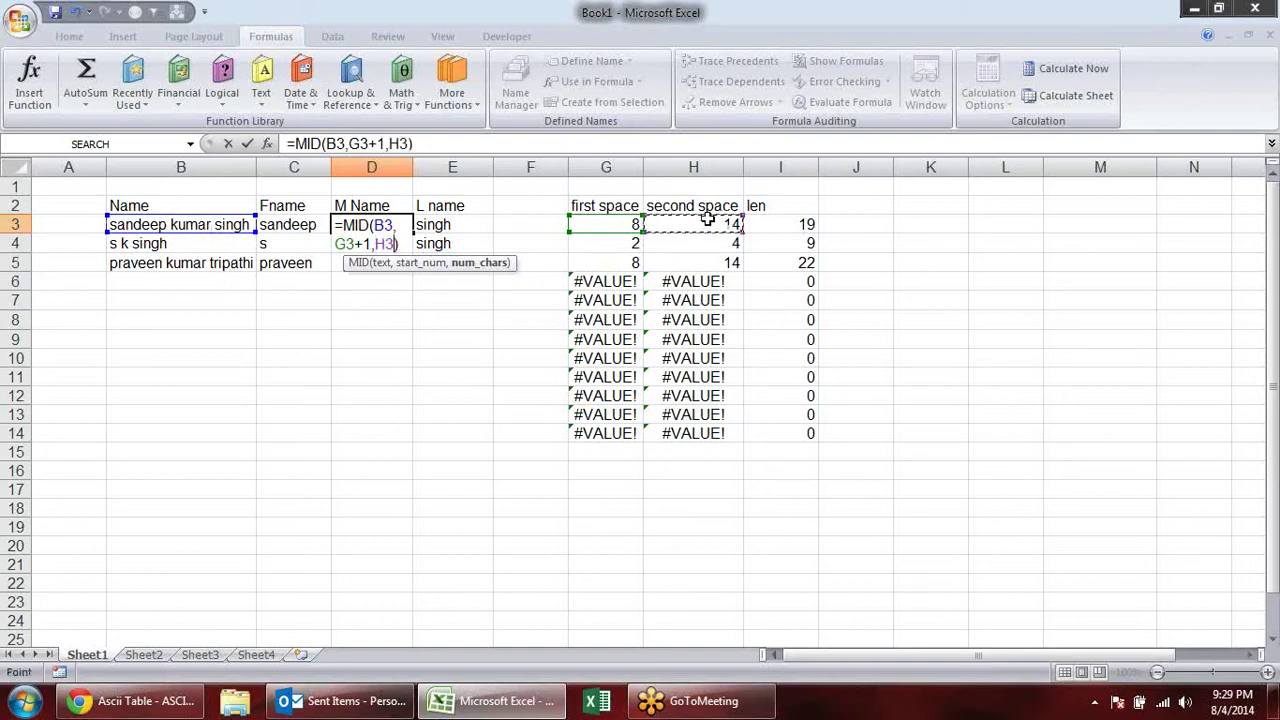
{"action": "type", "text": "-"}
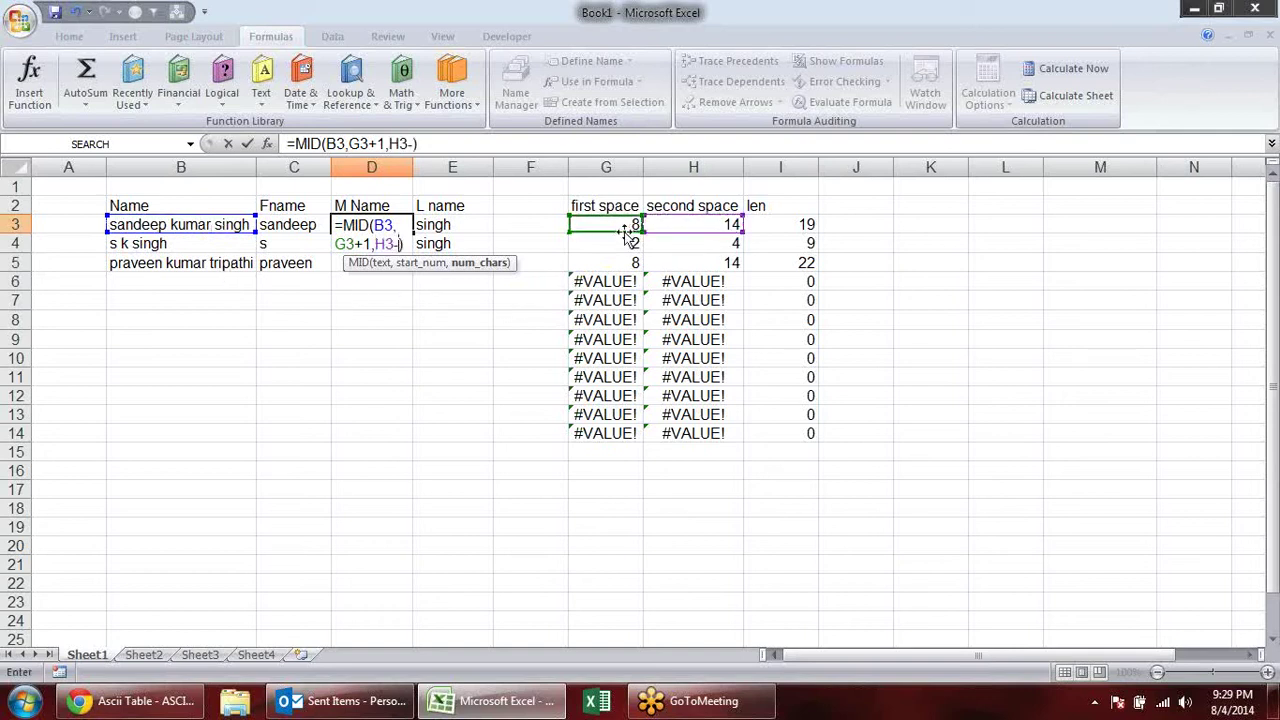
{"action": "left_click", "coordinate": [620, 229]}
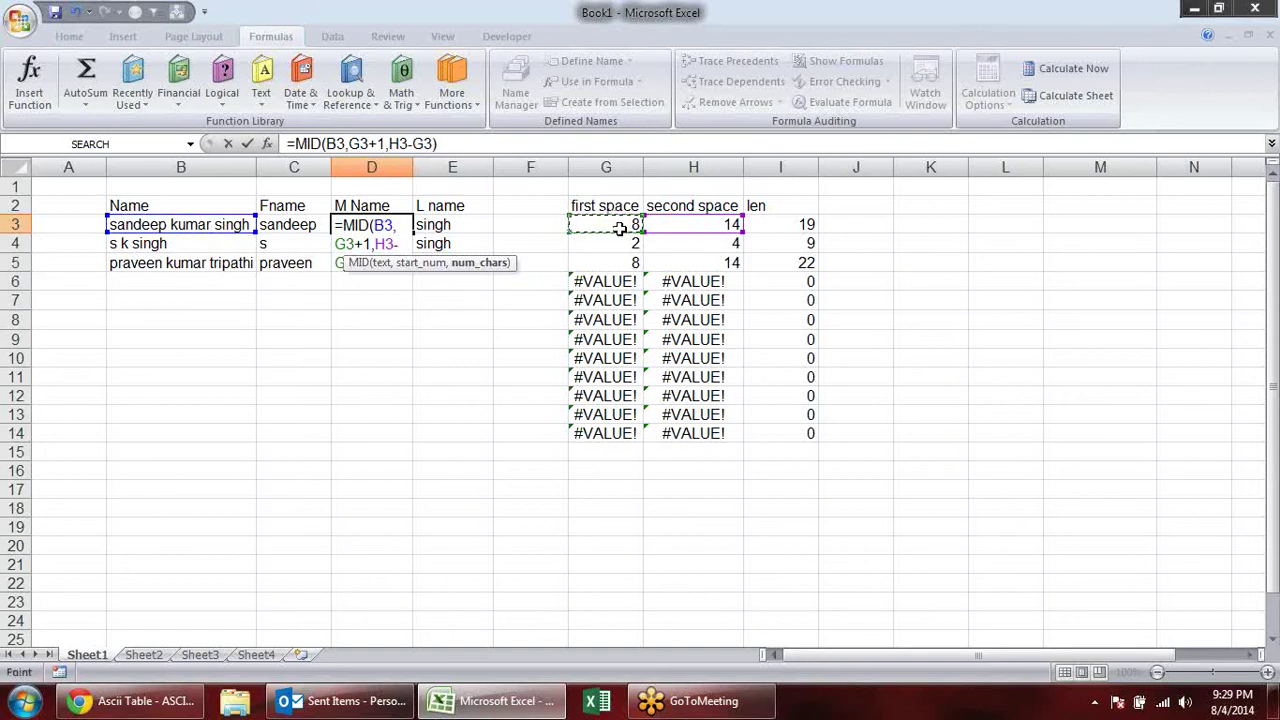
{"action": "type", "text": "-1"}
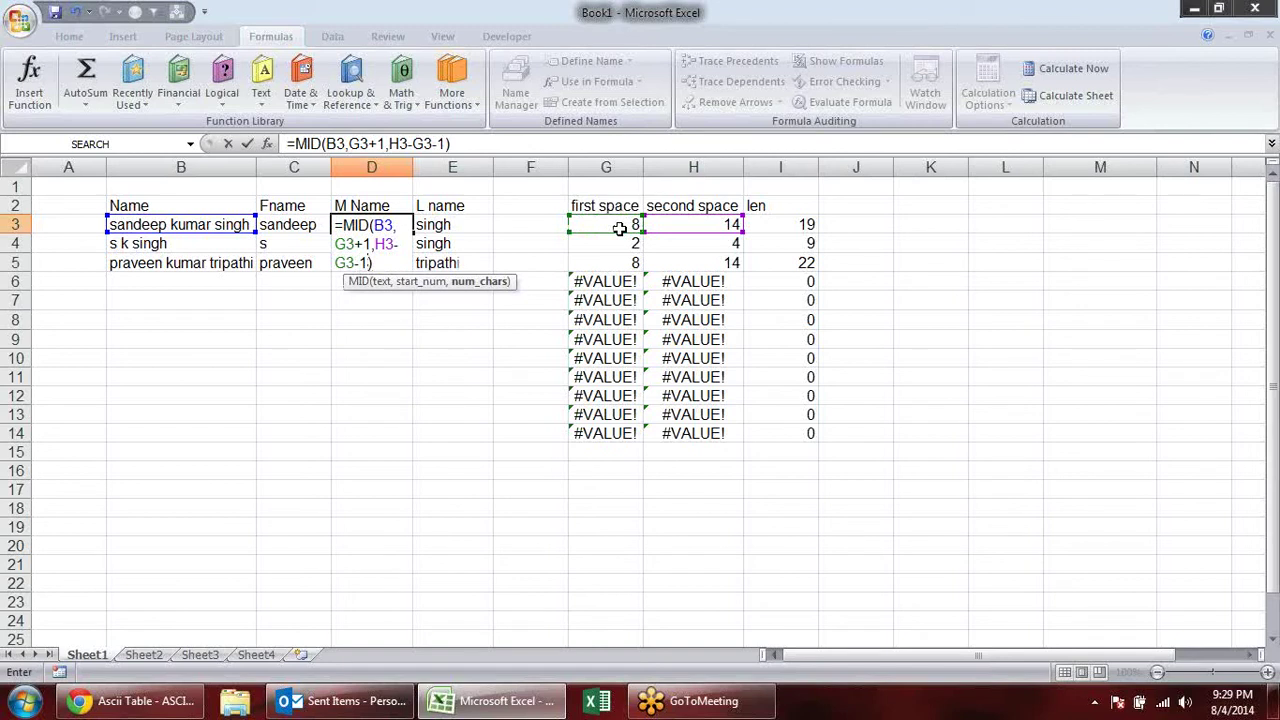
{"action": "key", "text": "Return"}
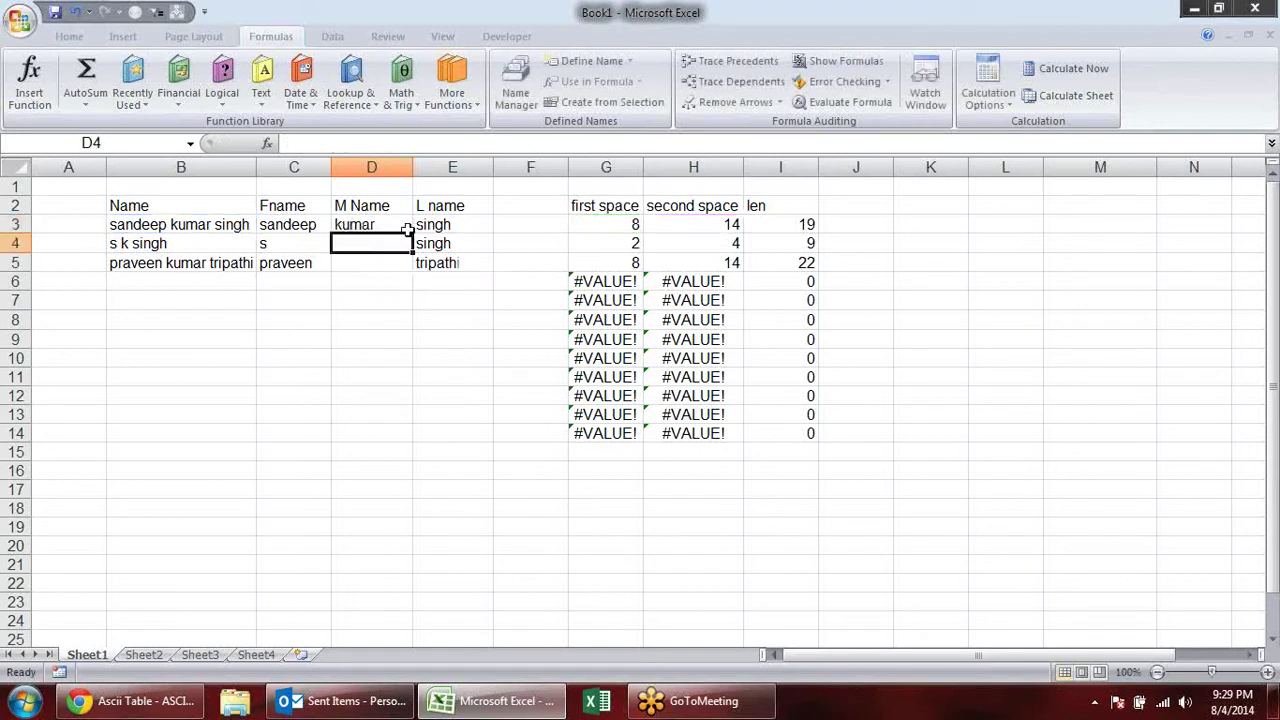
{"action": "left_click", "coordinate": [405, 228]}
{"action": "left_click_drag", "start_coordinate": [412, 233], "coordinate": [410, 272]}
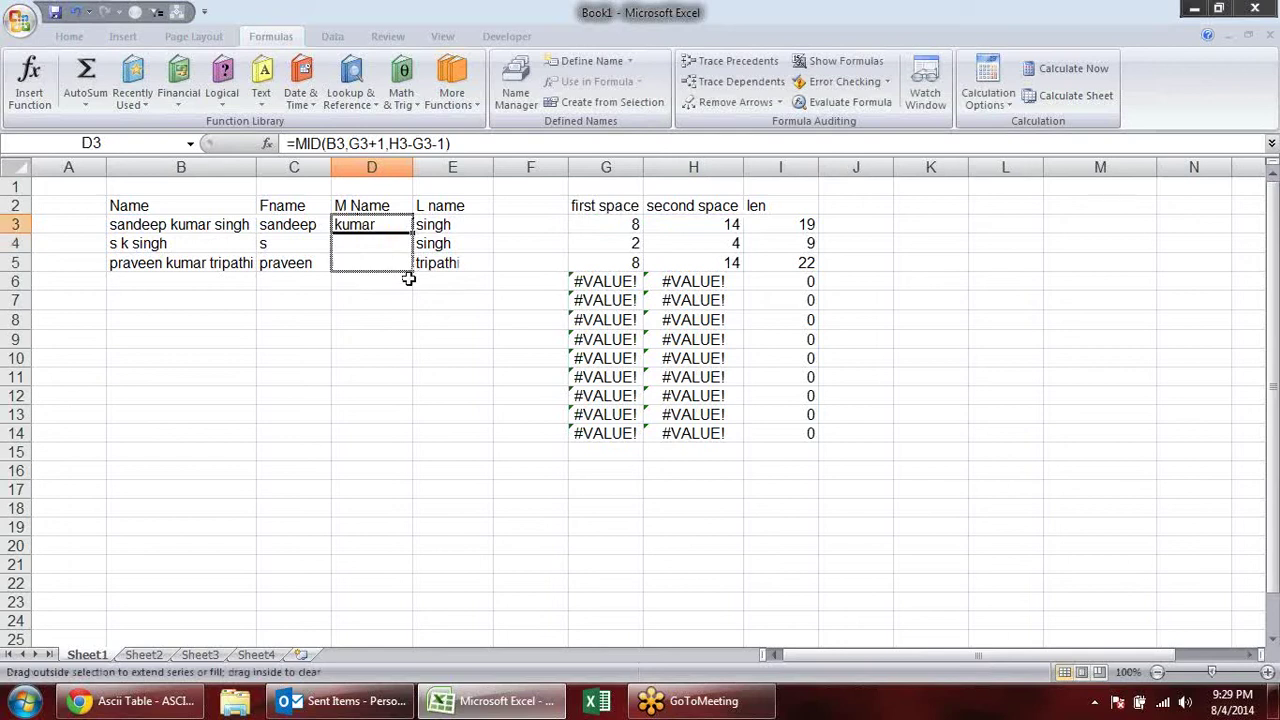
{"action": "left_click", "coordinate": [504, 378]}
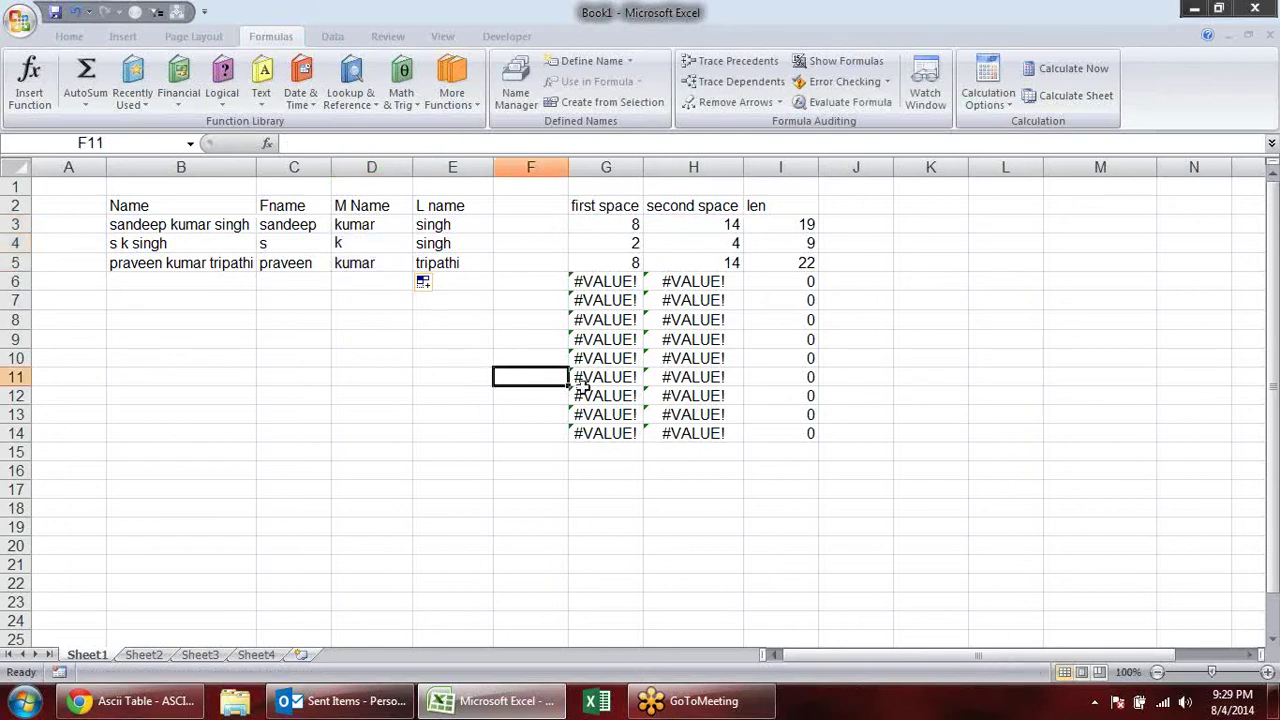
{"action": "left_click", "coordinate": [449, 317]}
{"action": "left_click", "coordinate": [380, 265]}
{"action": "left_click", "coordinate": [405, 224]}
{"action": "left_click", "coordinate": [432, 223]}
{"action": "left_click", "coordinate": [434, 252]}
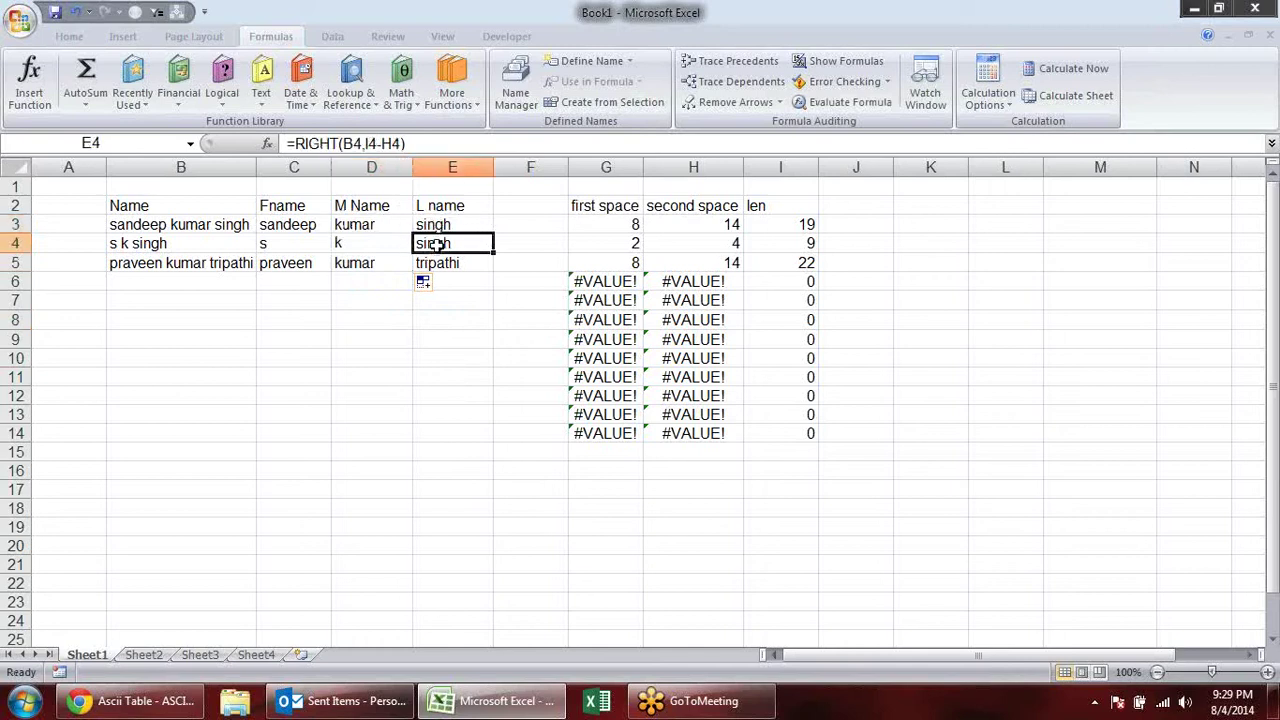
{"action": "left_click", "coordinate": [434, 266]}
{"action": "left_click", "coordinate": [372, 266]}
{"action": "left_click", "coordinate": [374, 248]}
{"action": "left_click", "coordinate": [371, 223]}
{"action": "left_click", "coordinate": [283, 230]}
{"action": "left_click", "coordinate": [291, 248]}
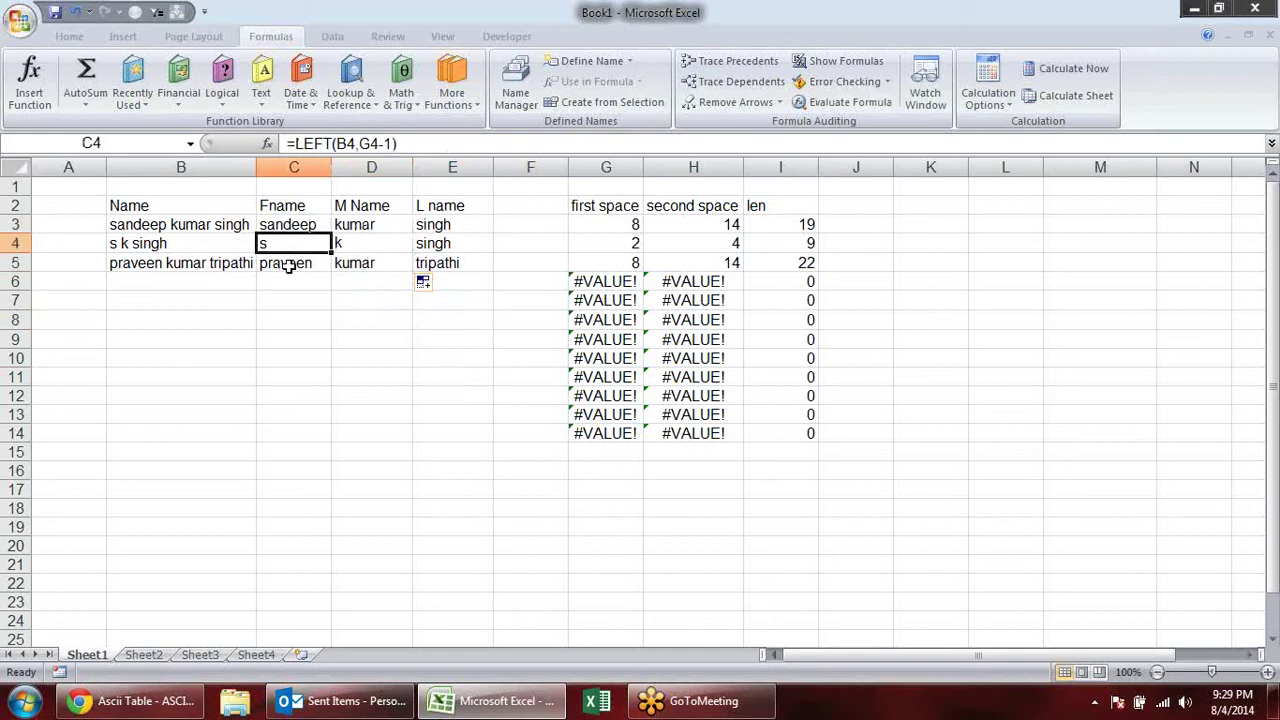
{"action": "left_click", "coordinate": [288, 266]}
{"action": "left_click", "coordinate": [385, 266]}
{"action": "left_click", "coordinate": [440, 264]}
{"action": "left_click", "coordinate": [449, 247]}
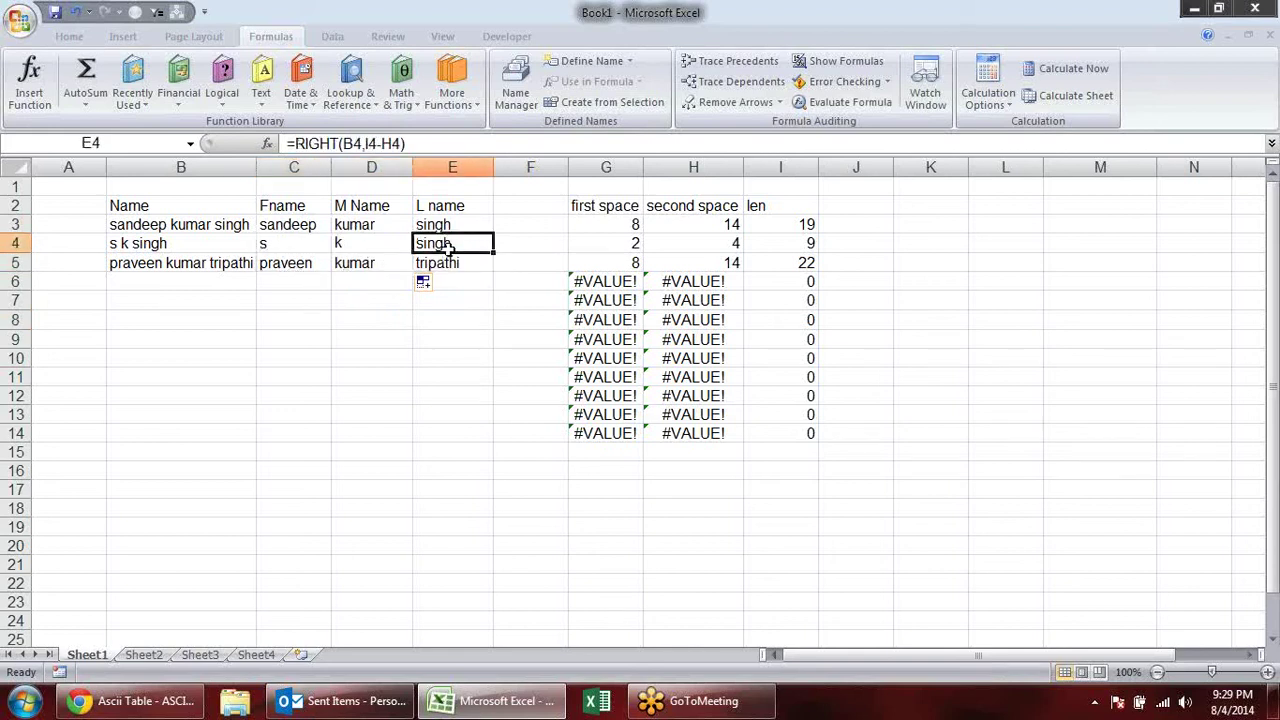
{"action": "left_click", "coordinate": [384, 260]}
{"action": "left_click", "coordinate": [310, 247]}
{"action": "left_click", "coordinate": [306, 228]}
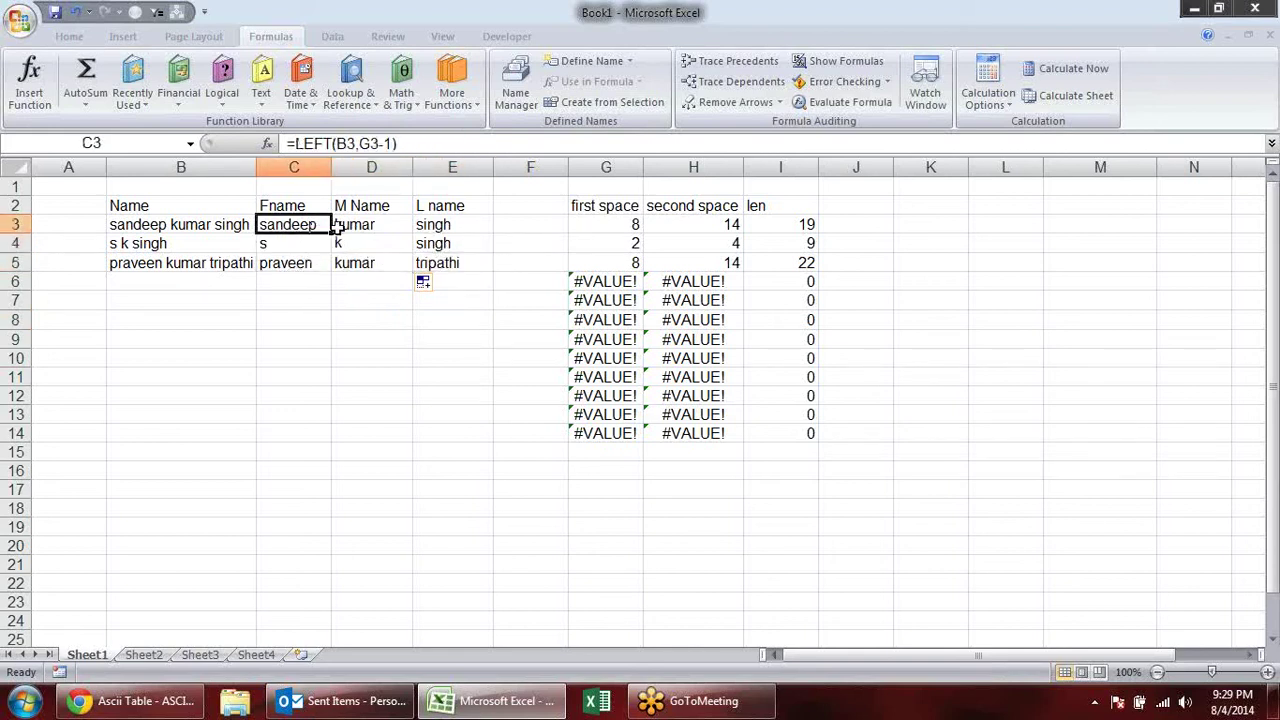
{"action": "left_click", "coordinate": [355, 228]}
{"action": "left_click", "coordinate": [437, 225]}
{"action": "left_click", "coordinate": [436, 247]}
{"action": "left_click", "coordinate": [385, 246]}
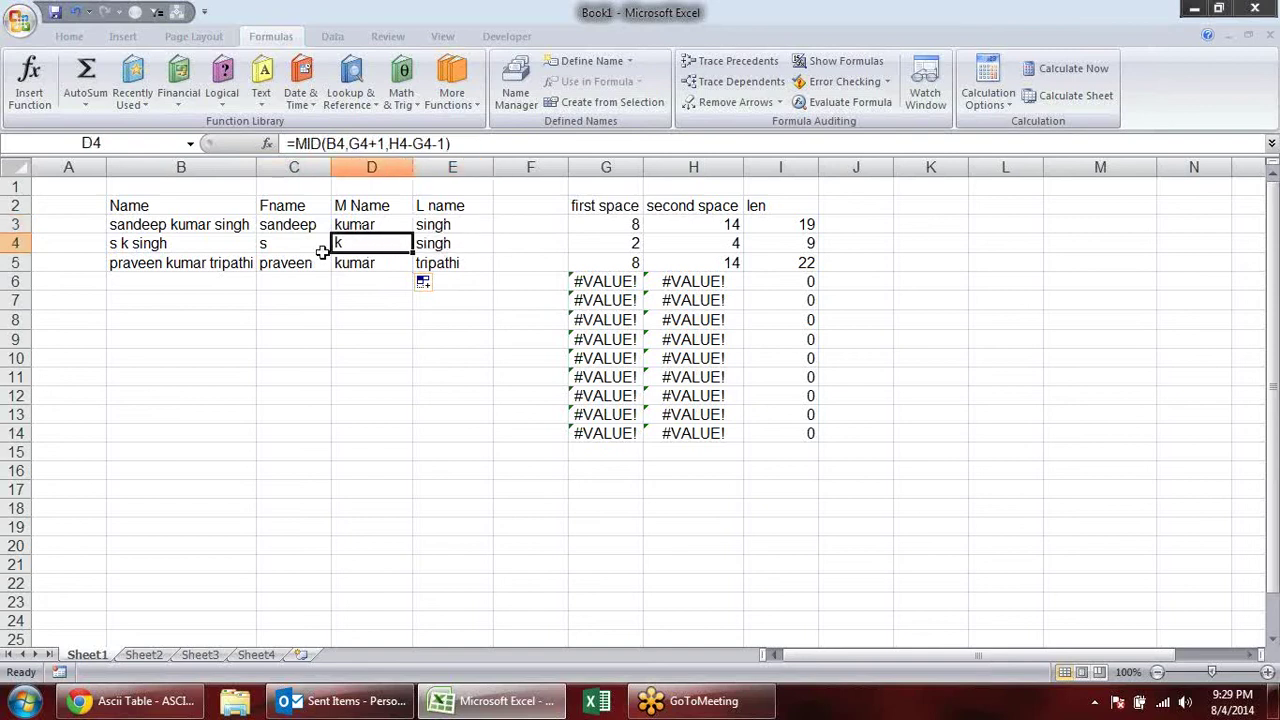
{"action": "left_click", "coordinate": [300, 248]}
{"action": "left_click", "coordinate": [300, 263]}
{"action": "left_click", "coordinate": [358, 264]}
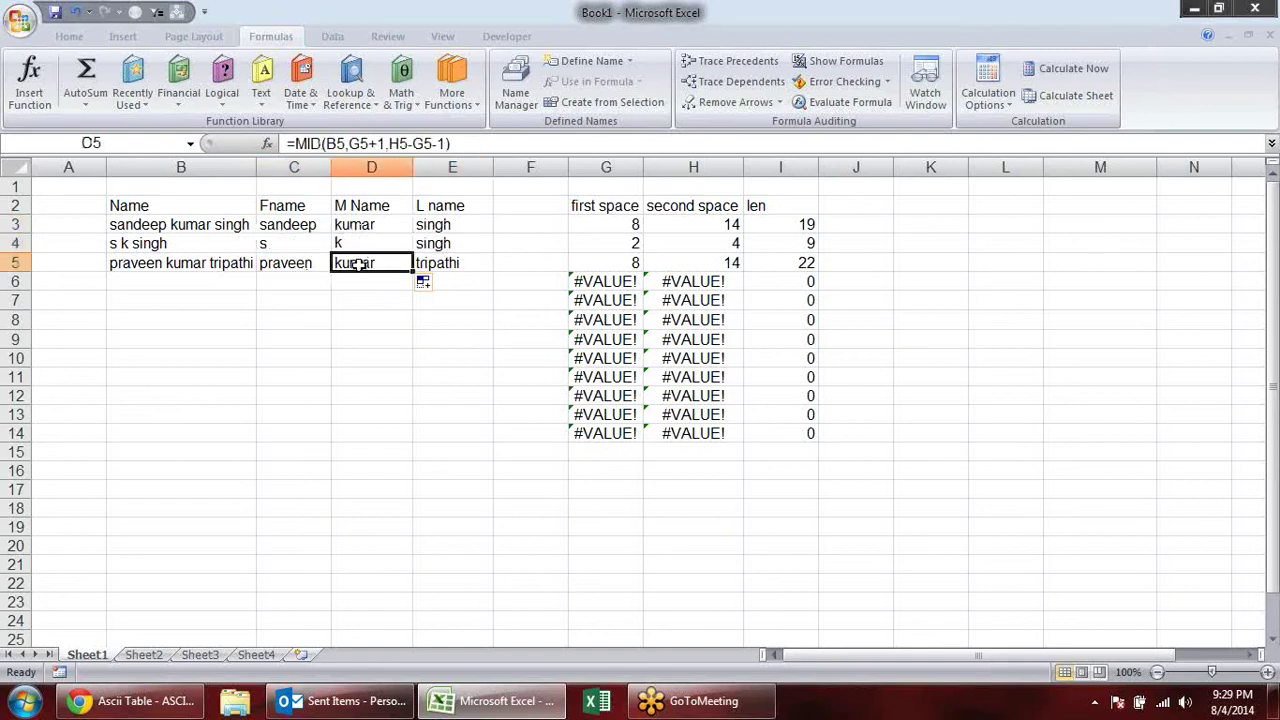
{"action": "left_click", "coordinate": [464, 263]}
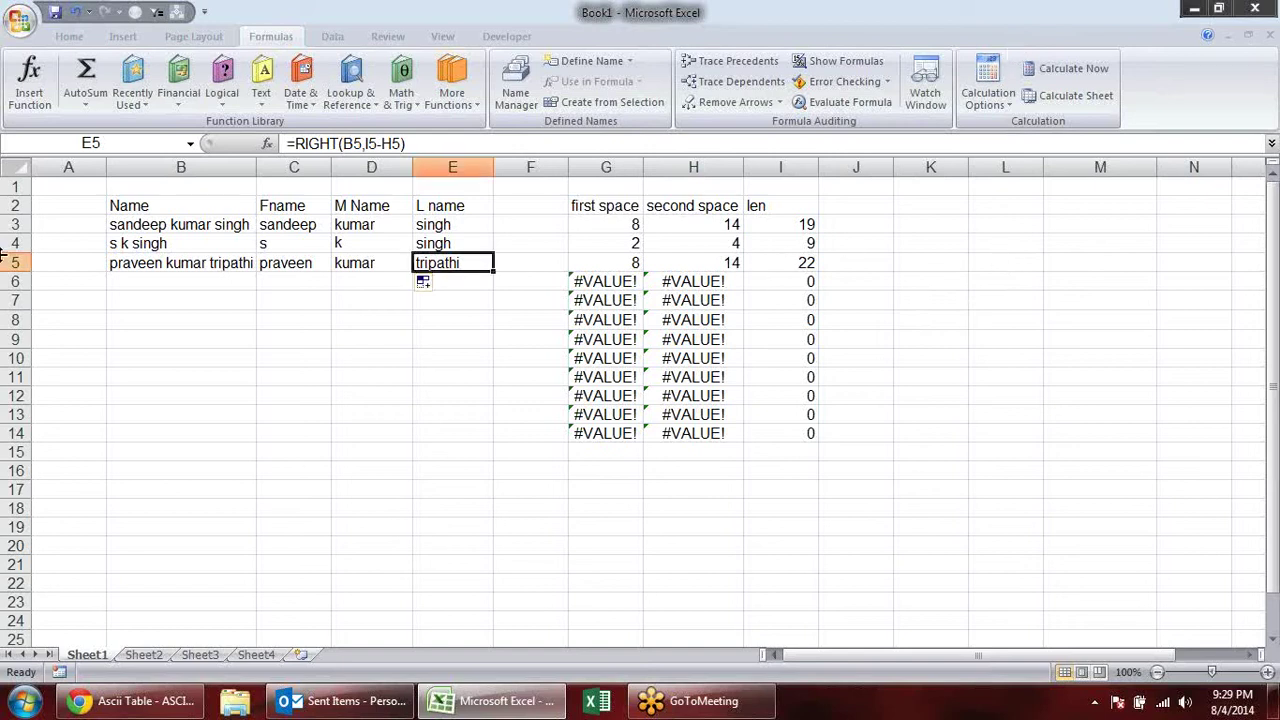
{"action": "left_click", "coordinate": [354, 326]}
{"action": "double_click", "coordinate": [282, 229]}
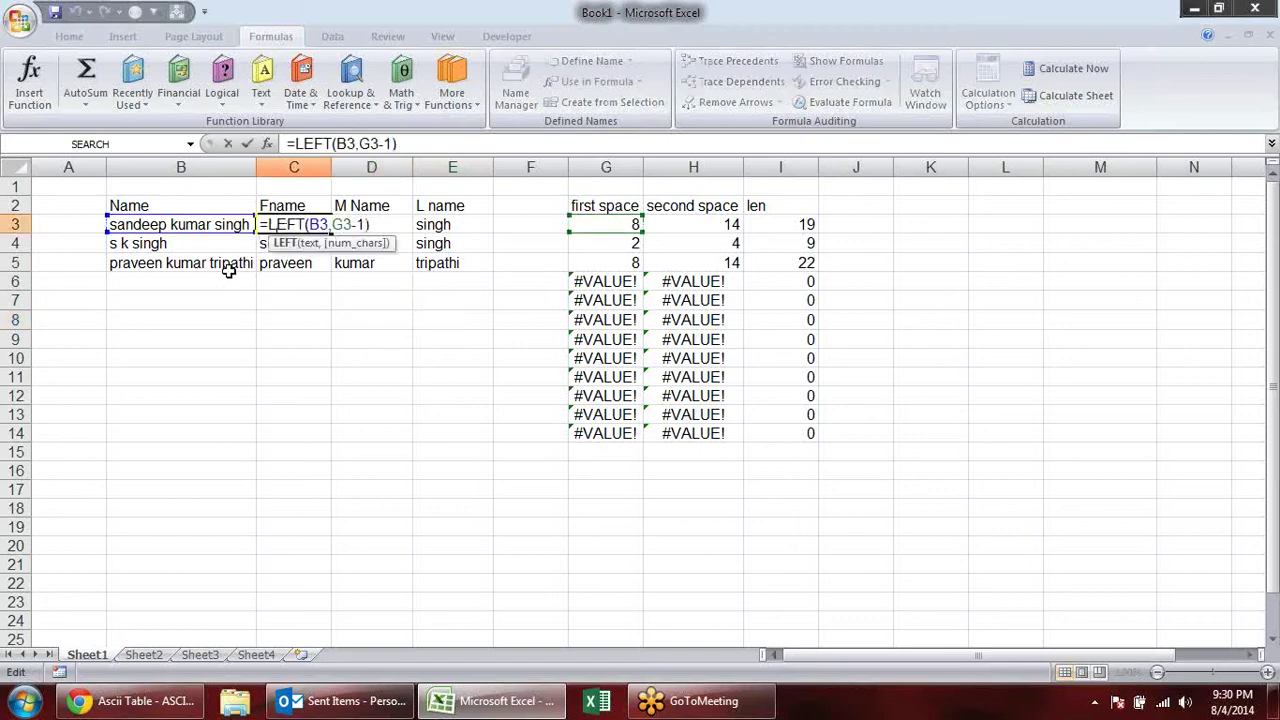
{"action": "left_click", "coordinate": [286, 243]}
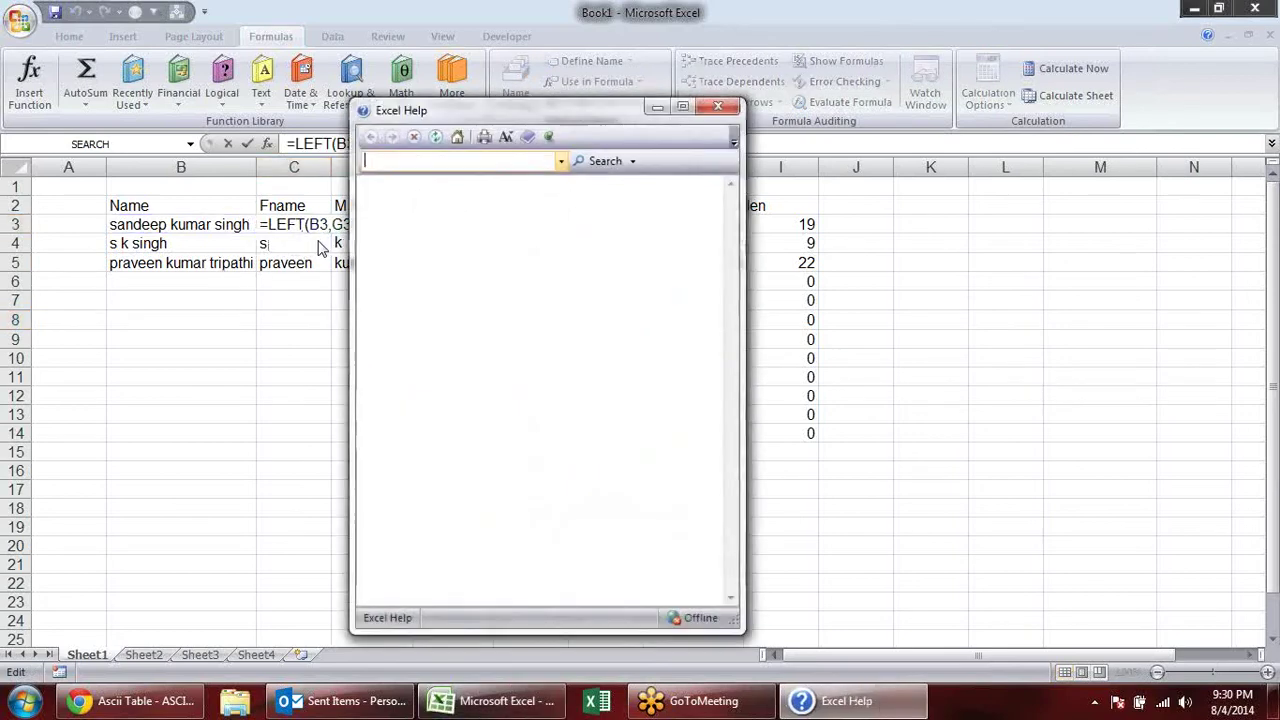
{"action": "left_click", "coordinate": [736, 109]}
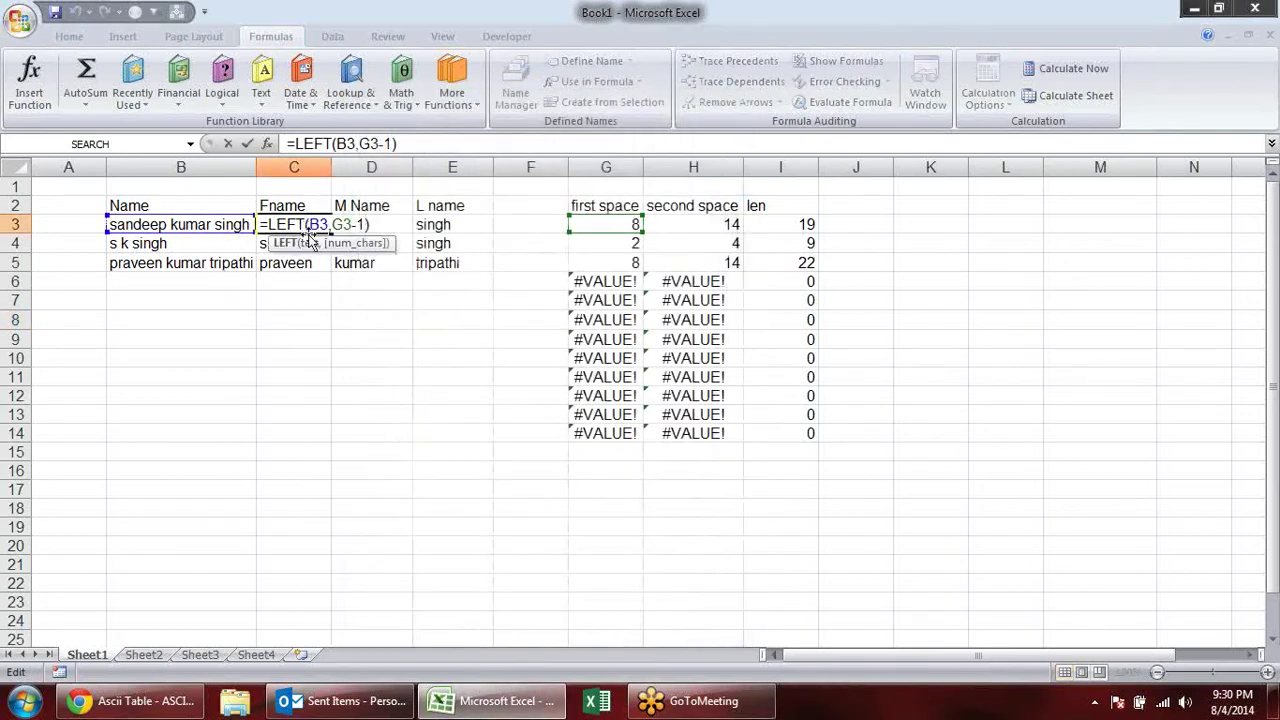
{"action": "left_click", "coordinate": [306, 244]}
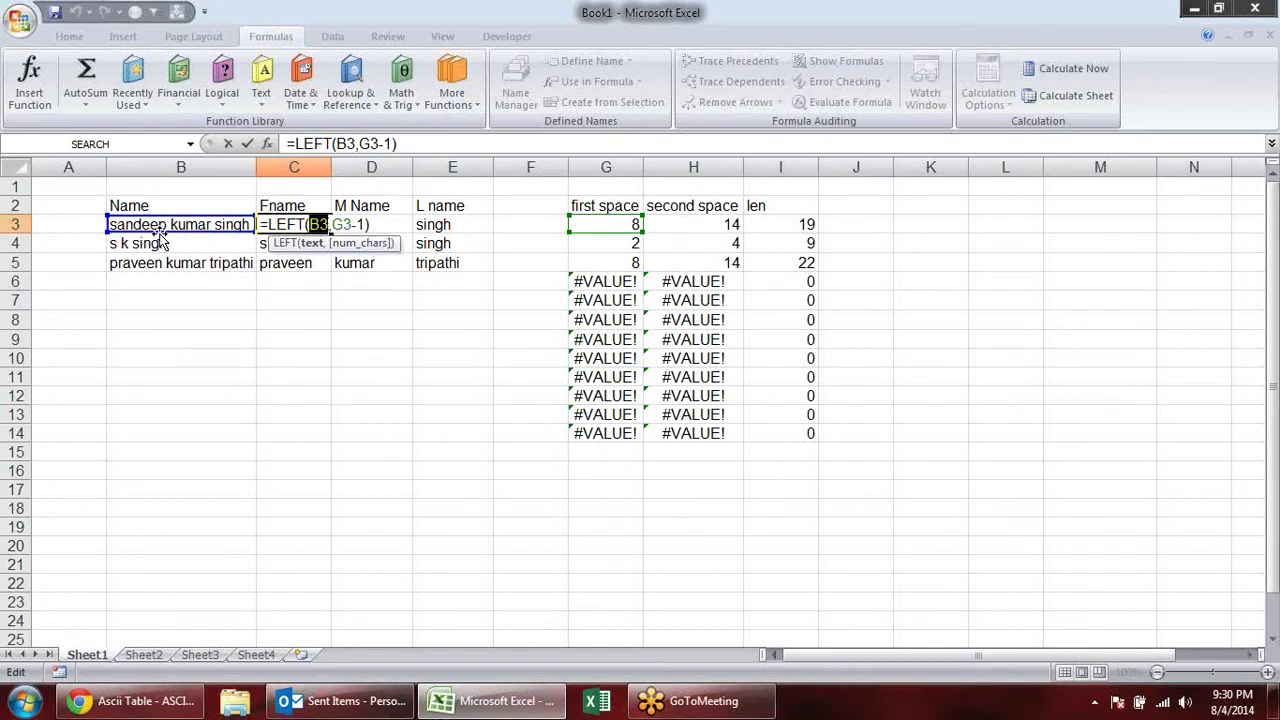
{"action": "left_click_drag", "start_coordinate": [367, 224], "coordinate": [332, 224]}
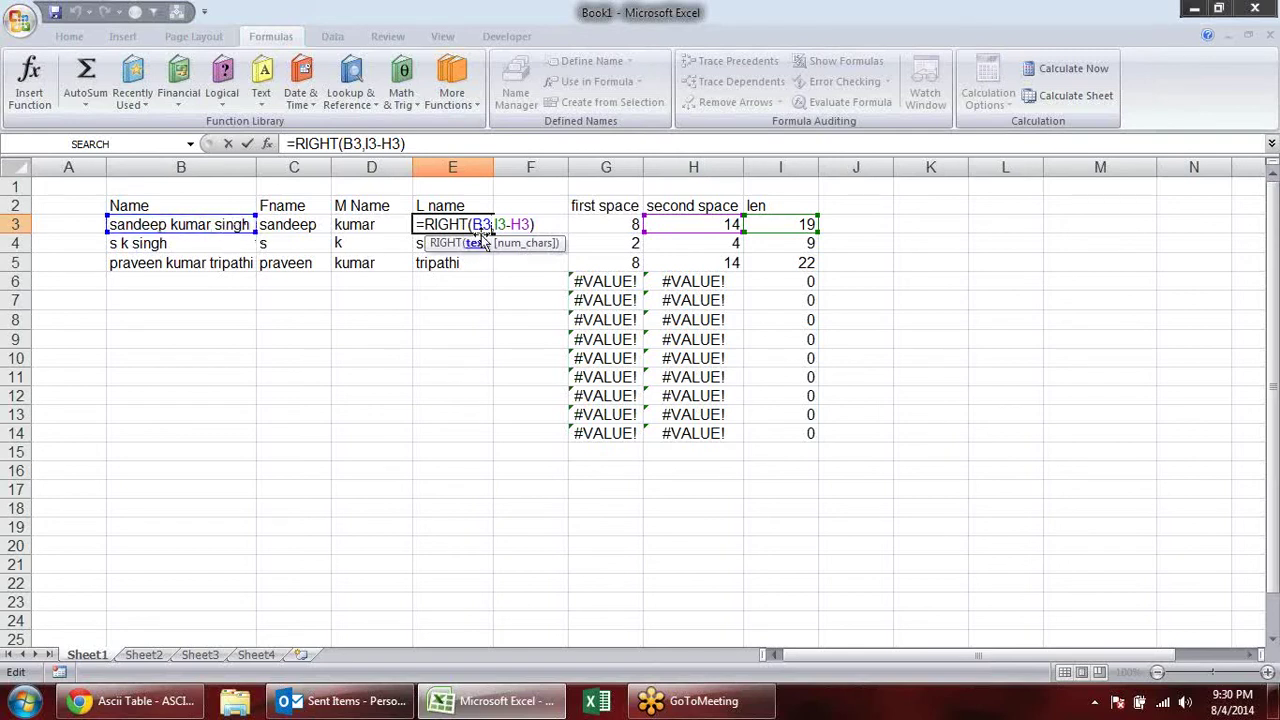
{"action": "double_click", "coordinate": [480, 226]}
{"action": "left_click", "coordinate": [520, 245]}
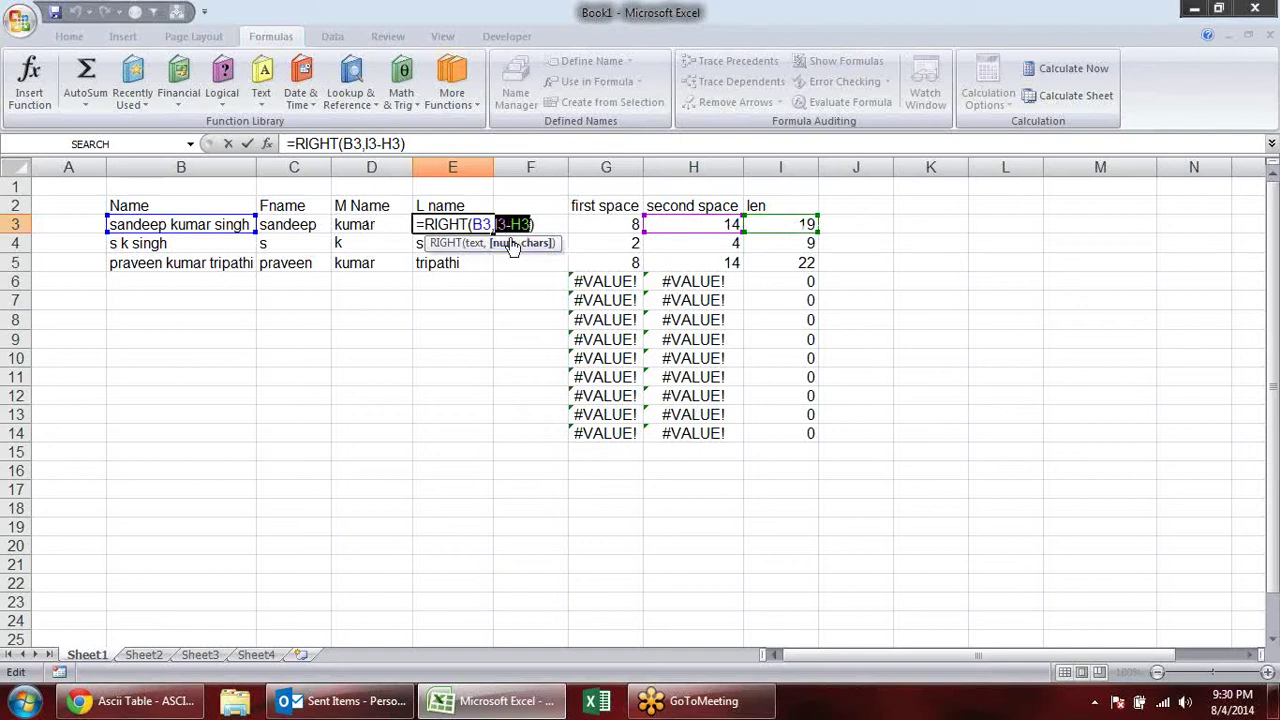
{"action": "key", "text": "Return"}
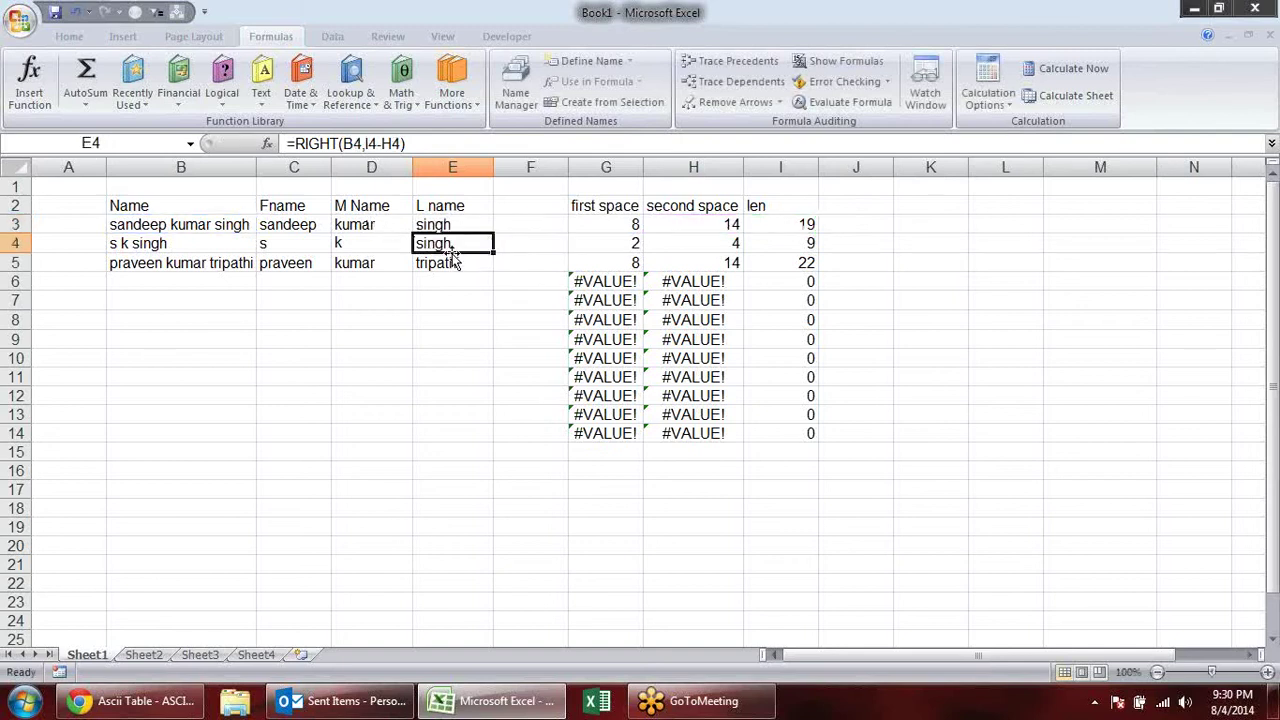
{"action": "double_click", "coordinate": [375, 220]}
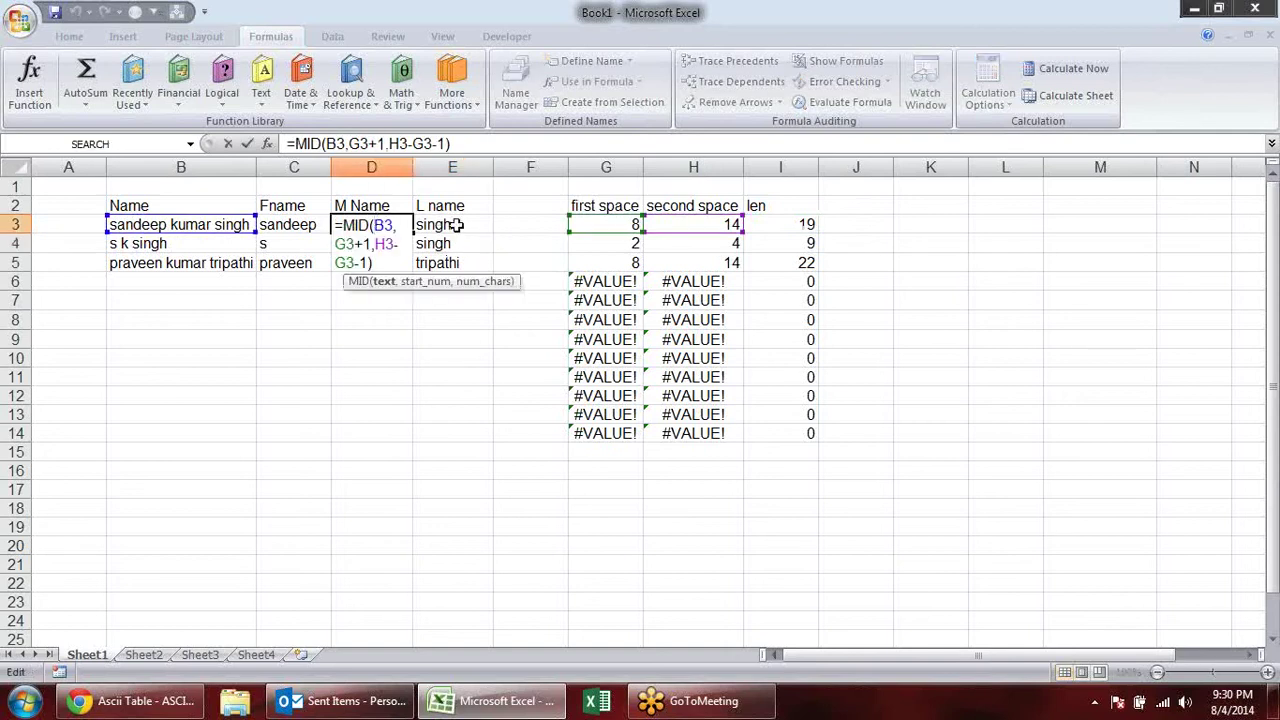
{"action": "left_click", "coordinate": [421, 177]}
{"action": "key", "text": "Escape"}
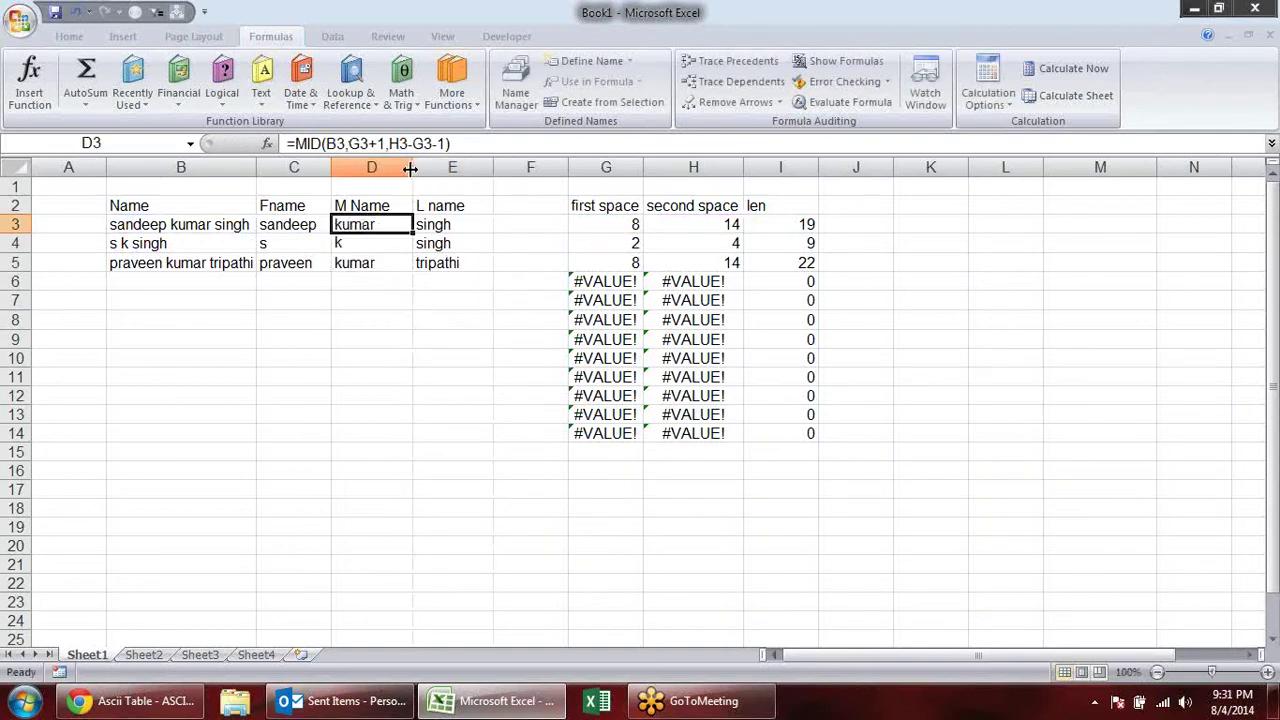
- Widen column D so the M Name entries display fully
{"action": "left_click_drag", "start_coordinate": [413, 167], "coordinate": [475, 167]}
{"action": "double_click", "coordinate": [425, 224]}
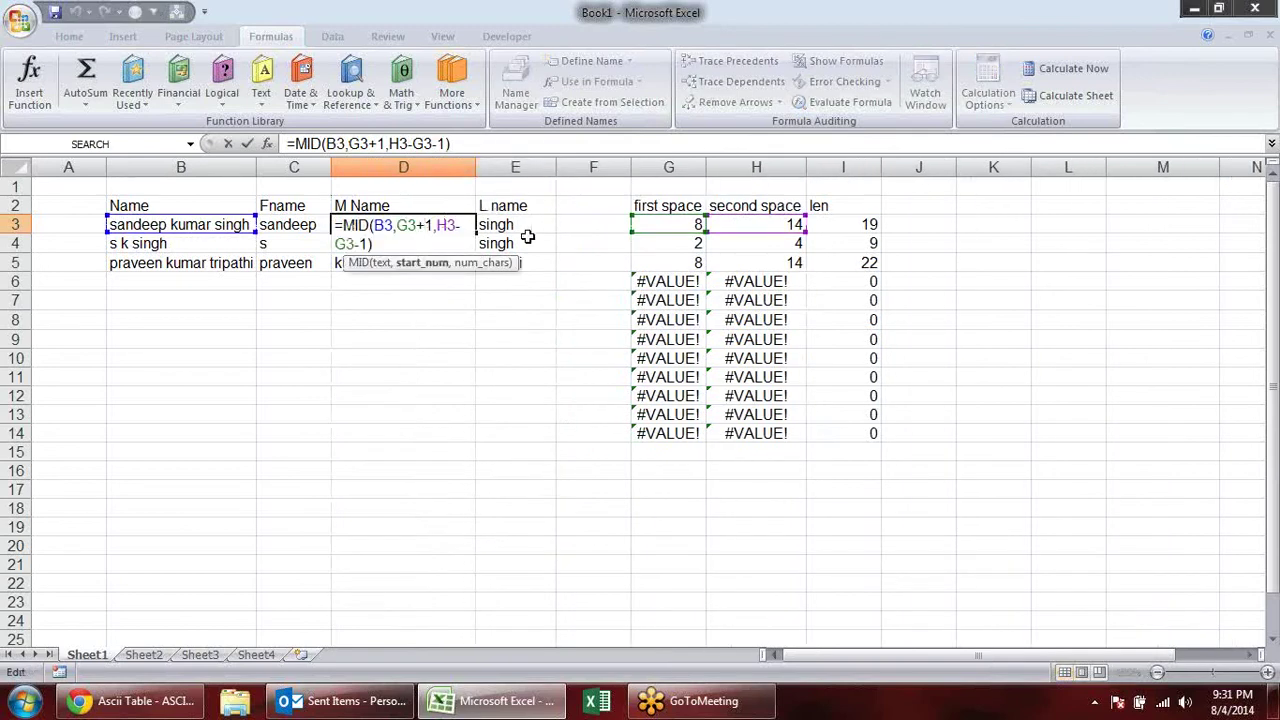
{"action": "key", "text": "Escape"}
{"action": "left_click_drag", "start_coordinate": [475, 167], "coordinate": [525, 167]}
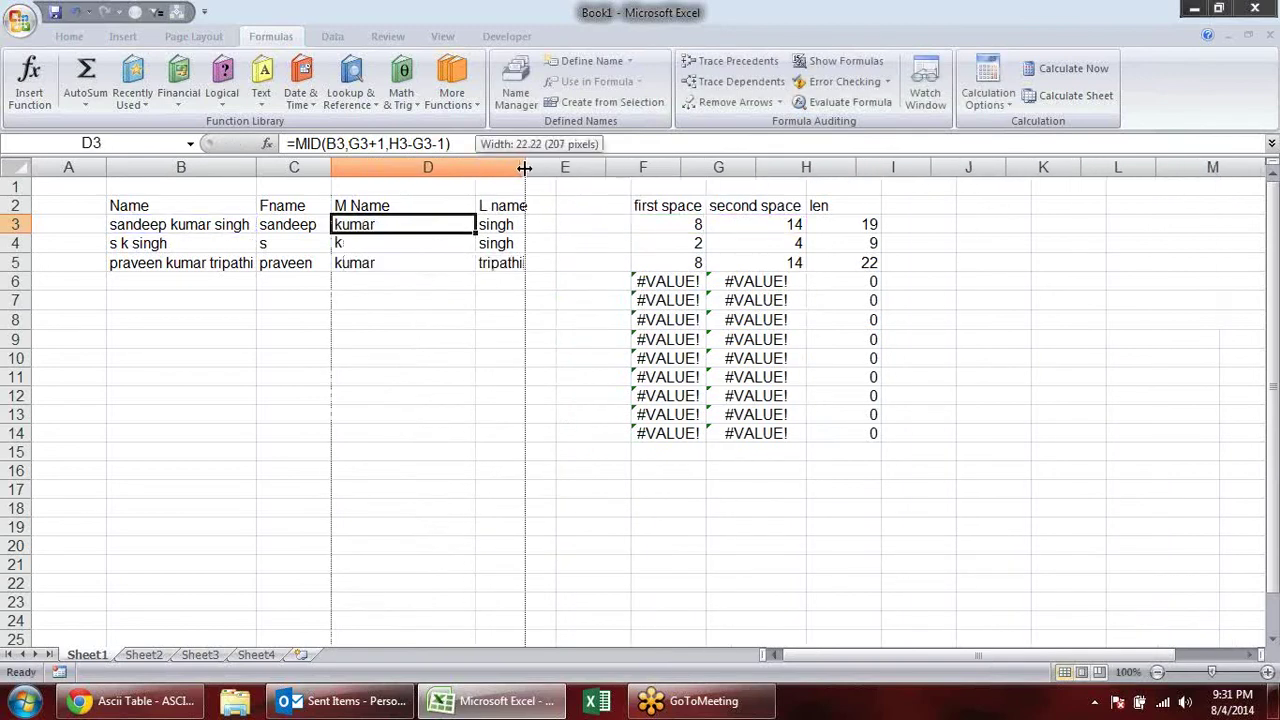
- Review the B3, G3+1 and H3-G3-1 arguments of D3's MID formula, leaving it unchanged
{"action": "double_click", "coordinate": [468, 220]}
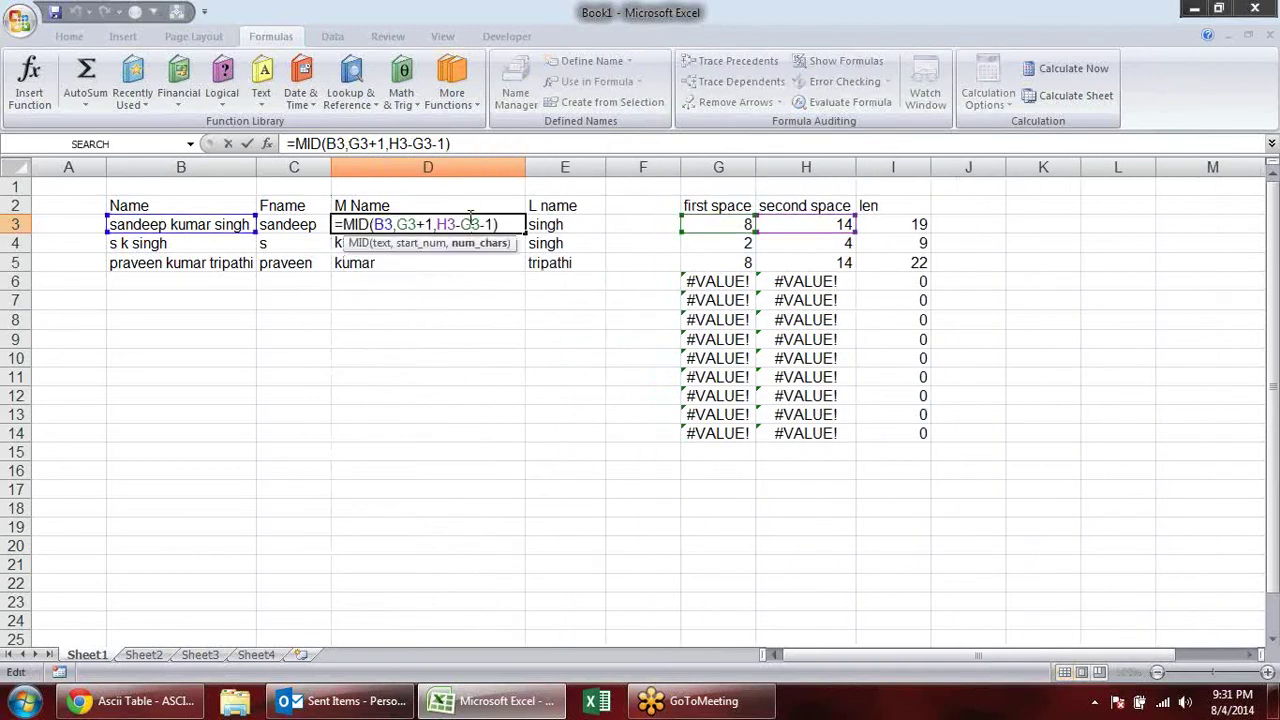
{"action": "left_click", "coordinate": [384, 243]}
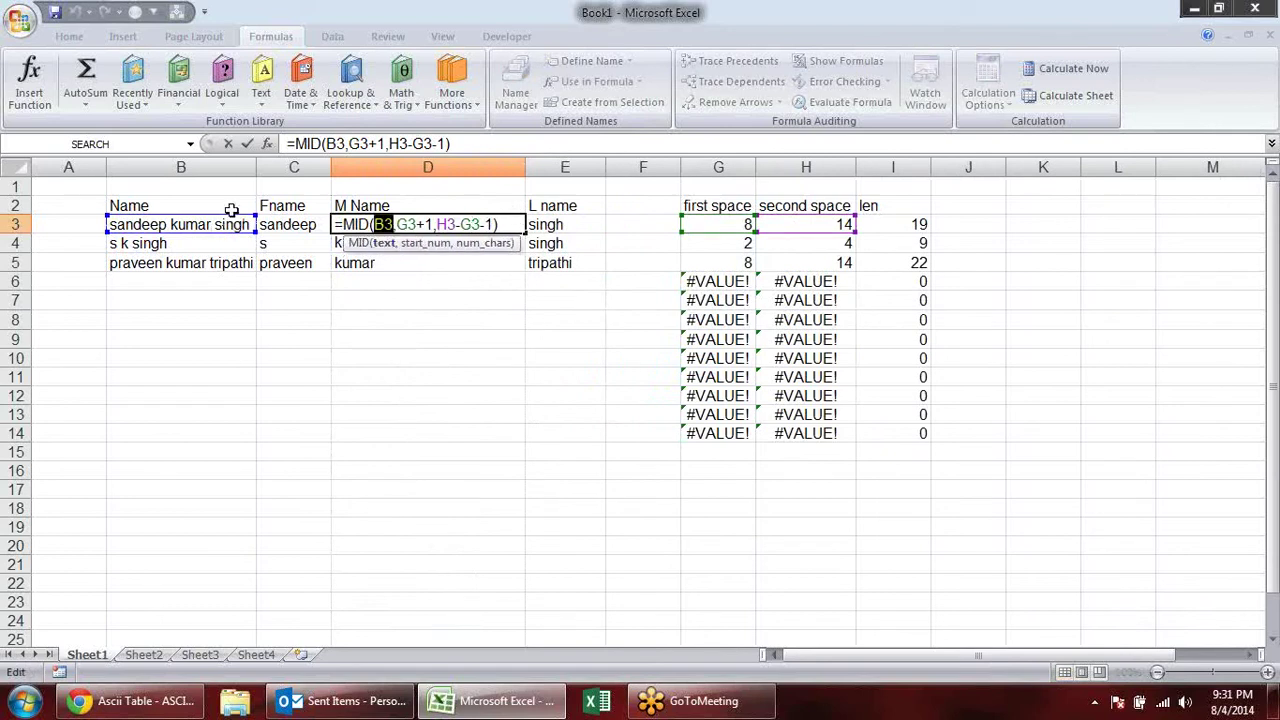
{"action": "left_click", "coordinate": [432, 245]}
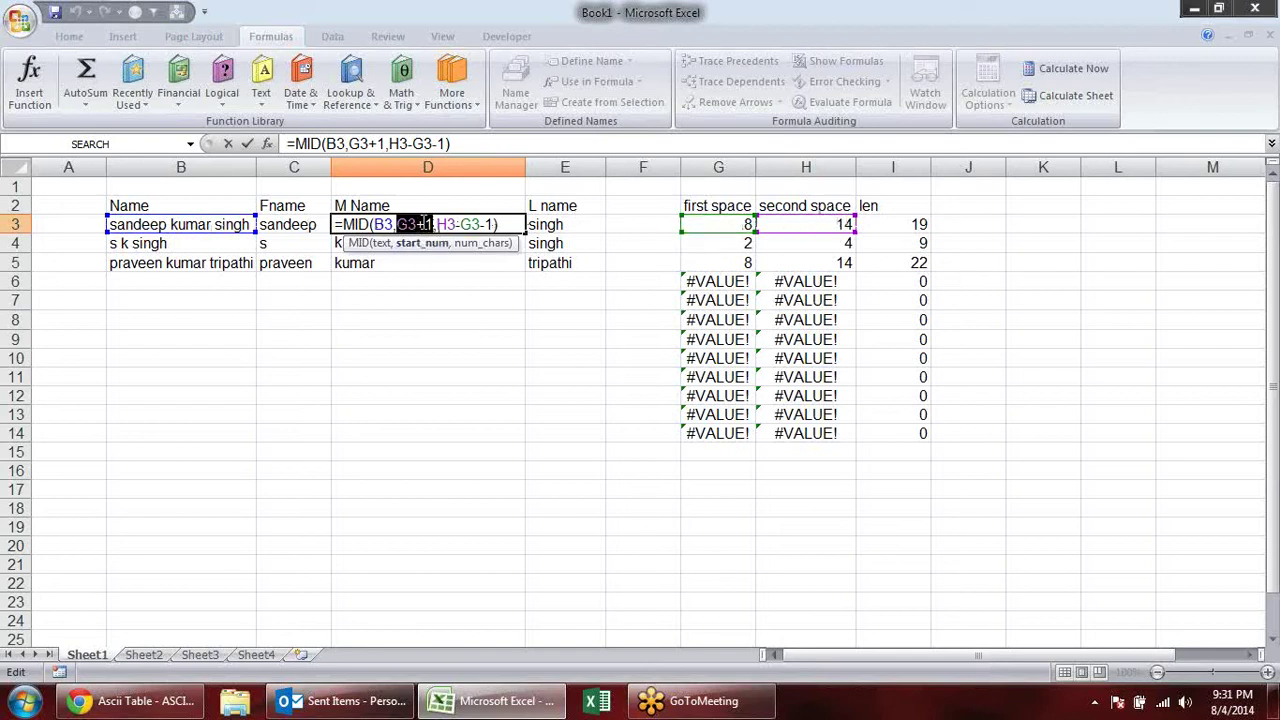
{"action": "left_click", "coordinate": [480, 244]}
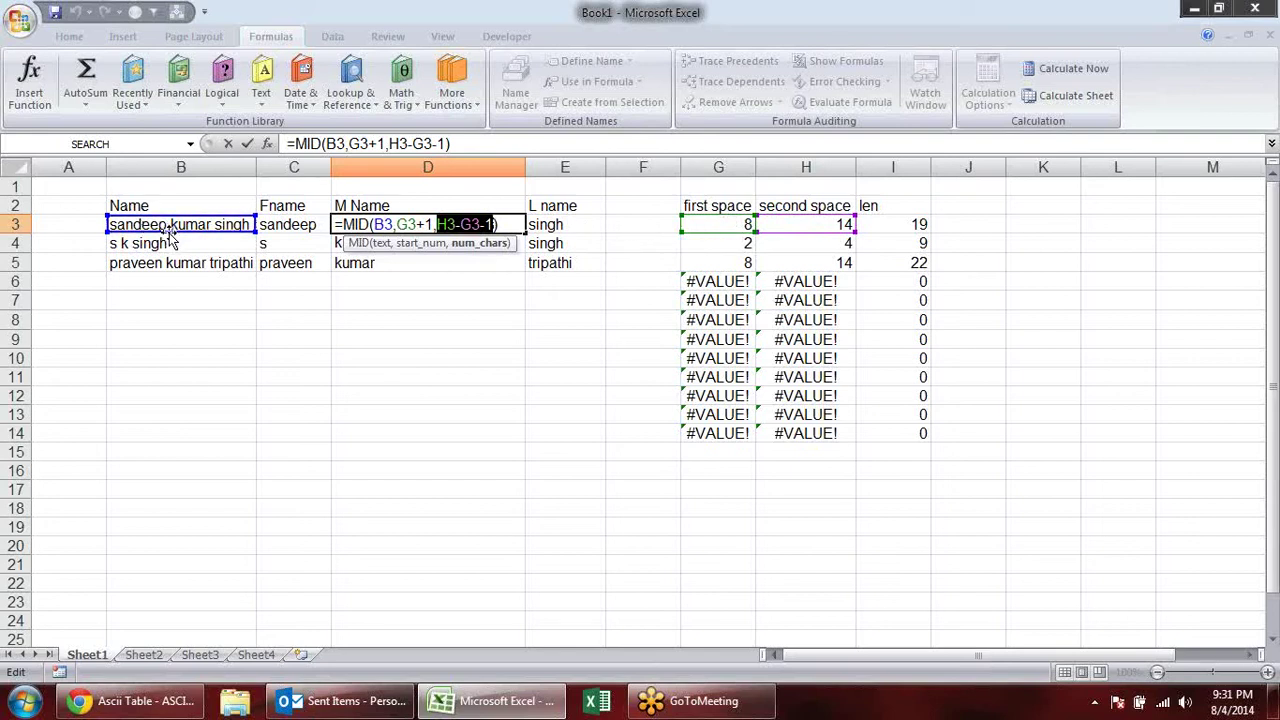
{"action": "left_click", "coordinate": [445, 224]}
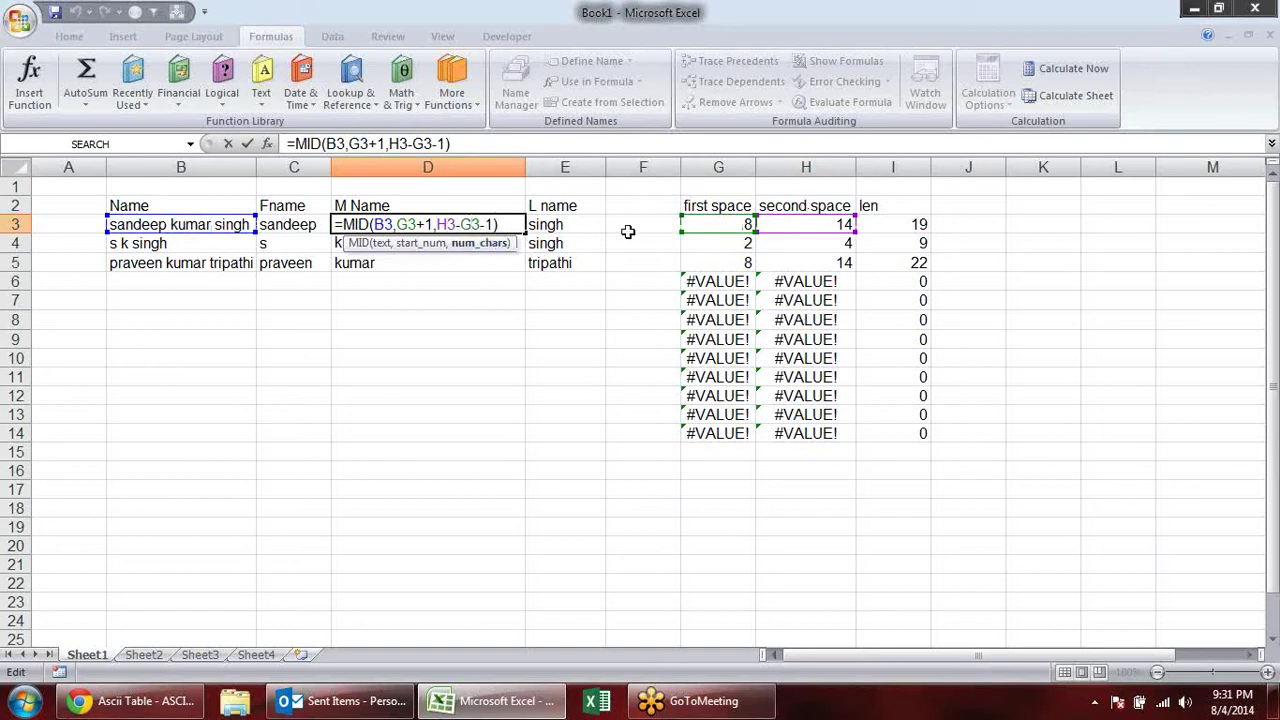
{"action": "left_click", "coordinate": [488, 243]}
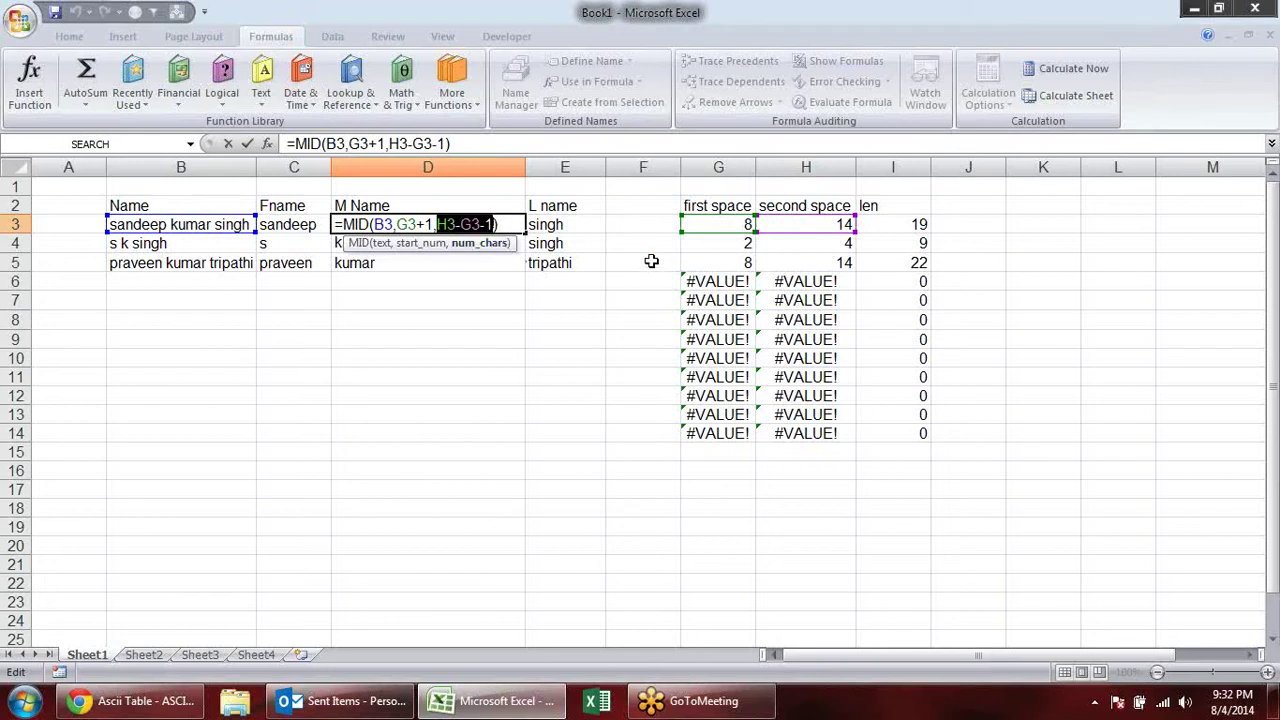
{"action": "key", "text": "Right"}
{"action": "key", "text": "ctrl+Return"}
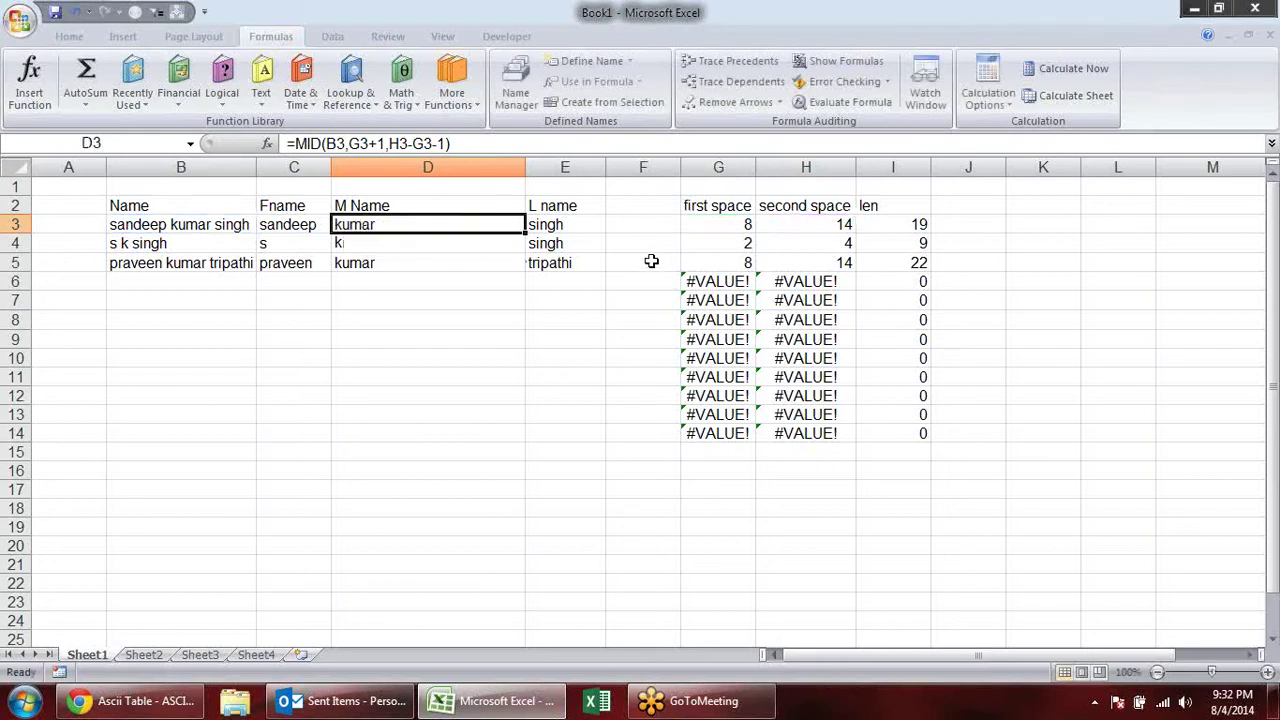
- Check the first, middle and last name formulas across C3:E5
{"action": "left_click", "coordinate": [483, 262]}
{"action": "left_click", "coordinate": [488, 243]}
{"action": "left_click", "coordinate": [486, 221]}
{"action": "left_click", "coordinate": [563, 222]}
{"action": "left_click", "coordinate": [573, 262]}
{"action": "left_click", "coordinate": [450, 257]}
{"action": "left_click", "coordinate": [405, 228]}
{"action": "left_click", "coordinate": [280, 222]}
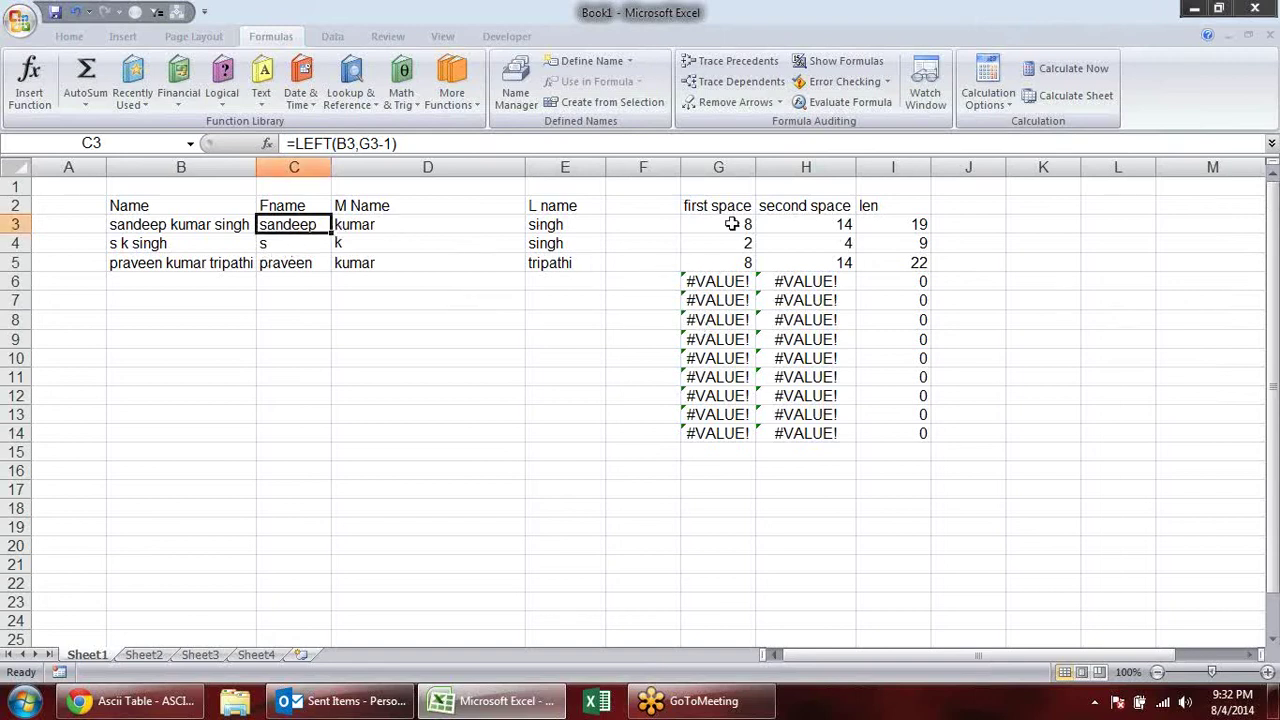
{"action": "left_click_drag", "start_coordinate": [760, 224], "coordinate": [900, 262]}
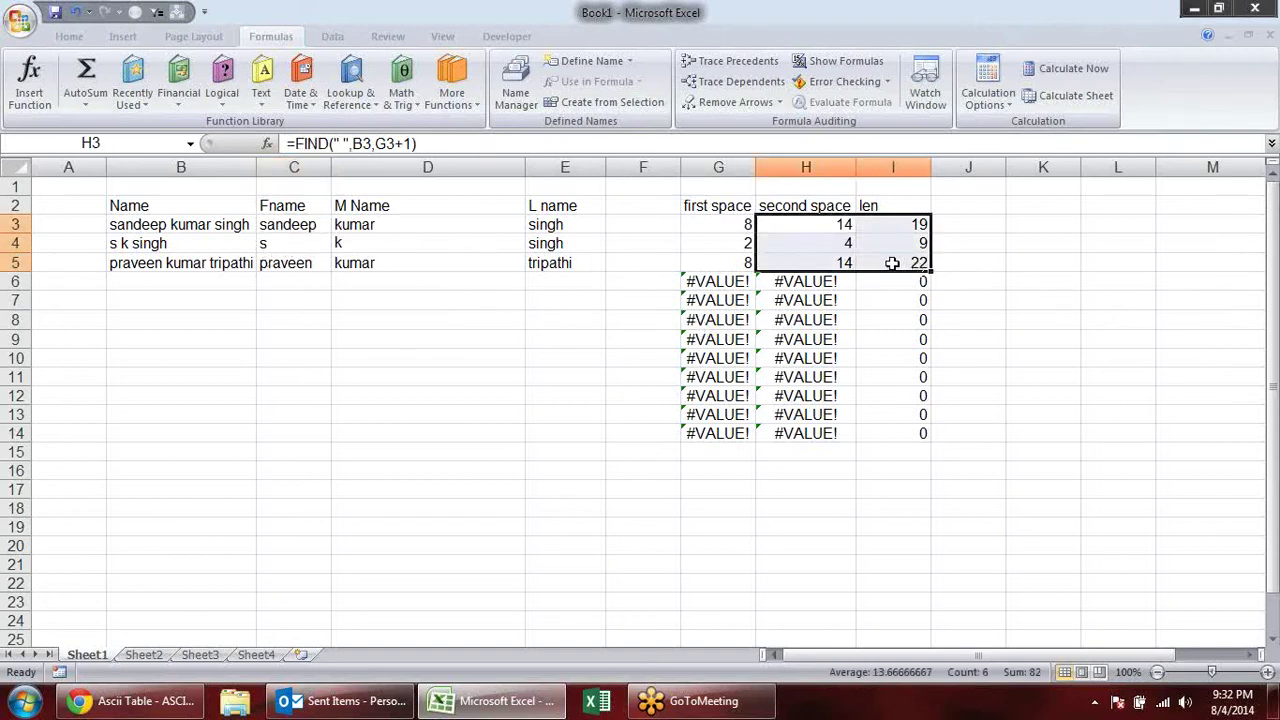
{"action": "left_click_drag", "start_coordinate": [711, 229], "coordinate": [915, 262]}
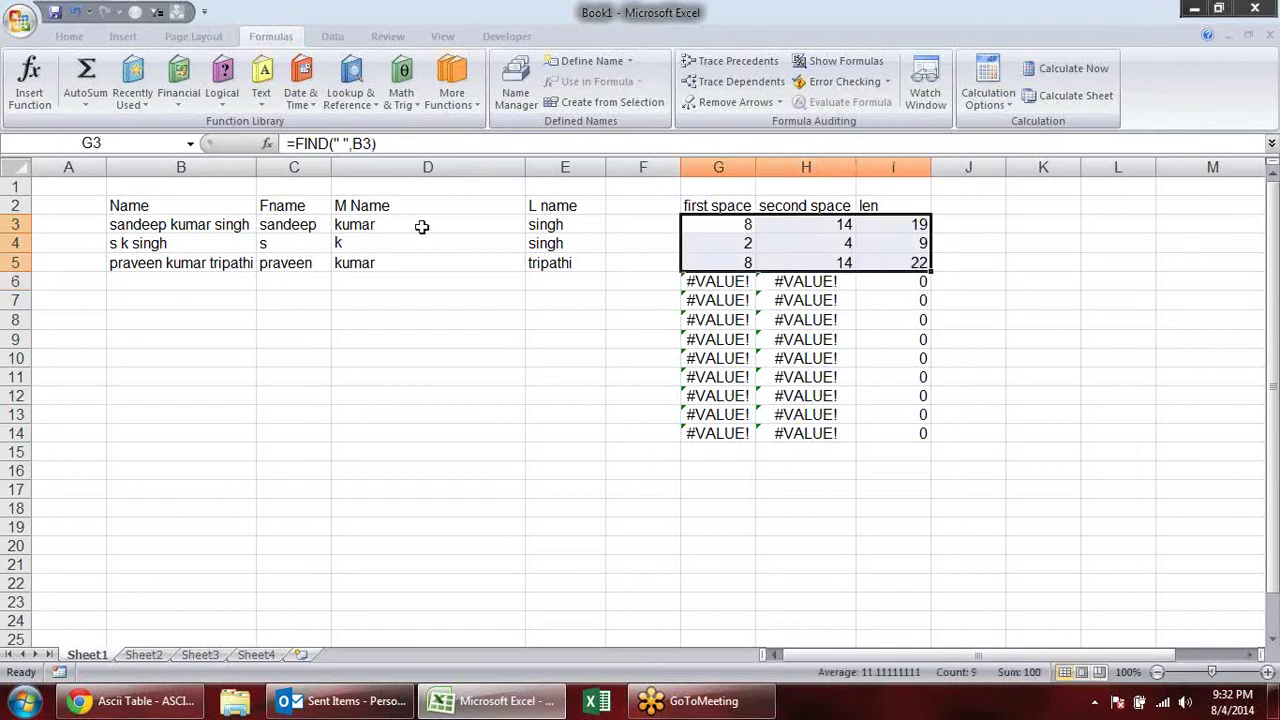
{"action": "left_click", "coordinate": [291, 228]}
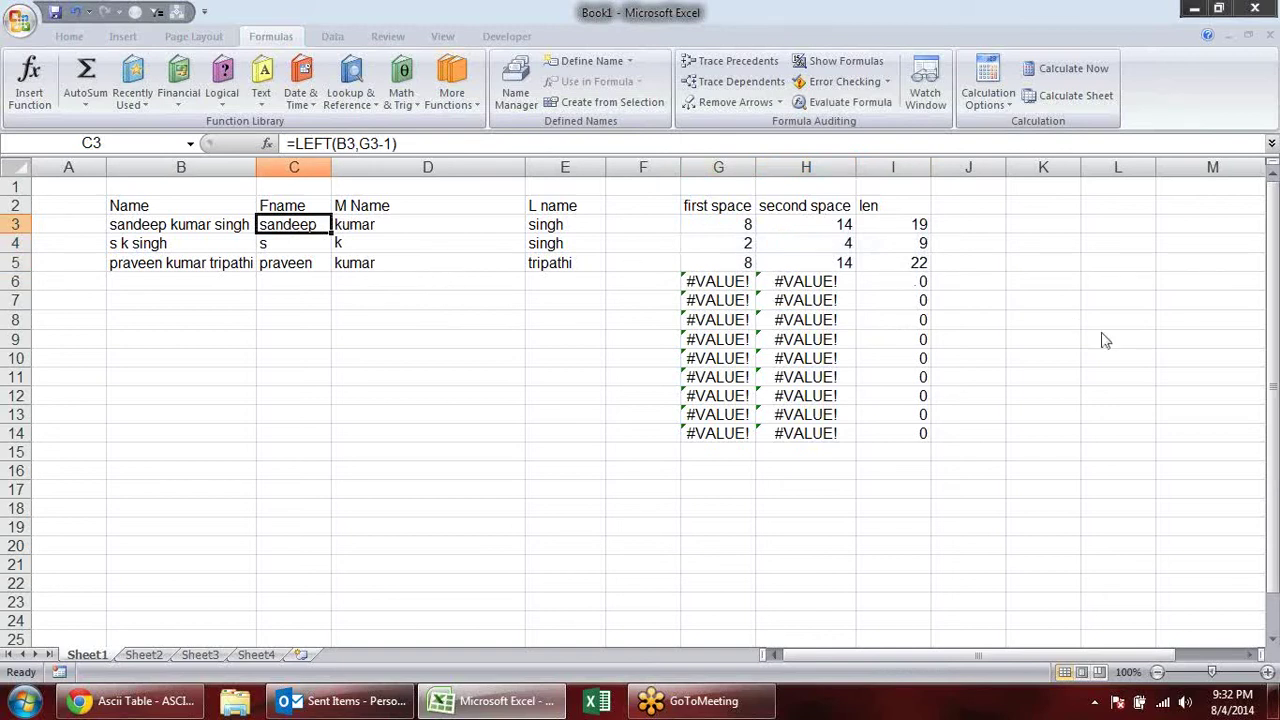
{"action": "left_click", "coordinate": [712, 228]}
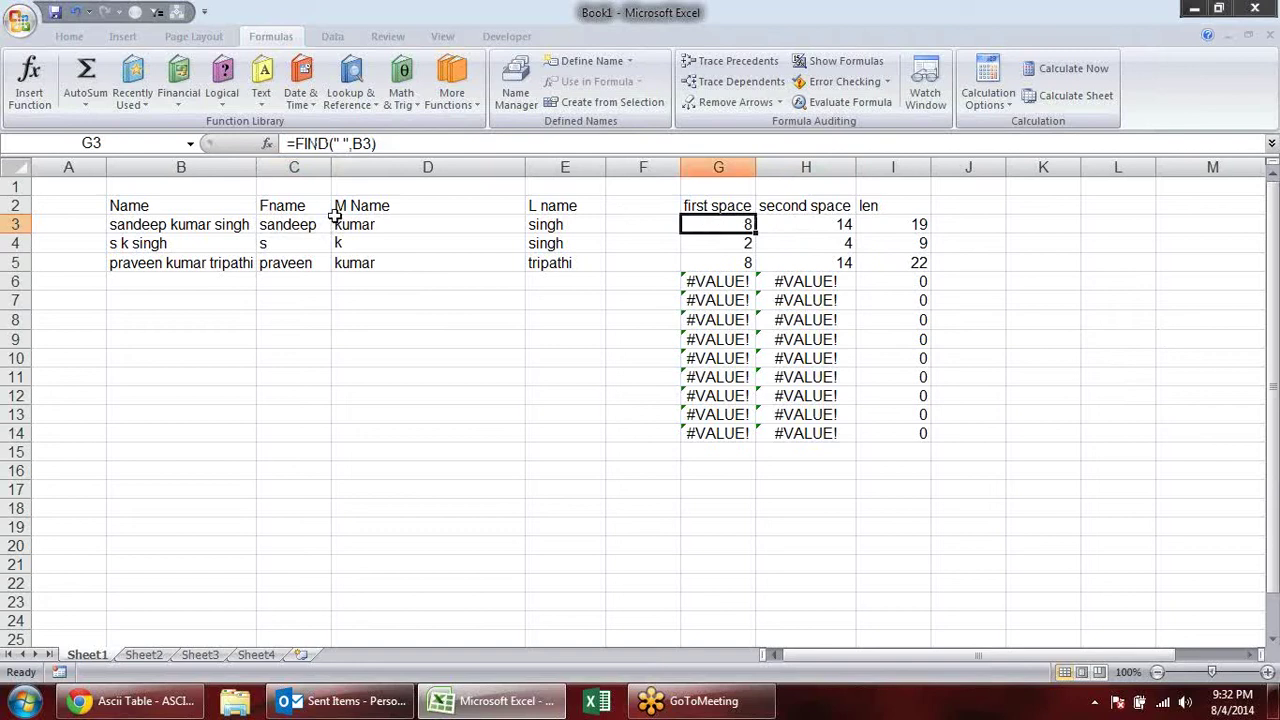
{"action": "double_click", "coordinate": [736, 226]}
{"action": "key", "text": "Escape"}
{"action": "double_click", "coordinate": [750, 224]}
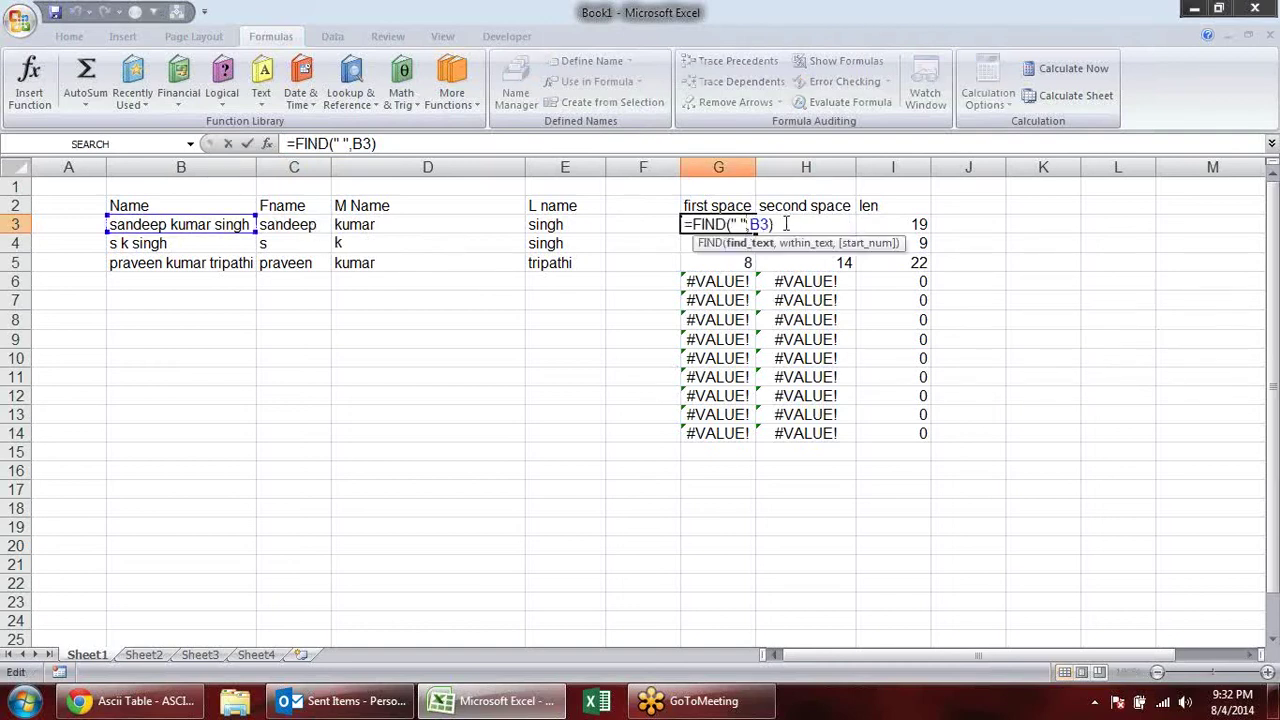
{"action": "key", "text": "Escape"}
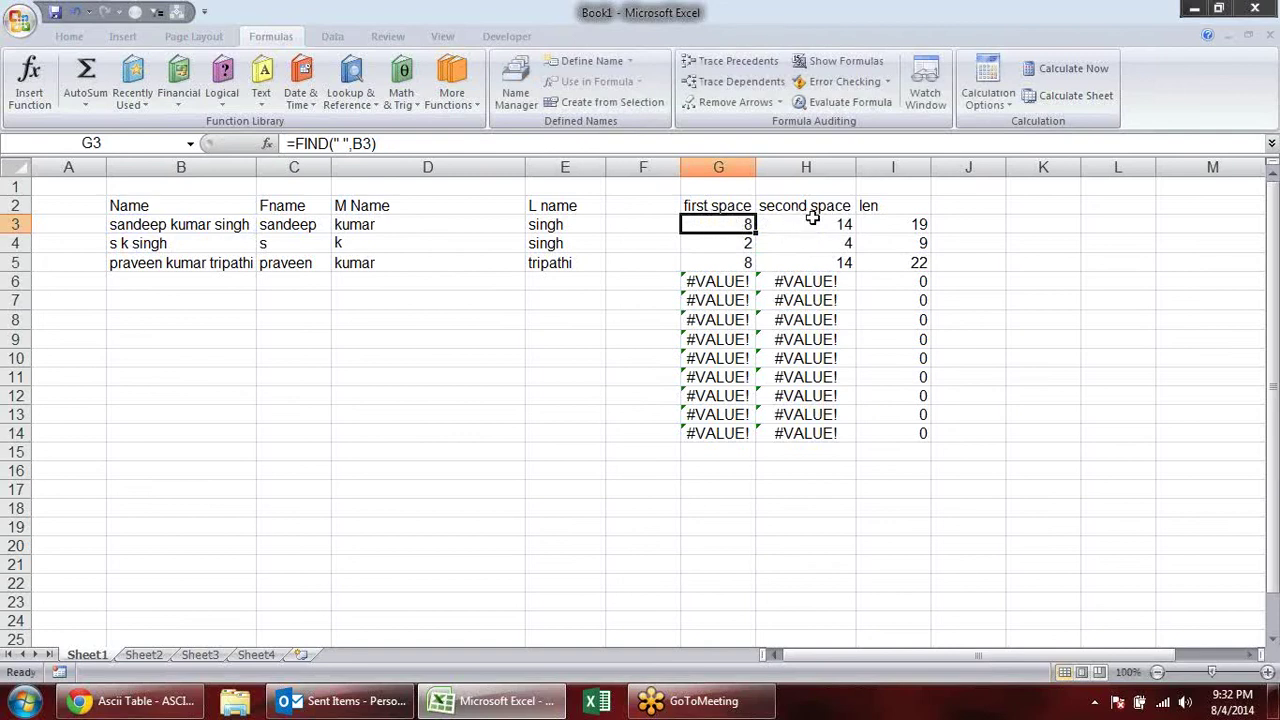
{"action": "left_click", "coordinate": [820, 222]}
{"action": "left_click", "coordinate": [737, 230]}
{"action": "left_click", "coordinate": [812, 208]}
{"action": "double_click", "coordinate": [822, 224]}
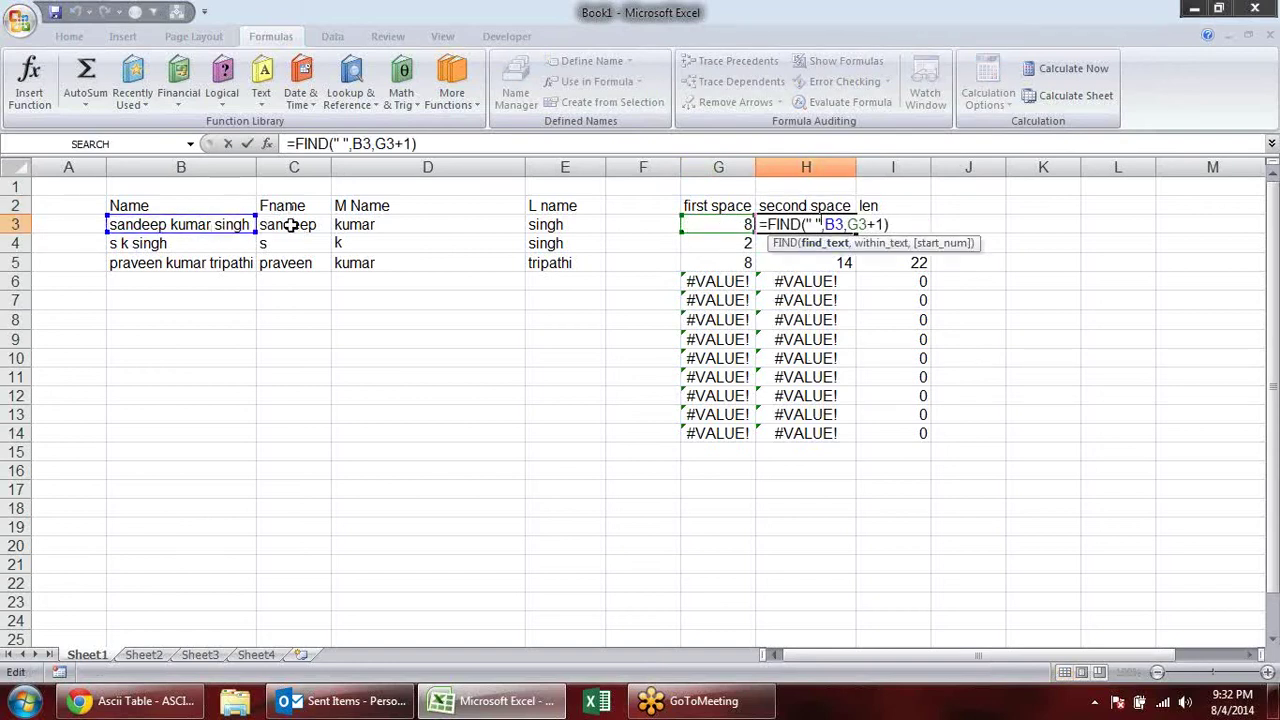
{"action": "key", "text": "ctrl+Return"}
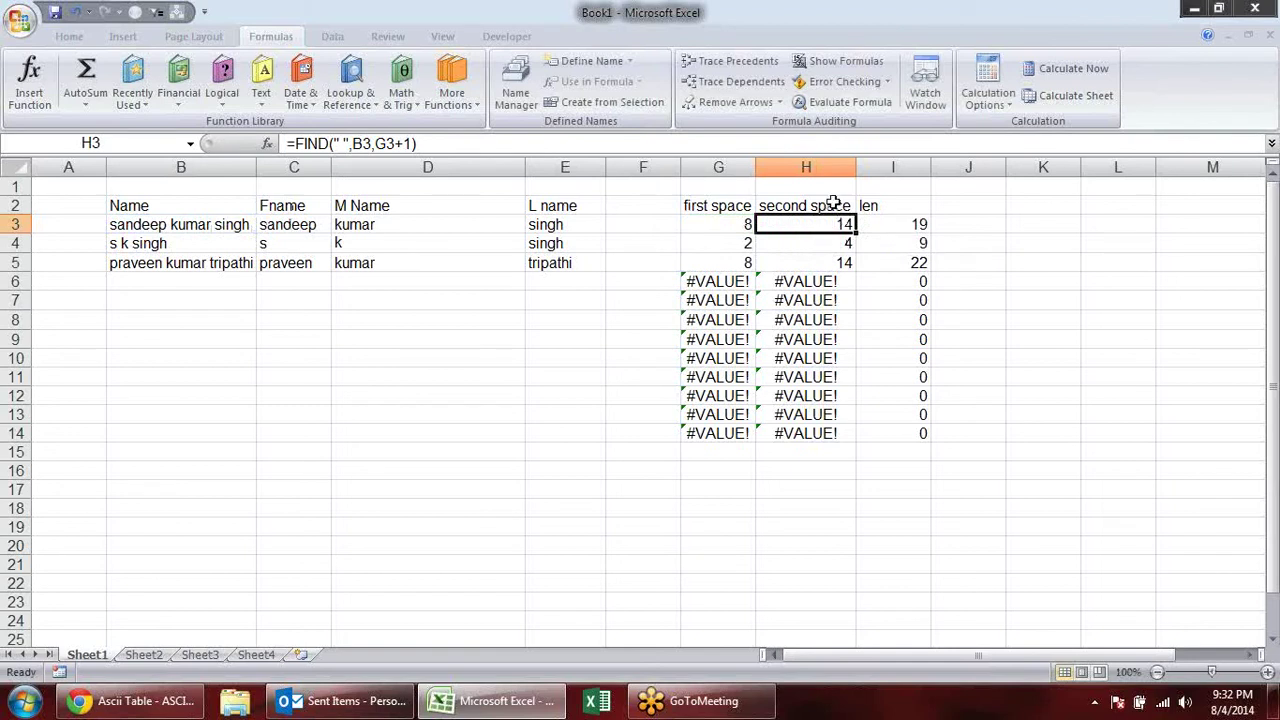
{"action": "double_click", "coordinate": [826, 226]}
{"action": "key", "text": "Escape"}
{"action": "double_click", "coordinate": [737, 224]}
{"action": "left_click_drag", "start_coordinate": [779, 226], "coordinate": [694, 222]}
{"action": "key", "text": "ctrl+c"}
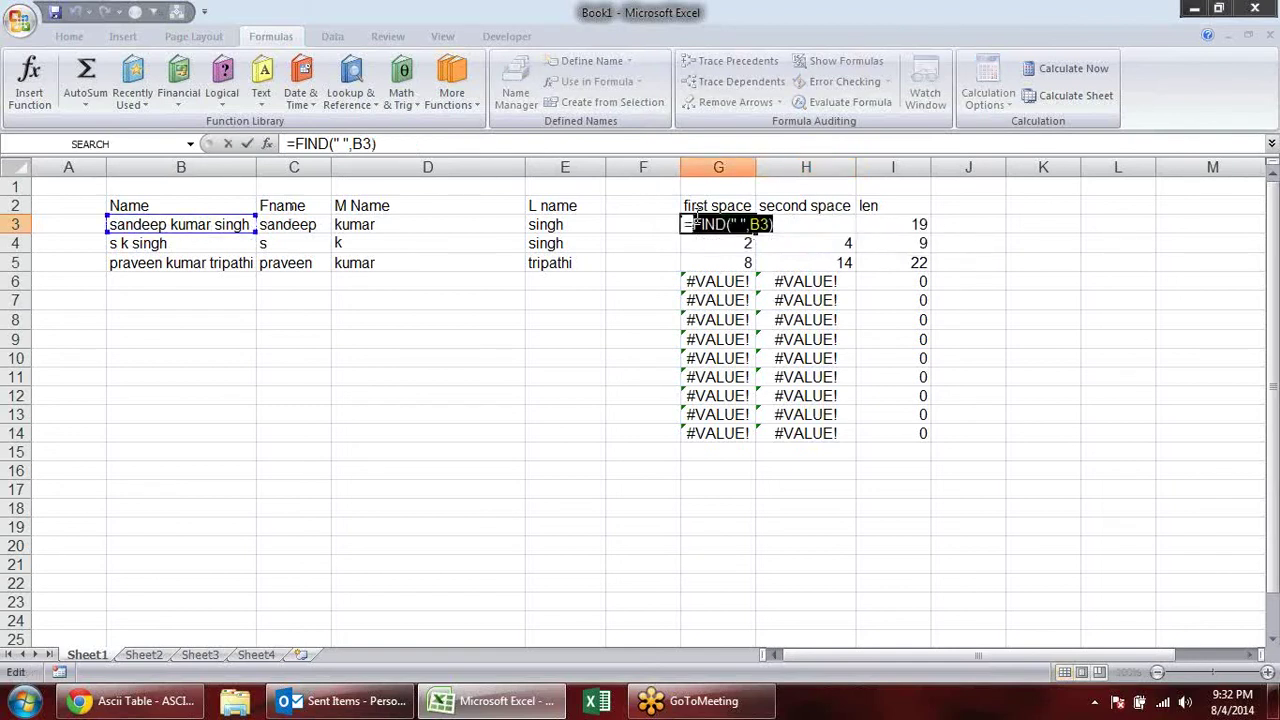
{"action": "key", "text": "Escape"}
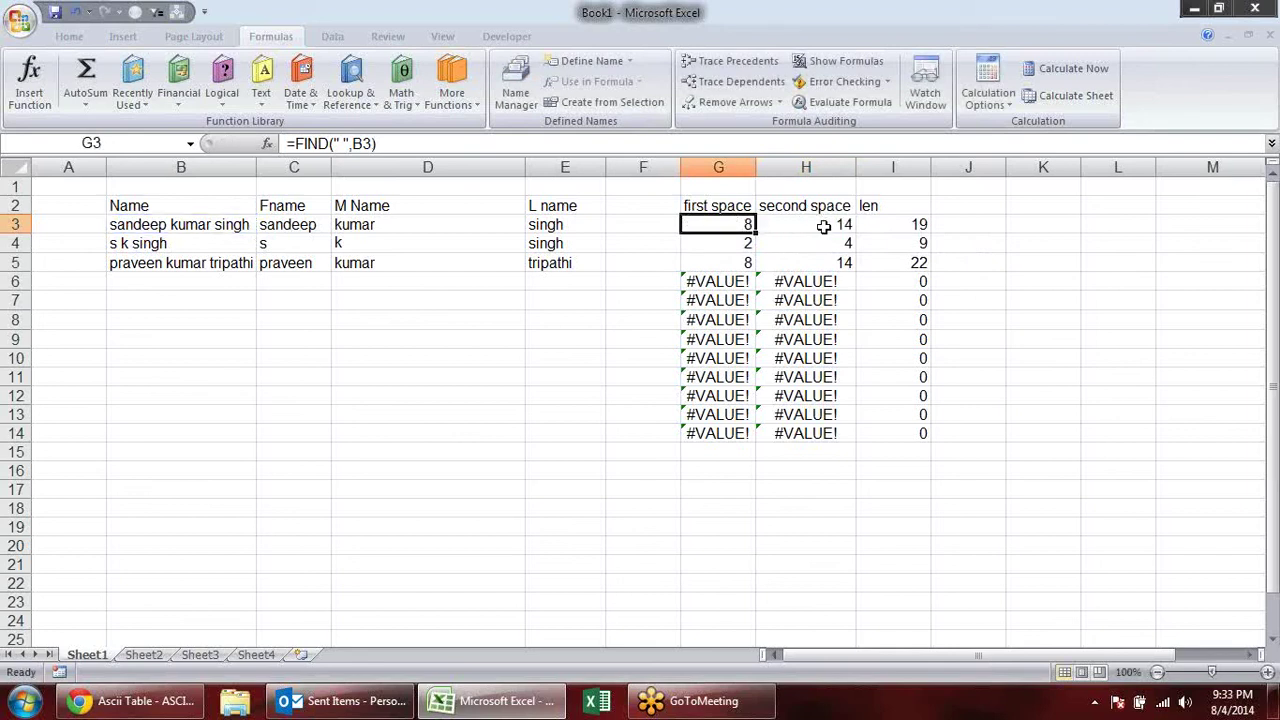
{"action": "double_click", "coordinate": [823, 227]}
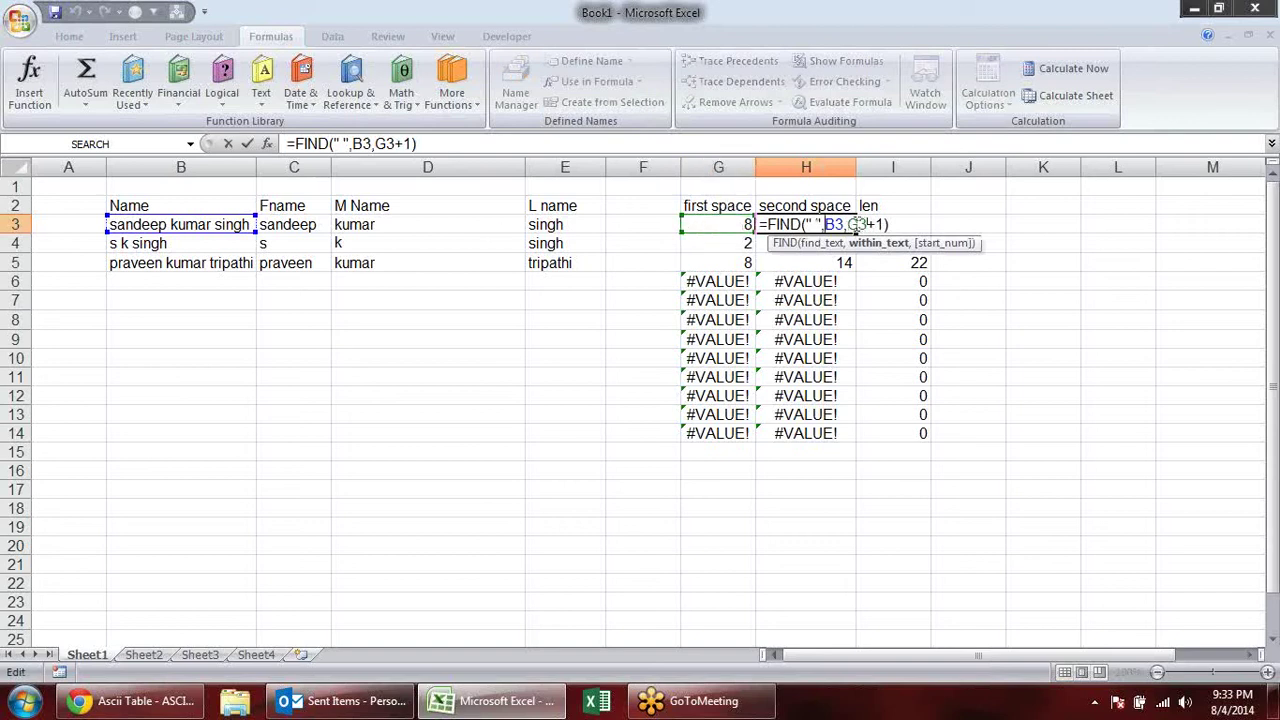
- Replace G3 in H3 with FIND(" ",B3), making =FIND(" ",B3,FIND(" ",B3)+1)
{"action": "left_click_drag", "start_coordinate": [848, 224], "coordinate": [867, 224]}
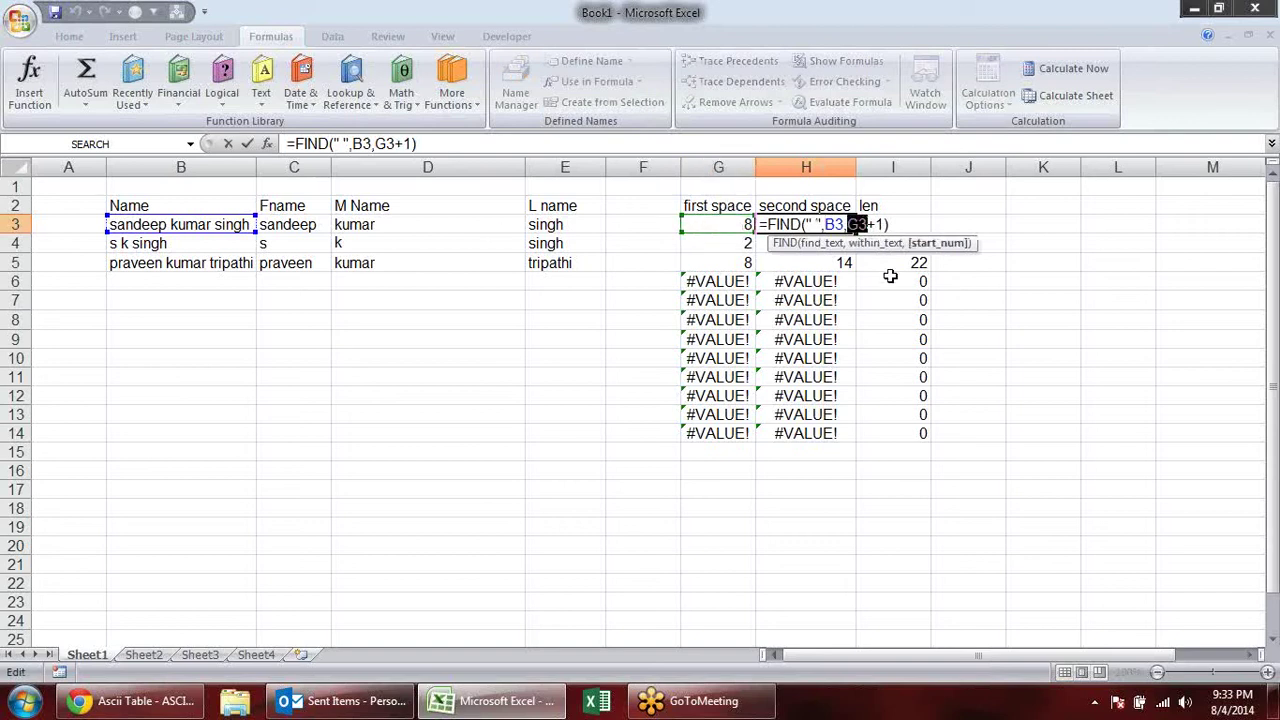
{"action": "key", "text": "ctrl+v"}
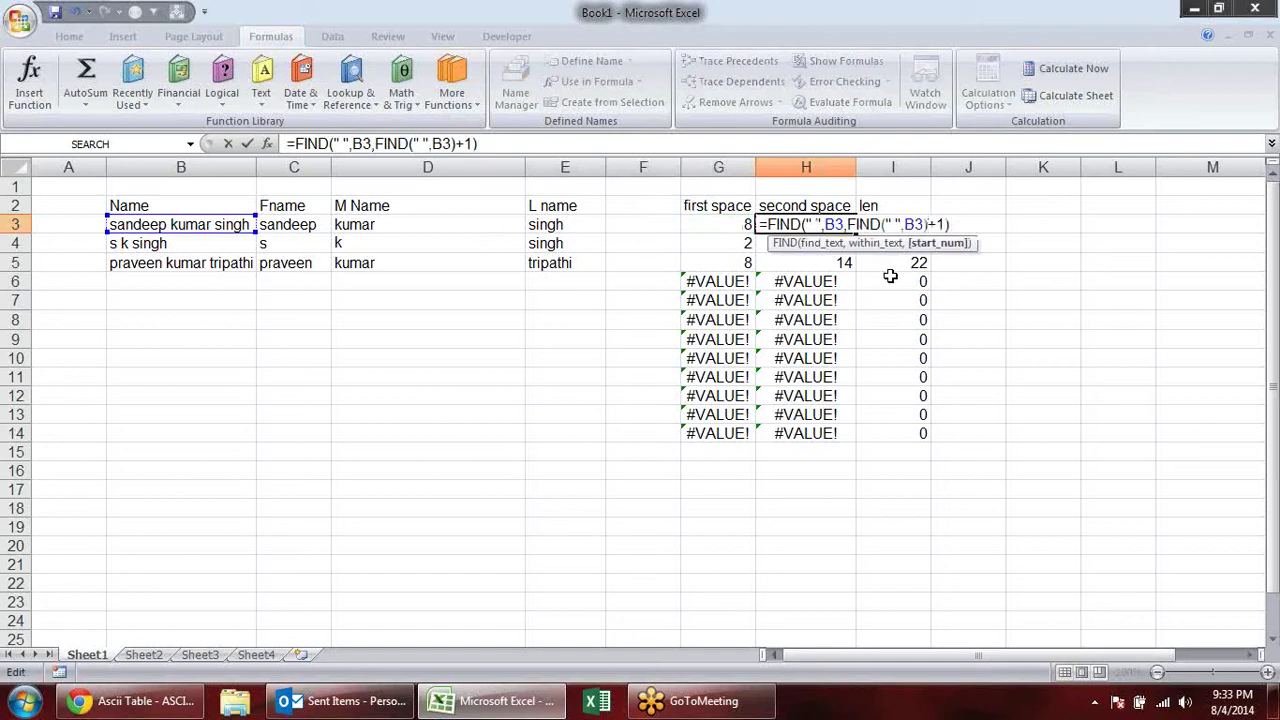
{"action": "key", "text": "Return"}
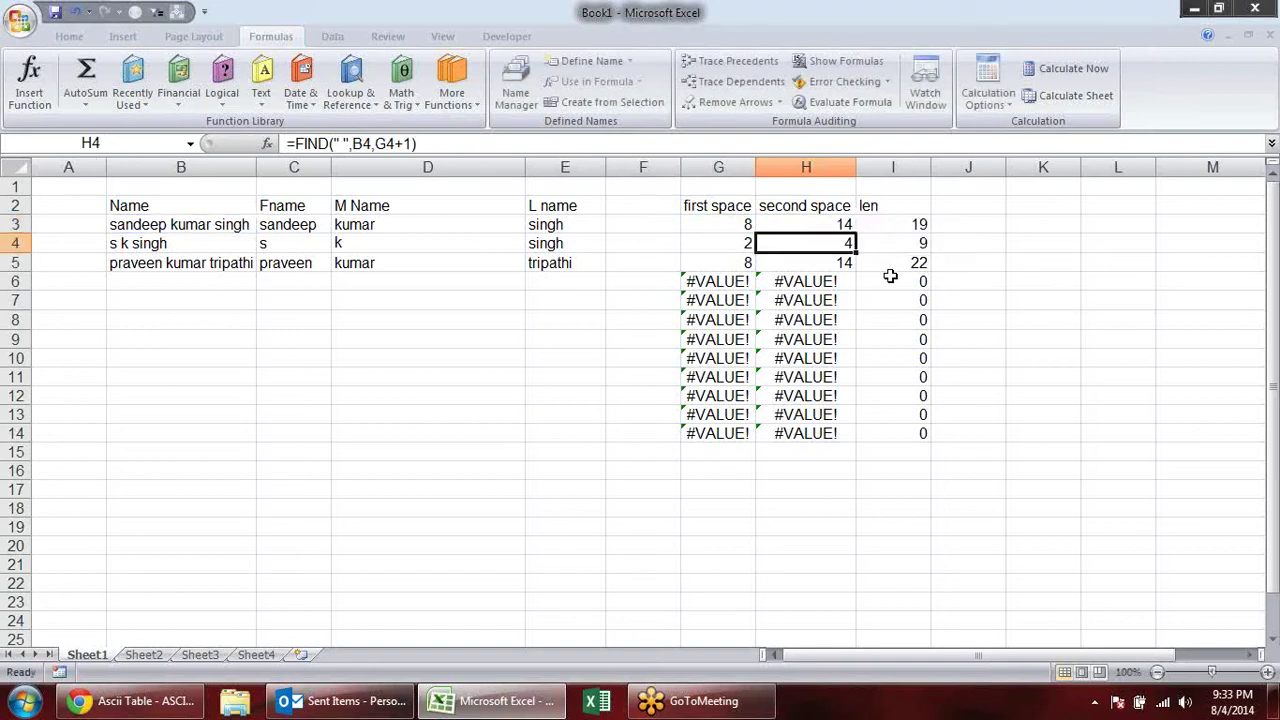
{"action": "double_click", "coordinate": [805, 225]}
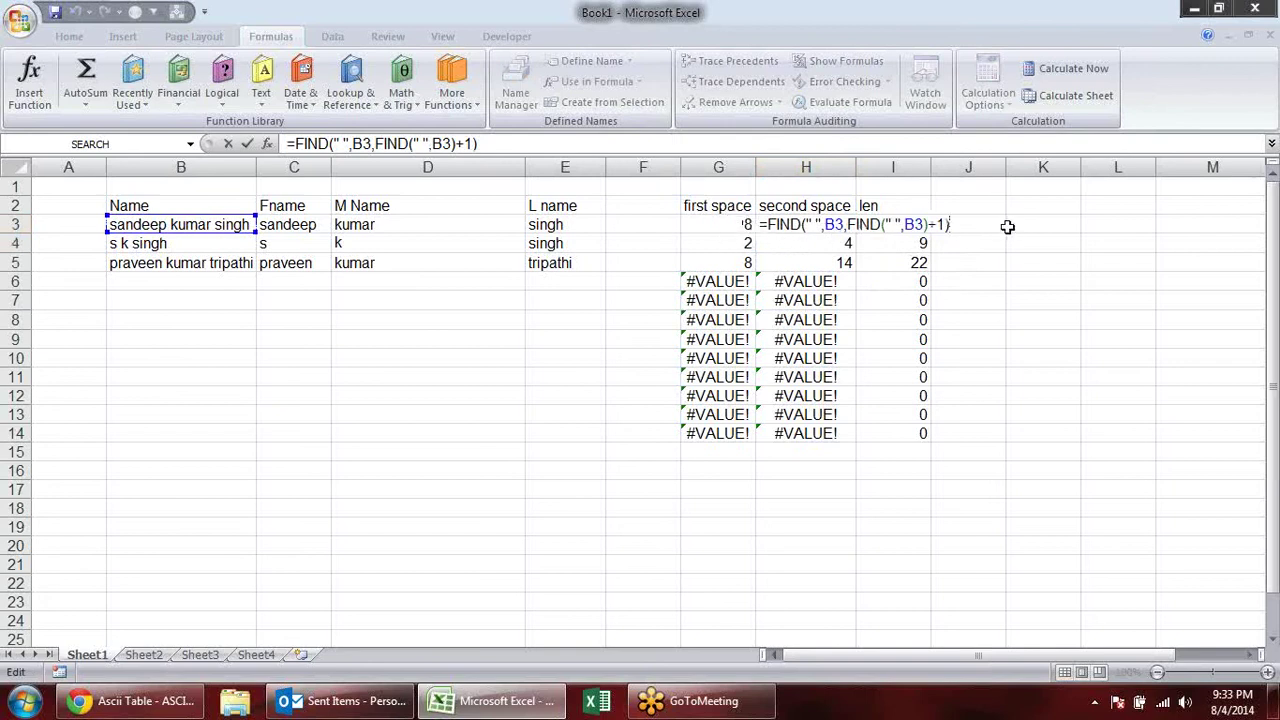
{"action": "key", "text": "Return"}
- Fill the nested second-space formula from H3 down to H14
{"action": "left_click", "coordinate": [840, 225]}
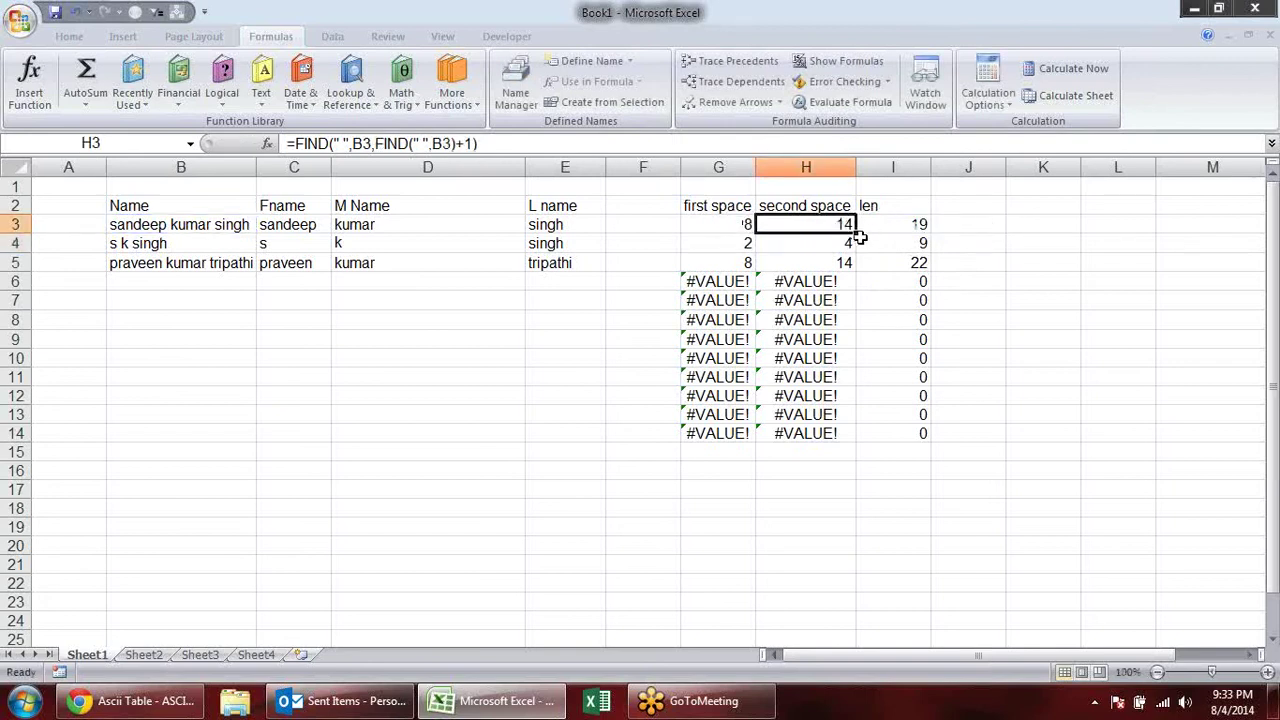
{"action": "left_click_drag", "start_coordinate": [856, 230], "coordinate": [857, 446]}
{"action": "left_click", "coordinate": [1063, 263]}
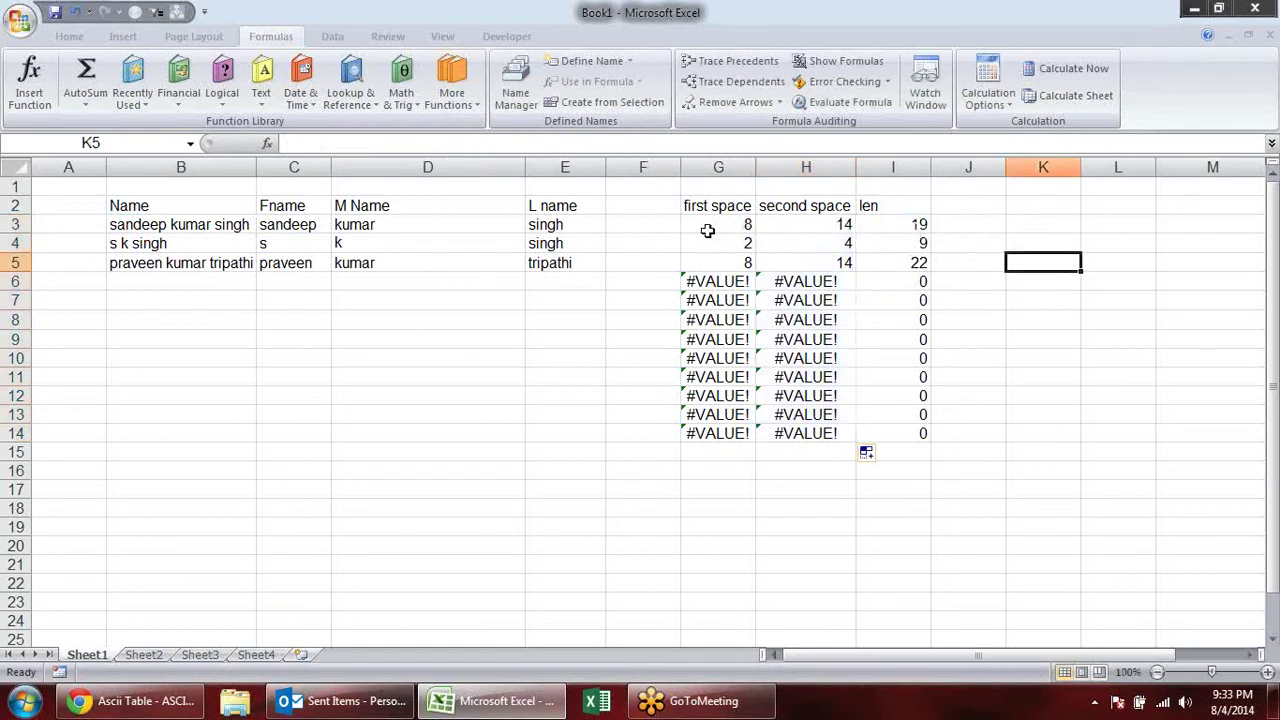
{"action": "left_click", "coordinate": [717, 221]}
{"action": "left_click", "coordinate": [325, 229]}
- Change C3's formula to =LEFT(B3,FIND(" ",B3)-1) and fill it down to C5
{"action": "key", "text": "Right"}
{"action": "key", "text": "Right"}
{"action": "double_click", "coordinate": [290, 228]}
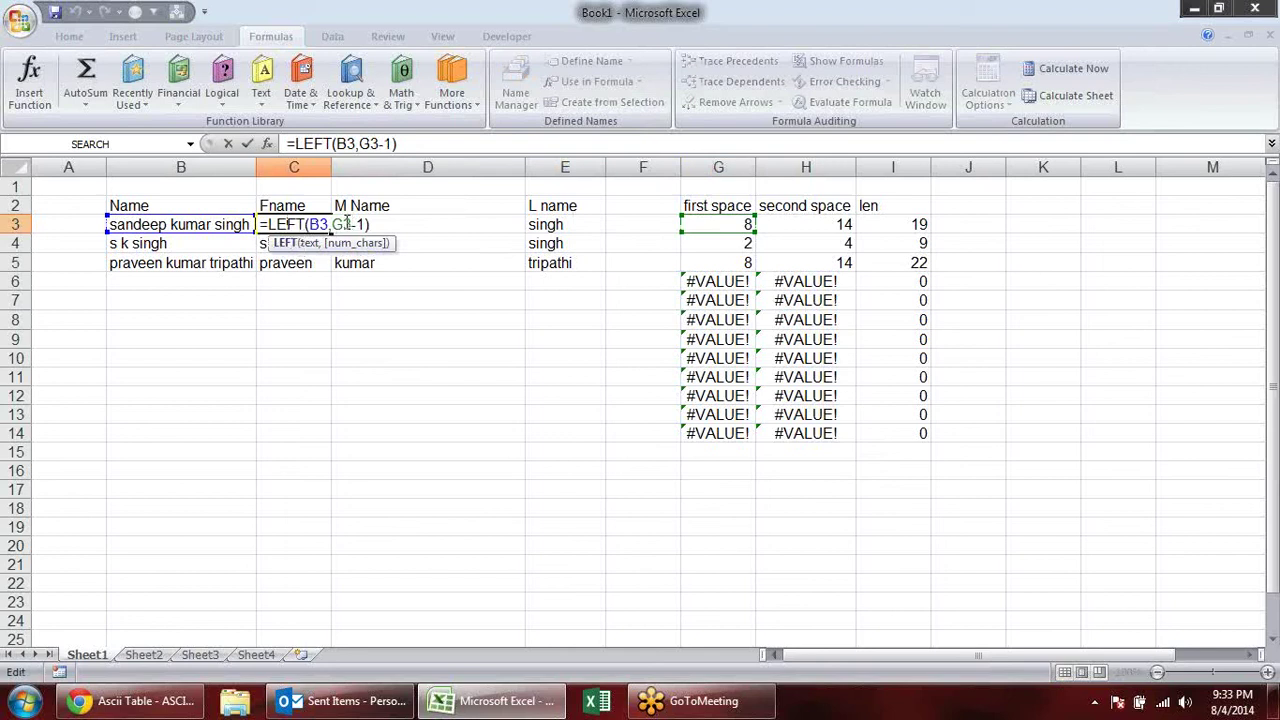
{"action": "key", "text": "Escape"}
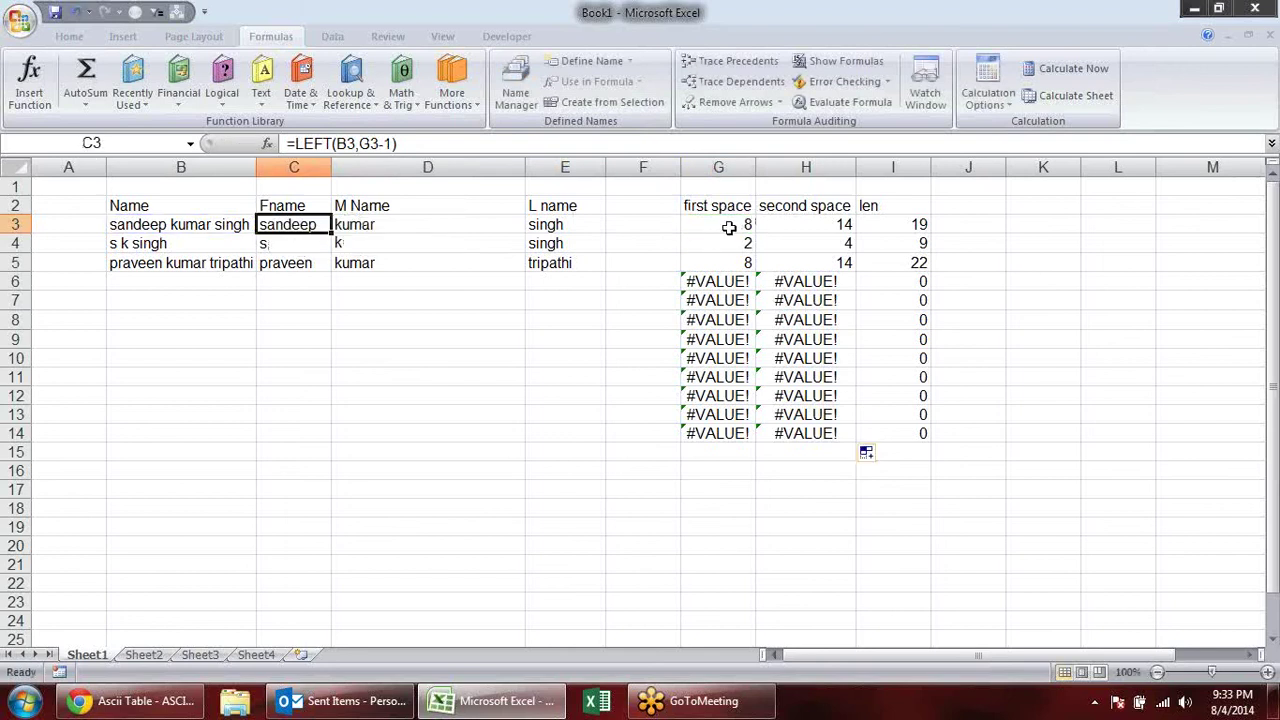
{"action": "double_click", "coordinate": [293, 224]}
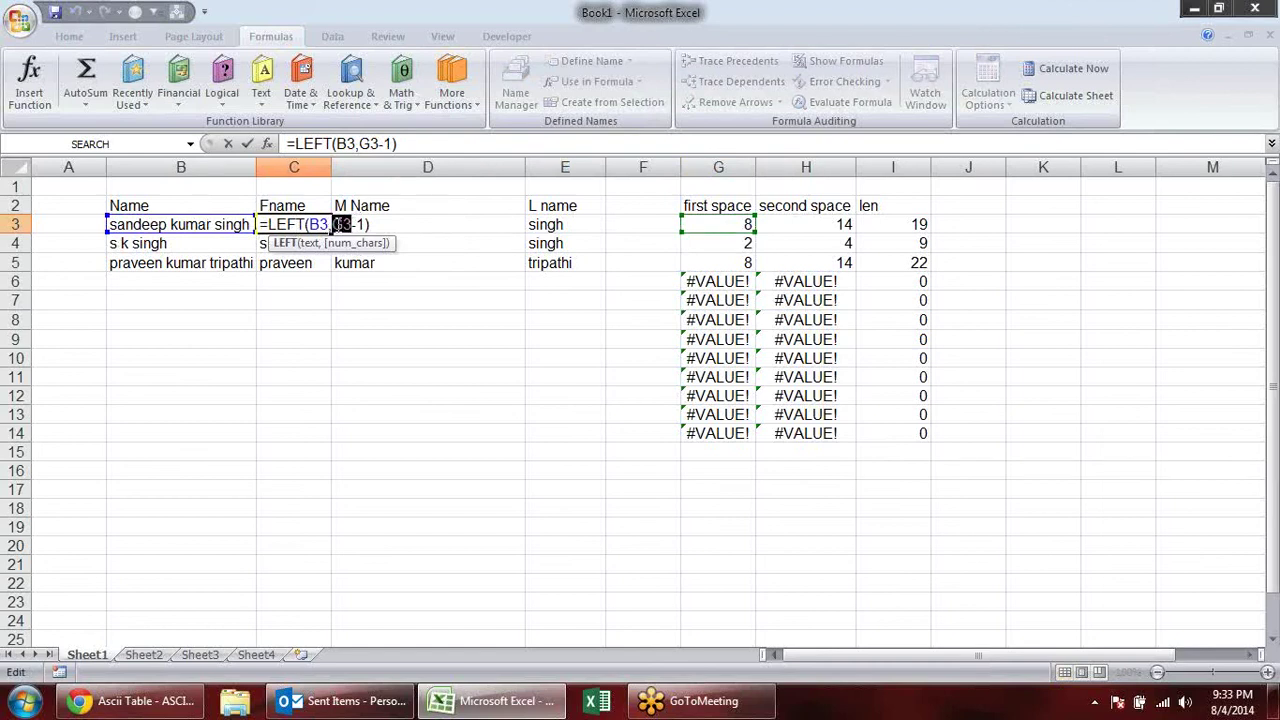
{"action": "type", "text": "FIND(\" \",B3)"}
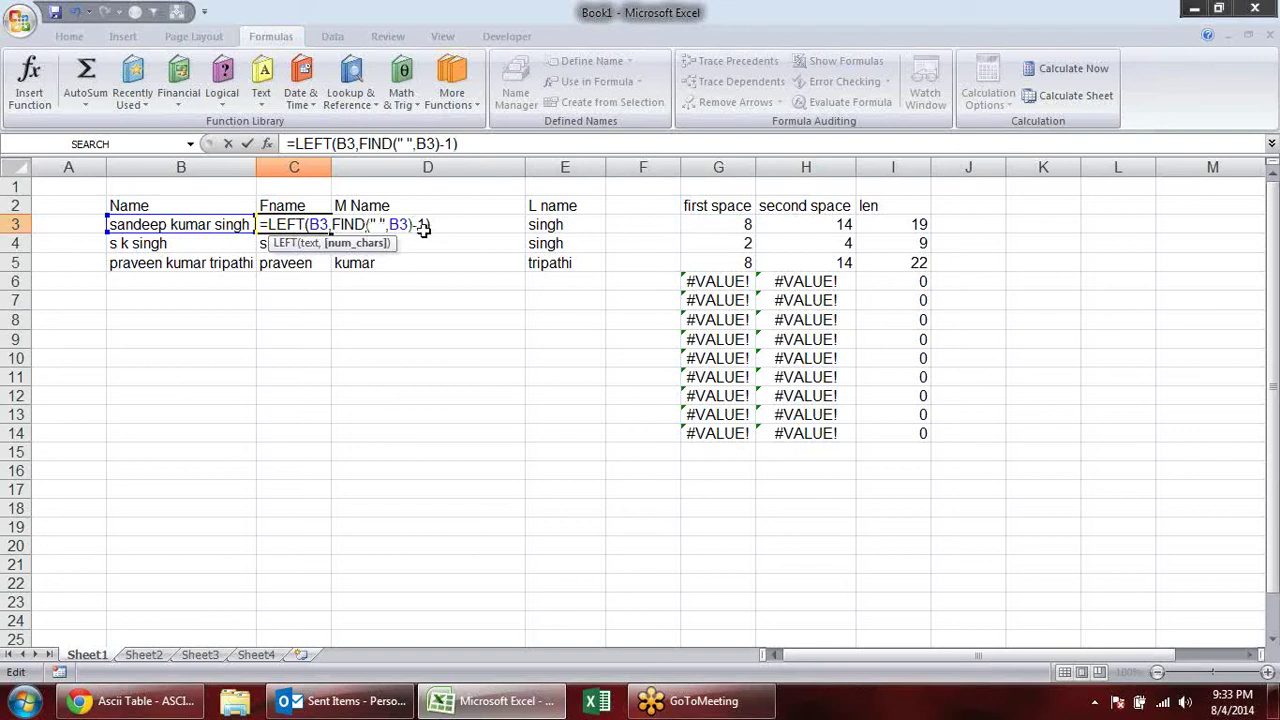
{"action": "key", "text": "Return"}
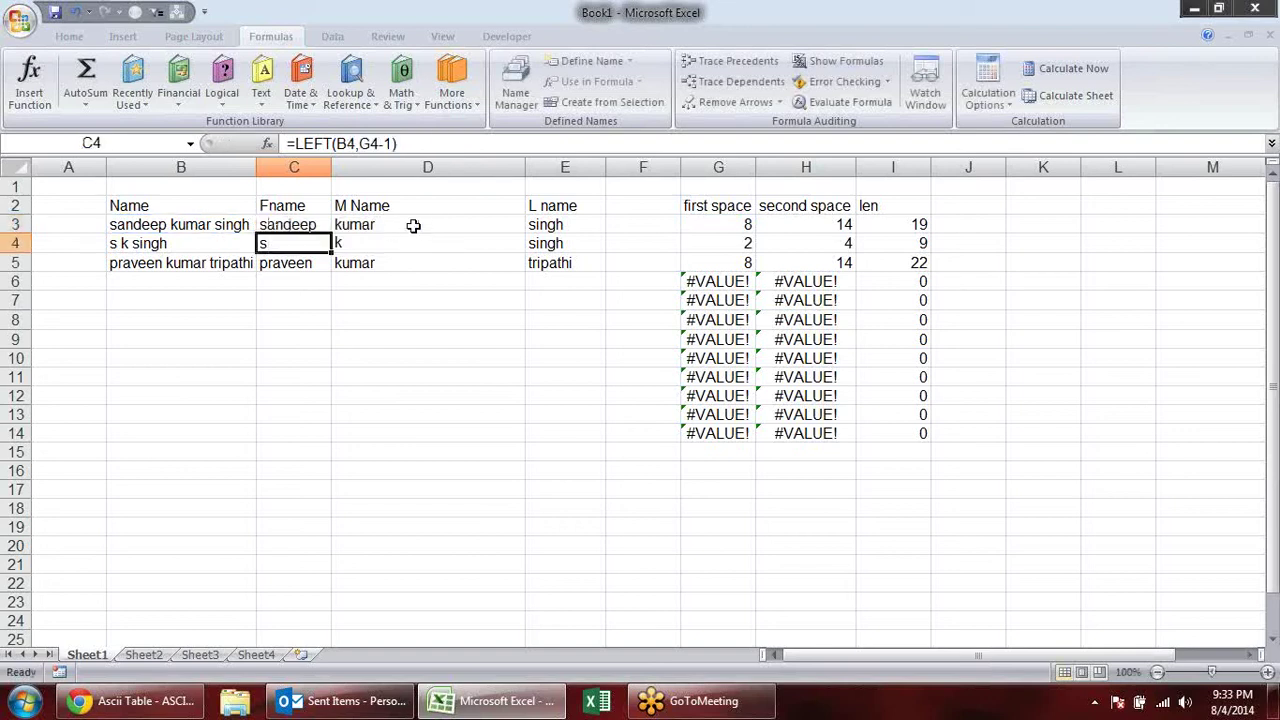
{"action": "left_click", "coordinate": [311, 225]}
{"action": "left_click_drag", "start_coordinate": [331, 232], "coordinate": [331, 270]}
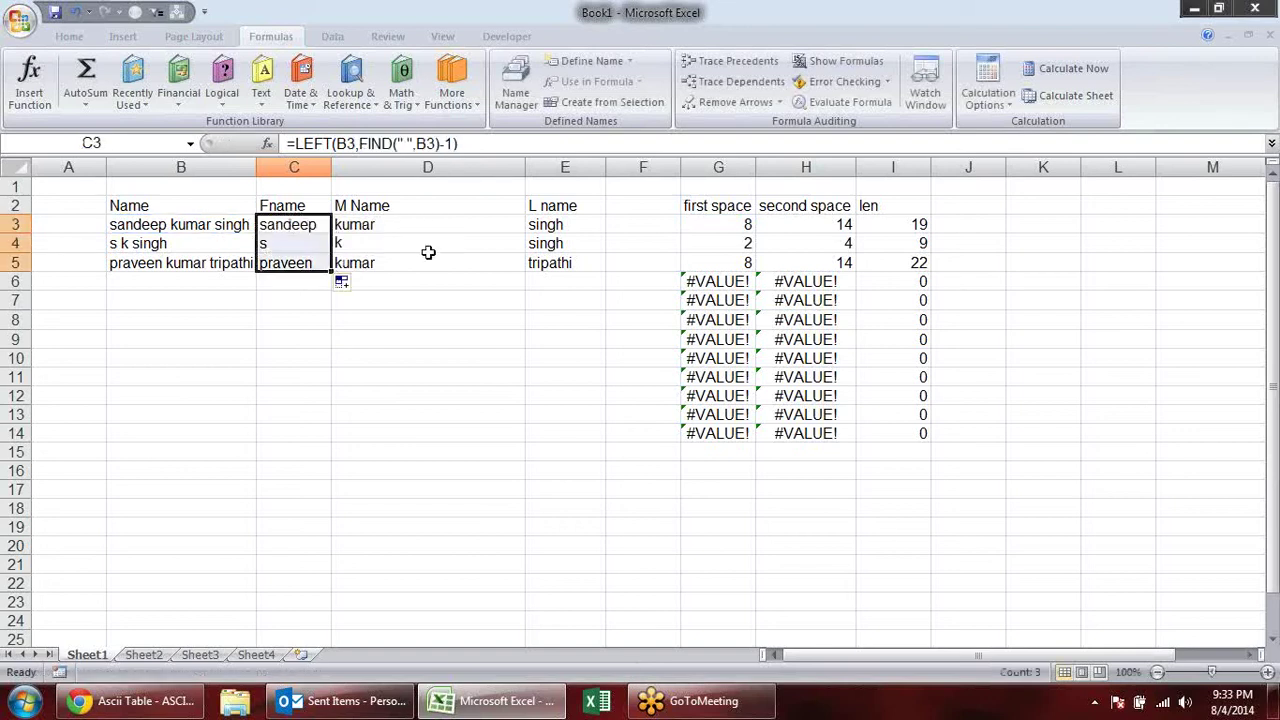
- Review D3's middle-name formula, then select C3:E3 and open Find and Replace
{"action": "left_click", "coordinate": [408, 222]}
{"action": "double_click", "coordinate": [402, 224]}
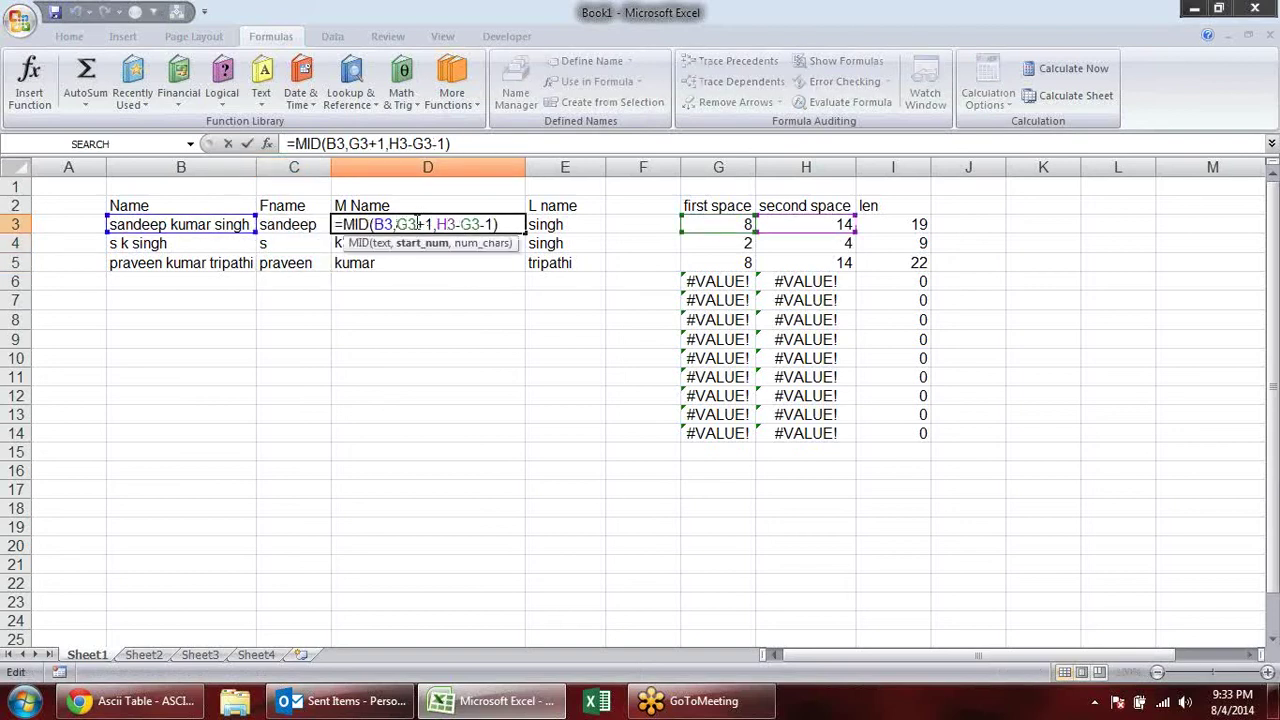
{"action": "key", "text": "ctrl+Return"}
{"action": "left_click_drag", "start_coordinate": [570, 224], "coordinate": [316, 224]}
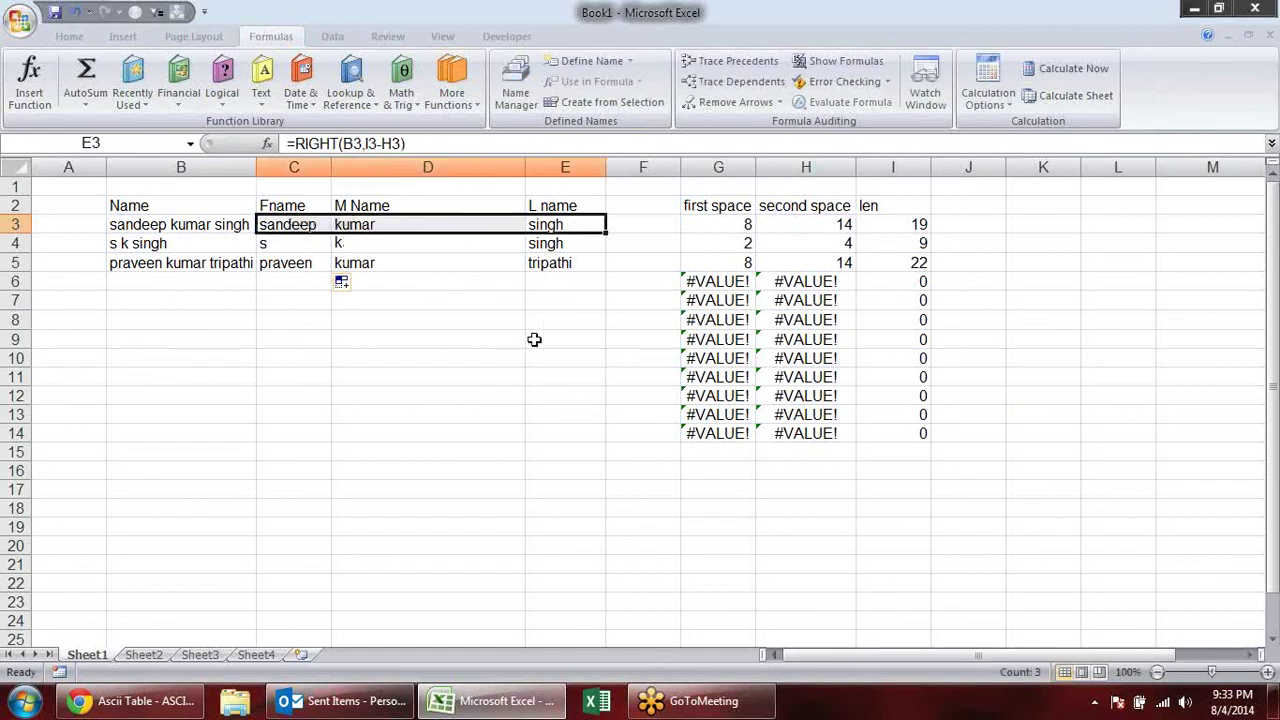
{"action": "key", "text": "ctrl+f"}
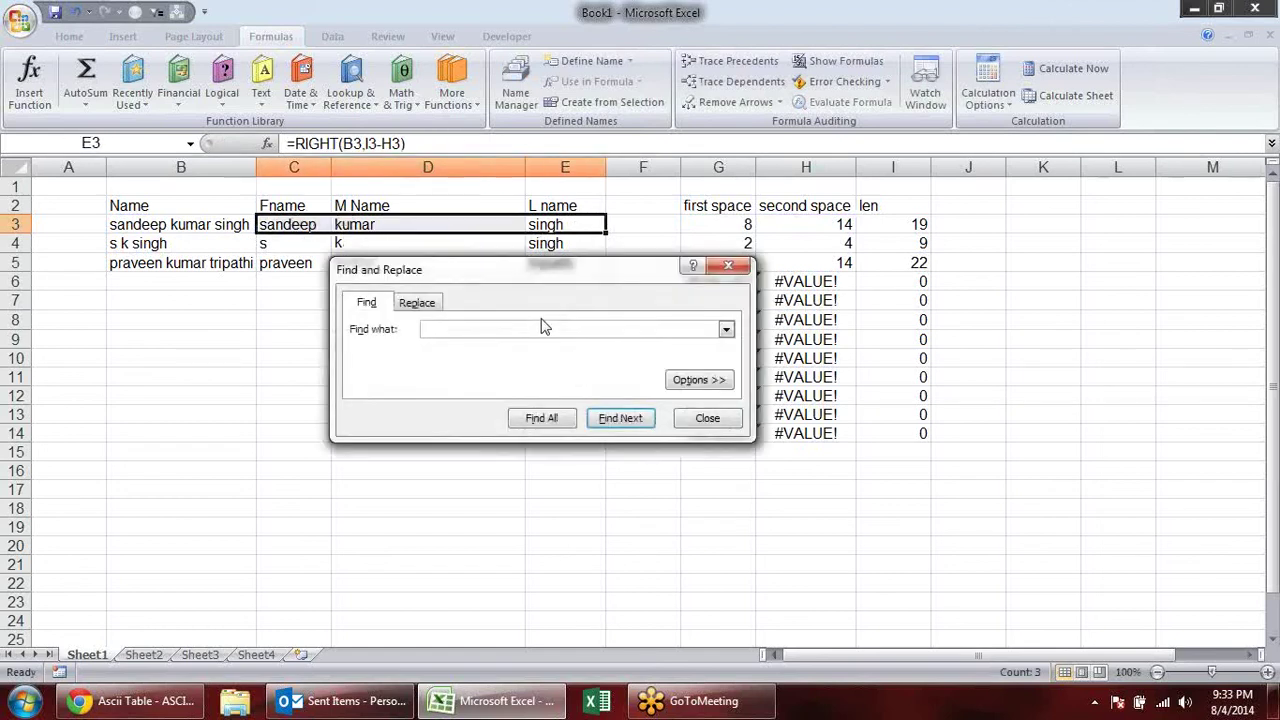
- Replace every G3 in the selected name formulas with FIND(" ",B3)
{"action": "left_click", "coordinate": [417, 302]}
{"action": "type", "text": "G3"}
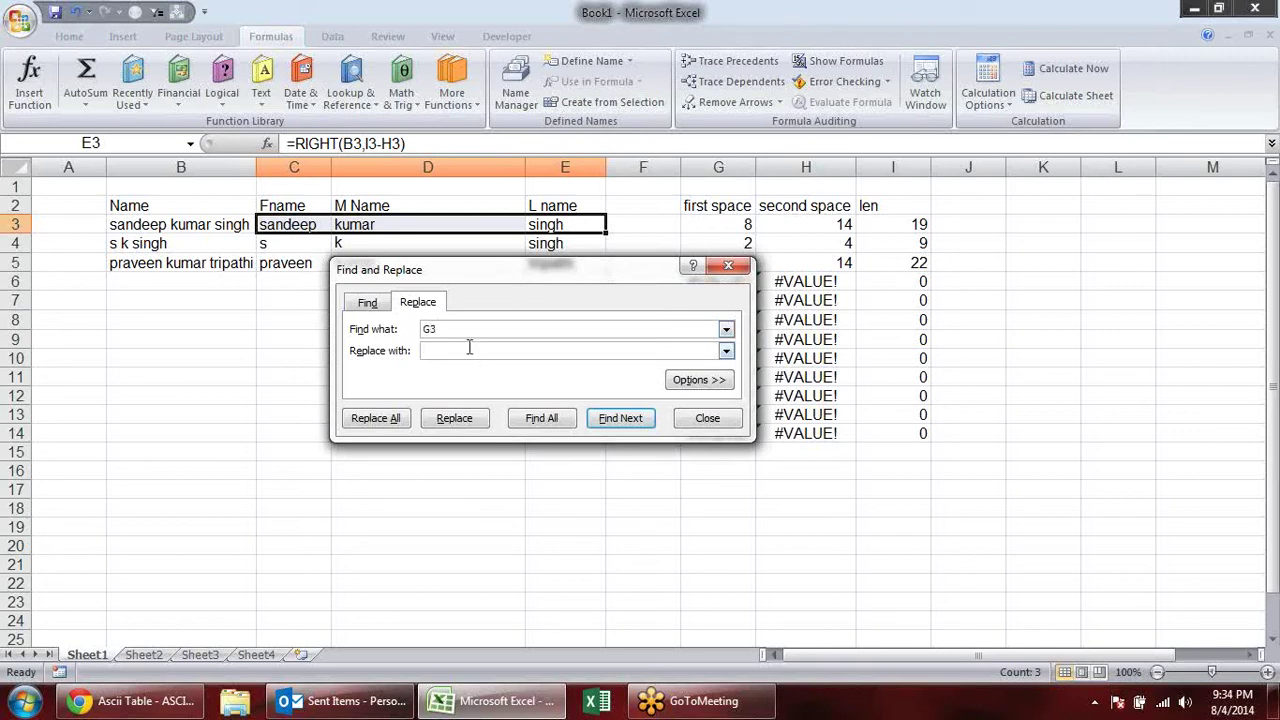
{"action": "type", "text": "FIND(\" \",B3)"}
{"action": "left_click", "coordinate": [372, 418]}
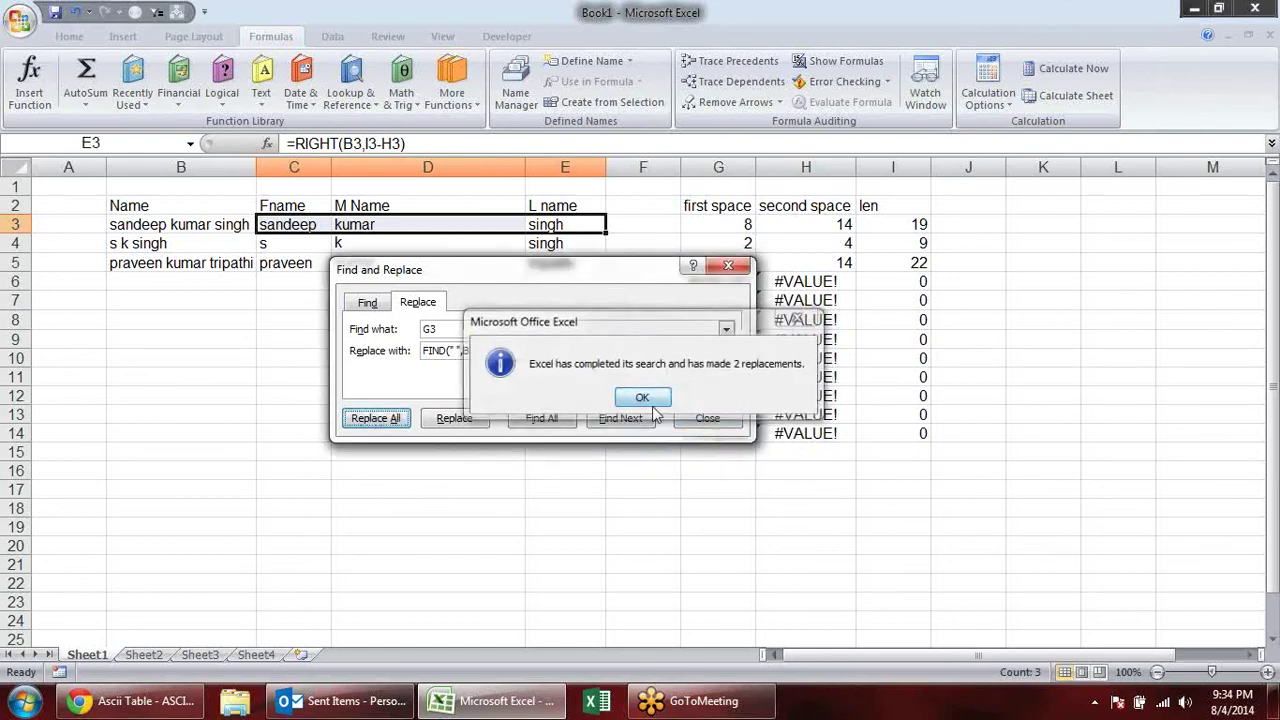
{"action": "key", "text": "Return"}
{"action": "left_click", "coordinate": [708, 418]}
{"action": "left_click", "coordinate": [410, 224]}
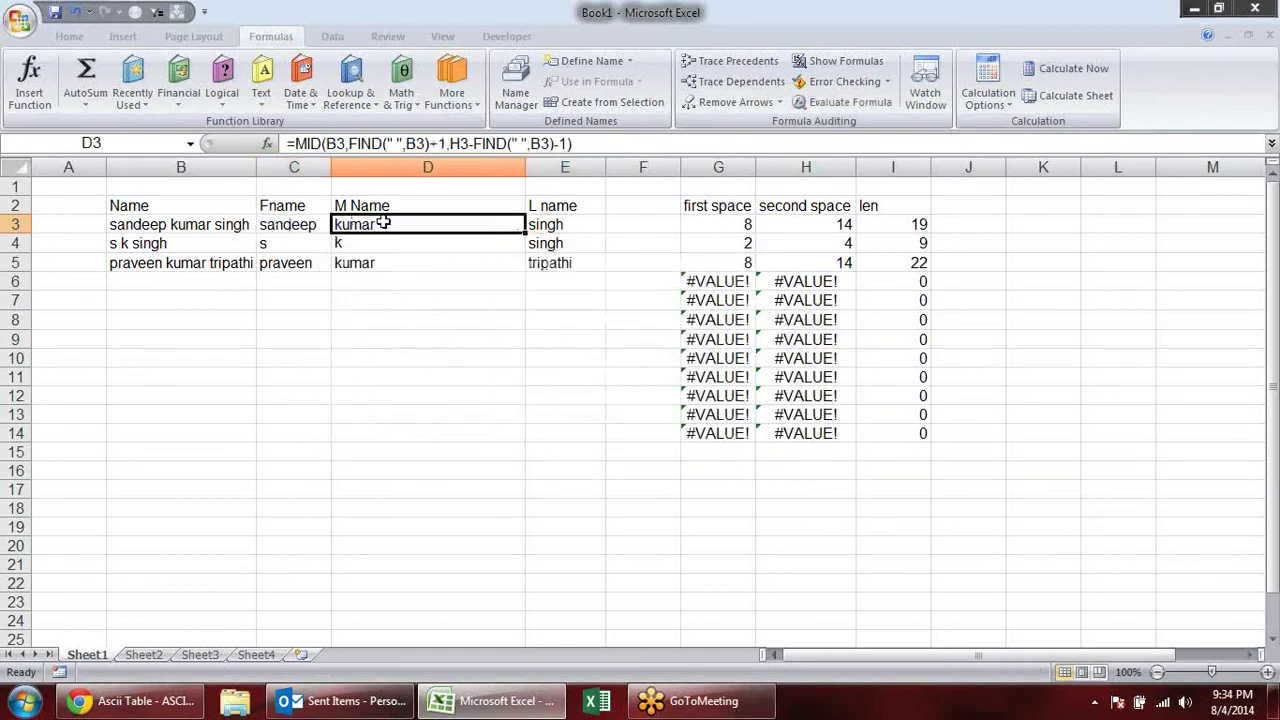
{"action": "double_click", "coordinate": [432, 224]}
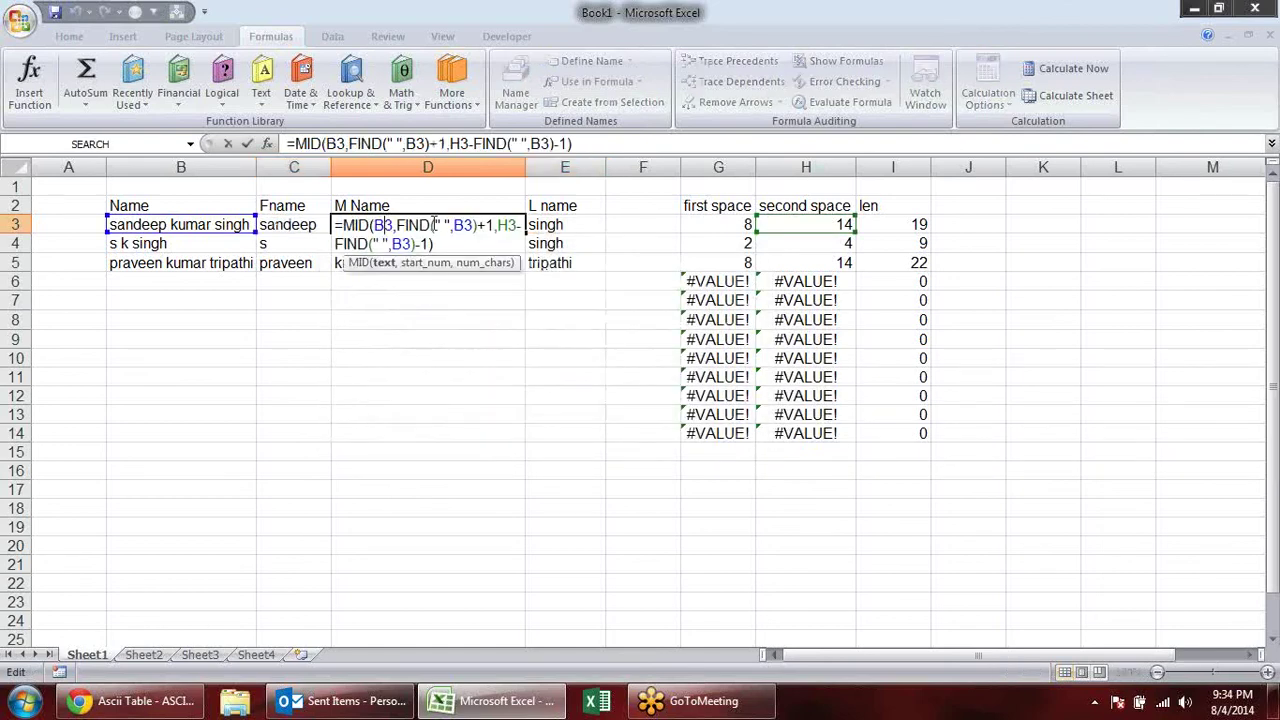
{"action": "left_click", "coordinate": [575, 226]}
{"action": "double_click", "coordinate": [575, 226]}
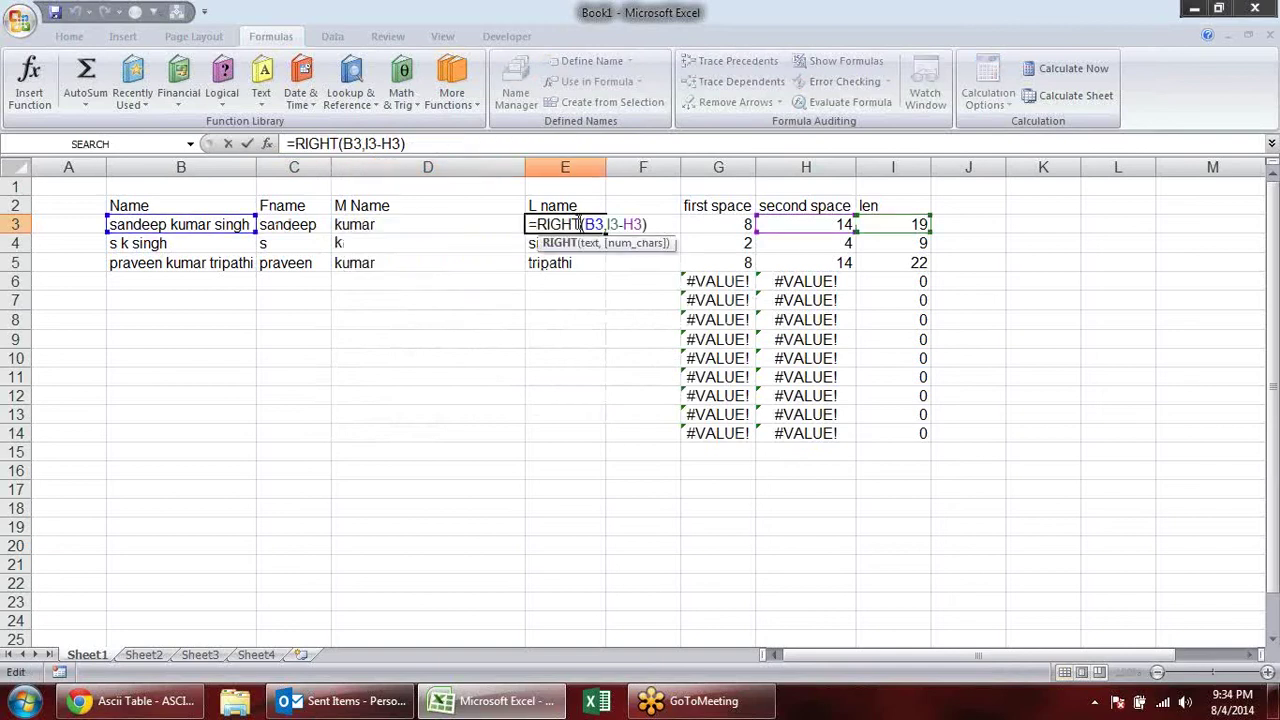
{"action": "key", "text": "Escape"}
{"action": "left_click", "coordinate": [818, 226]}
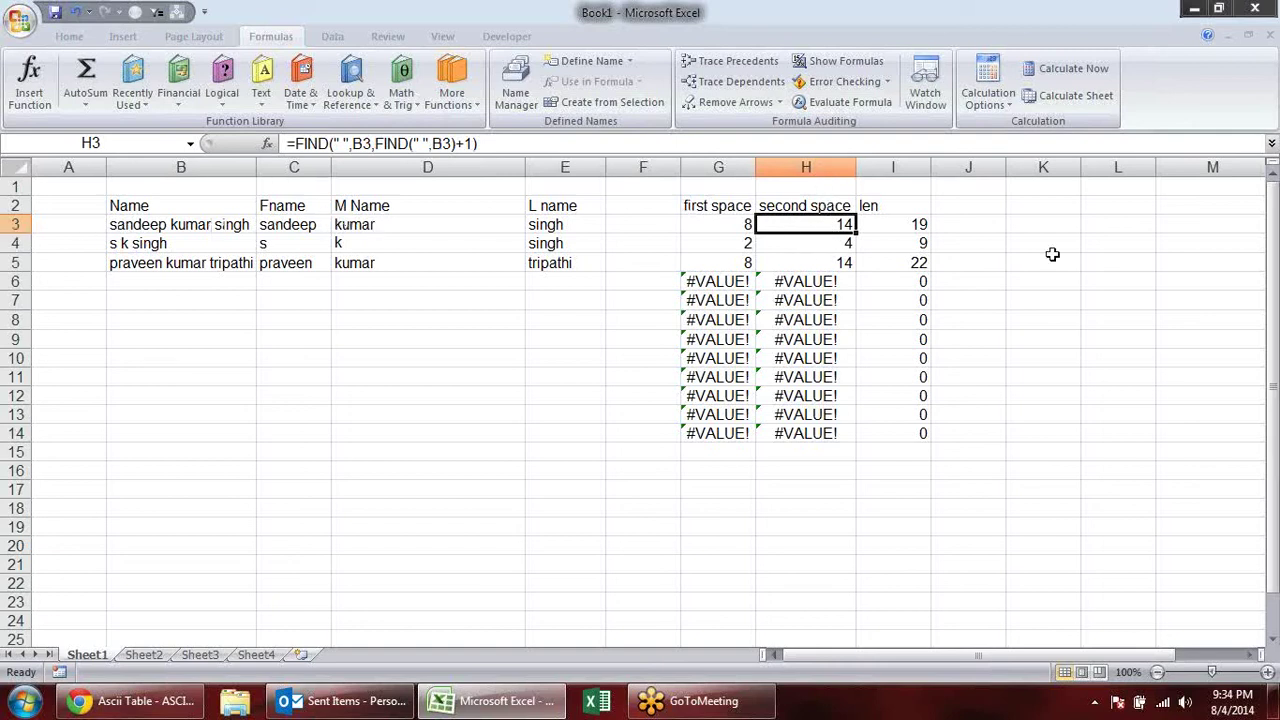
{"action": "double_click", "coordinate": [840, 224]}
{"action": "left_click_drag", "start_coordinate": [952, 224], "coordinate": [762, 224]}
{"action": "key", "text": "ctrl+c"}
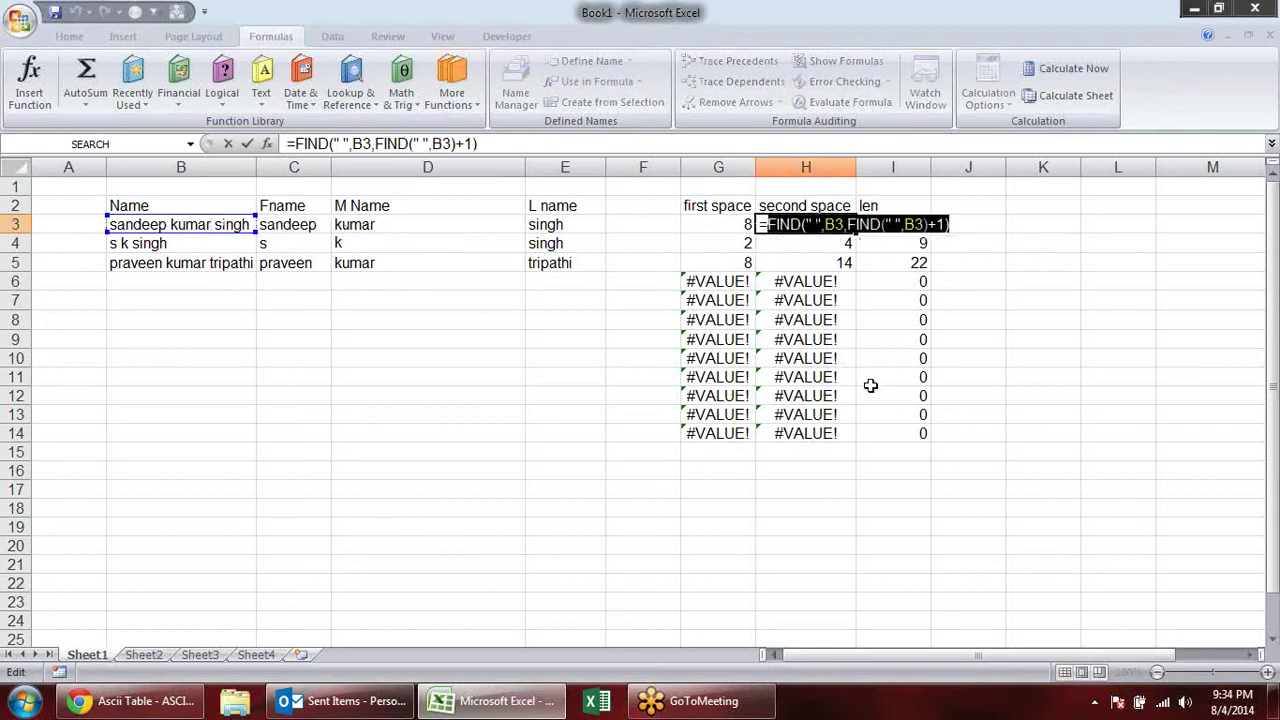
{"action": "key", "text": "Escape"}
{"action": "left_click", "coordinate": [568, 224]}
{"action": "left_click_drag", "start_coordinate": [568, 224], "coordinate": [266, 224]}
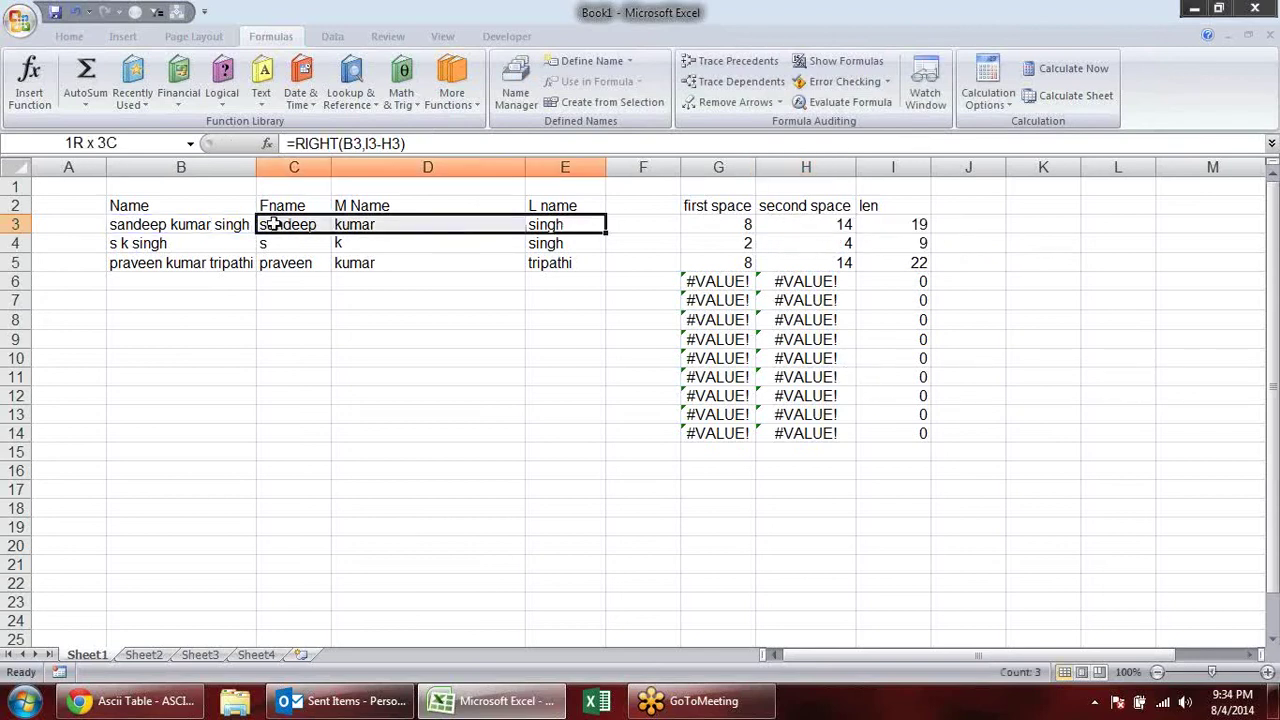
- Replace every H3 in C3:E3 with FIND(" ",B3,FIND(" ",B3)+1)
{"action": "key", "text": "ctrl+f"}
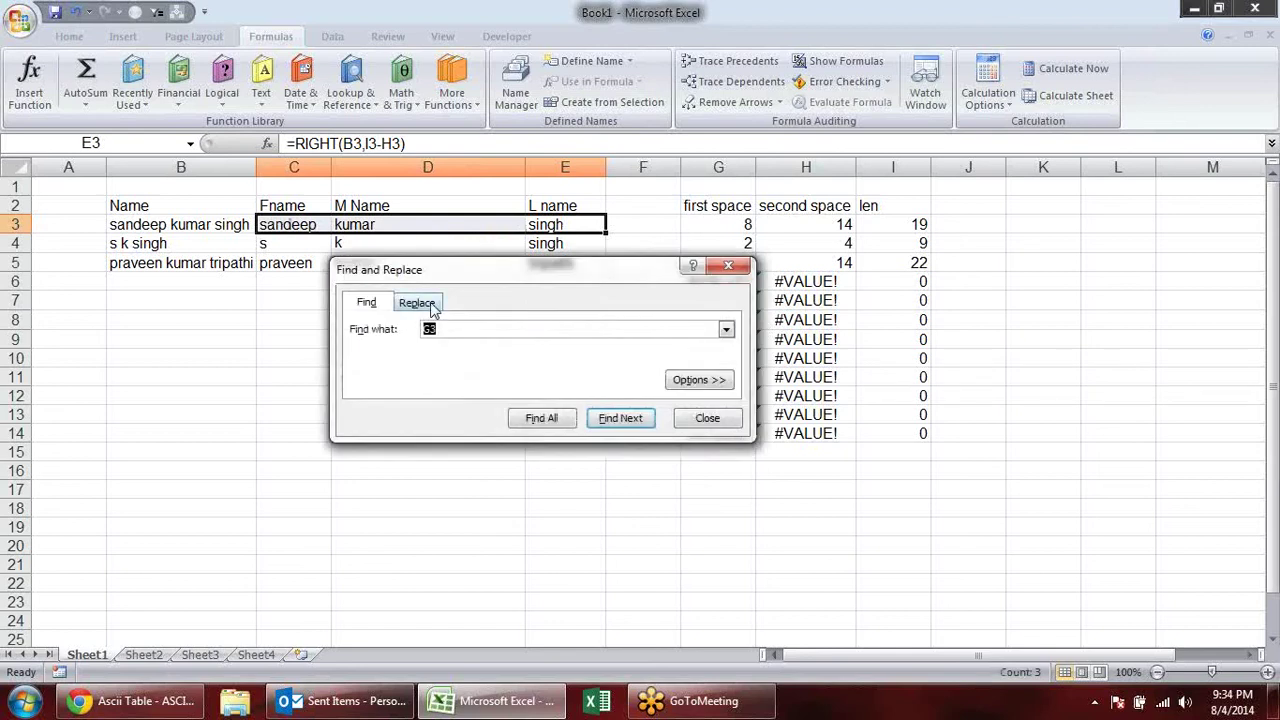
{"action": "left_click", "coordinate": [417, 302]}
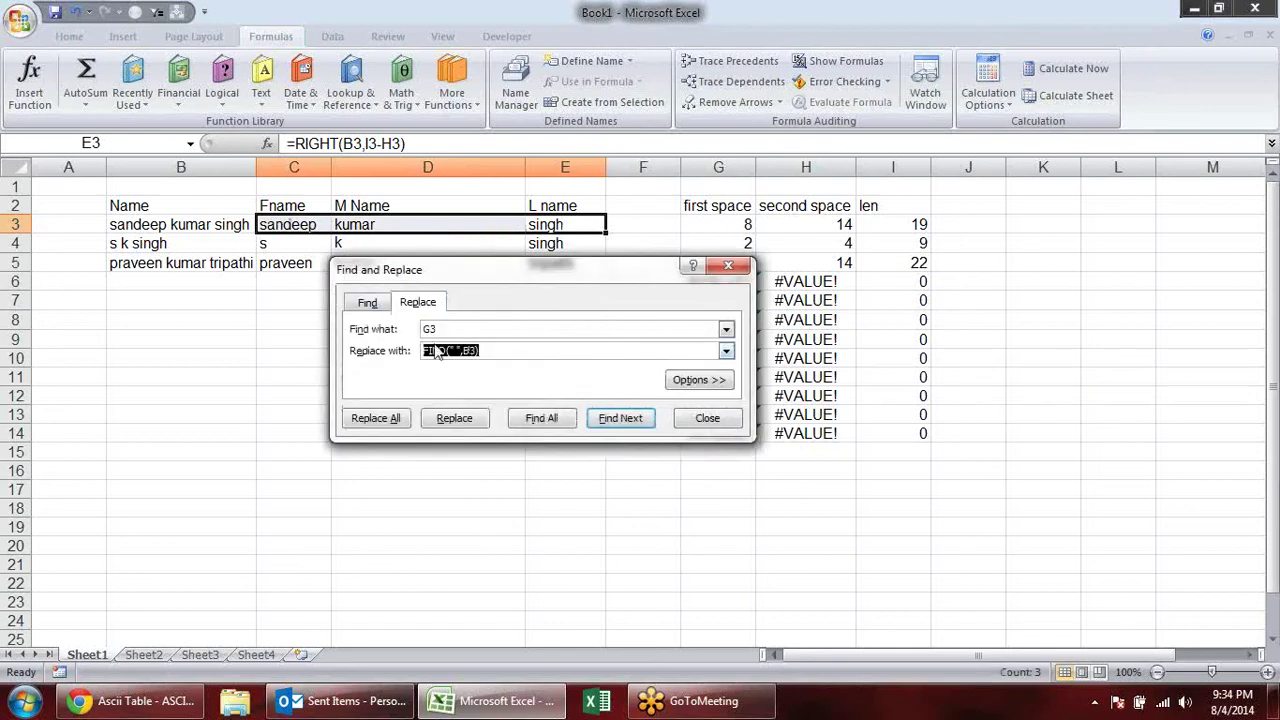
{"action": "key", "text": "ctrl+v"}
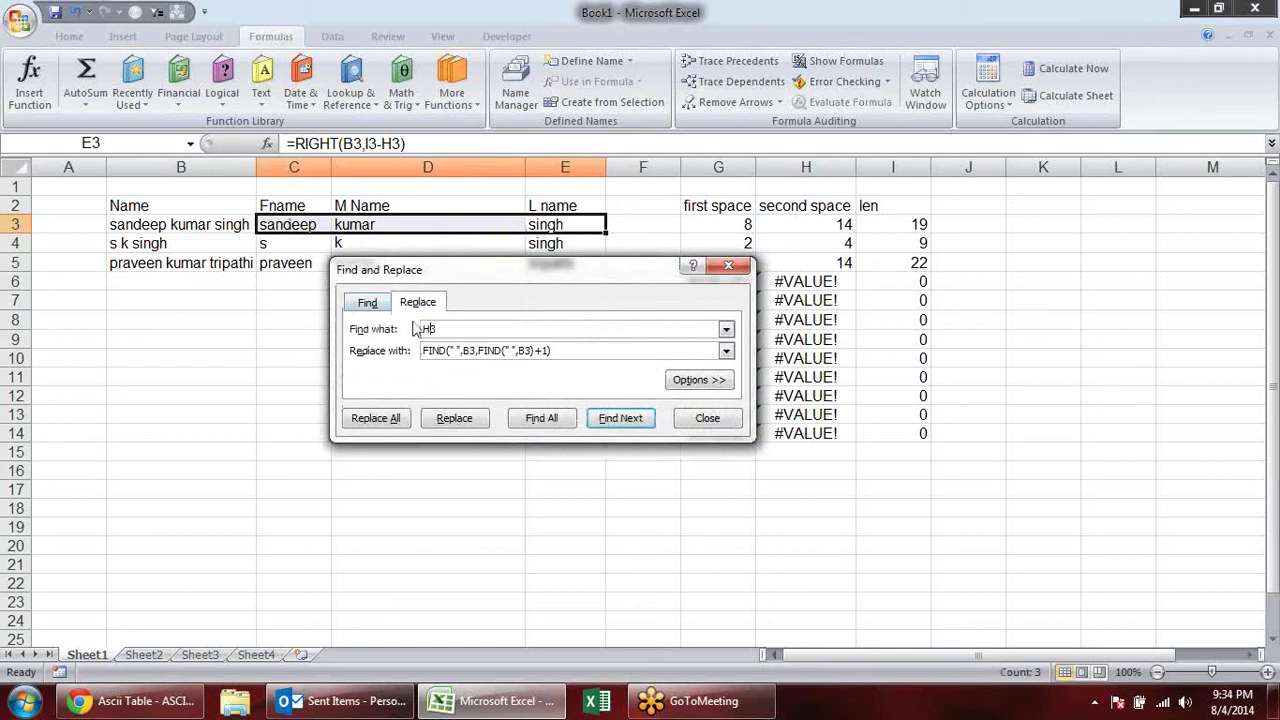
{"action": "left_click", "coordinate": [378, 418]}
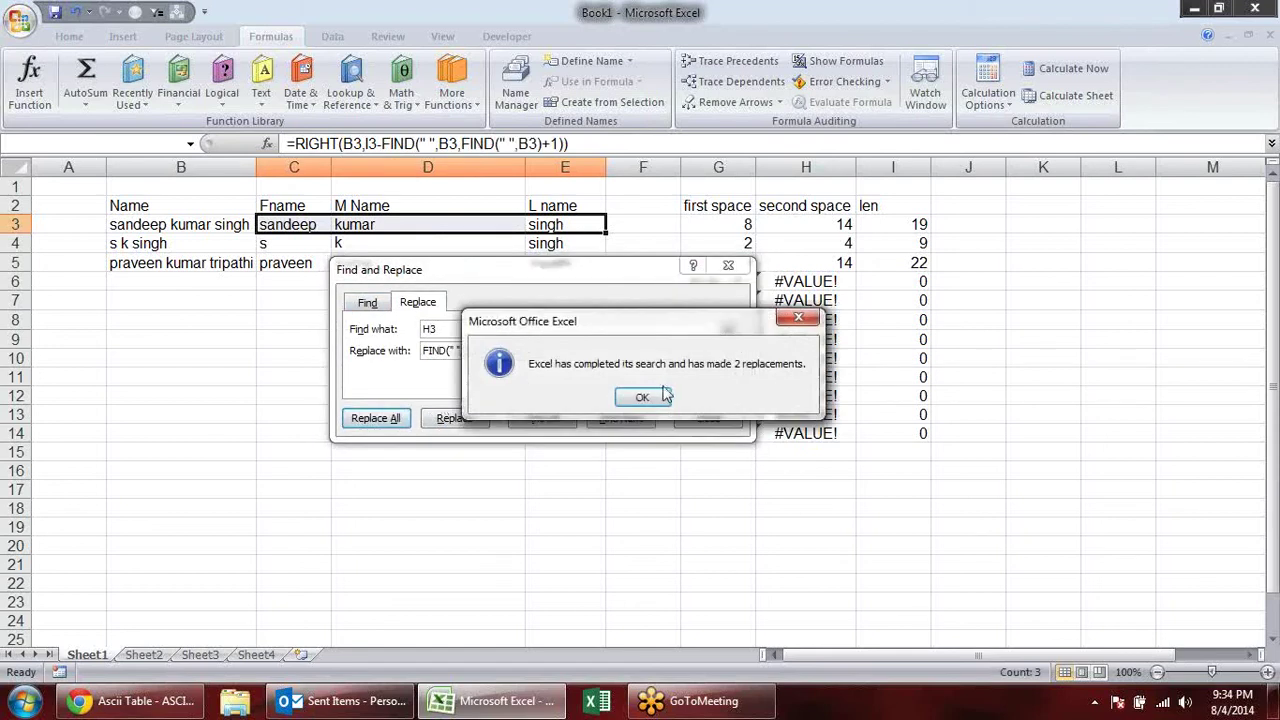
{"action": "left_click", "coordinate": [642, 398]}
{"action": "left_click", "coordinate": [708, 418]}
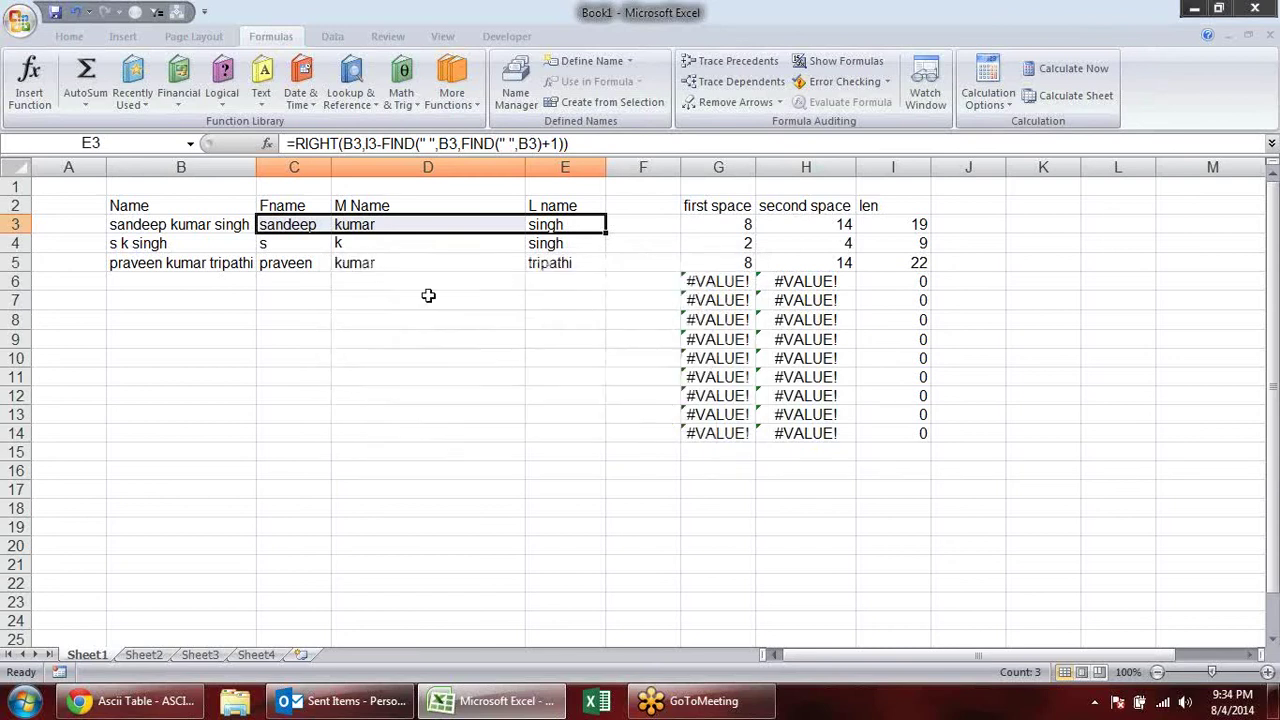
{"action": "left_click", "coordinate": [429, 298]}
- Review the updated C3, D3 and E3 formulas, then open I3's length formula
{"action": "double_click", "coordinate": [306, 224]}
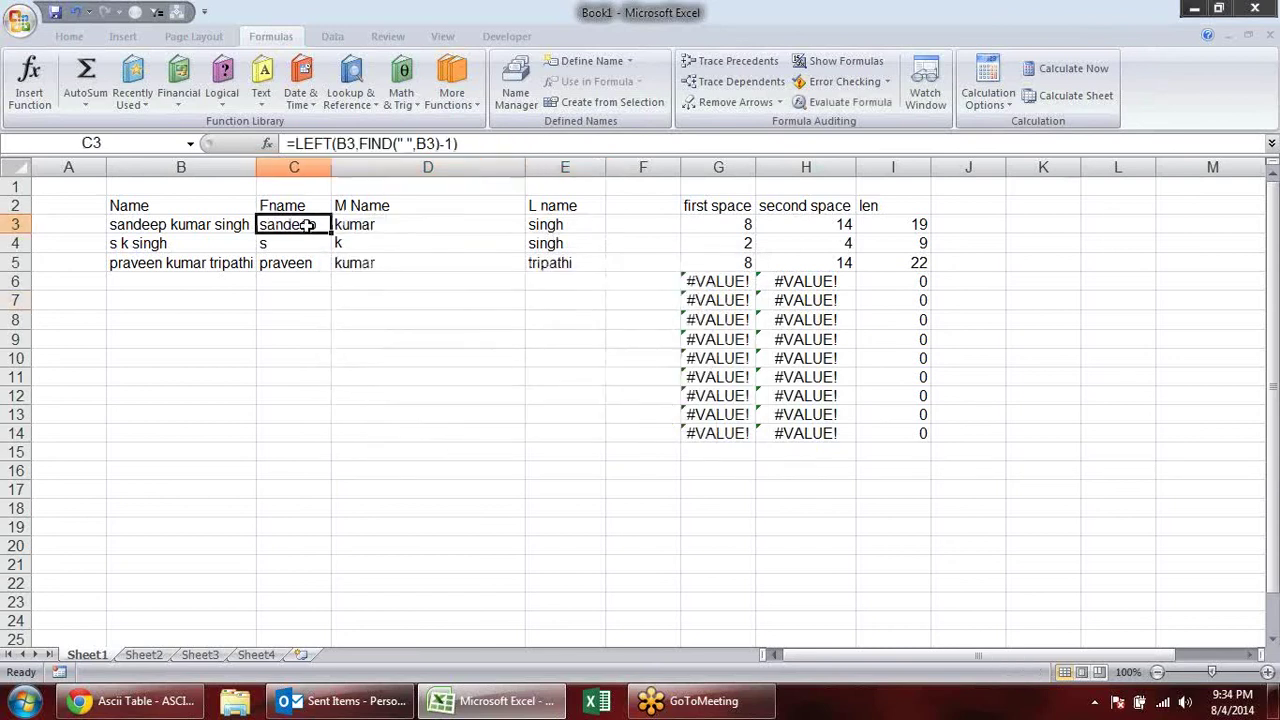
{"action": "key", "text": "Escape"}
{"action": "double_click", "coordinate": [480, 226]}
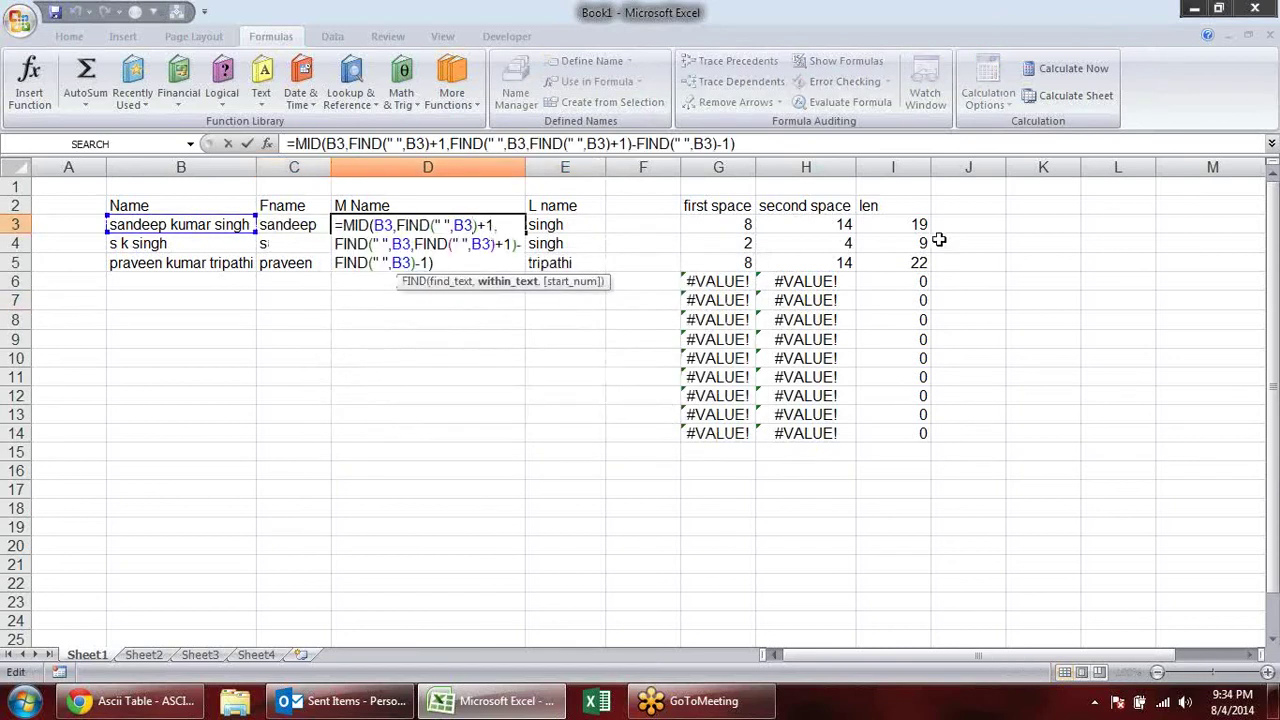
{"action": "key", "text": "Escape"}
{"action": "double_click", "coordinate": [580, 224]}
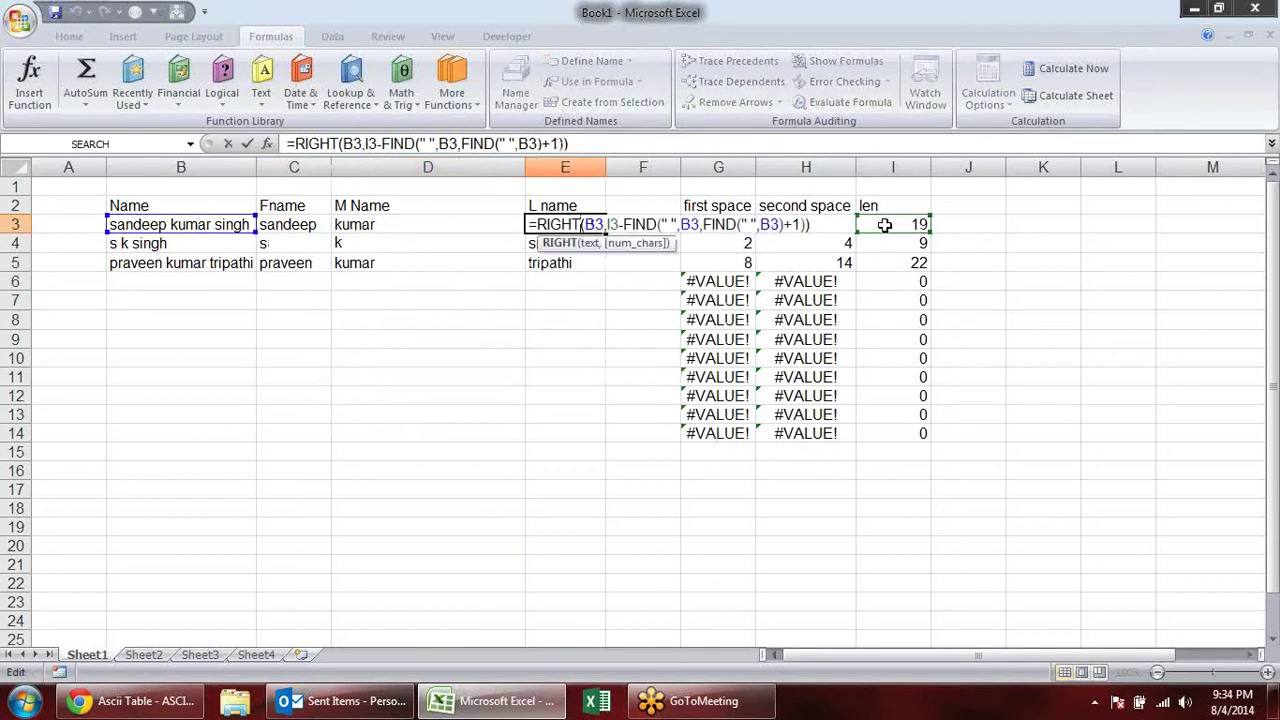
{"action": "key", "text": "Escape"}
{"action": "double_click", "coordinate": [885, 224]}
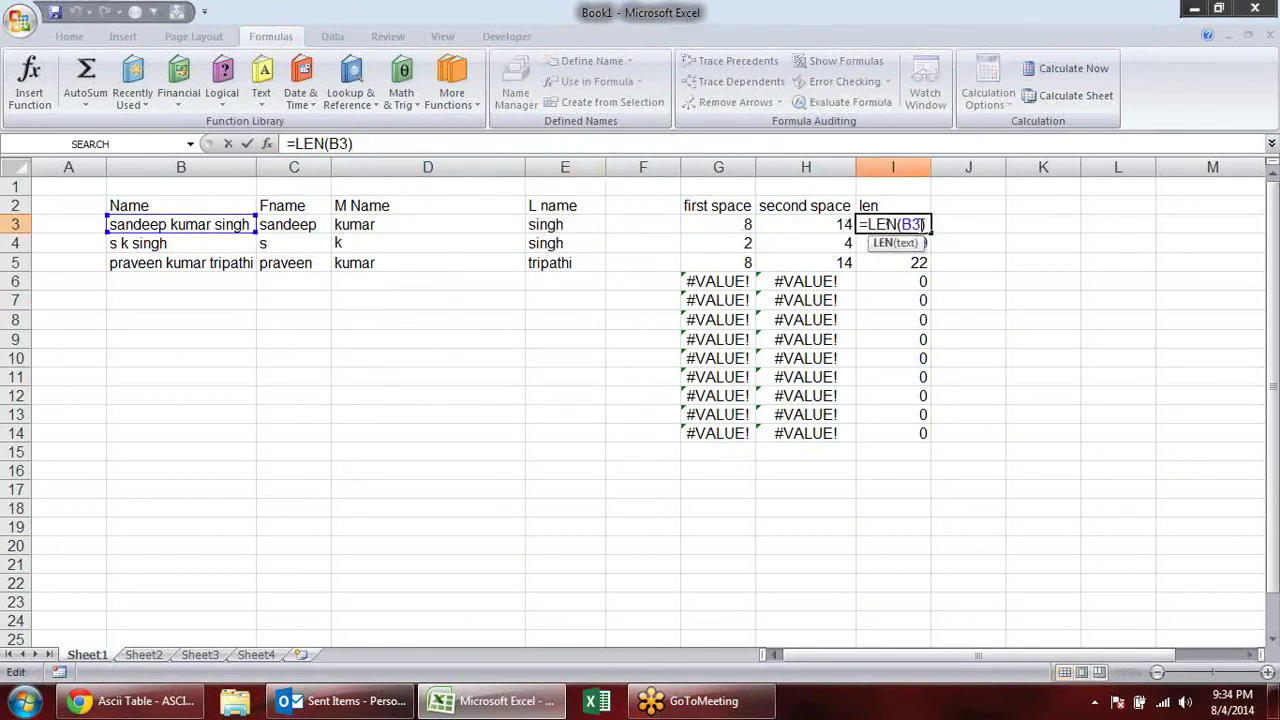
- Replace the I3 reference in E3's last-name formula with LEN(B3)
{"action": "left_click_drag", "start_coordinate": [922, 224], "coordinate": [868, 226]}
{"action": "key", "text": "Escape"}
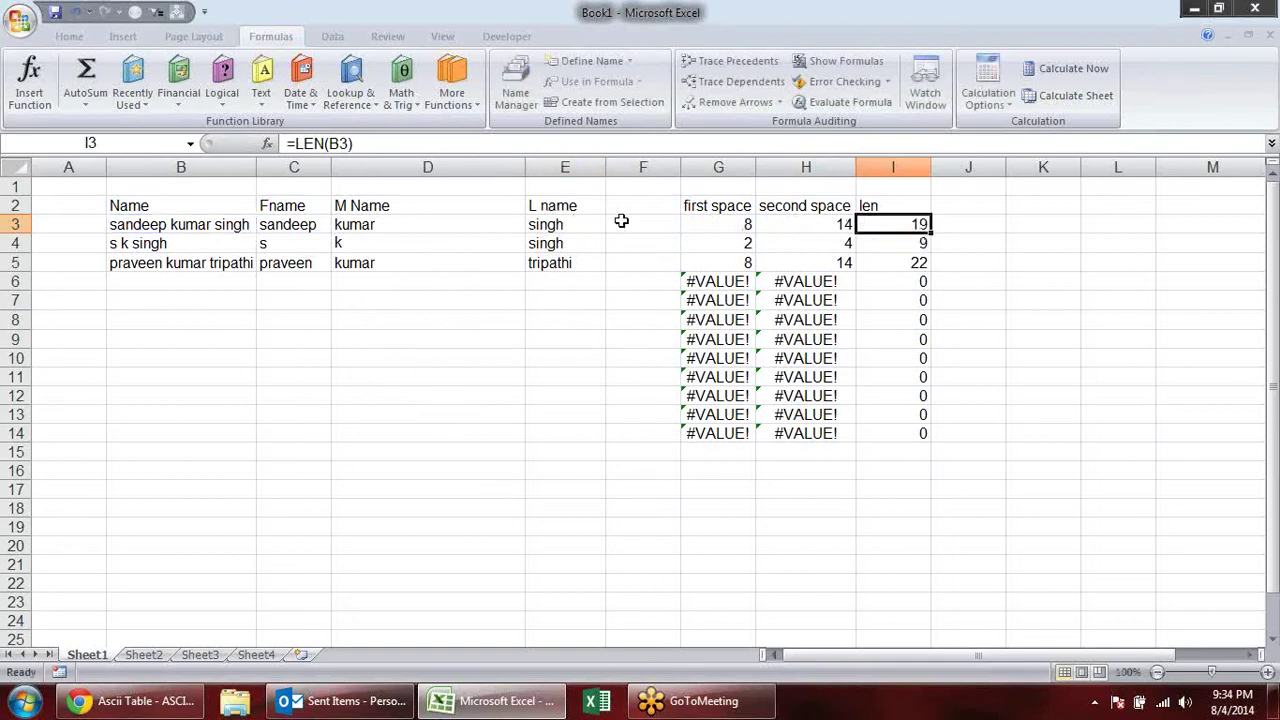
{"action": "double_click", "coordinate": [565, 224]}
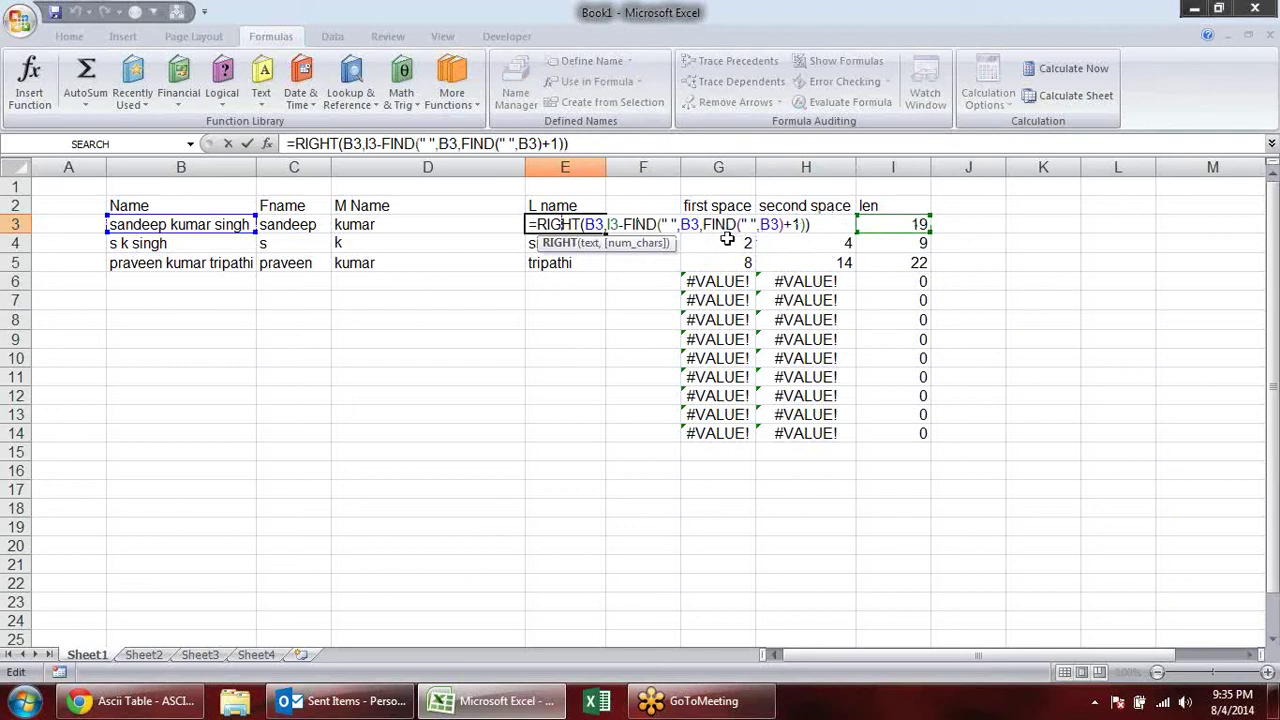
{"action": "double_click", "coordinate": [612, 224]}
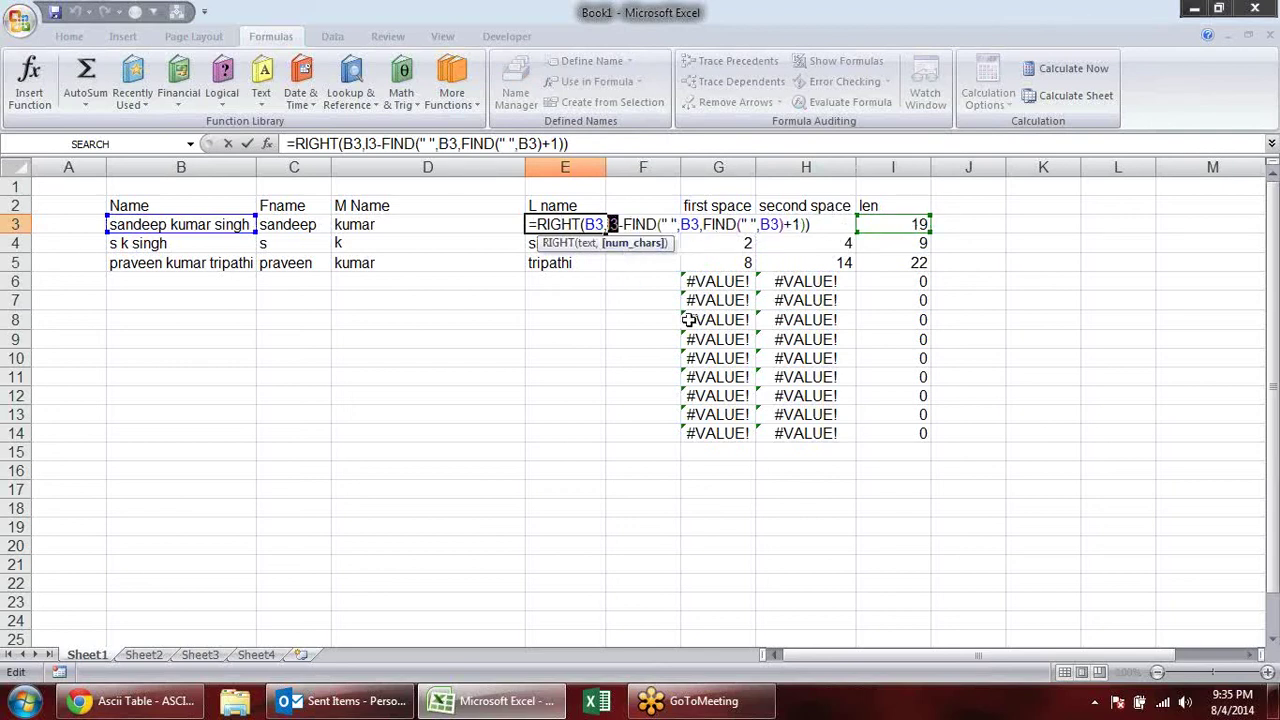
{"action": "type", "text": "LEN(B3)"}
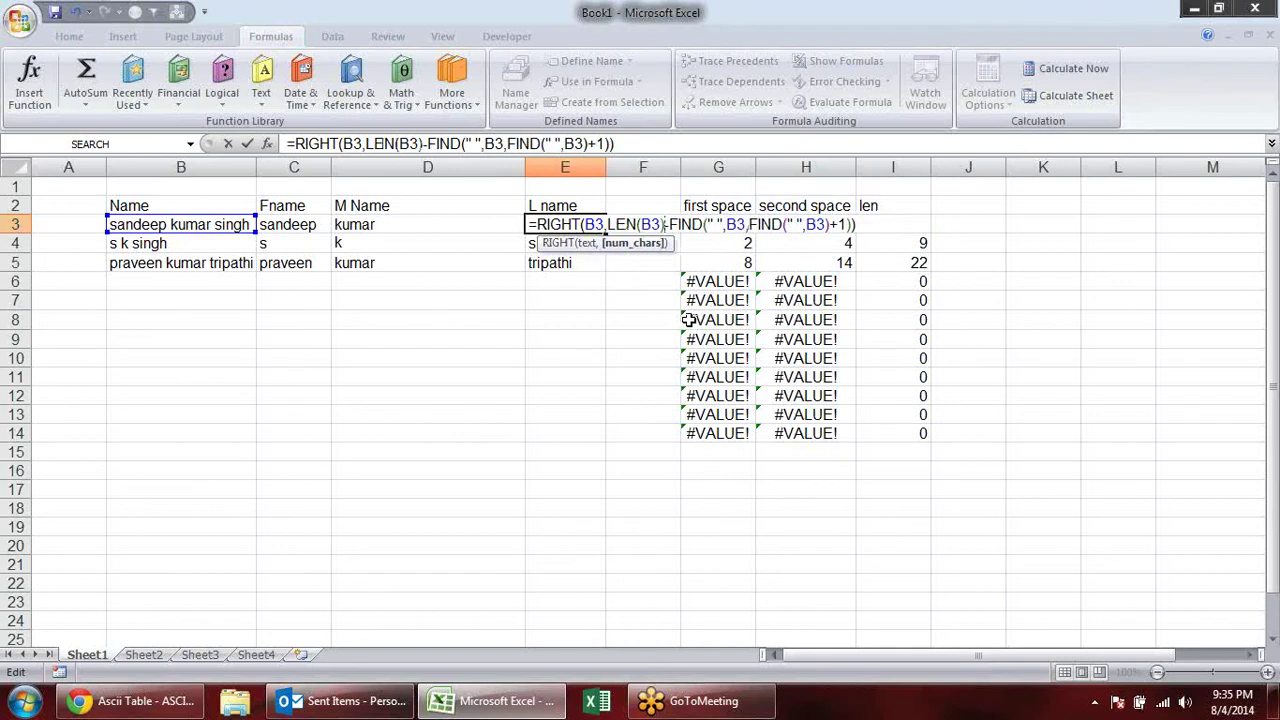
{"action": "key", "text": "Return"}
- Check helper cells G3, I3, I7 and G5, then select columns G through I
{"action": "left_click", "coordinate": [749, 230]}
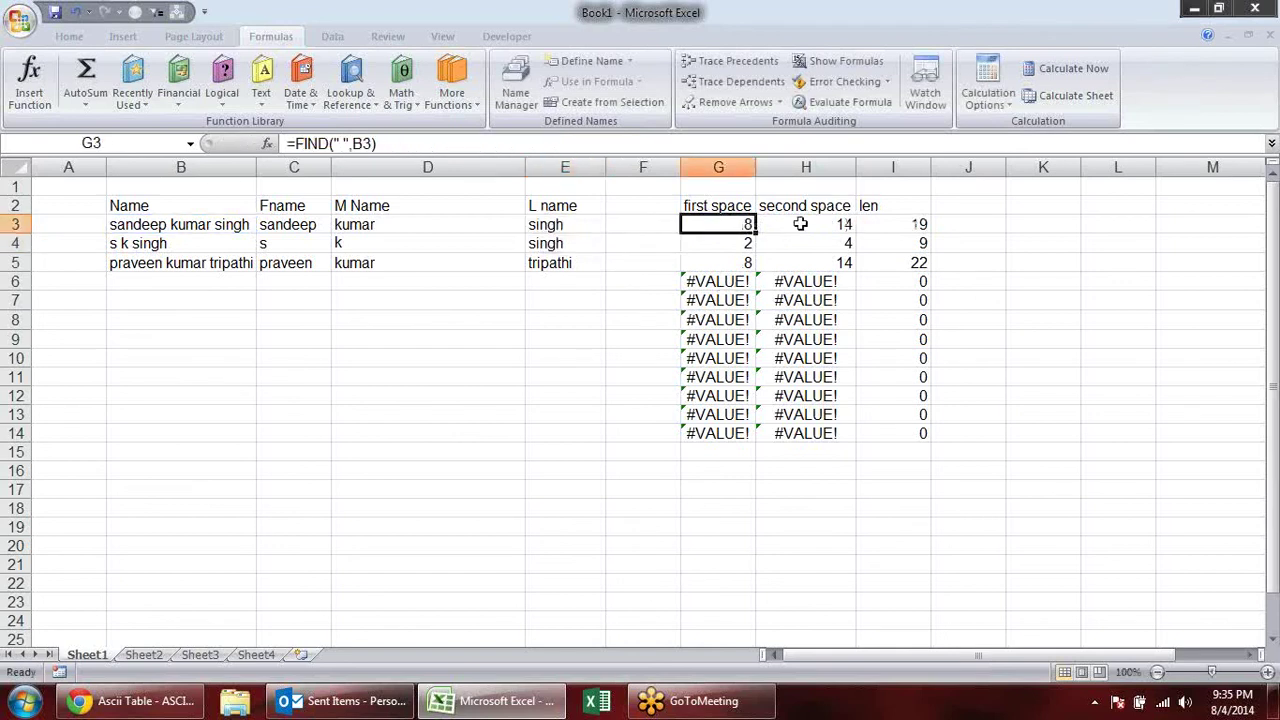
{"action": "left_click", "coordinate": [905, 224]}
{"action": "left_click", "coordinate": [925, 300]}
{"action": "left_click", "coordinate": [740, 262]}
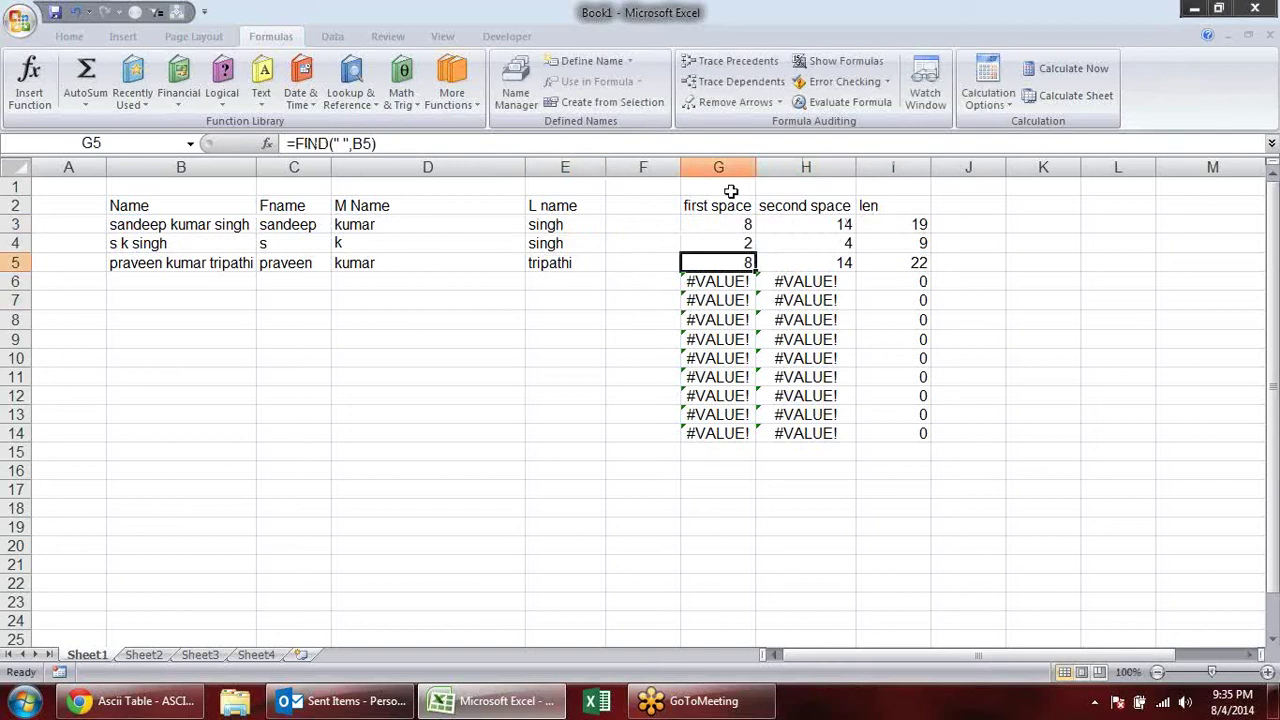
{"action": "left_click_drag", "start_coordinate": [720, 167], "coordinate": [905, 167]}
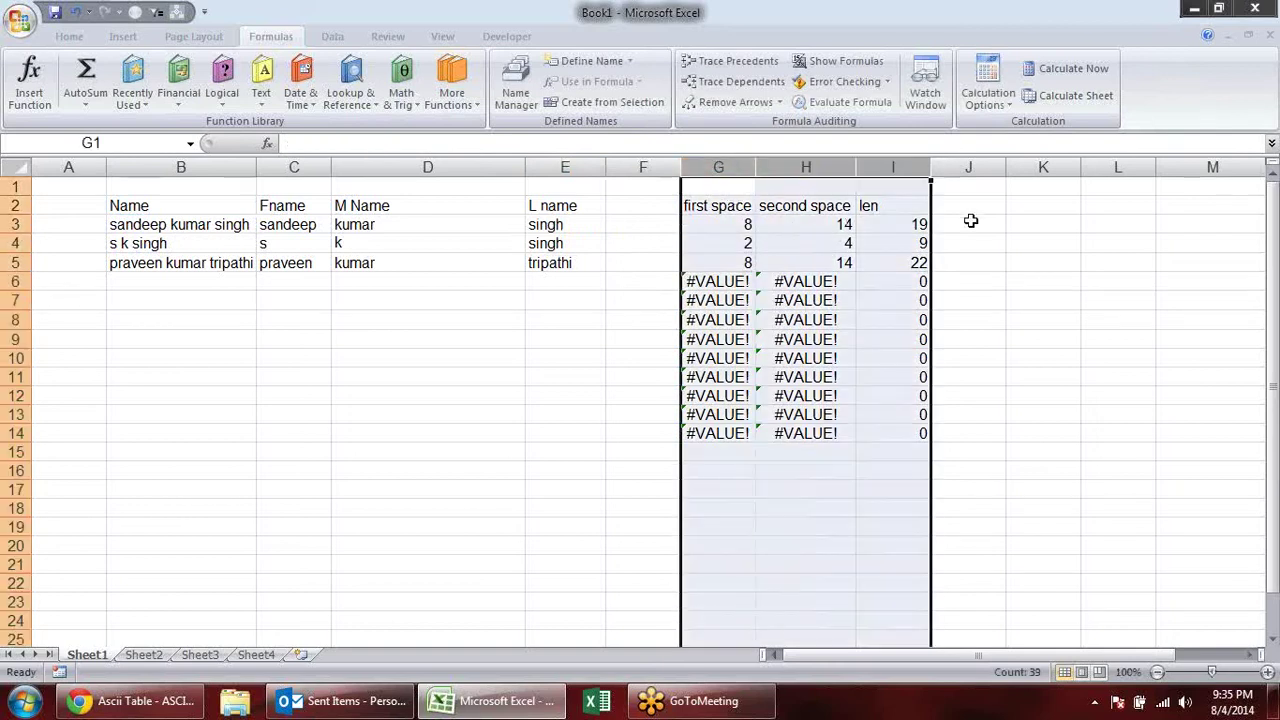
- Delete helper columns G:I and fill the C3:E3 name formulas down to row 11
{"action": "key", "text": "alt+e"}
{"action": "key", "text": "d"}
{"action": "left_click", "coordinate": [565, 376]}
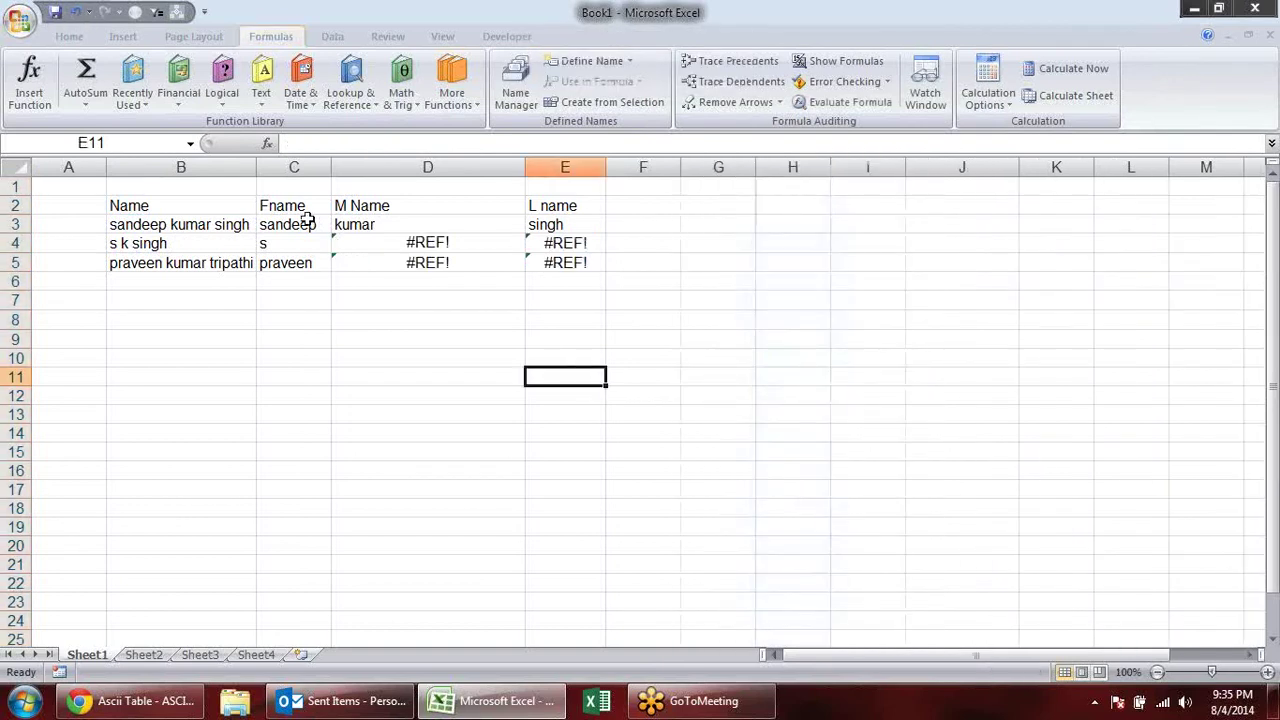
{"action": "left_click", "coordinate": [307, 220]}
{"action": "key", "text": "F2"}
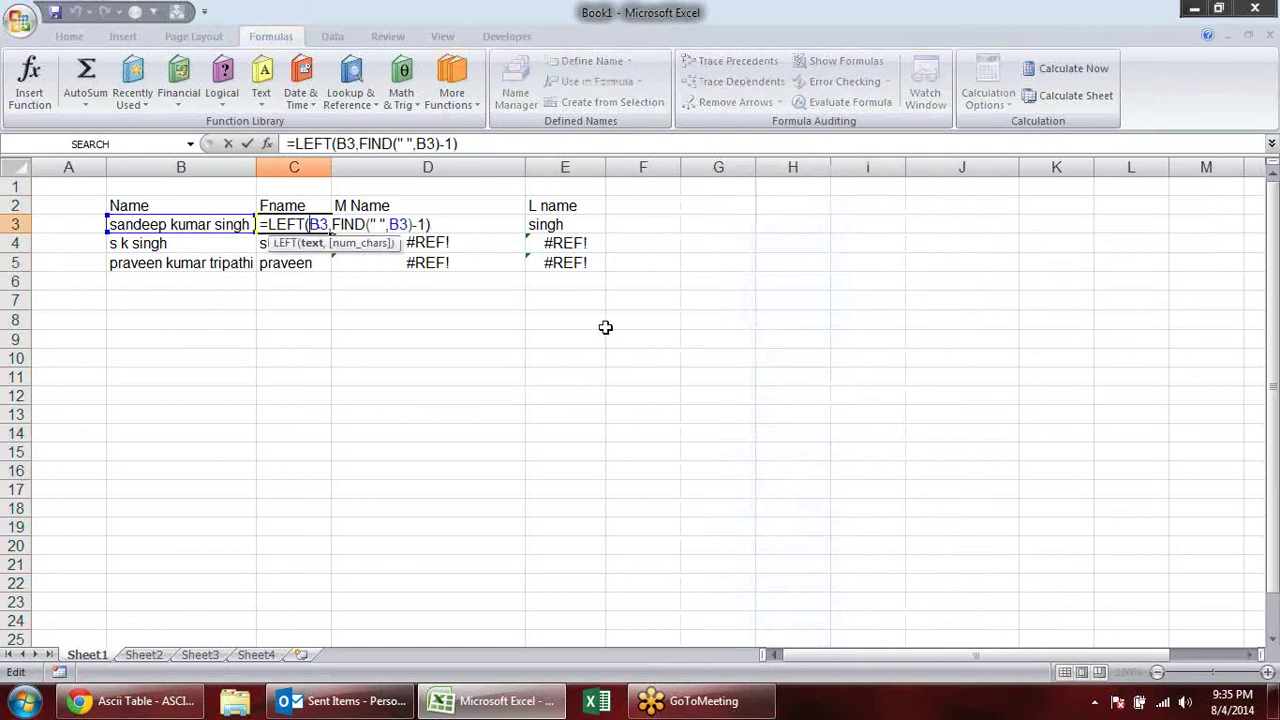
{"action": "key", "text": "Escape"}
{"action": "mouse_move", "coordinate": [310, 222]}
{"action": "left_mouse_down"}
{"action": "mouse_move", "coordinate": [504, 214]}
{"action": "mouse_move", "coordinate": [562, 226]}
{"action": "mouse_move", "coordinate": [617, 376]}
{"action": "left_mouse_up"}
{"action": "left_click", "coordinate": [634, 286]}
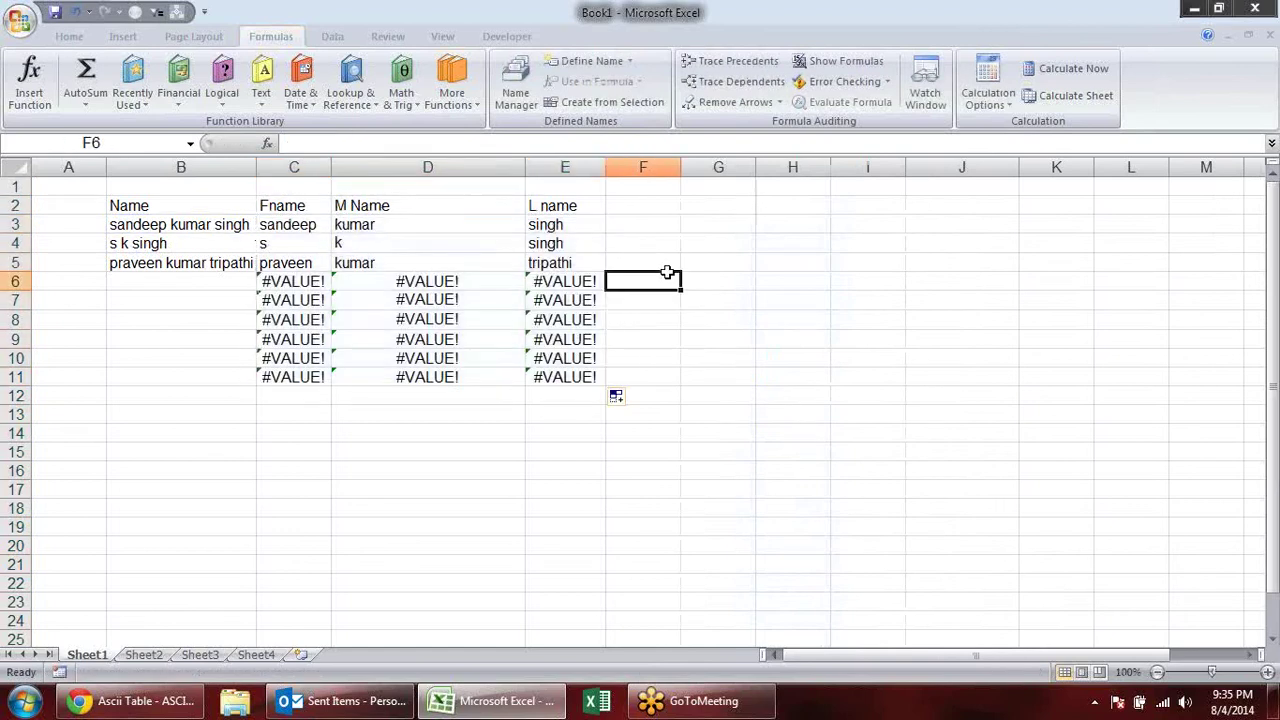
- Inspect the filled Fname, M Name and L name formulas in rows 6 to 11
{"action": "left_click", "coordinate": [289, 307]}
{"action": "left_click", "coordinate": [288, 281]}
{"action": "left_click", "coordinate": [306, 303]}
{"action": "left_click", "coordinate": [305, 352]}
{"action": "left_click", "coordinate": [302, 374]}
{"action": "left_click", "coordinate": [398, 378]}
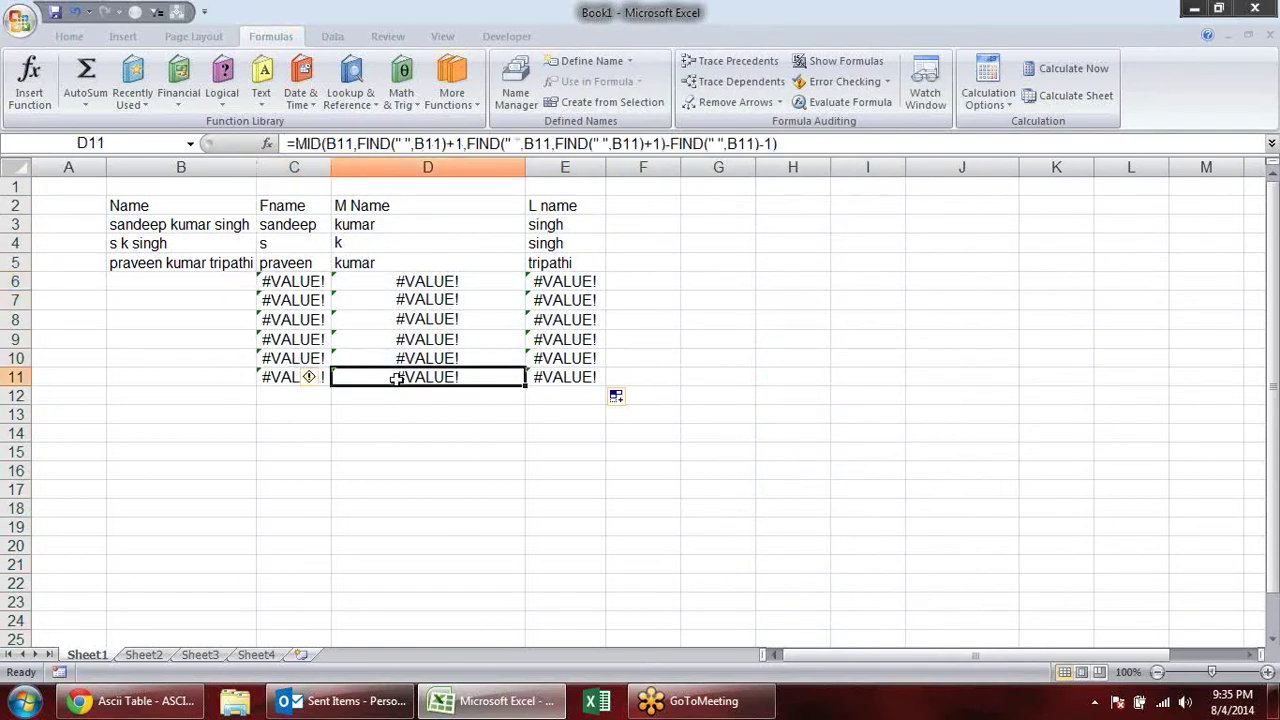
{"action": "left_click", "coordinate": [418, 302]}
{"action": "left_click", "coordinate": [418, 281]}
{"action": "left_click", "coordinate": [591, 286]}
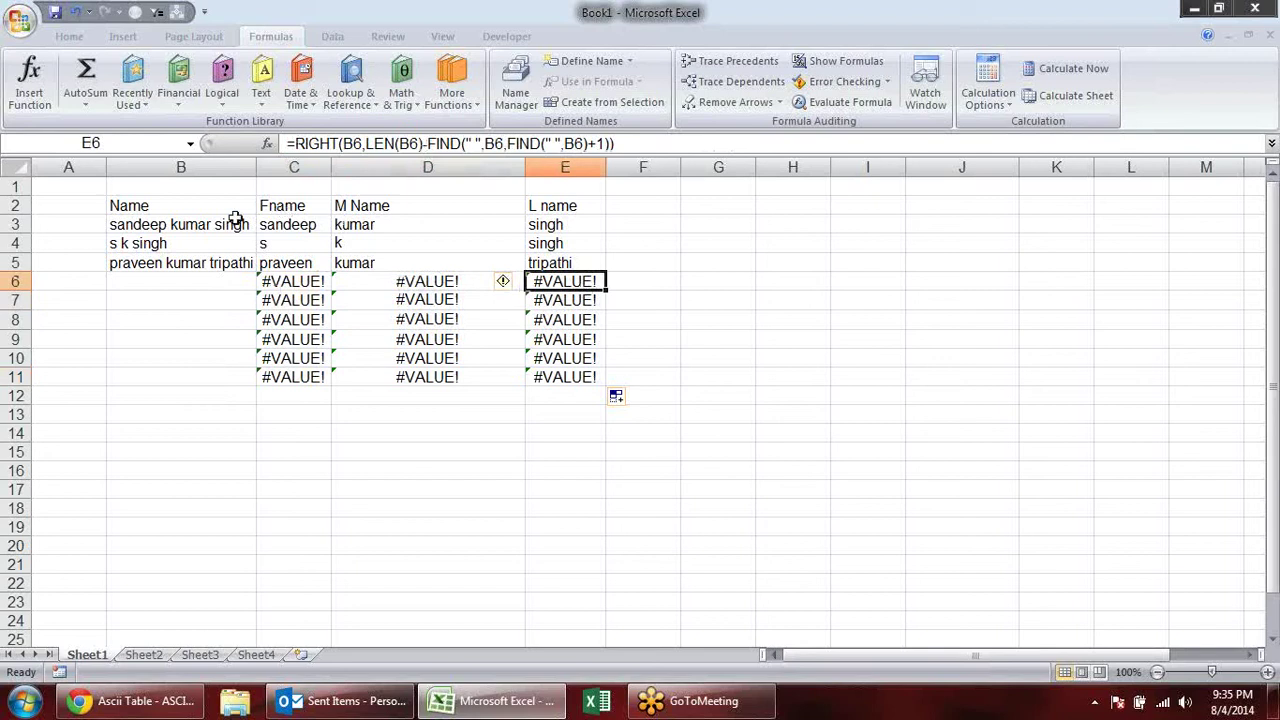
- Review the C3, D3 and E3 name formulas without changing them
{"action": "left_click", "coordinate": [278, 225]}
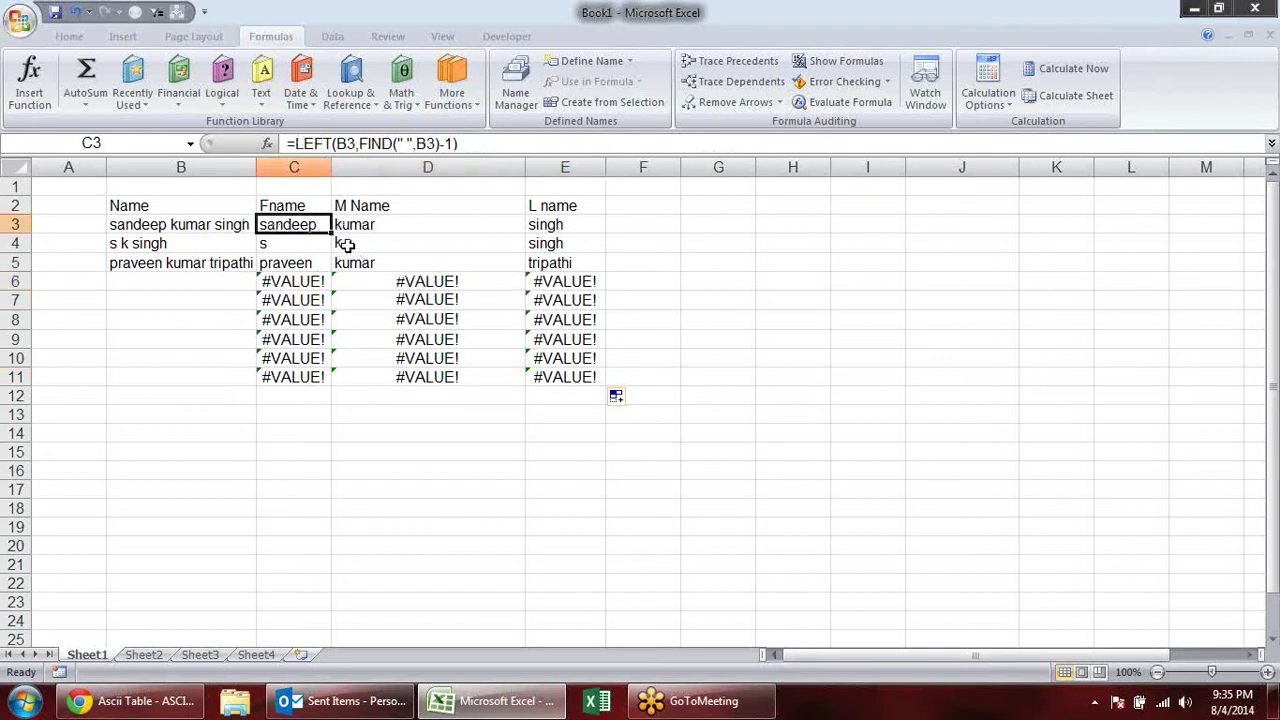
{"action": "left_click", "coordinate": [386, 222]}
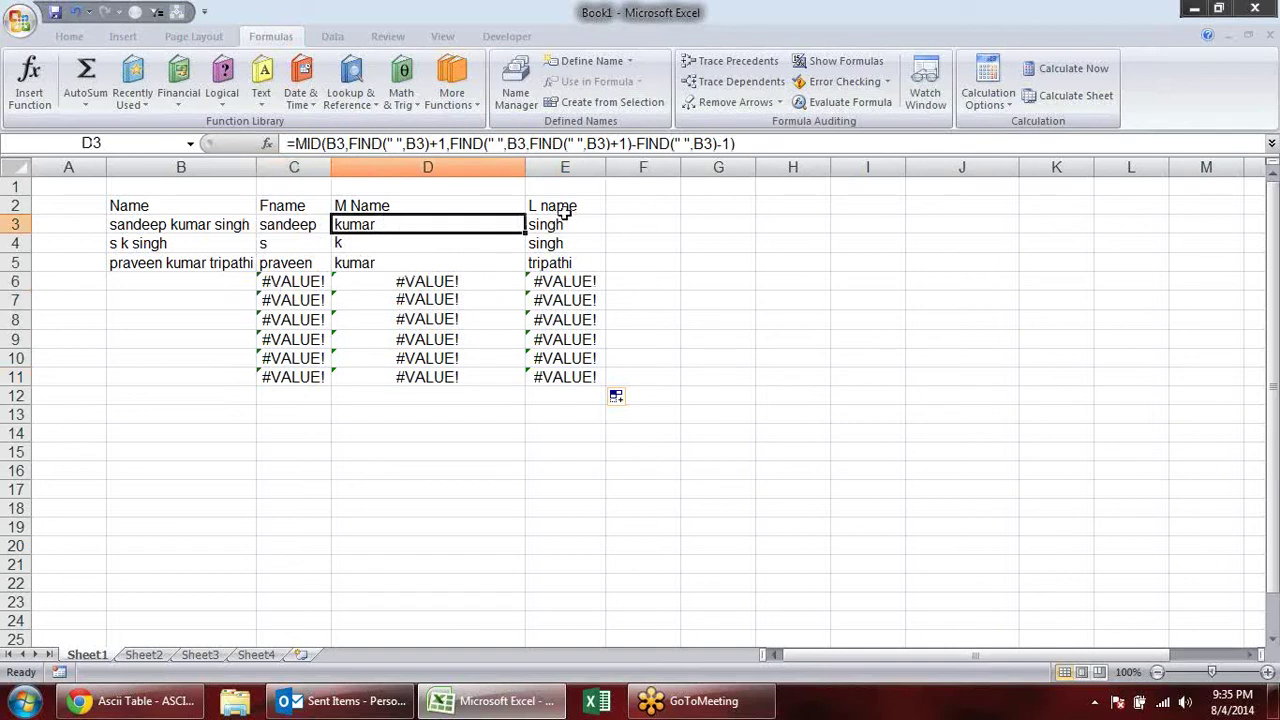
{"action": "left_click", "coordinate": [558, 225]}
{"action": "double_click", "coordinate": [297, 228]}
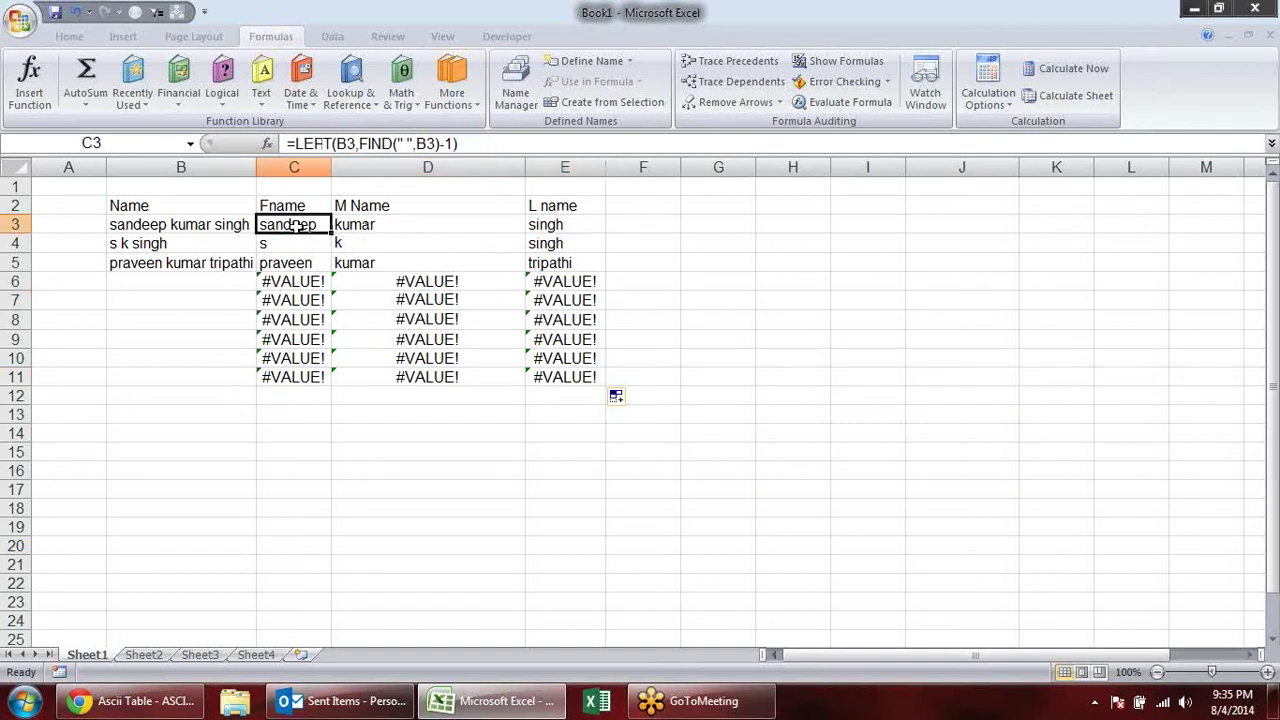
{"action": "double_click", "coordinate": [452, 225]}
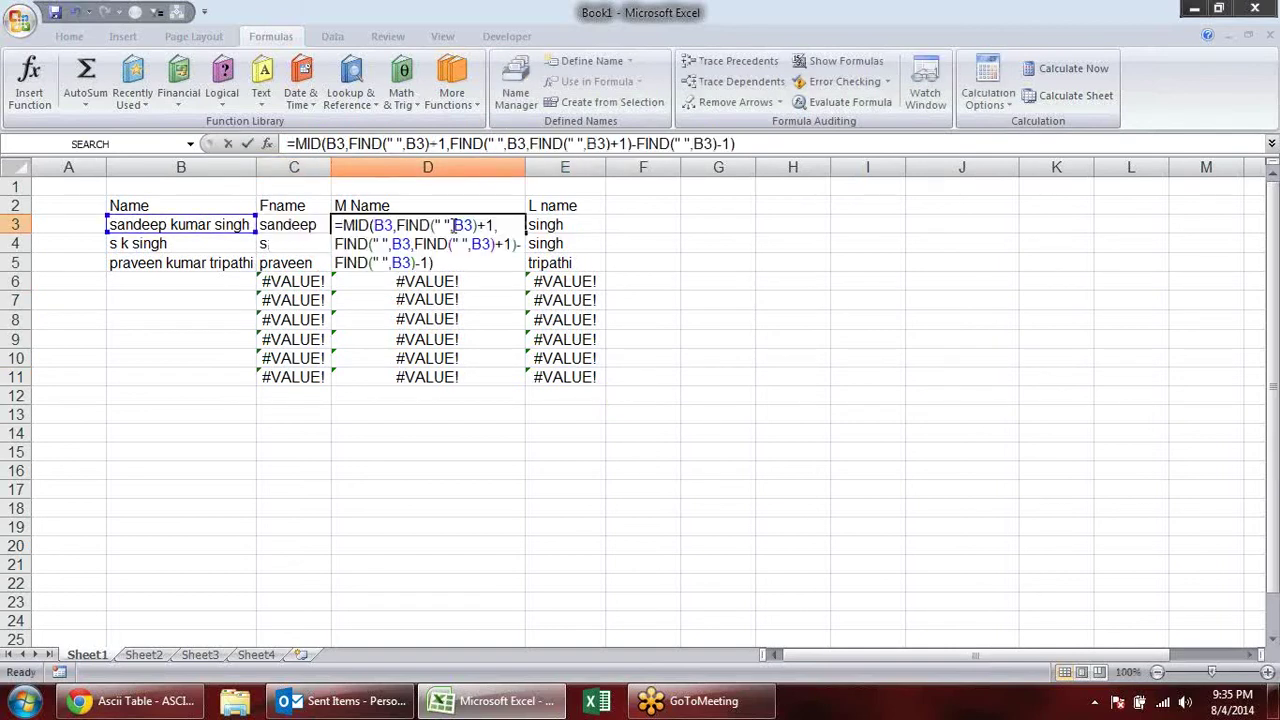
{"action": "key", "text": "Escape"}
{"action": "double_click", "coordinate": [578, 226]}
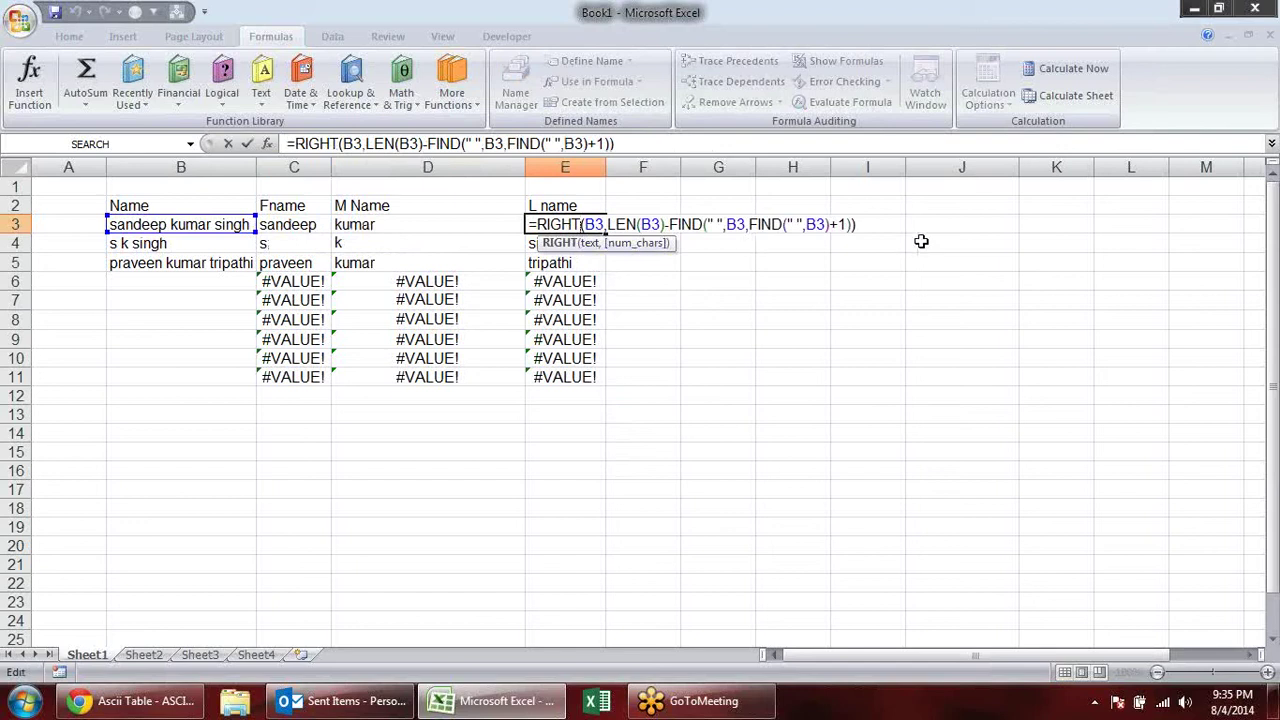
{"action": "key", "text": "Escape"}
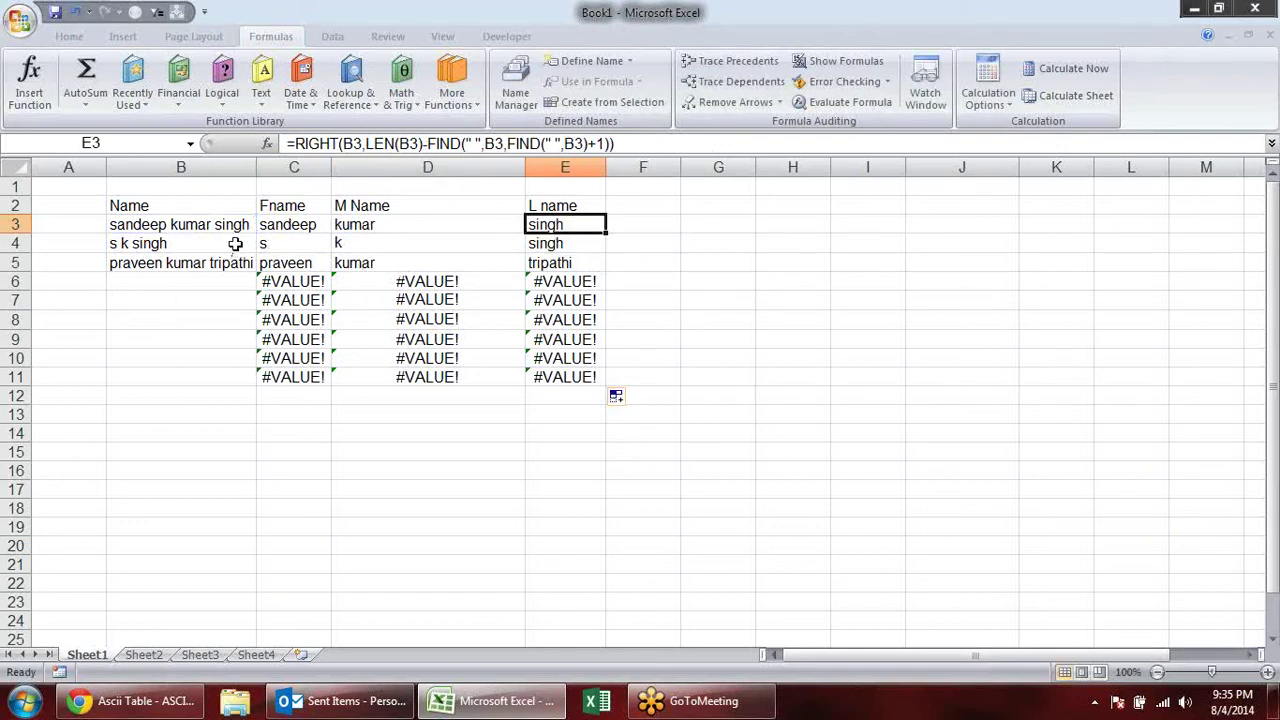
{"action": "left_click", "coordinate": [212, 283]}
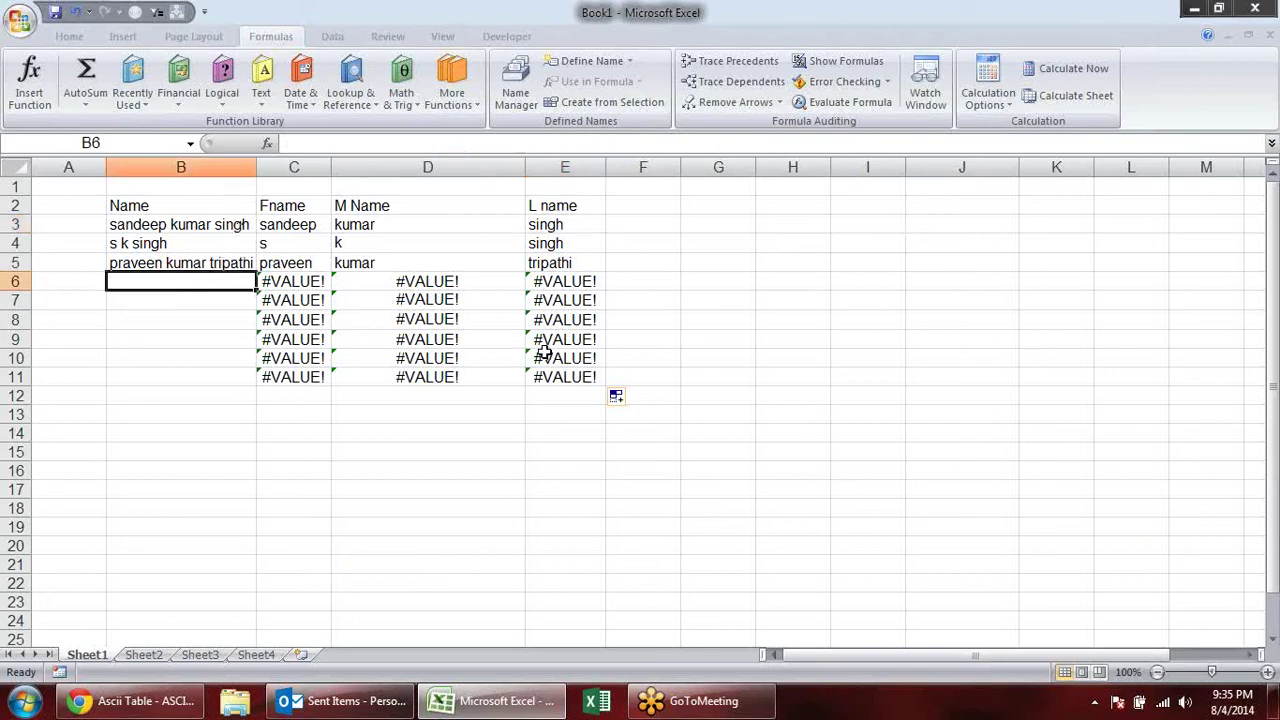
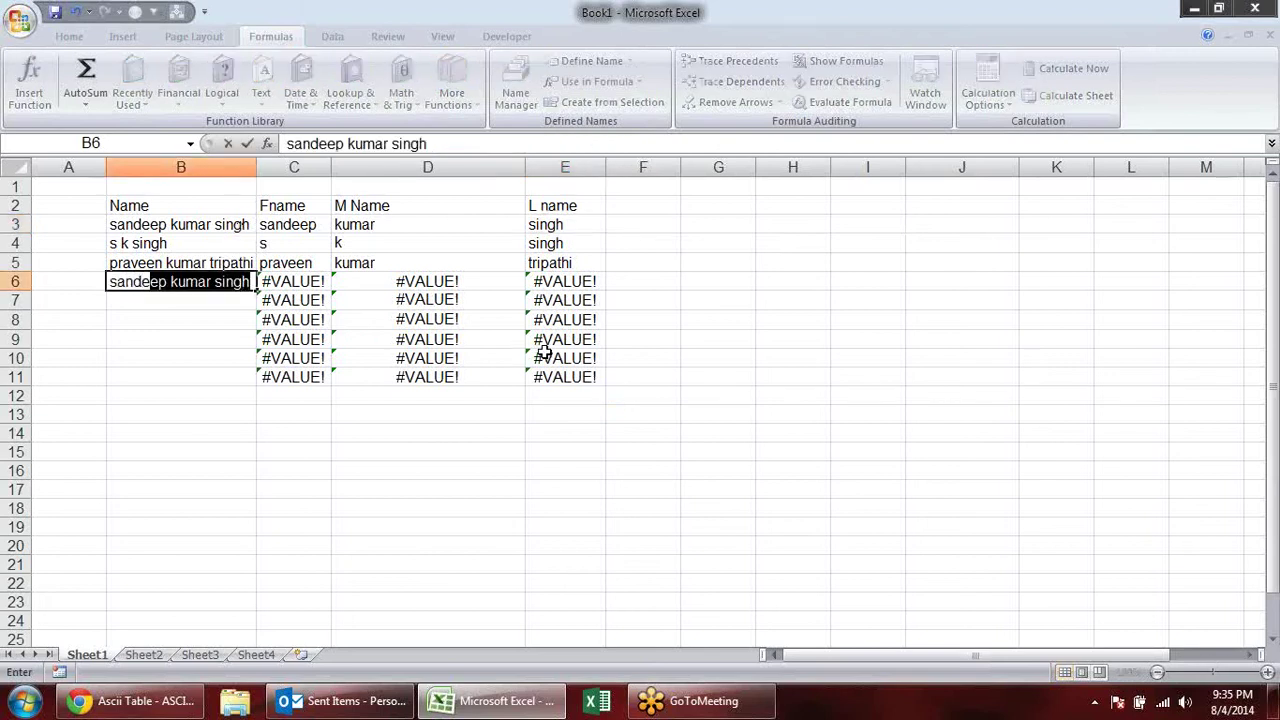
{"action": "key", "text": "Return"}
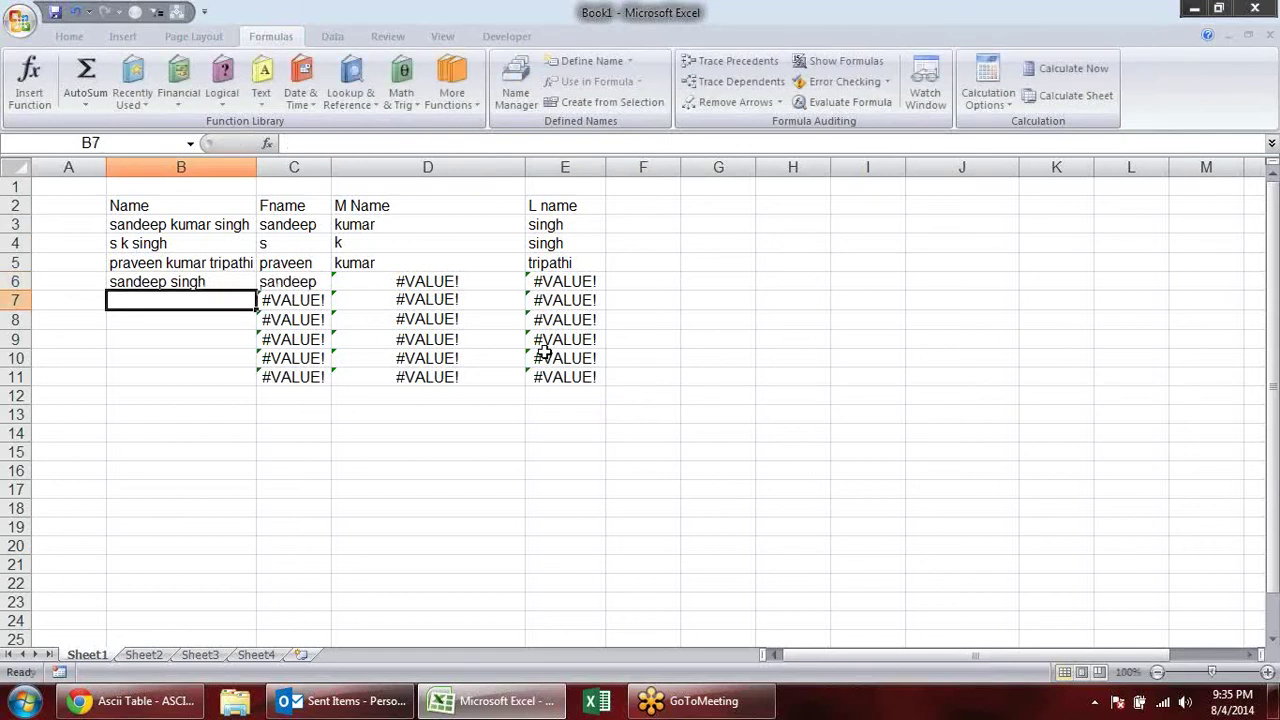
{"action": "double_click", "coordinate": [320, 283]}
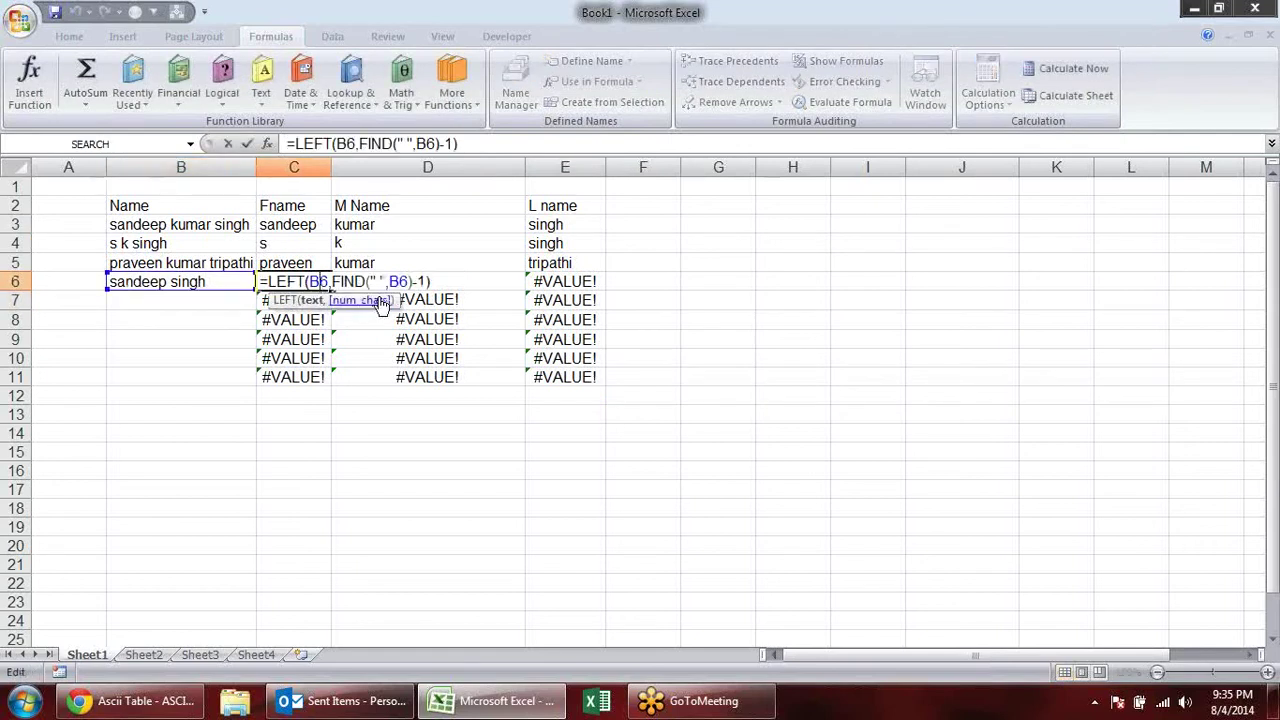
{"action": "key", "text": "ctrl+Return"}
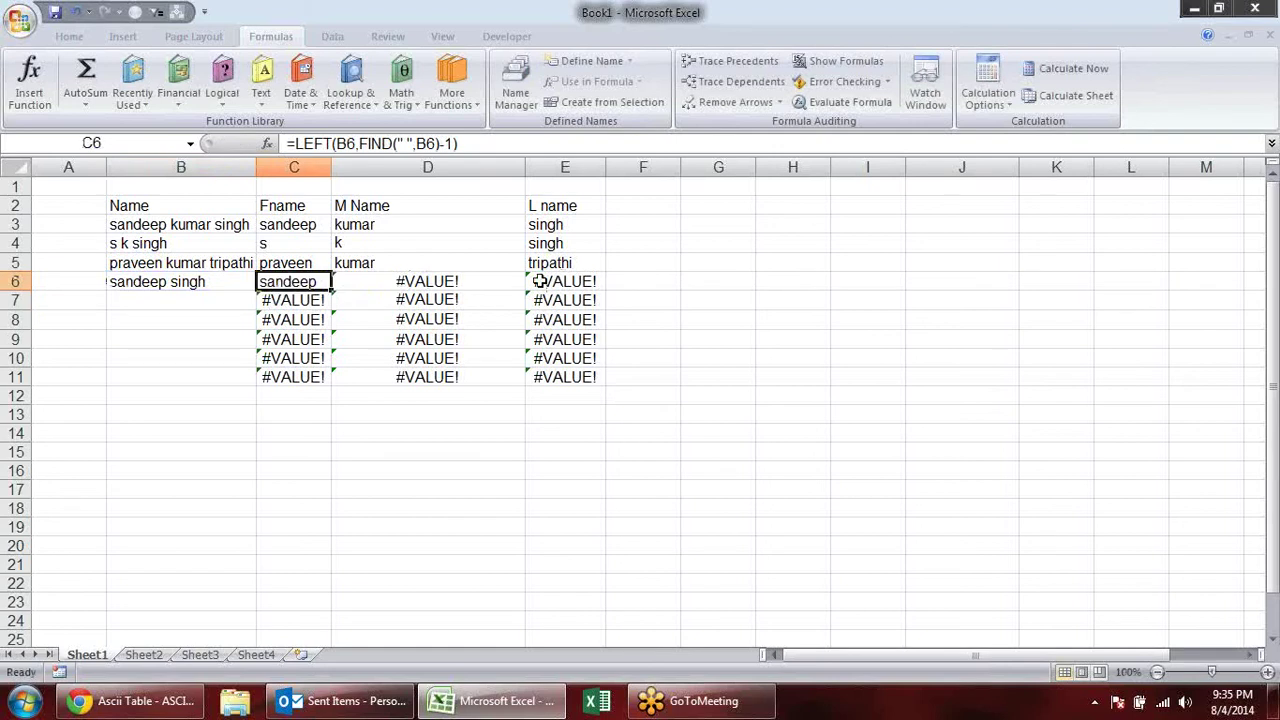
- Inspect the #VALUE! errors in D6 and E6 and begin editing D6
{"action": "left_click", "coordinate": [503, 288]}
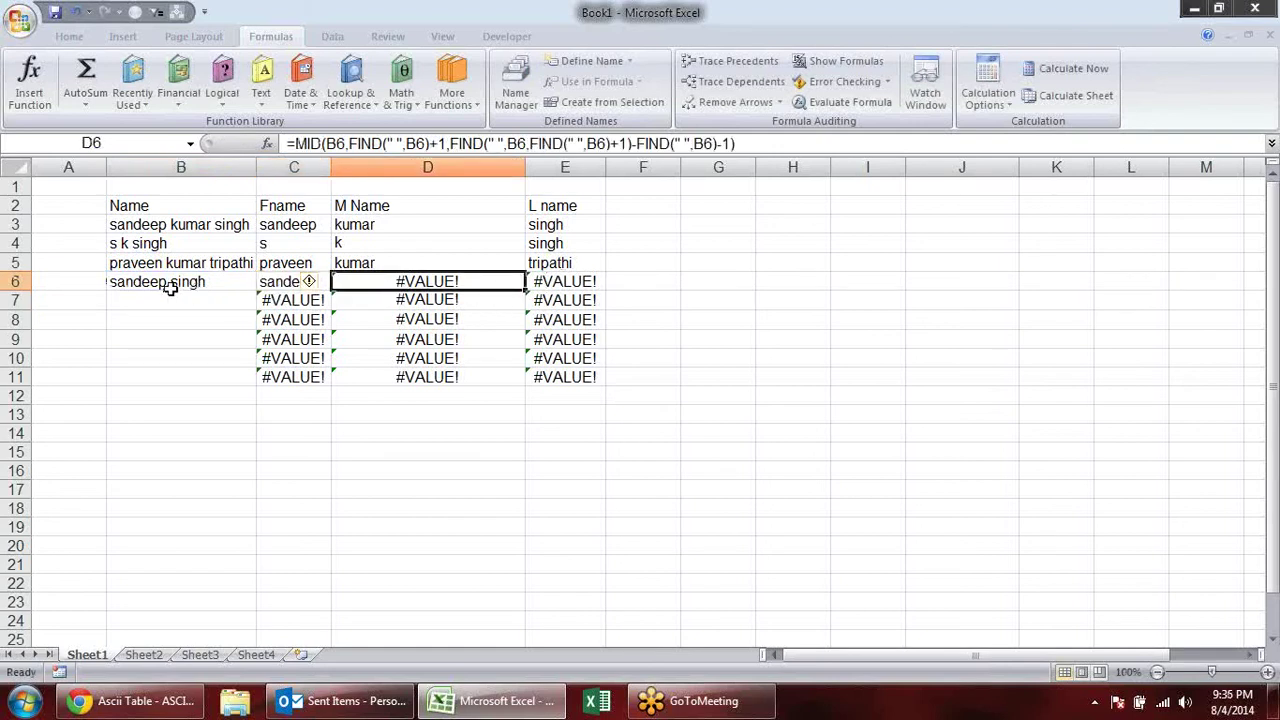
{"action": "left_click", "coordinate": [565, 284]}
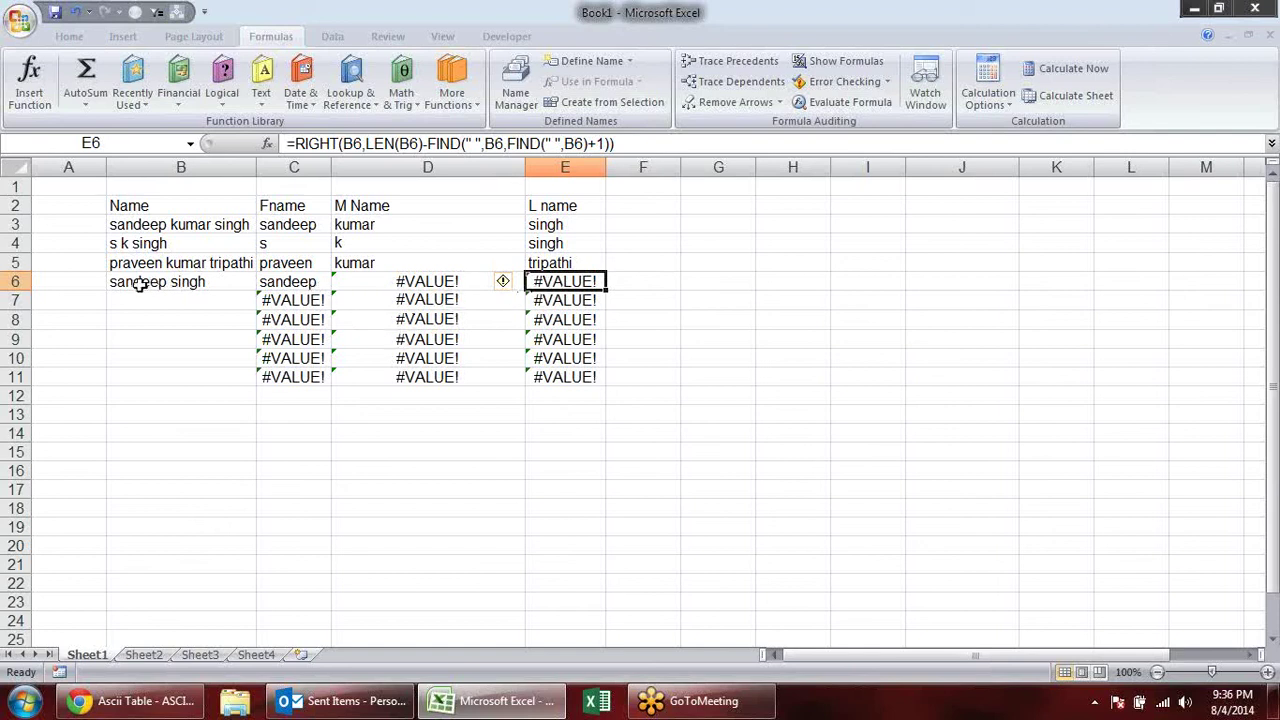
{"action": "left_click", "coordinate": [386, 282]}
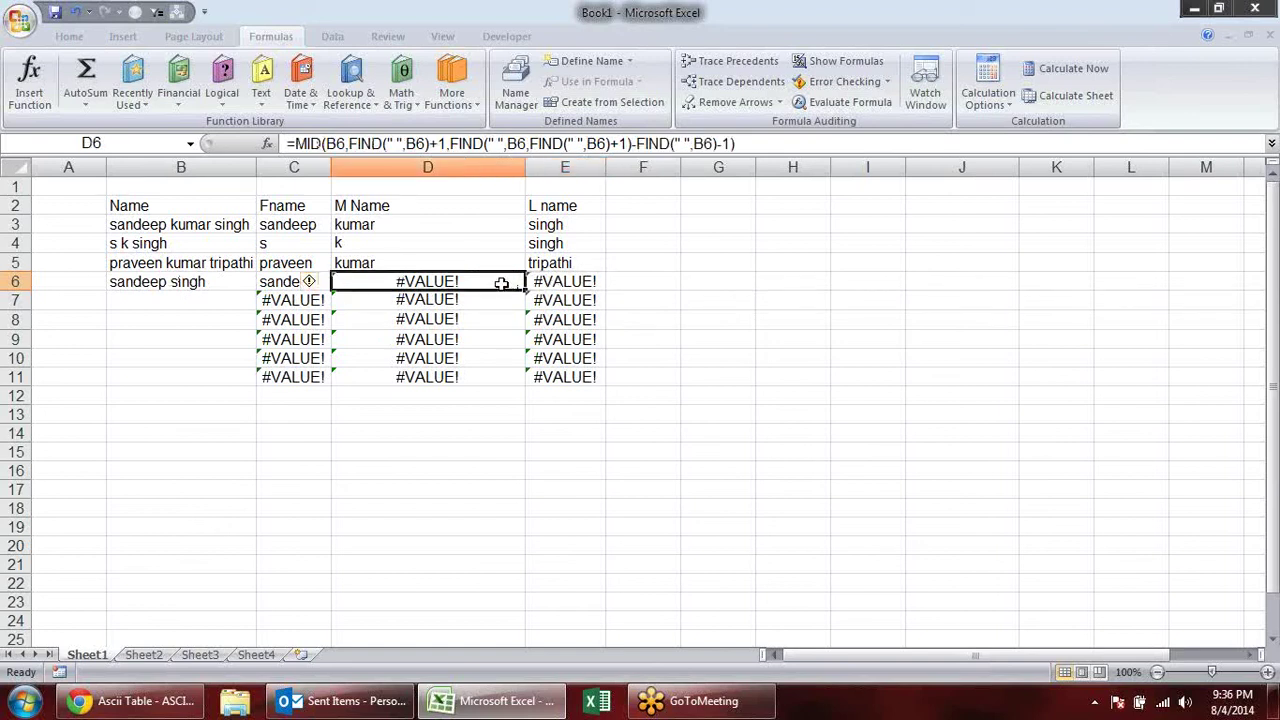
{"action": "double_click", "coordinate": [501, 282]}
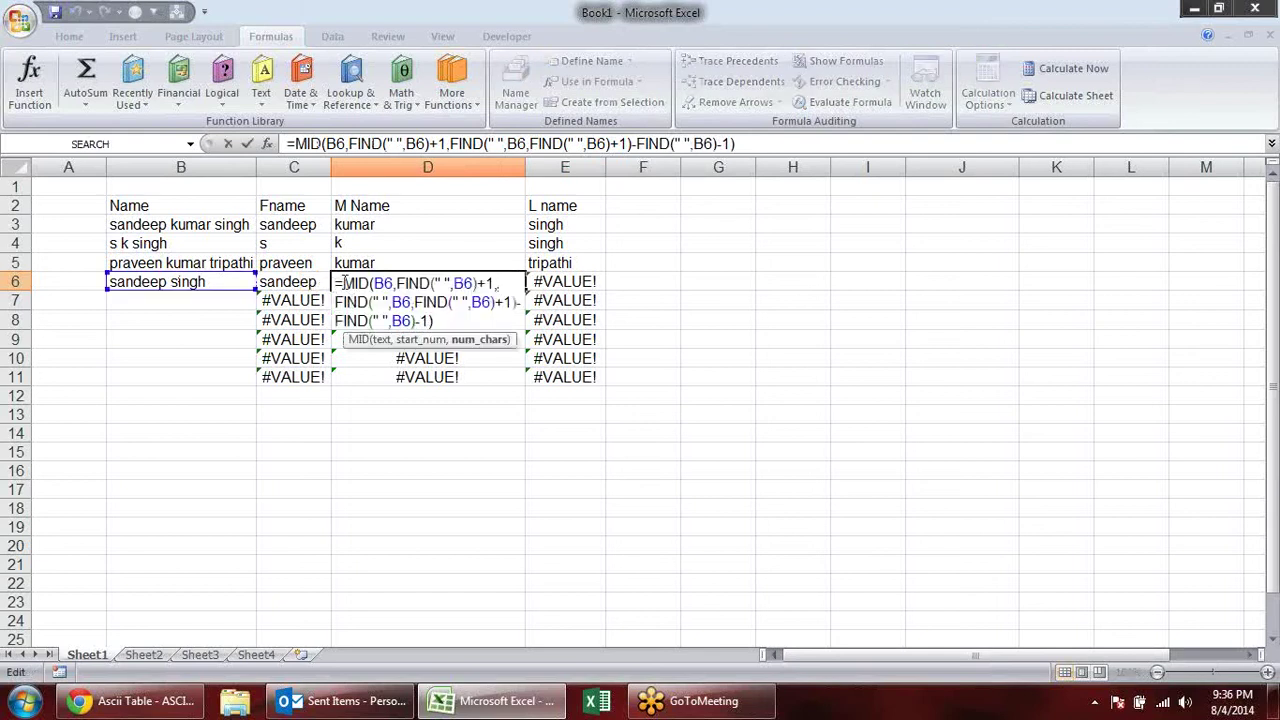
- Wrap D6's MID middle-name formula in IFERROR(...,"") so it shows blank
{"action": "type", "text": "if"}
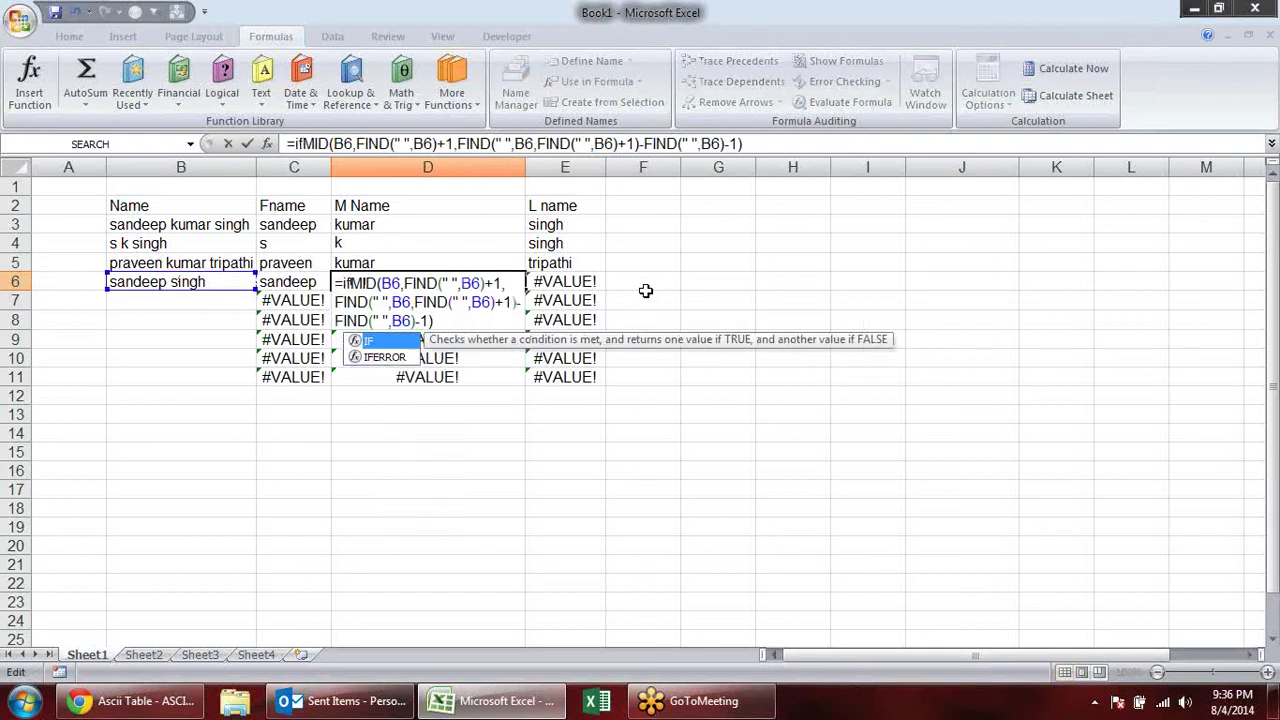
{"action": "key", "text": "Down"}
{"action": "key", "text": "Tab"}
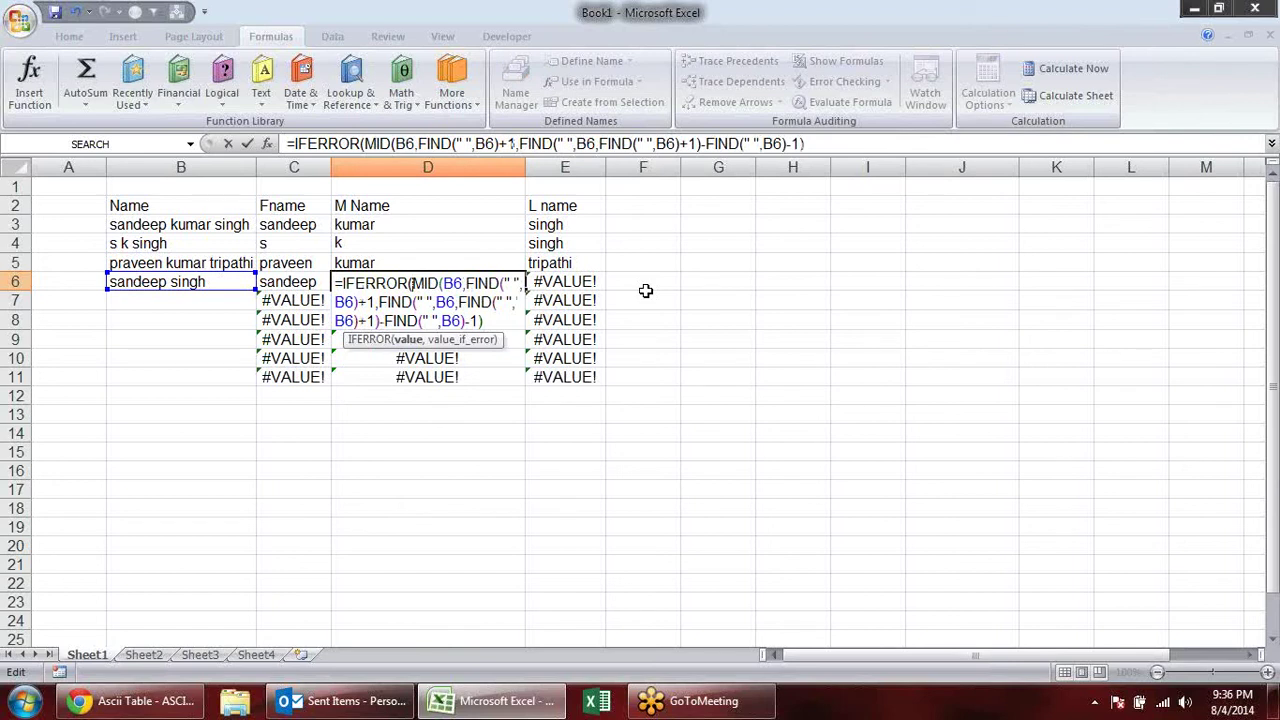
{"action": "left_click", "coordinate": [410, 340]}
{"action": "left_click", "coordinate": [492, 320]}
{"action": "type", "text": ",\""}
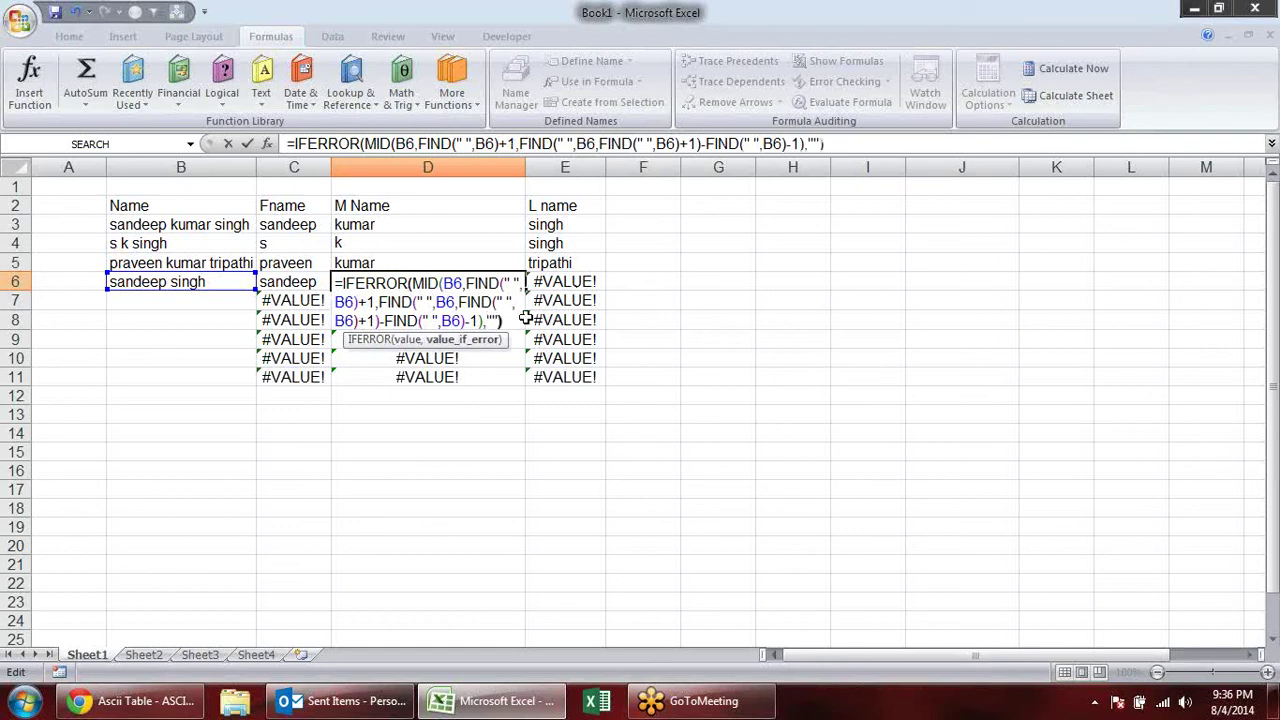
{"action": "key", "text": "Return"}
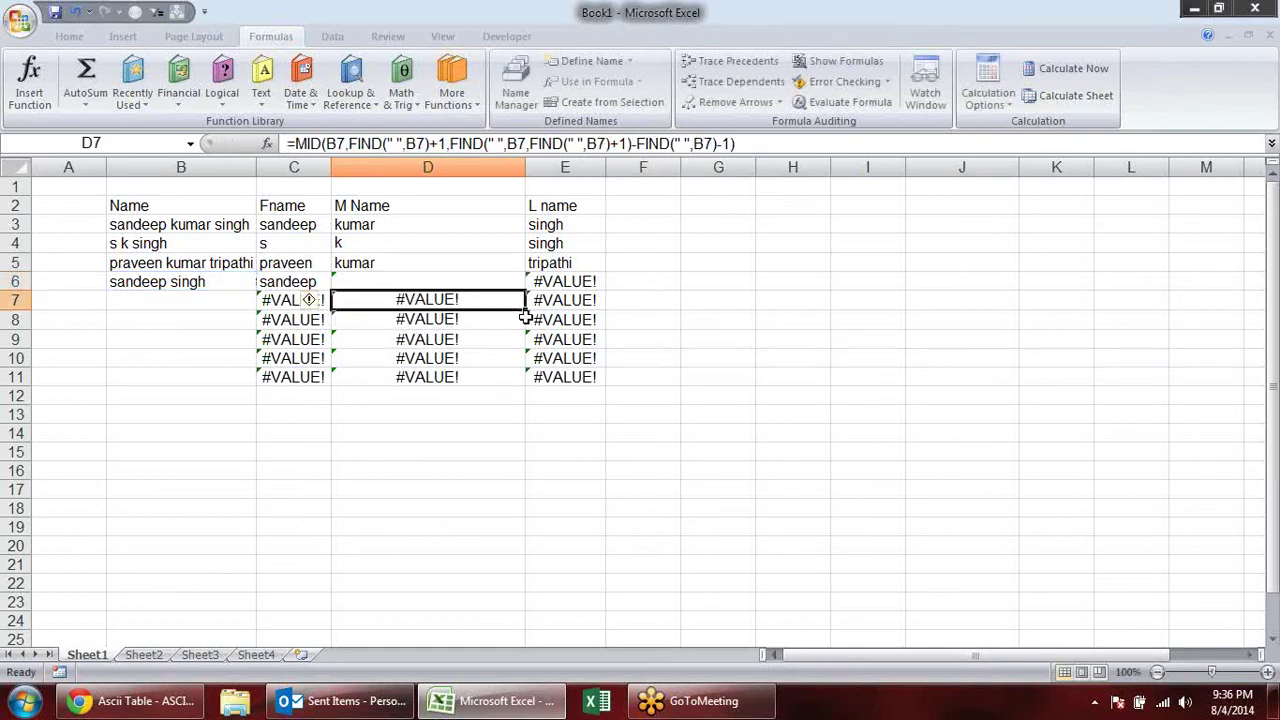
{"action": "left_click", "coordinate": [412, 270]}
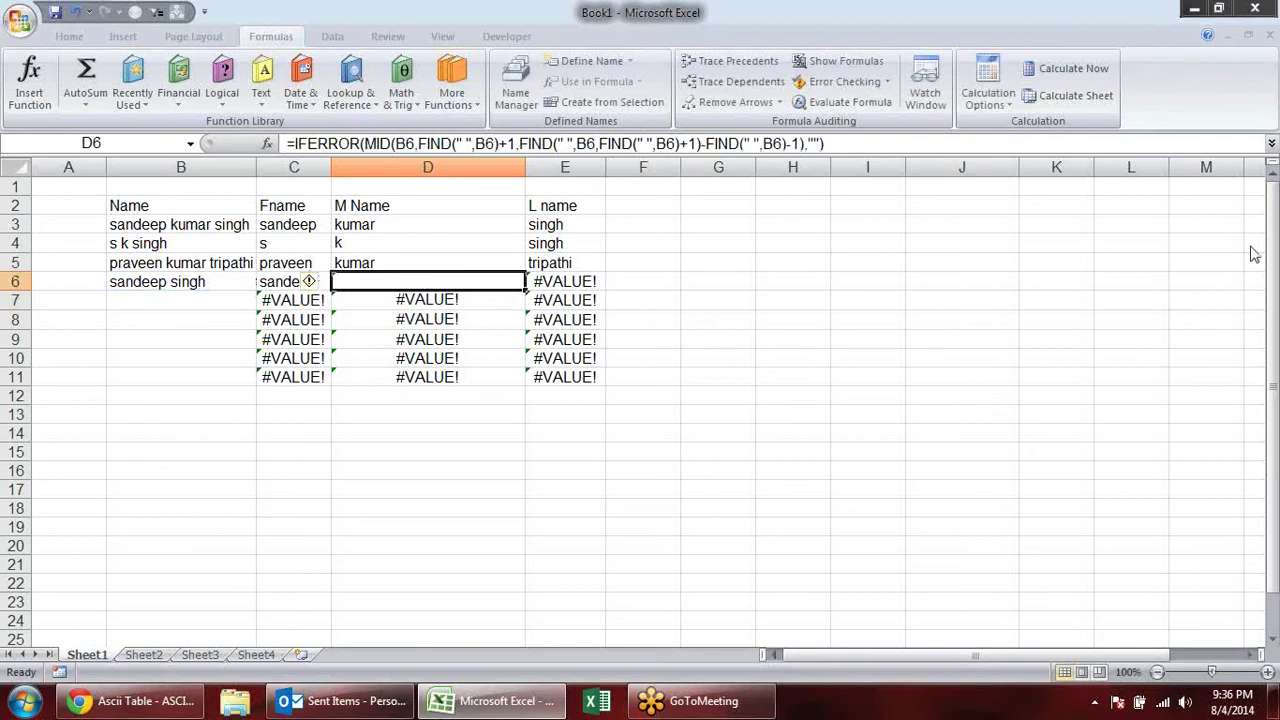
{"action": "left_click", "coordinate": [593, 278]}
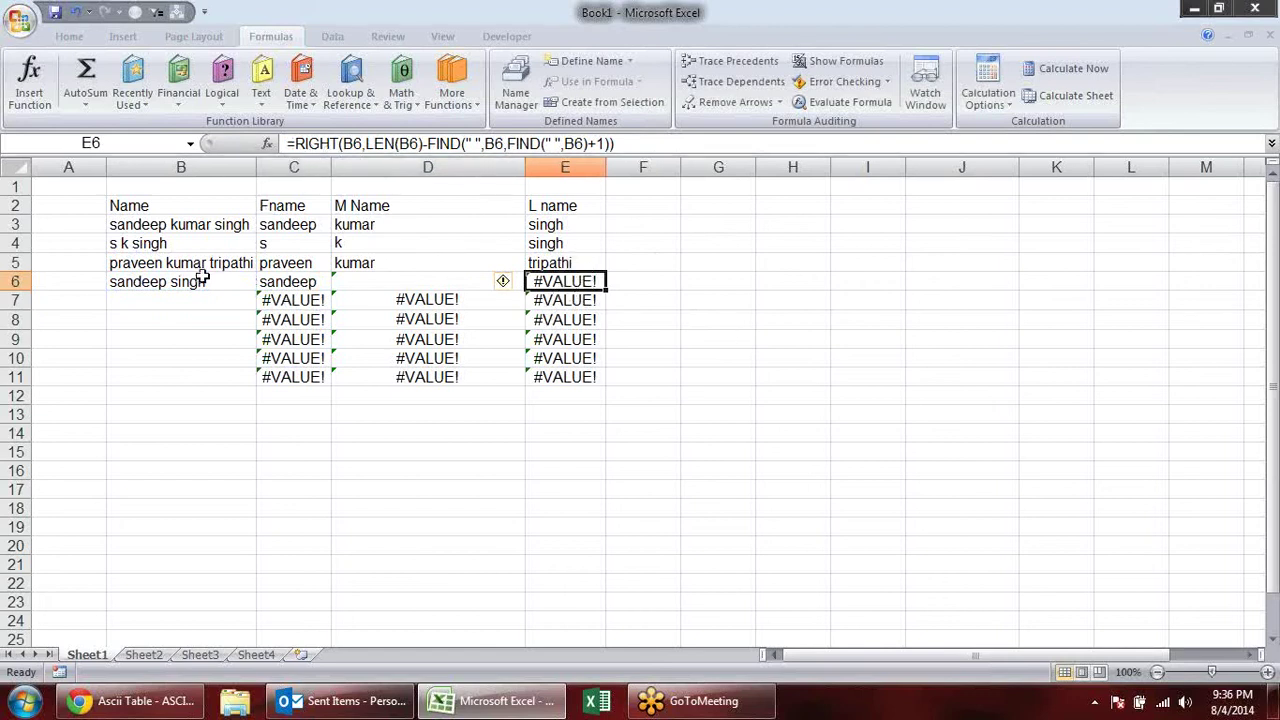
- Insert IFERROR( at the start of E6's last-name formula
{"action": "left_click", "coordinate": [293, 144]}
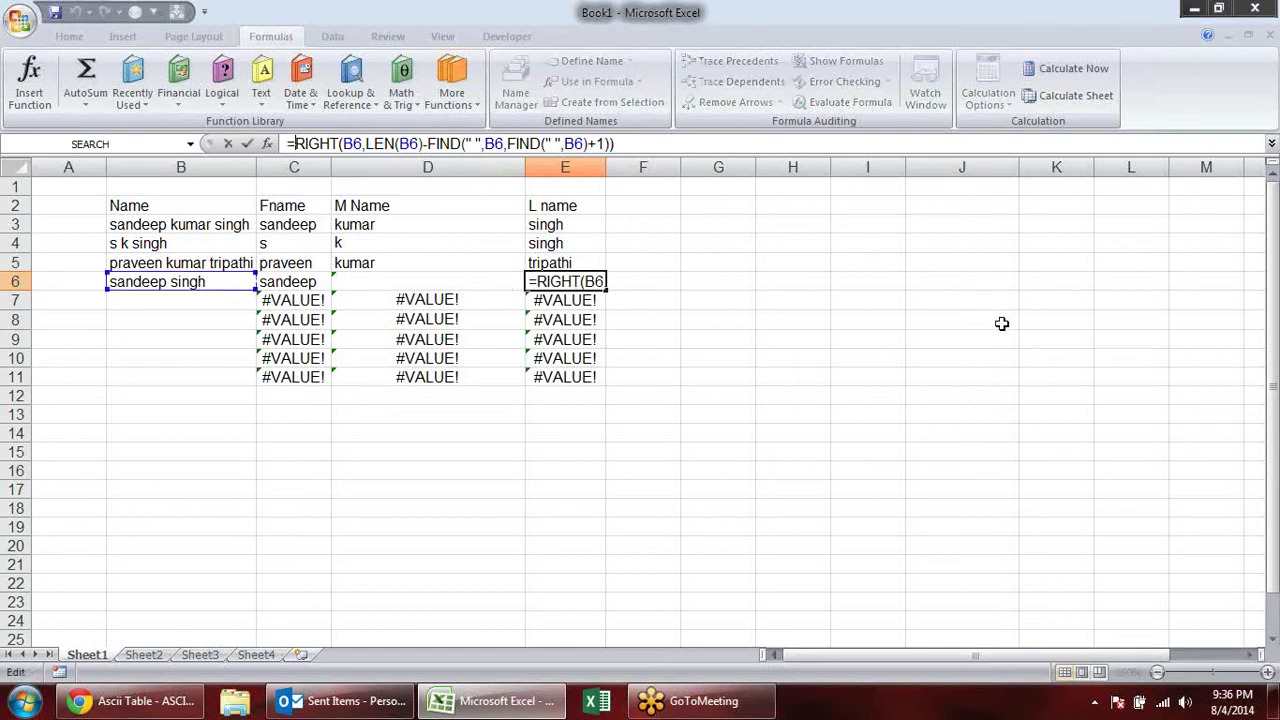
{"action": "type", "text": "IF("}
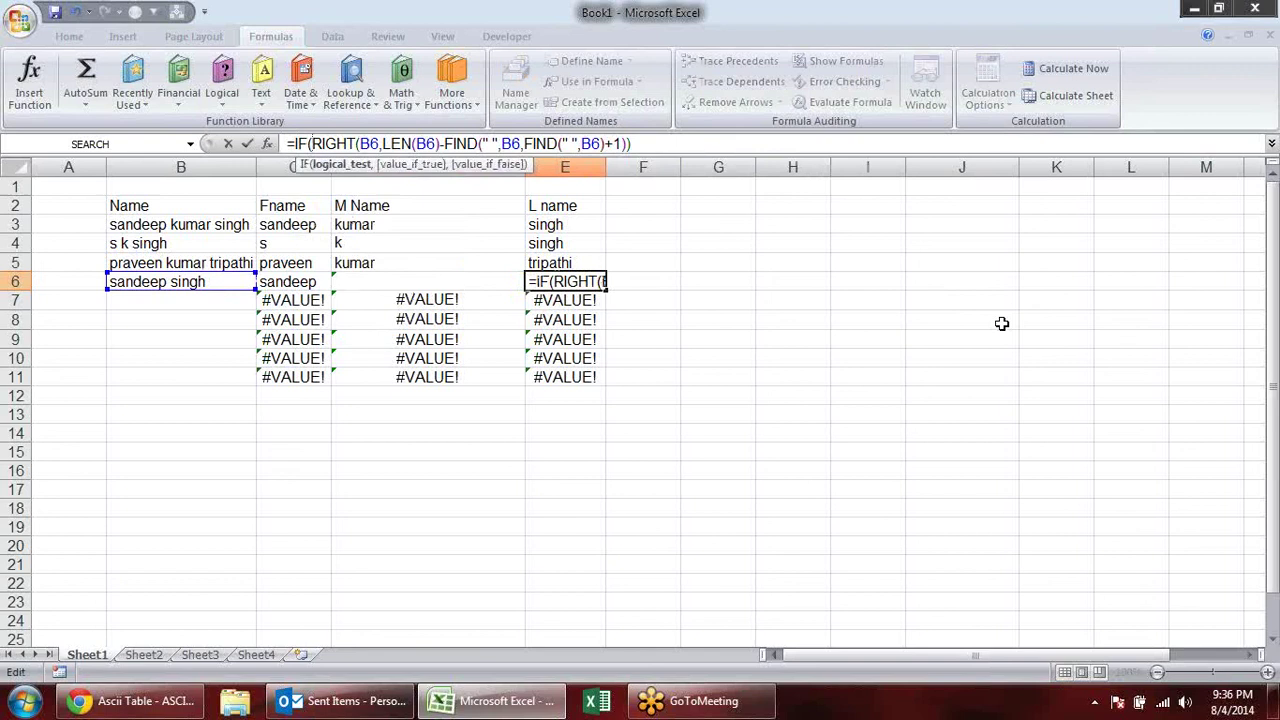
{"action": "key", "text": "BackSpace"}
{"action": "key", "text": "Down"}
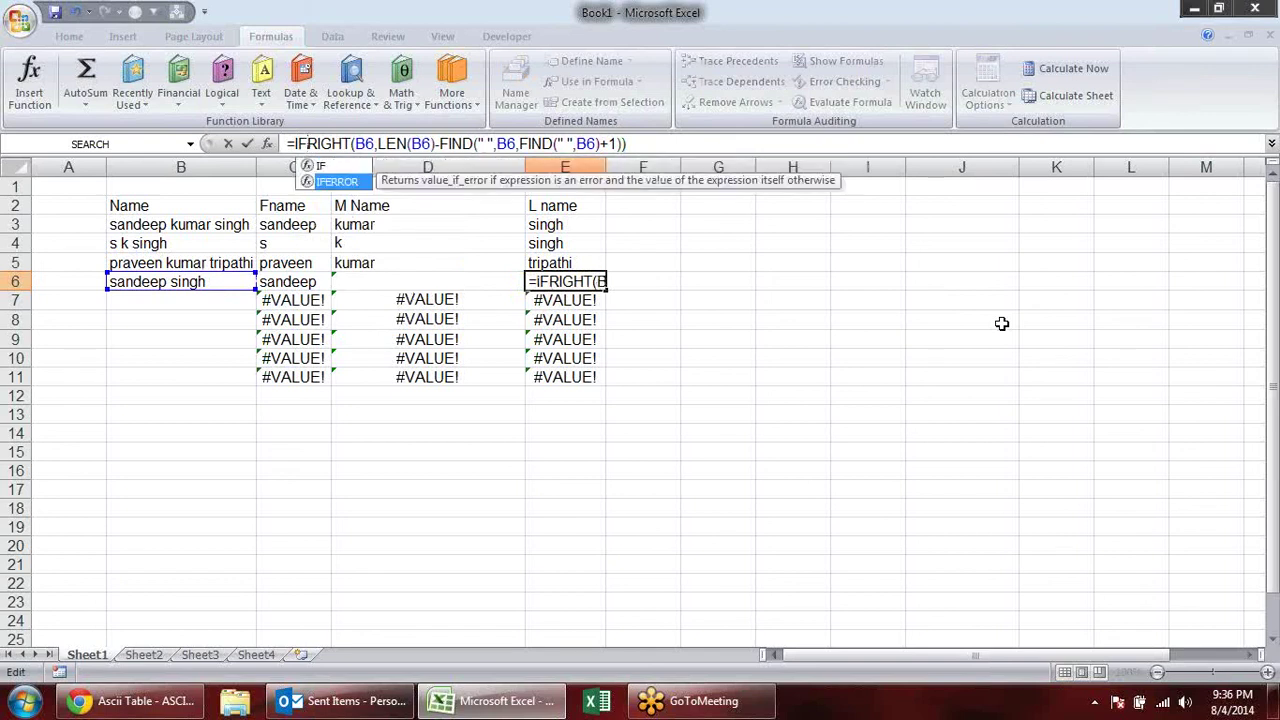
{"action": "key", "text": "Tab"}
- Add the fallback RIGHT(B6,LEN(B6)-FIND(" ",B6)) so E6 shows singh
{"action": "left_click", "coordinate": [760, 142]}
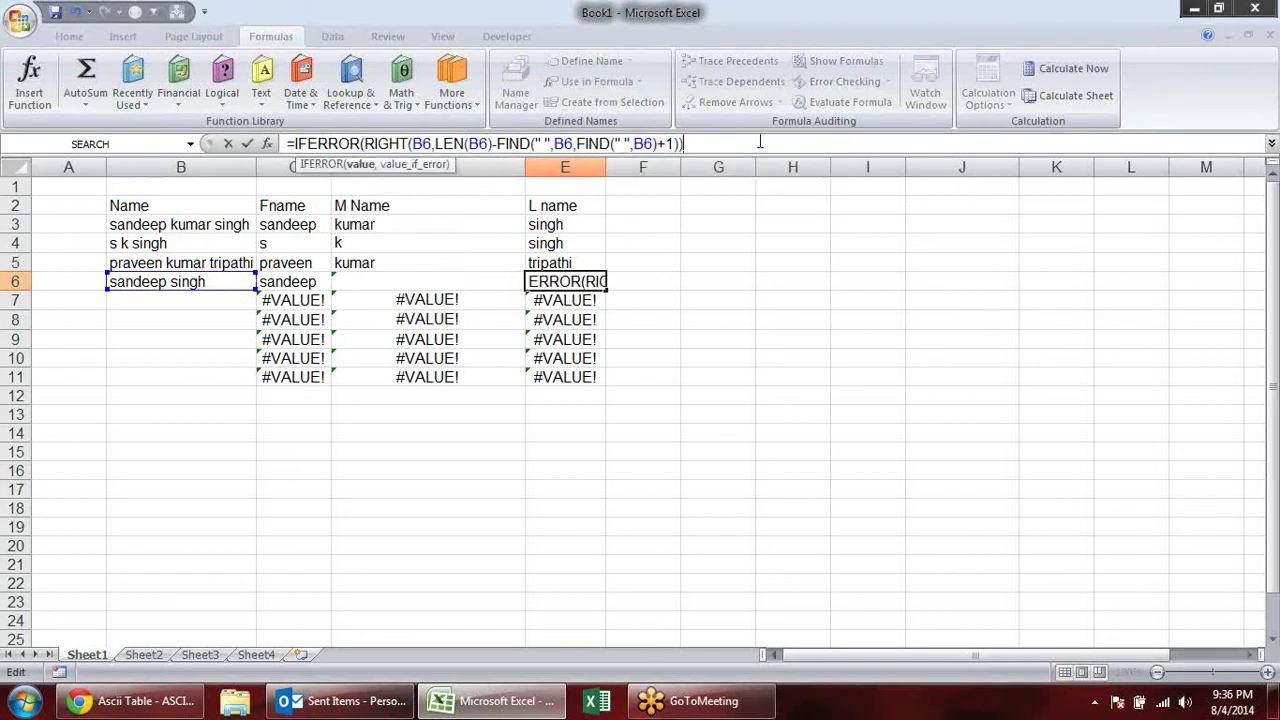
{"action": "type", "text": ","}
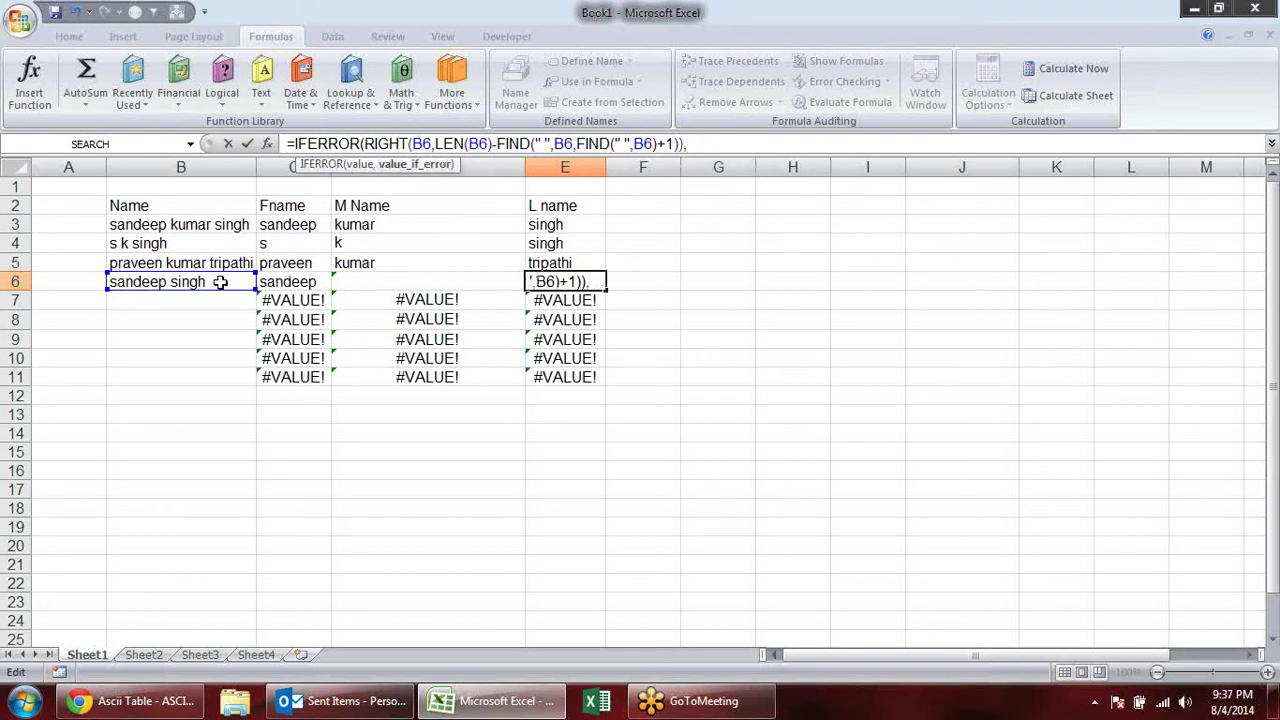
{"action": "type", "text": "RIGHT("}
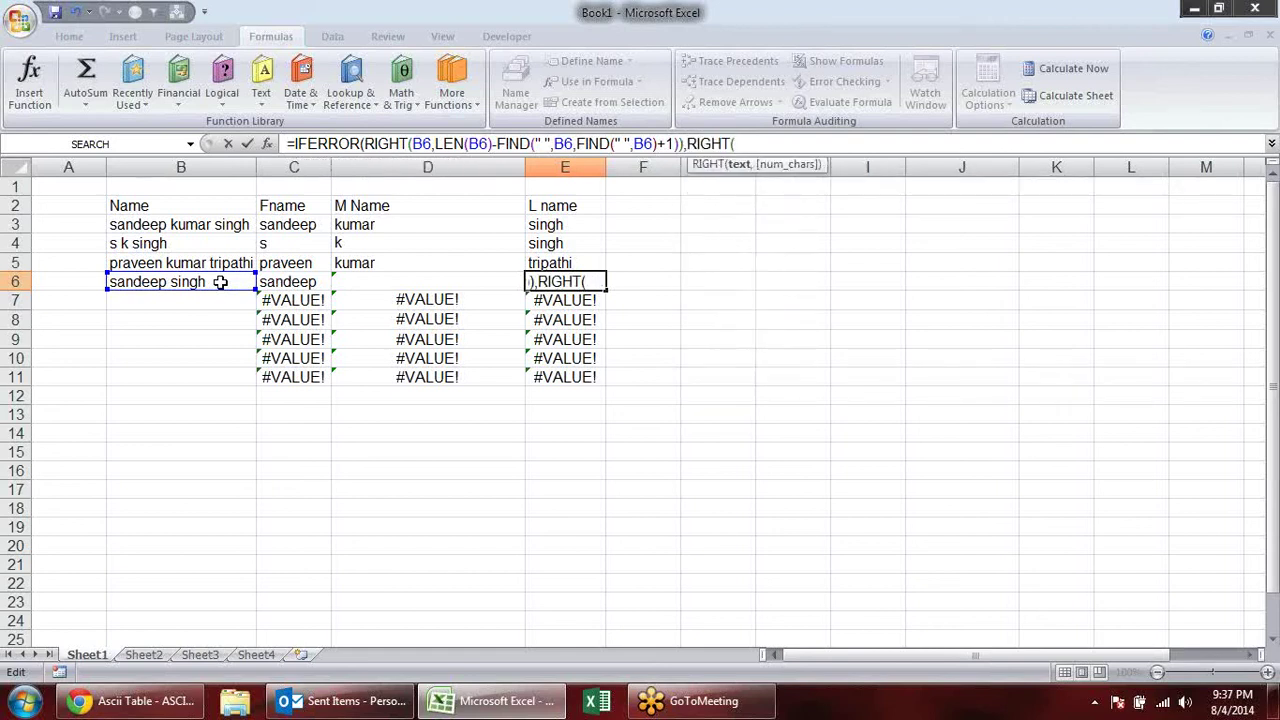
{"action": "left_click", "coordinate": [180, 281]}
{"action": "type", "text": ","}
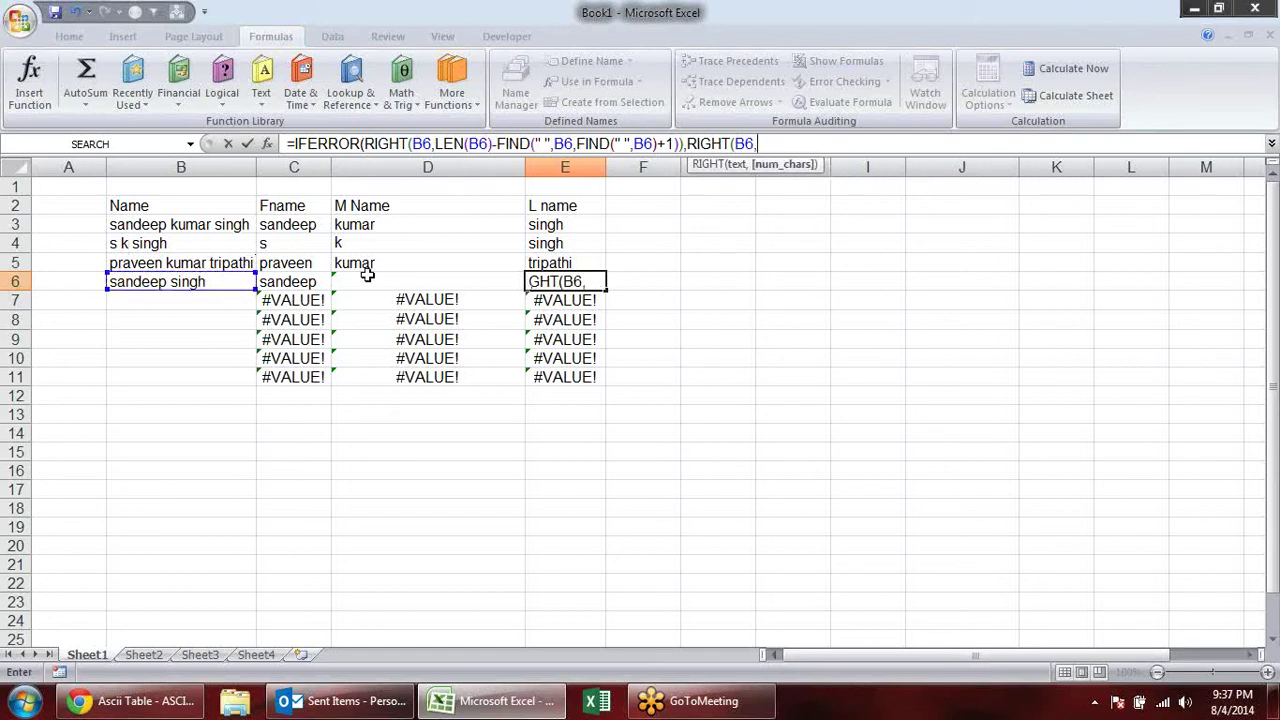
{"action": "type", "text": "LEN"}
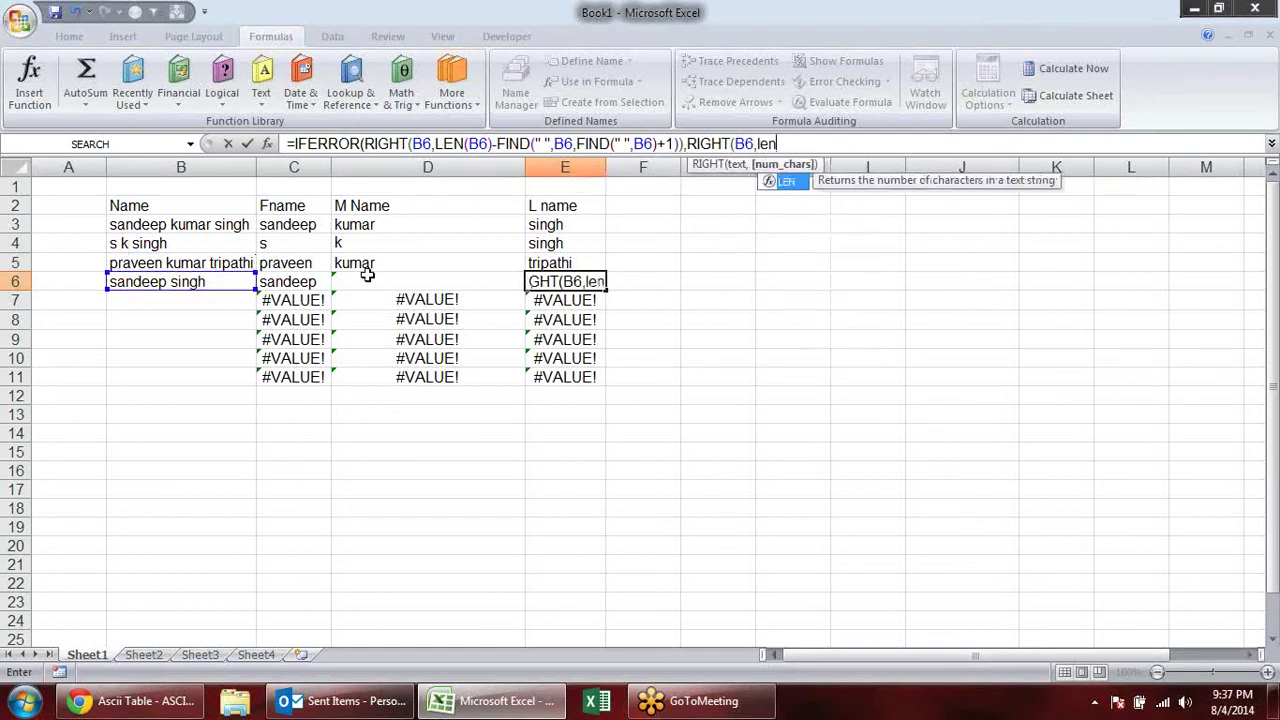
{"action": "type", "text": "("}
{"action": "left_click", "coordinate": [188, 282]}
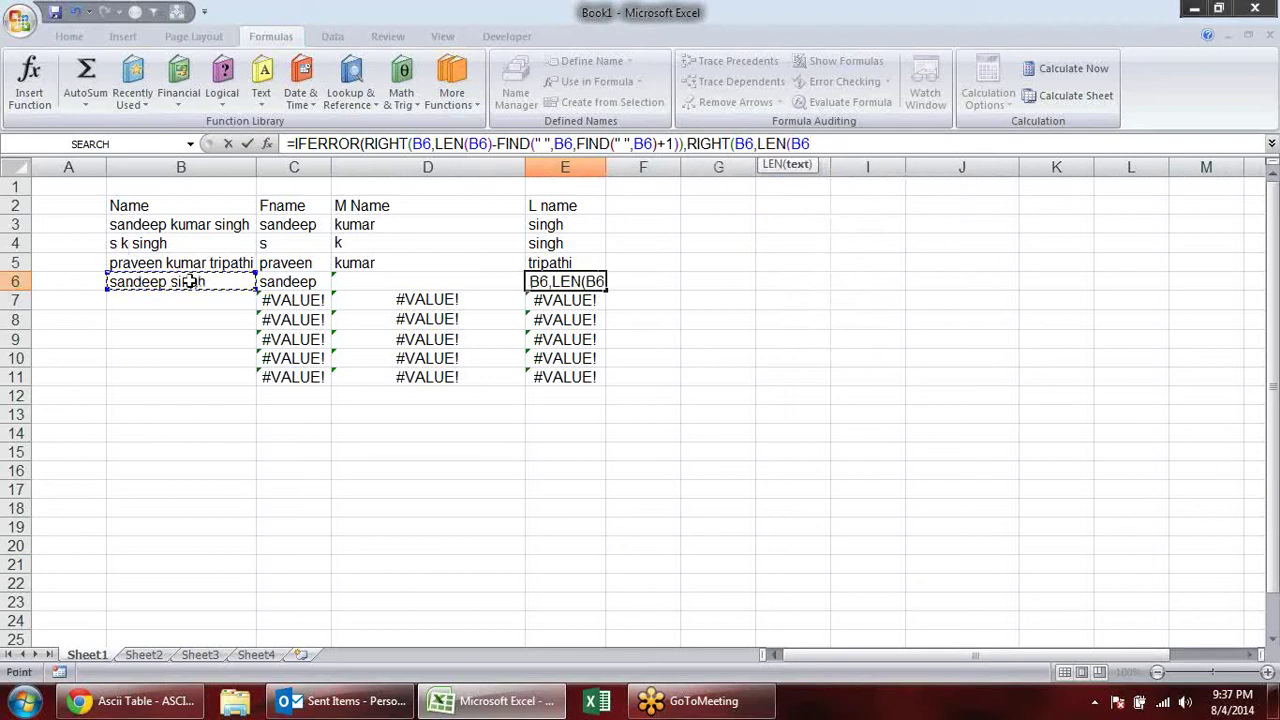
{"action": "type", "text": ")-"}
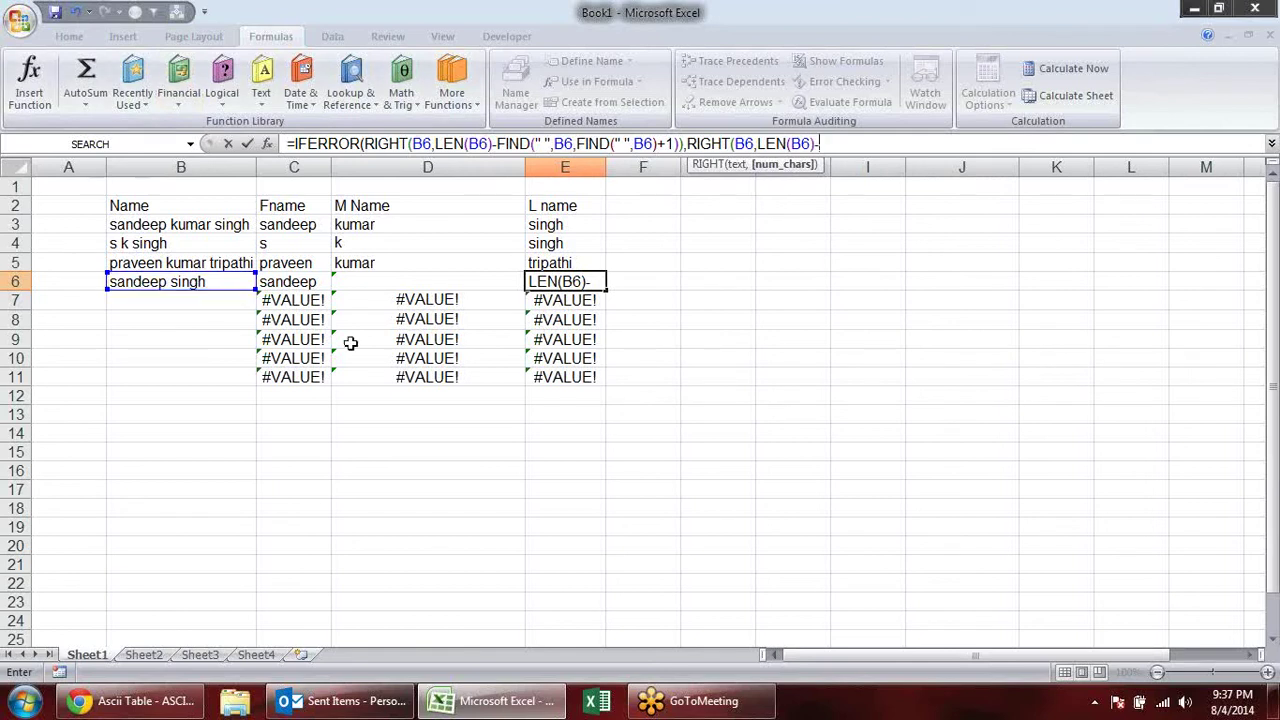
{"action": "type", "text": "FIND("}
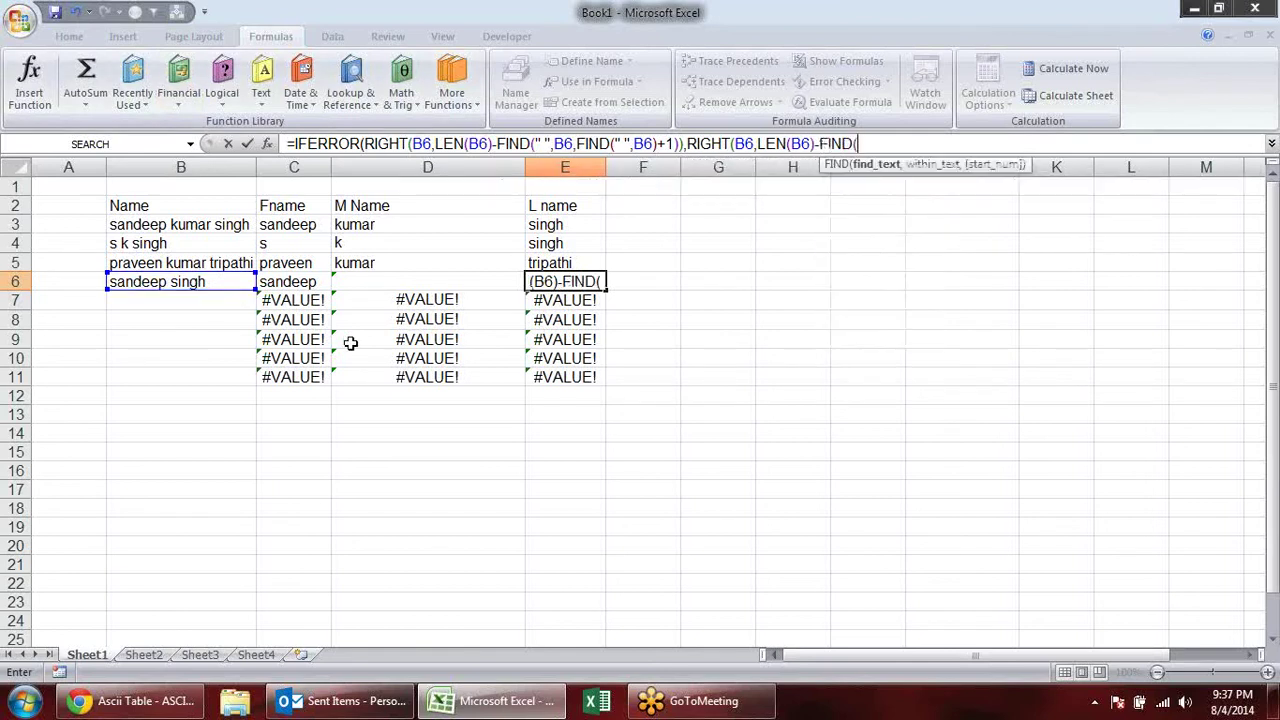
{"action": "type", "text": "\" \""}
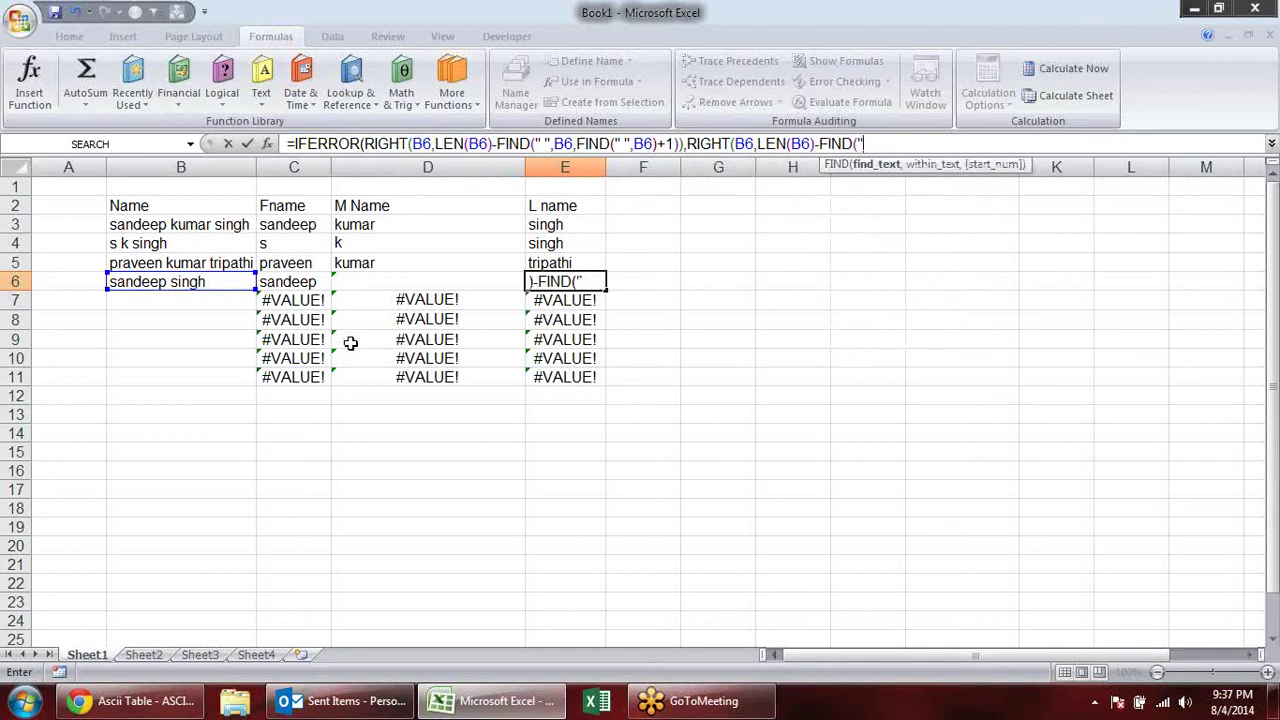
{"action": "type", "text": ","}
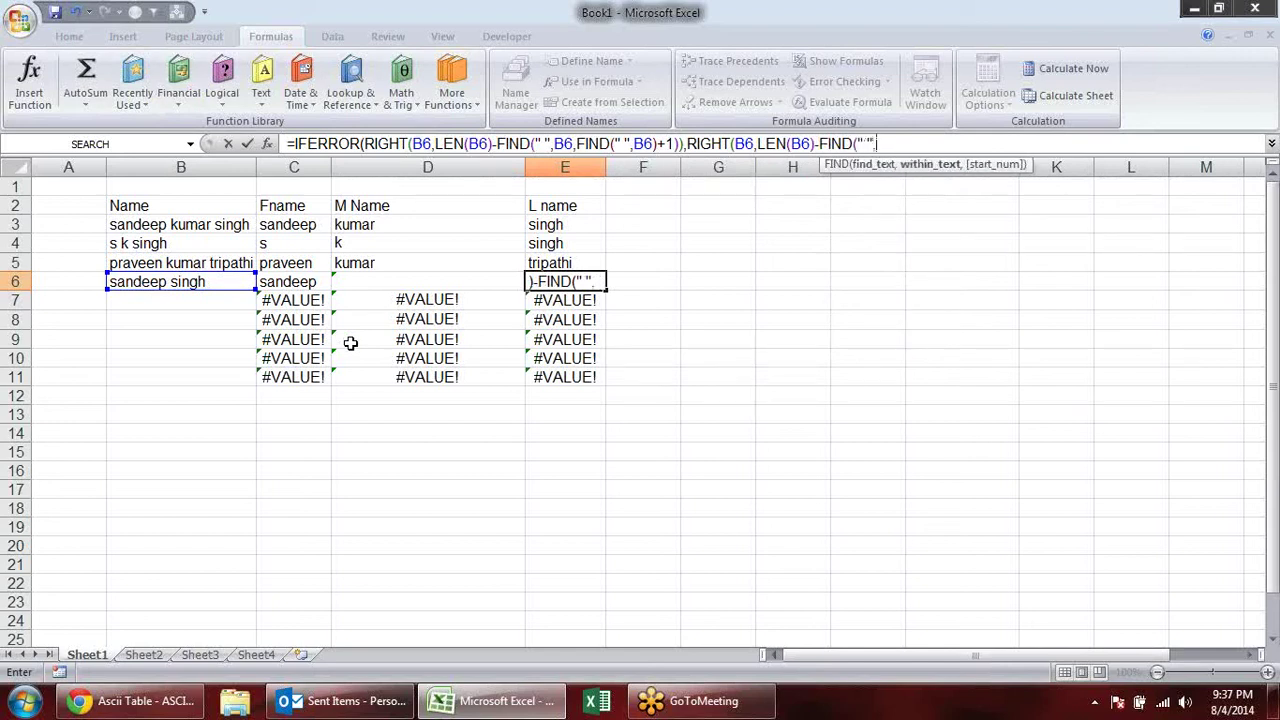
{"action": "left_click", "coordinate": [171, 284]}
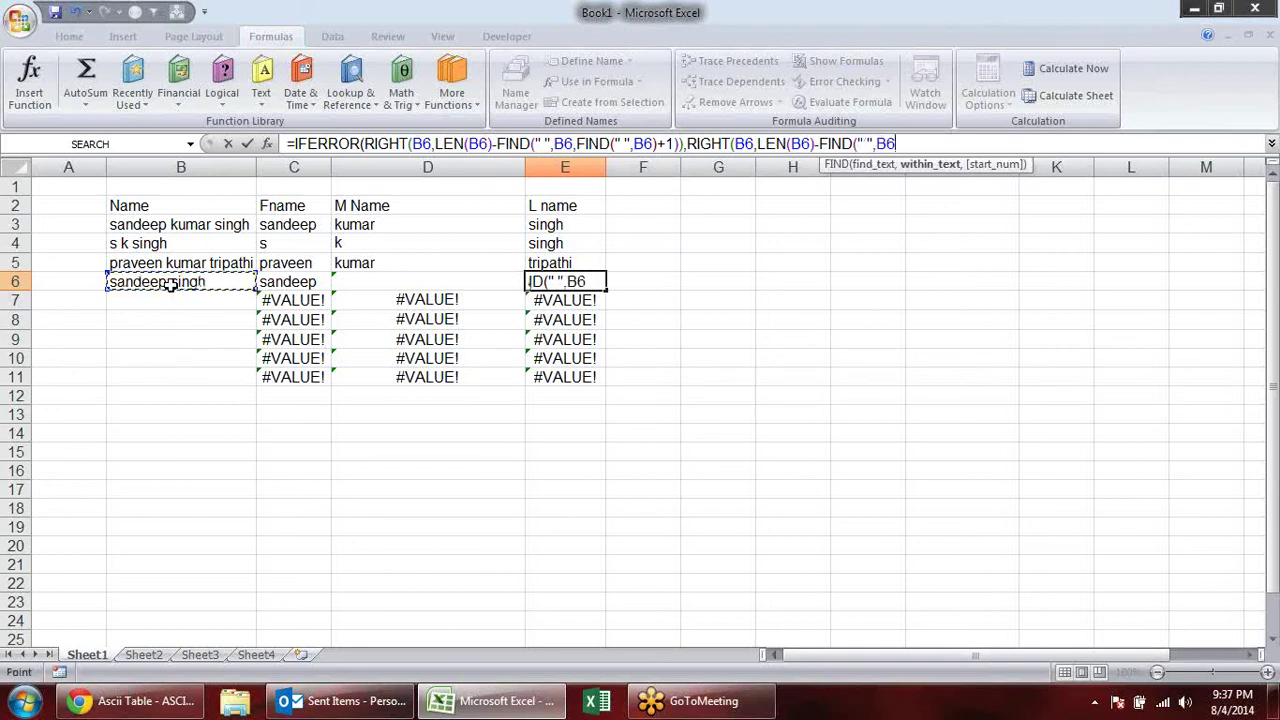
{"action": "type", "text": ","}
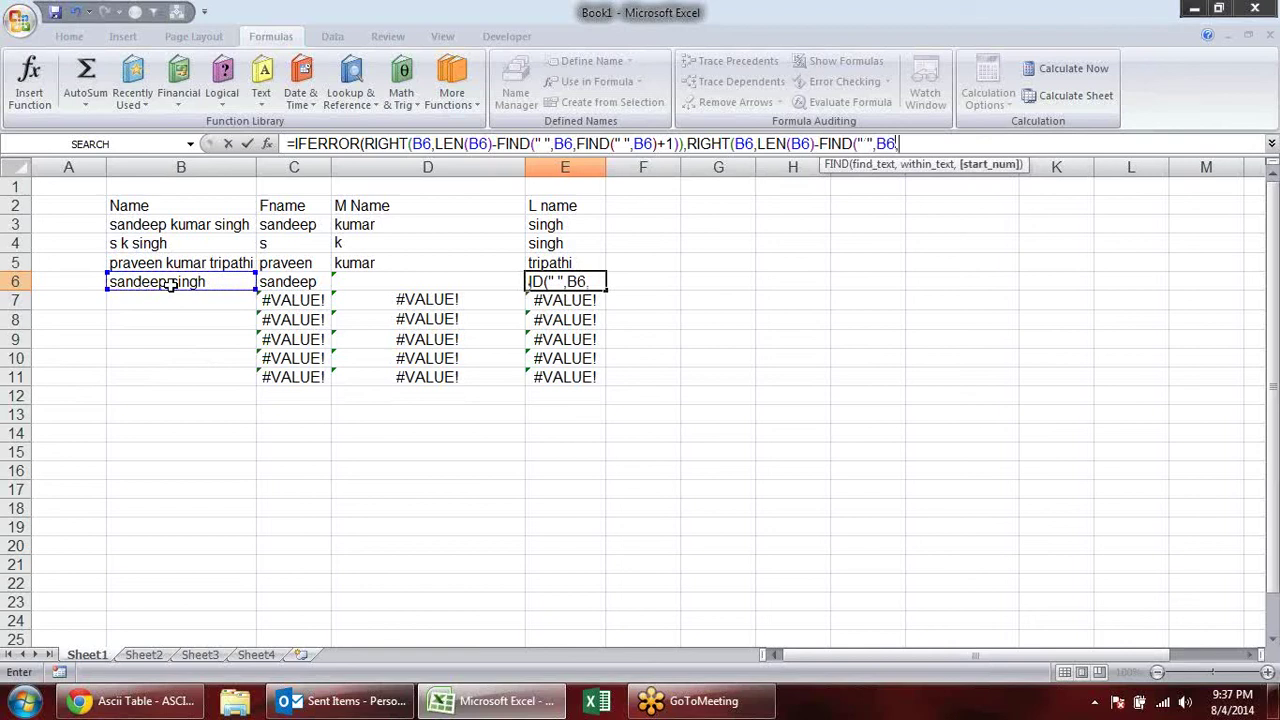
{"action": "key", "text": "BackSpace"}
{"action": "type", "text": ")"}
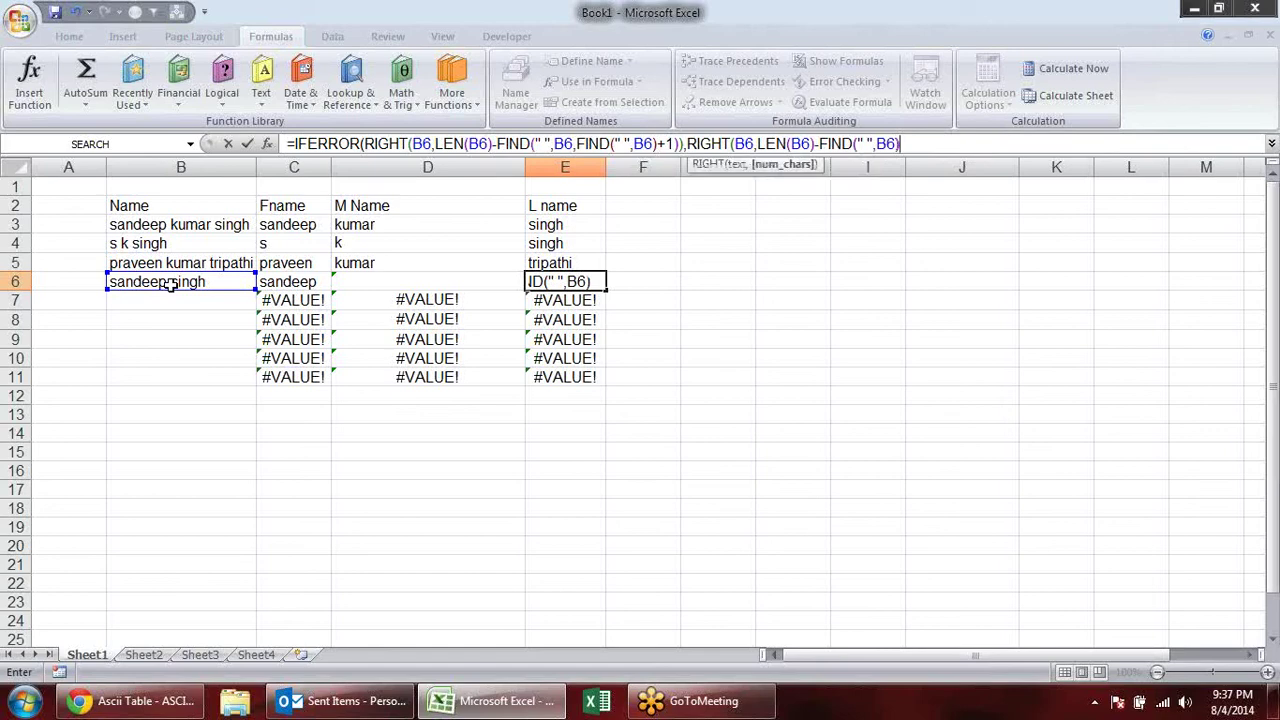
{"action": "key", "text": "Return"}
{"action": "key", "text": "Return"}
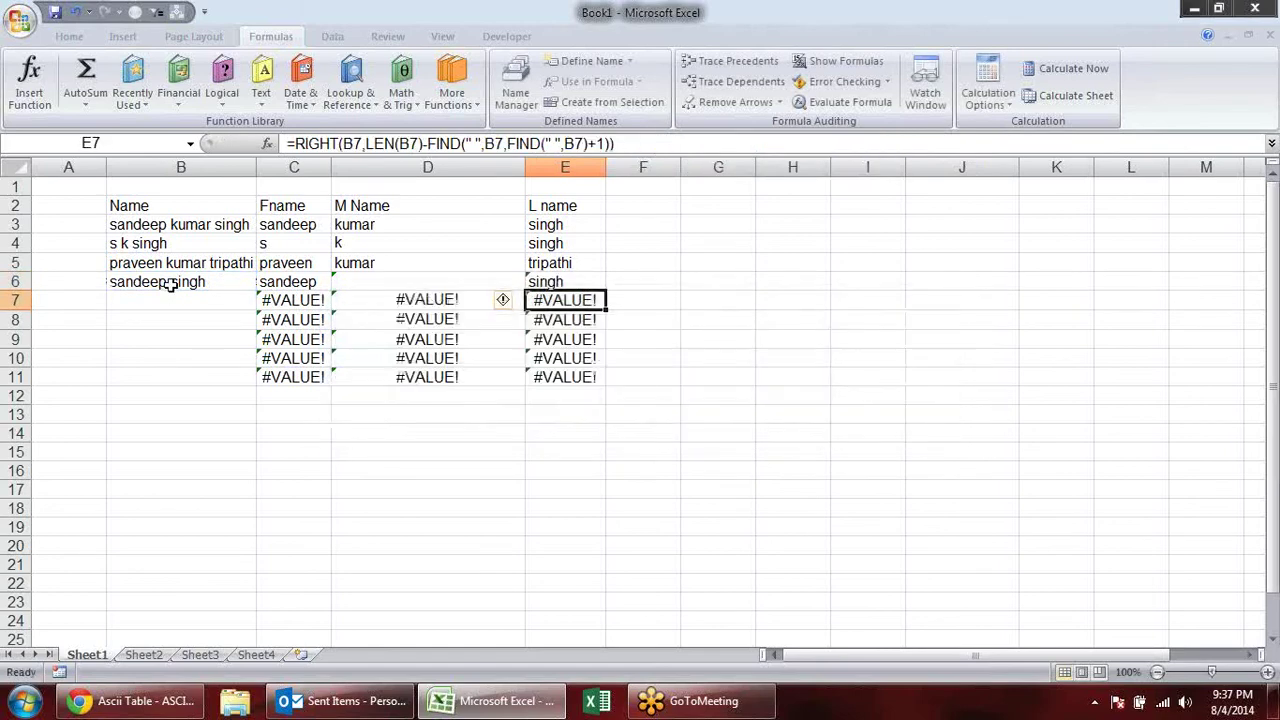
{"action": "left_click", "coordinate": [630, 308]}
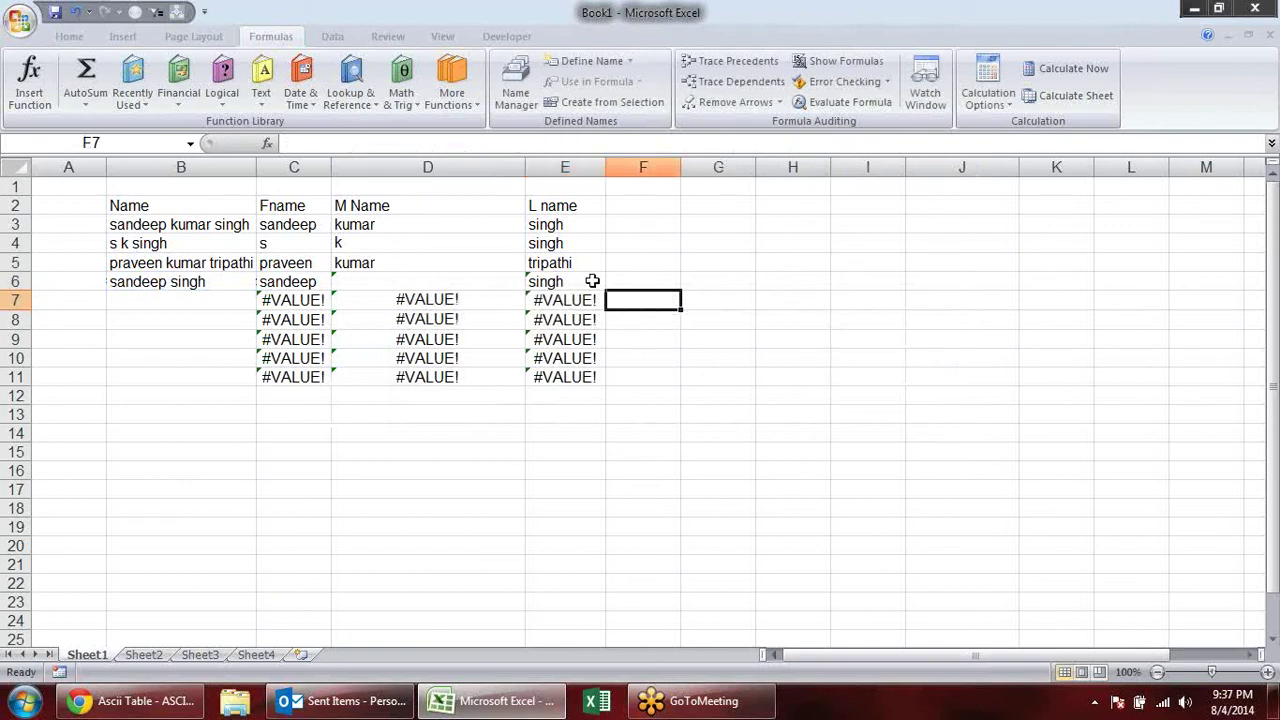
{"action": "double_click", "coordinate": [592, 281]}
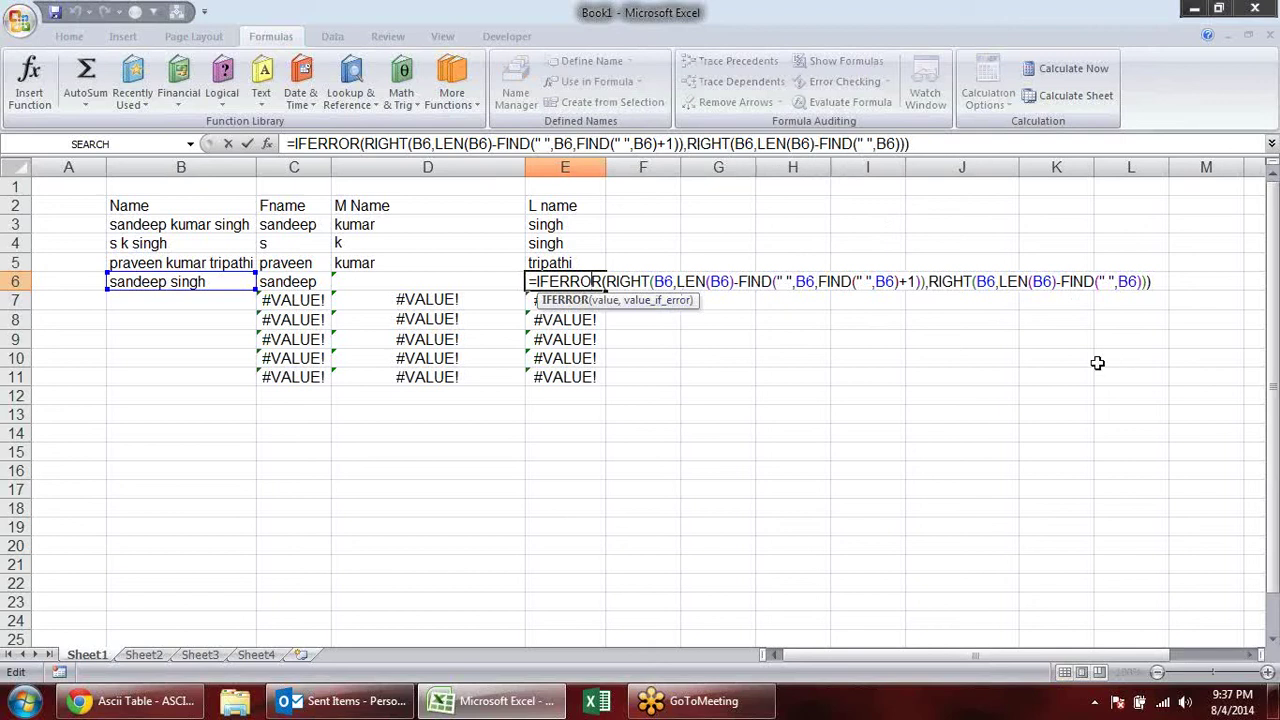
{"action": "key", "text": "ctrl+Return"}
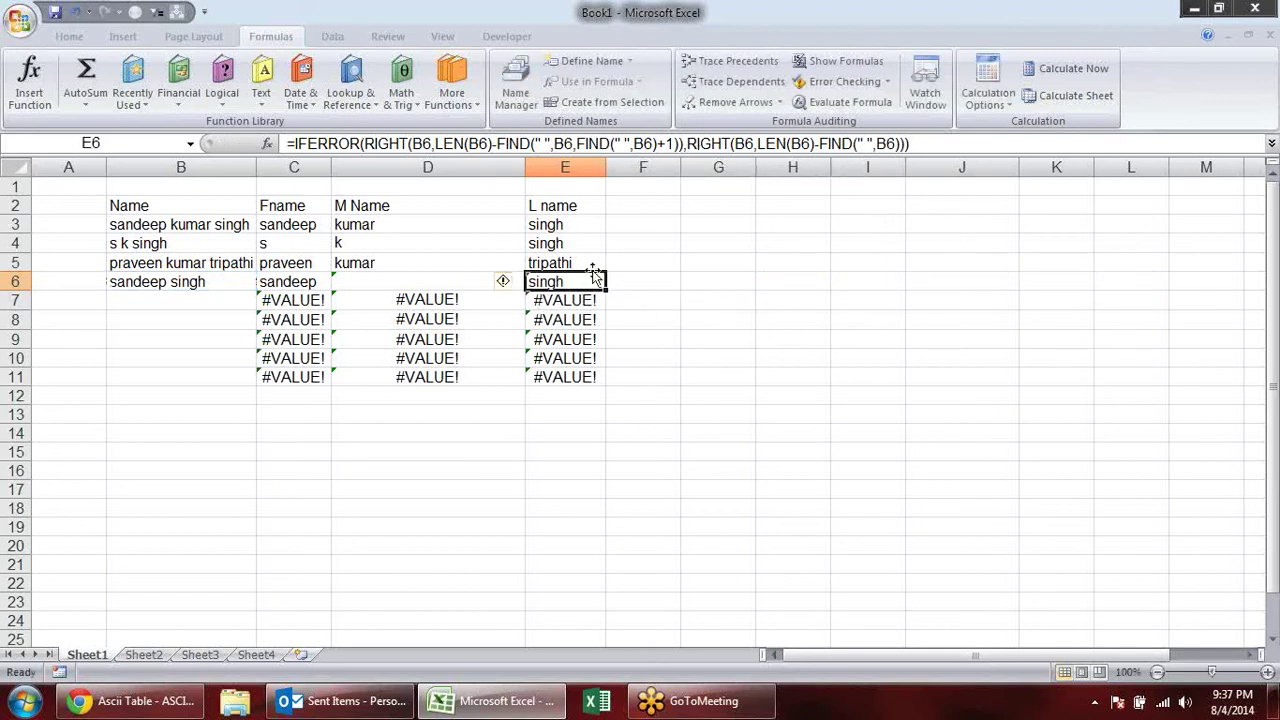
{"action": "left_click", "coordinate": [146, 278]}
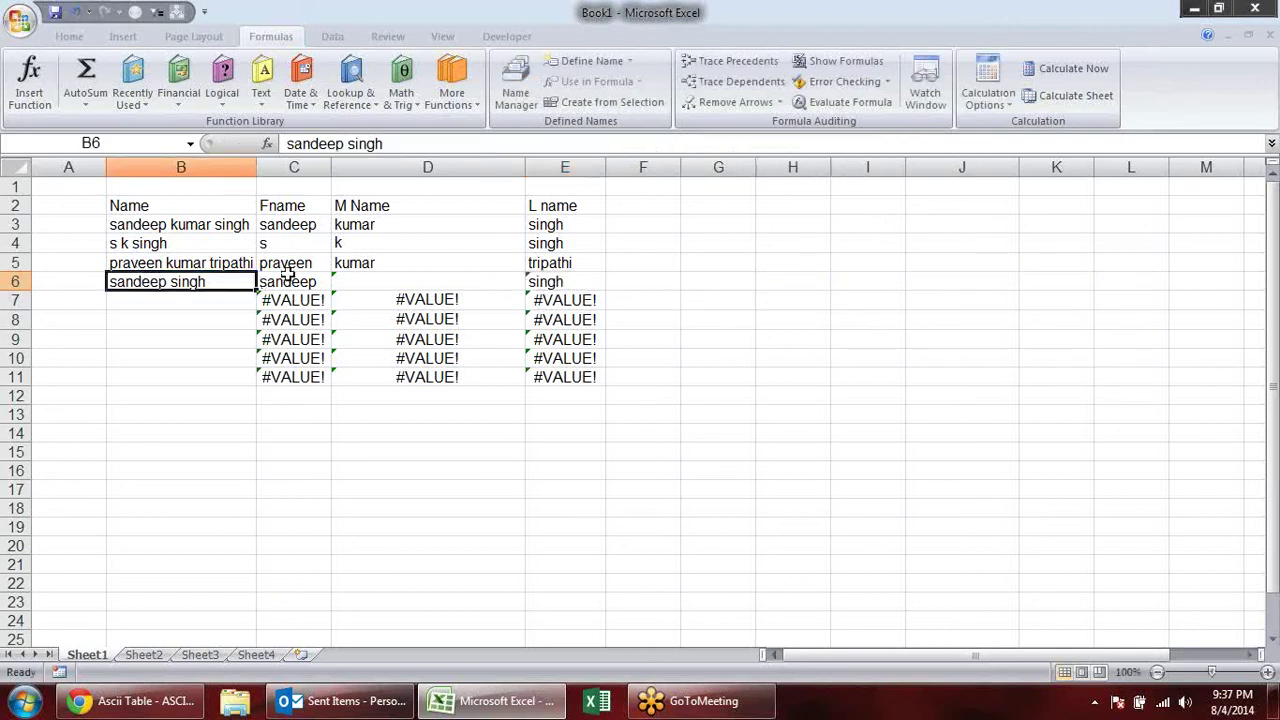
{"action": "type", "text": "sk"}
{"action": "key", "text": "BackSpace"}
{"action": "type", "text": "k singh"}
{"action": "key", "text": "Return"}
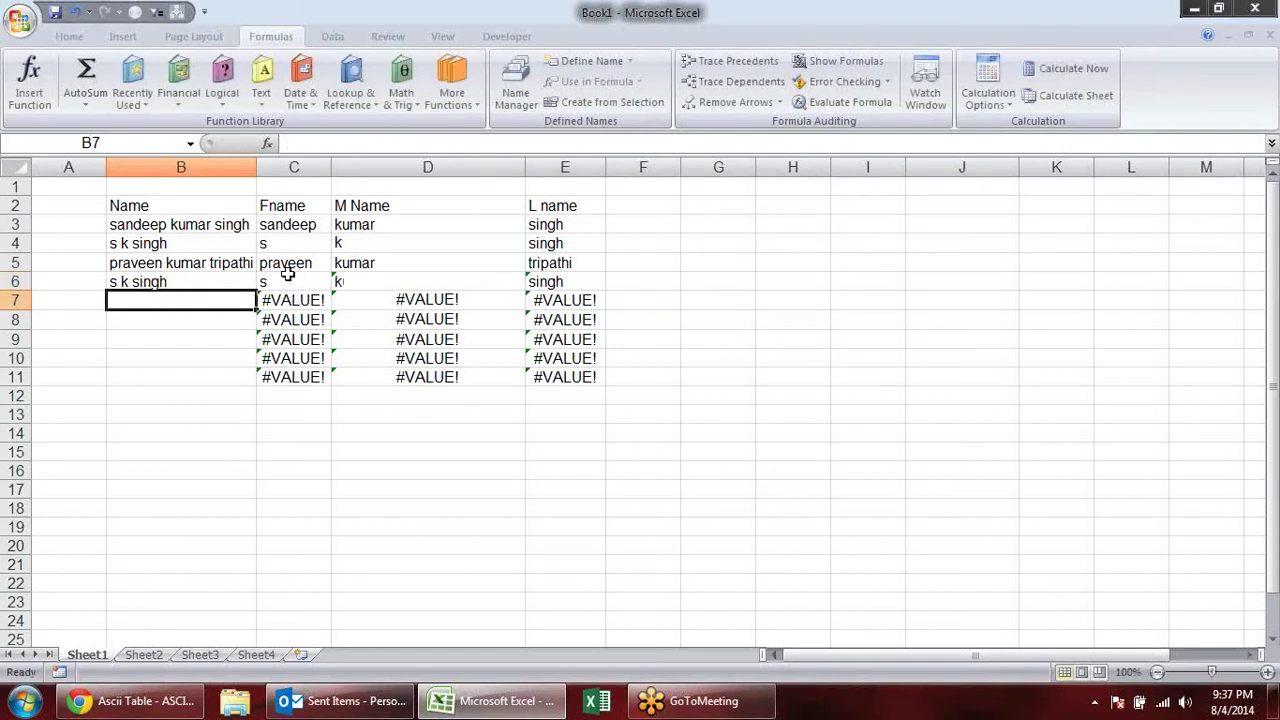
{"action": "left_click", "coordinate": [208, 278]}
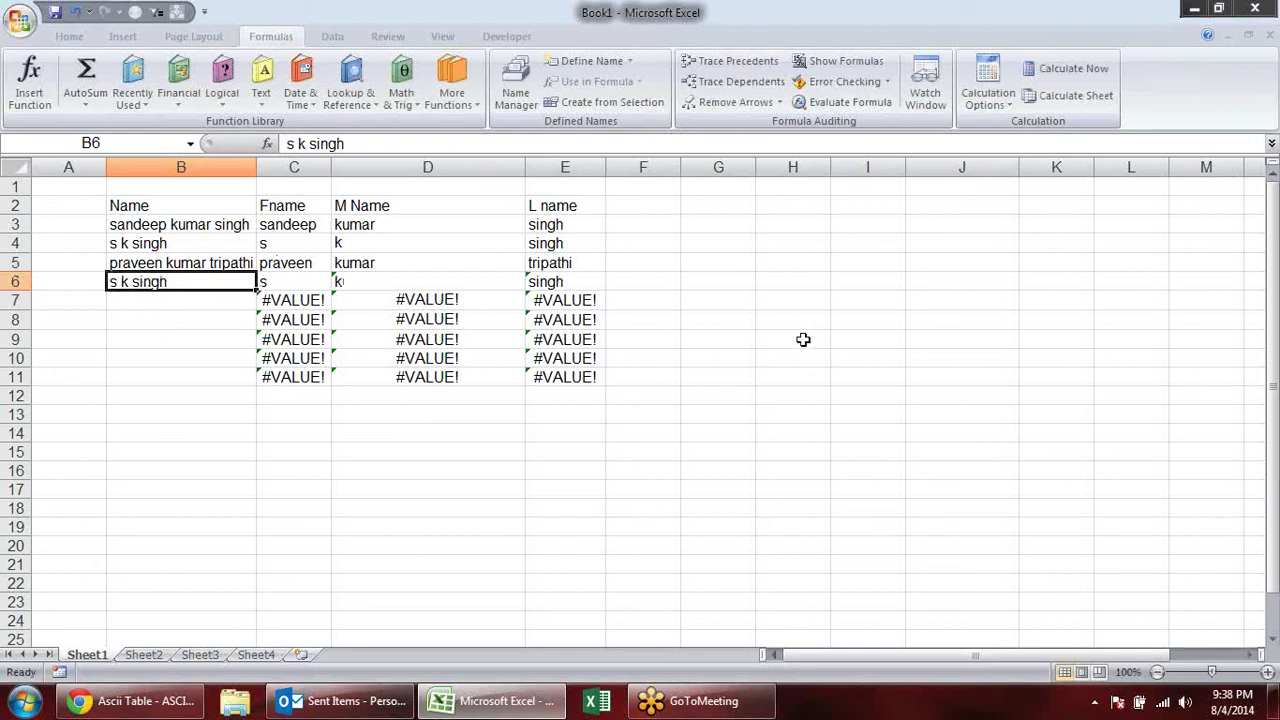
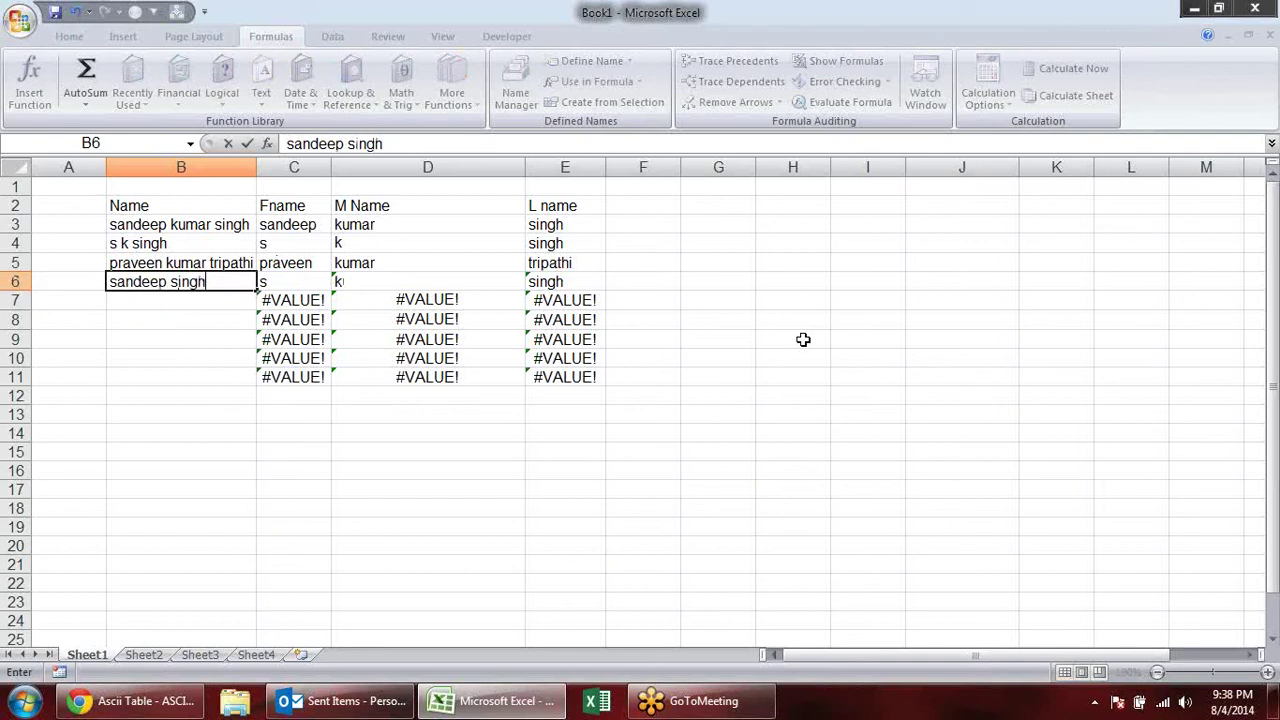
{"action": "key", "text": "Return"}
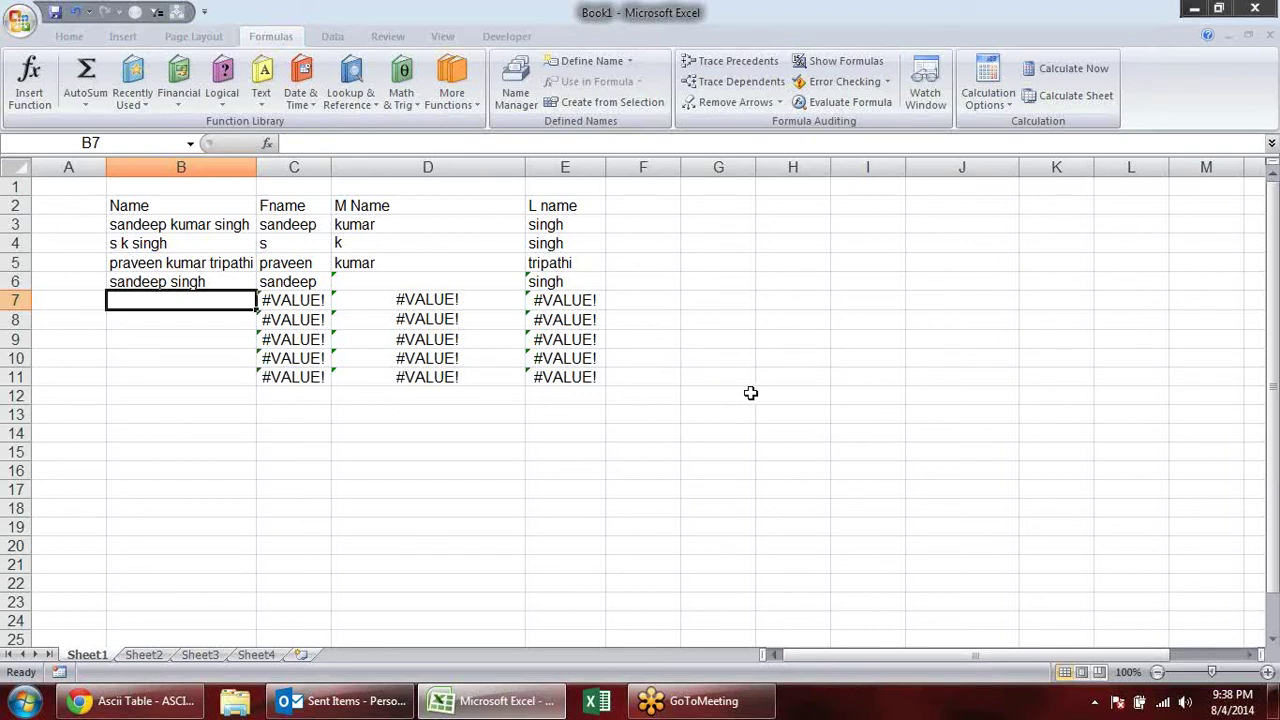
- Enter the single name praveen in B7 and inspect C7's first-name formula
{"action": "type", "text": "praveen"}
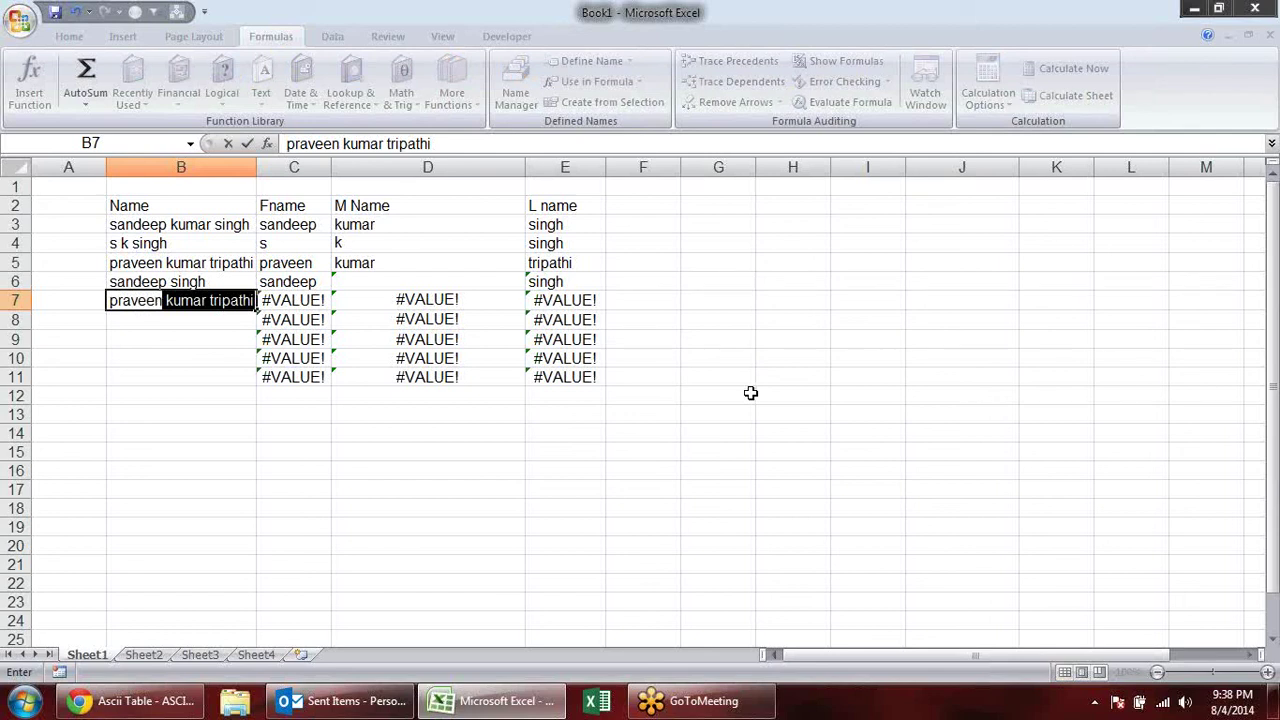
{"action": "key", "text": "BackSpace"}
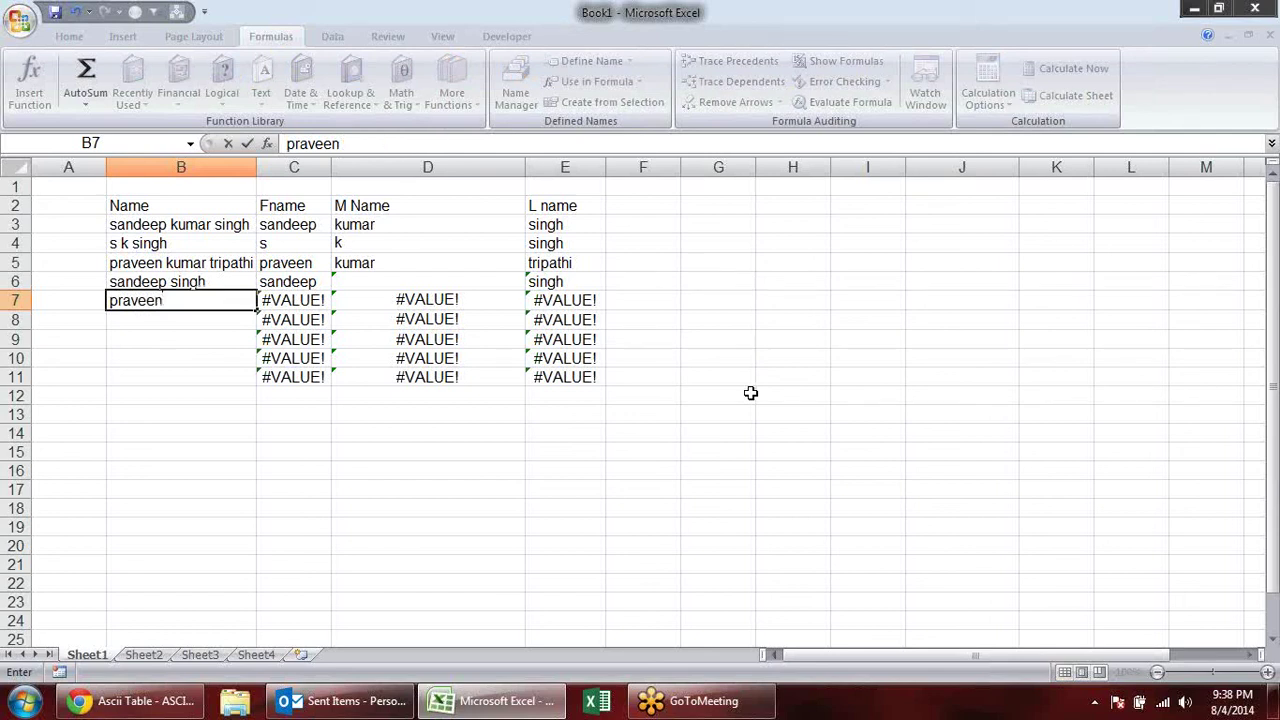
{"action": "key", "text": "Return"}
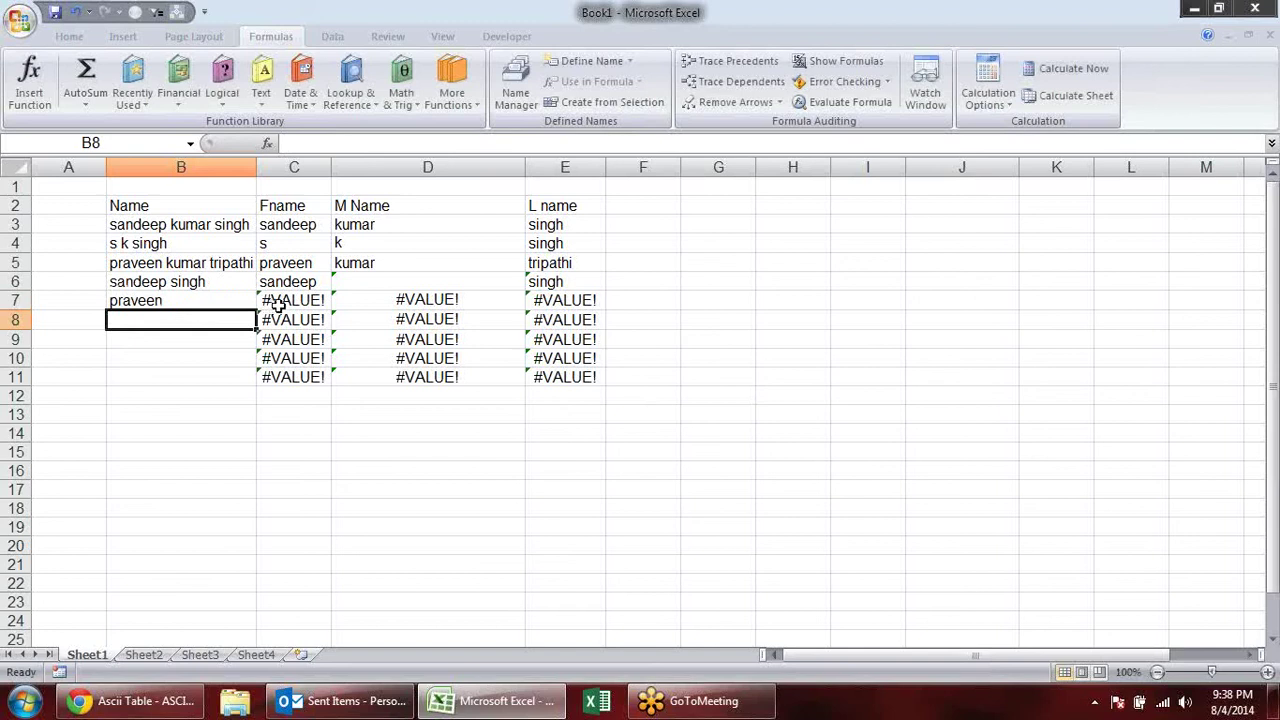
{"action": "left_click", "coordinate": [278, 303]}
{"action": "double_click", "coordinate": [280, 301]}
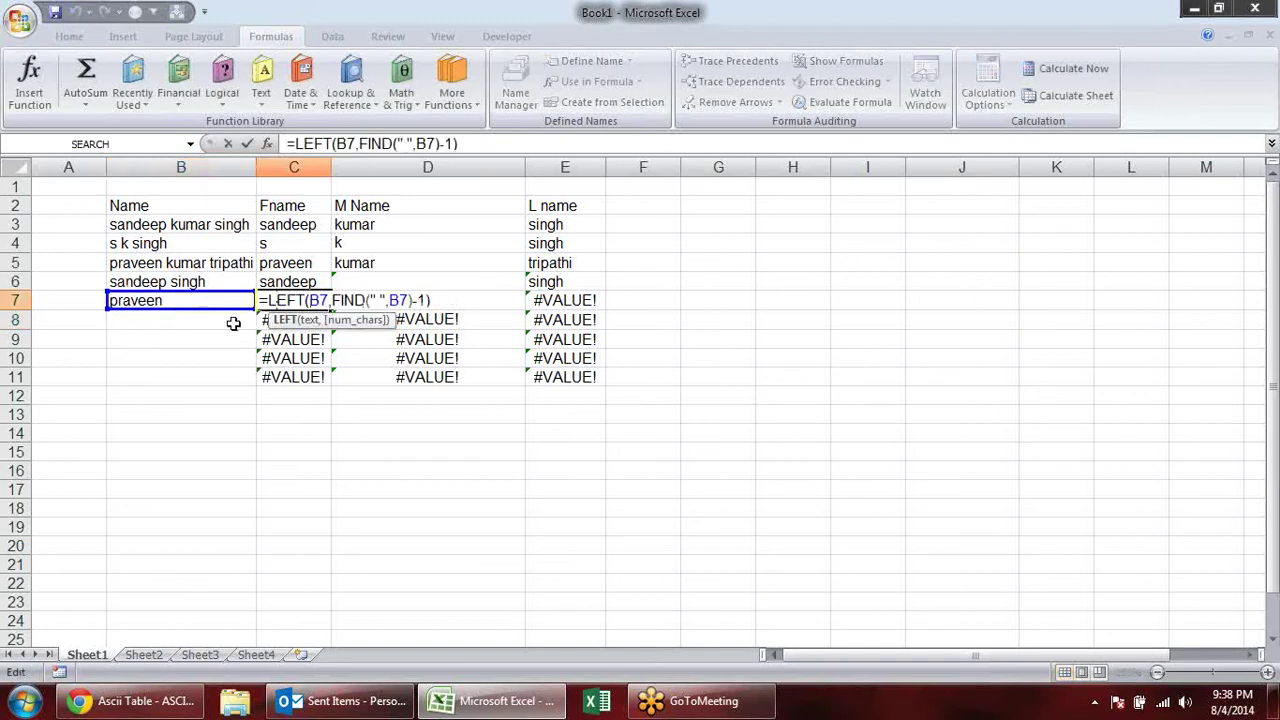
{"action": "key", "text": "Escape"}
{"action": "double_click", "coordinate": [271, 300]}
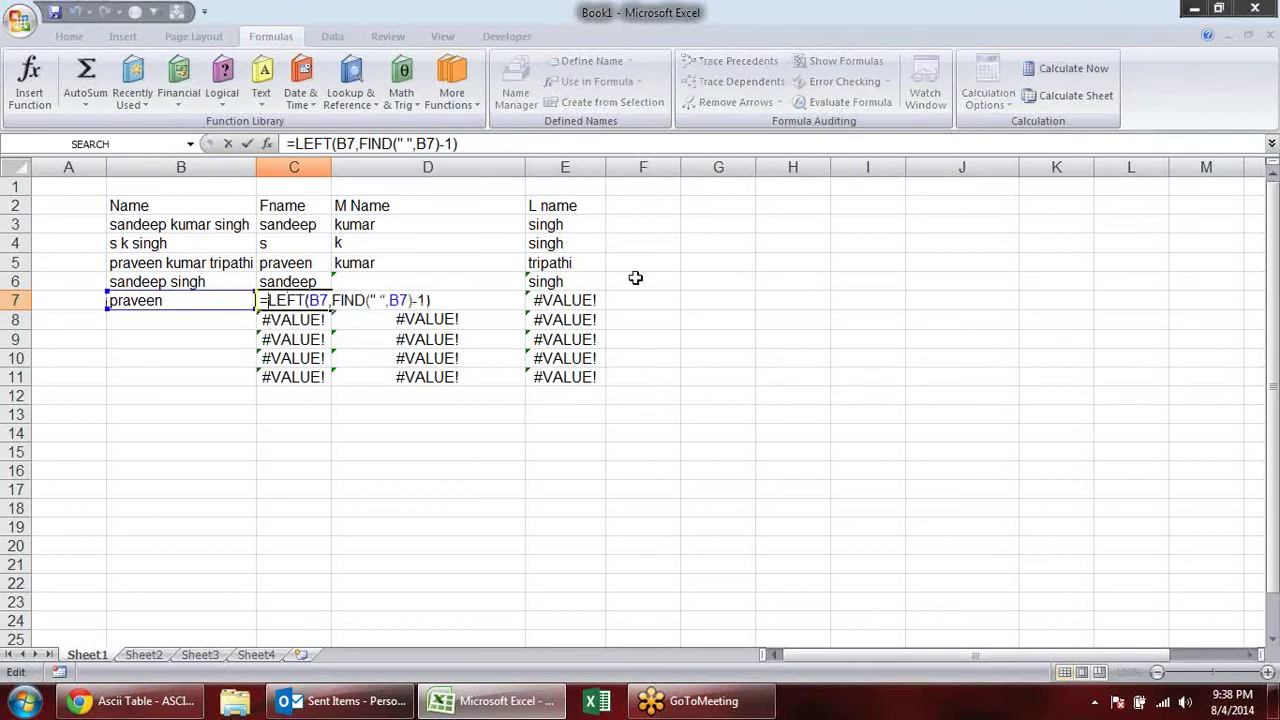
{"action": "key", "text": "Escape"}
- Fill the row 6 name formulas down through row 11 and check row 7's results
{"action": "mouse_move", "coordinate": [309, 284]}
{"action": "left_mouse_down"}
{"action": "mouse_move", "coordinate": [542, 292]}
{"action": "mouse_move", "coordinate": [608, 222]}
{"action": "left_mouse_up"}
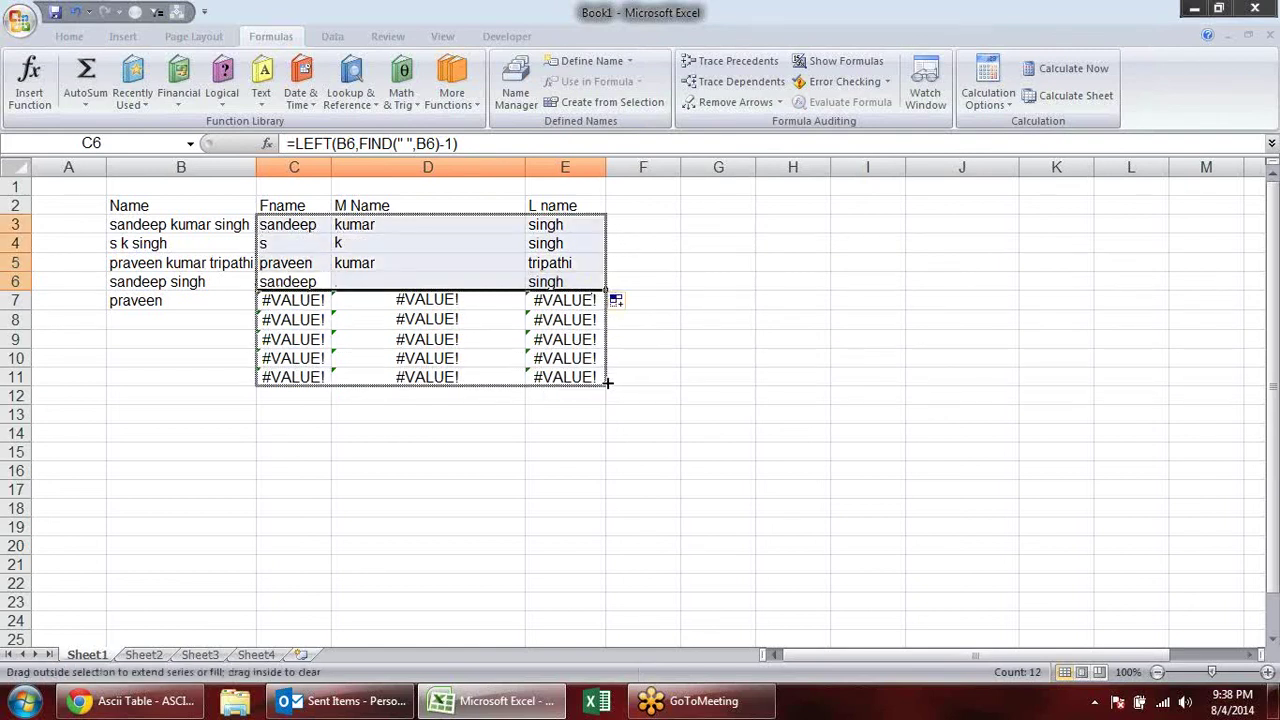
{"action": "left_click_drag", "start_coordinate": [610, 297], "coordinate": [608, 384]}
{"action": "left_click", "coordinate": [736, 355]}
{"action": "left_click", "coordinate": [446, 301]}
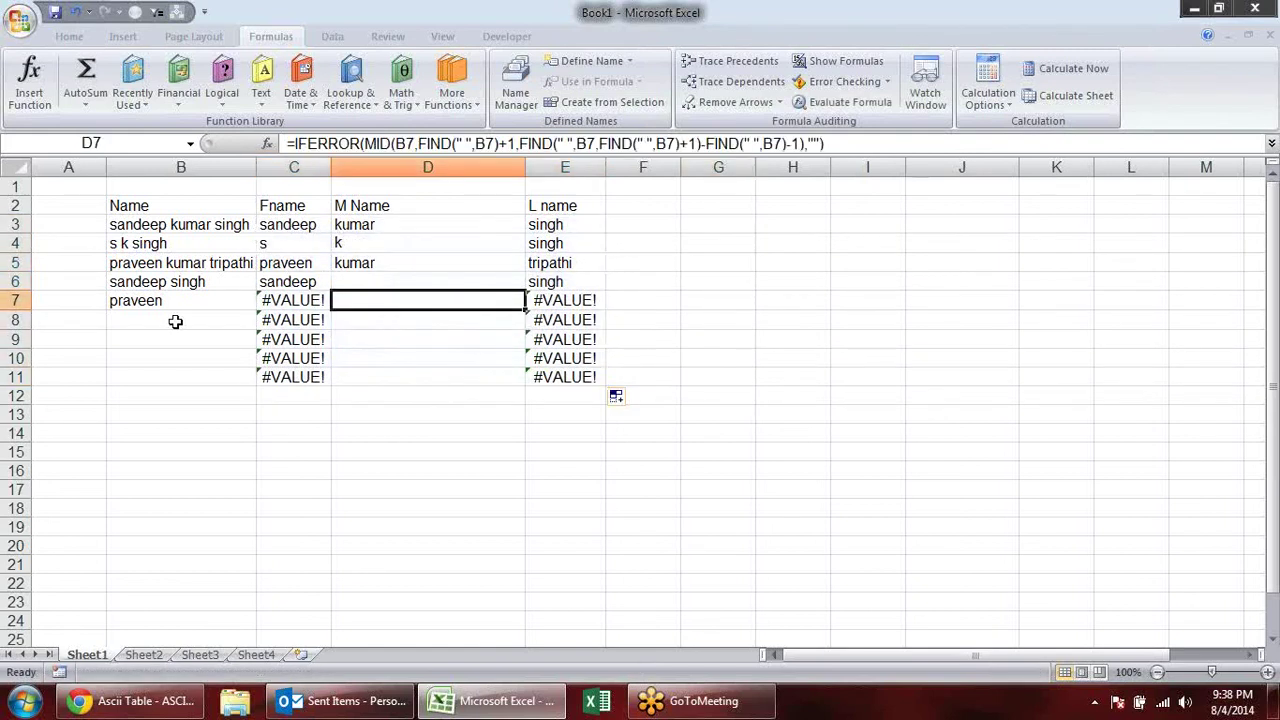
{"action": "left_click", "coordinate": [178, 300]}
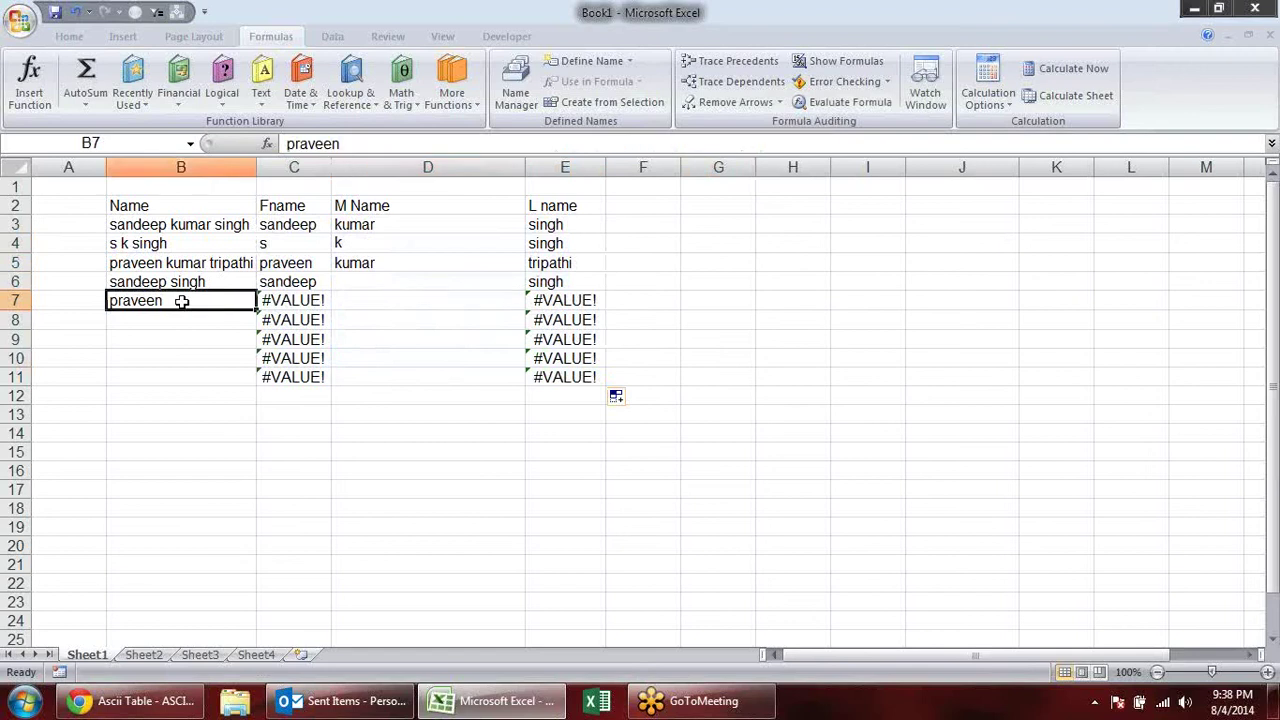
{"action": "left_click", "coordinate": [304, 301]}
{"action": "double_click", "coordinate": [304, 301]}
- Wrap C7's LEFT formula in IFERROR with B7 as fallback, showing praveen
{"action": "key", "text": "Left"}
{"action": "key", "text": "Left"}
{"action": "key", "text": "Left"}
{"action": "key", "text": "Left"}
{"action": "key", "text": "Left"}
{"action": "key", "text": "Left"}
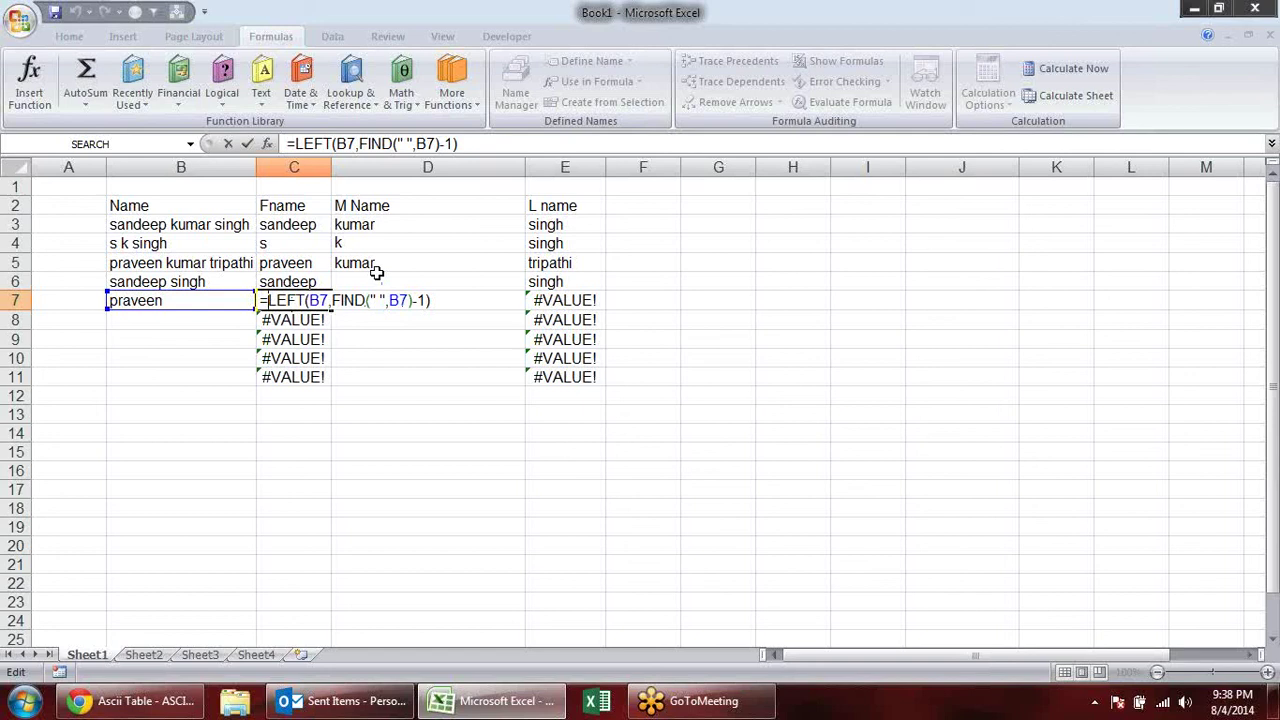
{"action": "type", "text": "if"}
{"action": "key", "text": "Down"}
{"action": "key", "text": "Tab"}
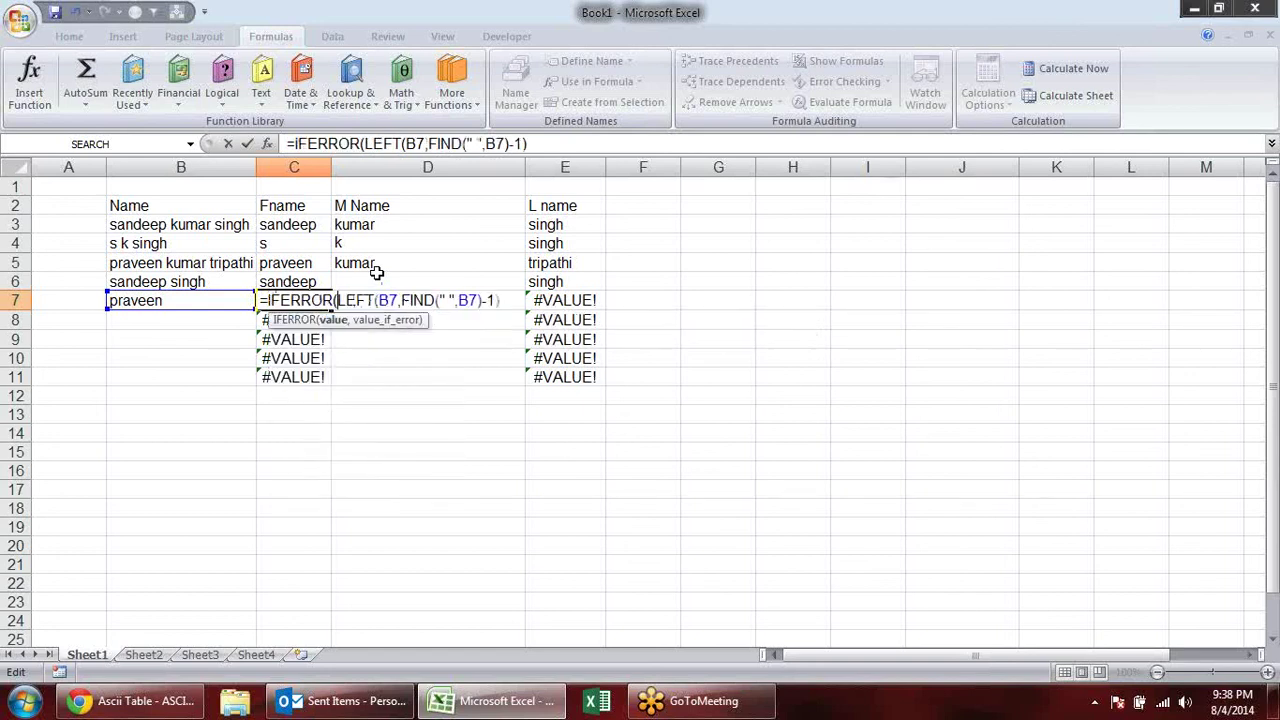
{"action": "type", "text": ","}
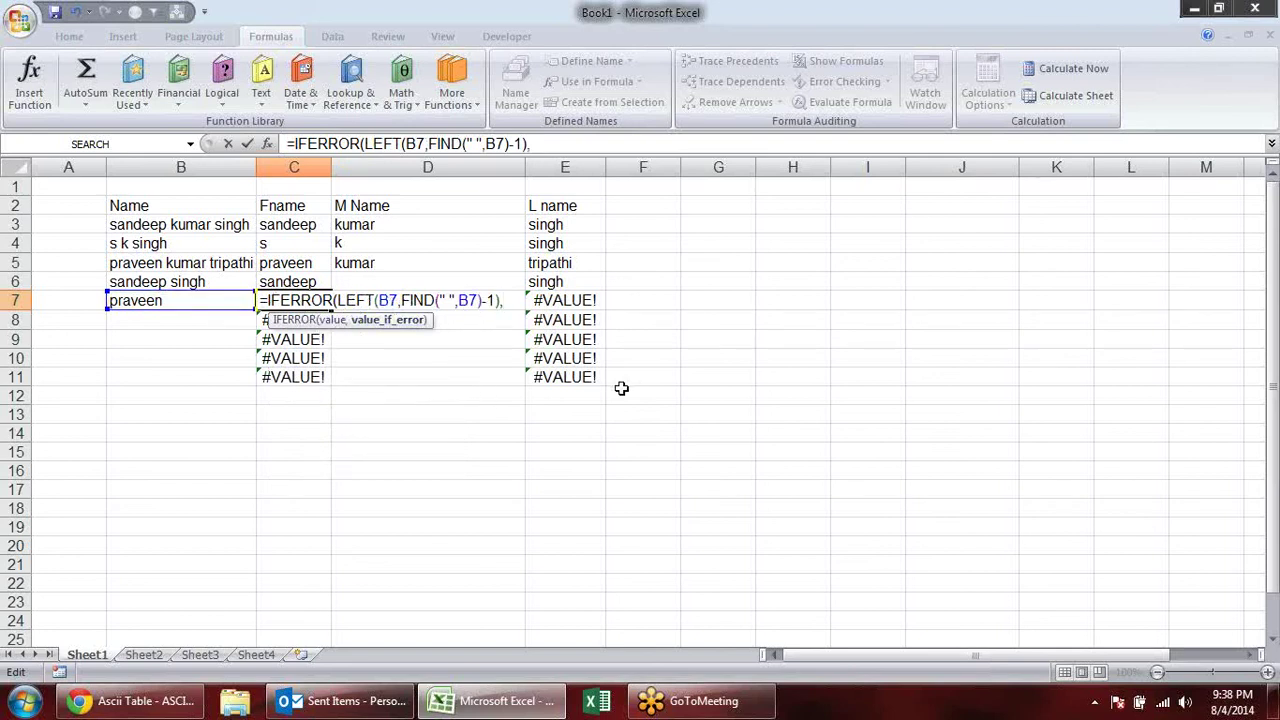
{"action": "left_click", "coordinate": [148, 300]}
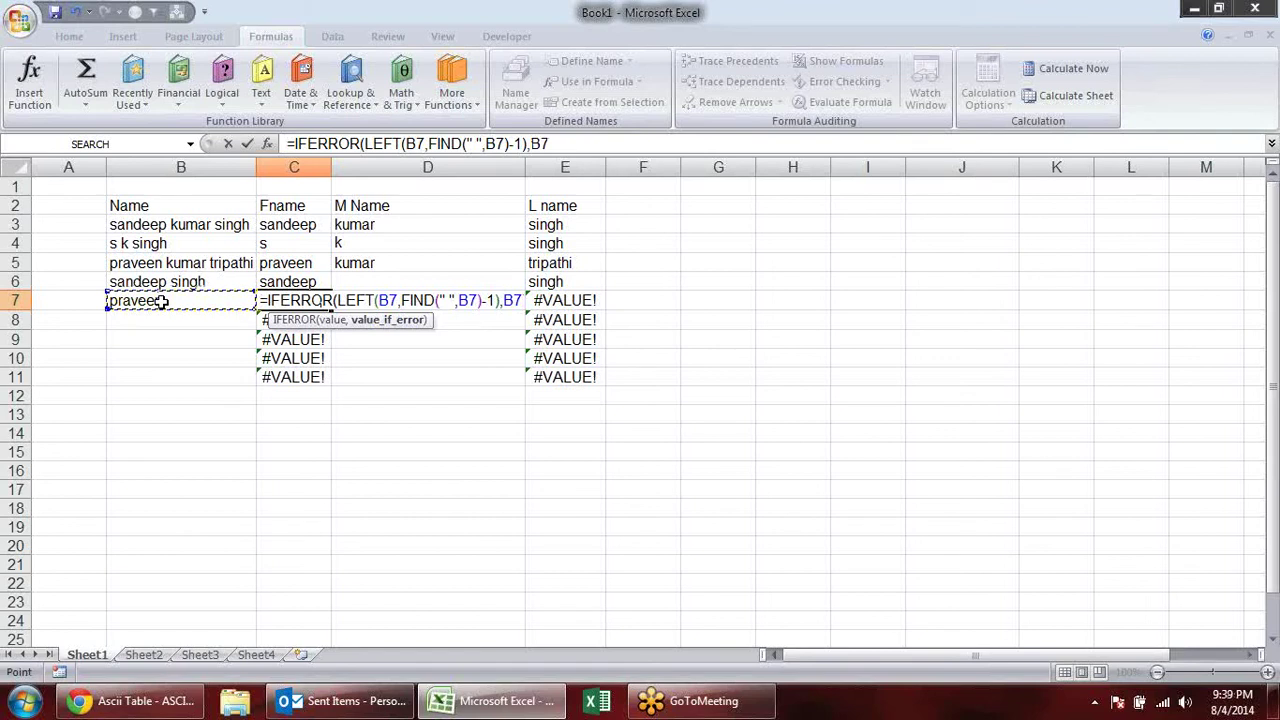
{"action": "key", "text": "Return"}
{"action": "key", "text": "Return"}
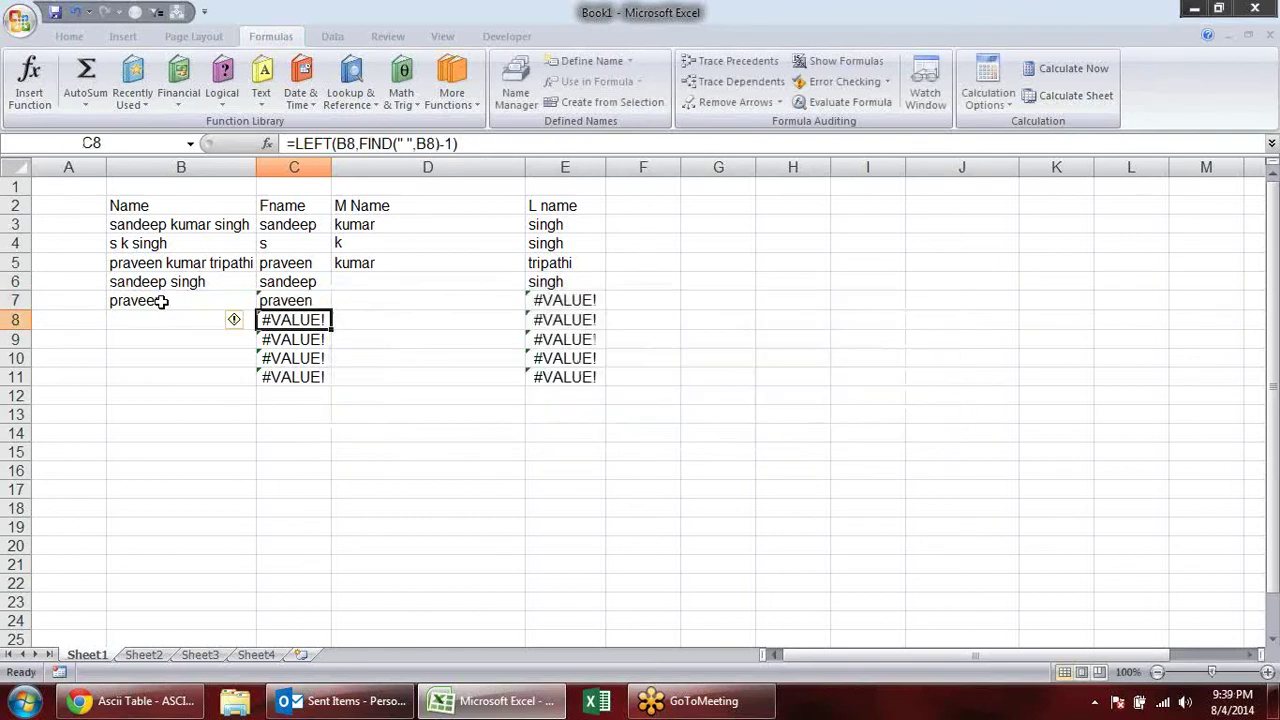
- Wrap the E7 last-name formula in a second IFERROR that returns "" as its fallback
{"action": "double_click", "coordinate": [592, 303]}
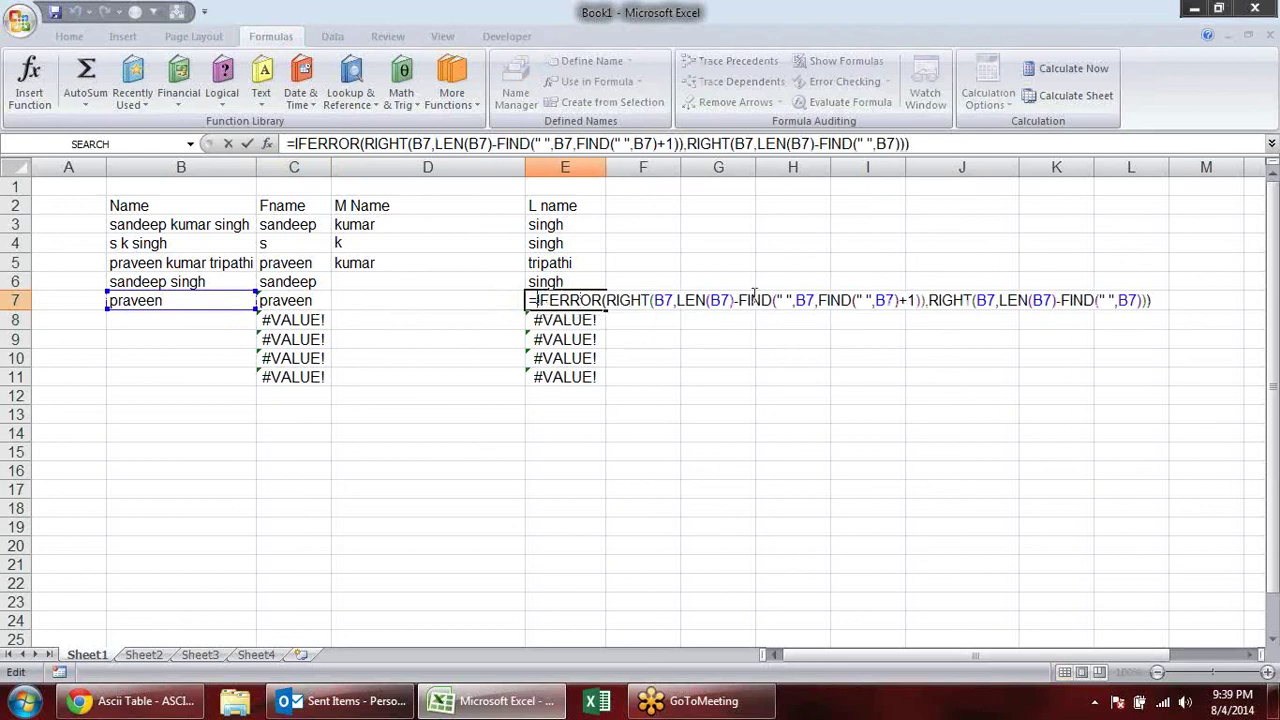
{"action": "type", "text": "if"}
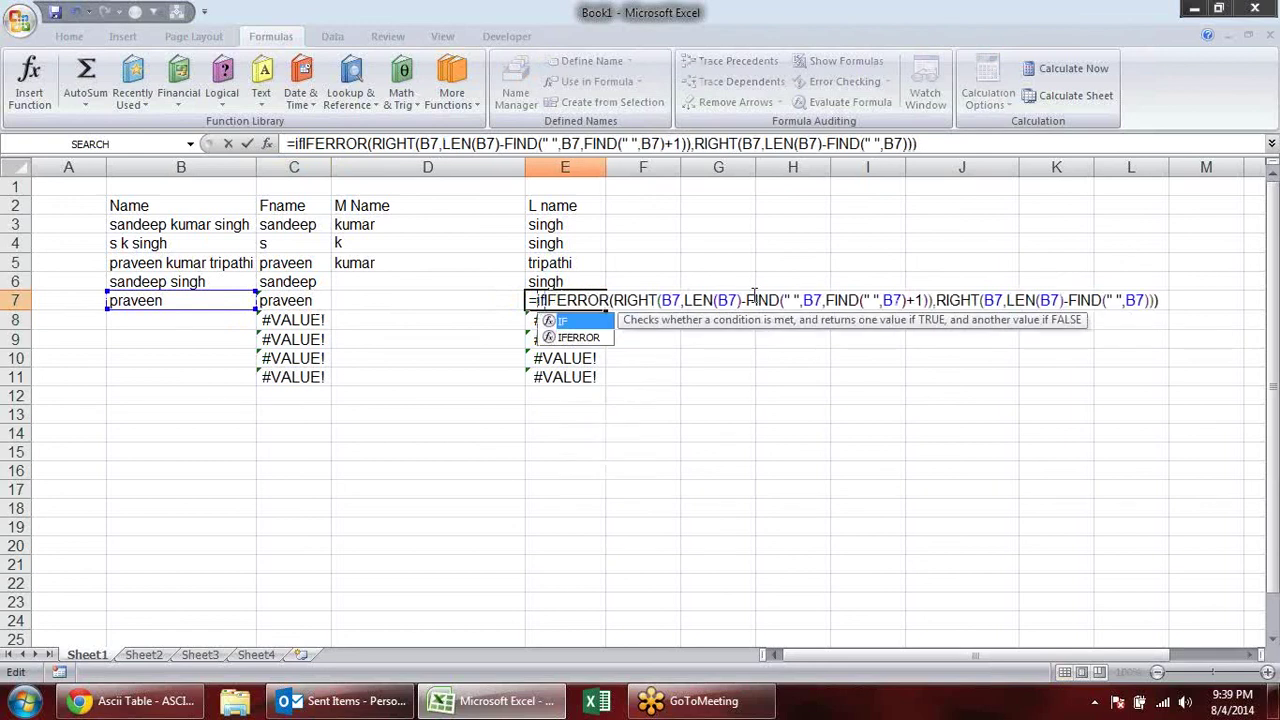
{"action": "key", "text": "Down"}
{"action": "key", "text": "Tab"}
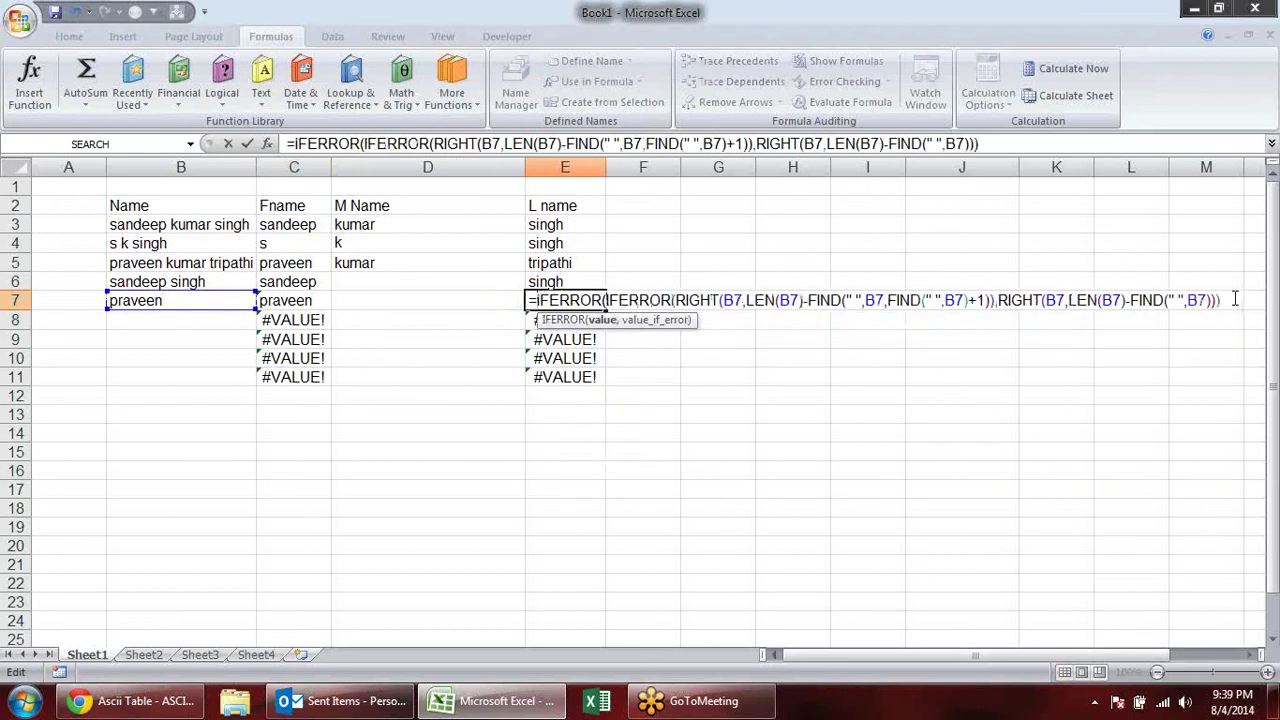
{"action": "type", "text": ",\"\""}
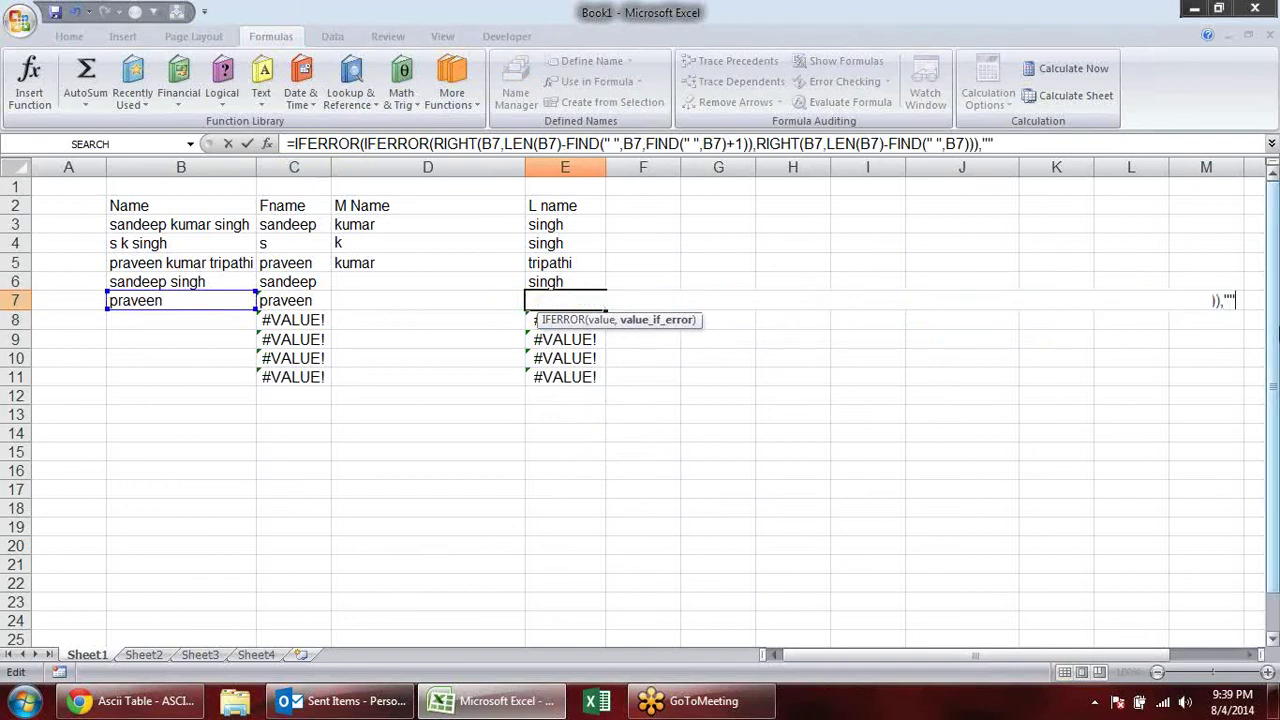
{"action": "key", "text": "Return"}
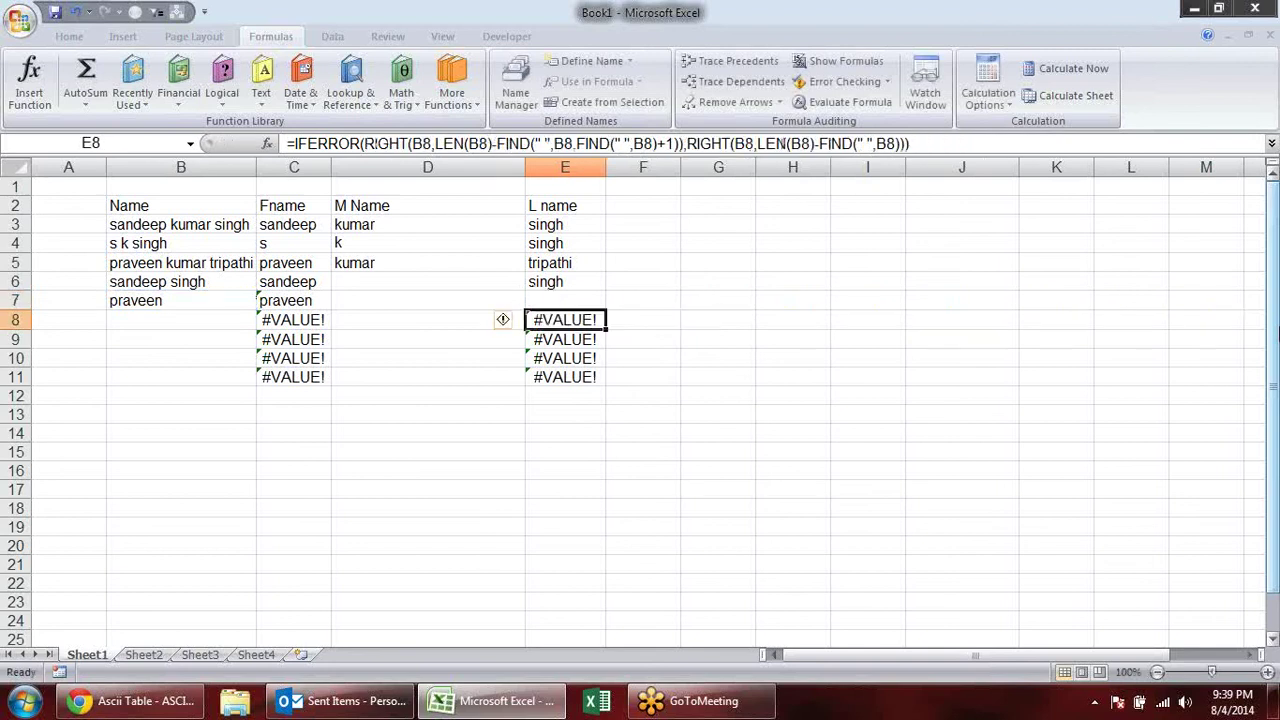
- Fill the E7 L name and C7 Fname formulas down to row 11, then check row 8
{"action": "left_click", "coordinate": [598, 304]}
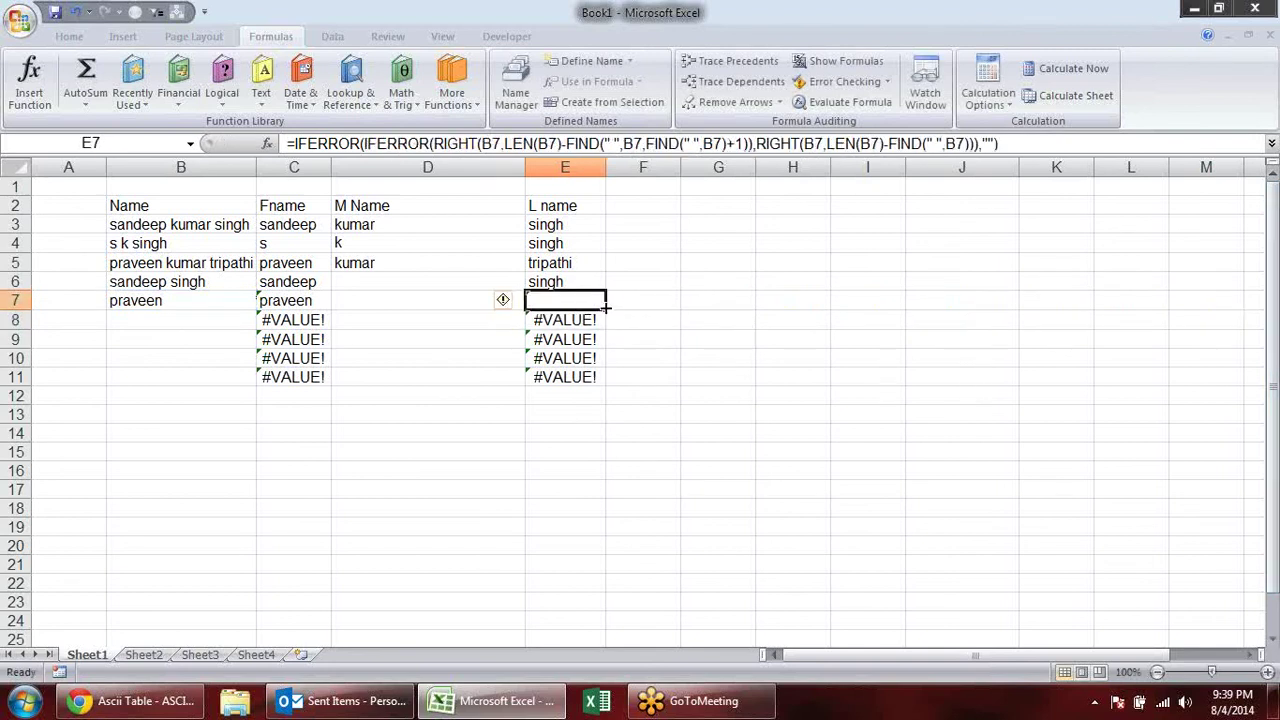
{"action": "left_click_drag", "start_coordinate": [605, 308], "coordinate": [614, 378]}
{"action": "left_click_drag", "start_coordinate": [306, 302], "coordinate": [416, 305]}
{"action": "left_click_drag", "start_coordinate": [524, 309], "coordinate": [538, 382]}
{"action": "left_click", "coordinate": [777, 354]}
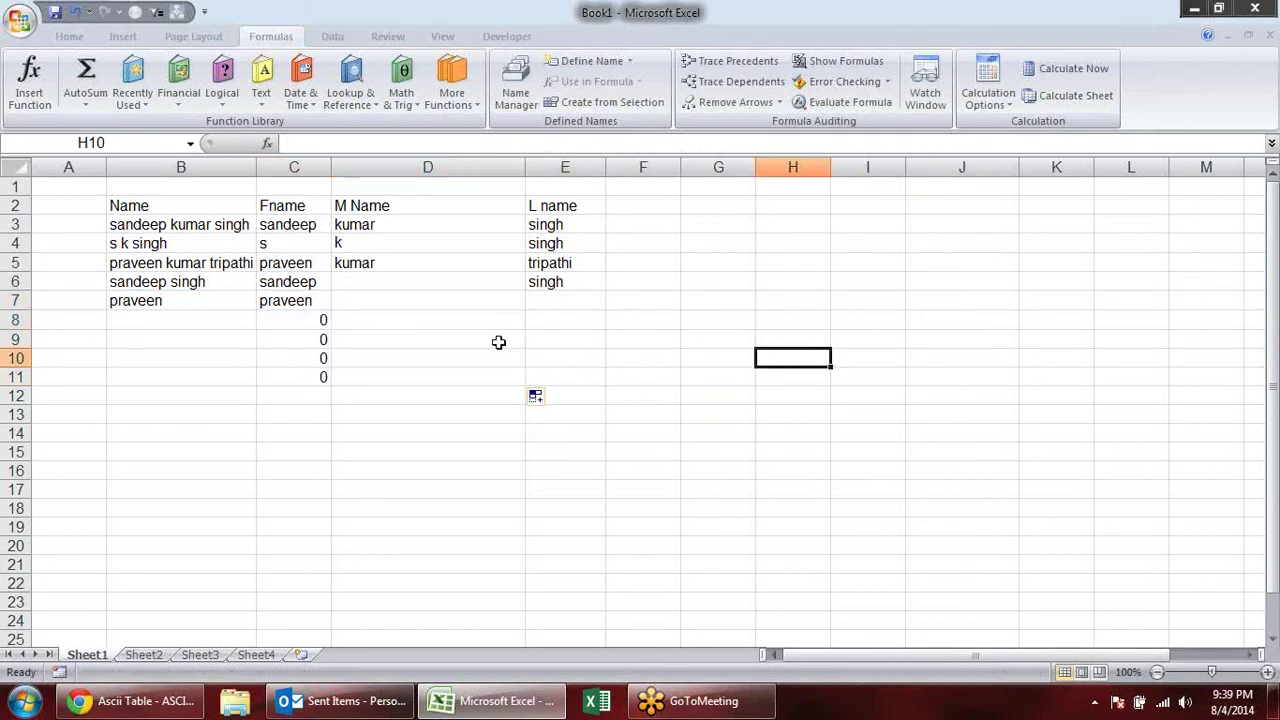
{"action": "left_click", "coordinate": [186, 320]}
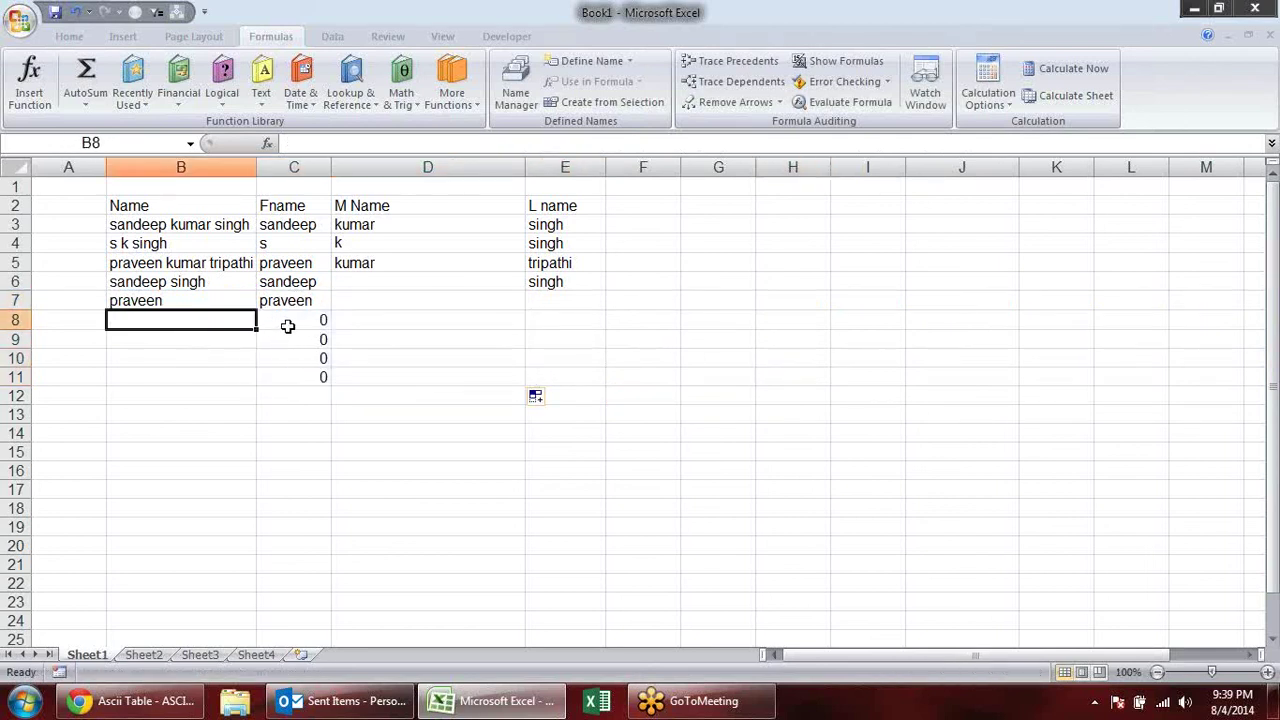
- Start adding a second IFERROR to the row 8 Fname formula, then cancel the edit
{"action": "double_click", "coordinate": [287, 323]}
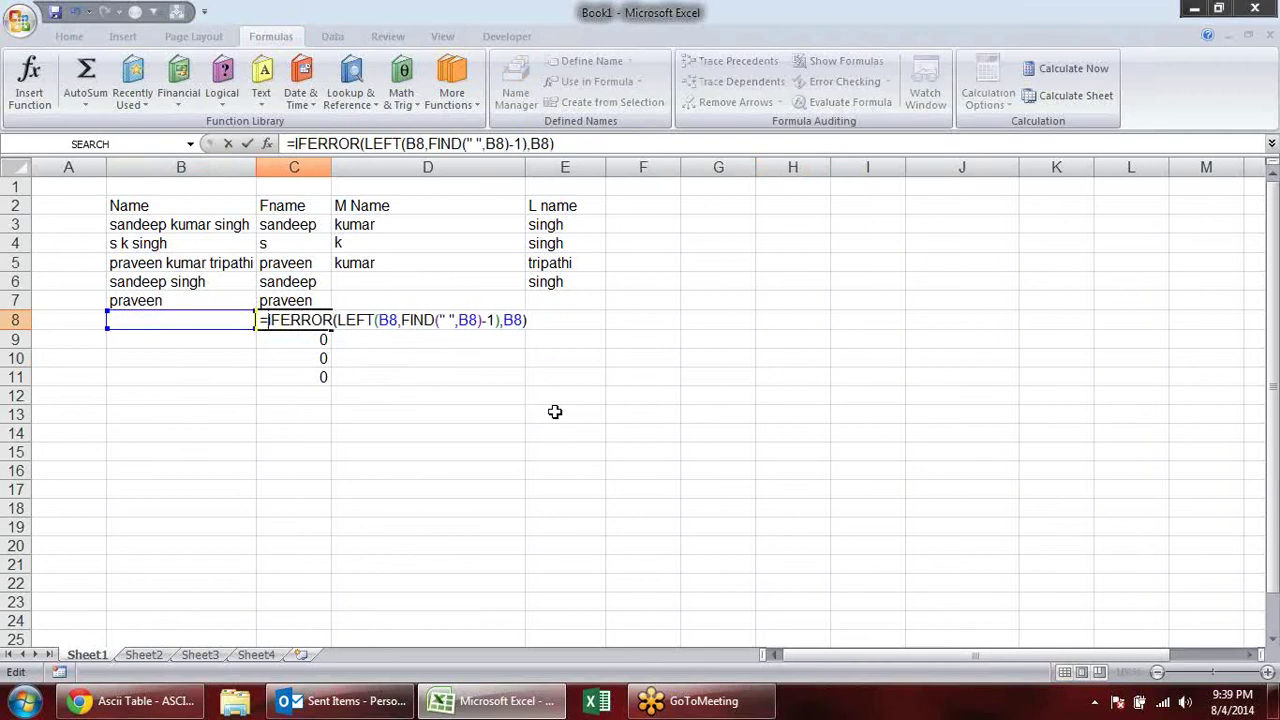
{"action": "type", "text": "if"}
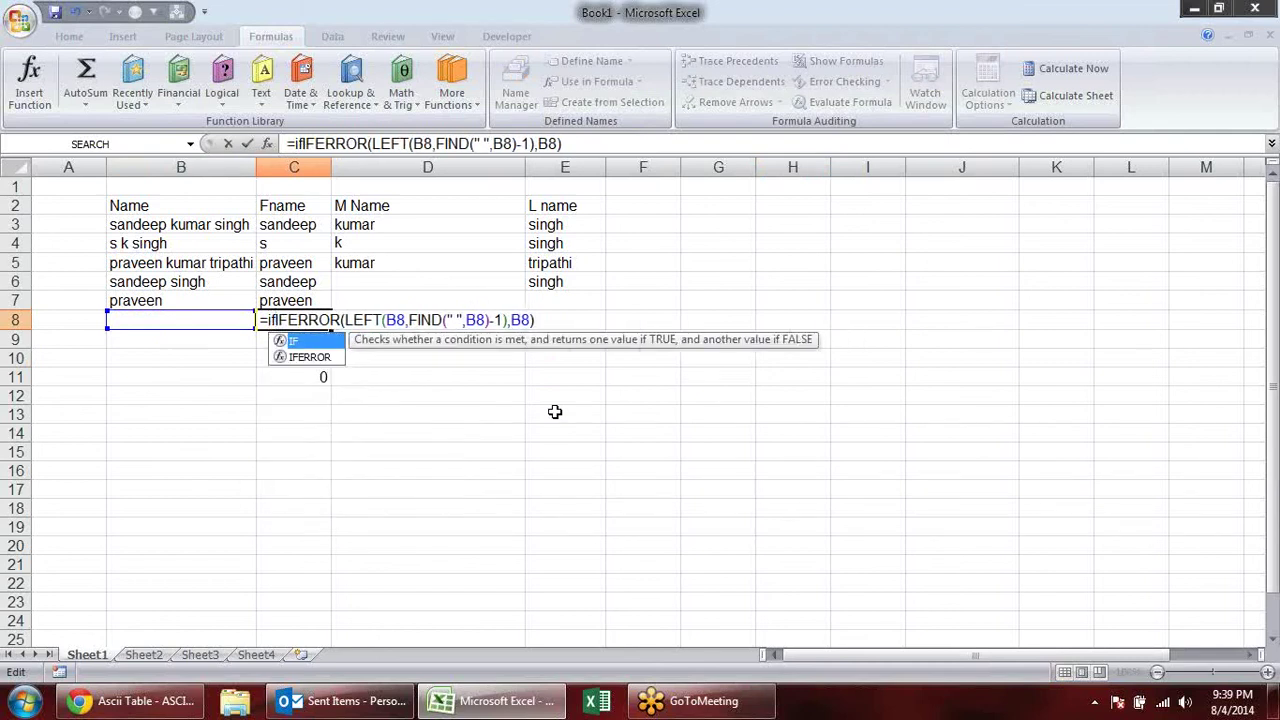
{"action": "key", "text": "Down"}
{"action": "key", "text": "Tab"}
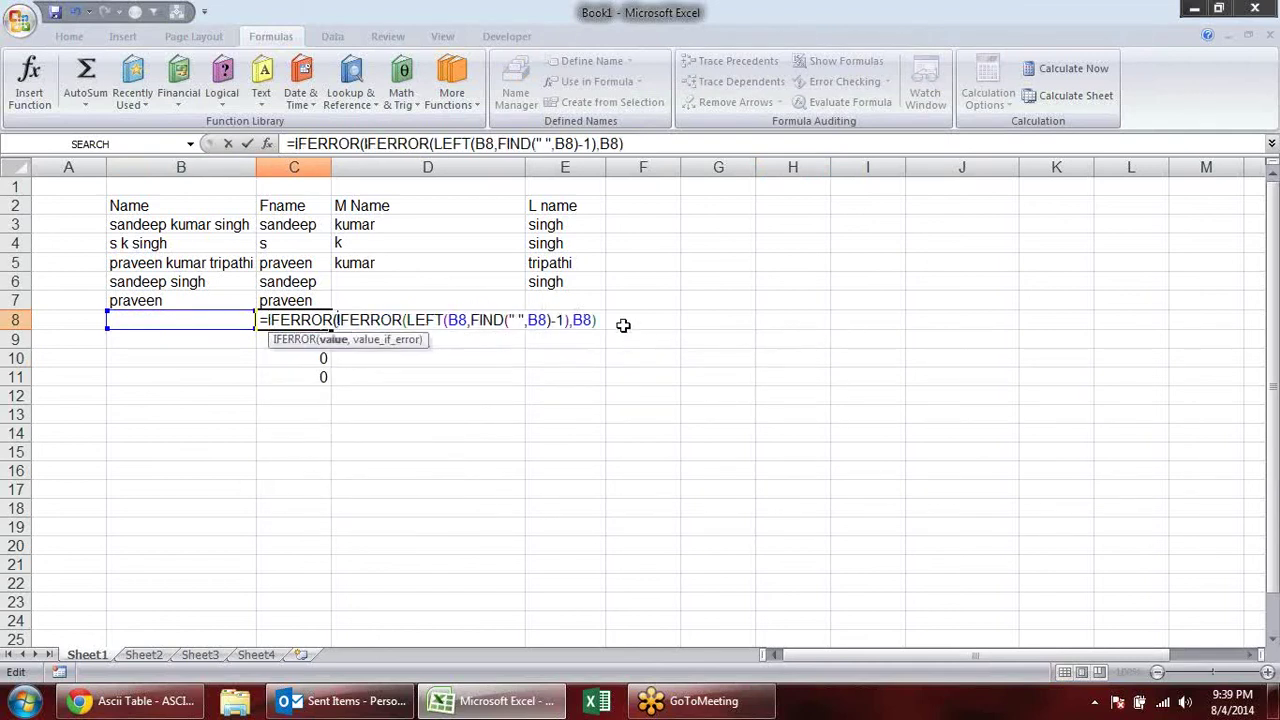
{"action": "key", "text": "Escape"}
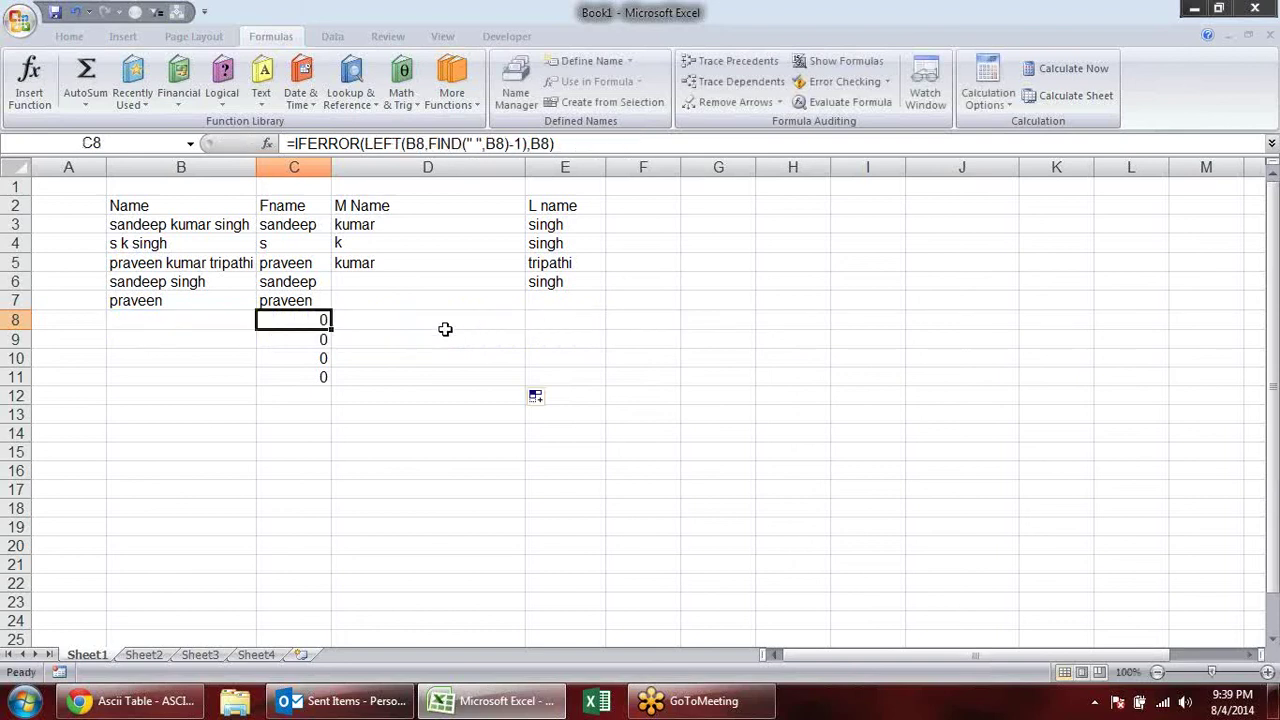
{"action": "key", "text": "F2"}
{"action": "key", "text": "Escape"}
- Insert IFERROR( at the start of the C7 Fname formula and add a closing comma
{"action": "double_click", "coordinate": [268, 302]}
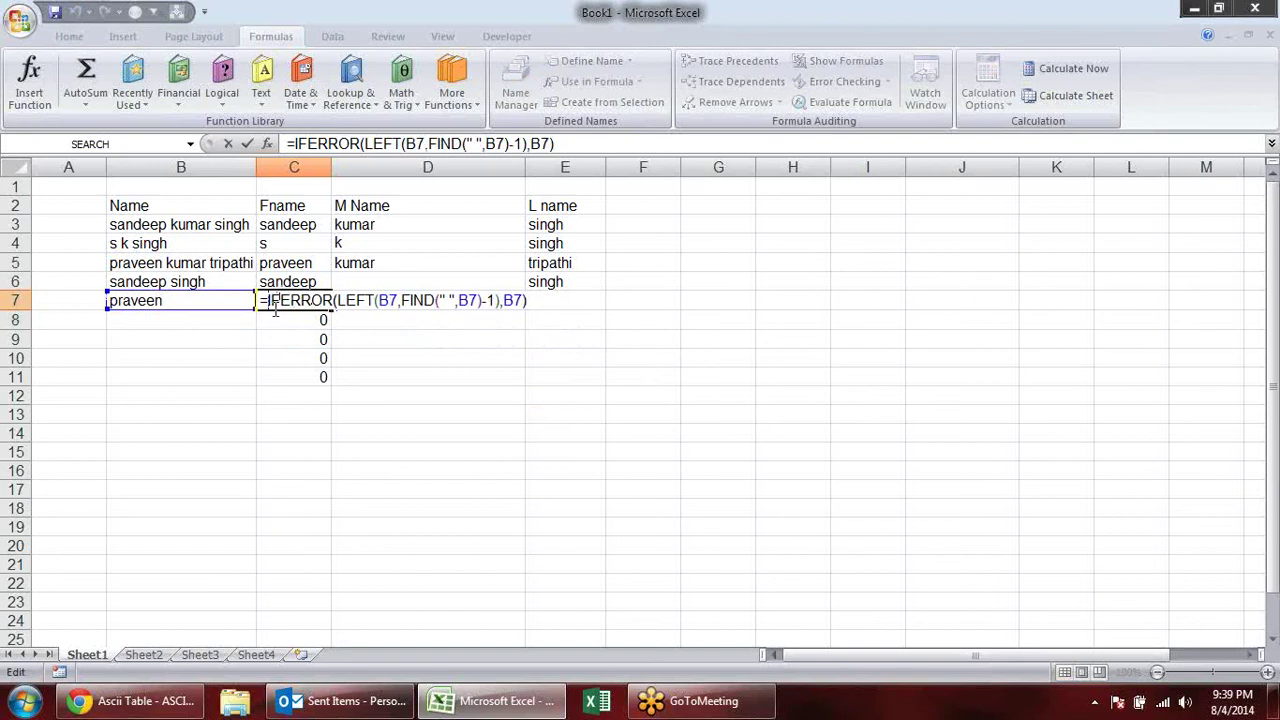
{"action": "type", "text": "if"}
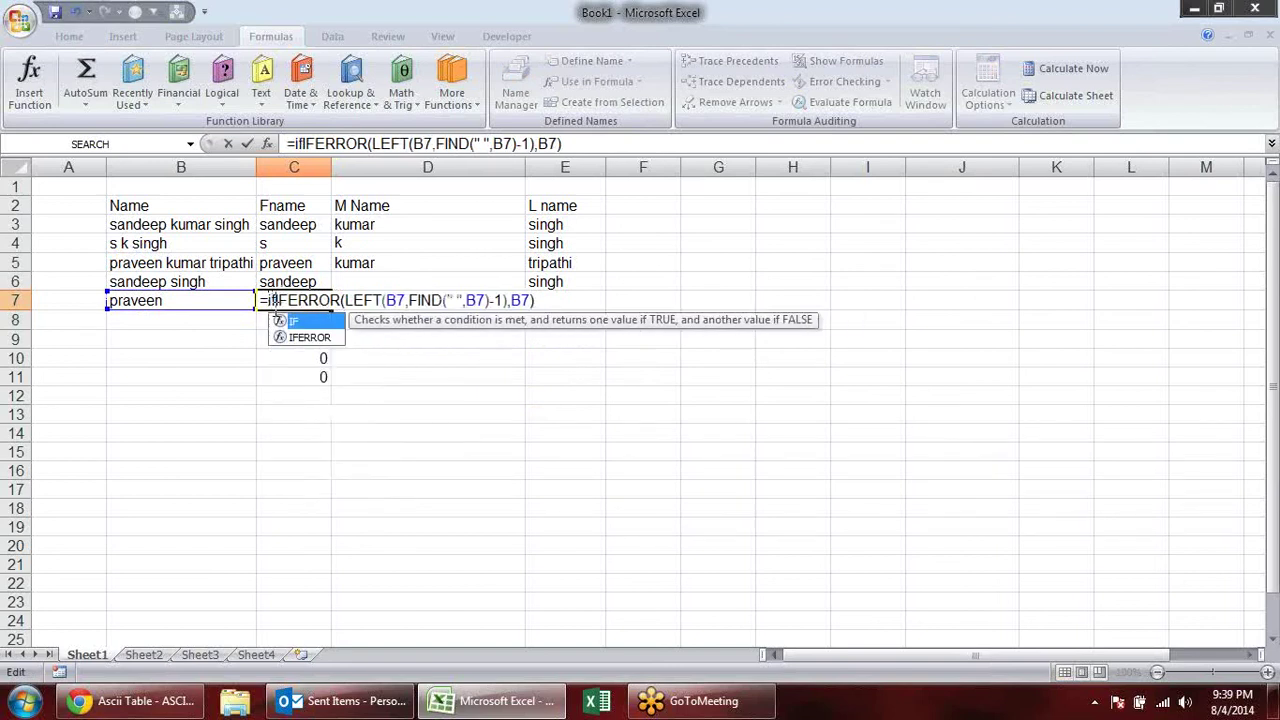
{"action": "key", "text": "Down"}
{"action": "key", "text": "Tab"}
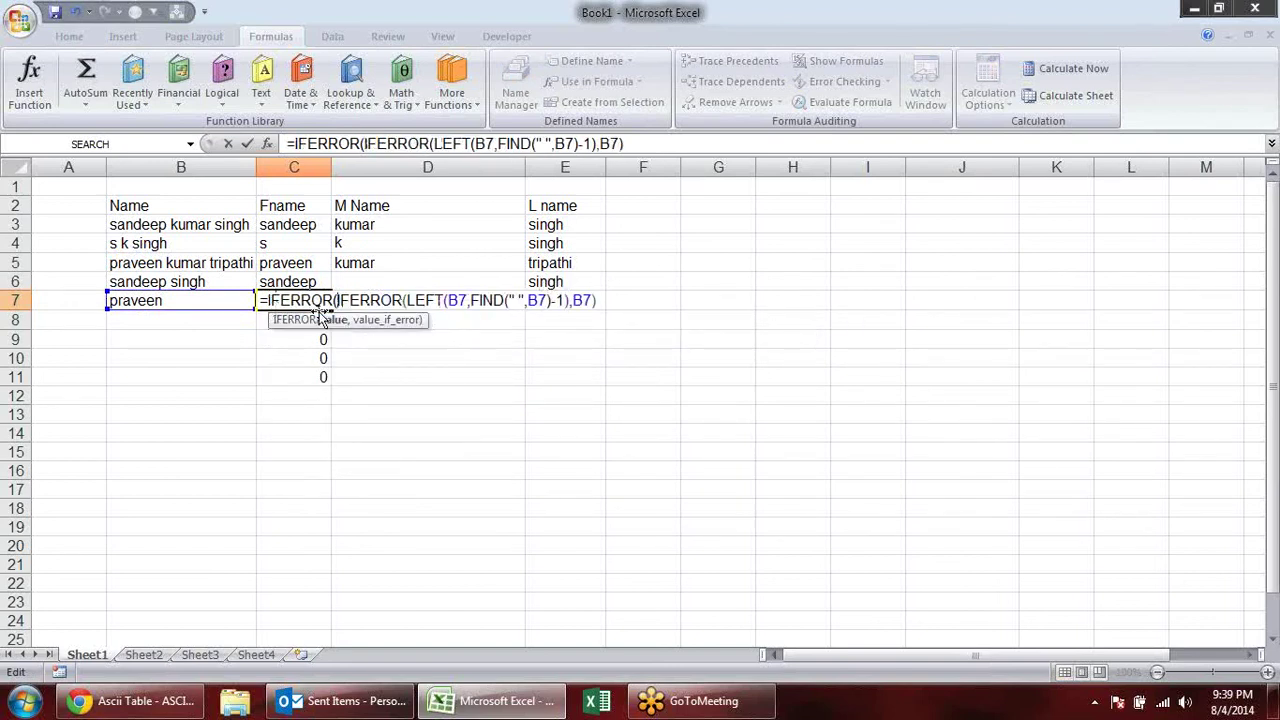
{"action": "left_click_drag", "start_coordinate": [337, 302], "coordinate": [597, 302]}
{"action": "left_click", "coordinate": [604, 300]}
{"action": "type", "text": ","}
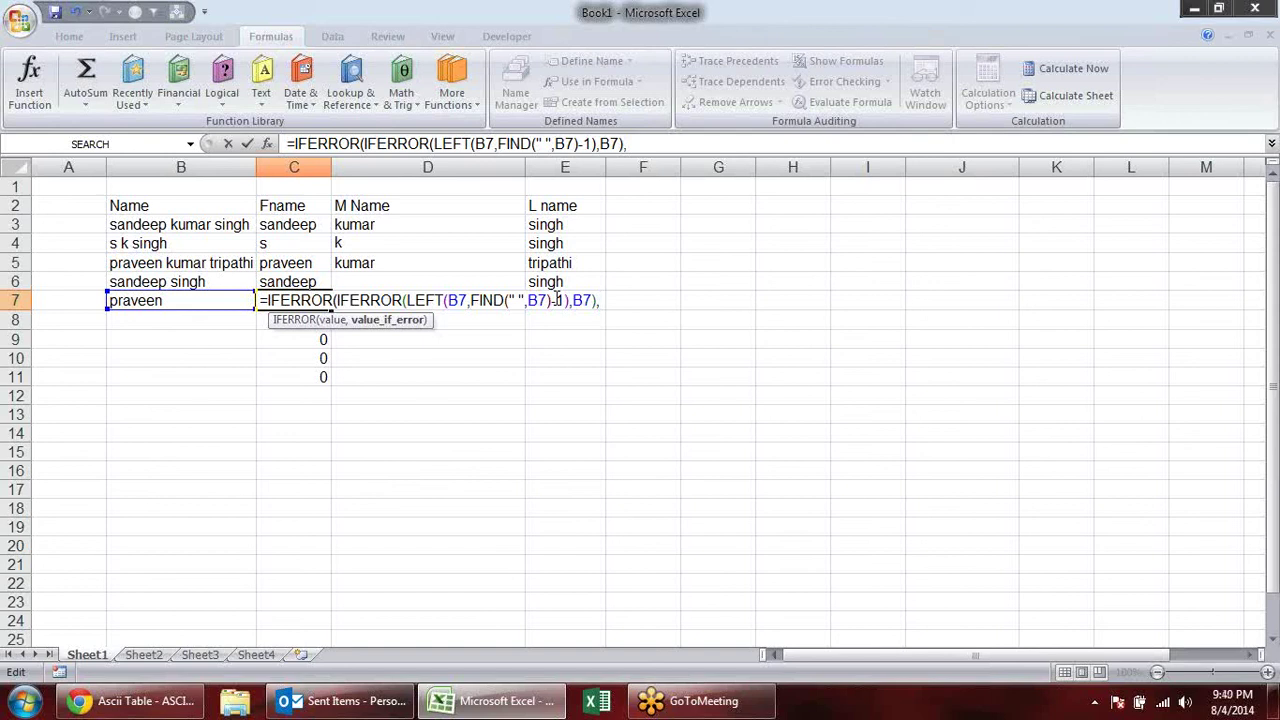
{"action": "type", "text": "\"\""}
- Cancel the faulty Fname formula edit and check the results in C8 and C9
{"action": "key", "text": "Return"}
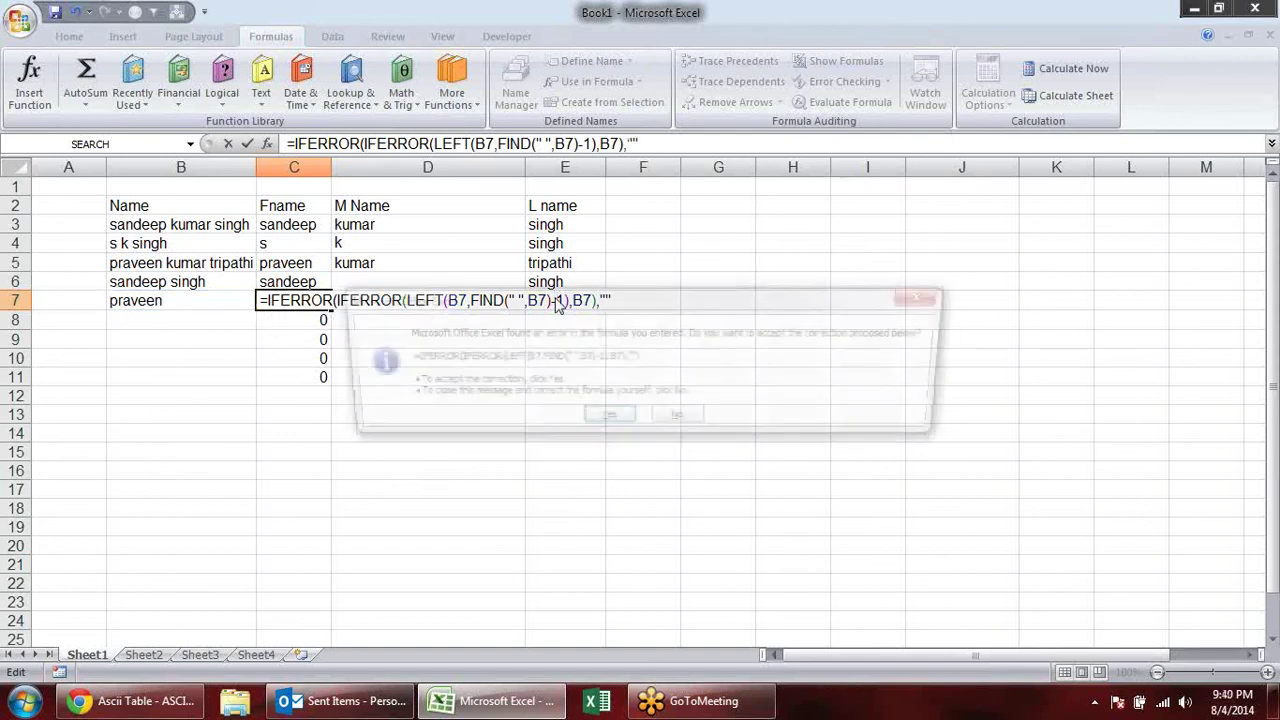
{"action": "key", "text": "Escape"}
{"action": "key", "text": "Escape"}
{"action": "key", "text": "Escape"}
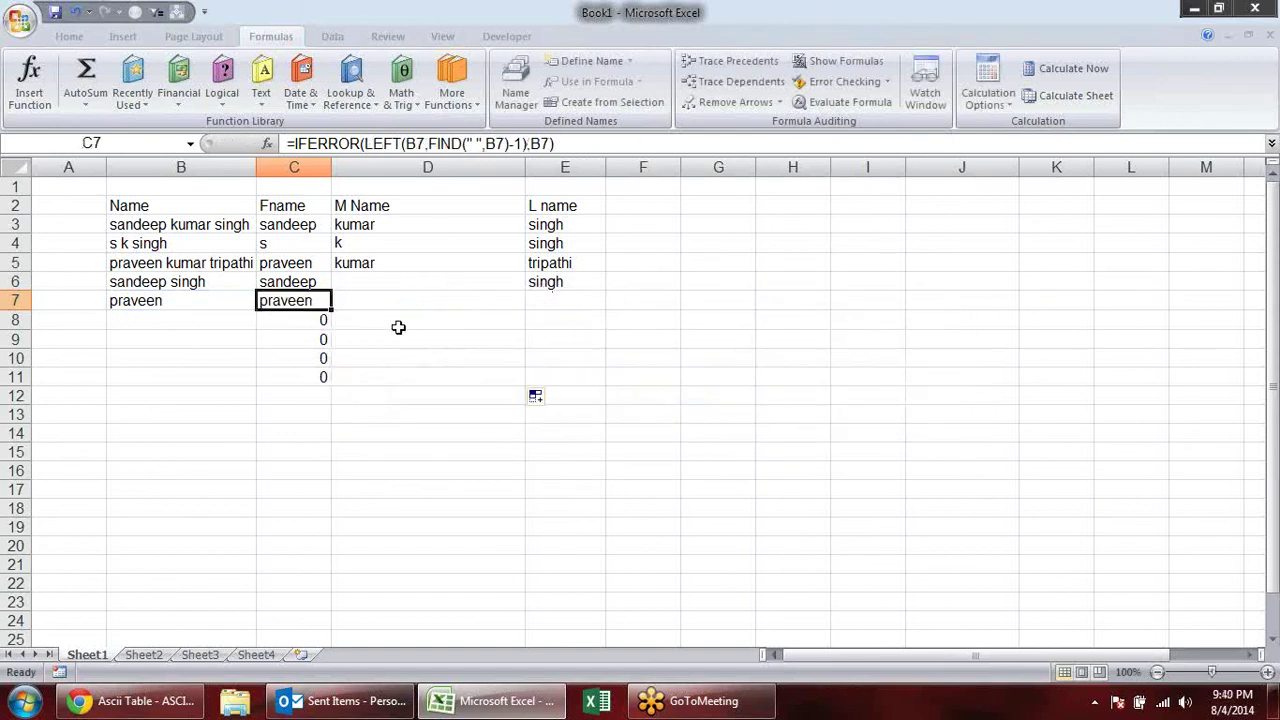
{"action": "left_click", "coordinate": [314, 322]}
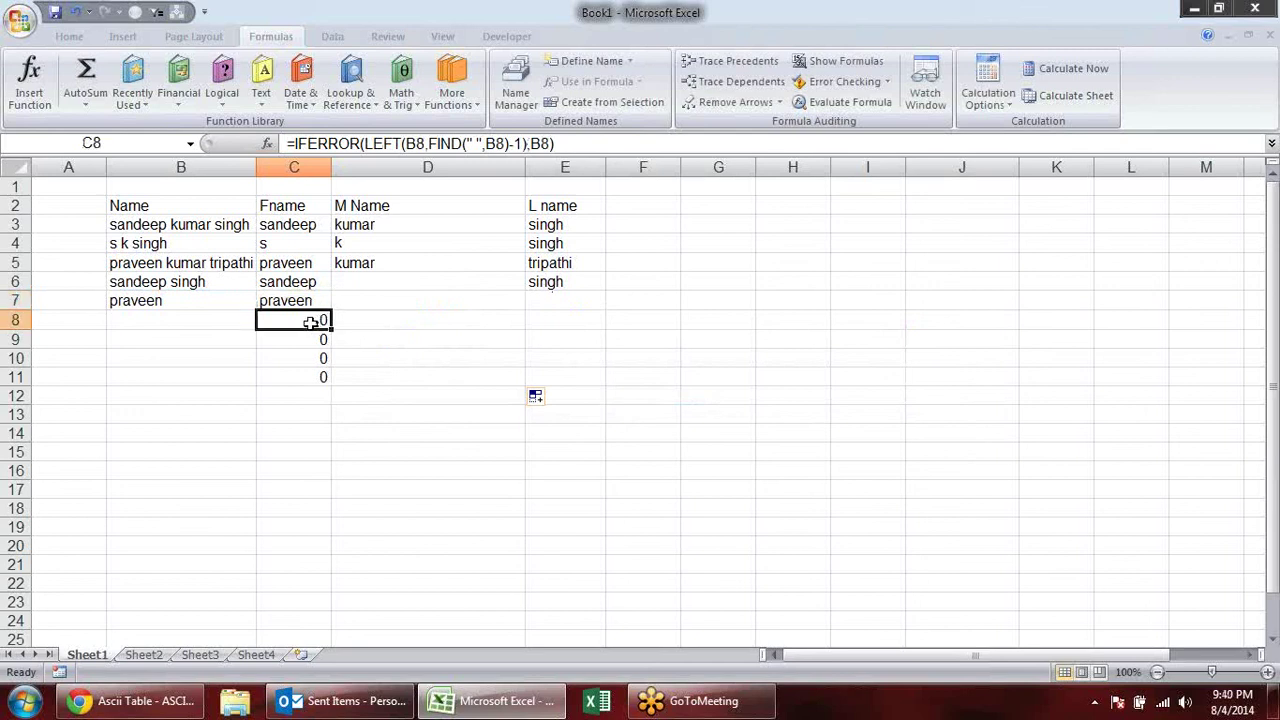
{"action": "left_click", "coordinate": [305, 337]}
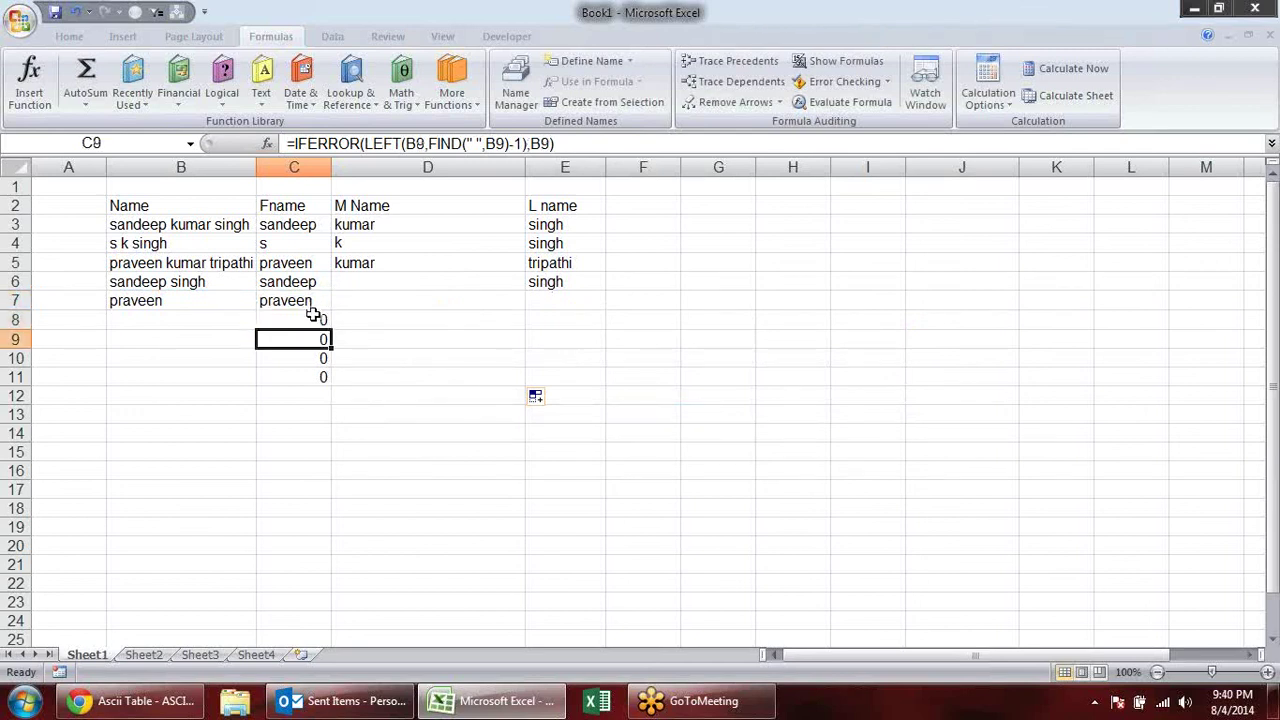
- Wrap C7's IFERROR formula as =IF(IFERROR(...)=0,"",IFERROR(...)) so zero results show blank
{"action": "left_click", "coordinate": [299, 300]}
{"action": "double_click", "coordinate": [299, 300]}
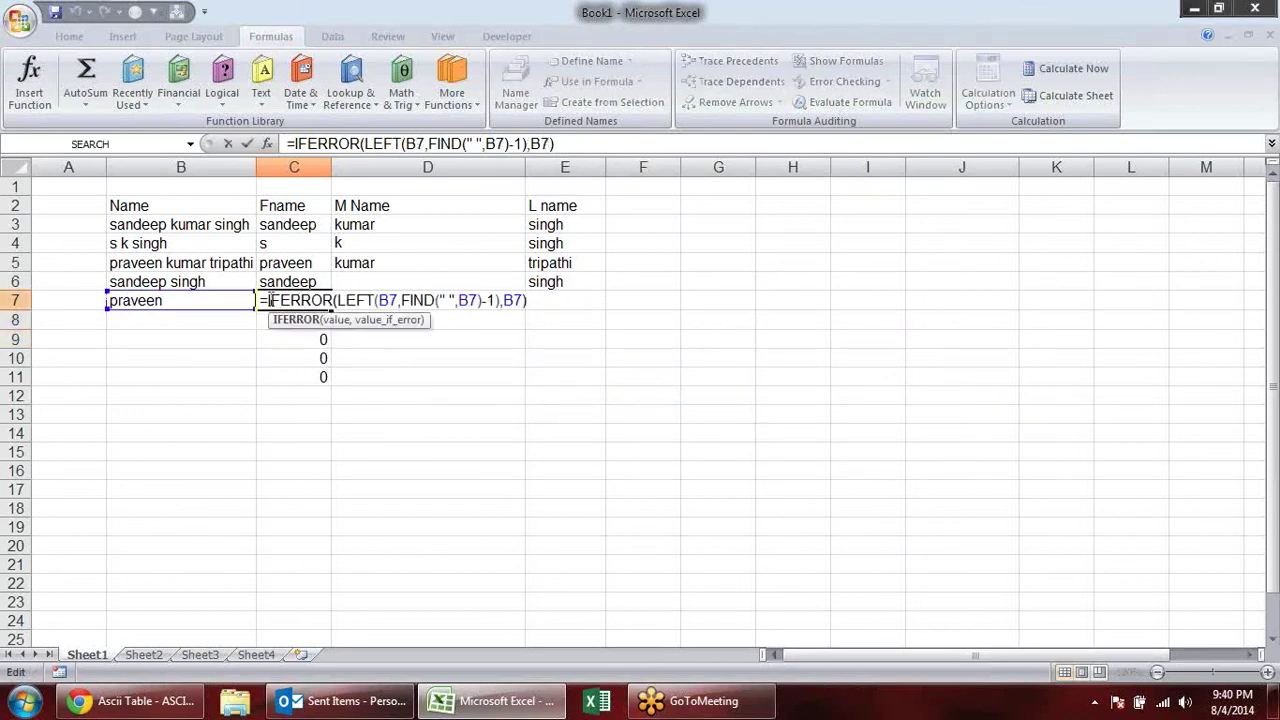
{"action": "left_click", "coordinate": [270, 300]}
{"action": "type", "text": "IF"}
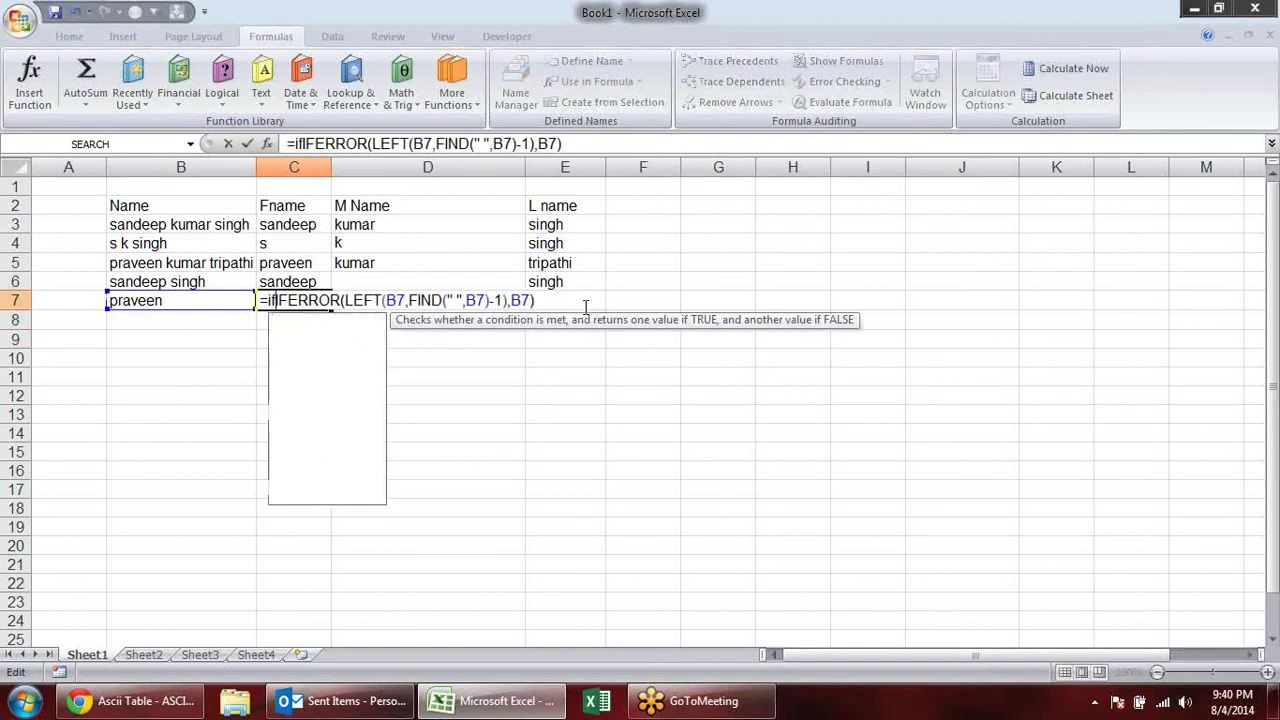
{"action": "type", "text": "("}
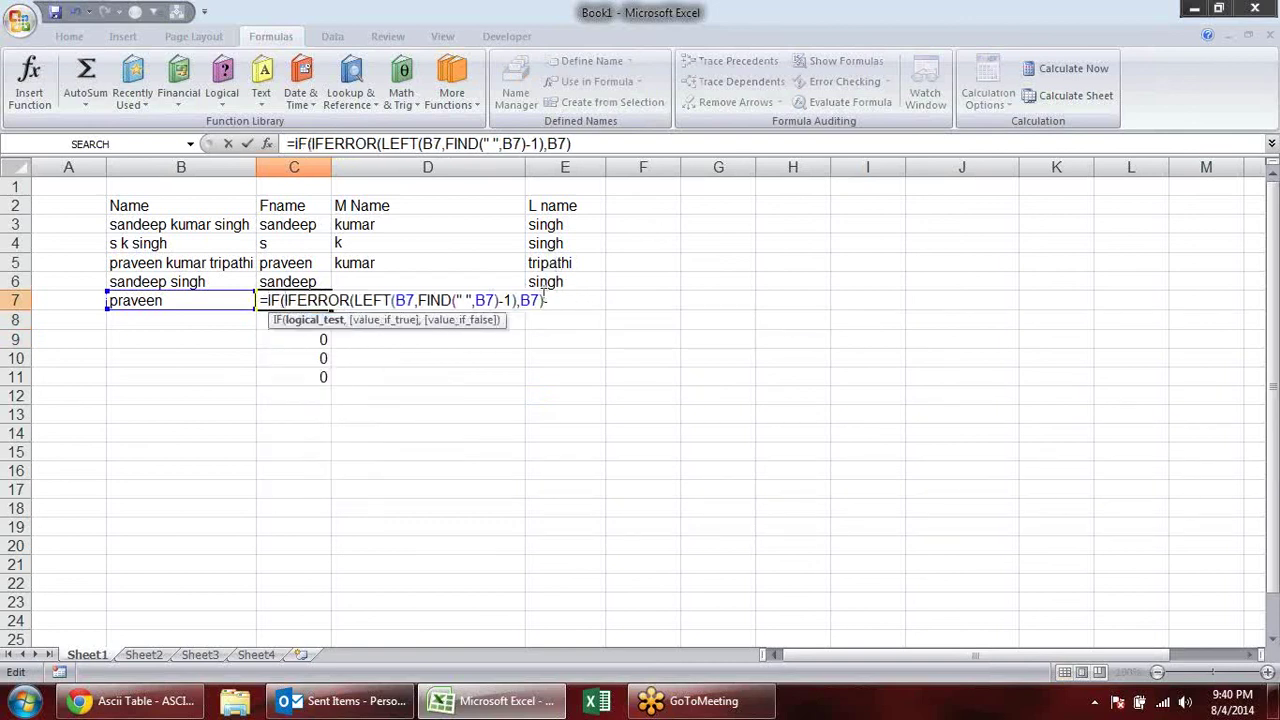
{"action": "left_click_drag", "start_coordinate": [543, 300], "coordinate": [288, 300]}
{"action": "key", "text": "ctrl+c"}
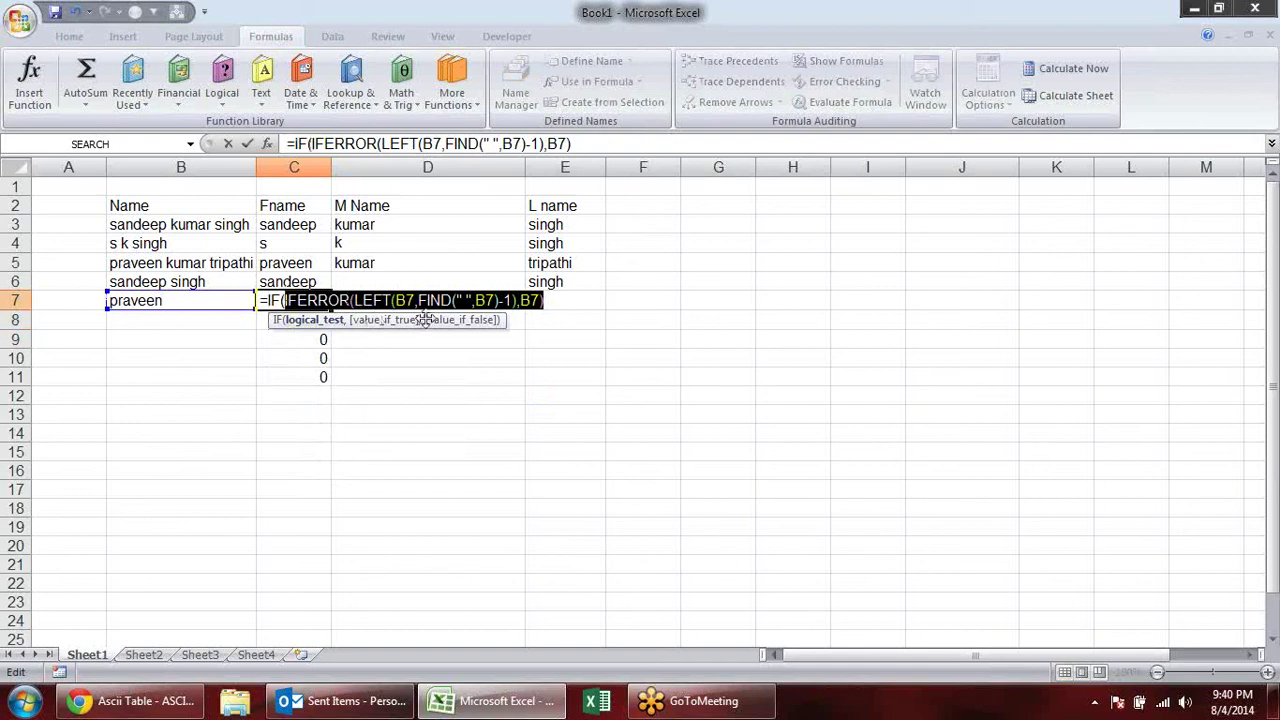
{"action": "left_click", "coordinate": [565, 300]}
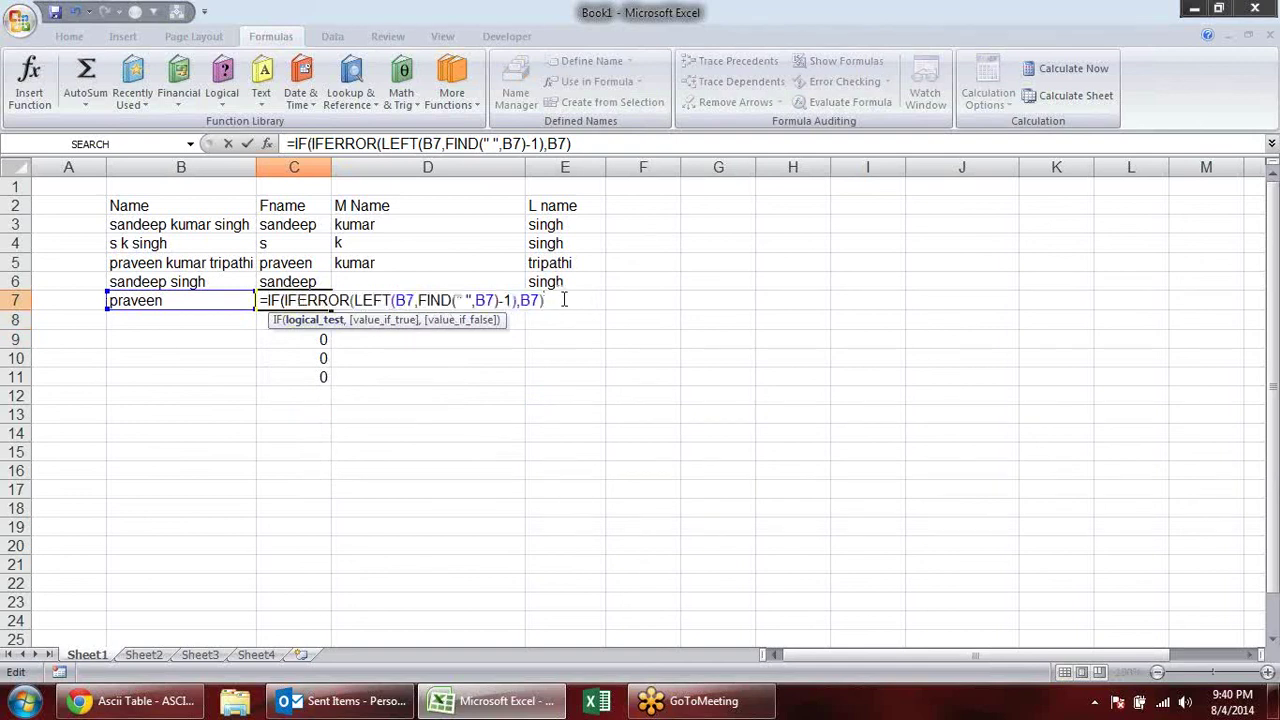
{"action": "type", "text": "=0"}
{"action": "type", "text": ",\"\""}
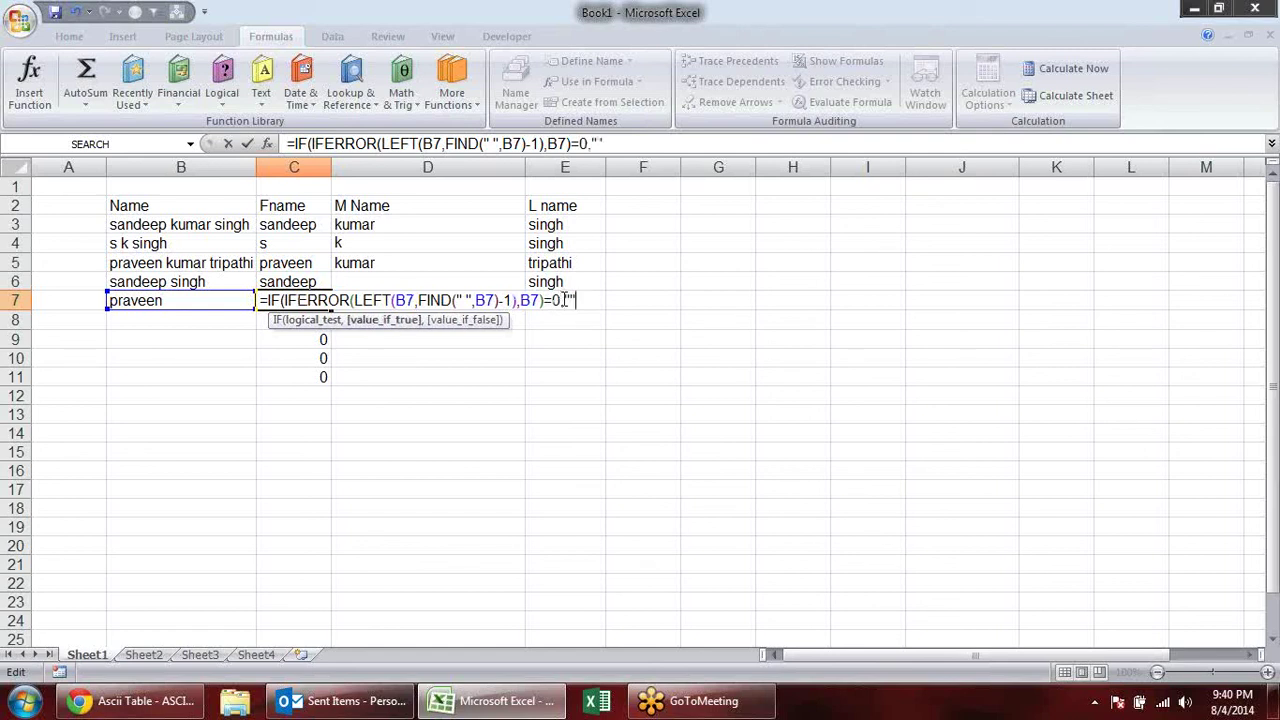
{"action": "type", "text": ","}
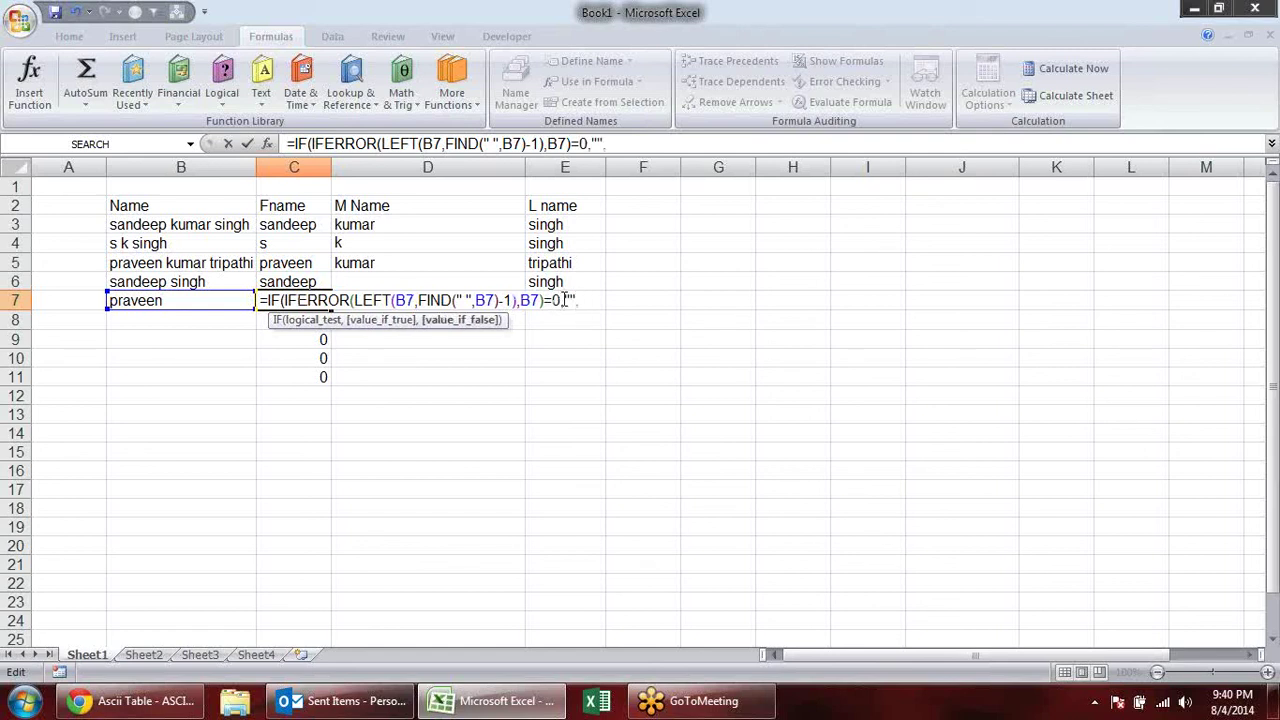
{"action": "key", "text": "ctrl+v"}
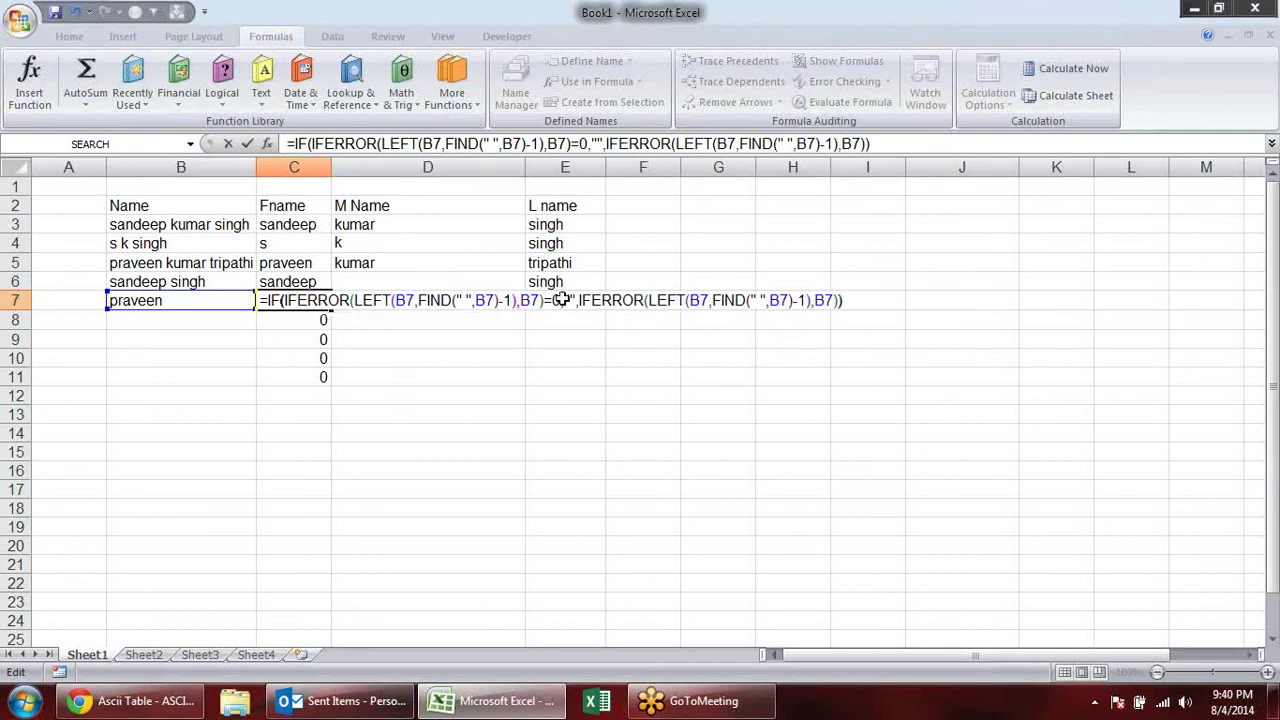
{"action": "key", "text": "Return"}
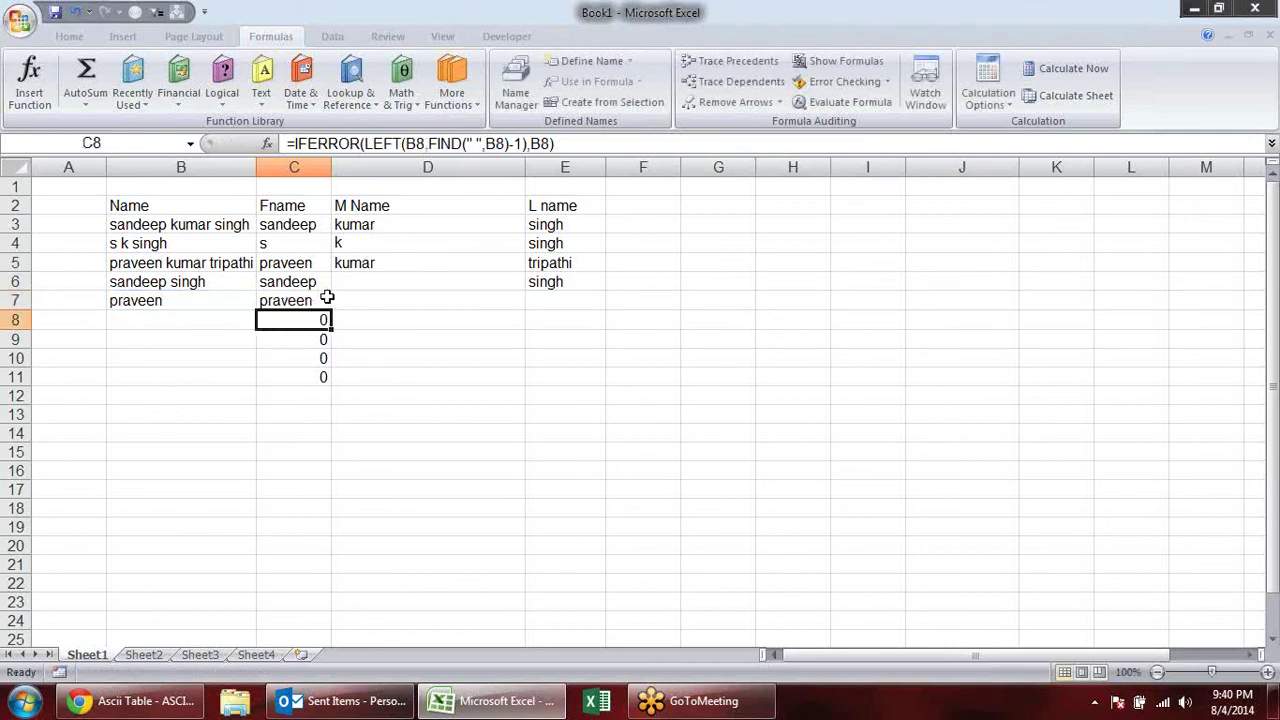
- Copy the new C7 formula down to C13 and up to C3
{"action": "left_click", "coordinate": [326, 300]}
{"action": "left_click_drag", "start_coordinate": [331, 311], "coordinate": [346, 414]}
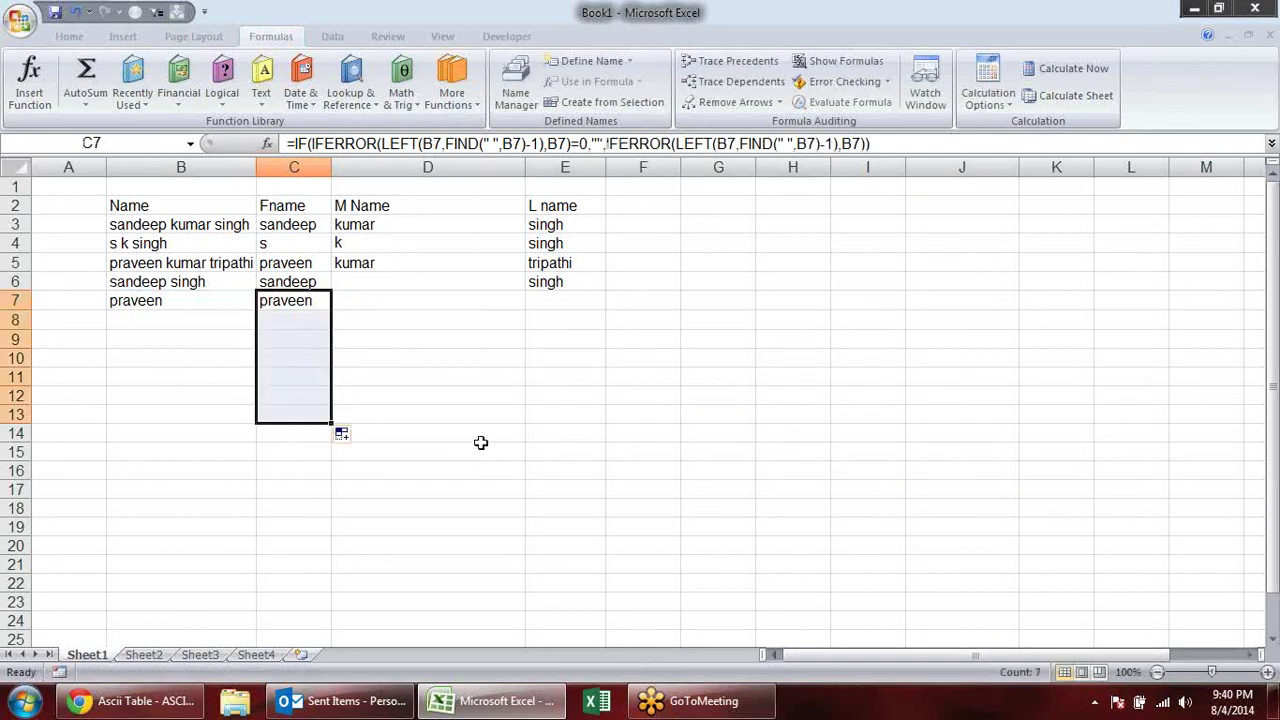
{"action": "left_click", "coordinate": [318, 299]}
{"action": "left_click_drag", "start_coordinate": [331, 309], "coordinate": [337, 224]}
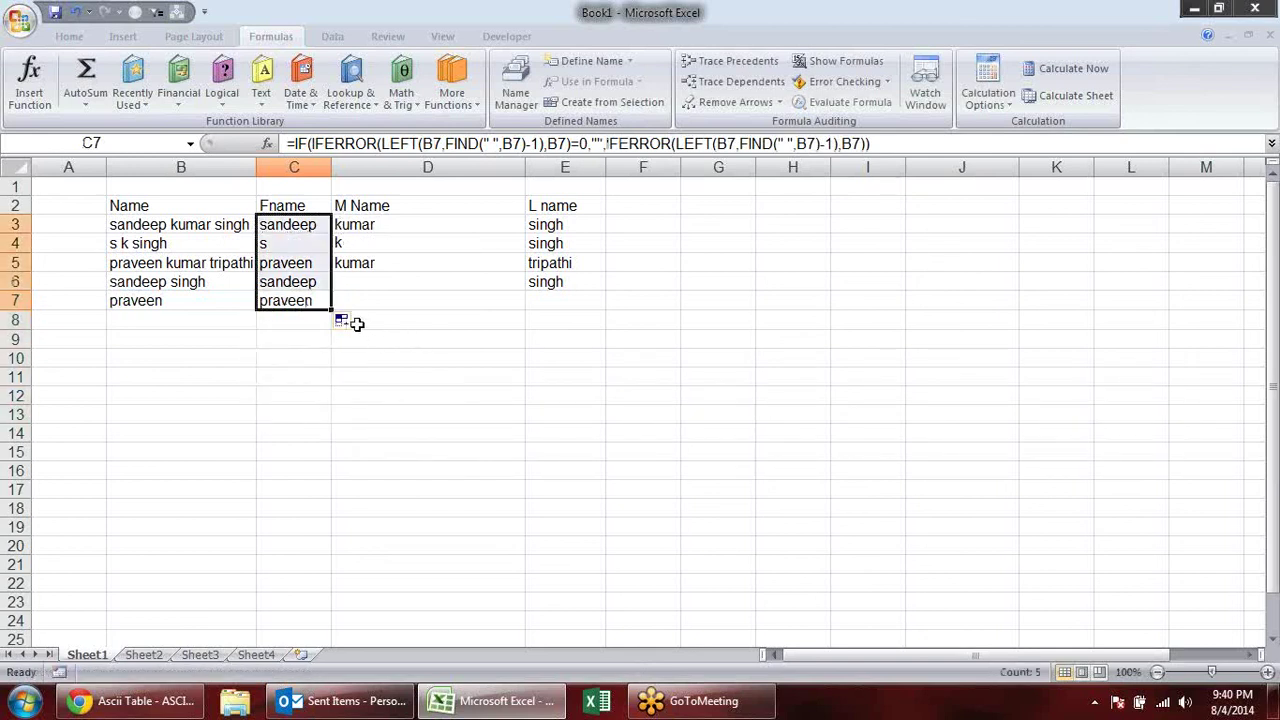
{"action": "left_click", "coordinate": [401, 298]}
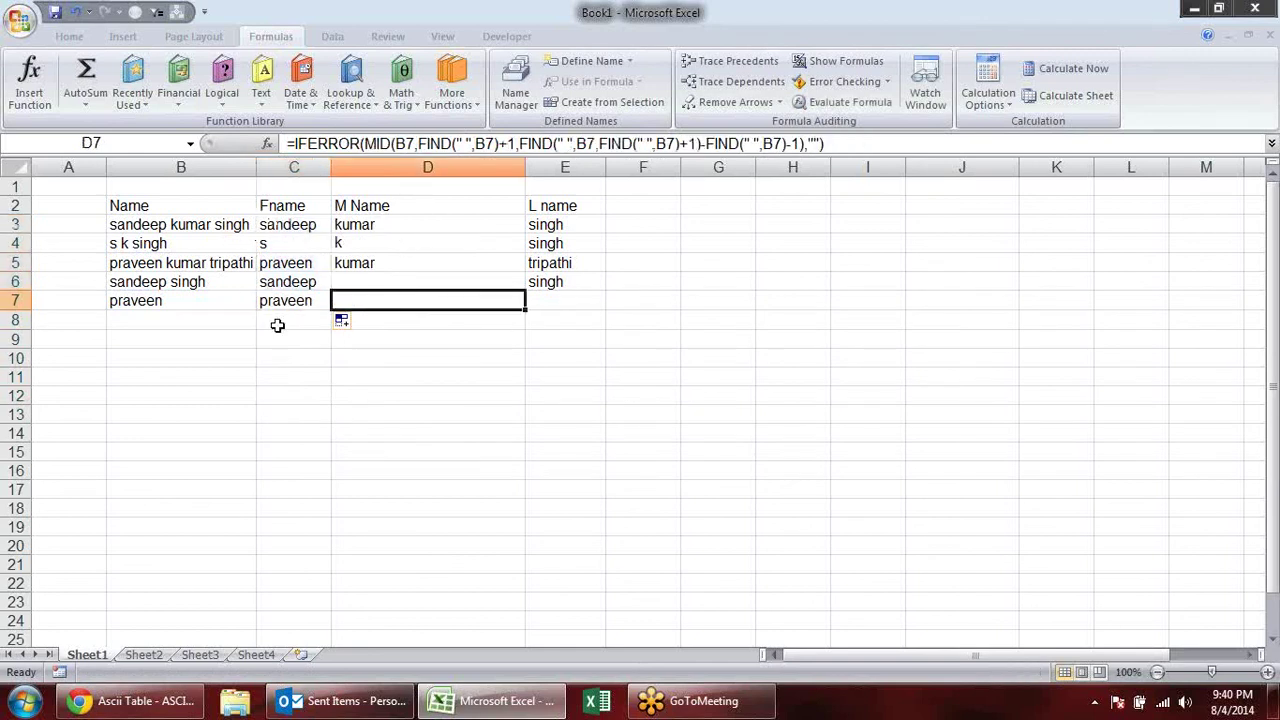
- Enter four sample full names of three, one, two and three words in B8:B11
{"action": "left_click", "coordinate": [148, 314]}
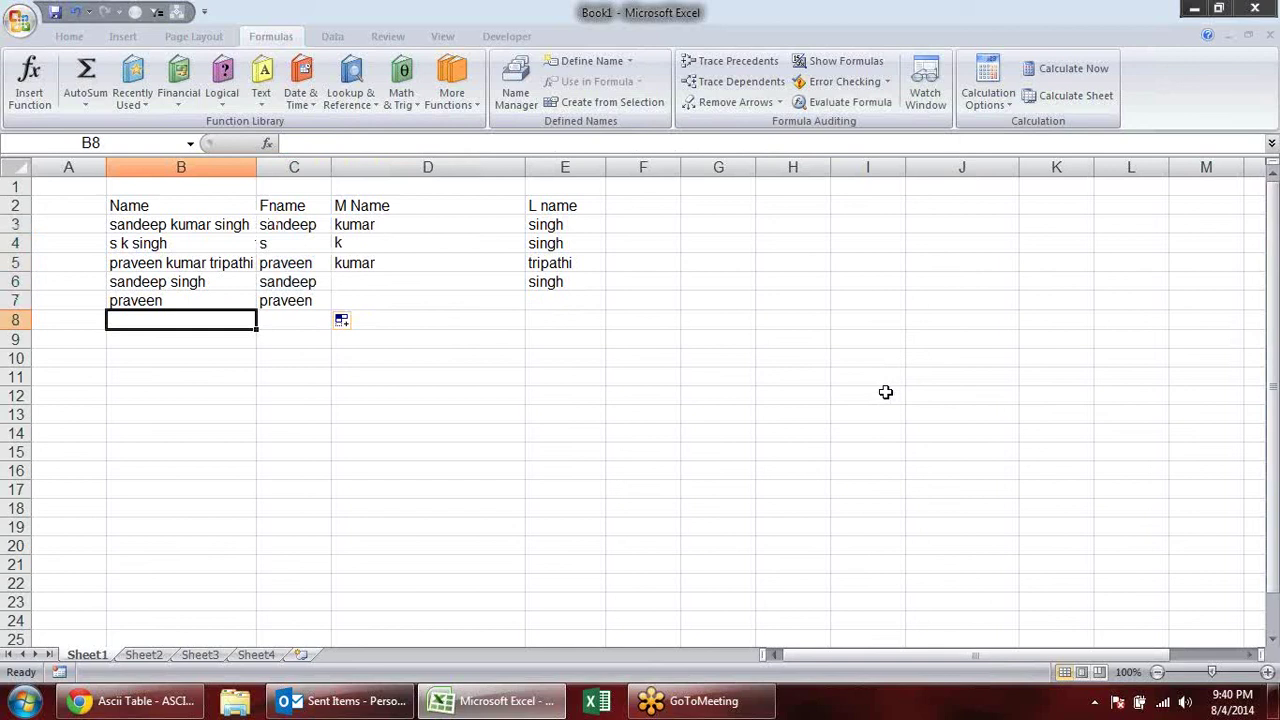
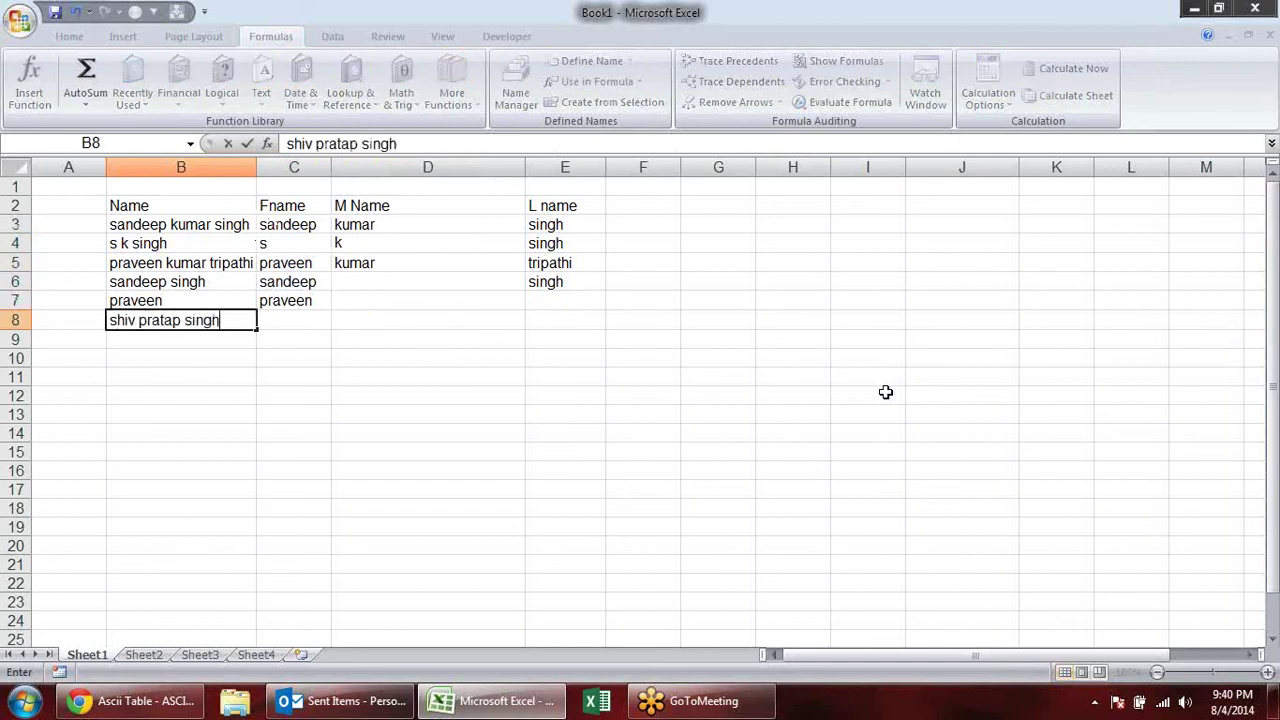
{"action": "key", "text": "Return"}
{"action": "type", "text": "s"}
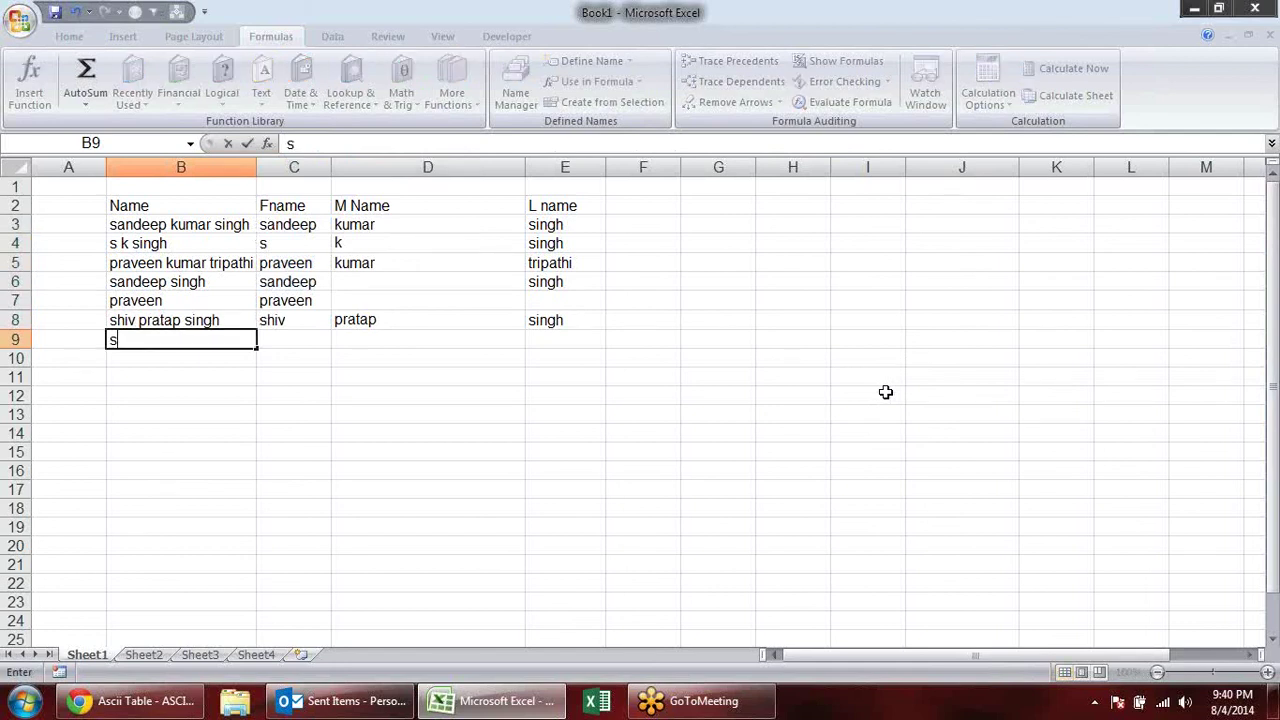
{"action": "type", "text": "hivj"}
{"action": "type", "text": "i"}
{"action": "key", "text": "Return"}
{"action": "key", "text": "Return"}
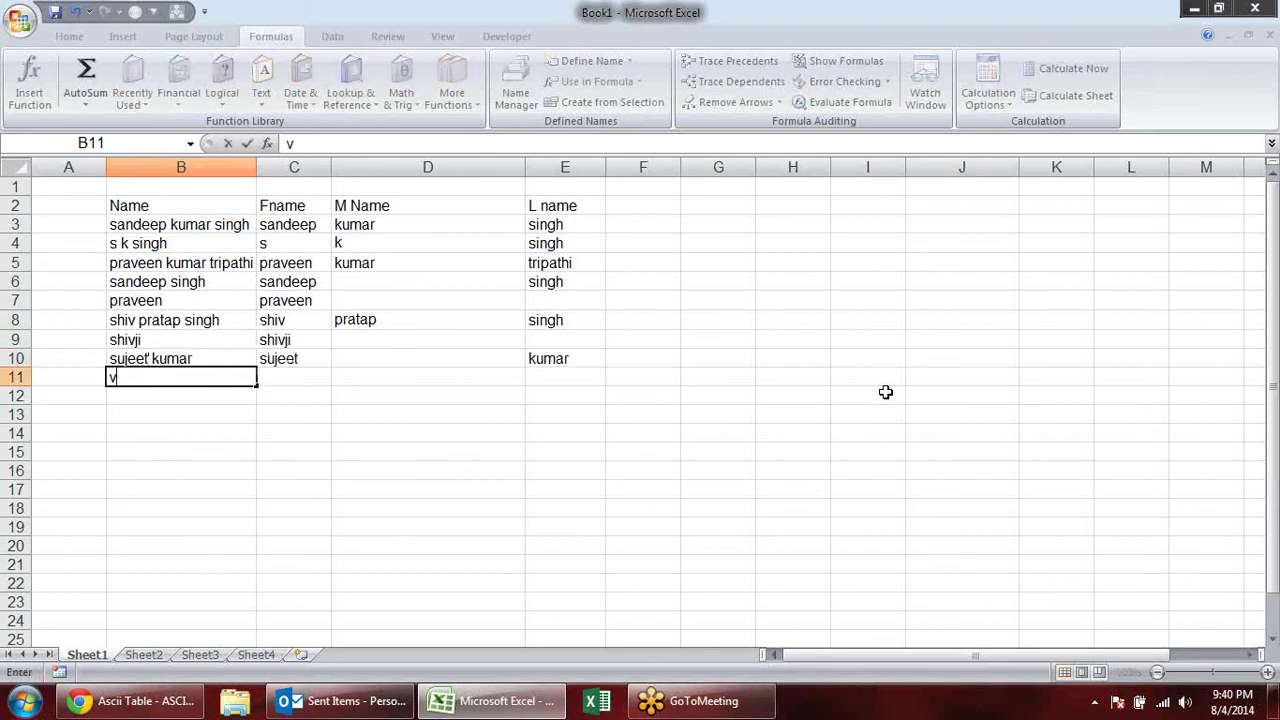
{"action": "key", "text": "Return"}
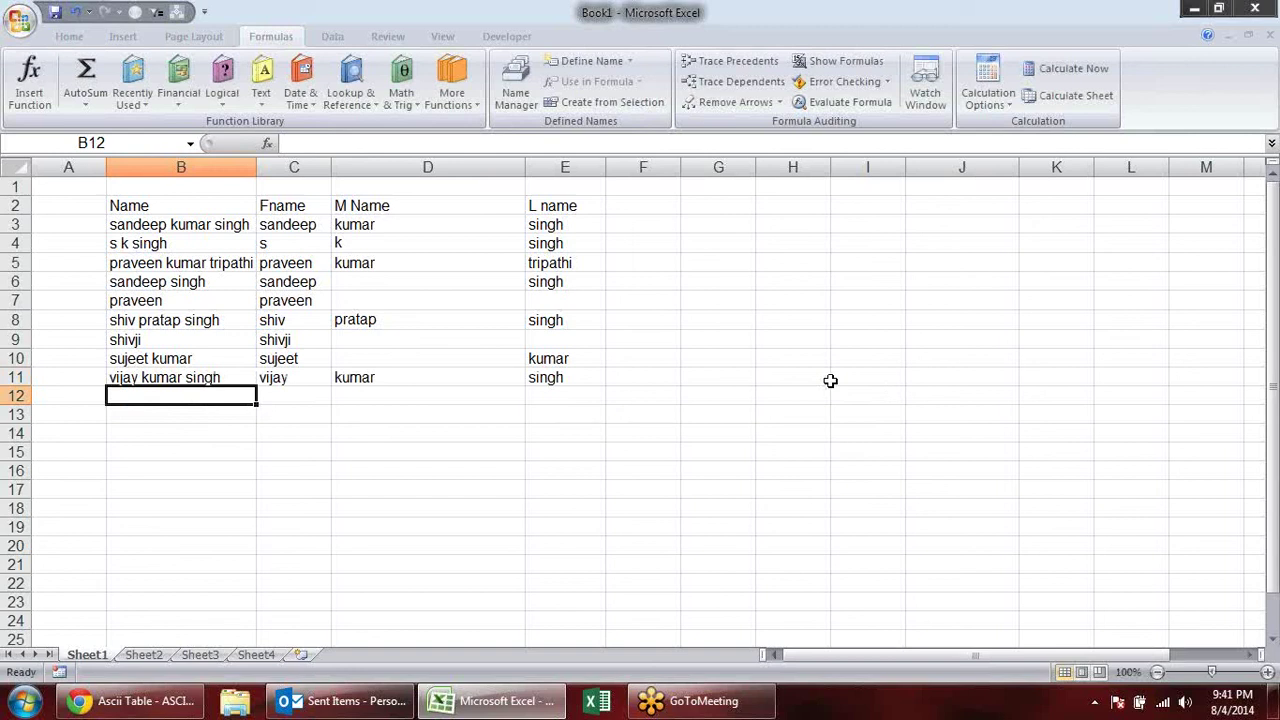
{"action": "left_click", "coordinate": [583, 362]}
{"action": "left_click", "coordinate": [428, 362]}
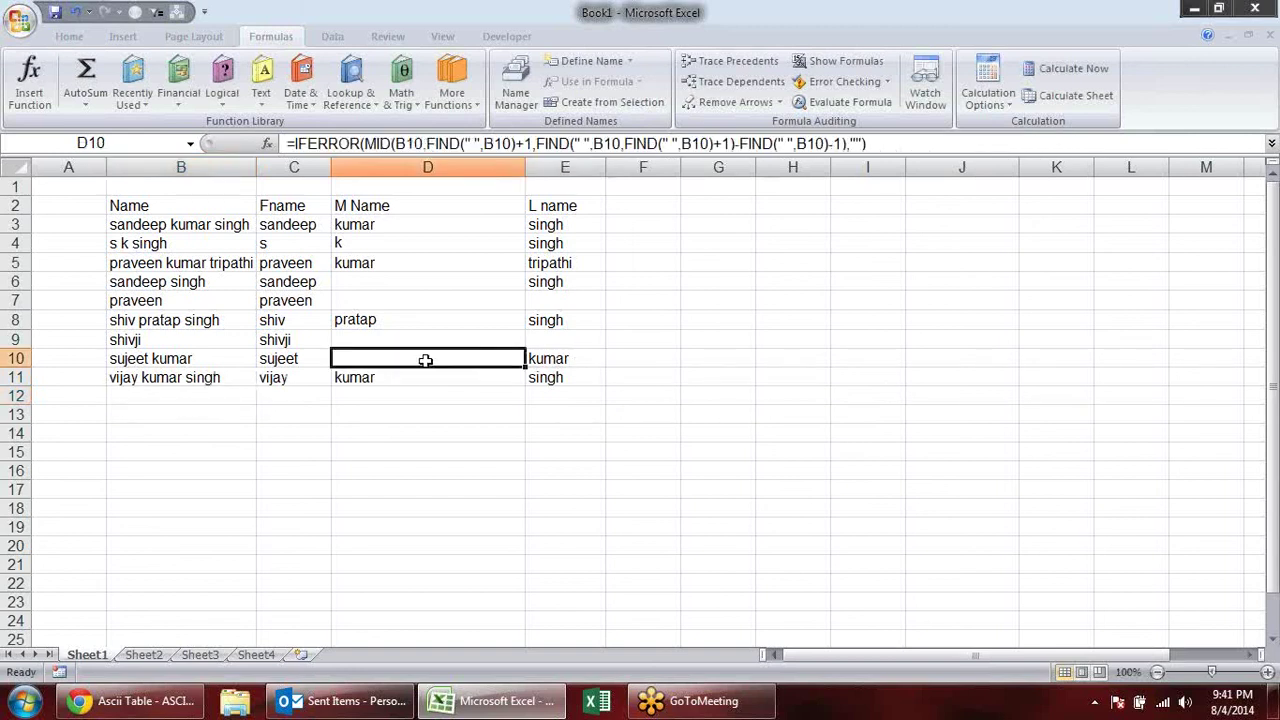
{"action": "left_click", "coordinate": [293, 376]}
{"action": "left_click", "coordinate": [288, 264]}
{"action": "left_click", "coordinate": [299, 226]}
{"action": "left_click", "coordinate": [388, 224]}
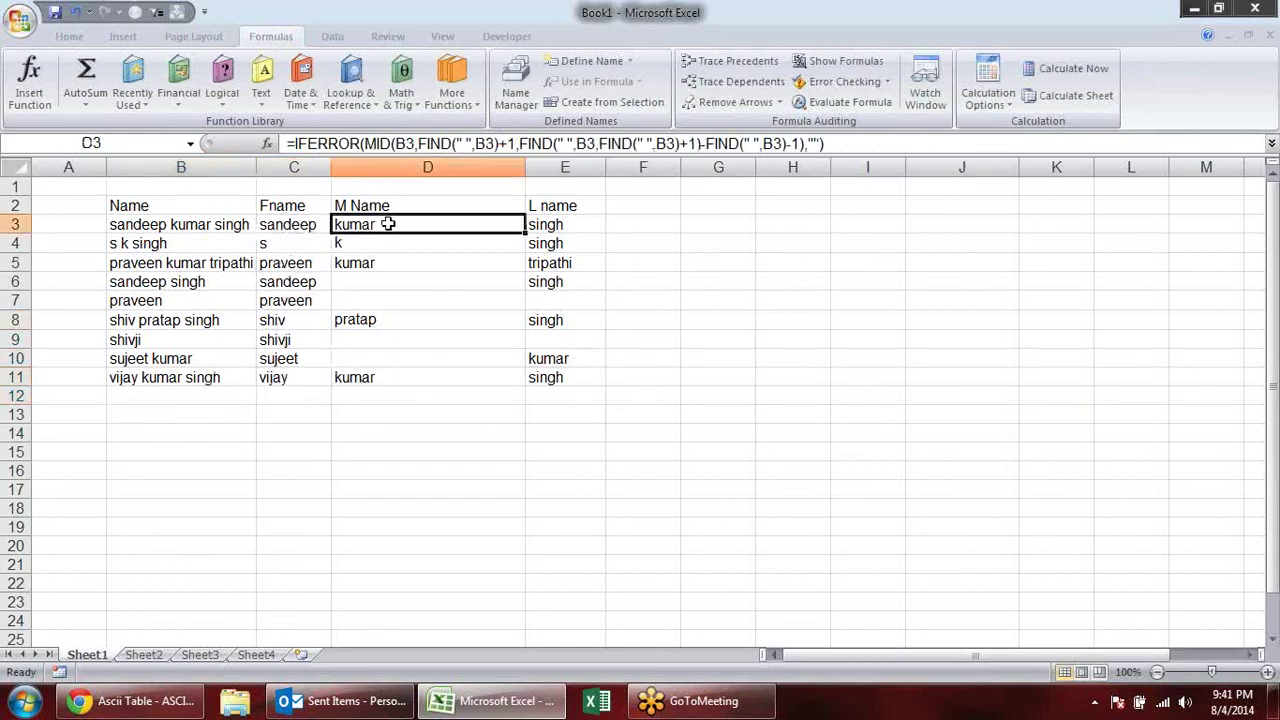
{"action": "left_click", "coordinate": [411, 302]}
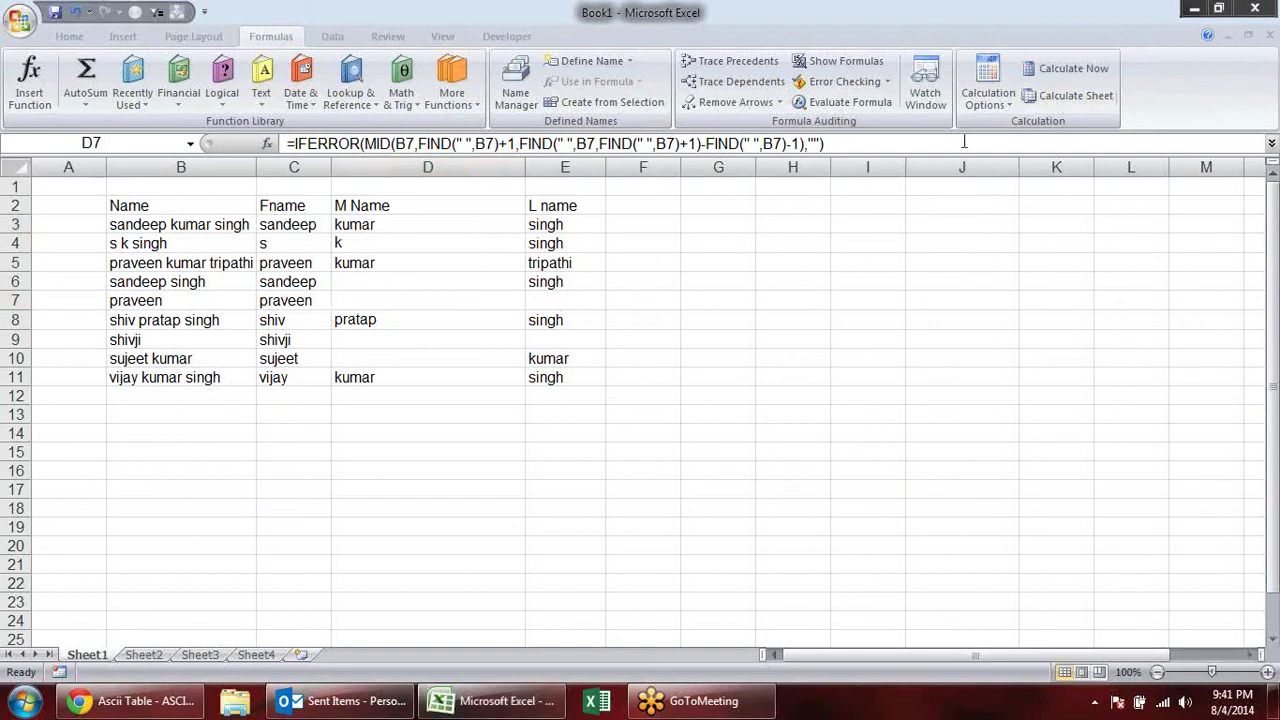
{"action": "left_click", "coordinate": [189, 430]}
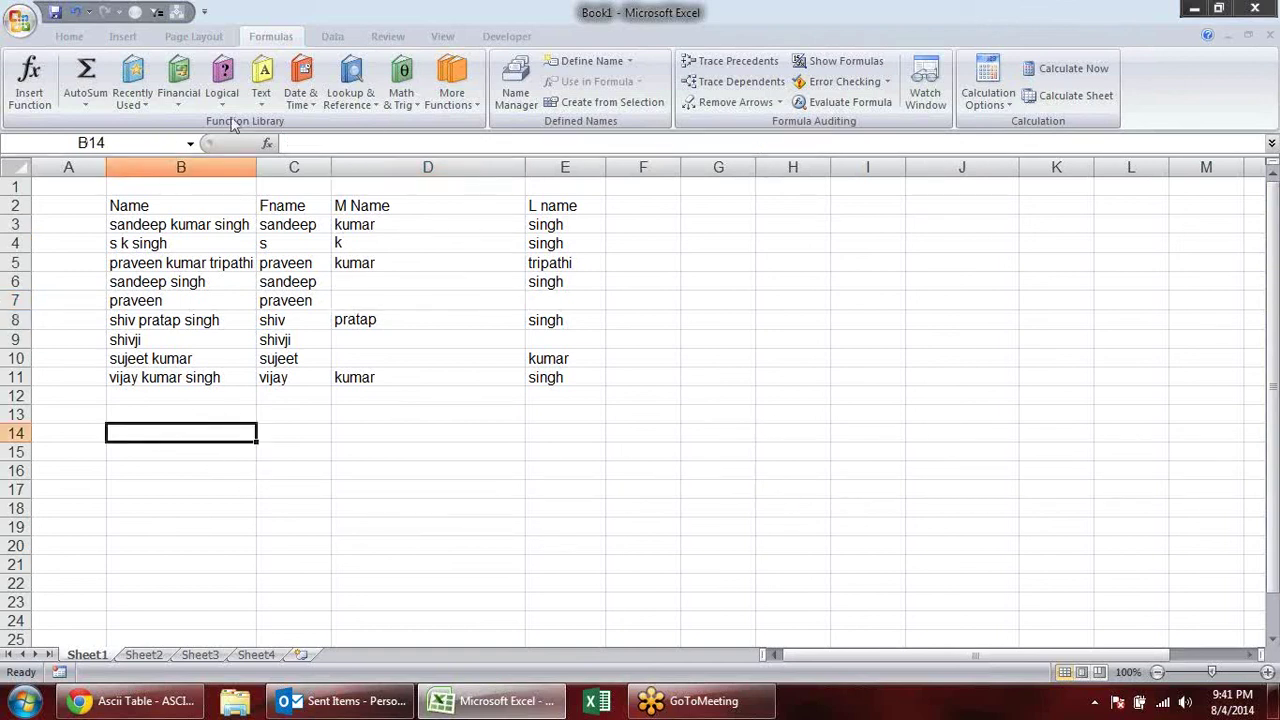
{"action": "left_click", "coordinate": [262, 90]}
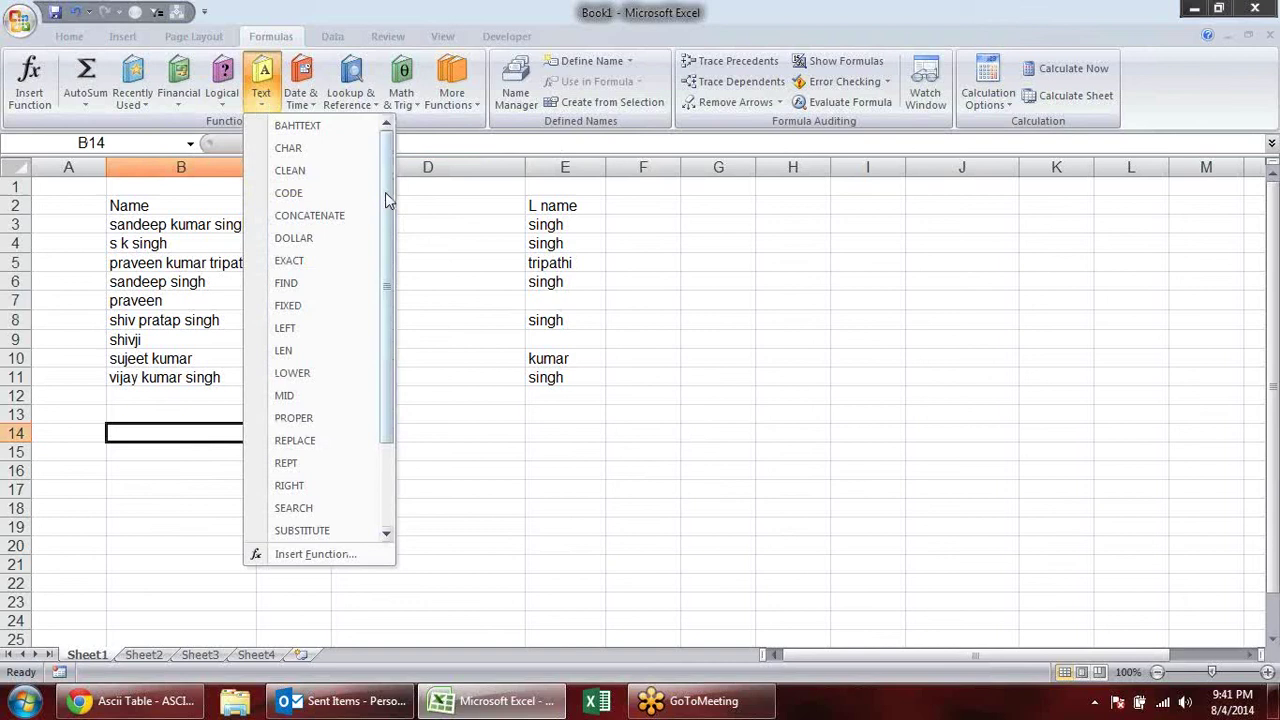
{"action": "left_click_drag", "start_coordinate": [388, 215], "coordinate": [391, 338]}
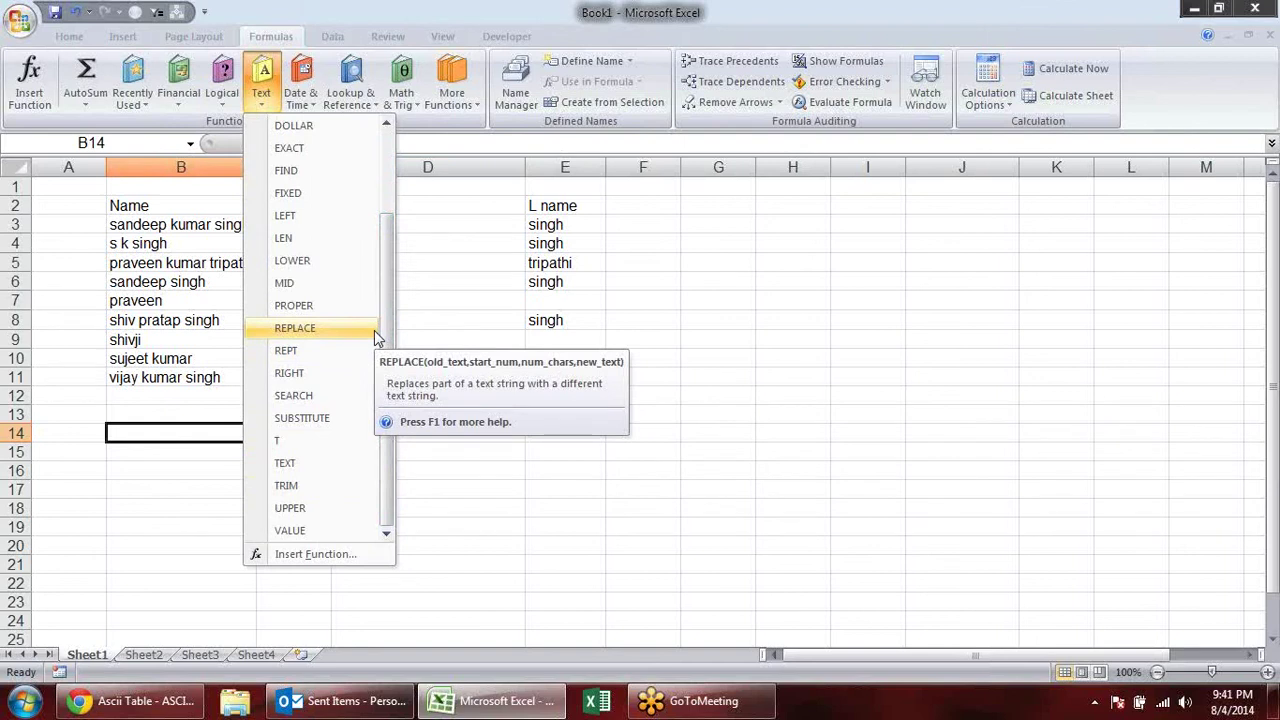
{"action": "left_click", "coordinate": [563, 443]}
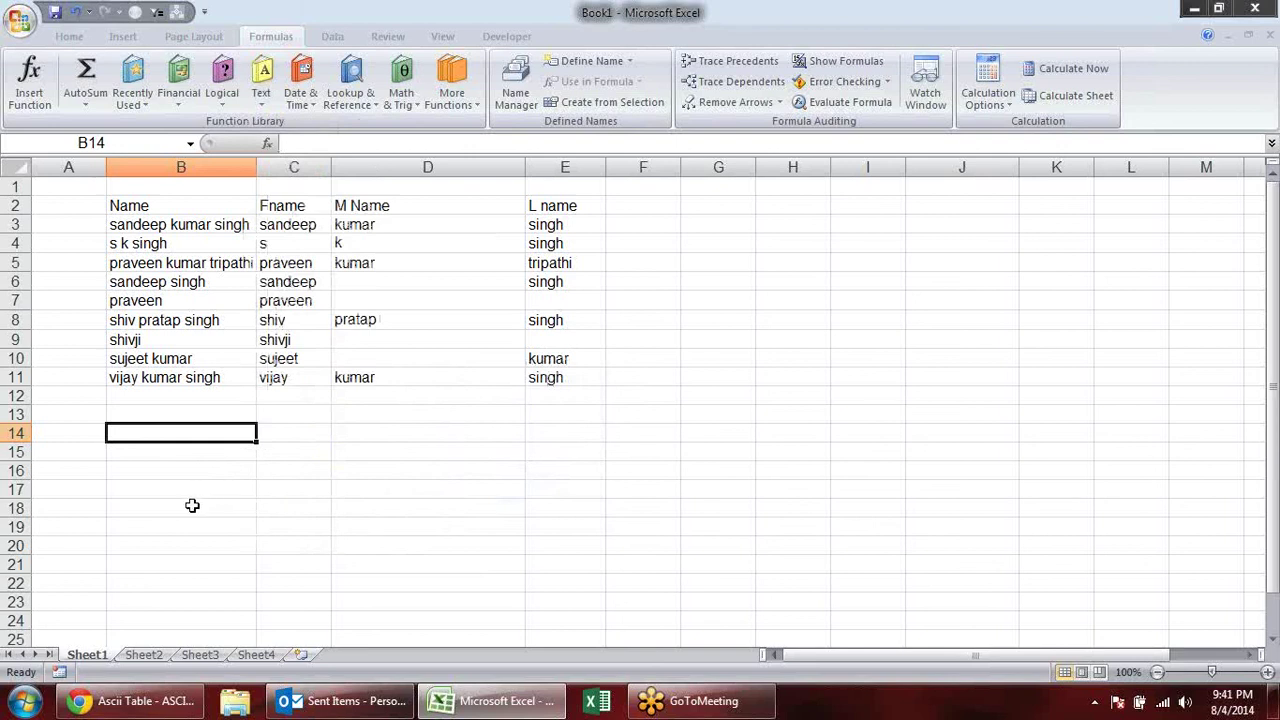
- Enter the sample name in lowercase in B14 and uppercase in B15
{"action": "type", "text": "sandeep"}
{"action": "key", "text": "Return"}
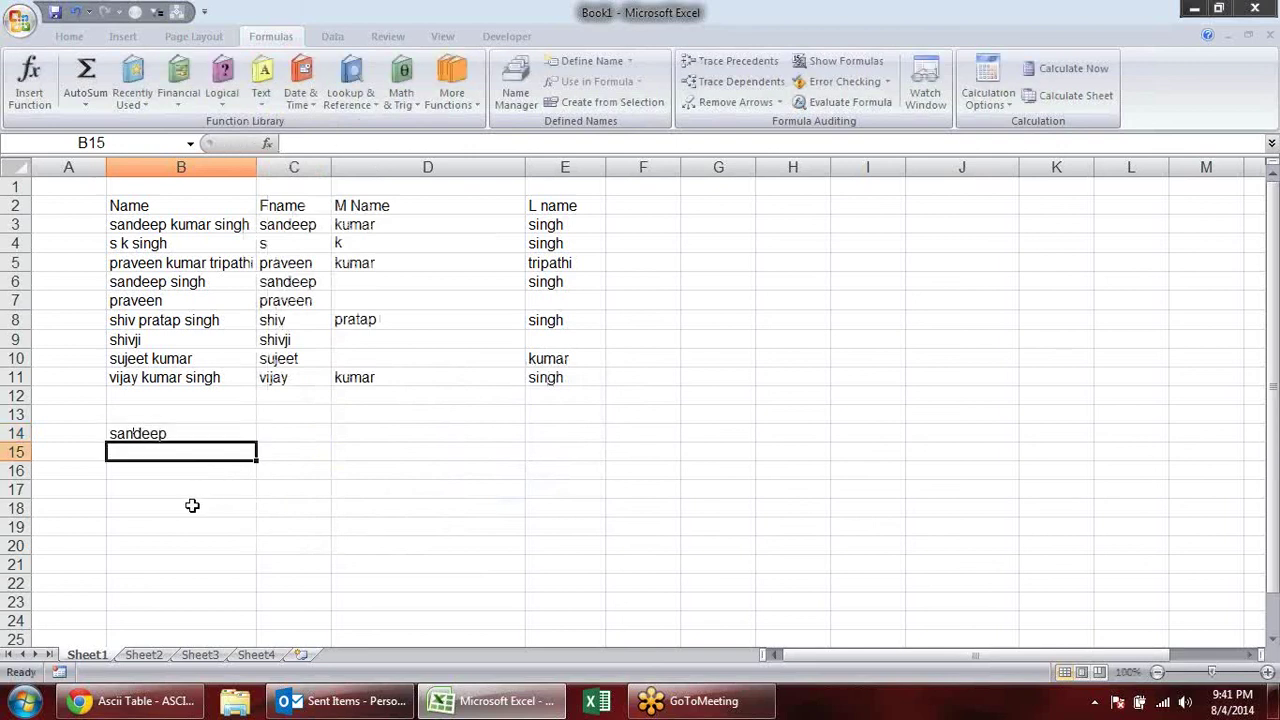
{"action": "type", "text": "SANDEEP"}
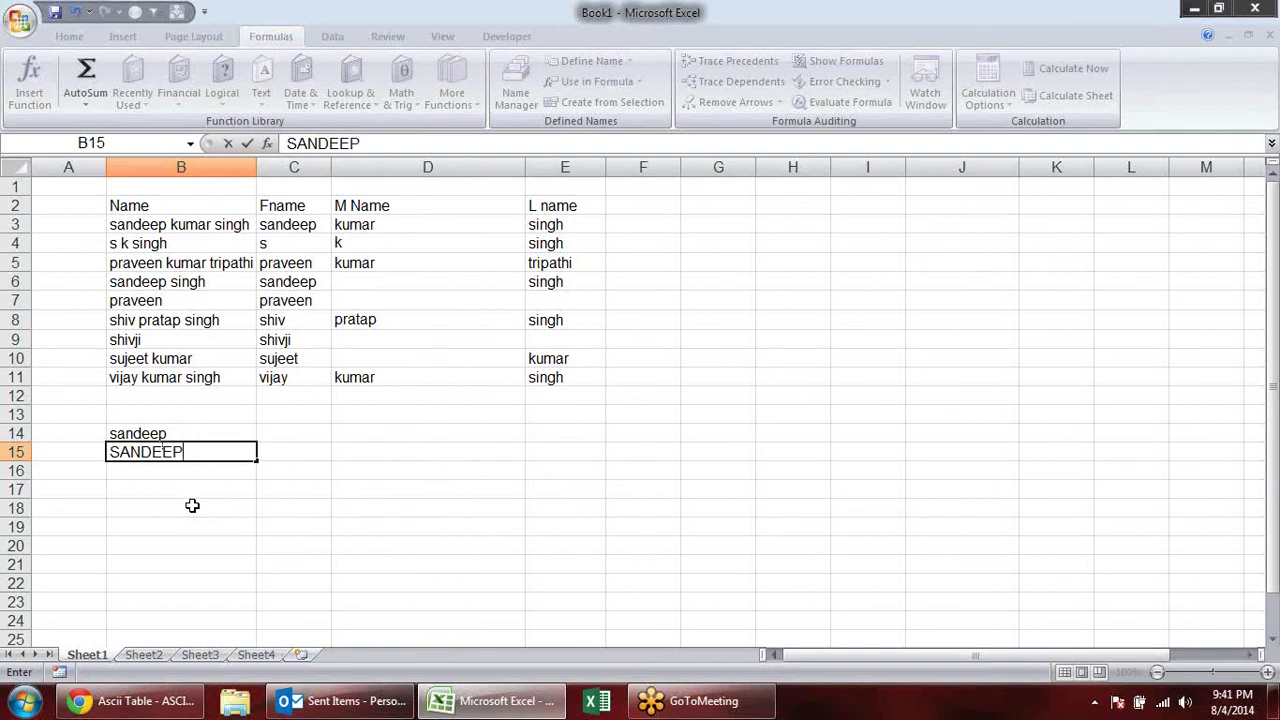
{"action": "key", "text": "Return"}
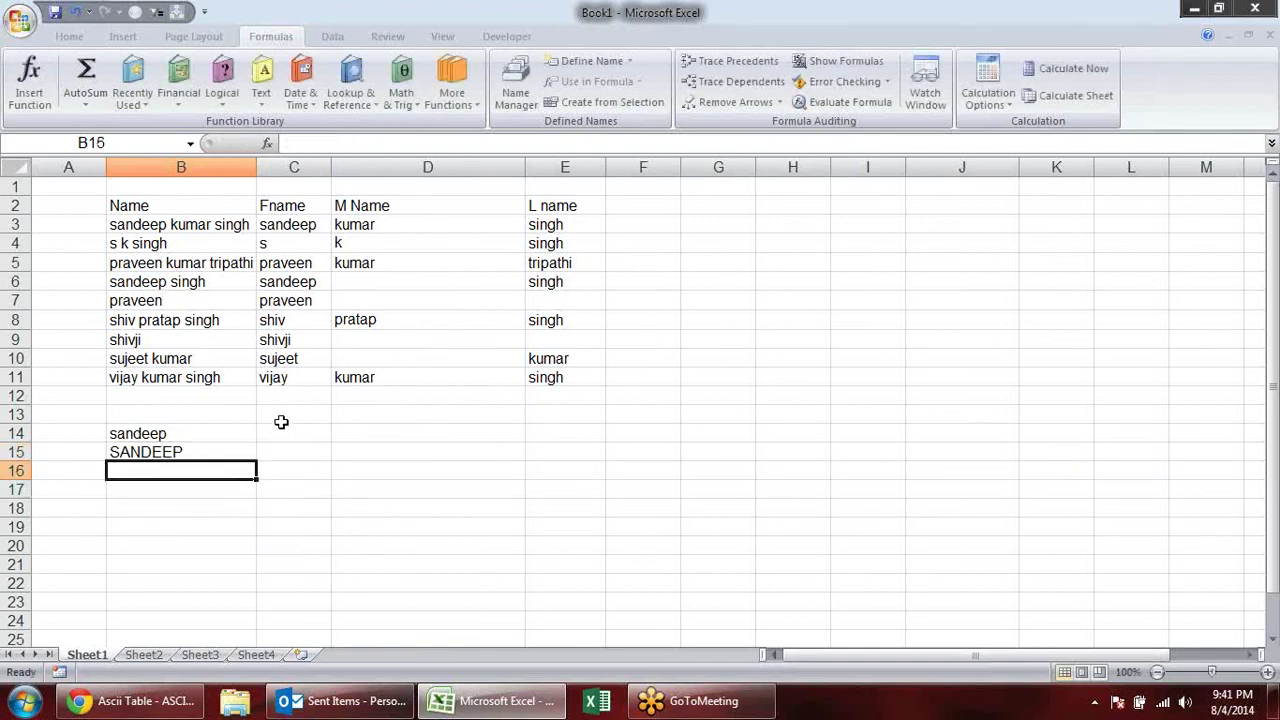
- Move the two samples from B14:B15 to G2:G3 and autofit column G
{"action": "left_click", "coordinate": [281, 421]}
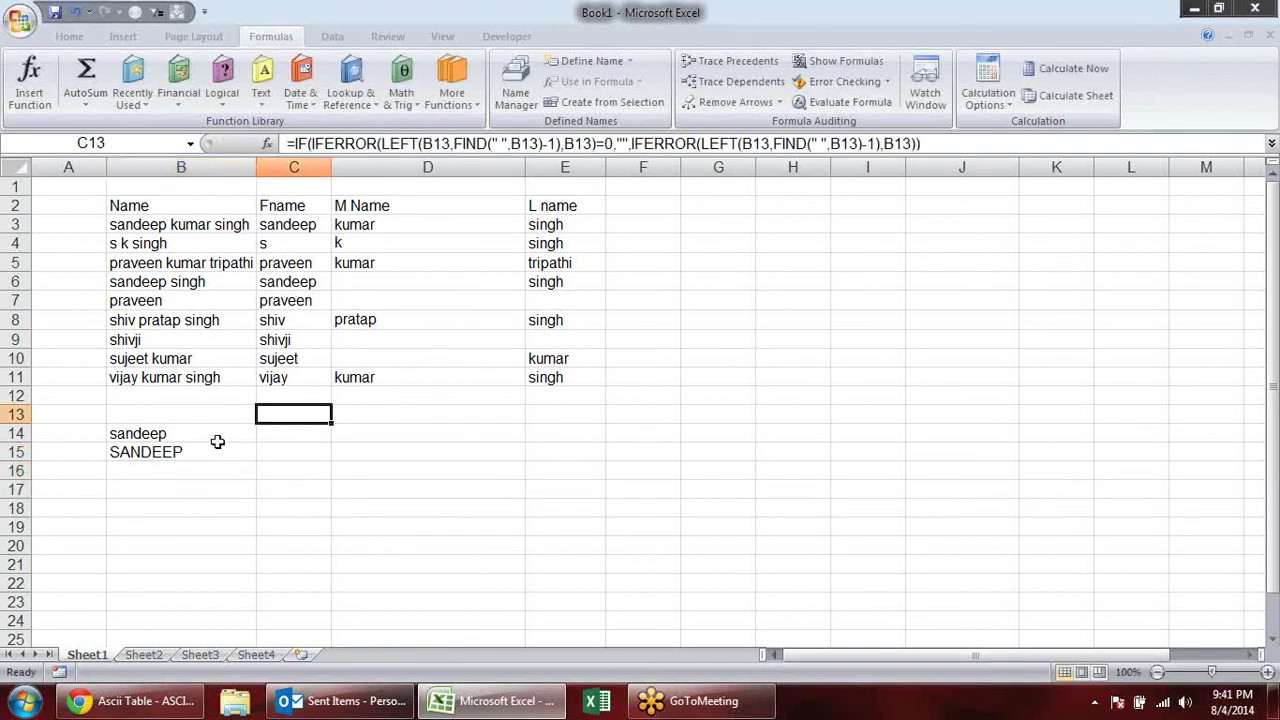
{"action": "left_click_drag", "start_coordinate": [212, 440], "coordinate": [214, 450]}
{"action": "key", "text": "ctrl+c"}
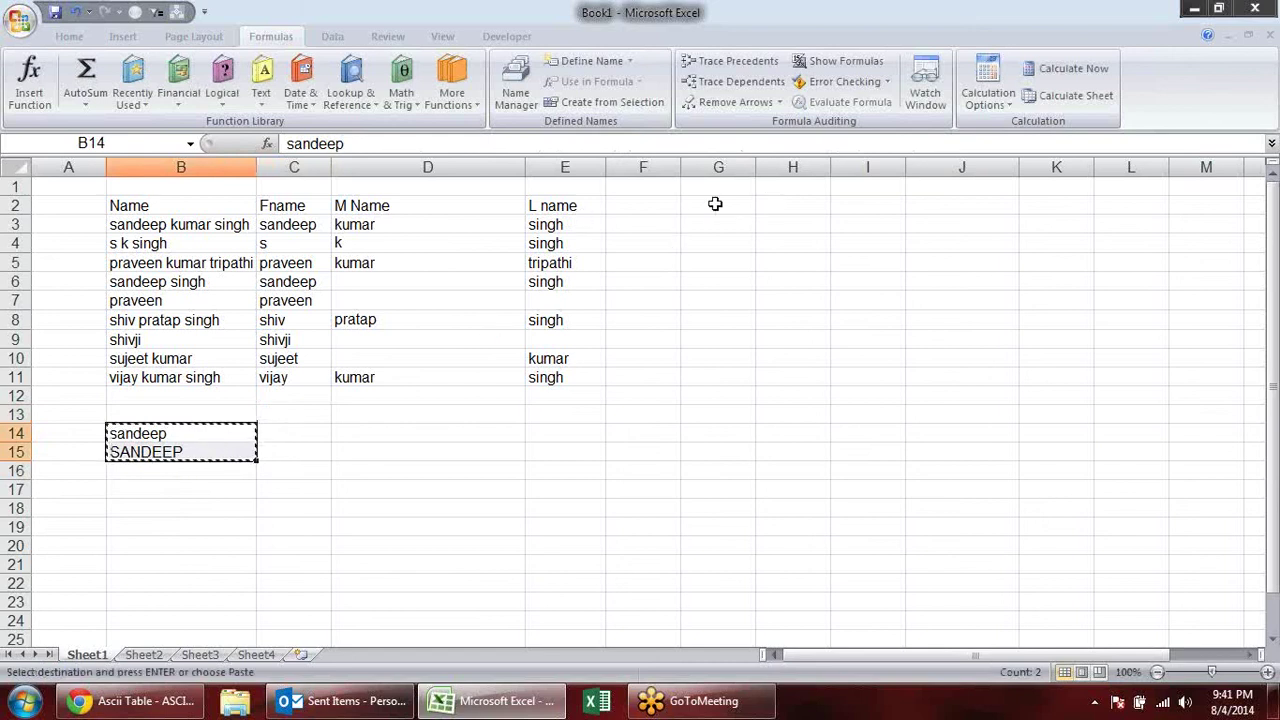
{"action": "left_click", "coordinate": [714, 205]}
{"action": "key", "text": "ctrl+v"}
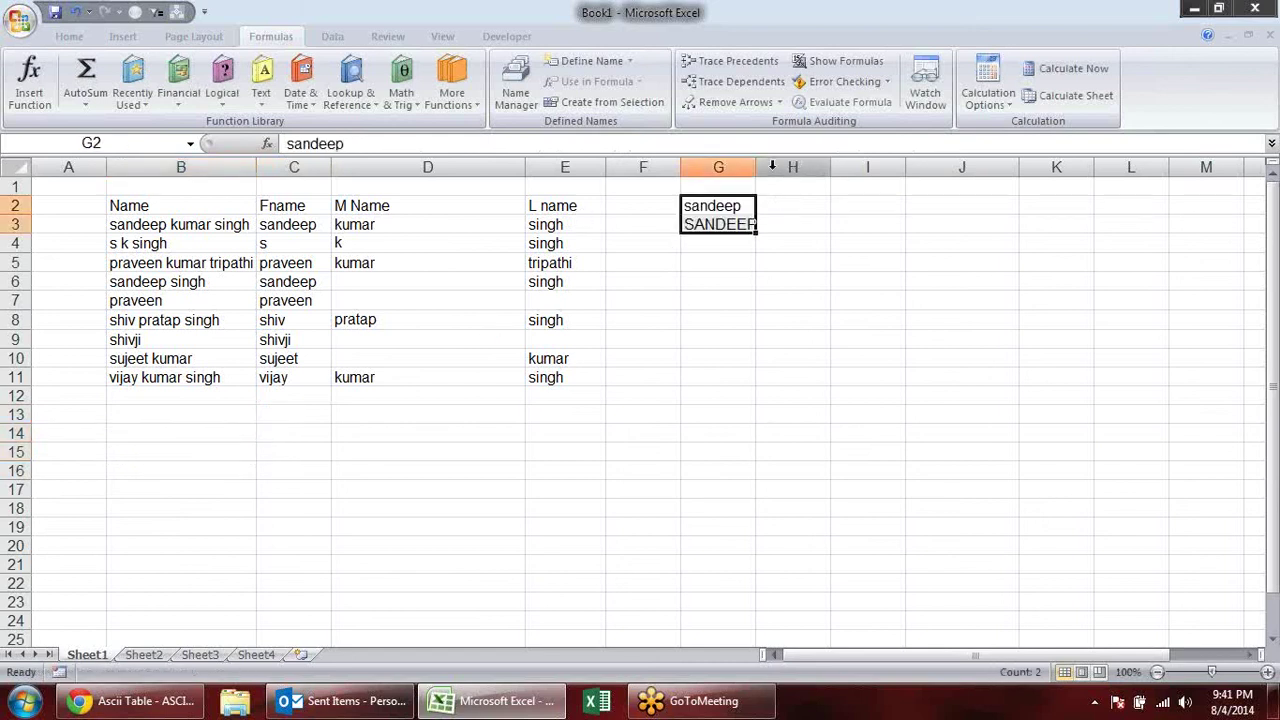
{"action": "double_click", "coordinate": [757, 167]}
- Enter =FIND("a",G2) in H2, returning 2
{"action": "left_click", "coordinate": [800, 205]}
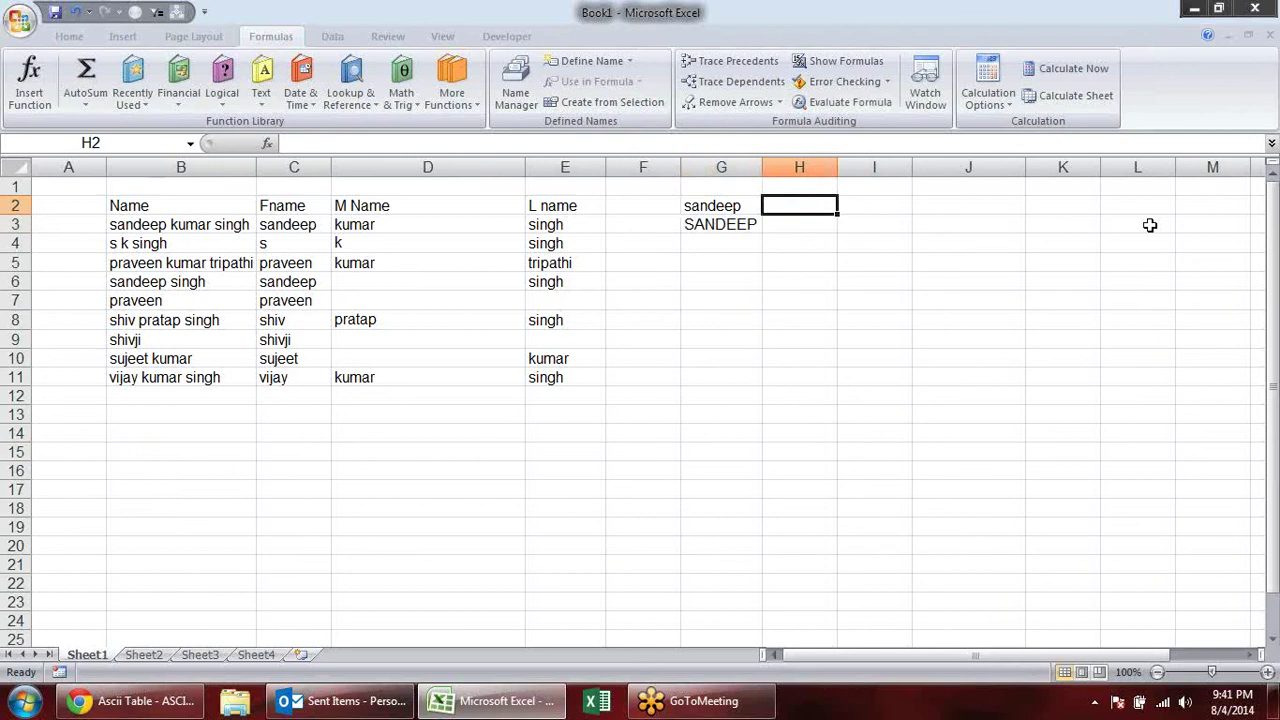
{"action": "type", "text": "=FIN"}
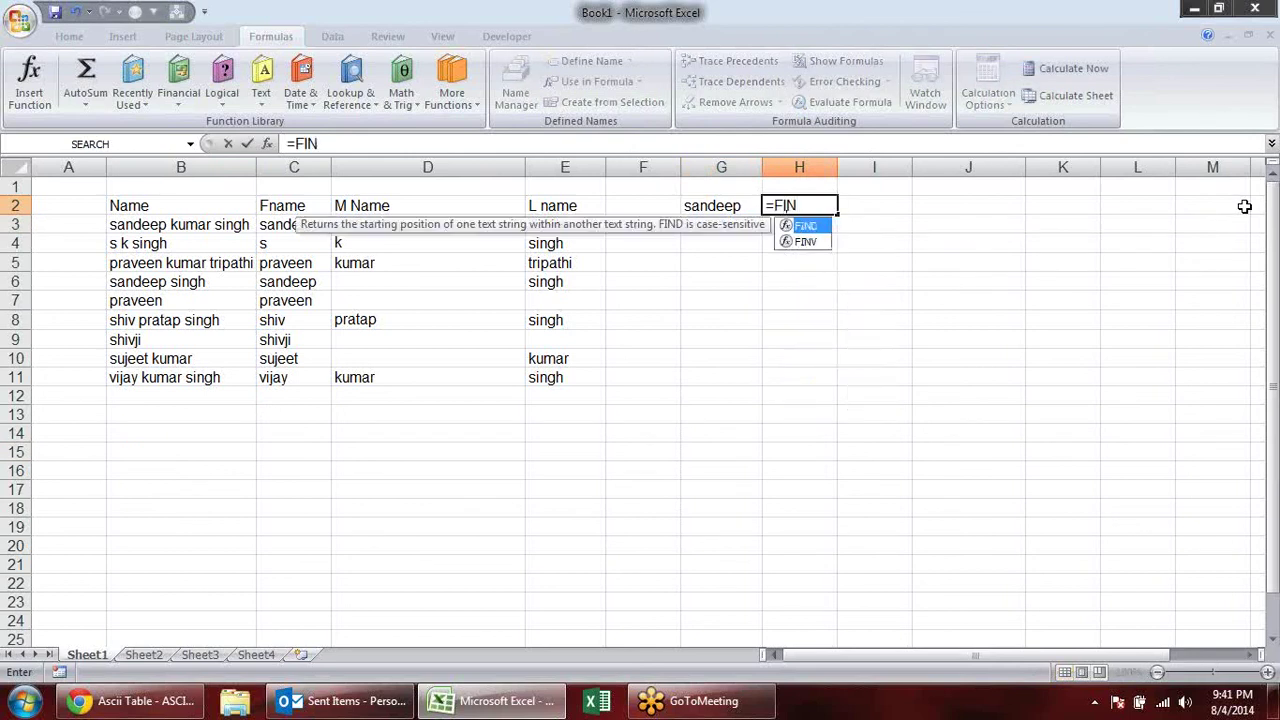
{"action": "key", "text": "Tab"}
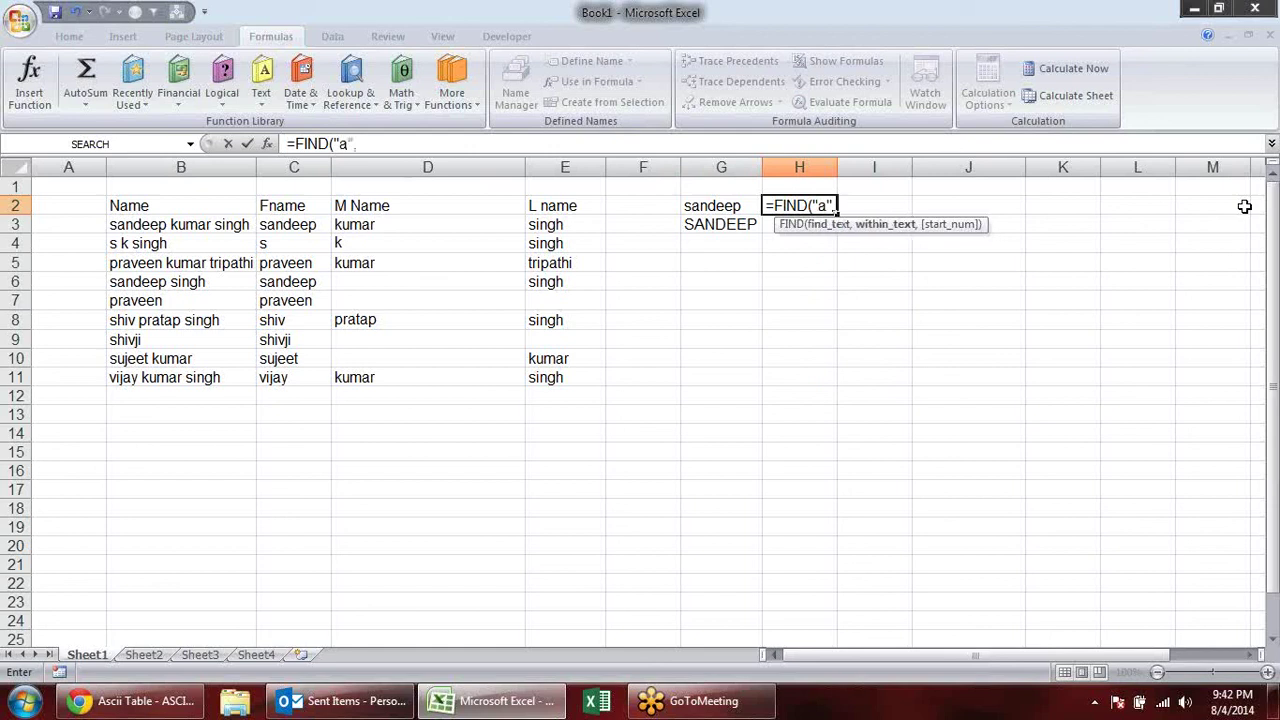
{"action": "left_click", "coordinate": [740, 195]}
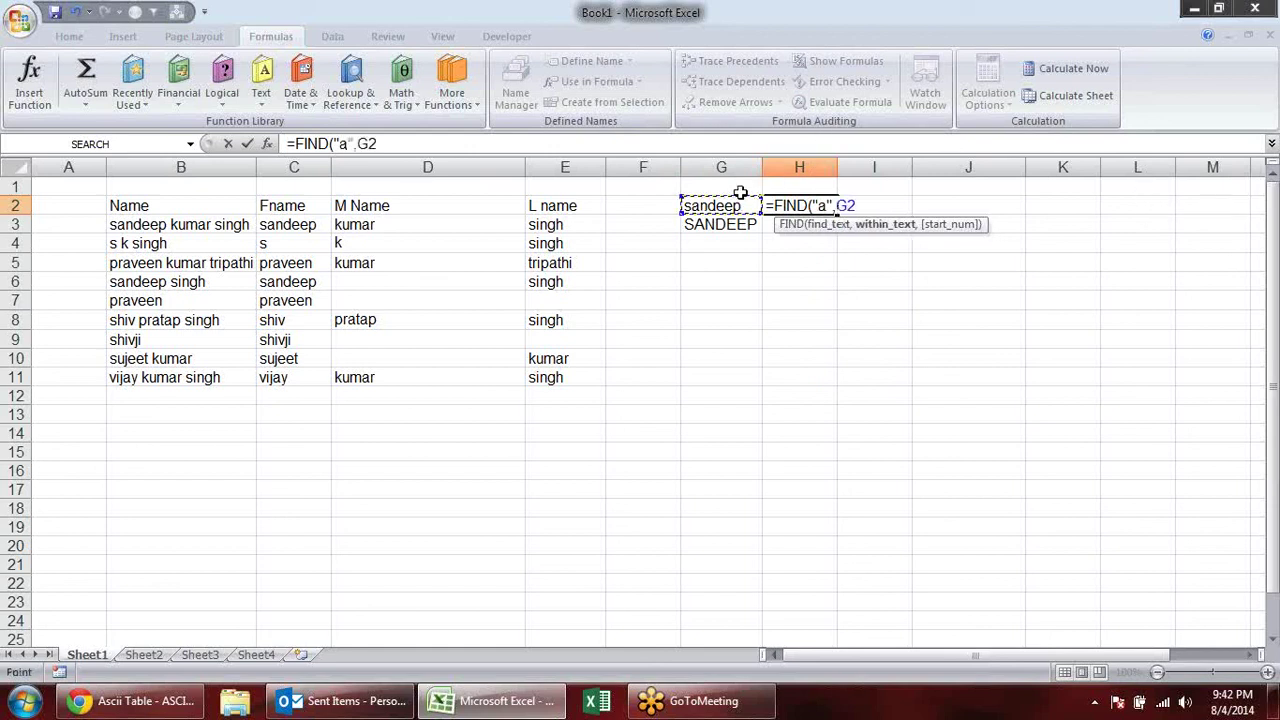
{"action": "key", "text": "Return"}
- Copy the FIND formula to H3, giving #VALUE! for the uppercase sample, and begin a SEARCH formula in I2
{"action": "left_click", "coordinate": [826, 205]}
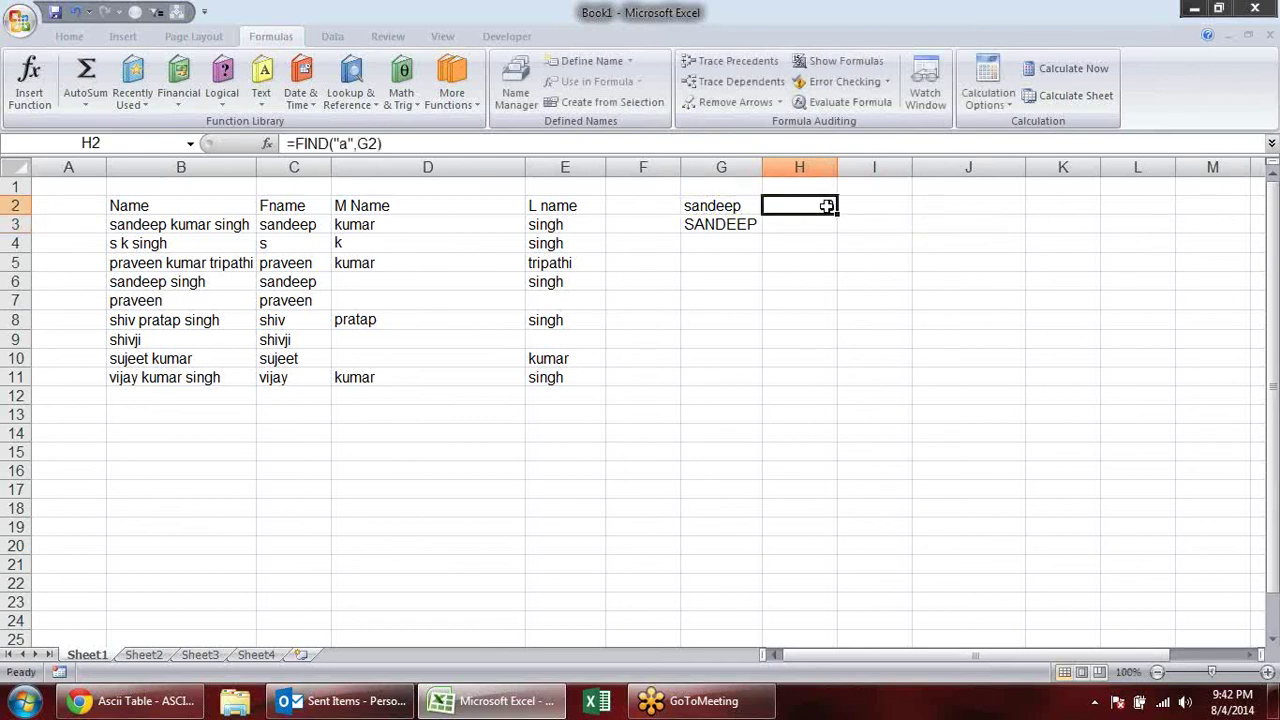
{"action": "left_click_drag", "start_coordinate": [836, 215], "coordinate": [836, 230]}
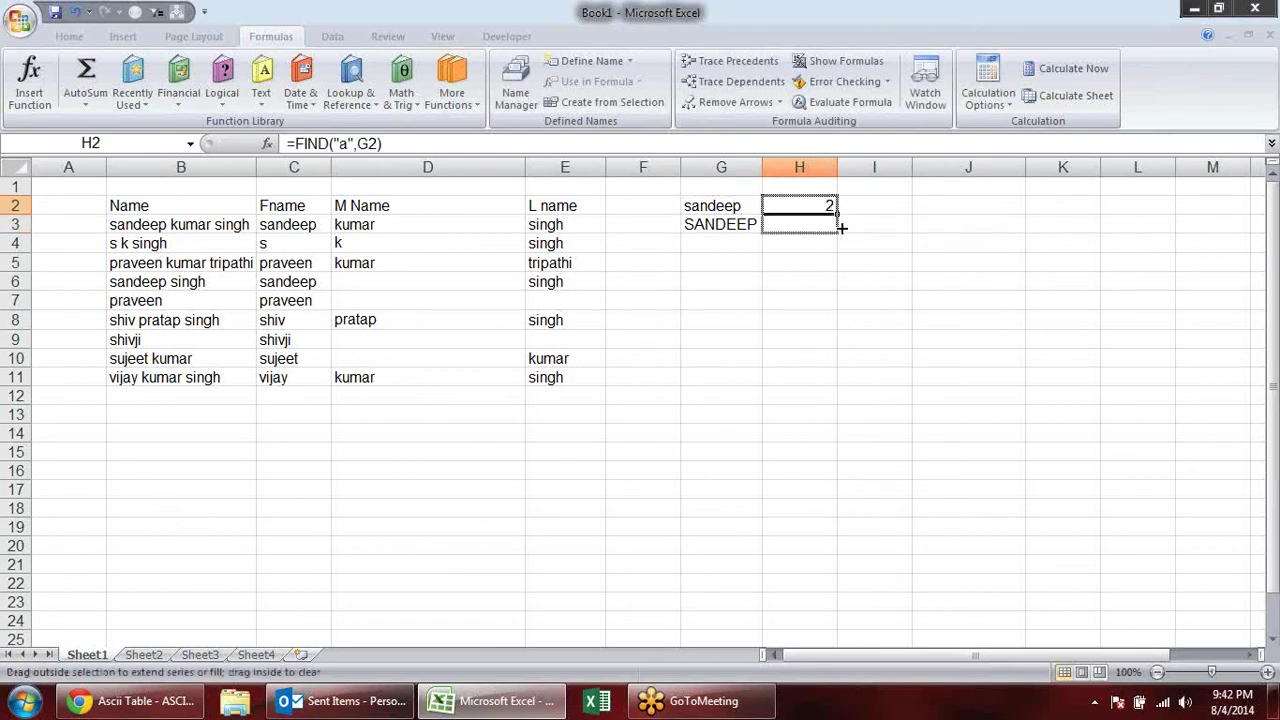
{"action": "left_click", "coordinate": [815, 228]}
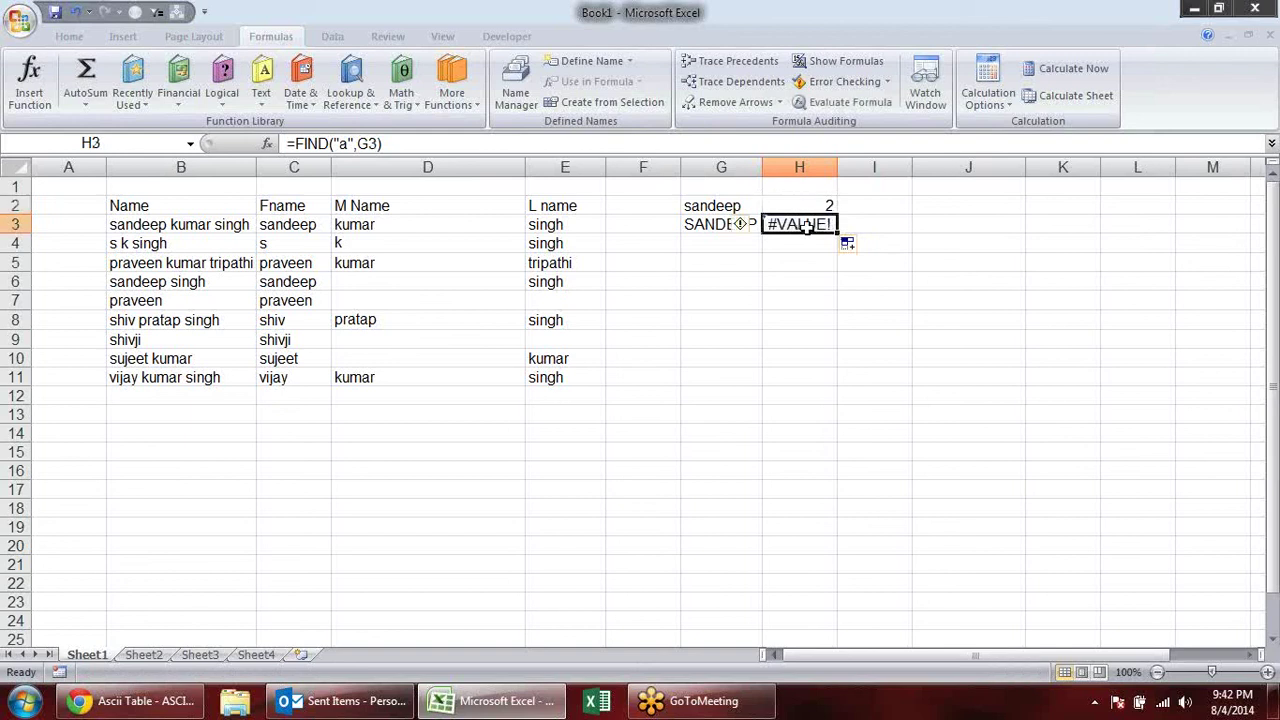
{"action": "double_click", "coordinate": [815, 228]}
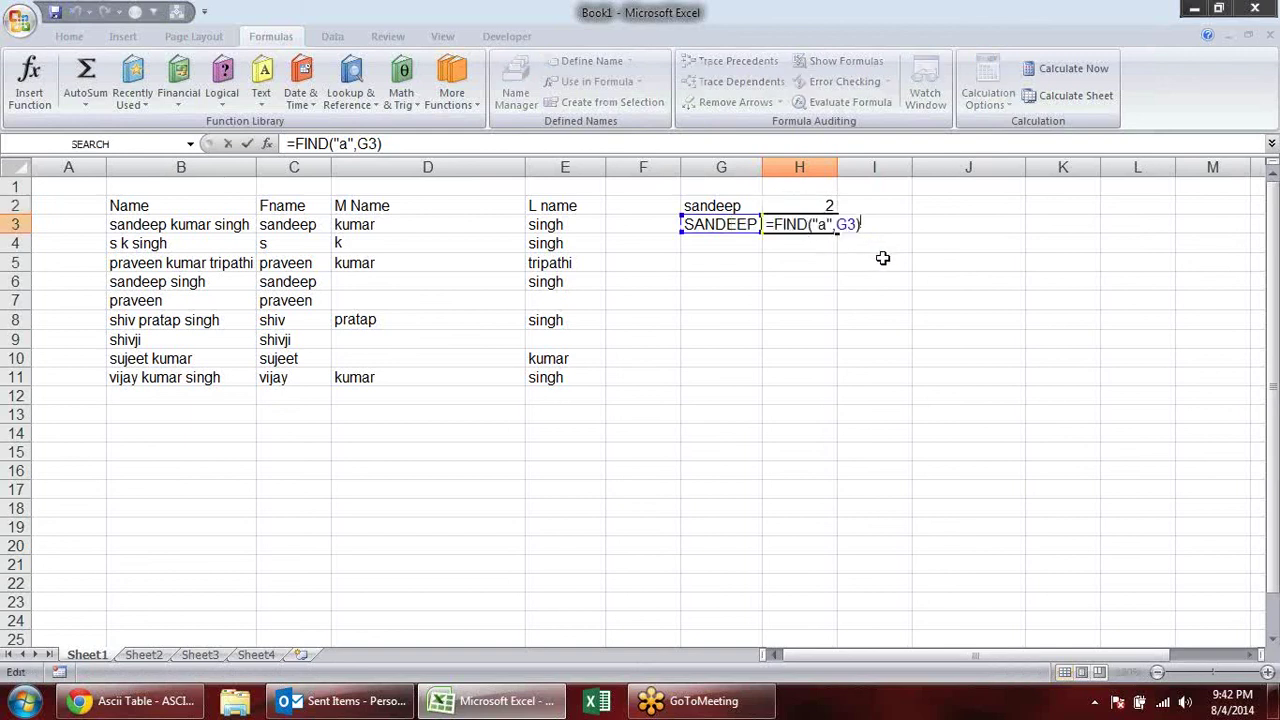
{"action": "key", "text": "Return"}
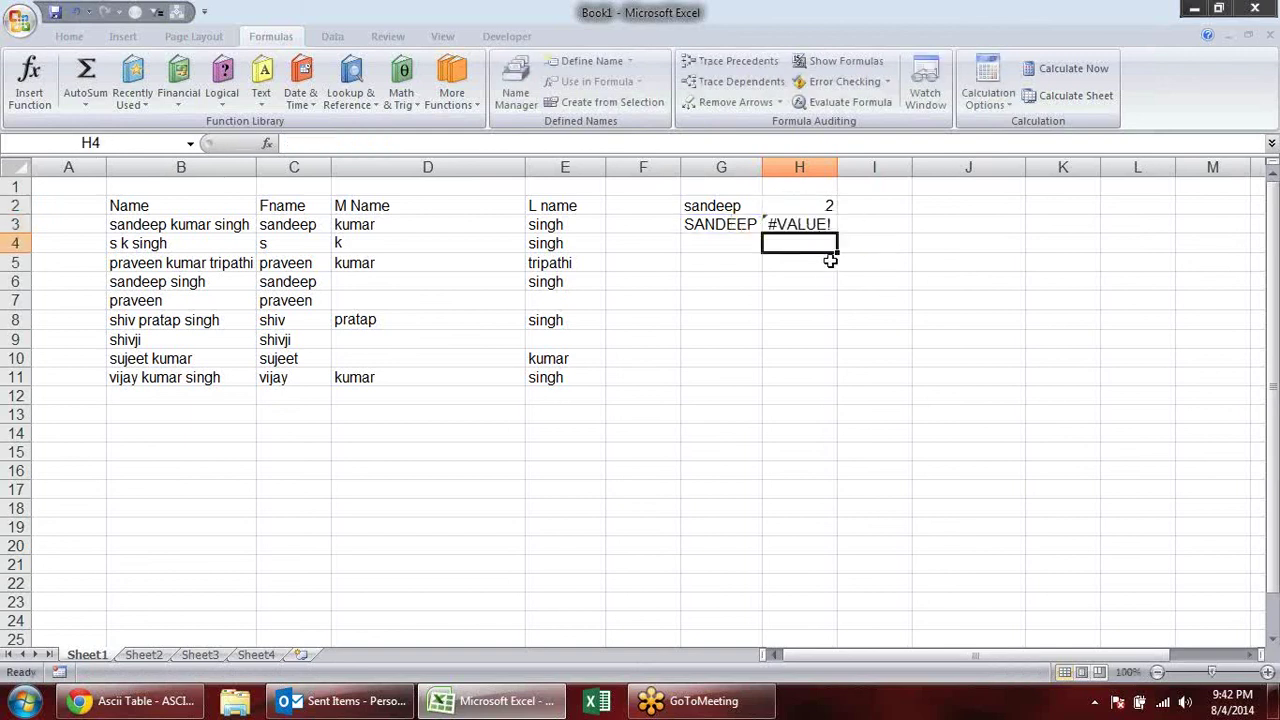
{"action": "left_click", "coordinate": [866, 206]}
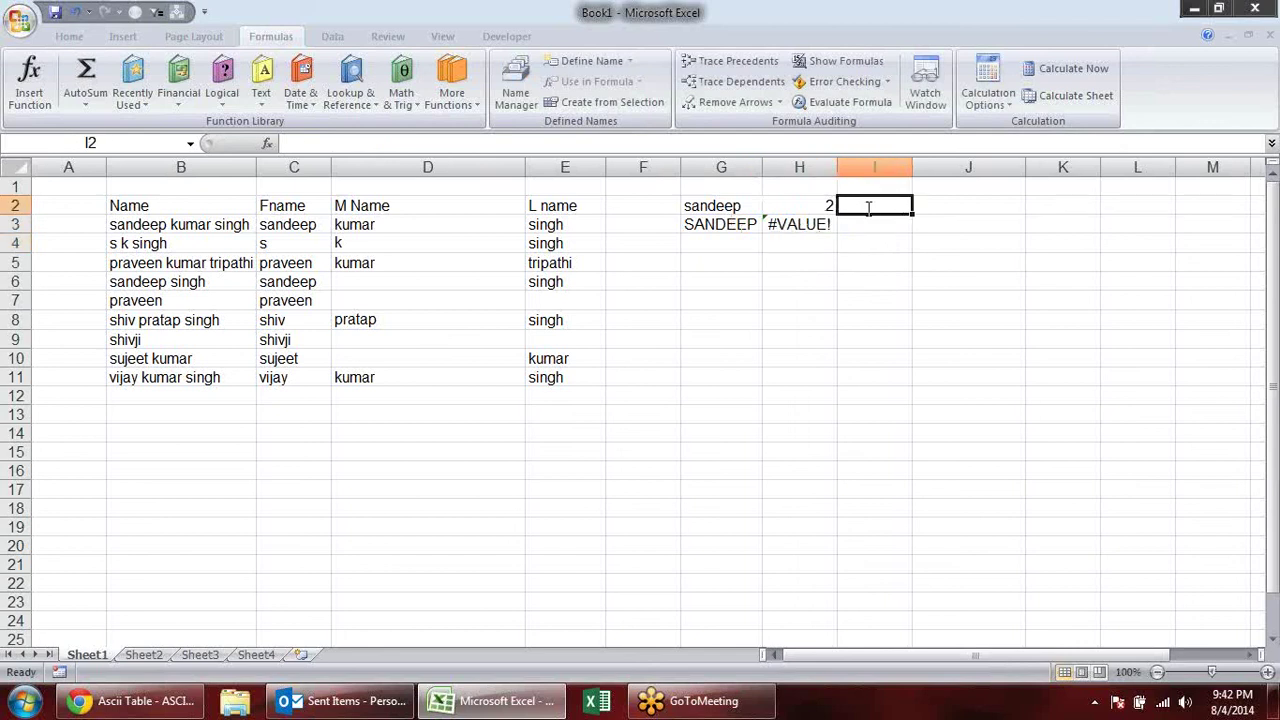
{"action": "type", "text": "=se"}
{"action": "key", "text": "Tab"}
- Complete =SEARCH("A",G2) in I2 and copy it down to I3, both returning 2
{"action": "type", "text": "\"A"}
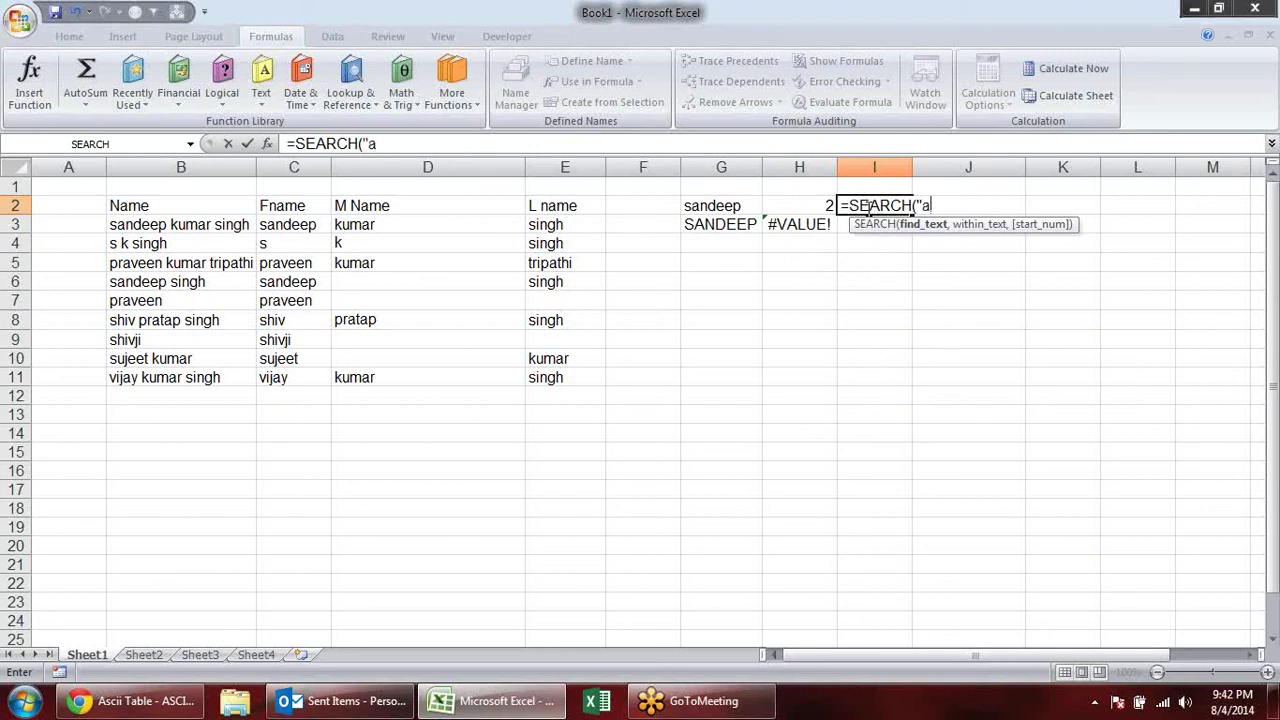
{"action": "type", "text": ","}
{"action": "left_click", "coordinate": [740, 205]}
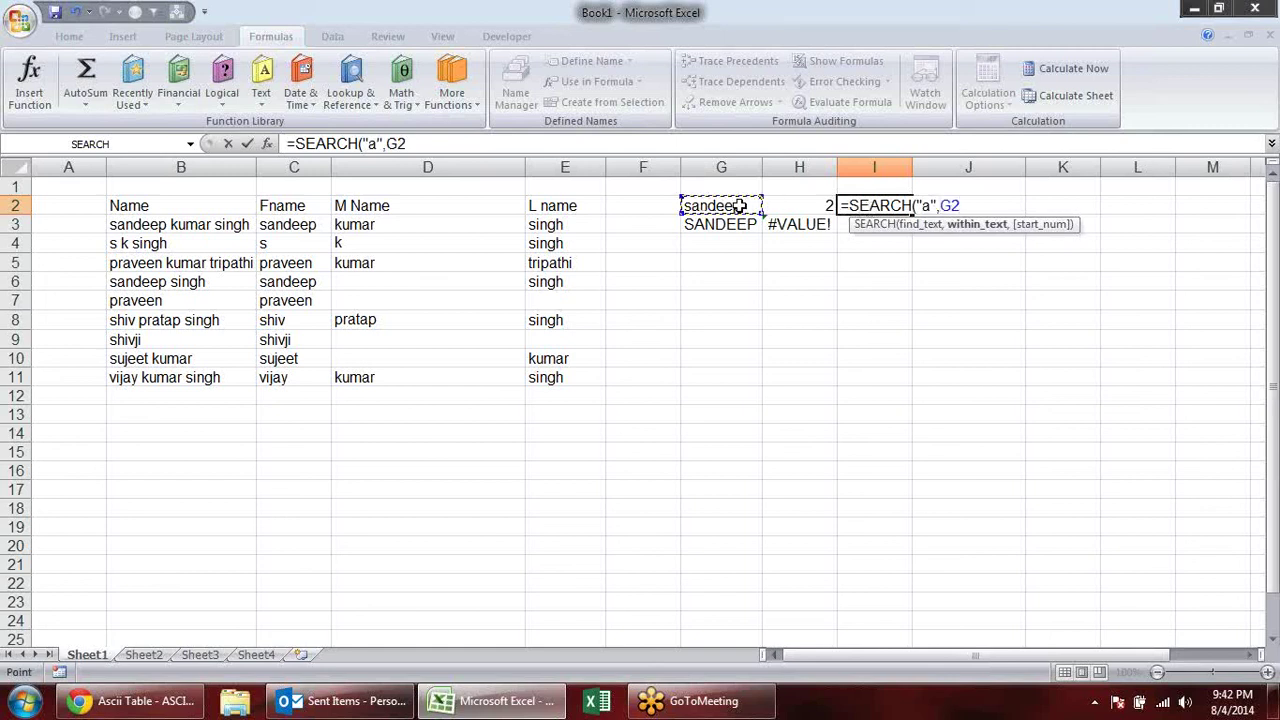
{"action": "key", "text": "Return"}
{"action": "left_click", "coordinate": [875, 205]}
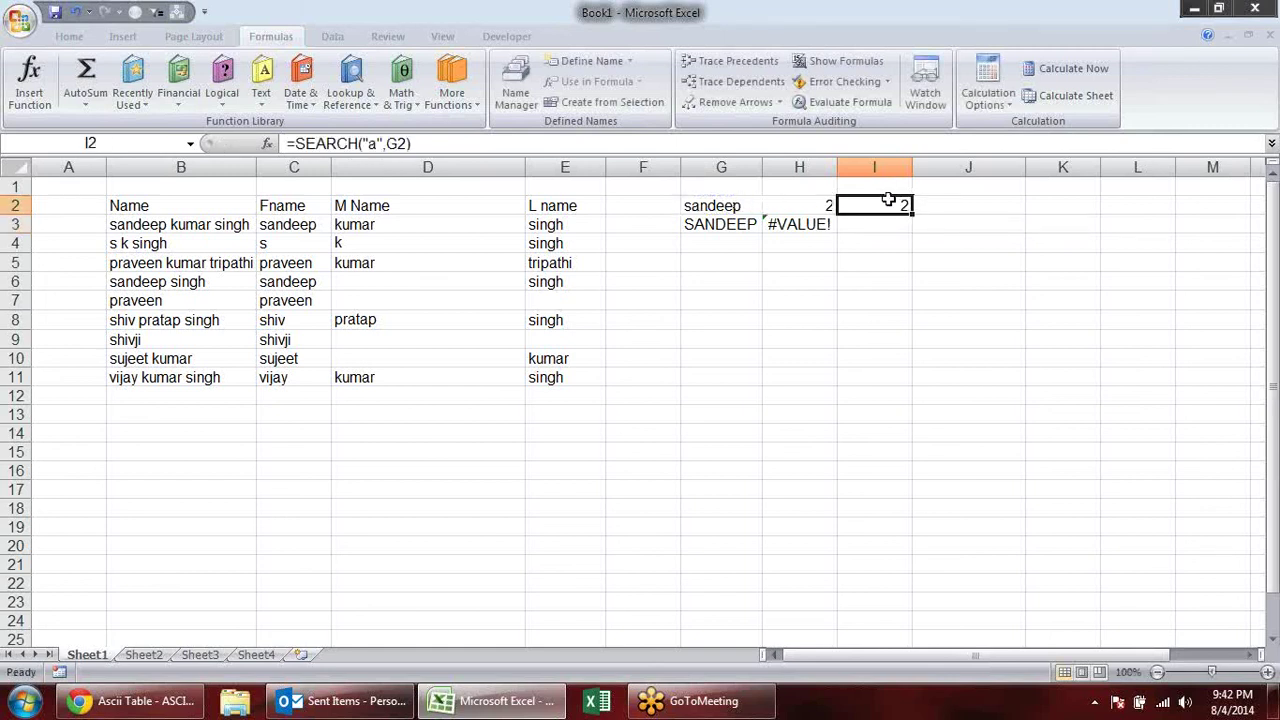
{"action": "left_click_drag", "start_coordinate": [911, 213], "coordinate": [908, 230]}
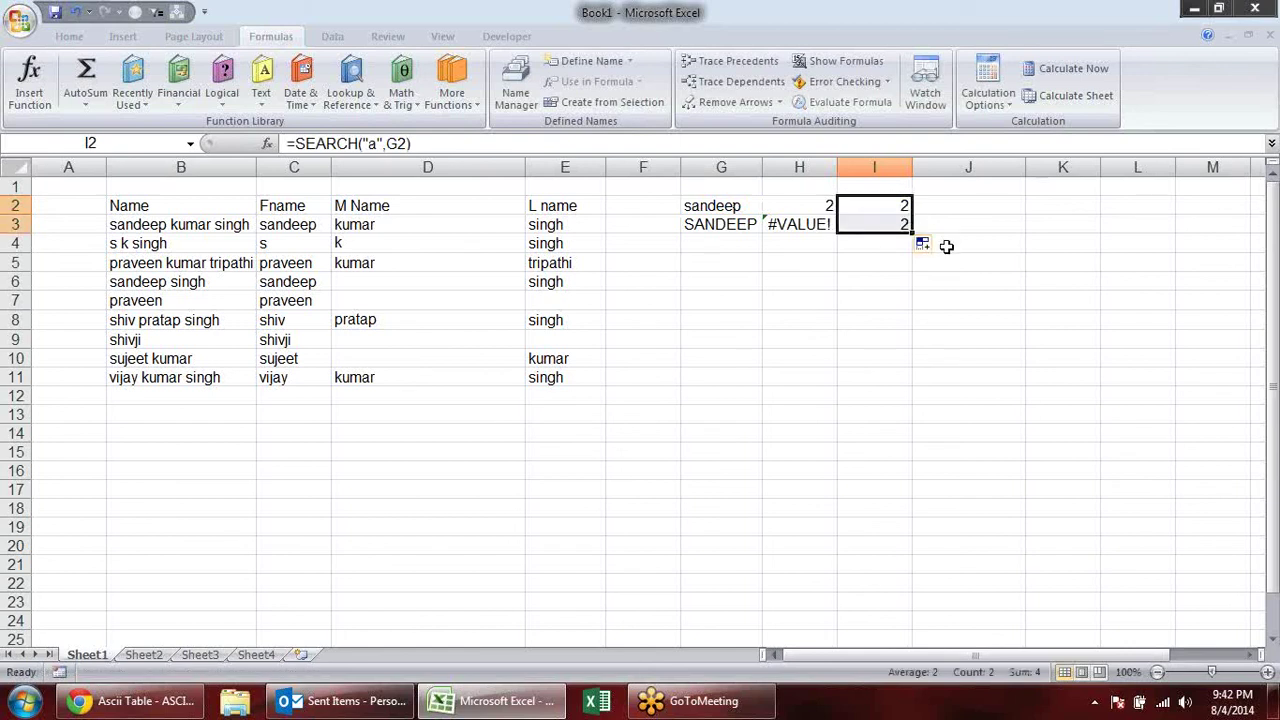
{"action": "left_click", "coordinate": [945, 245]}
- Compare the FIND formula in H2 with the SEARCH formula in I2
{"action": "double_click", "coordinate": [794, 210]}
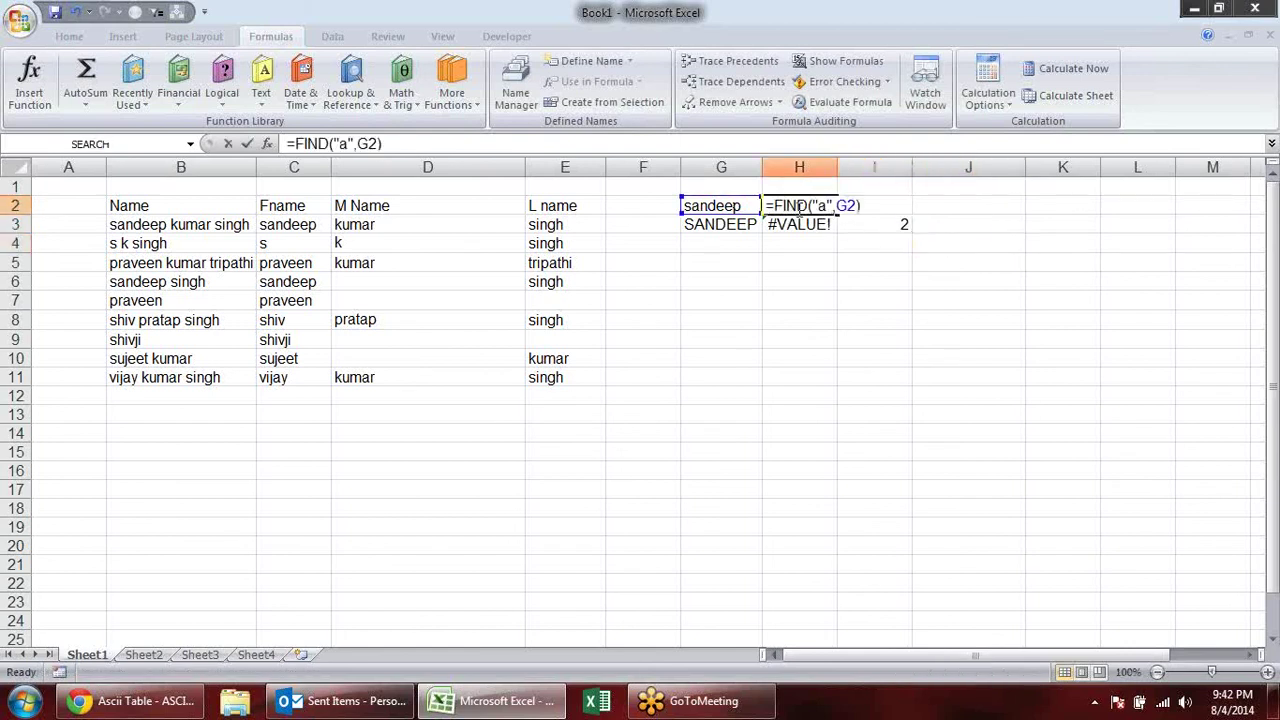
{"action": "key", "text": "Escape"}
{"action": "double_click", "coordinate": [894, 206]}
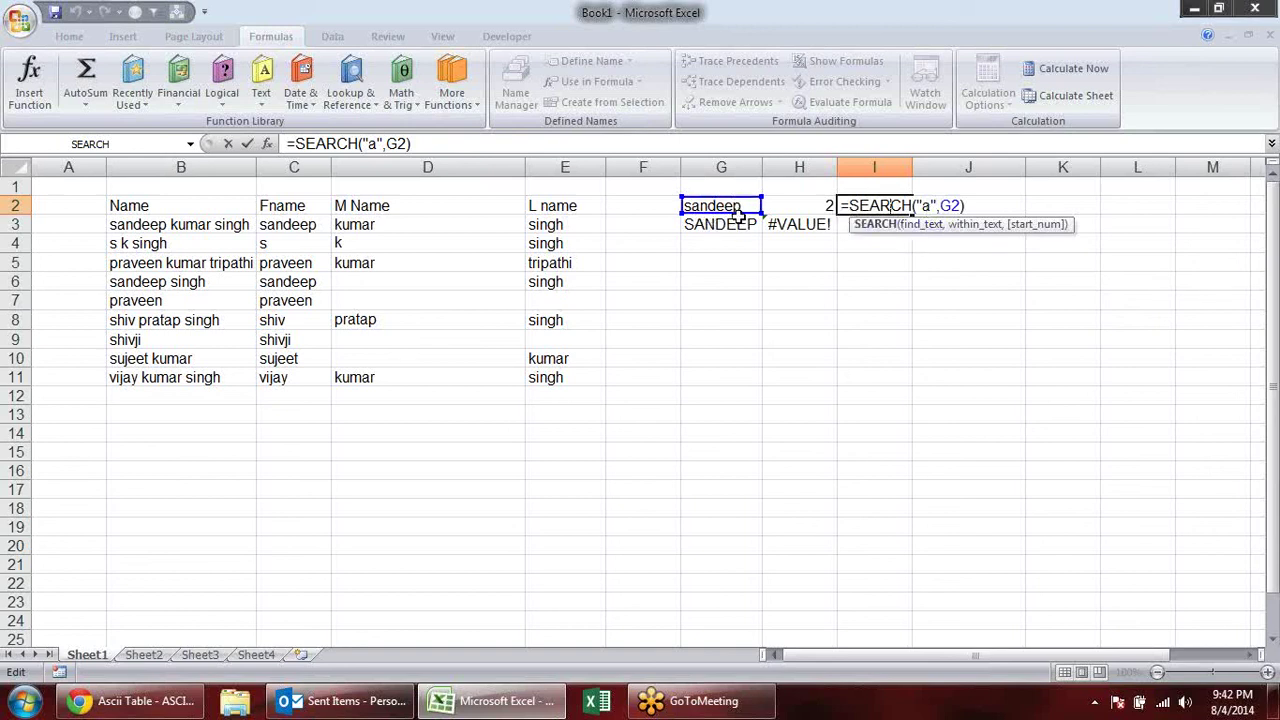
{"action": "key", "text": "ctrl+Return"}
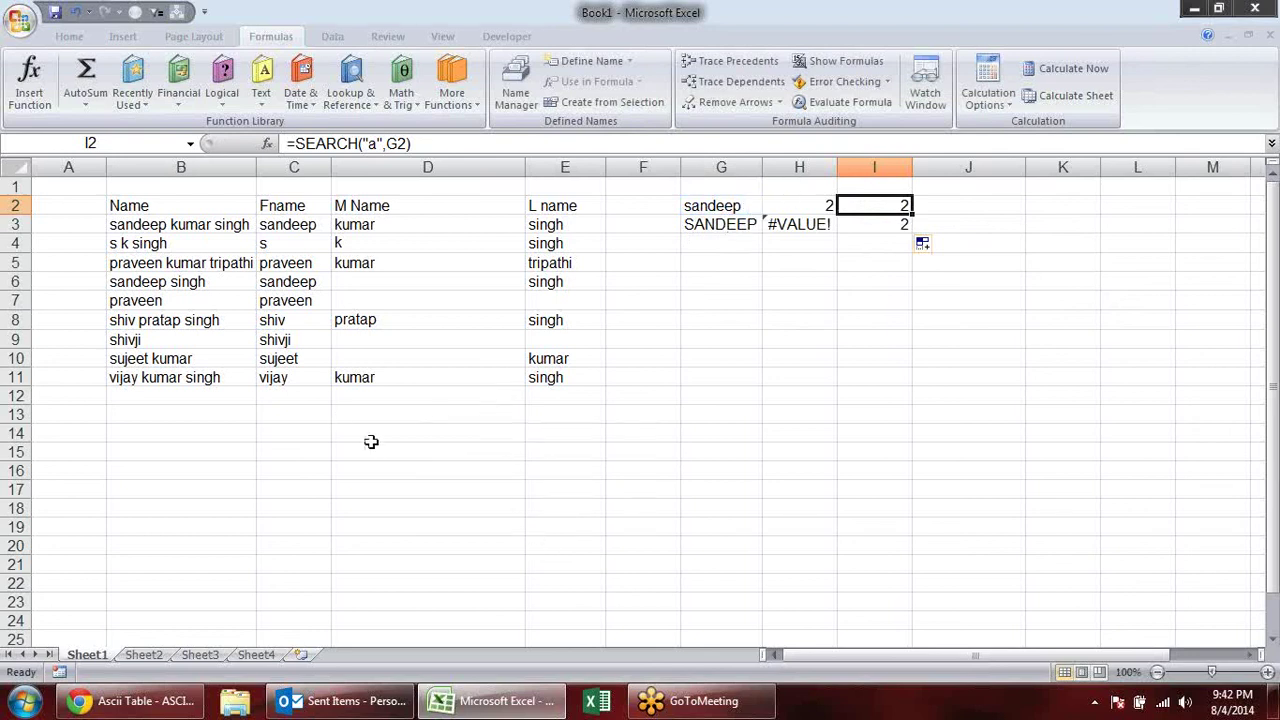
{"action": "left_click", "coordinate": [222, 425]}
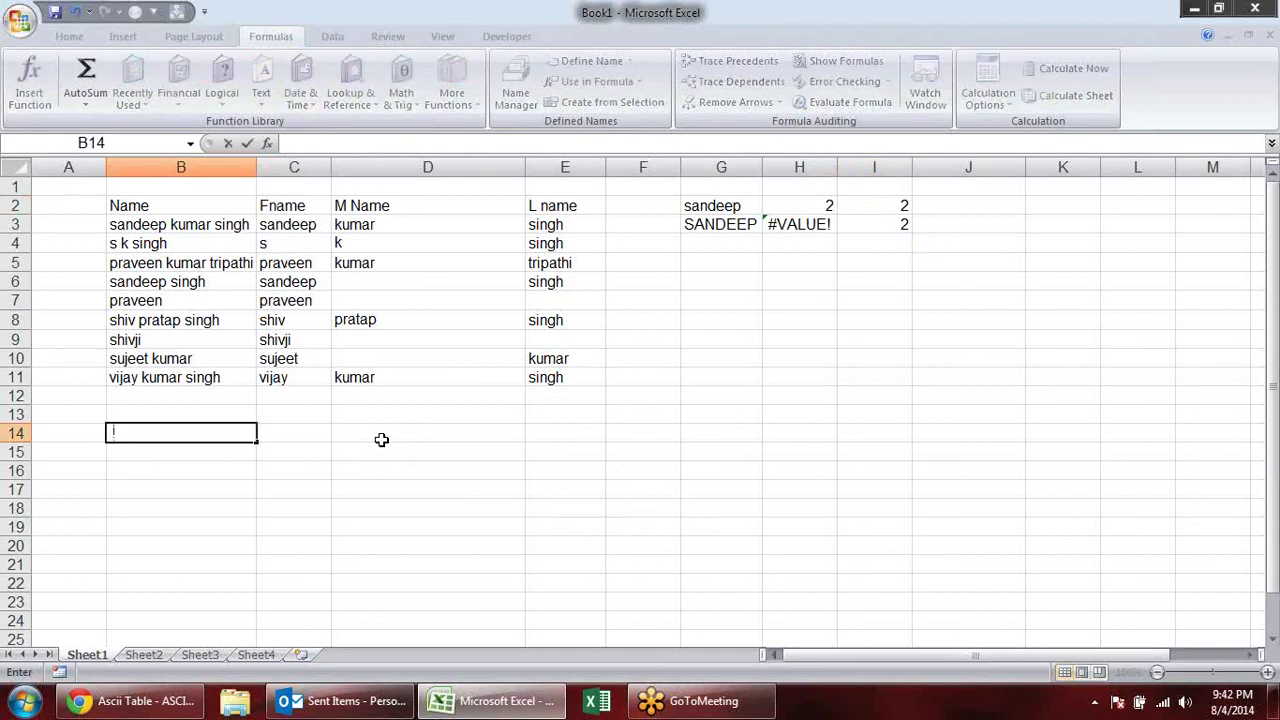
- Store the space-padded sample name in B14 and measure it with =LEN(B14) in C14, giving 9
{"action": "key", "text": "BackSpace"}
{"action": "type", "text": "sandeep"}
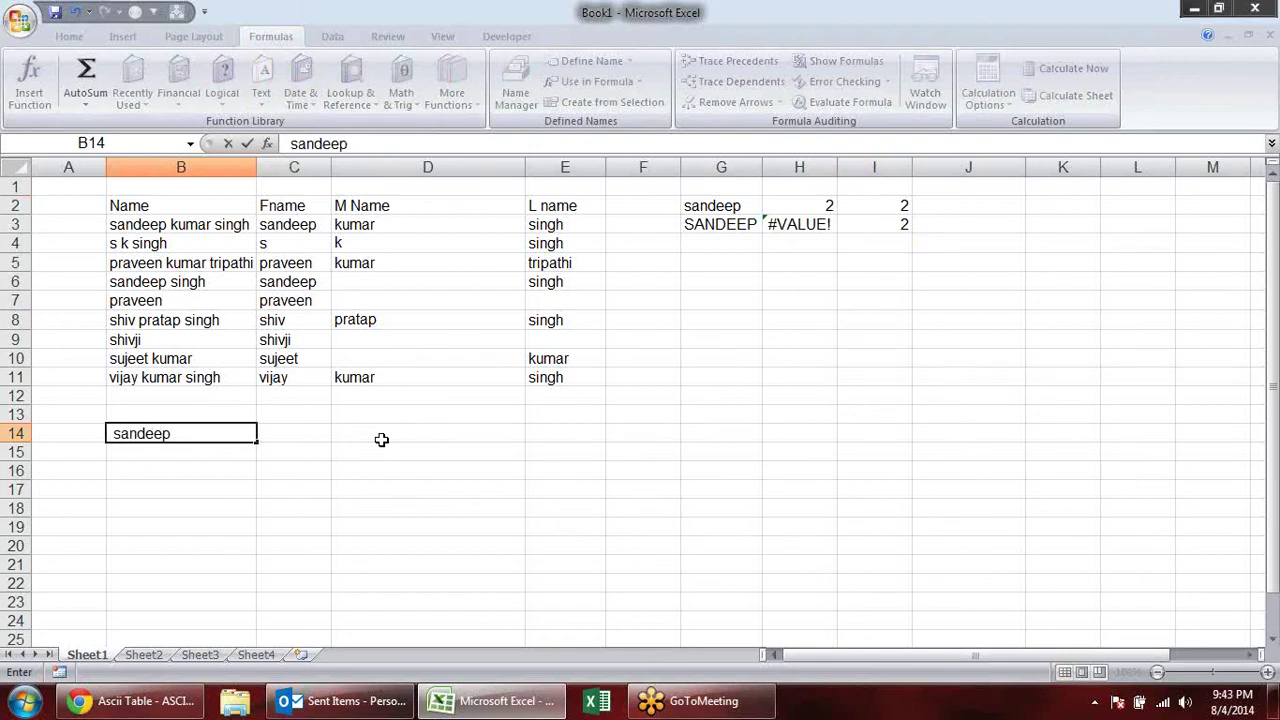
{"action": "key", "text": "Return"}
{"action": "key", "text": "Up"}
{"action": "key", "text": "Up"}
{"action": "key", "text": "Down"}
{"action": "key", "text": "Right"}
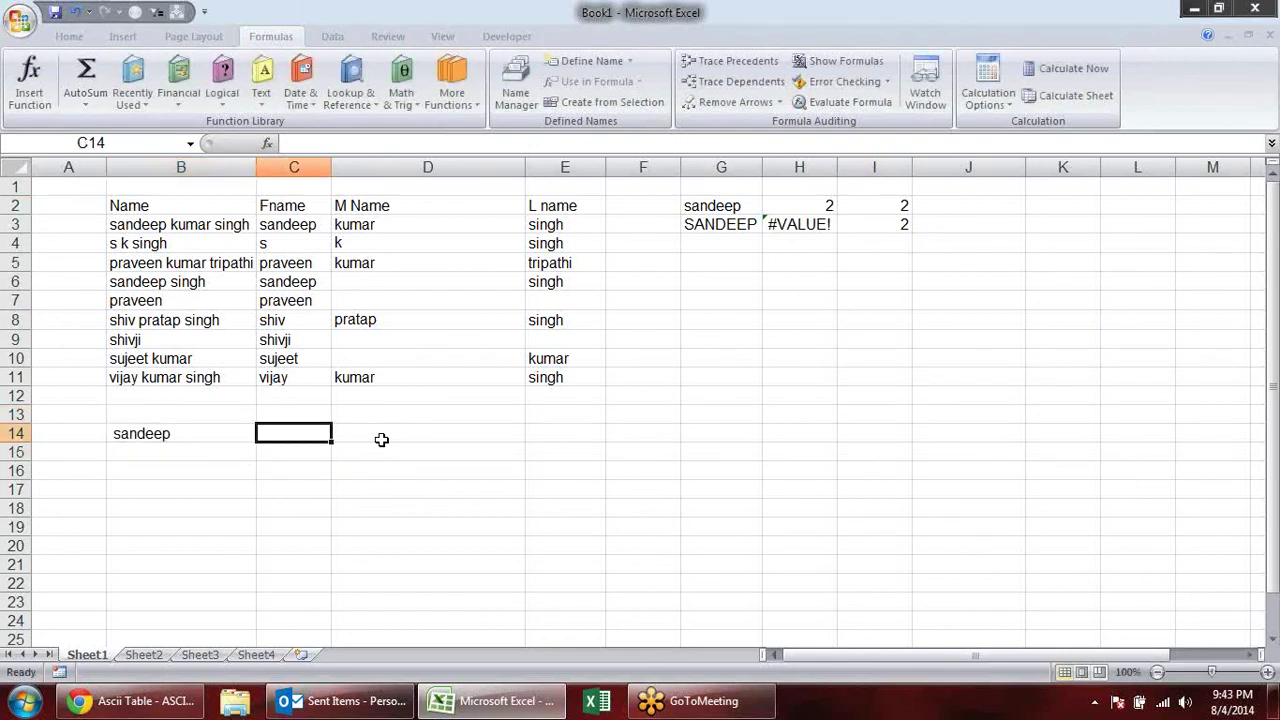
{"action": "type", "text": "="}
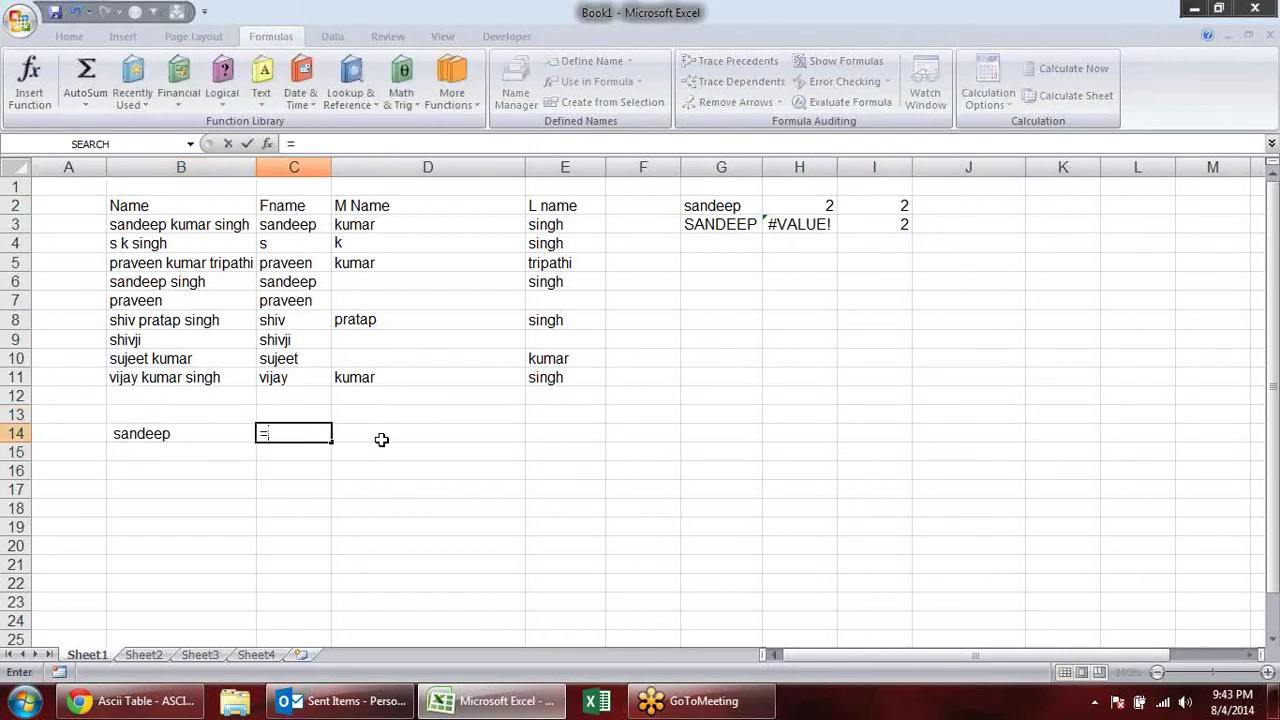
{"action": "type", "text": "len"}
{"action": "key", "text": "Tab"}
{"action": "key", "text": "Left"}
{"action": "key", "text": "Return"}
- Enter =TRIM(B14) in C15 to strip the padding
{"action": "type", "text": "'"}
{"action": "key", "text": "Escape"}
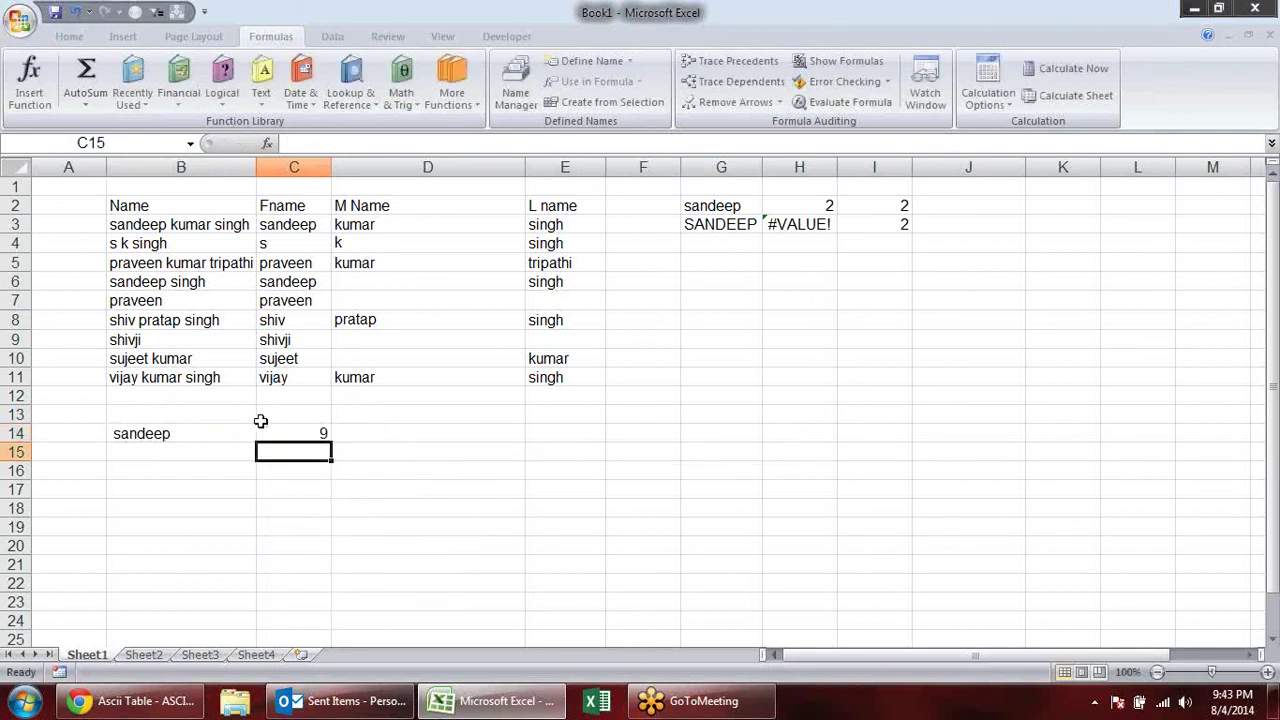
{"action": "left_click", "coordinate": [175, 465]}
{"action": "left_click", "coordinate": [291, 451]}
{"action": "type", "text": "=trim"}
{"action": "key", "text": "Tab"}
{"action": "left_click", "coordinate": [185, 437]}
{"action": "key", "text": "Return"}
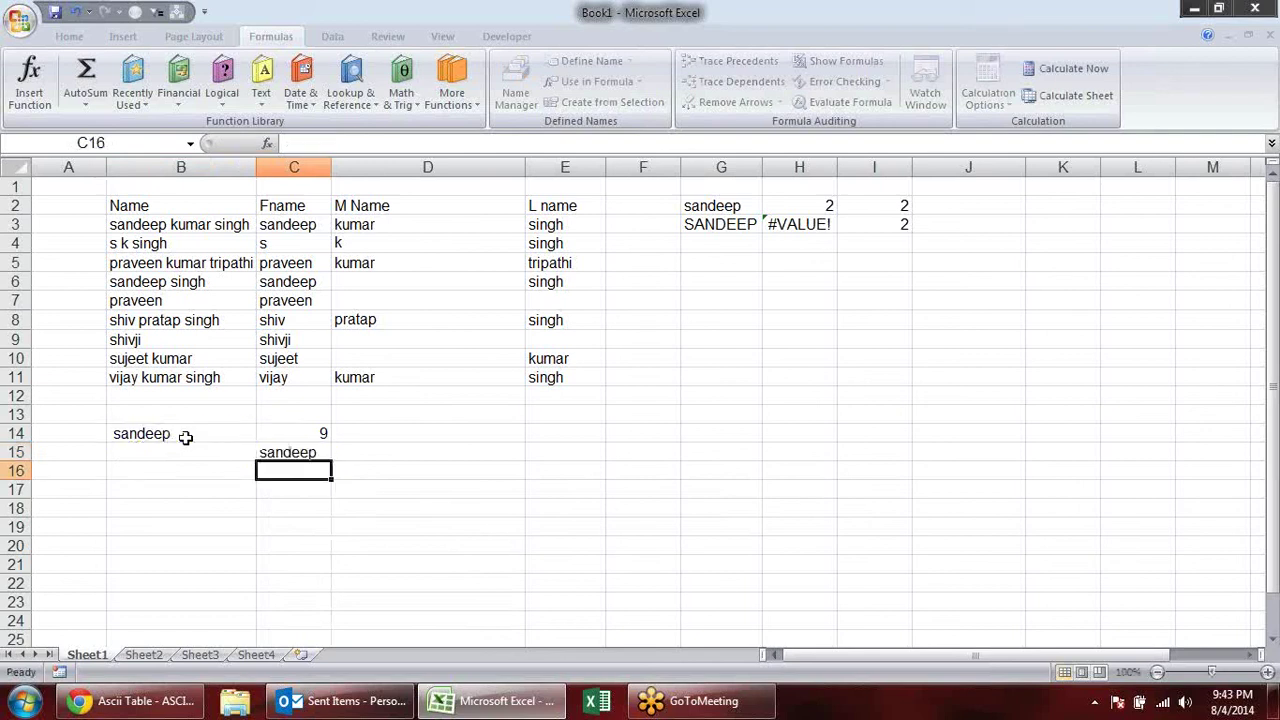
- Enter =LEN(C15) in D15, giving 7, and select the B13:E18 demo block
{"action": "key", "text": "Up"}
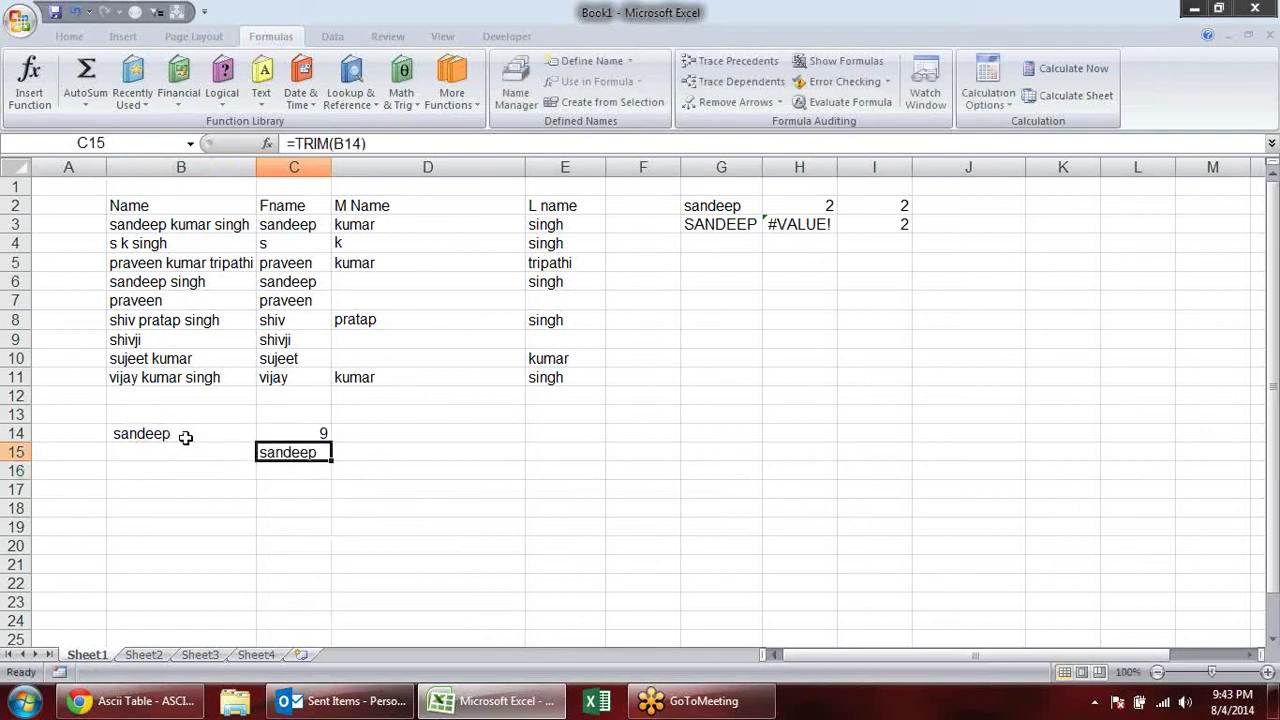
{"action": "key", "text": "Right"}
{"action": "type", "text": "=le"}
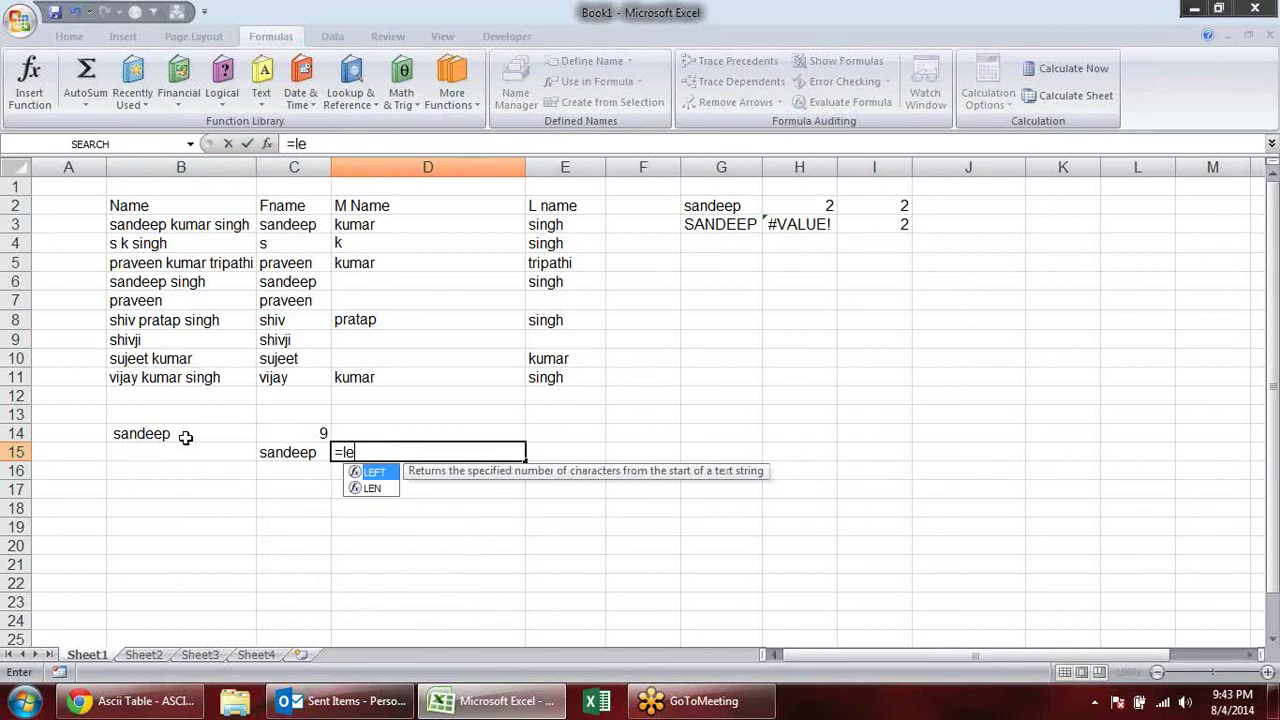
{"action": "key", "text": "Down"}
{"action": "key", "text": "Tab"}
{"action": "key", "text": "Left"}
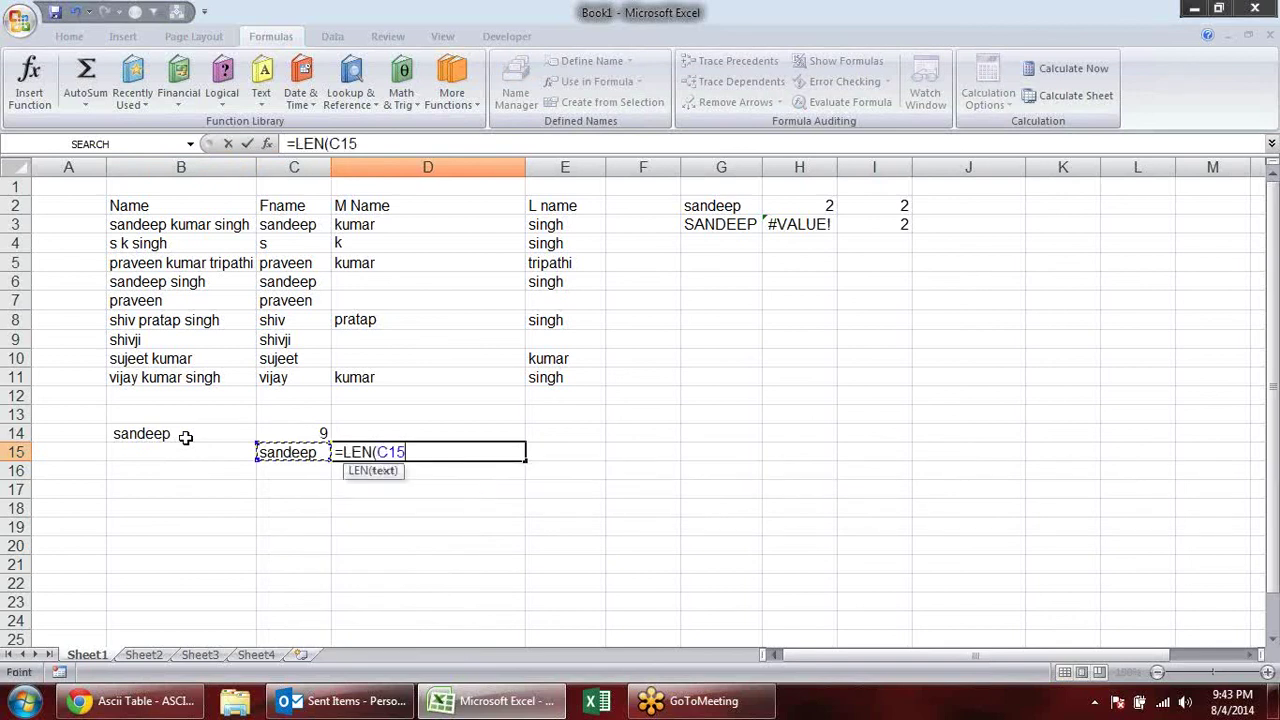
{"action": "key", "text": "Return"}
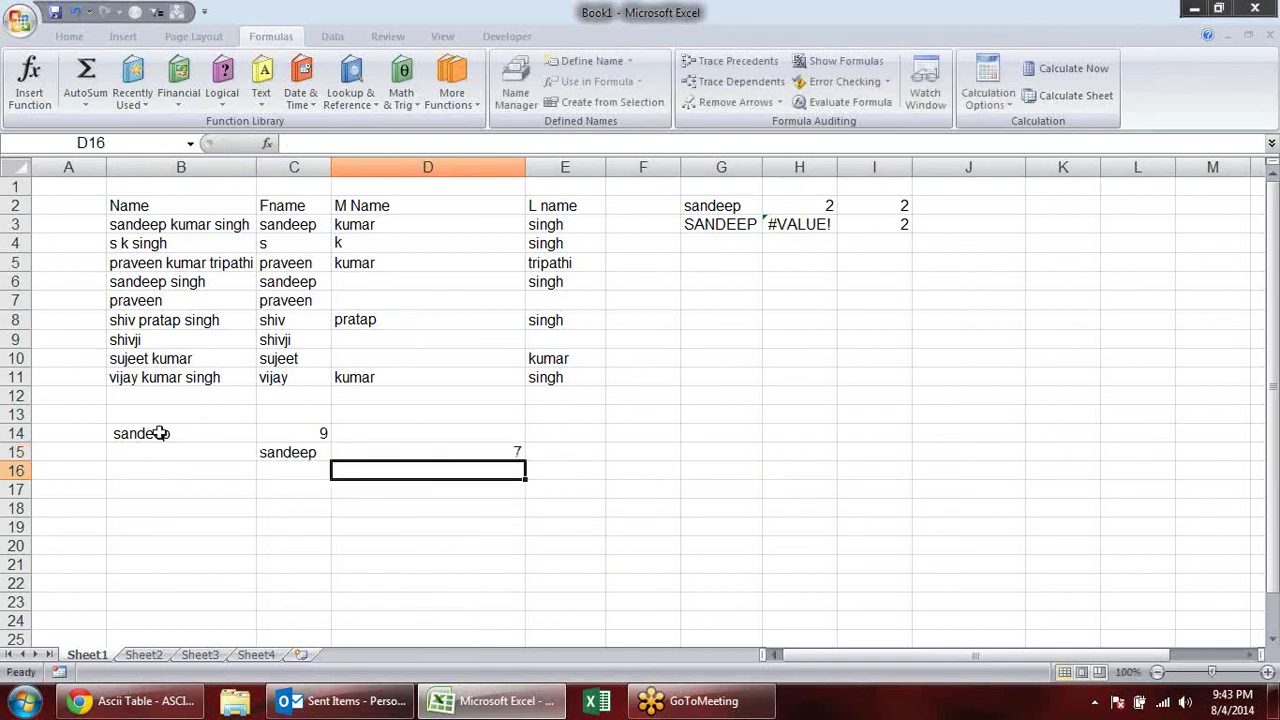
{"action": "left_click_drag", "start_coordinate": [145, 415], "coordinate": [585, 519]}
- Clear the B13:E18 demo entries and return to the top of the sheet
{"action": "key", "text": "Delete"}
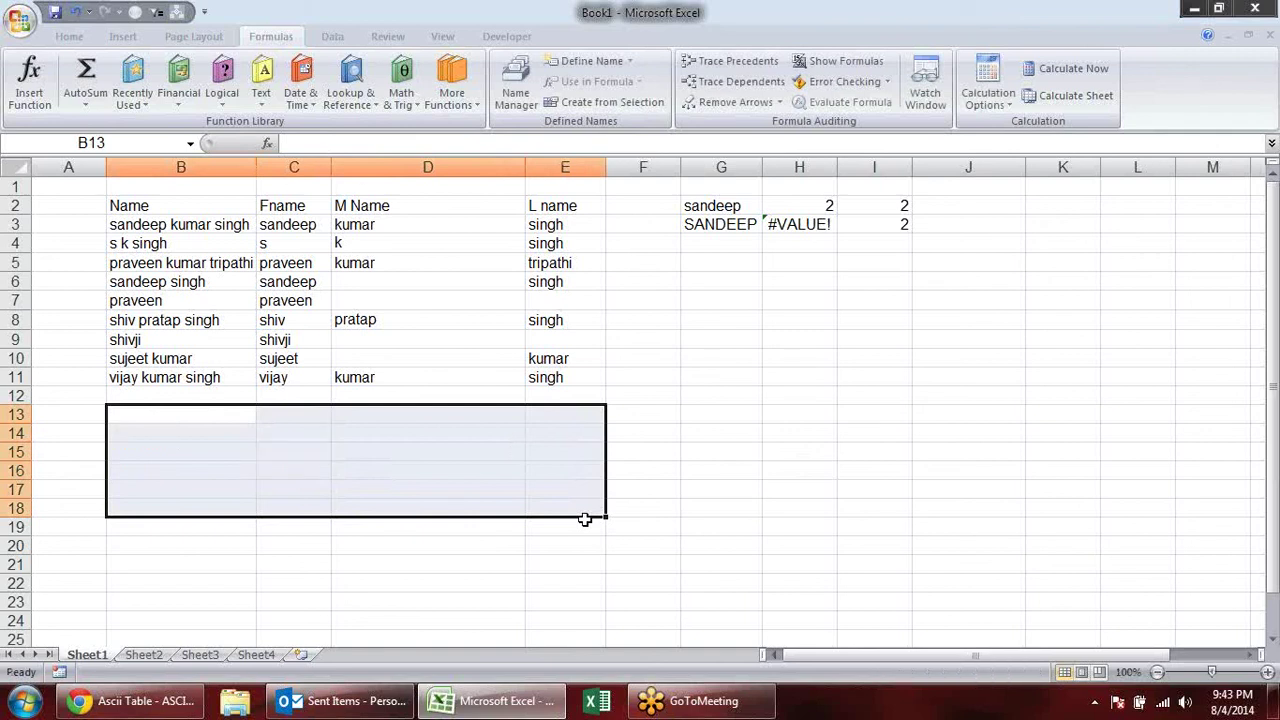
{"action": "left_click", "coordinate": [660, 396]}
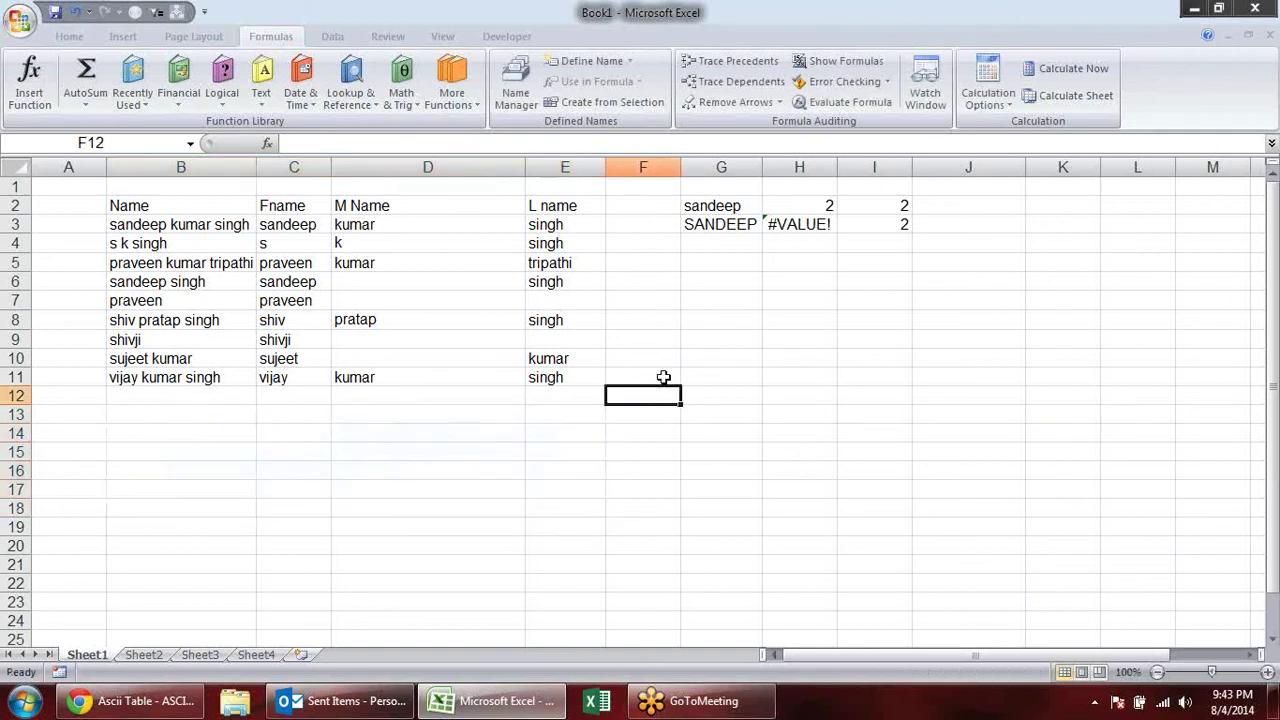
{"action": "left_click", "coordinate": [745, 342]}
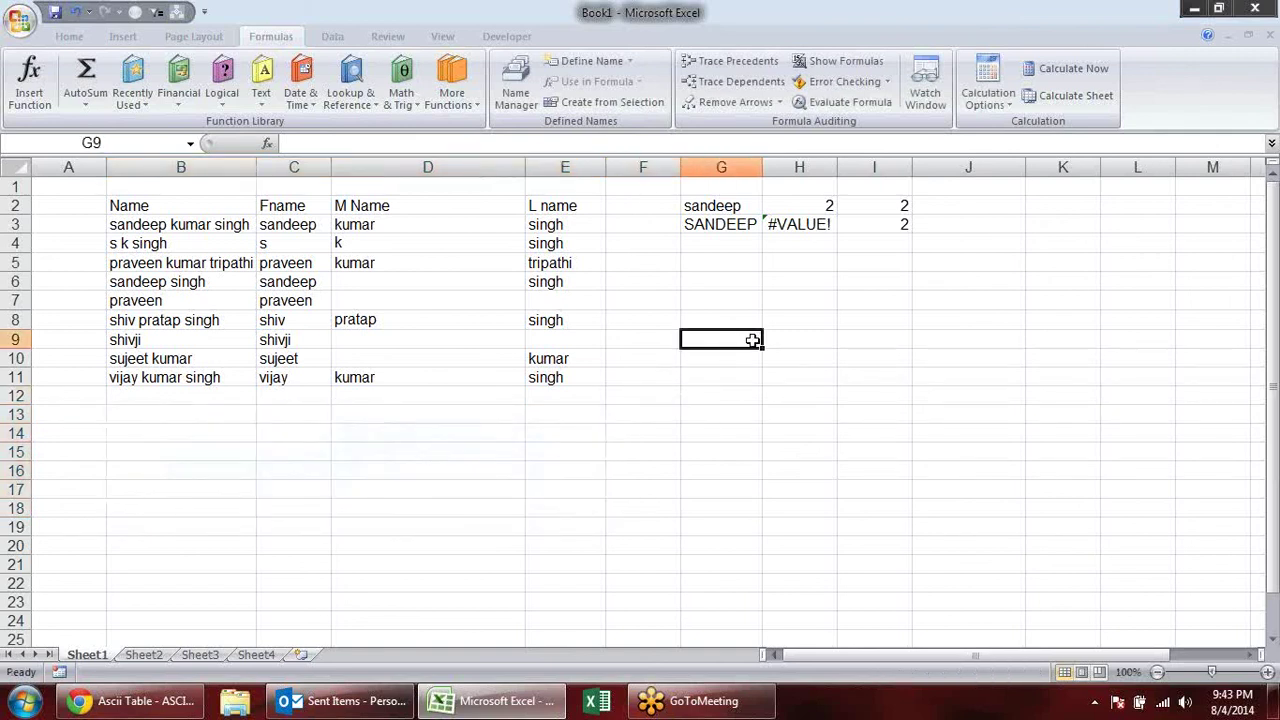
{"action": "key", "text": "Left"}
{"action": "key", "text": "Left"}
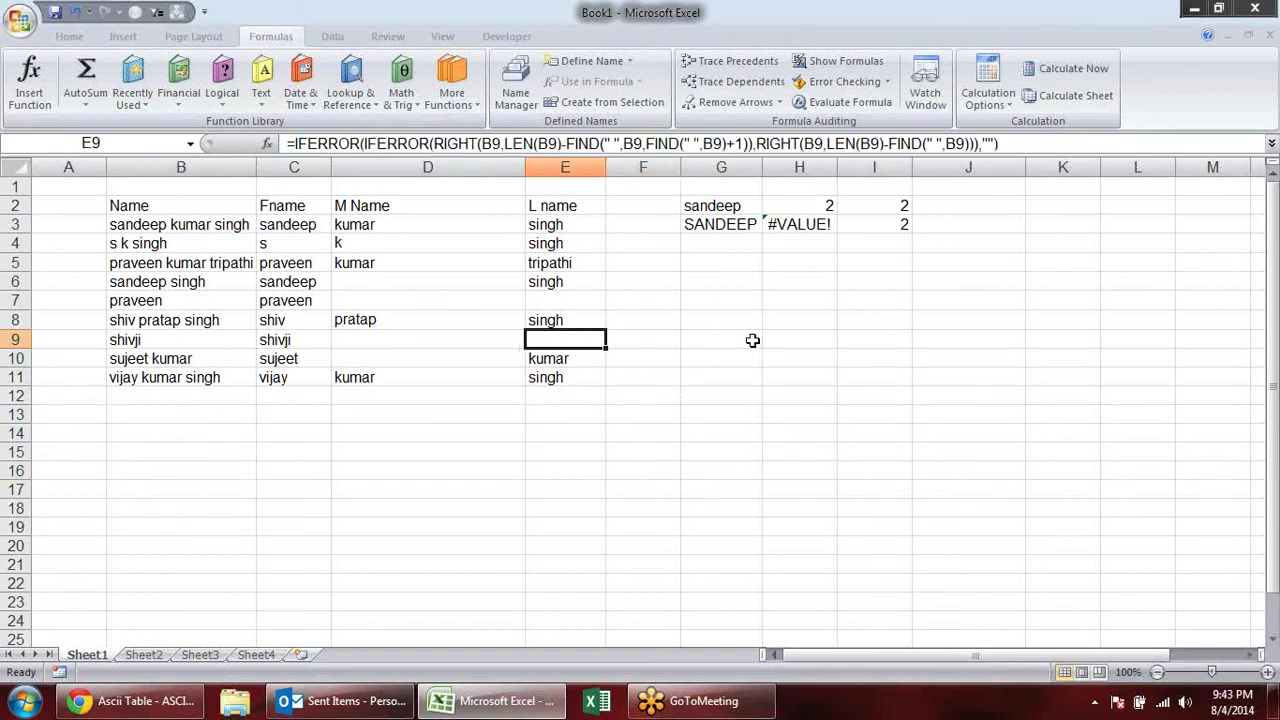
{"action": "key", "text": "Right"}
{"action": "key", "text": "ctrl+Down"}
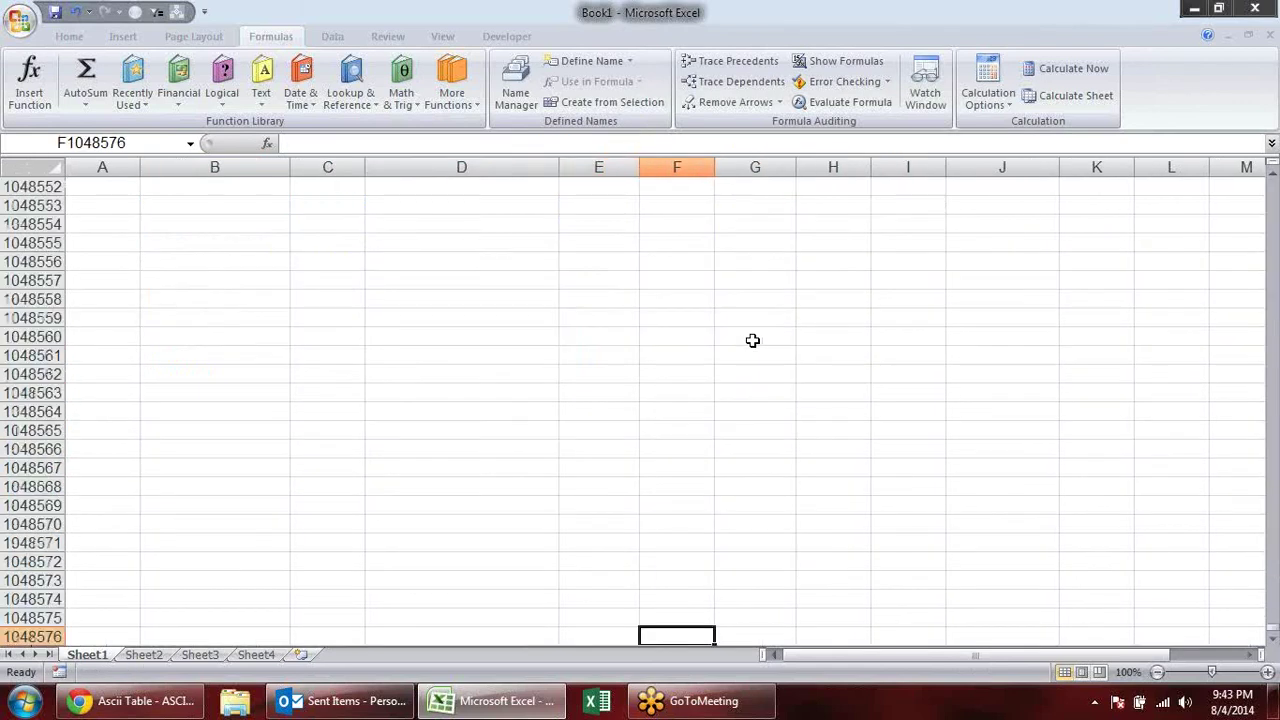
{"action": "key", "text": "Left"}
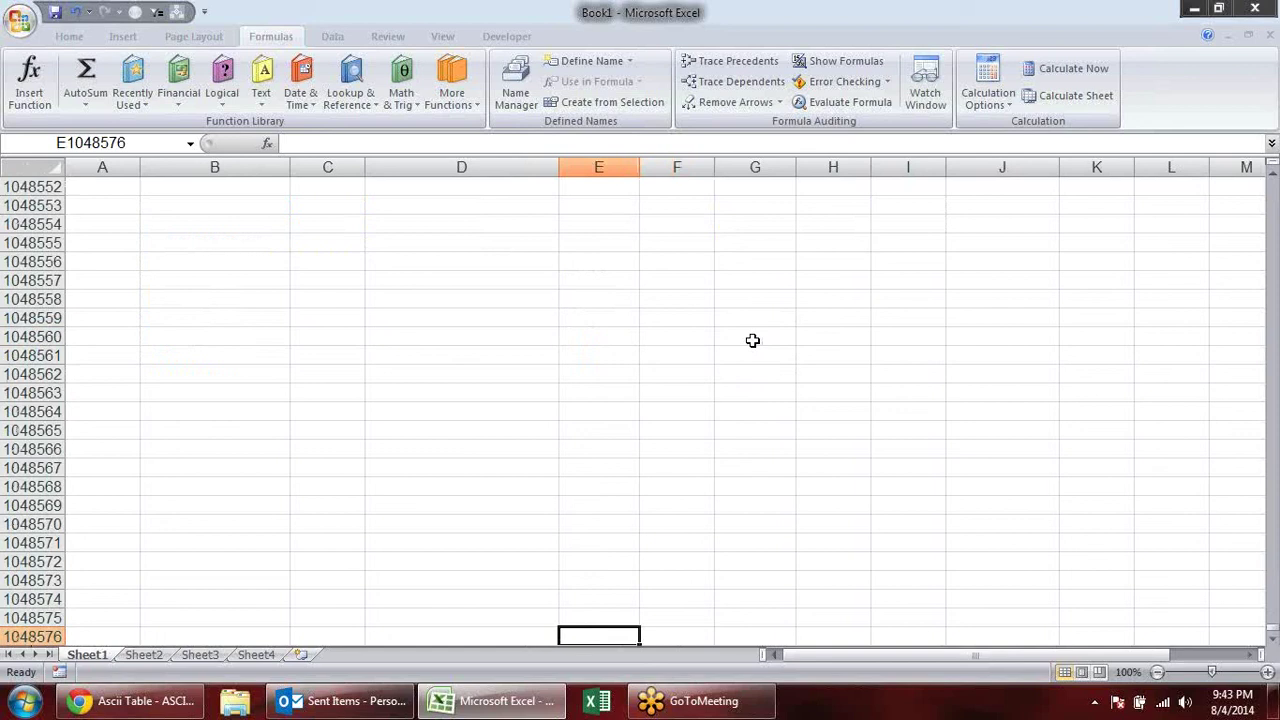
{"action": "scroll", "coordinate": [752, 340], "scroll_direction": "up", "scroll_amount": 5}
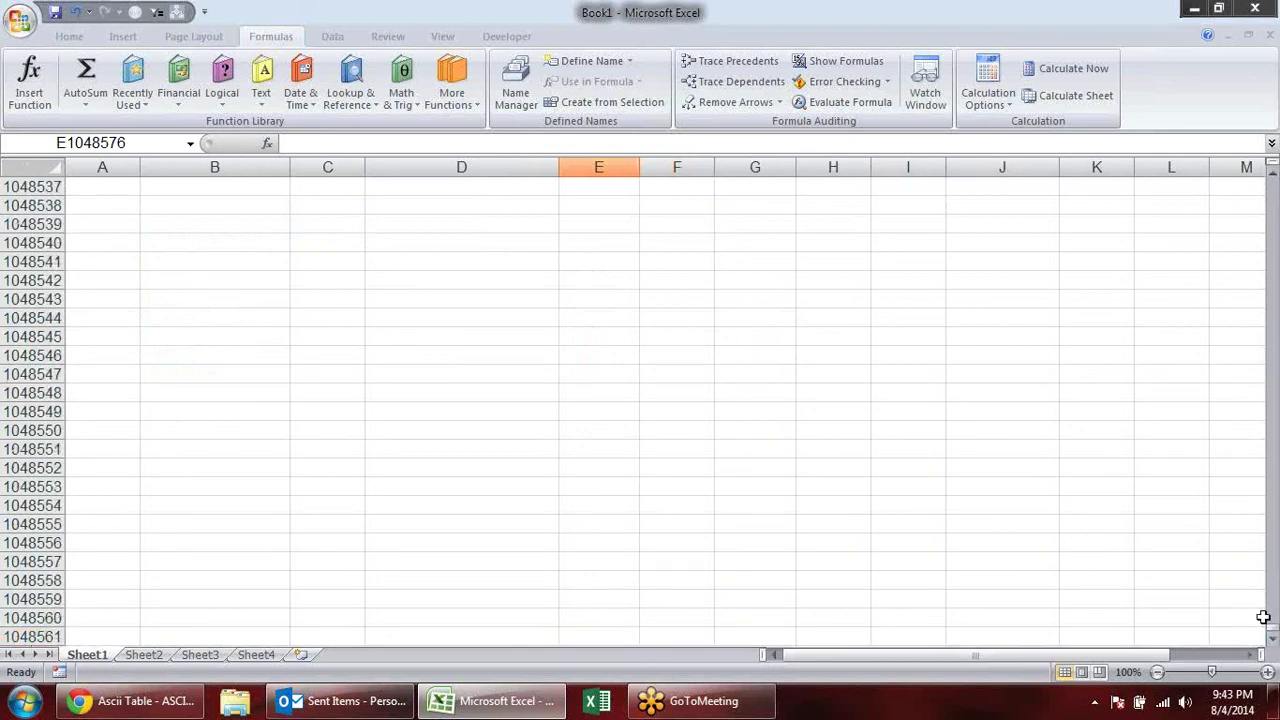
{"action": "key", "text": "ctrl+Home"}
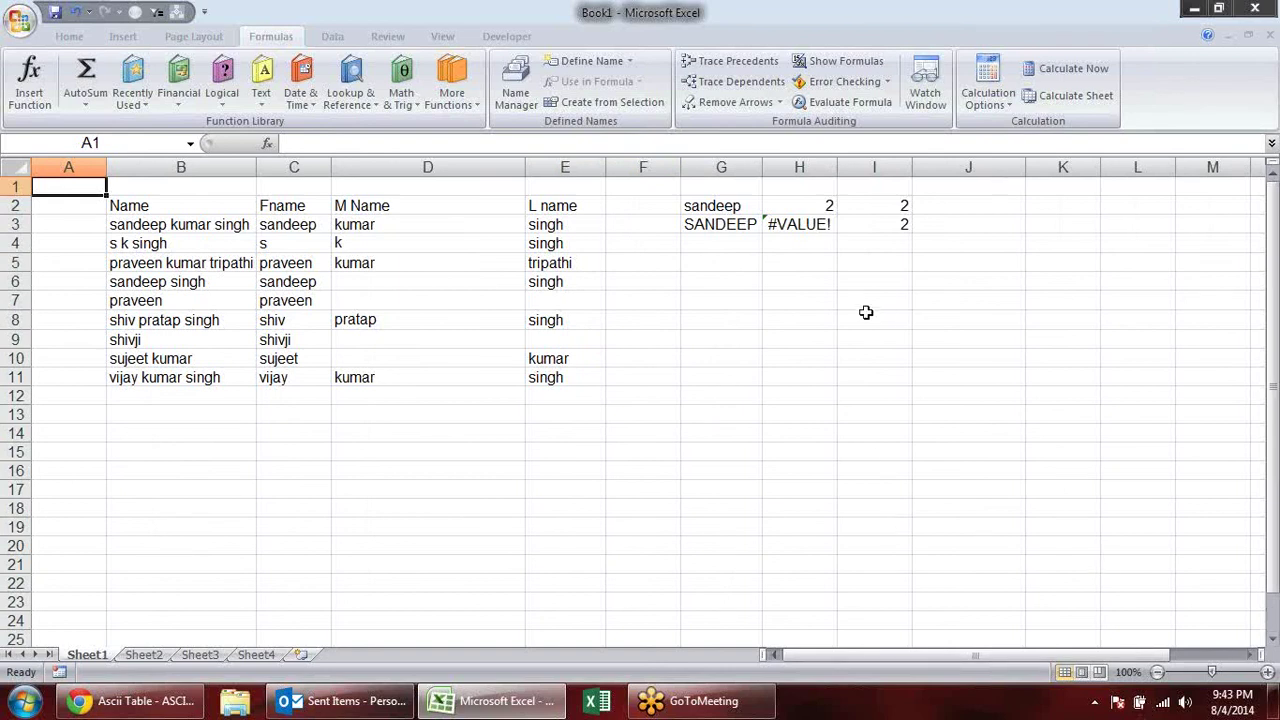
- Fill G7:G12 with the test values 12, 21, sdf, 415df, 65 and df
{"action": "left_click", "coordinate": [722, 302]}
{"action": "left_click_drag", "start_coordinate": [722, 302], "coordinate": [714, 486]}
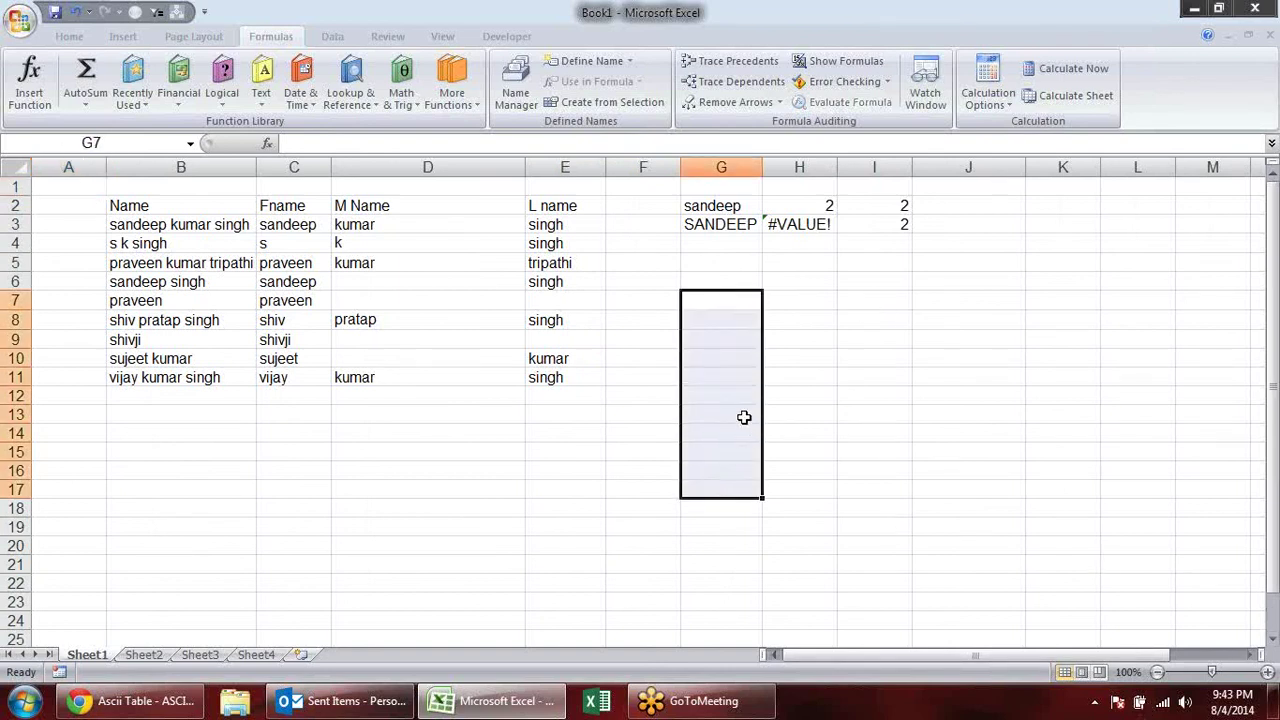
{"action": "left_click", "coordinate": [709, 297]}
{"action": "type", "text": "12"}
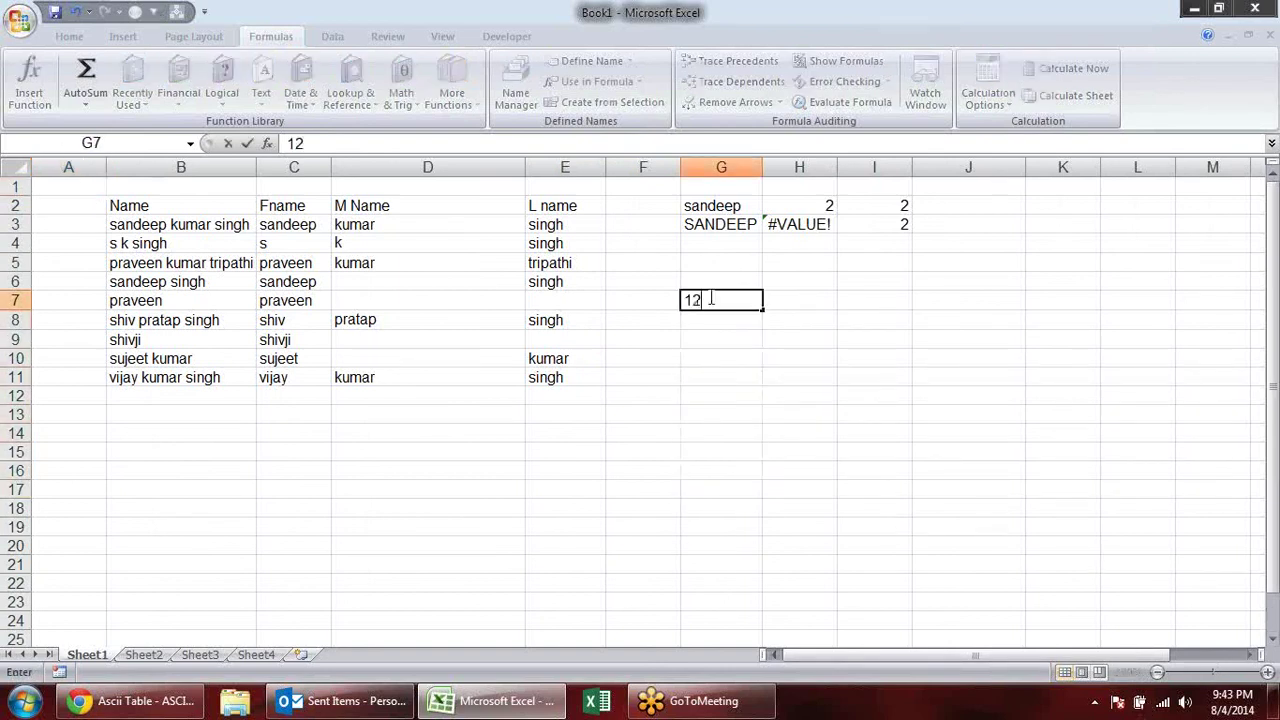
{"action": "key", "text": "Return"}
{"action": "type", "text": "21"}
{"action": "key", "text": "Return"}
{"action": "type", "text": "sdf"}
{"action": "key", "text": "Return"}
{"action": "type", "text": "415df"}
{"action": "key", "text": "Return"}
{"action": "key", "text": "Up"}
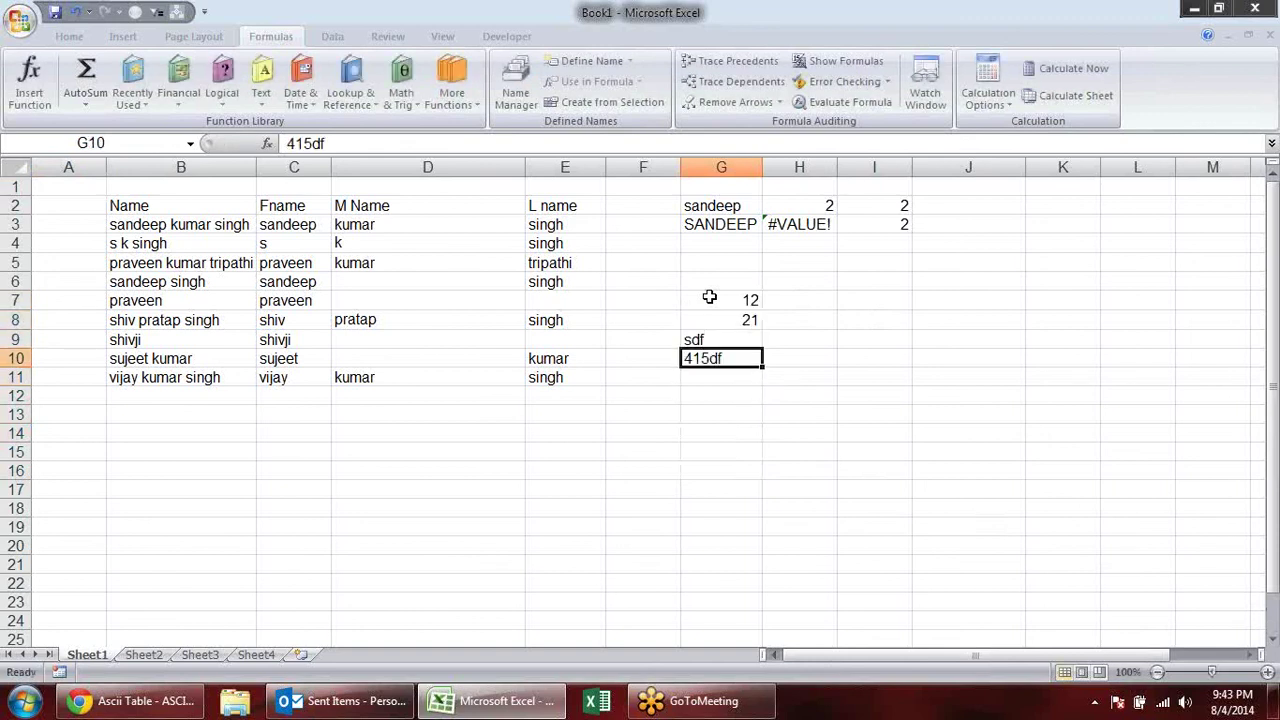
{"action": "key", "text": "Down"}
{"action": "type", "text": "65"}
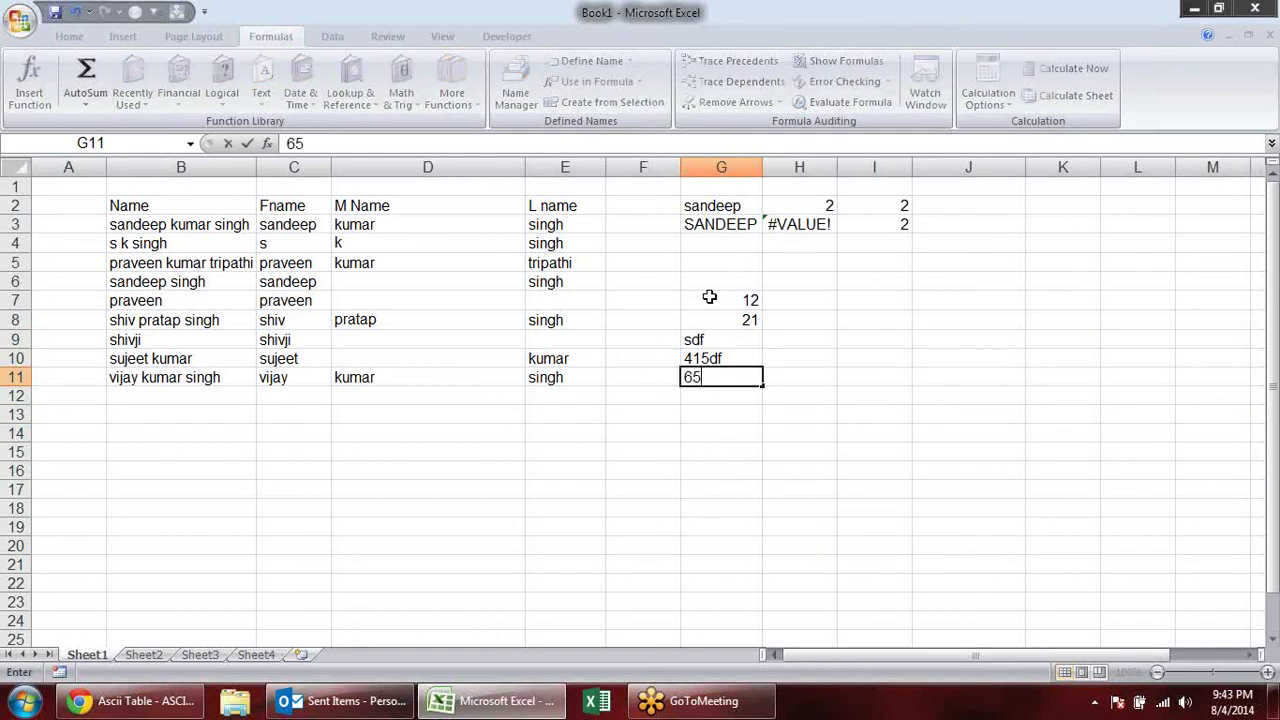
{"action": "key", "text": "Return"}
{"action": "type", "text": "df"}
{"action": "key", "text": "Return"}
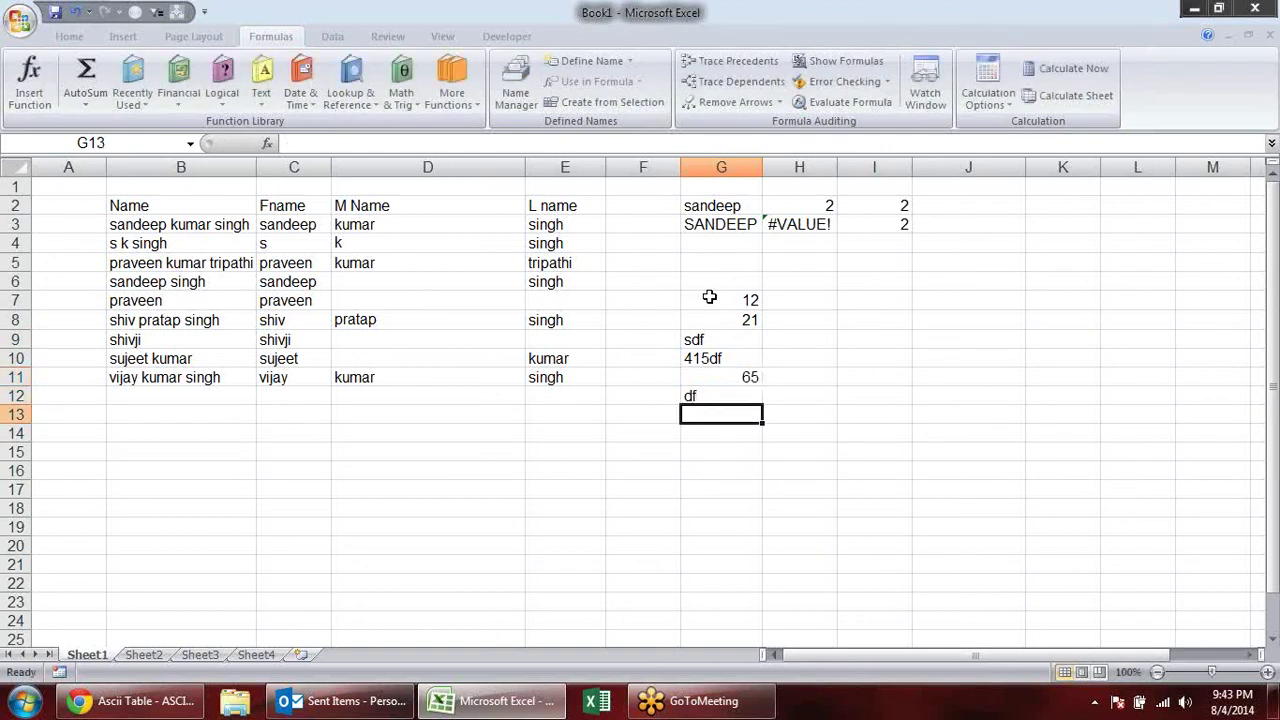
- Begin a T formula in H7
{"action": "left_click", "coordinate": [826, 280]}
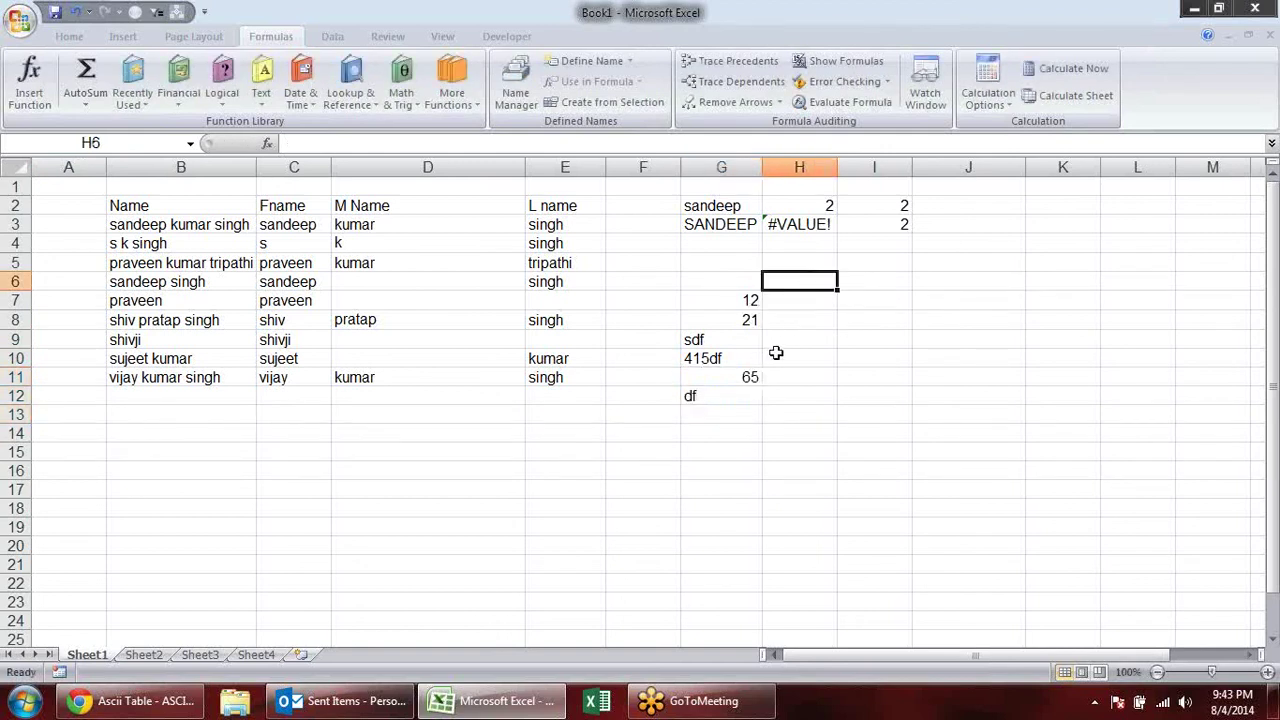
{"action": "left_click", "coordinate": [800, 303]}
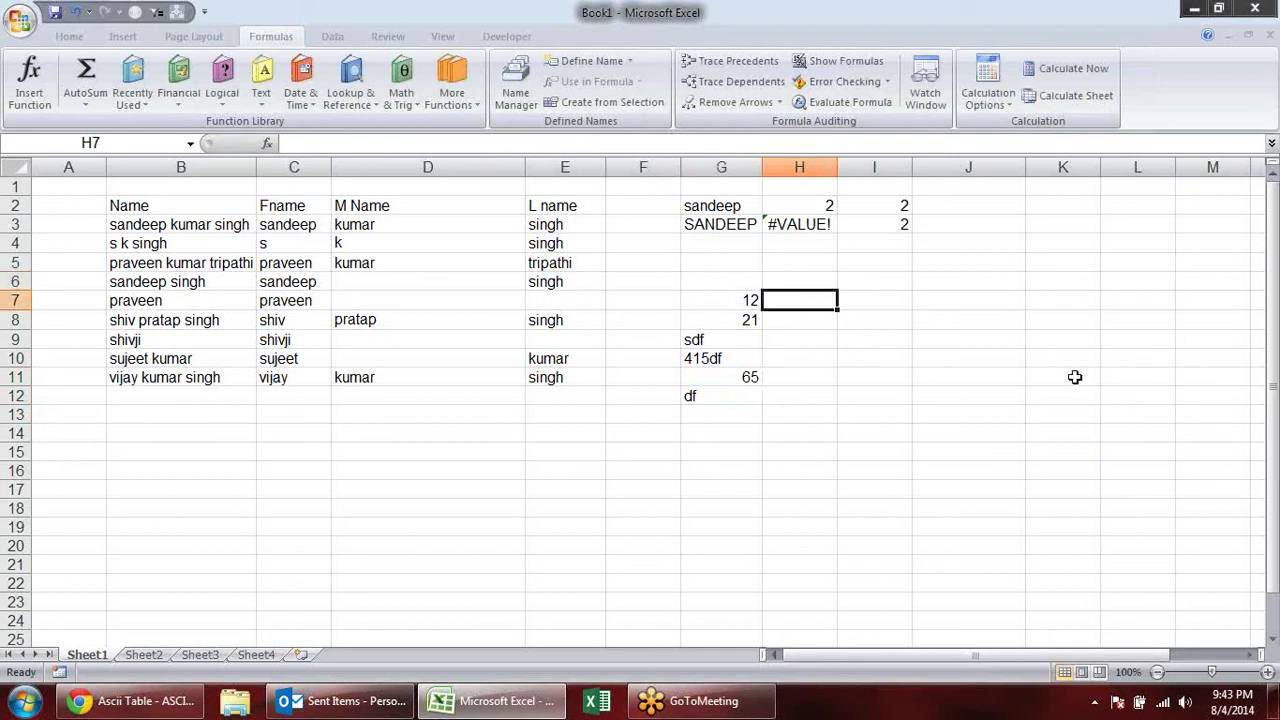
{"action": "type", "text": "t("}
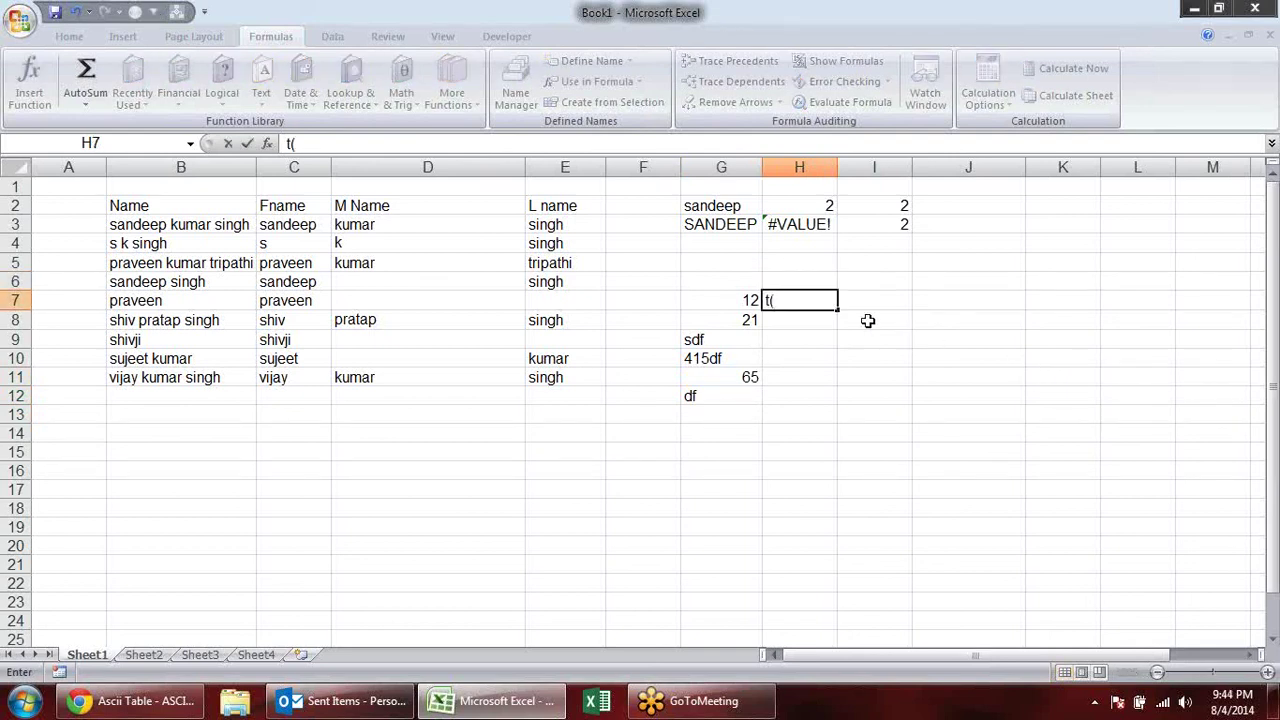
{"action": "type", "text": "="}
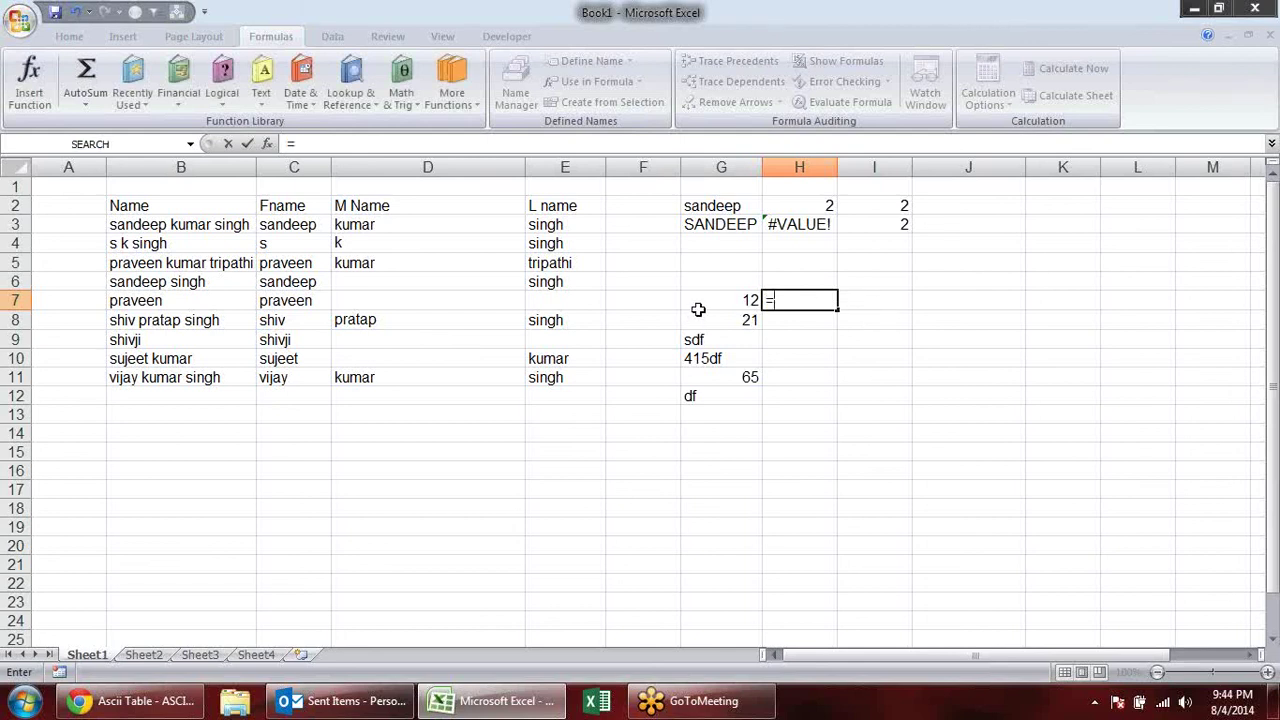
{"action": "type", "text": "t("}
- Complete =T(G7) in H7, copy it down to H12, and bold the H7:H12 results
{"action": "left_click", "coordinate": [751, 300]}
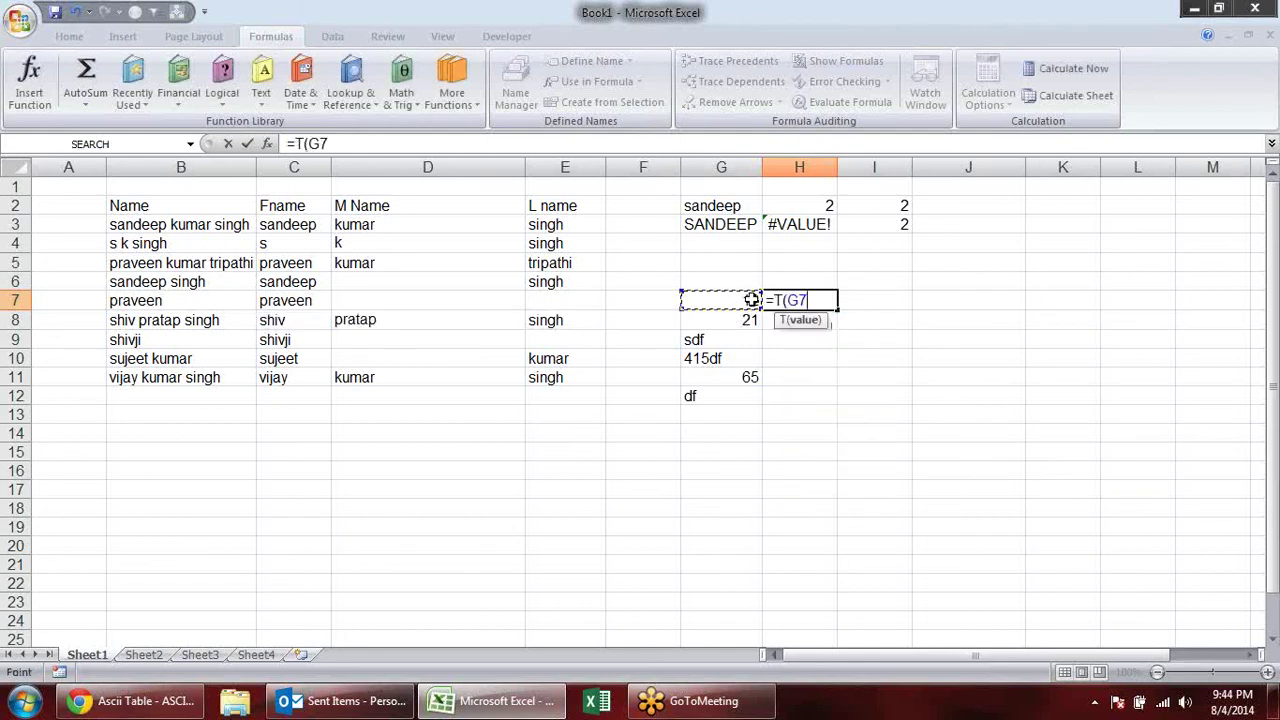
{"action": "key", "text": "Return"}
{"action": "left_click", "coordinate": [826, 298]}
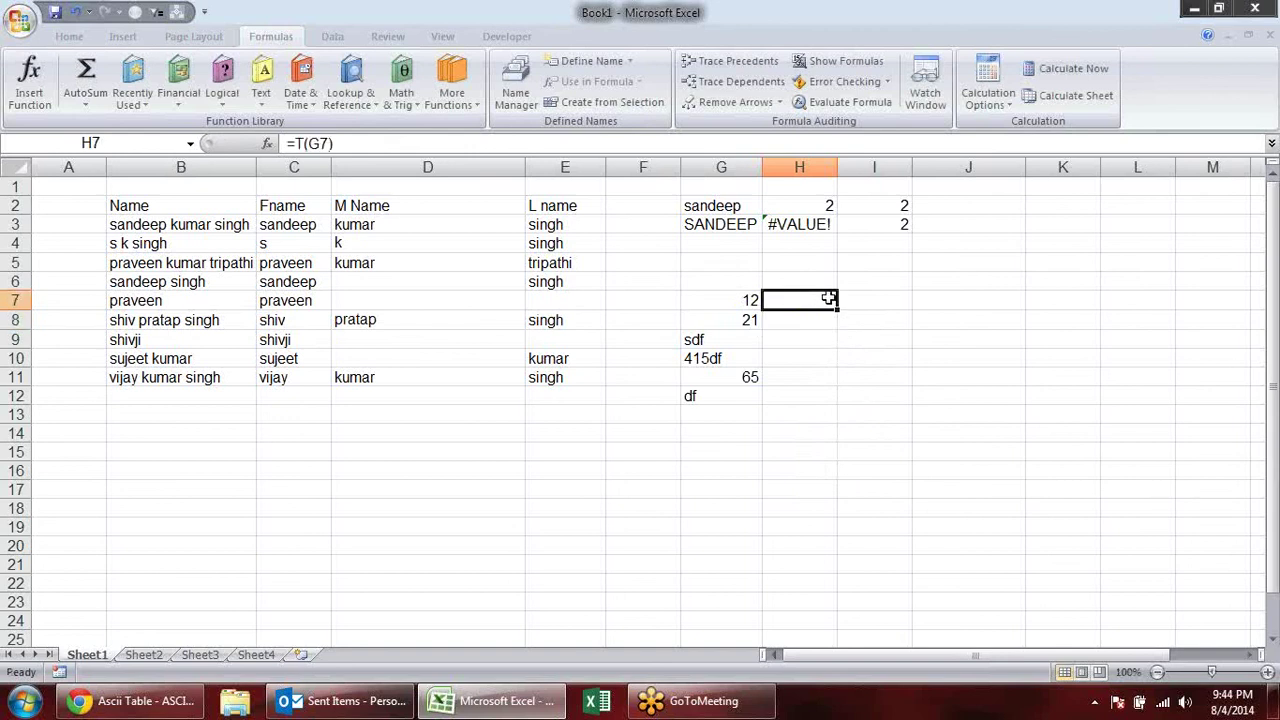
{"action": "left_click_drag", "start_coordinate": [835, 309], "coordinate": [840, 404]}
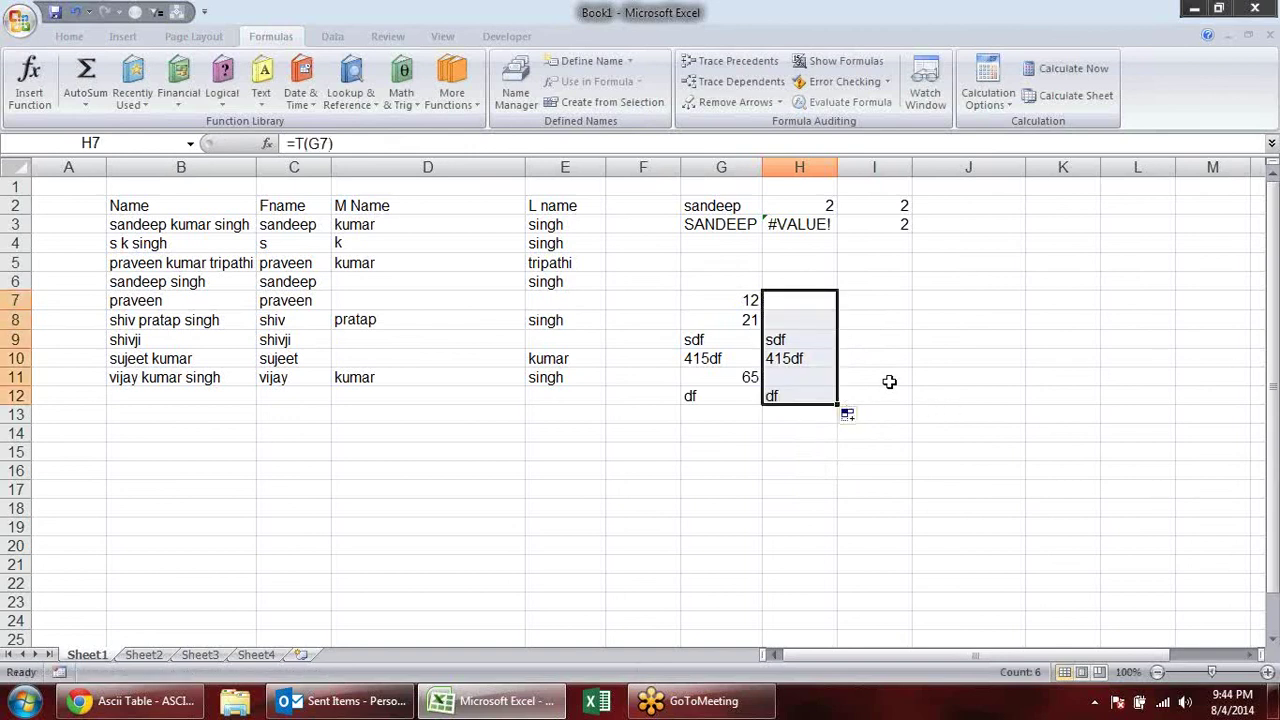
{"action": "left_click", "coordinate": [832, 304]}
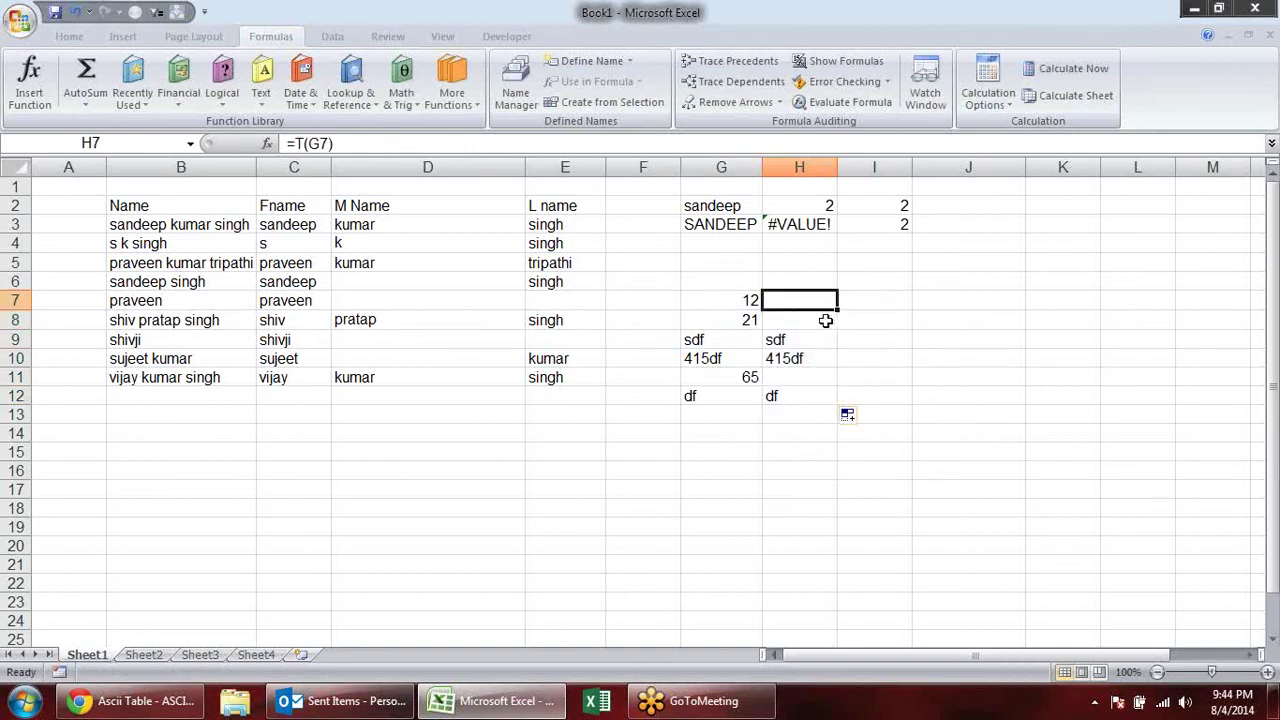
{"action": "left_click", "coordinate": [828, 326]}
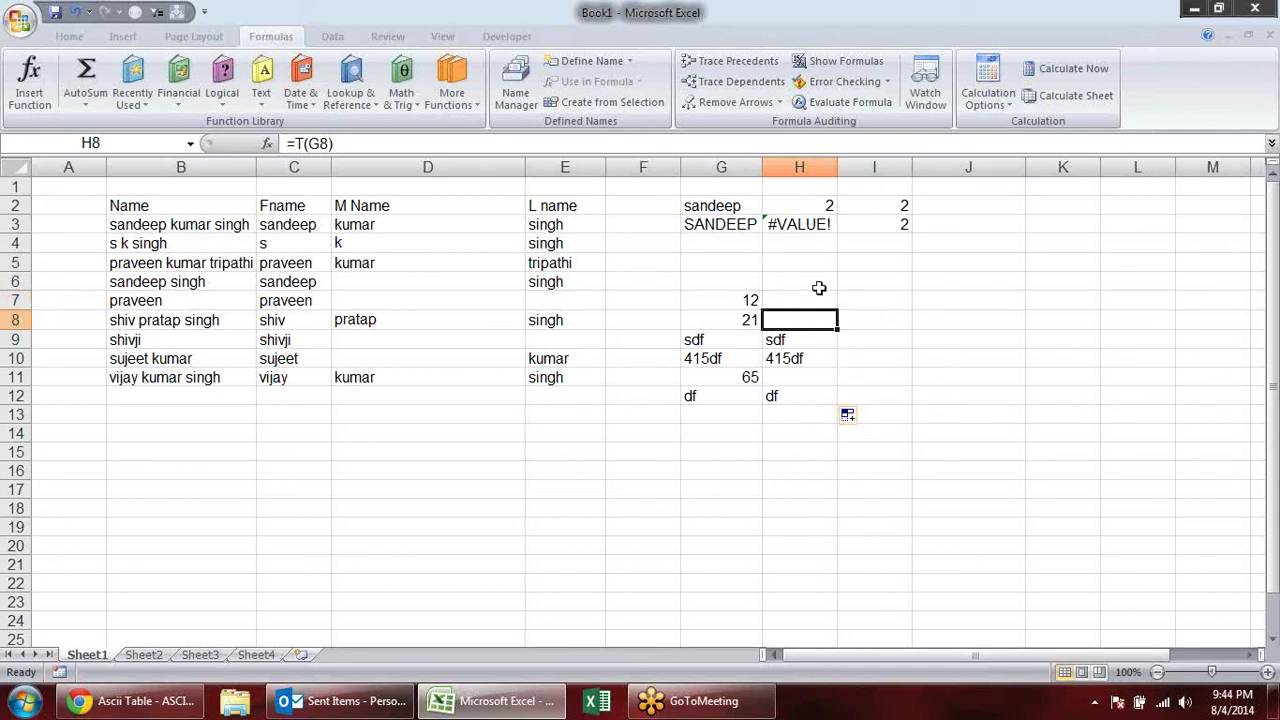
{"action": "left_click", "coordinate": [819, 296]}
{"action": "left_click_drag", "start_coordinate": [815, 300], "coordinate": [826, 404]}
{"action": "key", "text": "ctrl+b"}
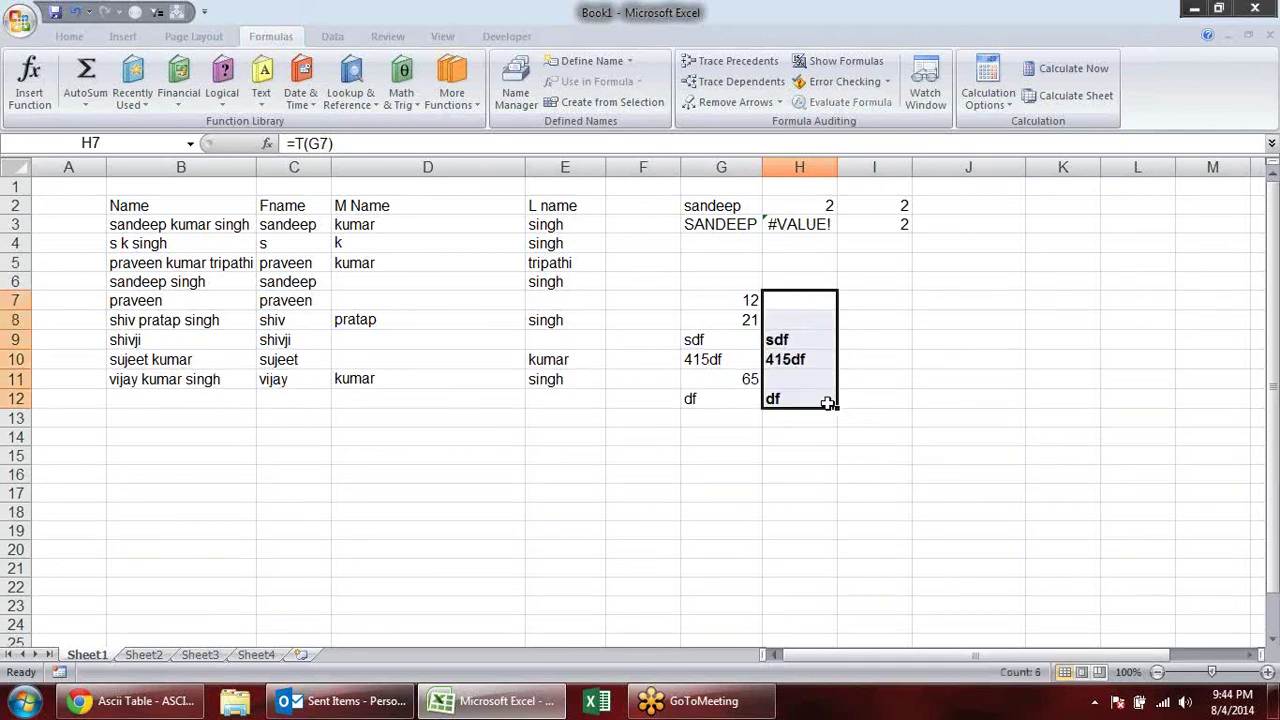
{"action": "left_click", "coordinate": [884, 298]}
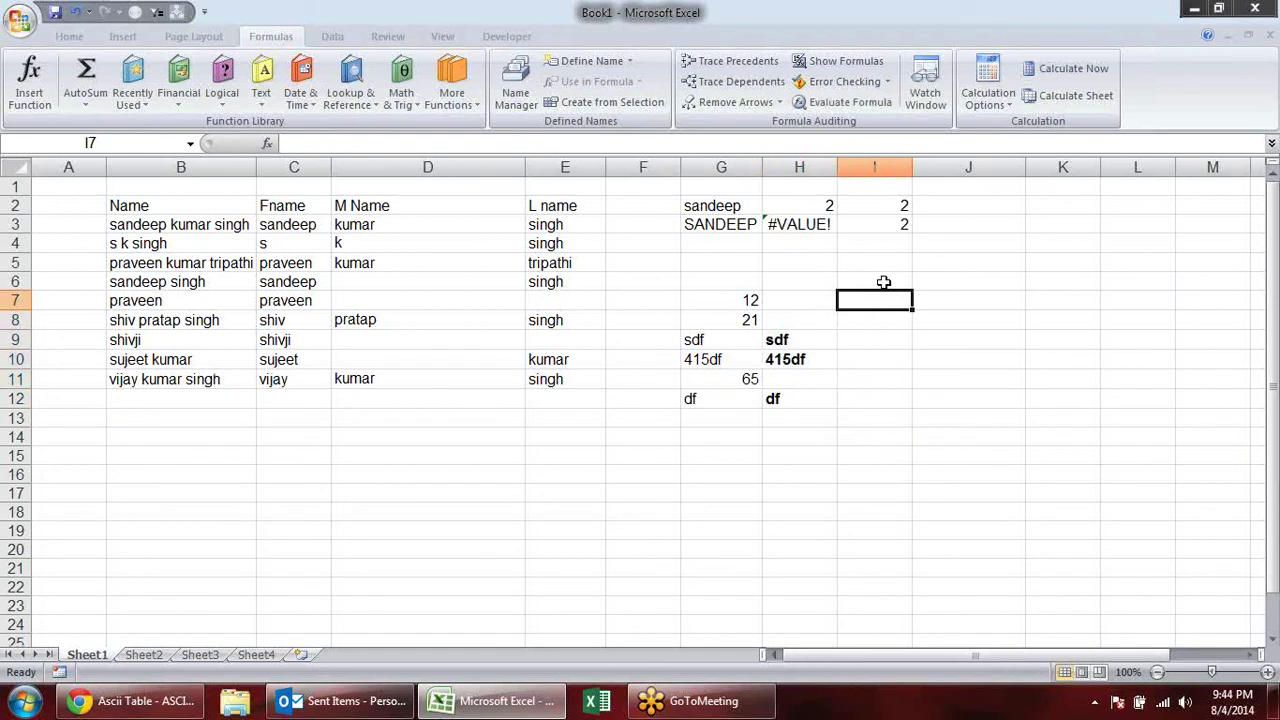
- Enter =N(G7) in I7 and fill it down through I12
{"action": "type", "text": "=n"}
{"action": "key", "text": "Tab"}
{"action": "left_click", "coordinate": [708, 299]}
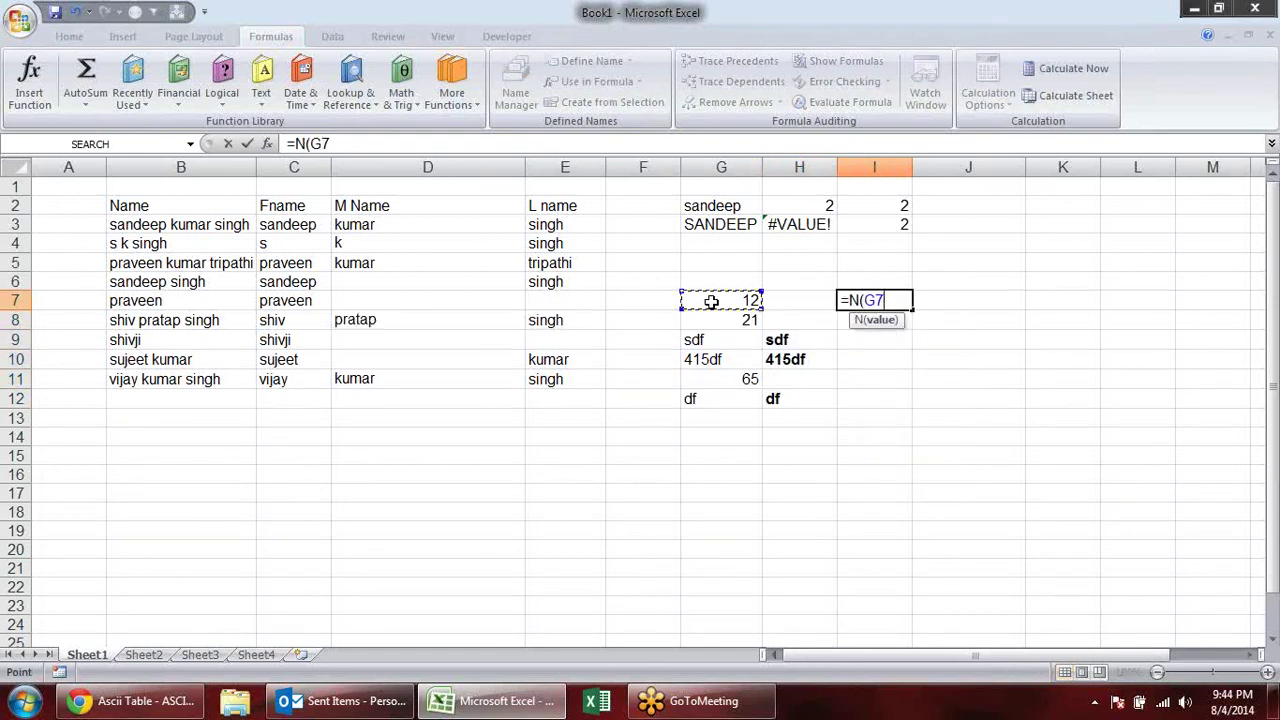
{"action": "key", "text": "Return"}
{"action": "left_click", "coordinate": [880, 290]}
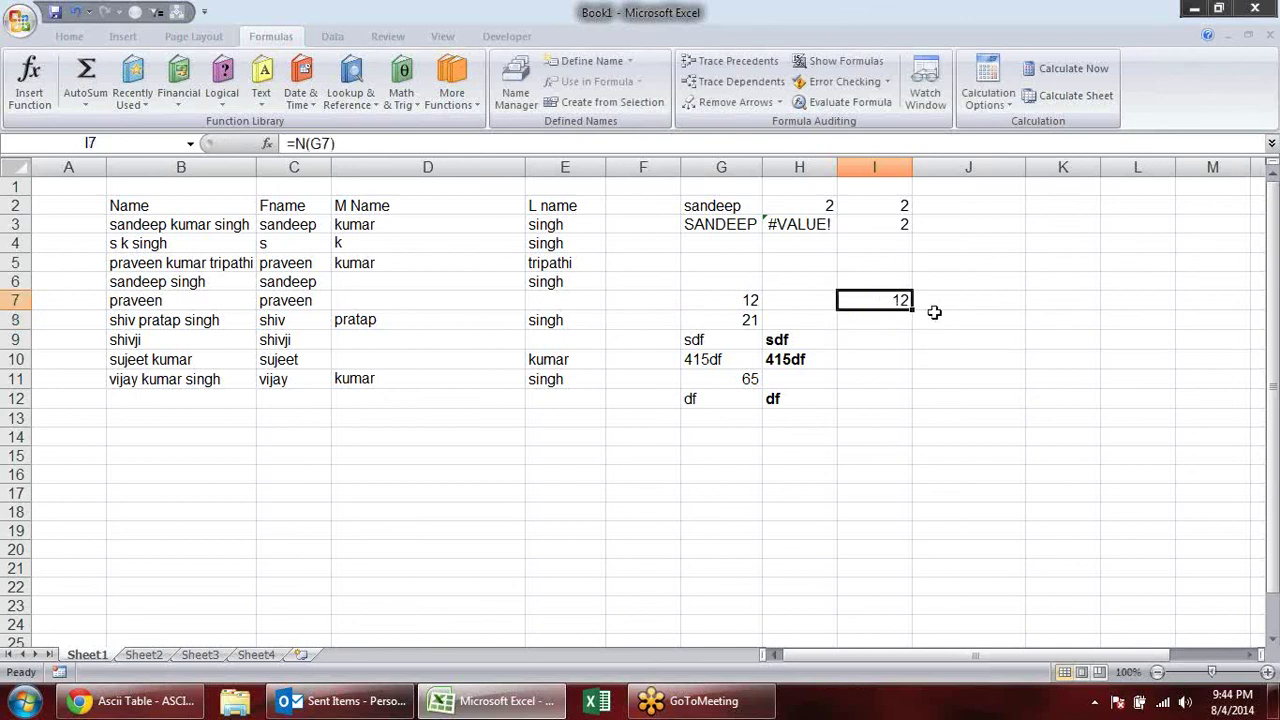
{"action": "left_click_drag", "start_coordinate": [912, 309], "coordinate": [917, 412]}
{"action": "left_click", "coordinate": [974, 338]}
{"action": "left_click", "coordinate": [905, 344]}
- Change I7's formula to =IF(N(G7)=0,"",N(G7)) so text rows show blank
{"action": "double_click", "coordinate": [898, 300]}
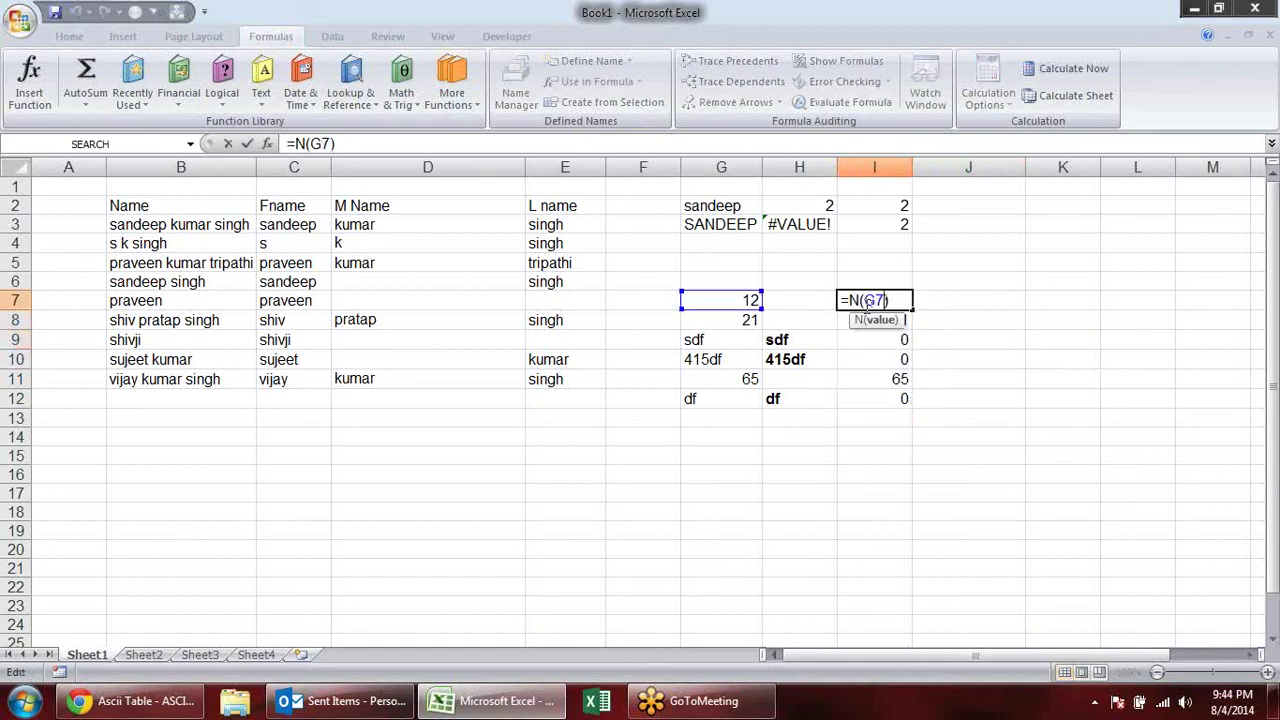
{"action": "left_click", "coordinate": [848, 300]}
{"action": "type", "text": "iF("}
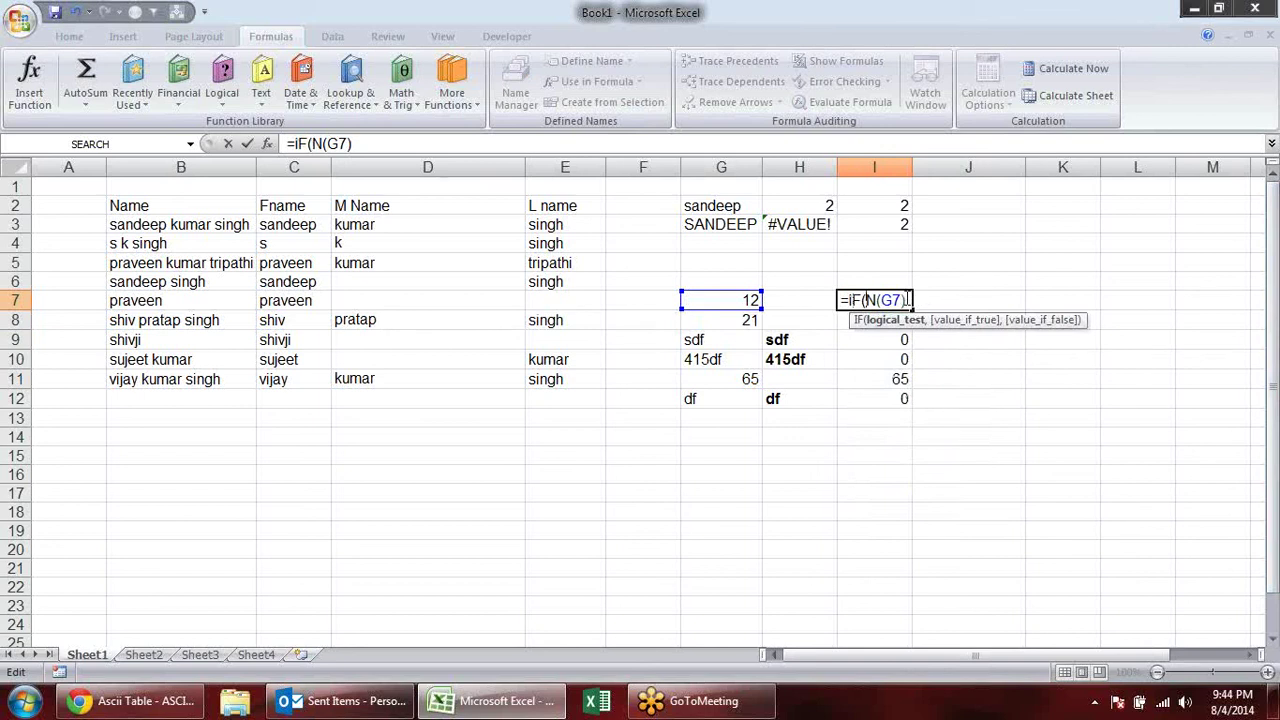
{"action": "type", "text": "=0"}
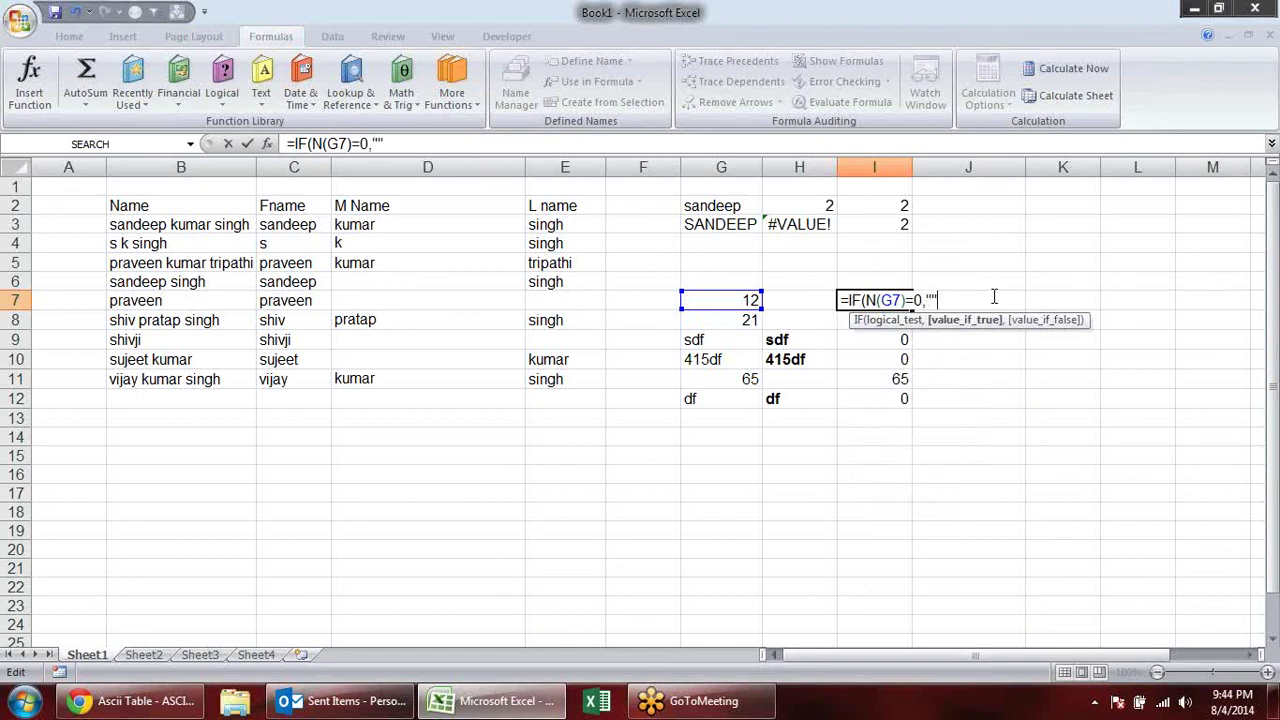
{"action": "type", "text": ","}
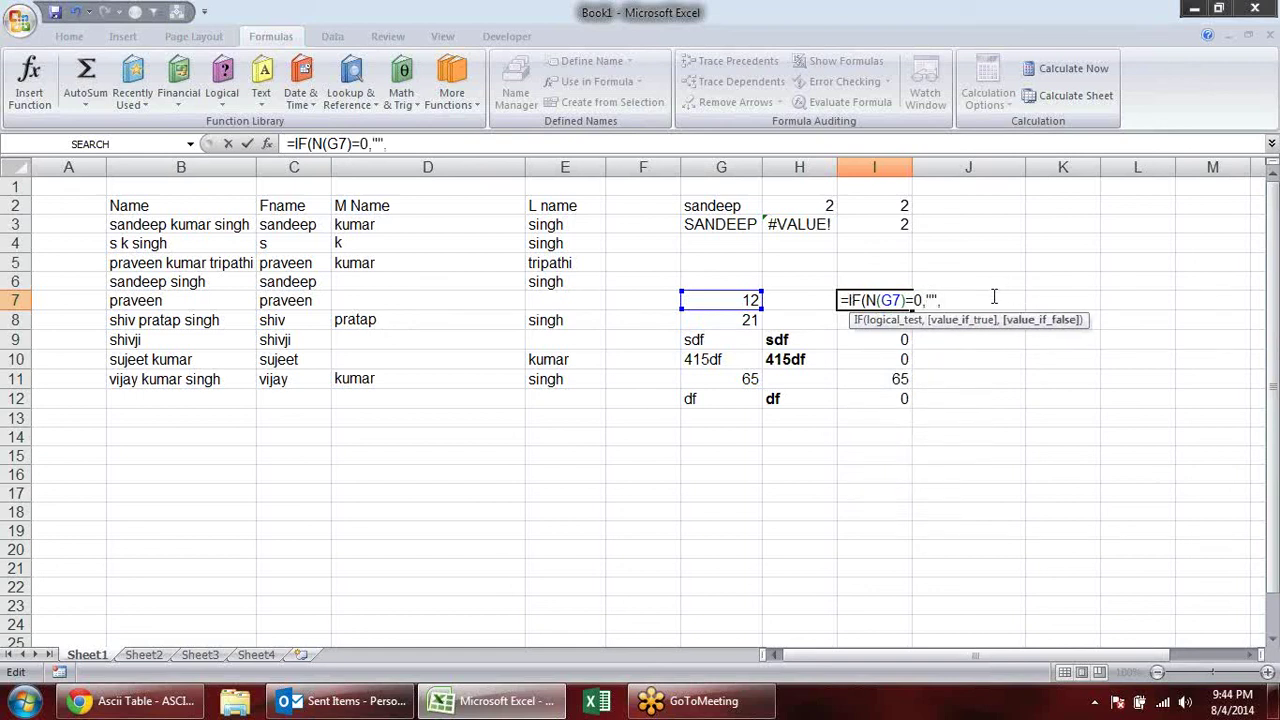
{"action": "type", "text": "N"}
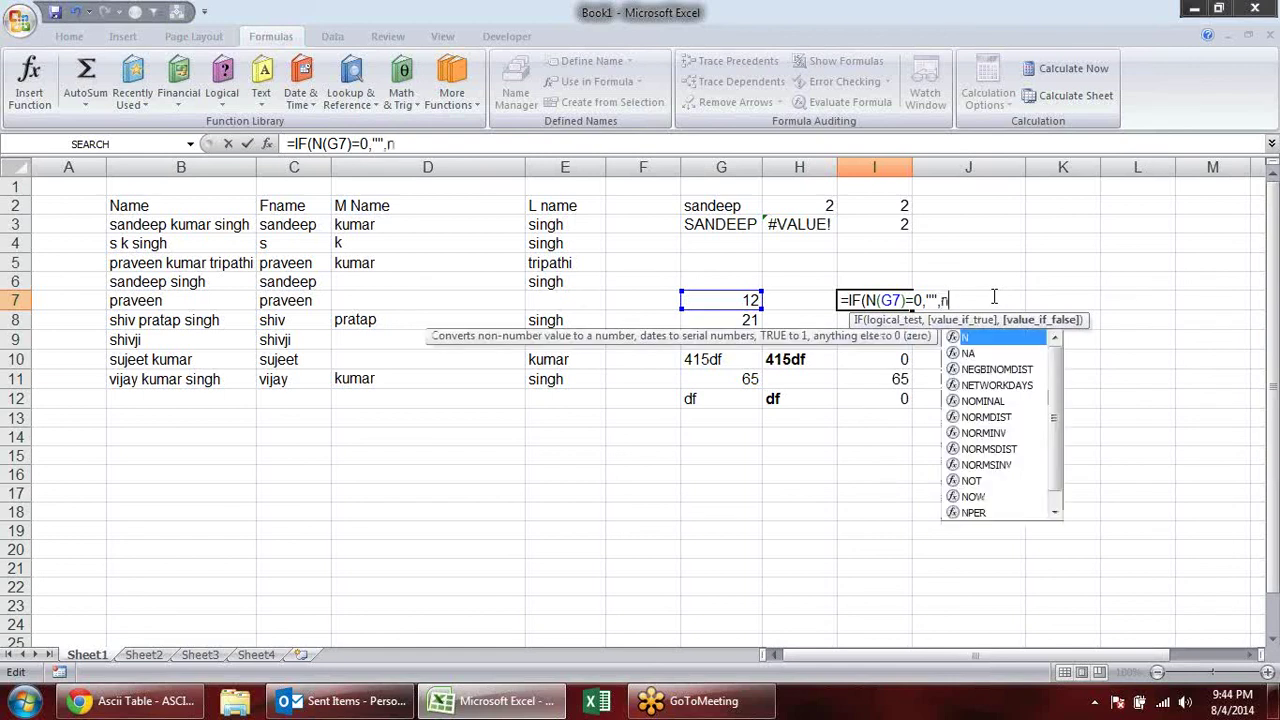
{"action": "type", "text": "("}
{"action": "left_click", "coordinate": [741, 300]}
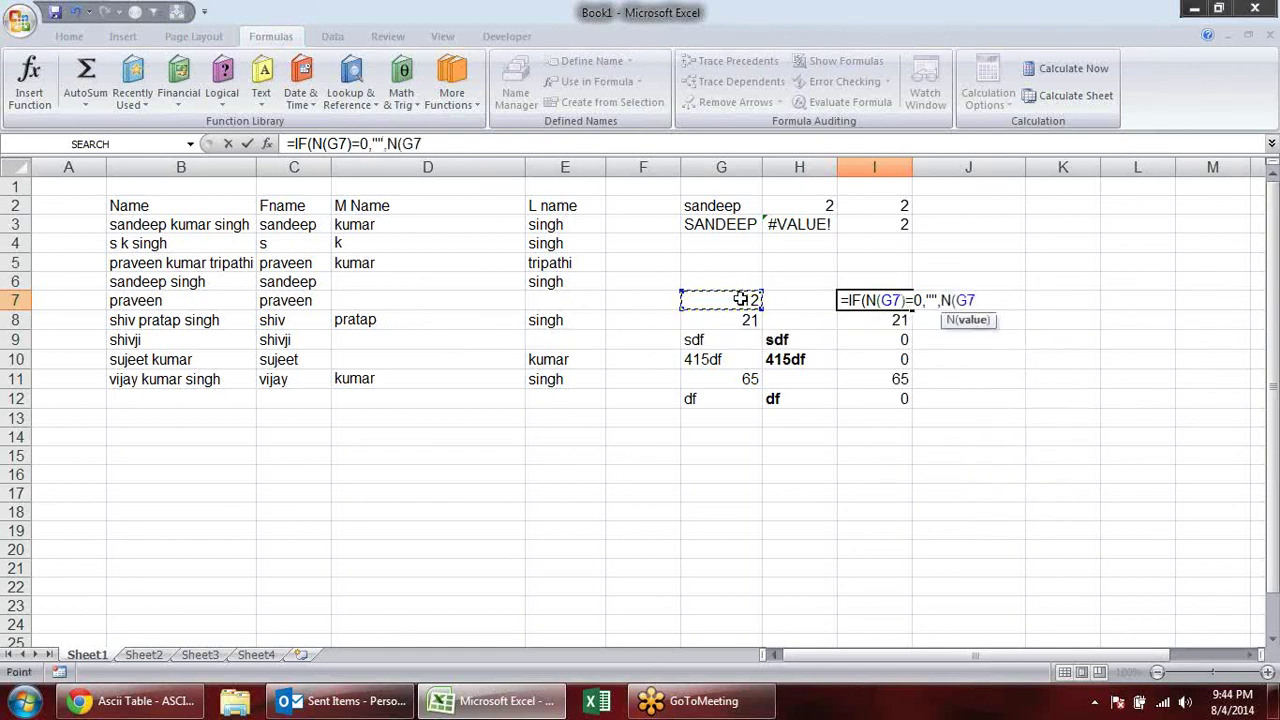
{"action": "type", "text": "))"}
{"action": "key", "text": "Return"}
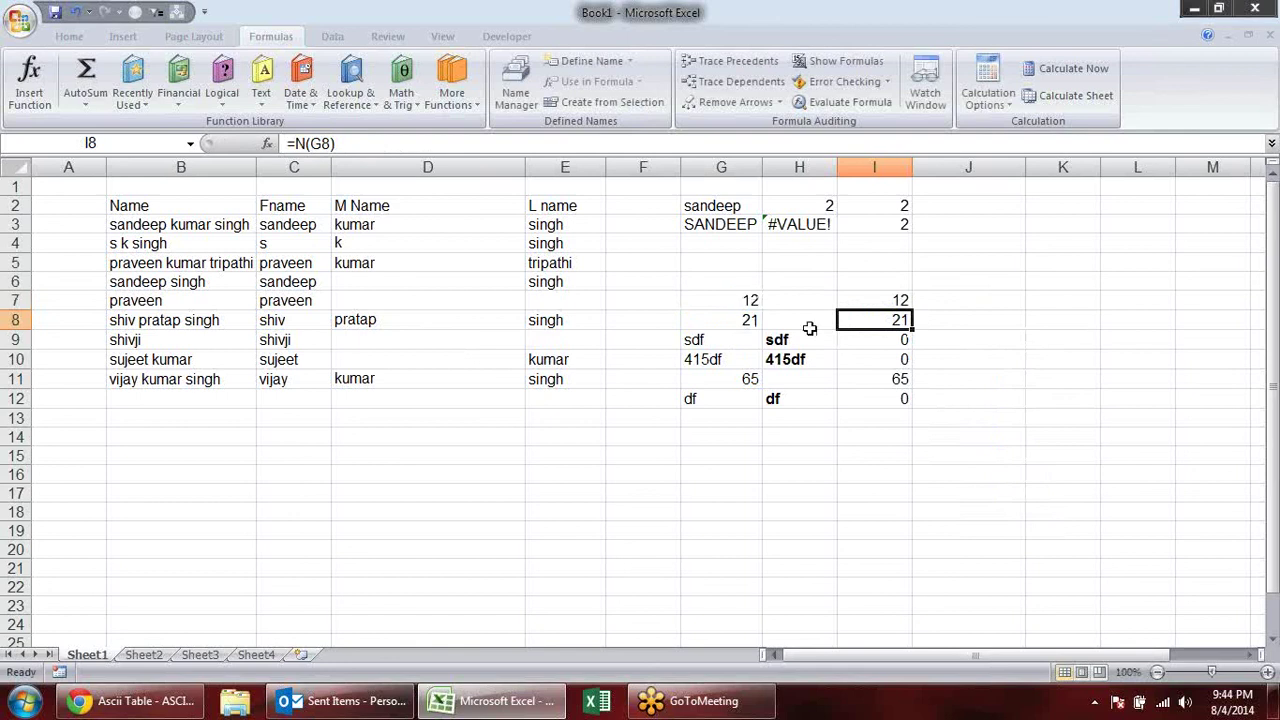
- Copy the IF formula down to I12 and bold the results in H7:I12
{"action": "left_click", "coordinate": [878, 291]}
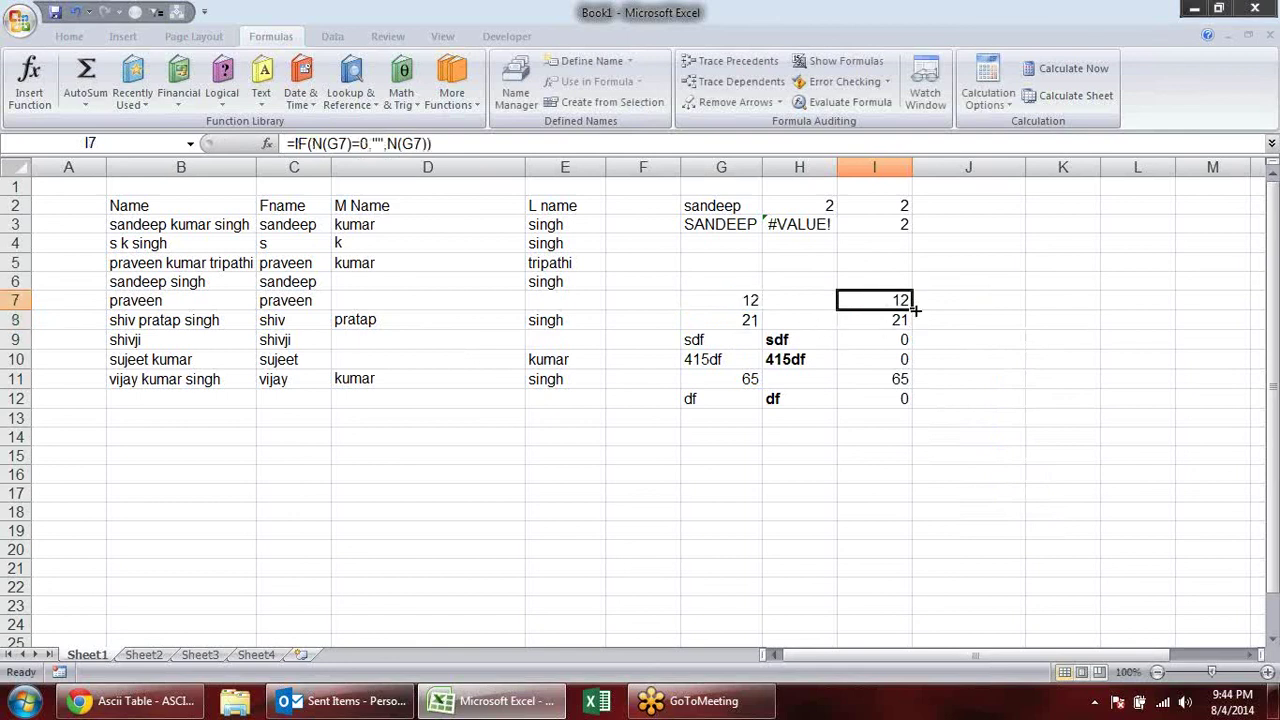
{"action": "left_click_drag", "start_coordinate": [913, 310], "coordinate": [913, 401]}
{"action": "left_click", "coordinate": [1028, 377]}
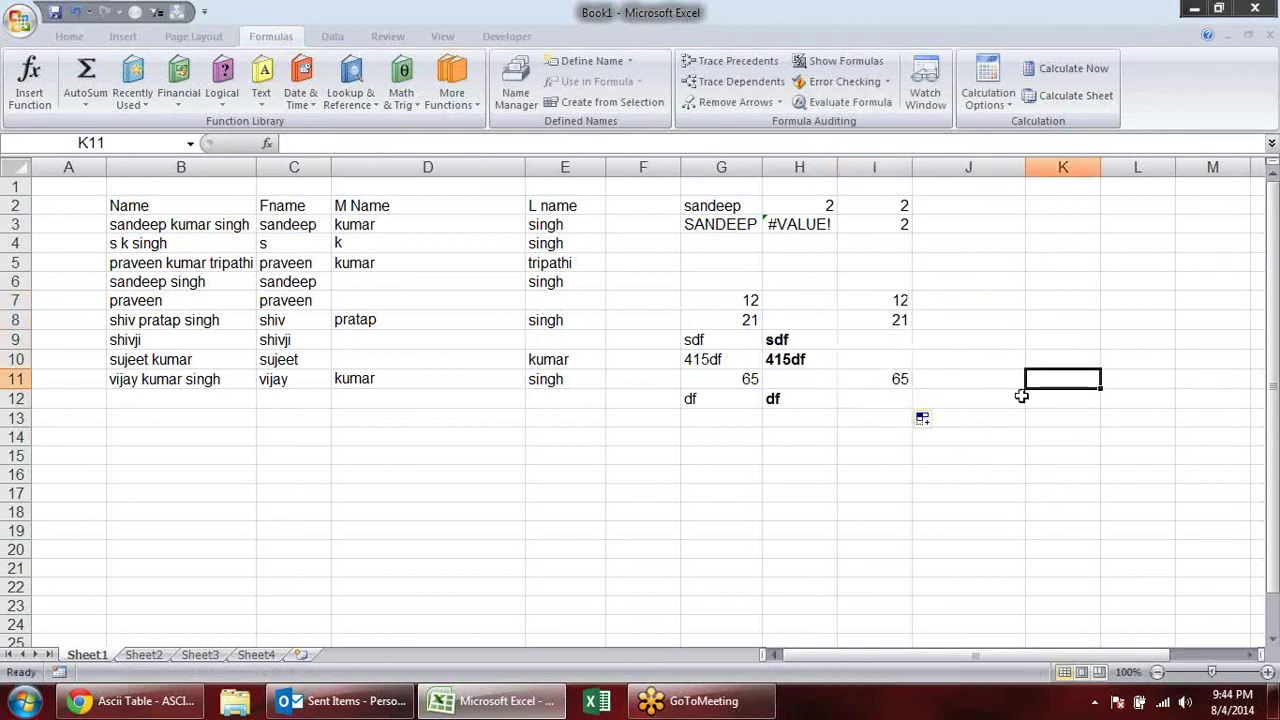
{"action": "mouse_move", "coordinate": [806, 306]}
{"action": "left_mouse_down"}
{"action": "mouse_move", "coordinate": [888, 383]}
{"action": "mouse_move", "coordinate": [884, 401]}
{"action": "left_mouse_up"}
{"action": "key", "text": "ctrl+b"}
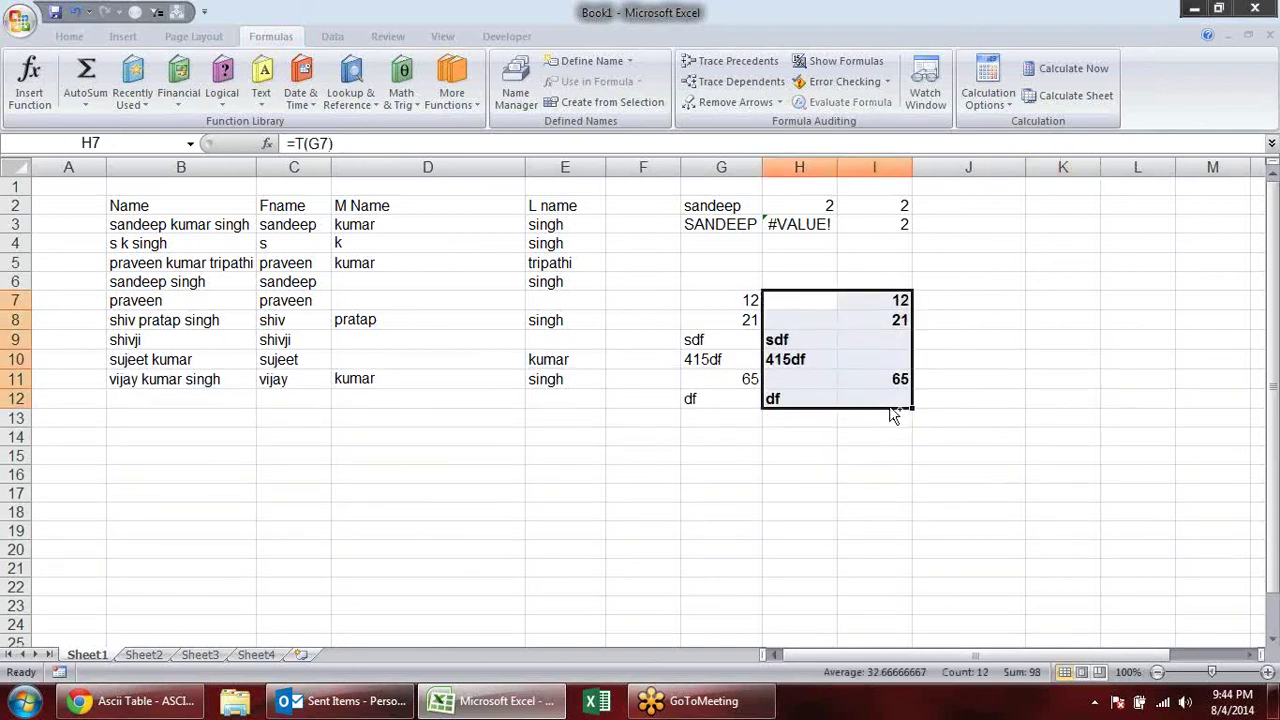
{"action": "left_click", "coordinate": [889, 491]}
{"action": "left_click", "coordinate": [509, 452]}
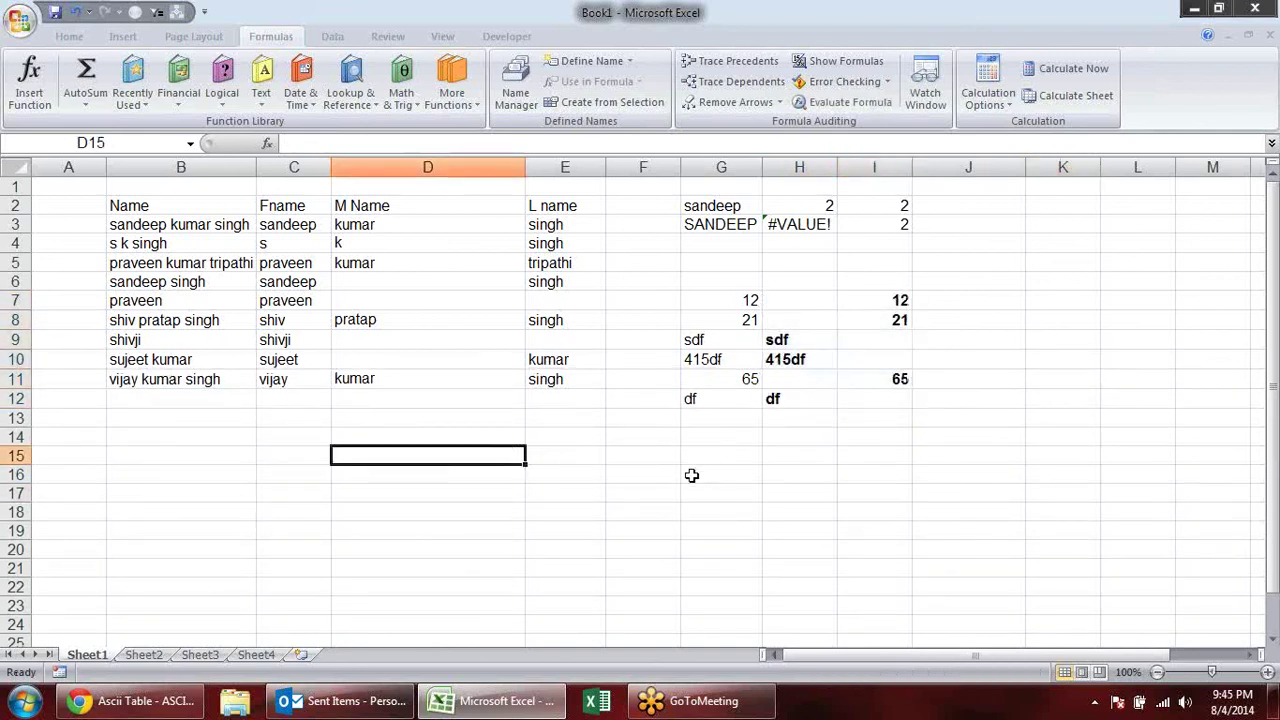
{"action": "left_click", "coordinate": [260, 76]}
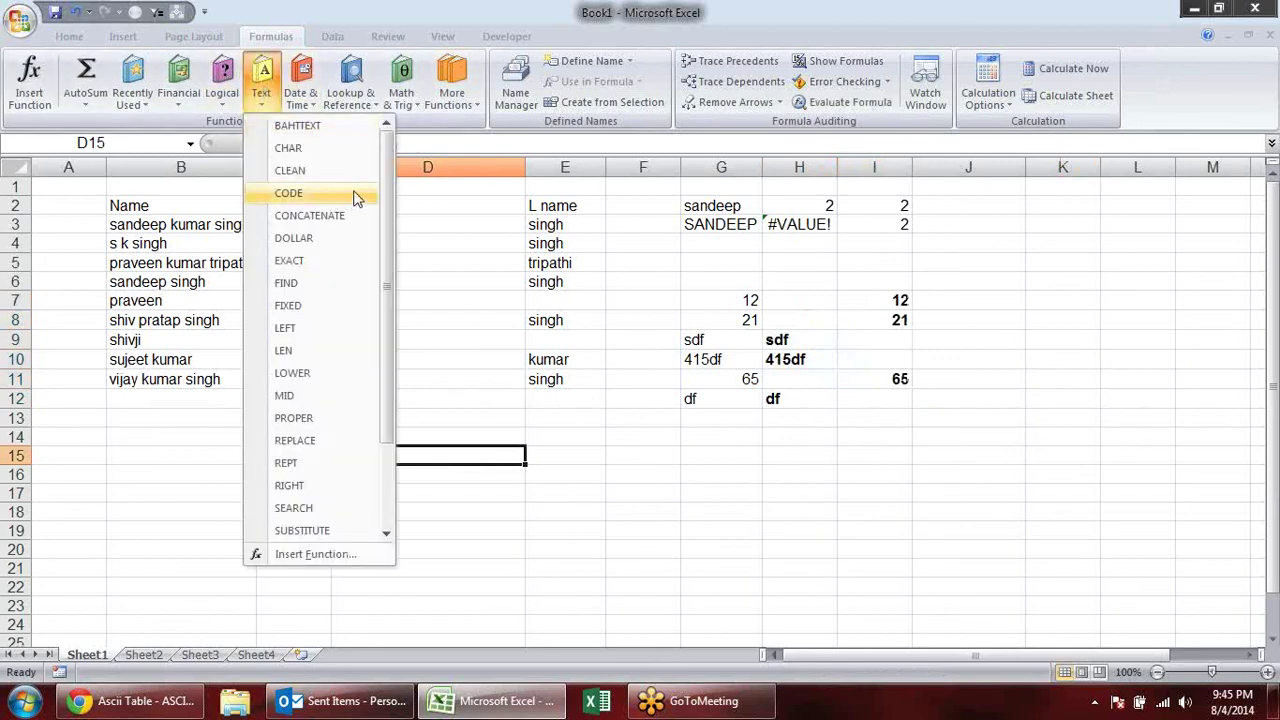
{"action": "left_click_drag", "start_coordinate": [390, 188], "coordinate": [395, 275]}
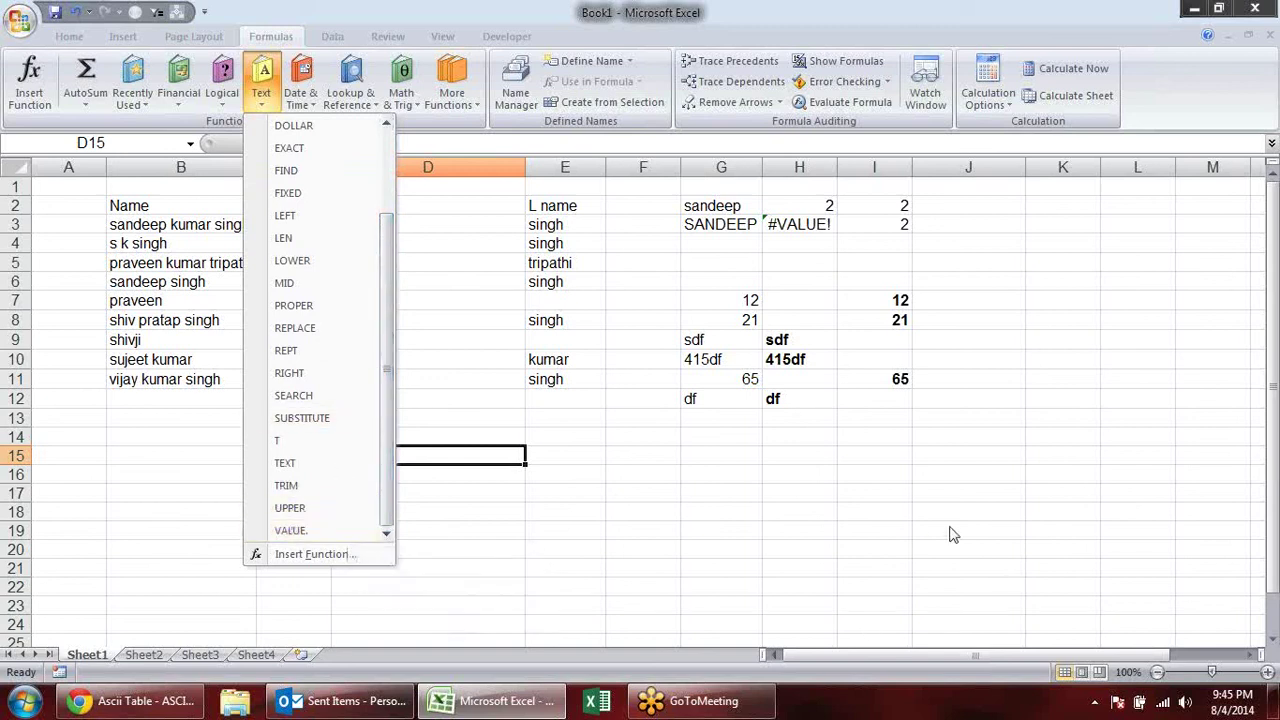
{"action": "left_click", "coordinate": [1005, 572]}
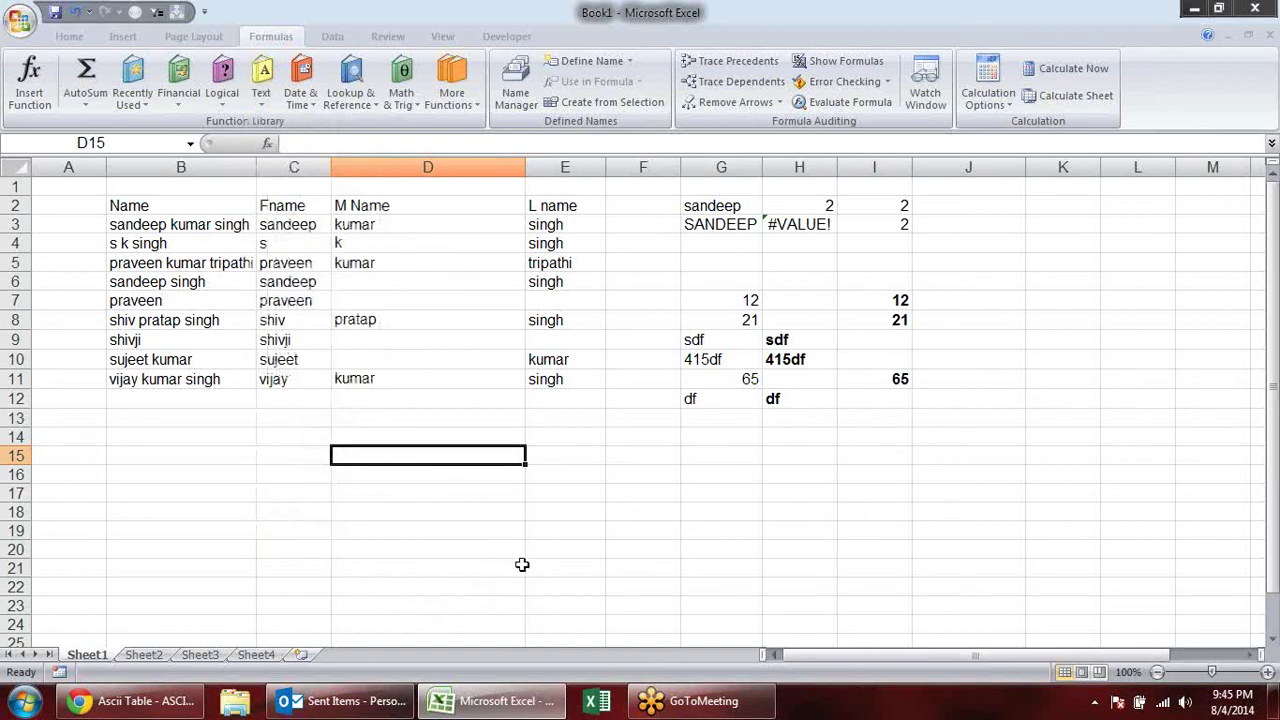
- Enter '002345 as text in D15 and =VALUE(D15) in D16 to return 2345
{"action": "type", "text": "'002345"}
{"action": "key", "text": "Return"}
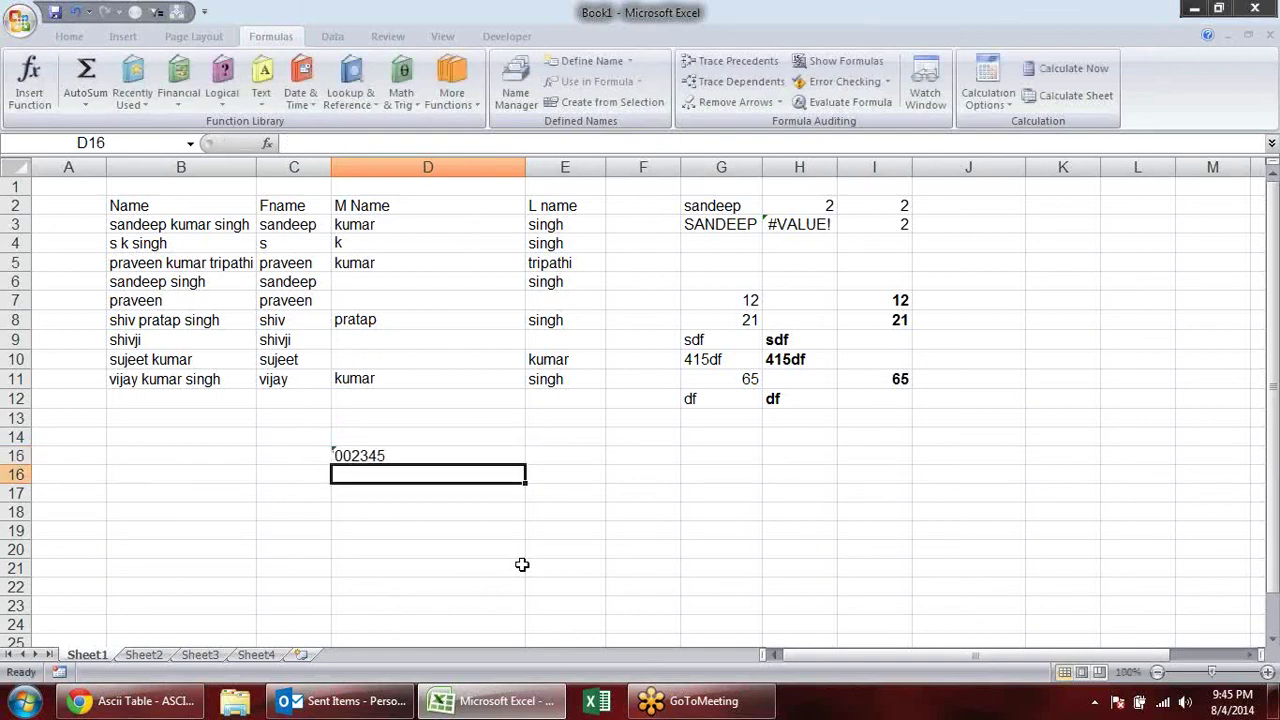
{"action": "type", "text": "=v"}
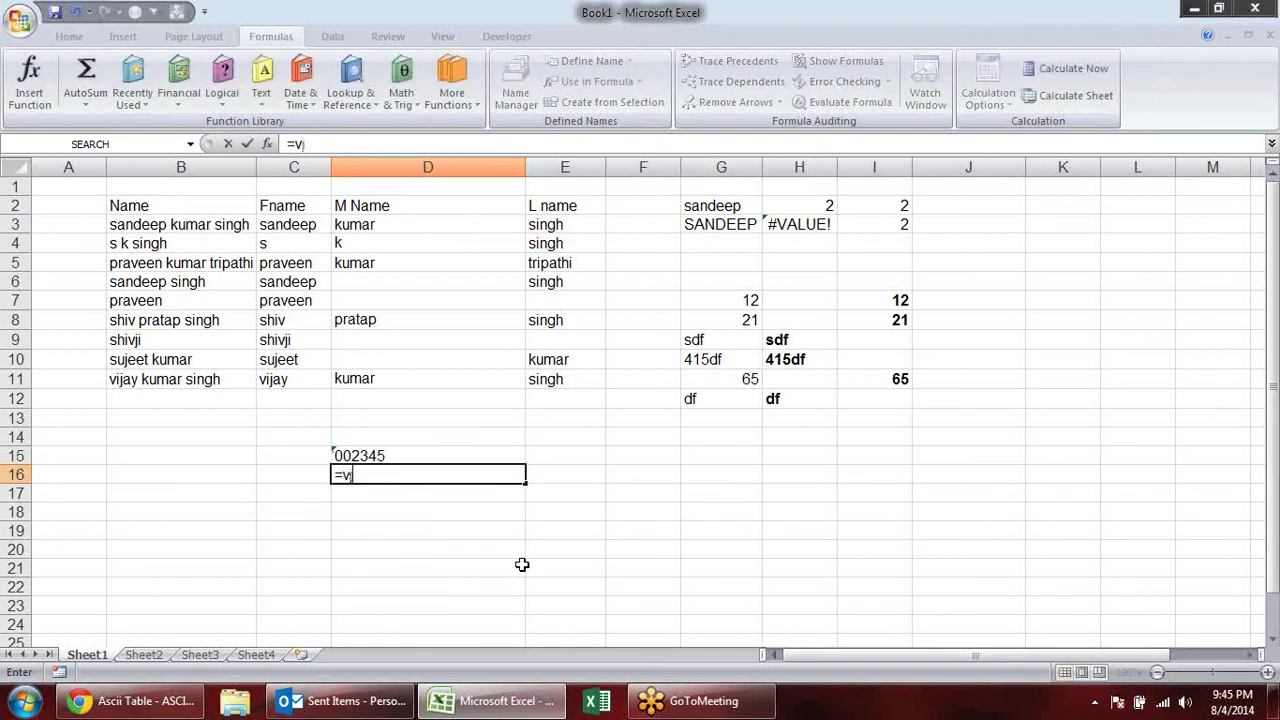
{"action": "key", "text": "Tab"}
{"action": "type", "text": "D15"}
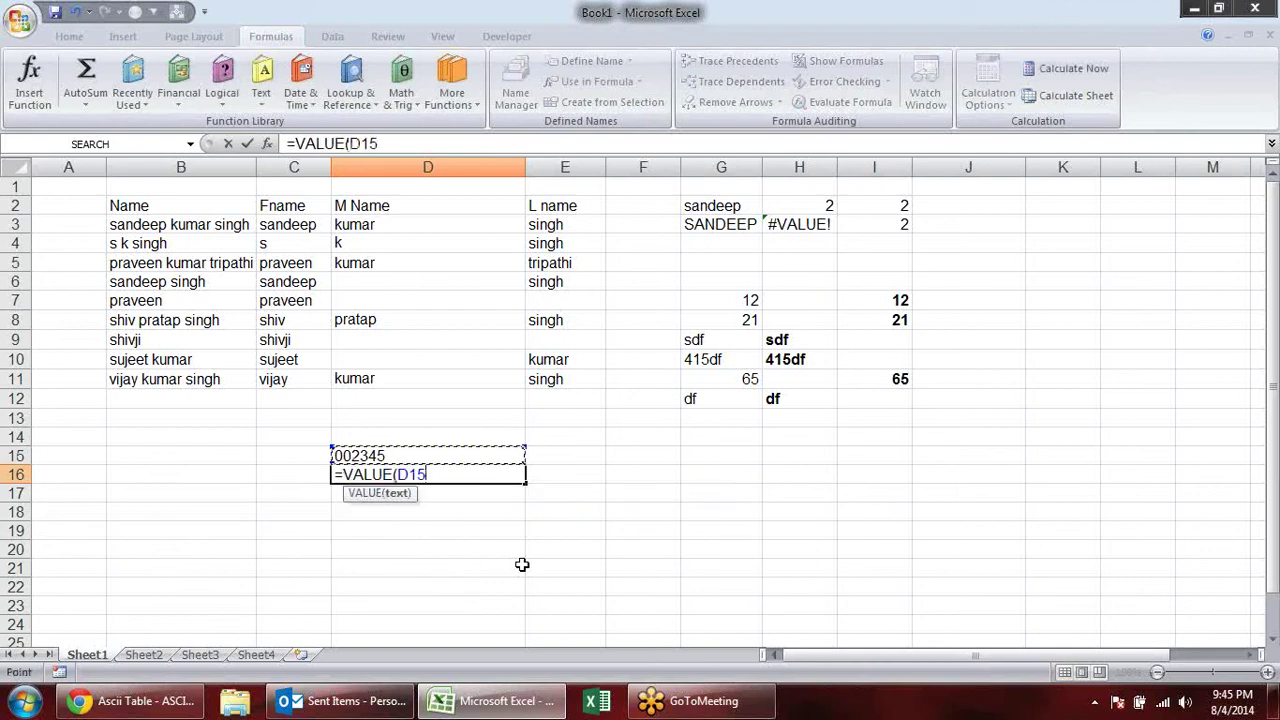
{"action": "key", "text": "Return"}
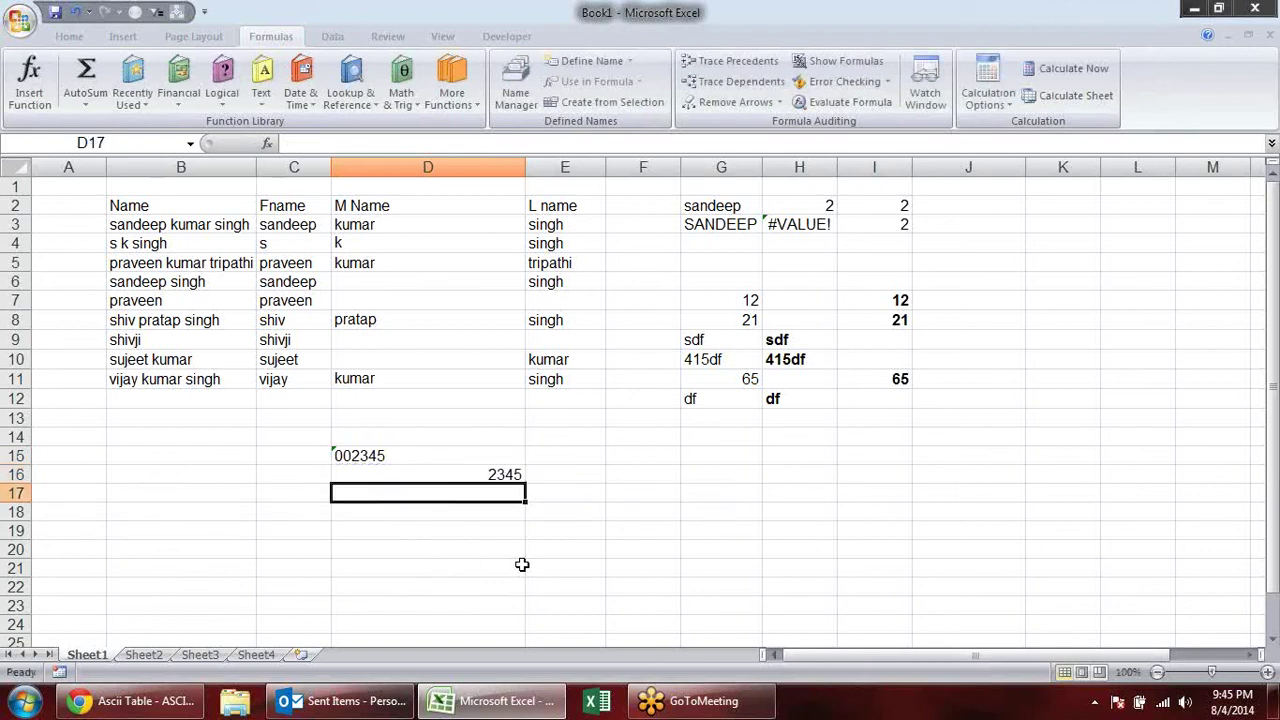
{"action": "key", "text": "Up"}
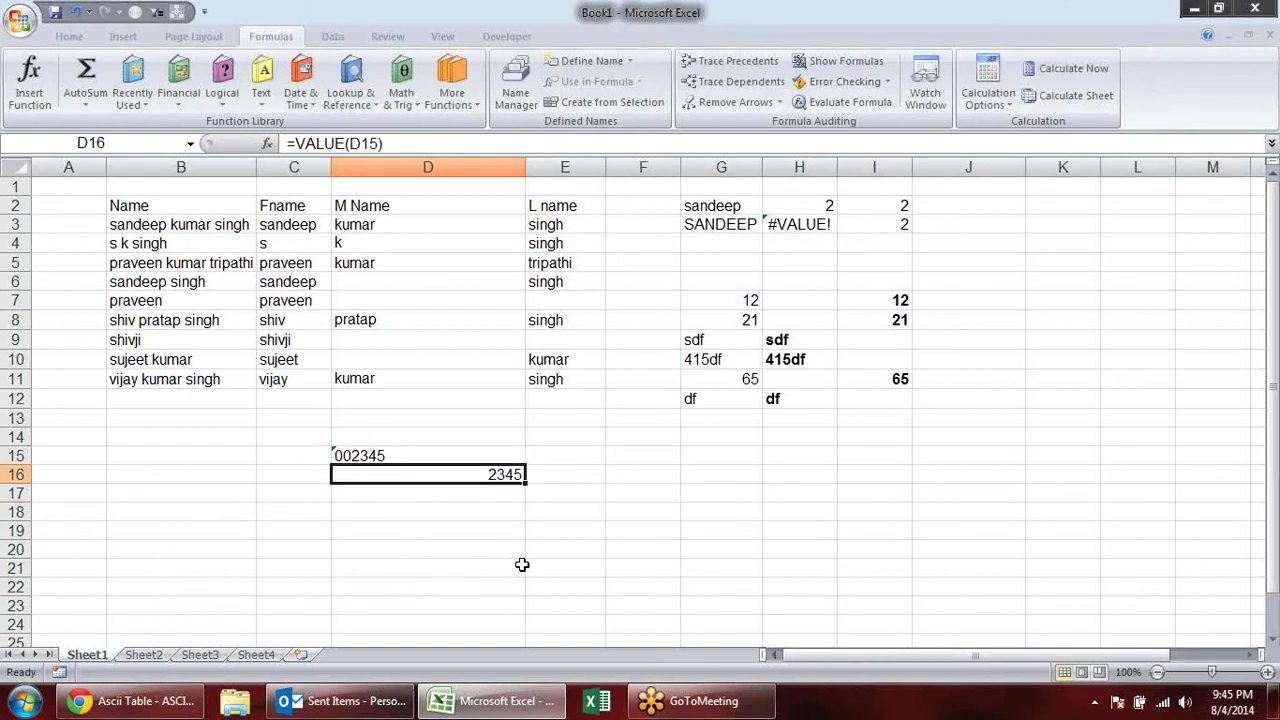
{"action": "key", "text": "F2"}
{"action": "key", "text": "Return"}
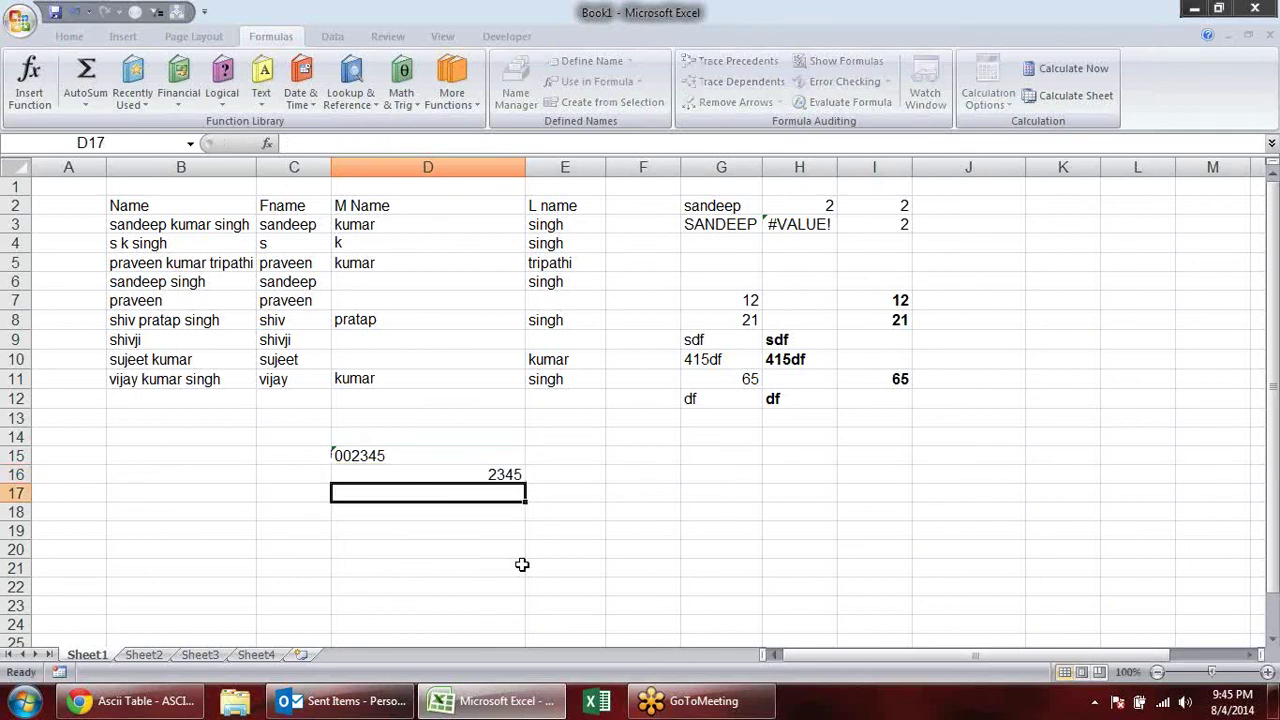
- Delete the VALUE demo cells in C14:G21, then clear all data in A1:K19
{"action": "left_click_drag", "start_coordinate": [268, 432], "coordinate": [704, 577]}
{"action": "key", "text": "Delete"}
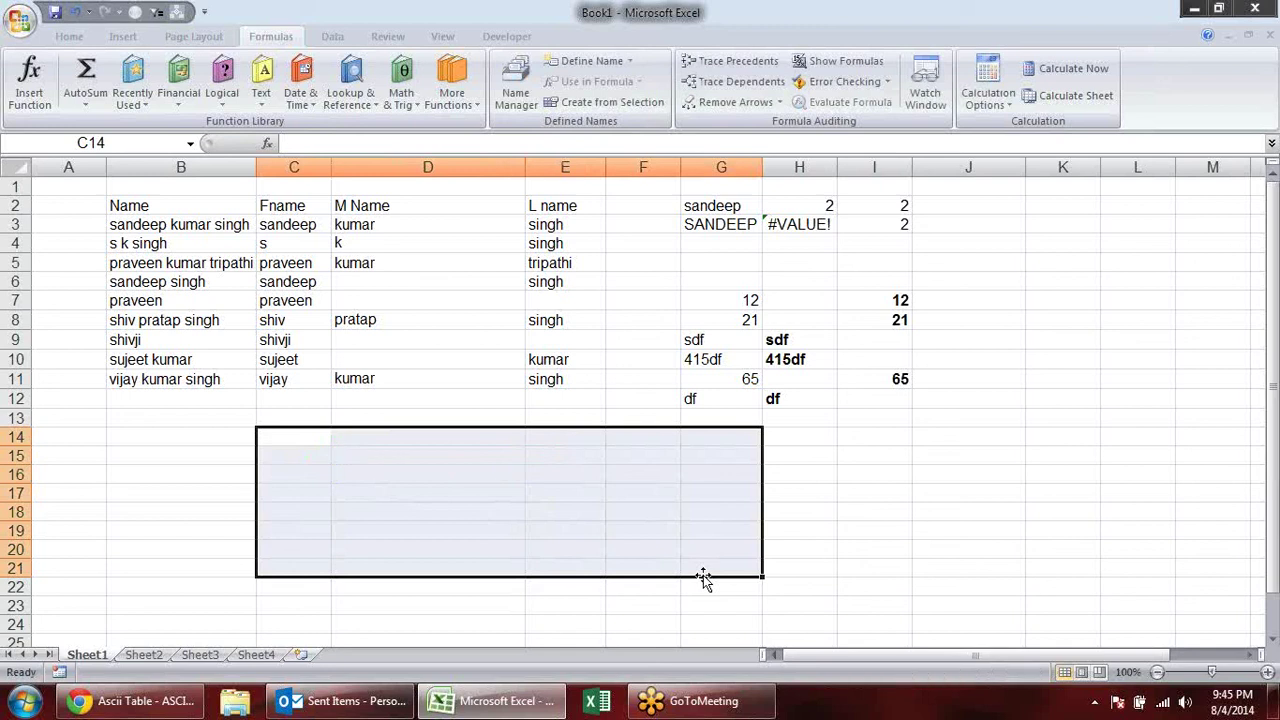
{"action": "left_click_drag", "start_coordinate": [1049, 534], "coordinate": [40, 186]}
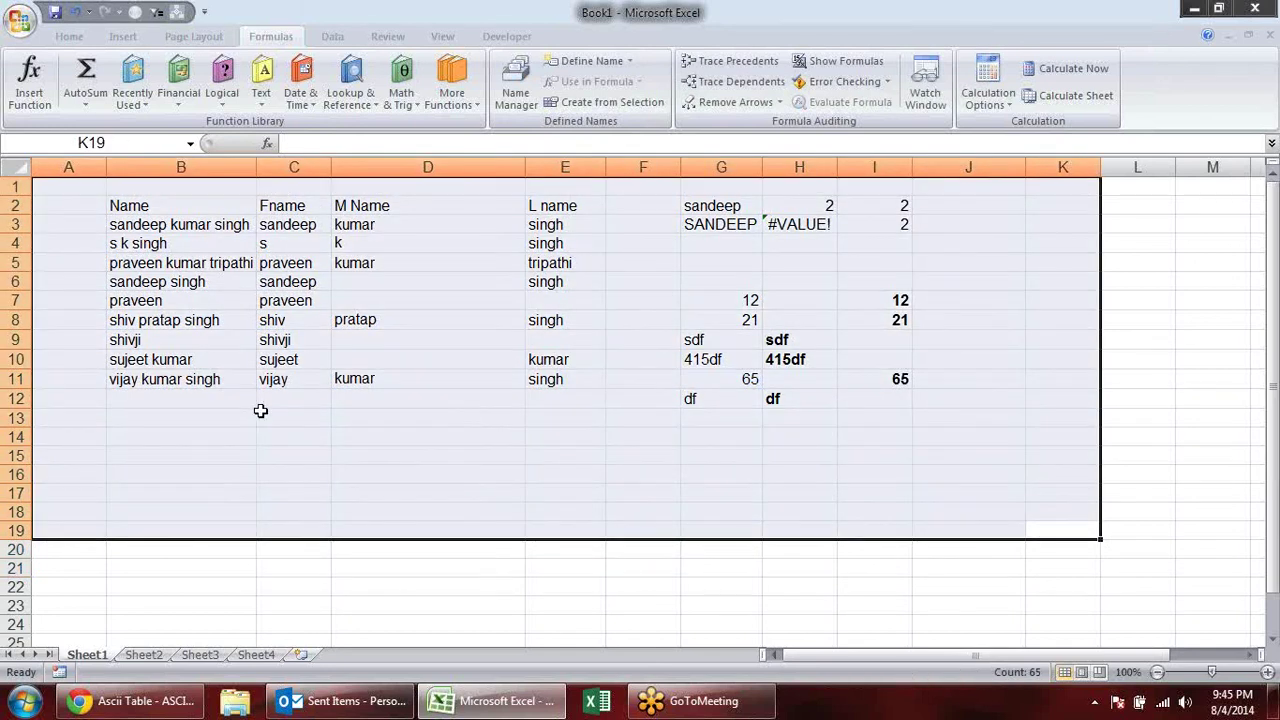
{"action": "key", "text": "Delete"}
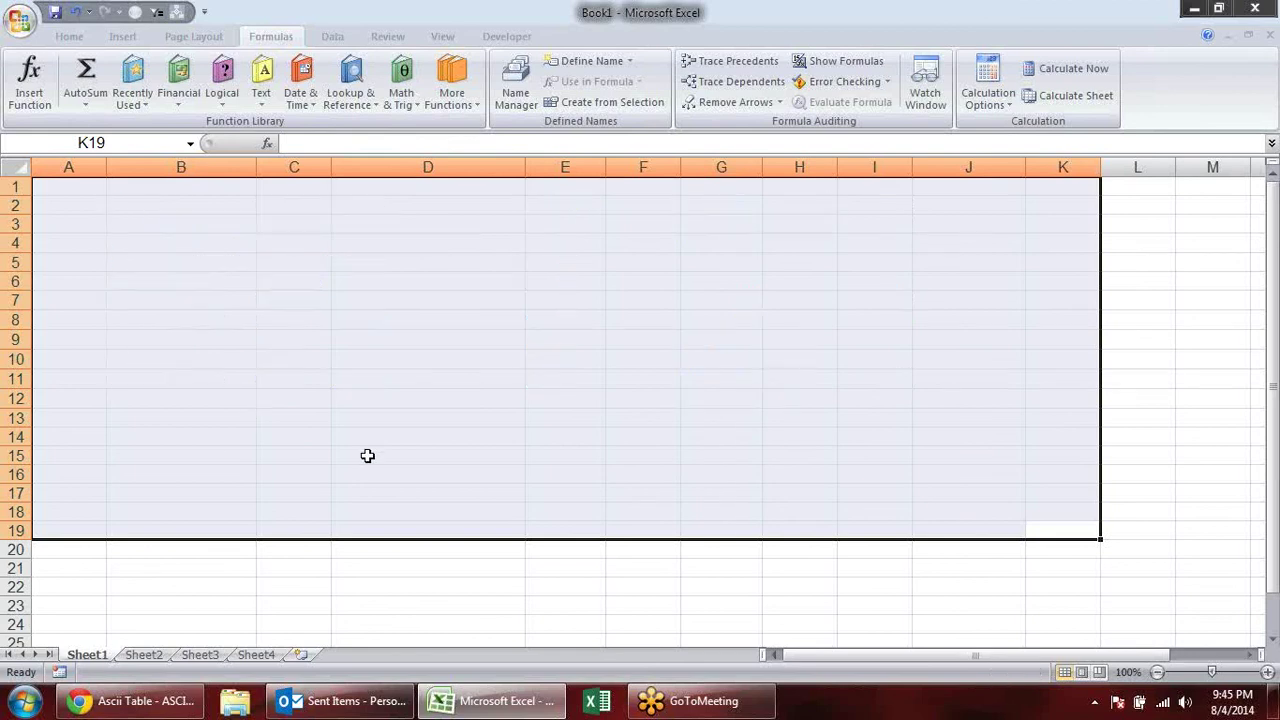
{"action": "left_click", "coordinate": [423, 545]}
- Close Book1 without saving, exit Excel and close the ASCII table browser window
{"action": "key", "text": "ctrl+w"}
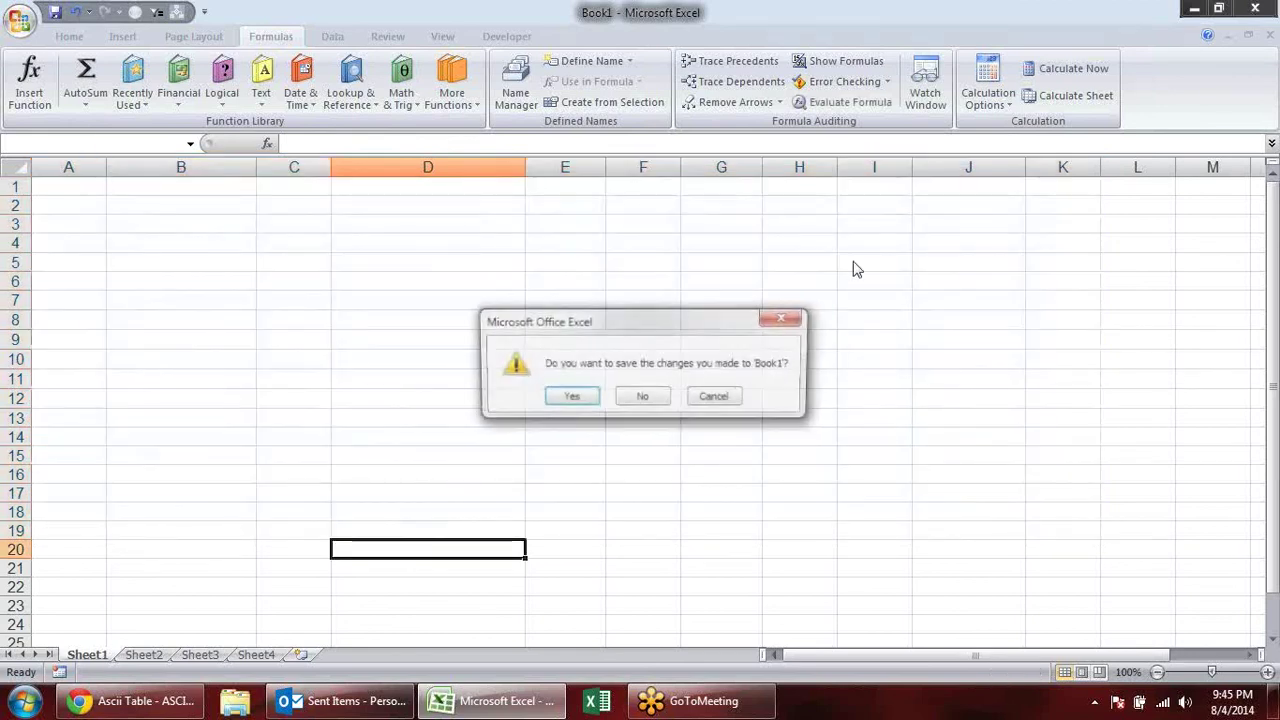
{"action": "left_click", "coordinate": [646, 397]}
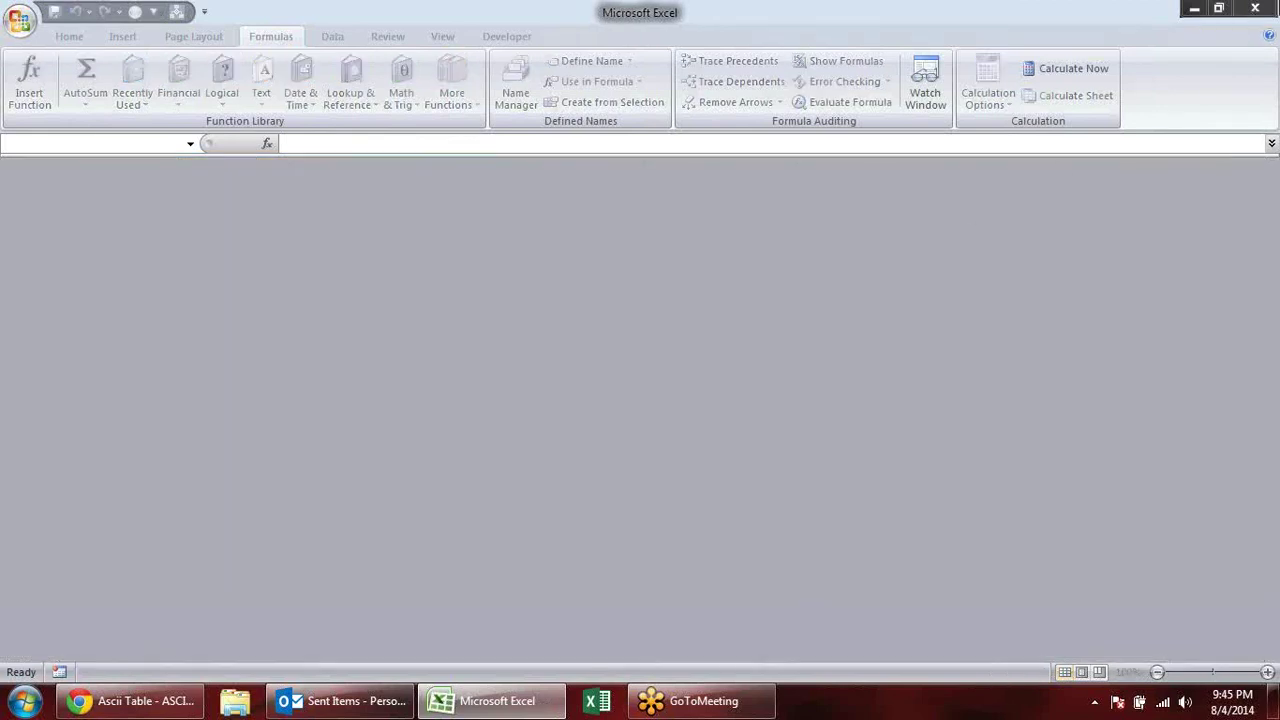
{"action": "left_click", "coordinate": [1255, 8]}
{"action": "left_click", "coordinate": [1255, 8]}
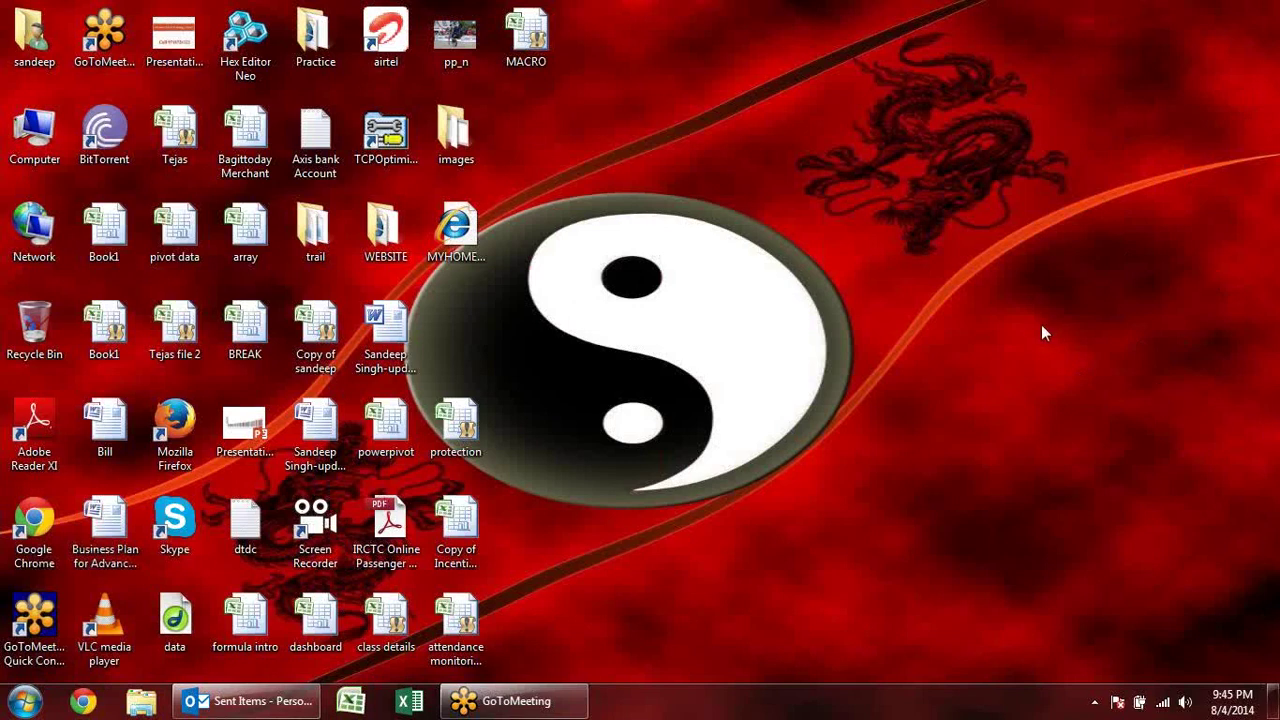
- Launch Excel from the pinned taskbar button to get a fresh blank Book1
{"action": "left_click", "coordinate": [350, 701]}
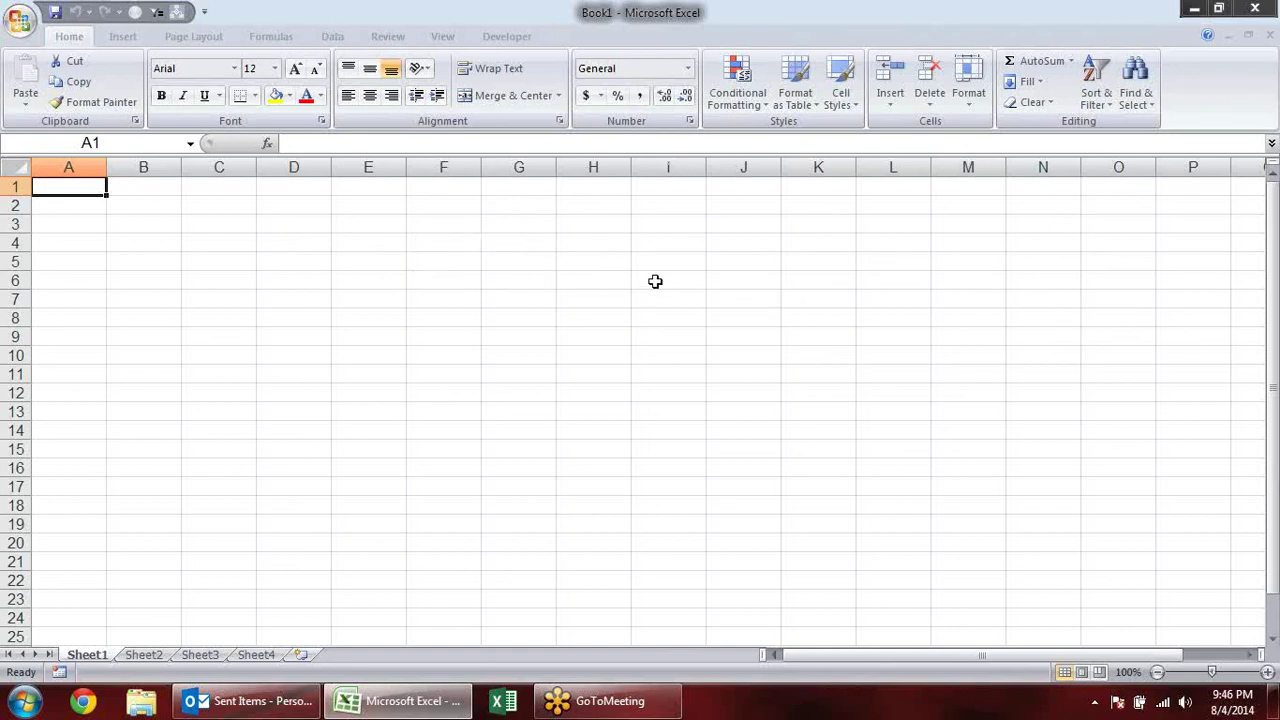
{"action": "left_click", "coordinate": [603, 278]}
{"action": "left_click", "coordinate": [321, 246]}
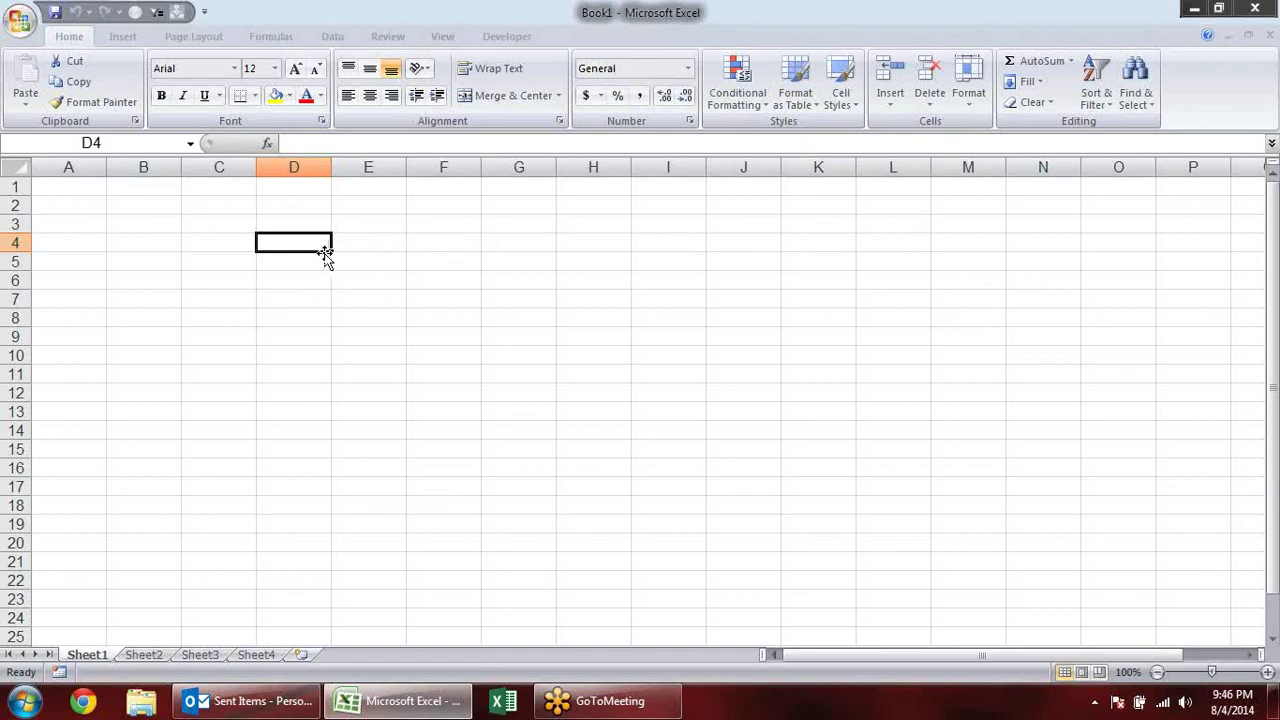
{"action": "left_click_drag", "start_coordinate": [325, 254], "coordinate": [325, 254]}
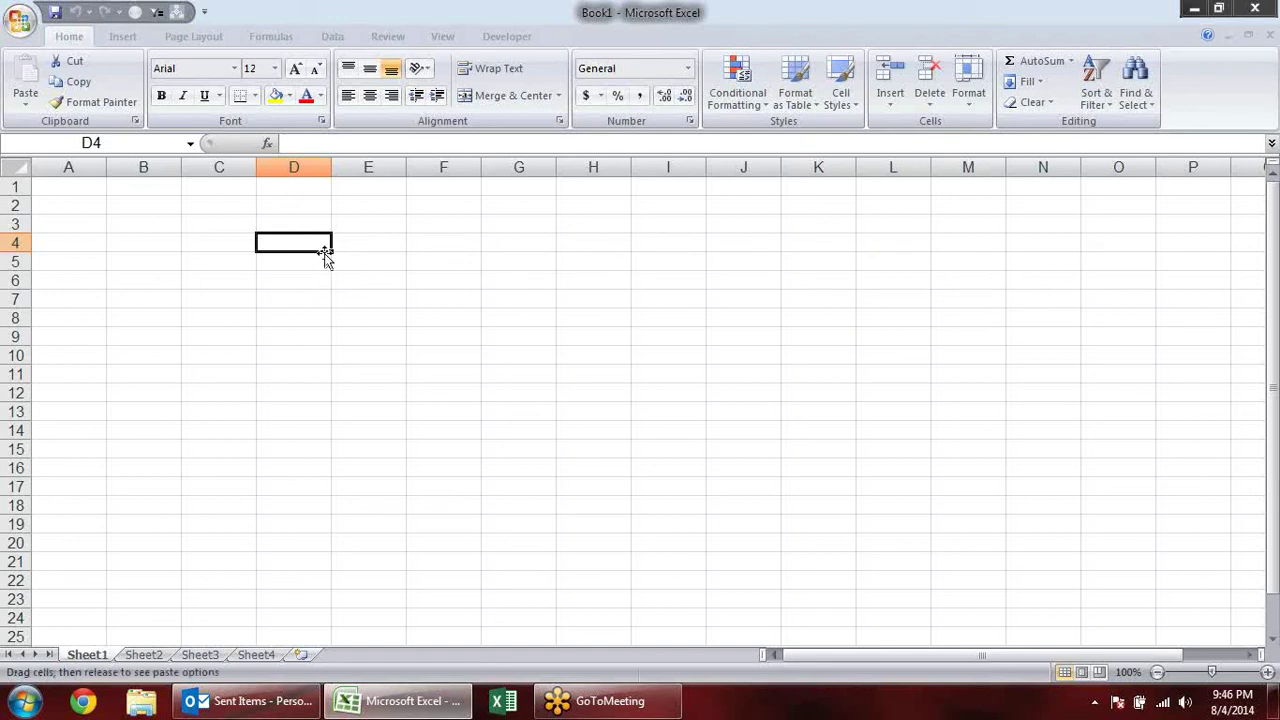
{"action": "left_click_drag", "start_coordinate": [325, 254], "coordinate": [325, 254]}
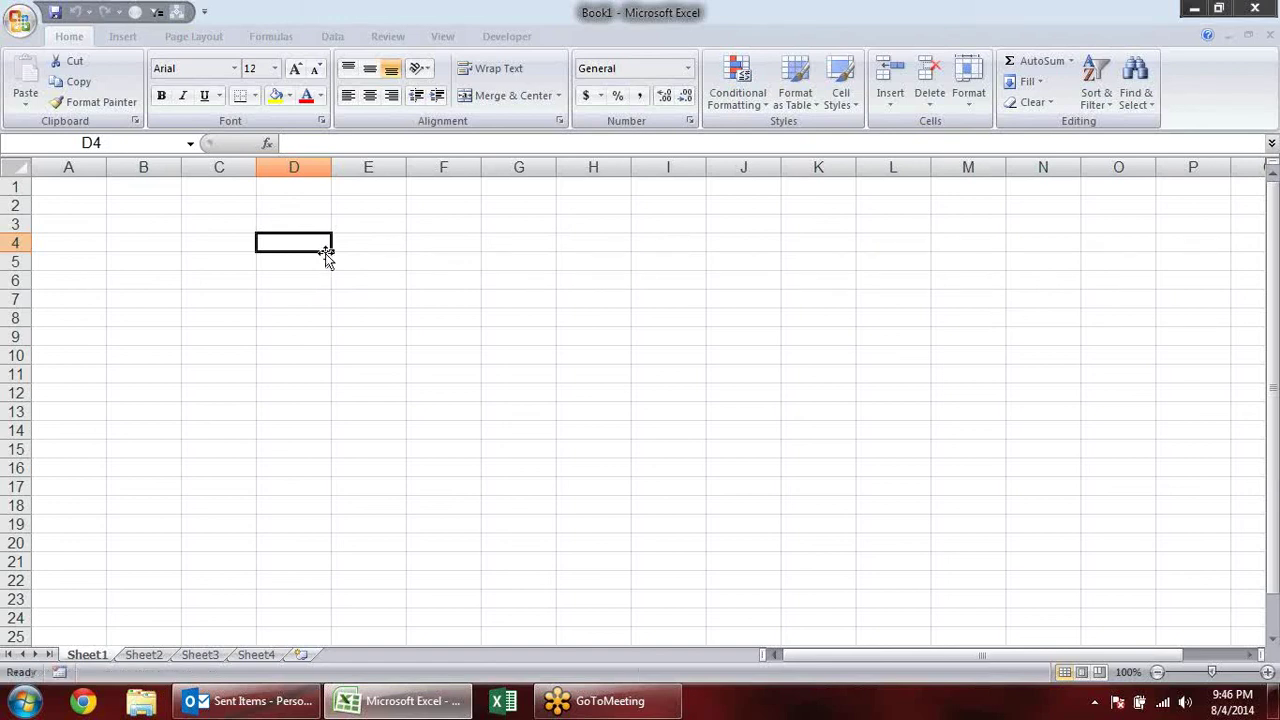
{"action": "left_click", "coordinate": [373, 219]}
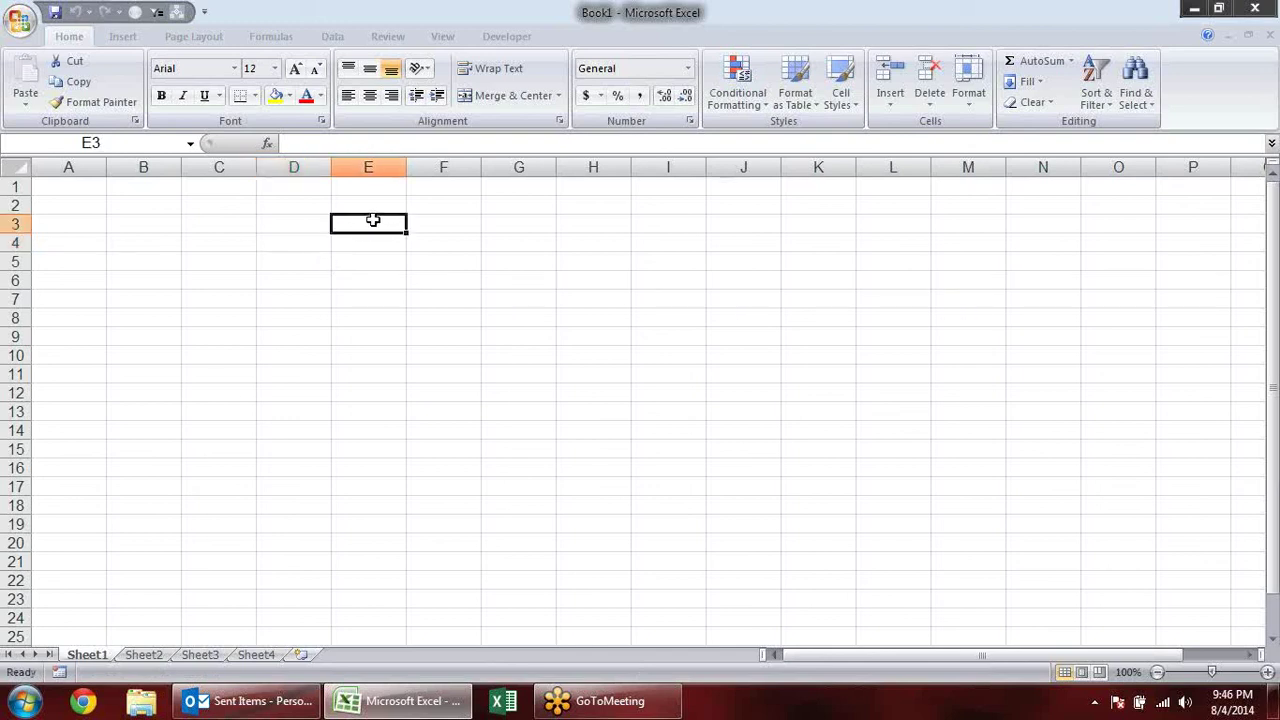
{"action": "double_click", "coordinate": [285, 224]}
{"action": "key", "text": "Escape"}
{"action": "left_click", "coordinate": [408, 222]}
{"action": "left_click", "coordinate": [328, 220]}
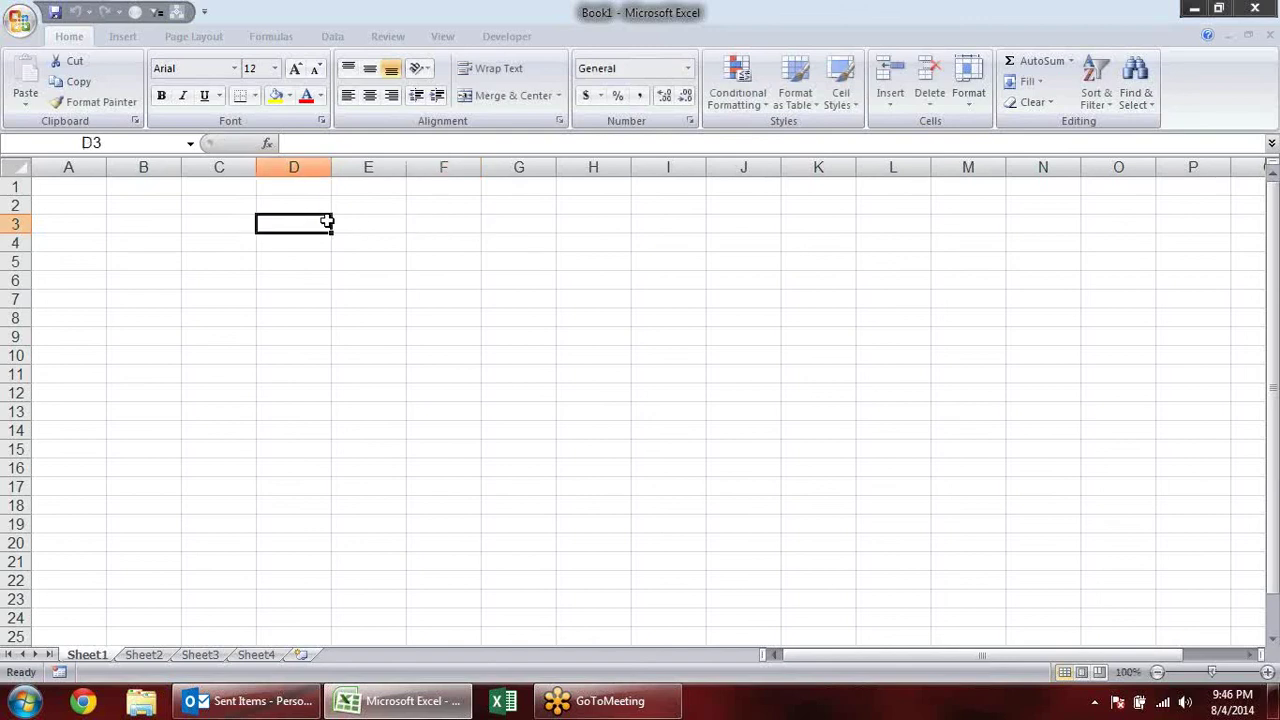
{"action": "left_click", "coordinate": [298, 203]}
{"action": "double_click", "coordinate": [298, 203]}
{"action": "left_click", "coordinate": [371, 223]}
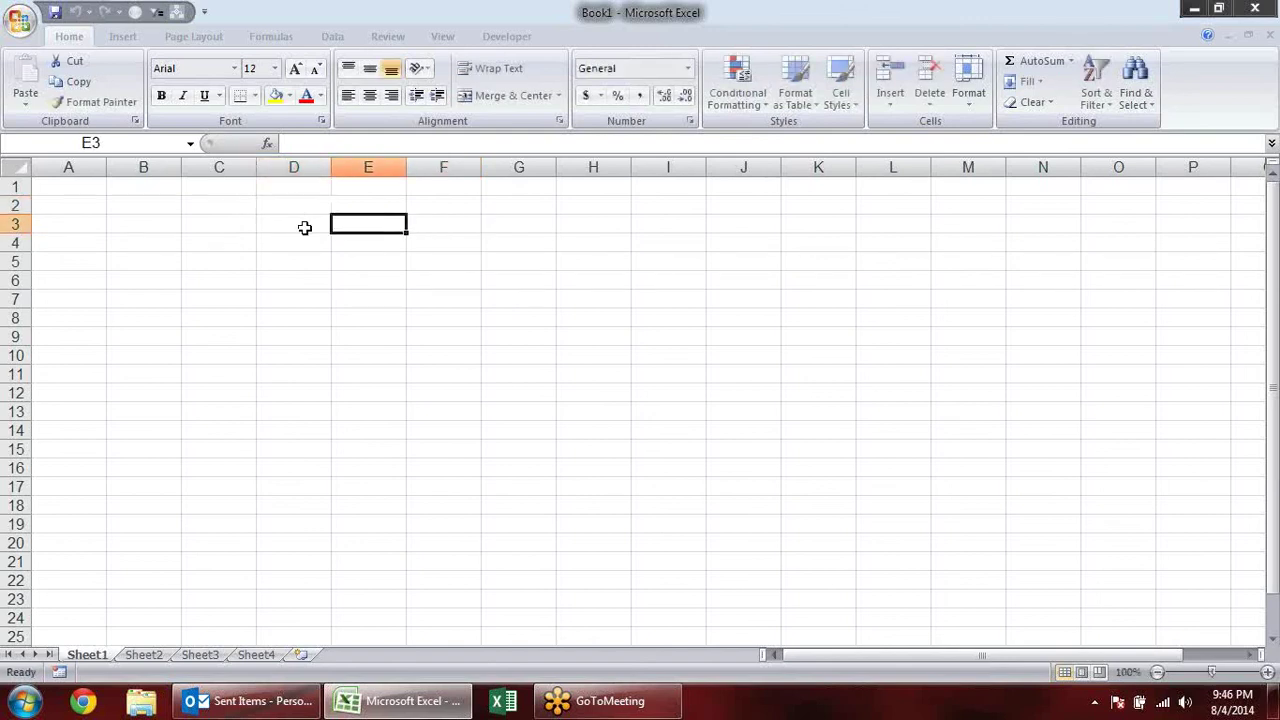
{"action": "left_click", "coordinate": [306, 226]}
{"action": "left_click", "coordinate": [290, 188]}
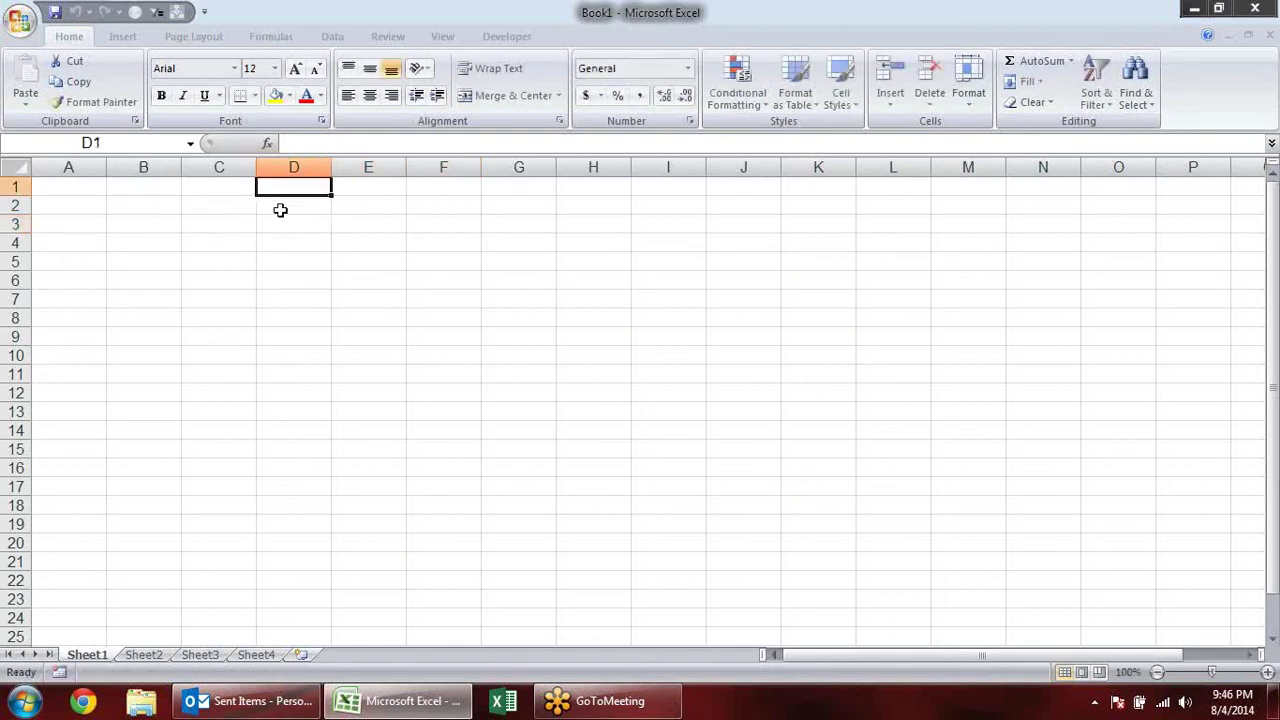
{"action": "double_click", "coordinate": [288, 205]}
{"action": "left_click", "coordinate": [410, 242]}
{"action": "left_click", "coordinate": [288, 224]}
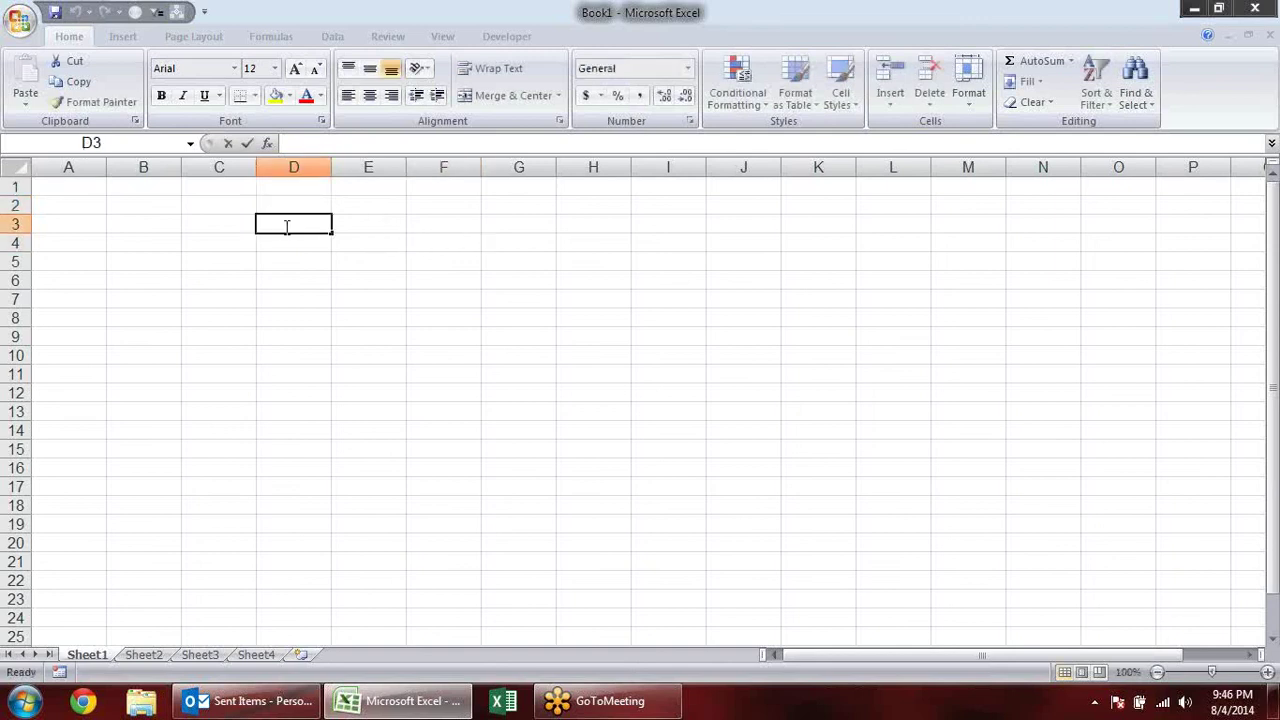
{"action": "double_click", "coordinate": [292, 223]}
{"action": "left_click", "coordinate": [373, 222]}
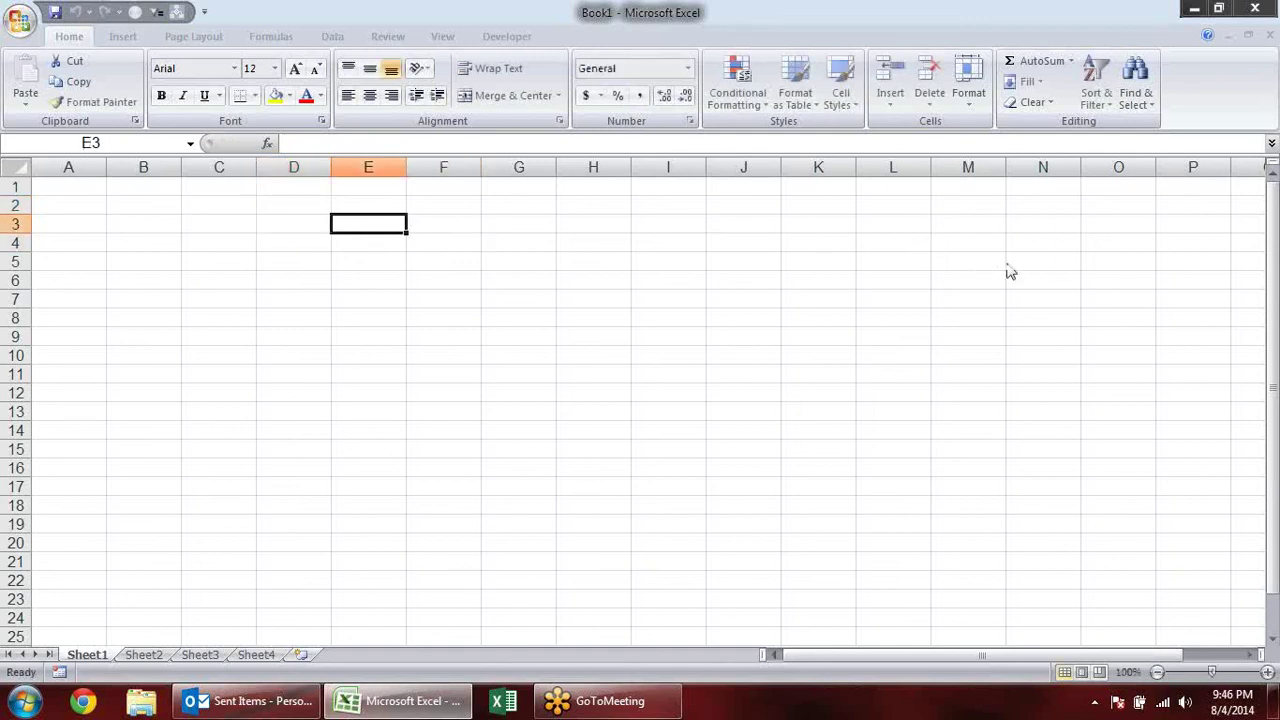